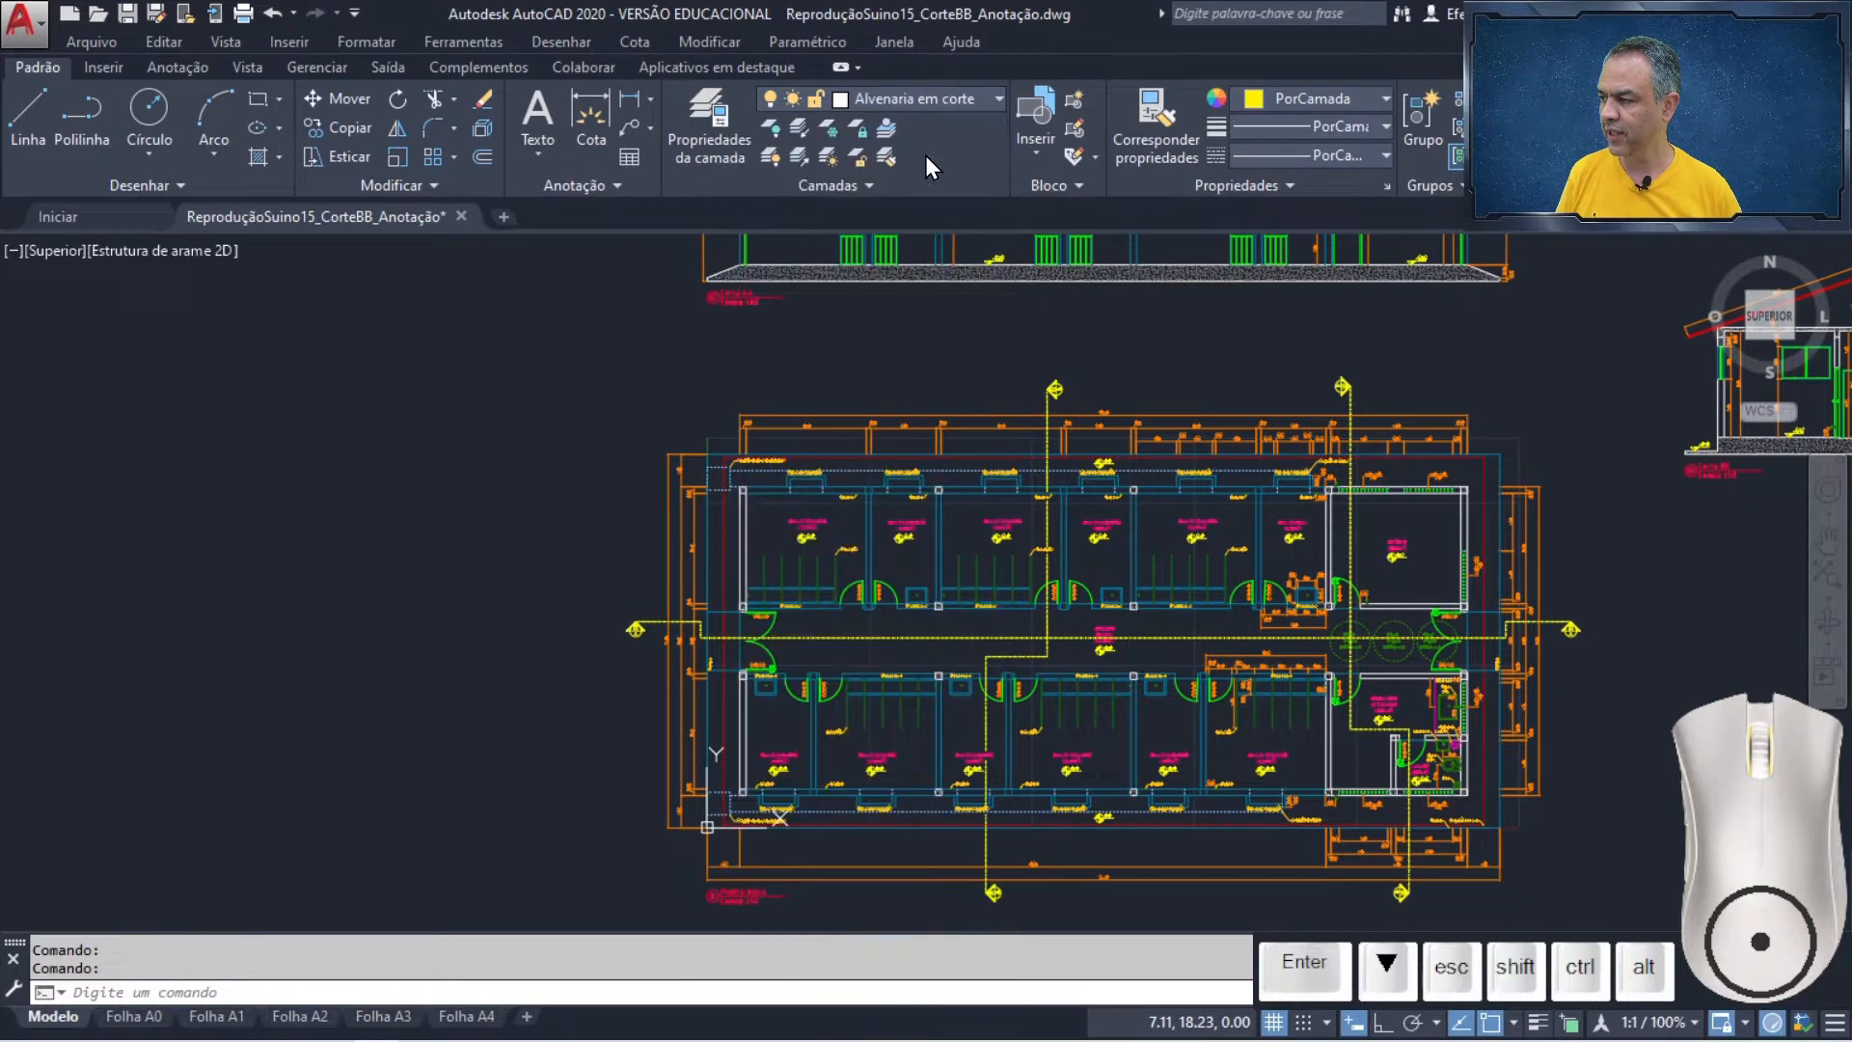
- Draw a vertical line in the empty area left of the floor plan, extending slightly beyond the plan's full height
left_click(39, 111)
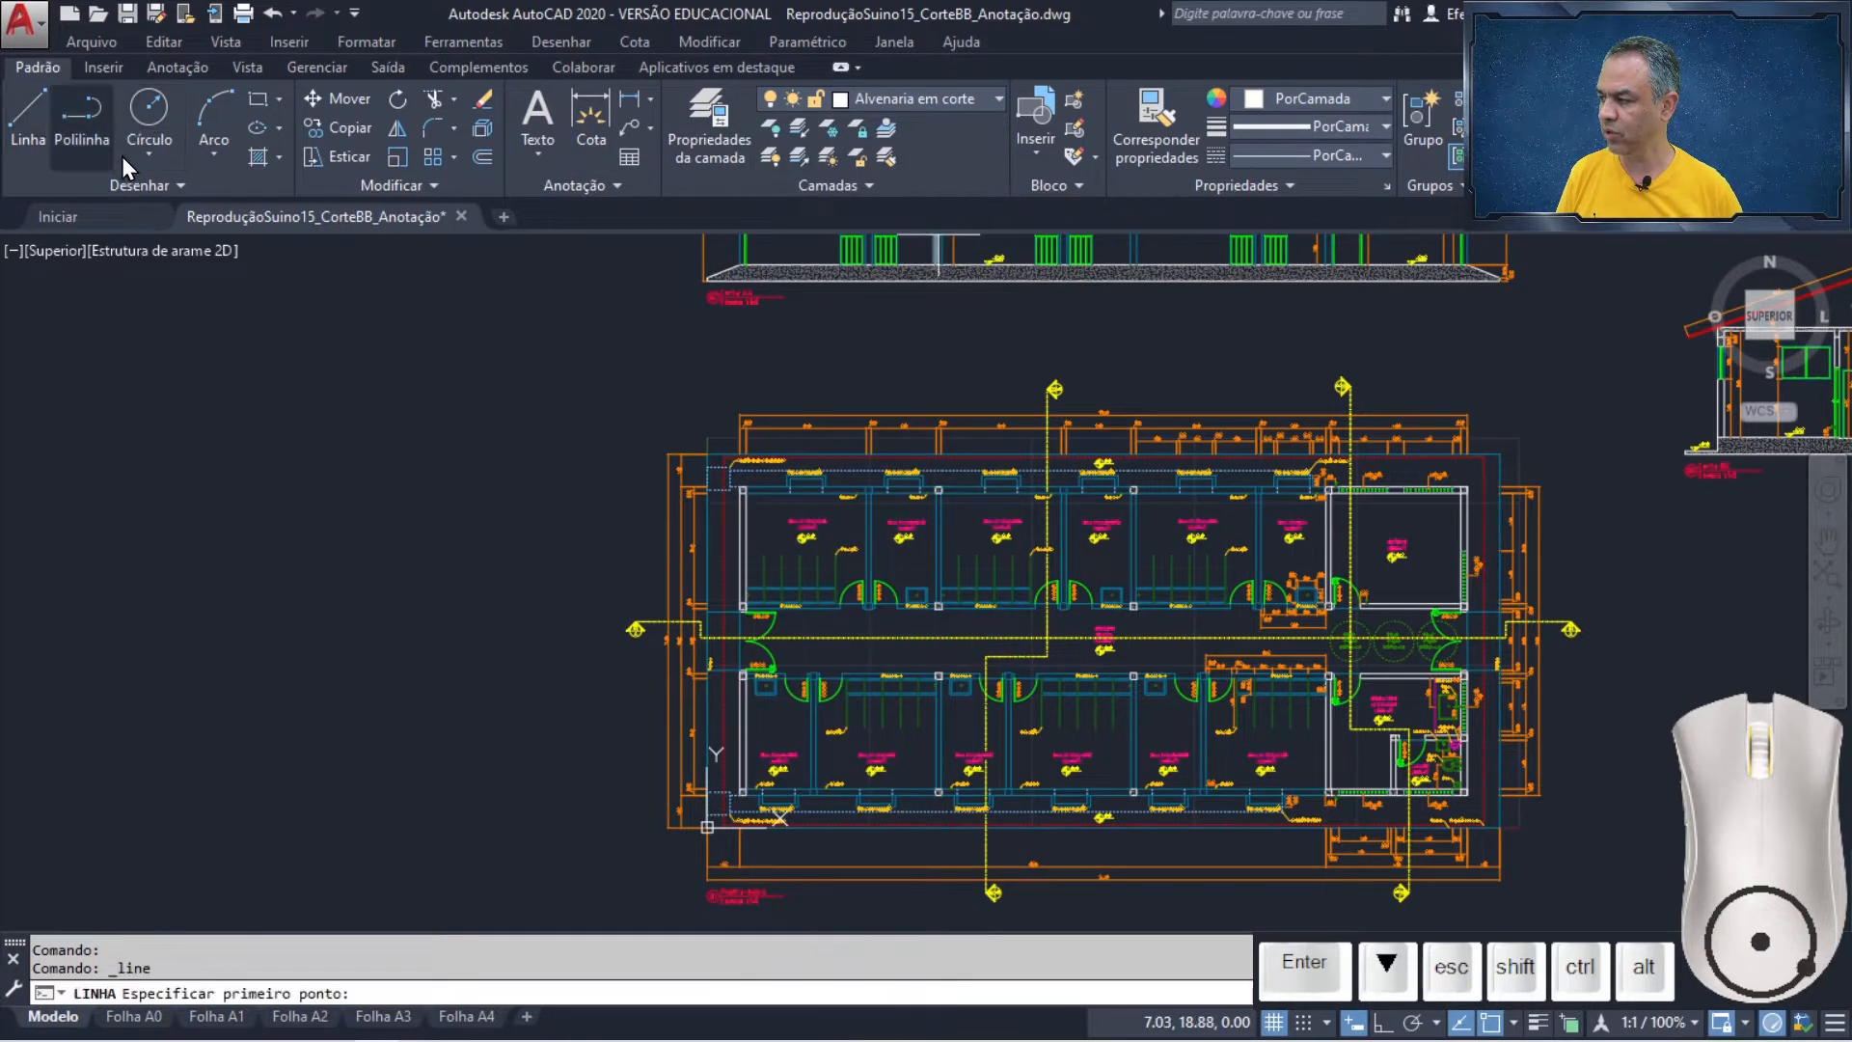
left_click(586, 394)
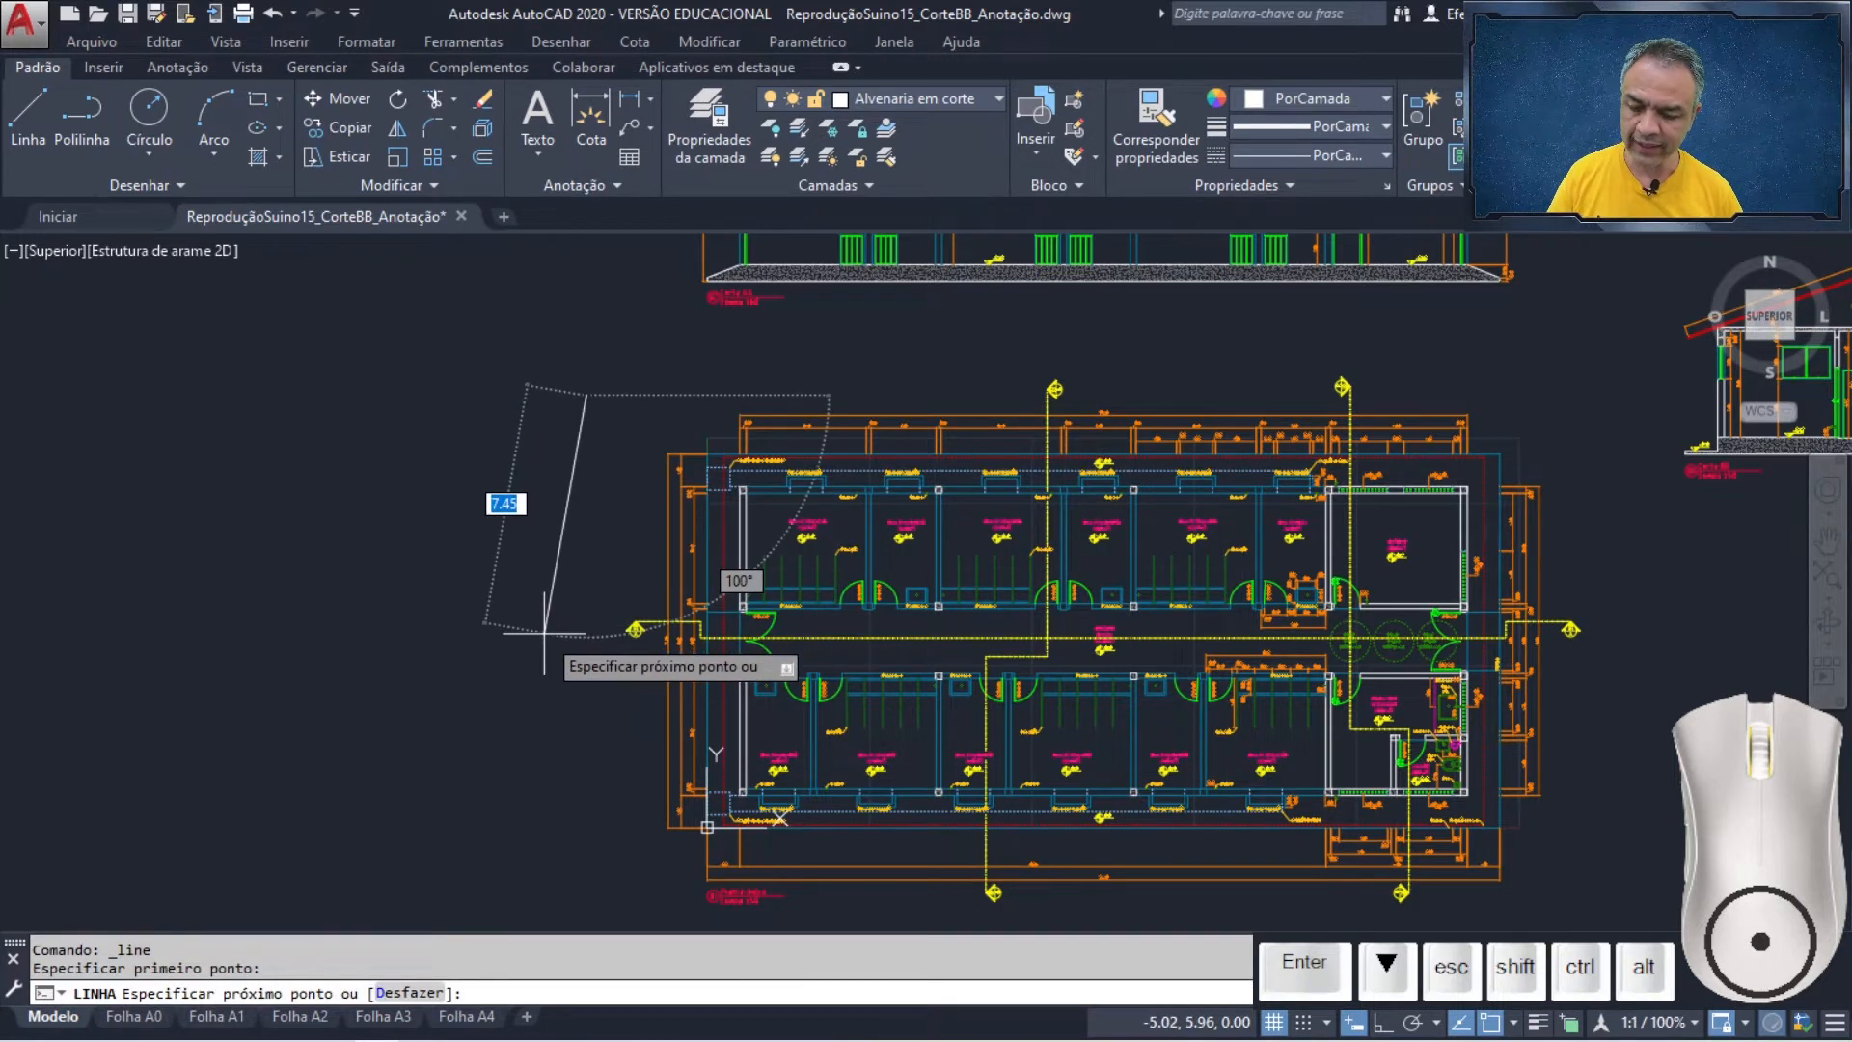
key("F8")
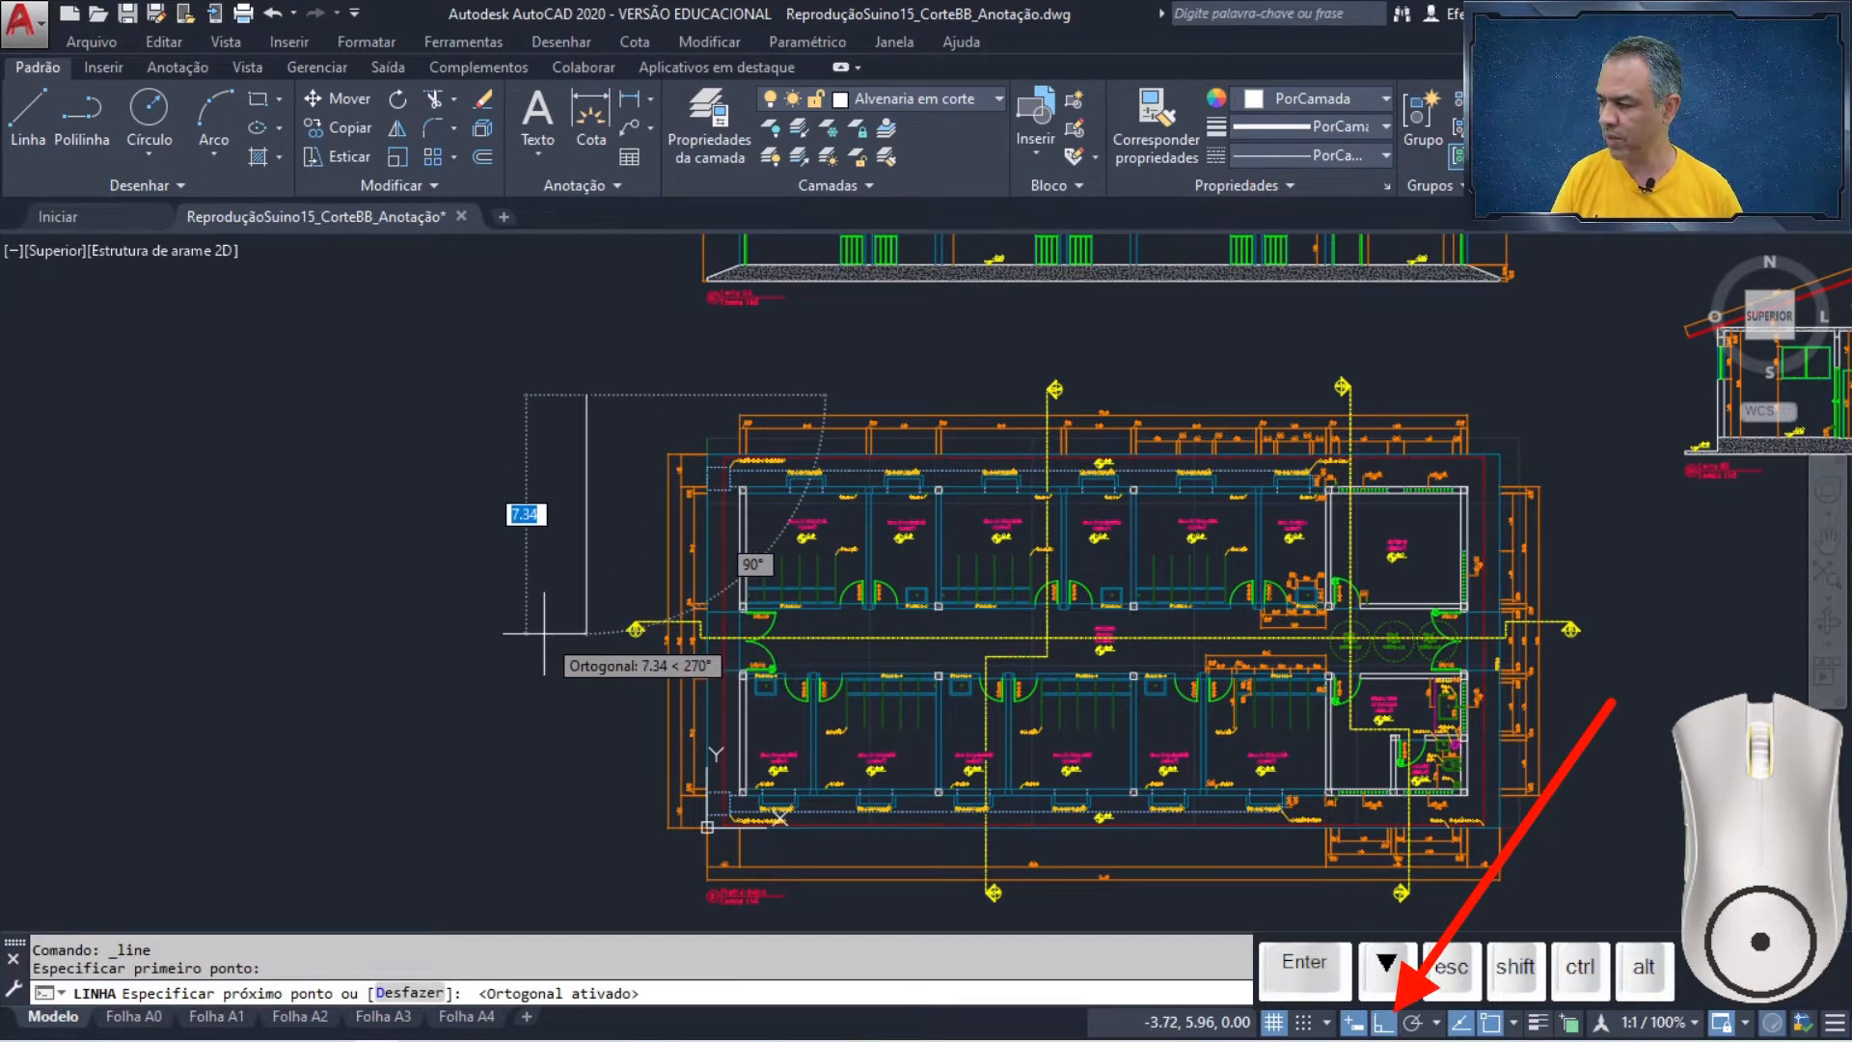
left_click(583, 909)
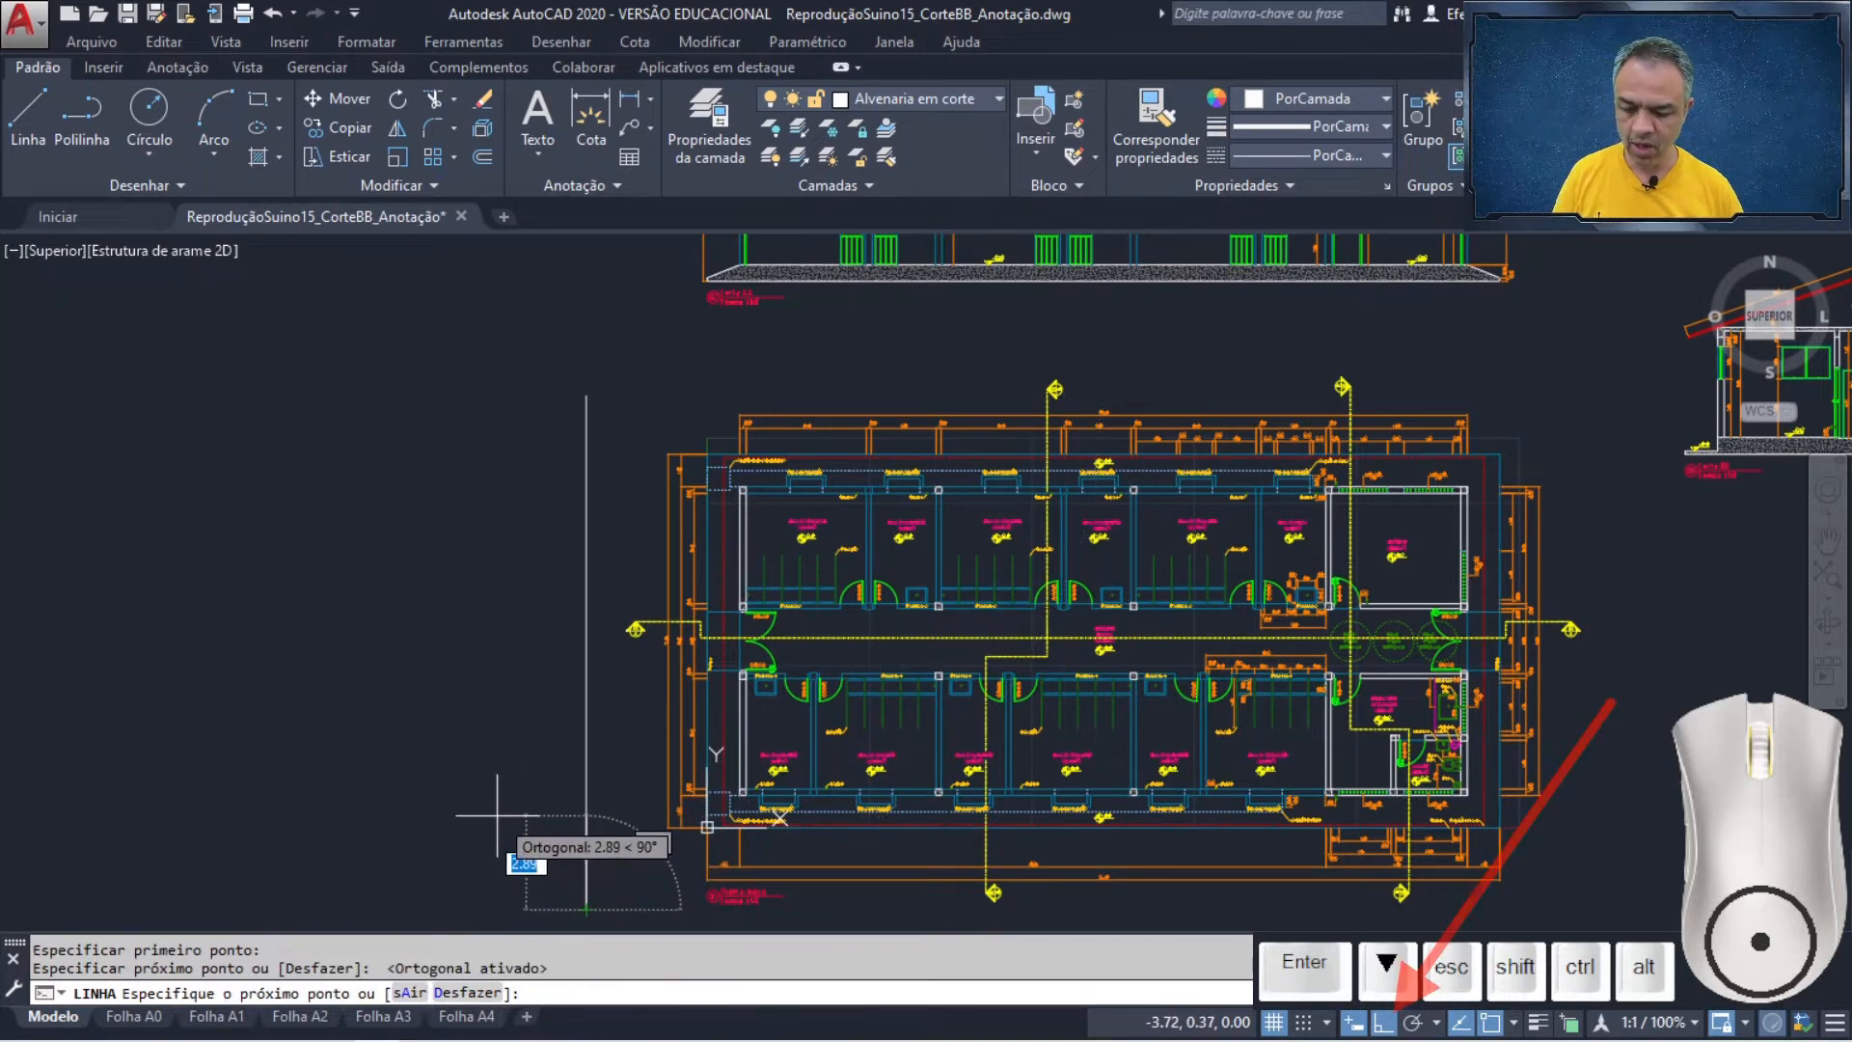
key("F8")
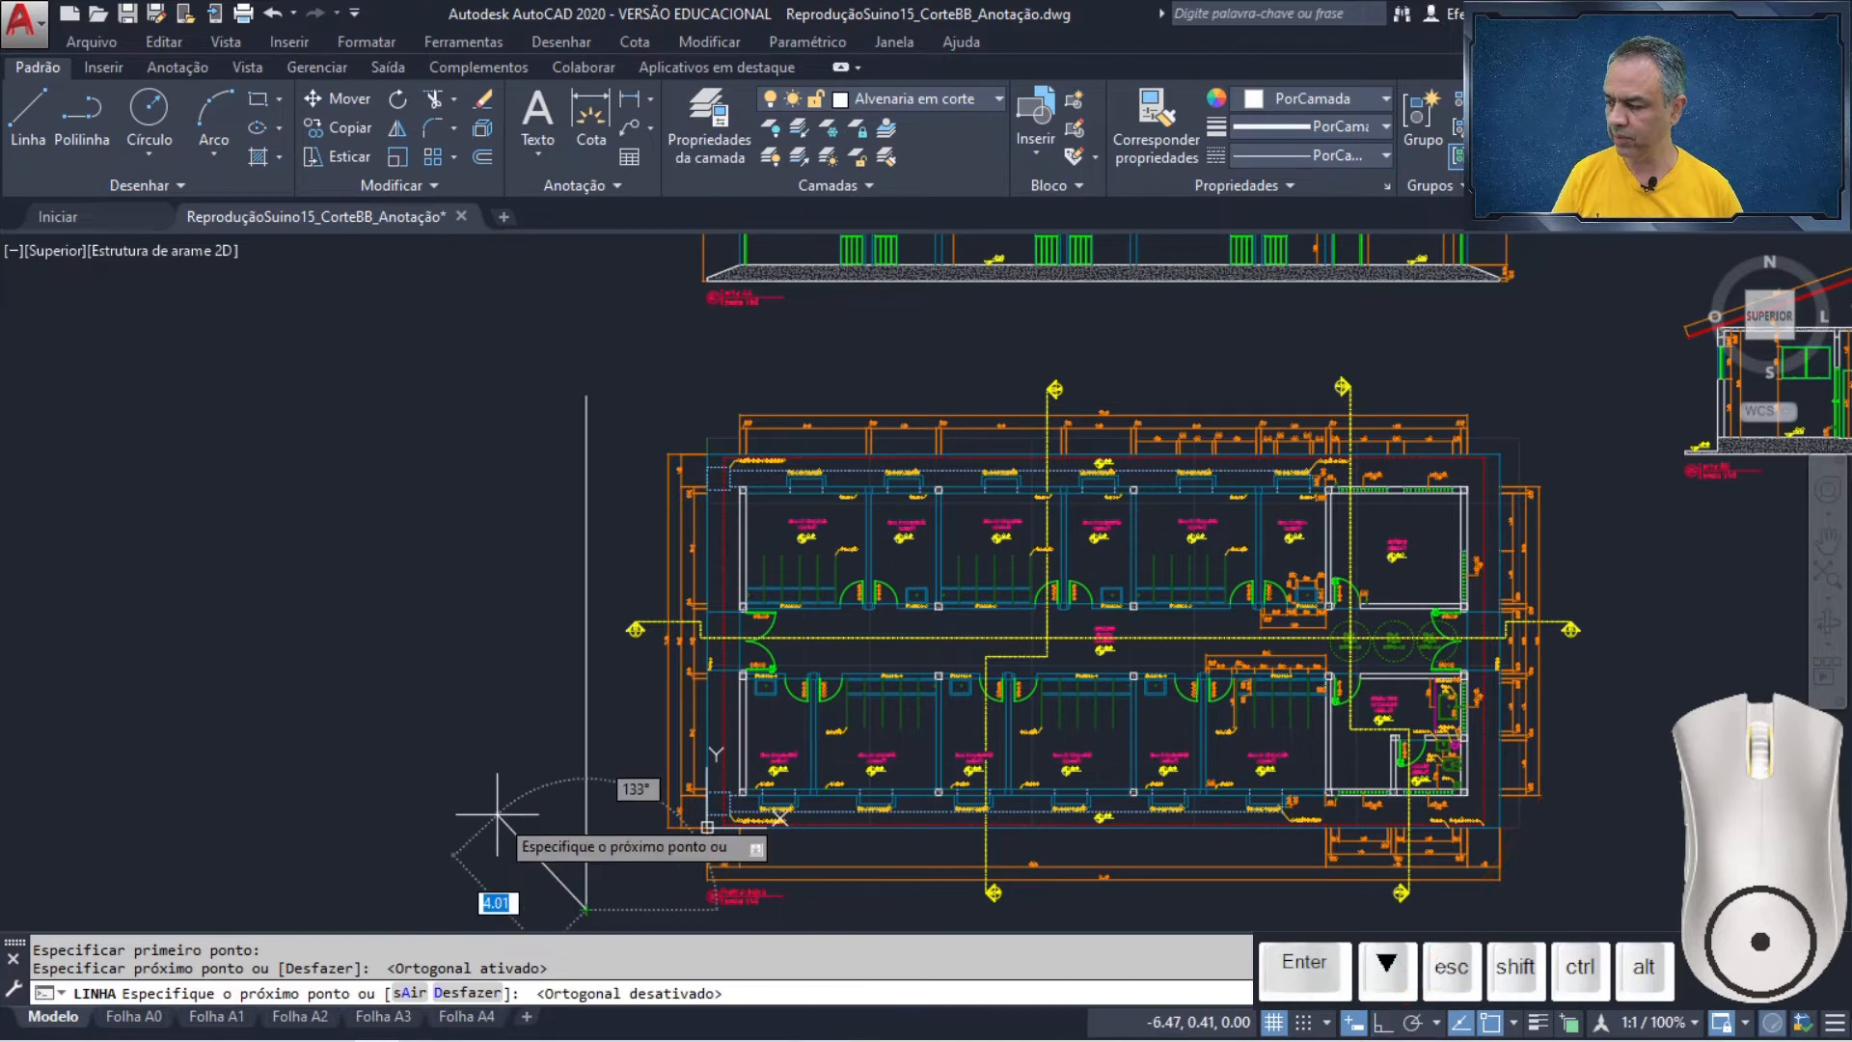
key("Return")
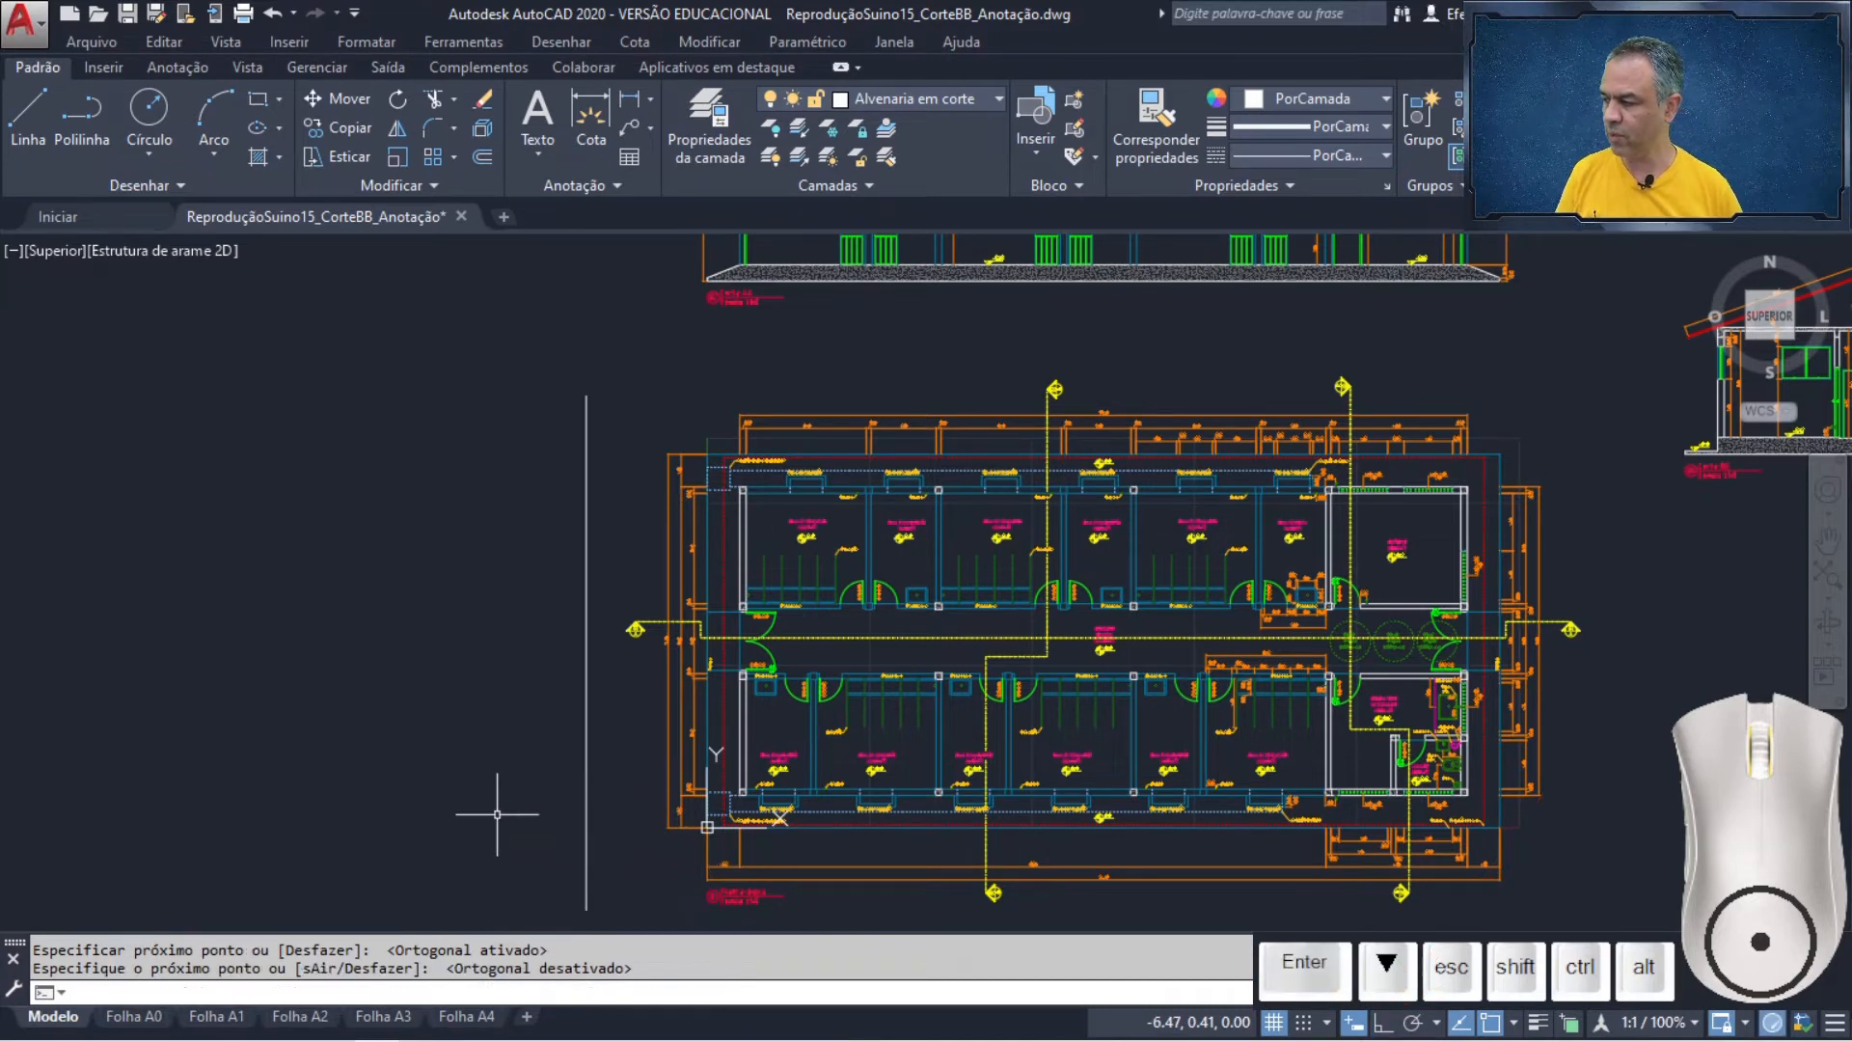
- Offset the new vertical line 0.1 to its left, away from the floor plan
scroll(576, 640, "up", 6)
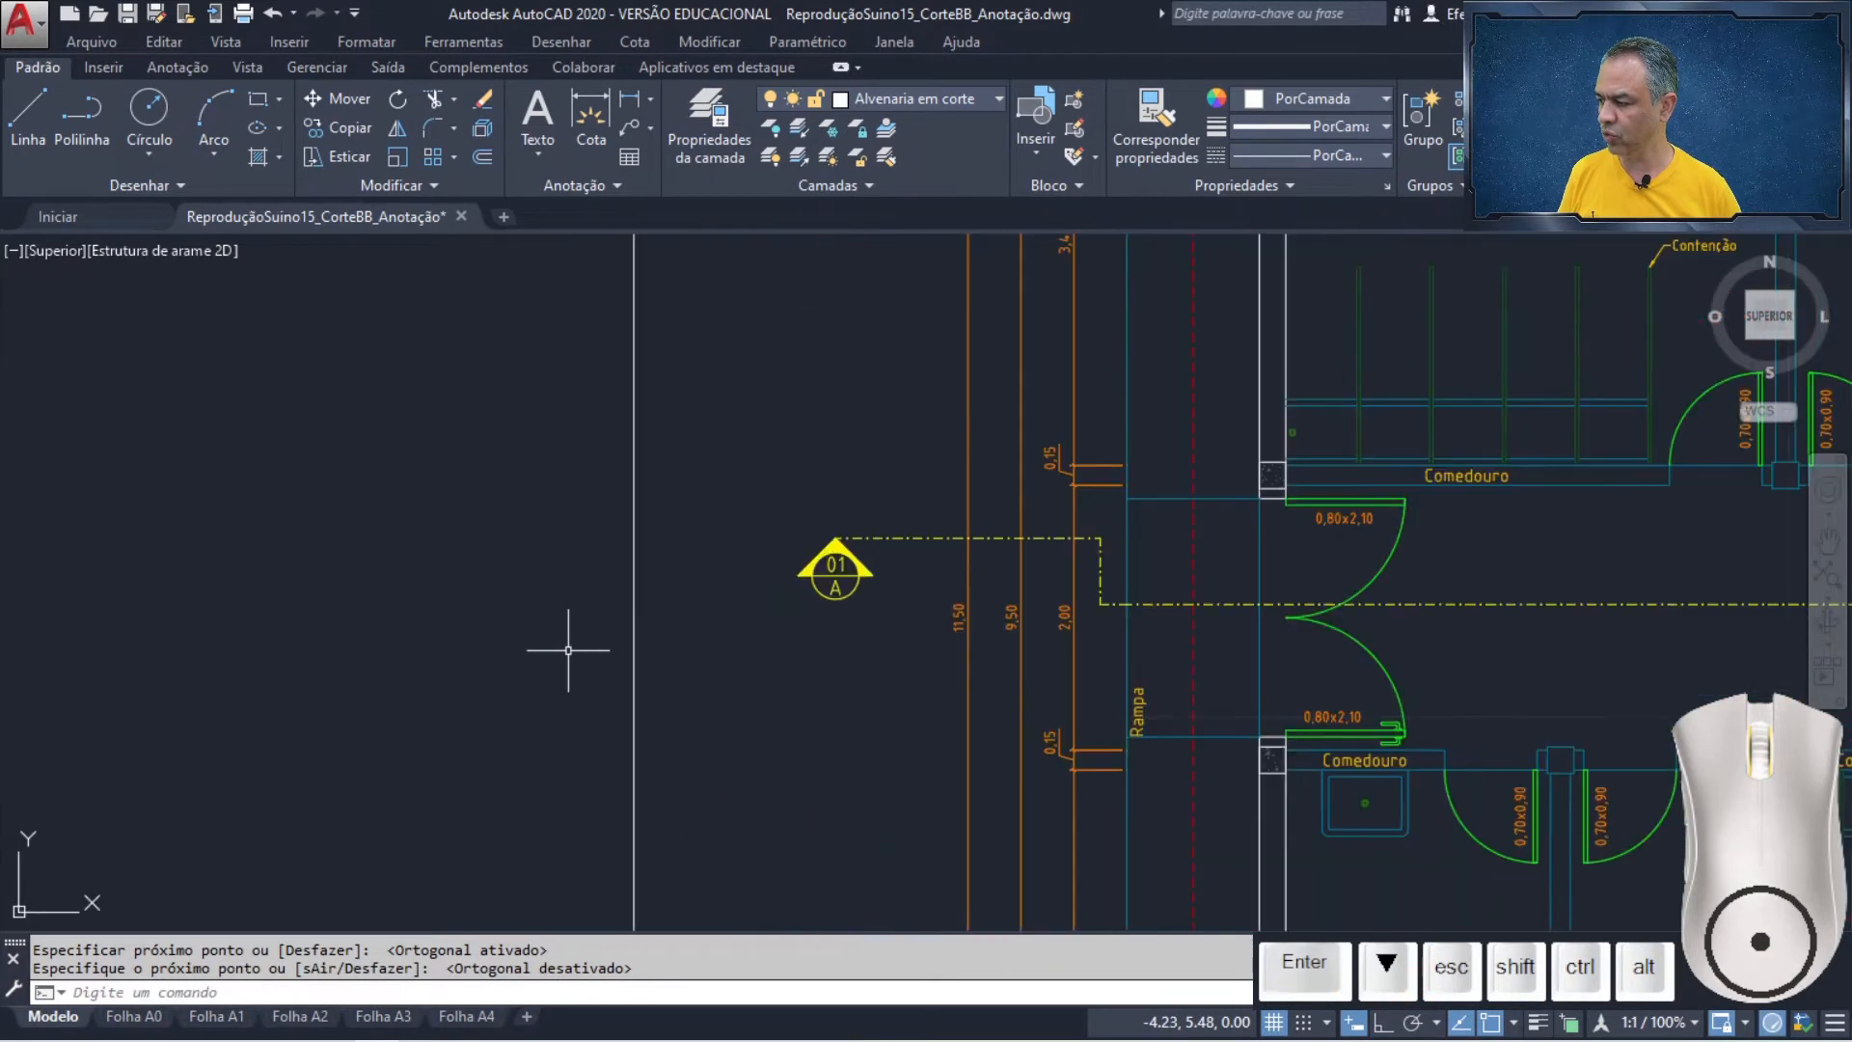
mouse_move(671, 598)
middle_mouse_down()
mouse_move(797, 586)
mouse_move(889, 613)
middle_mouse_up()
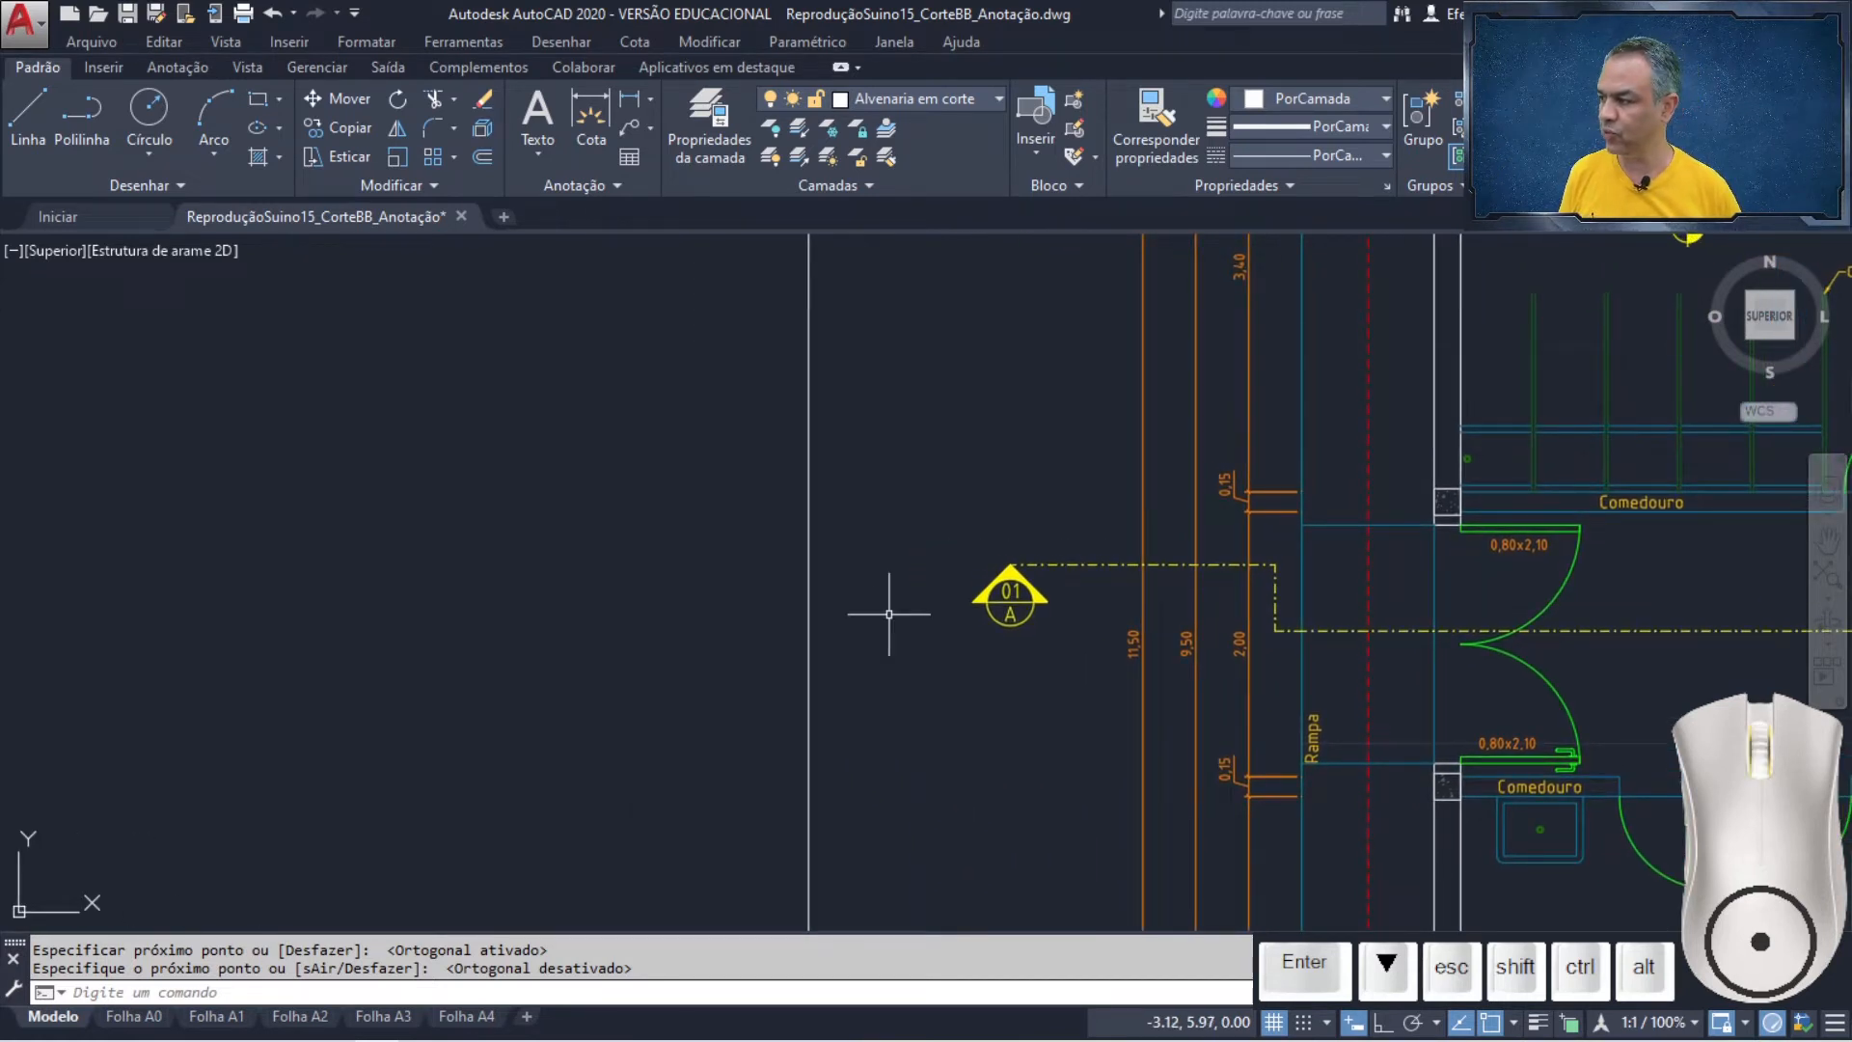
left_click(485, 156)
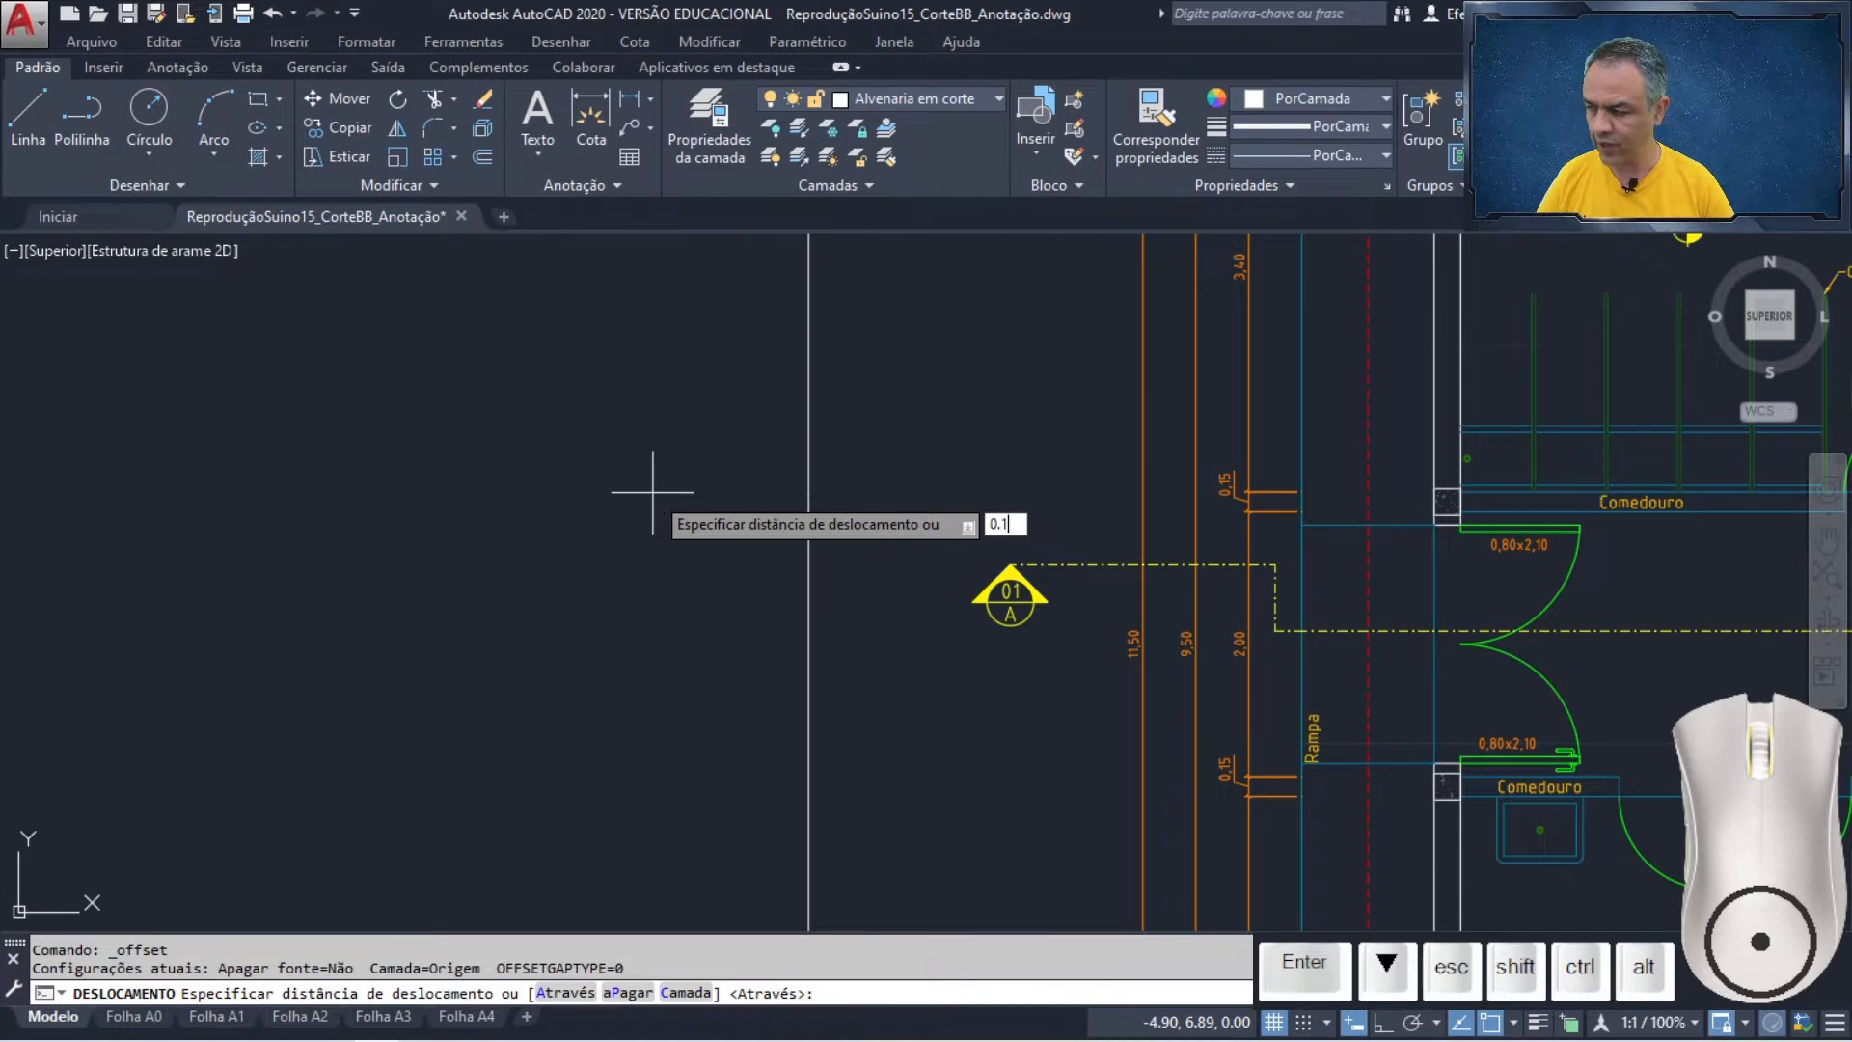
key("Return")
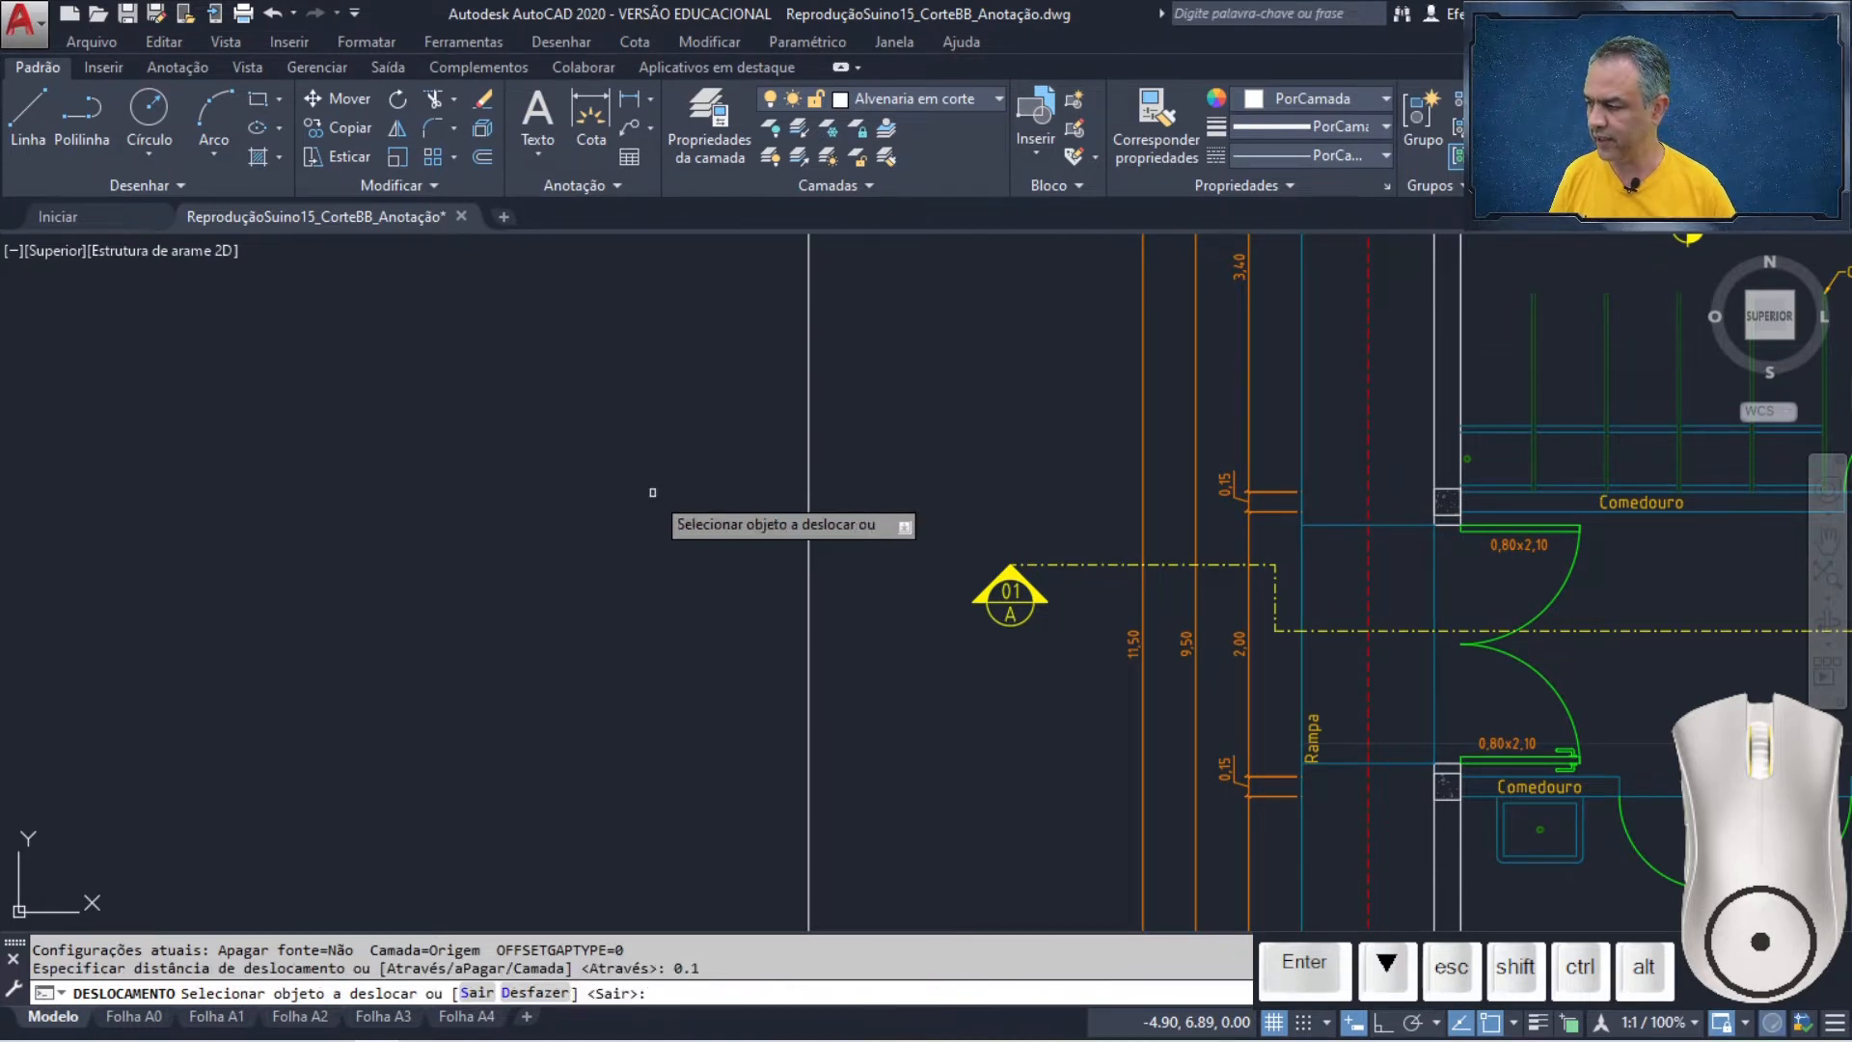
left_click(812, 487)
left_click(588, 496)
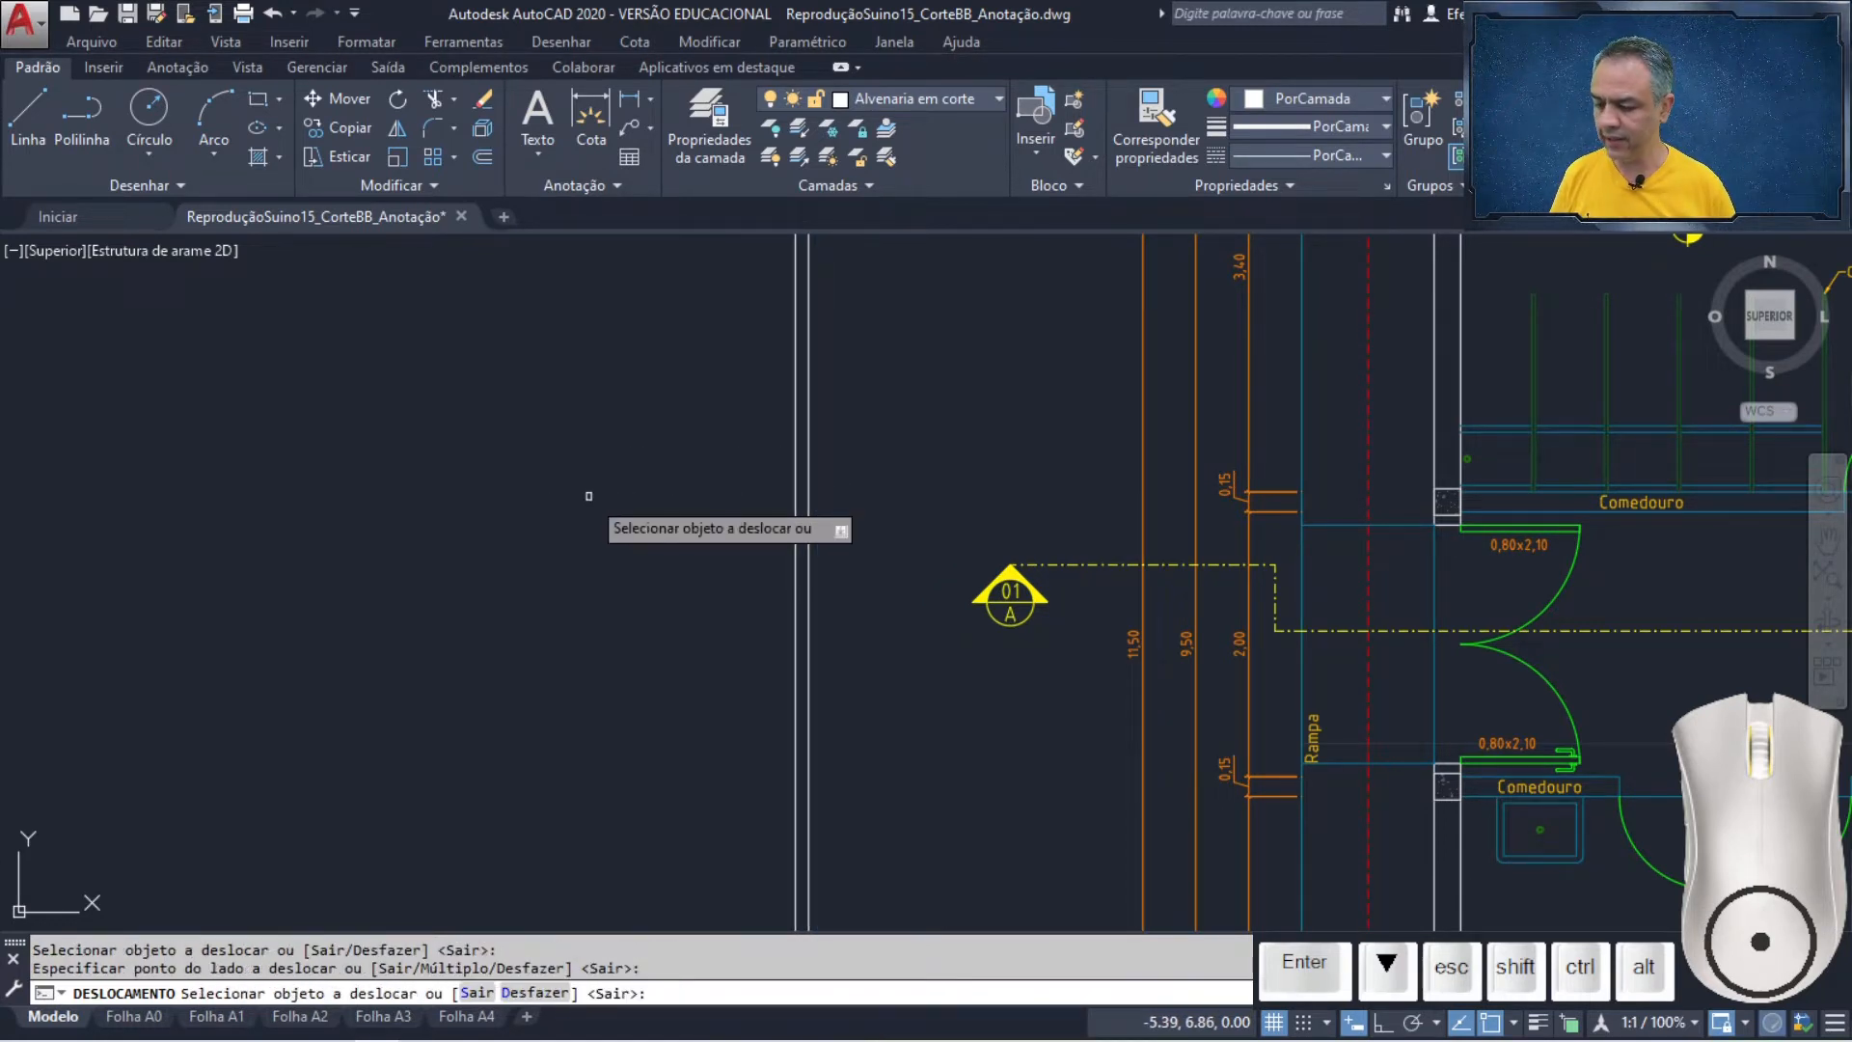
key("Return")
- Offset the leftmost vertical line of the pair another 0.4 to the left
key("Return")
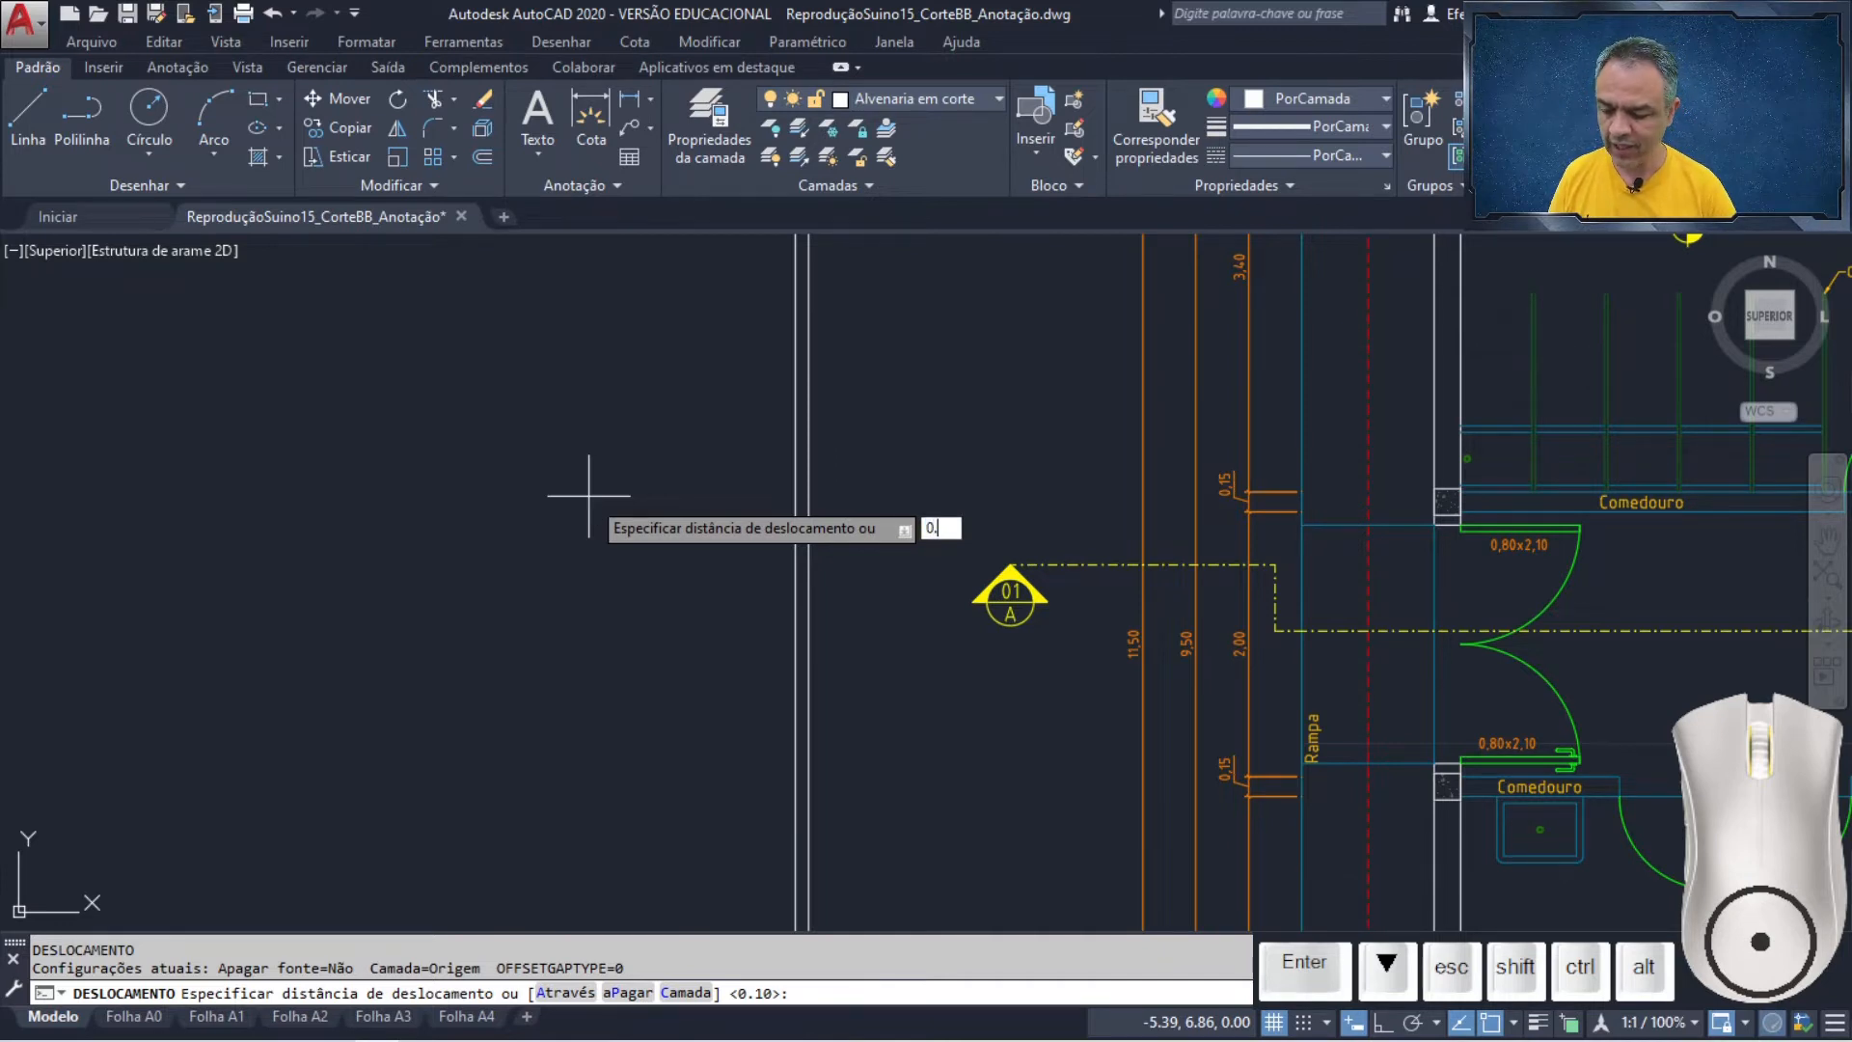
key("Return")
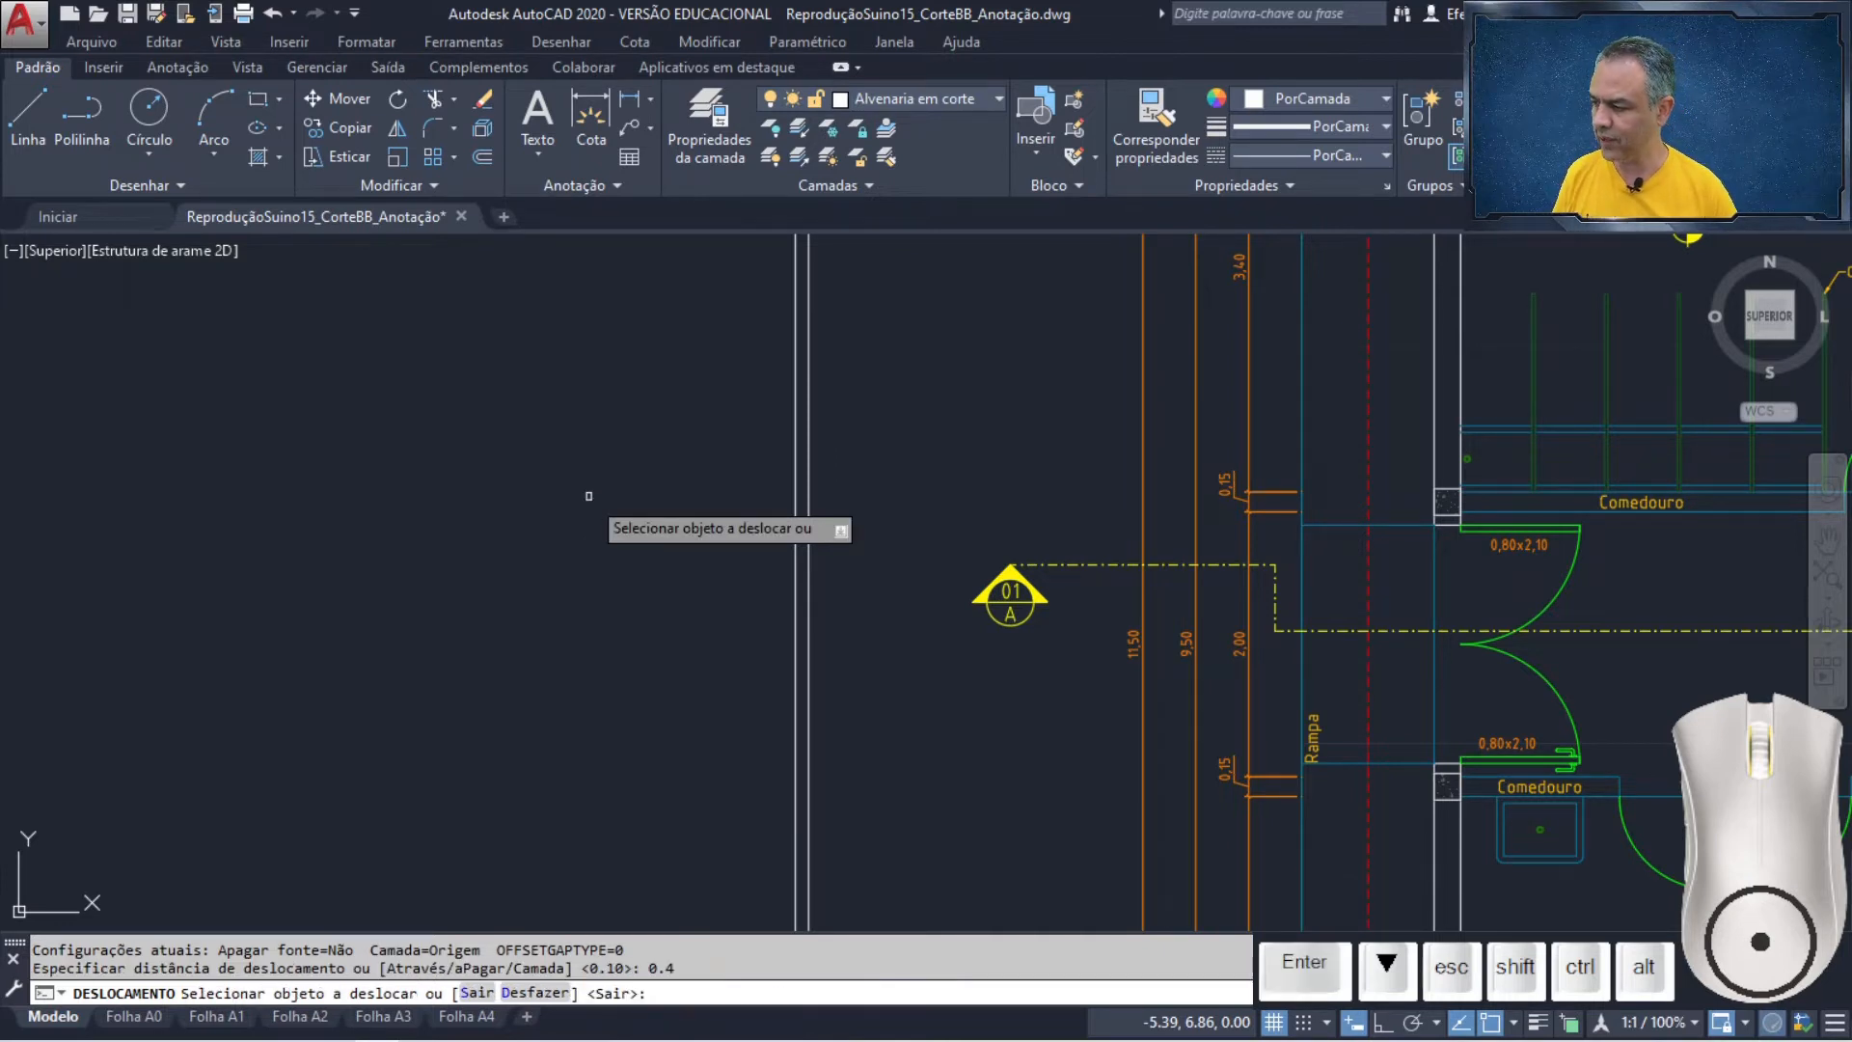
left_click(790, 508)
left_click(521, 516)
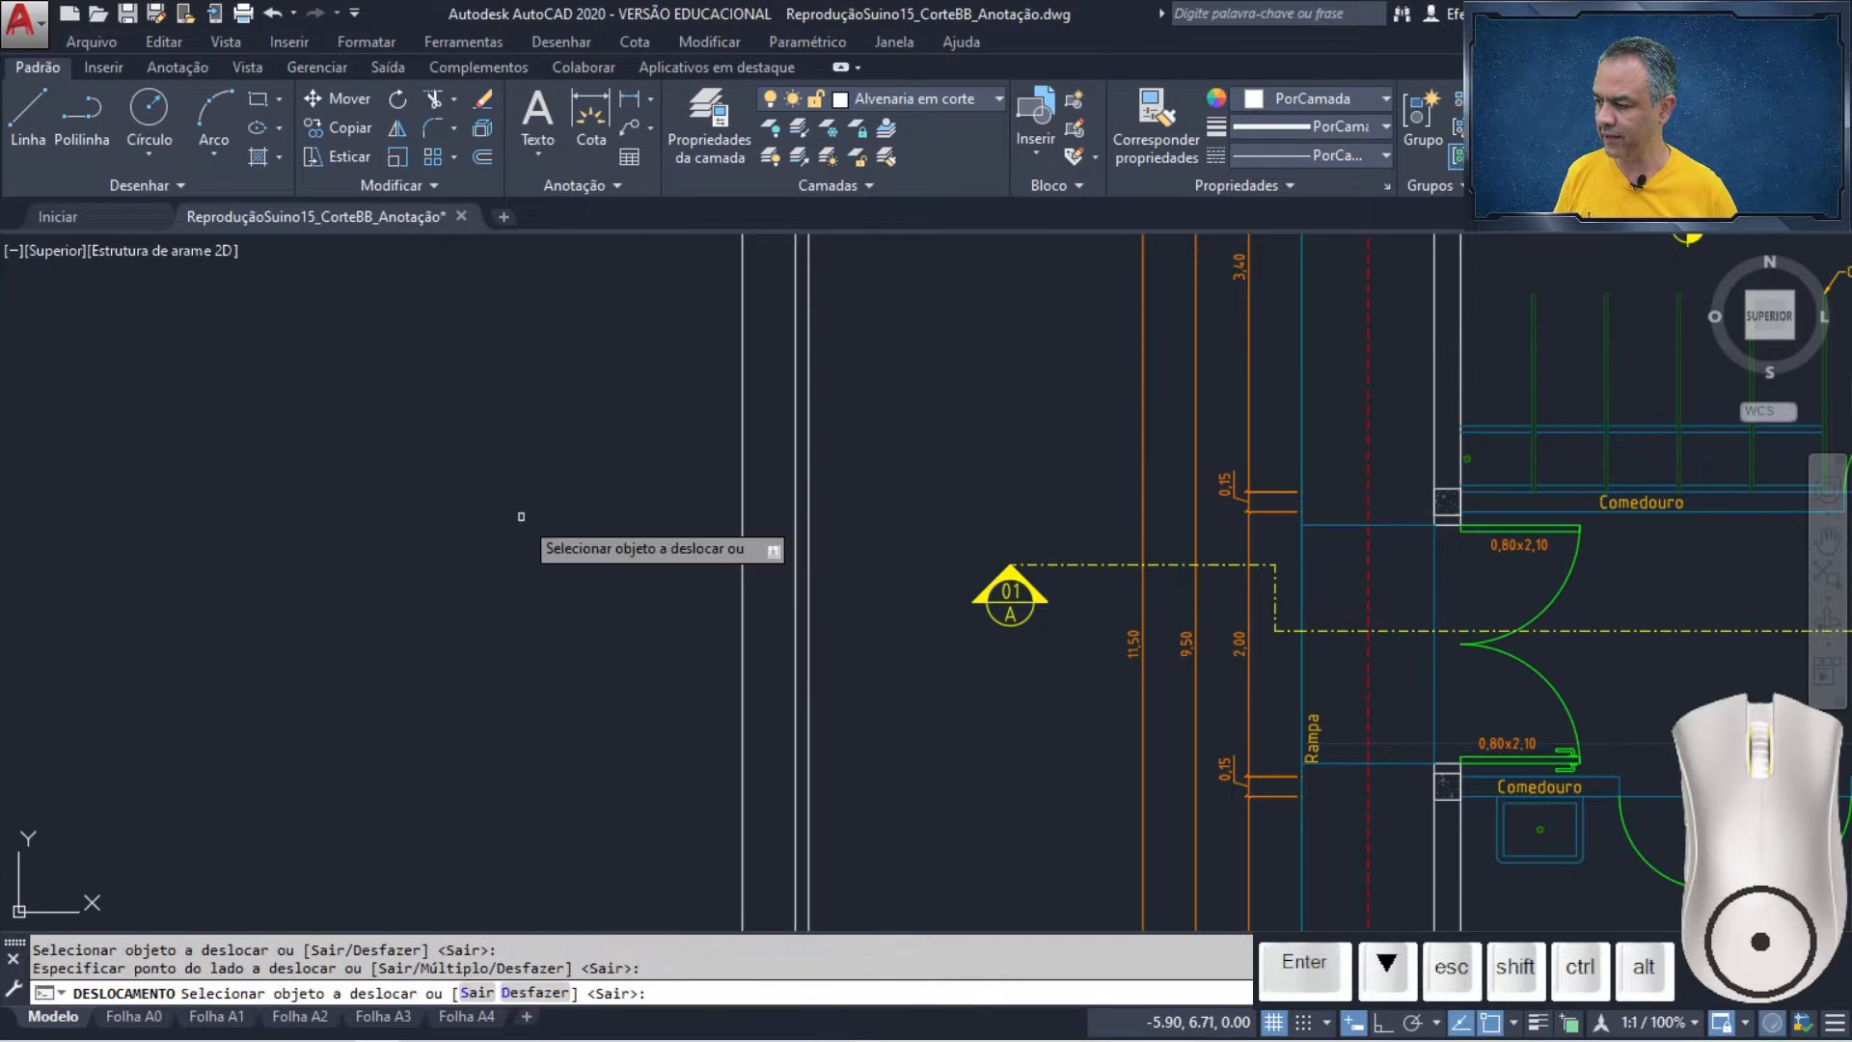
key("Return")
- Offset the newest, leftmost vertical line 3.3 to the left
key("Return")
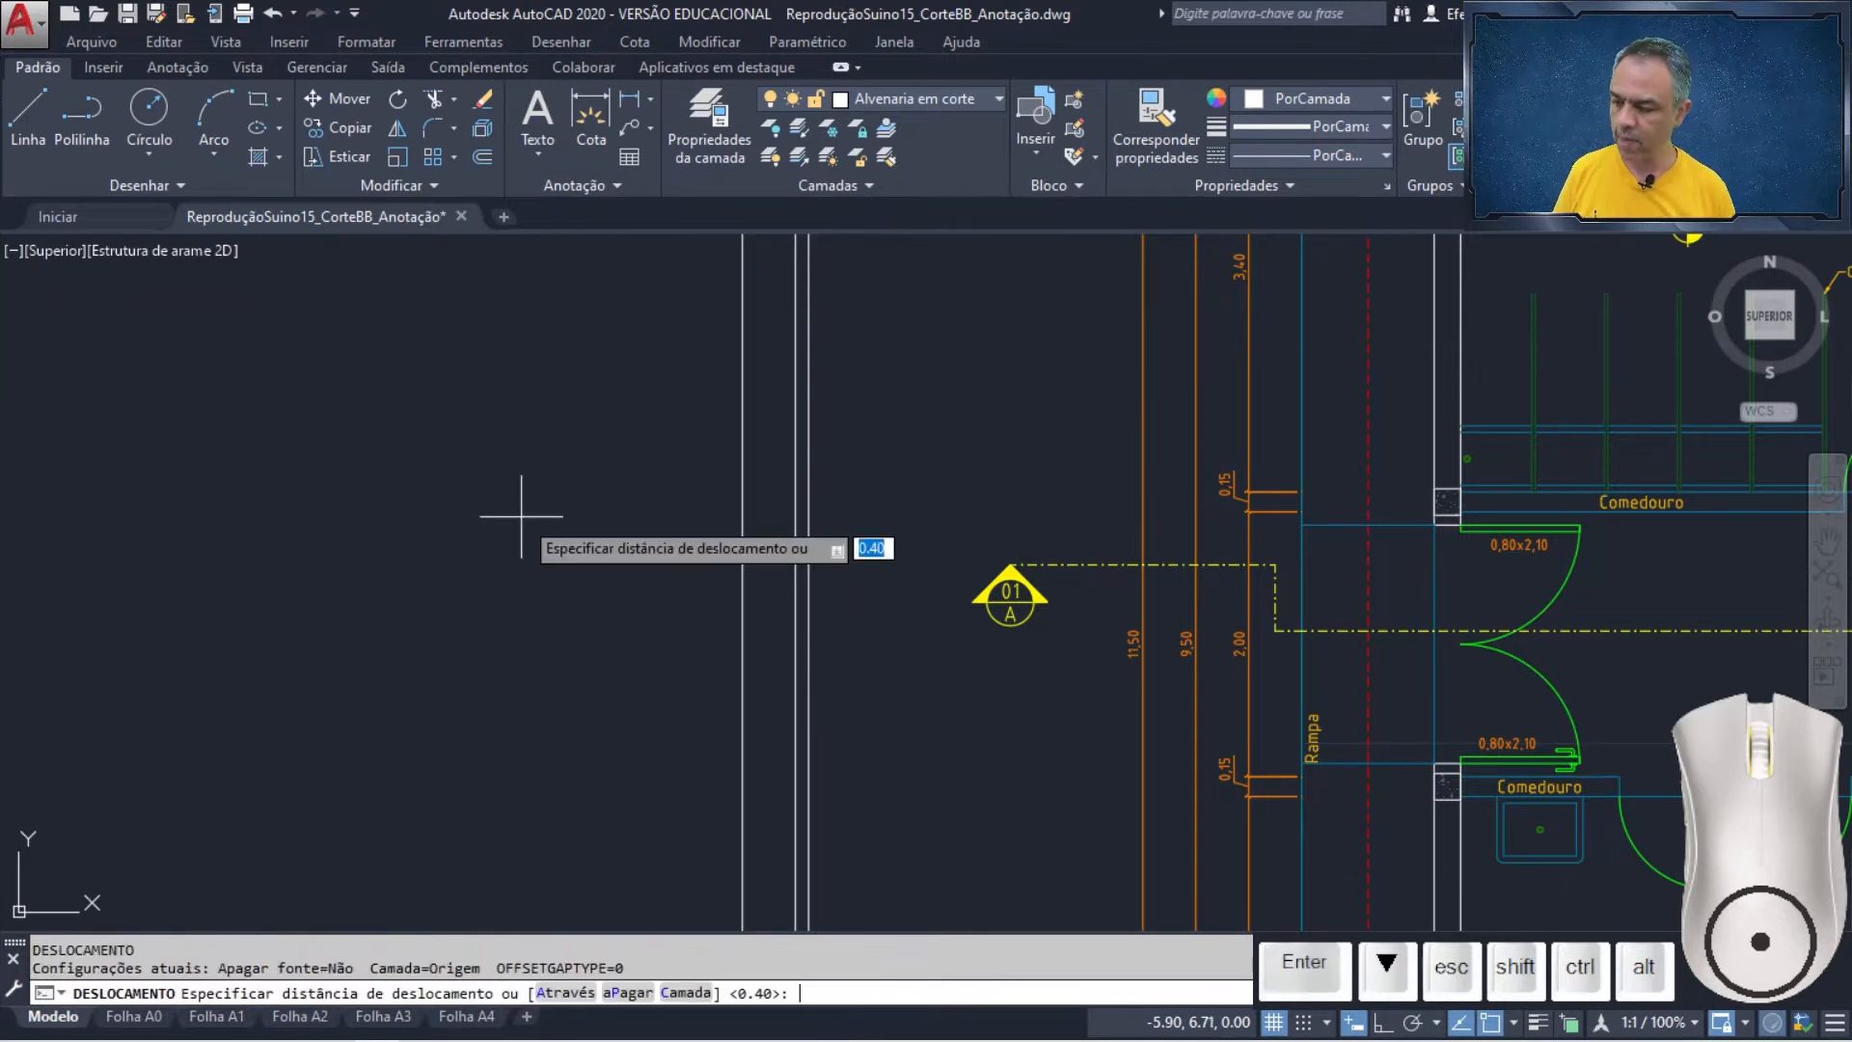
type("3.3")
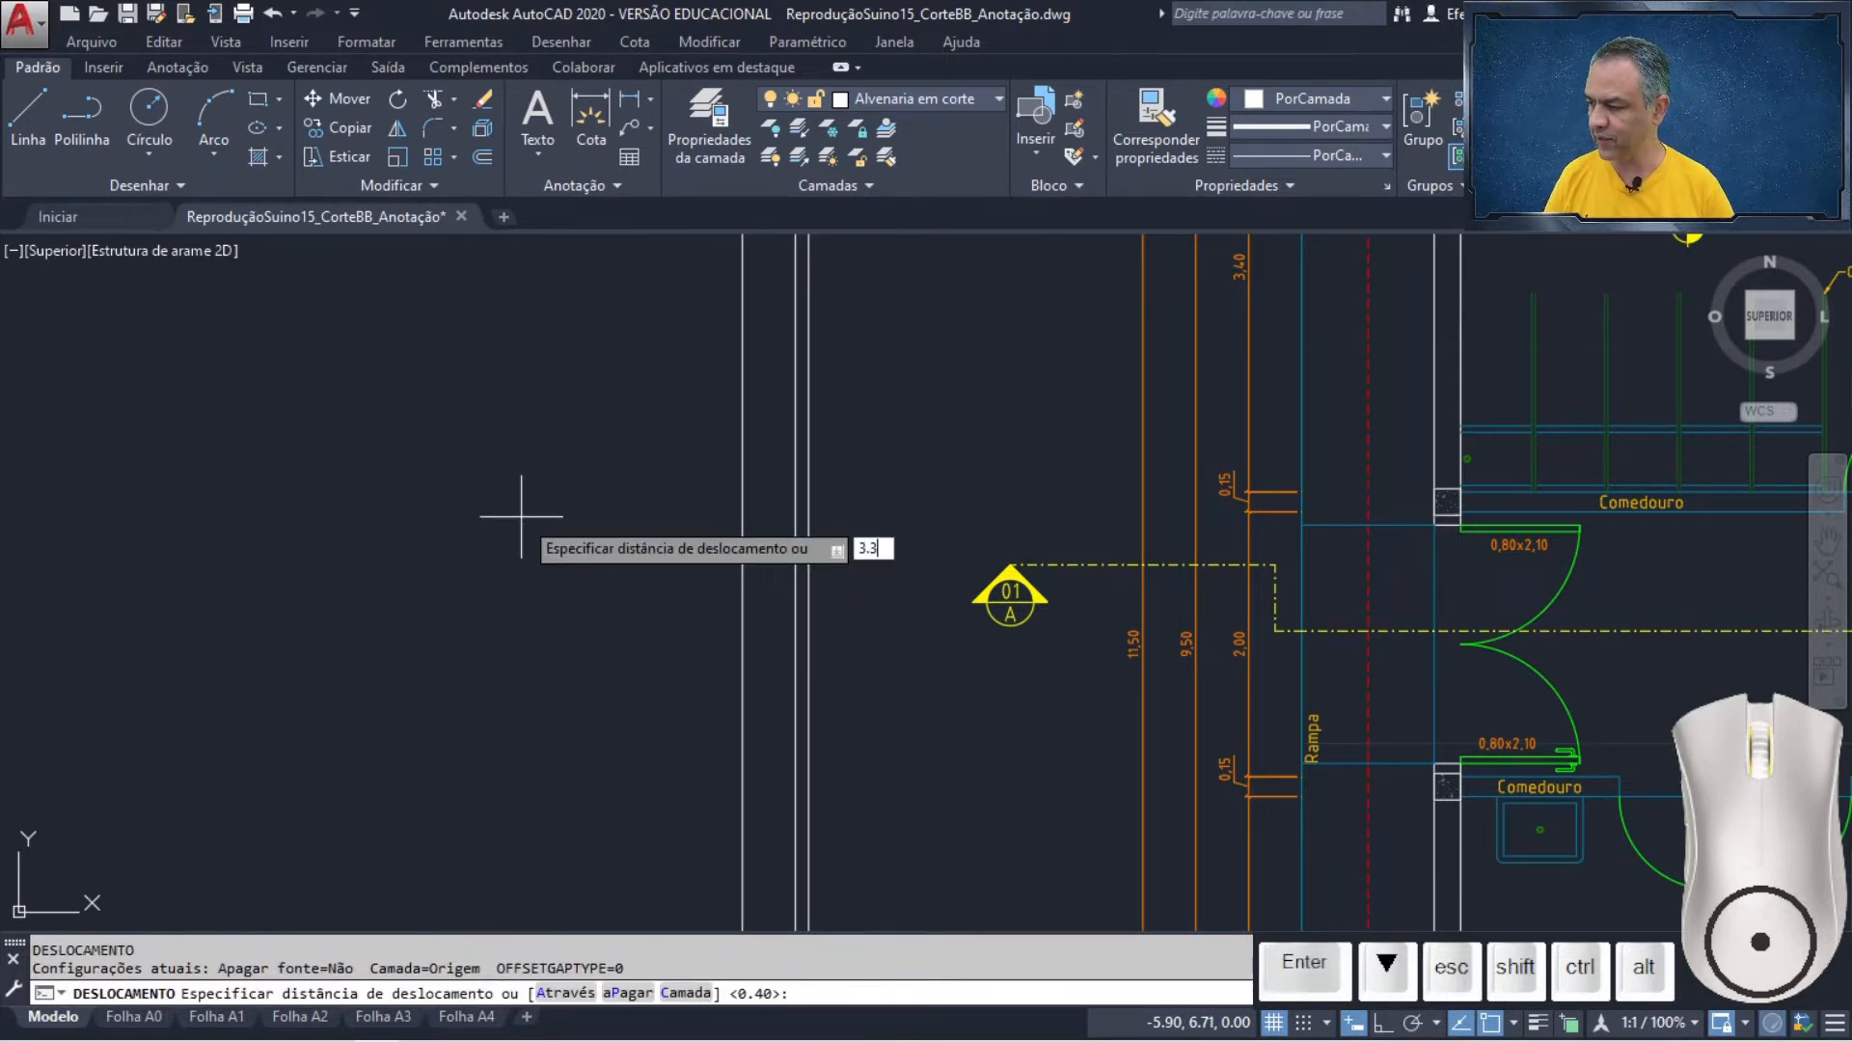
key("Return")
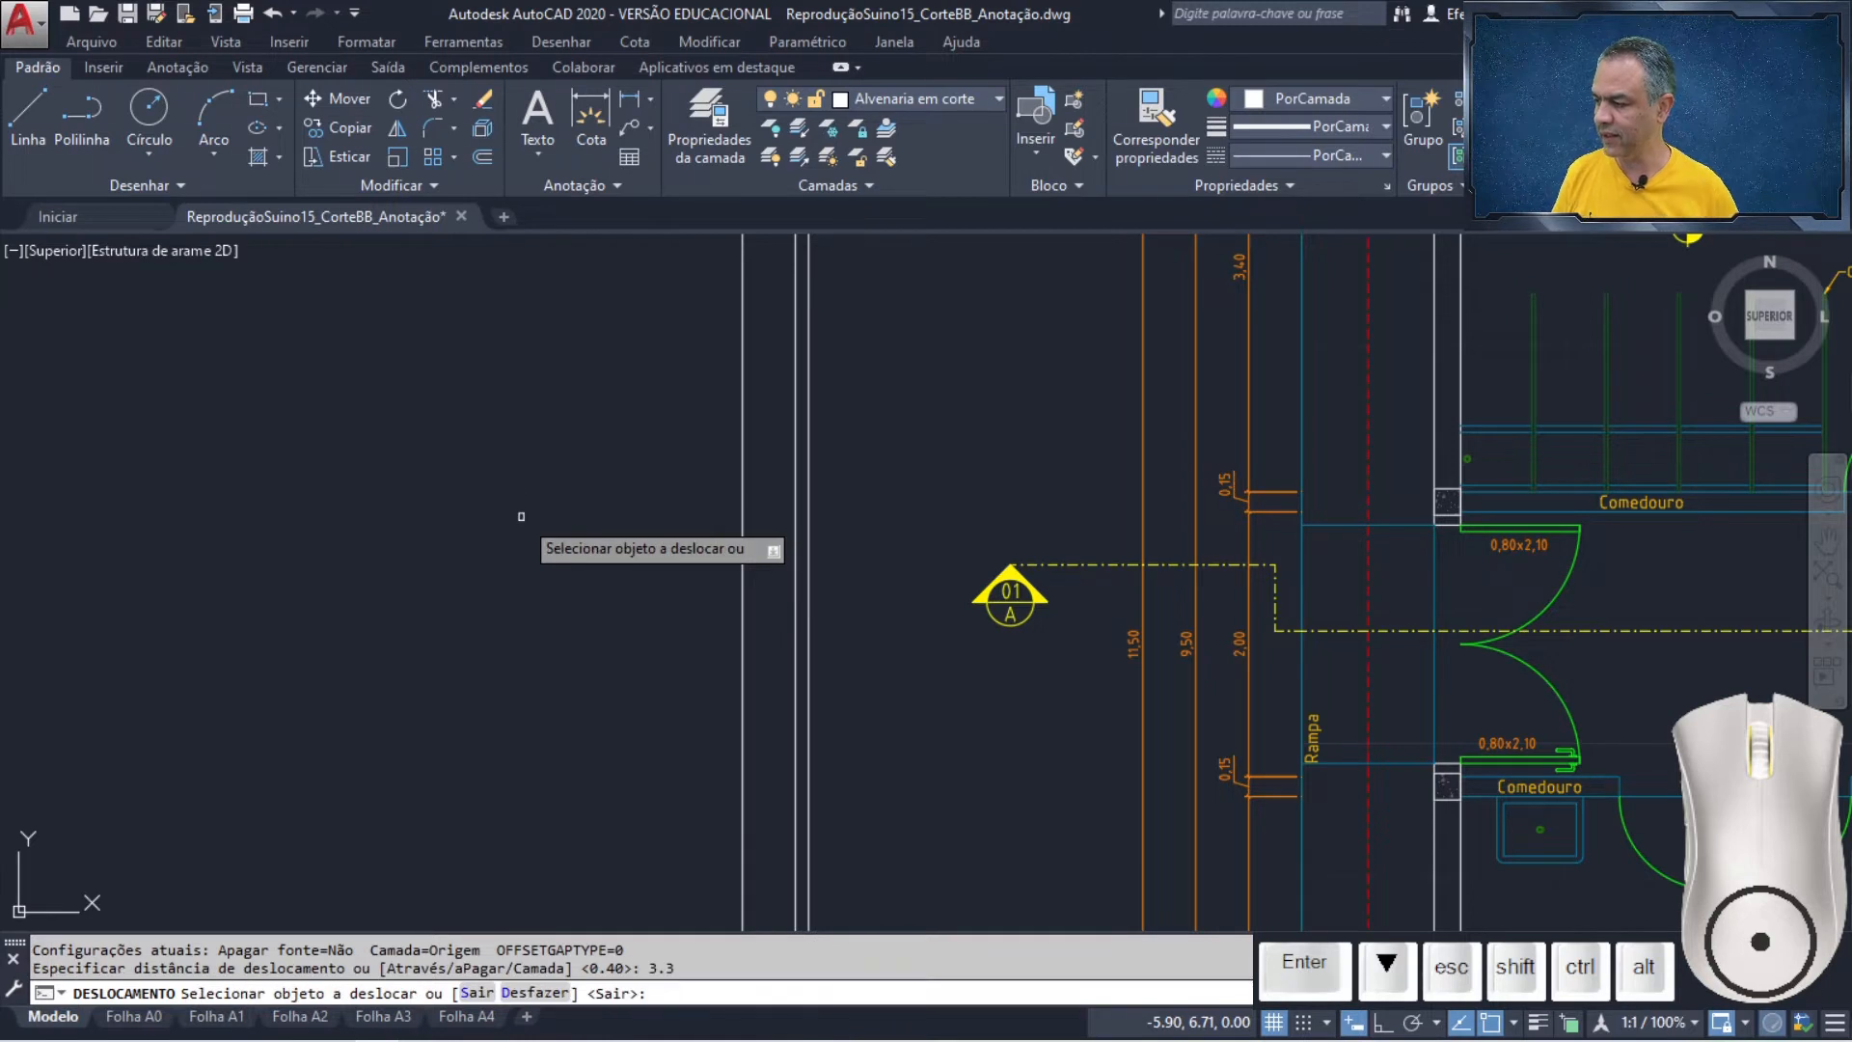
left_click(743, 560)
left_click(305, 559)
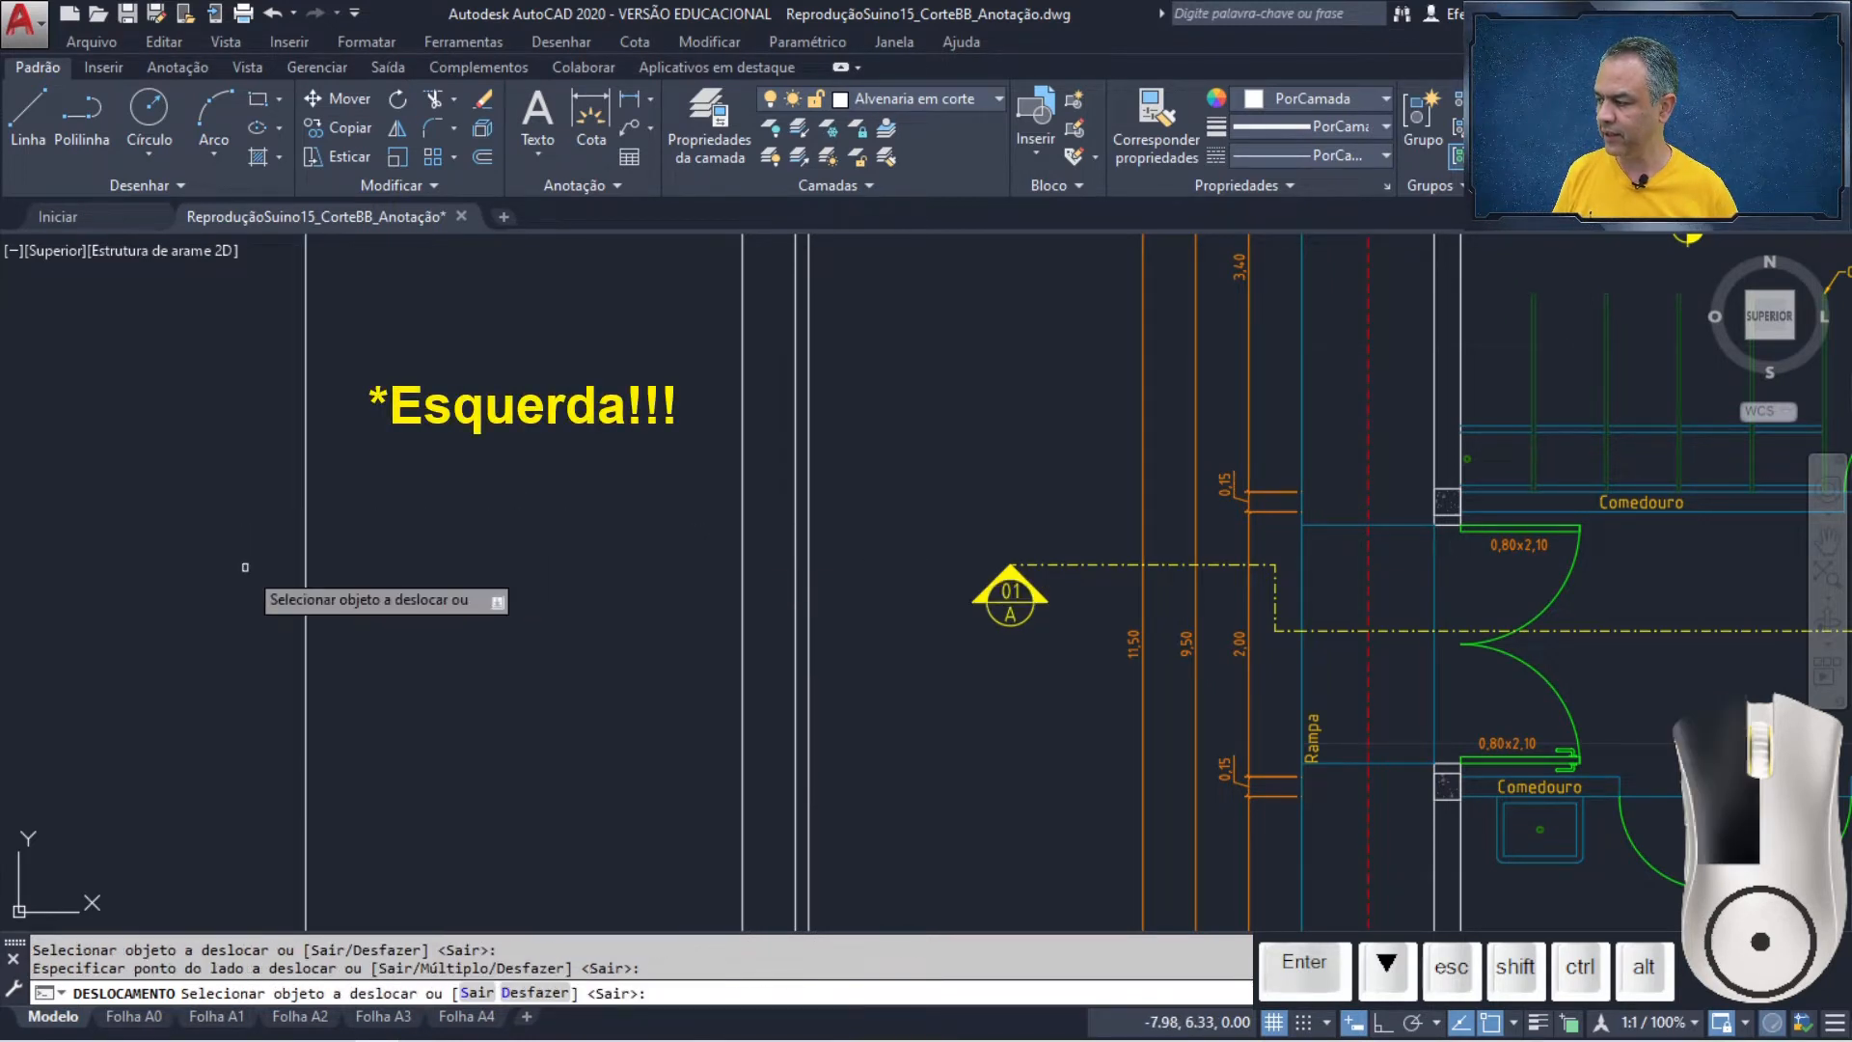
key("Return")
- Offset the far-left vertical line 0.2 to the right, back toward the floor plan
key("Return")
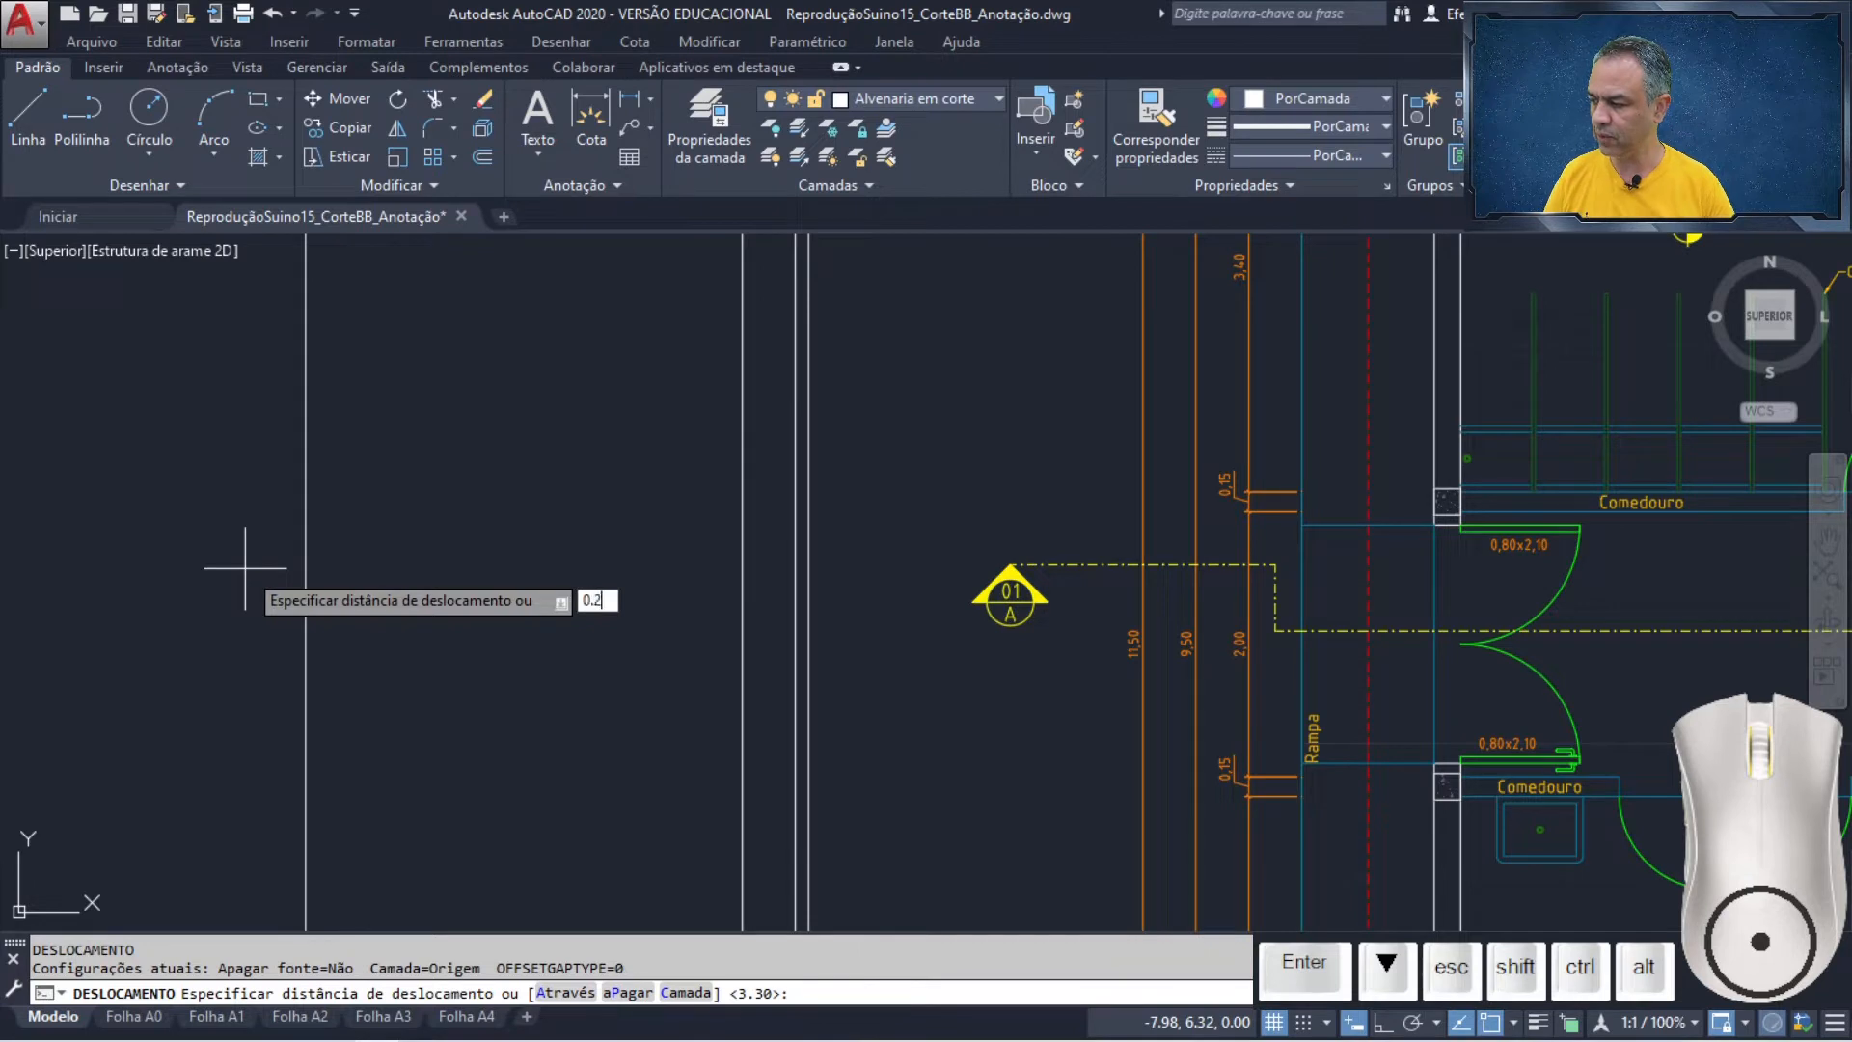
key("Return")
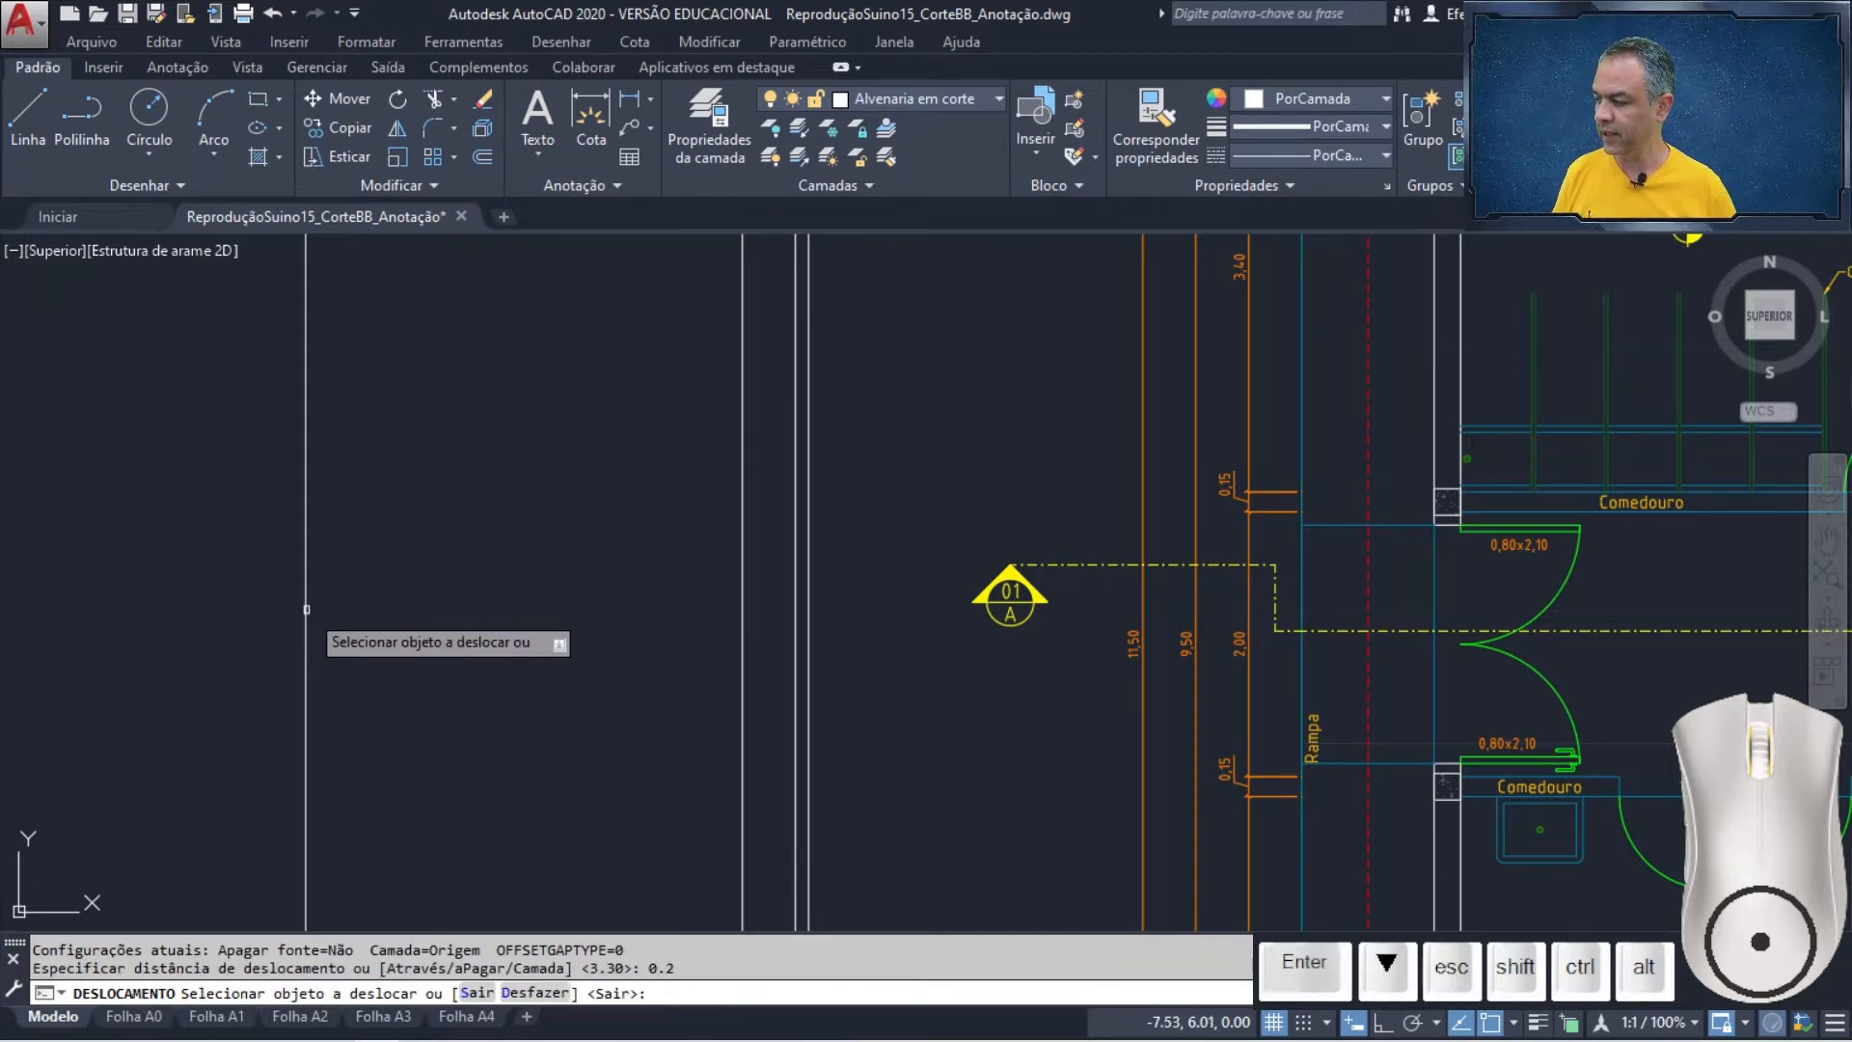
left_click(307, 610)
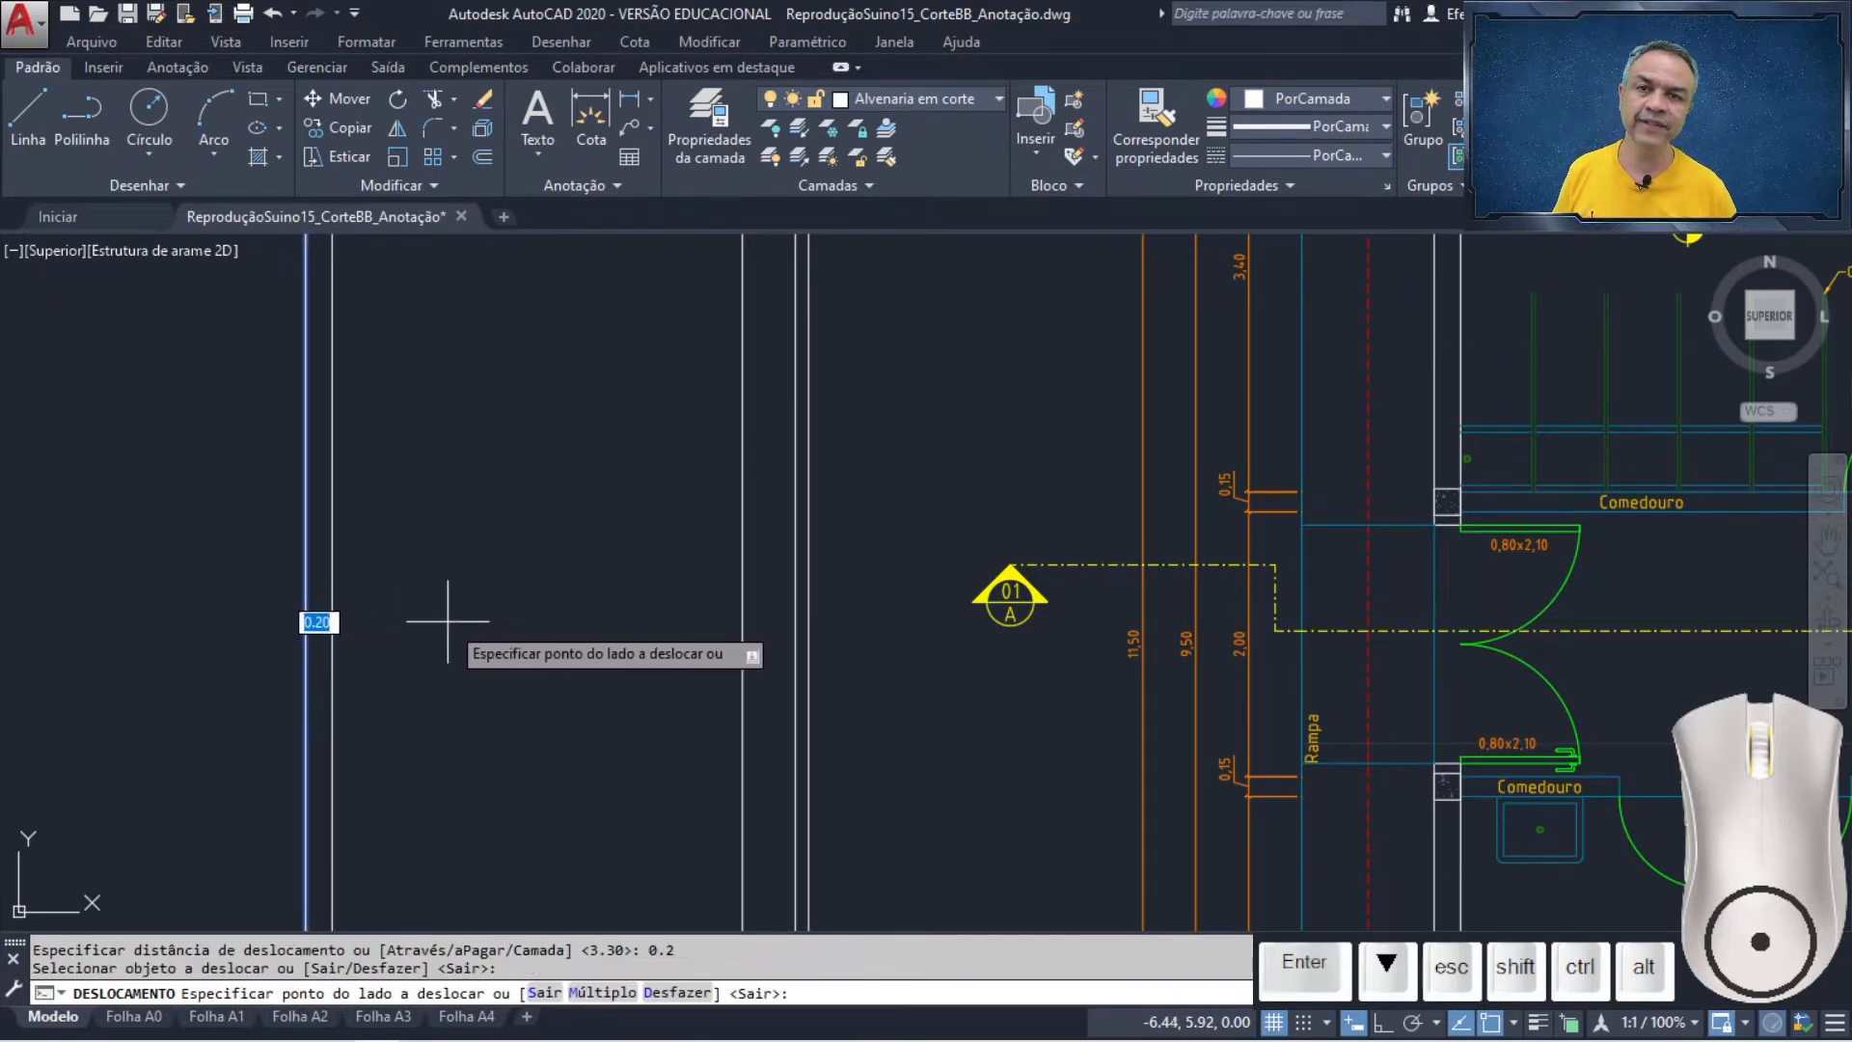
left_click(438, 532)
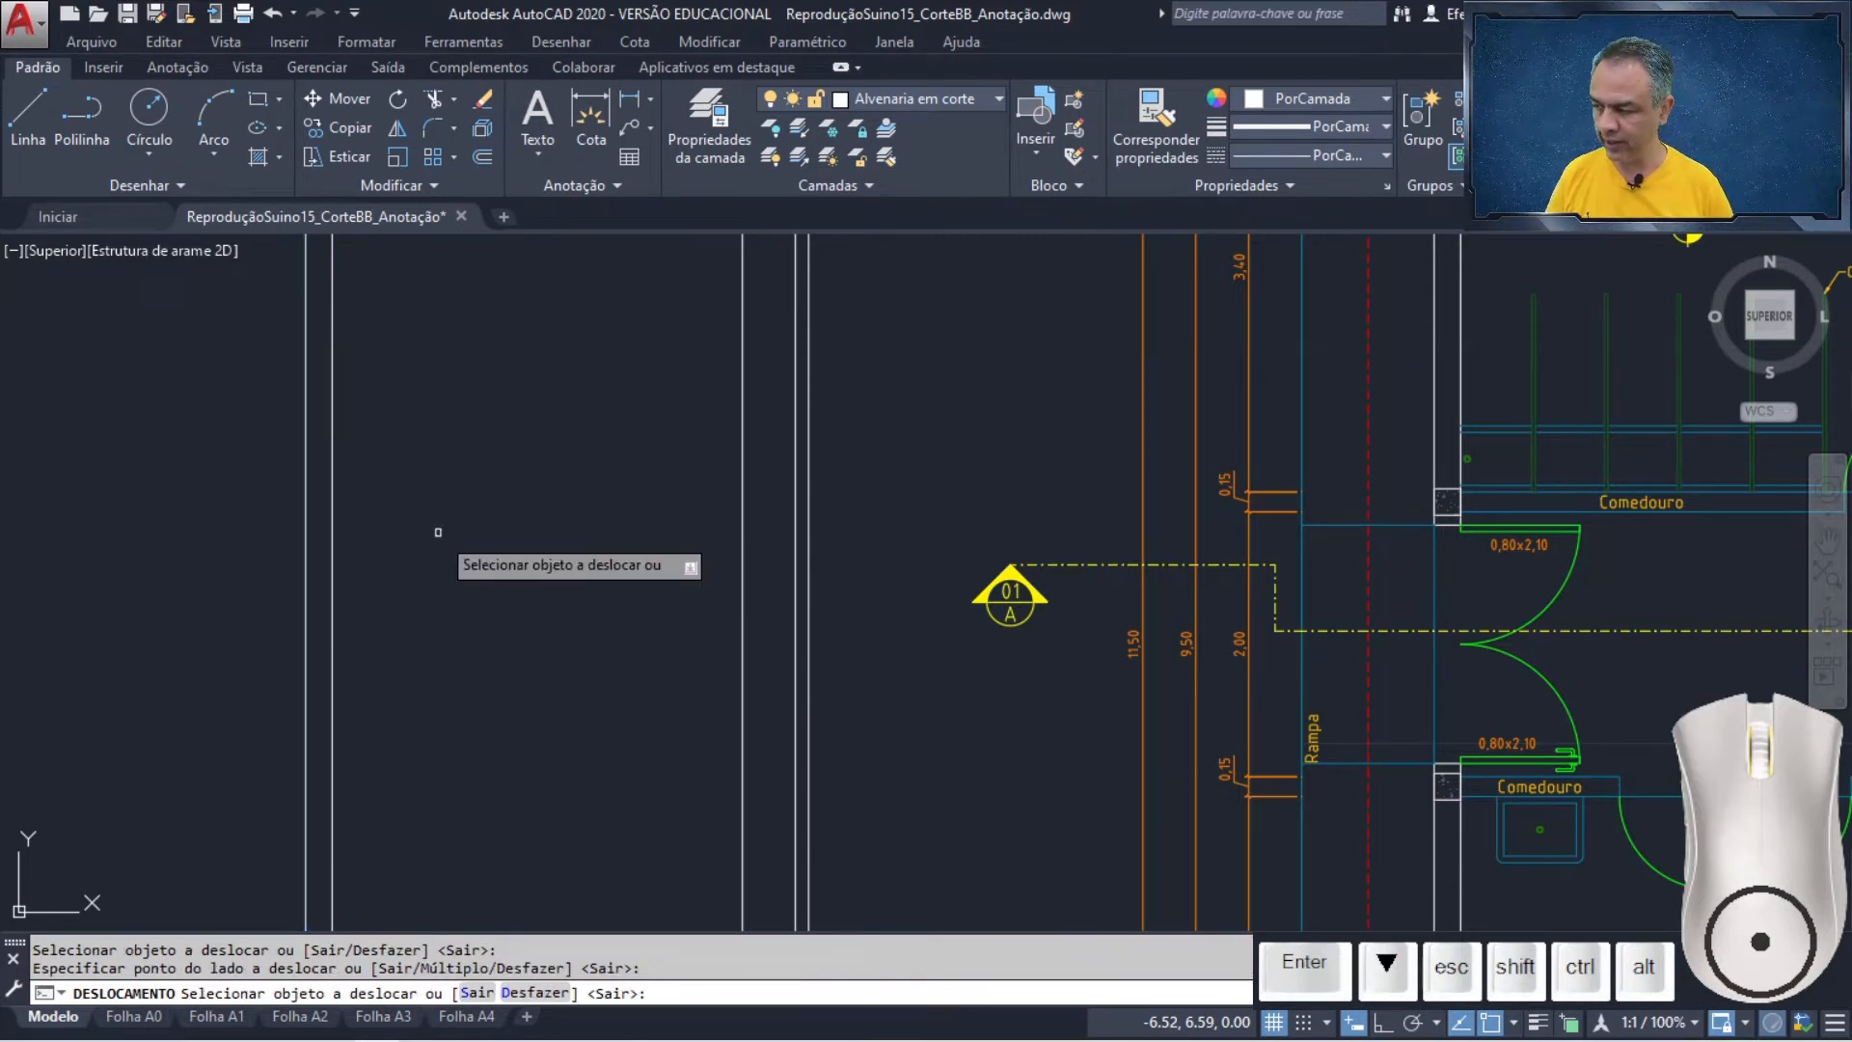
key("Return")
- Offset the third vertical line counted from the floor plan 1 unit to the left
key("Return")
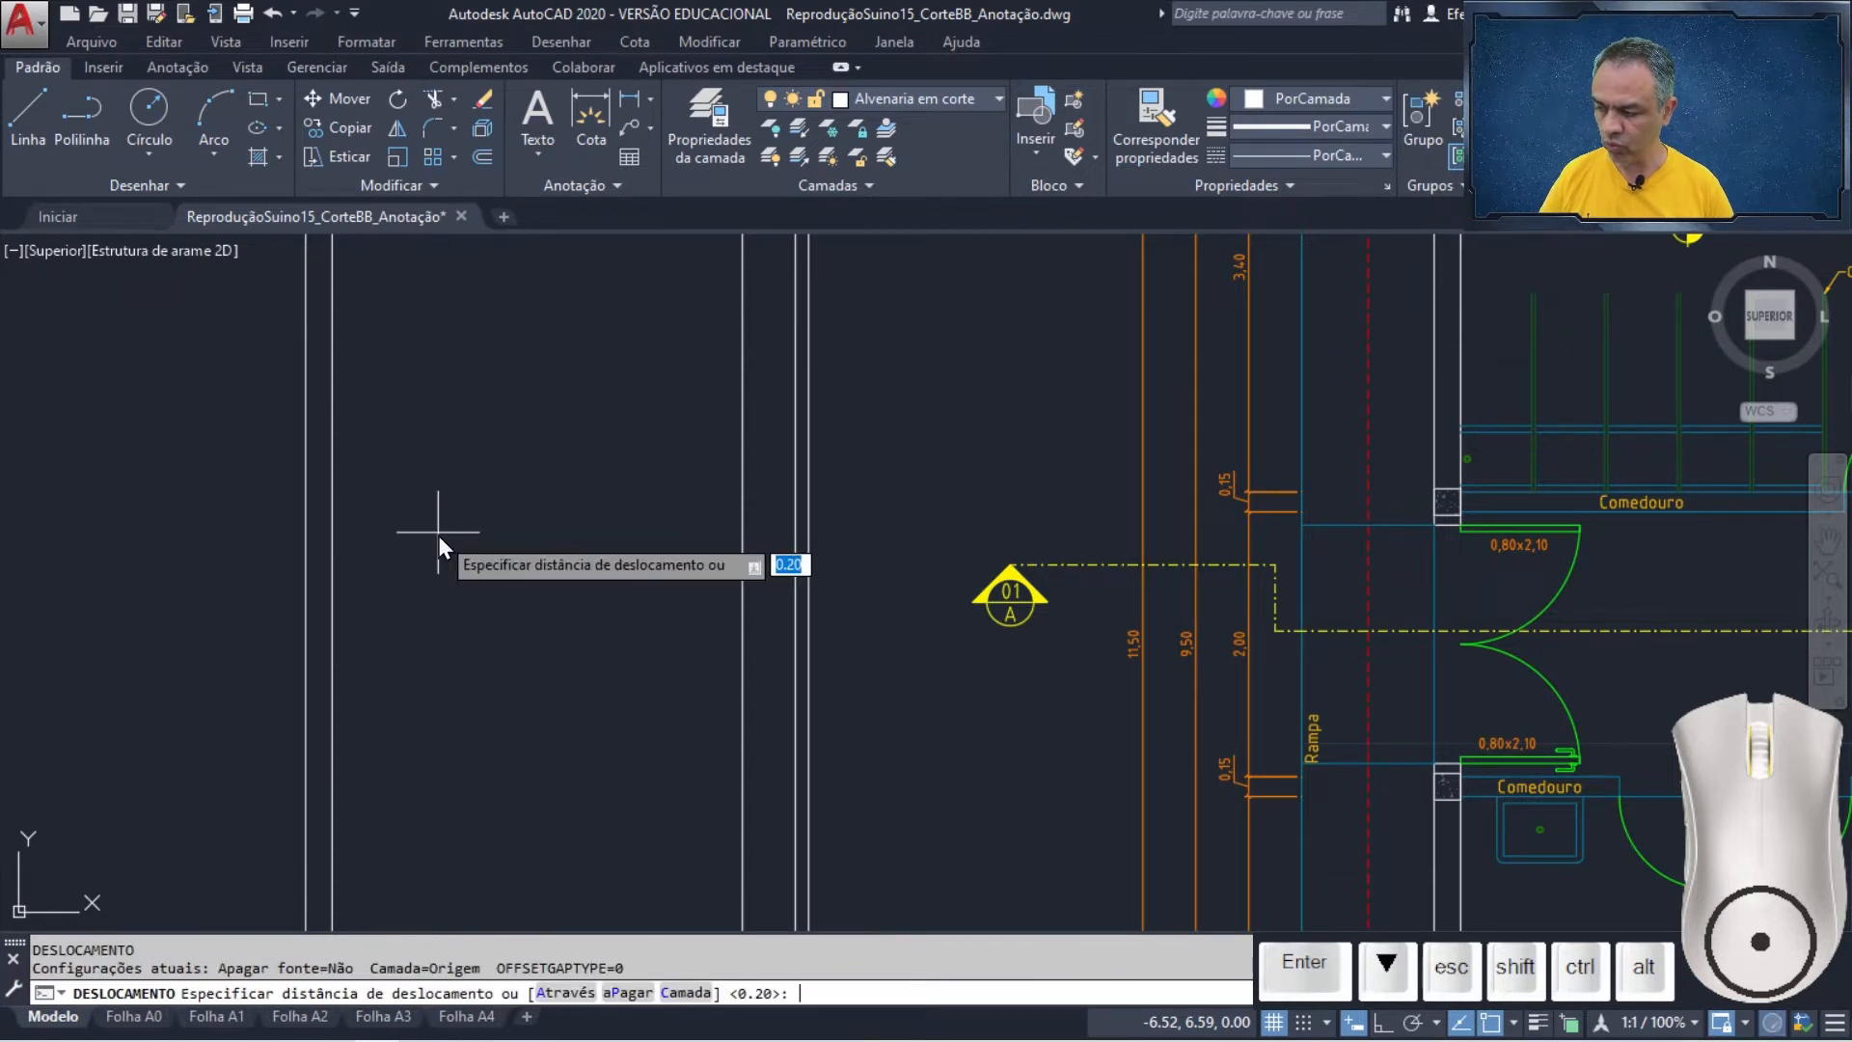
type("1")
key("Return")
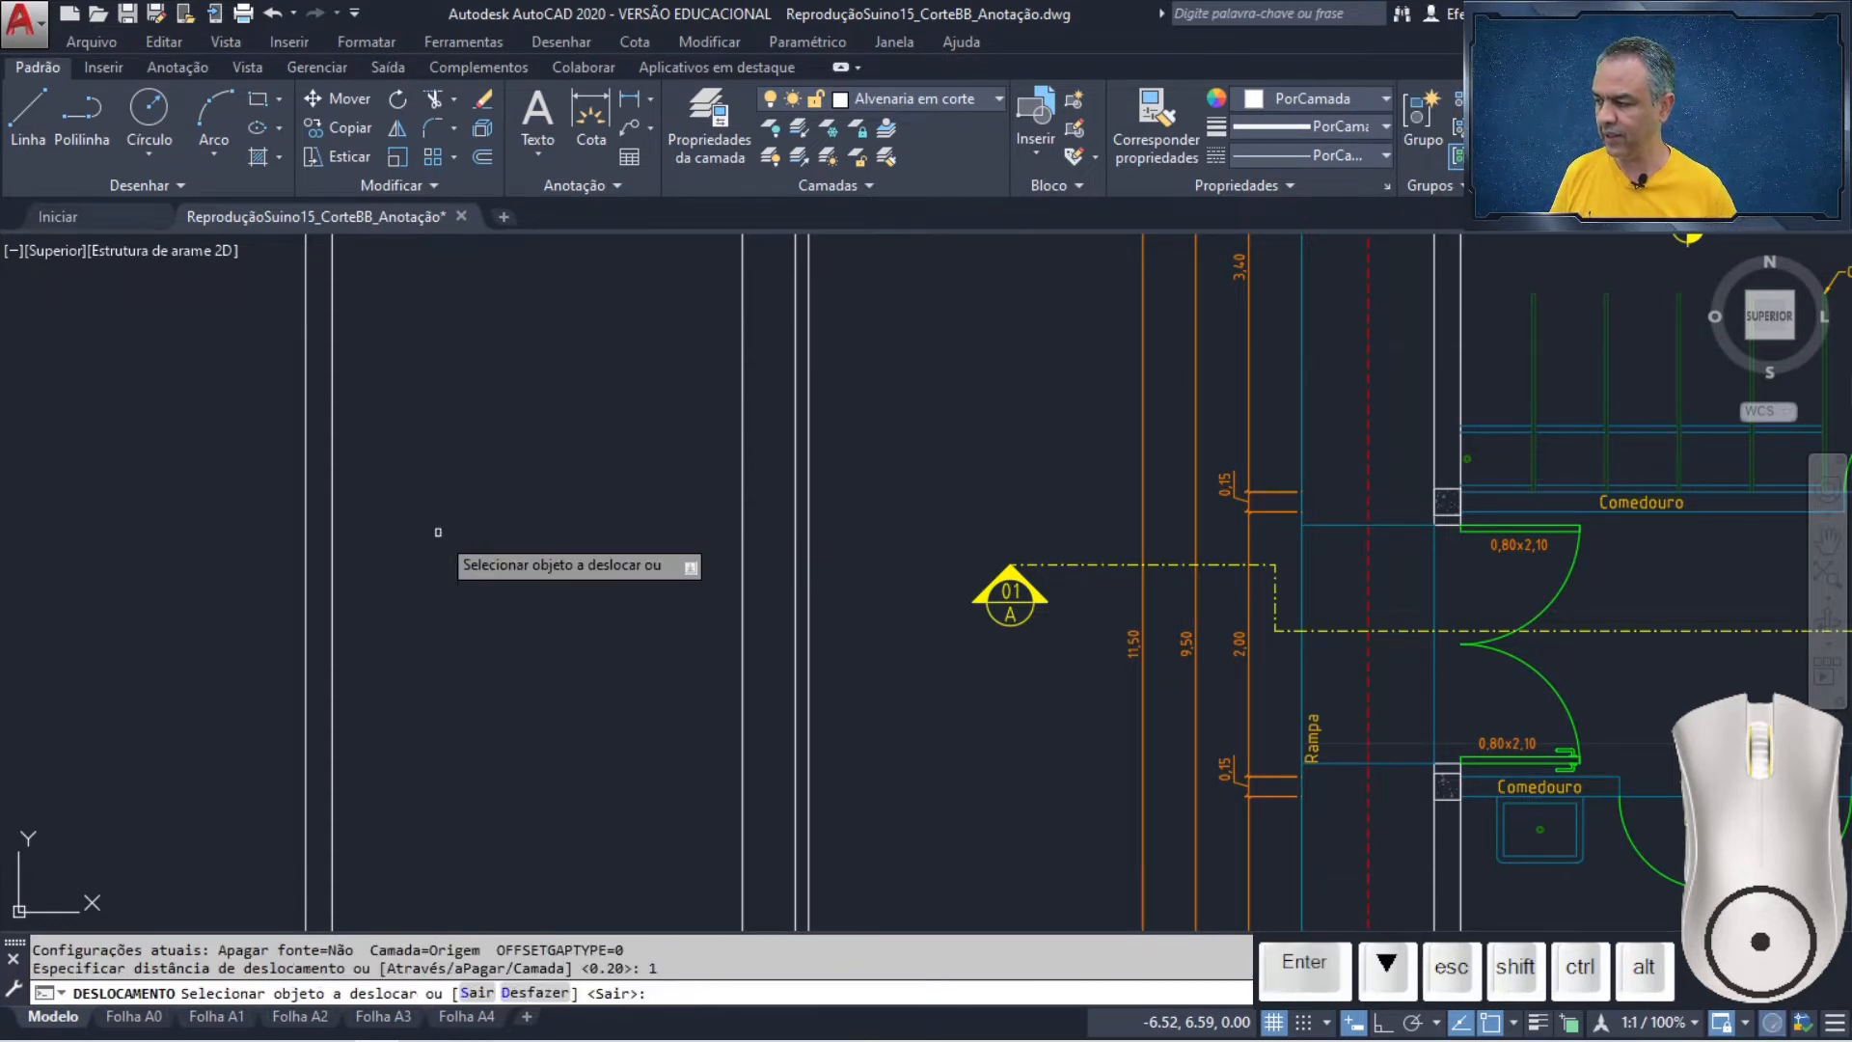
left_click(741, 614)
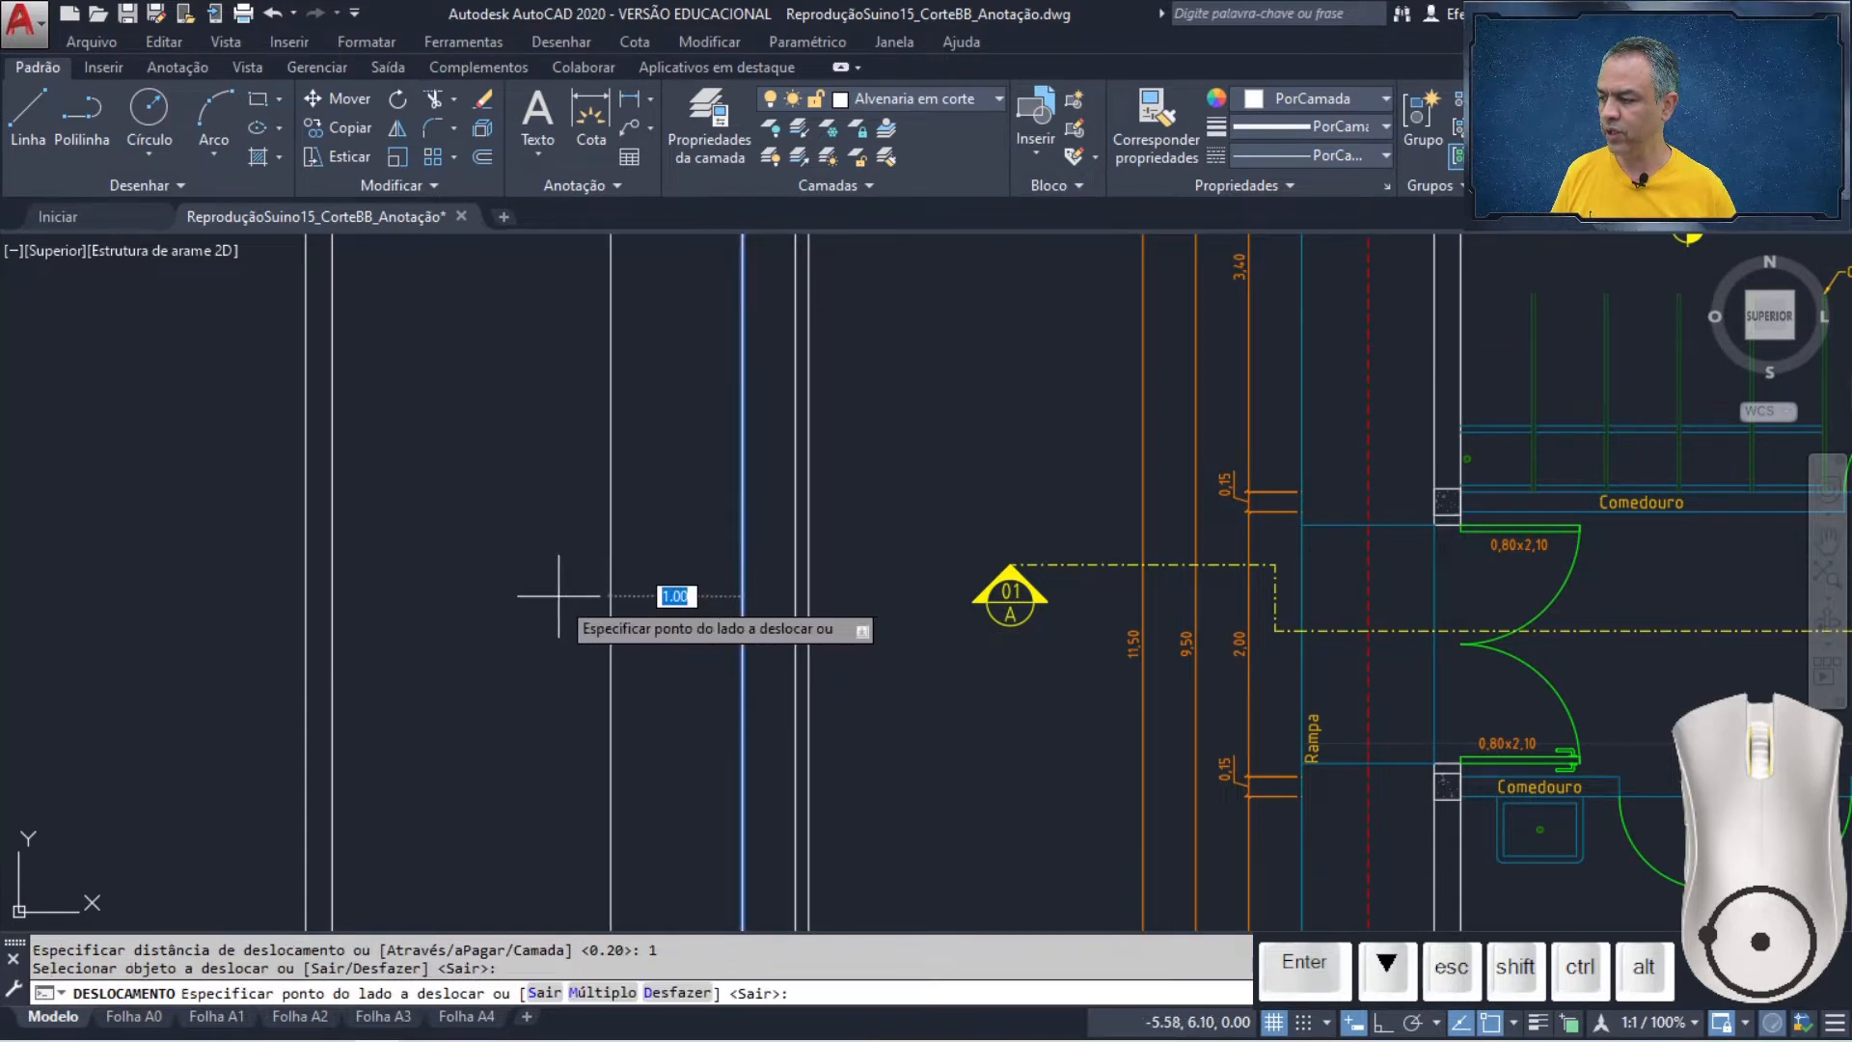
left_click(527, 596)
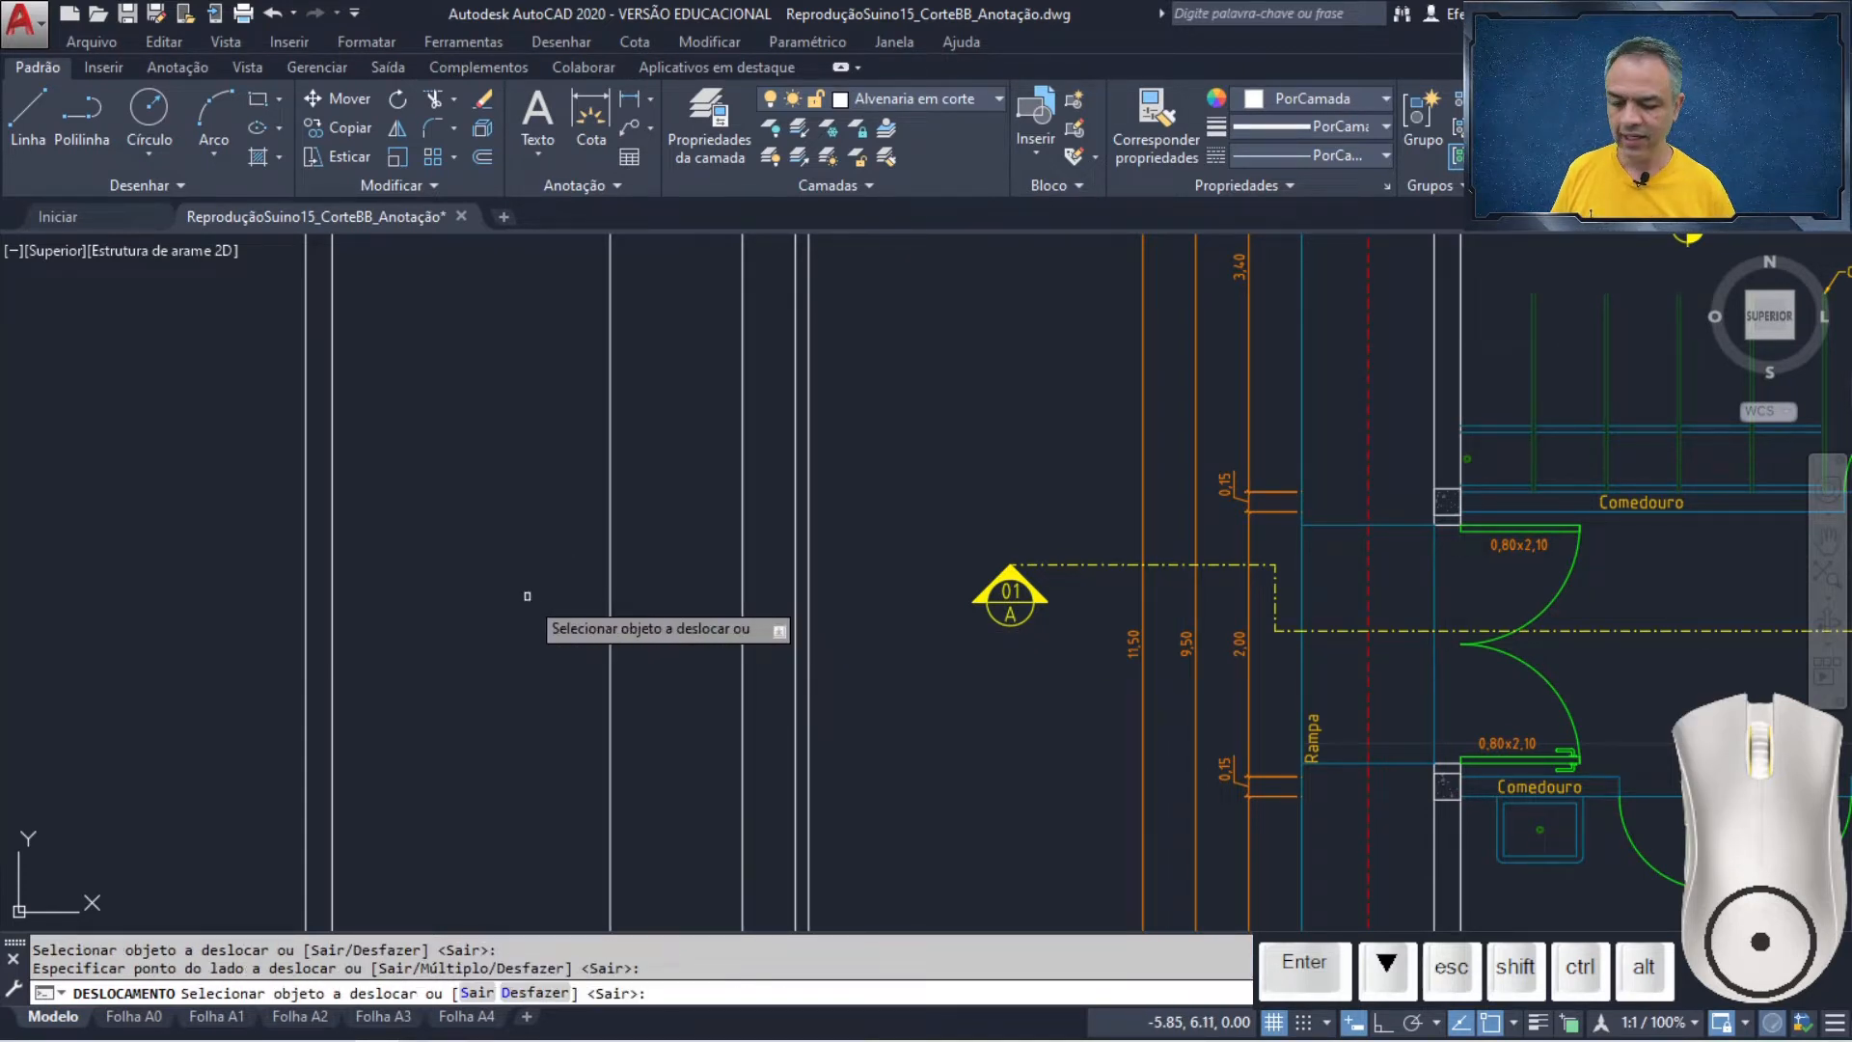
key("Return")
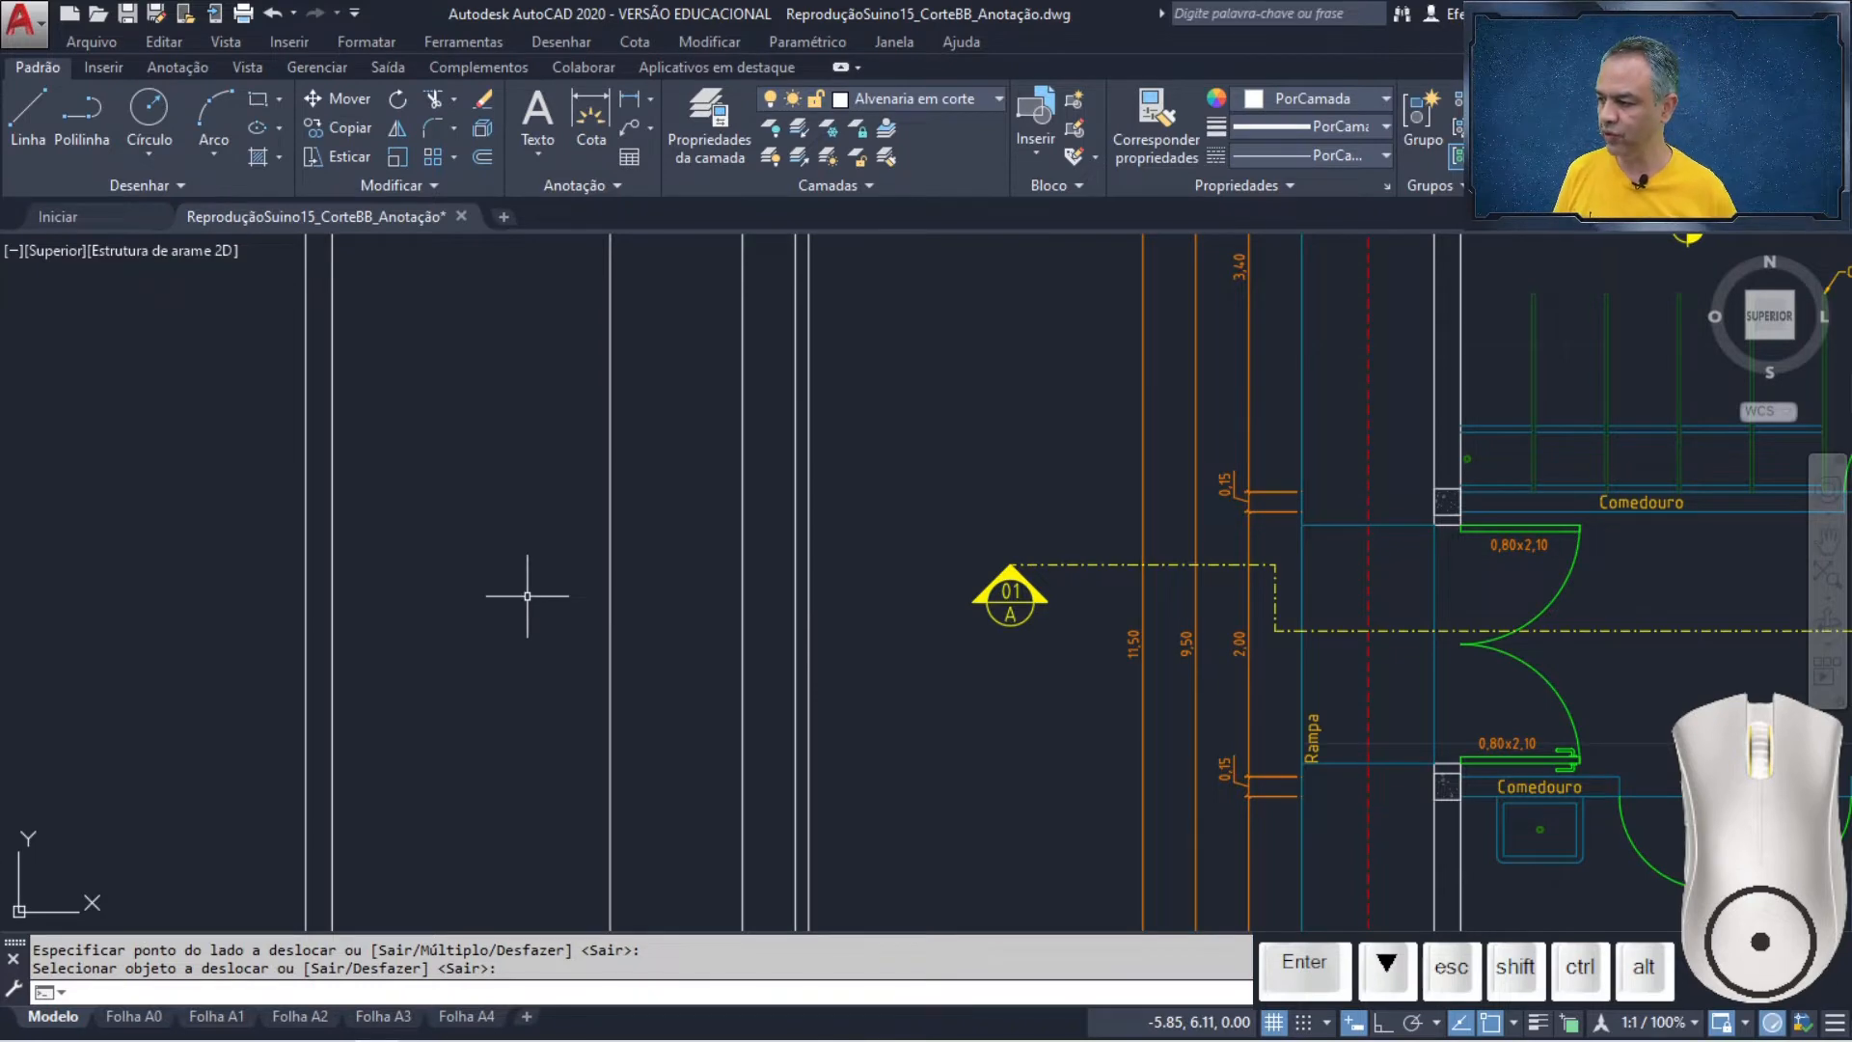
- Make Alvenaria em vista the current layer
scroll(527, 596, "down", 3)
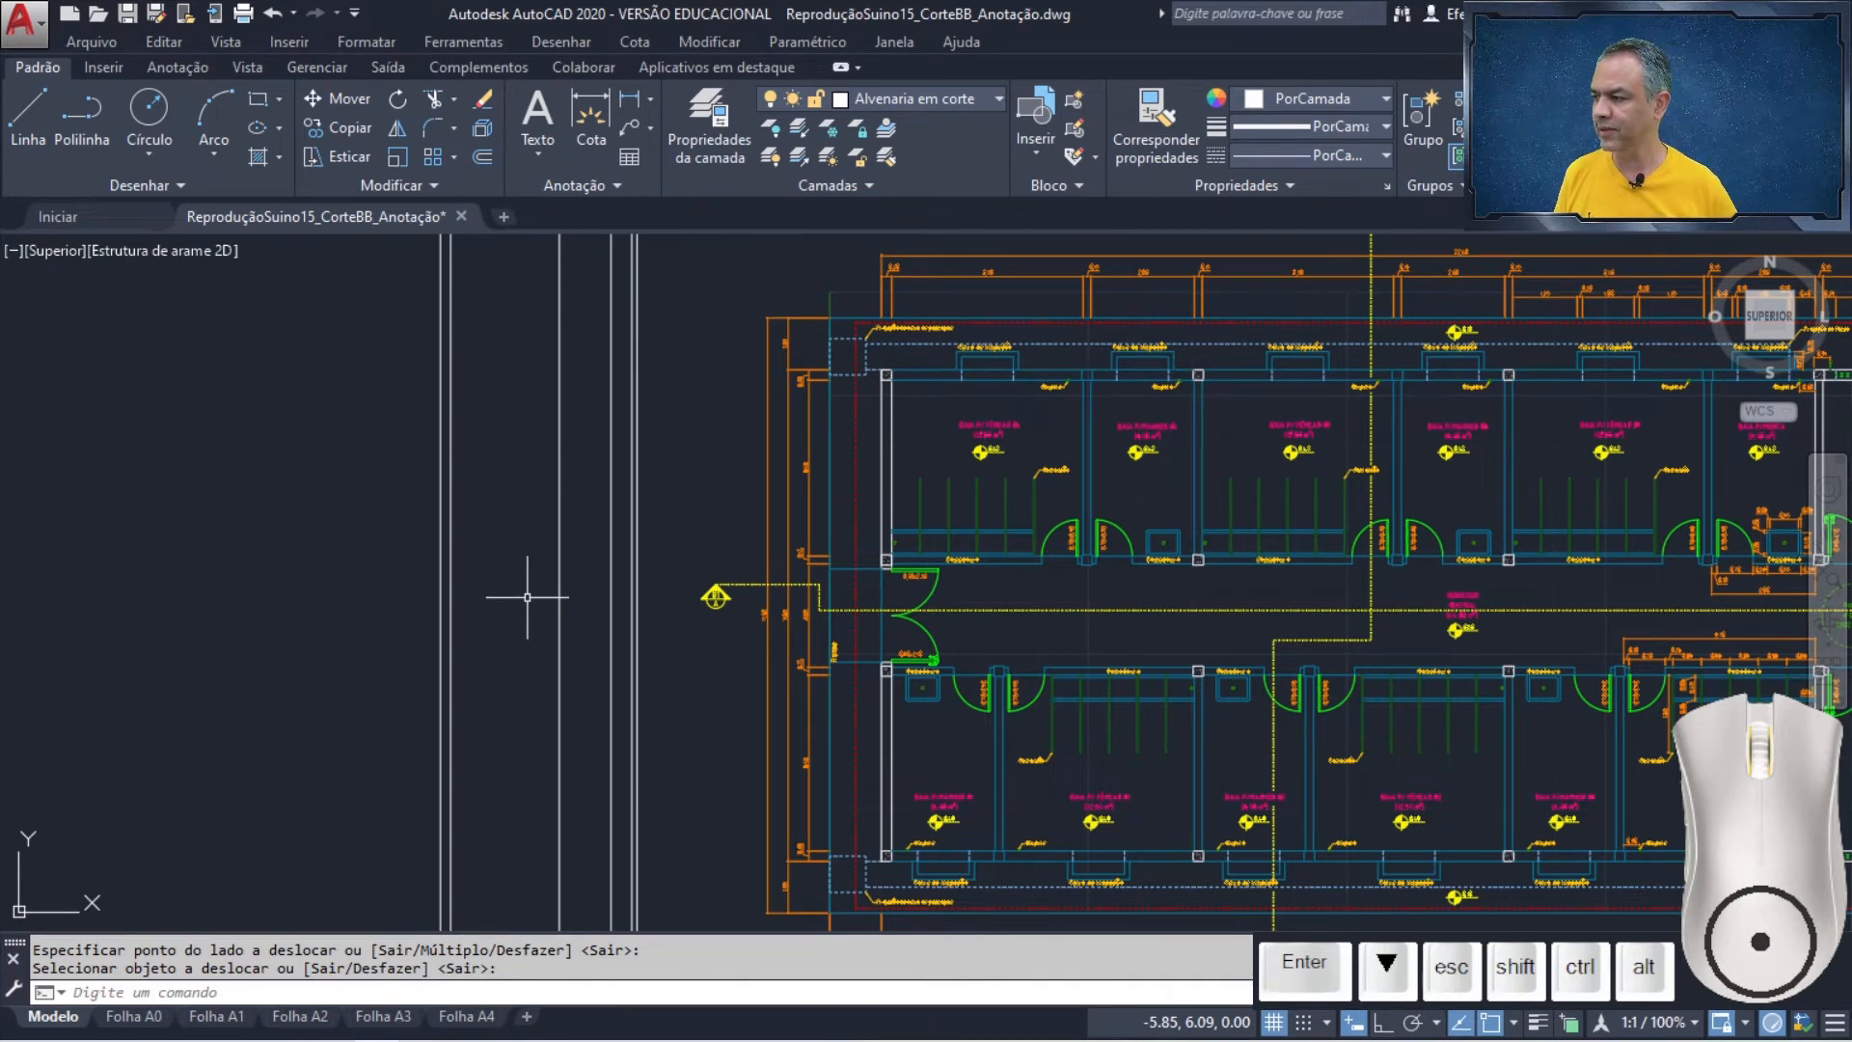
left_click(957, 106)
scroll(935, 211, "up", 1)
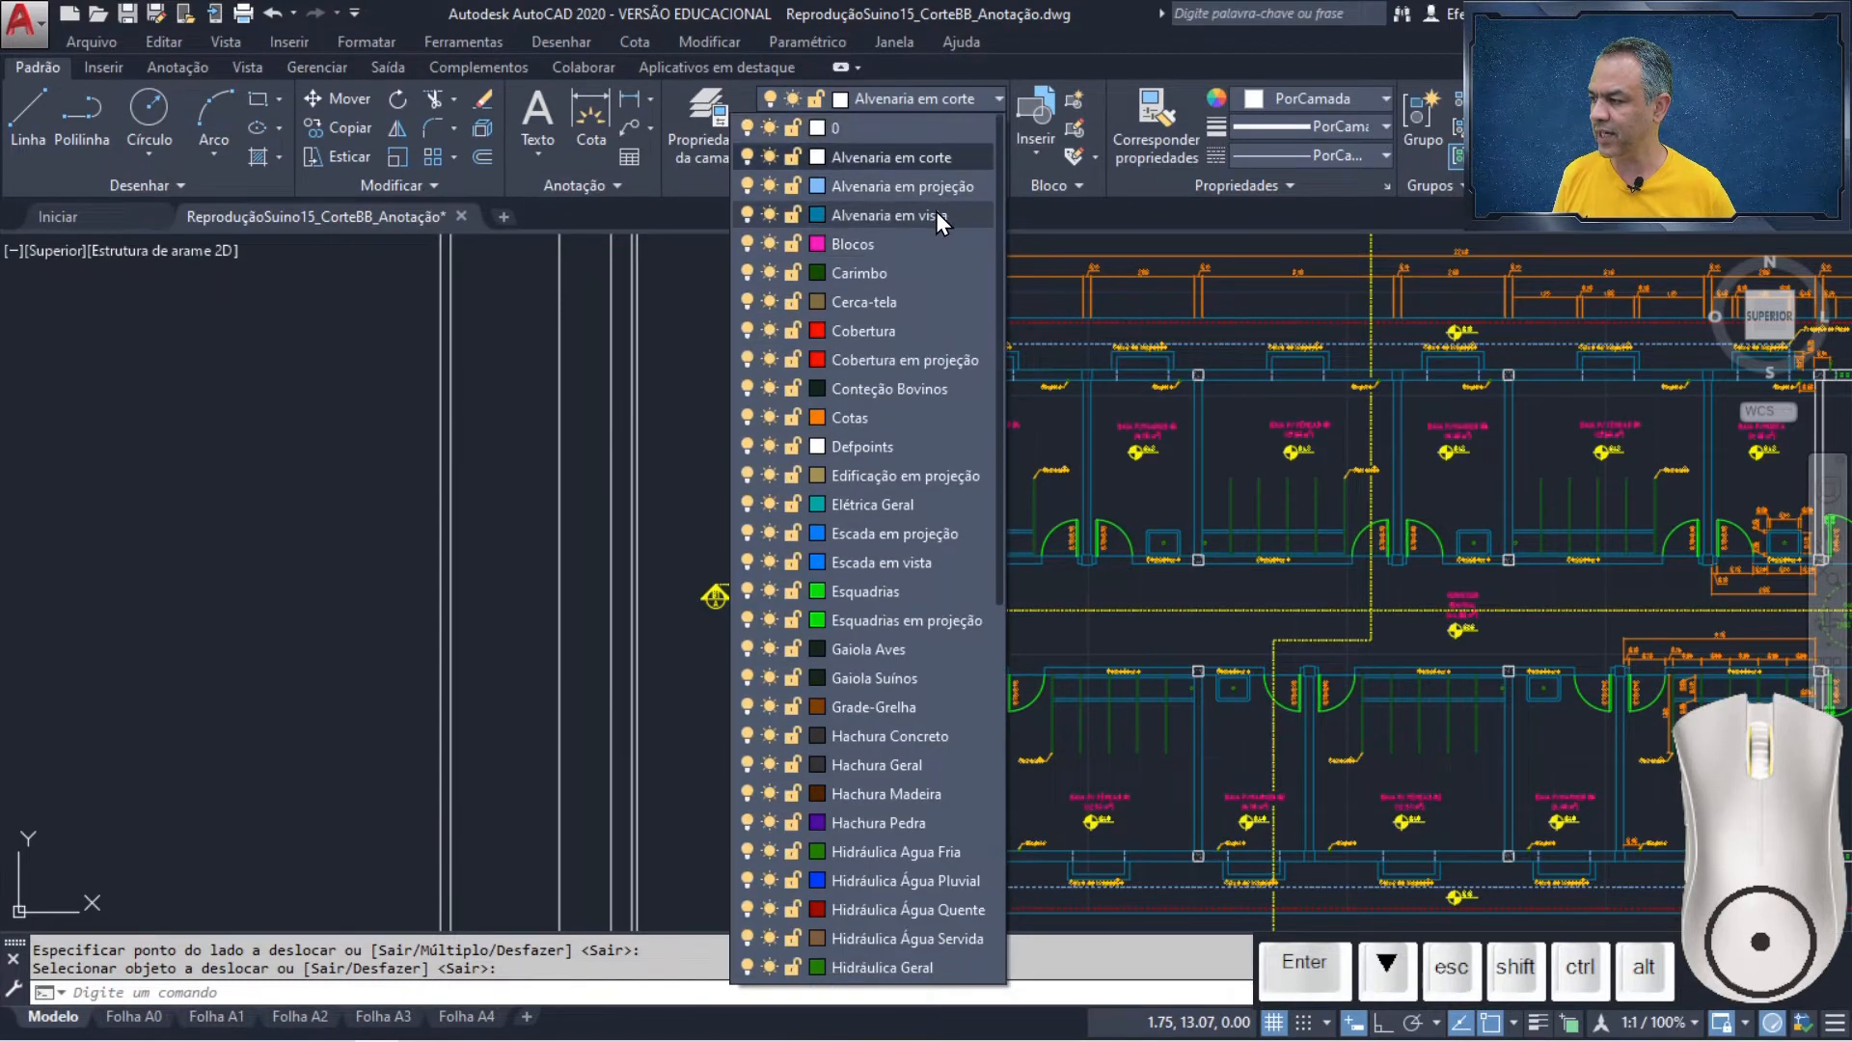
left_click(935, 211)
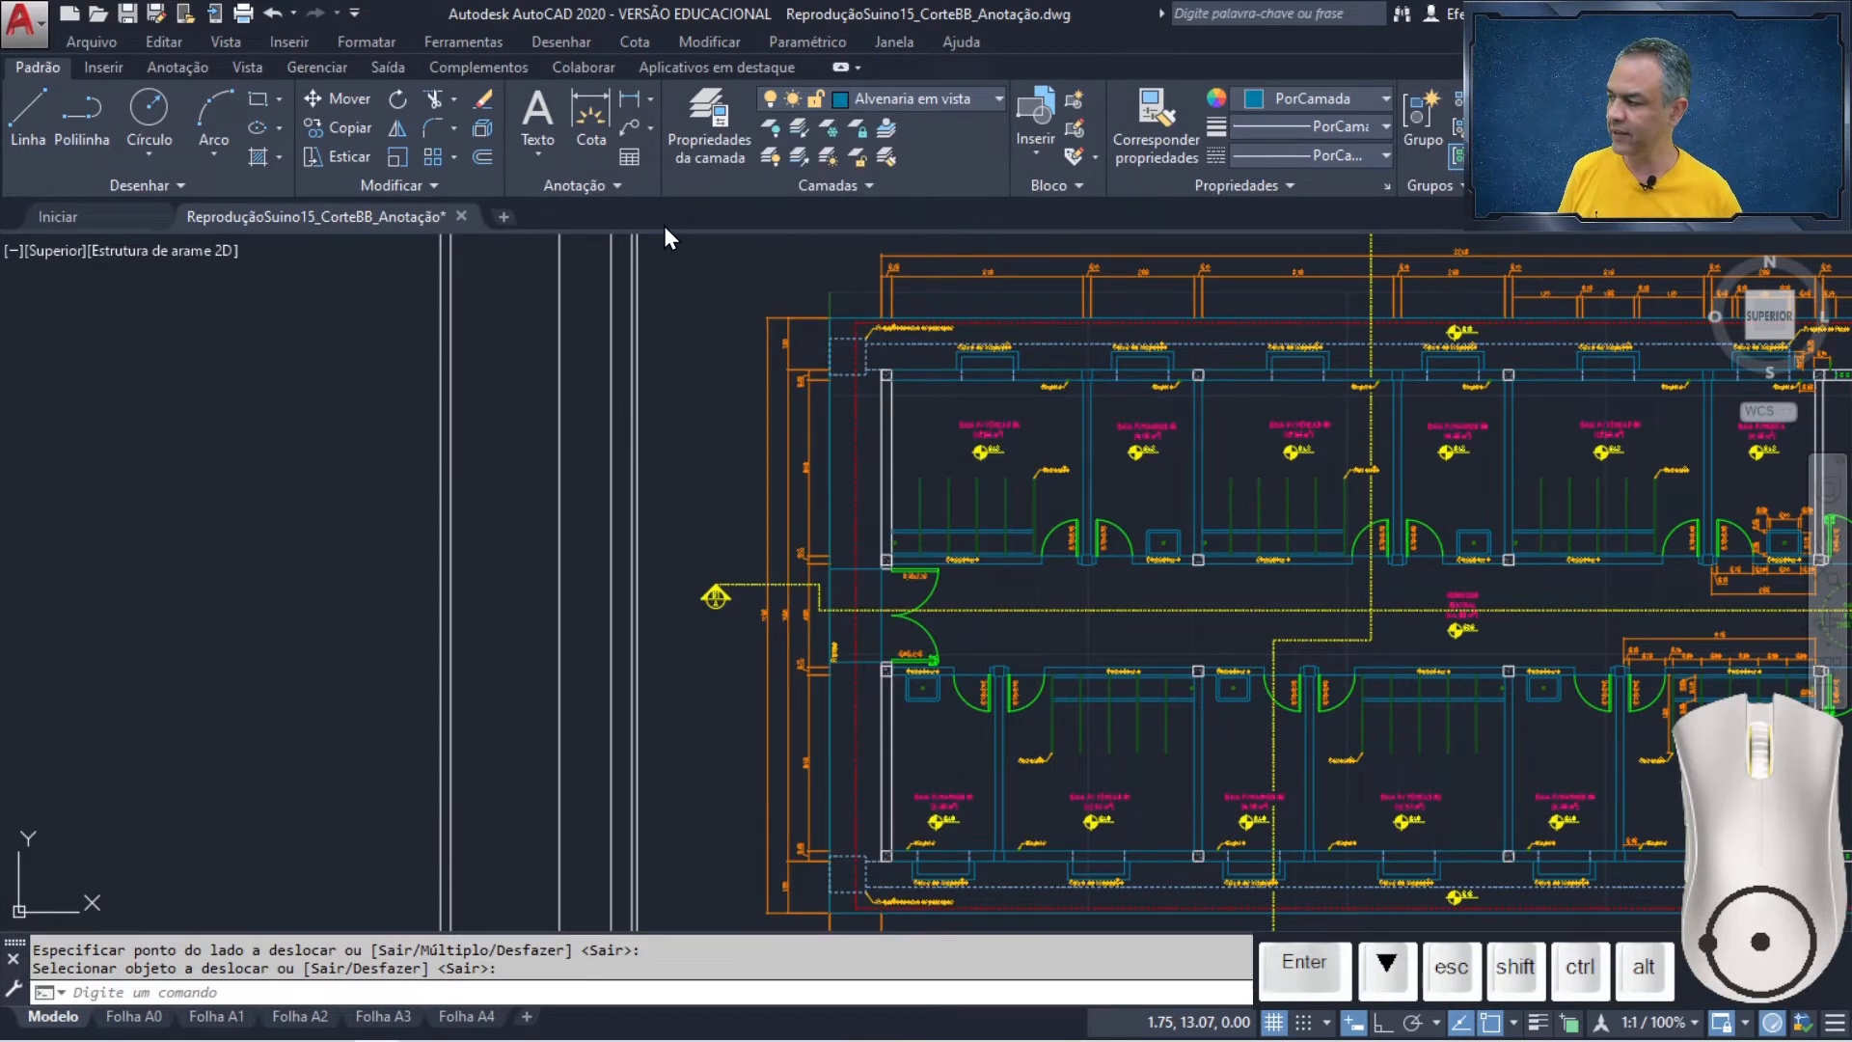
- Draw two horizontal construction lines through the upper-left and lower-left outer corners of the floor plan
left_click(177, 188)
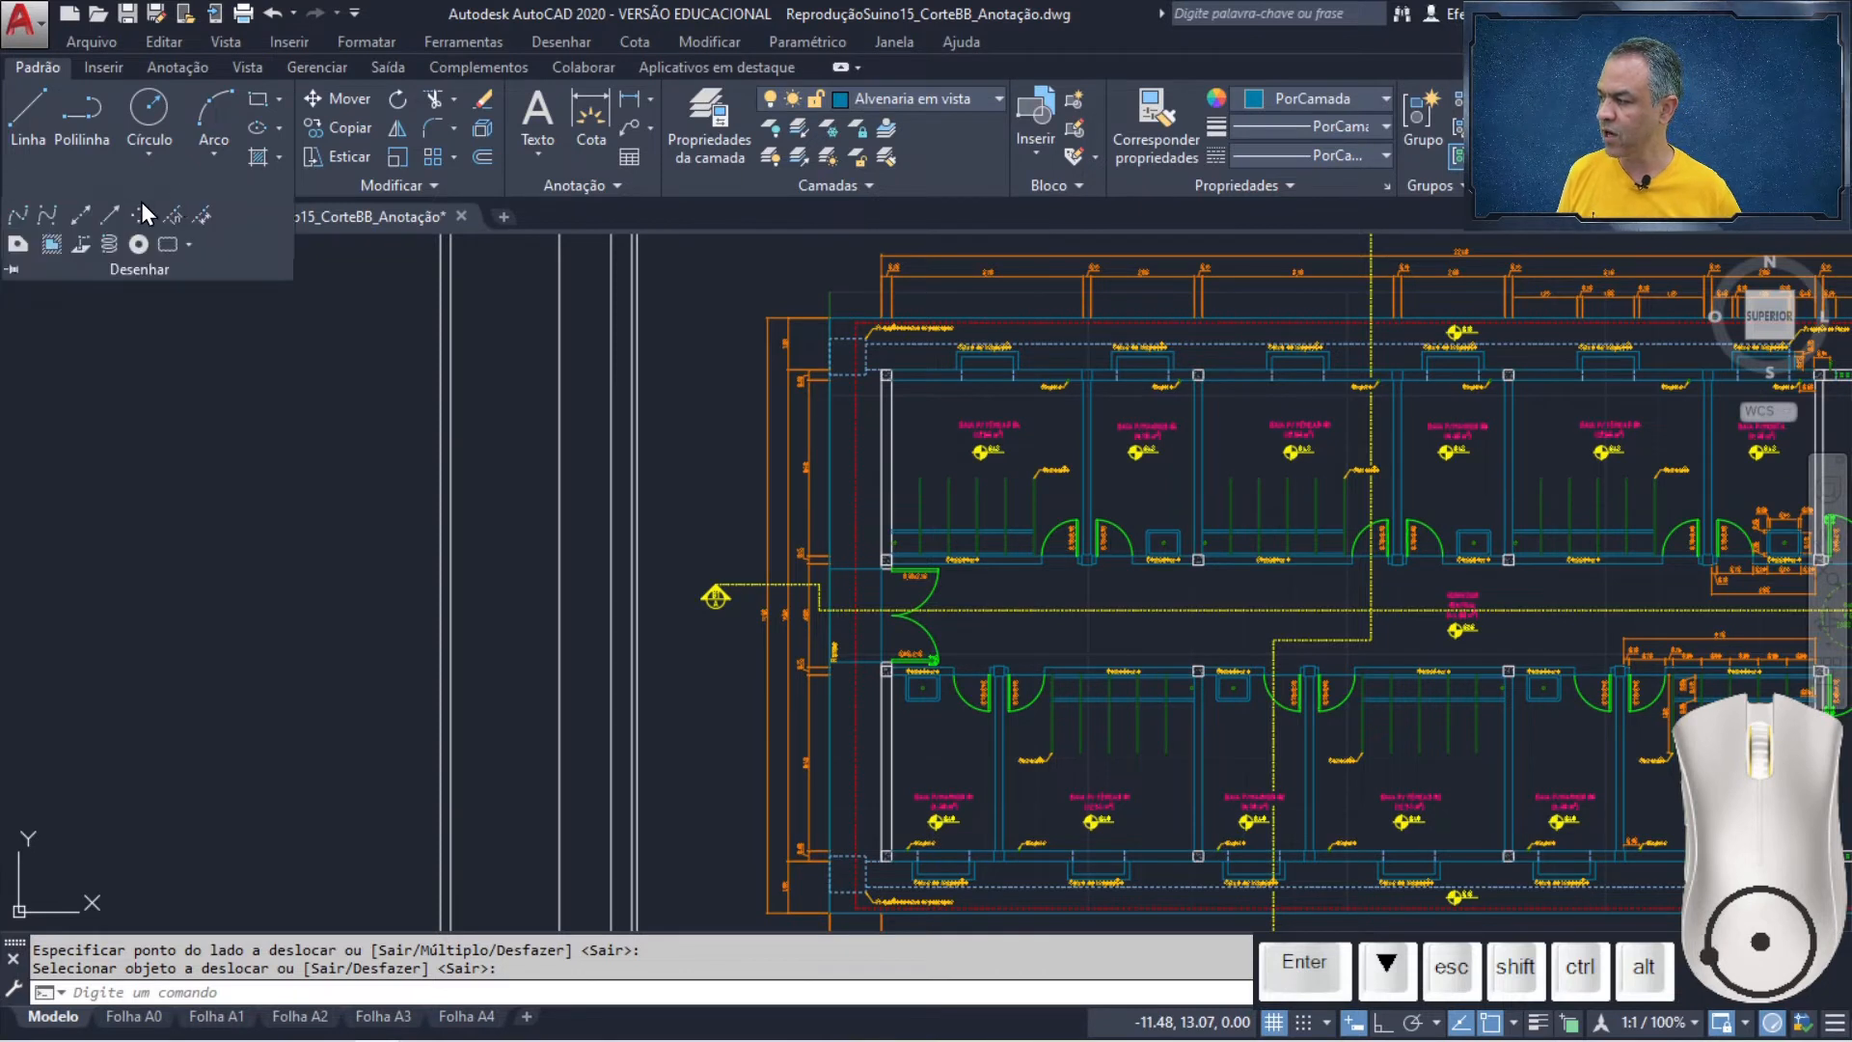
left_click(83, 214)
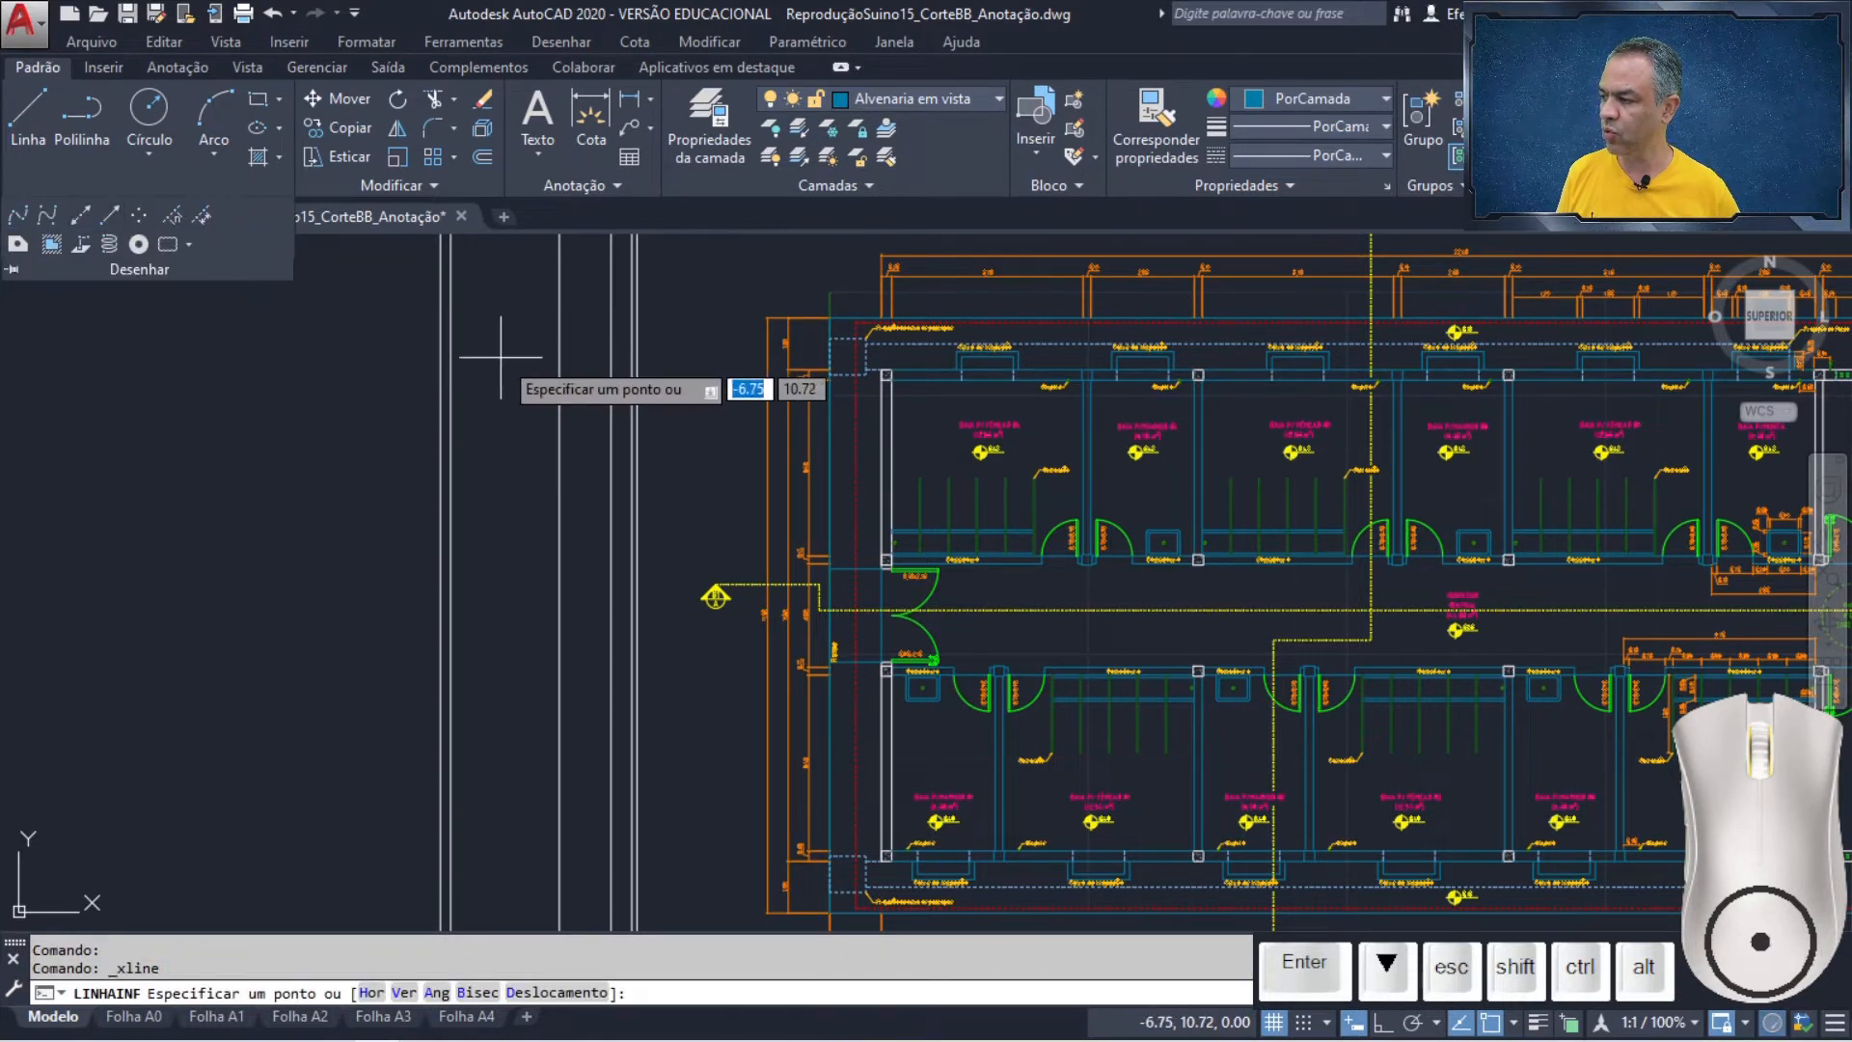
key("Down")
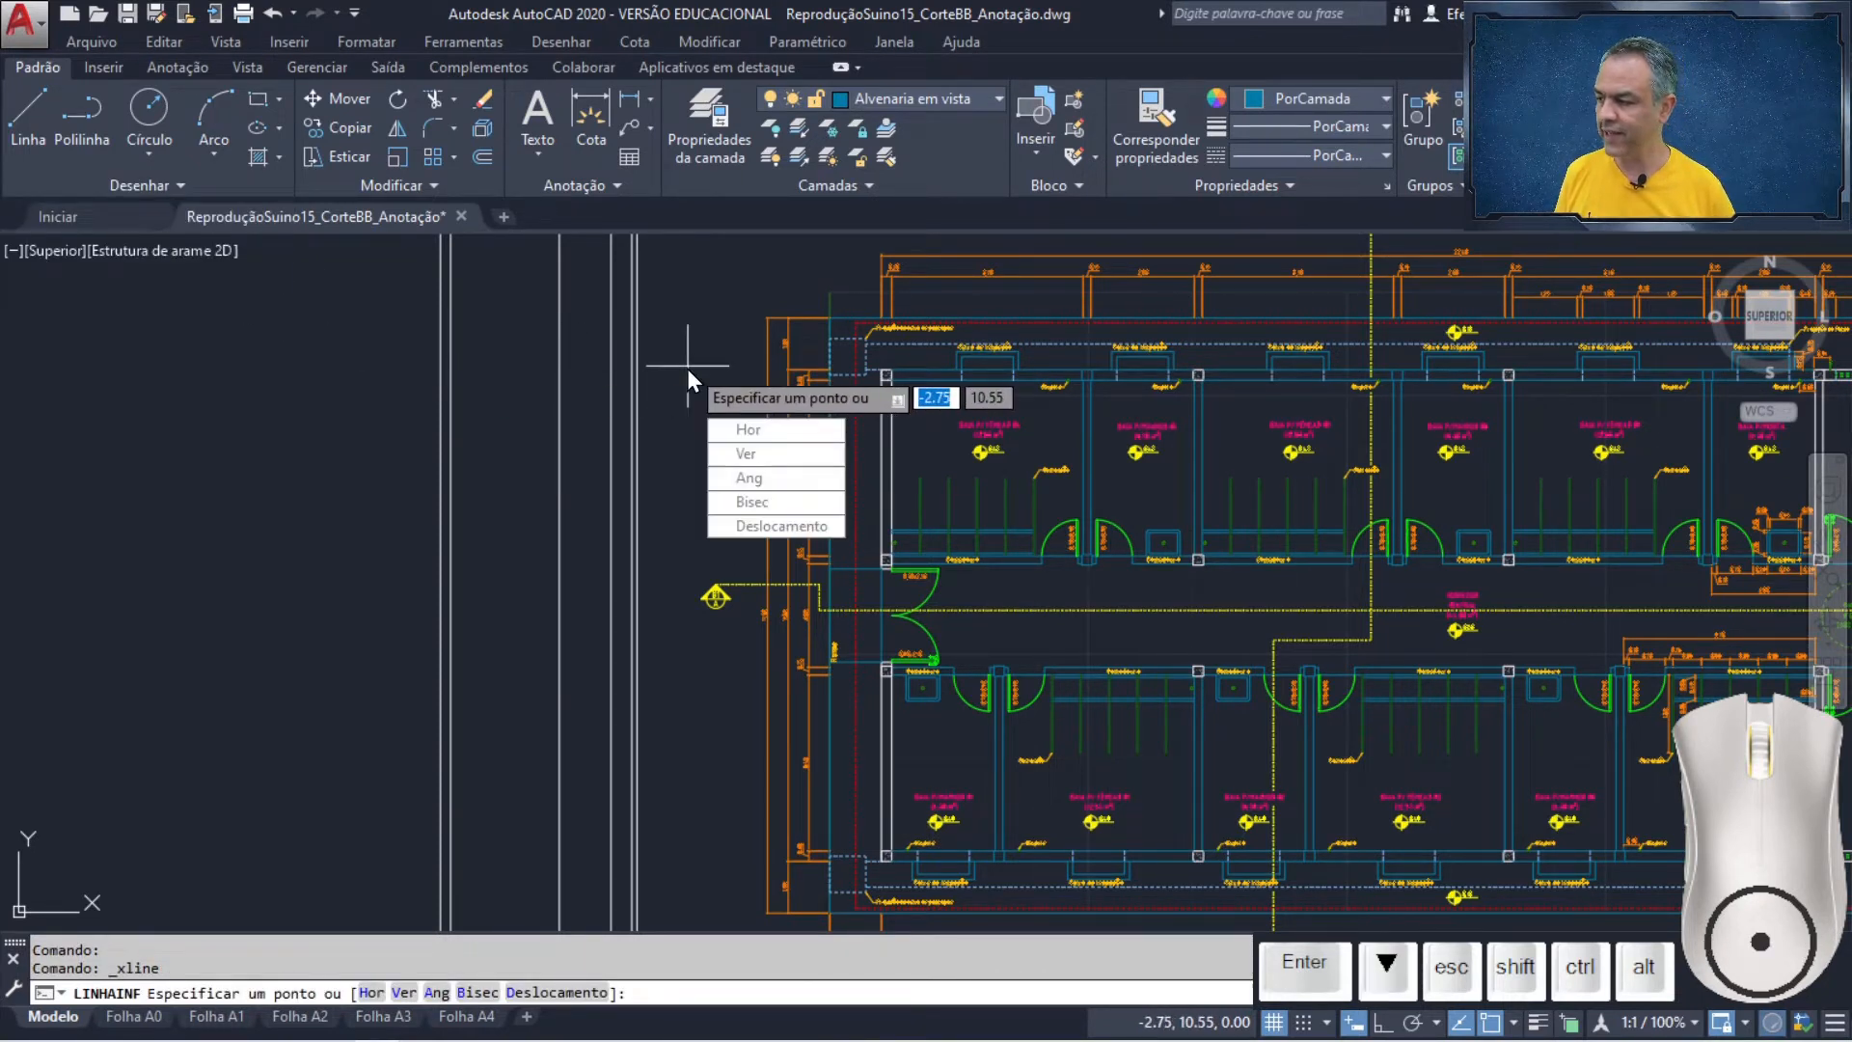
key("Return")
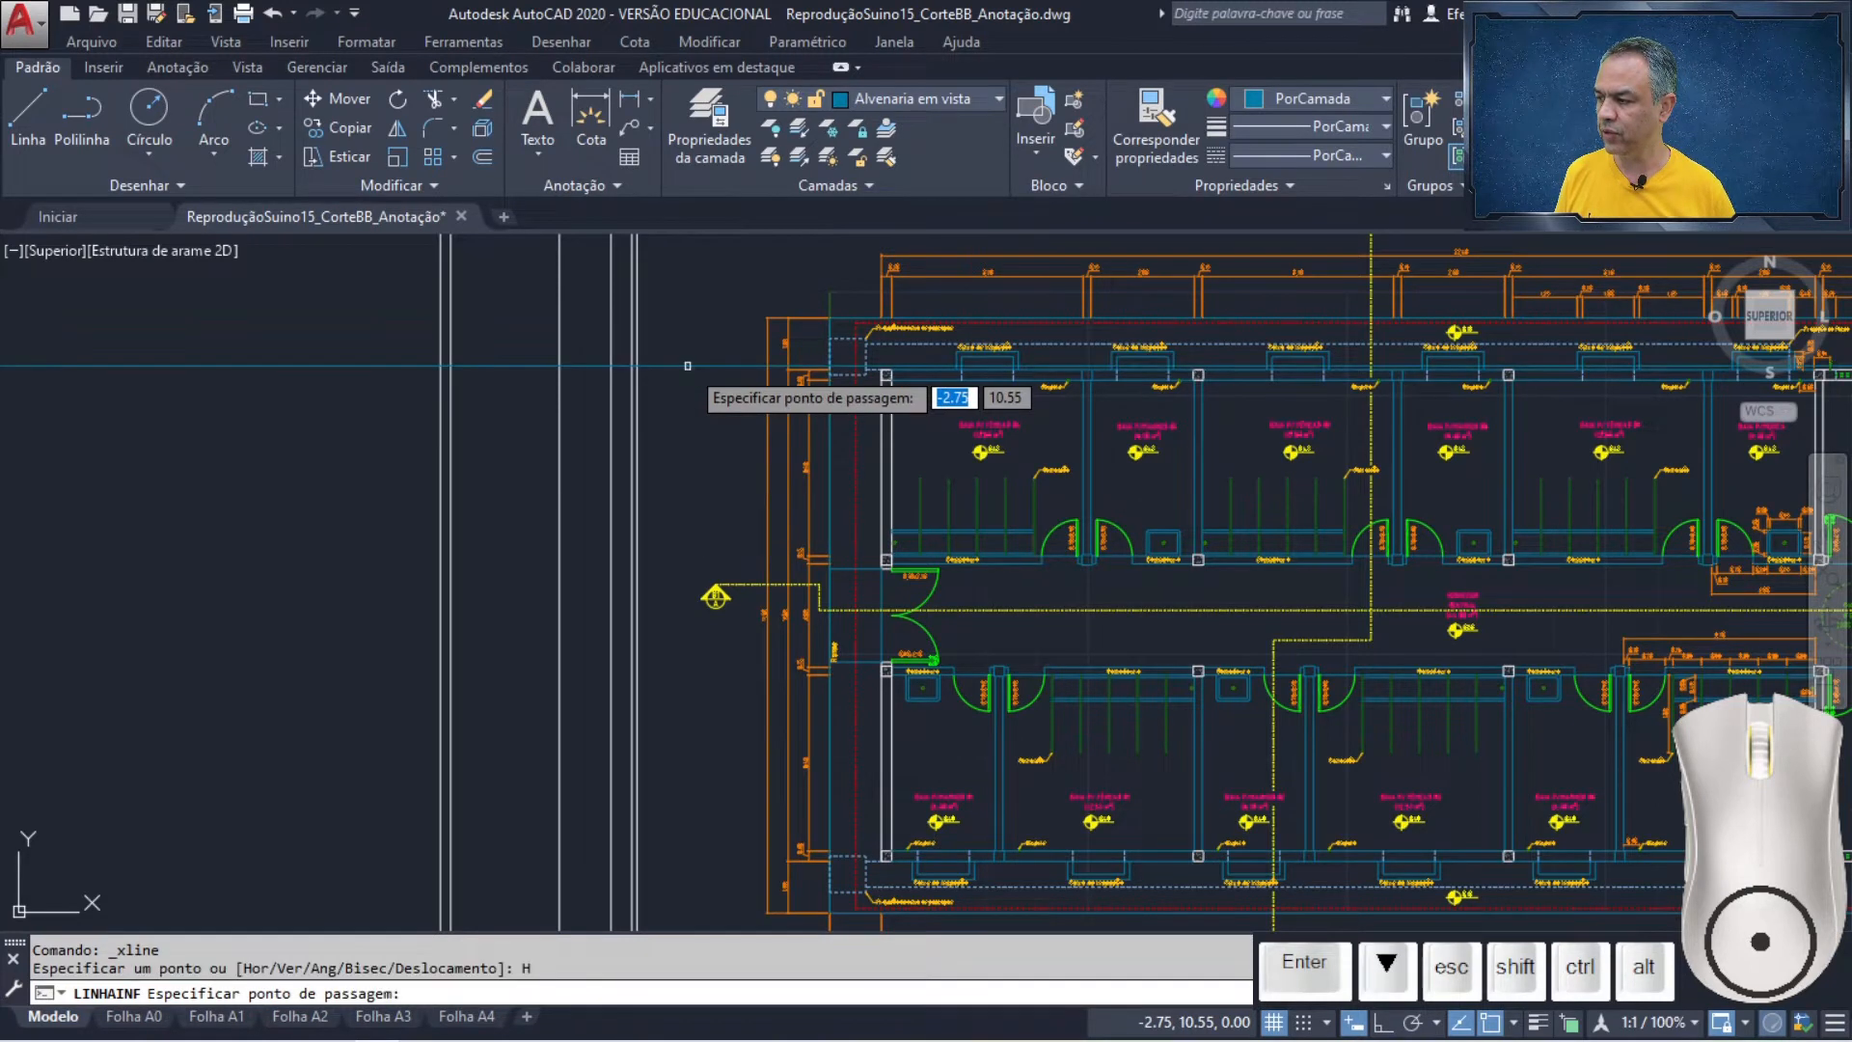
left_click(830, 318)
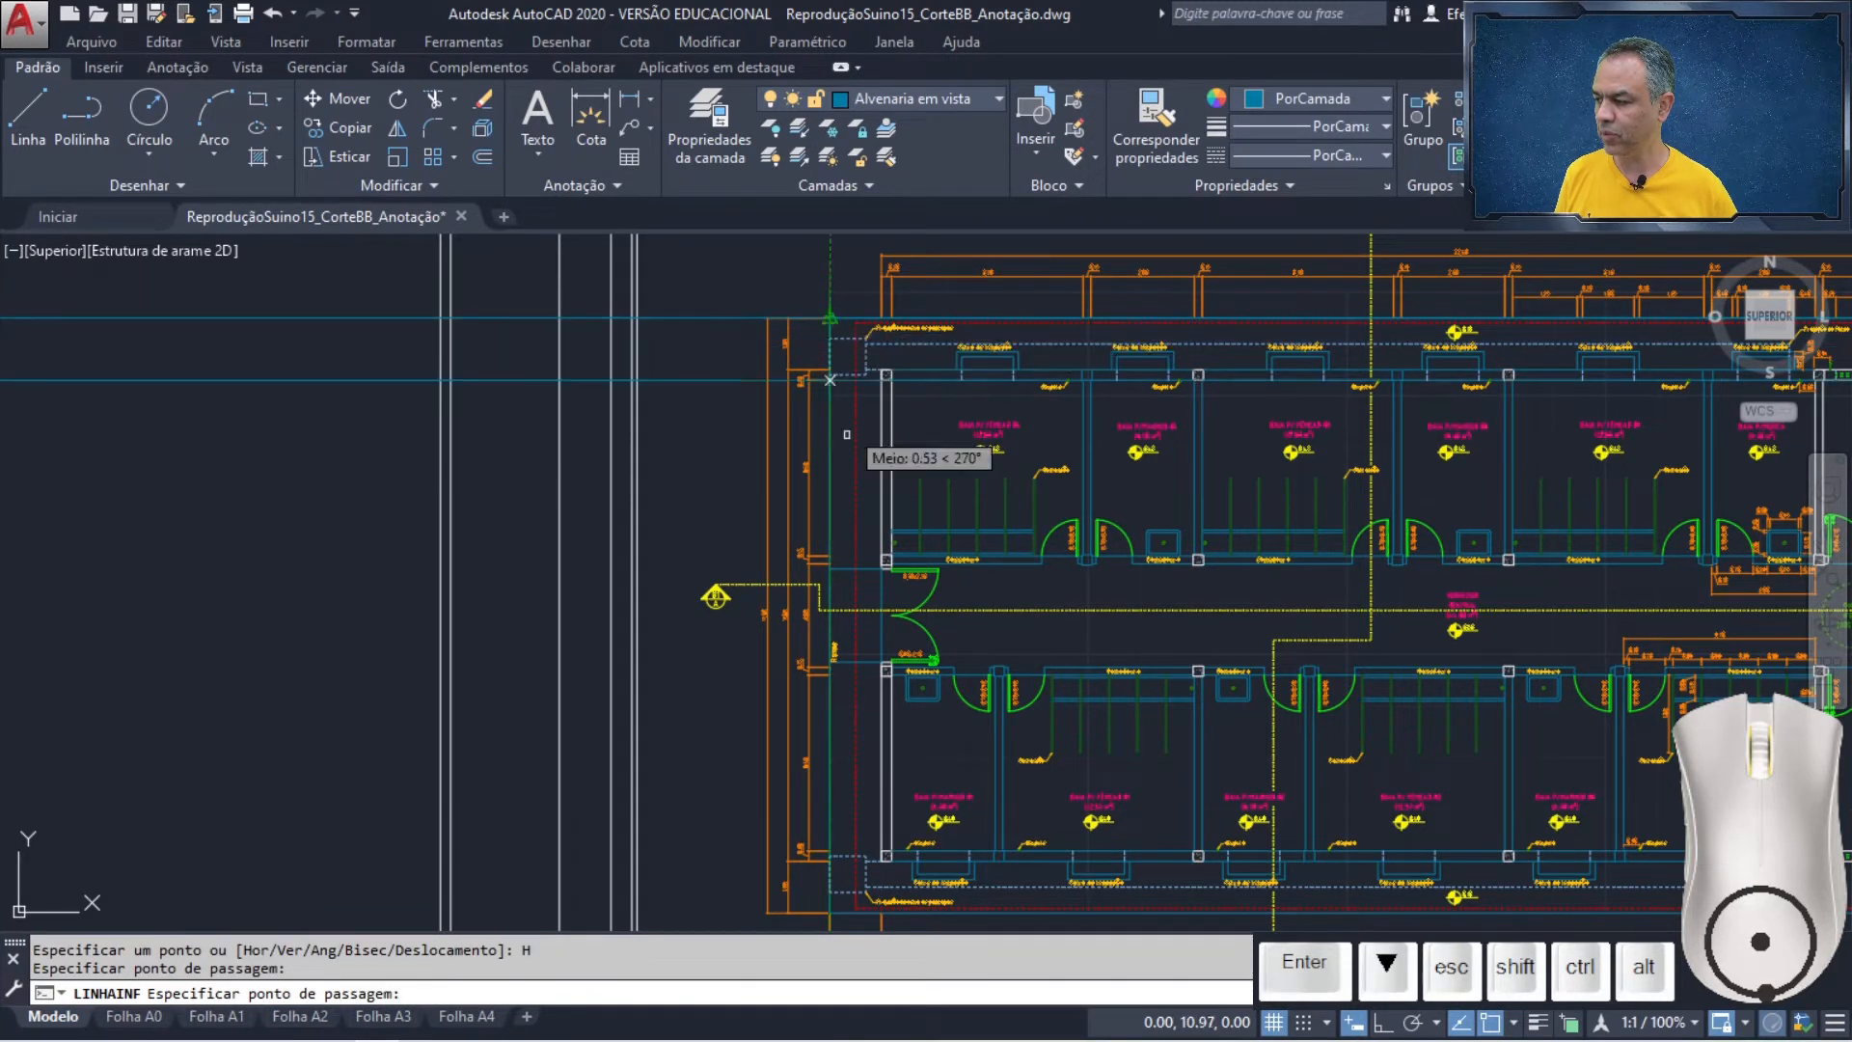
left_click(830, 912)
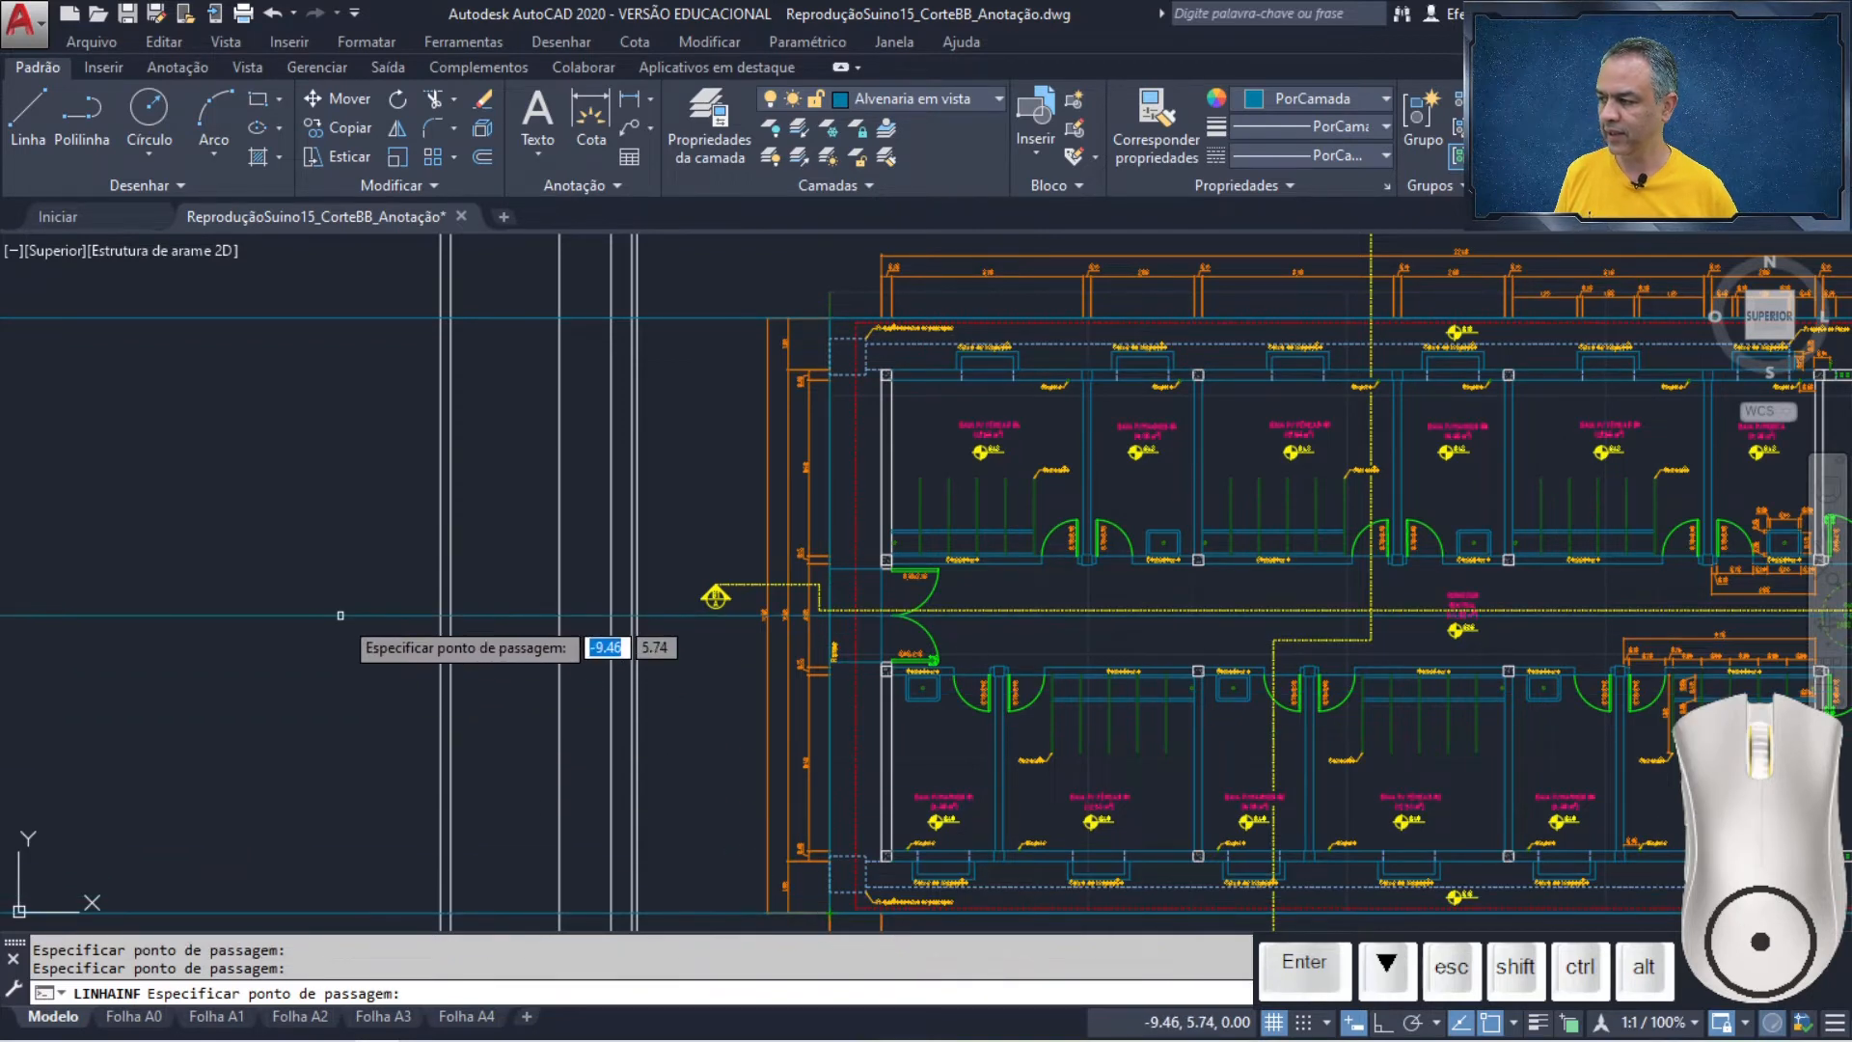
key("Return")
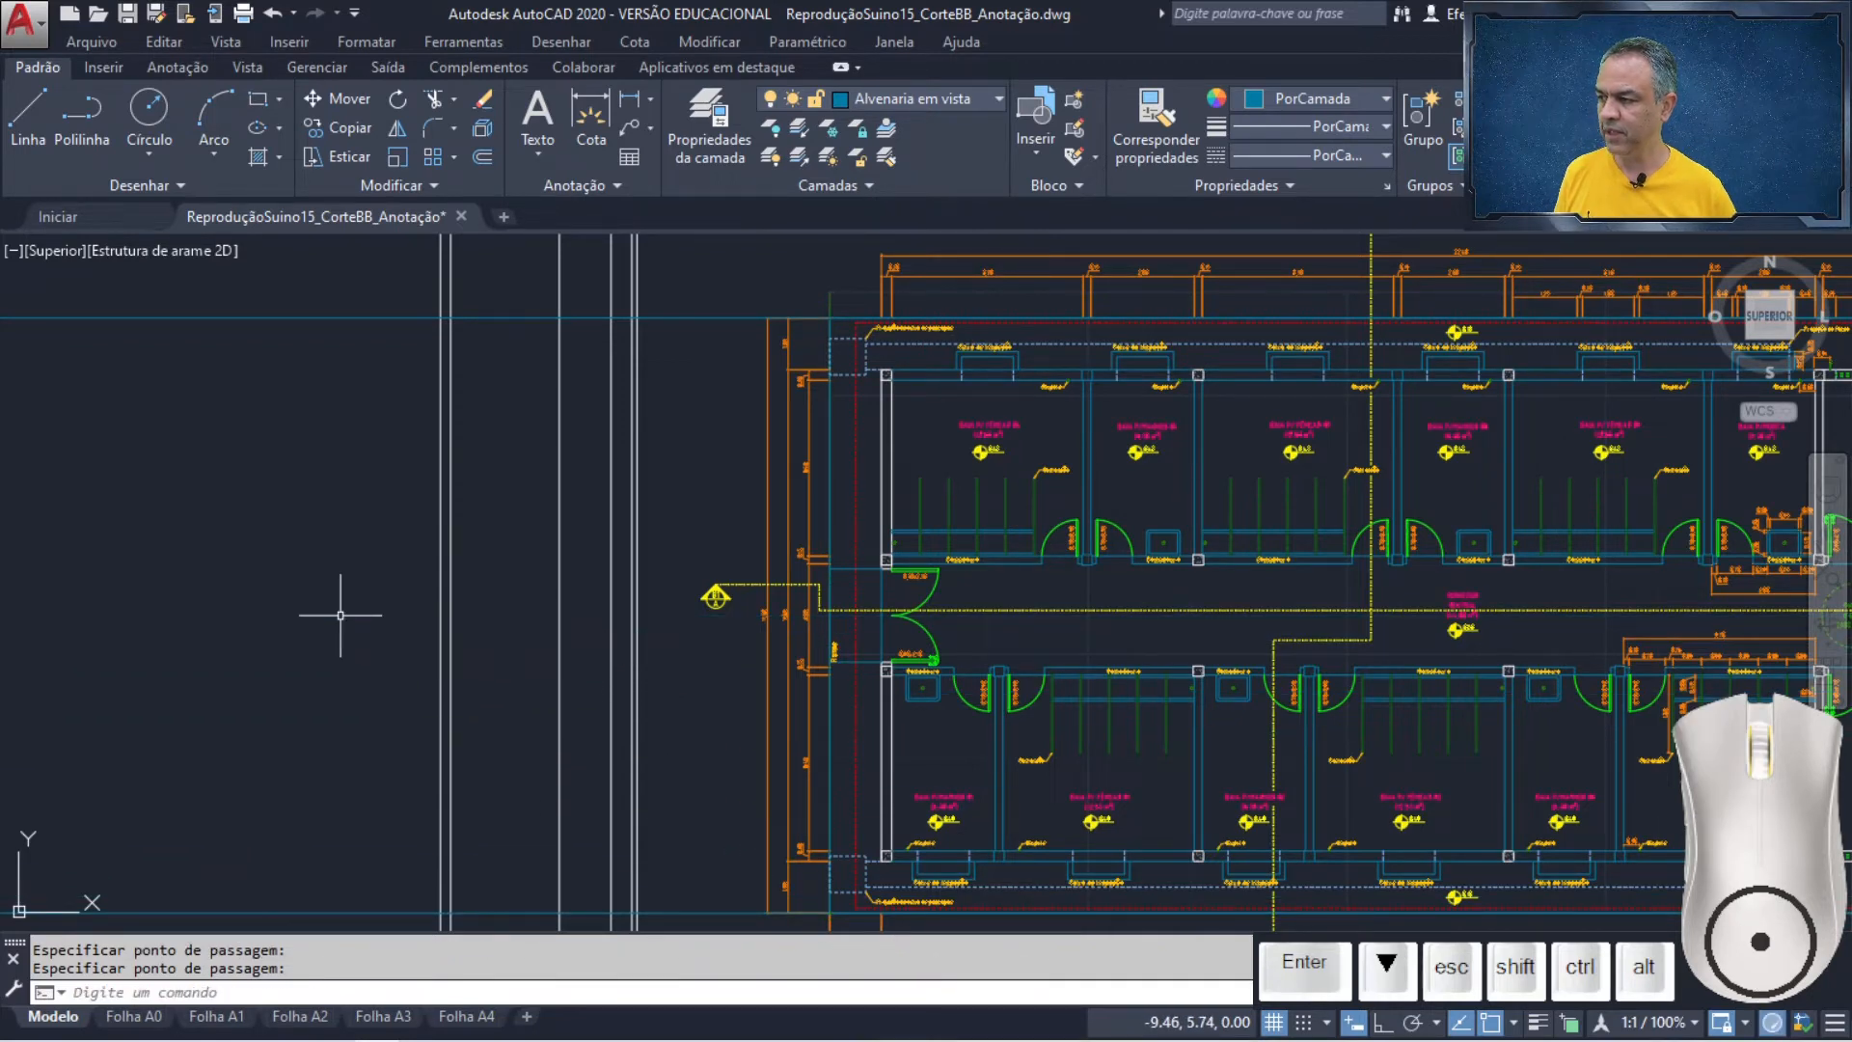
- Make Cobertura the current layer and draw horizontal construction lines through the upper and lower edges of the red roof projection
left_click(997, 100)
left_click(899, 247)
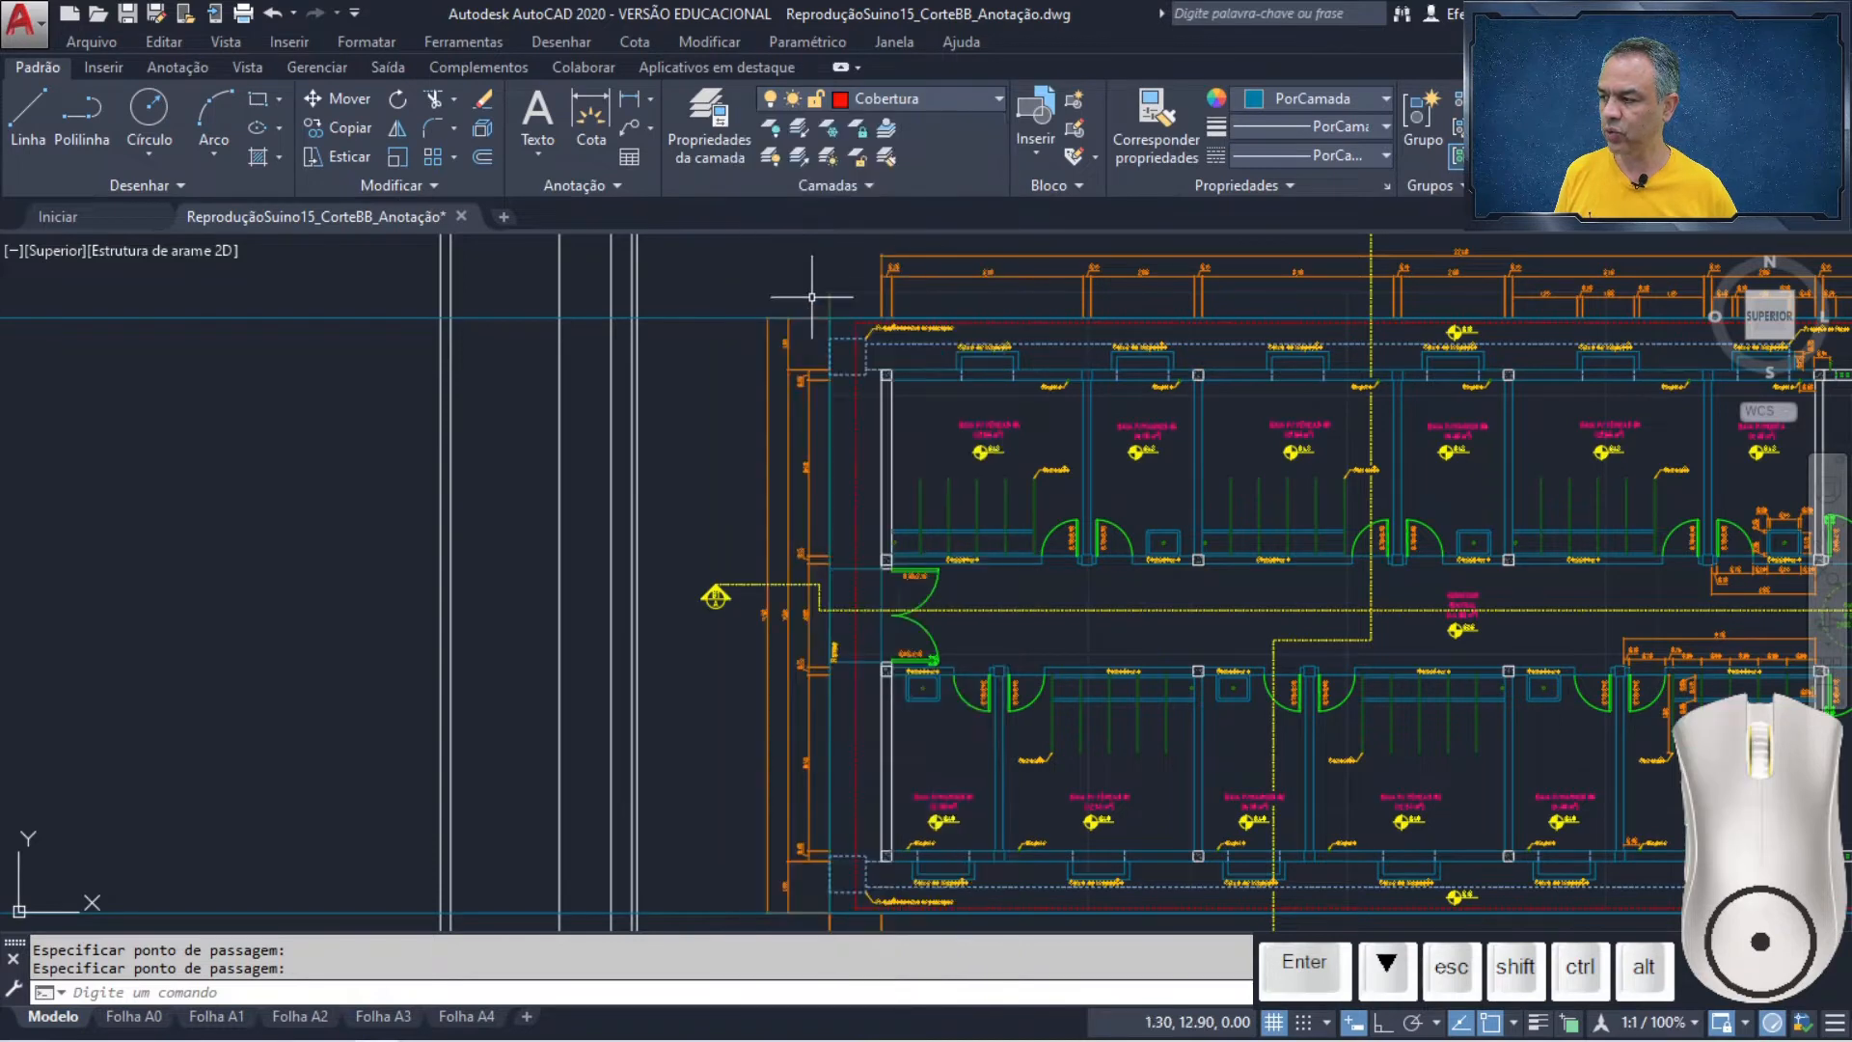
key("Return")
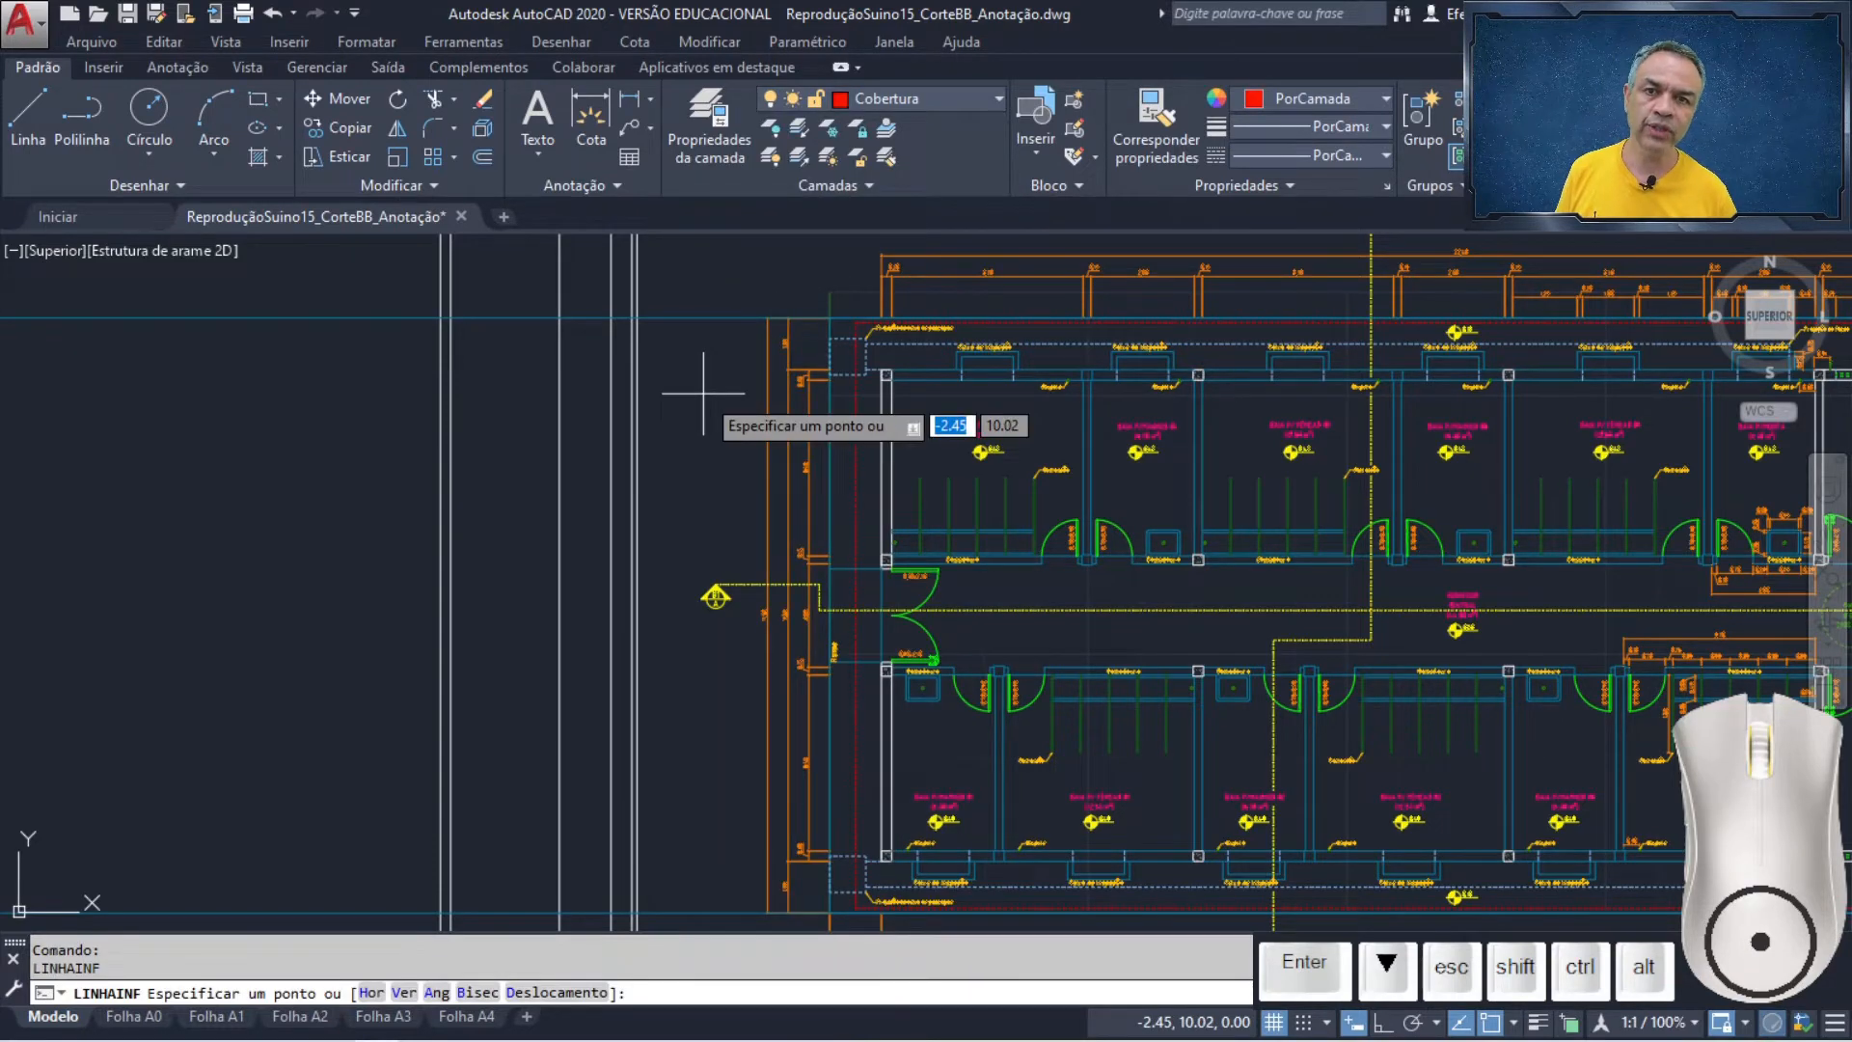
key("Down")
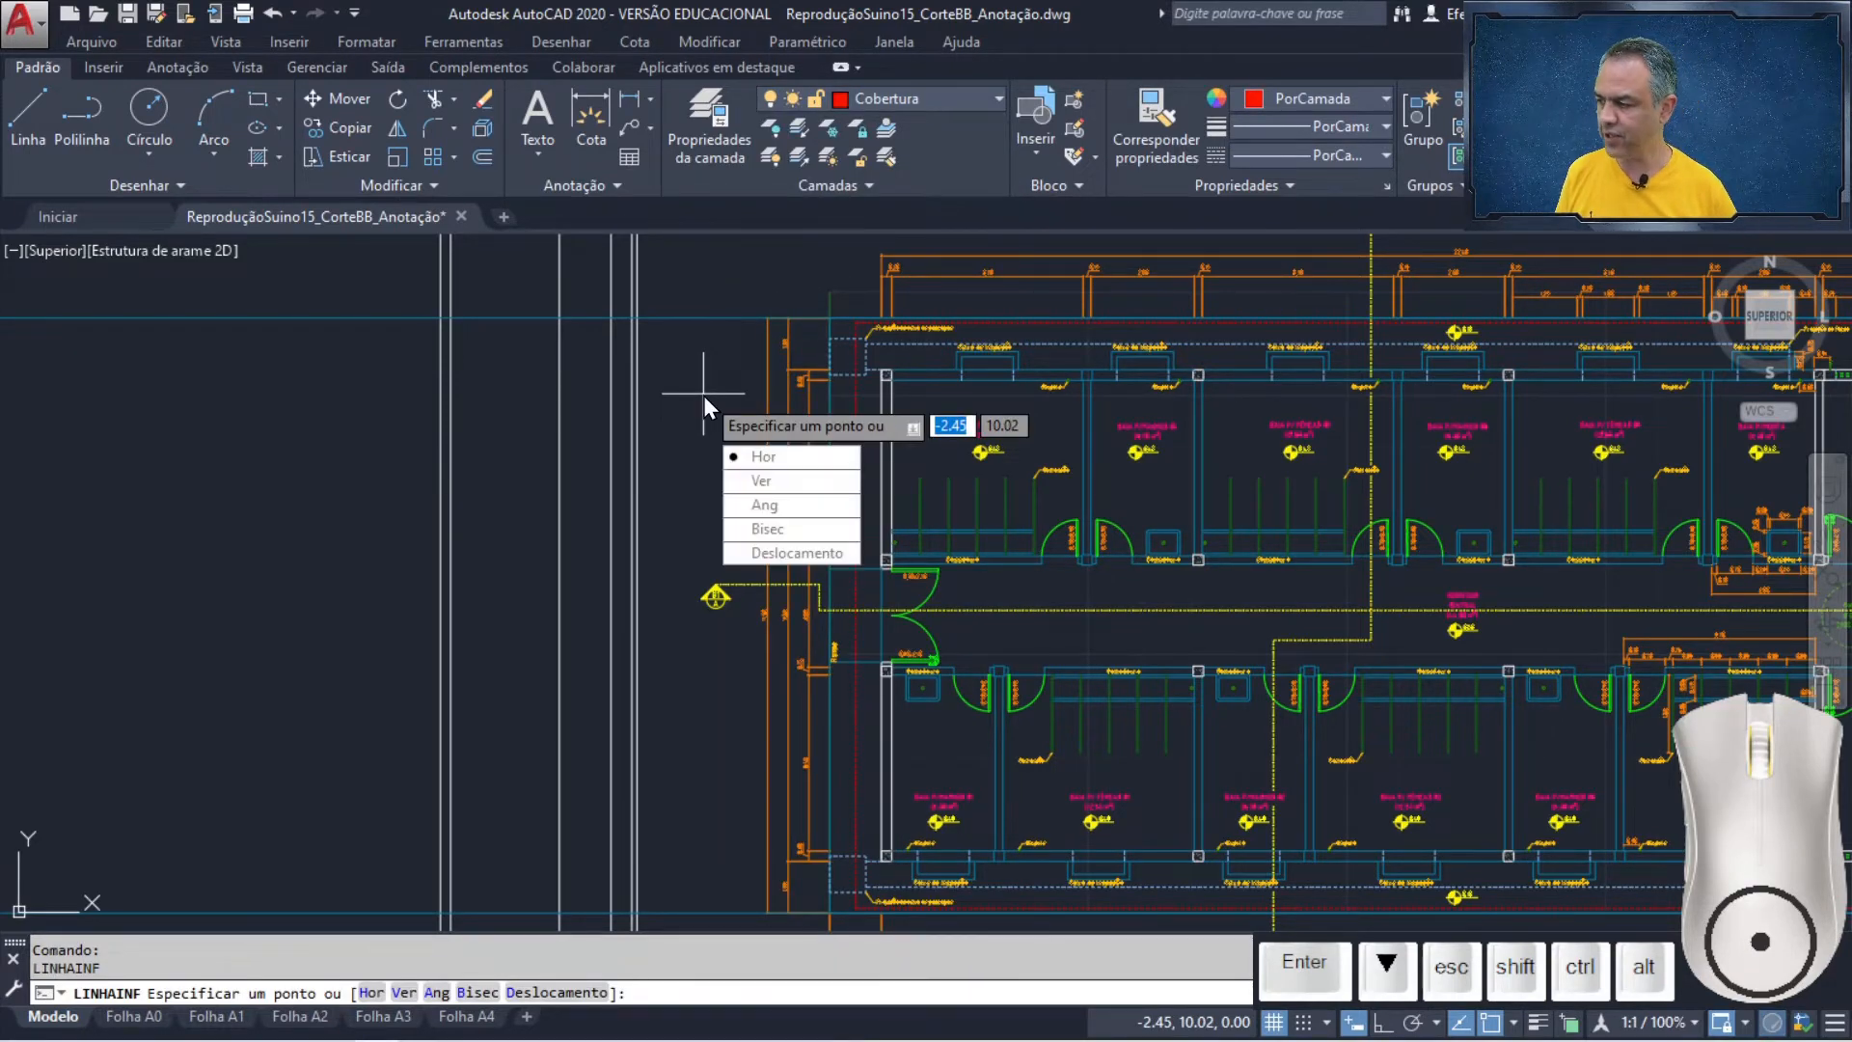
key("Return")
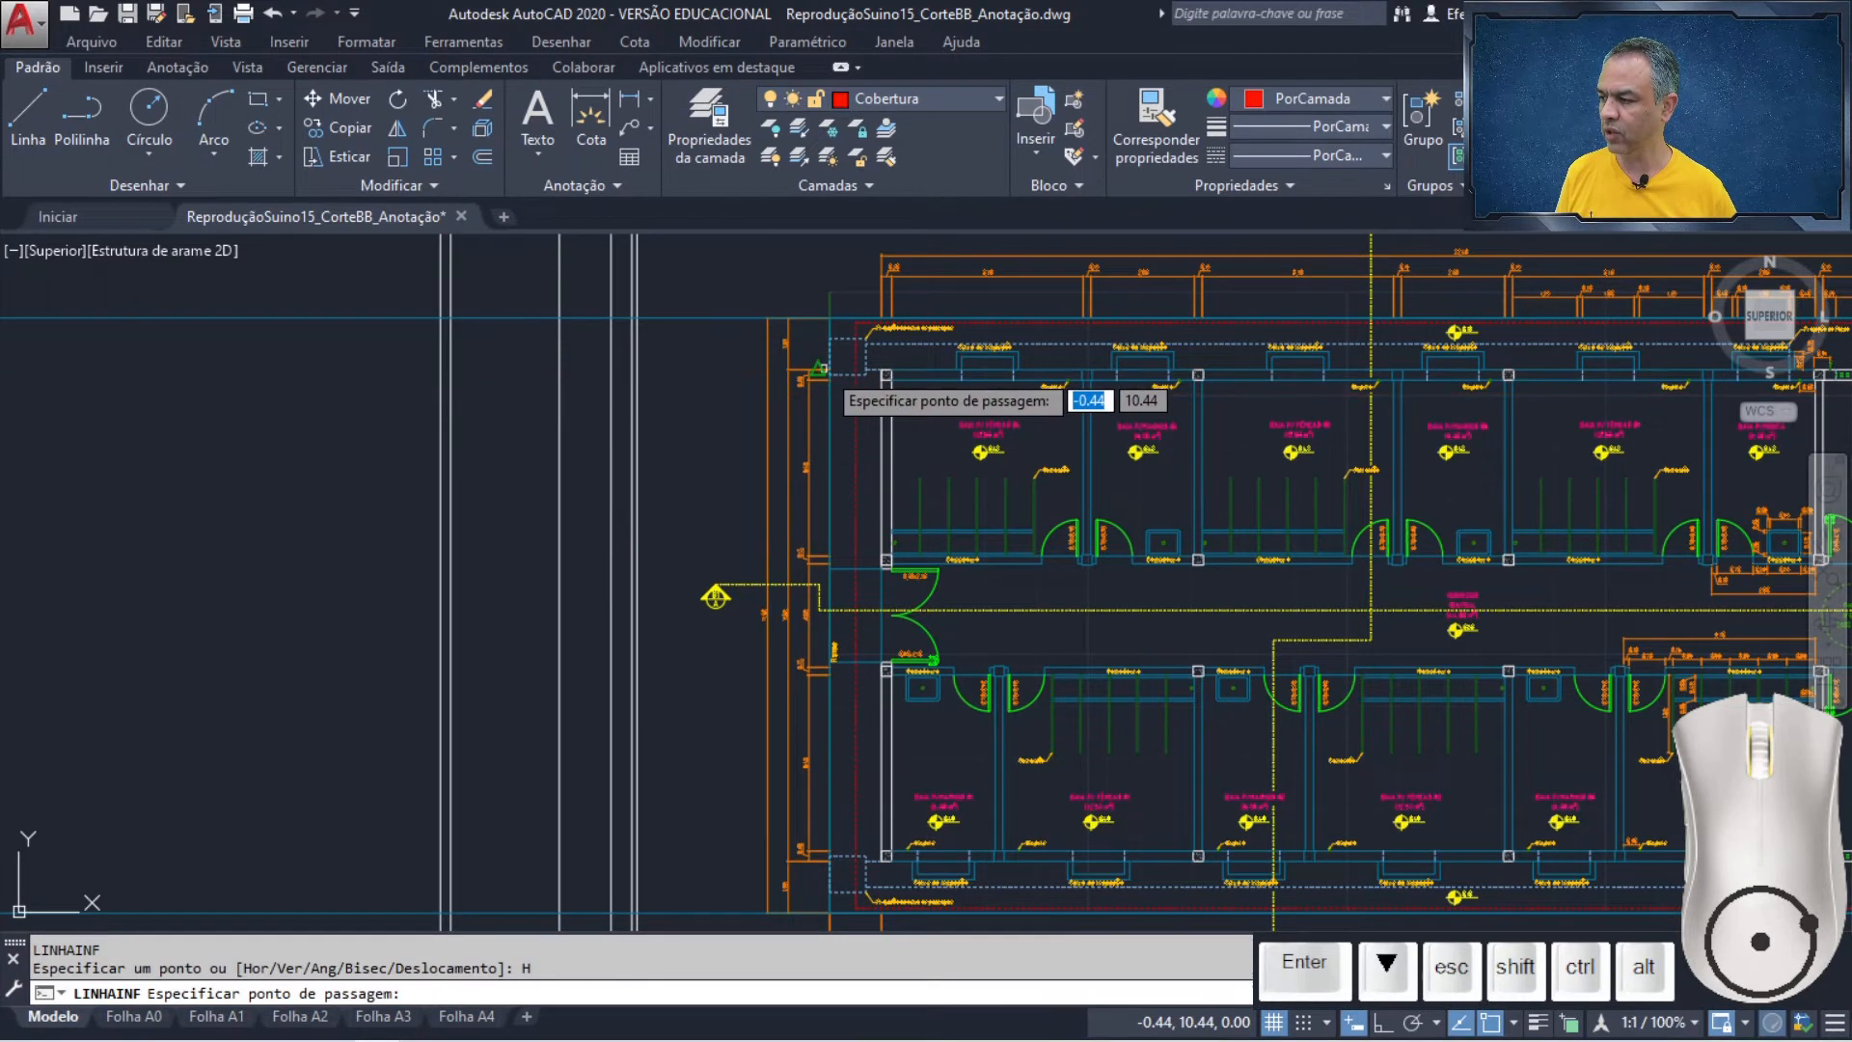
scroll(849, 376, "up", 5)
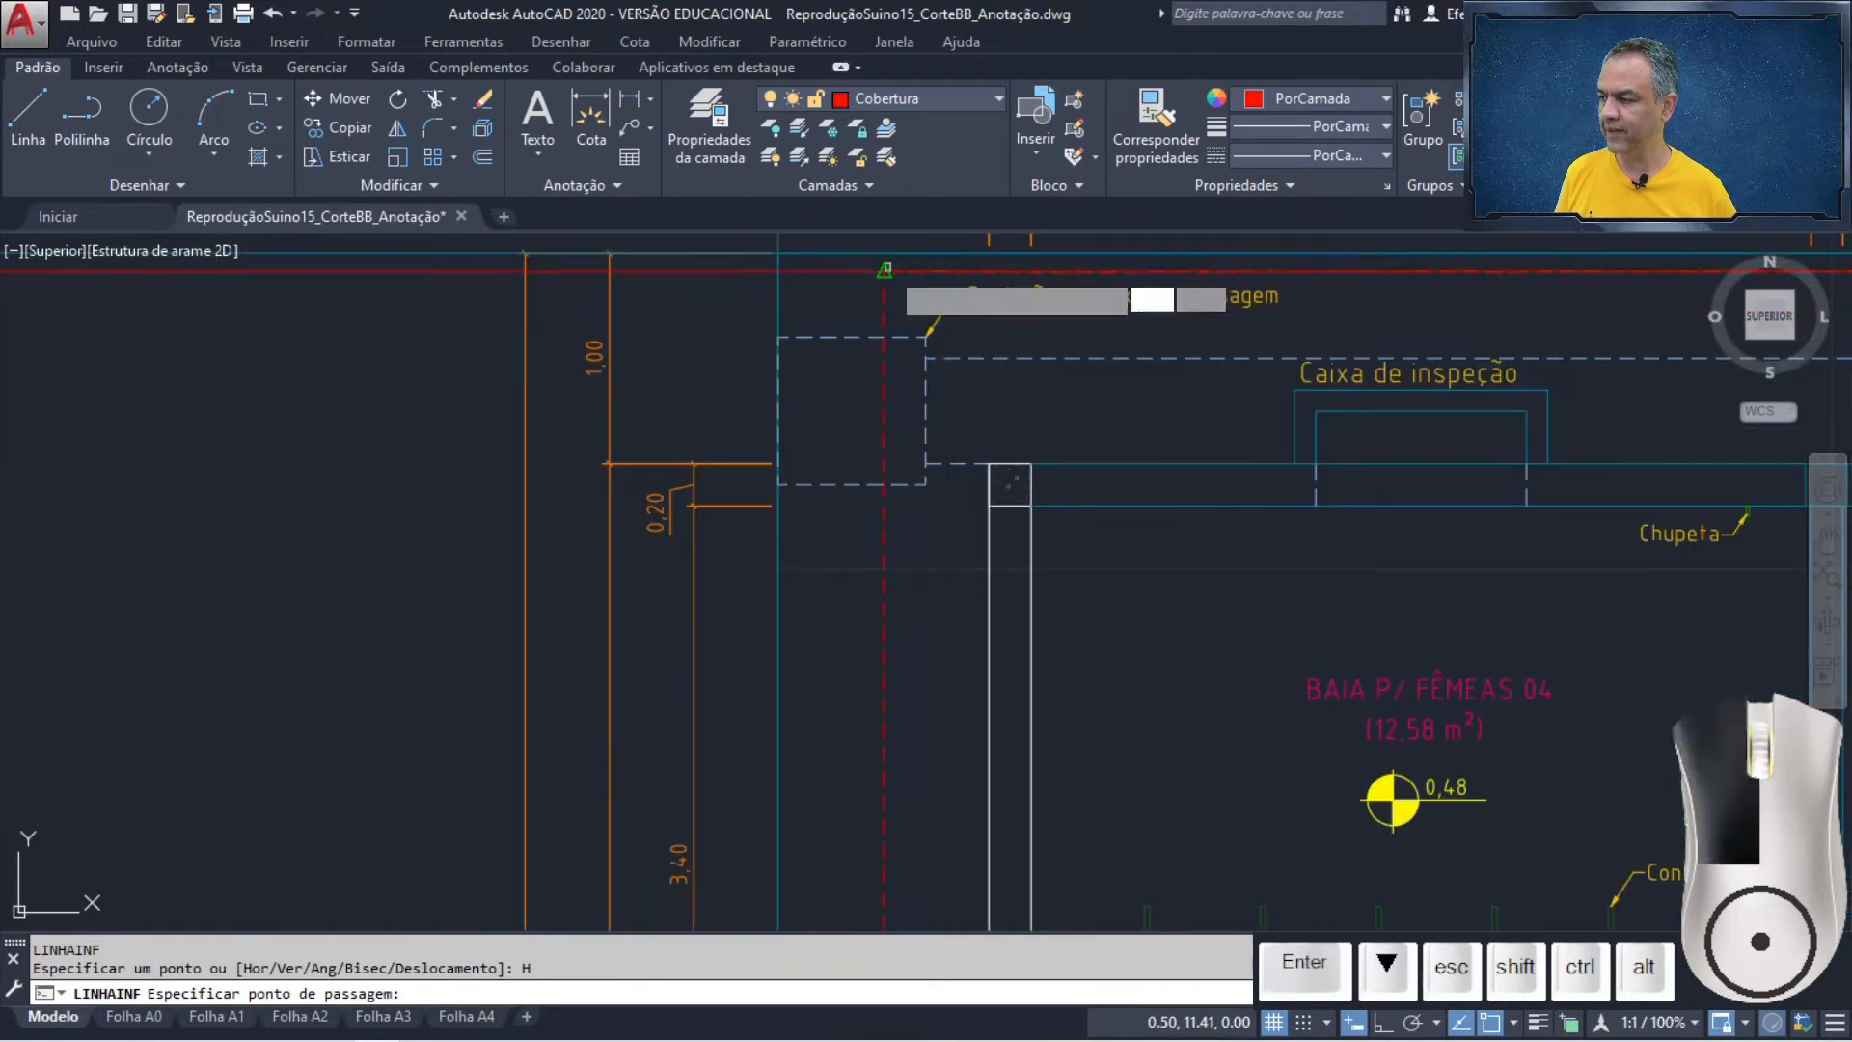
scroll(888, 559, "down", 6)
scroll(891, 426, "up", 5)
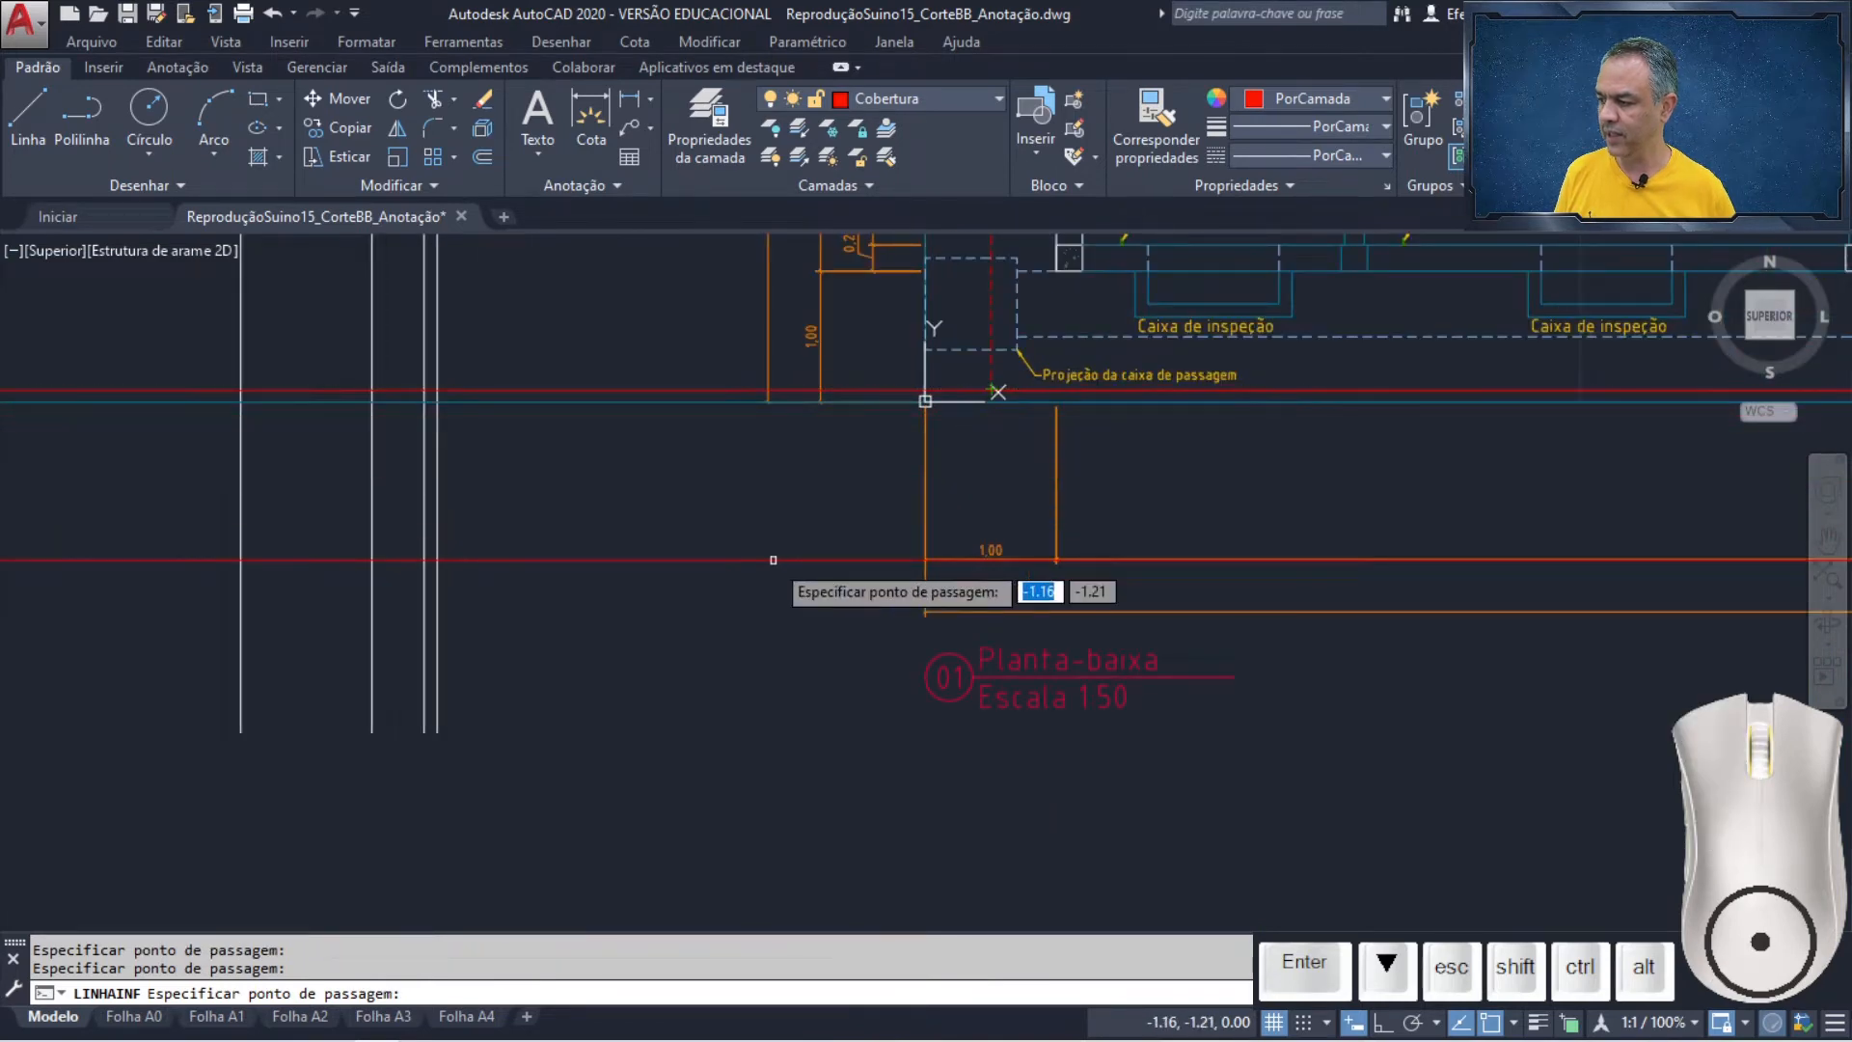
key("Return")
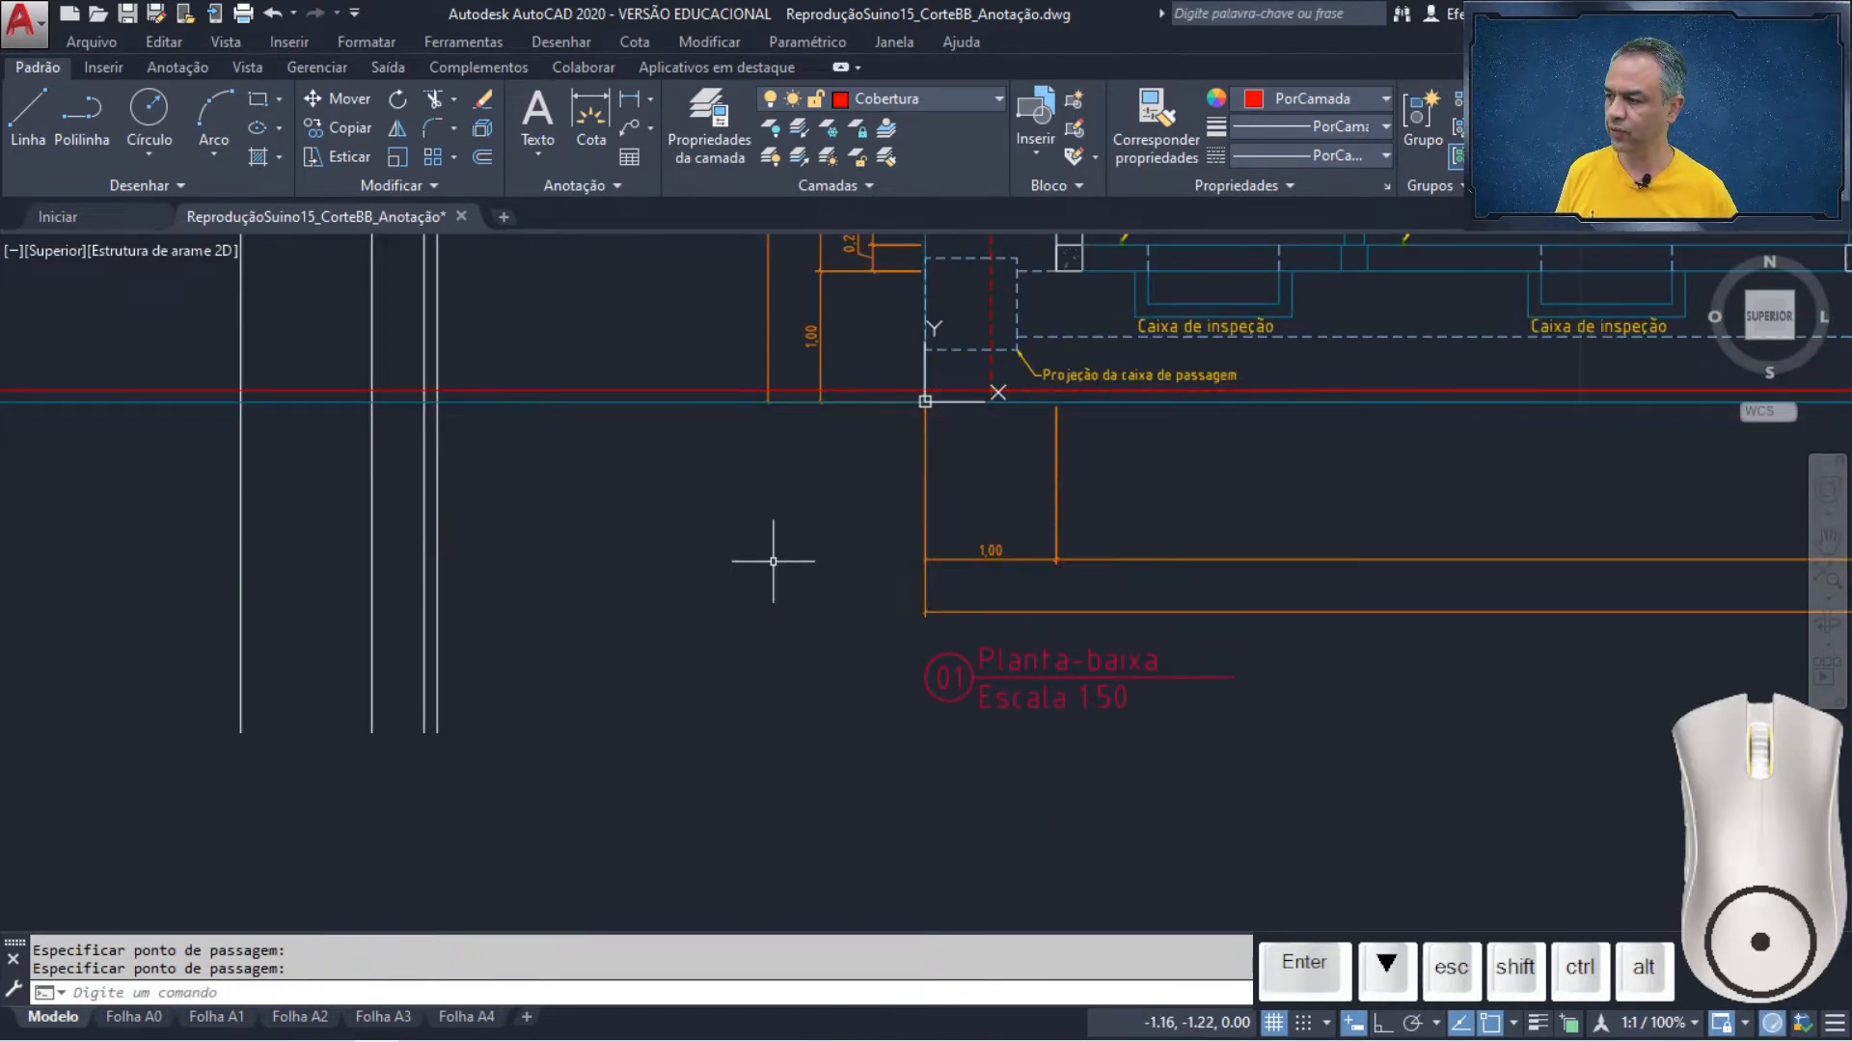
- Examine the stepped section line across the floor plan to identify the walls it cuts
scroll(774, 554, "down", 3)
middle_click_drag(1099, 446, 668, 872)
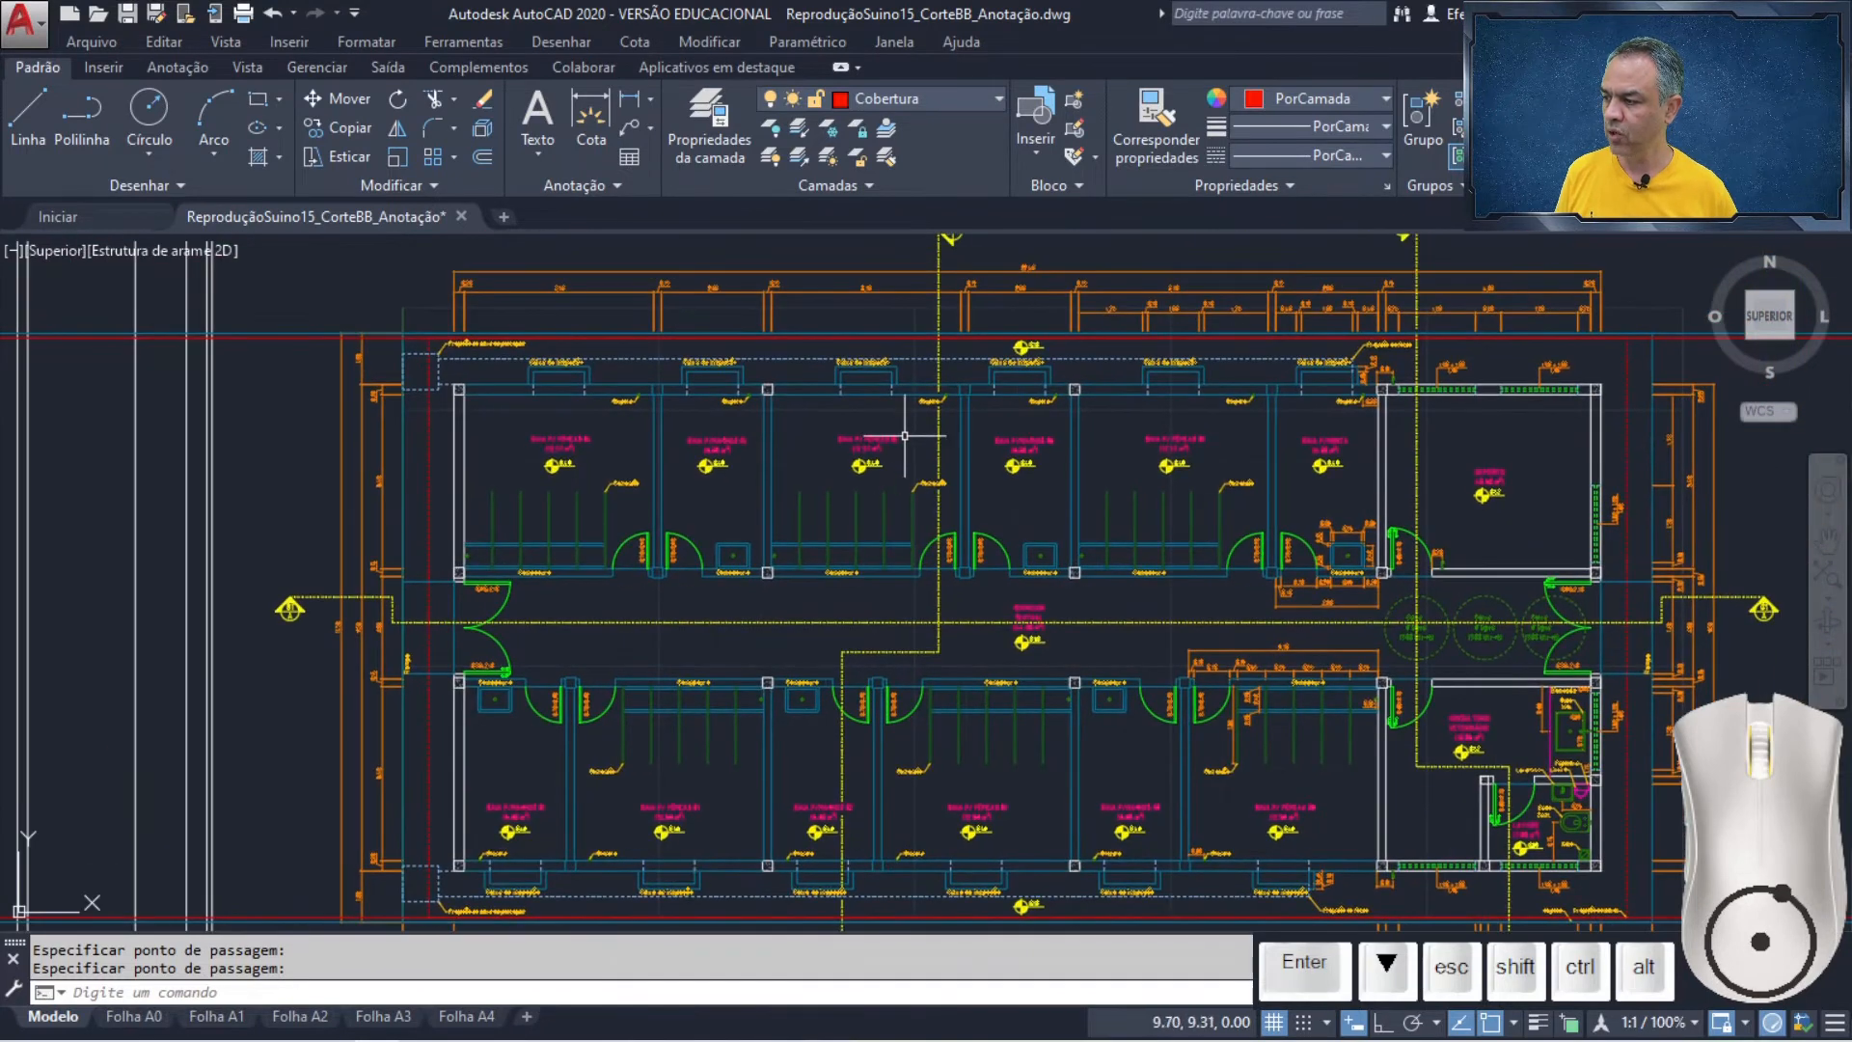
scroll(921, 427, "up", 2)
middle_click_drag(937, 419, 827, 560)
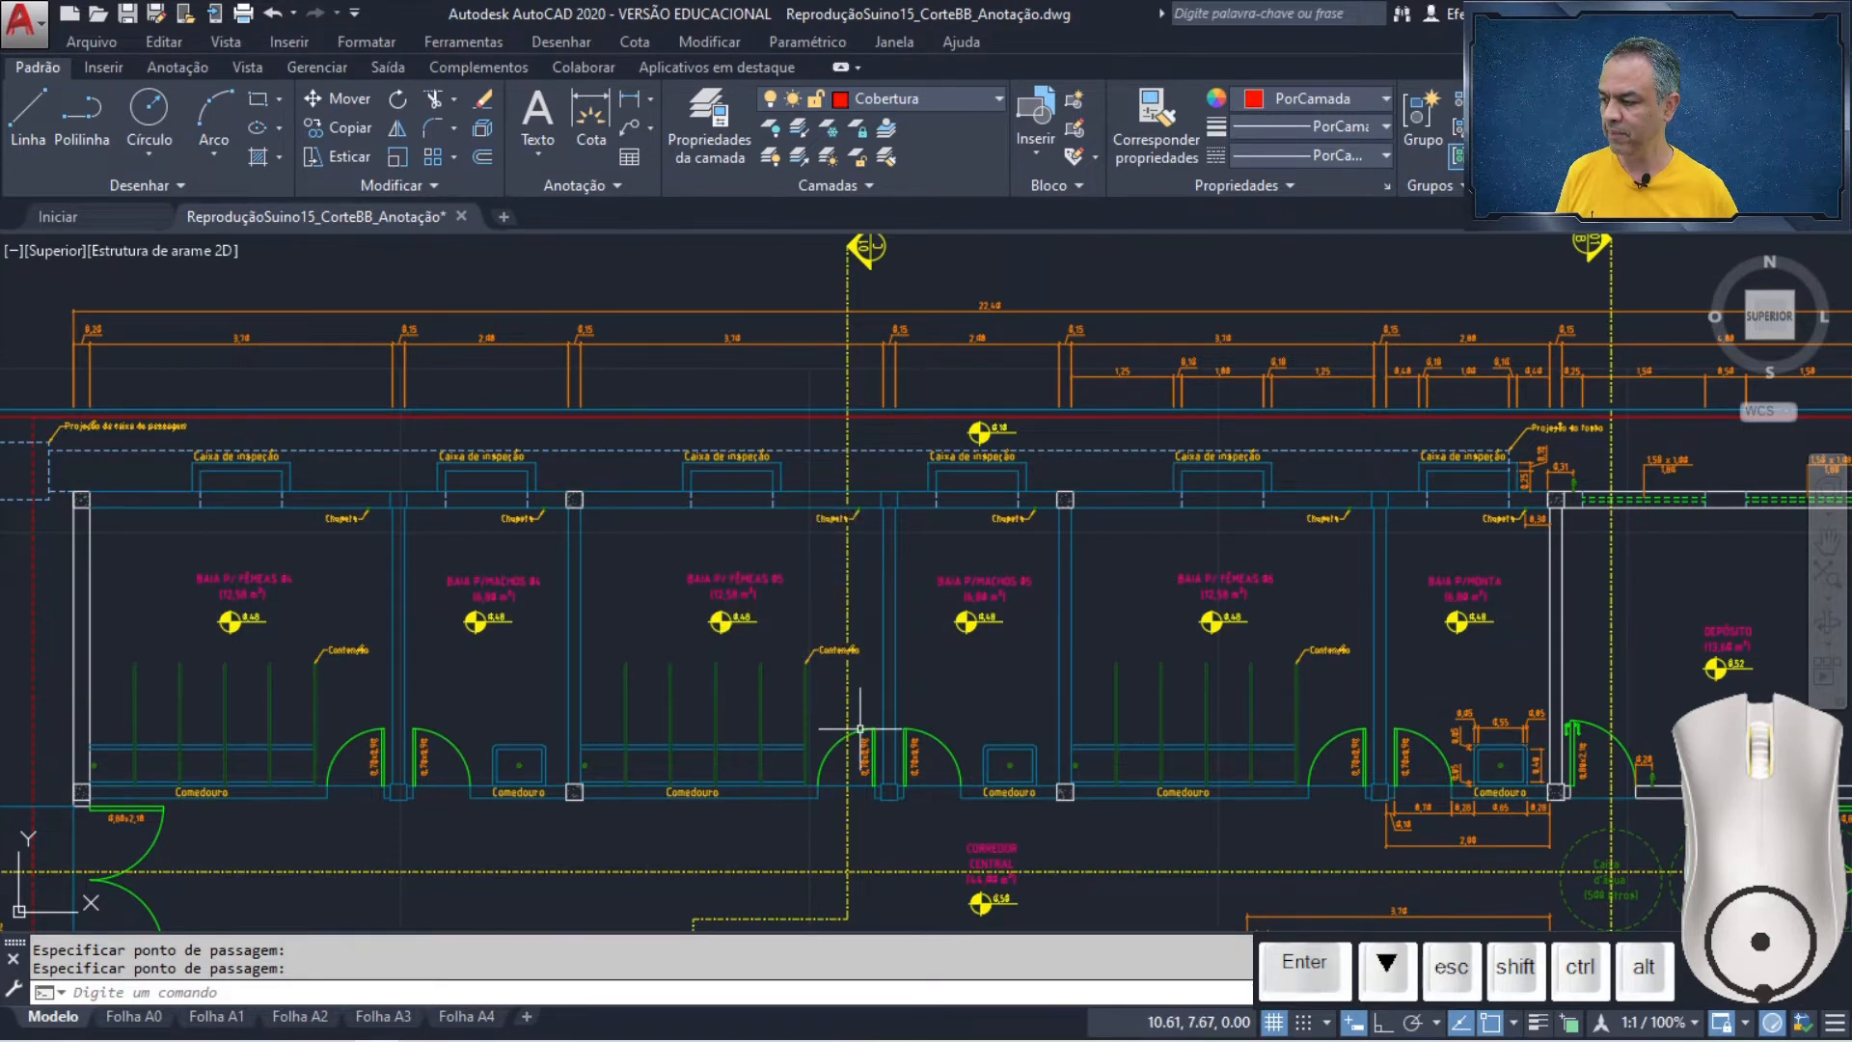
middle_click_drag(860, 729, 855, 371)
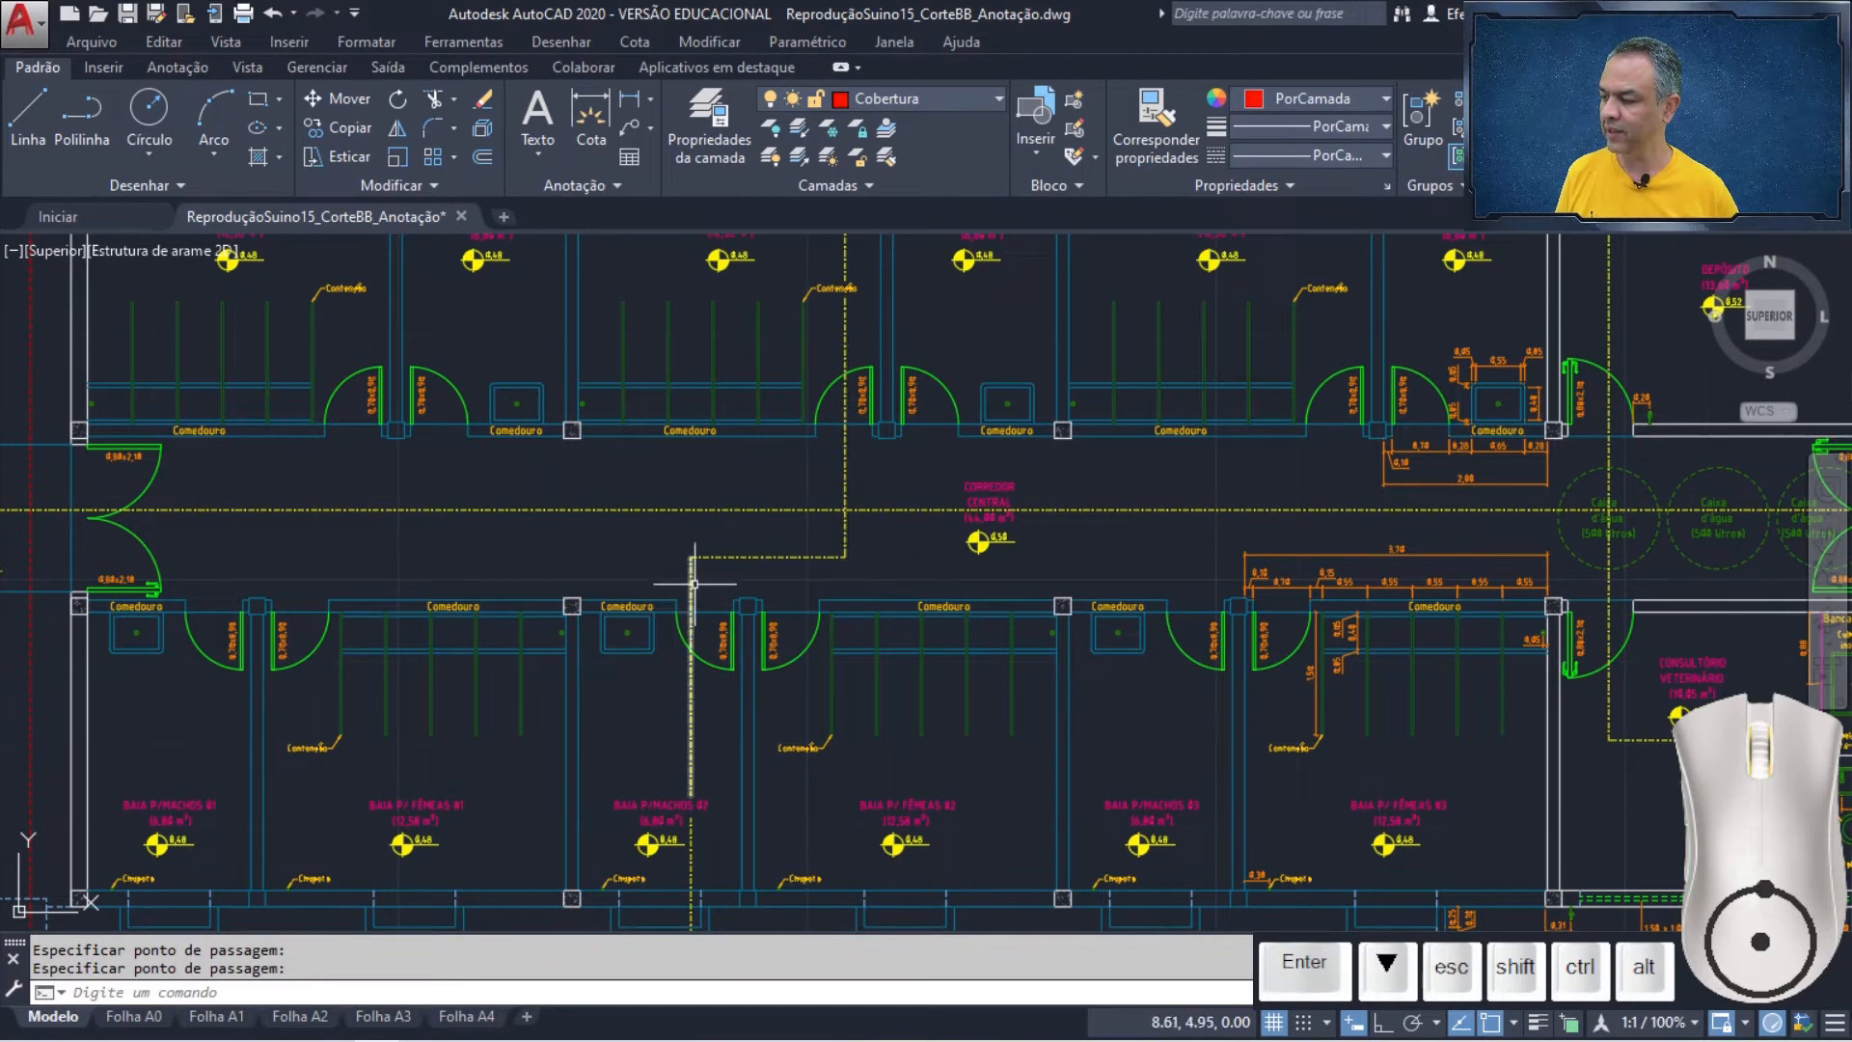
middle_click_drag(660, 788, 727, 489)
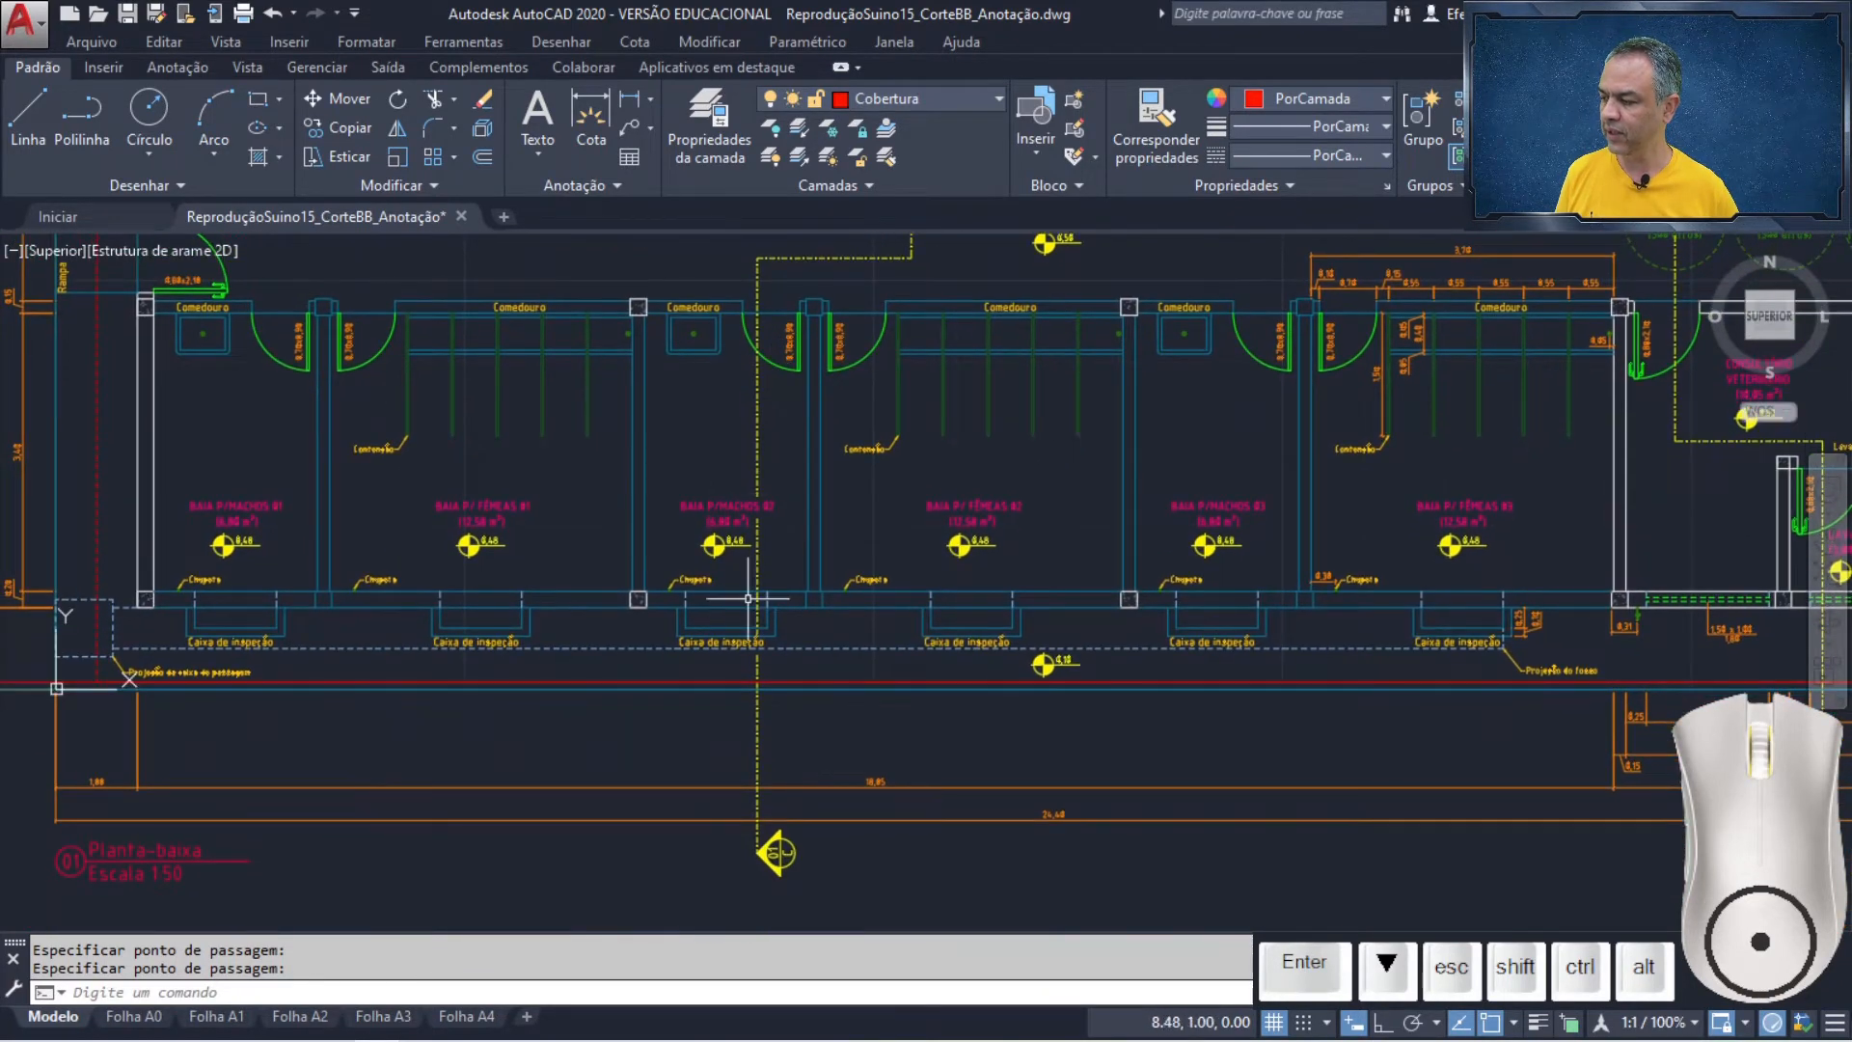
middle_click_drag(897, 460, 875, 816)
middle_click_drag(912, 425, 899, 731)
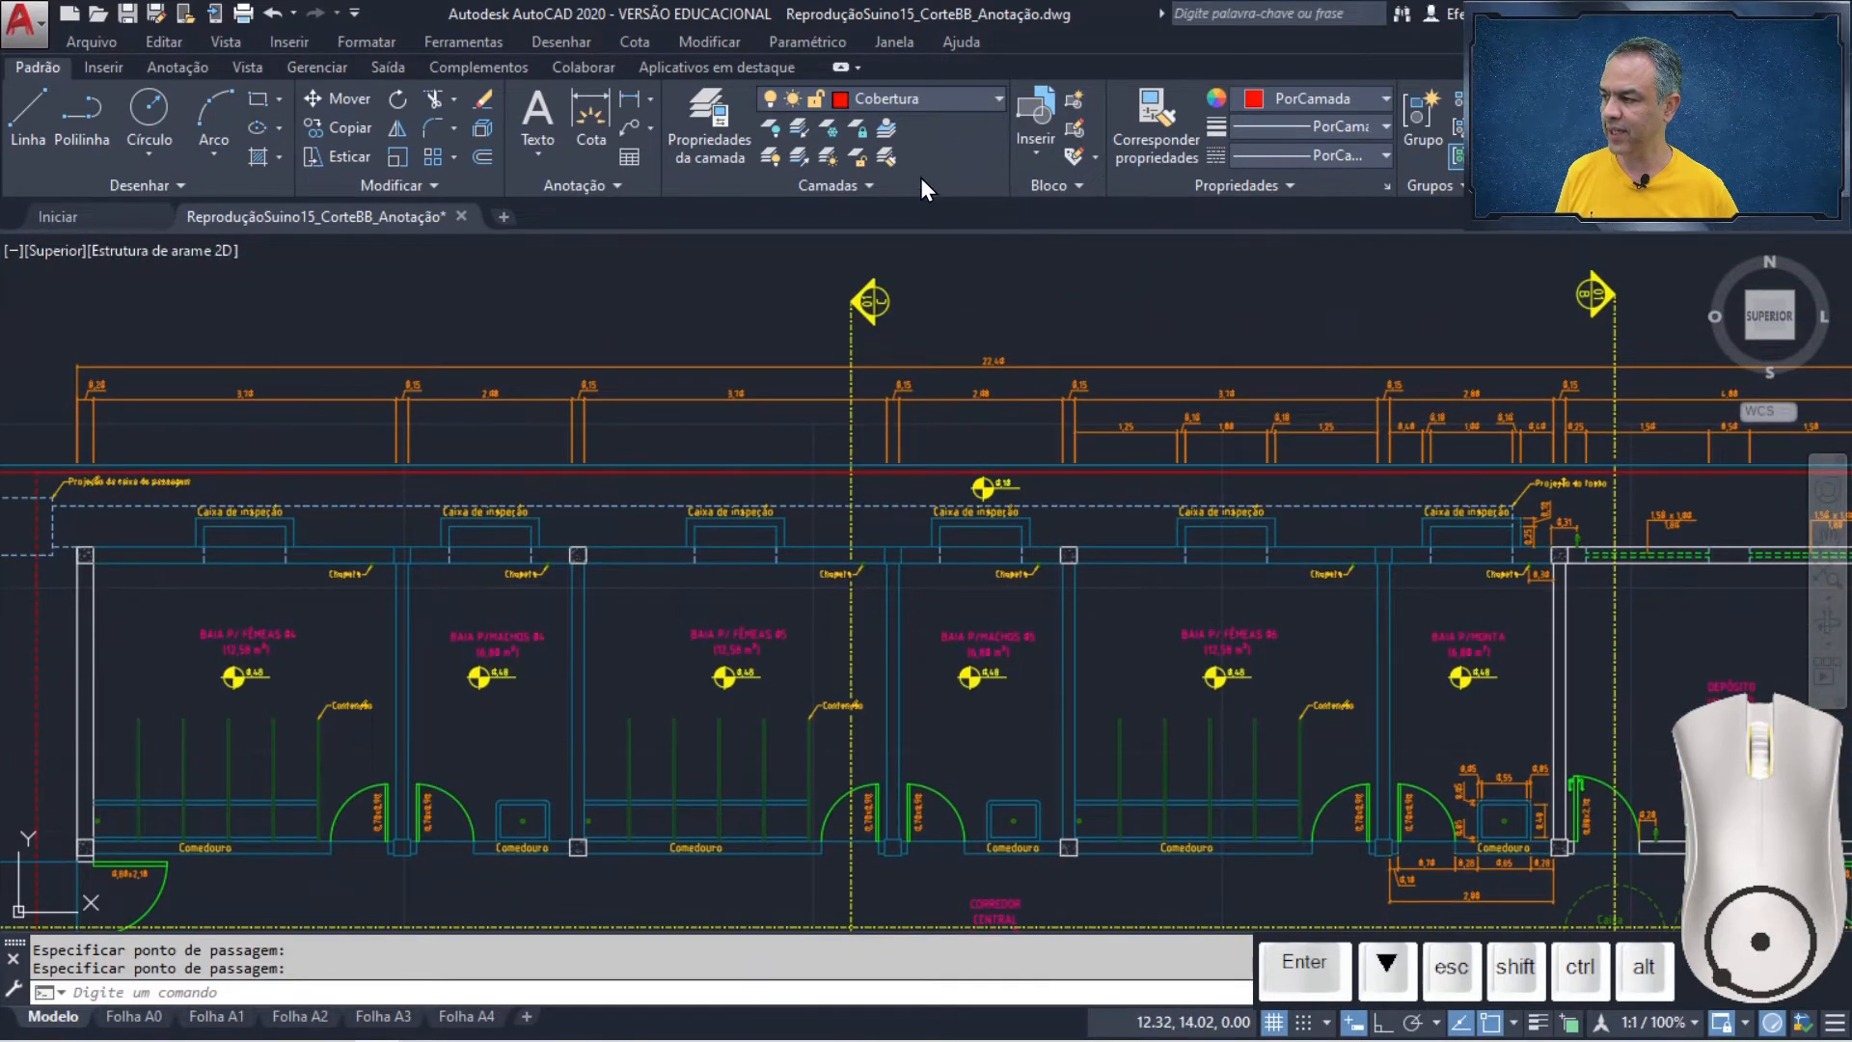
- On the Alvenaria em vista layer, draw horizontal construction lines through both faces of the upper outer wall at the section line
left_click(986, 99)
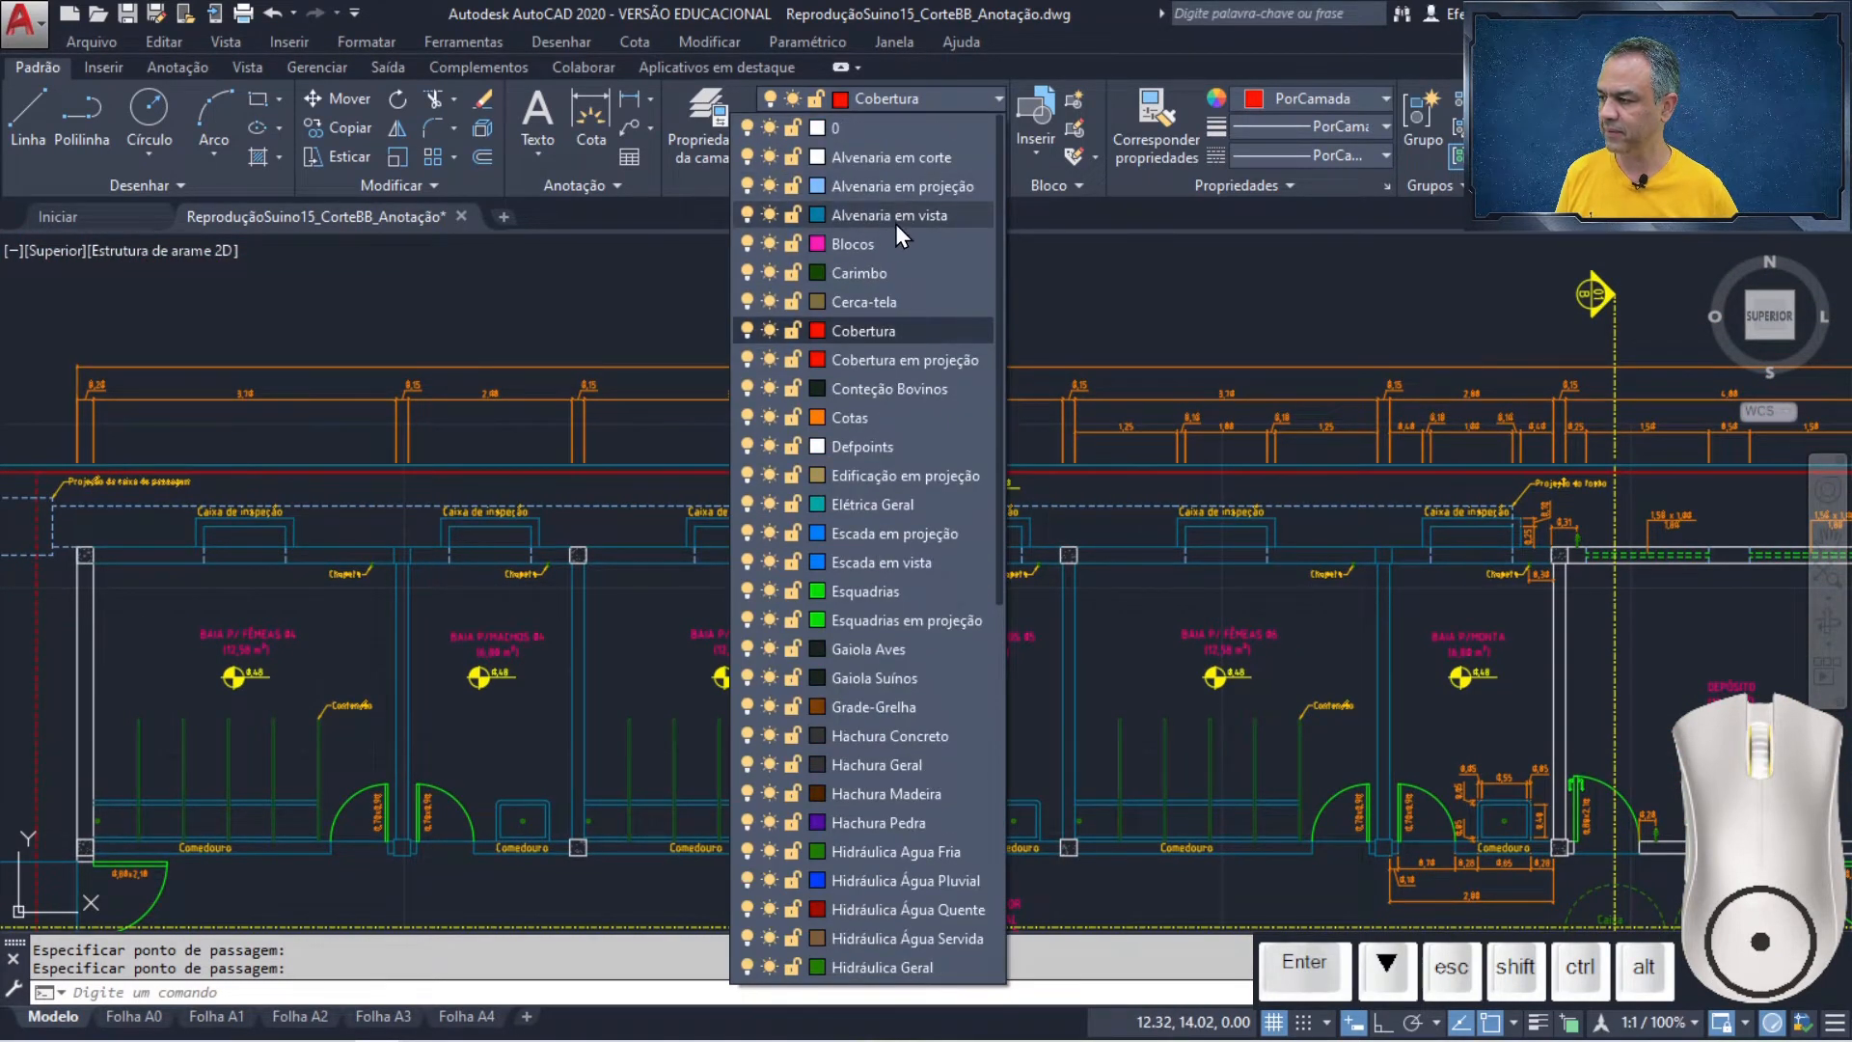
left_click(895, 219)
key("Return")
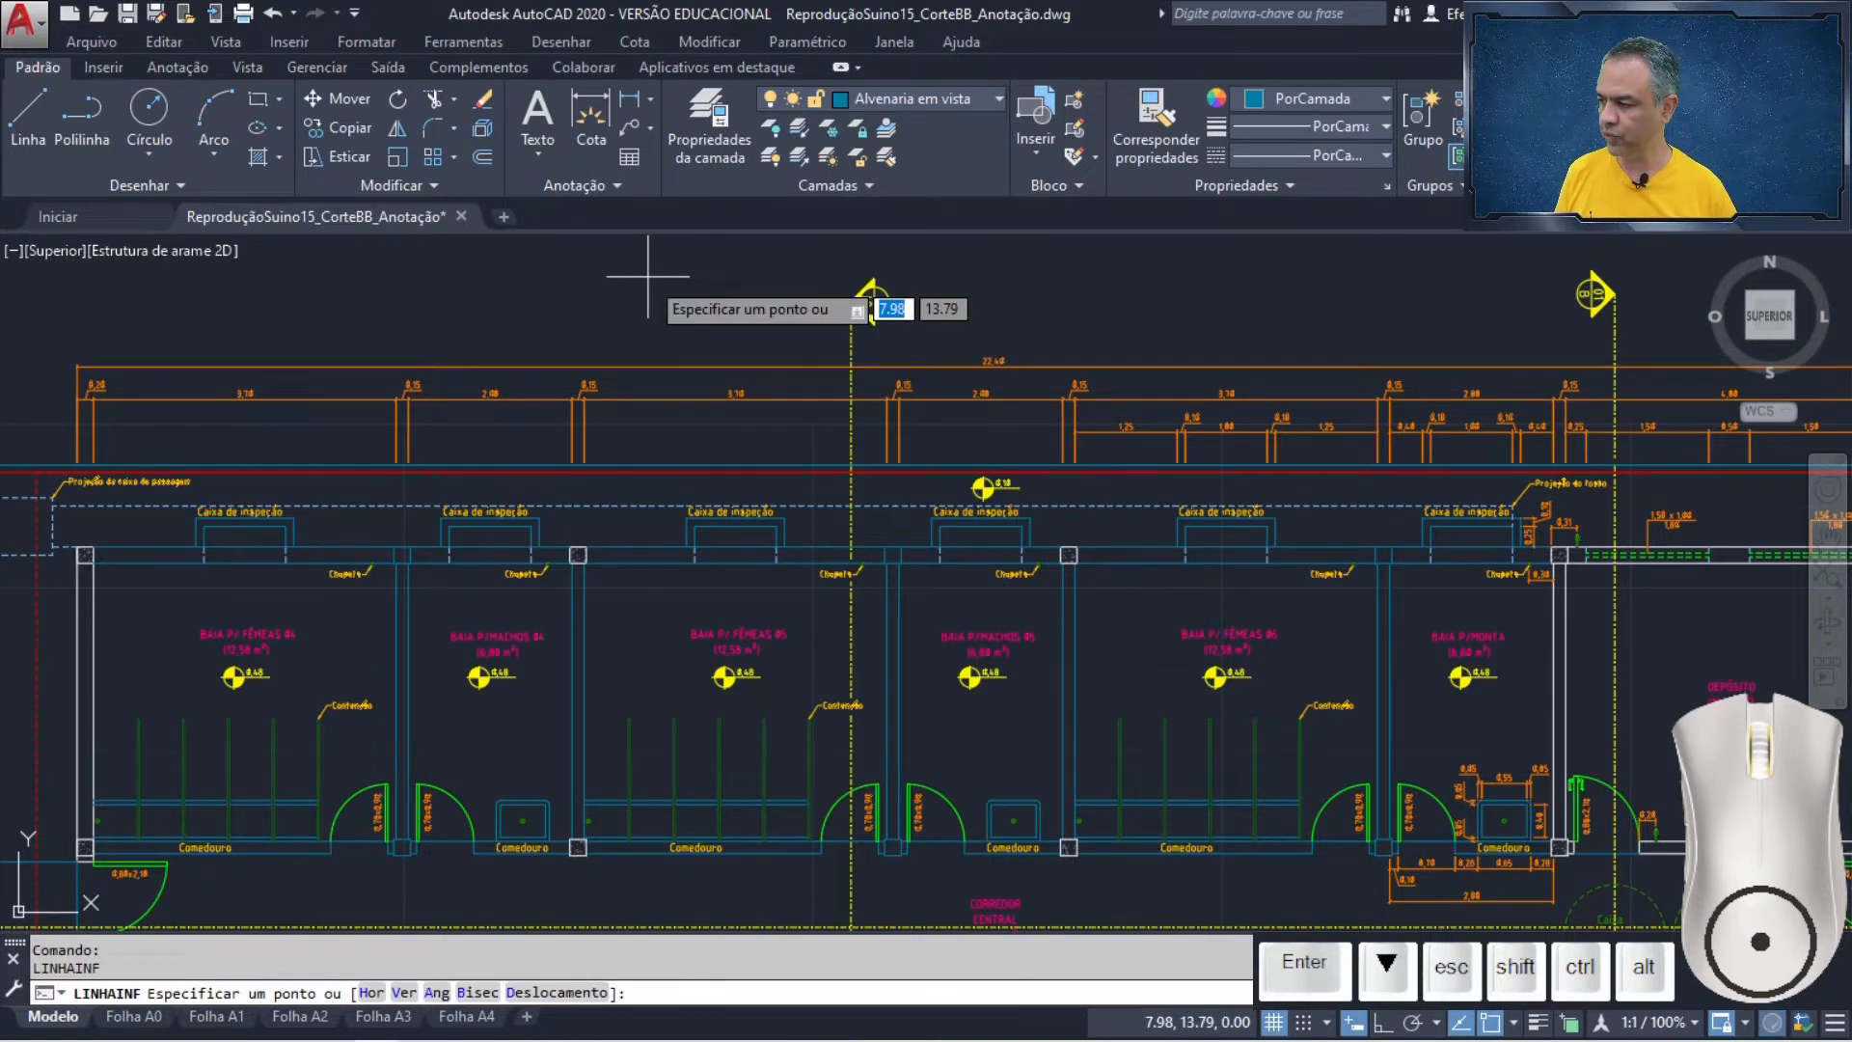
key("Down")
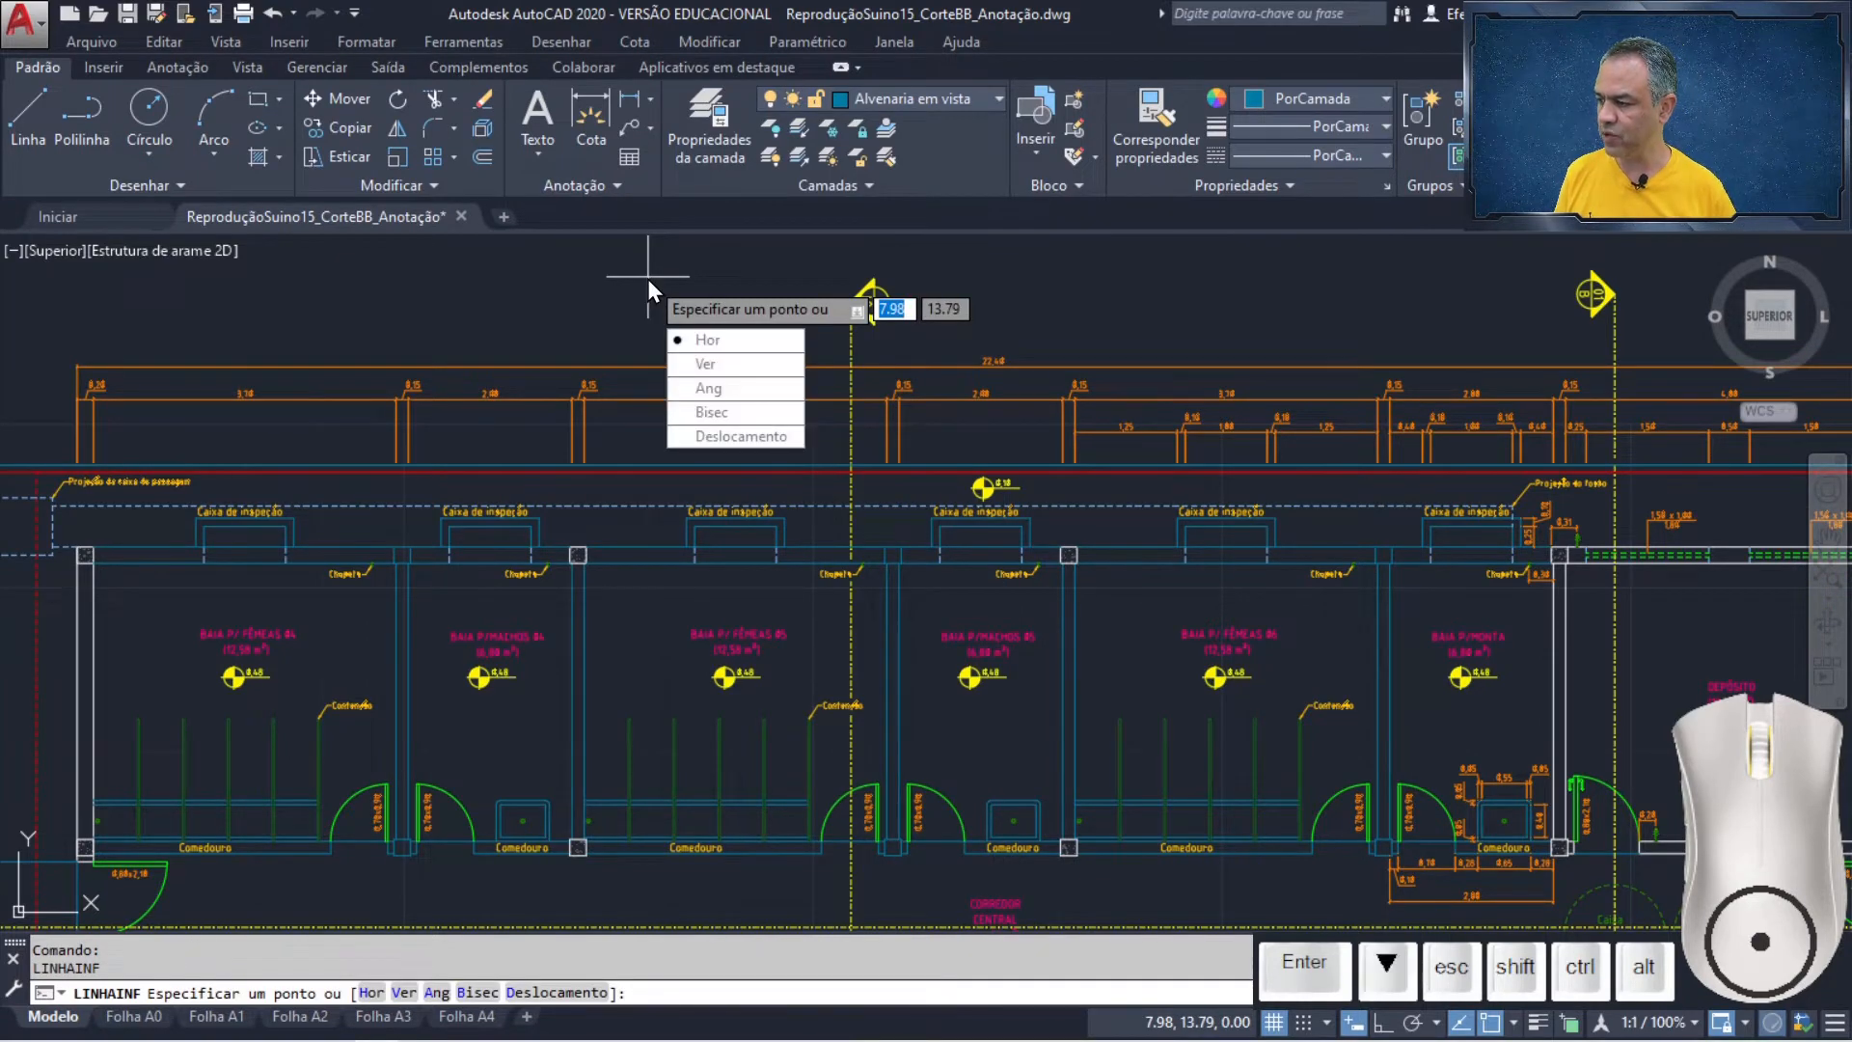
key("Return")
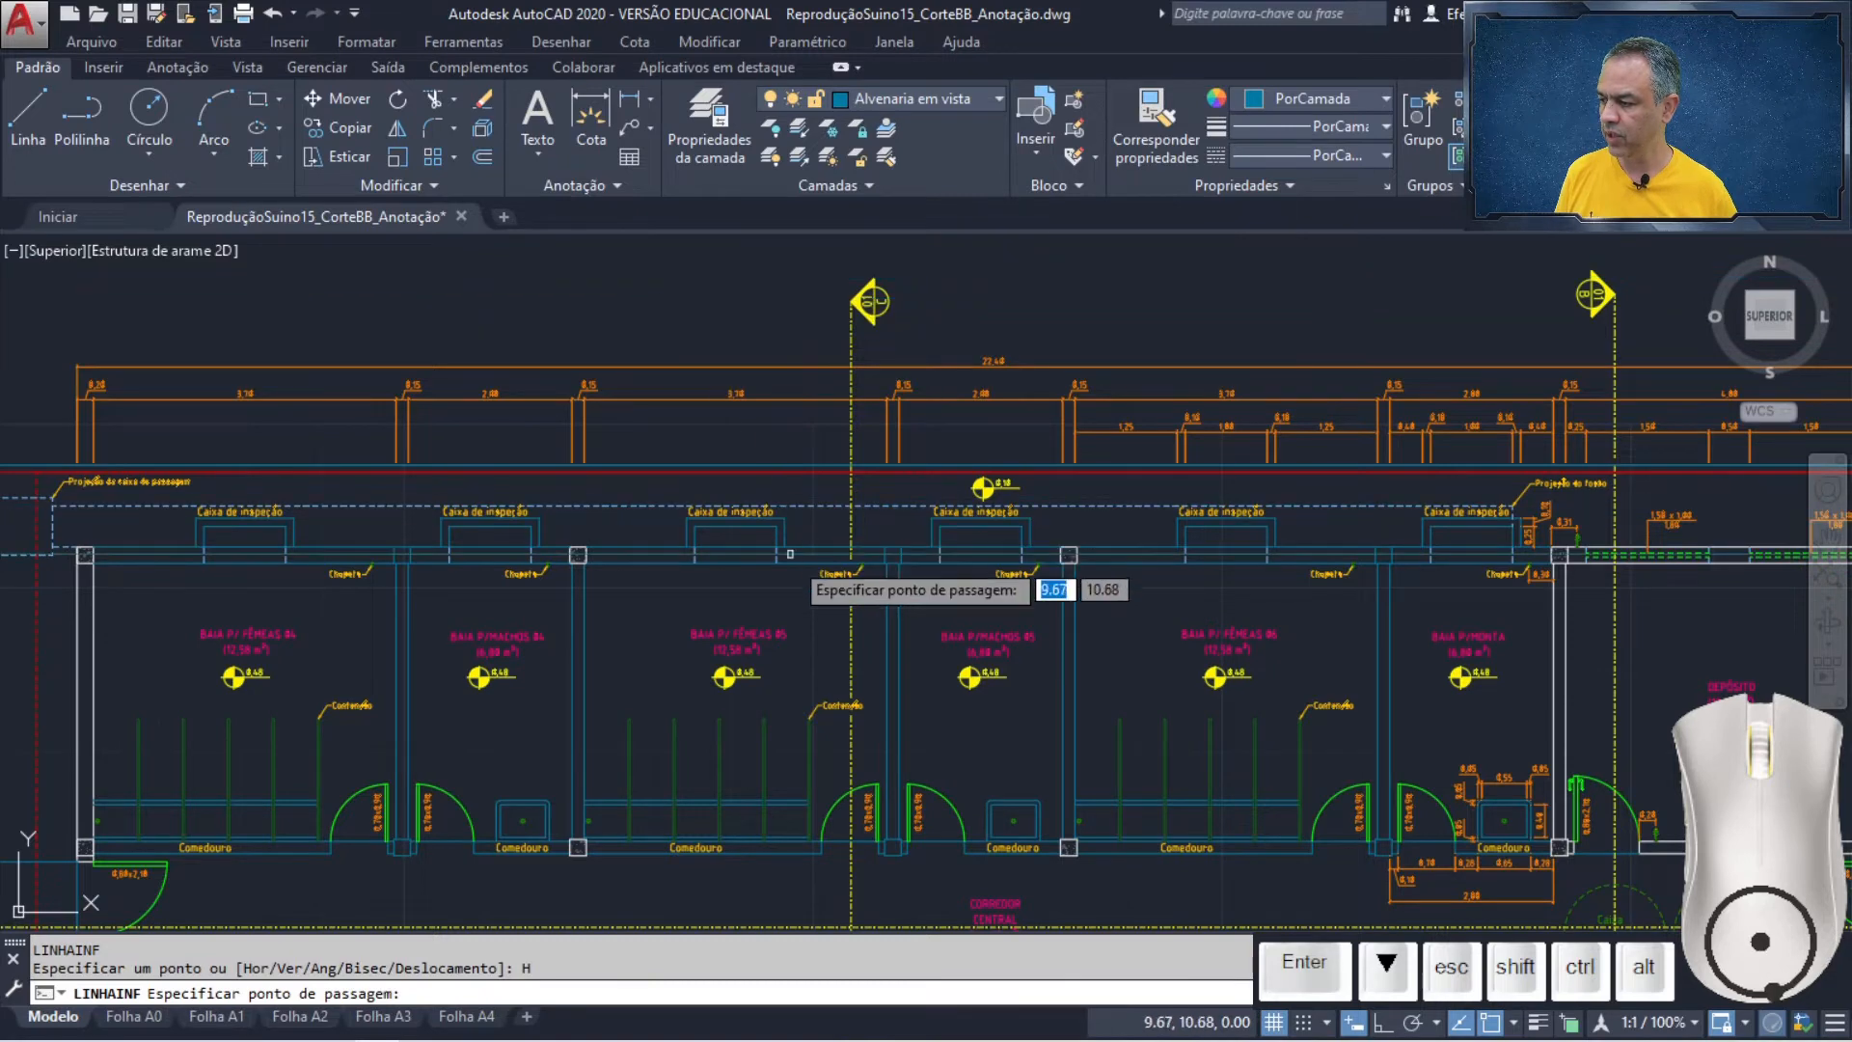
scroll(926, 556, "up", 4)
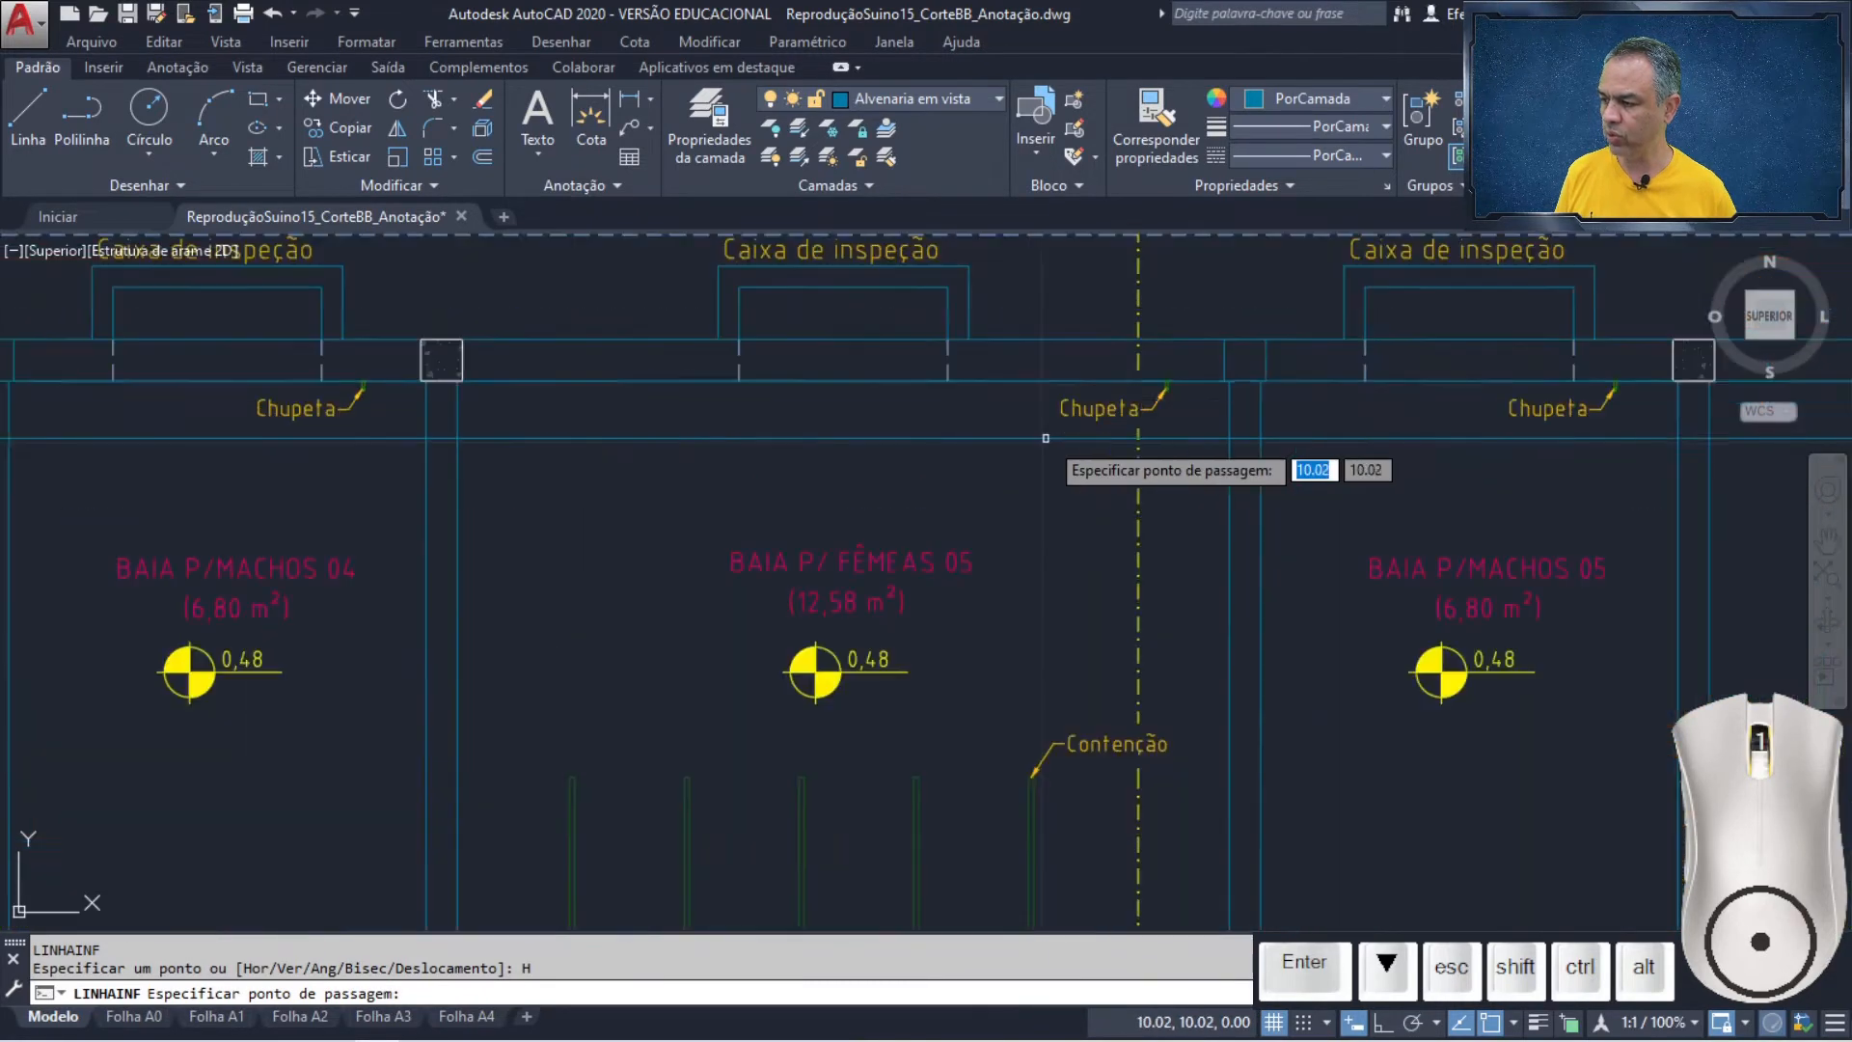
left_click(1139, 384)
left_click(1138, 384)
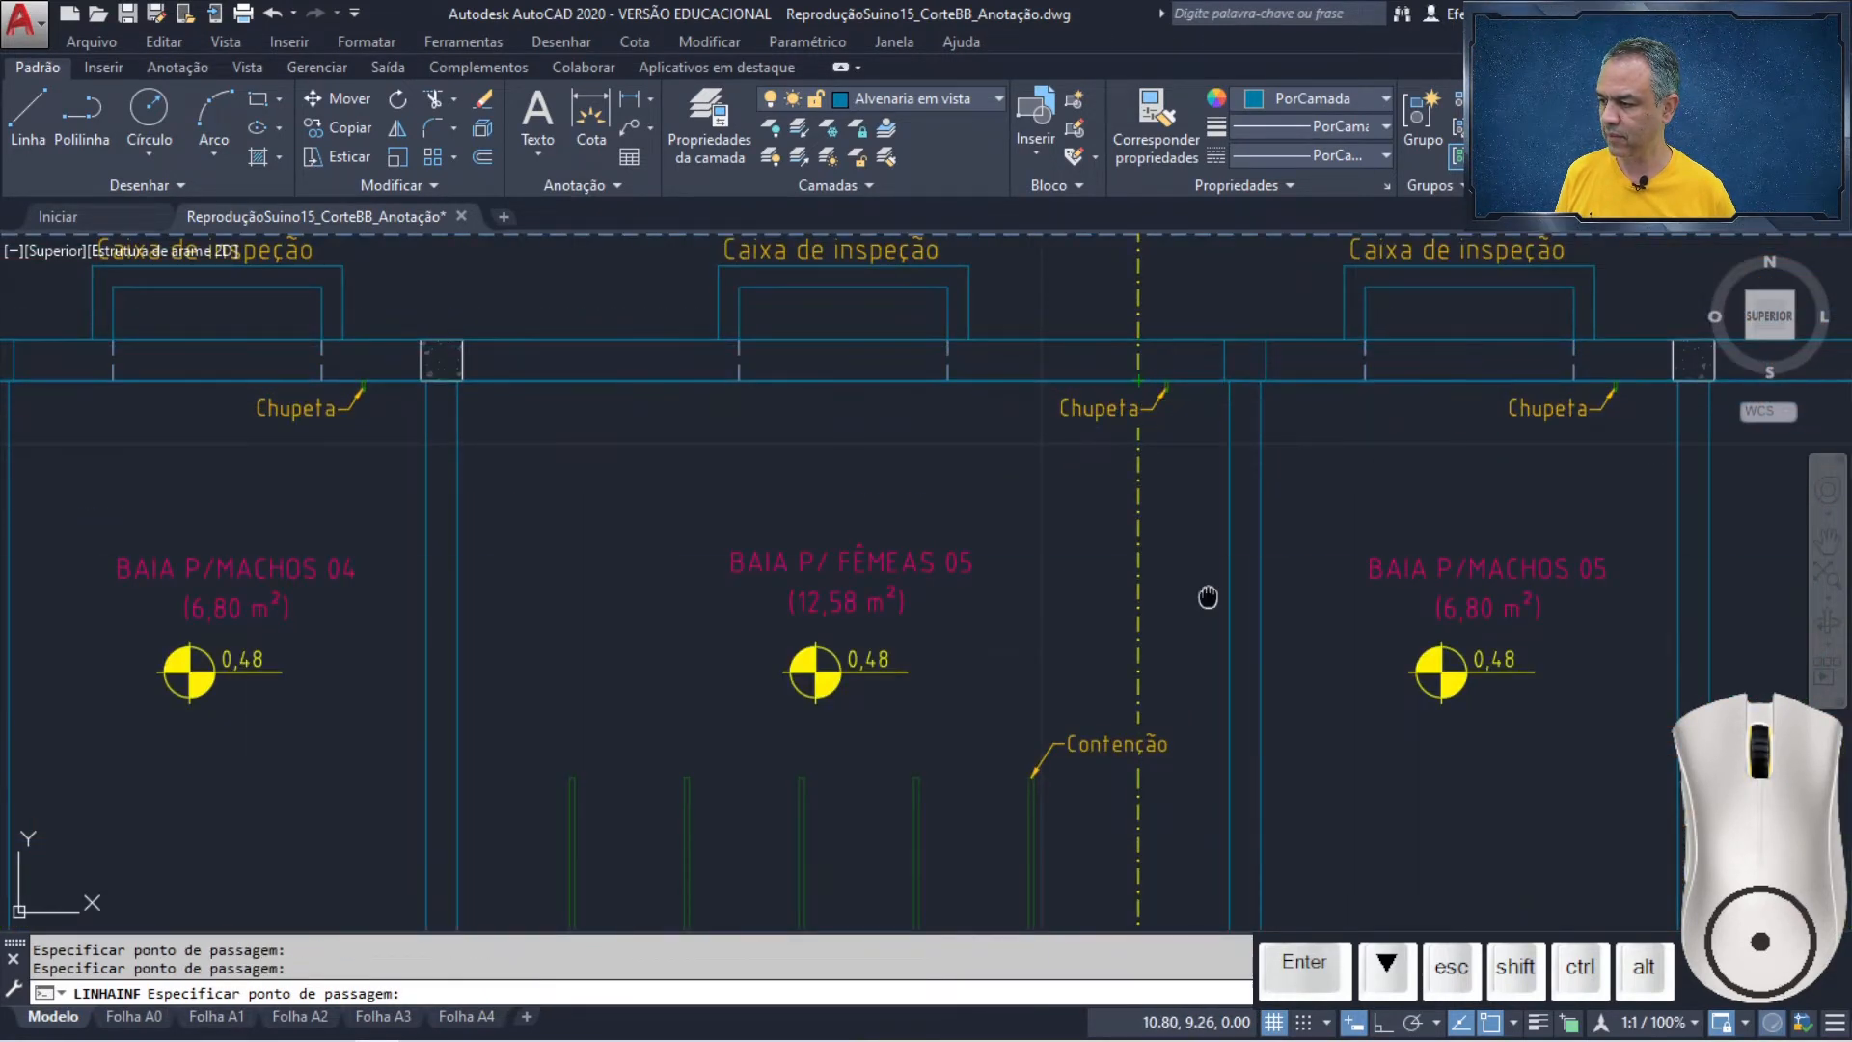
- Add horizontal construction lines through the faces of both corridor walls and the lower outer wall where the section line crosses
middle_click_drag(1207, 599, 1138, 251)
middle_click_drag(1124, 455, 890, 544)
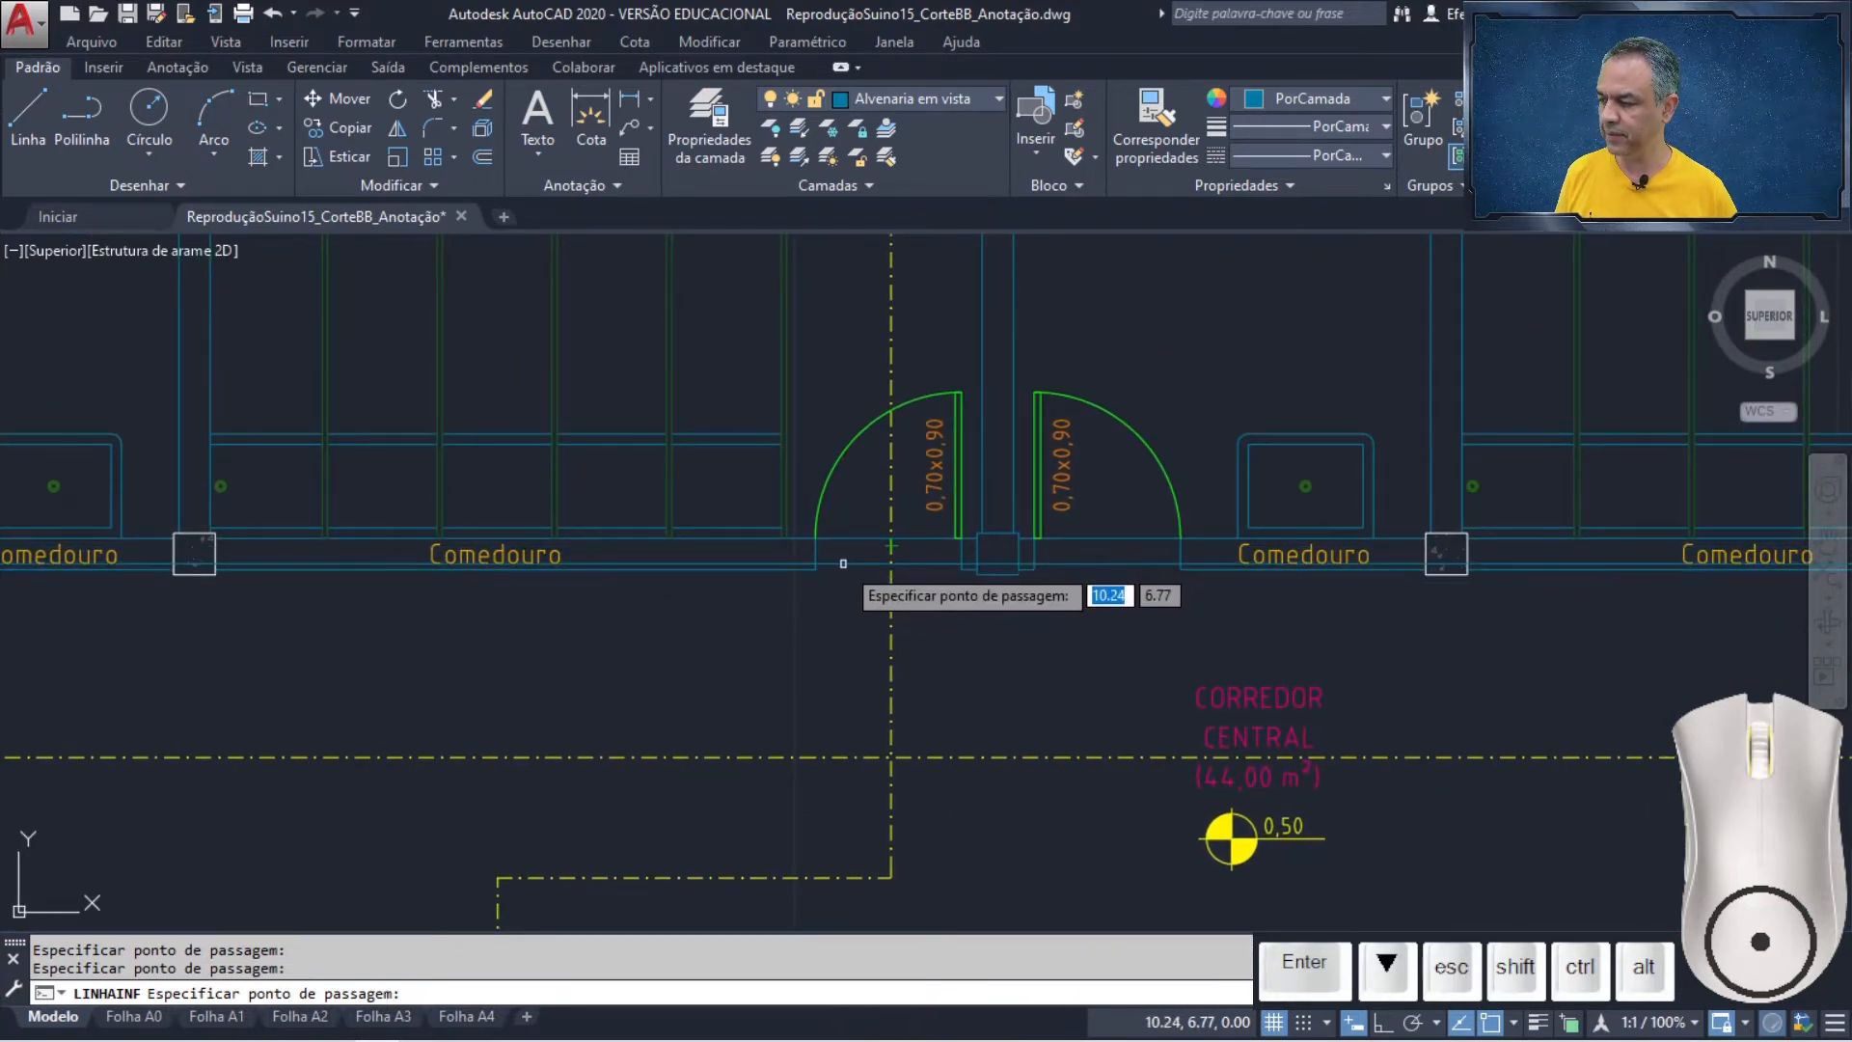
scroll(863, 570, "down", 5)
scroll(943, 395, "up", 7)
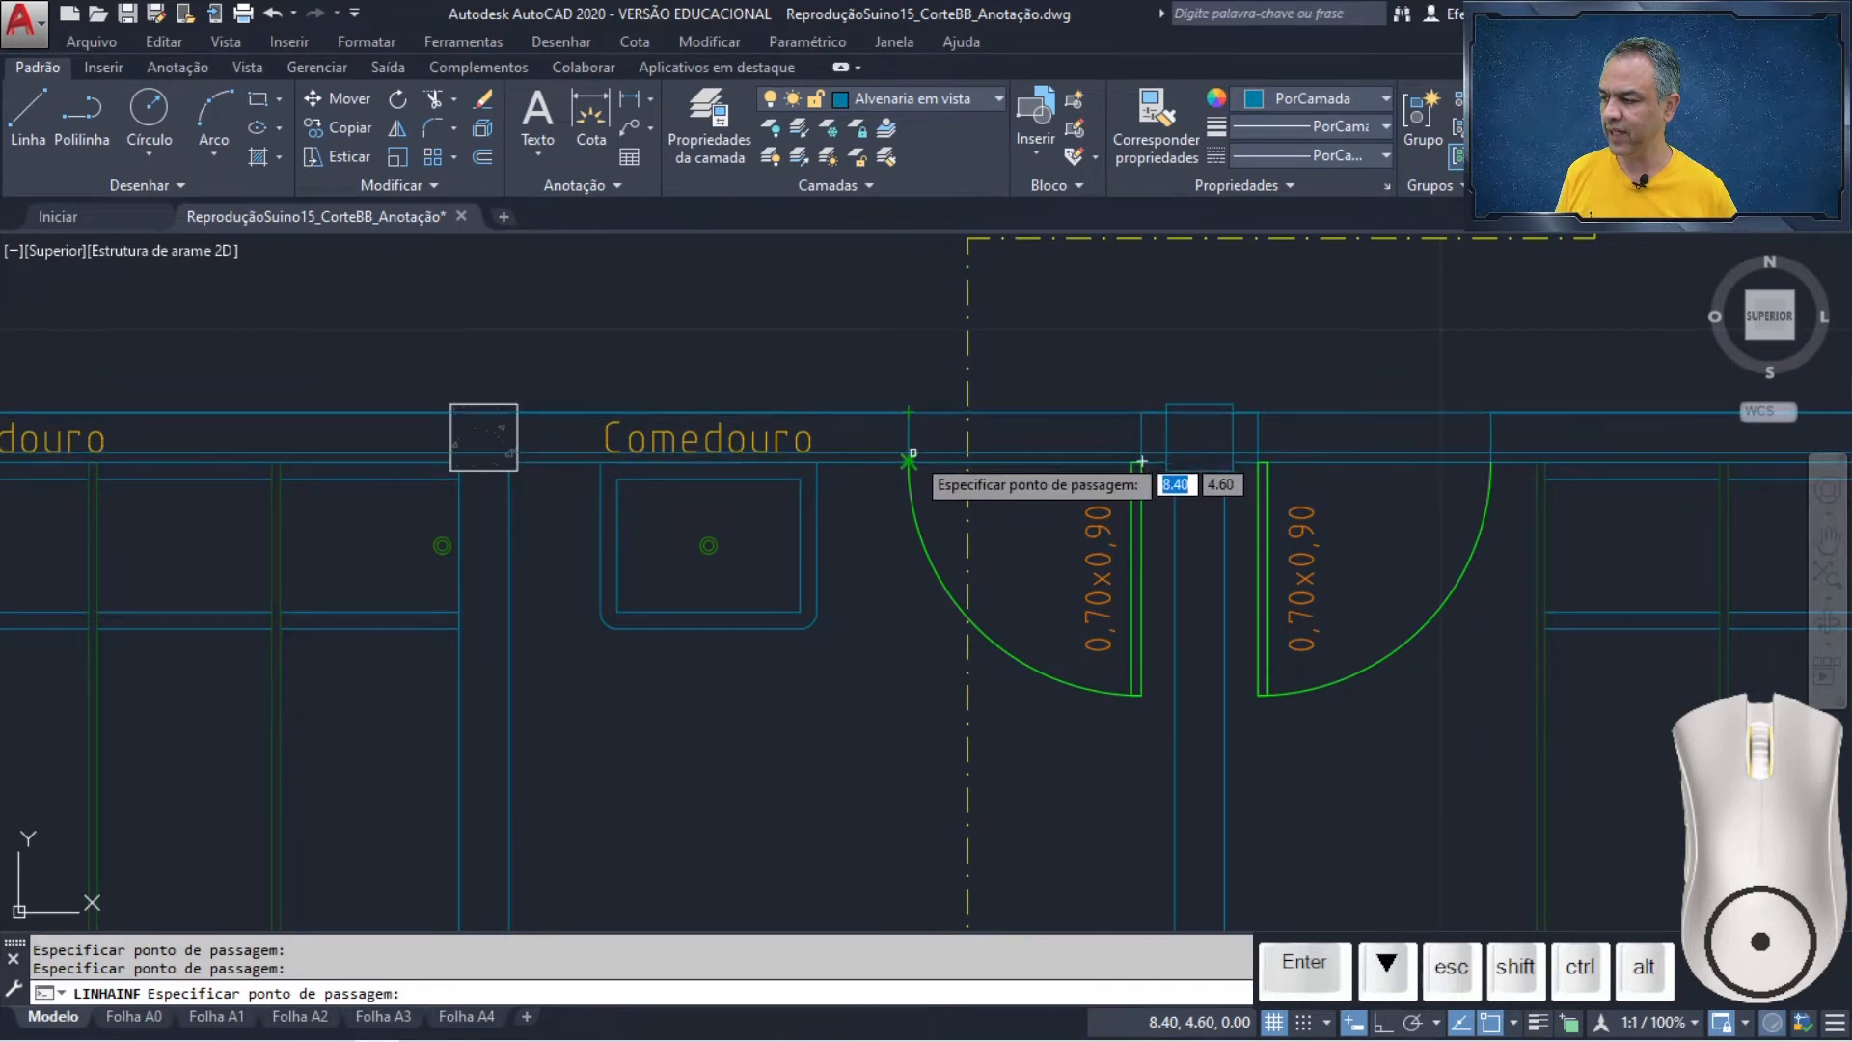
middle_click_drag(1142, 462, 928, 245)
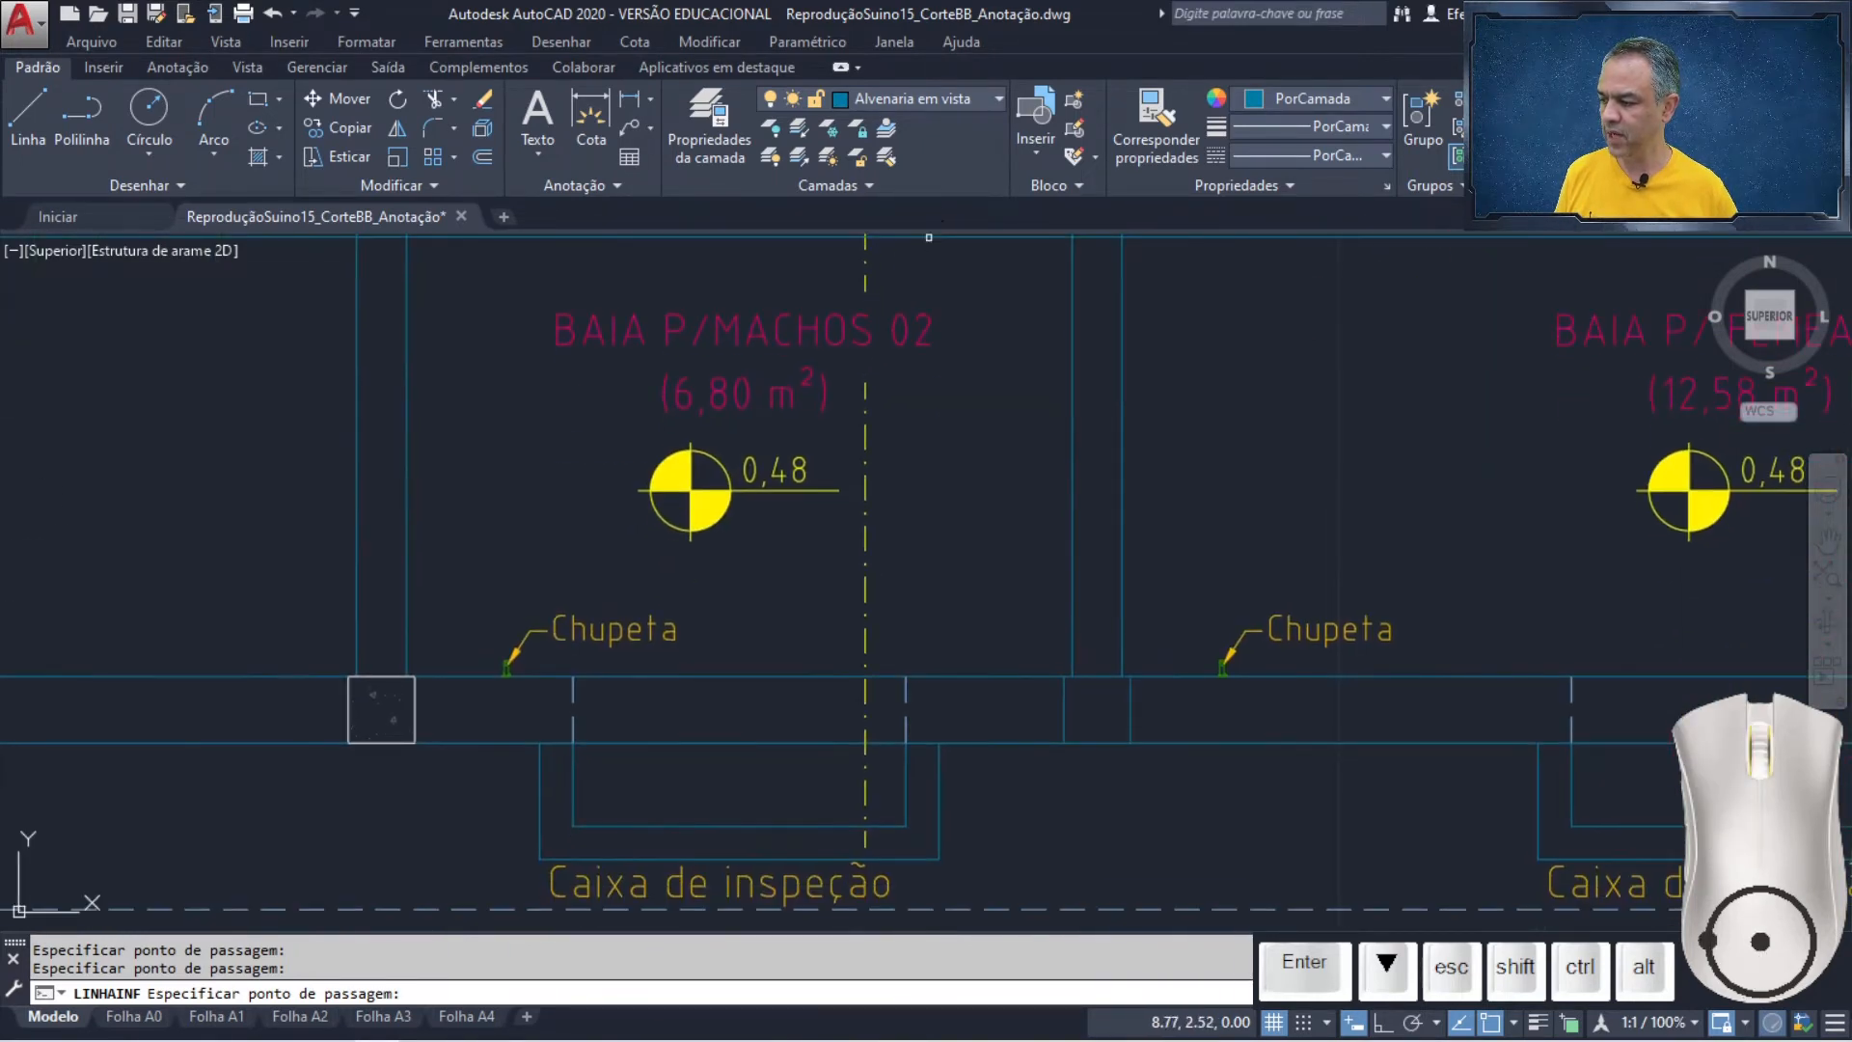
left_click(865, 674)
left_click(866, 742)
key("Return")
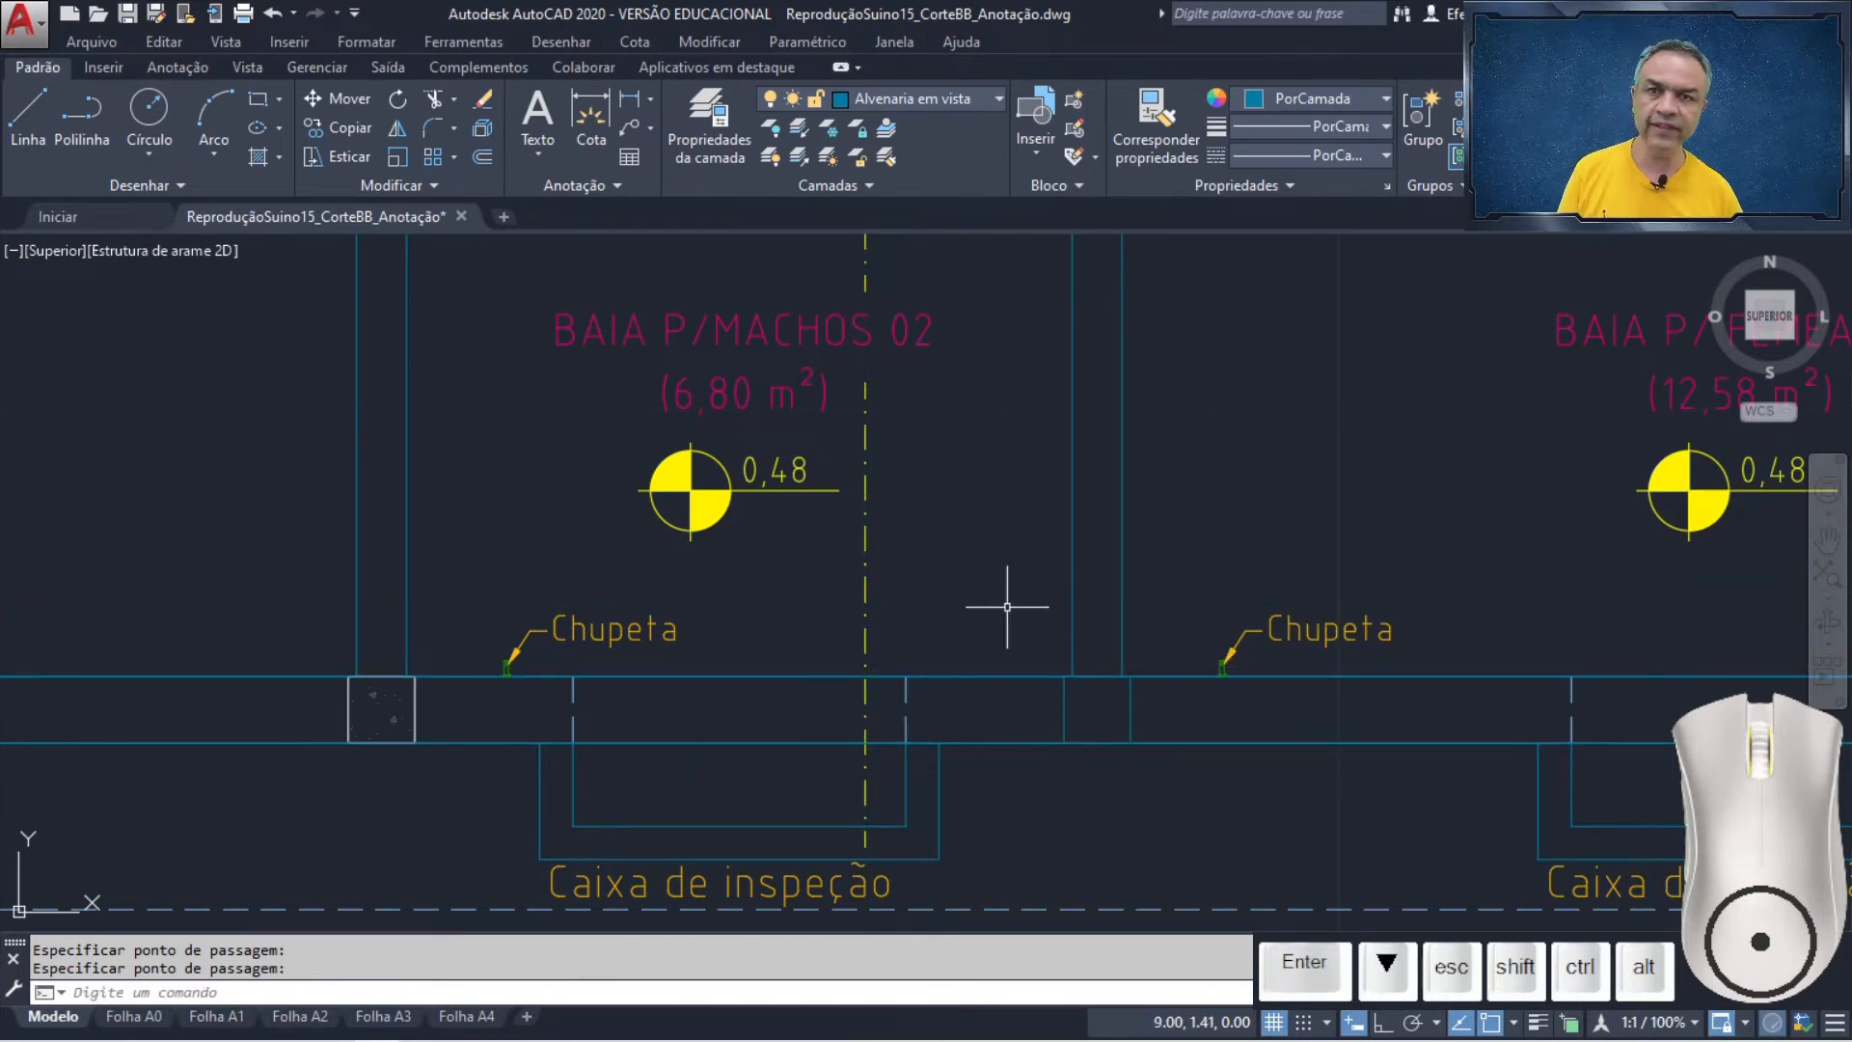
- Make Alvenaria em corte the current layer
scroll(972, 517, "down", 4)
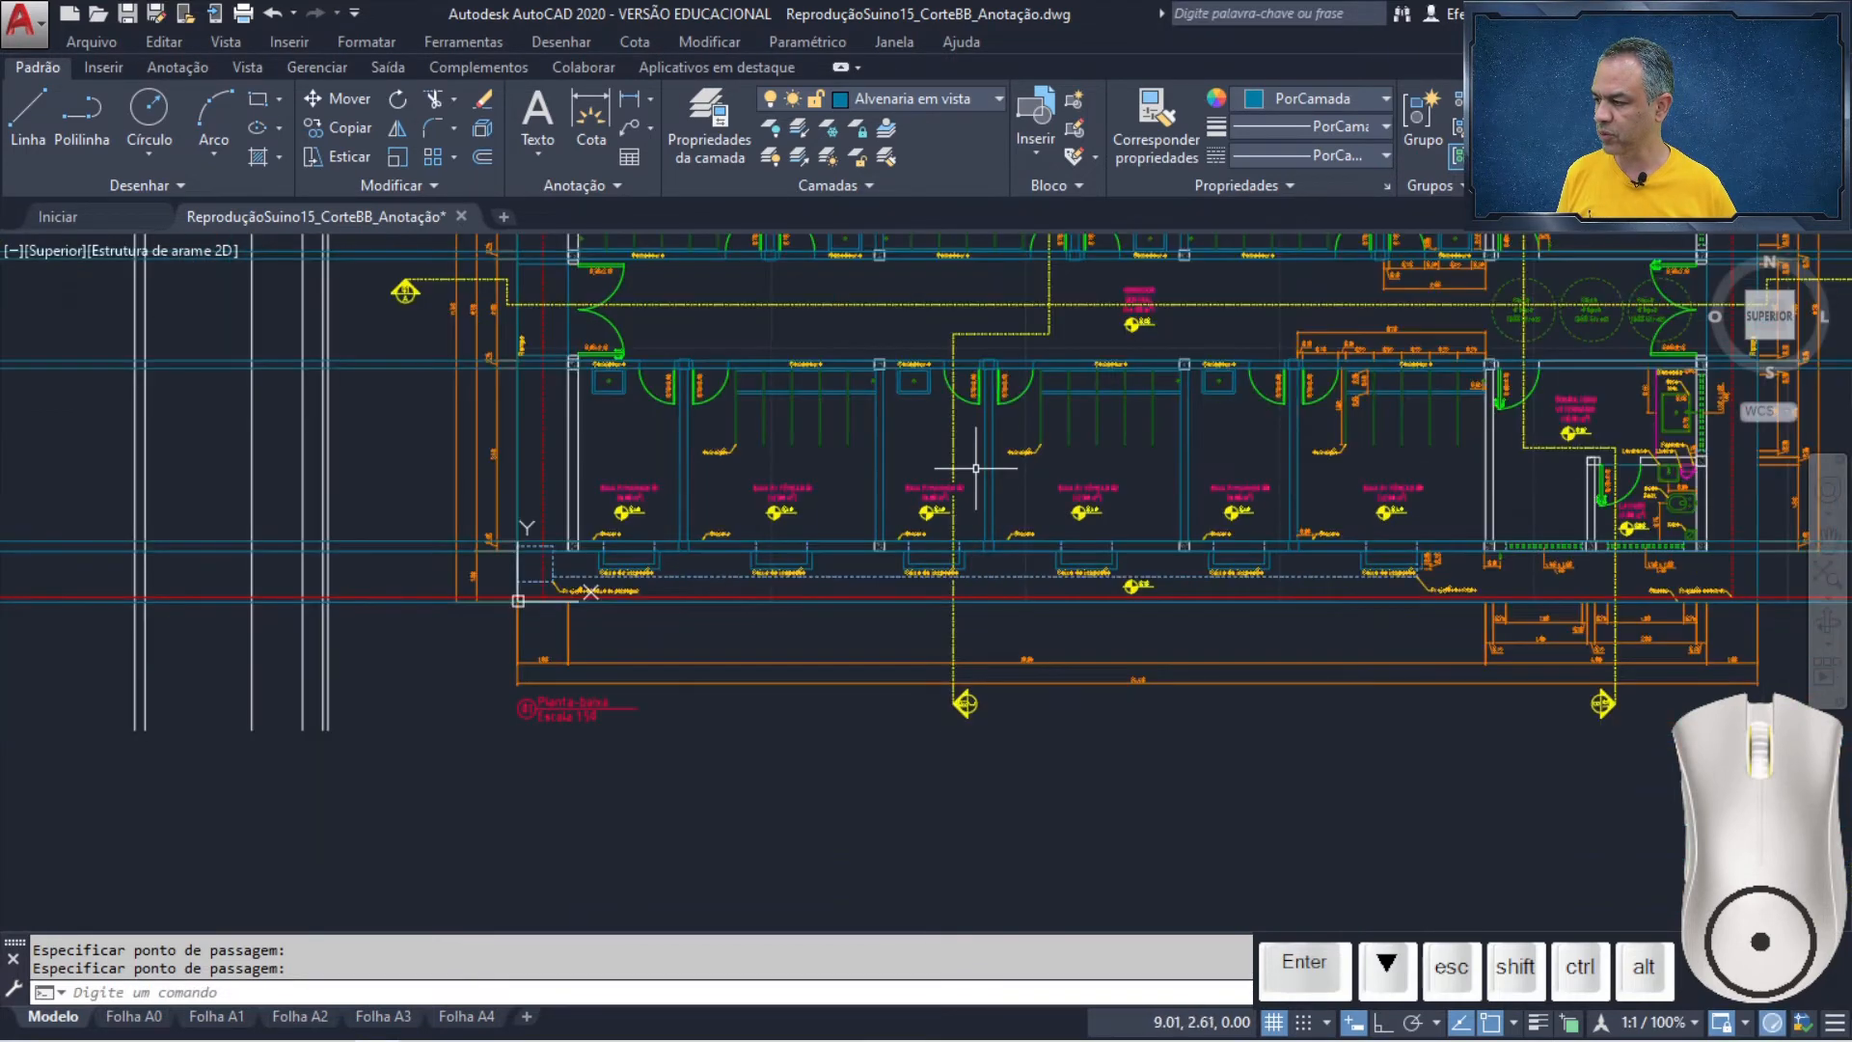
mouse_move(977, 469)
middle_mouse_down()
mouse_move(789, 539)
mouse_move(532, 719)
middle_mouse_up()
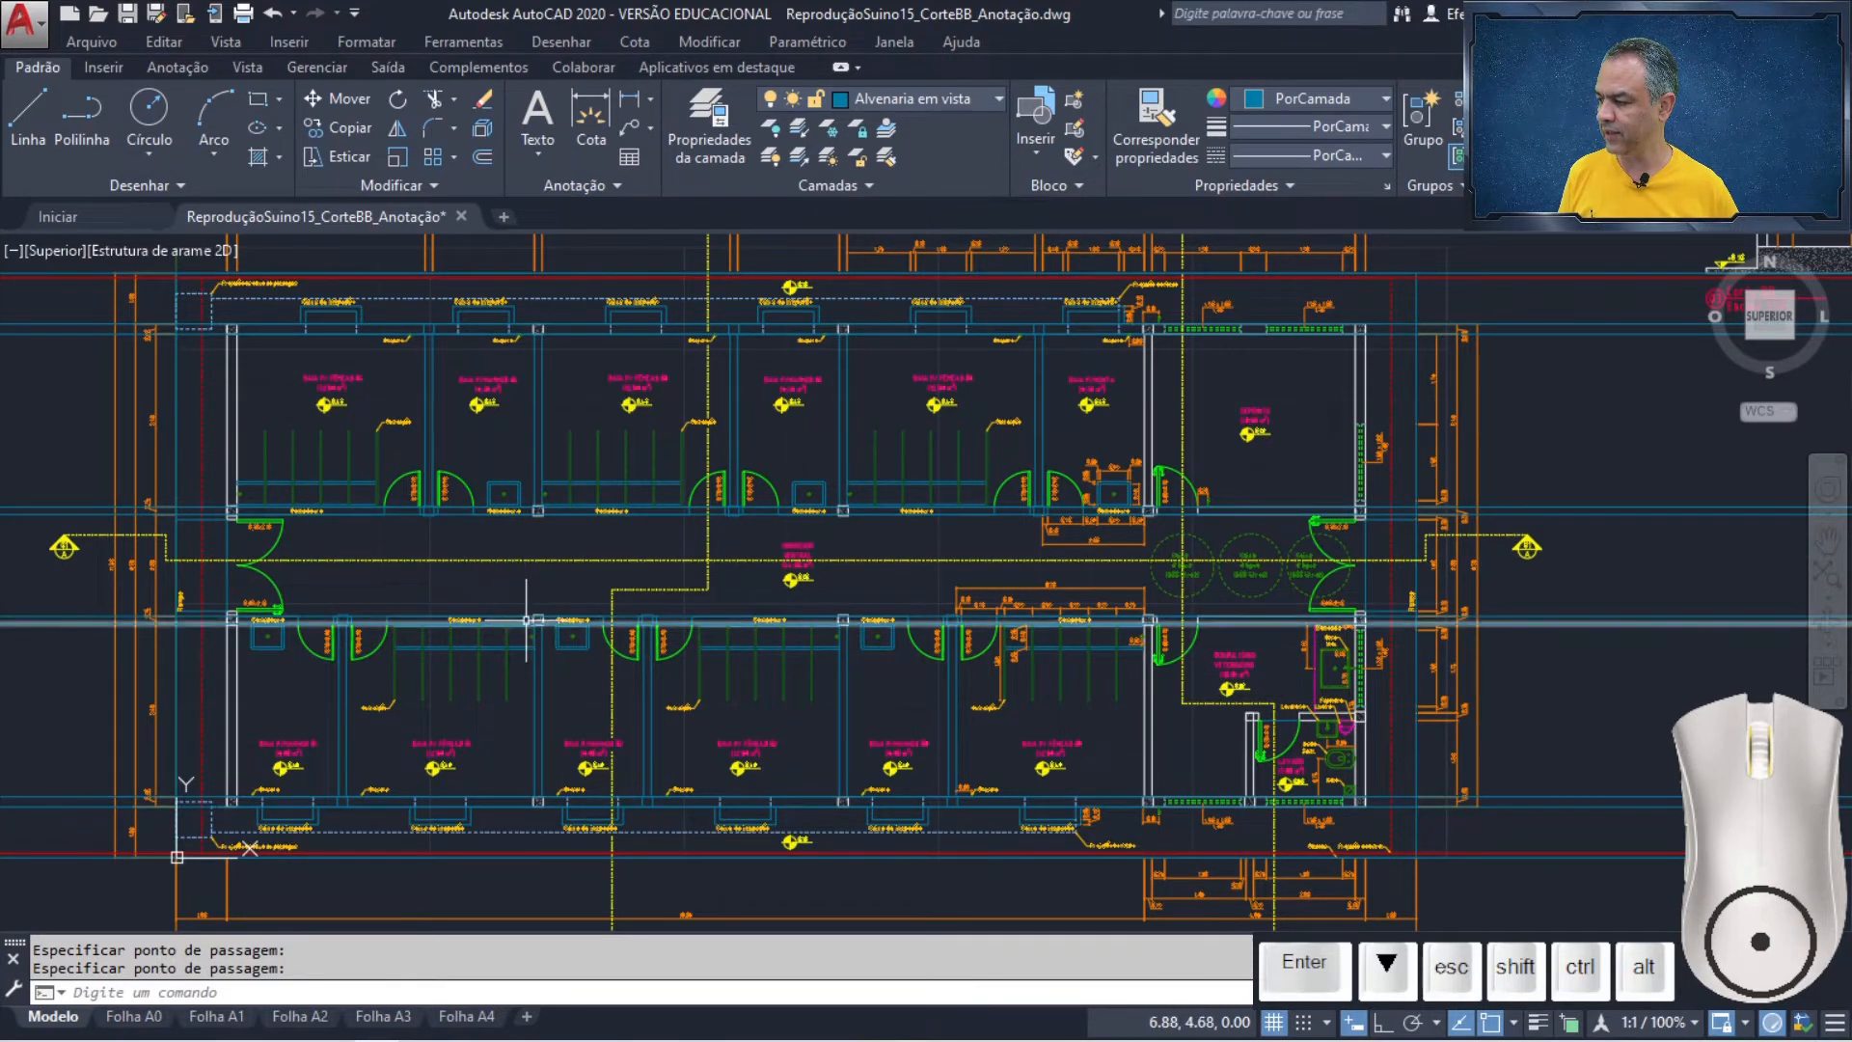
scroll(555, 617, "up", 3)
scroll(579, 501, "up", 3)
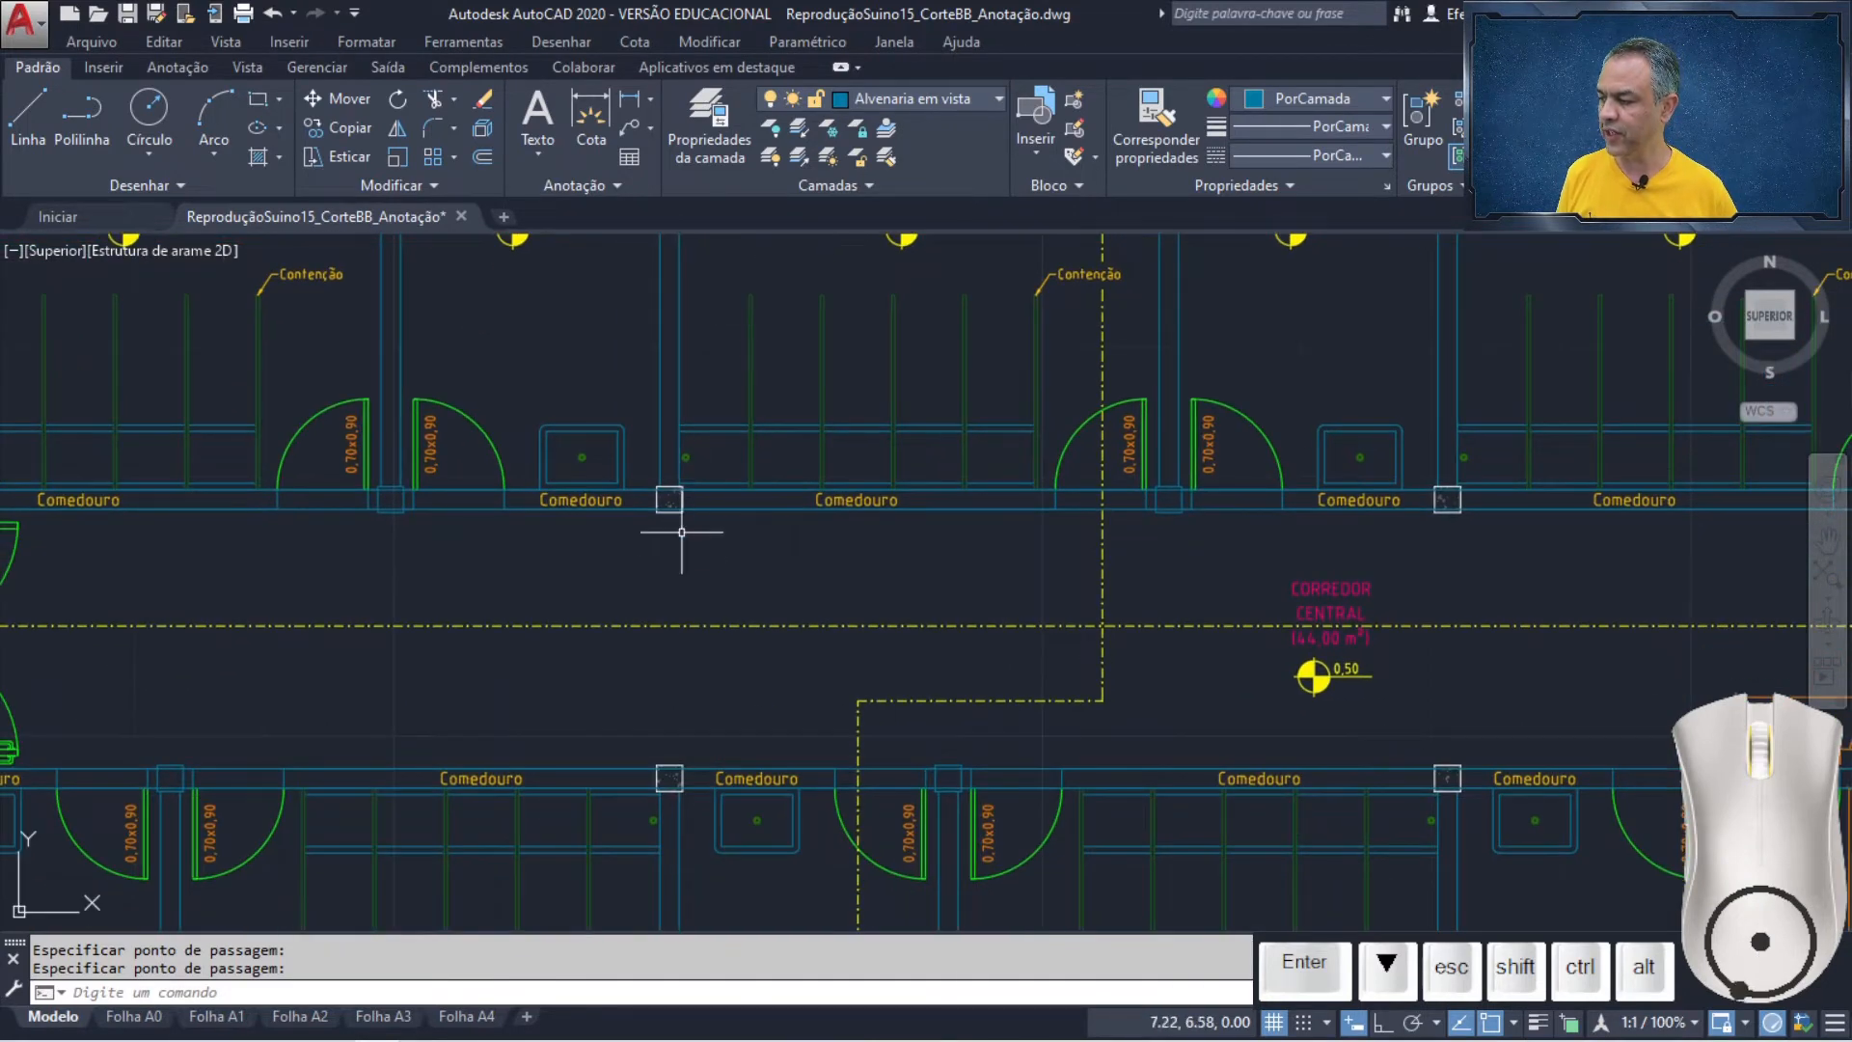
scroll(711, 483, "up", 5)
middle_click_drag(718, 475, 727, 507)
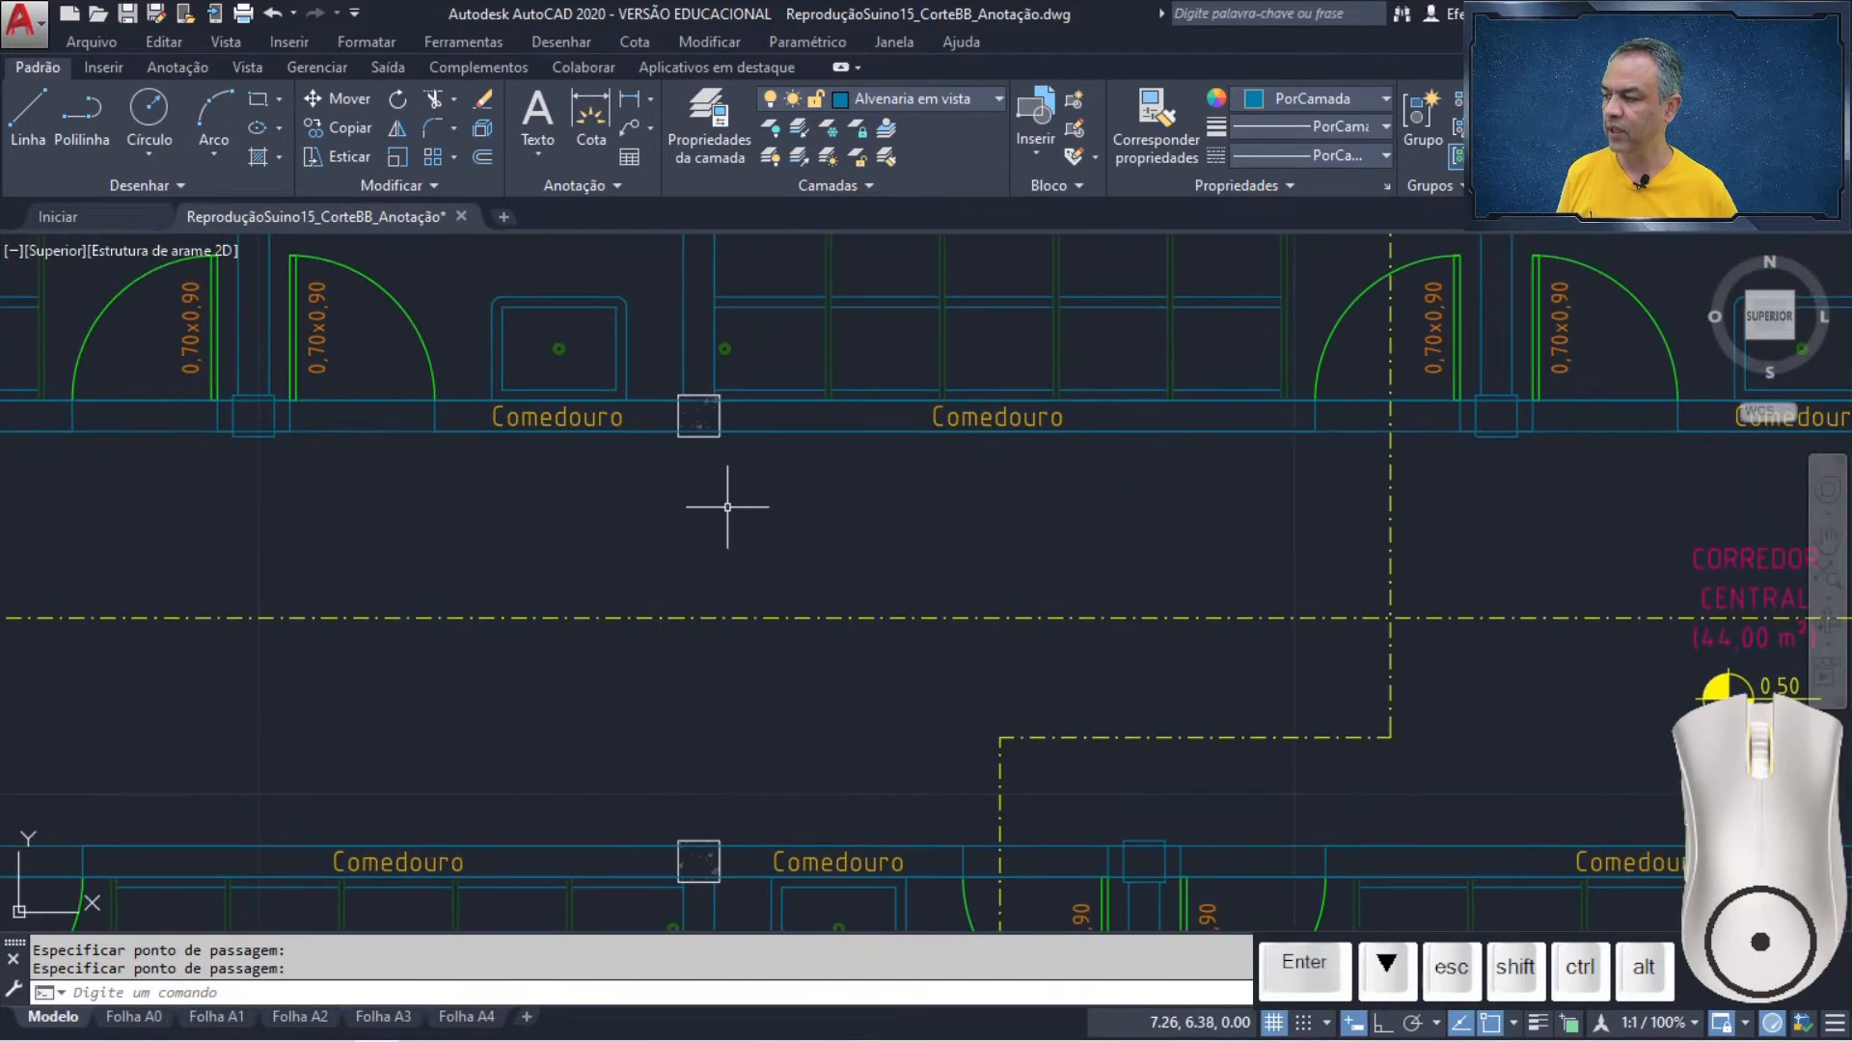
left_click(976, 102)
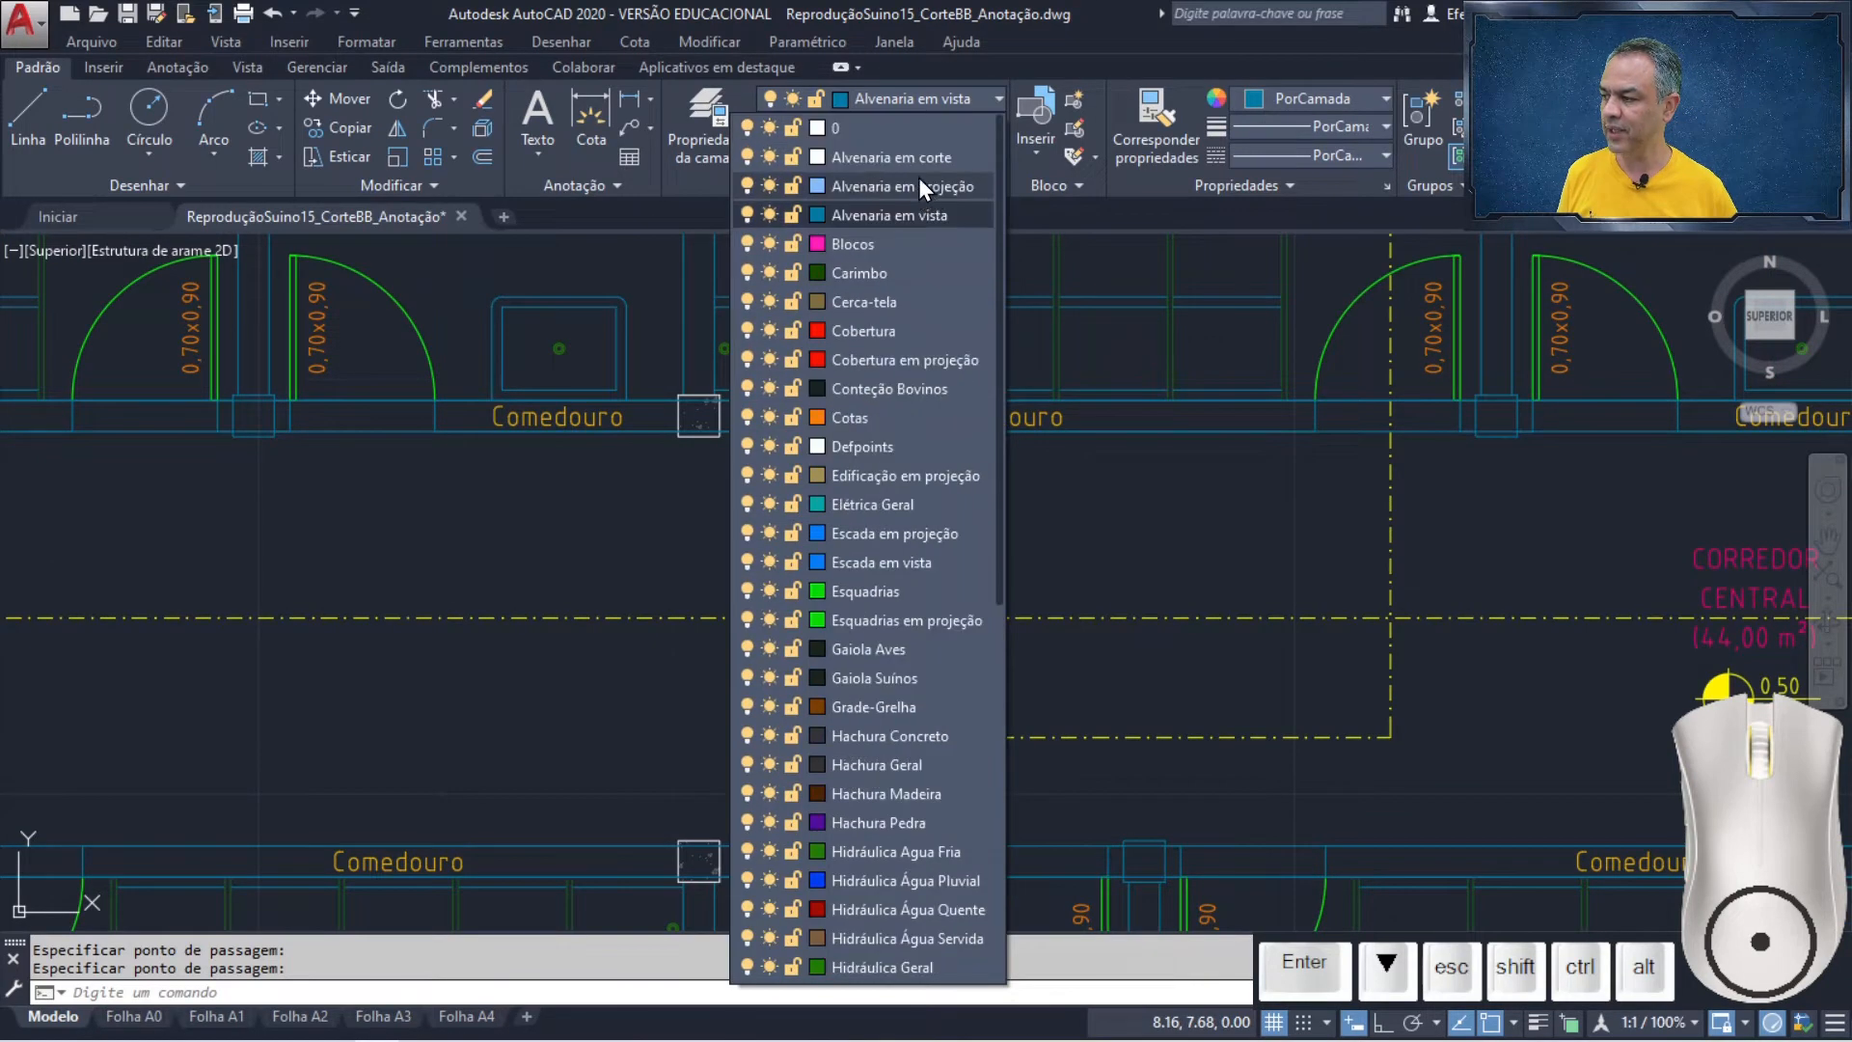
left_click(926, 160)
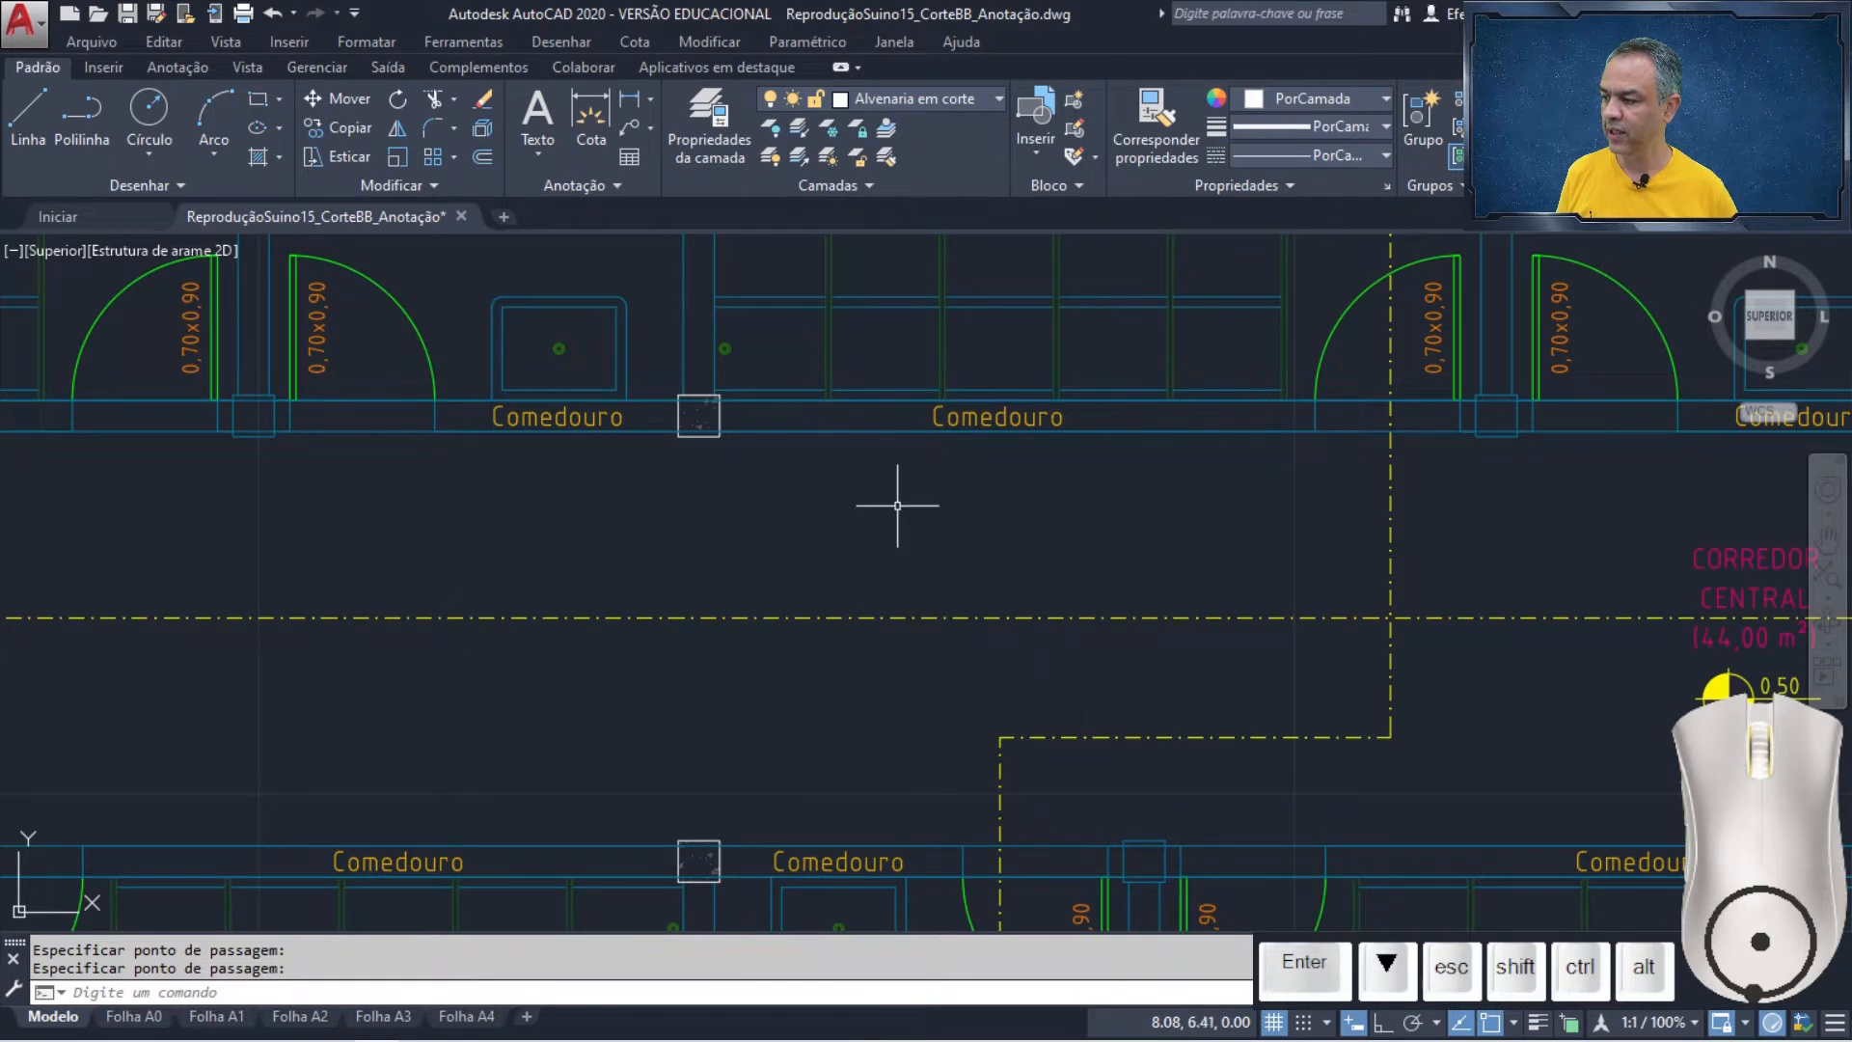
- Draw horizontal construction lines through the upper and lower faces of the concrete pillars on both corridor walls
key("Return")
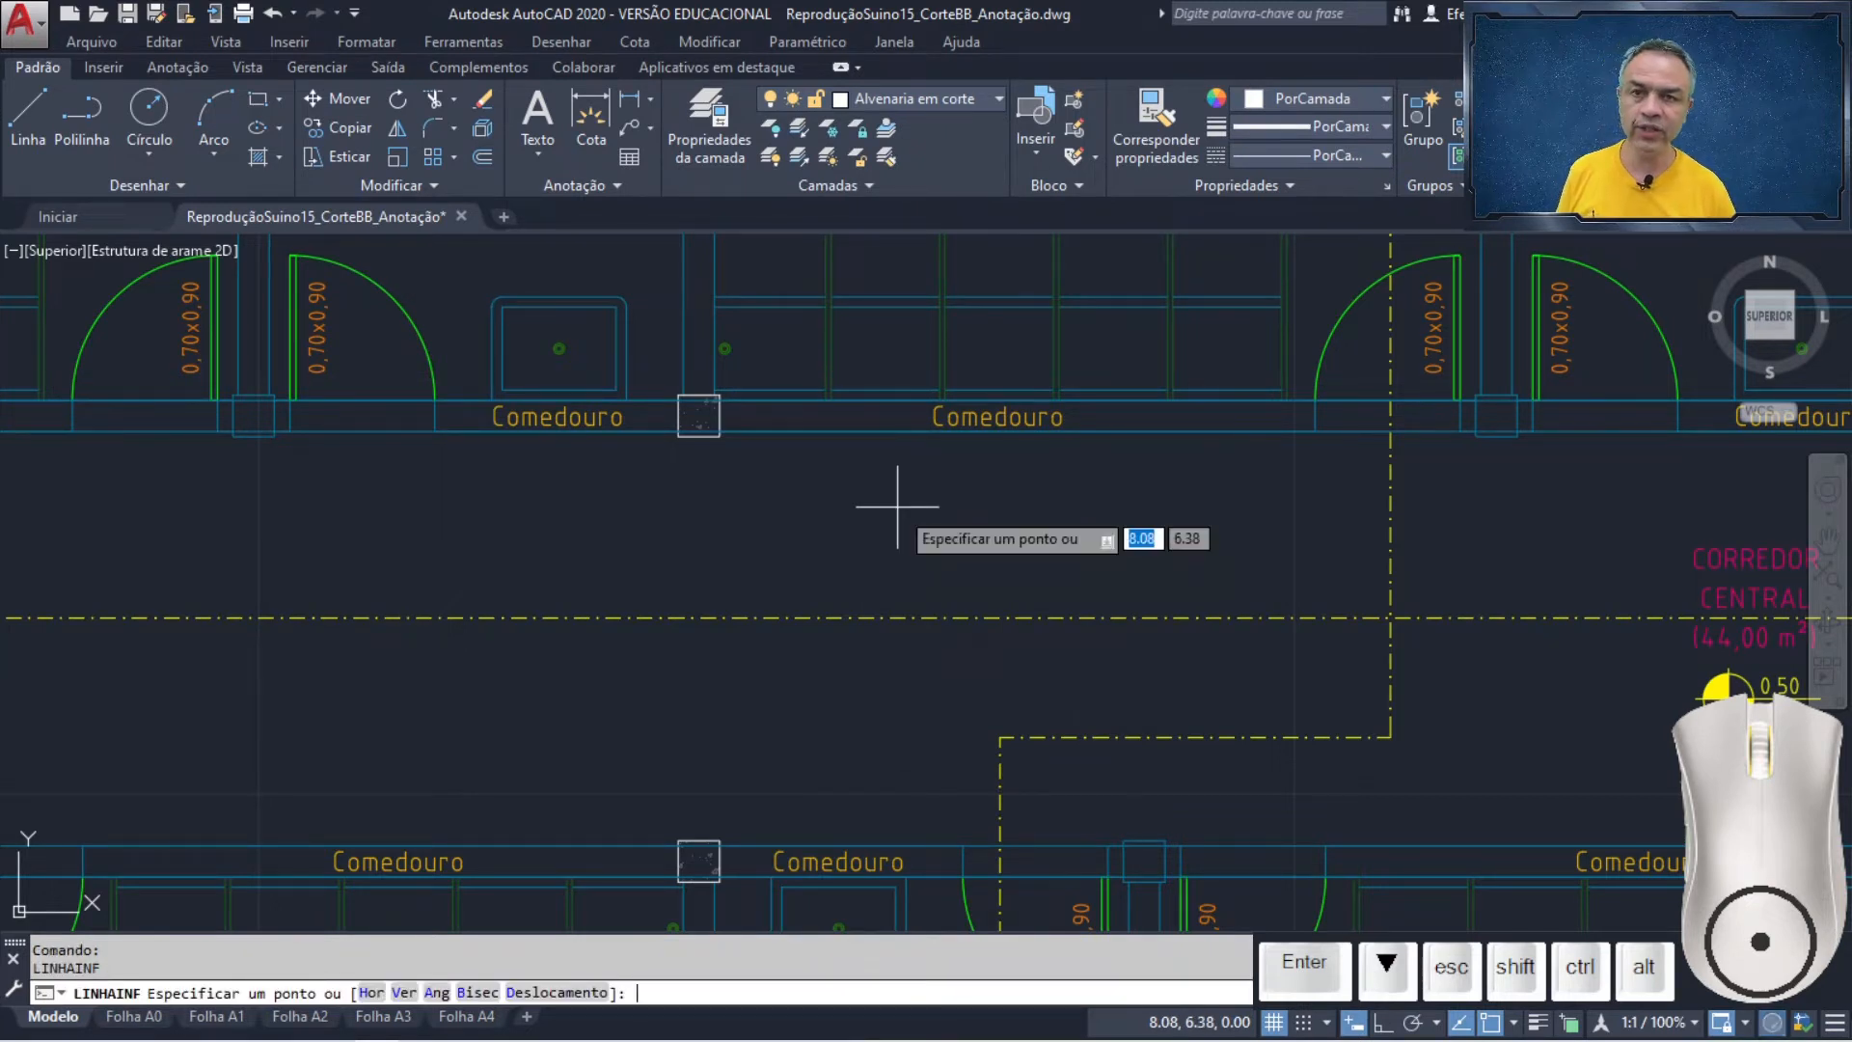
key("Down")
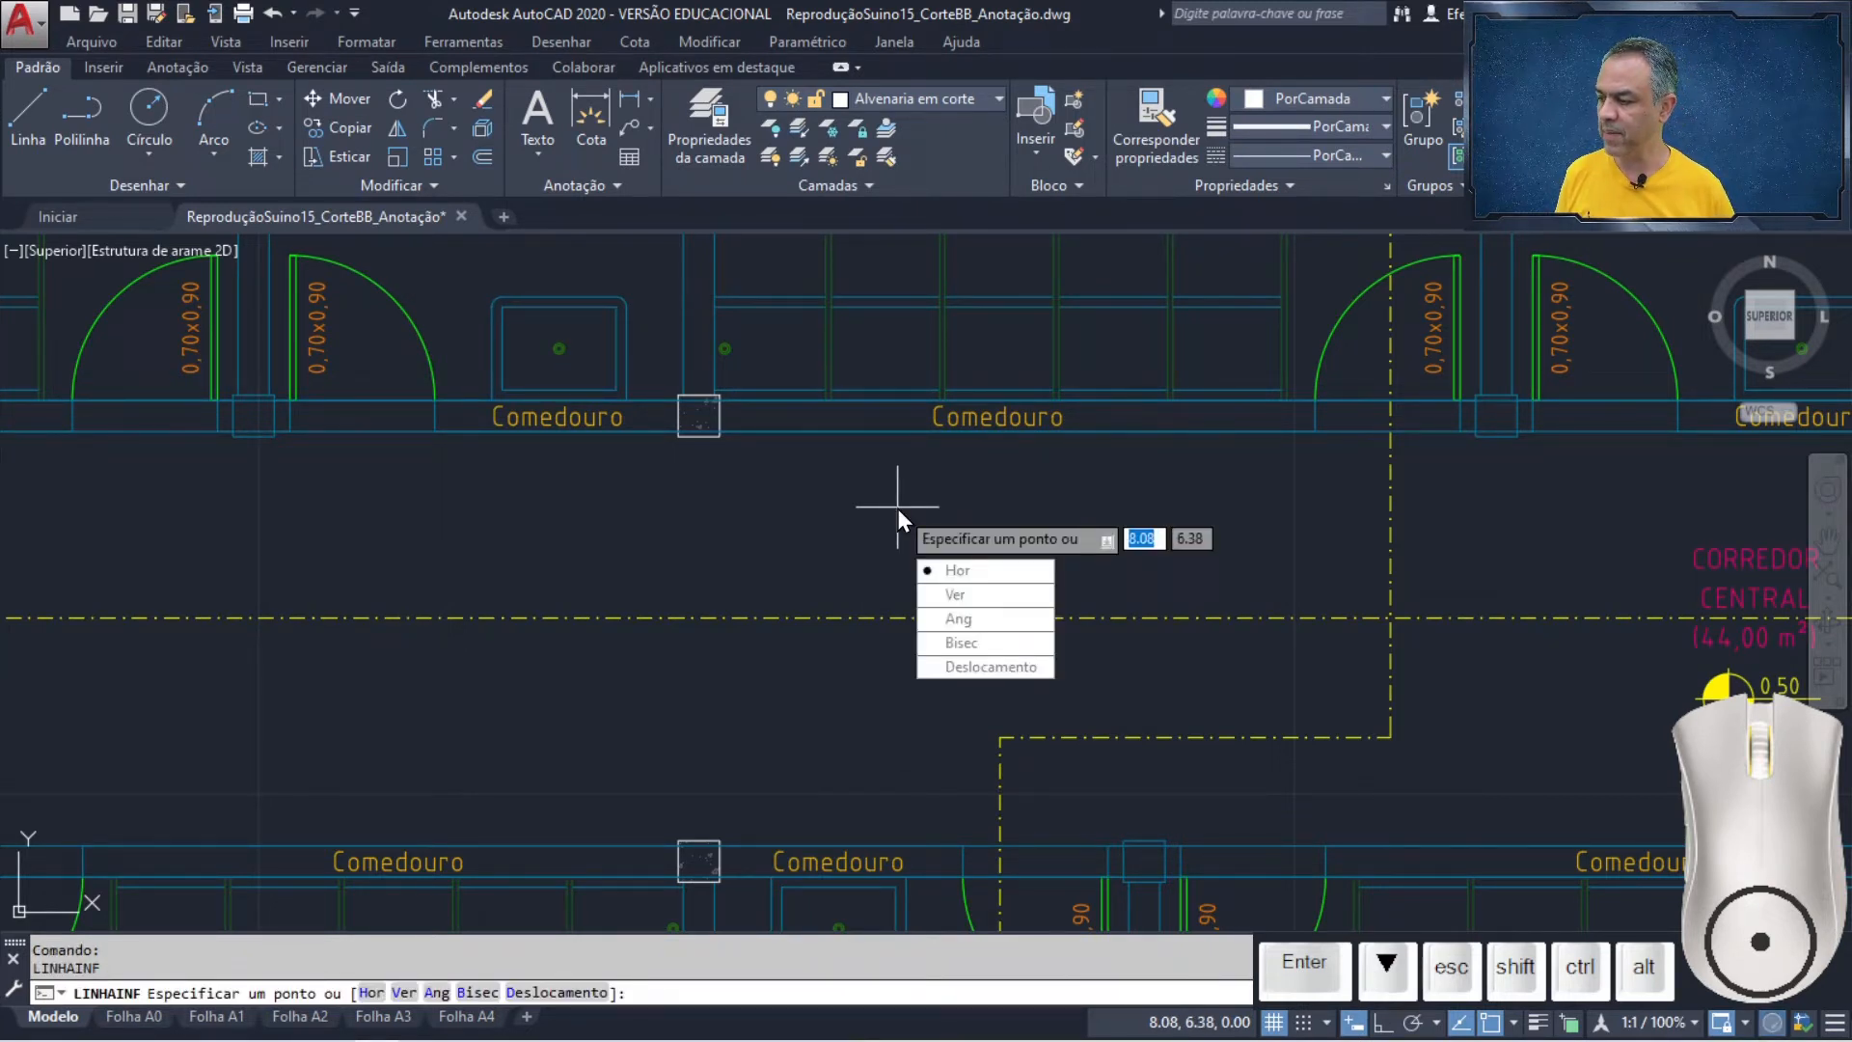
key("Return")
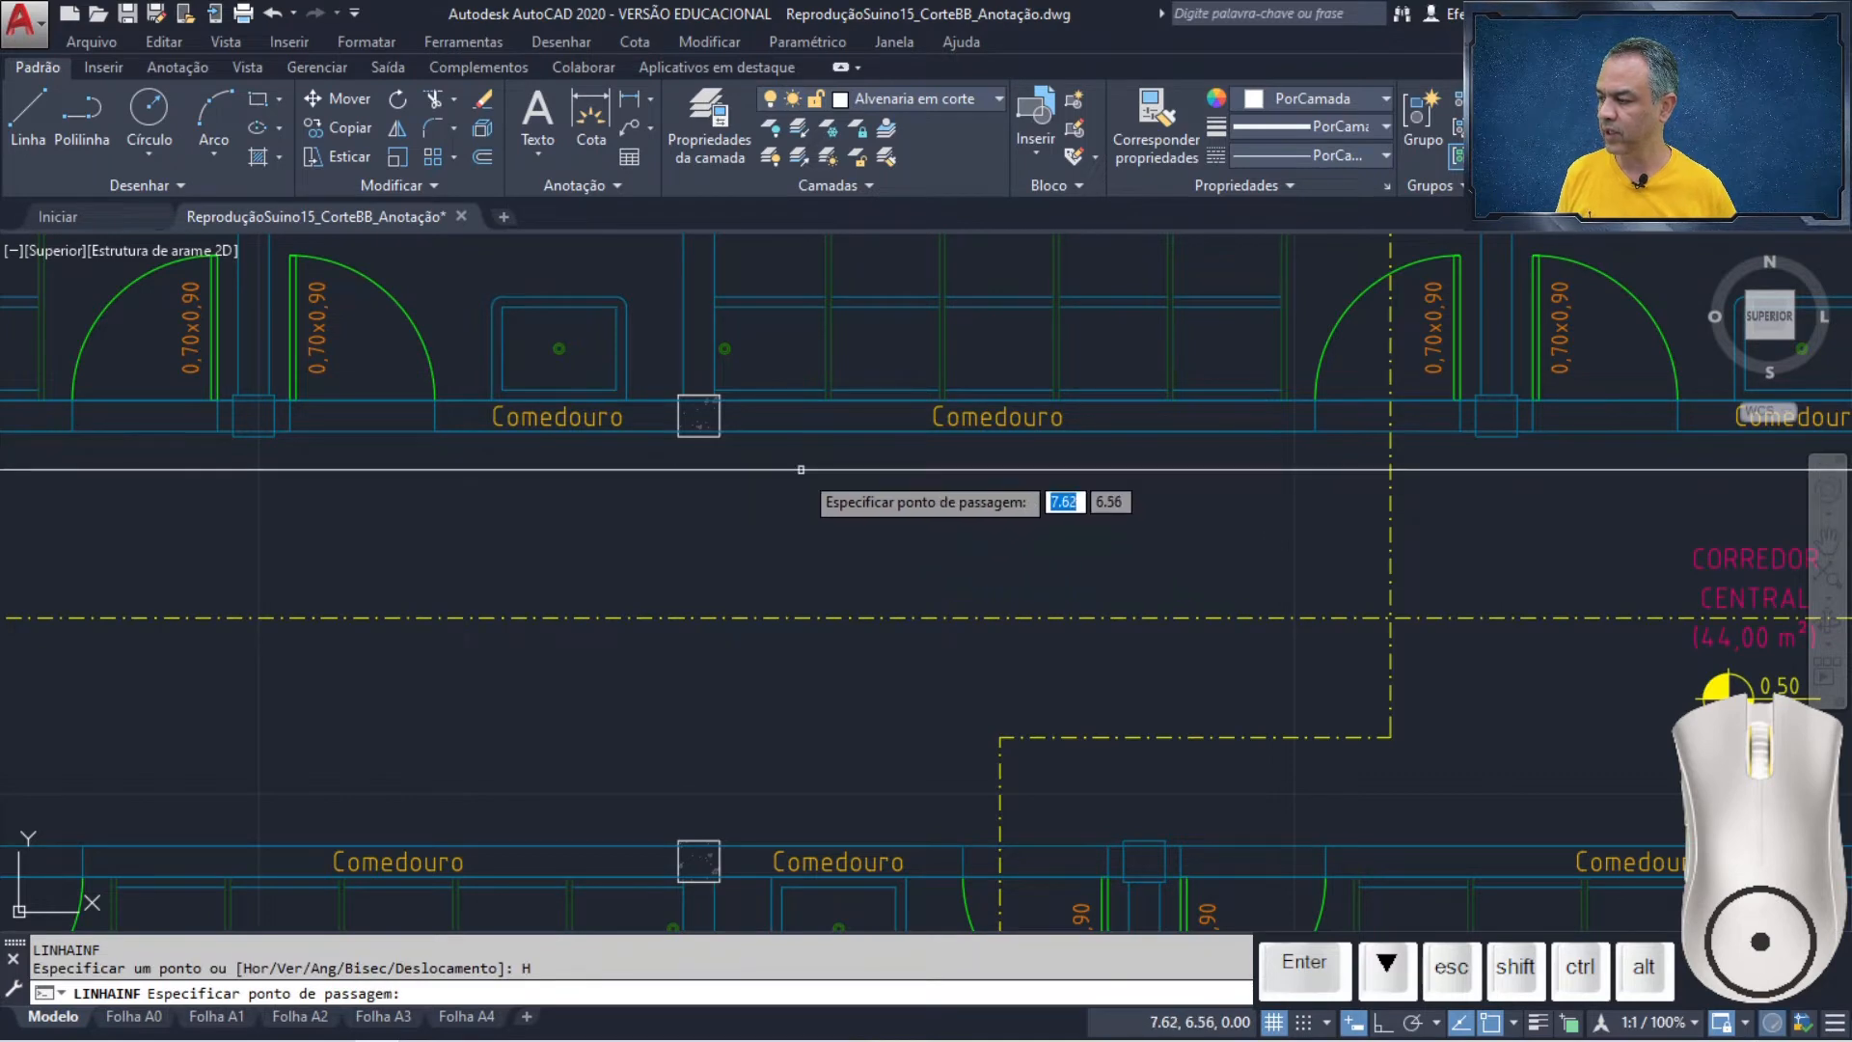
scroll(819, 558, "up", 2)
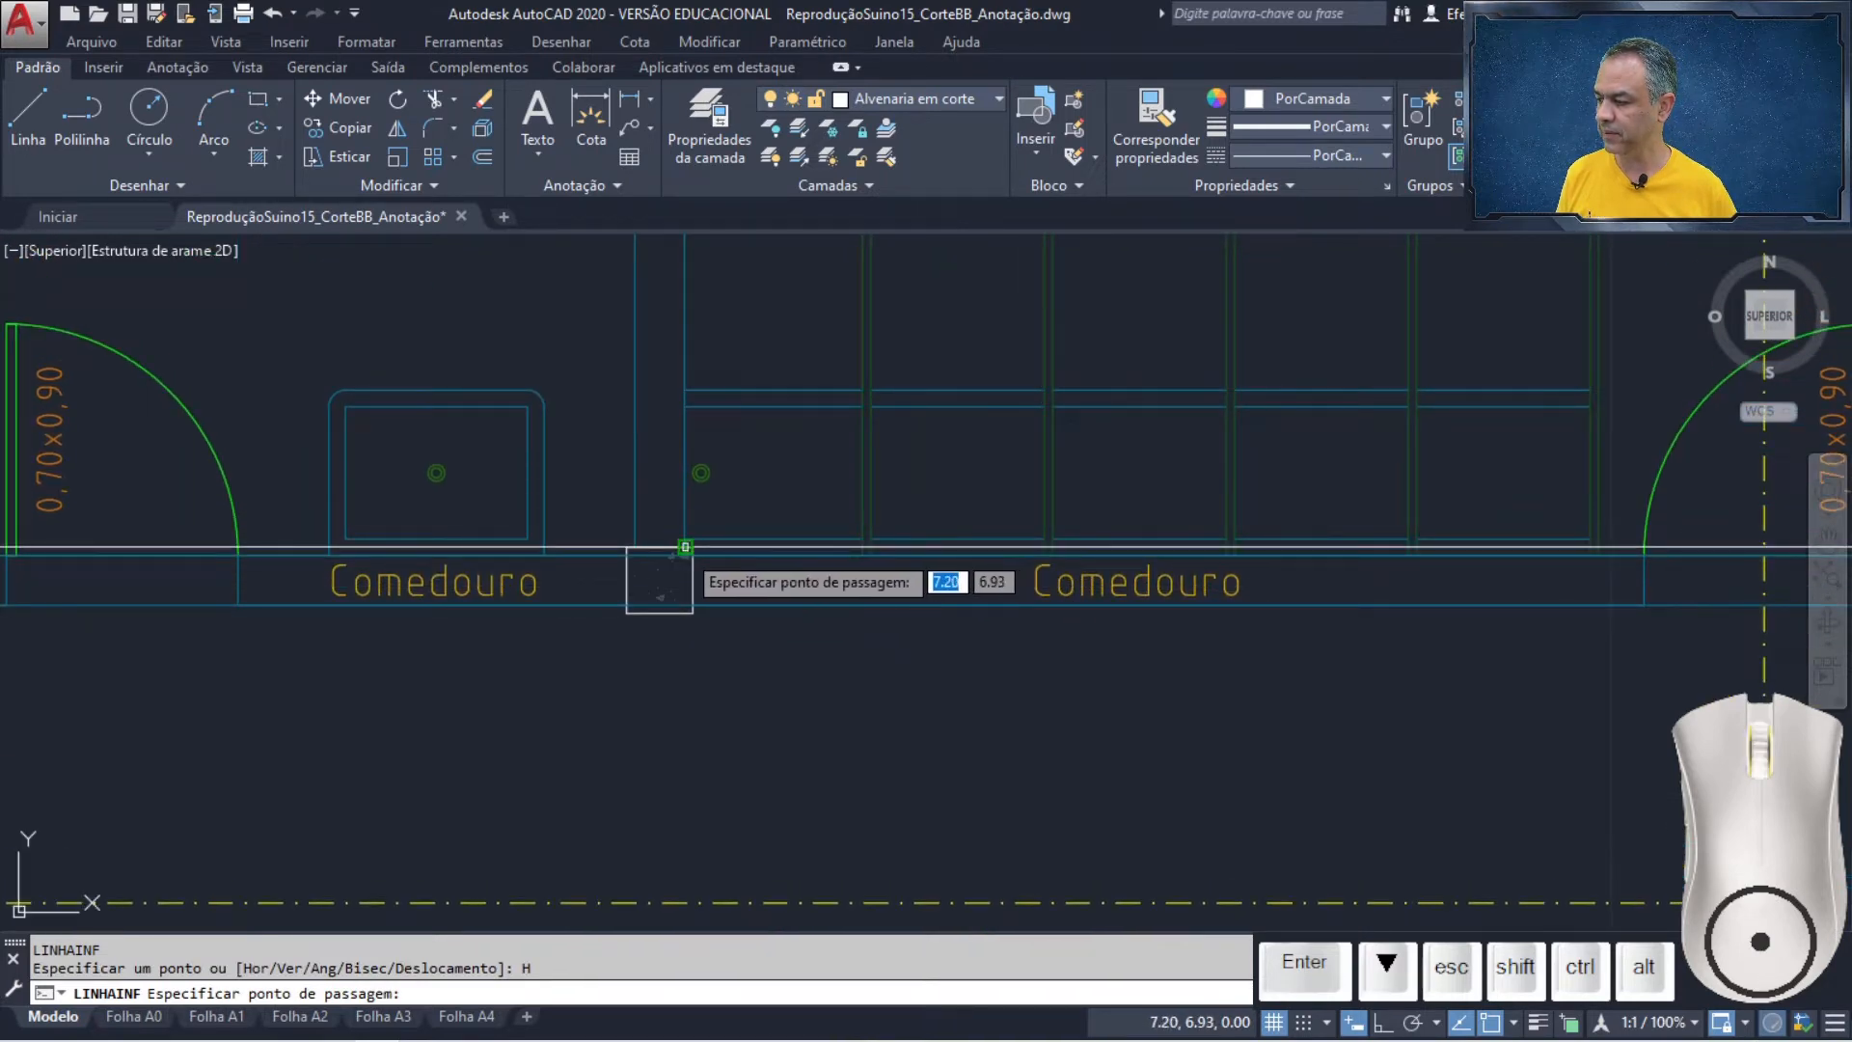
left_click(687, 546)
left_click(692, 613)
middle_click_drag(769, 749, 823, 125)
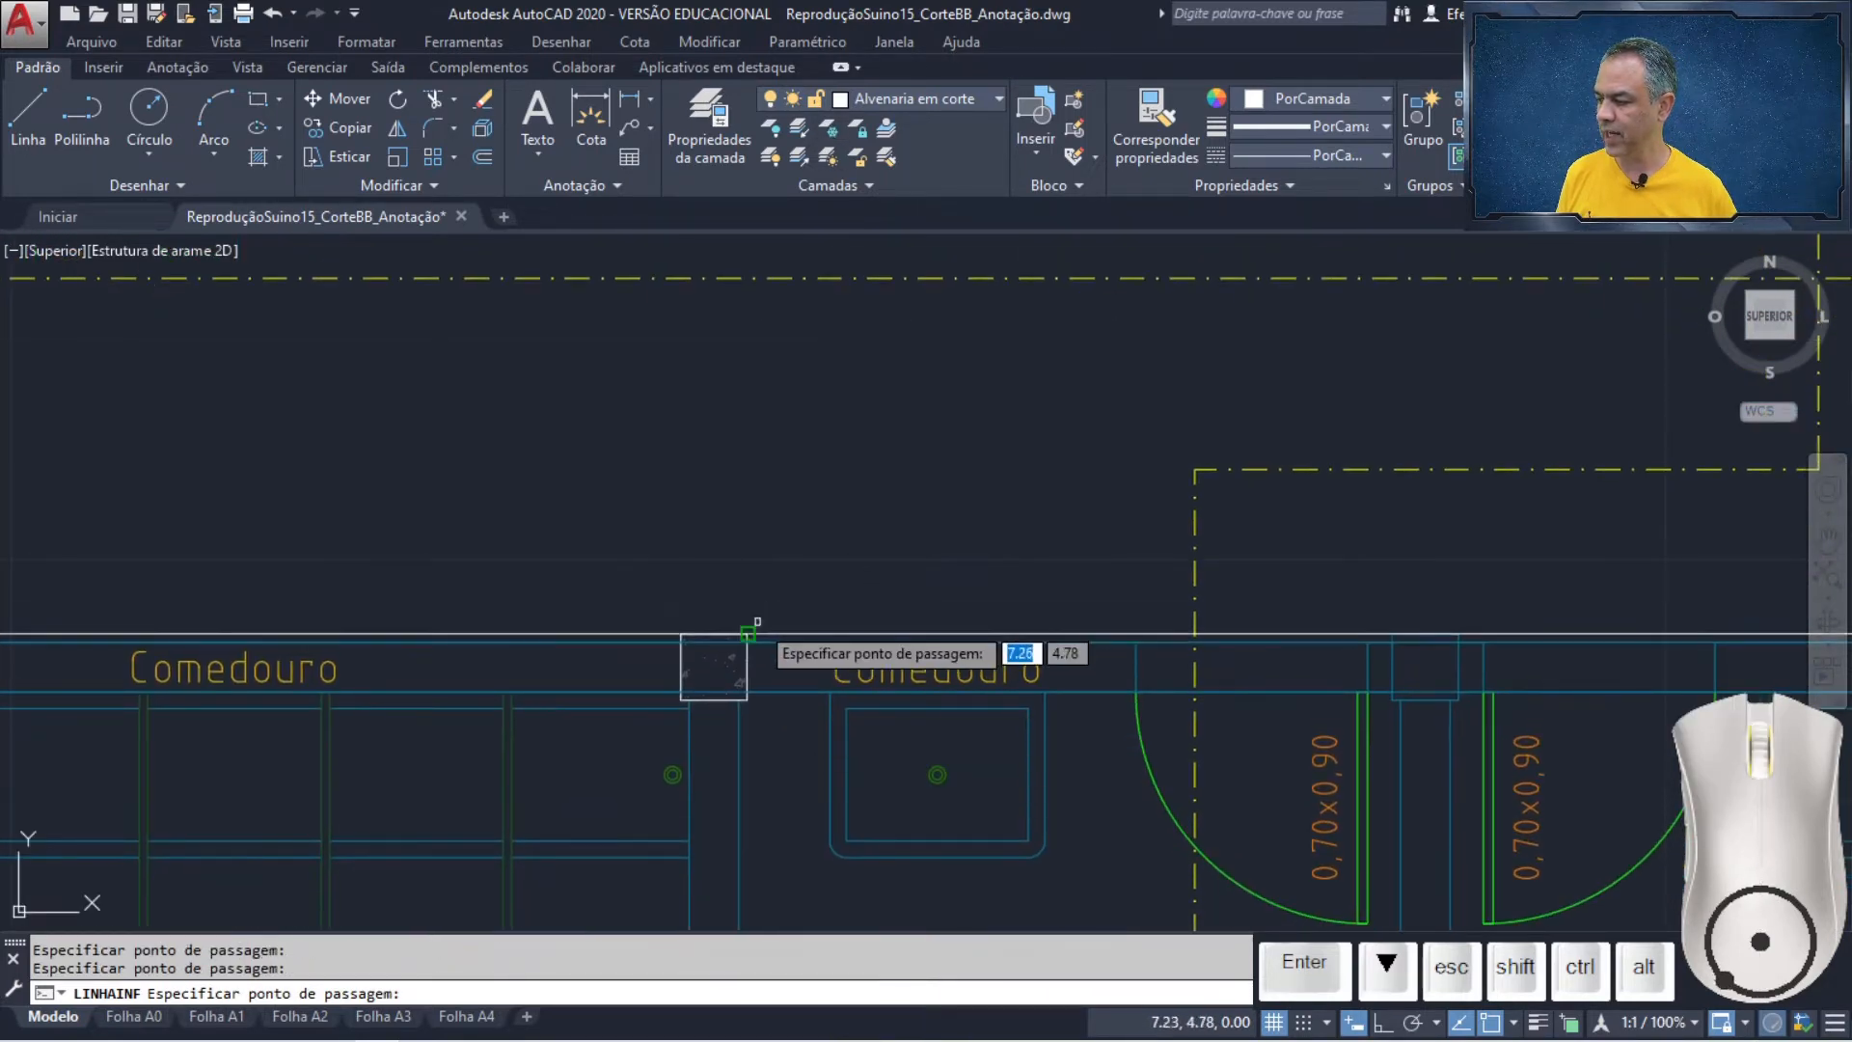
left_click(746, 634)
left_click(747, 700)
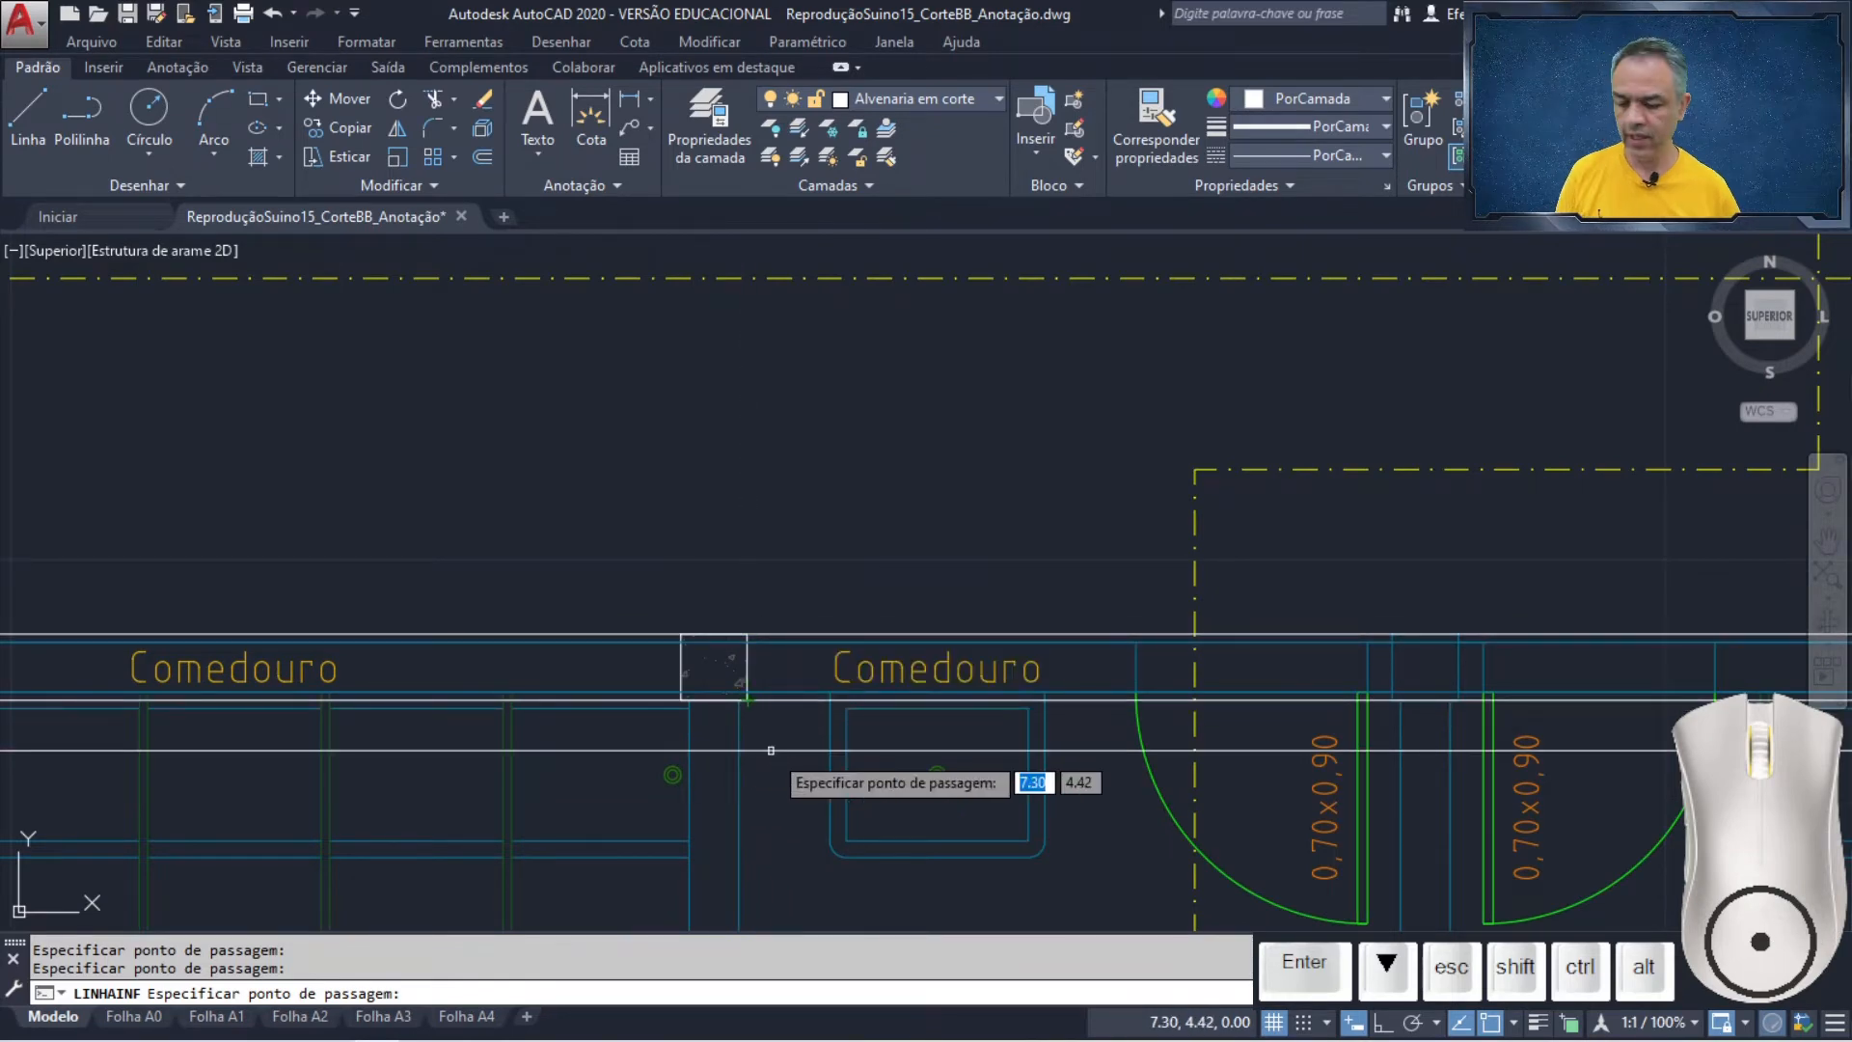
key("Escape")
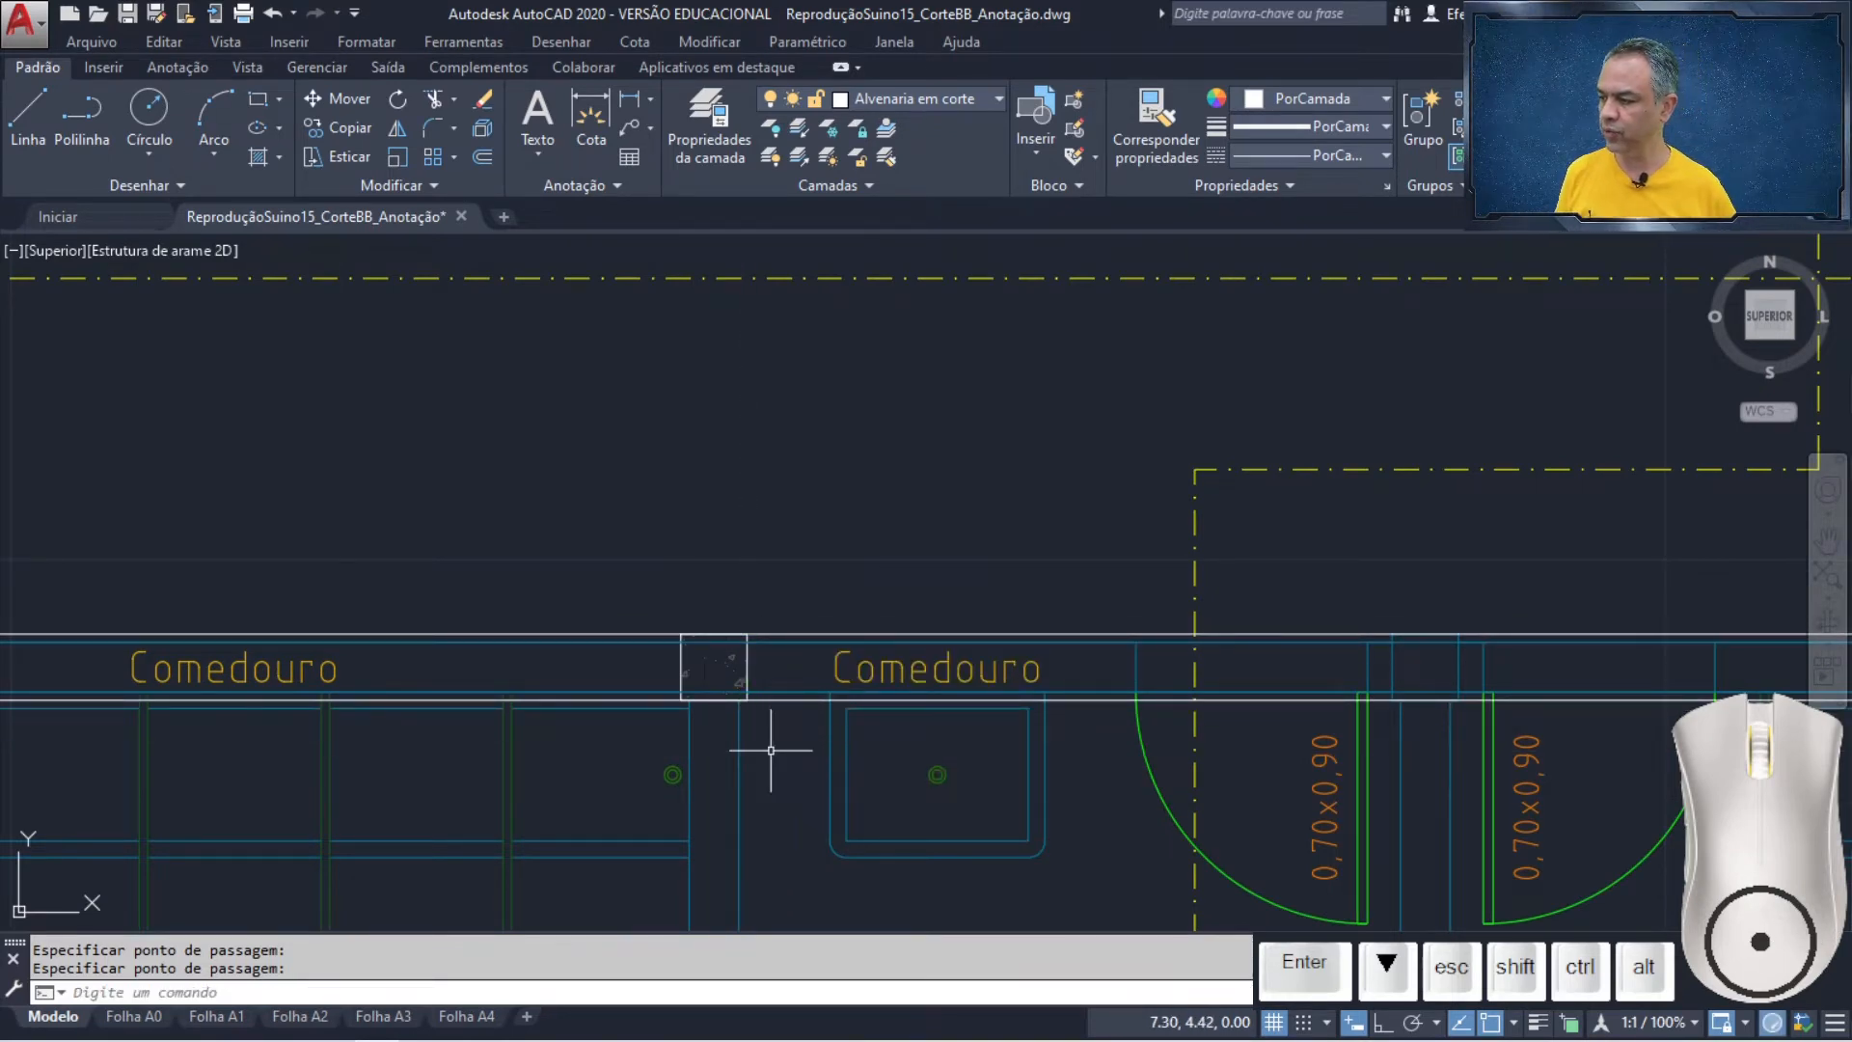
- On the Alvenaria em projeção layer, draw horizontal construction lines through the upper dashed projection line and the upper inspection box's outer edge
scroll(770, 750, "down", 6)
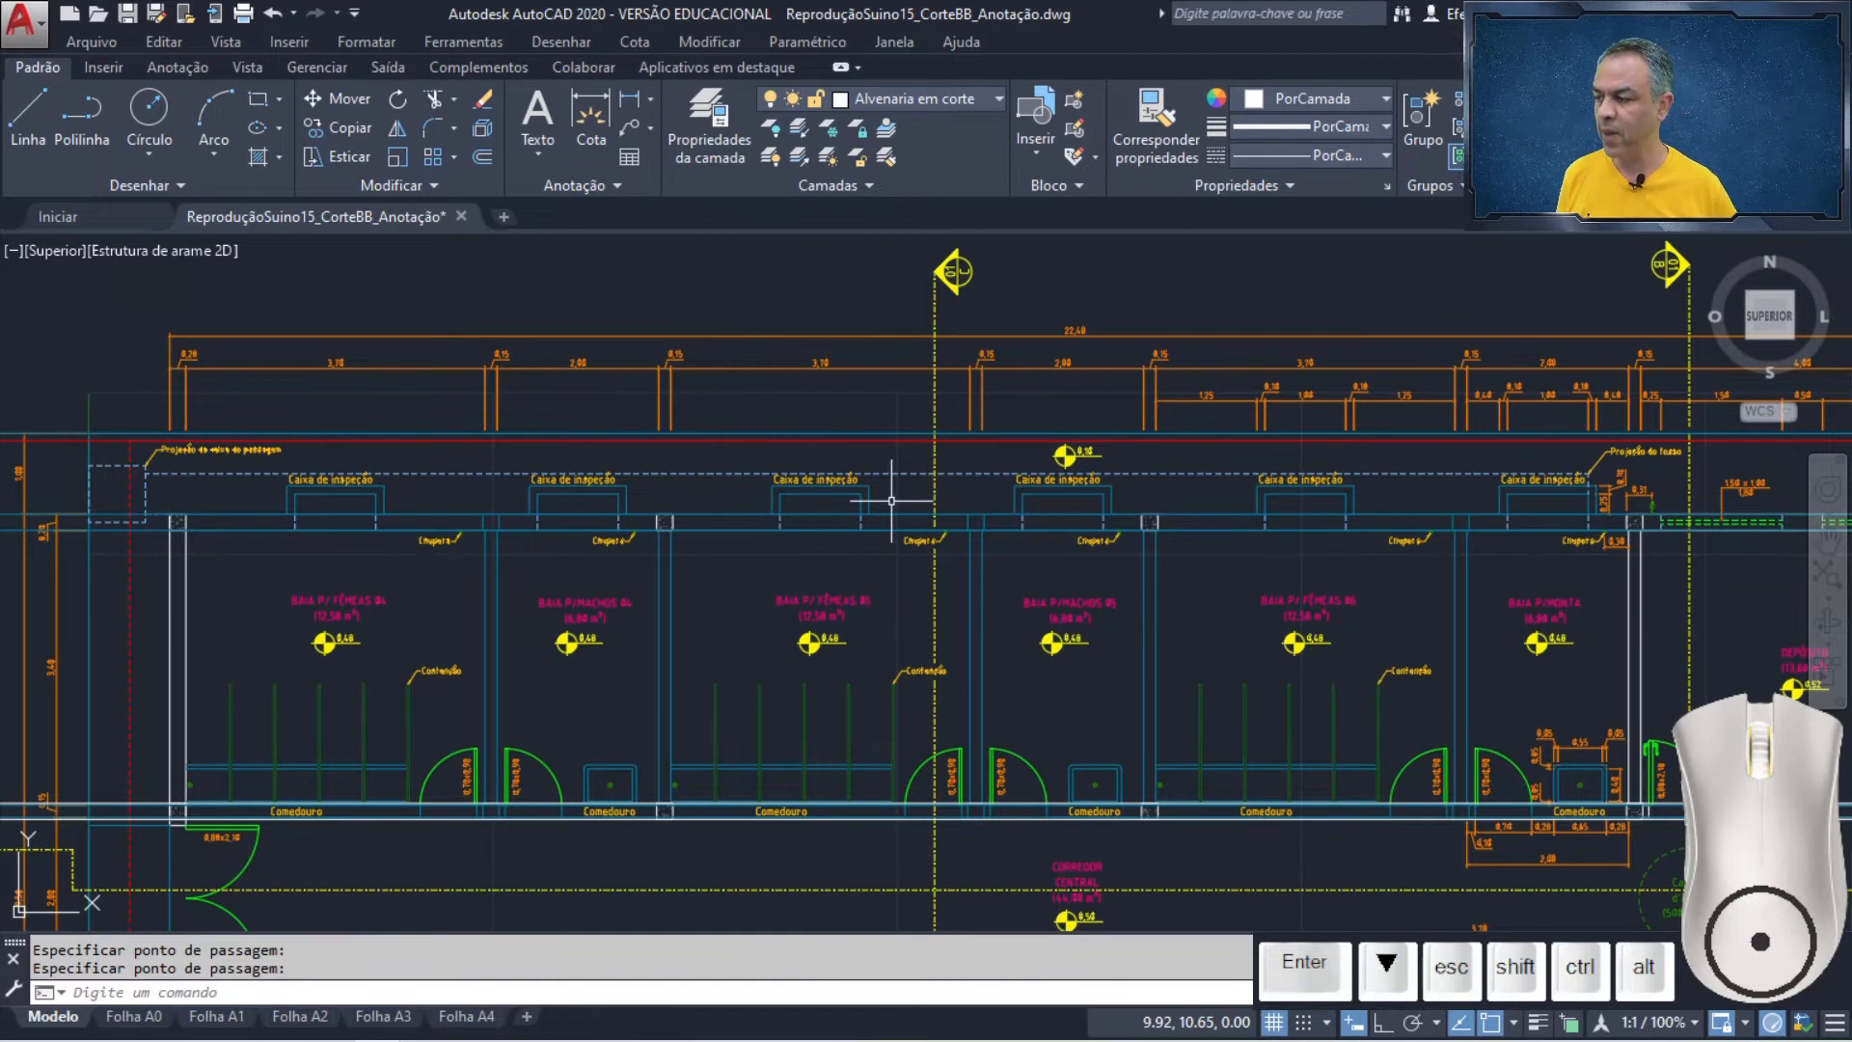
left_click(980, 108)
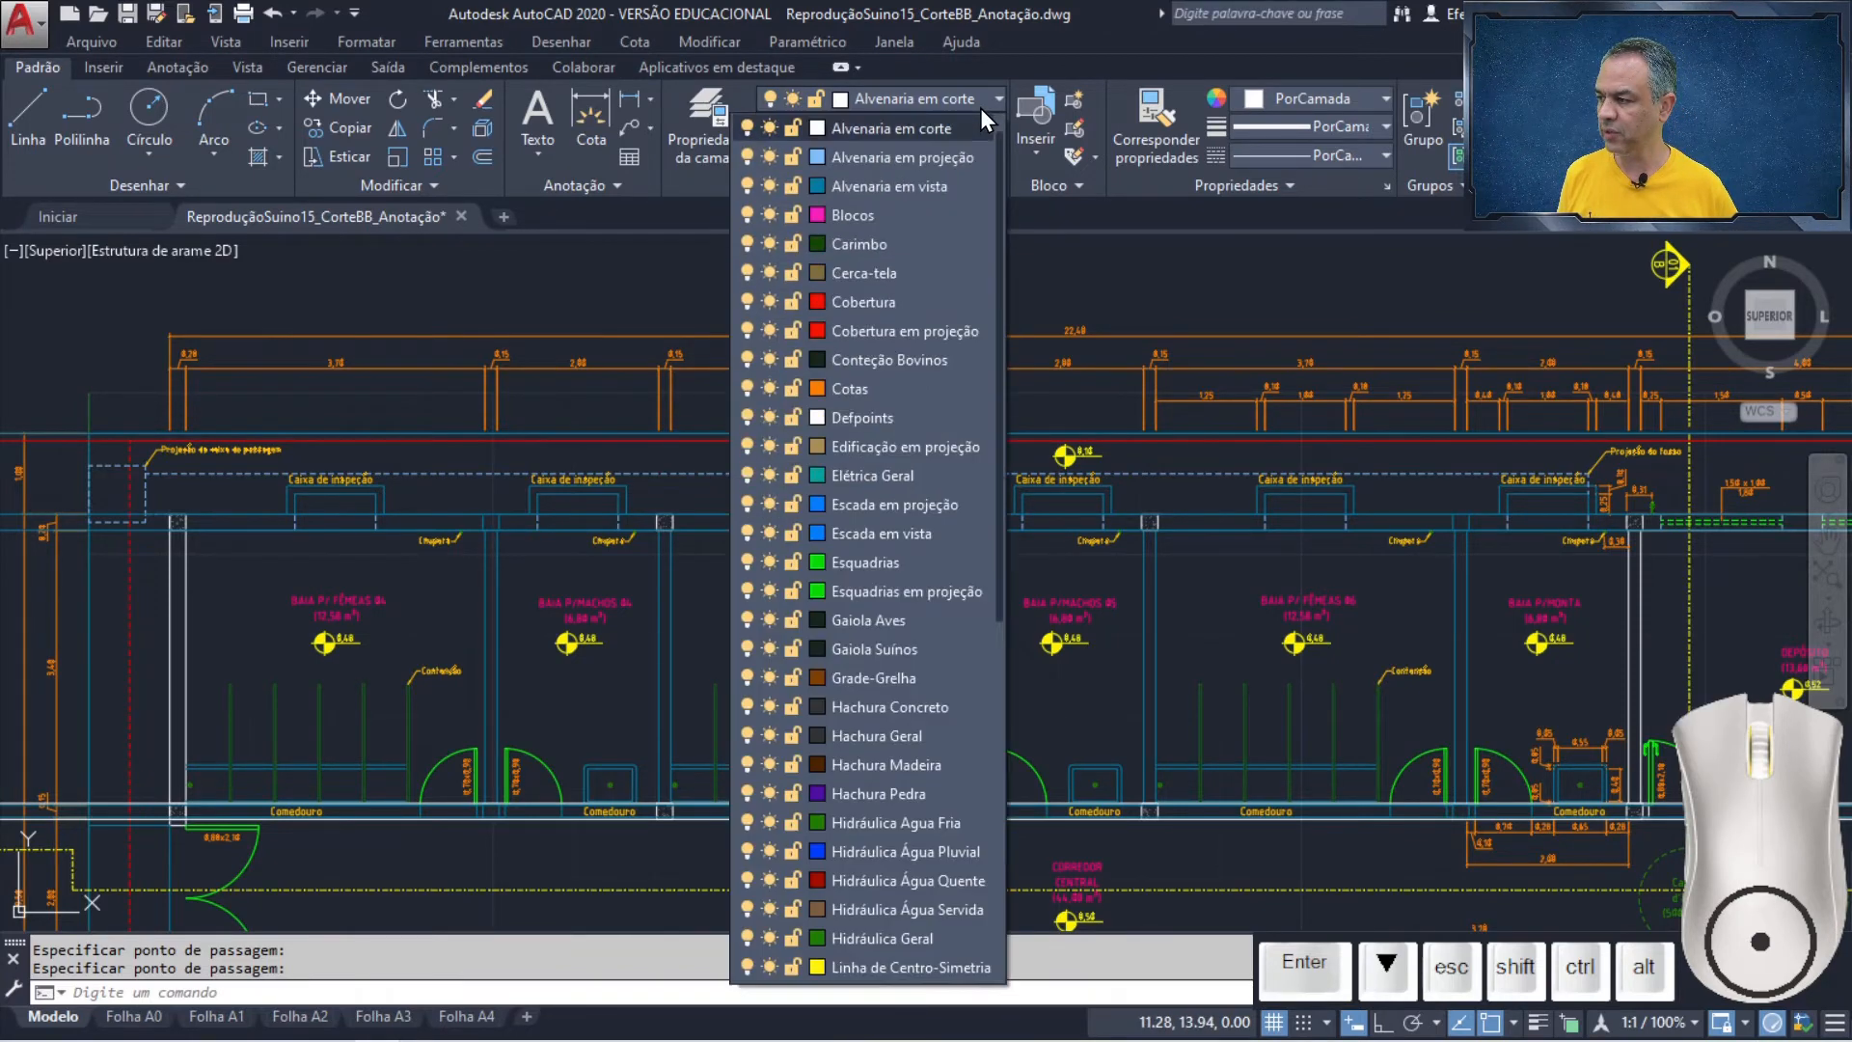
left_click(958, 156)
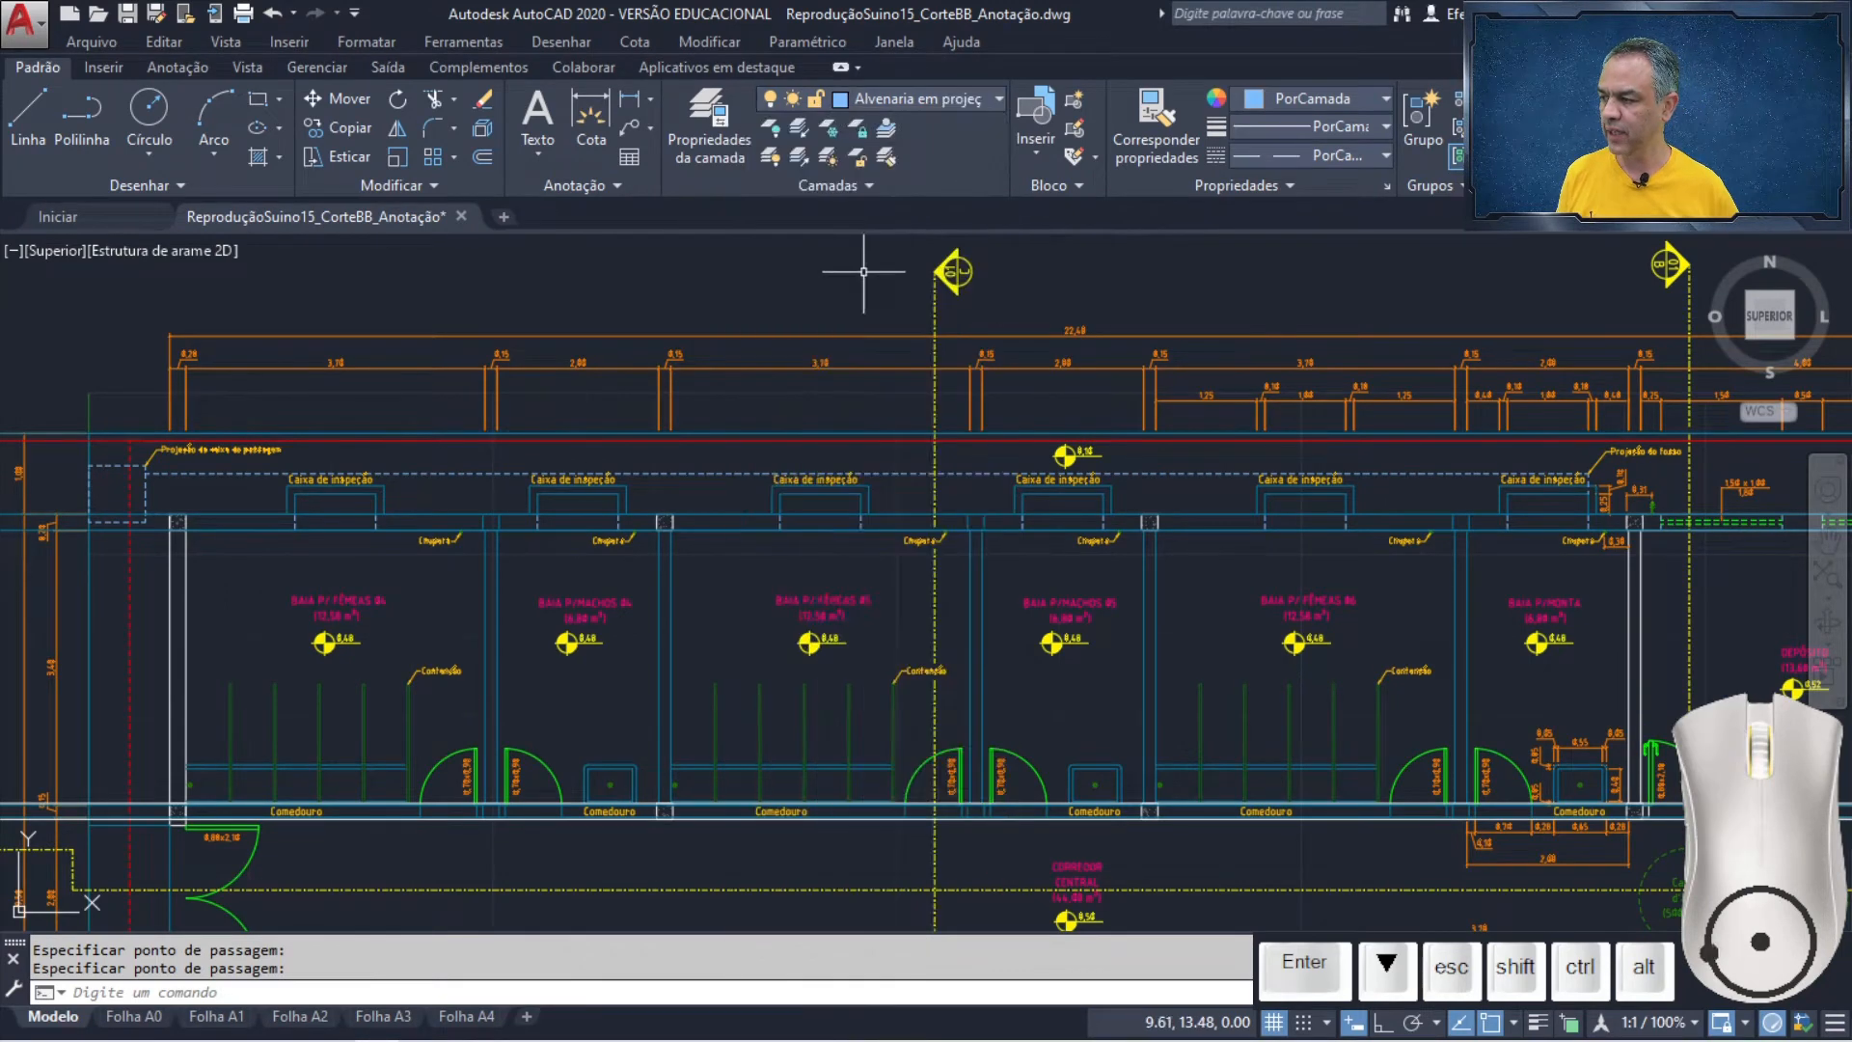
key("Return")
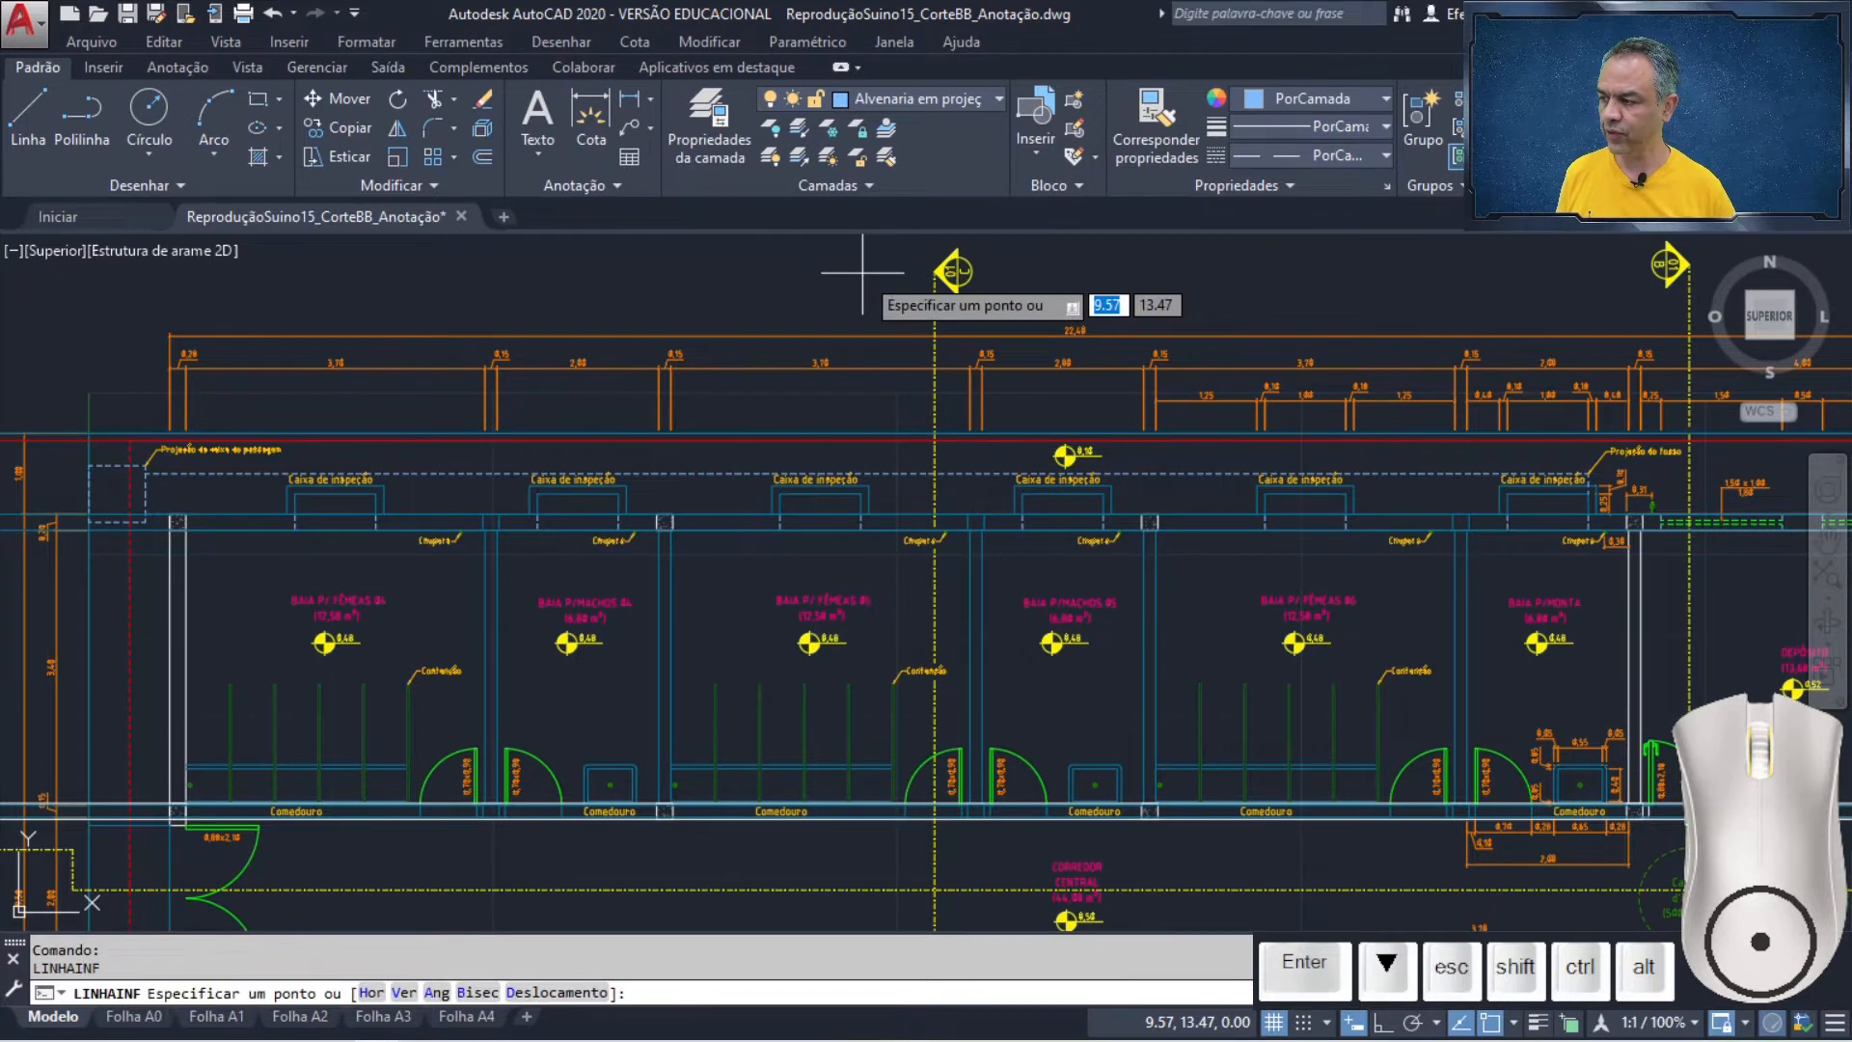
key("Down")
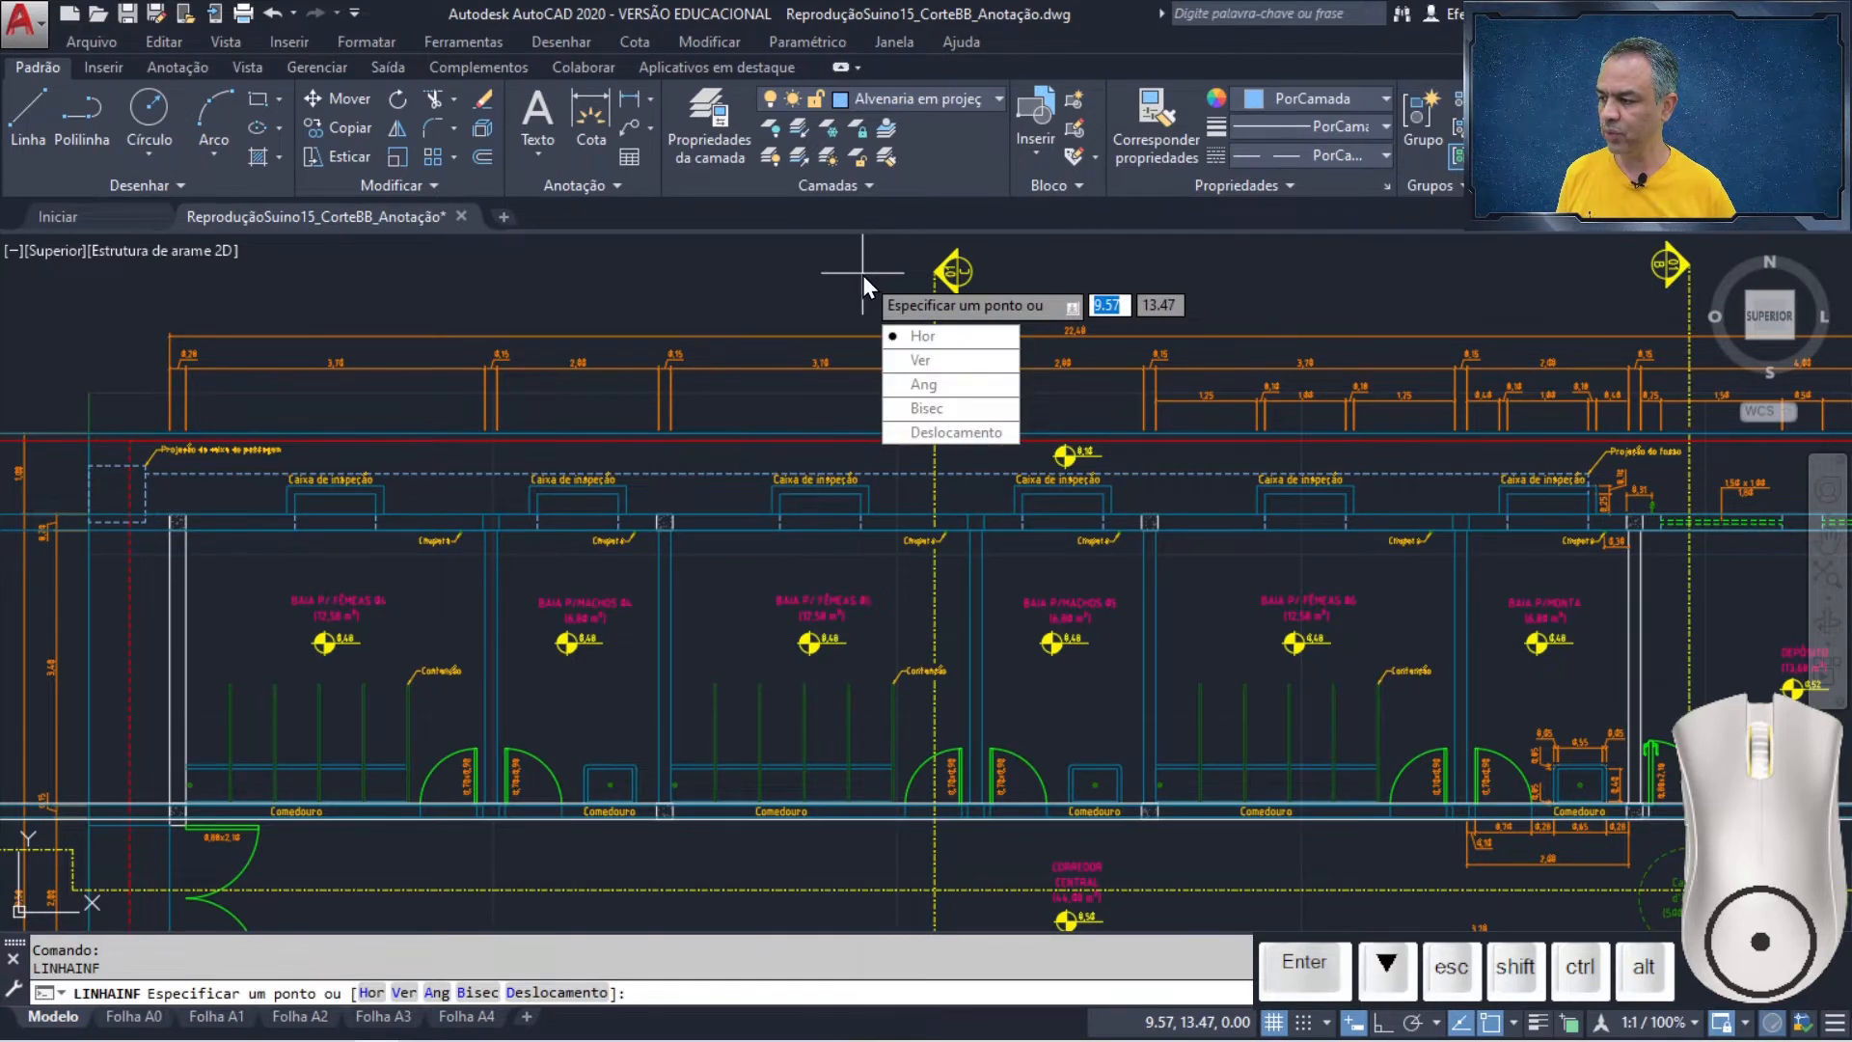
key("Return")
scroll(923, 480, "up", 5)
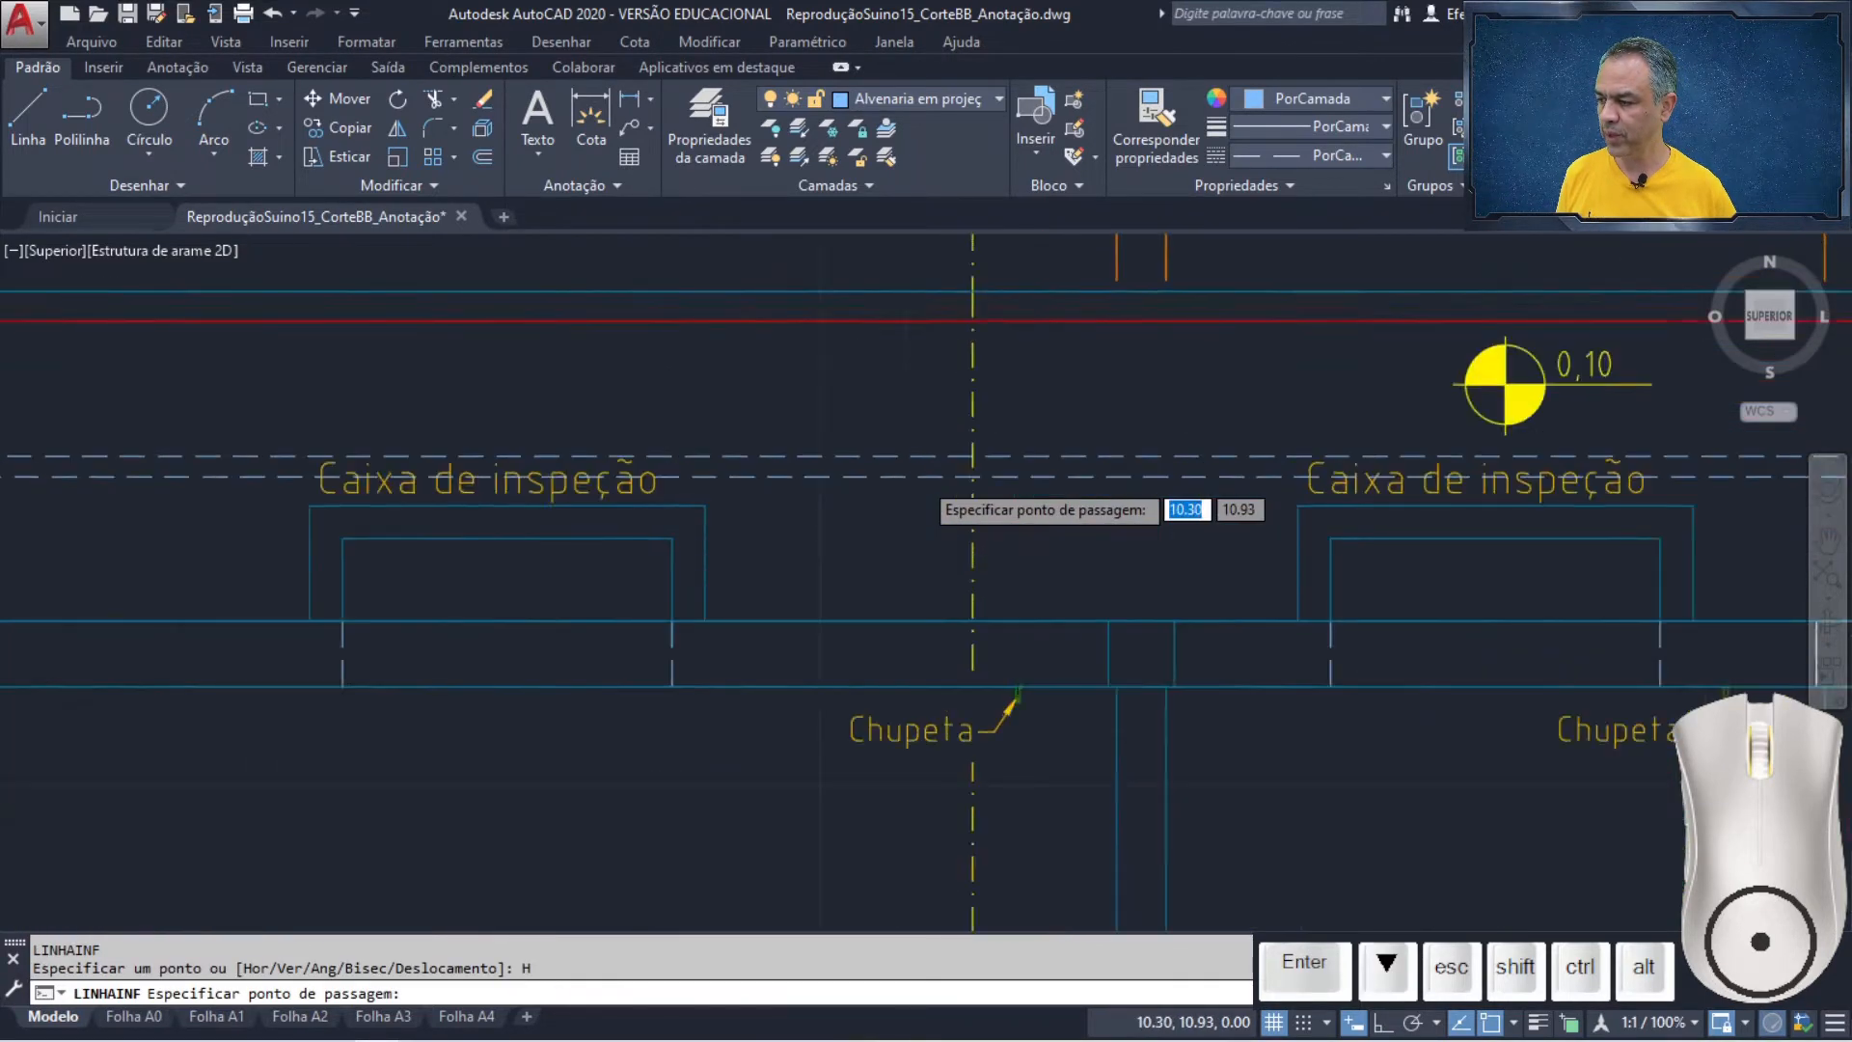
scroll(920, 481, "up", 1)
mouse_move(918, 529)
middle_mouse_down()
mouse_move(847, 470)
mouse_move(855, 431)
middle_mouse_up()
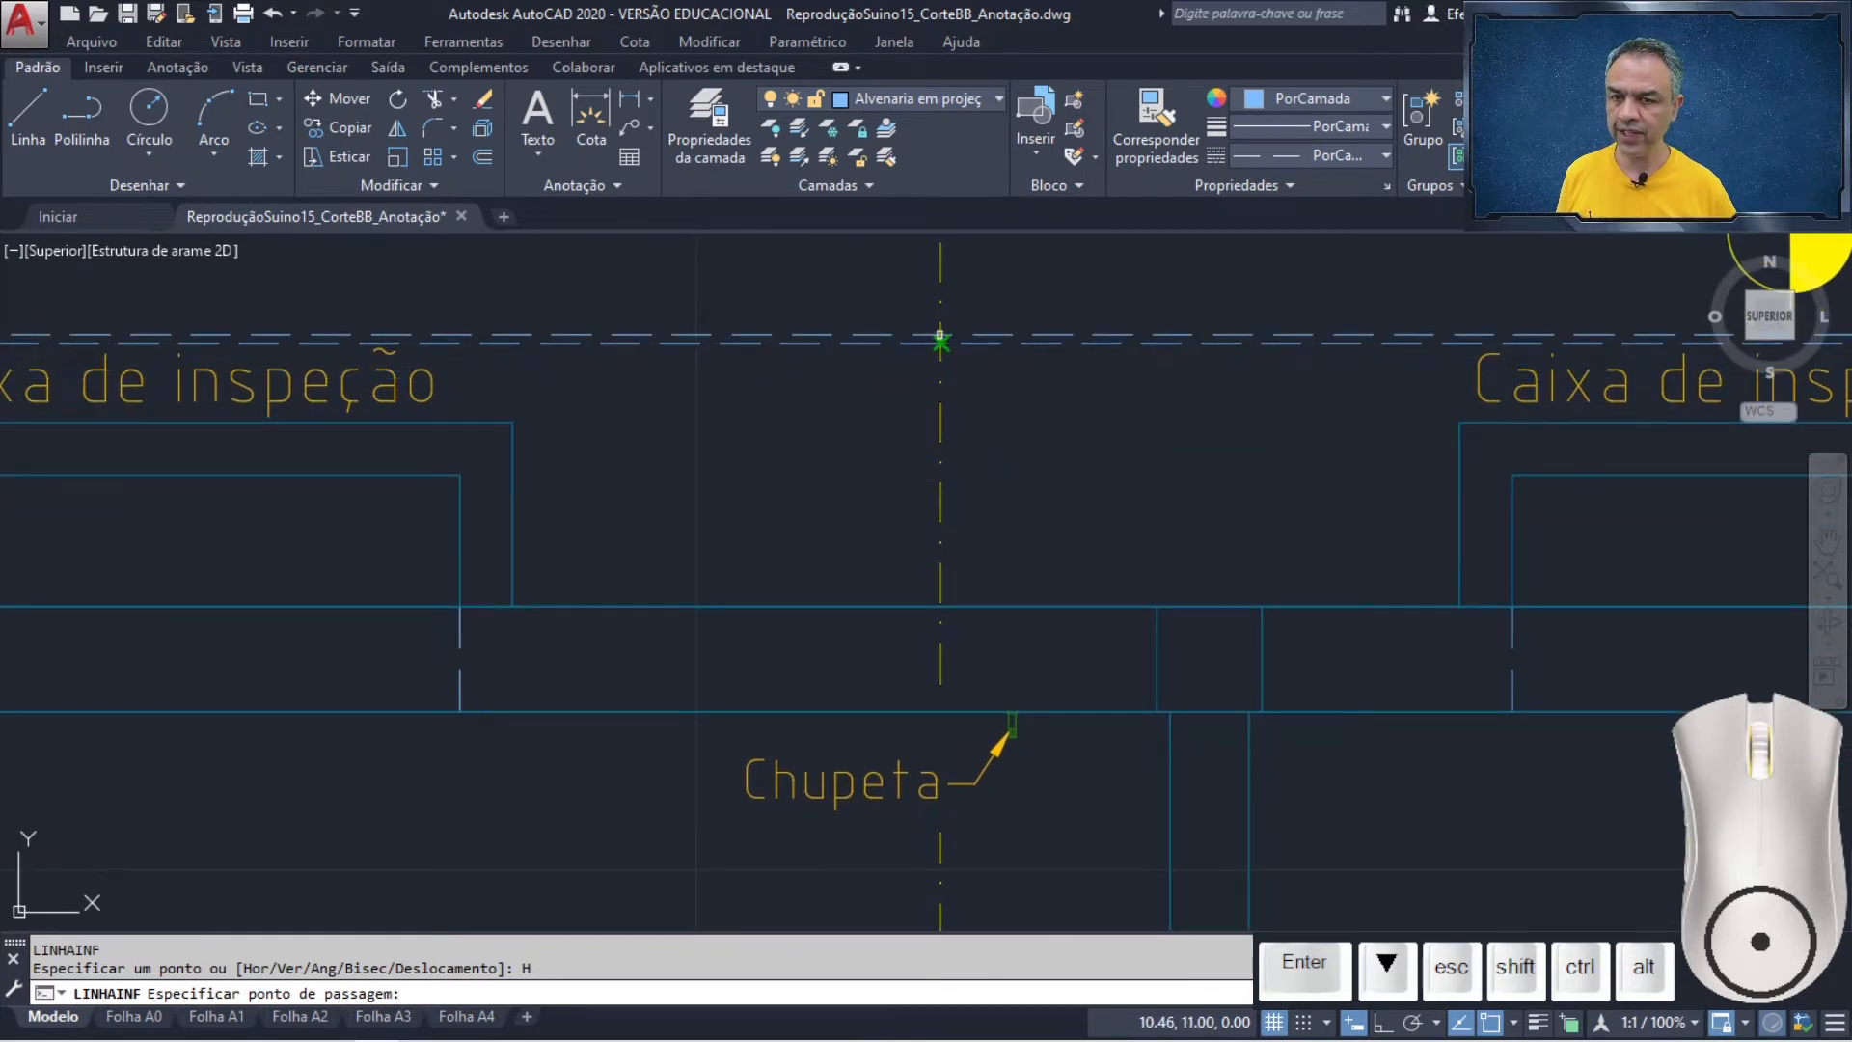
mouse_move(765, 454)
middle_mouse_down()
mouse_move(856, 401)
mouse_move(1027, 392)
middle_mouse_up()
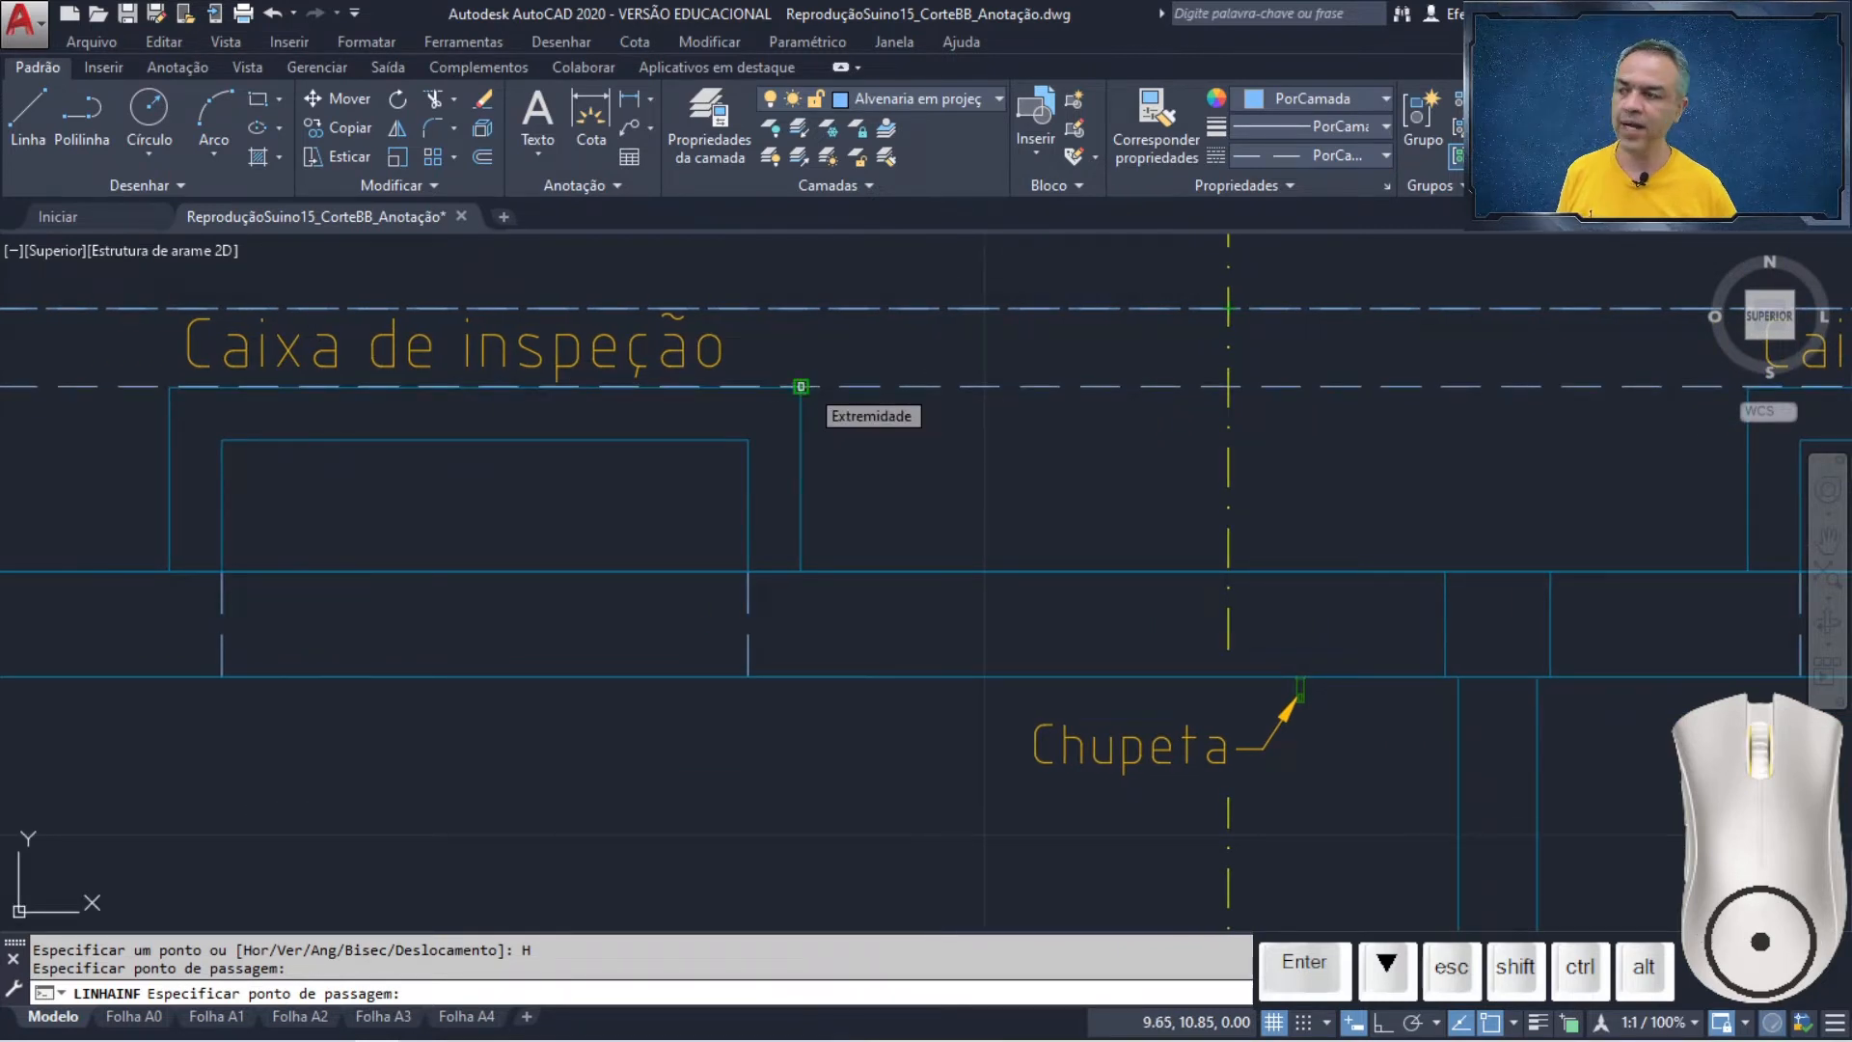
left_click(801, 386)
- Add horizontal construction lines through the lower inspection box's inner and outer edges and the lower dashed projection line at the section line
scroll(1025, 611, "down", 3)
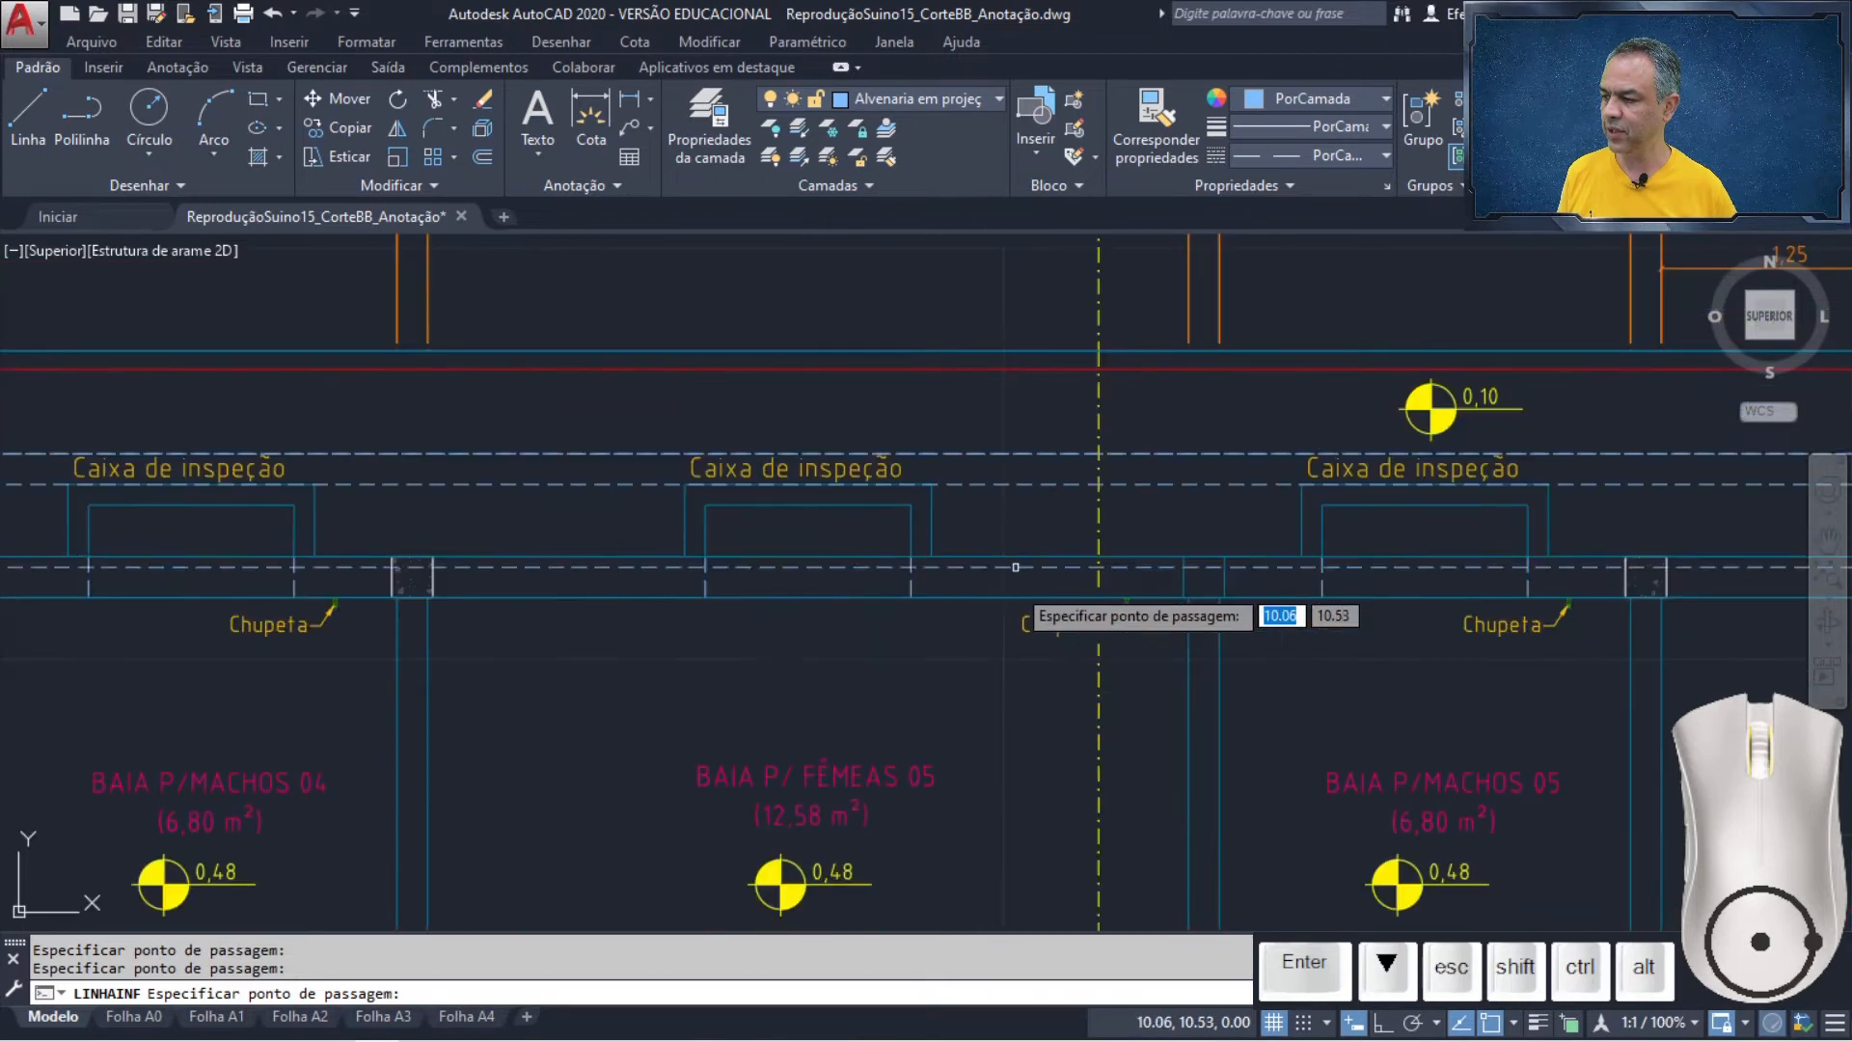
middle_click_drag(1024, 611, 996, 380)
scroll(1010, 643, "down", 2)
mouse_move(980, 703)
middle_mouse_down()
mouse_move(969, 454)
mouse_move(926, 447)
mouse_move(963, 251)
middle_mouse_up()
middle_click_drag(864, 579, 849, 439)
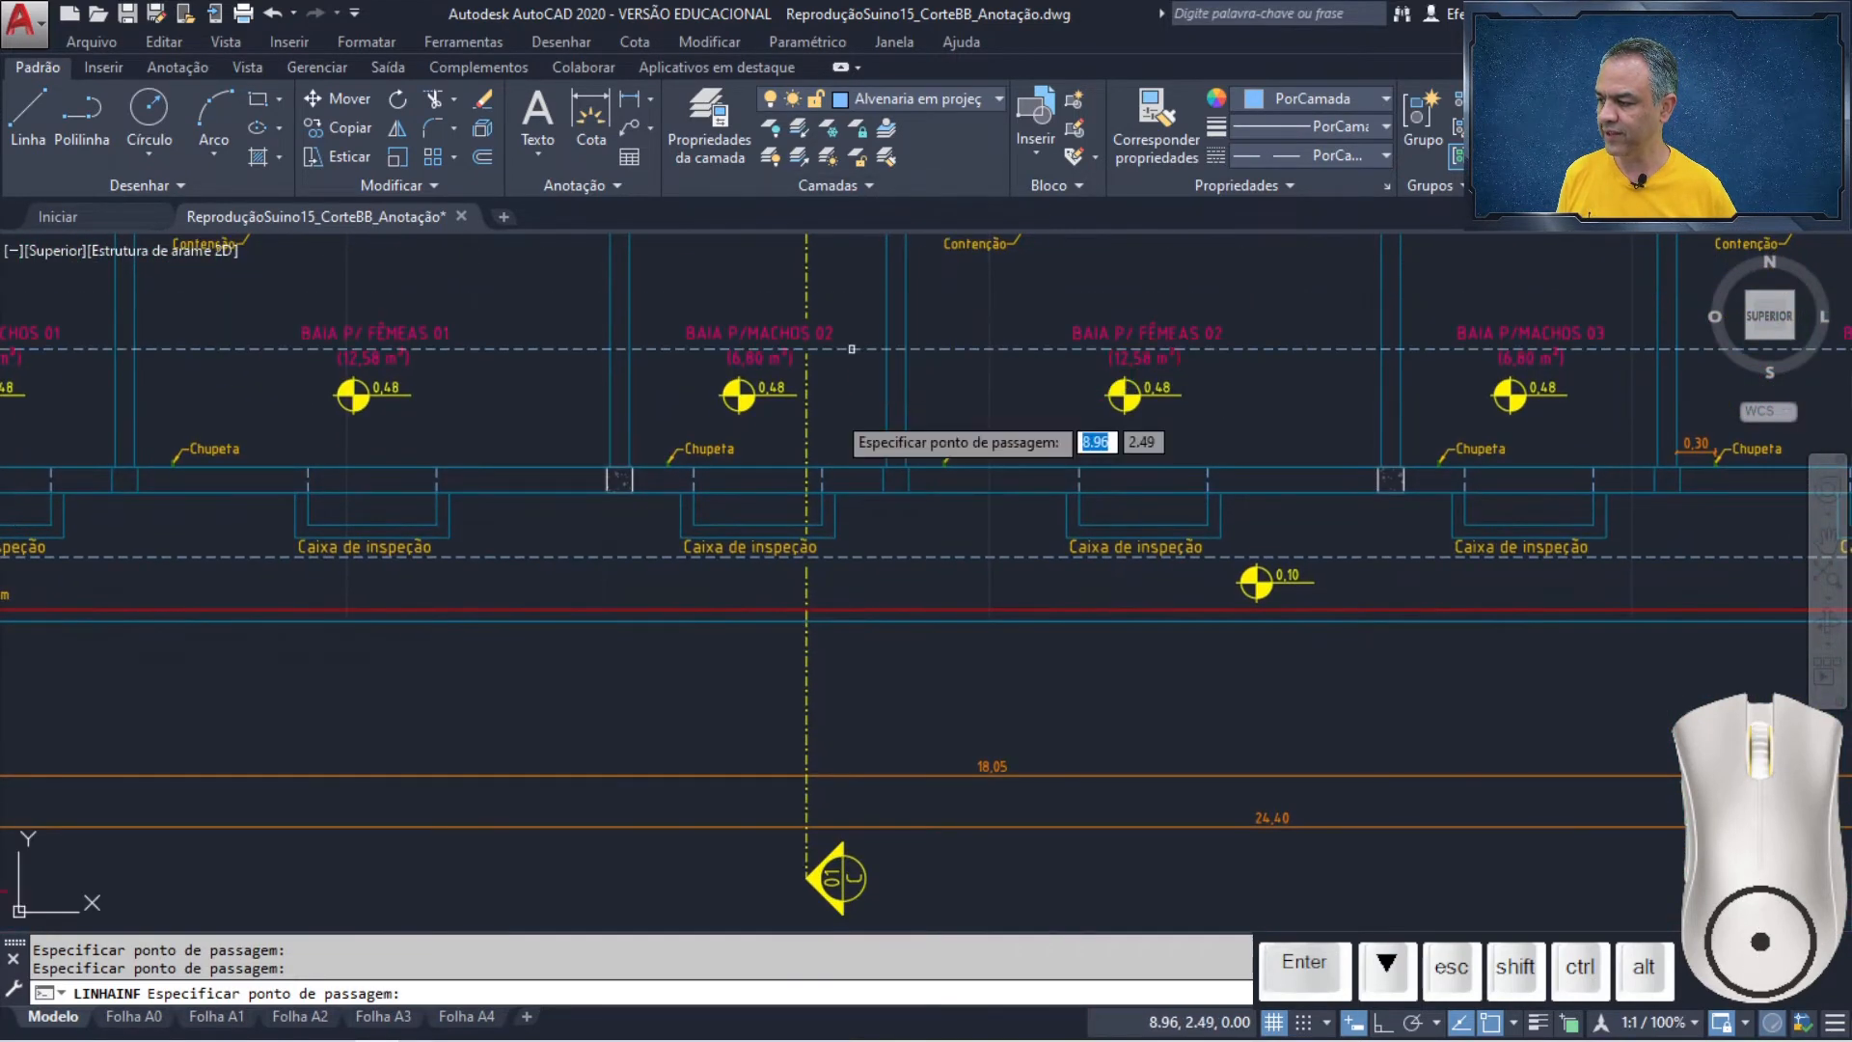
scroll(849, 444, "up", 3)
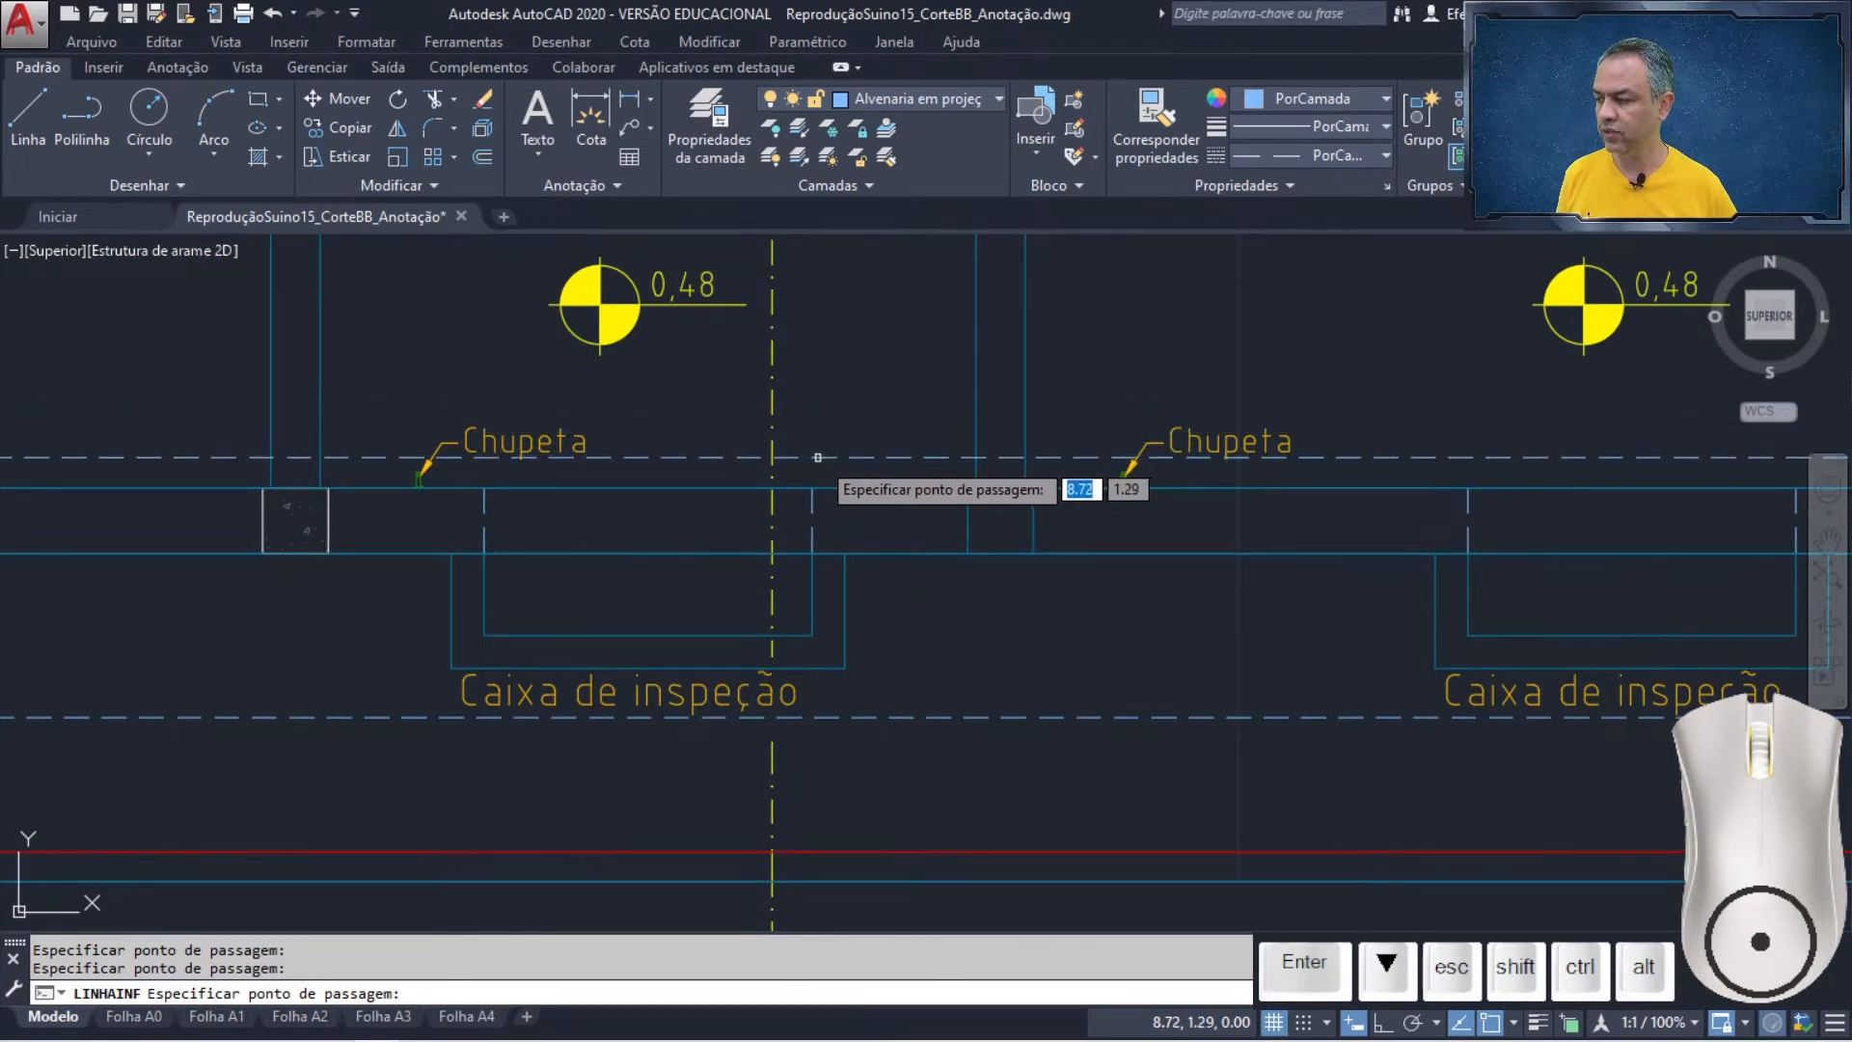
left_click(772, 635)
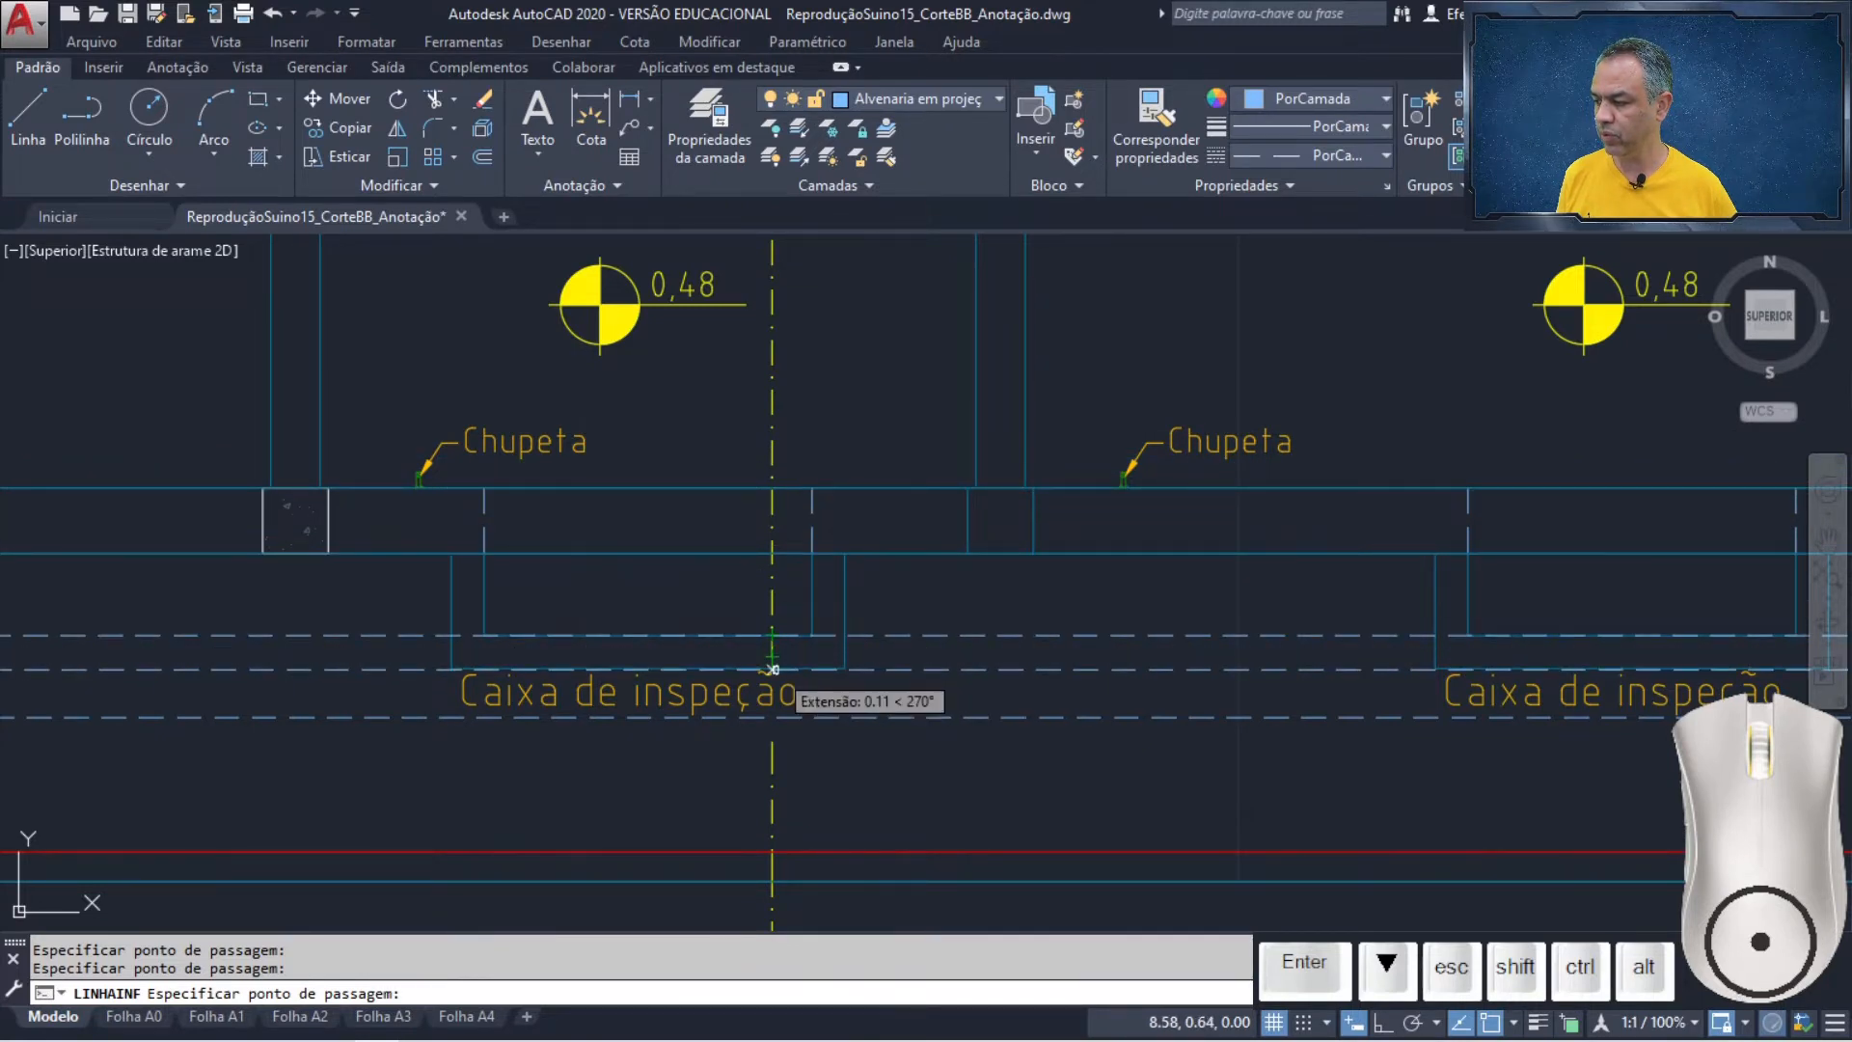
left_click(771, 668)
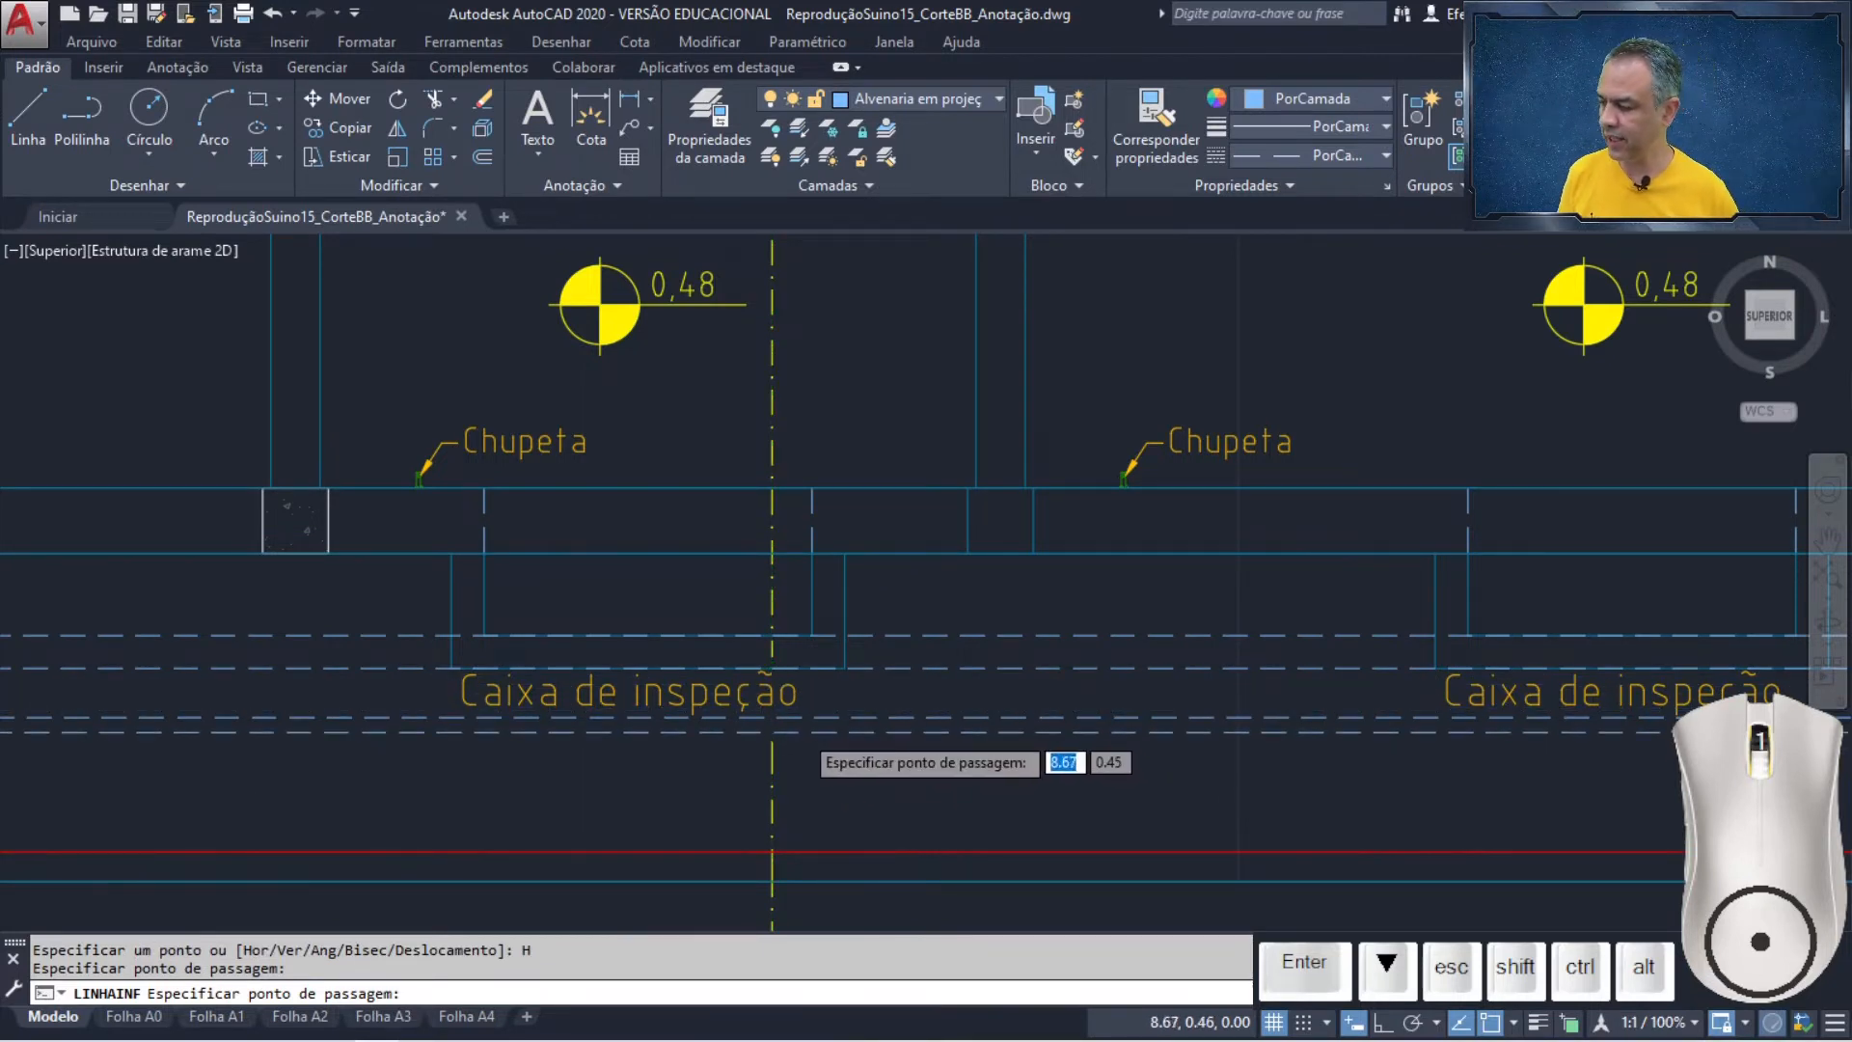
scroll(781, 733, "up", 5)
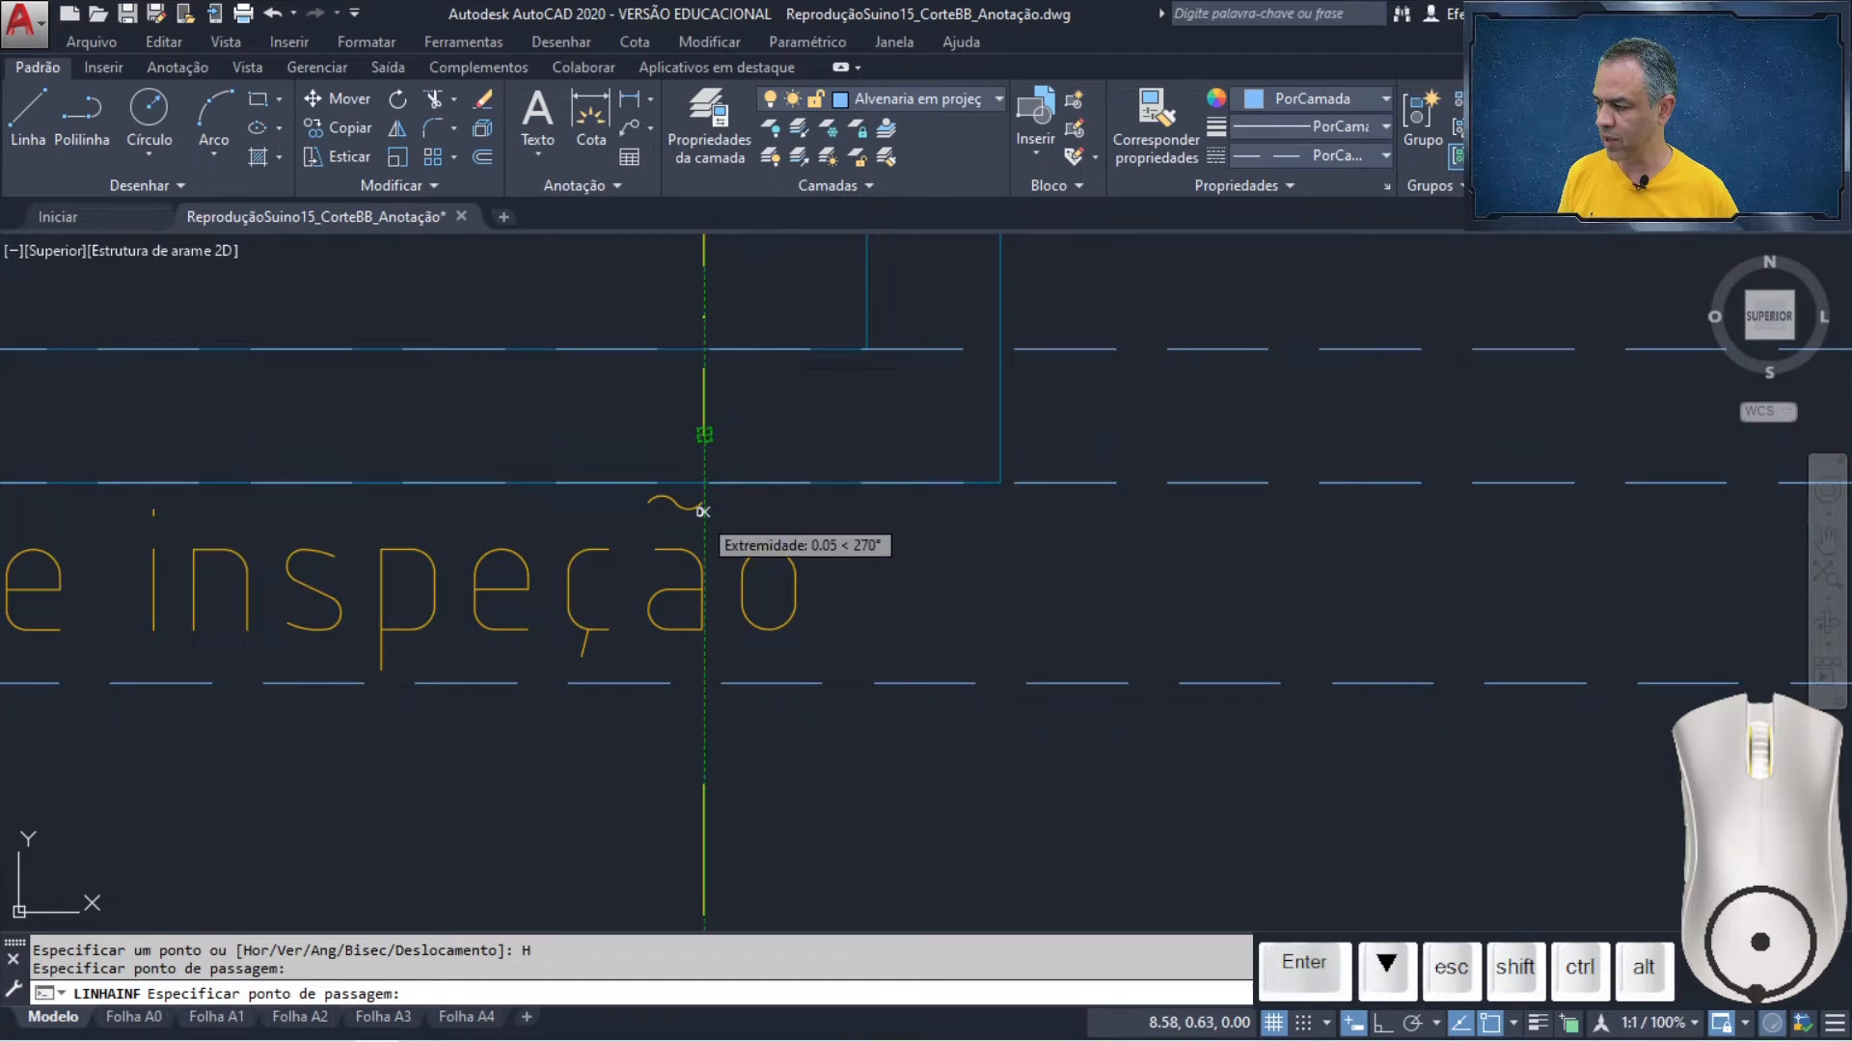
left_click(704, 682)
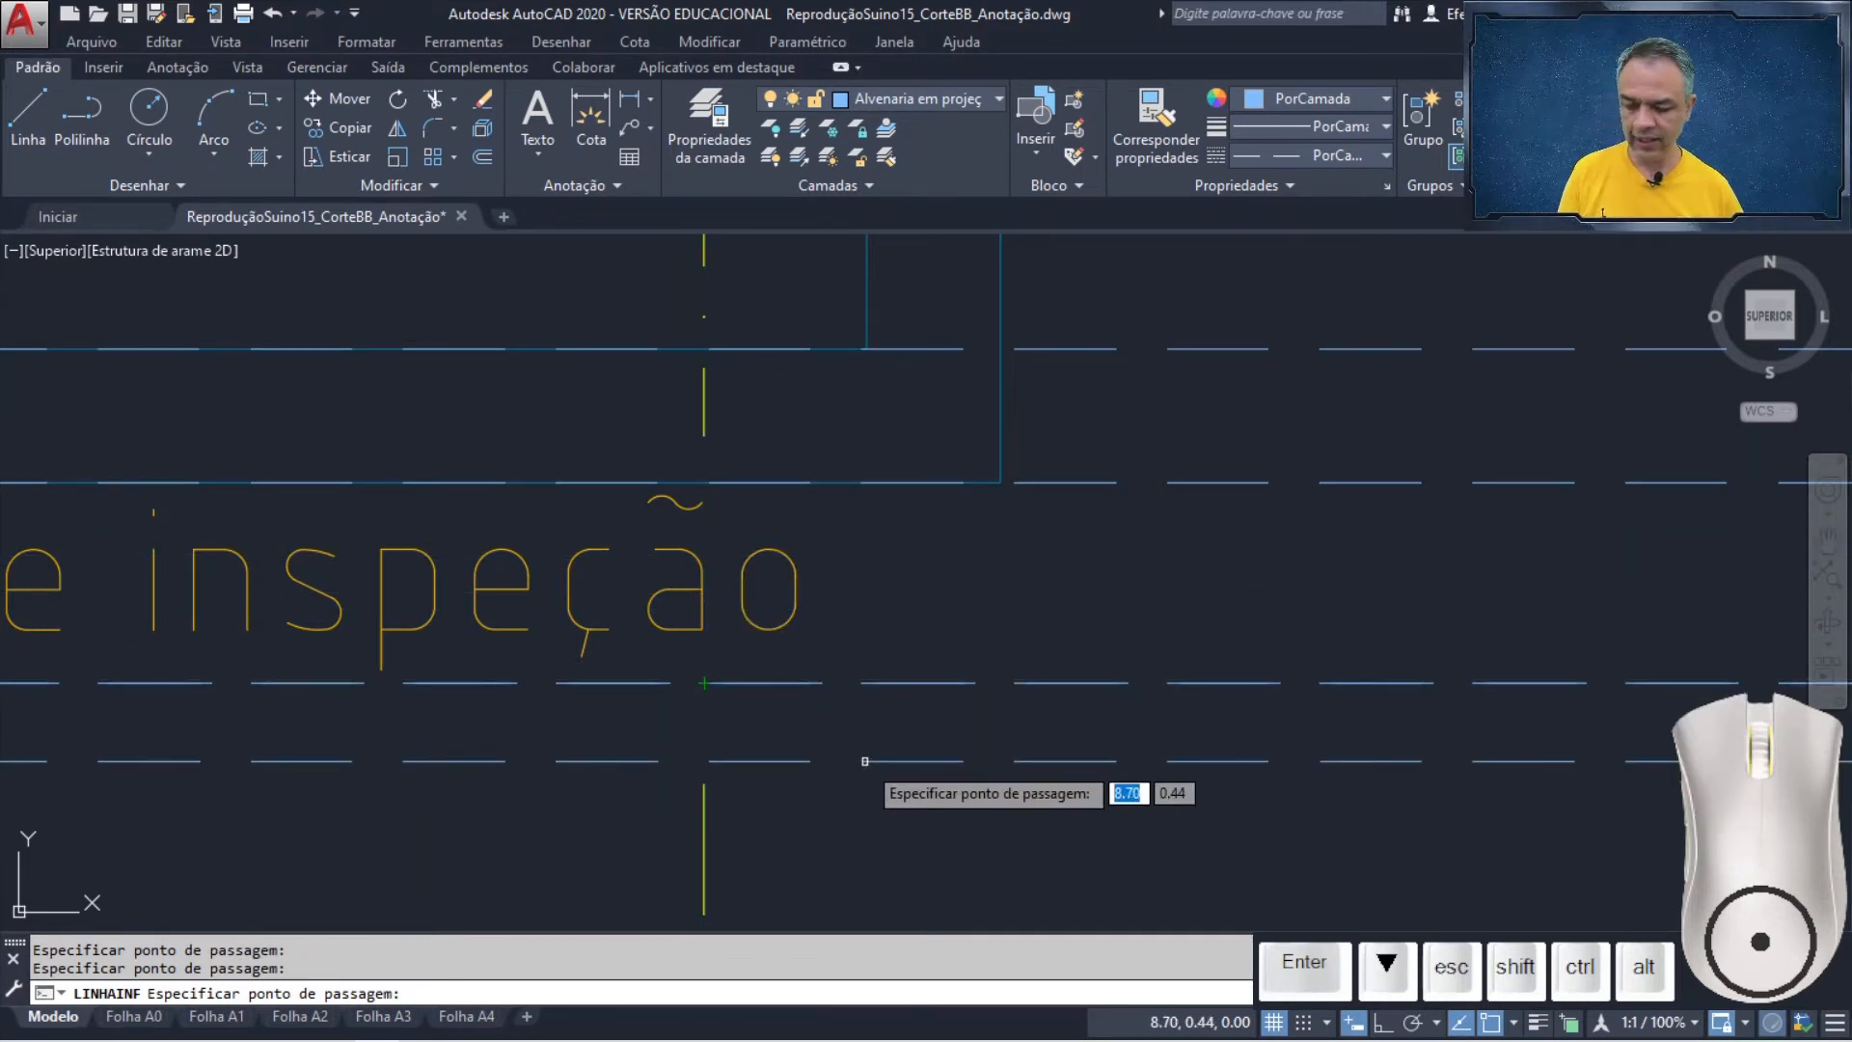
key("Return")
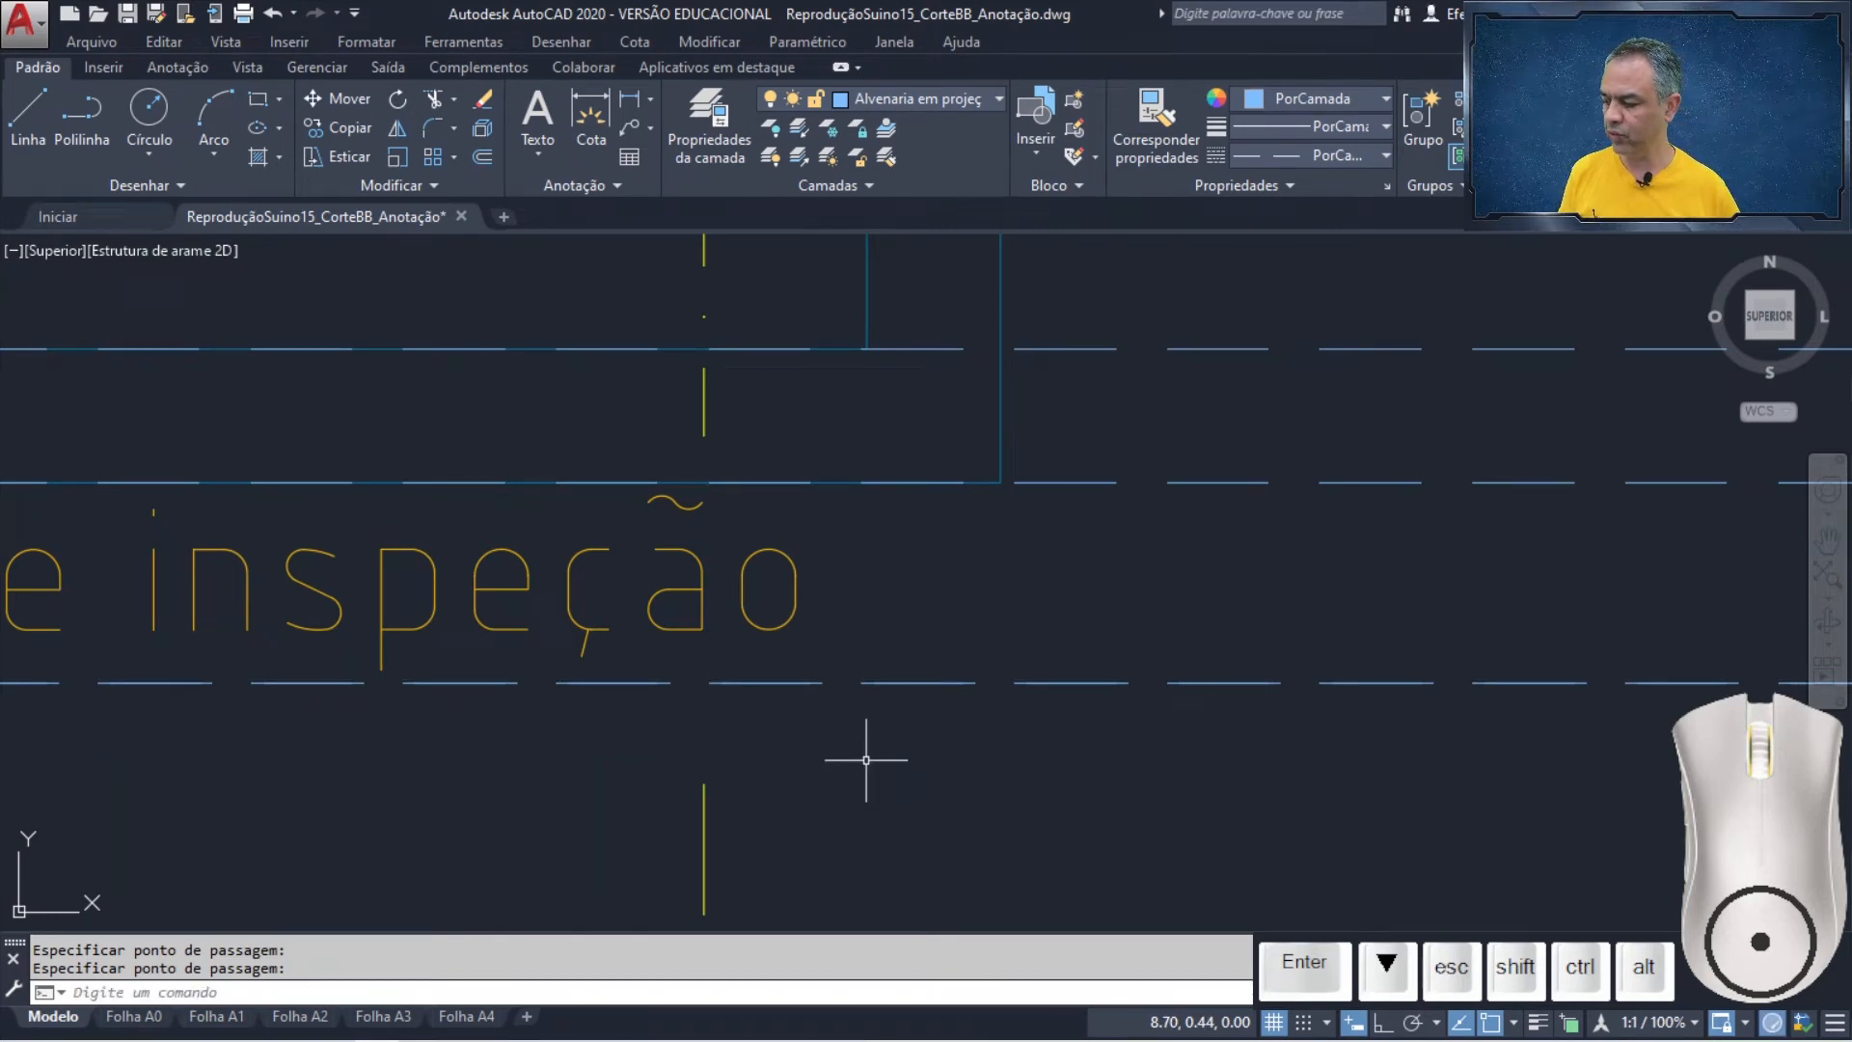
- Trim the horizontal construction lines on both sides of the vertical height lines, using all of these lines as cutting edges
scroll(866, 760, "down", 8)
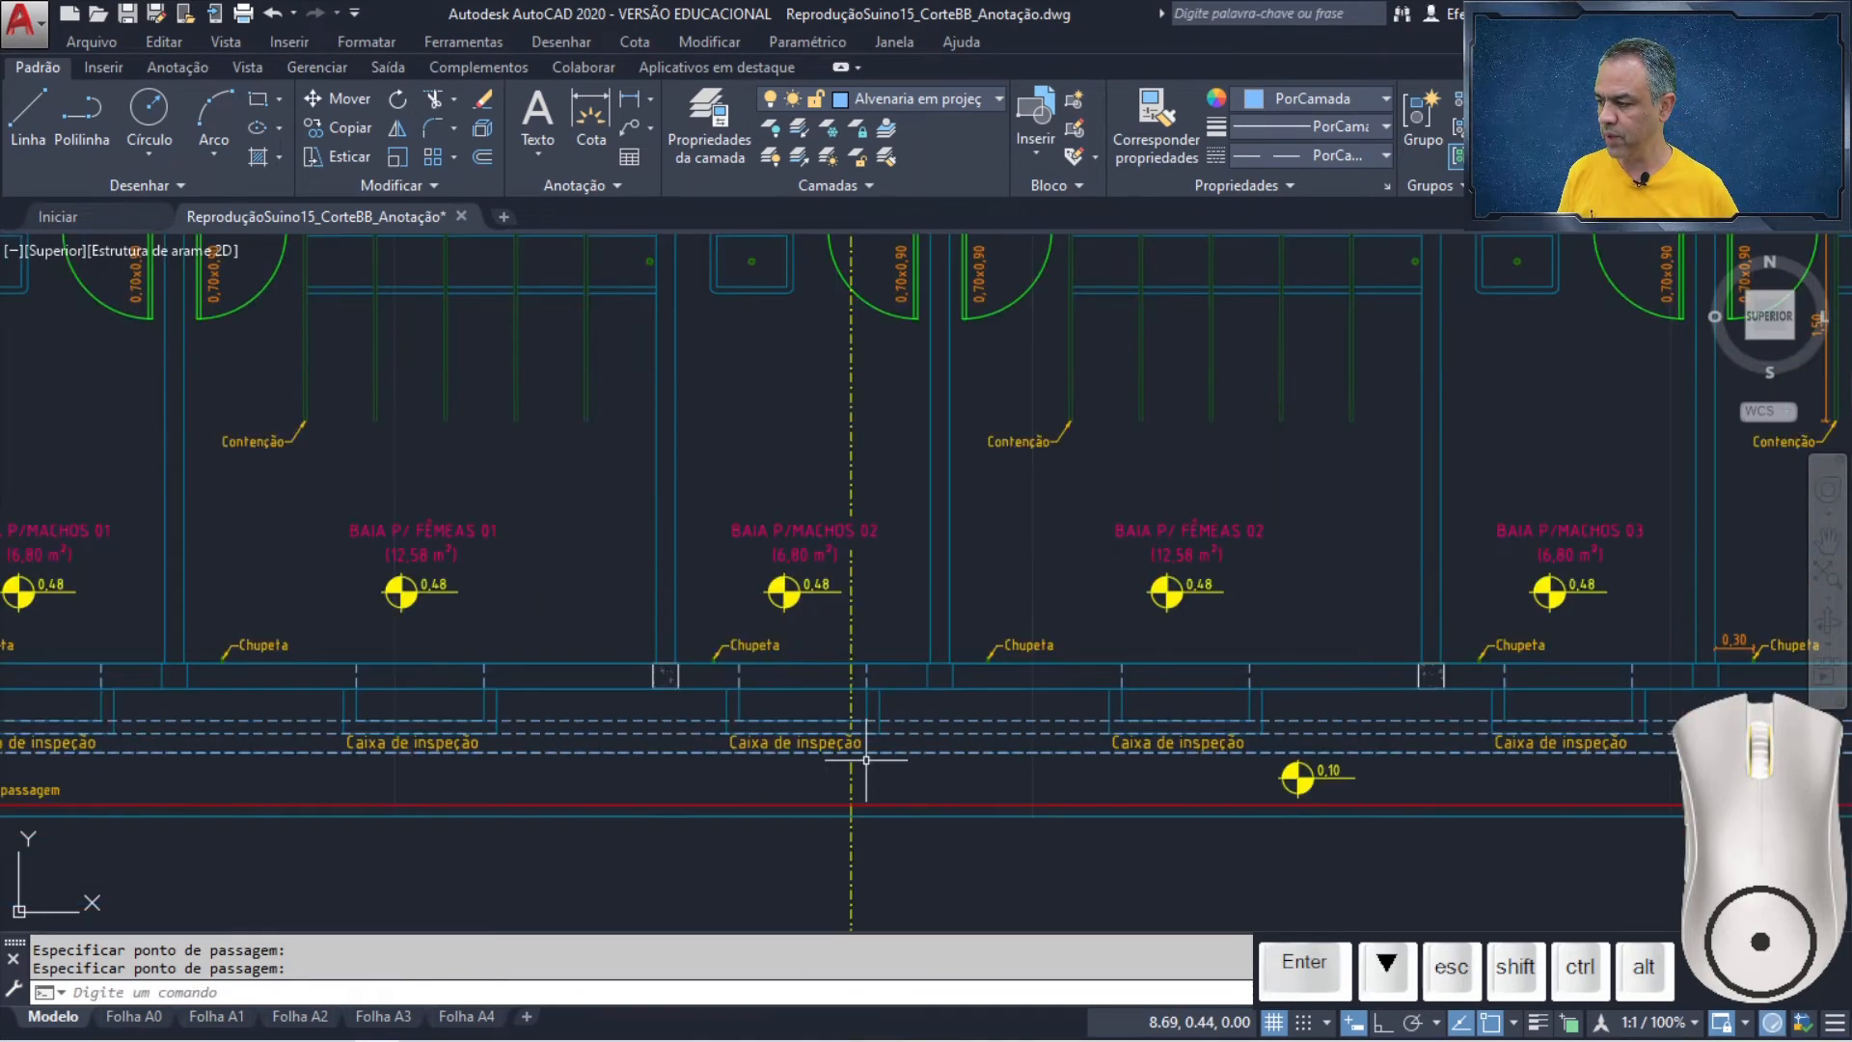
middle_click_drag(816, 526, 878, 636)
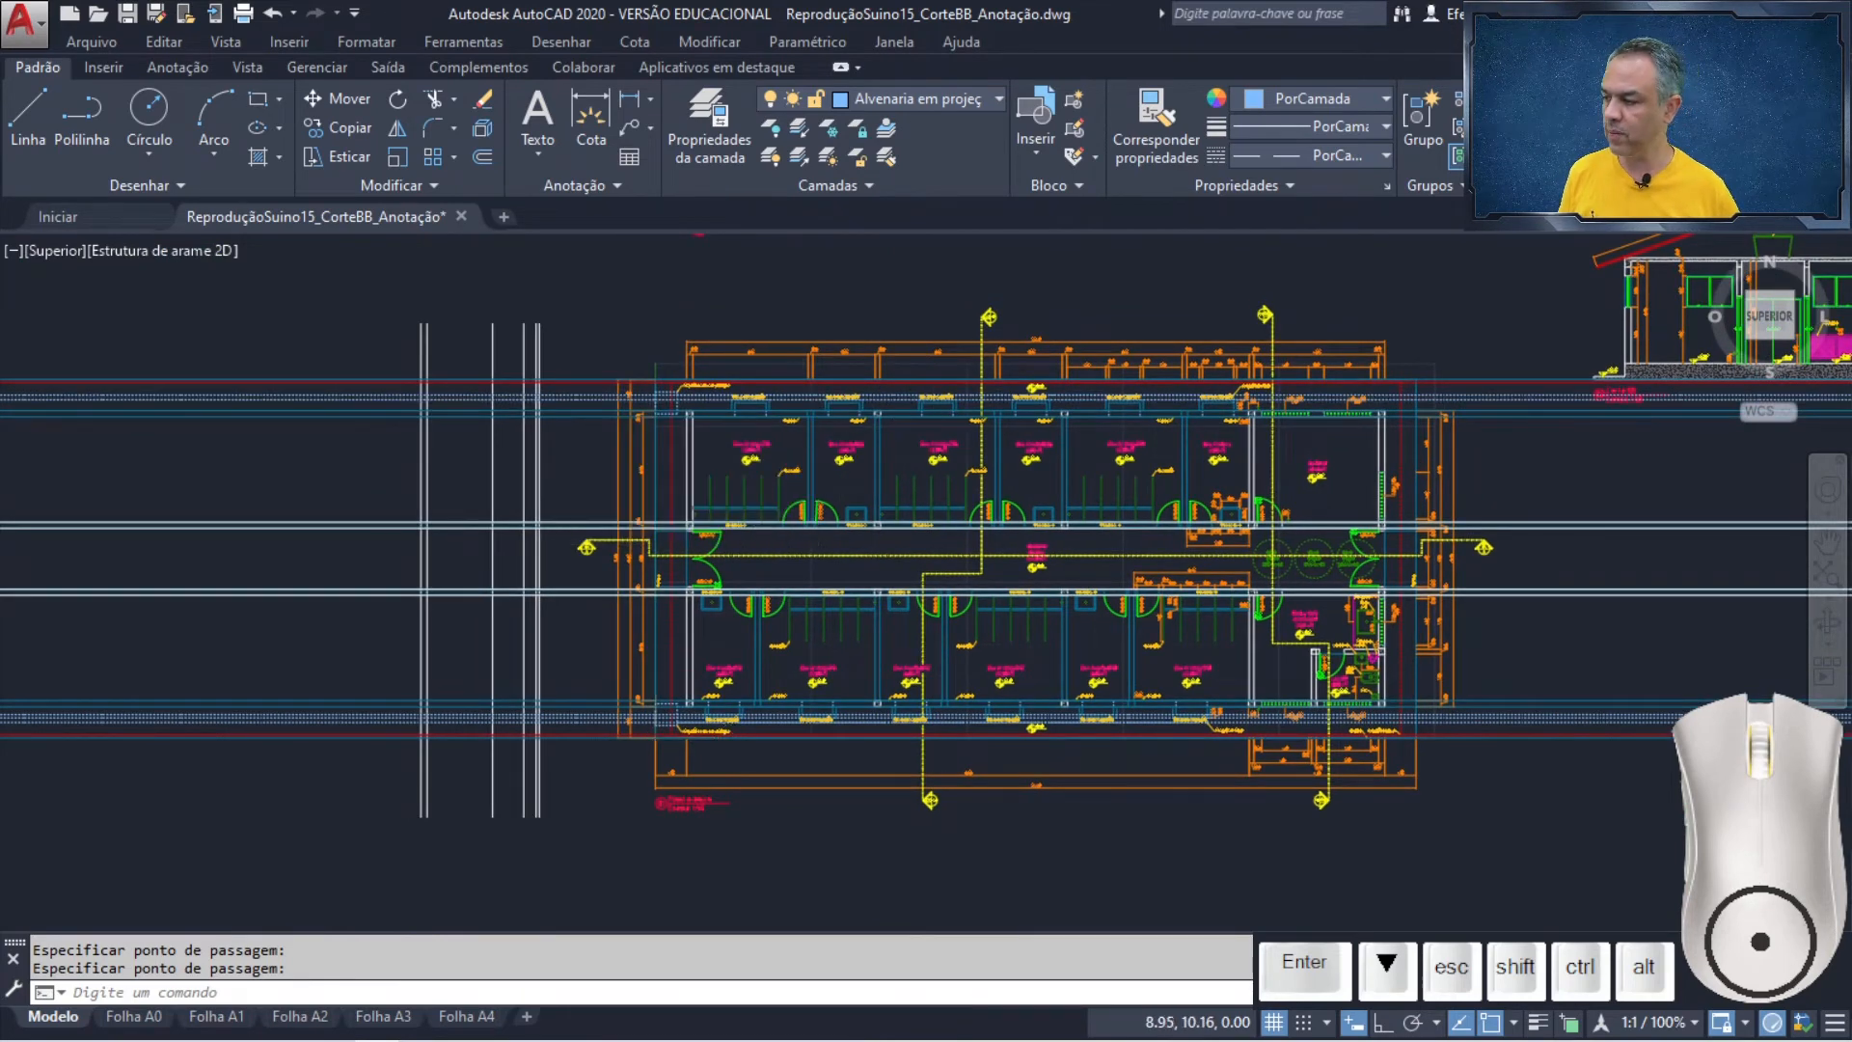
scroll(931, 419, "up", 4)
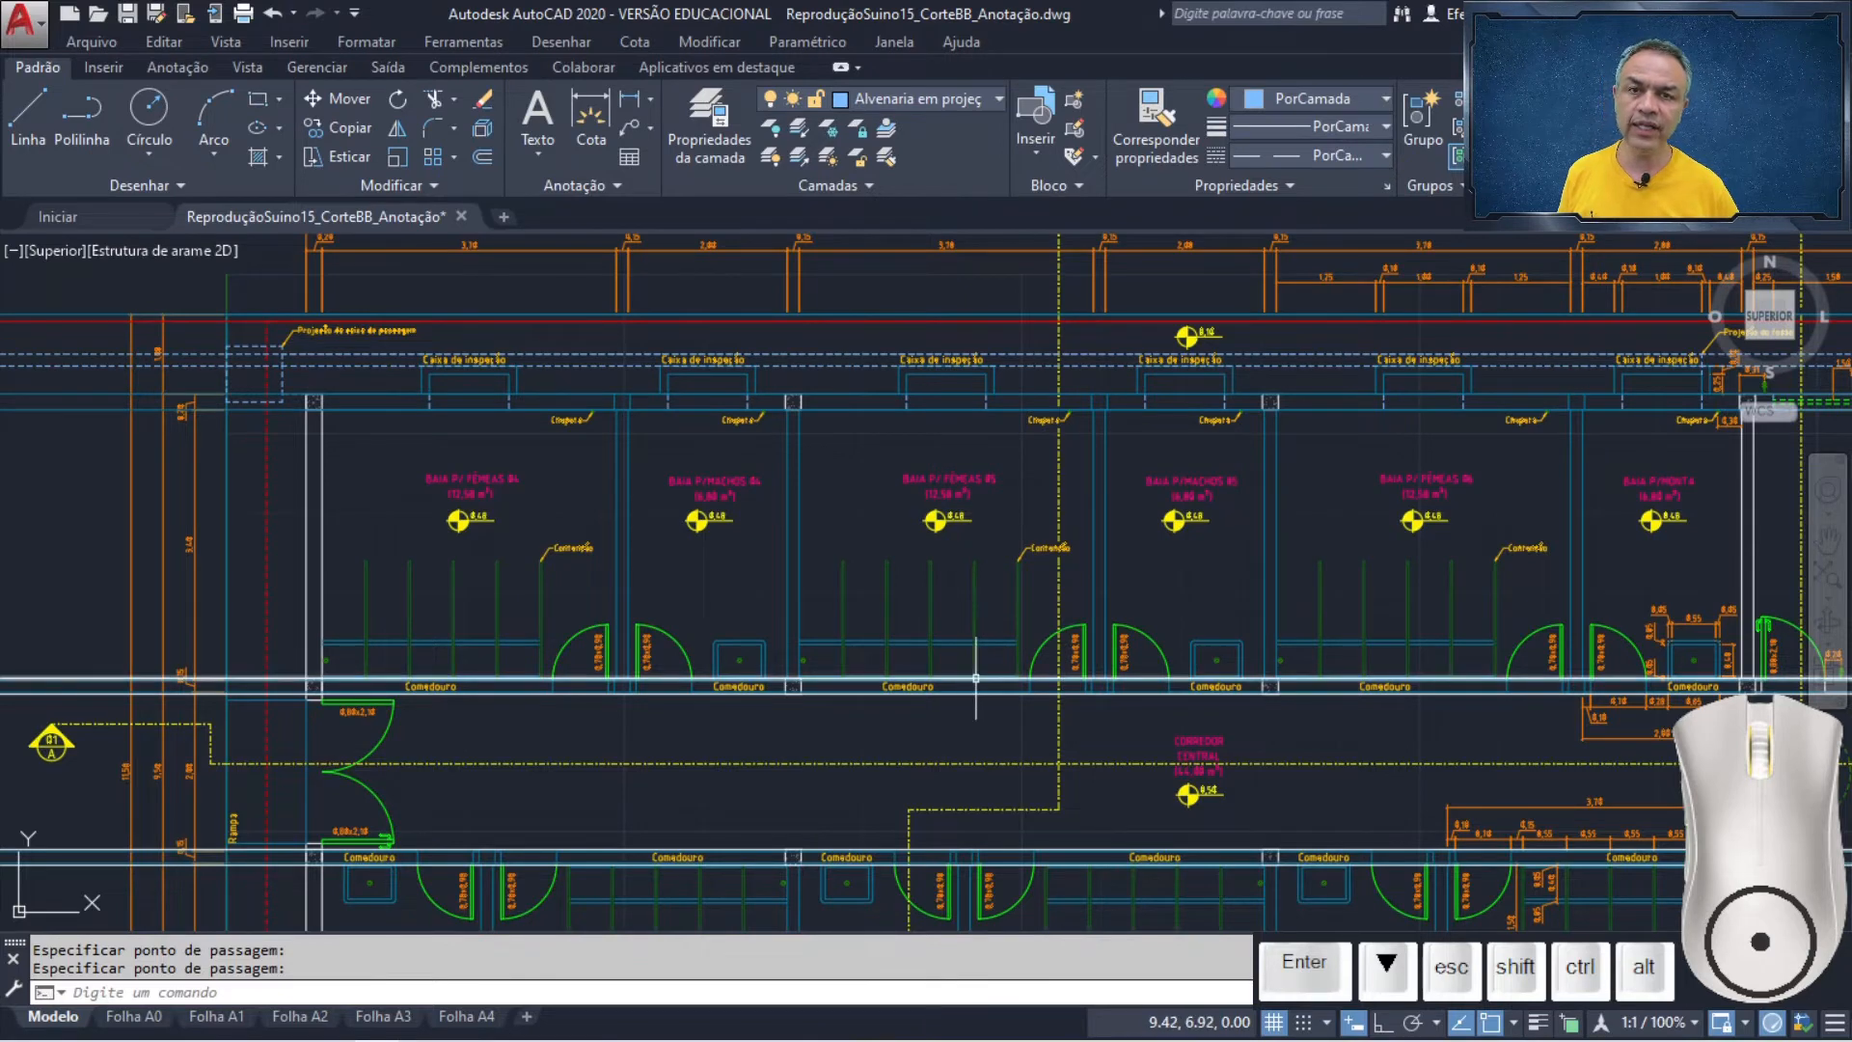
mouse_move(625, 767)
middle_mouse_down()
mouse_move(988, 645)
mouse_move(1389, 557)
middle_mouse_up()
scroll(843, 620, "down", 2)
mouse_move(843, 620)
middle_mouse_down()
mouse_move(959, 628)
mouse_move(948, 595)
middle_mouse_up()
scroll(949, 595, "down", 2)
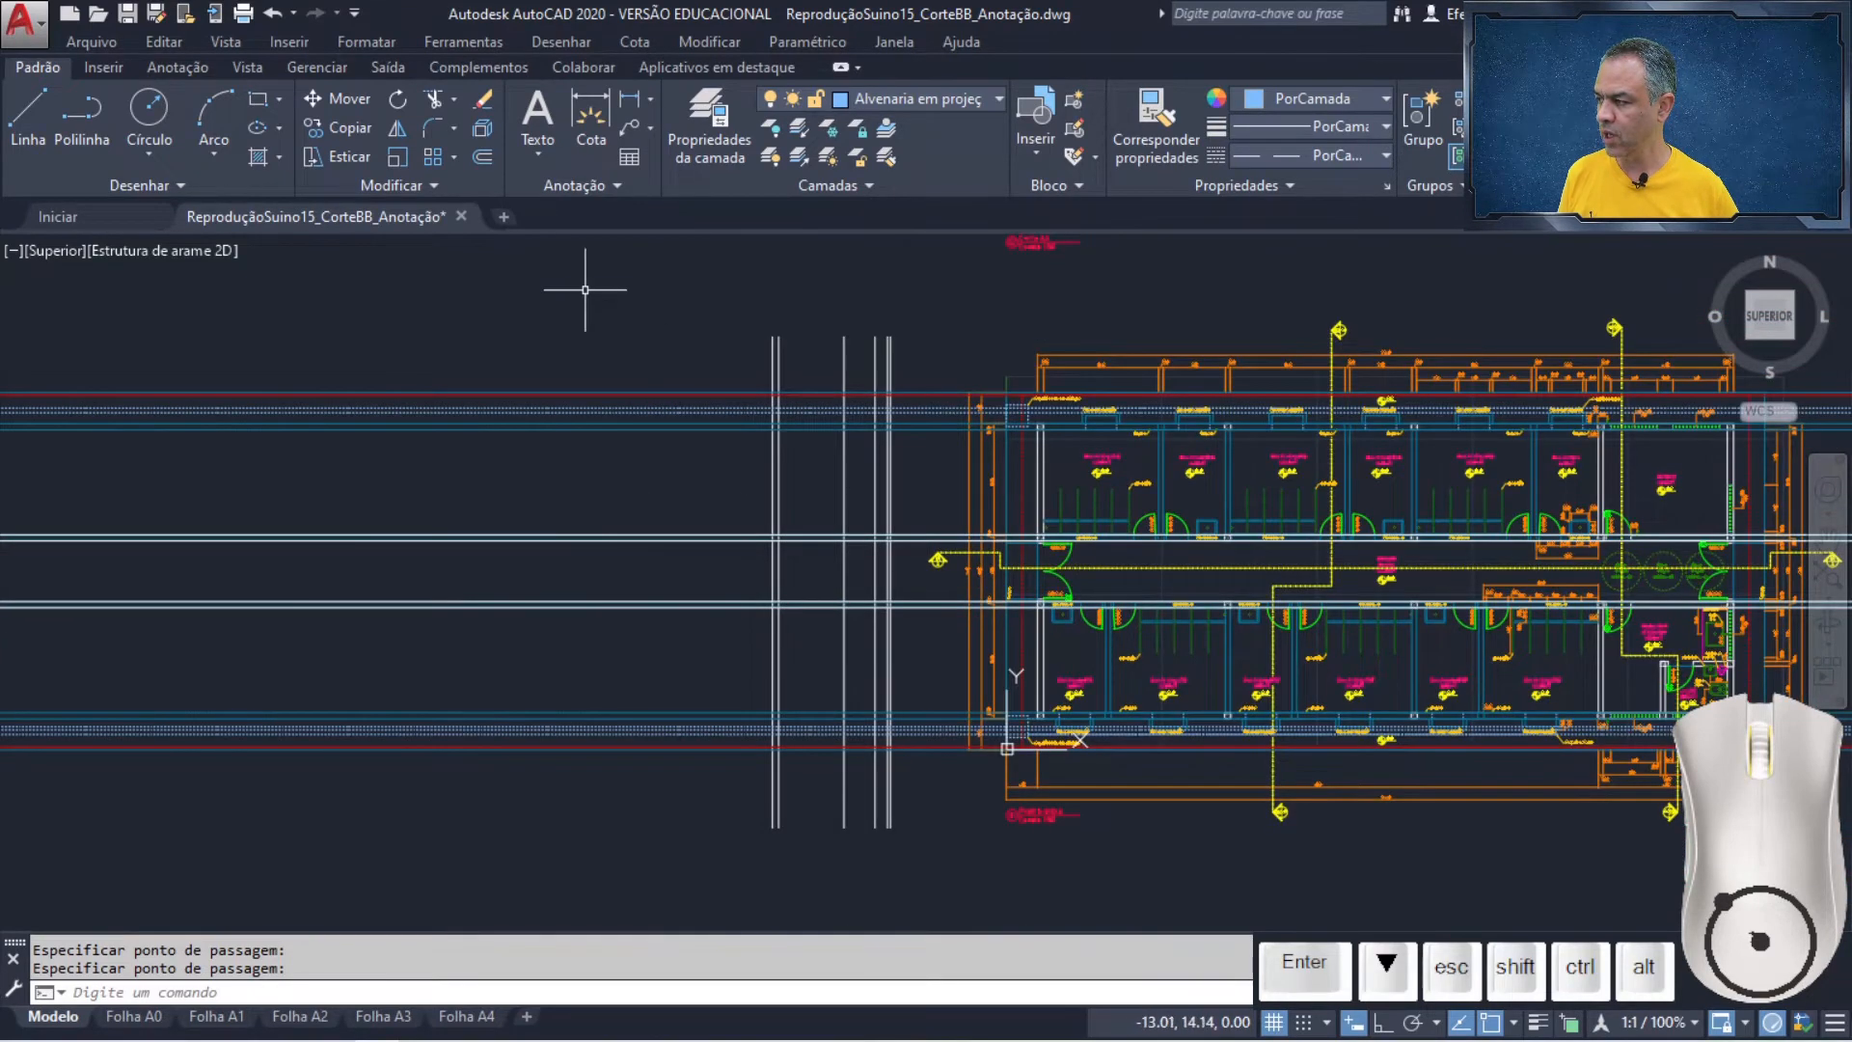
left_click(435, 100)
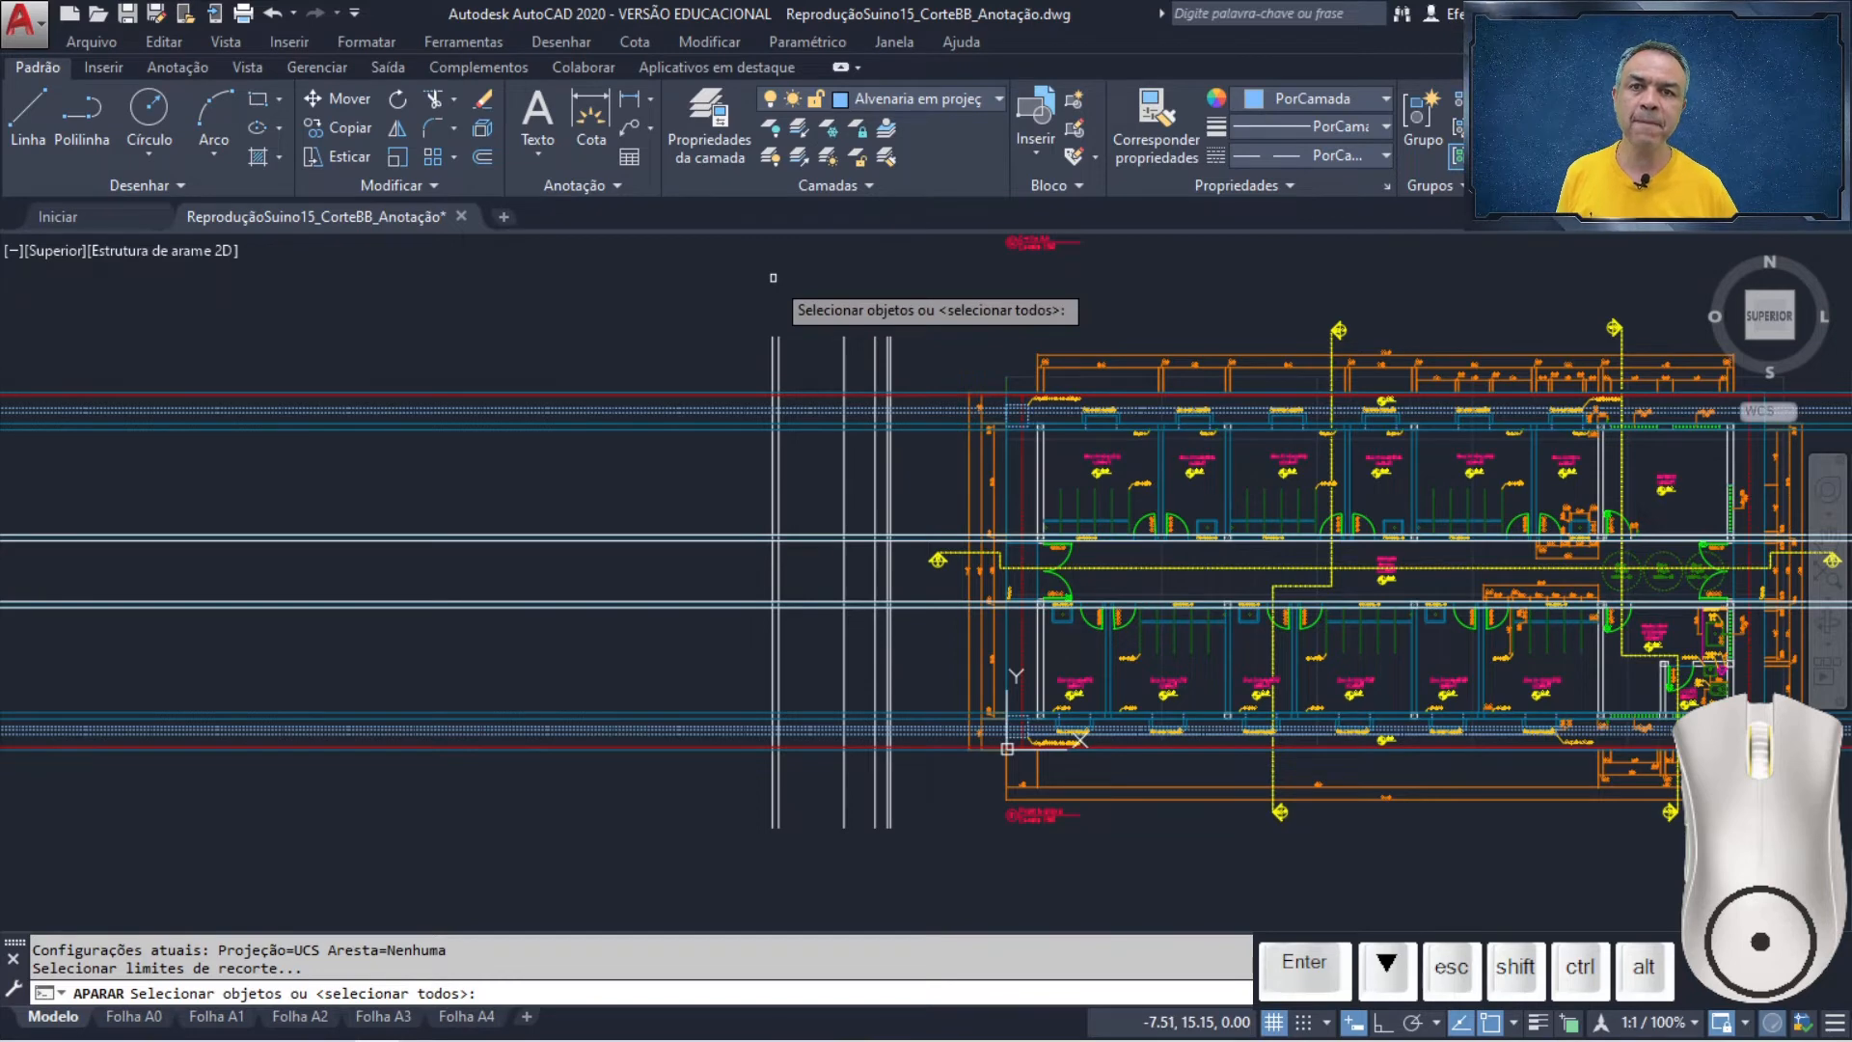
left_click(911, 271)
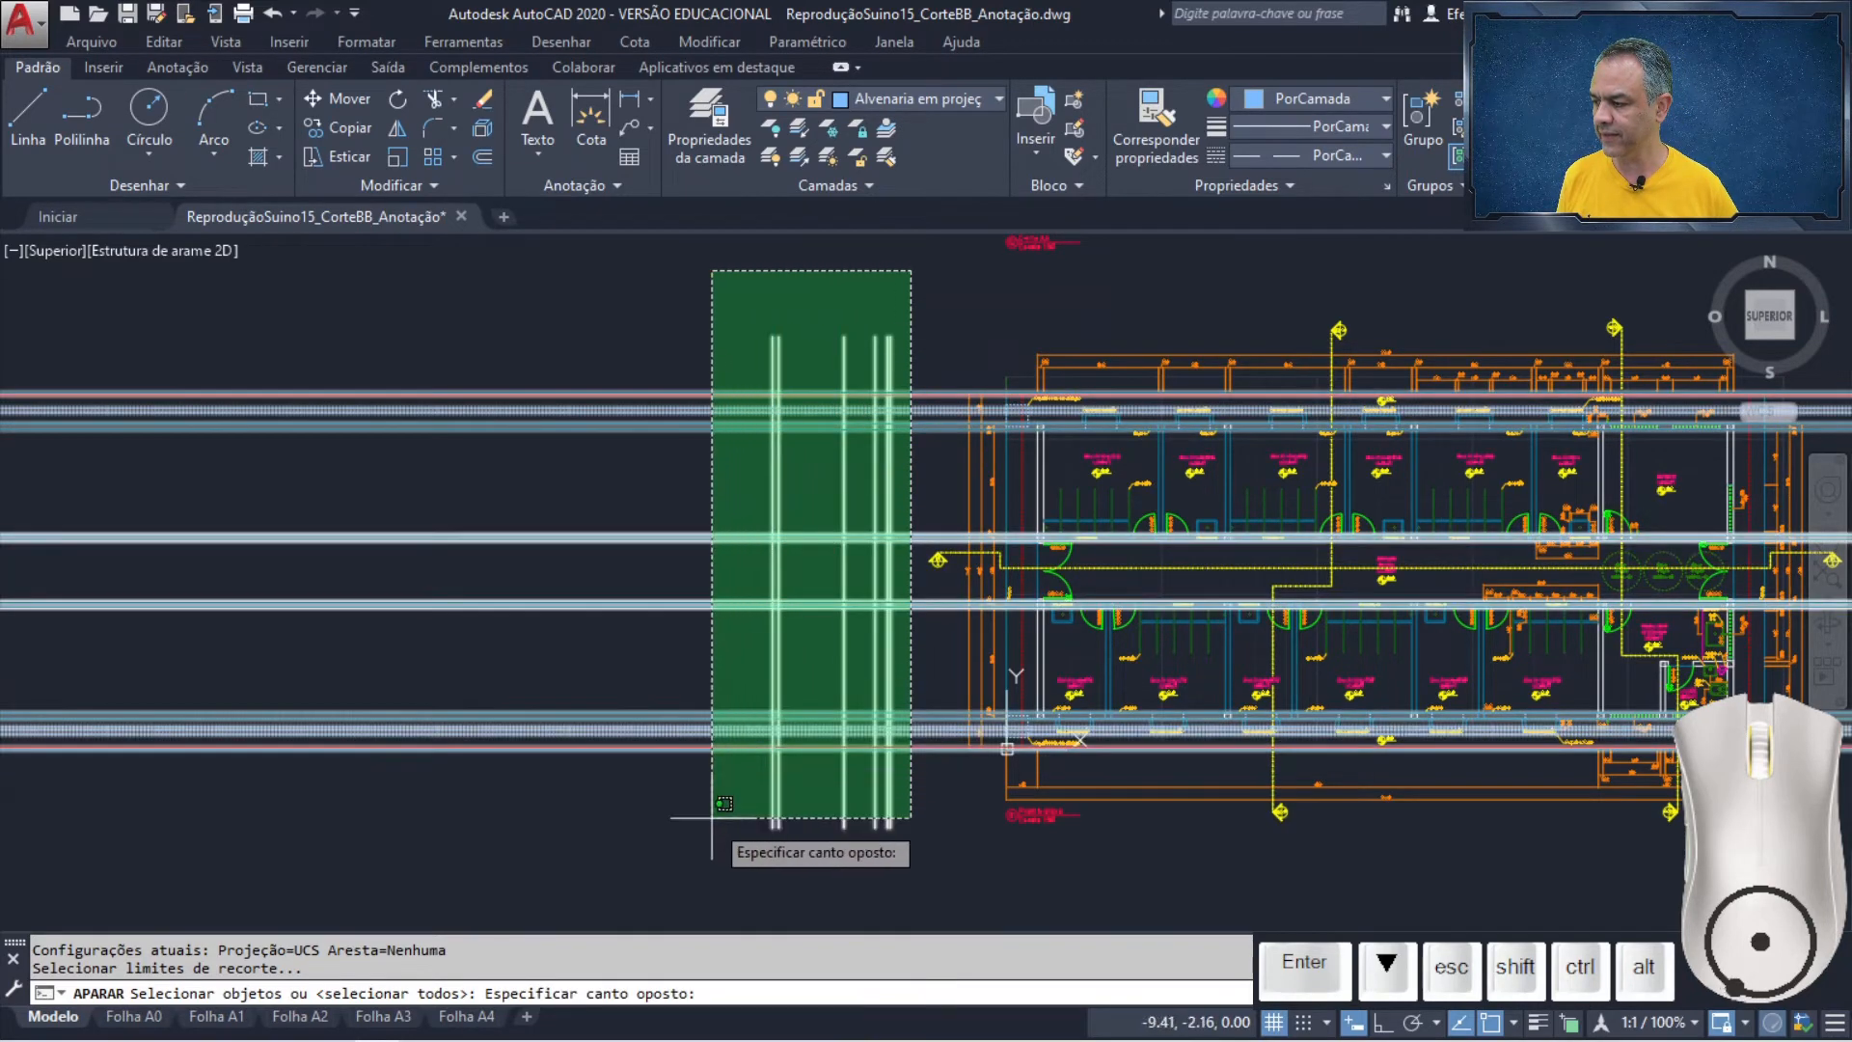
left_click(711, 871)
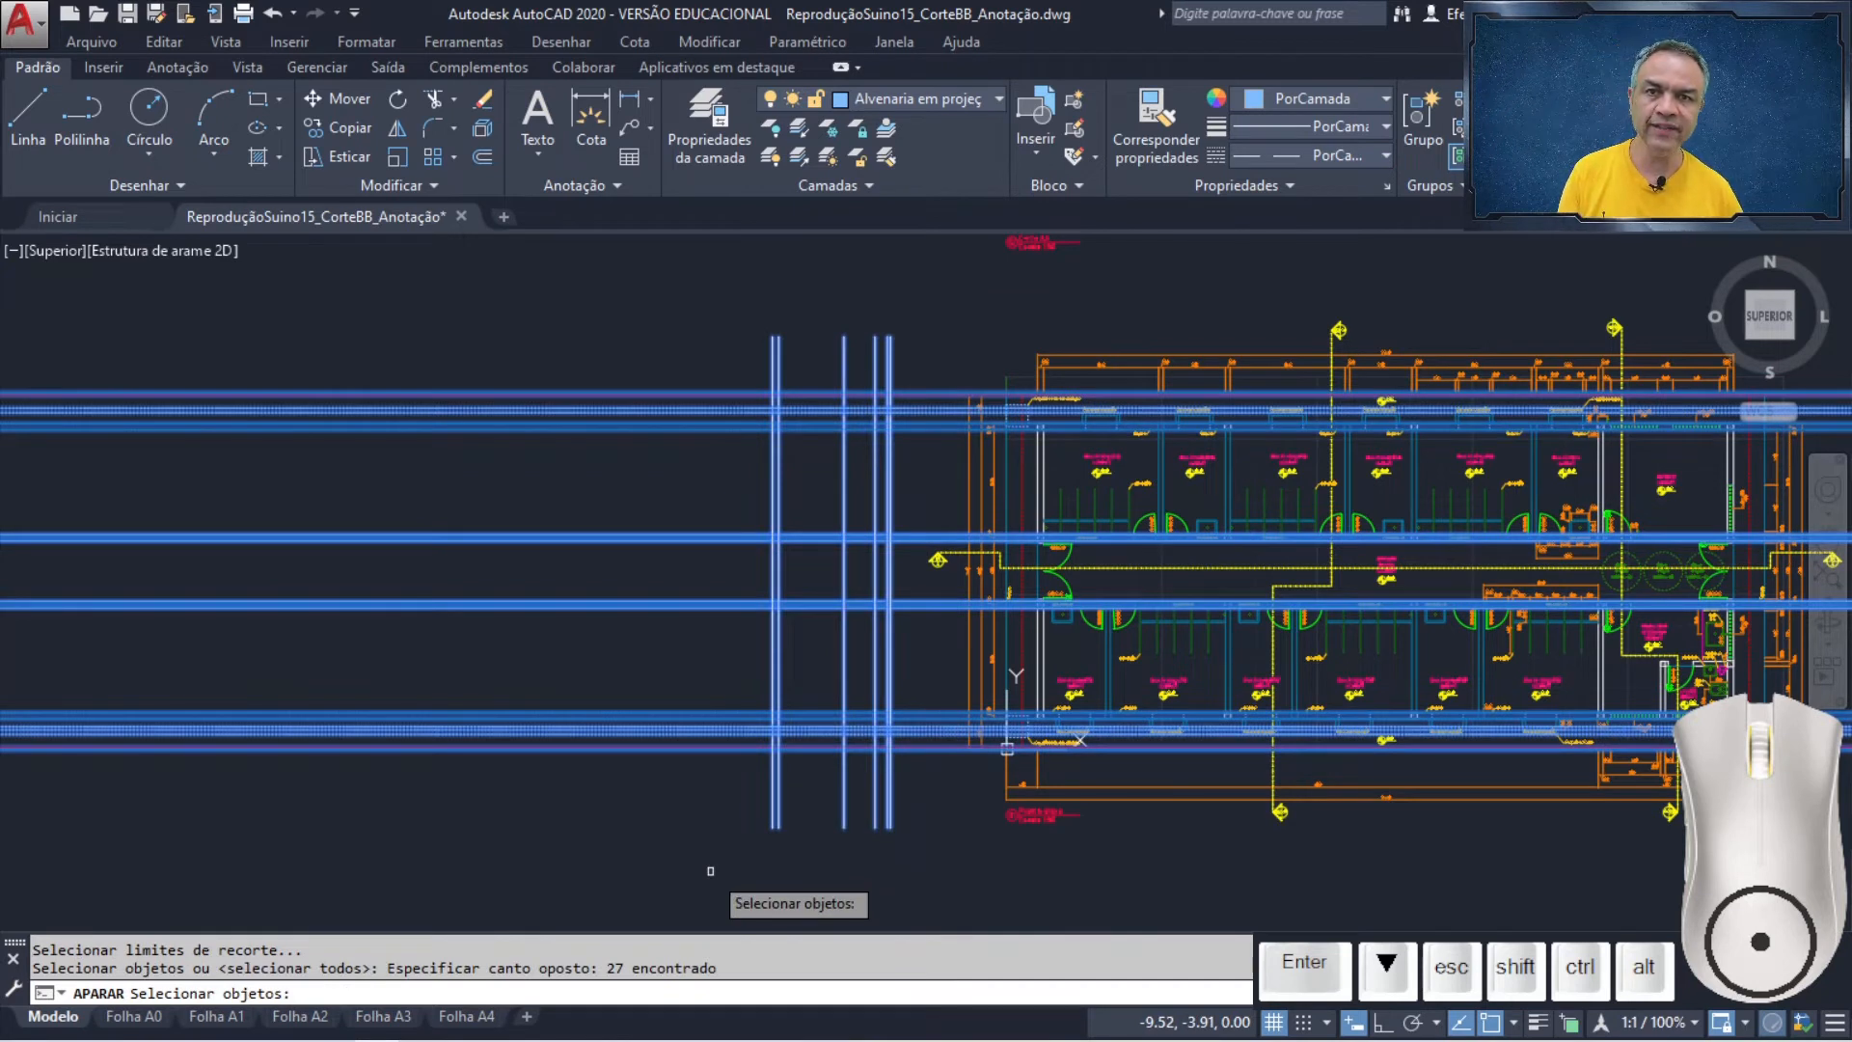
key("Return")
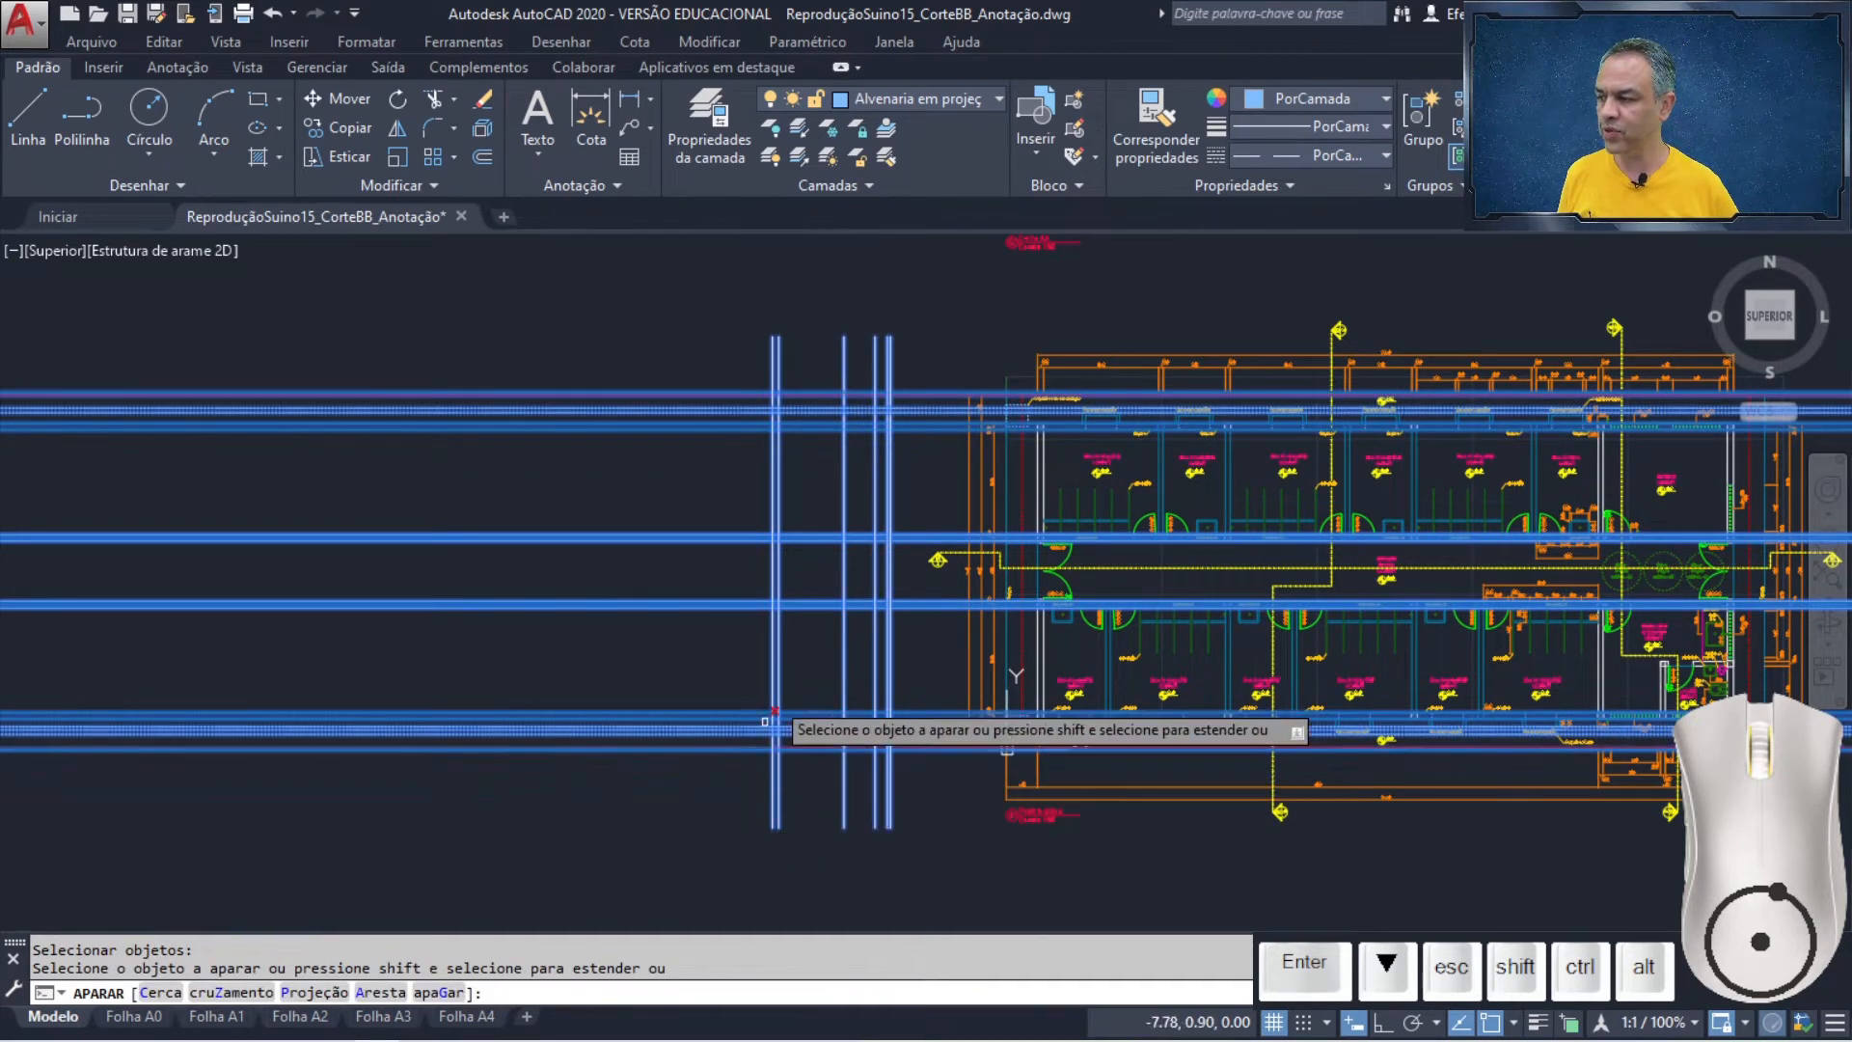
left_click(912, 286)
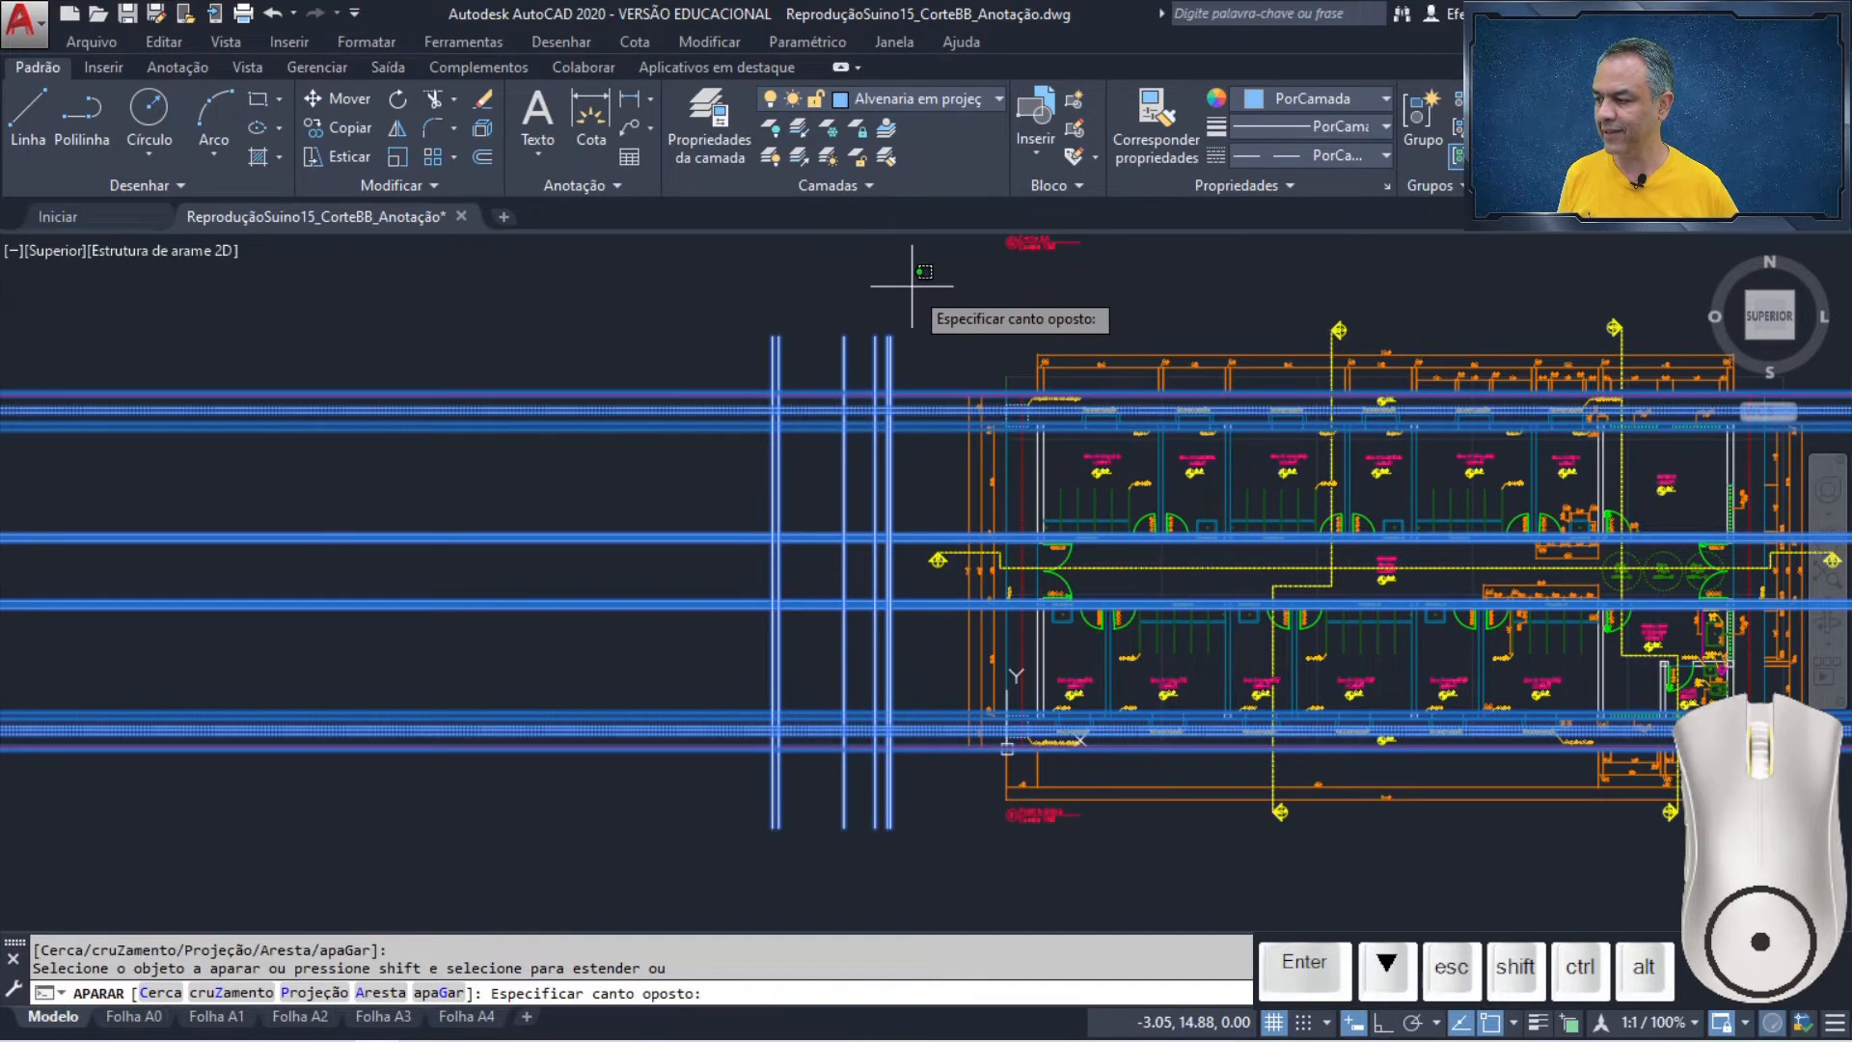
left_click(677, 858)
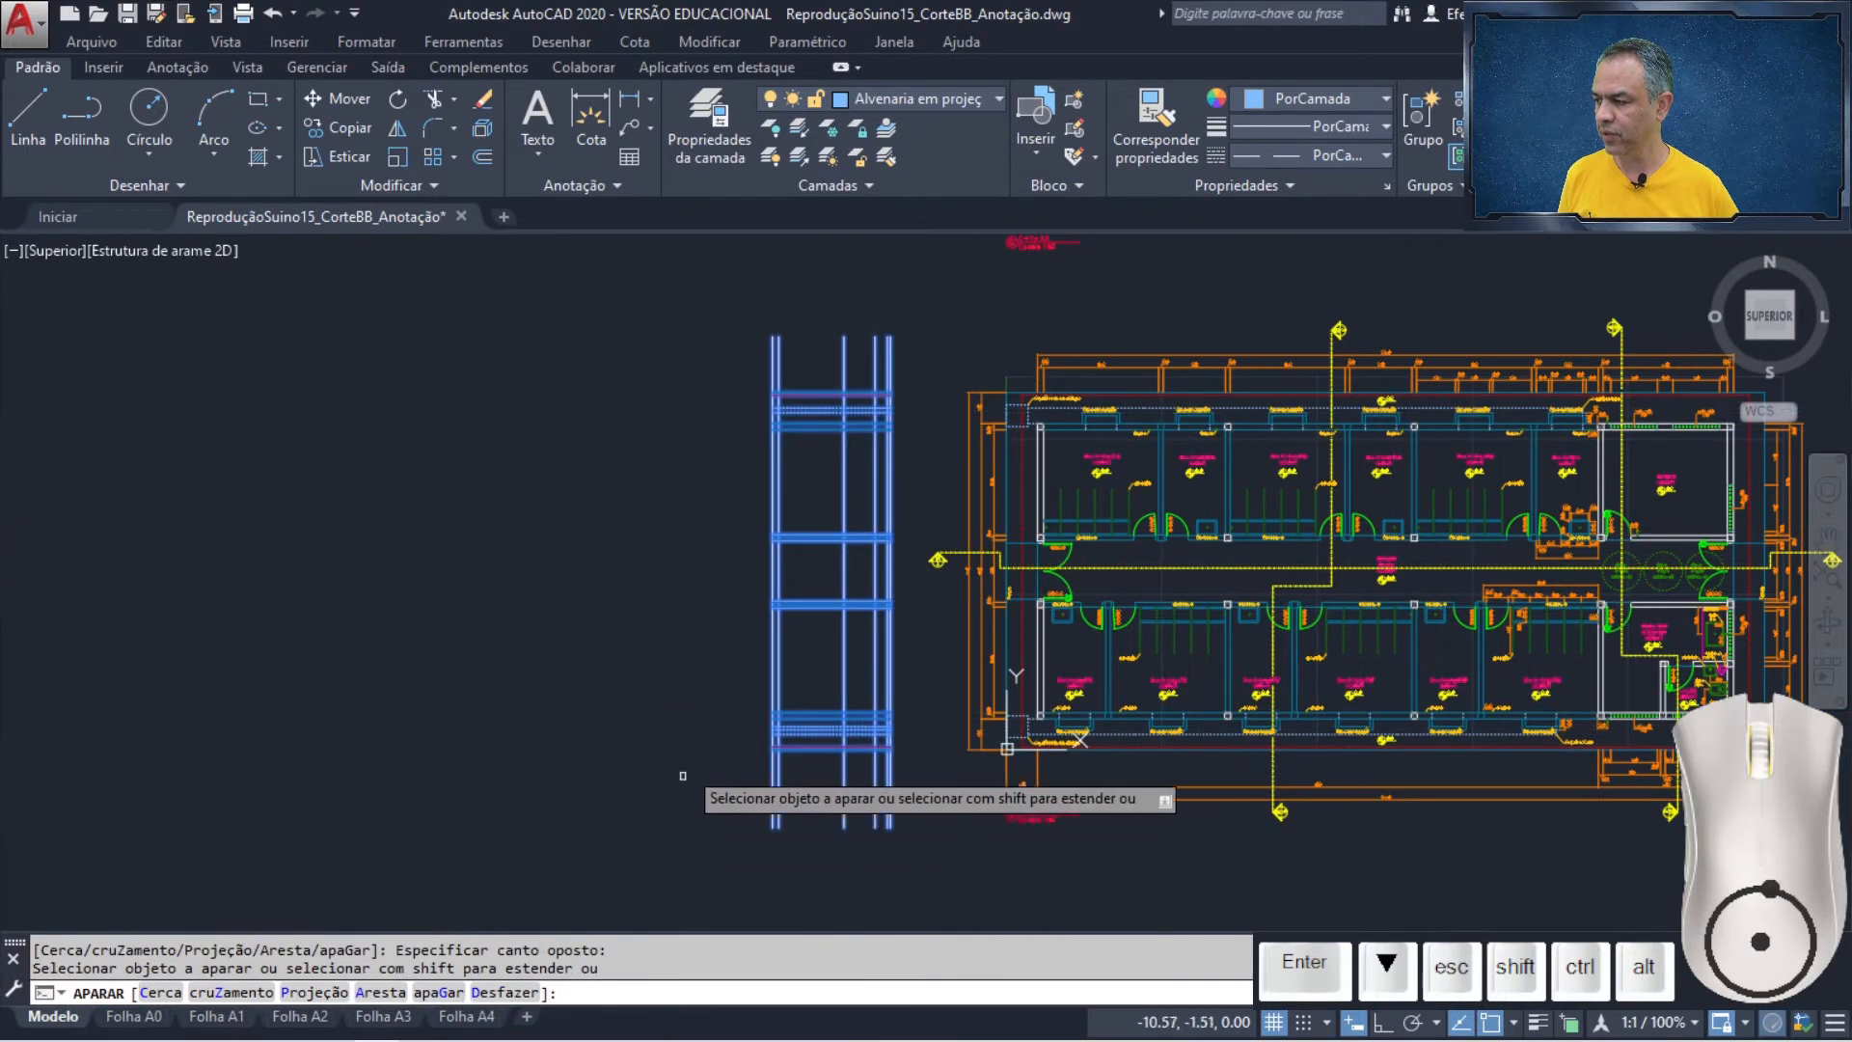
- Trim the vertical height lines above and below the outermost horizontal construction lines
left_click(927, 302)
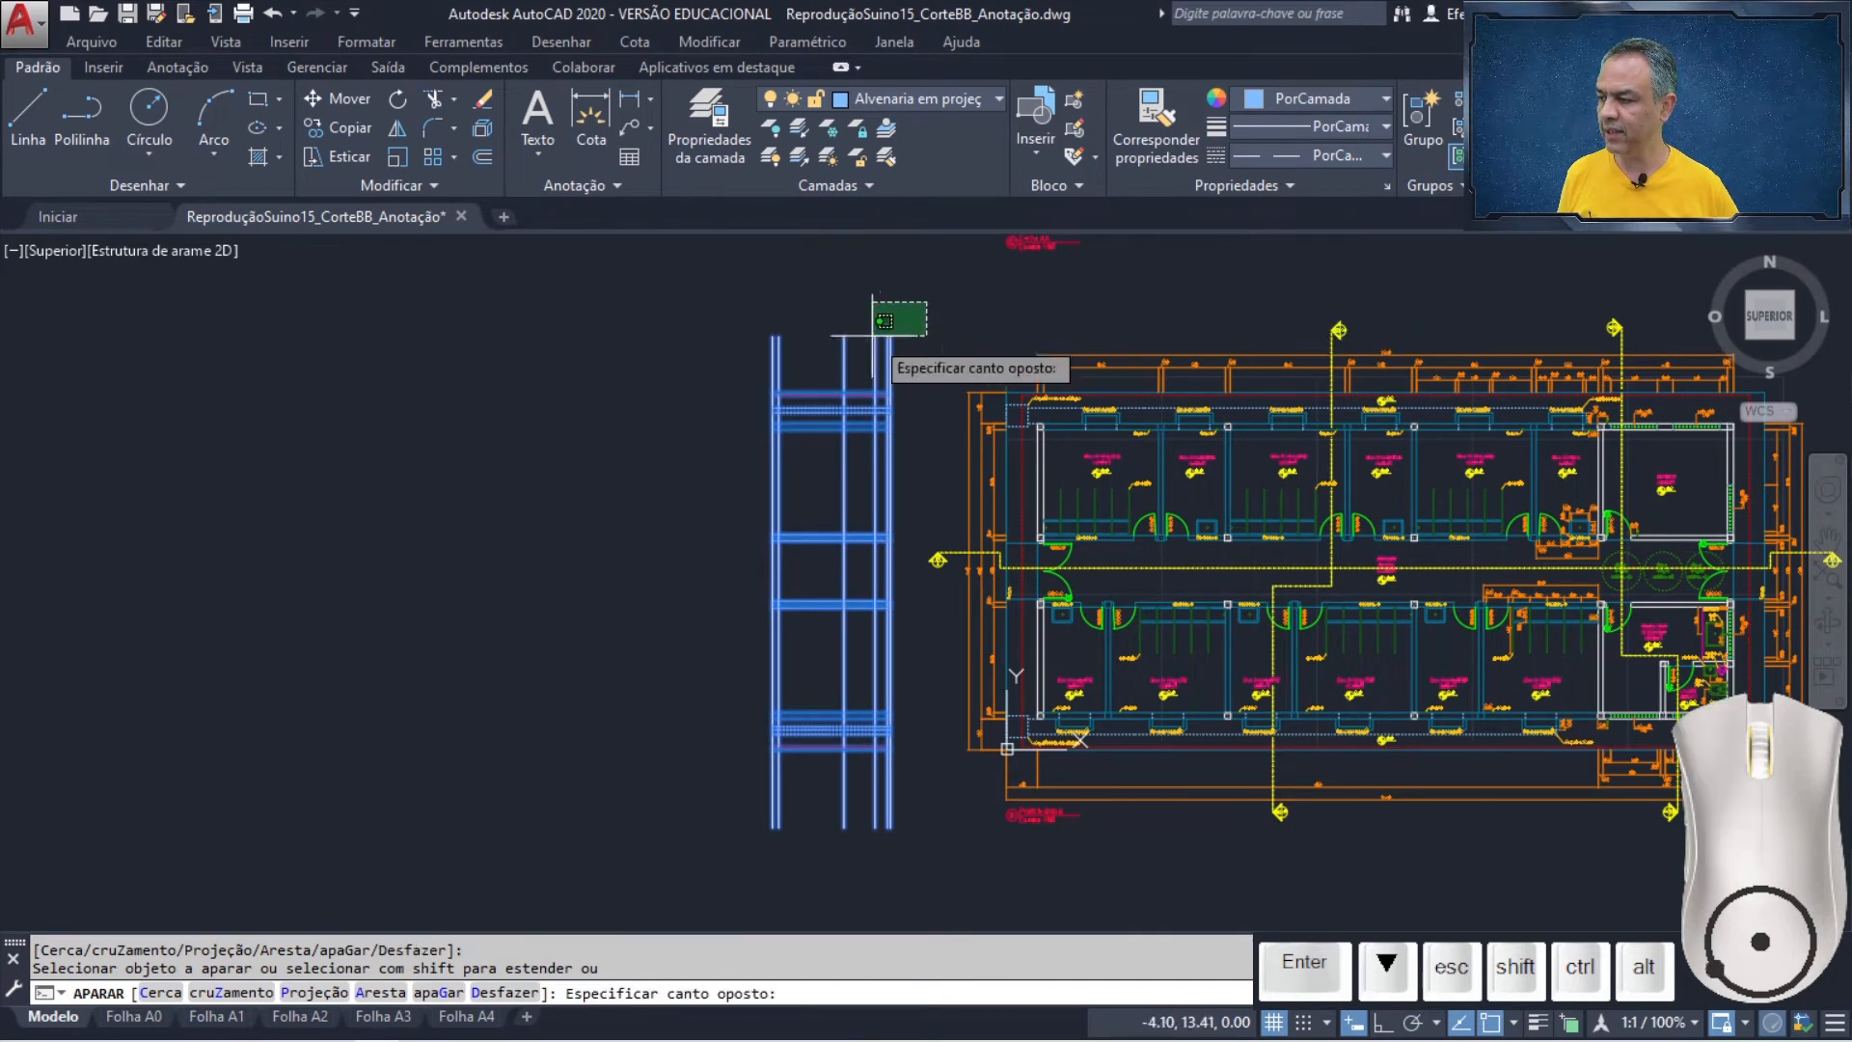
left_click(777, 359)
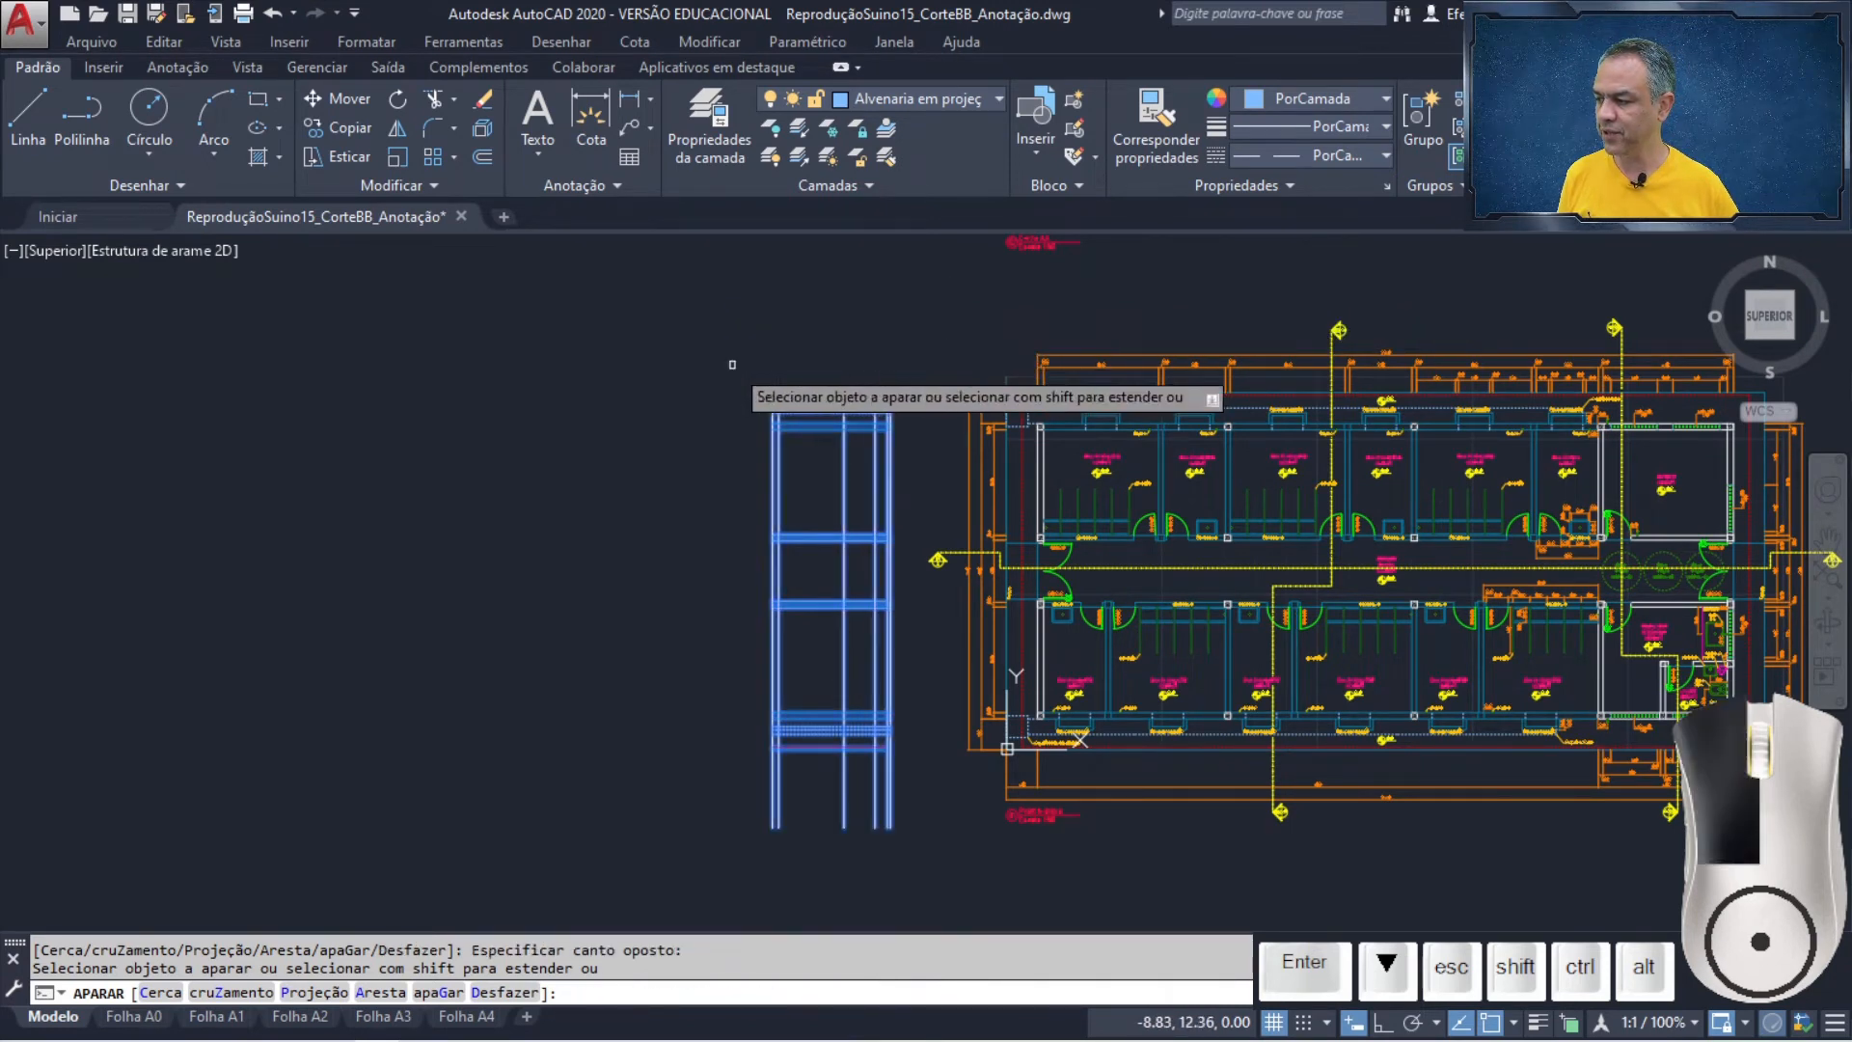
left_click(921, 791)
left_click(684, 842)
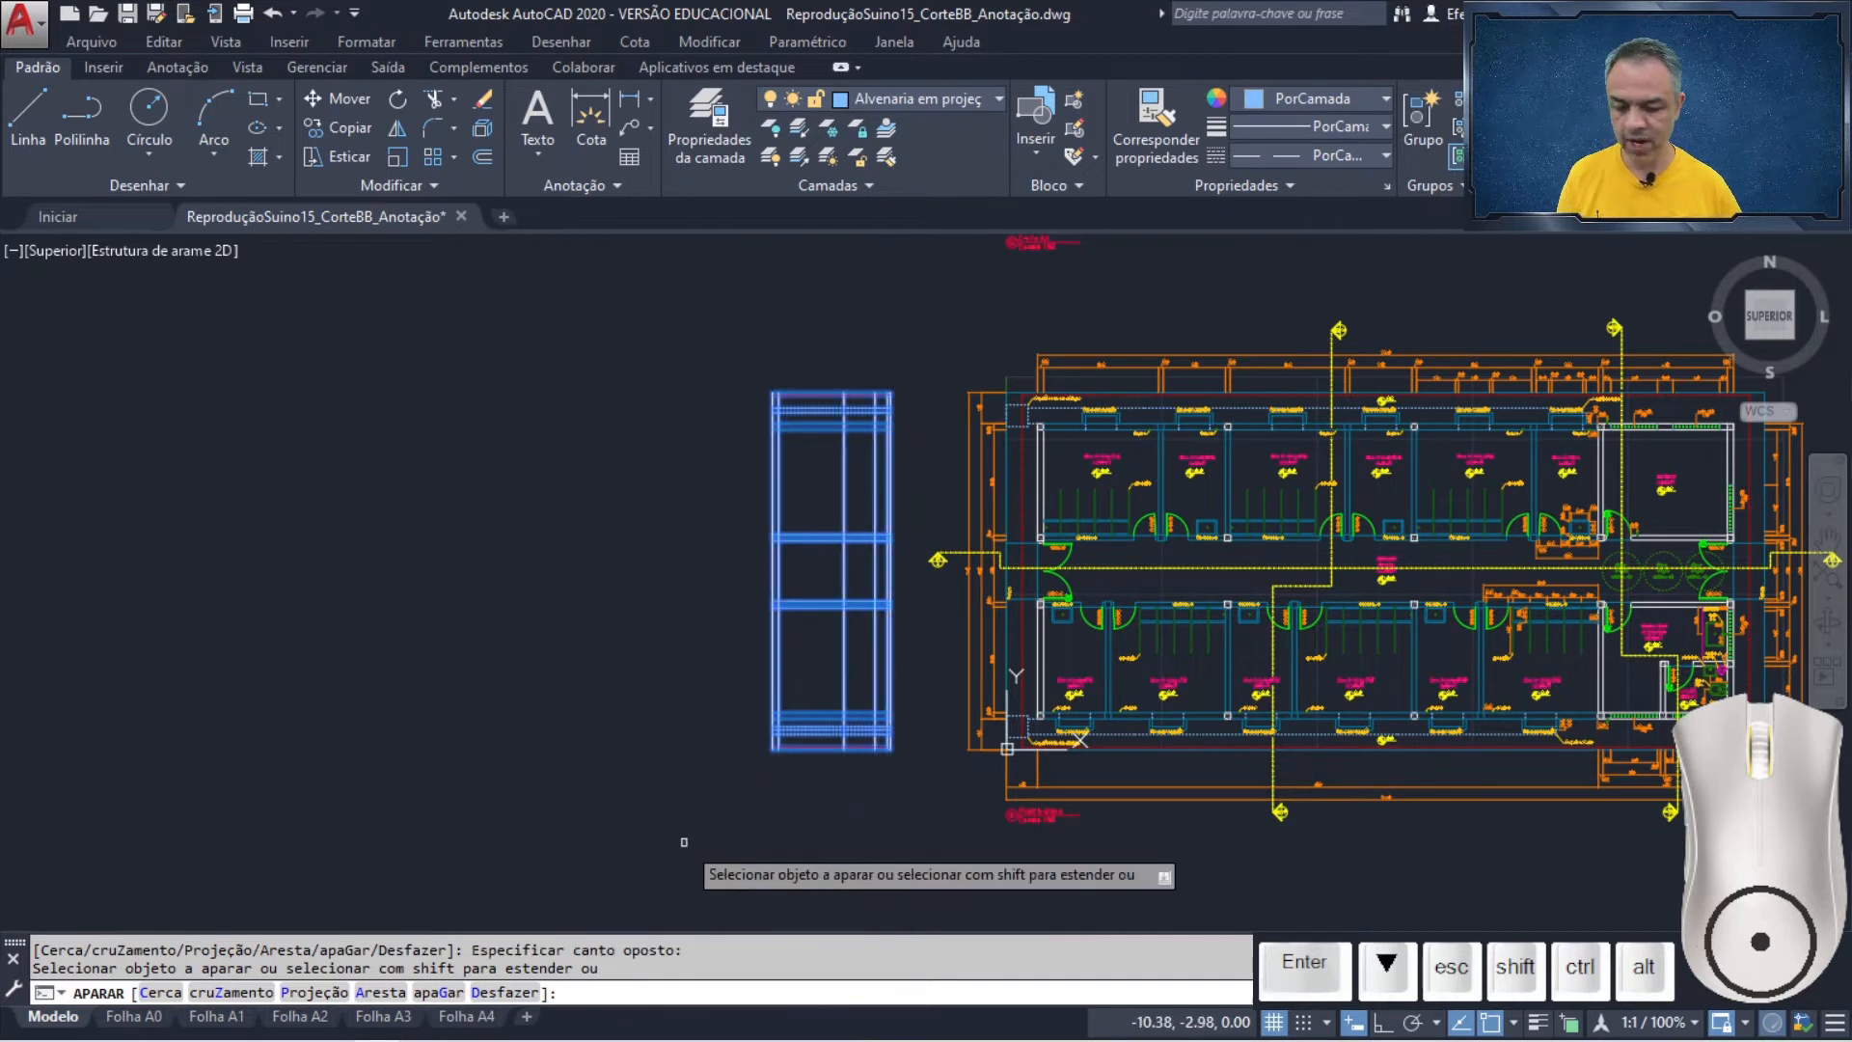
key("Return")
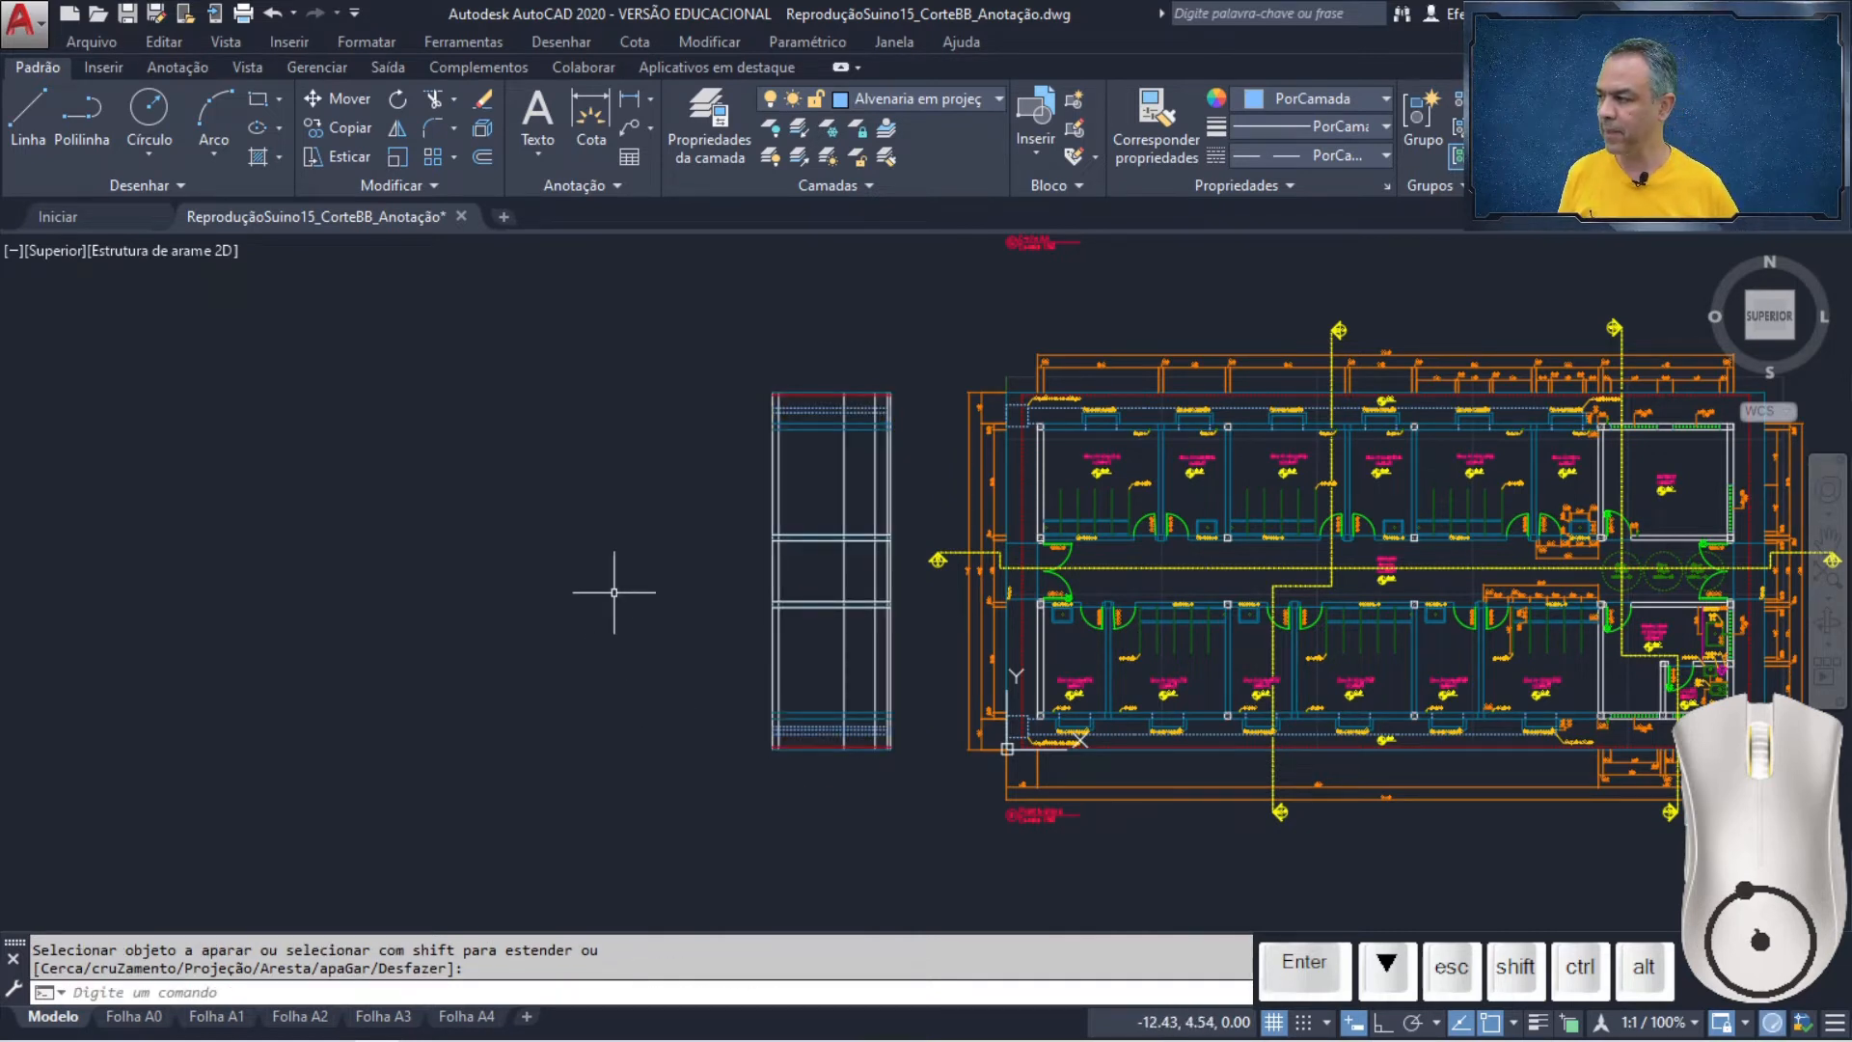
- Rotate the whole trimmed line grid a quarter turn clockwise about its upper-right corner so the section lies horizontally
left_click(402, 108)
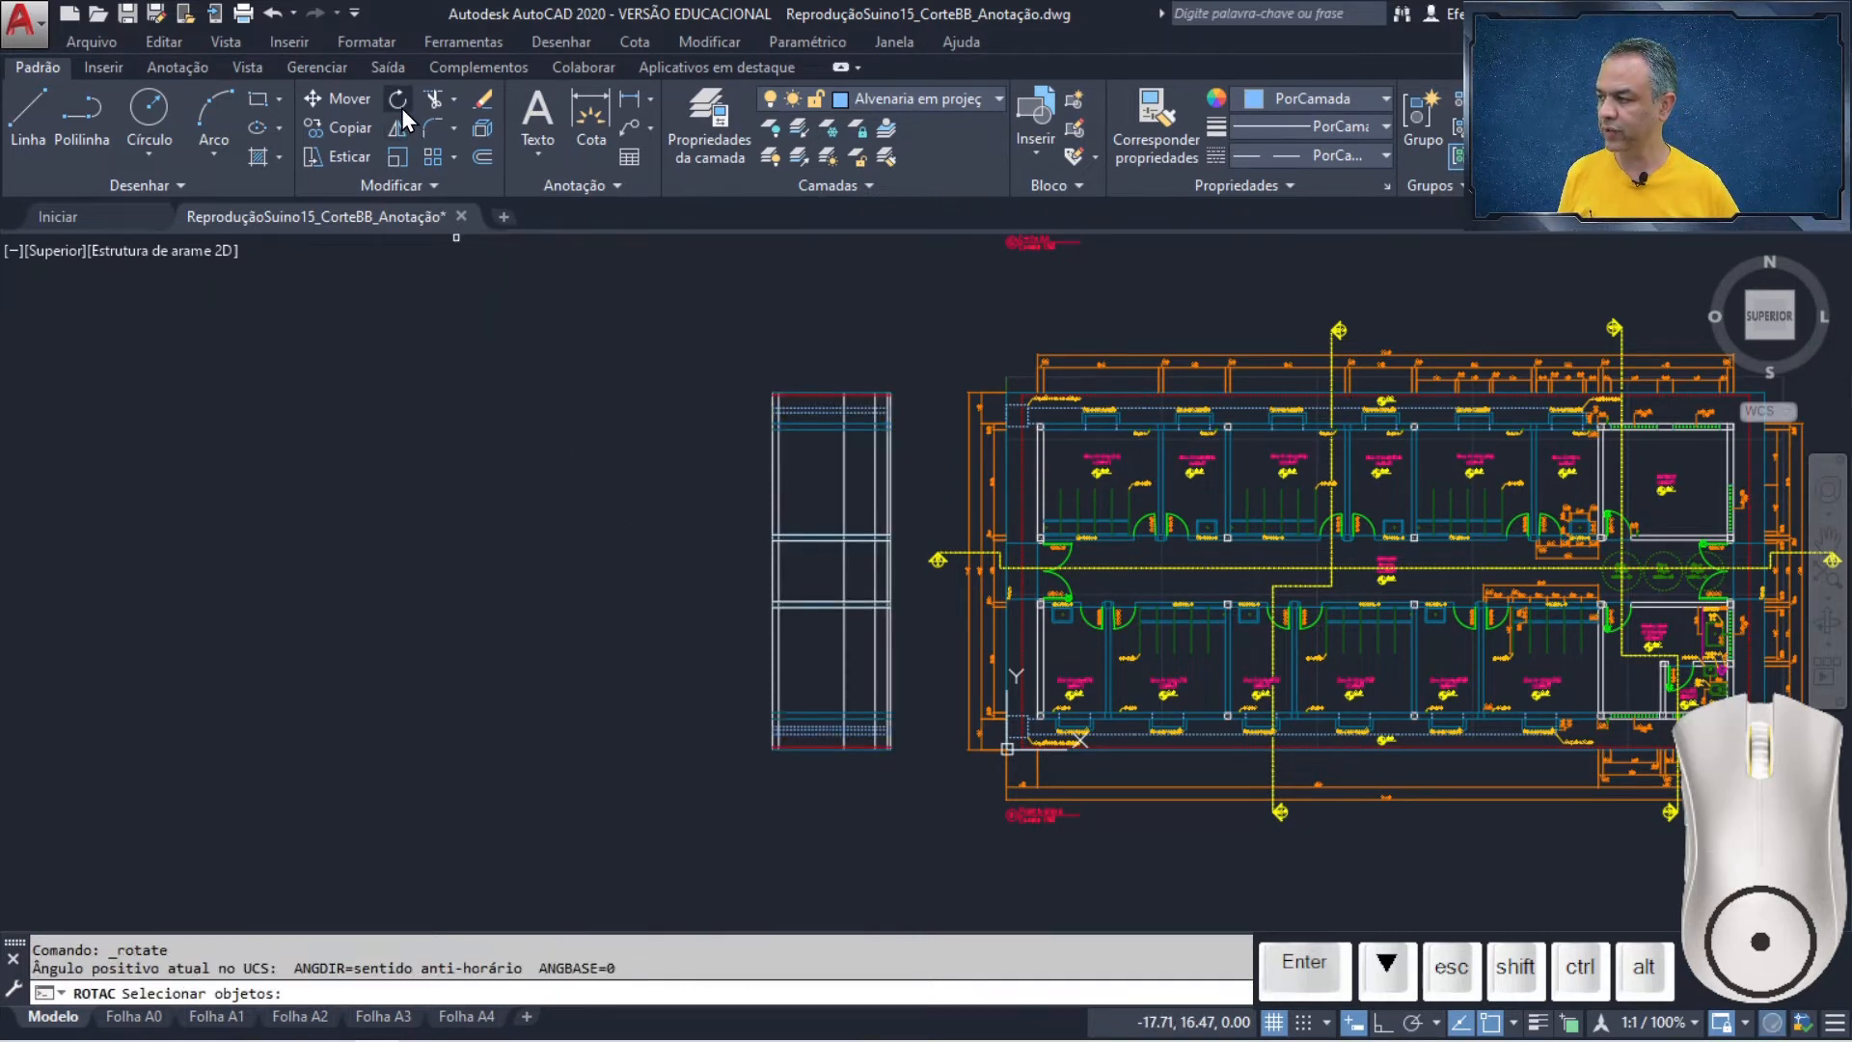
left_click(910, 343)
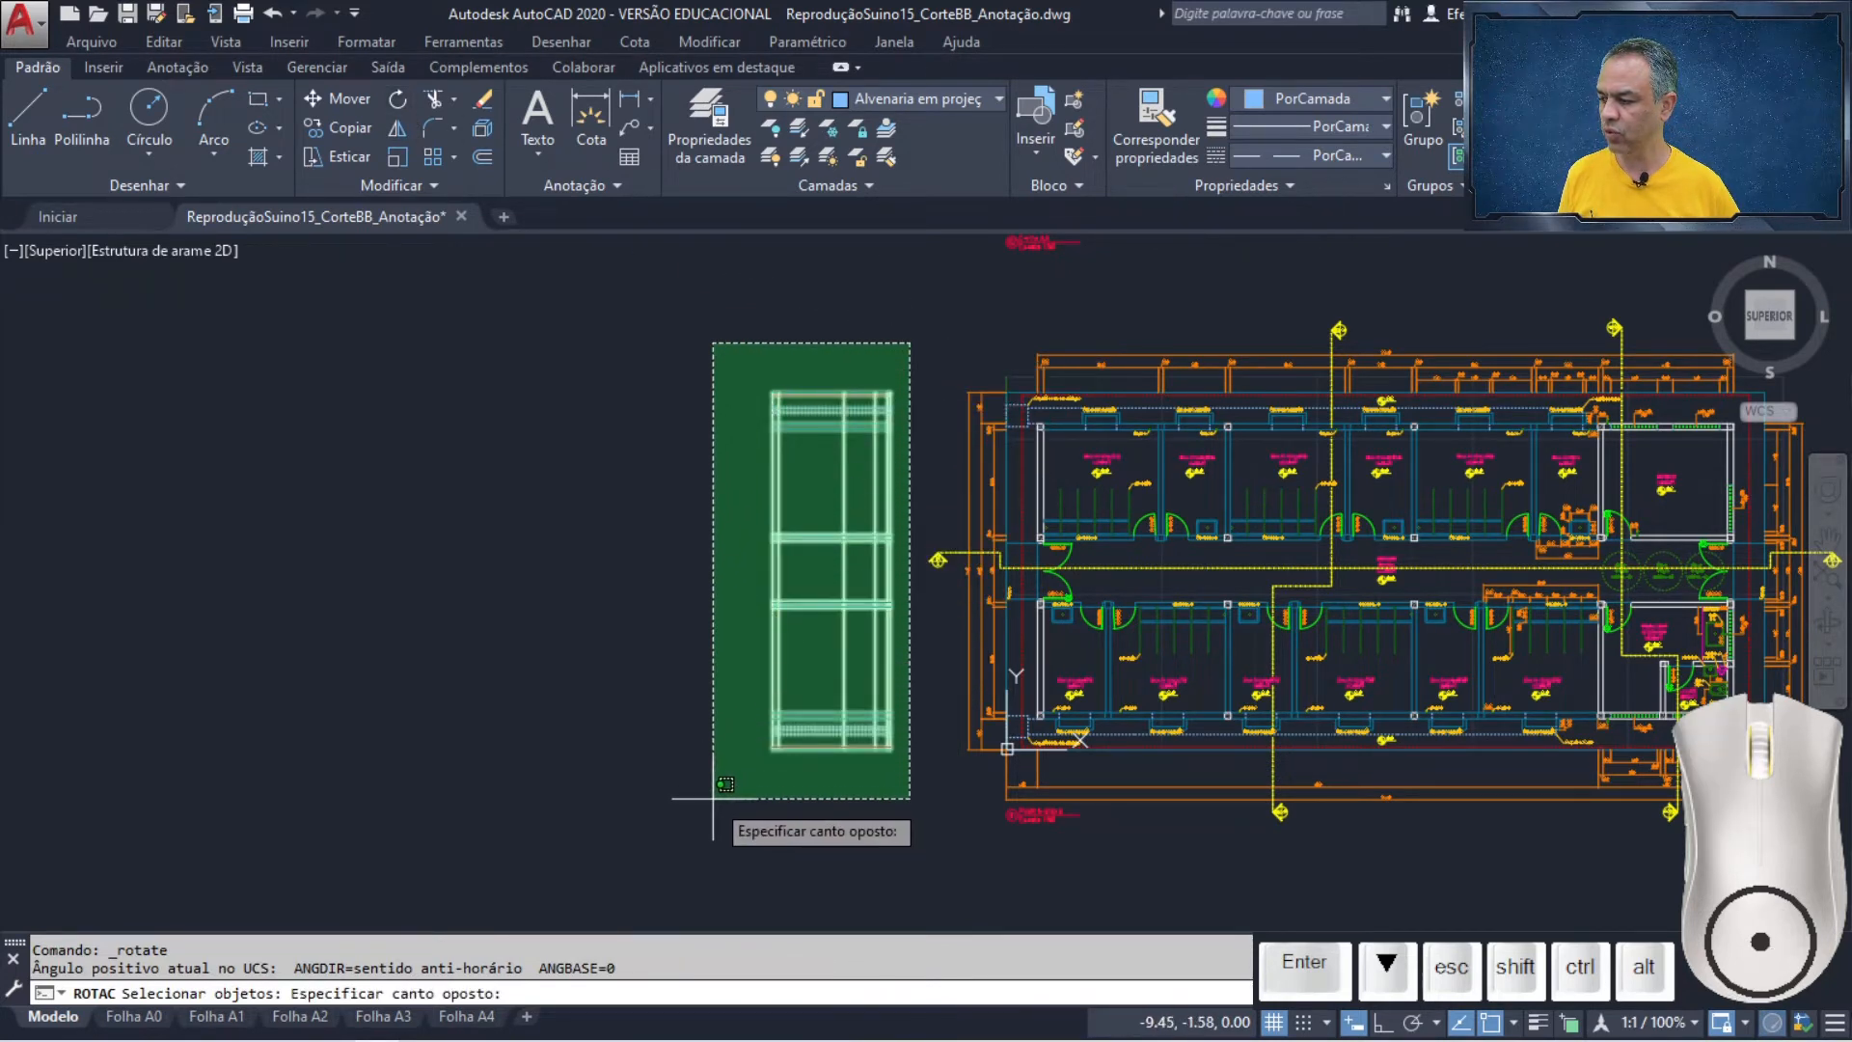
left_click(713, 799)
key("Return")
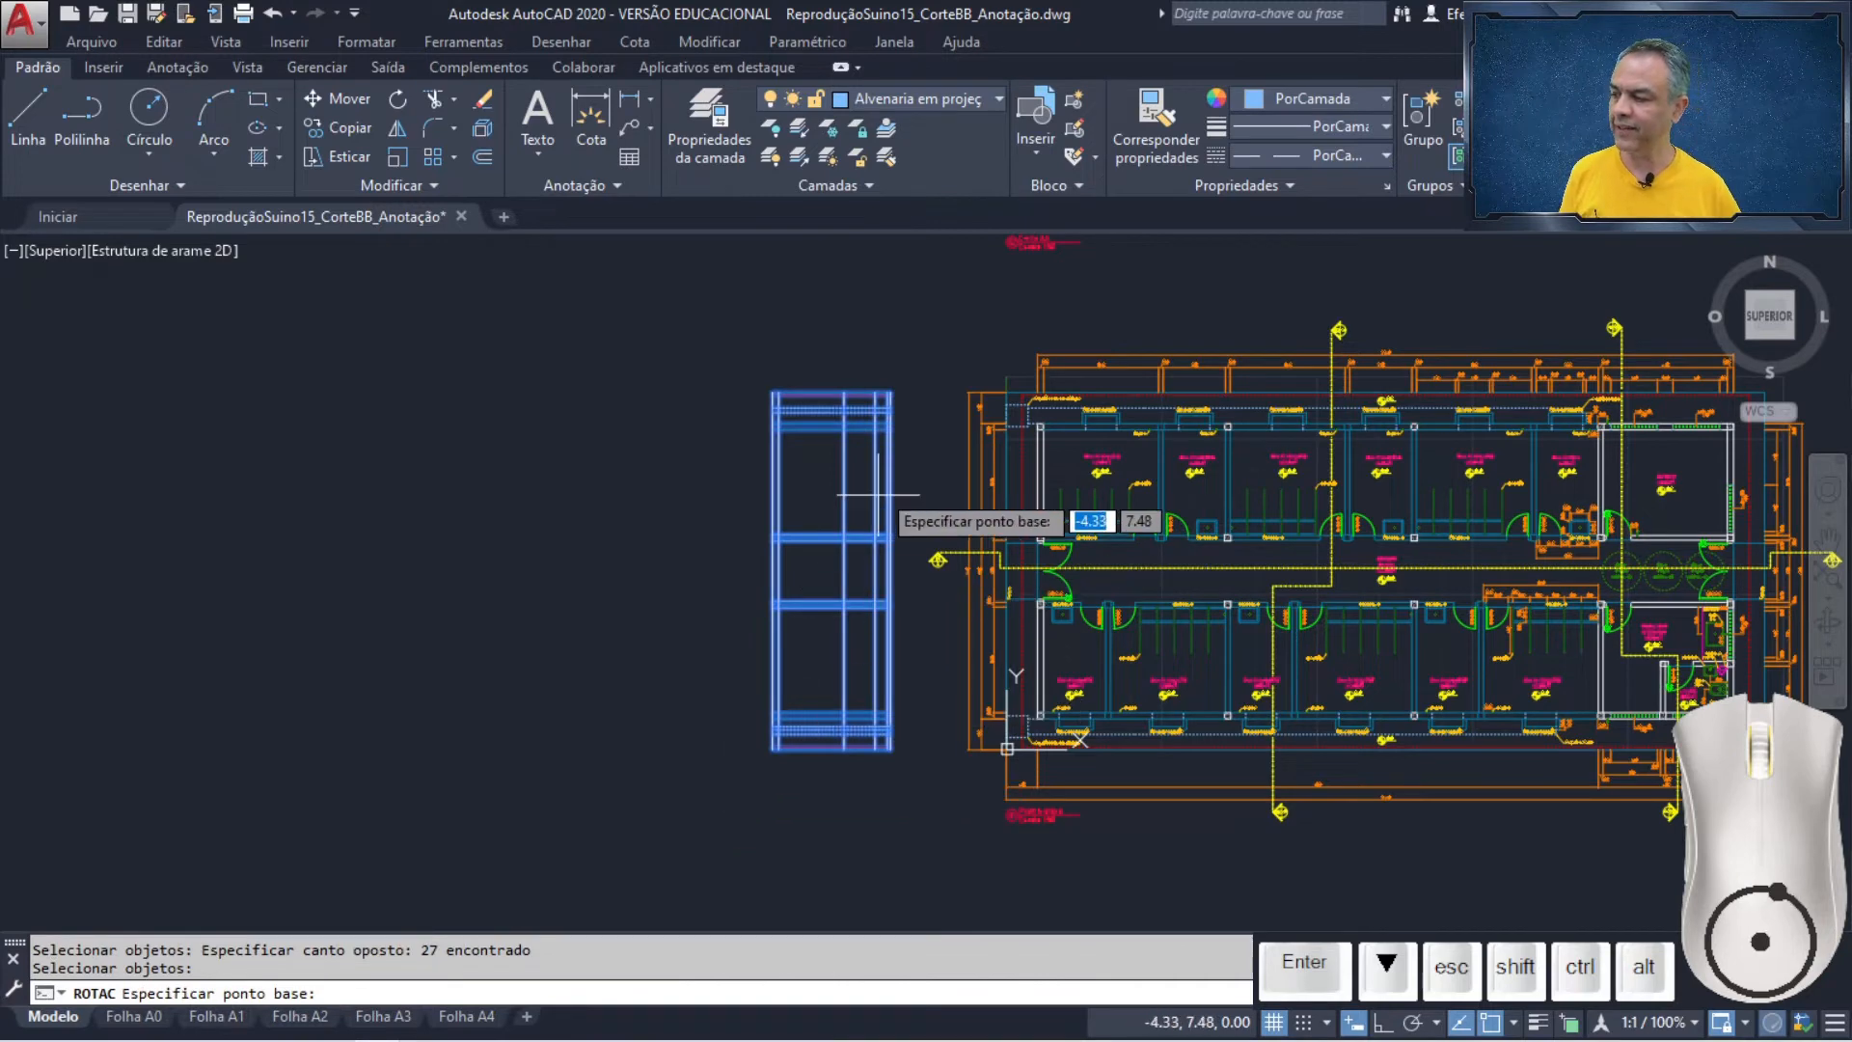
scroll(892, 357, "up", 6)
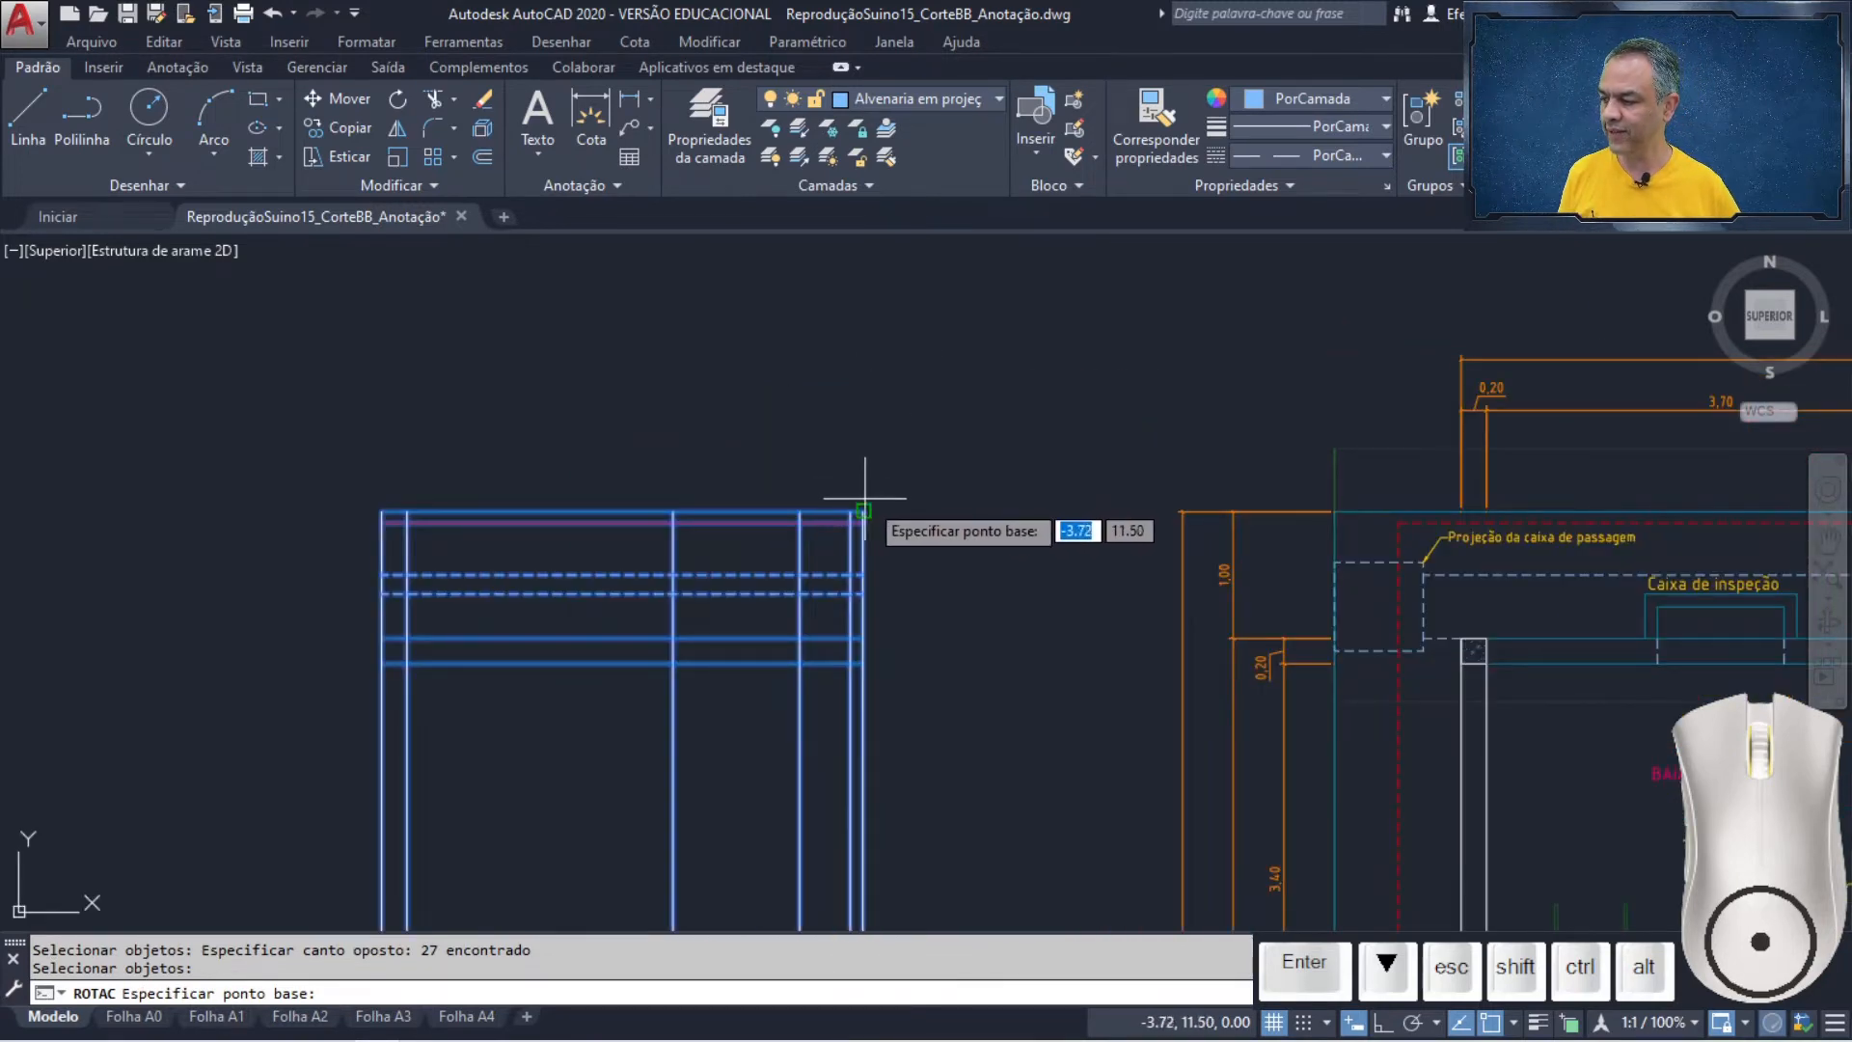
left_click(864, 509)
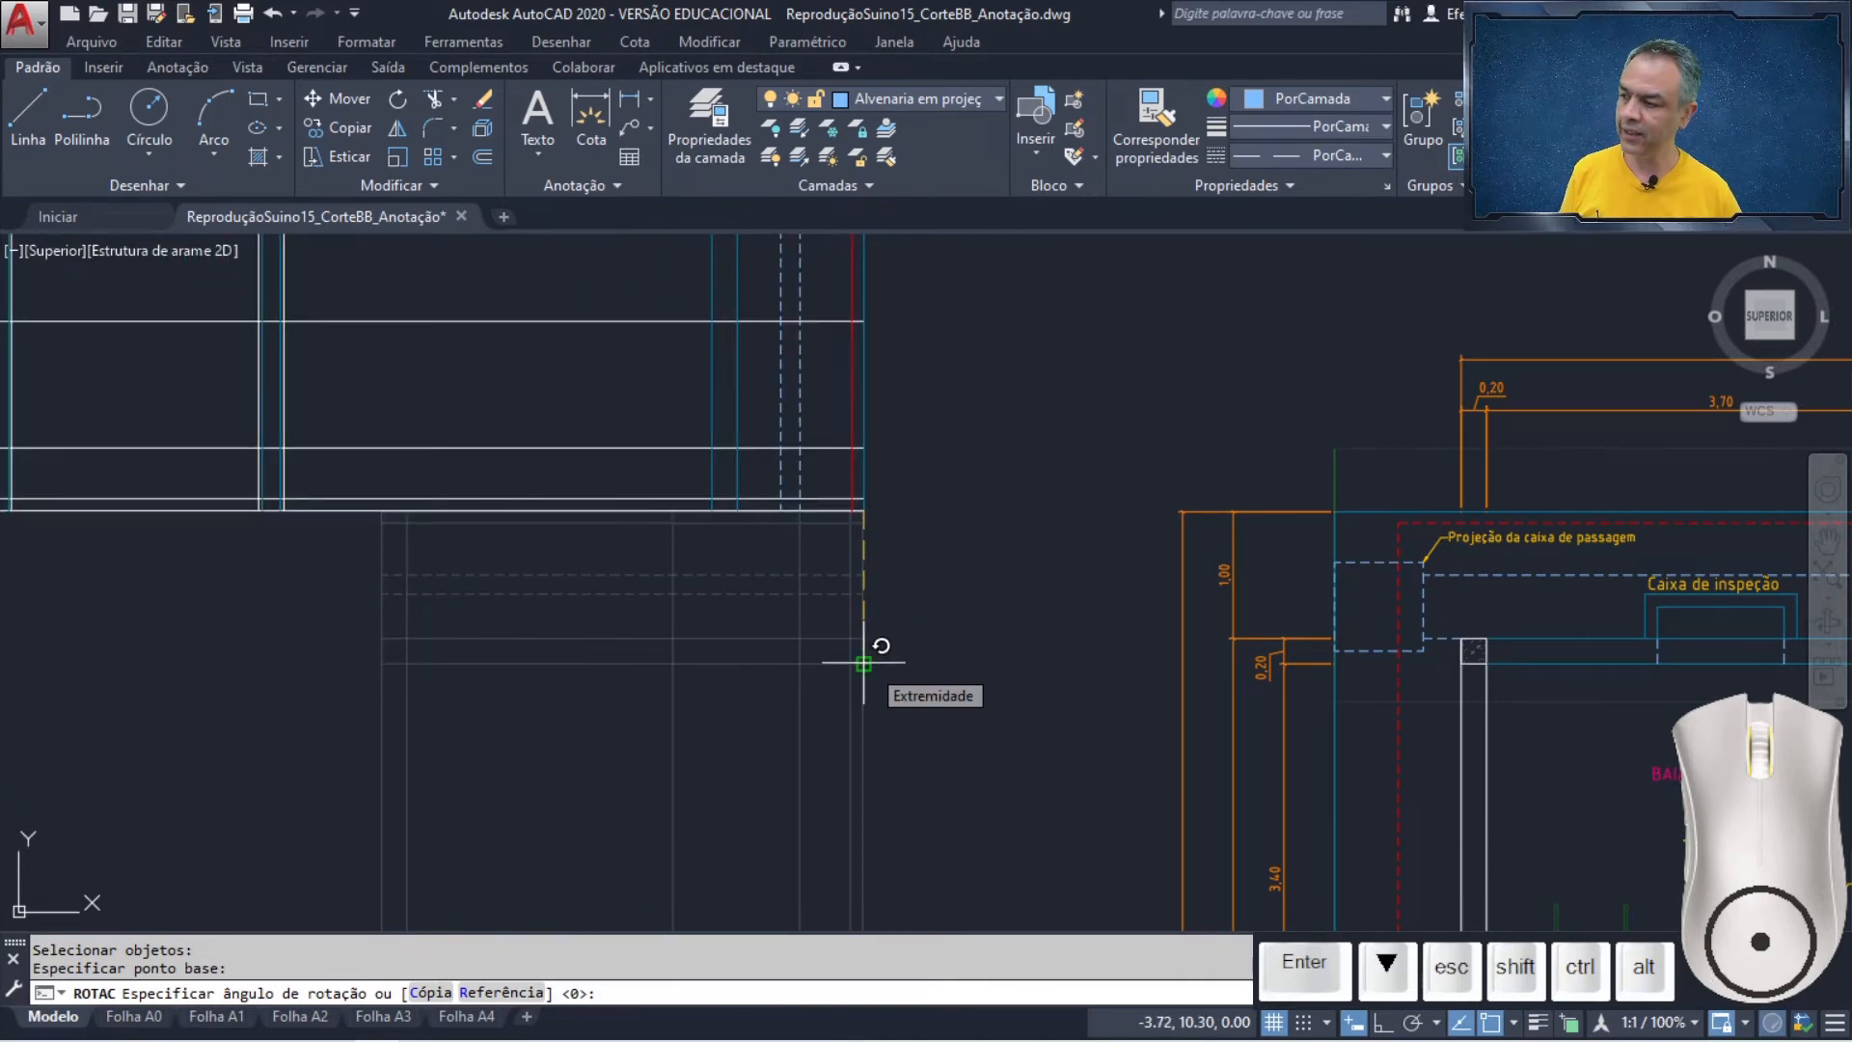
left_click(863, 664)
- Trim the outermost vertical lines at both ends of the section above the base slab, using the slab's upper line as the cutting edge
scroll(894, 616, "down", 3)
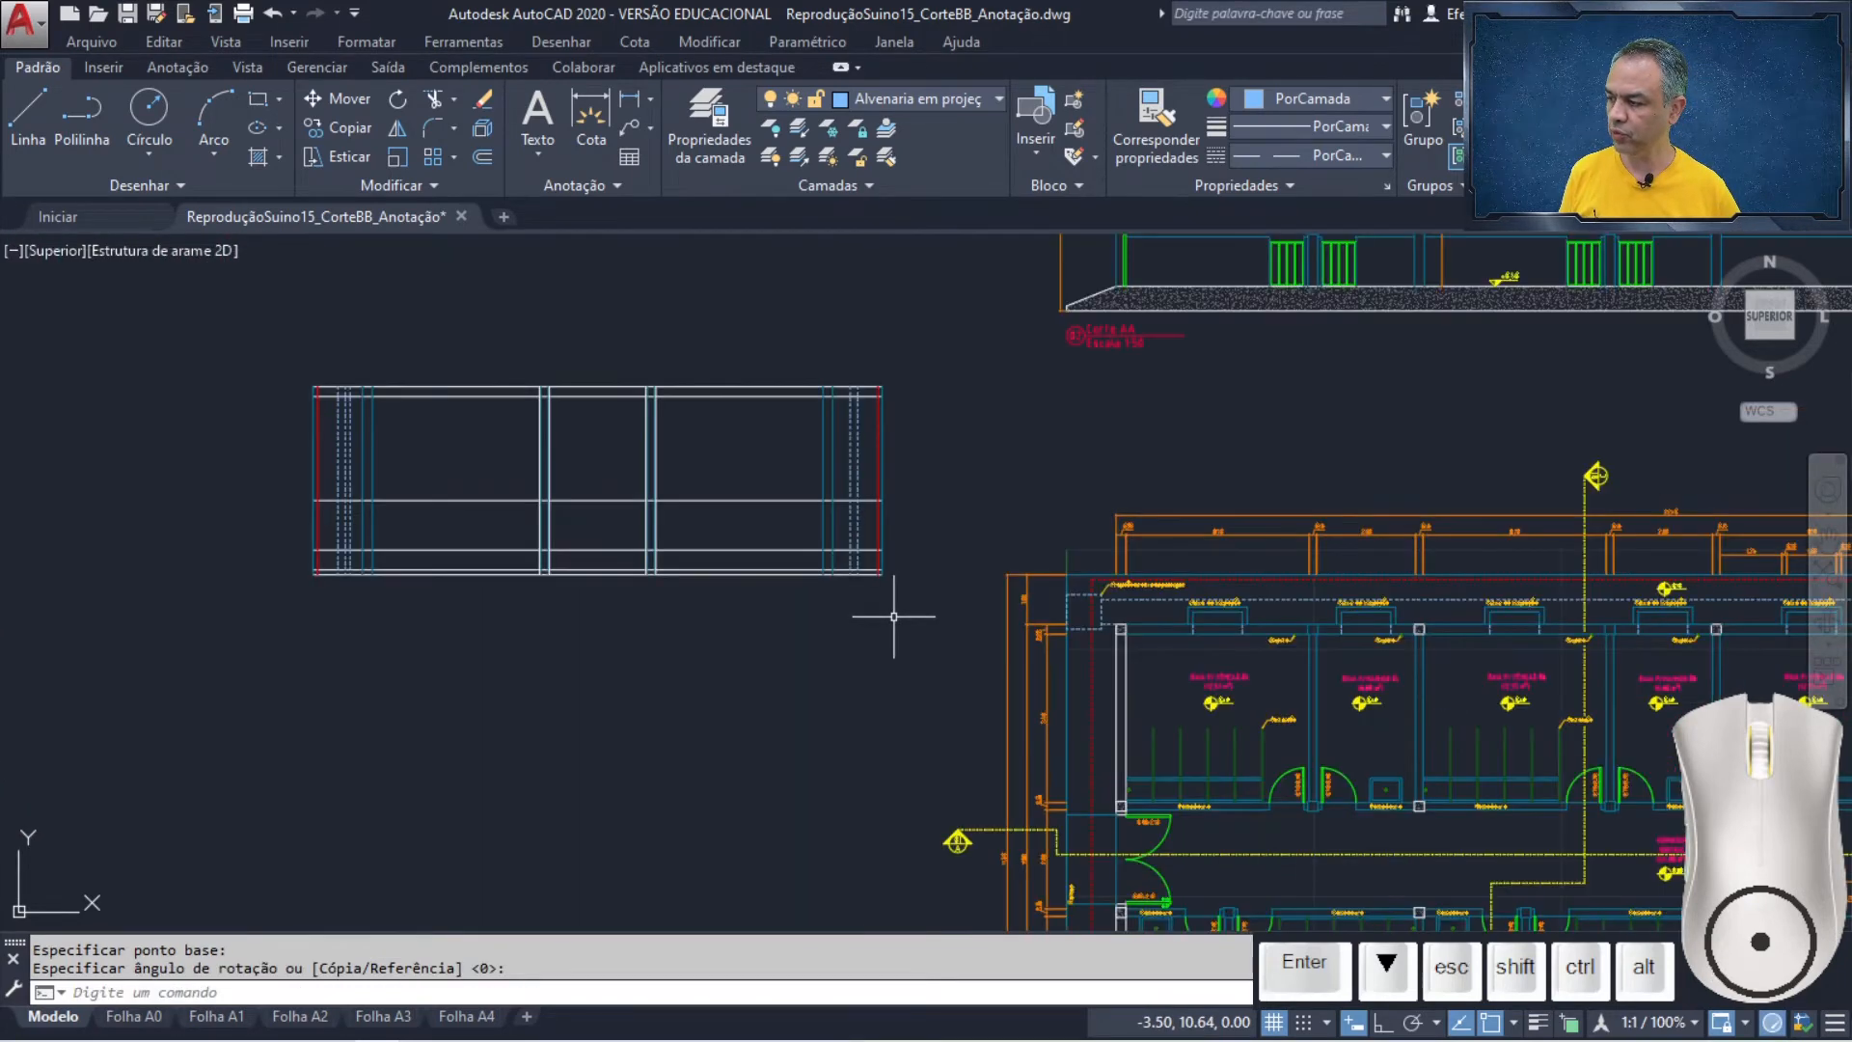
middle_click_drag(895, 616, 1268, 597)
scroll(1181, 586, "up", 1)
middle_click_drag(1162, 623, 1465, 929)
scroll(1219, 777, "up", 2)
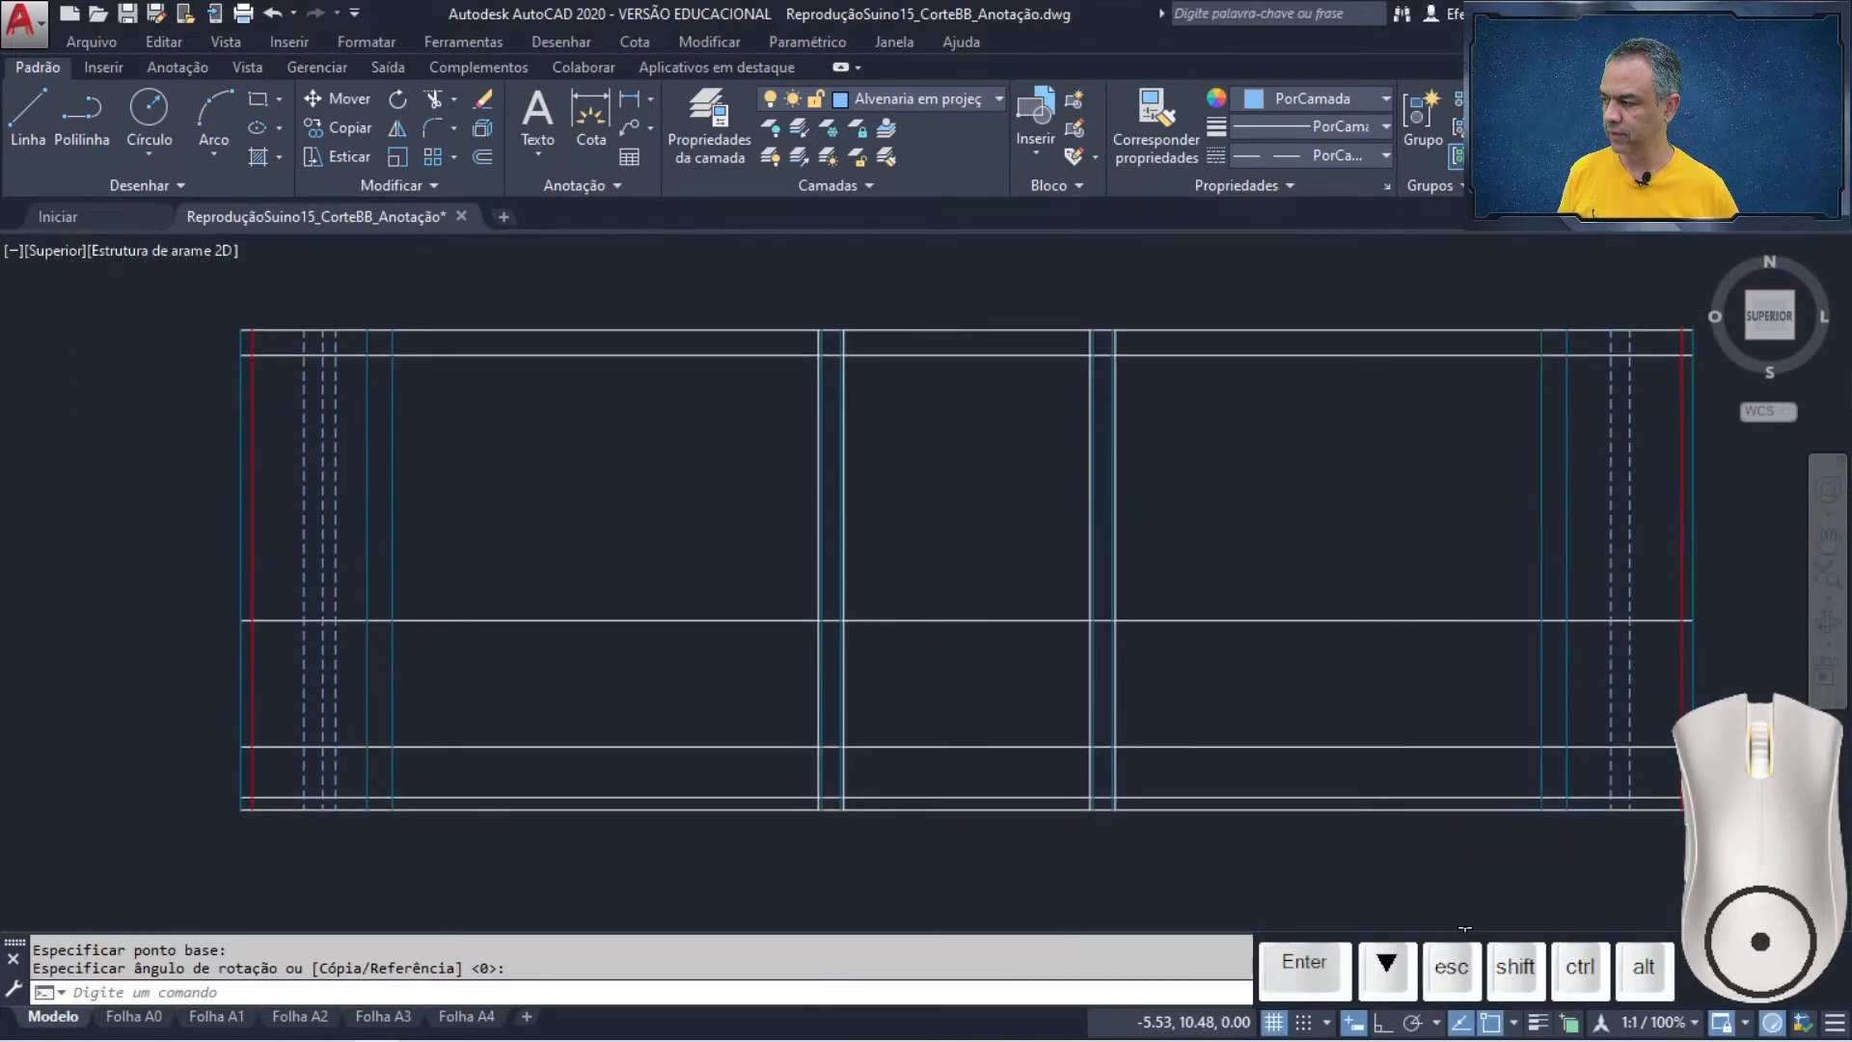
left_click(433, 94)
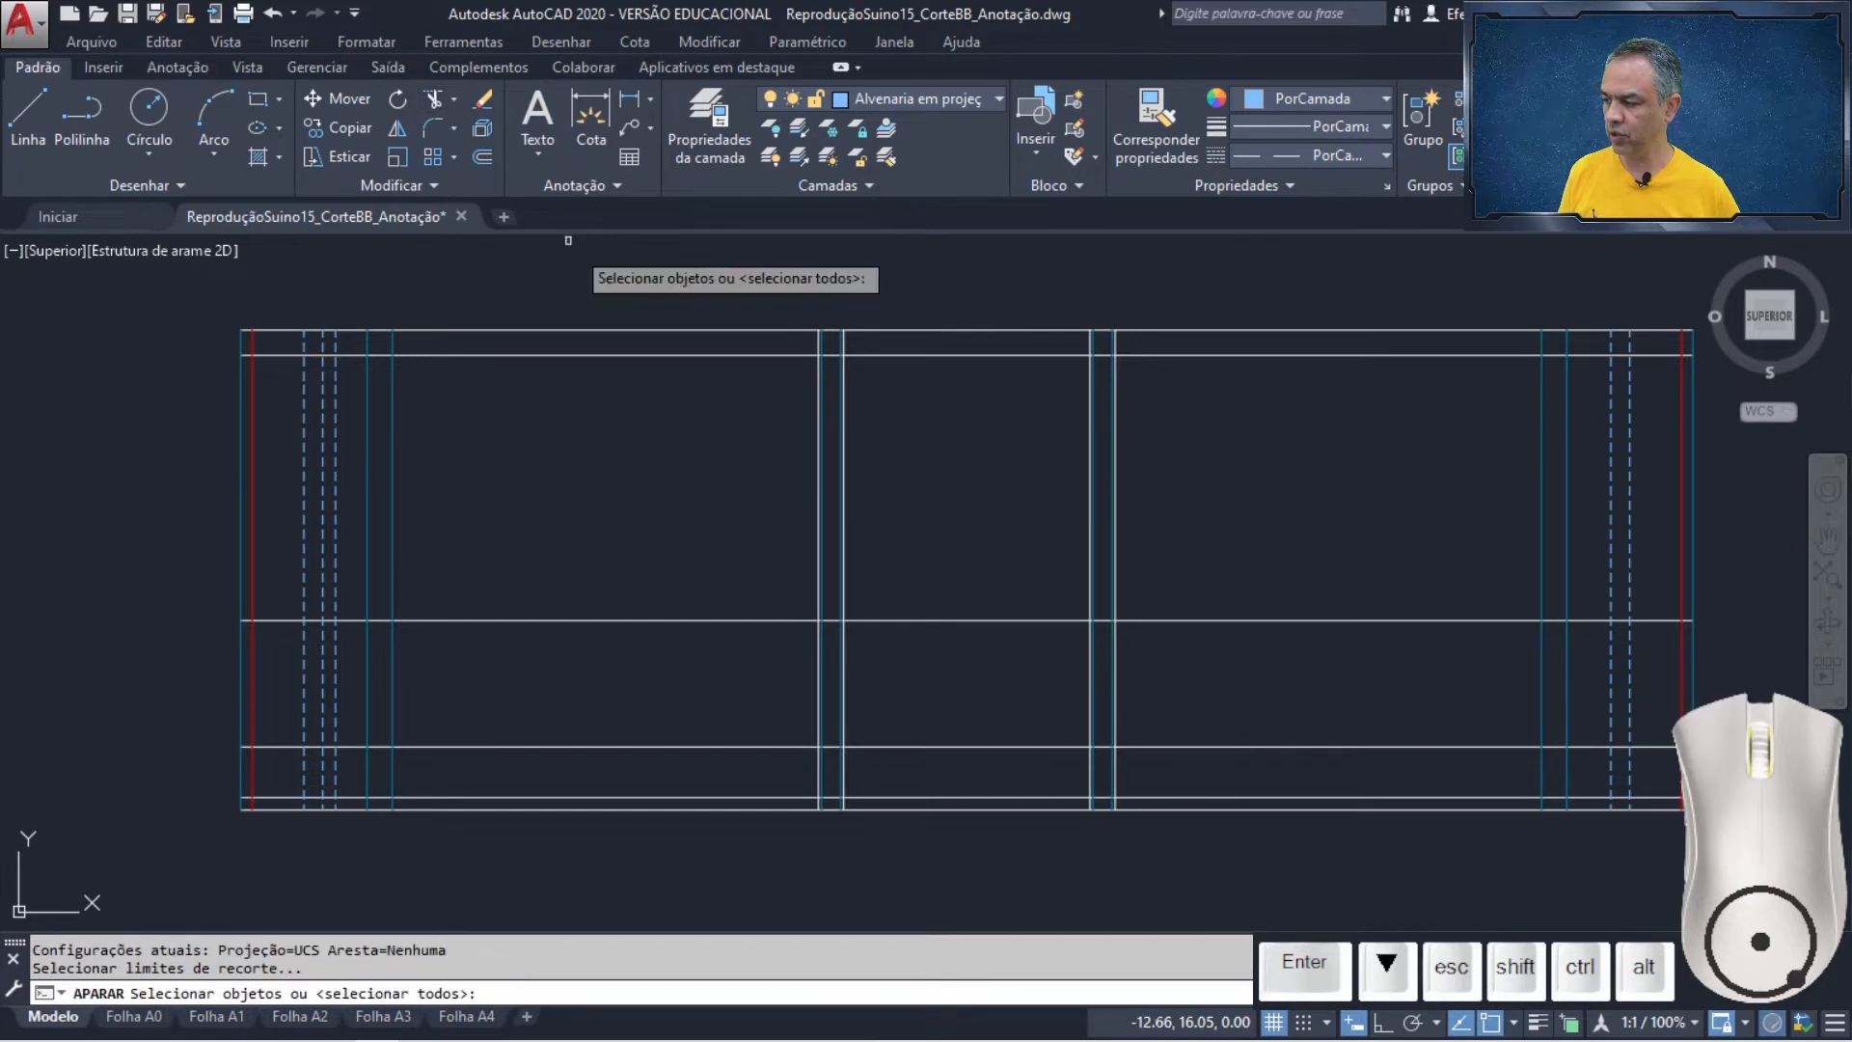
left_click(737, 798)
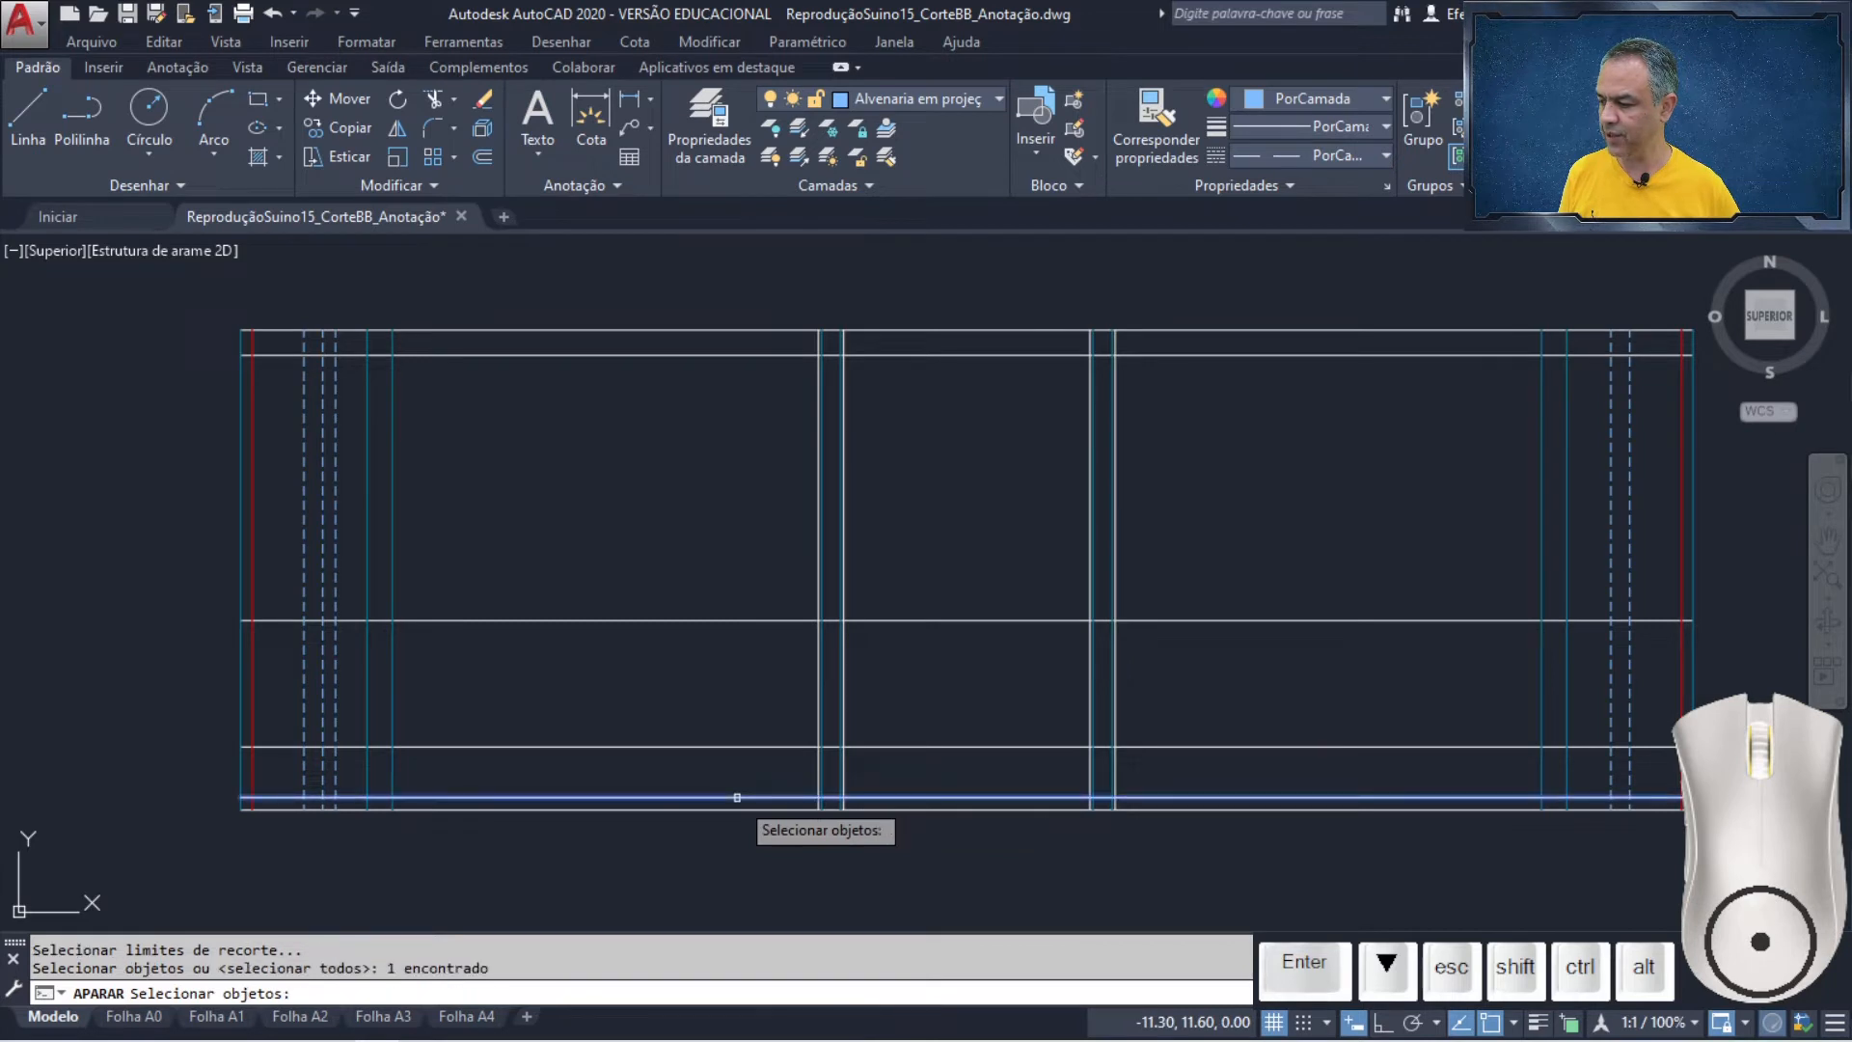
key("Return")
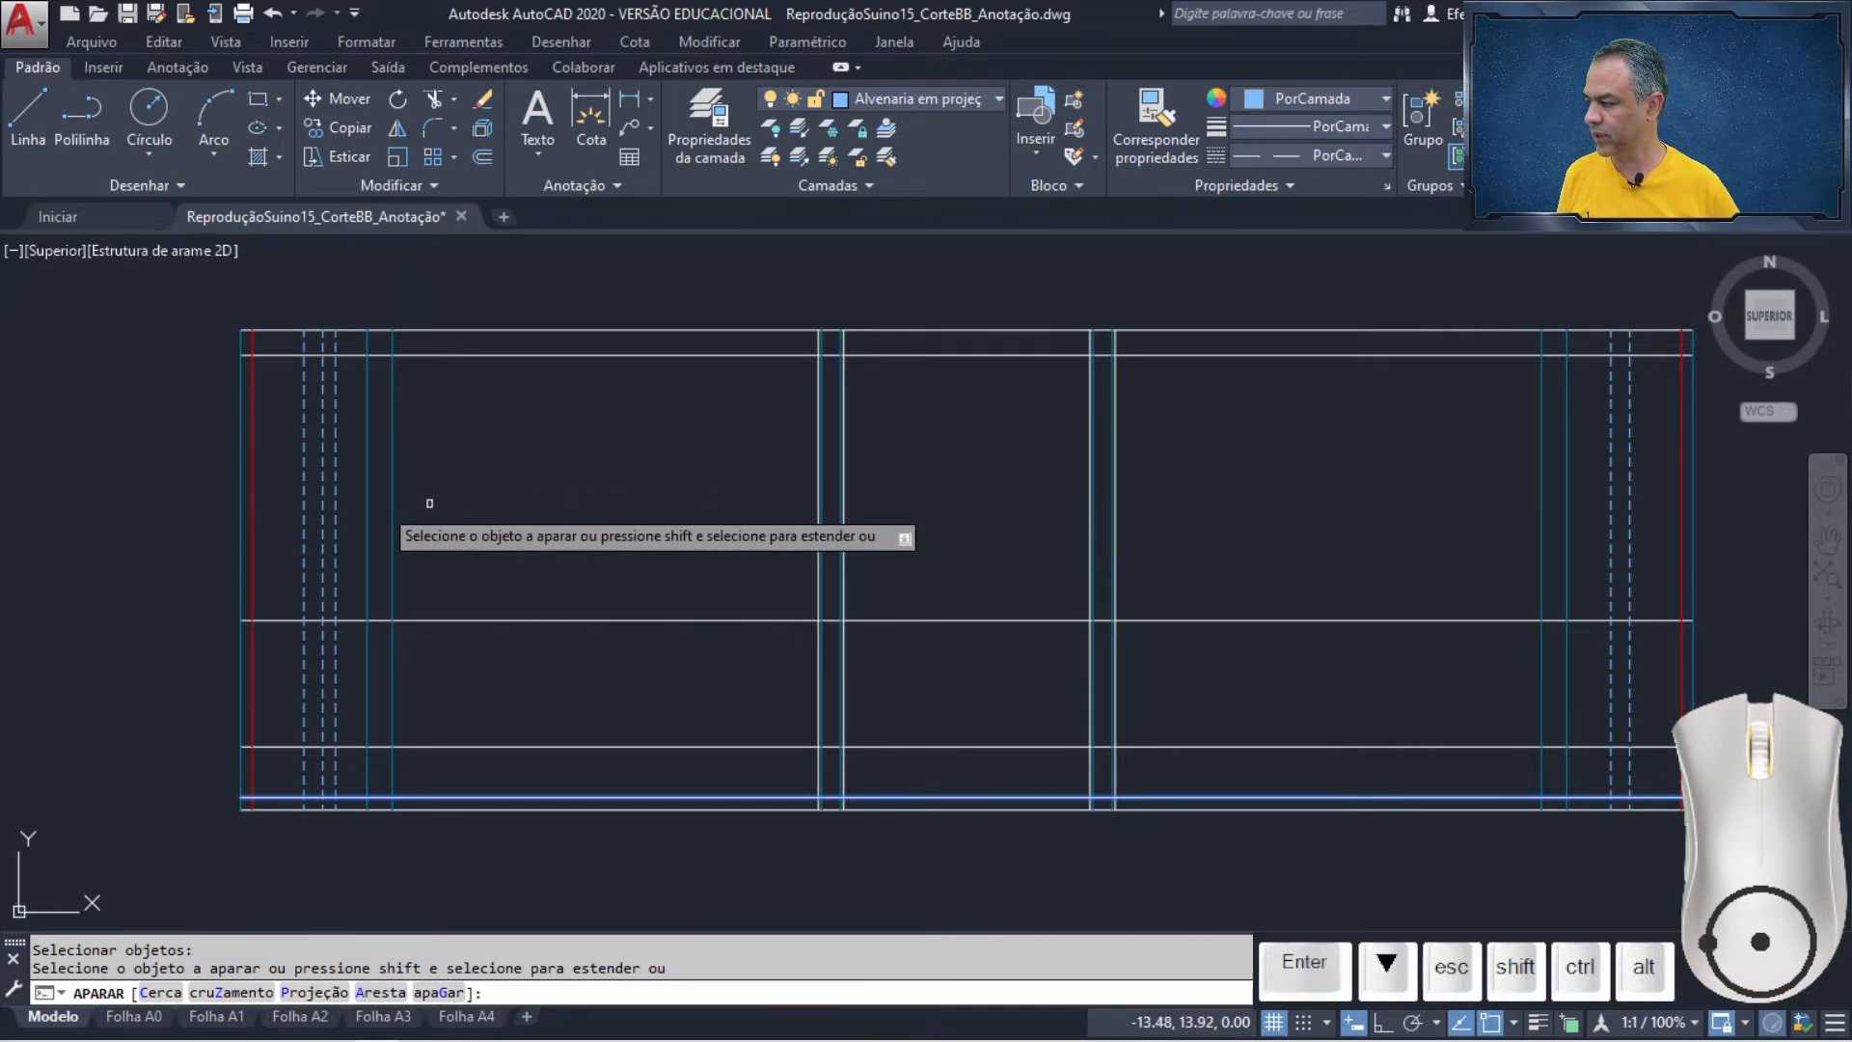
left_click(240, 490)
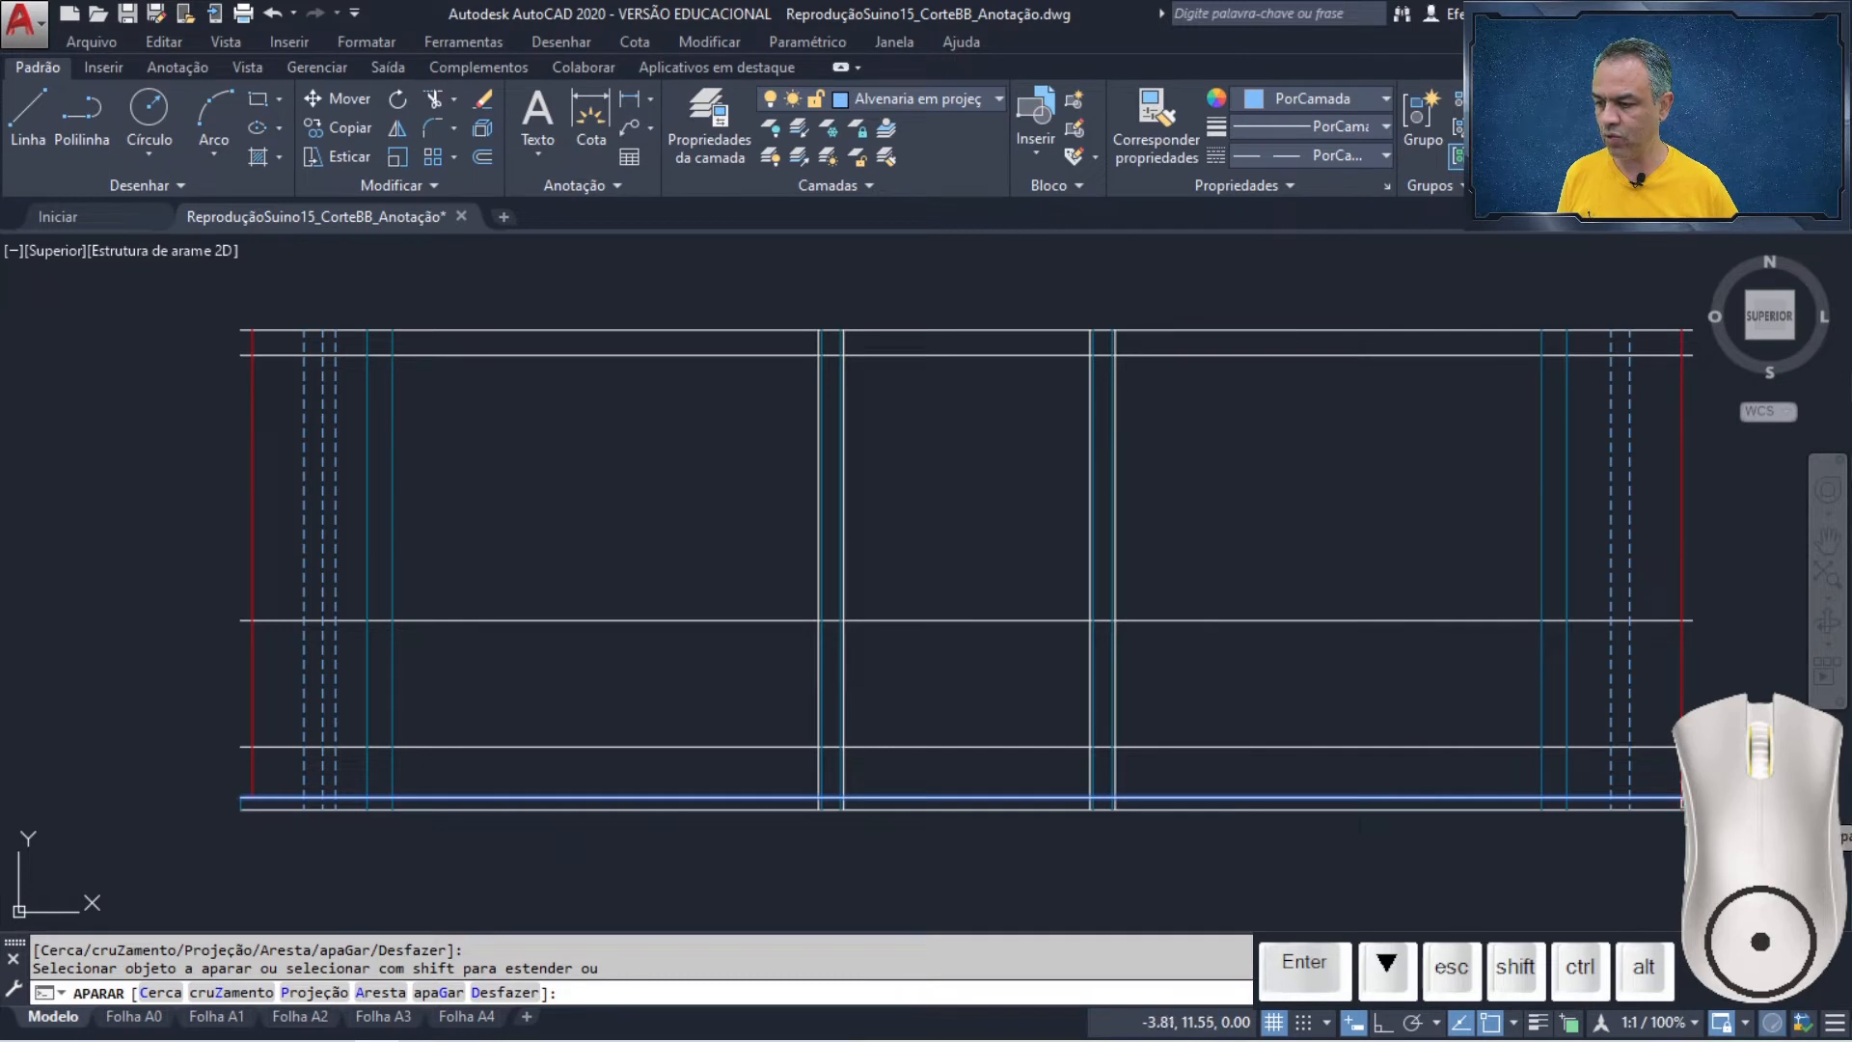
key("Return")
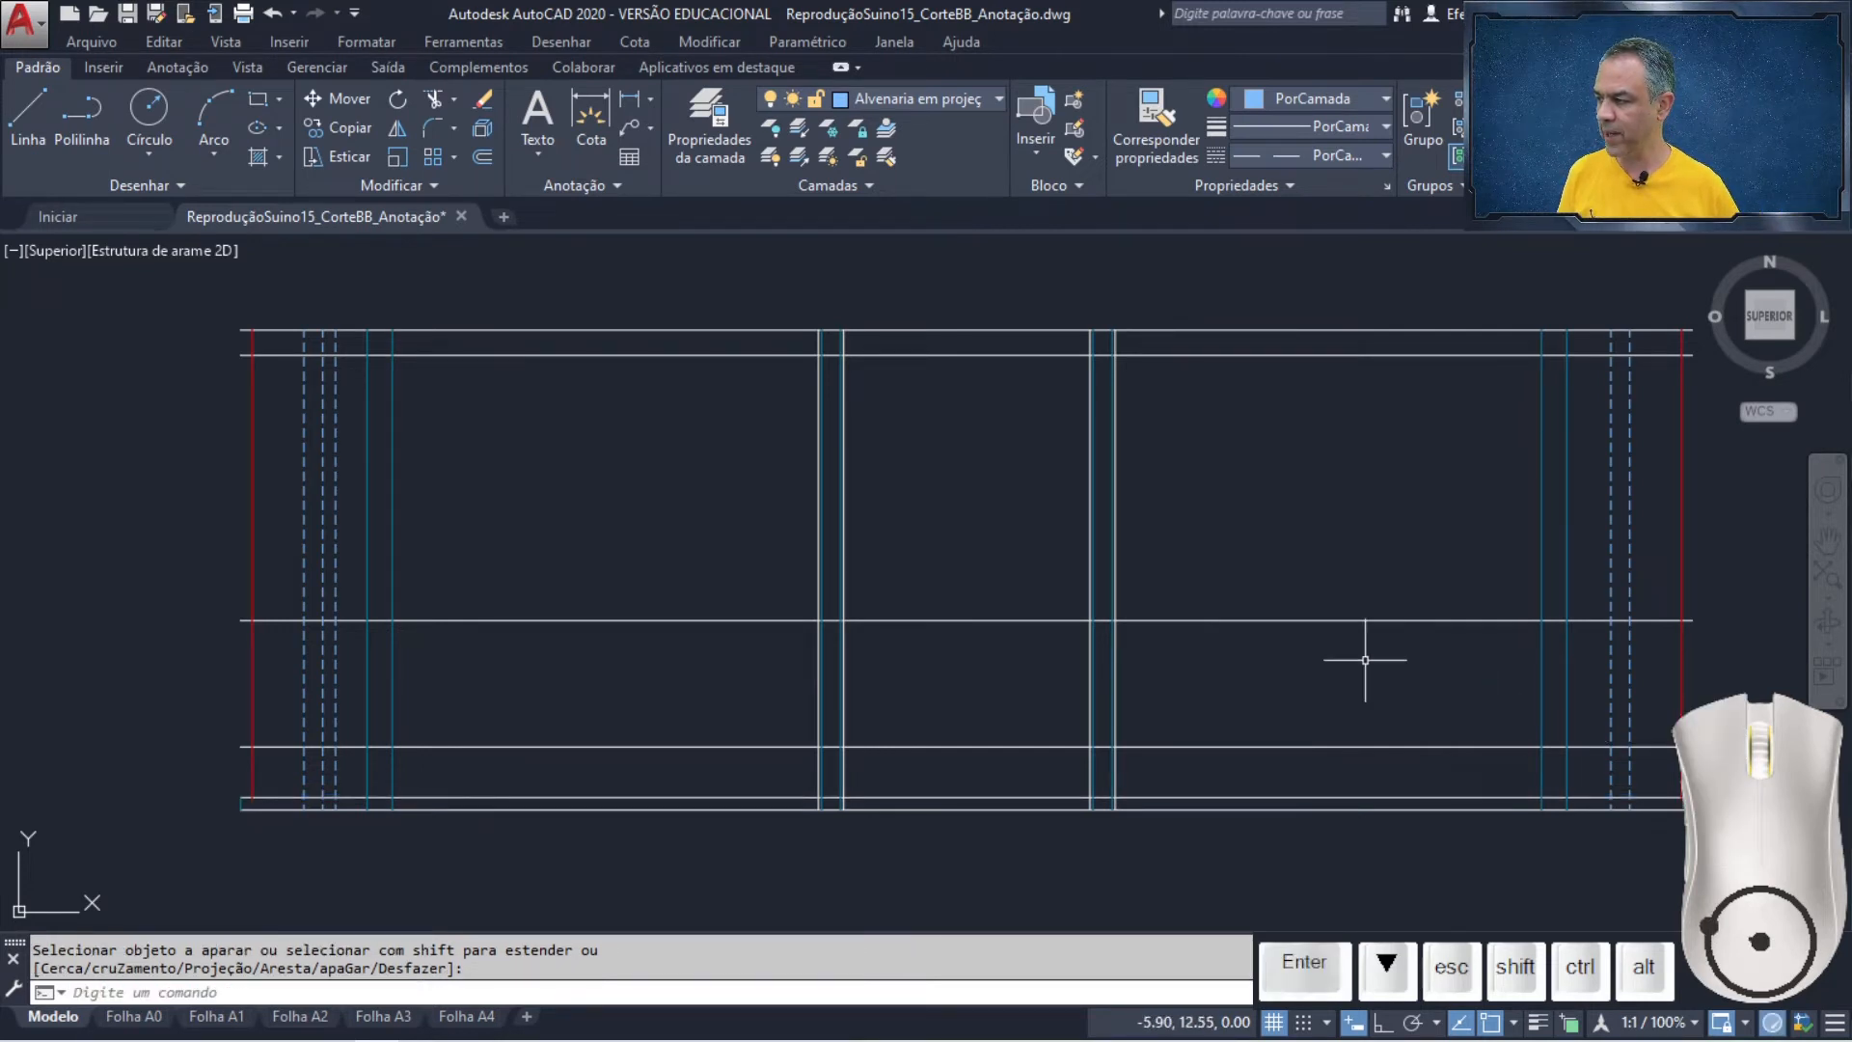
- Match the two short end lines of the base slab to the Alvenaria em corte layer of the slab's upper line
left_click(886, 158)
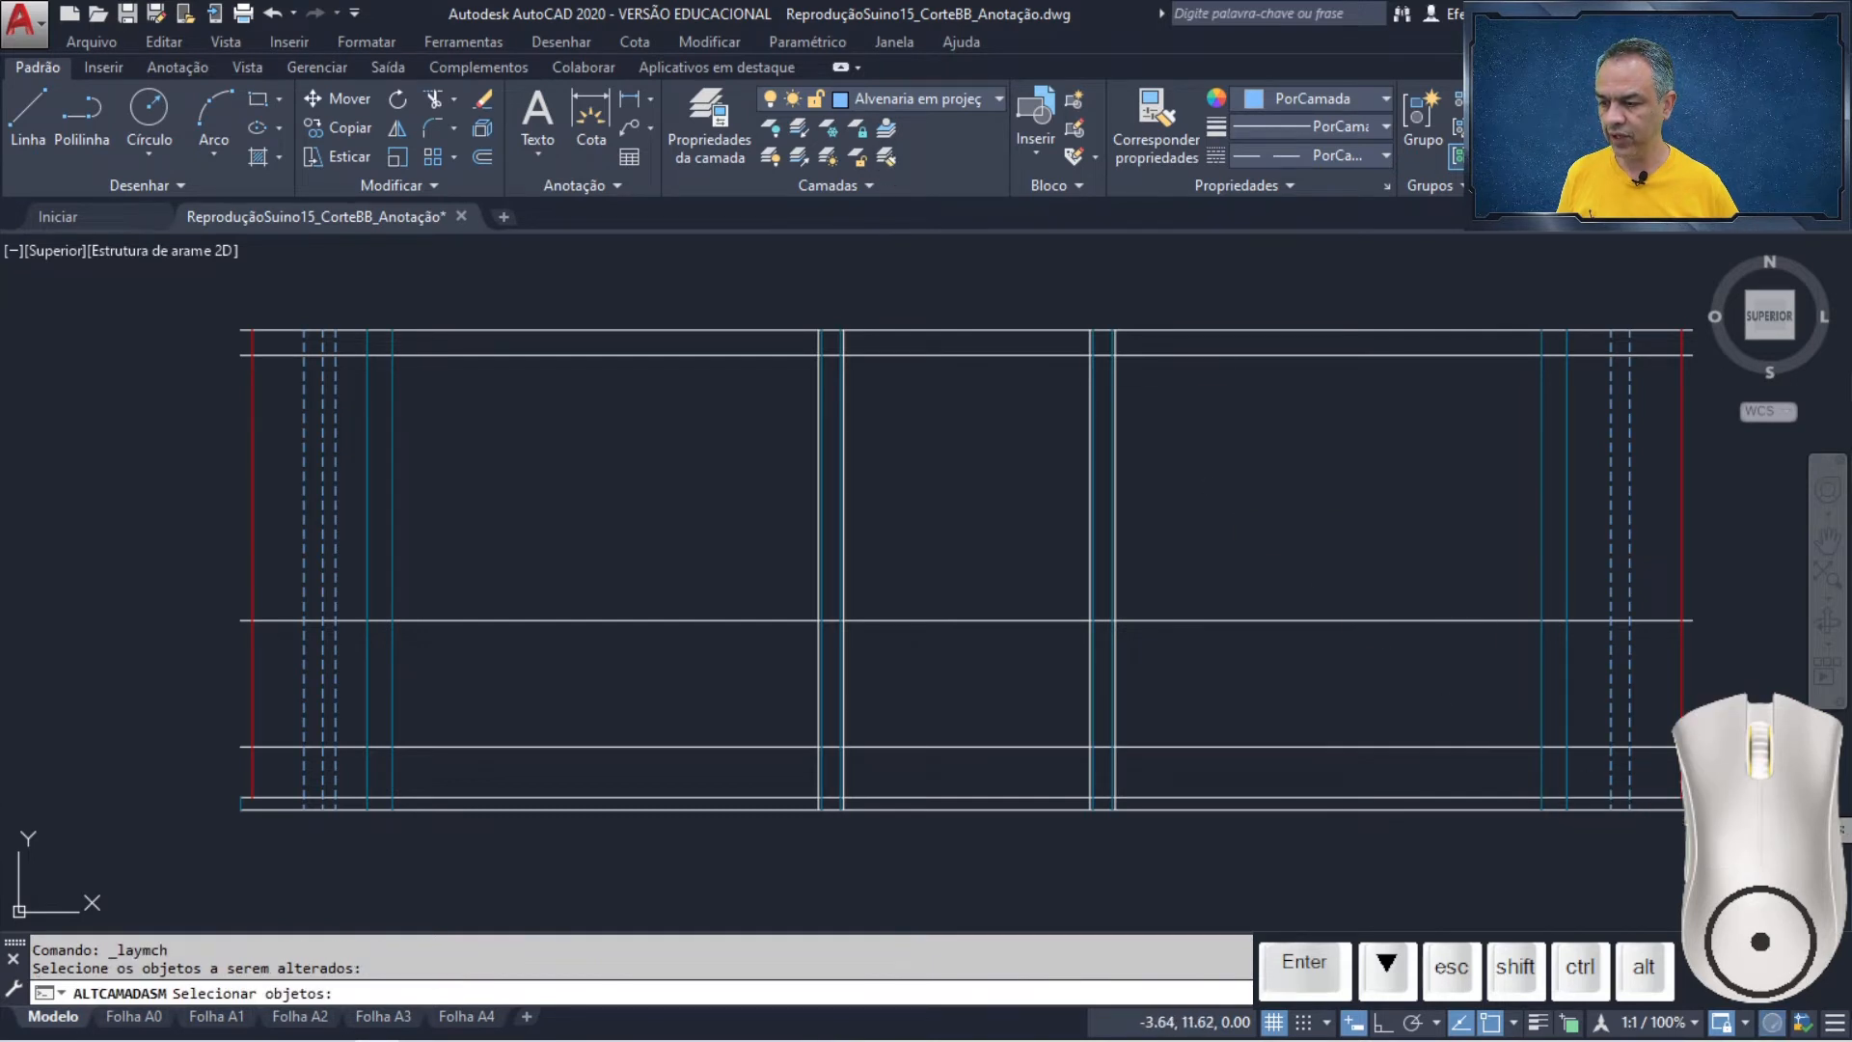
left_click(1692, 805)
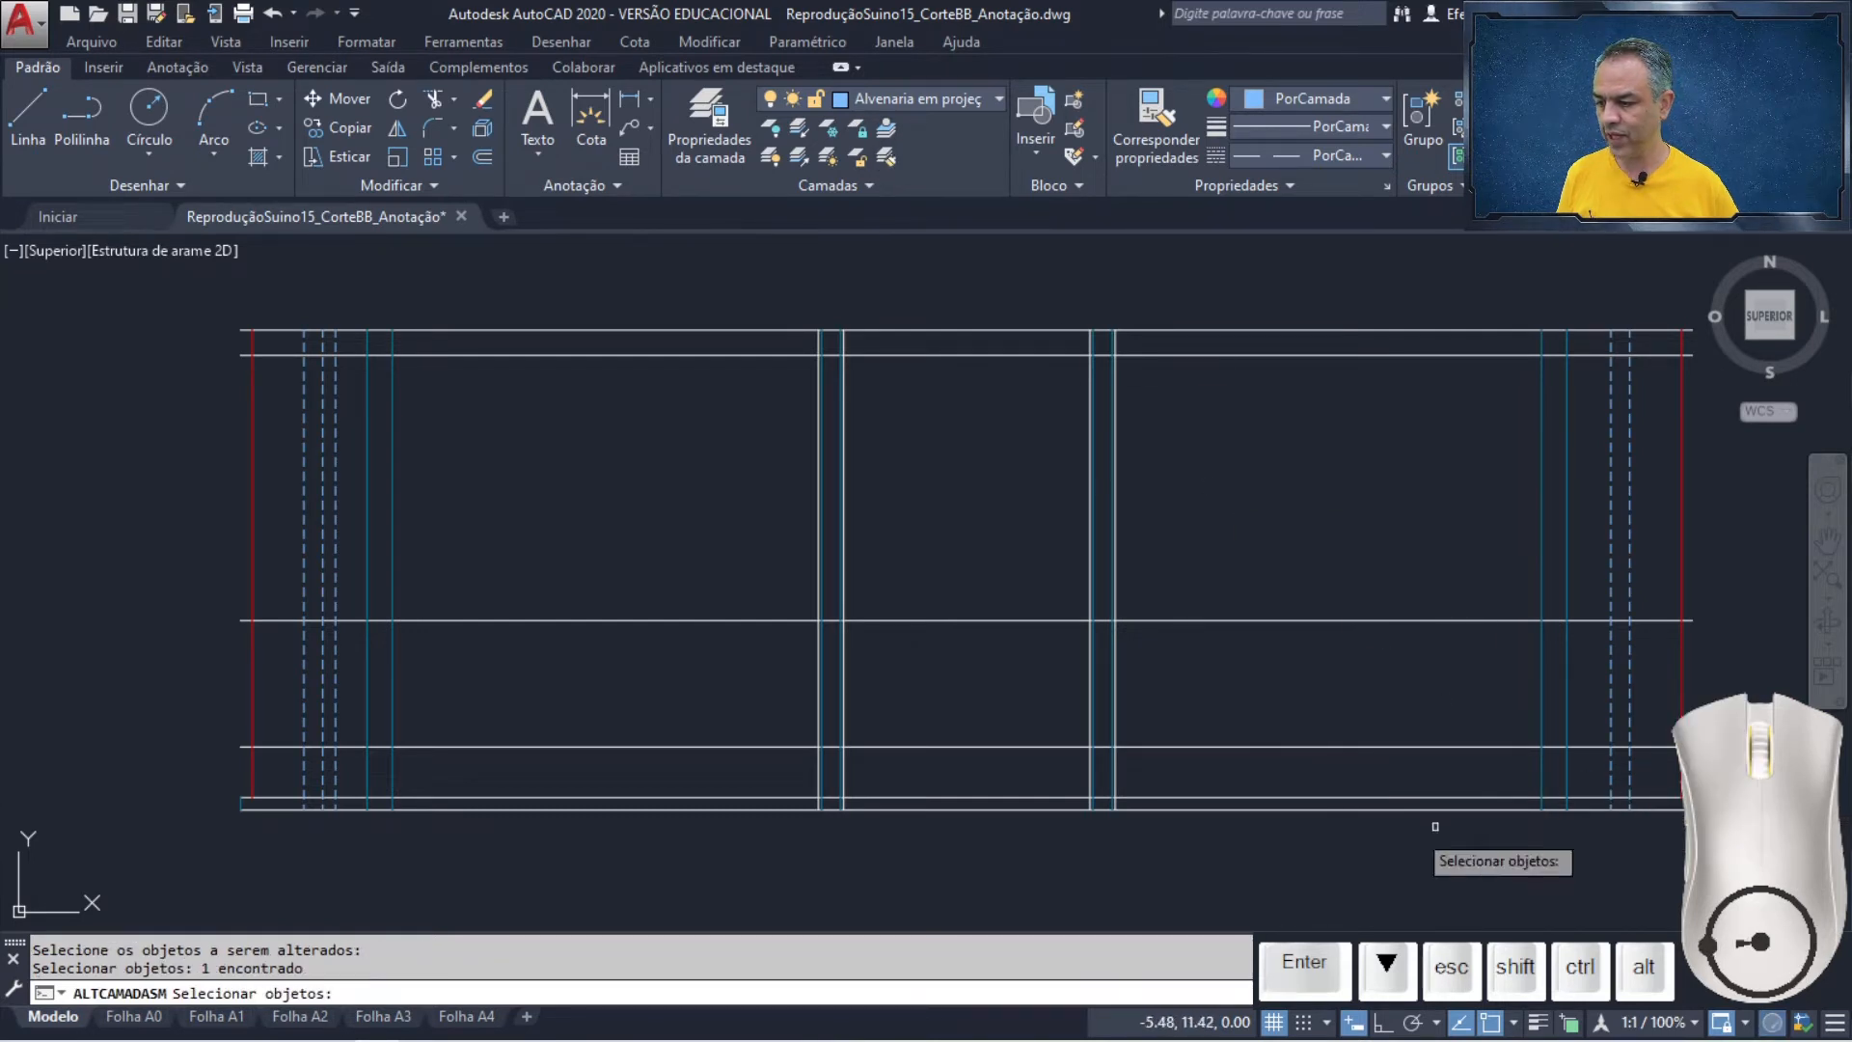
left_click(244, 807)
key("Return")
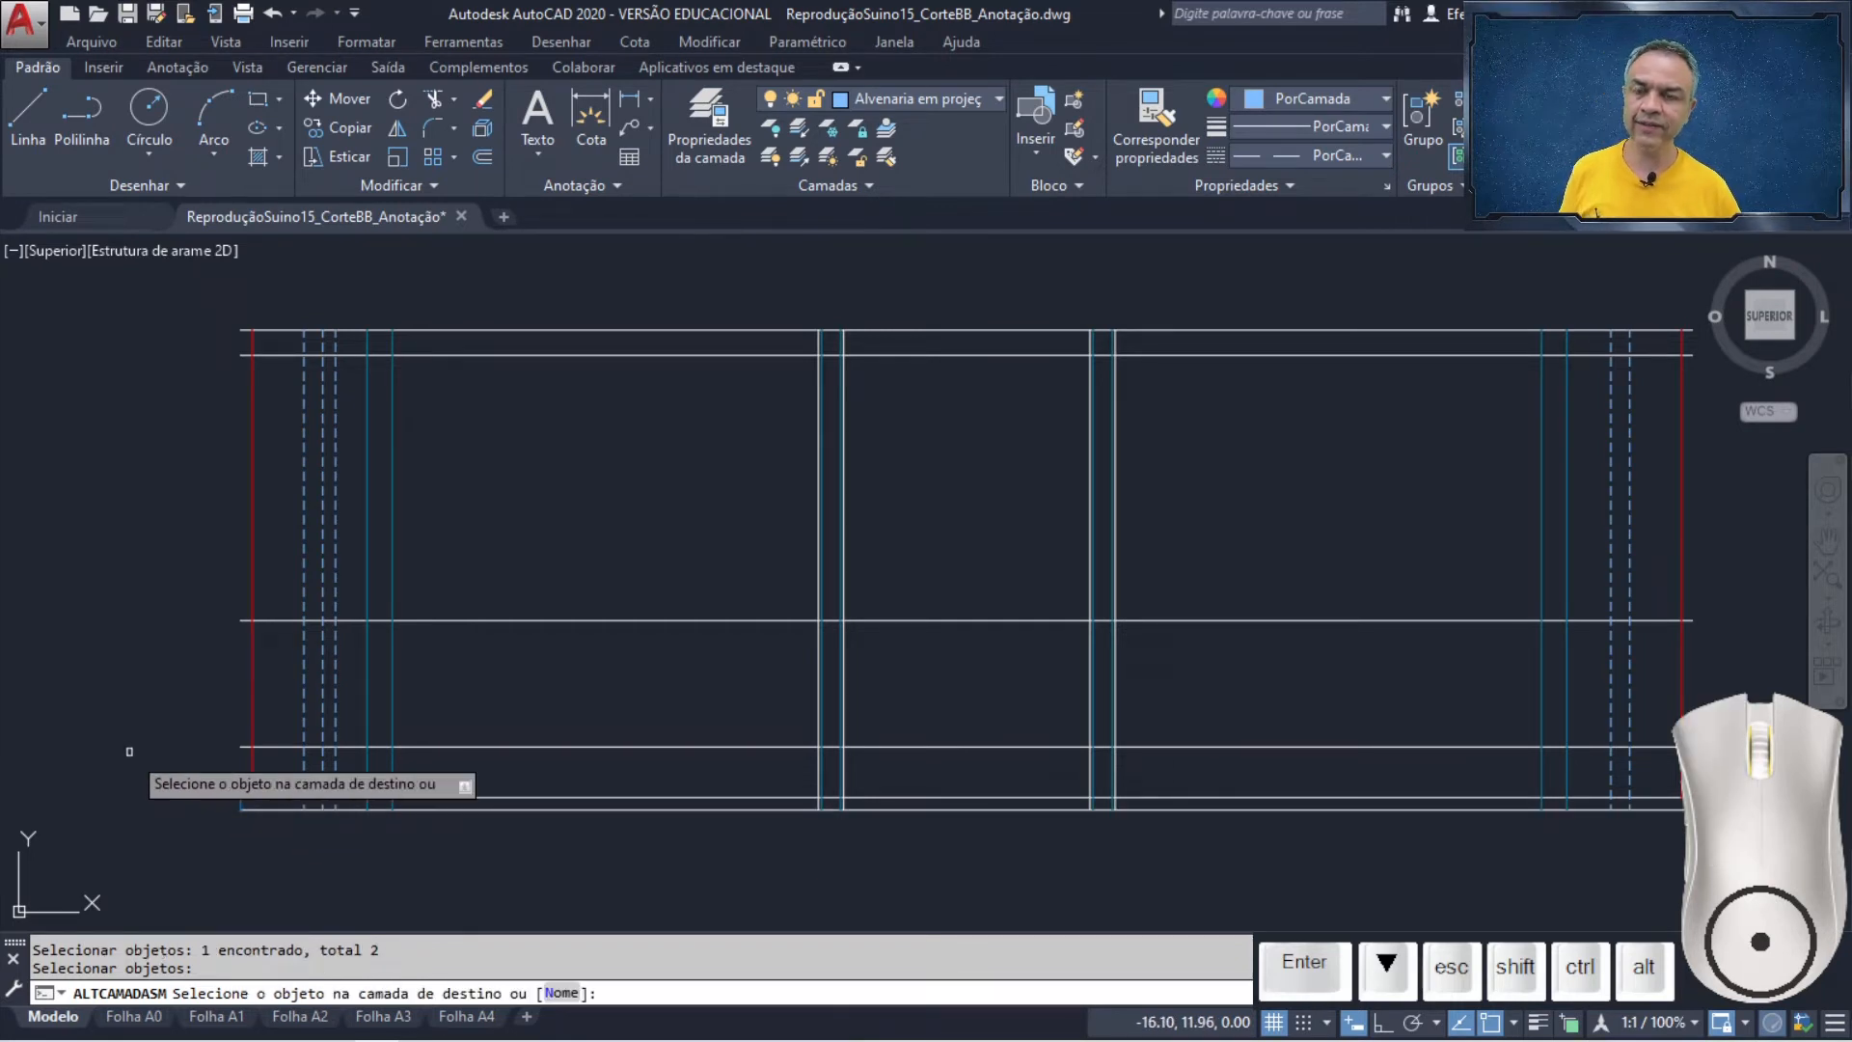
left_click(545, 793)
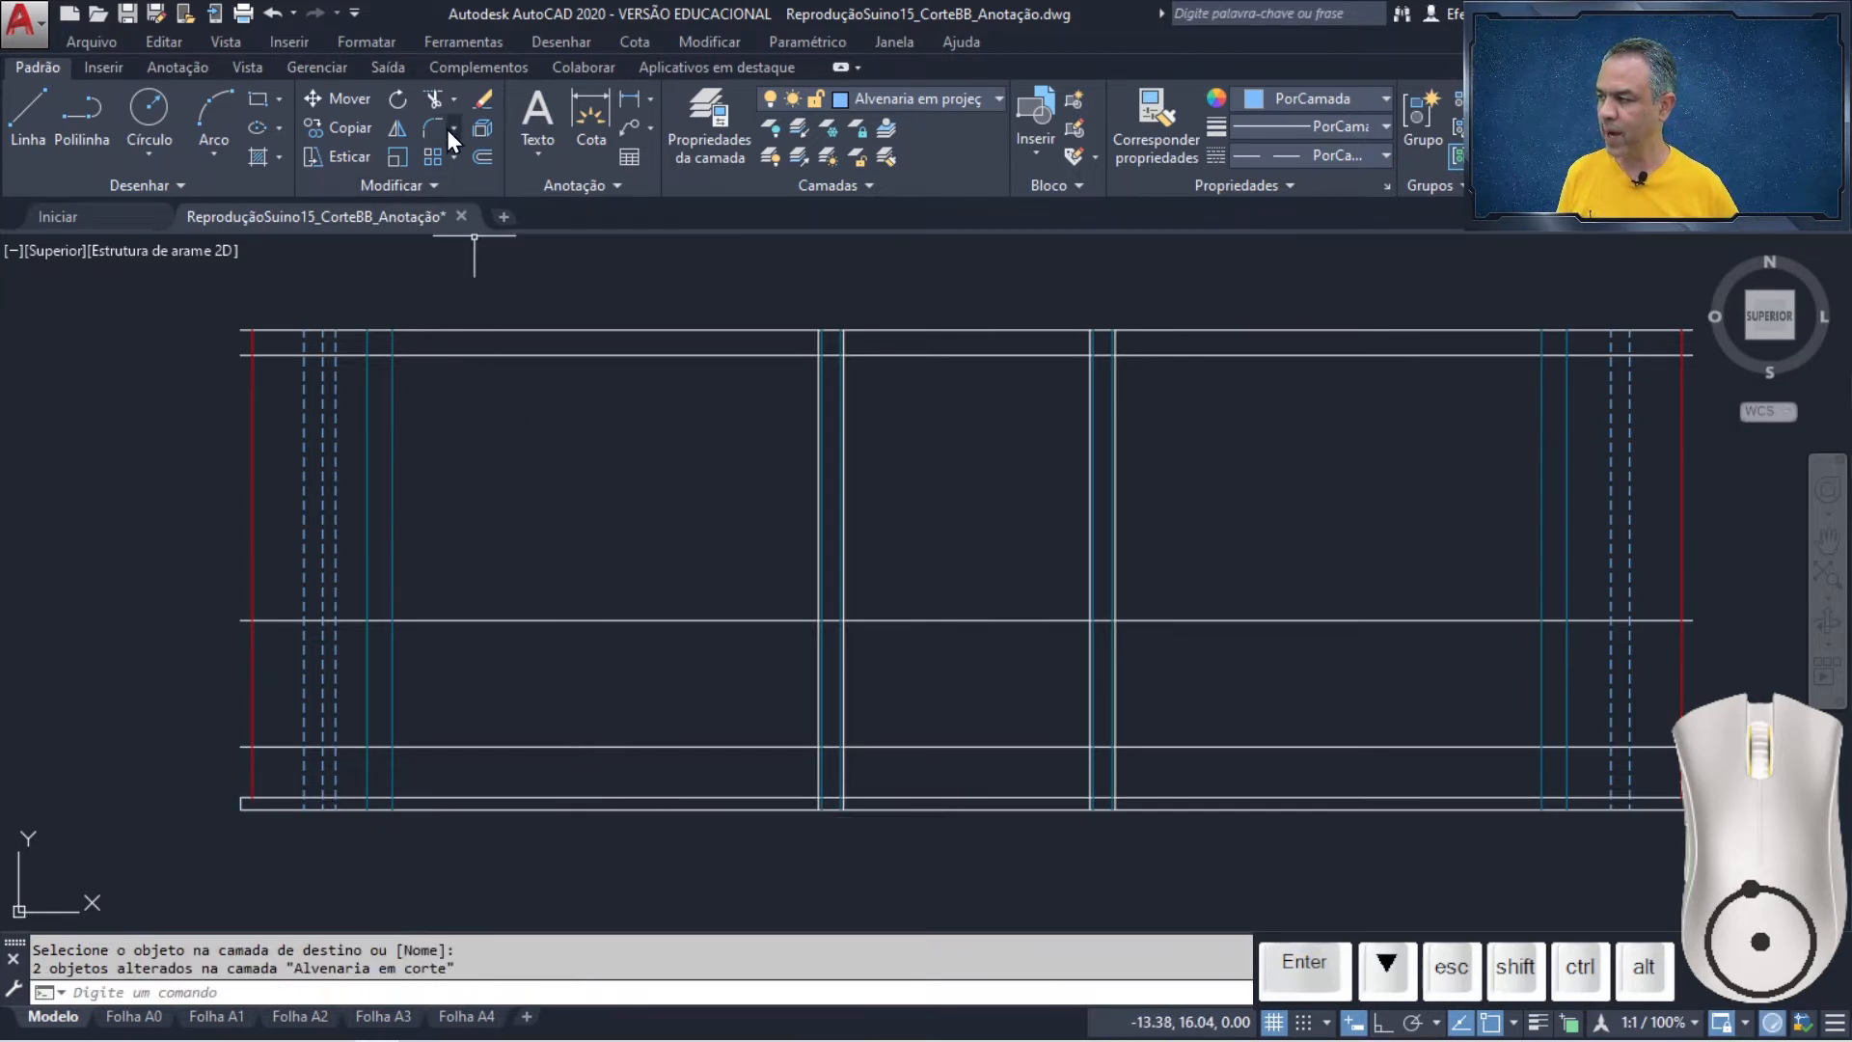
- Trim the horizontal lines above the base slab between the outer walls, dashed lines and red lines on both sides, using all lines as cutting edges
left_click(436, 99)
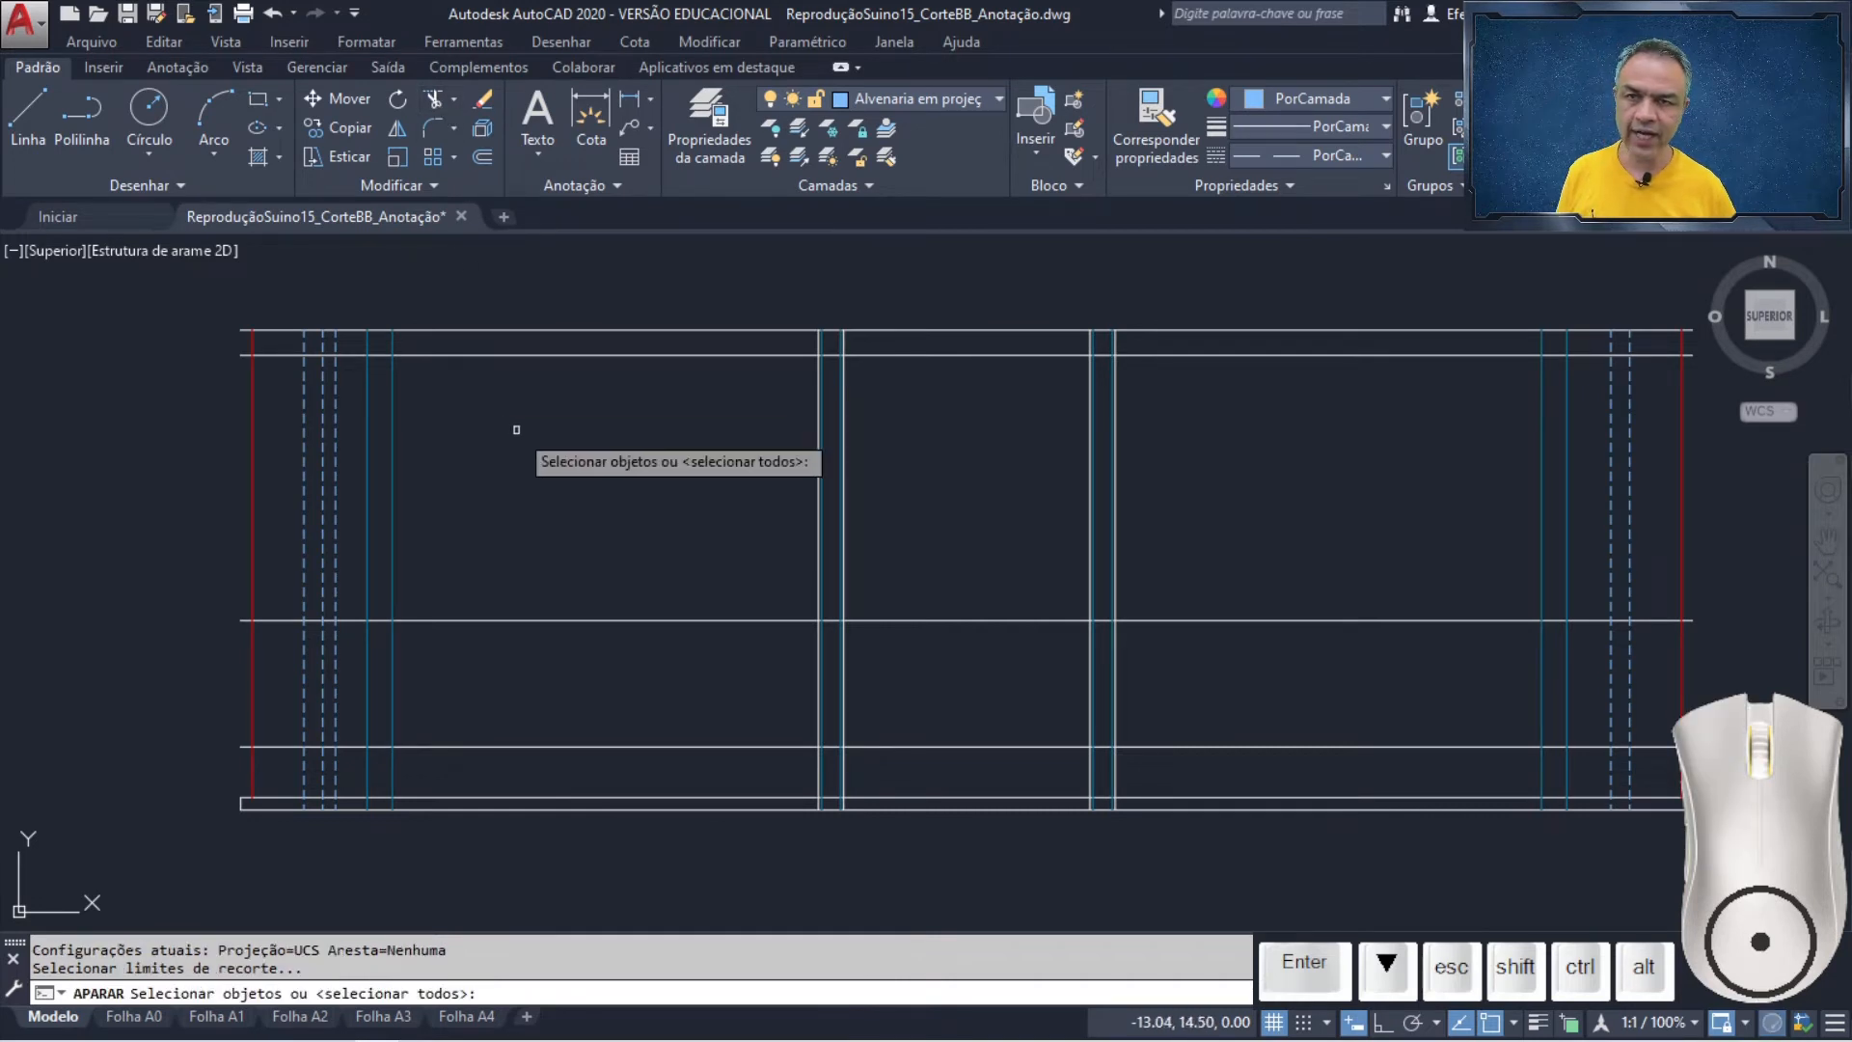
key("Return")
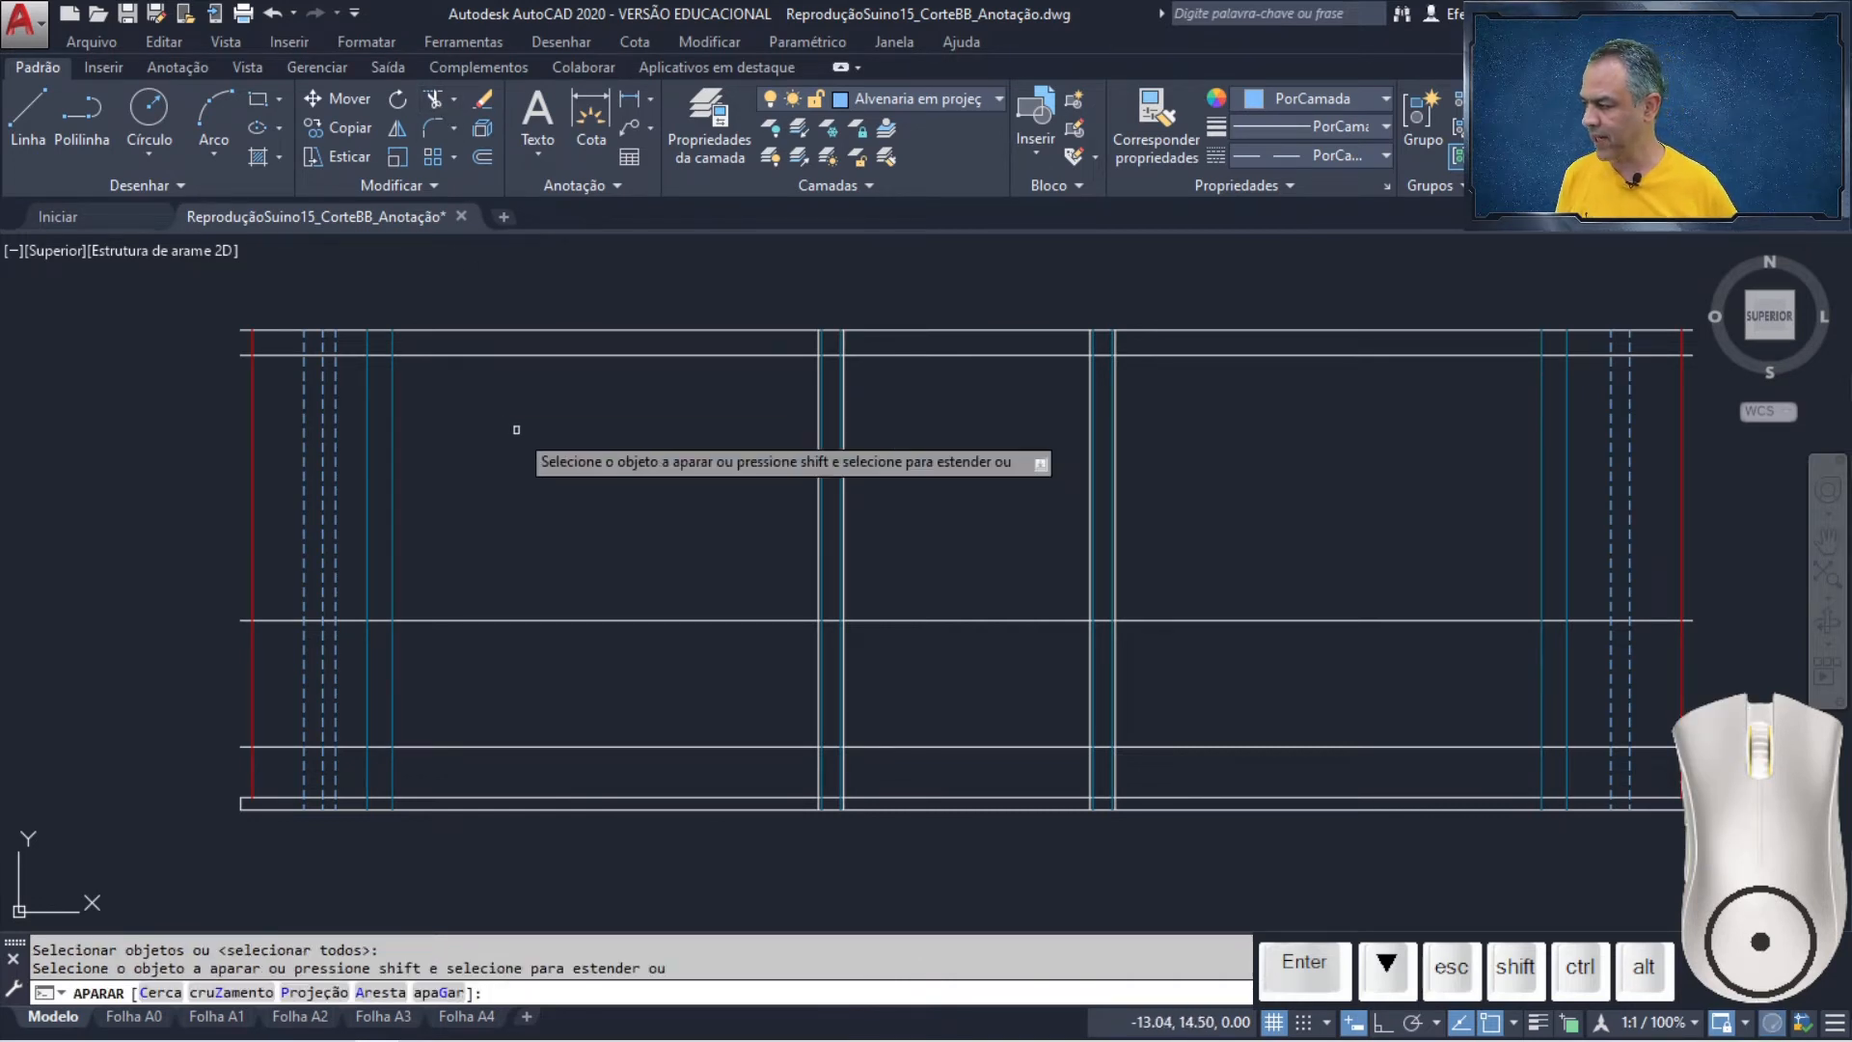
left_click(270, 302)
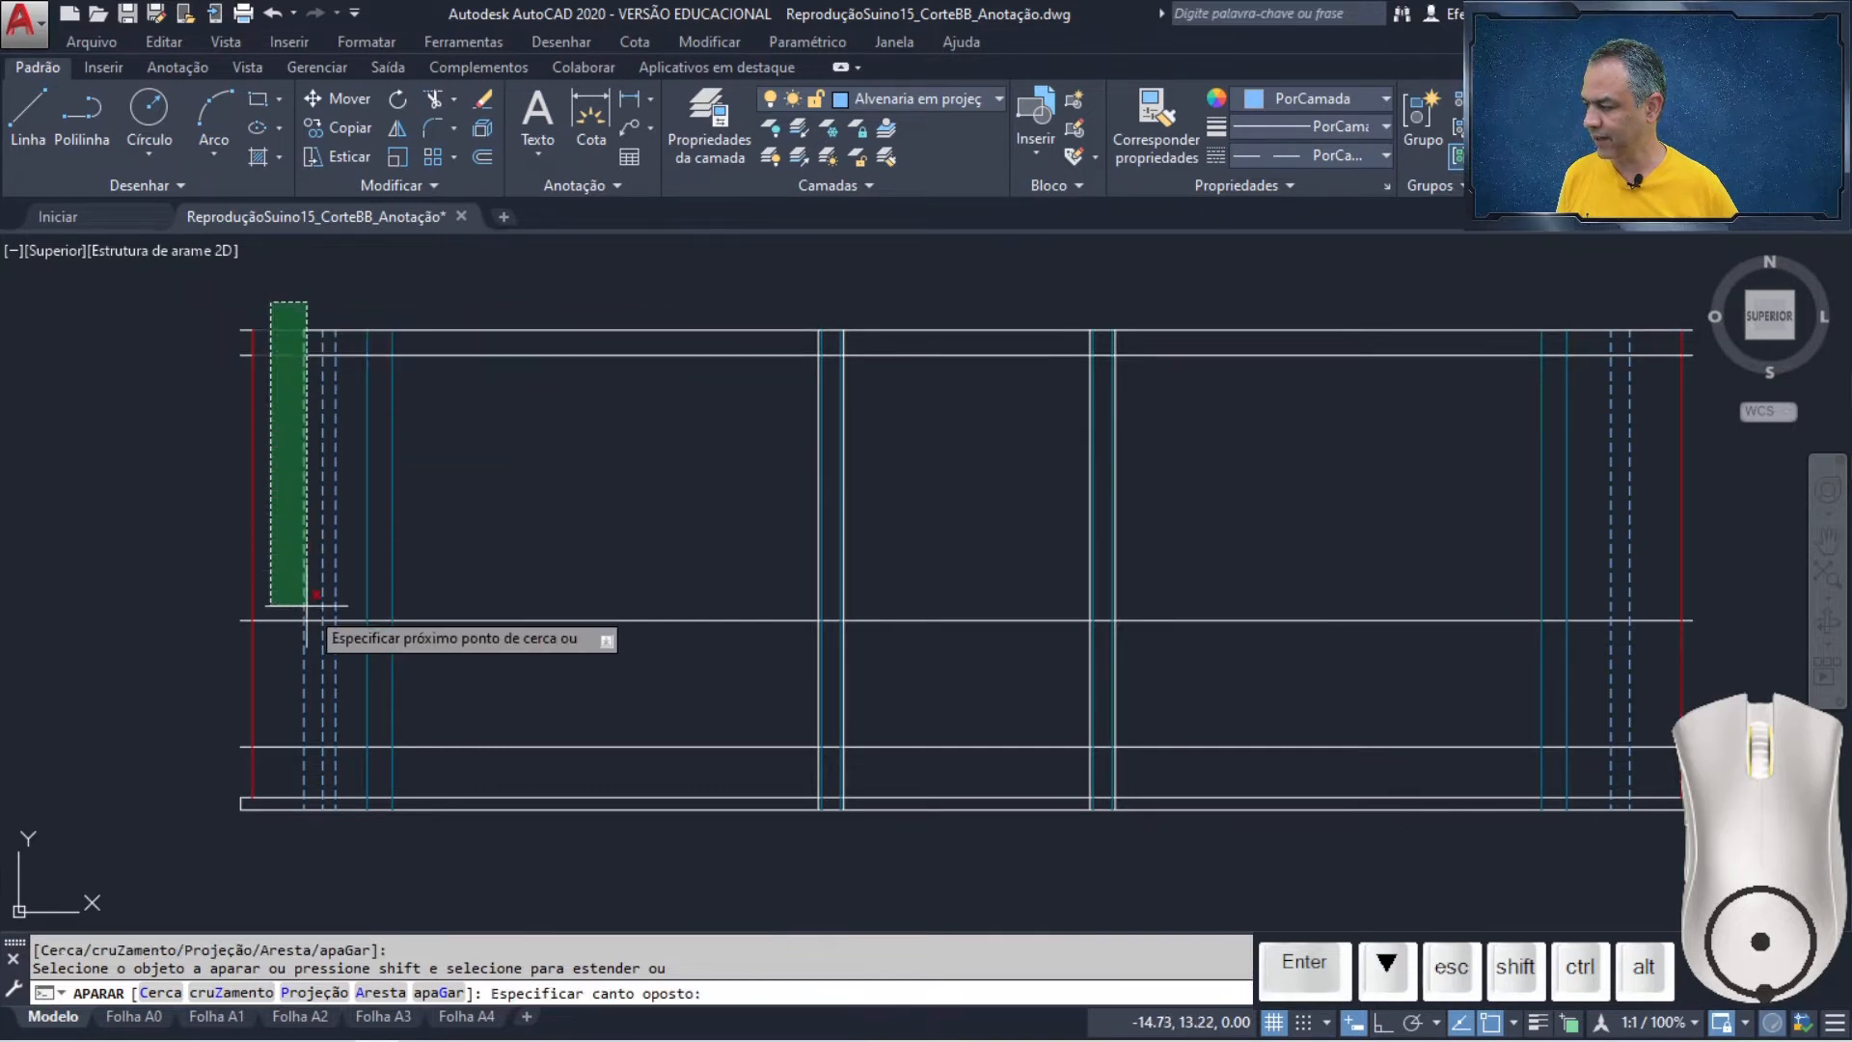
left_click(350, 739)
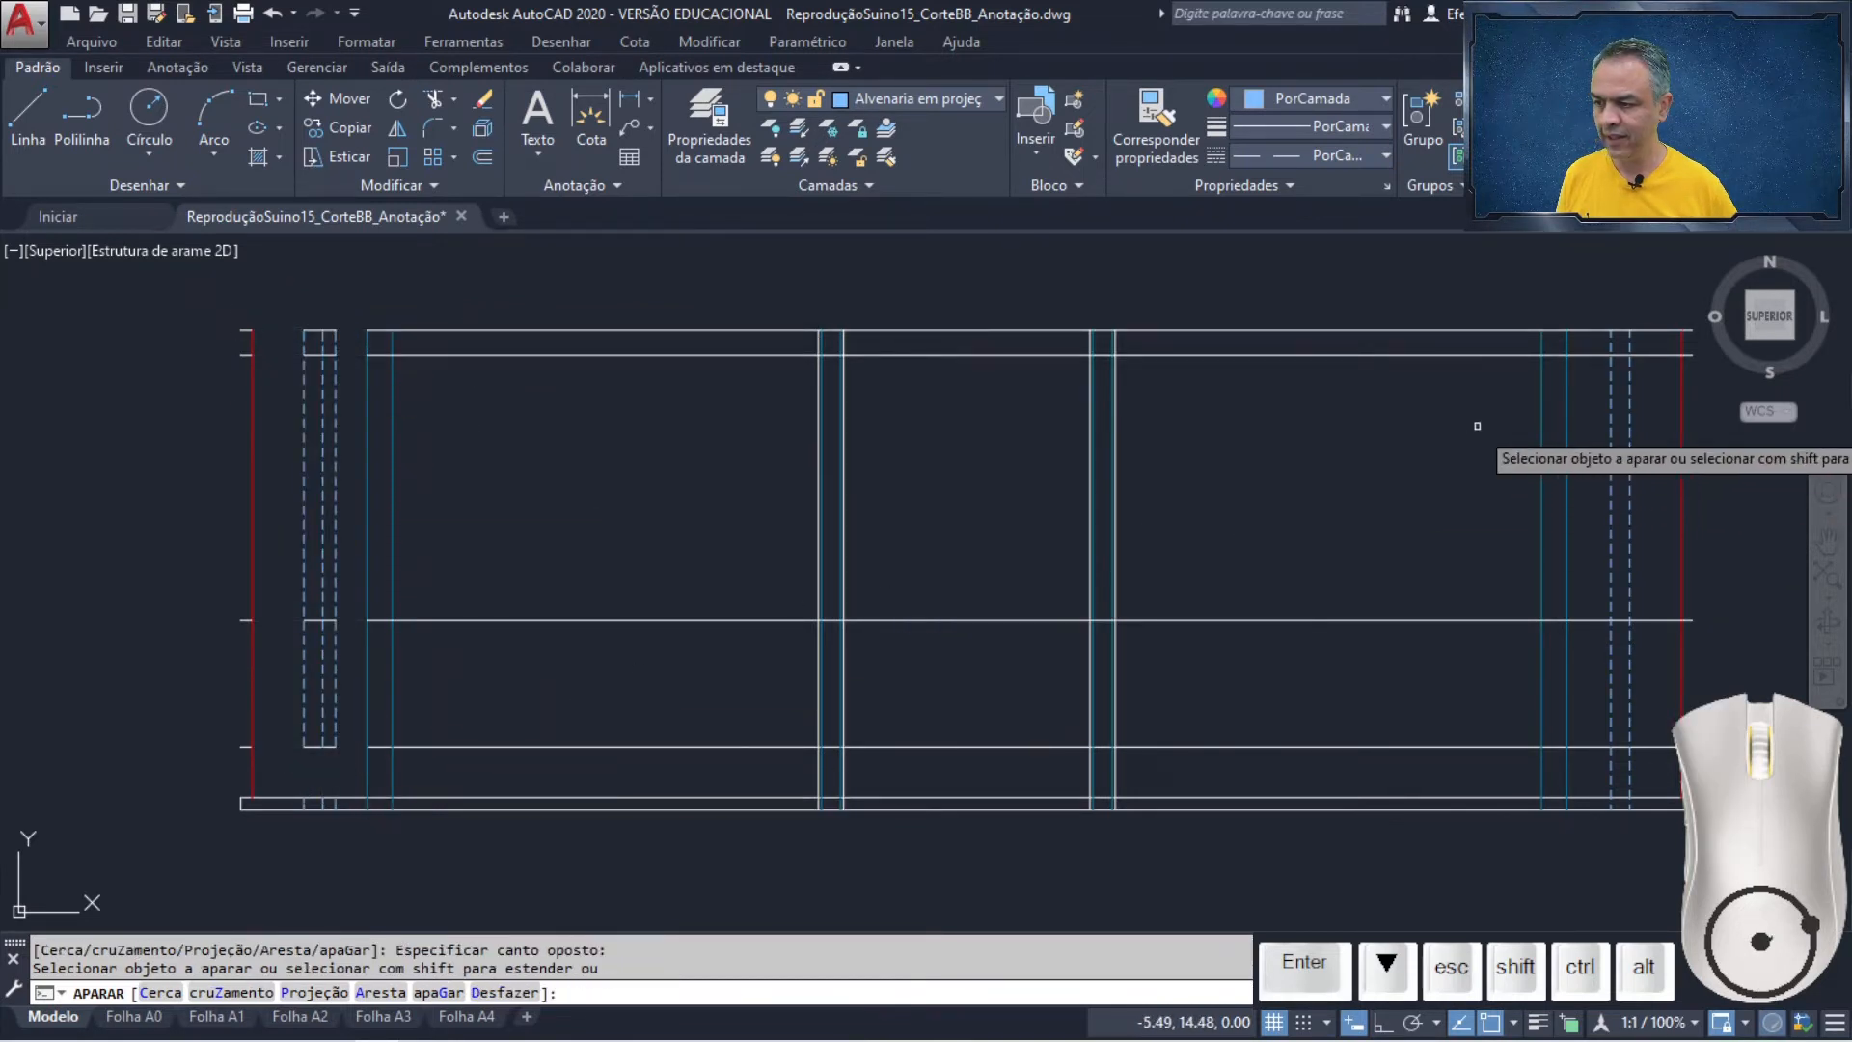
left_click(1595, 302)
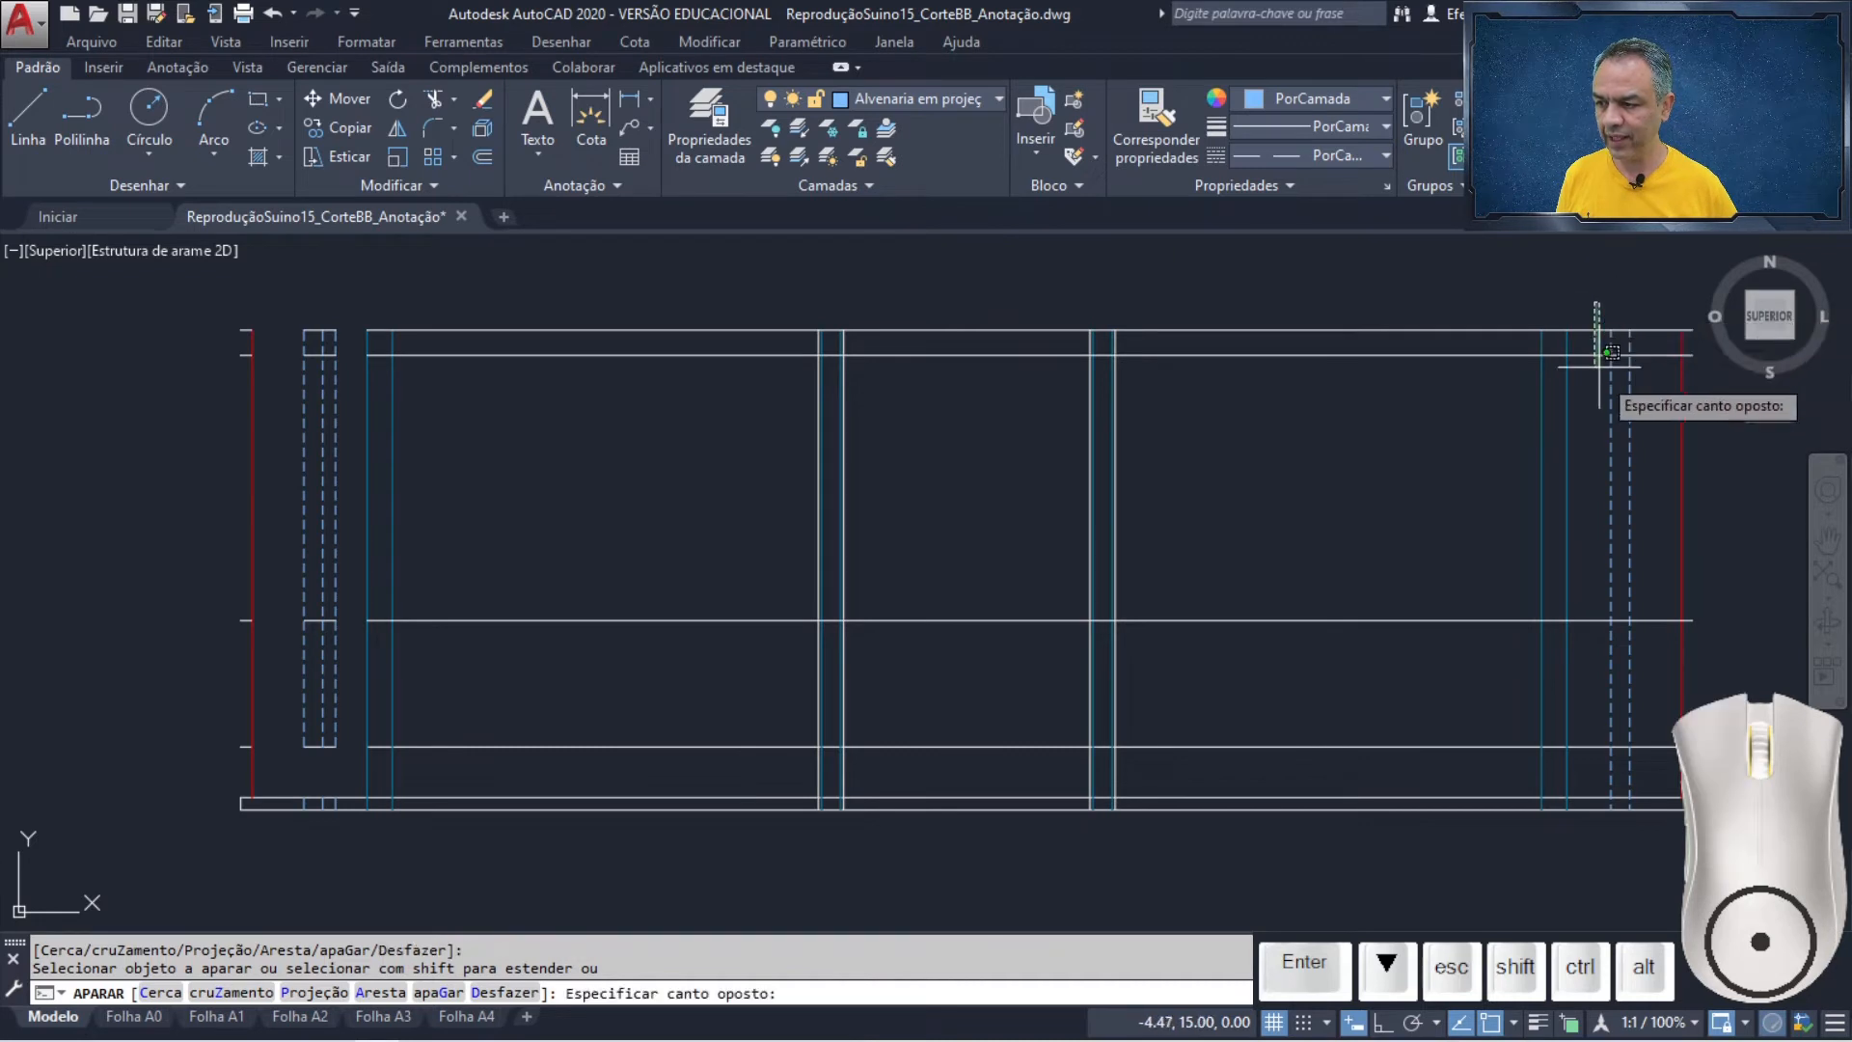
left_click(1664, 757)
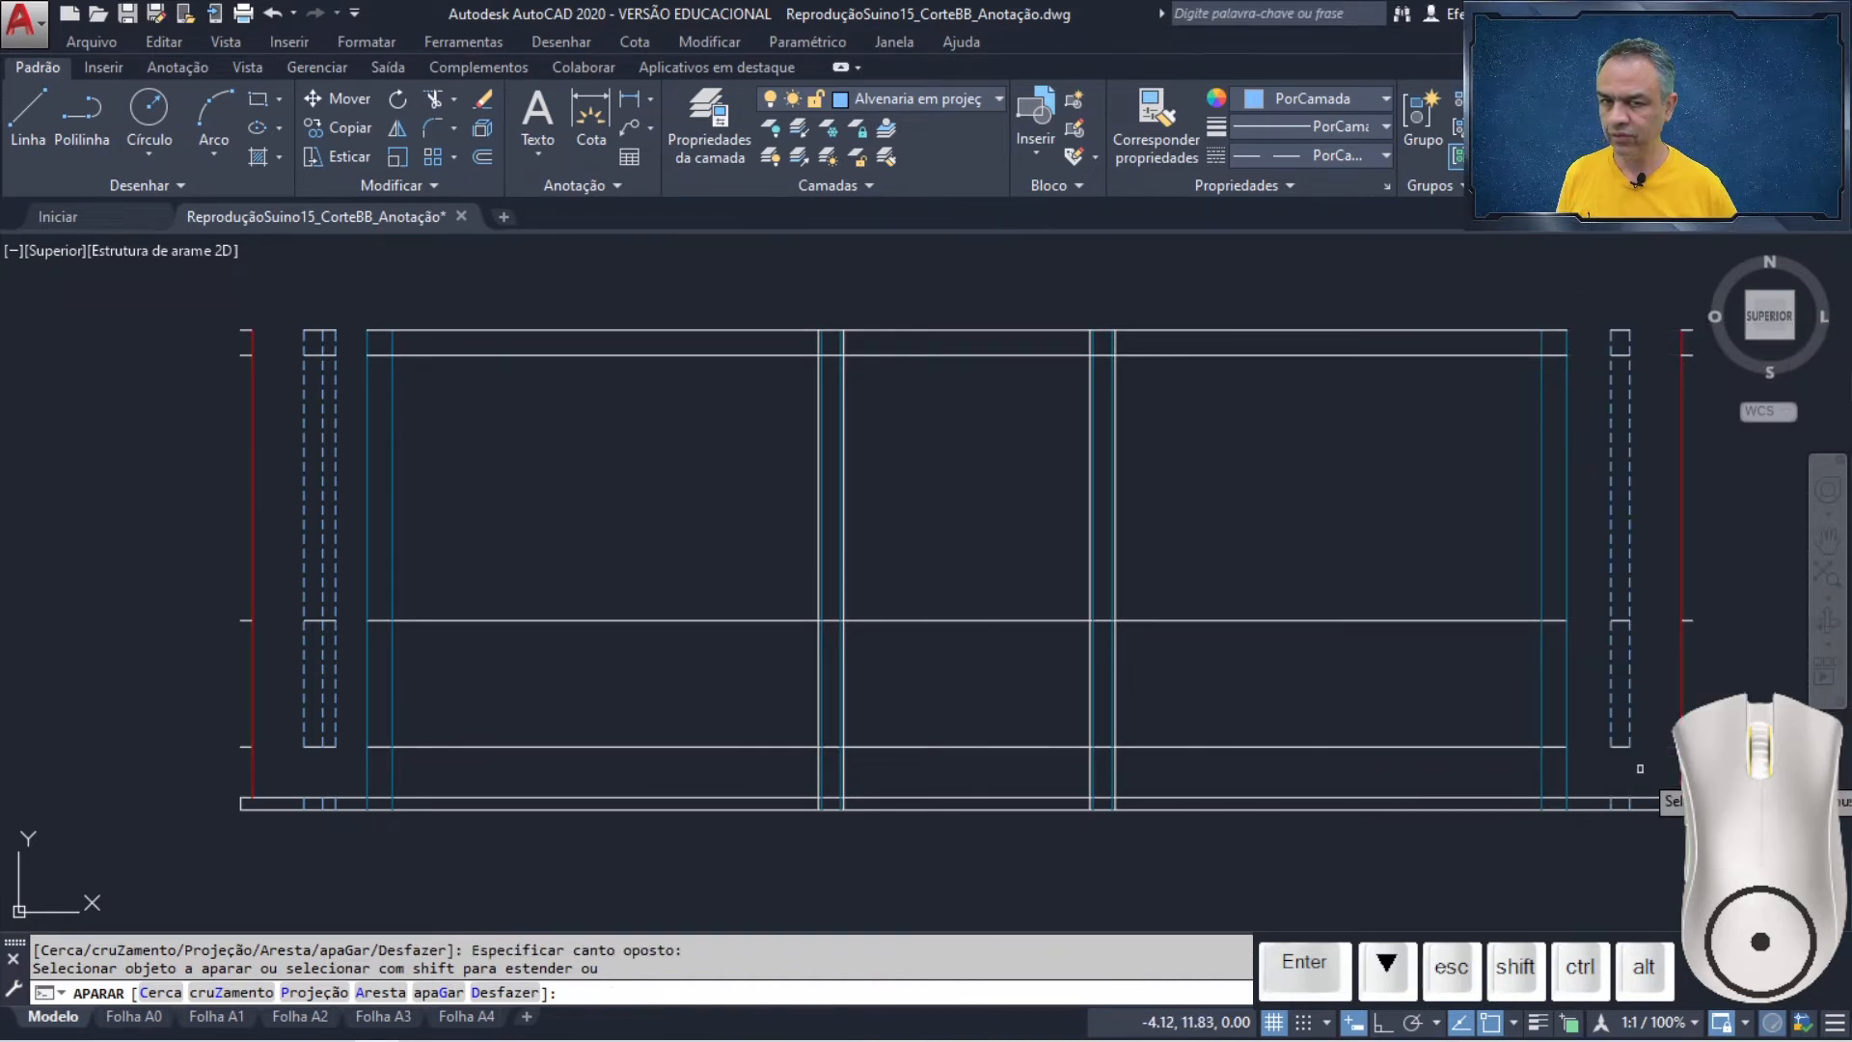
- Trim the pillar and inner wall-face lines below the floor line and within the top beam, opening the slab's upper line beneath the outer walls
left_click(1555, 765)
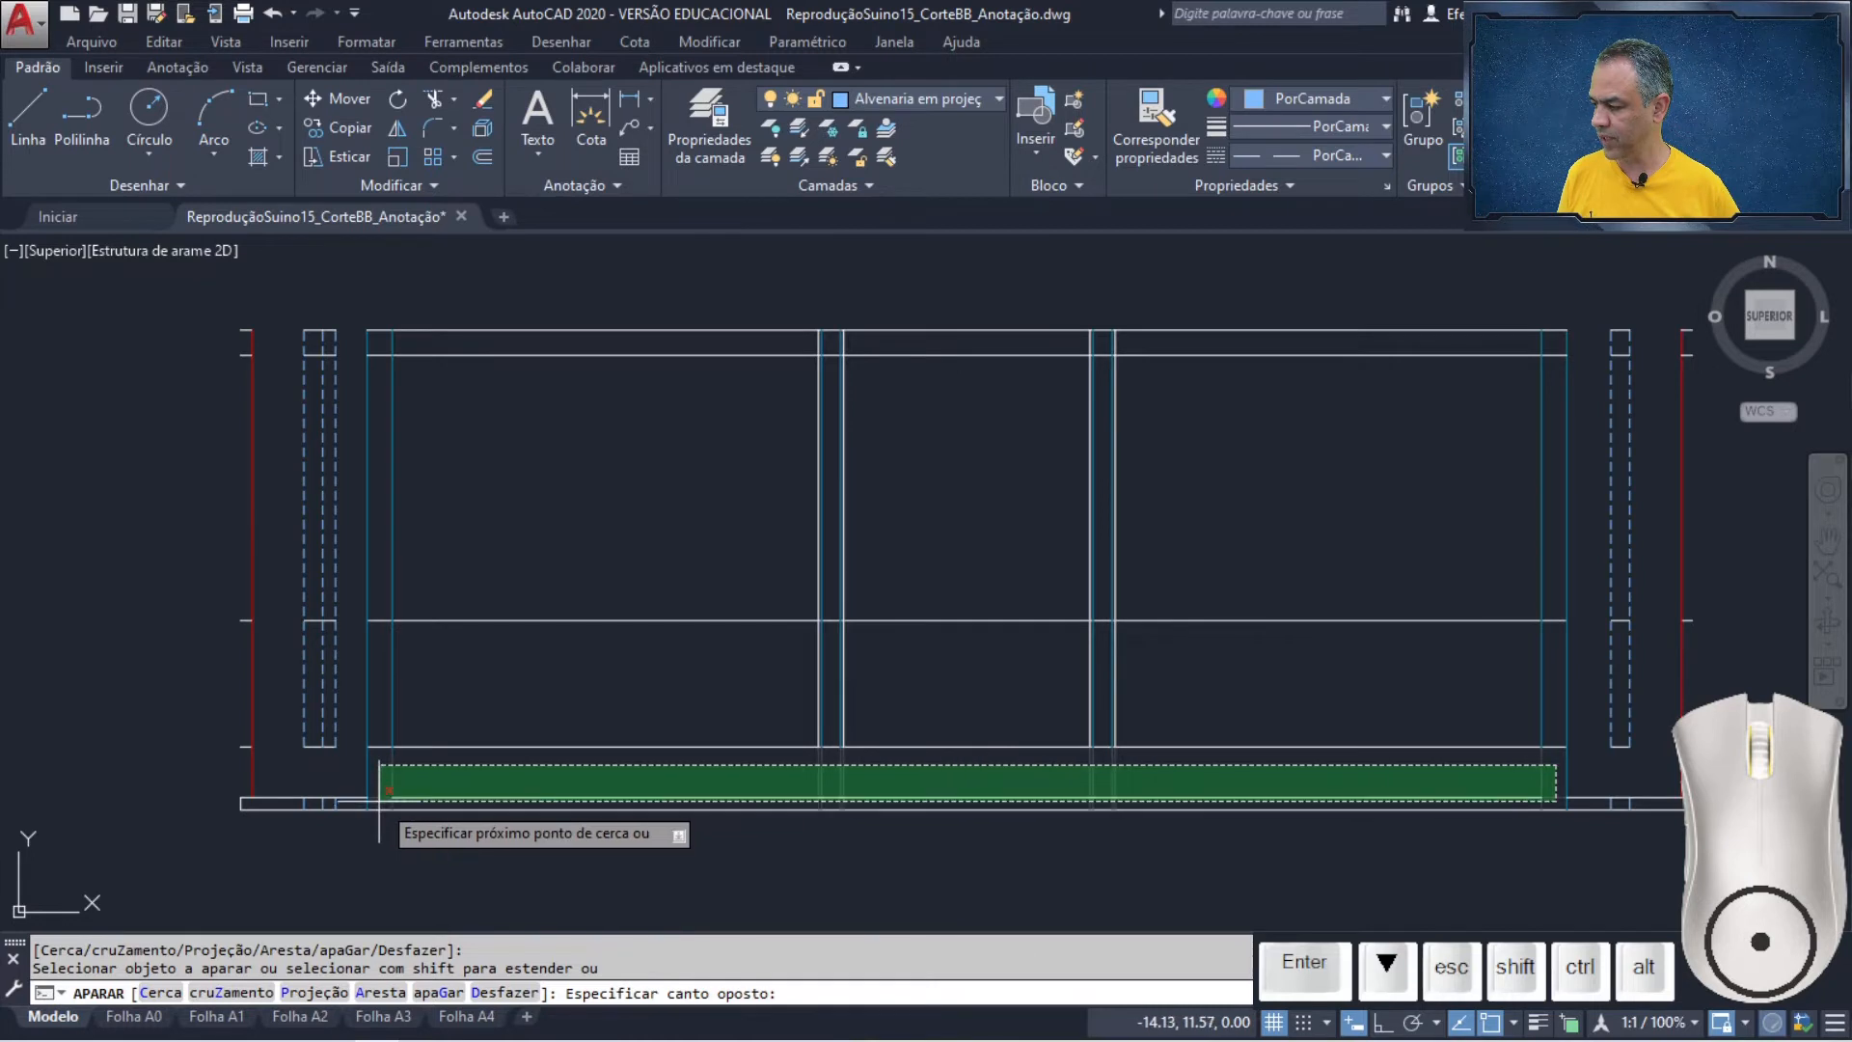
left_click(379, 801)
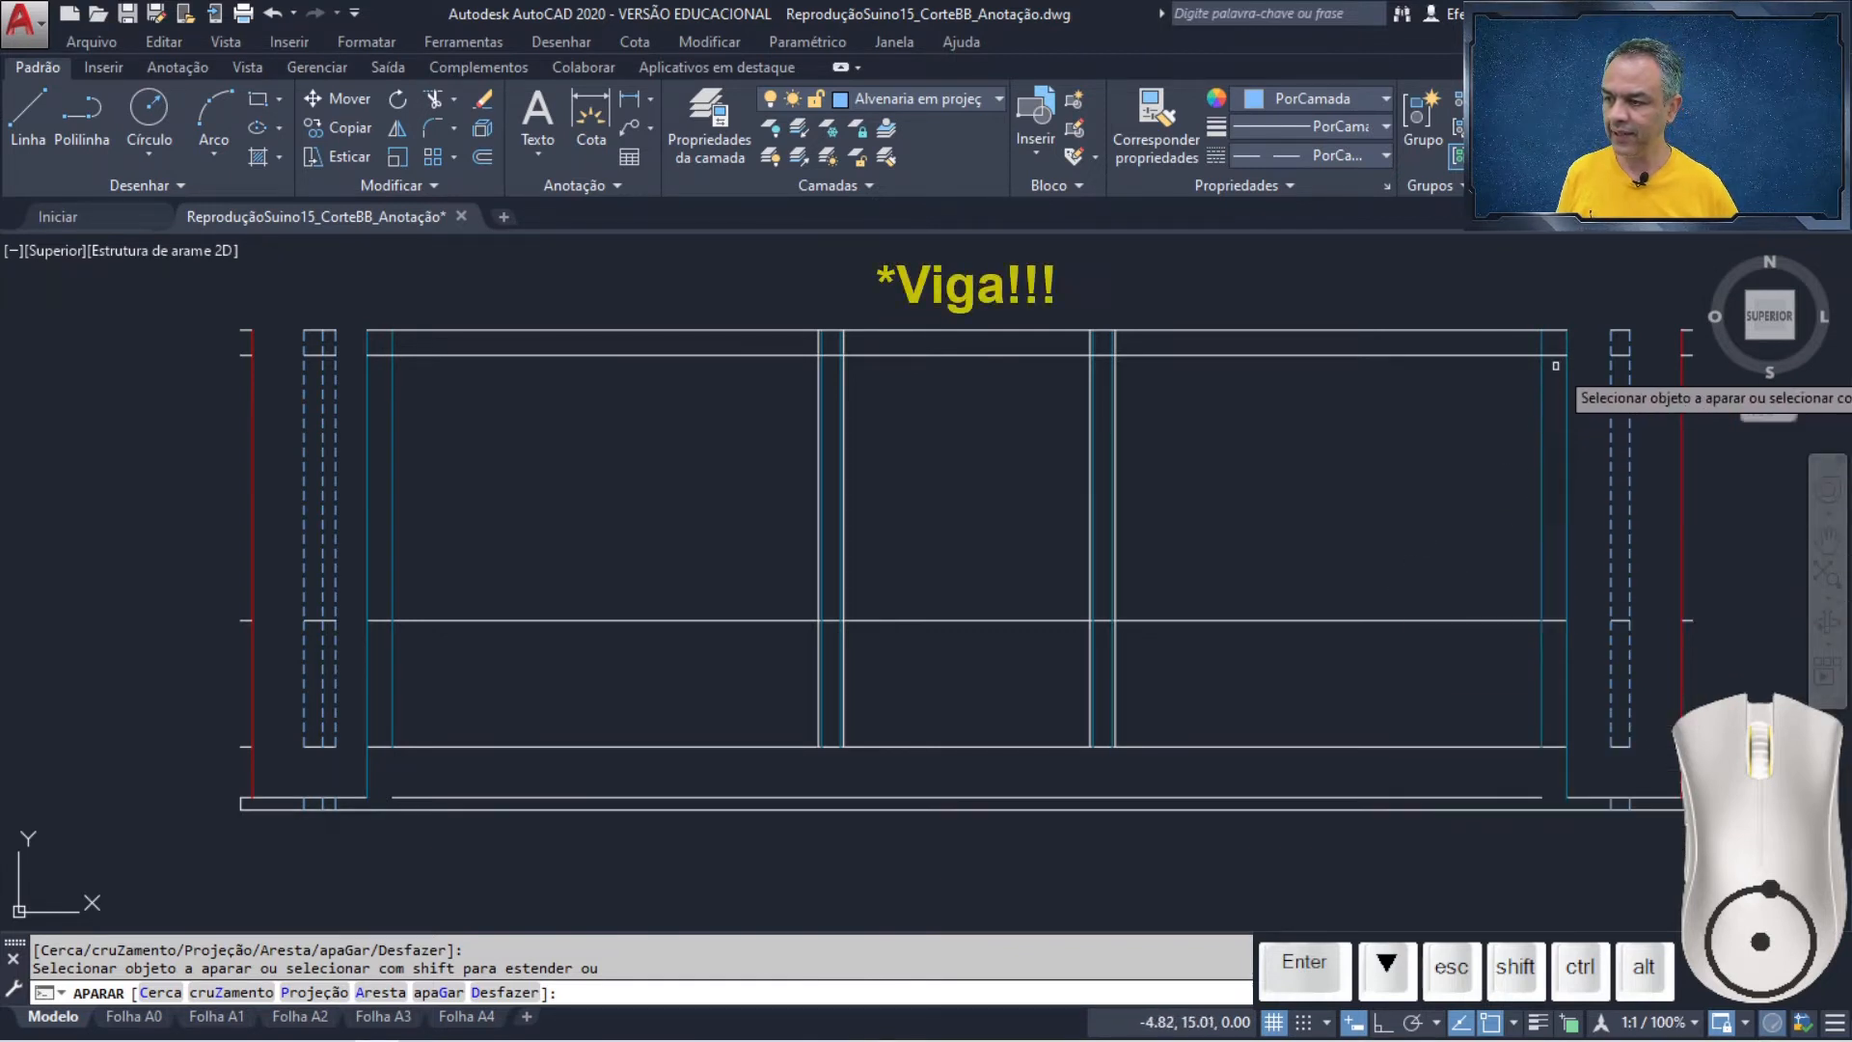
left_click_drag(1552, 341, 368, 342)
- Trim the projected wall lines inside both corridor pillars above the mid-height wall line
scroll(792, 386, "up", 2)
scroll(930, 438, "up", 1)
middle_click_drag(930, 438, 876, 500)
scroll(870, 500, "down", 1)
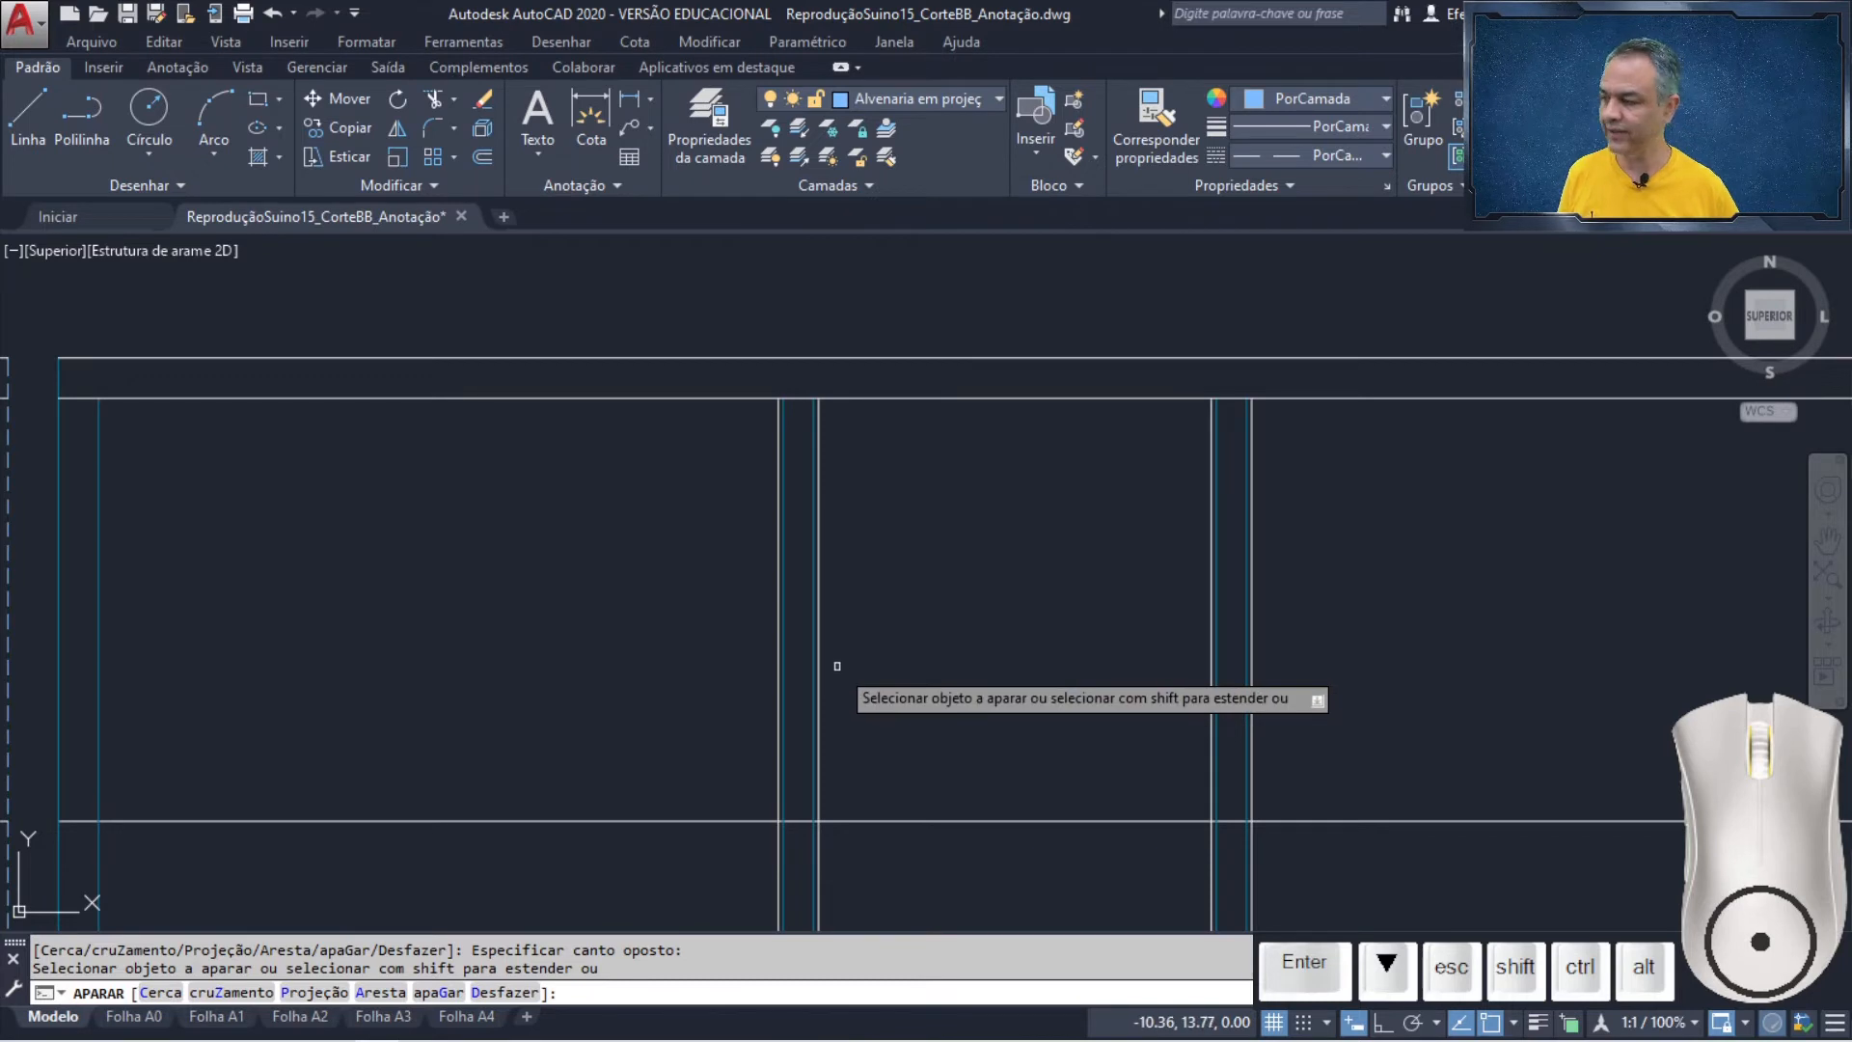
left_click(787, 670)
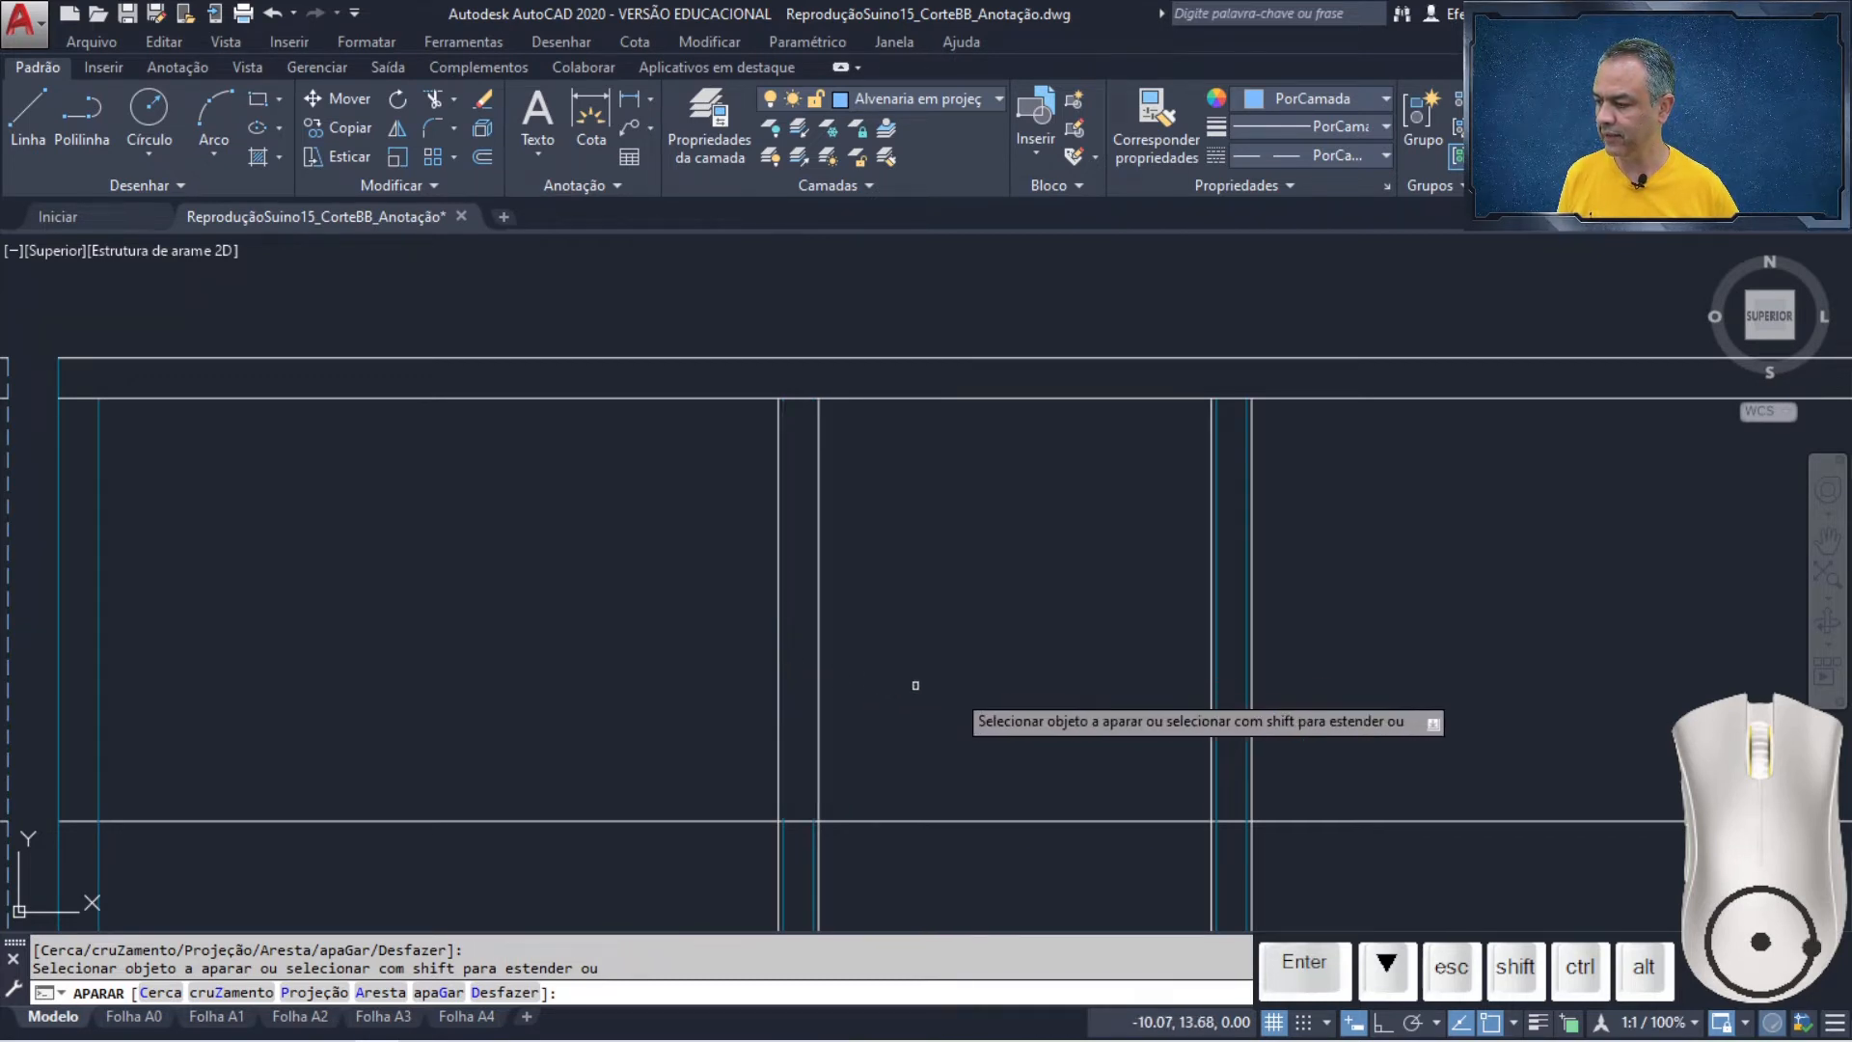
left_click(1218, 689)
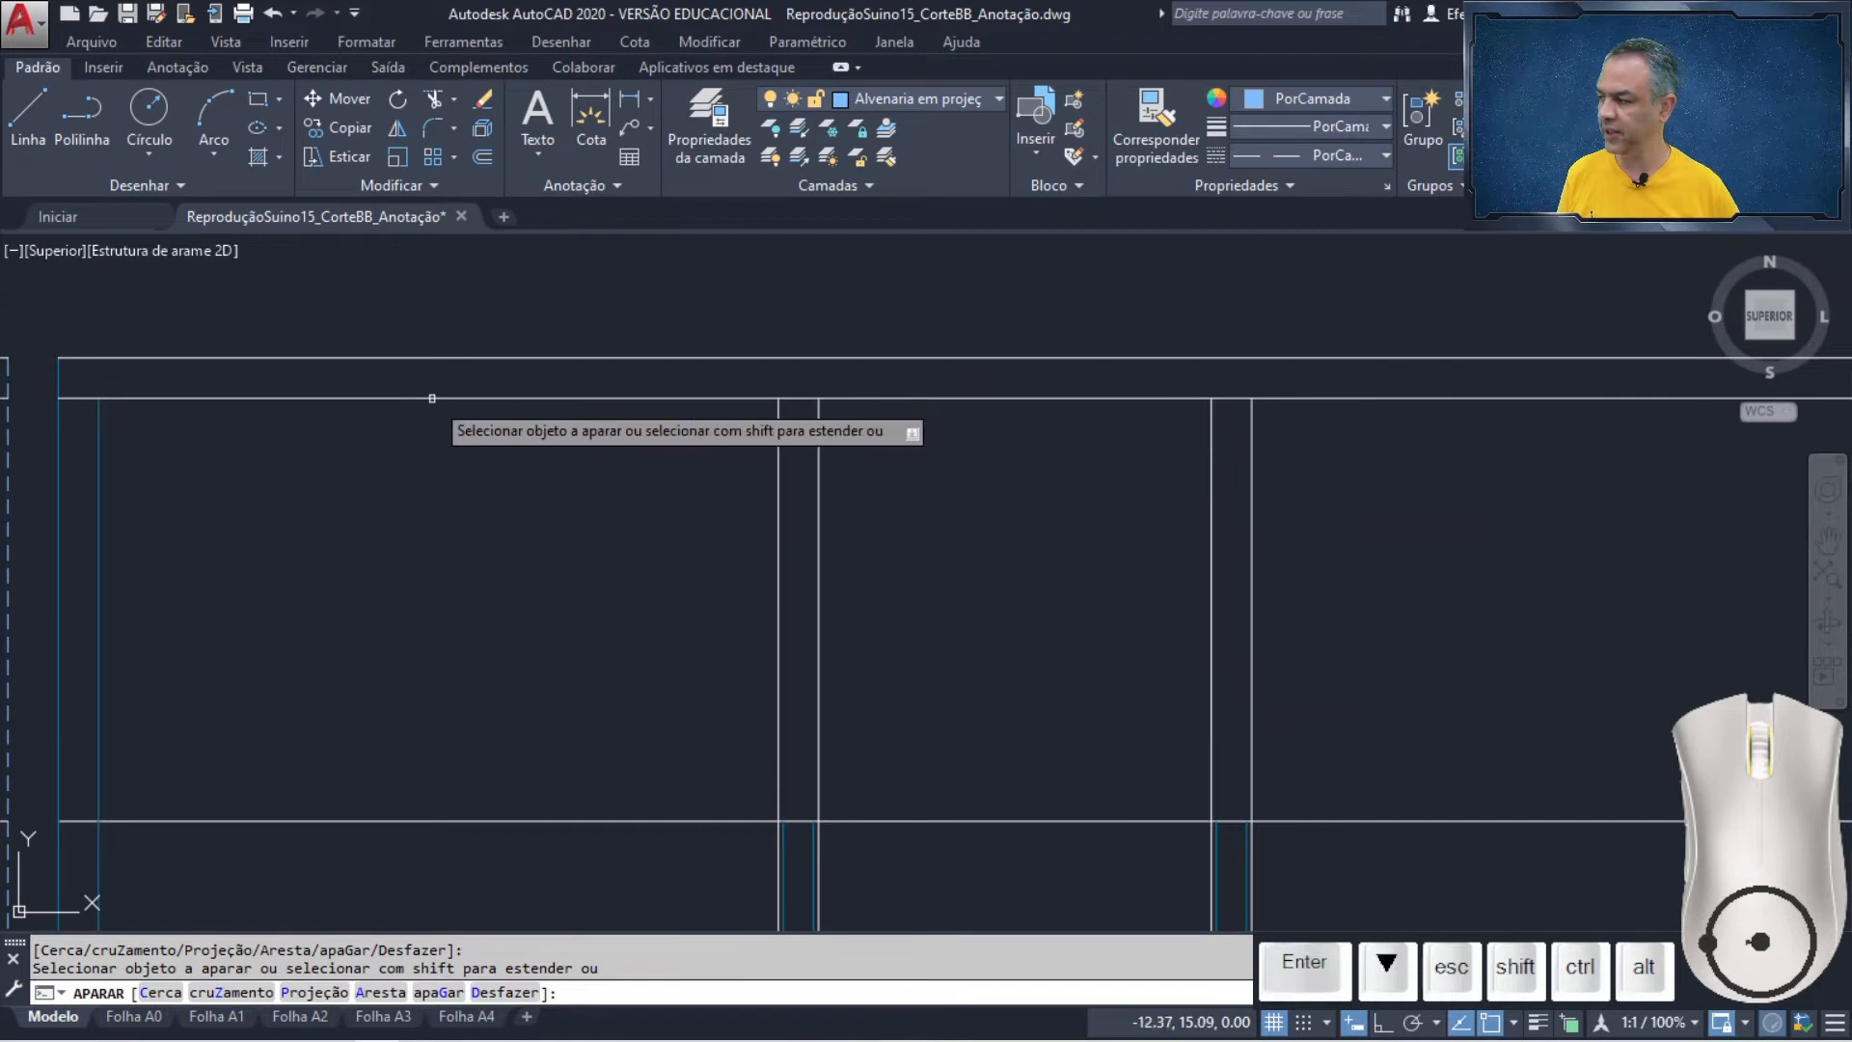
- Trim the top beam's lower line where it crosses the outer walls and both corridor pillars
left_click(93, 370)
left_click(75, 413)
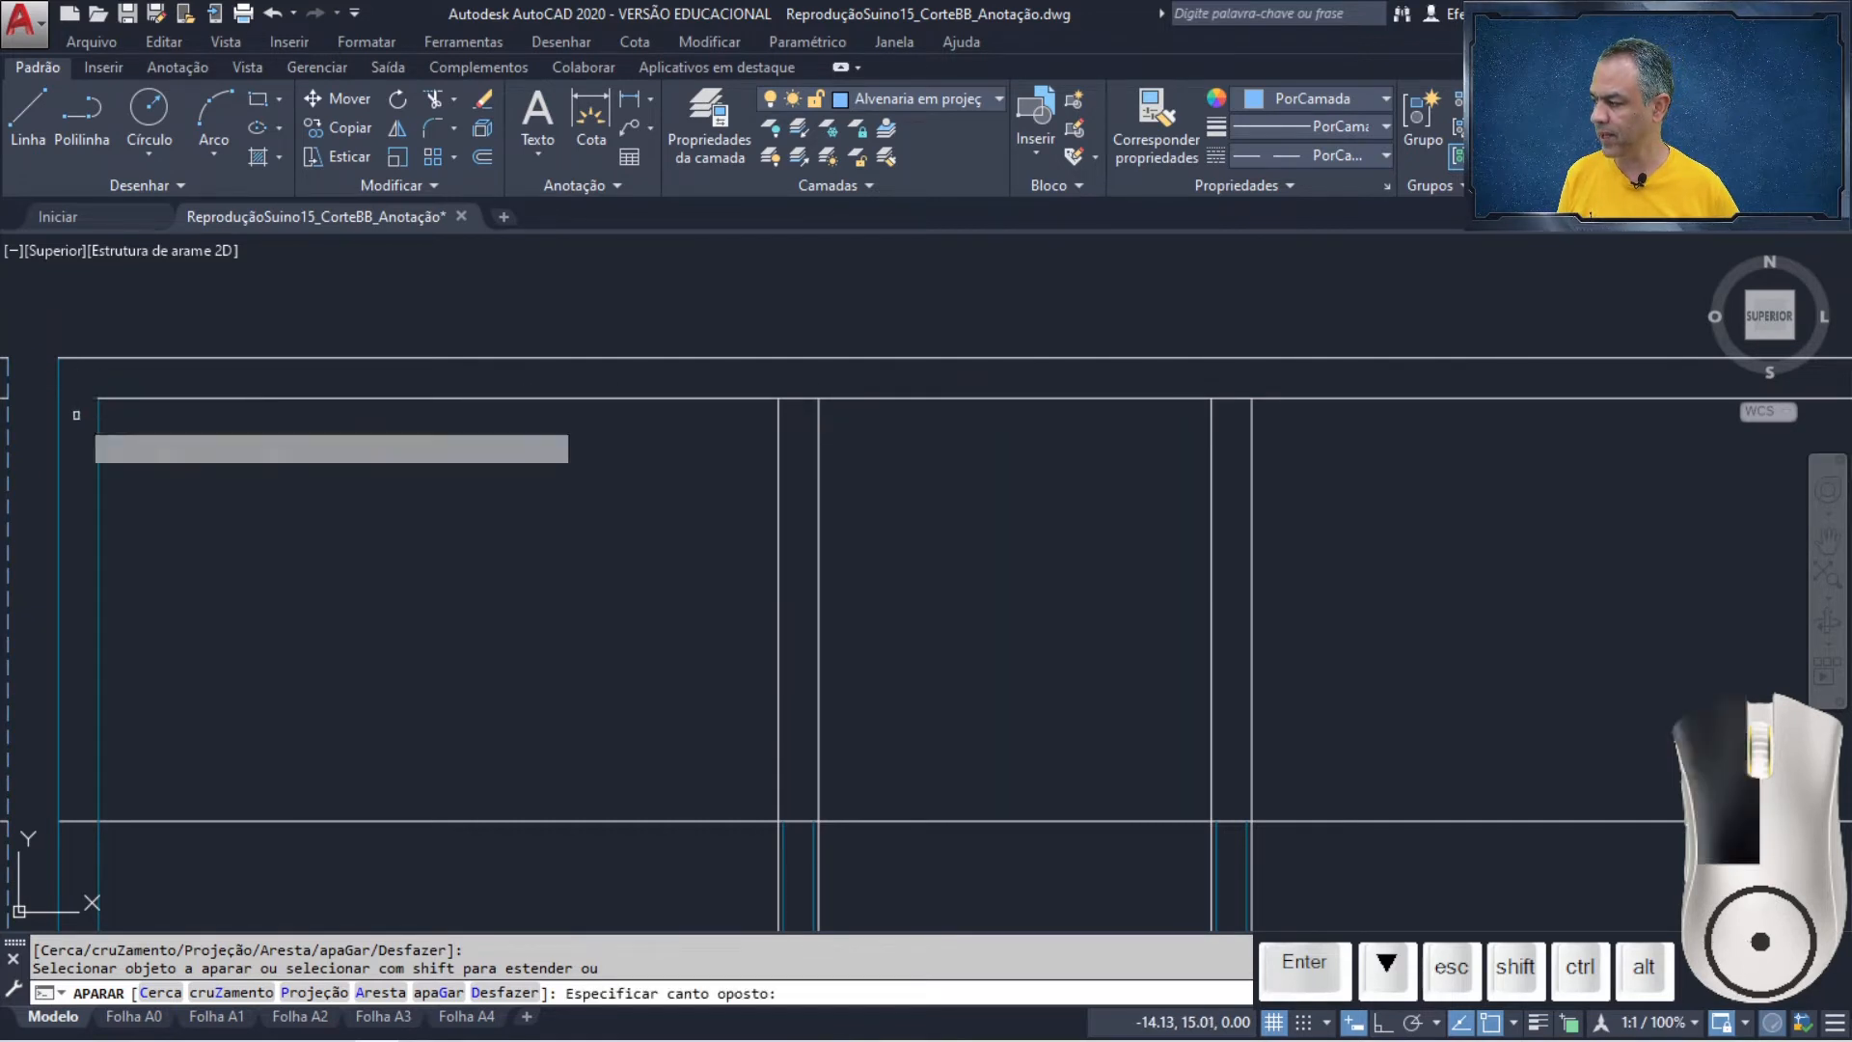
left_click(809, 405)
left_click(807, 407)
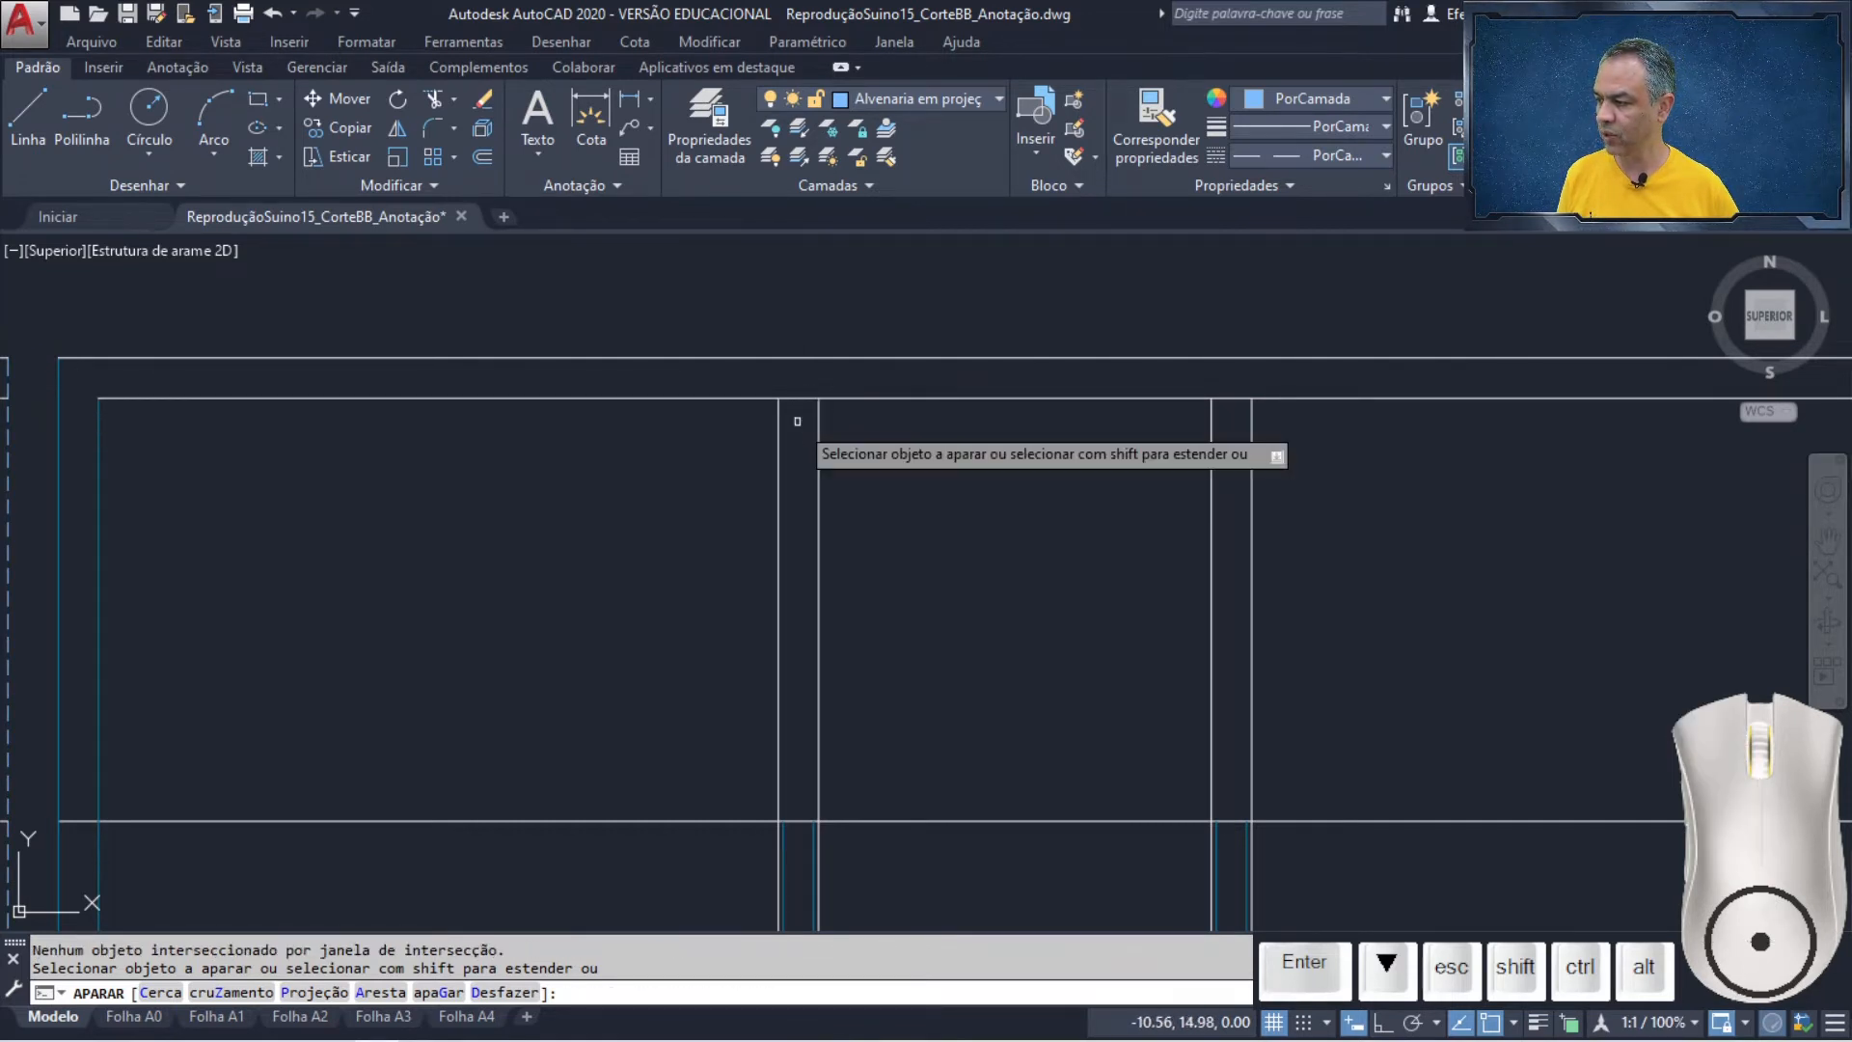
left_click(818, 376)
left_click(798, 430)
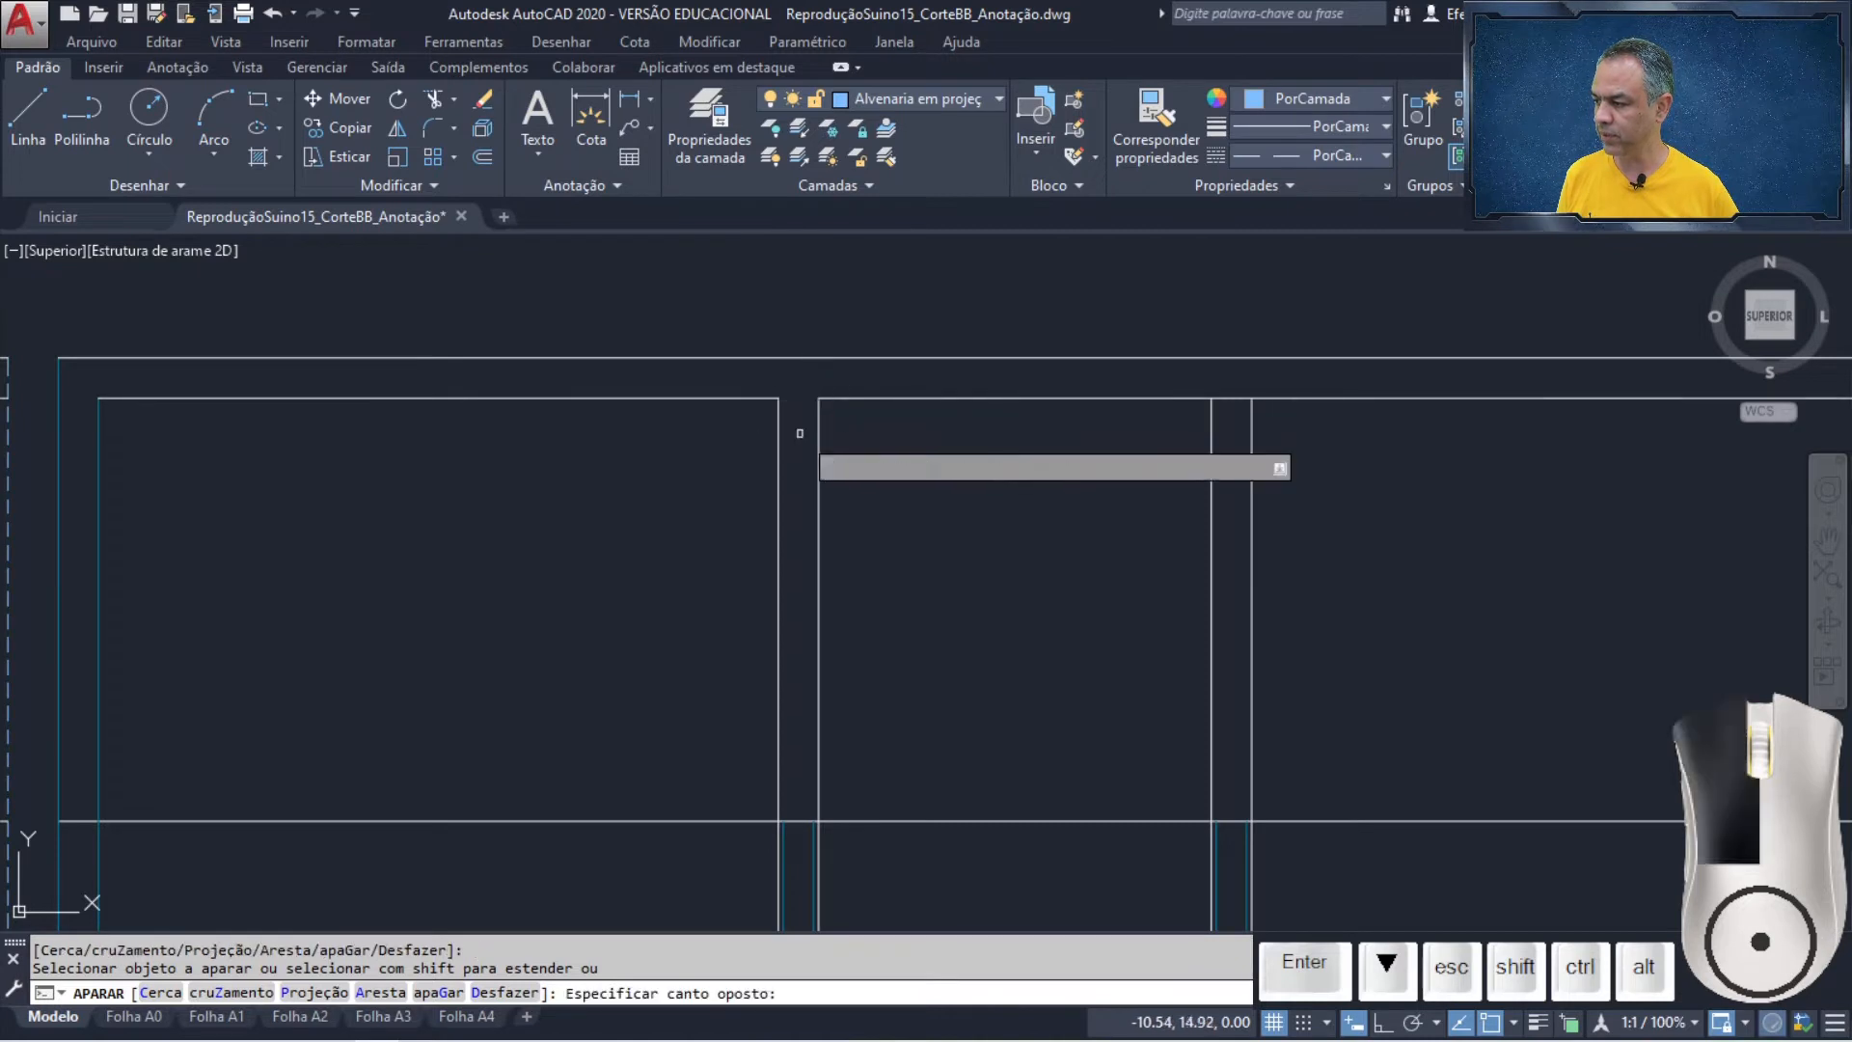
left_click(1223, 374)
left_click(1230, 417)
middle_click_drag(1638, 420, 984, 434)
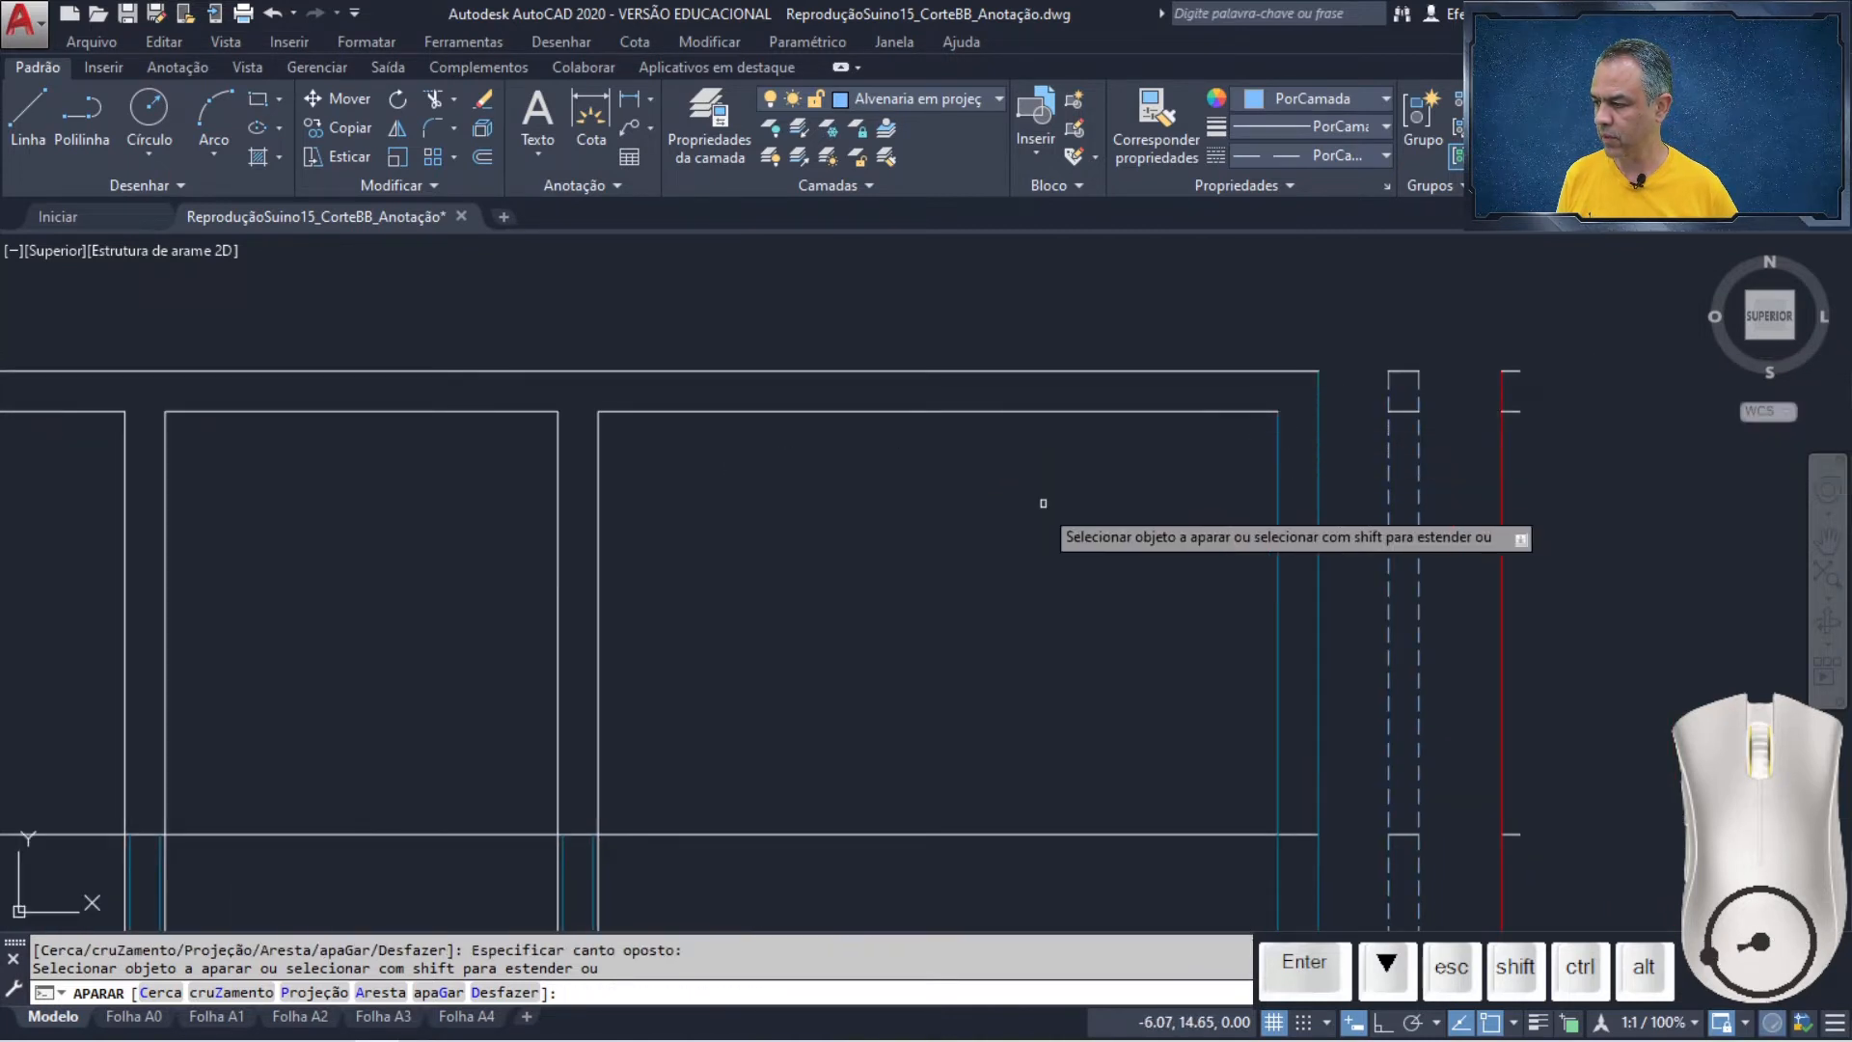
- Trim the mid-height wall line across the corridor between the two pillars
middle_click_drag(482, 762, 1030, 342)
scroll(1027, 352, "up", 2)
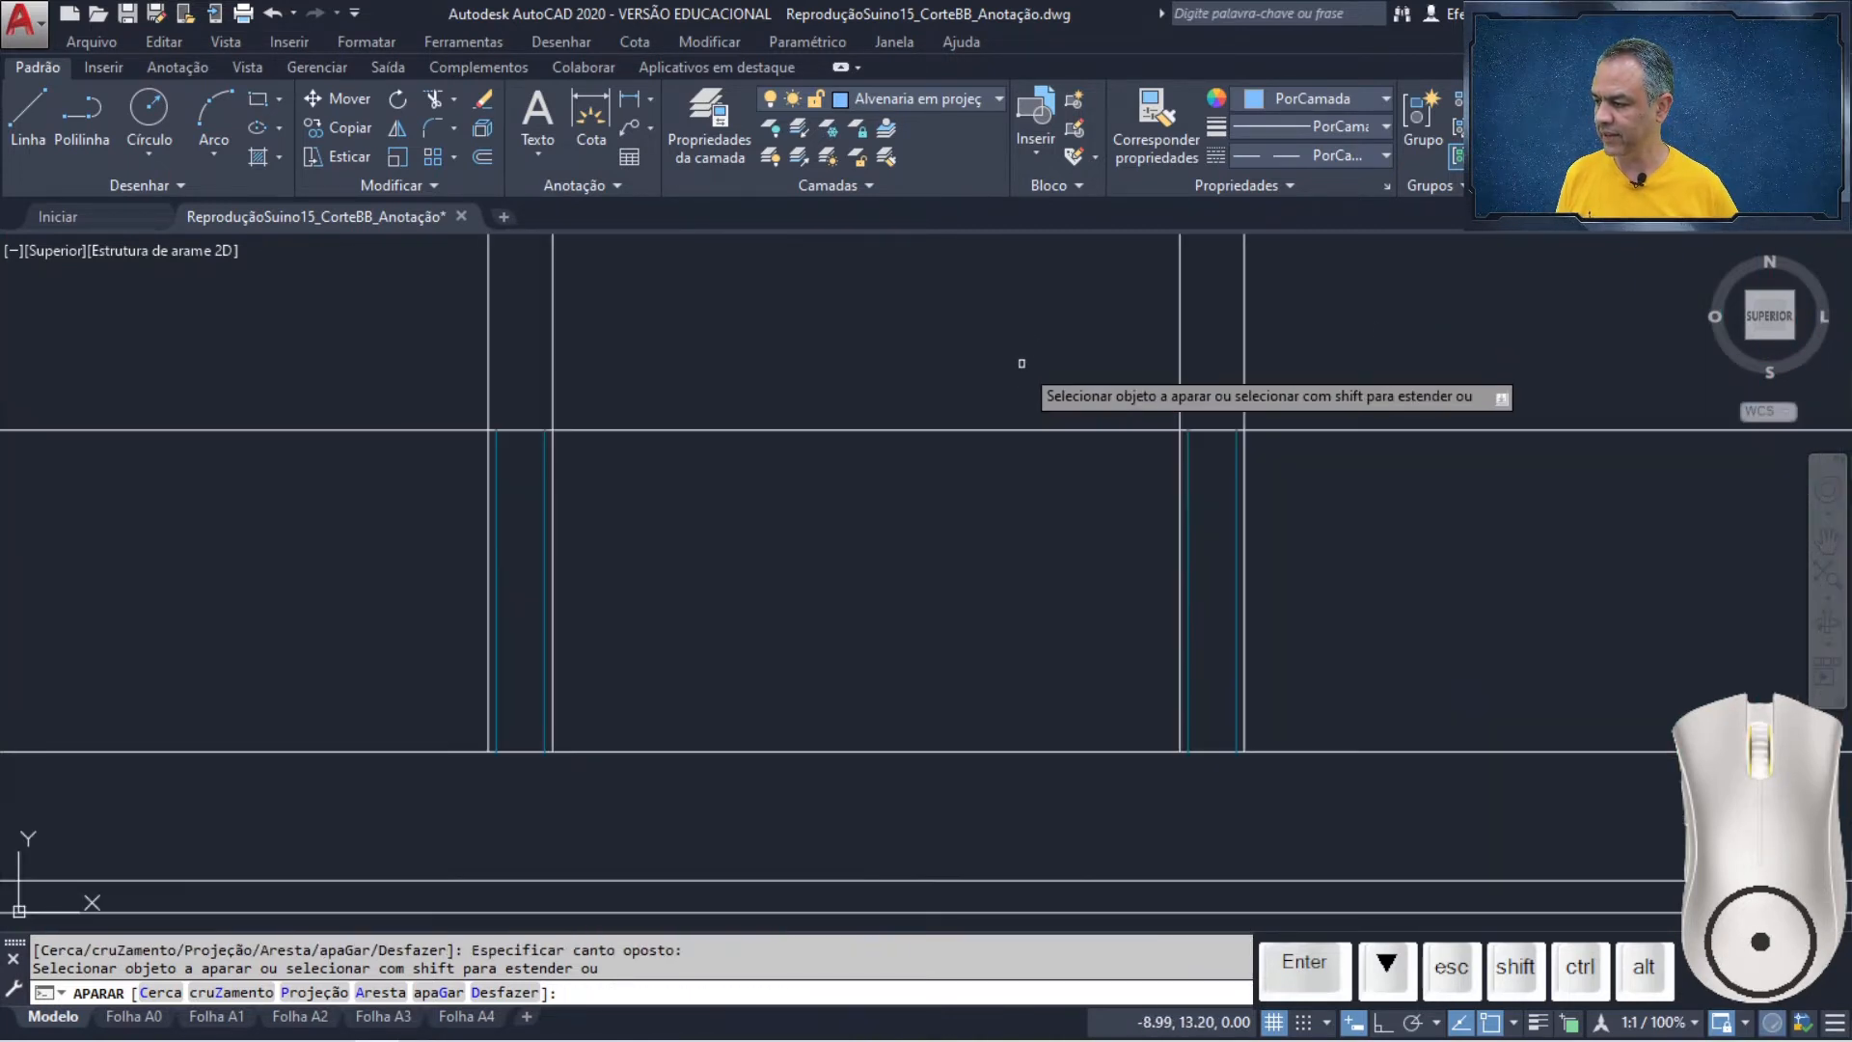
left_click(1017, 369)
left_click(859, 502)
scroll(664, 499, "up", 3)
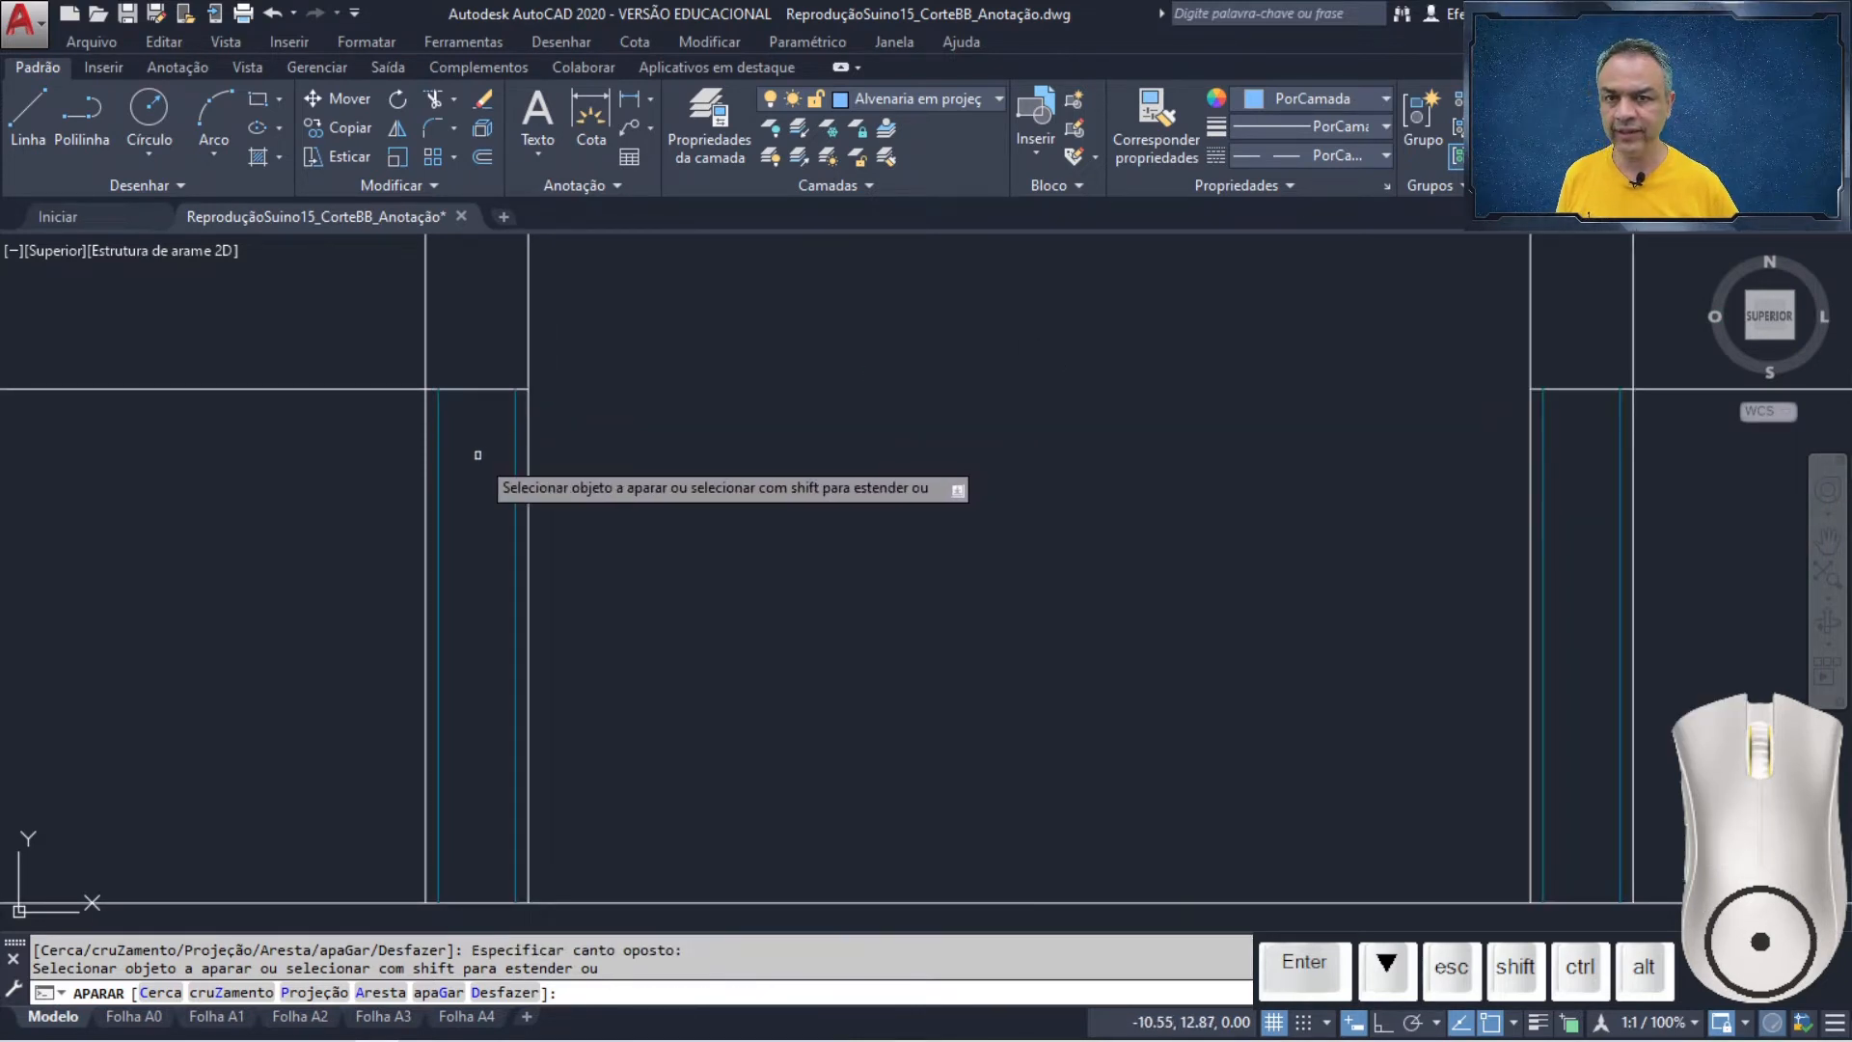
- Trim the short pieces of the mid-height line between each corridor pillar's edges and the projected wall lines inside it
scroll(529, 391, "up", 2)
left_click(516, 383)
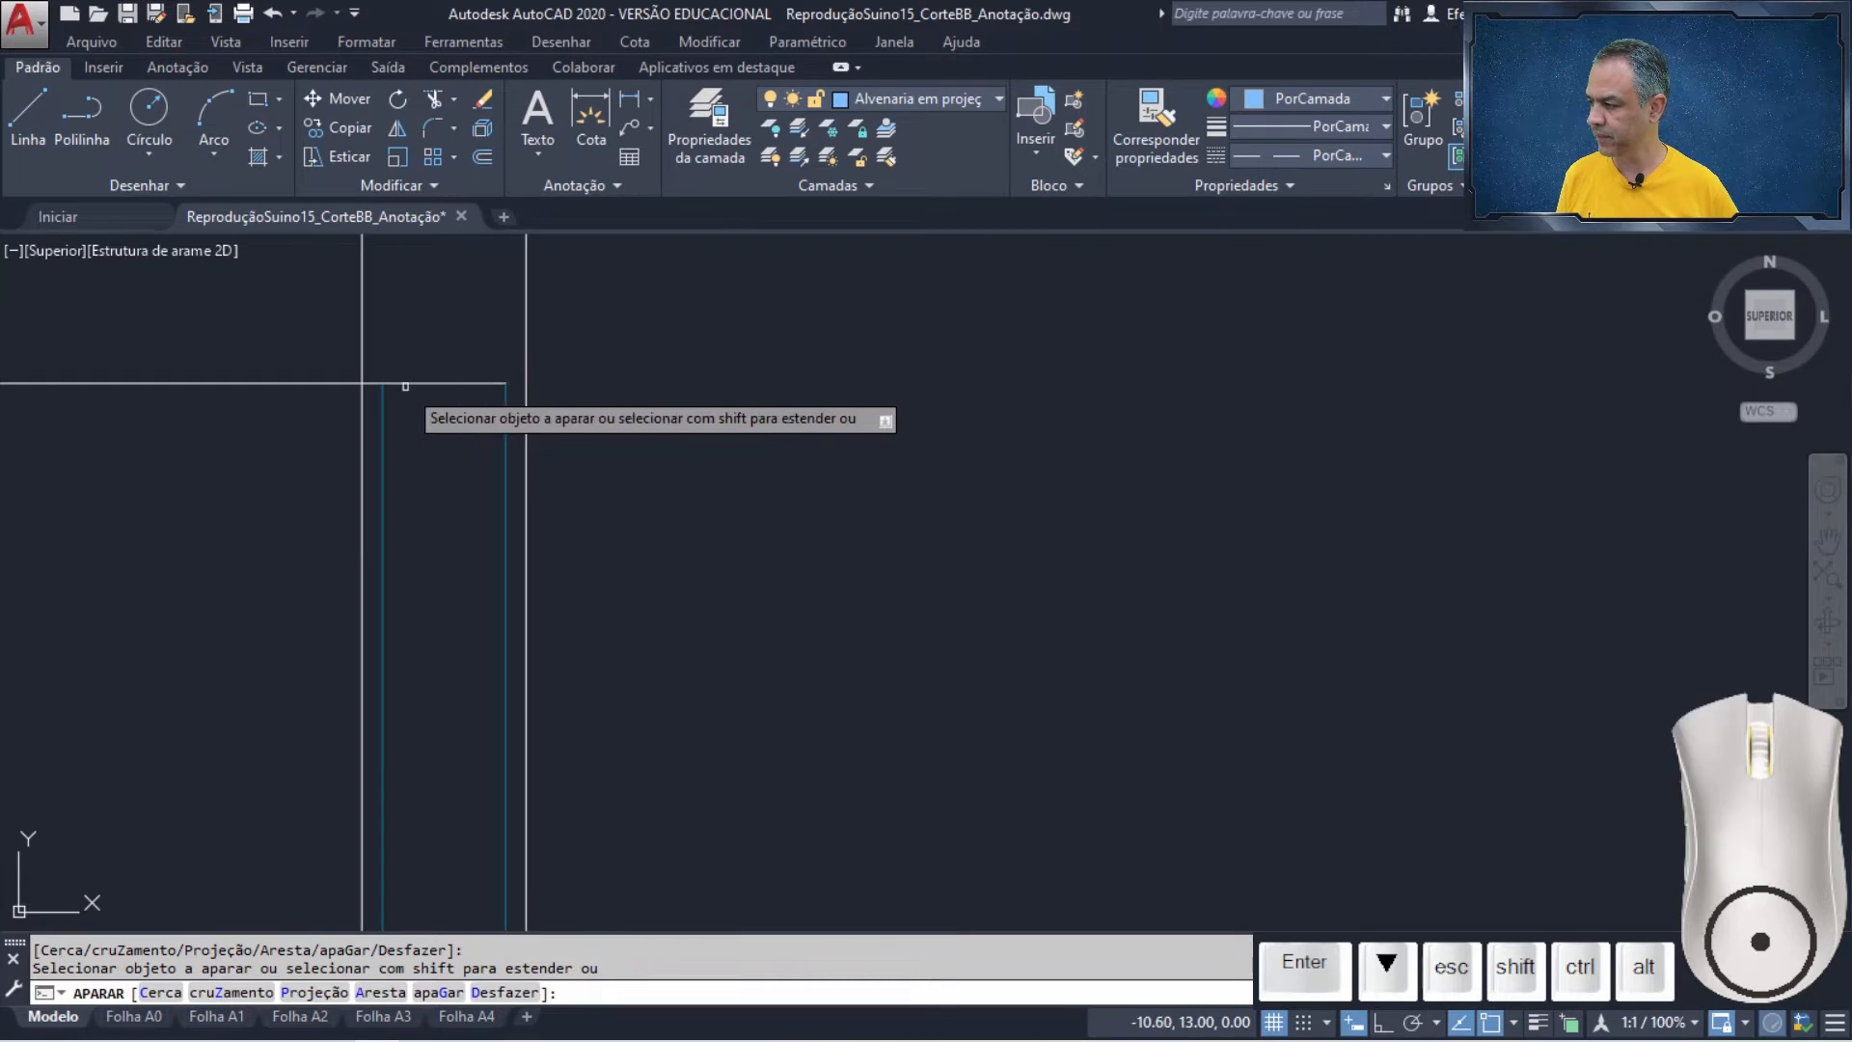
scroll(676, 408, "down", 2)
middle_click_drag(1079, 435, 665, 467)
scroll(992, 470, "up", 2)
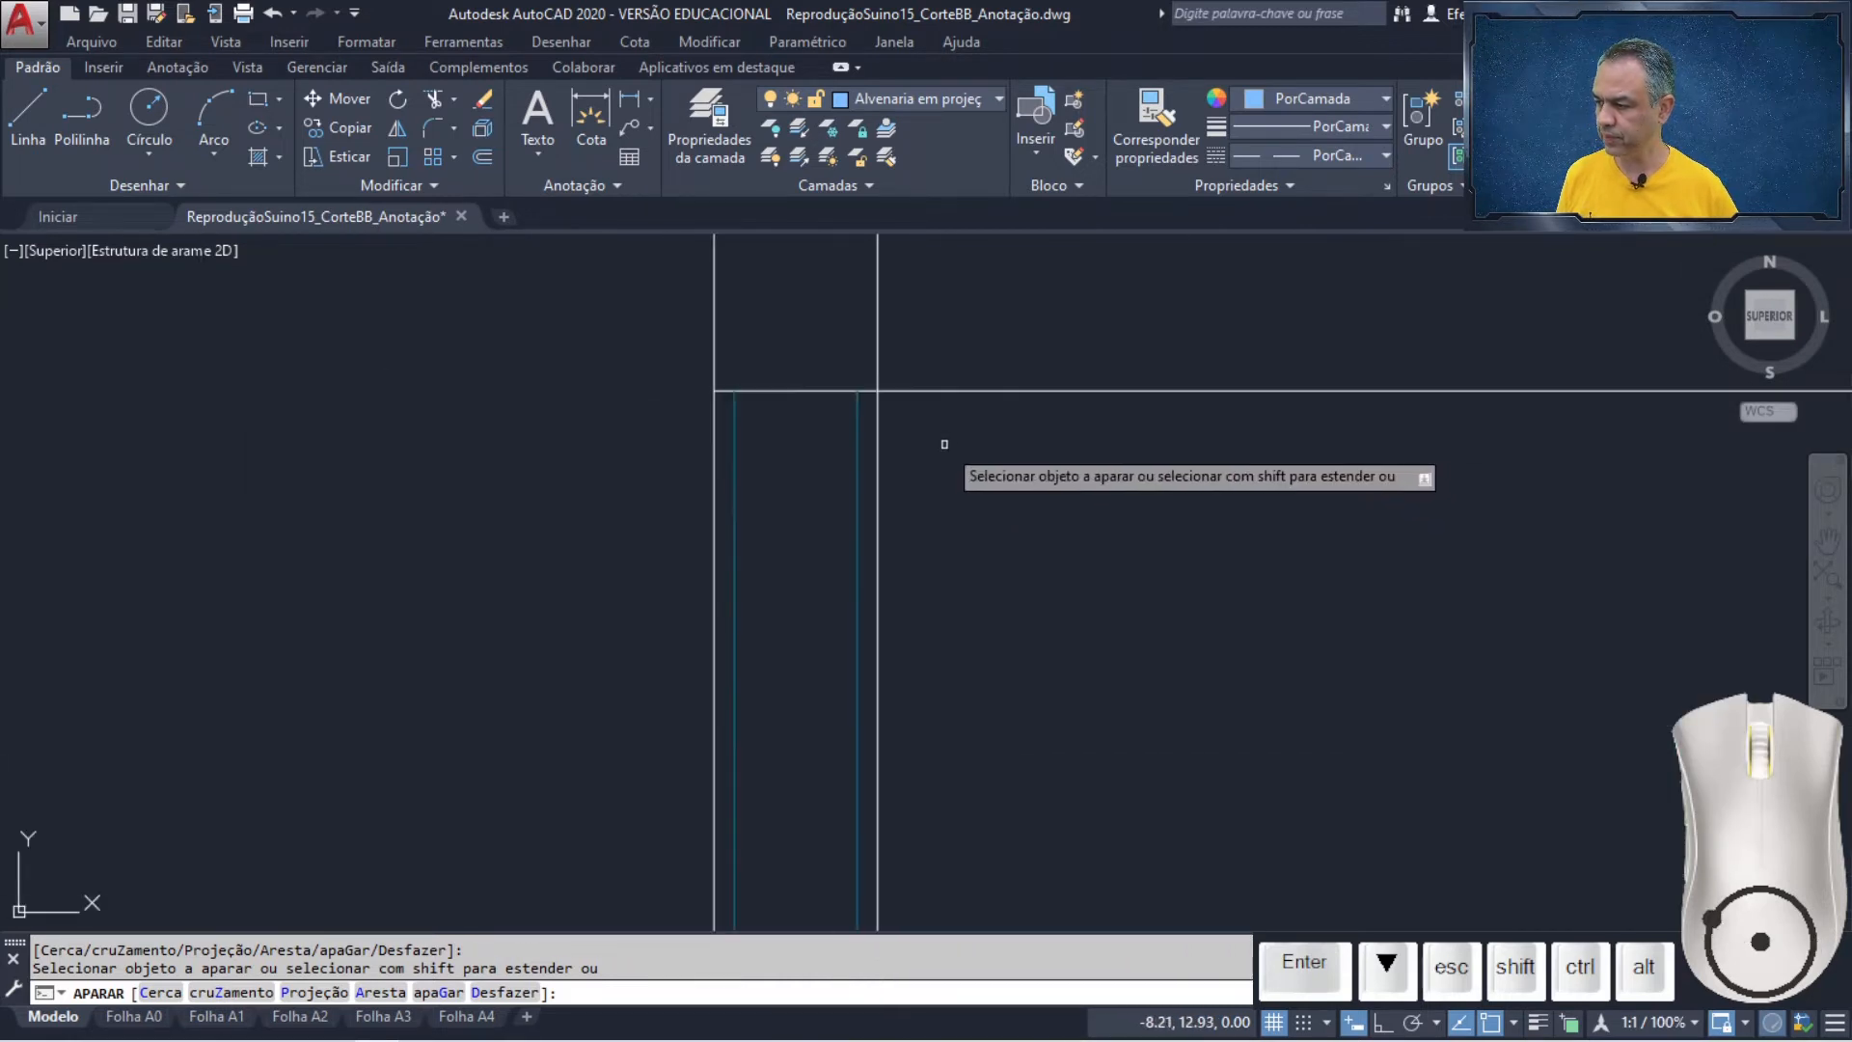
left_click(867, 390)
left_click(723, 390)
scroll(475, 461, "down", 3)
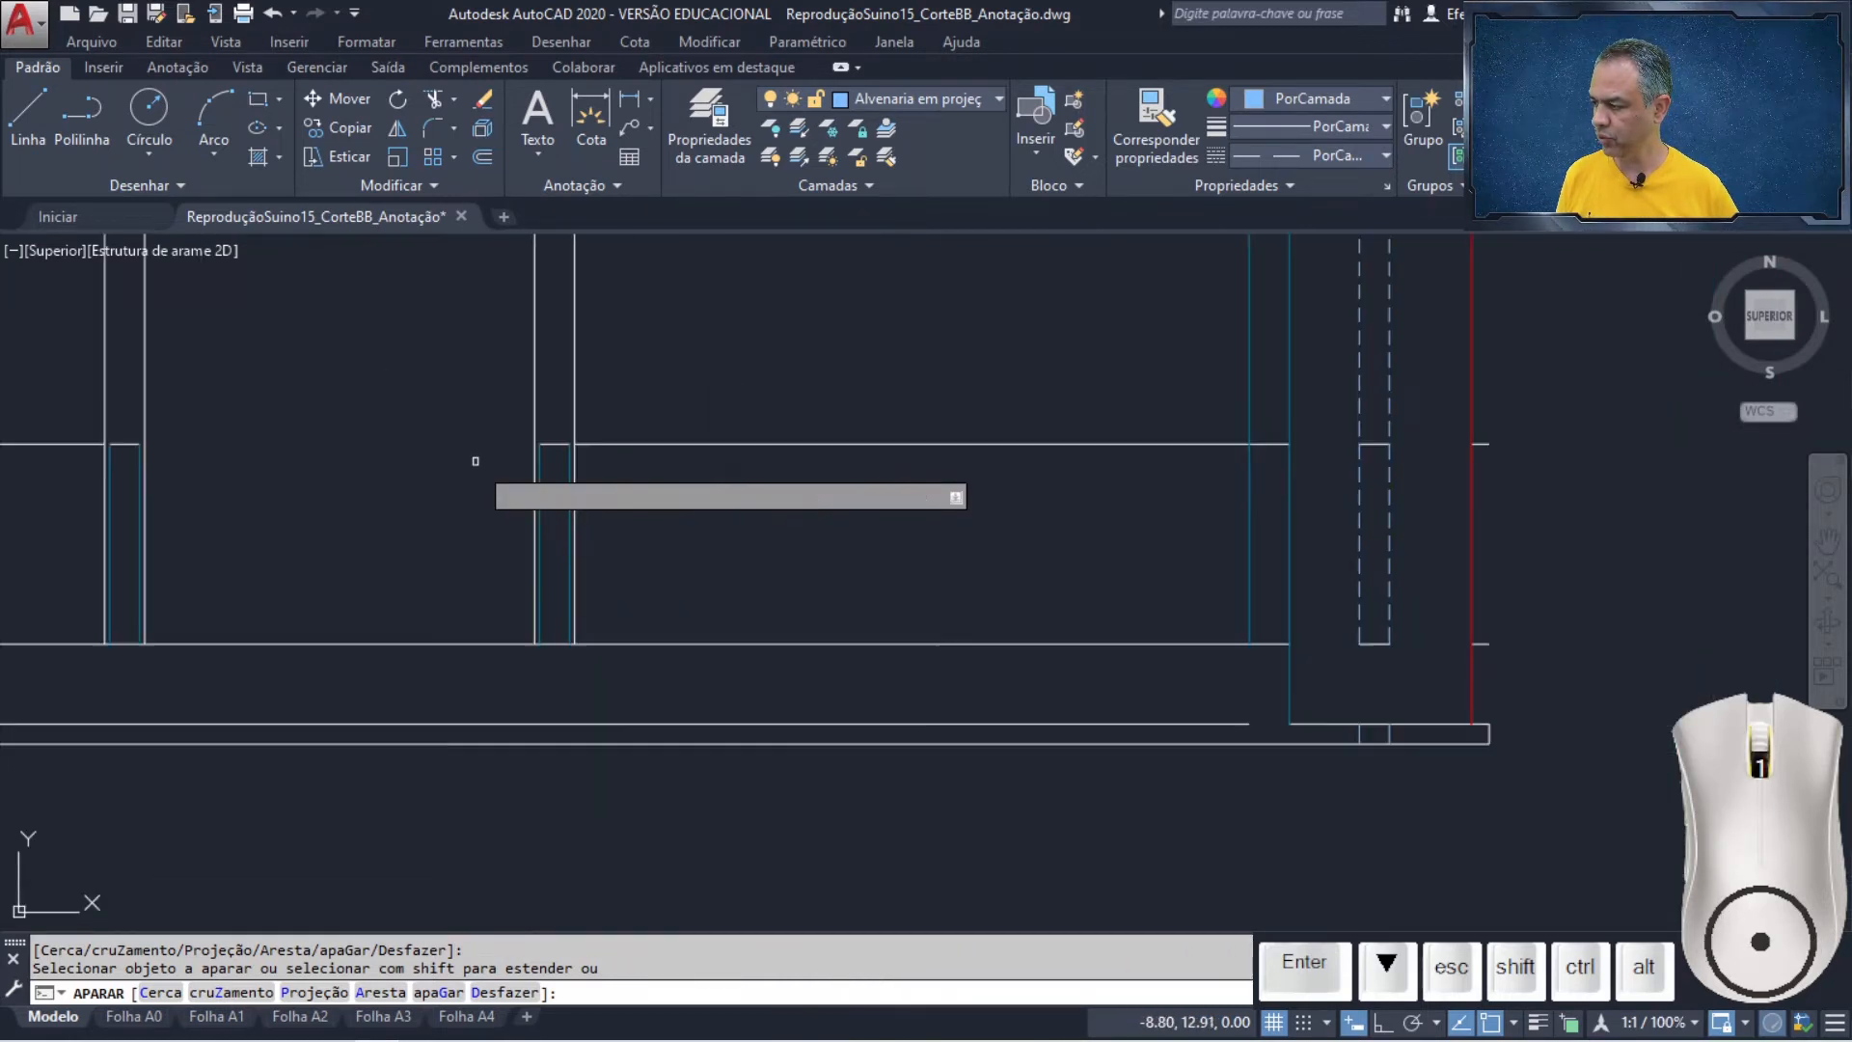
scroll(678, 480, "down", 5)
key("Return")
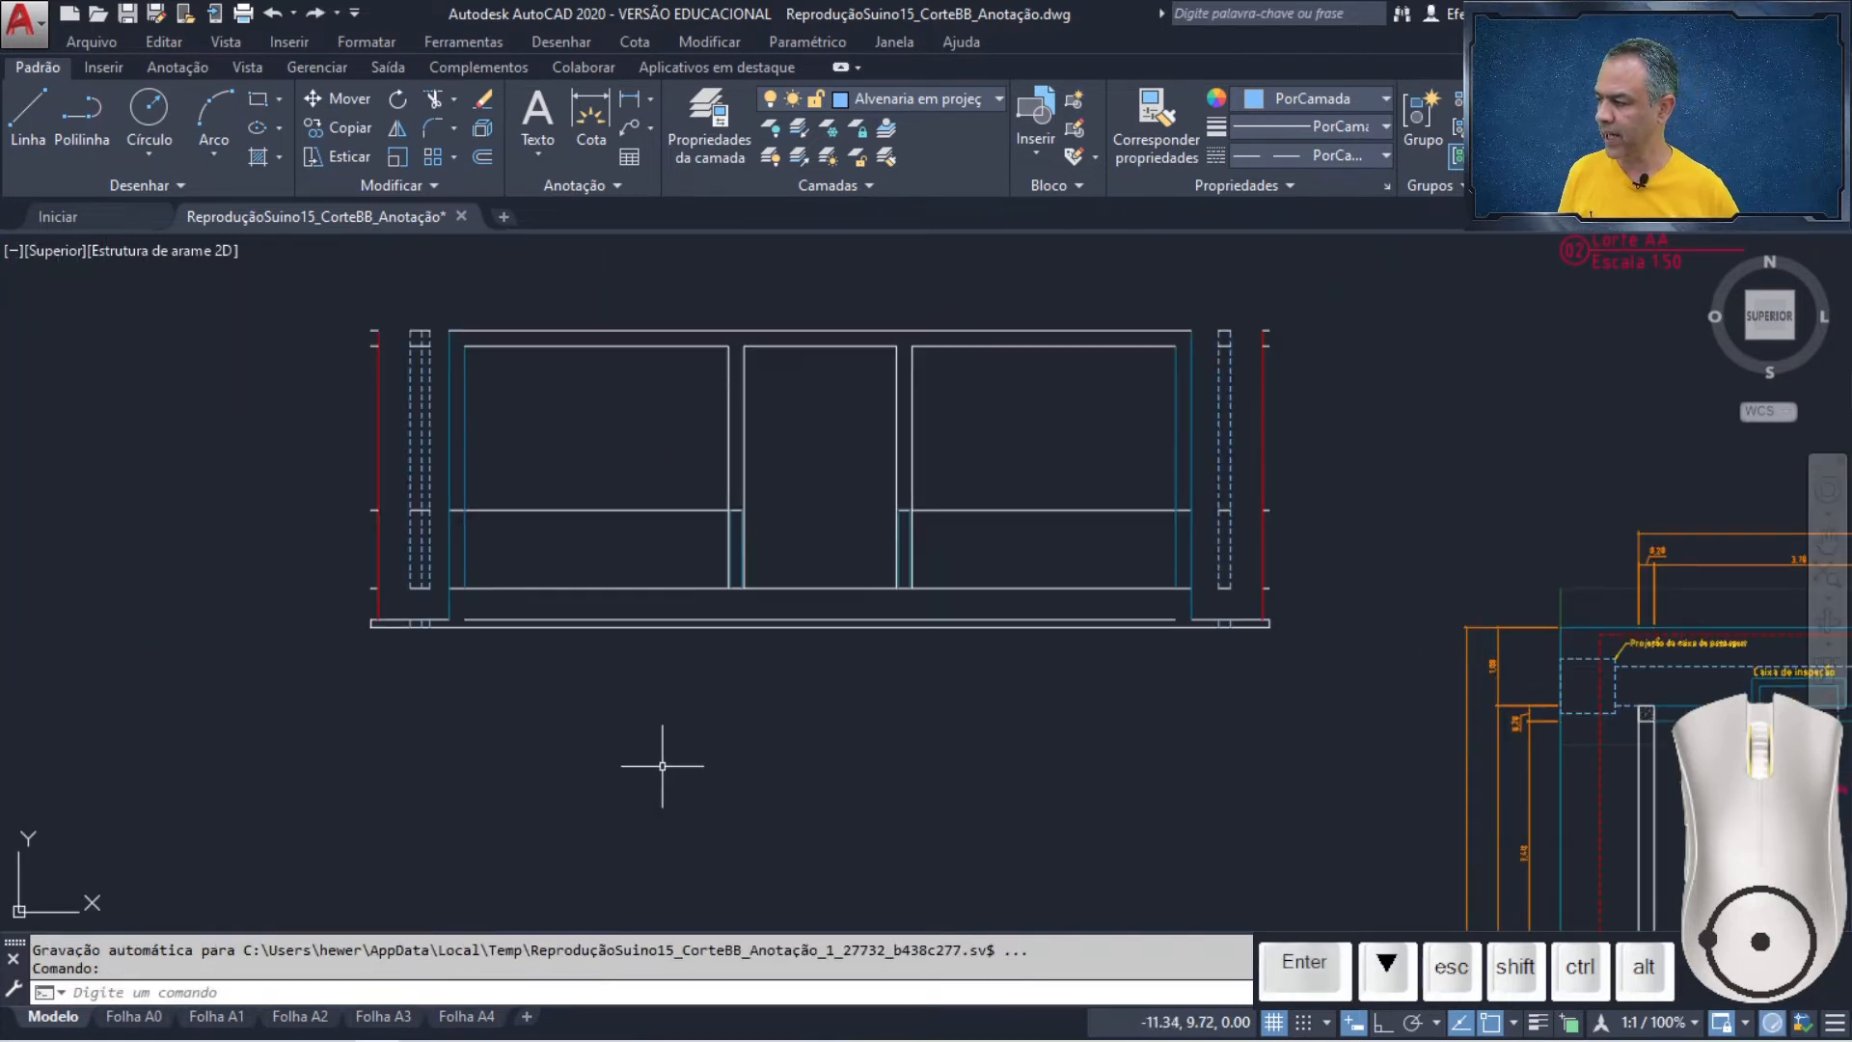
- Erase the leftover dashed lines and short stubs outside both outer walls, plus the slab's upper line between the walls
left_click(334, 293)
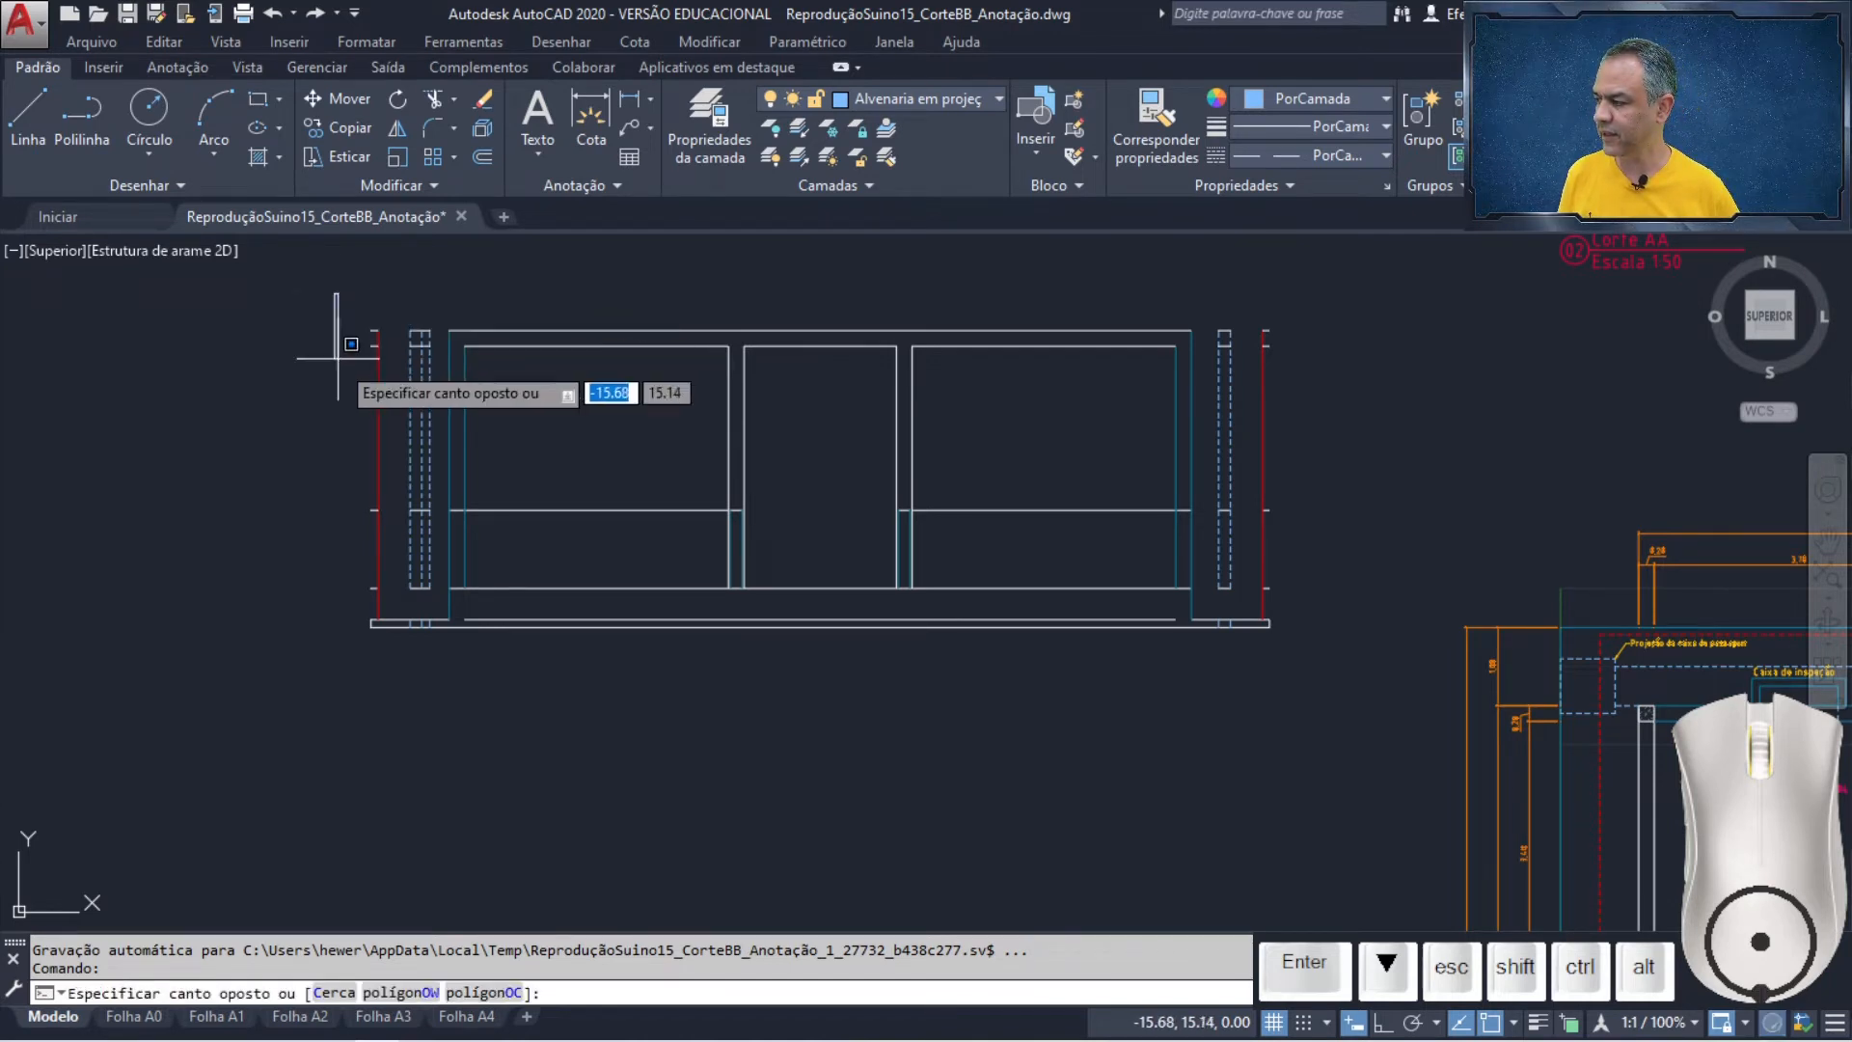
left_click(444, 602)
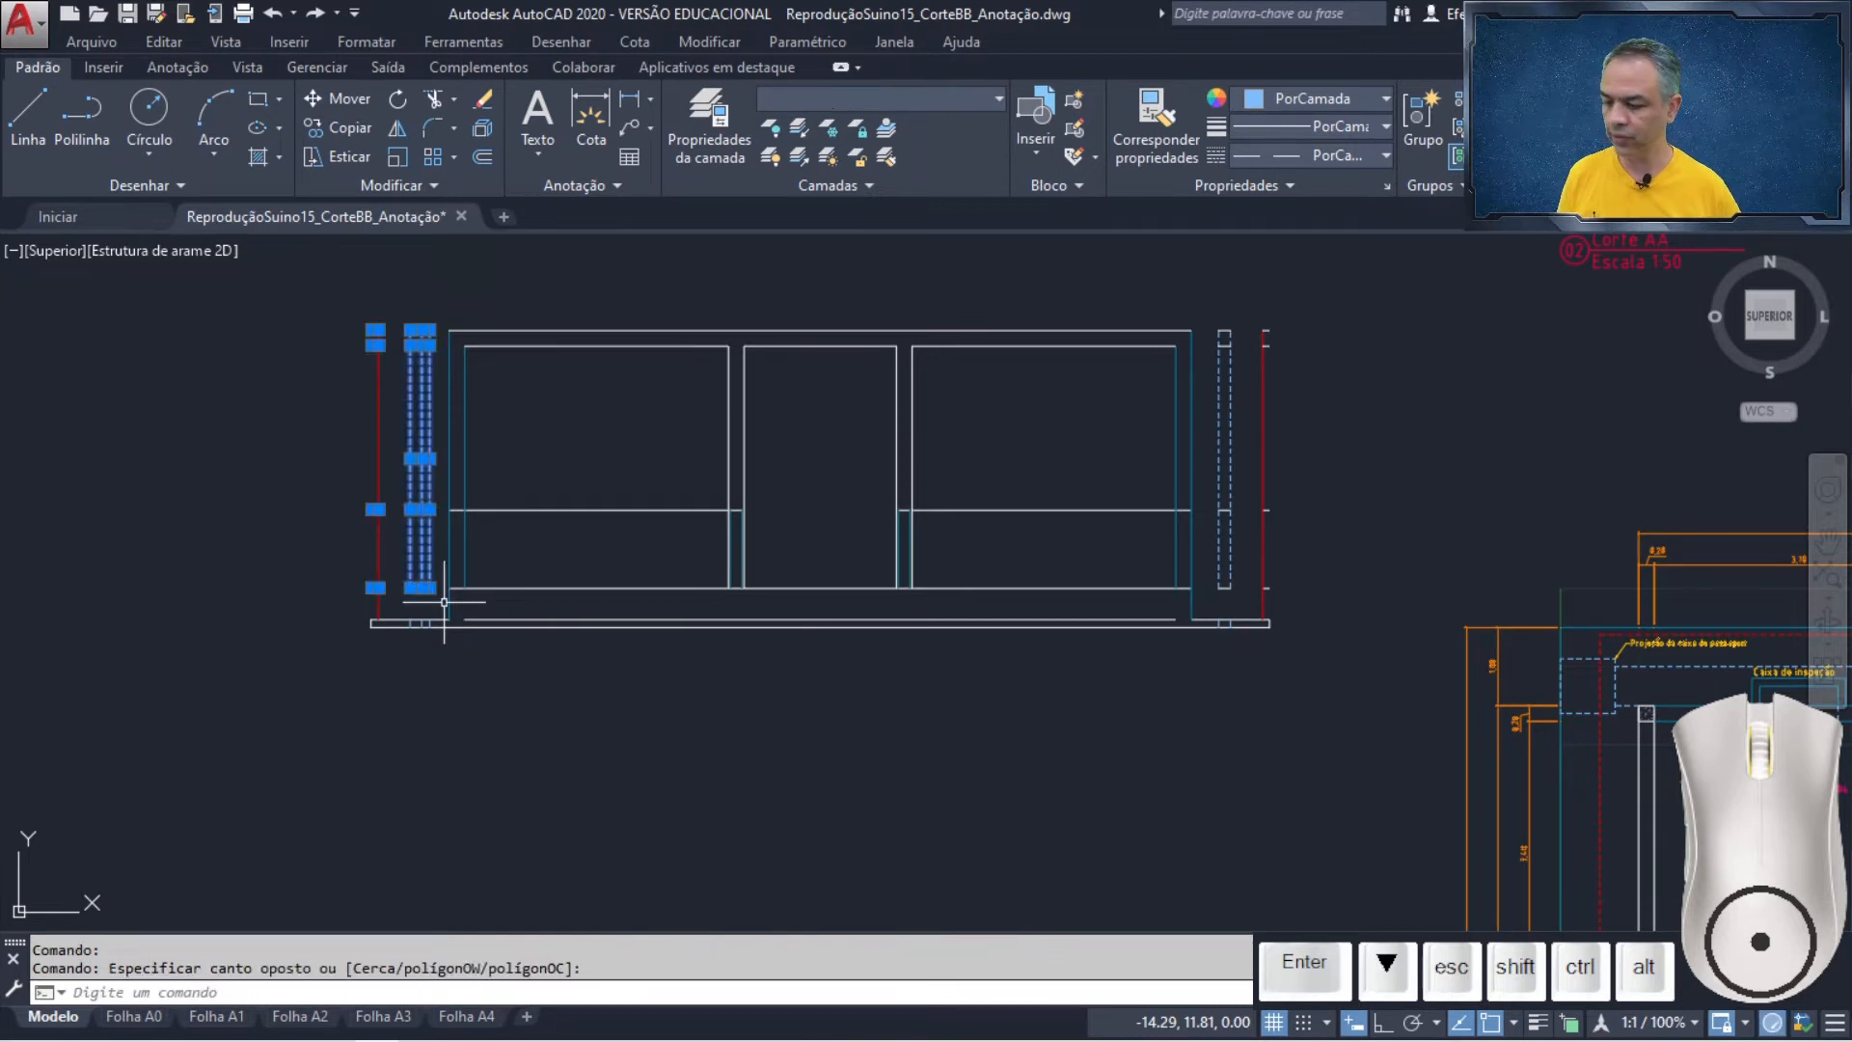
key("Delete")
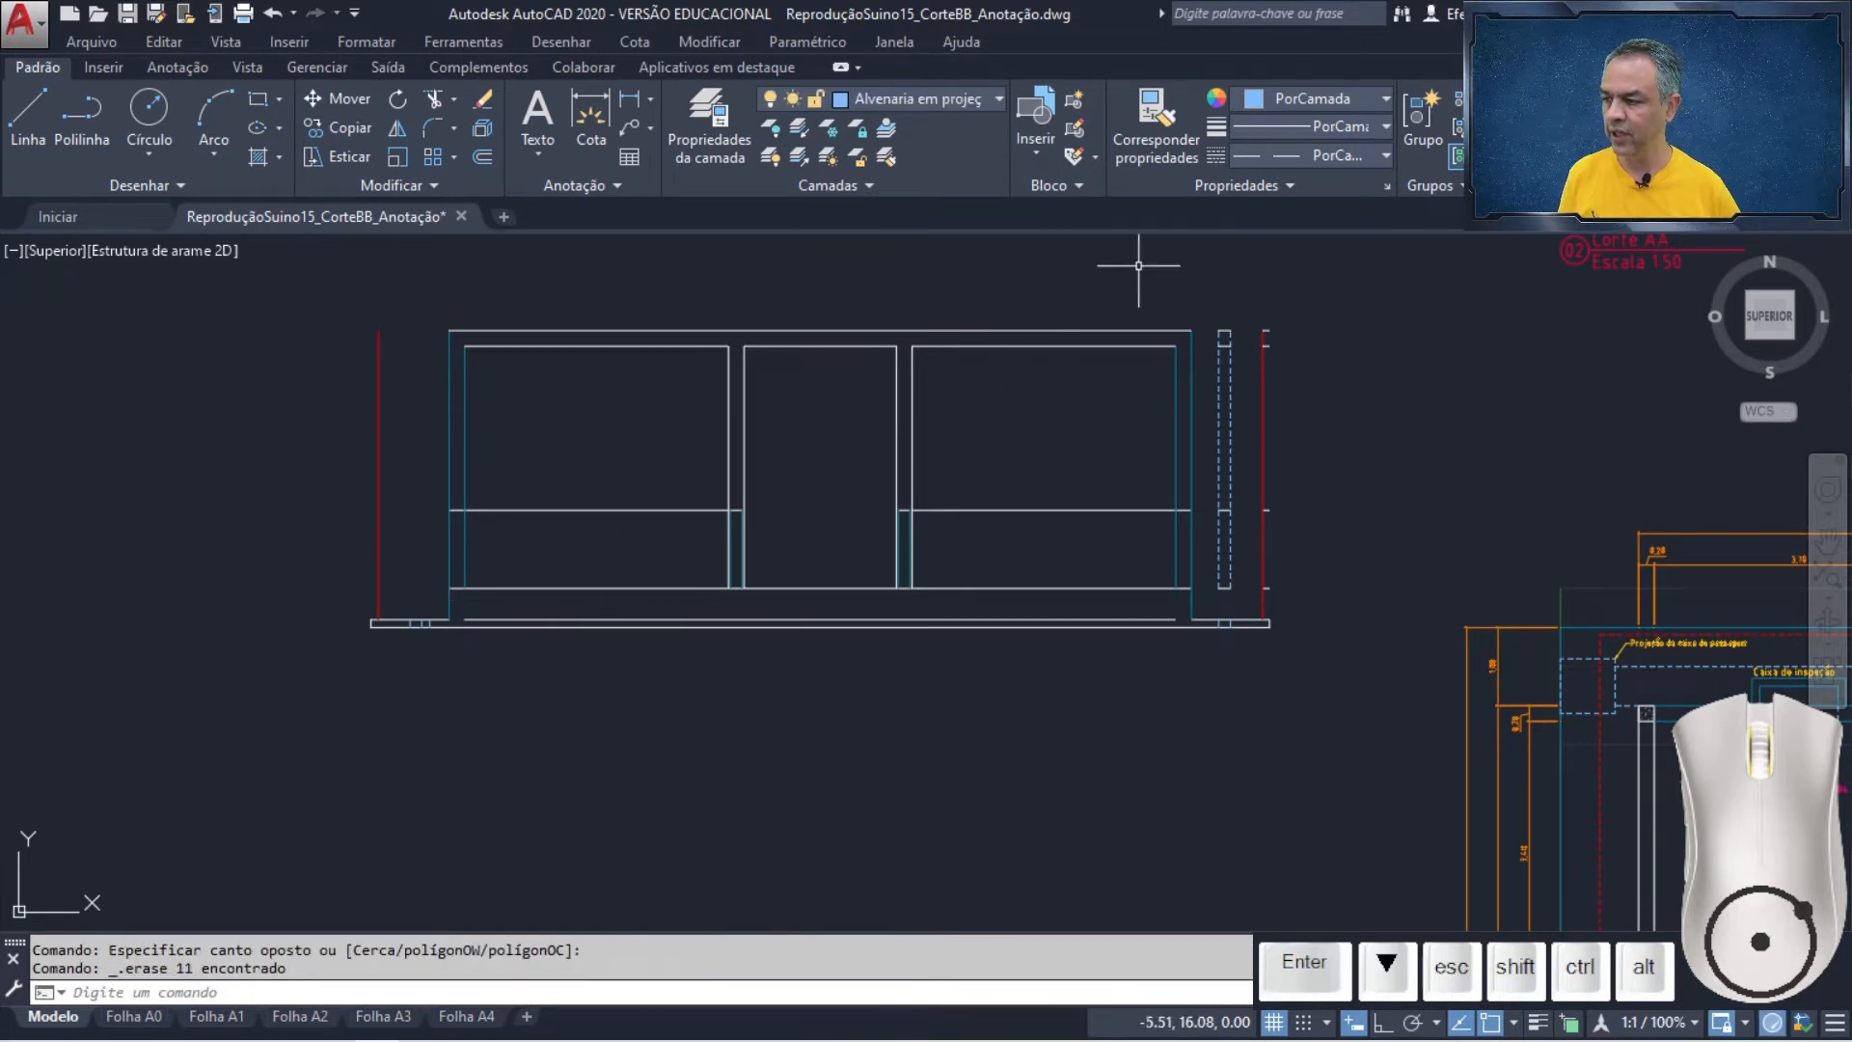
left_click(1207, 308)
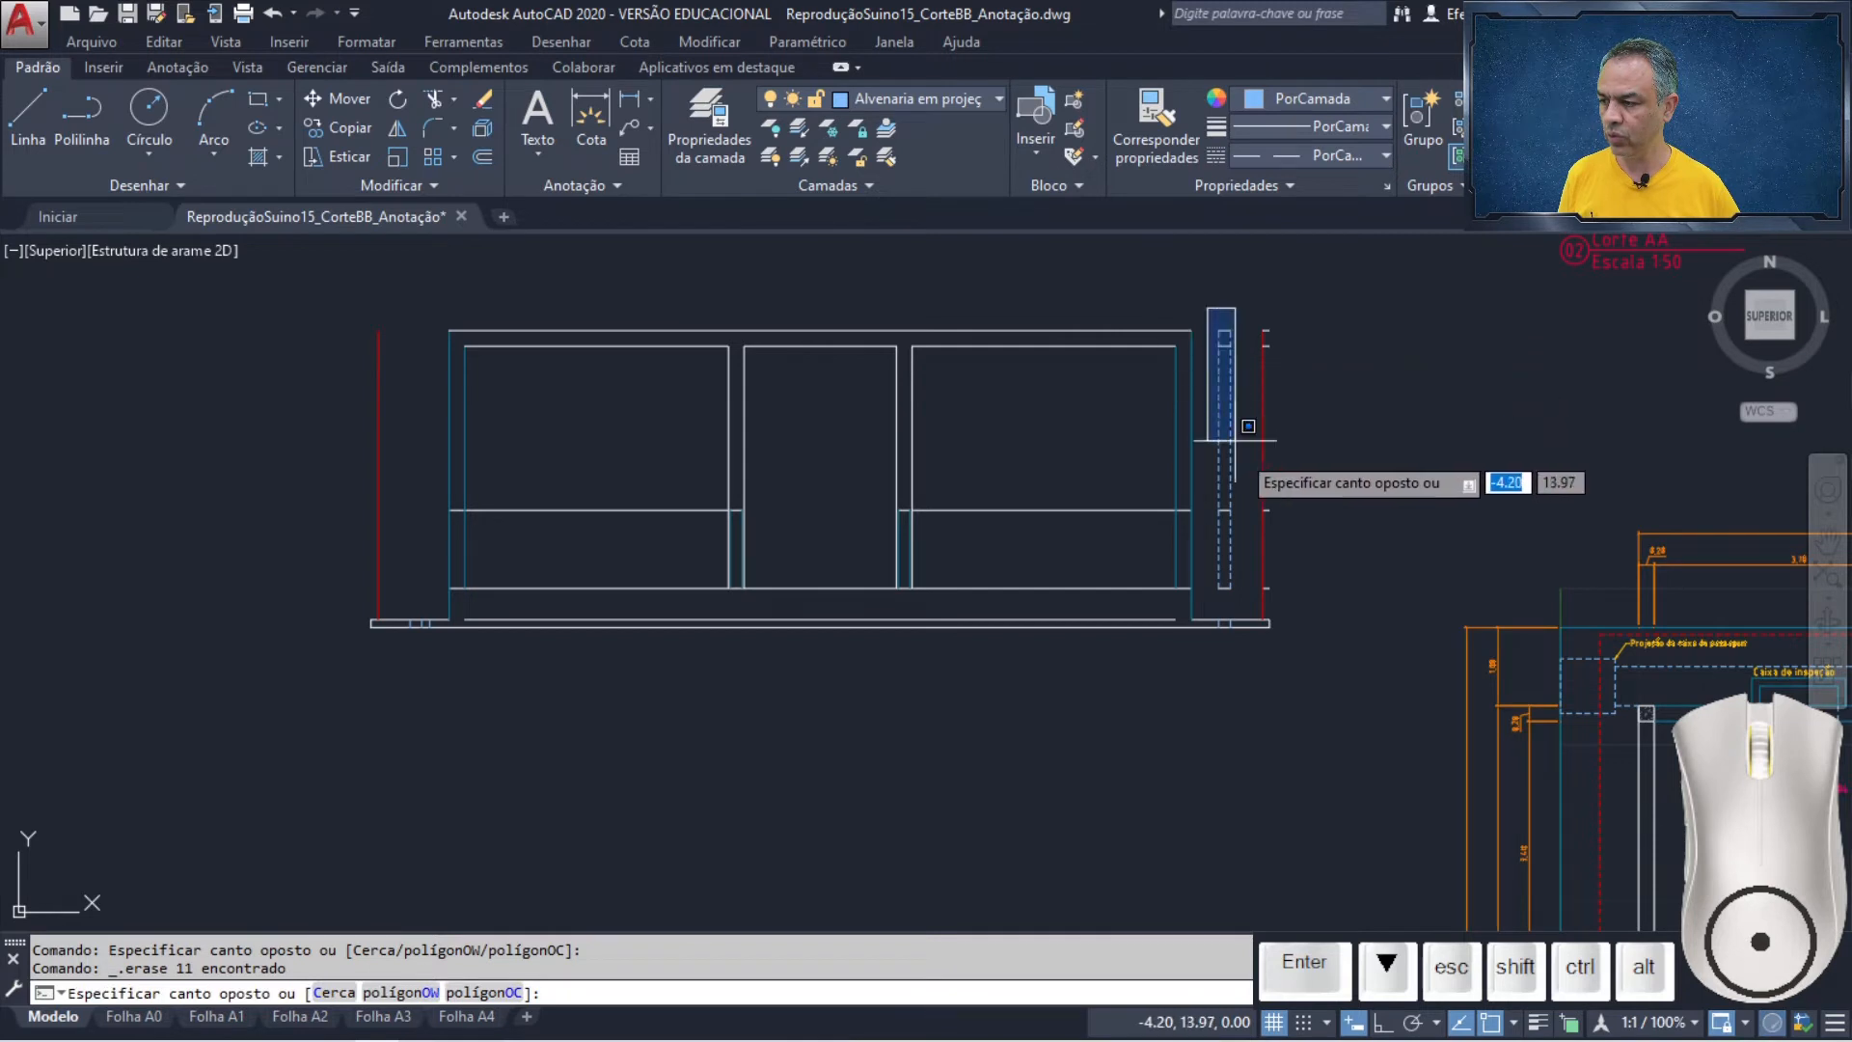
left_click(1293, 605)
key("Delete")
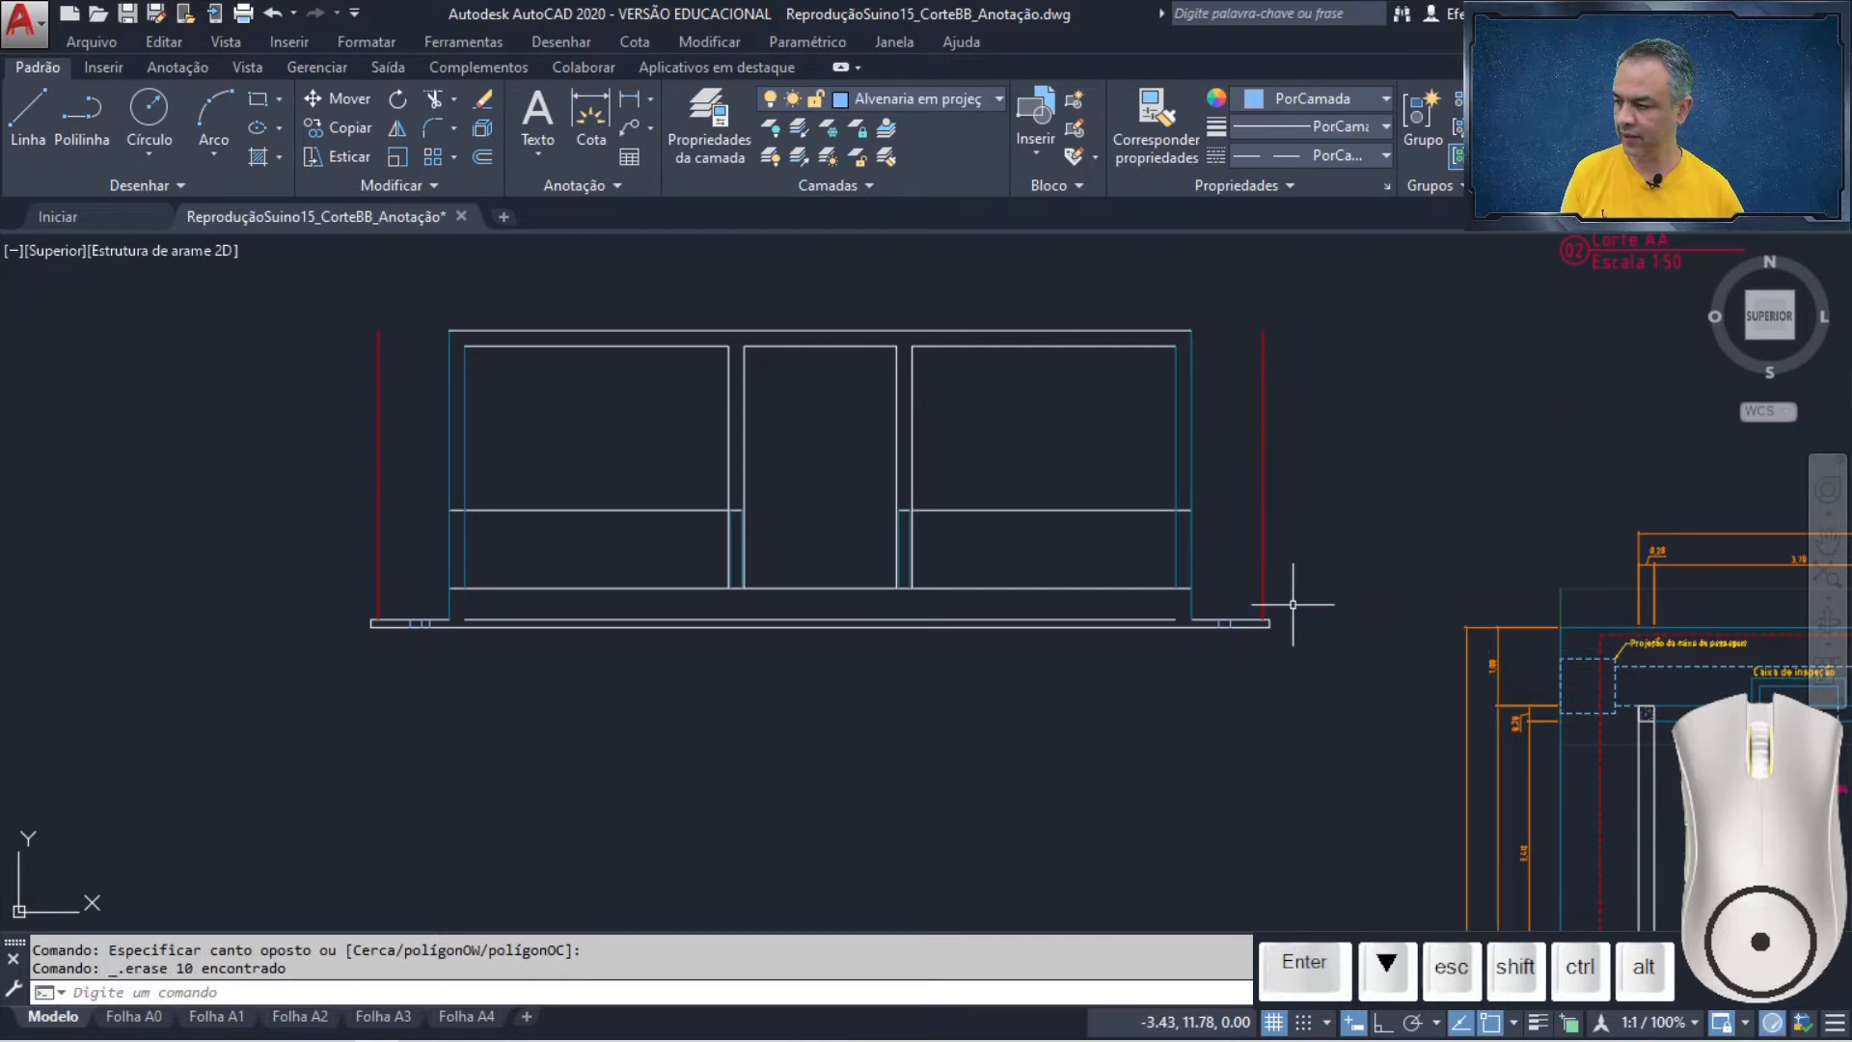
left_click(1029, 619)
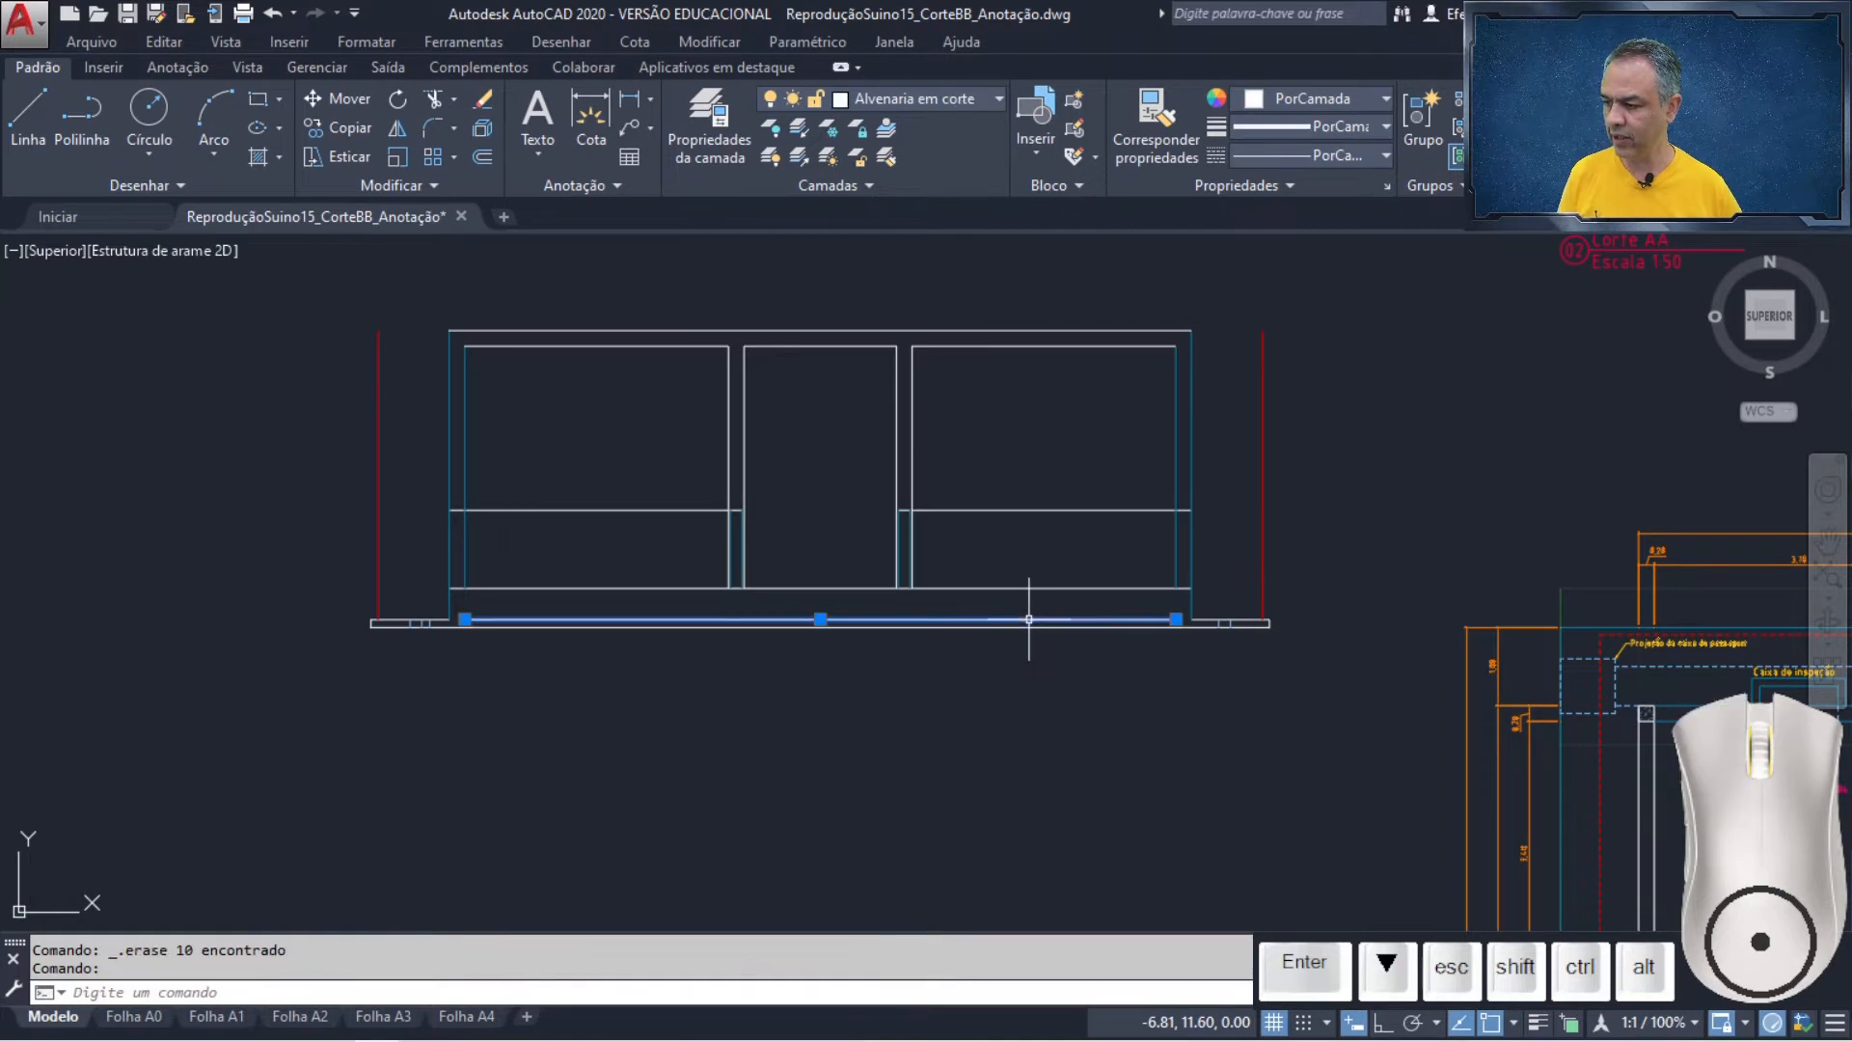
key("Delete")
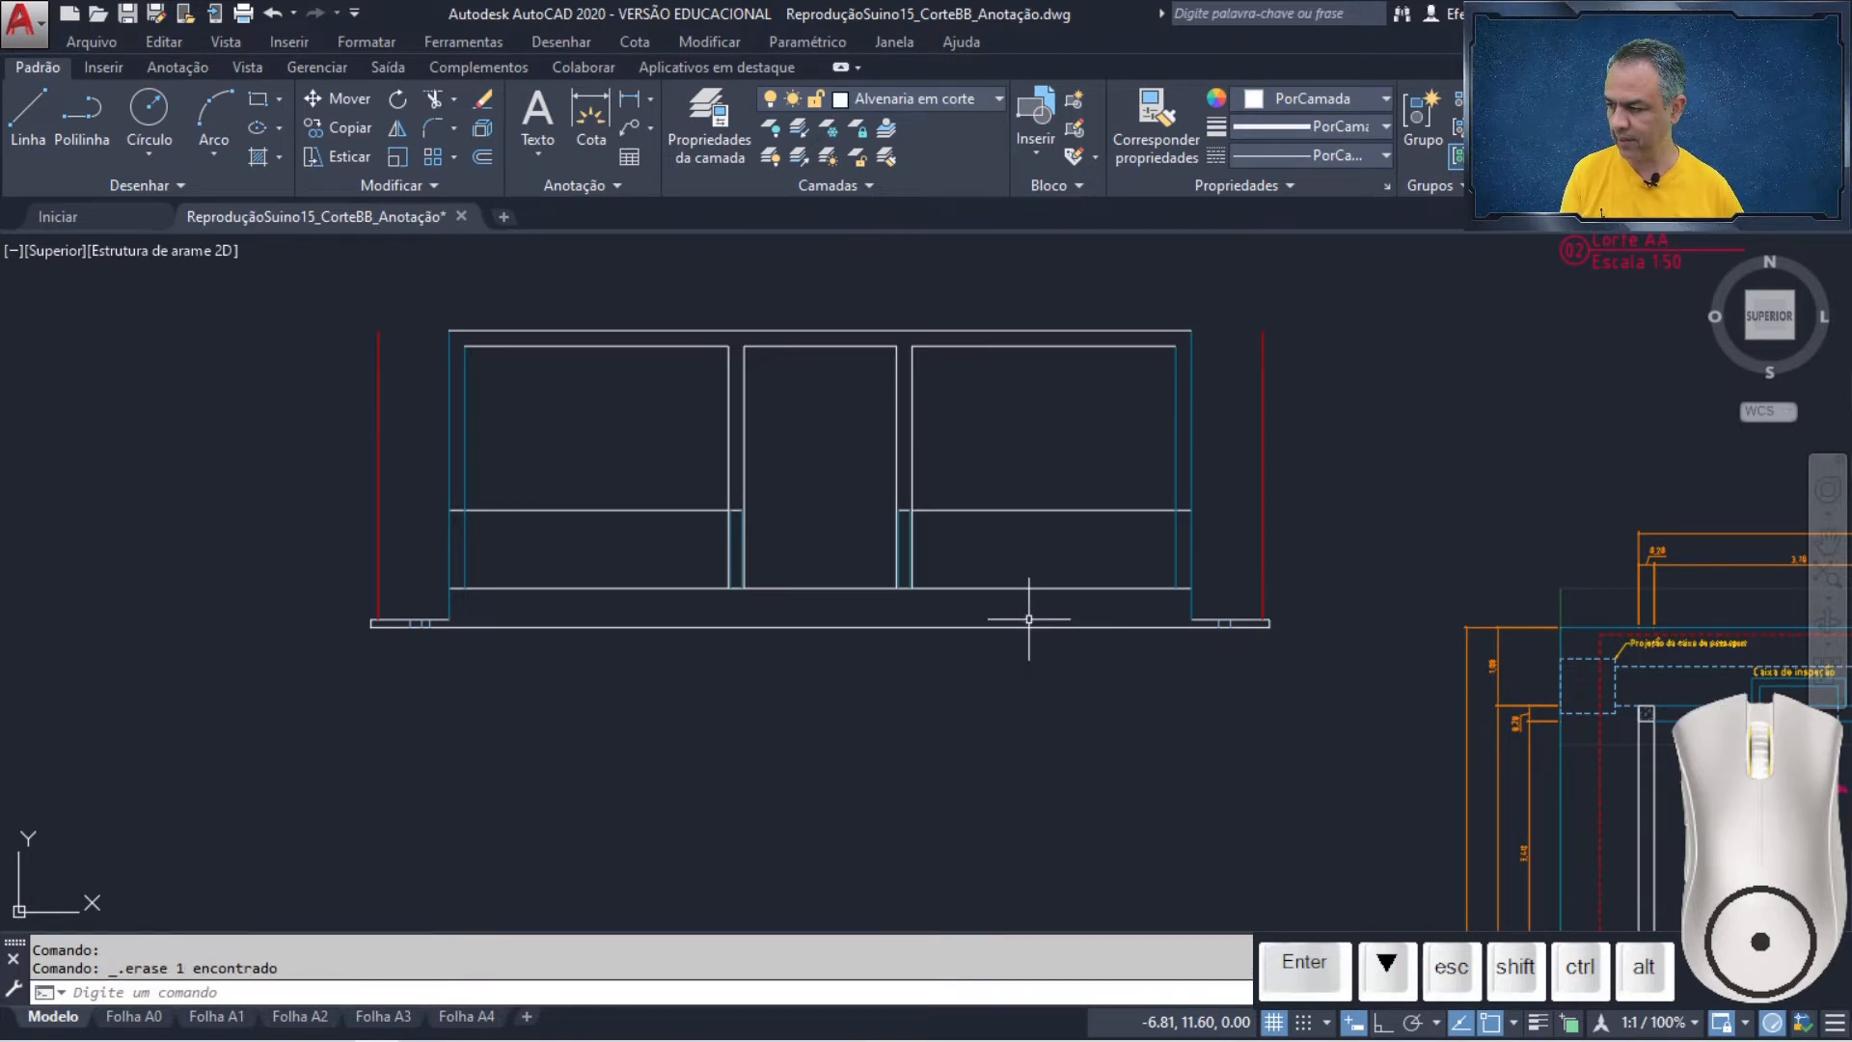
- Match the beam, wall and pillar lines above the floor to the Alvenaria em vista layer, using a wall-face line as the target
left_click(887, 153)
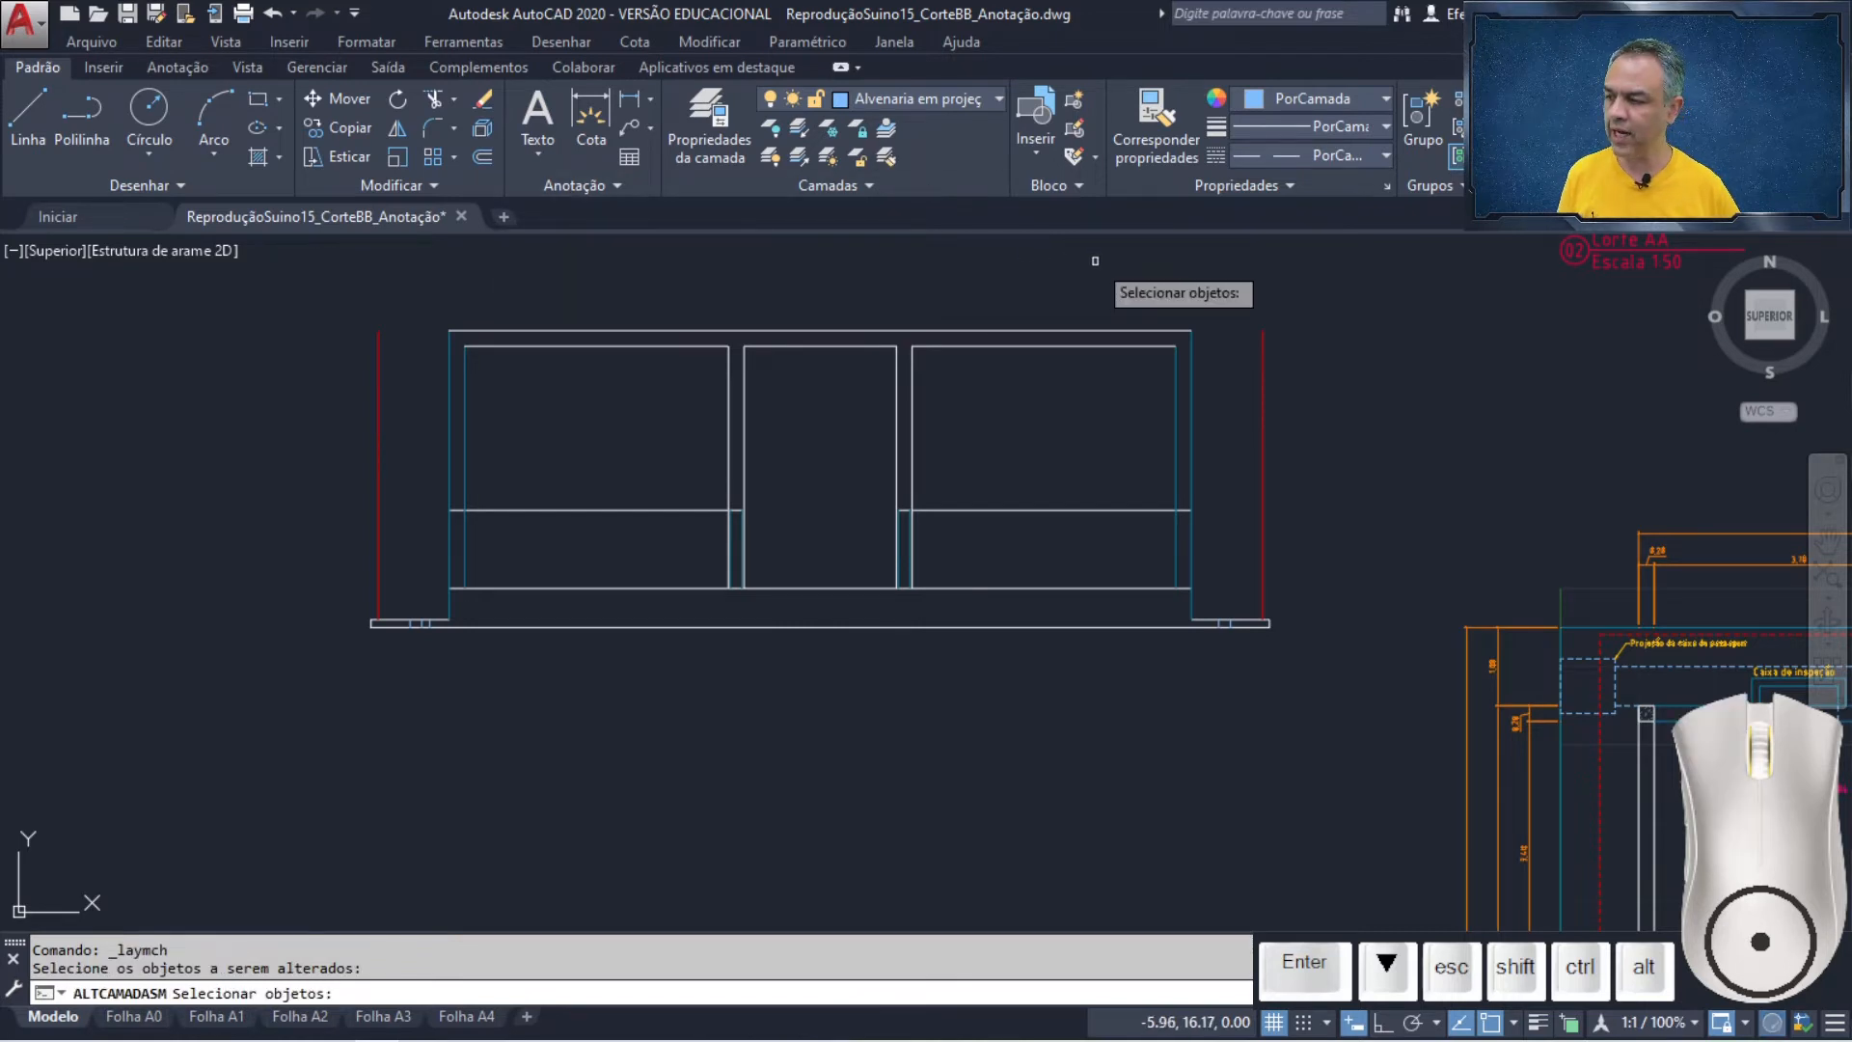
left_click(1224, 272)
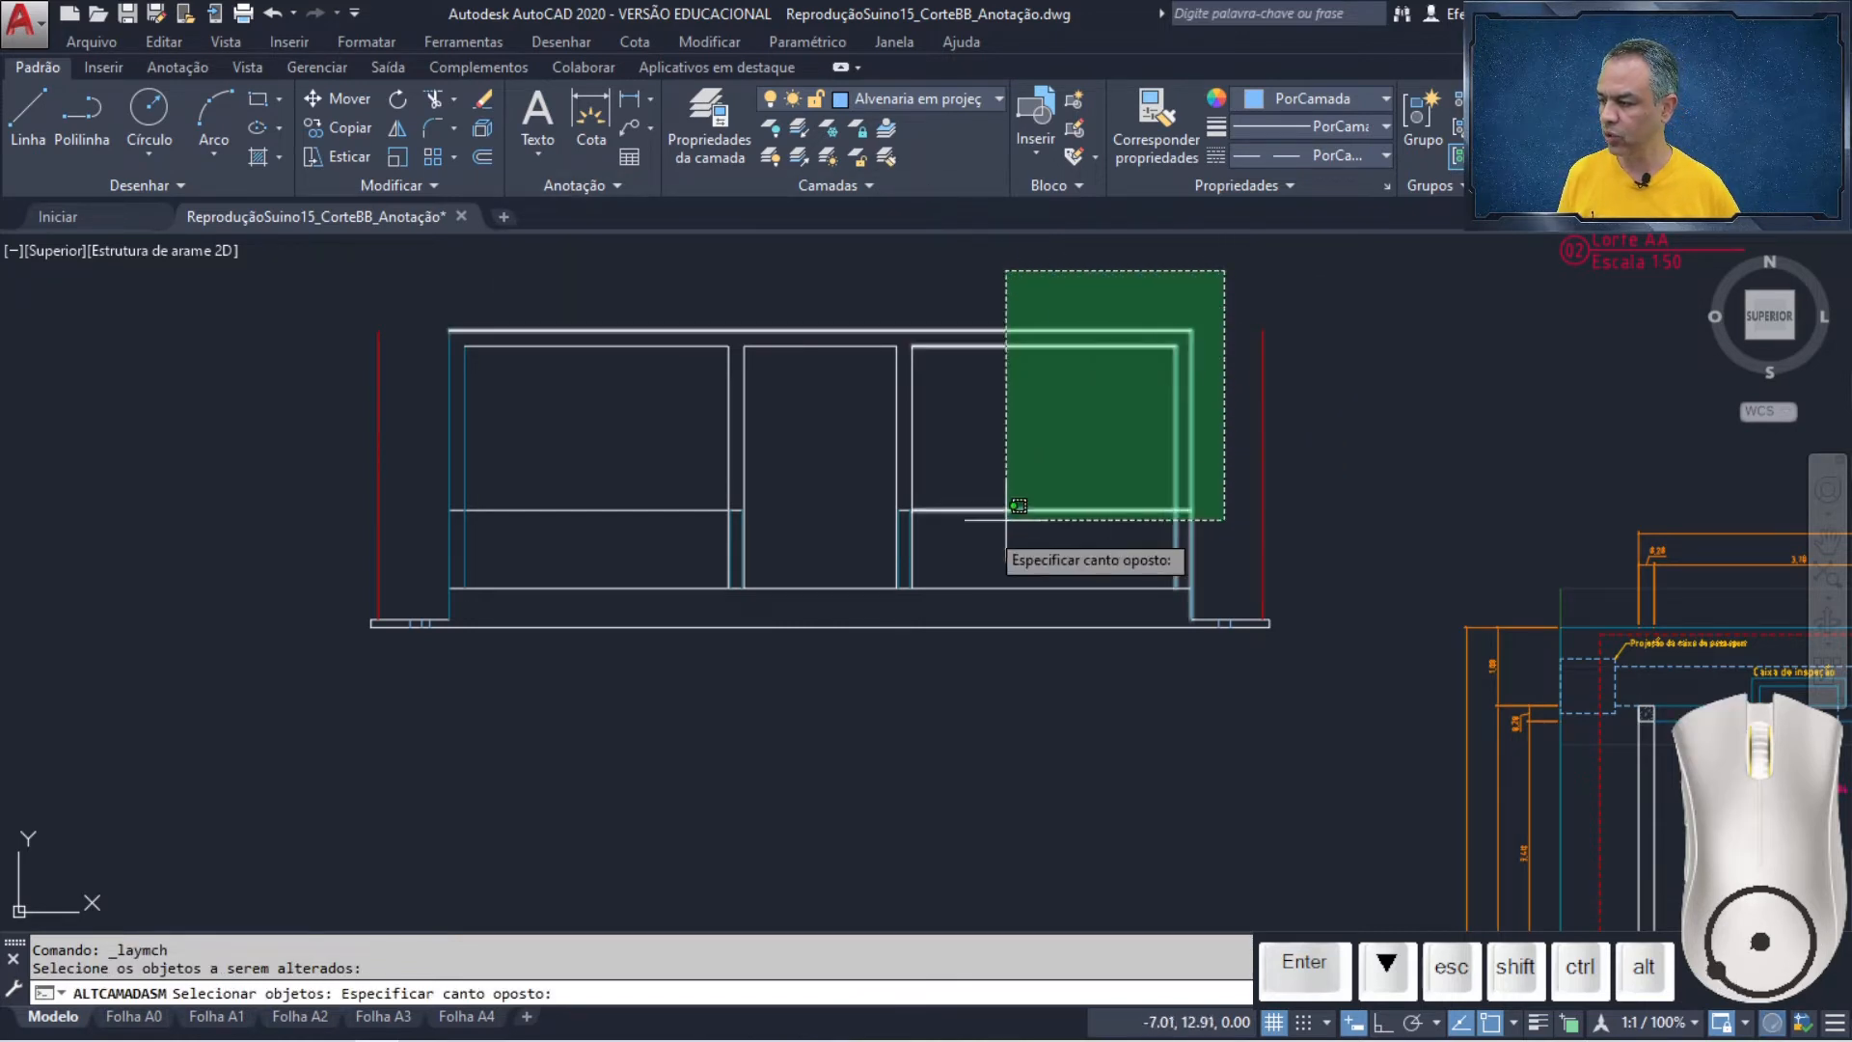
left_click(432, 540)
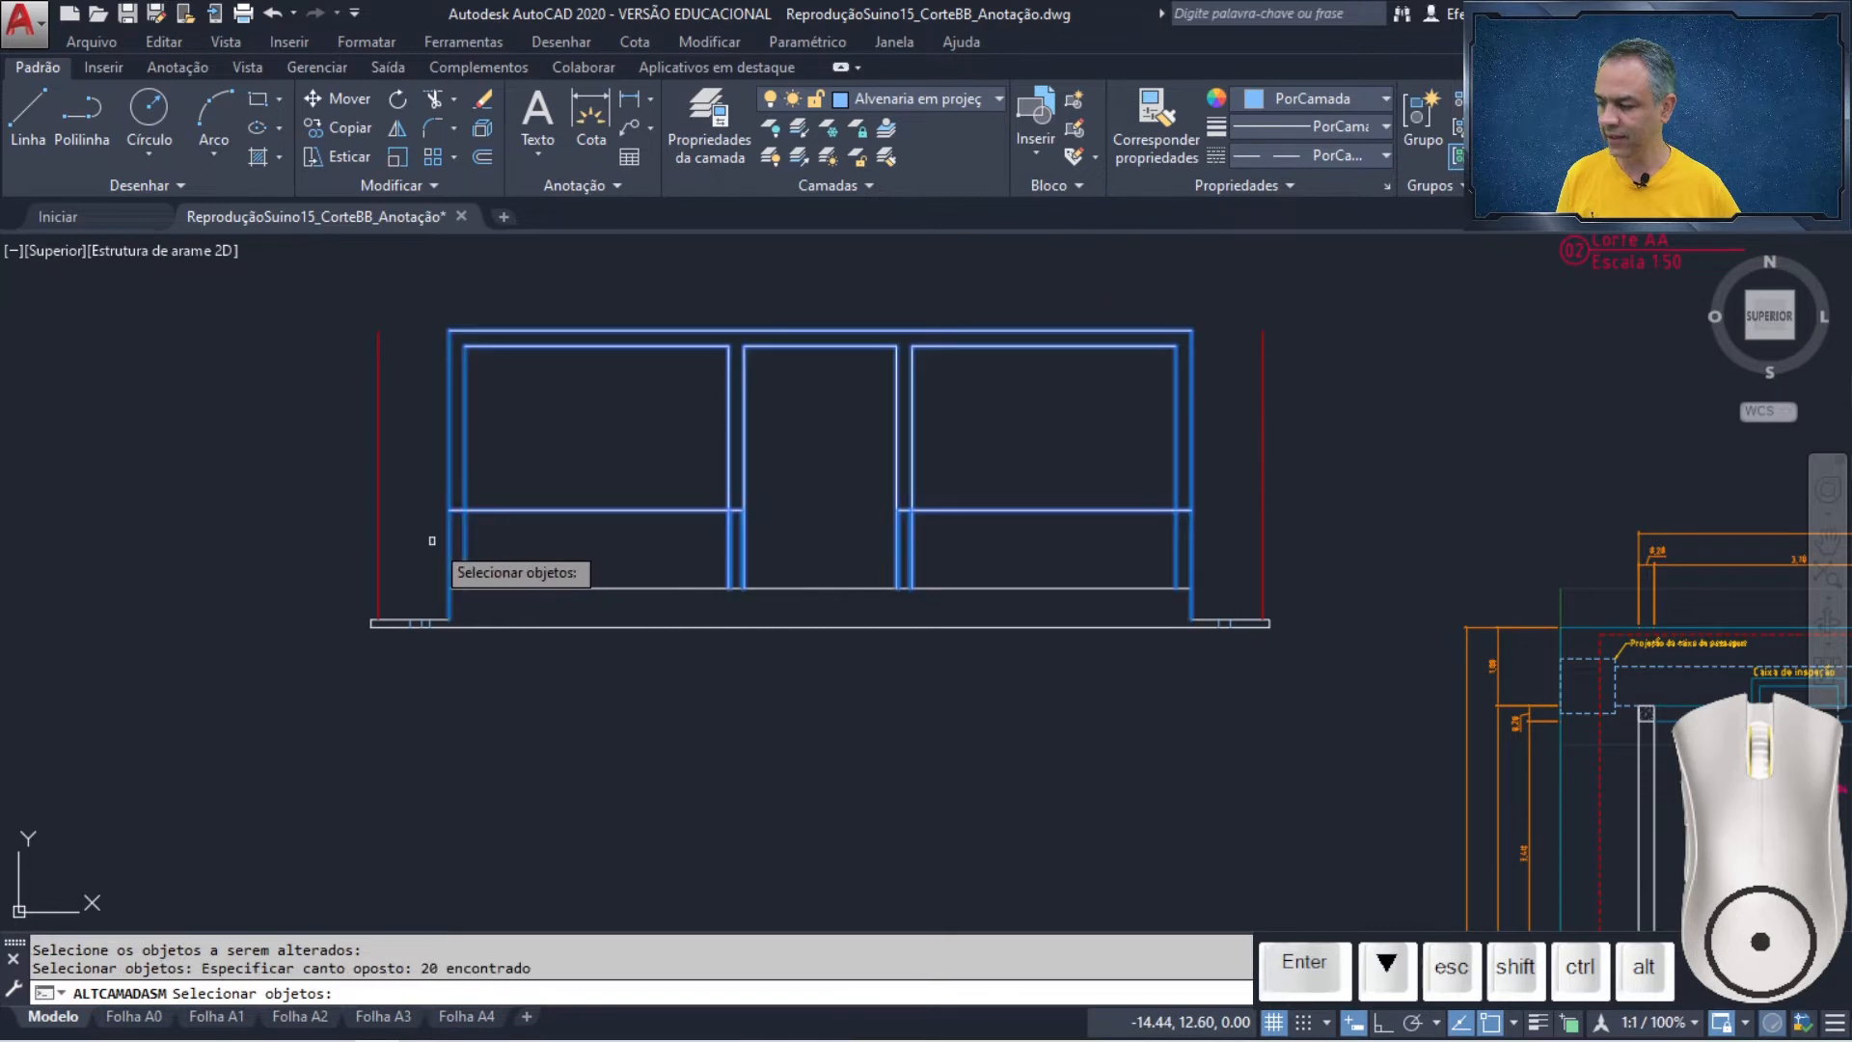
key("Return")
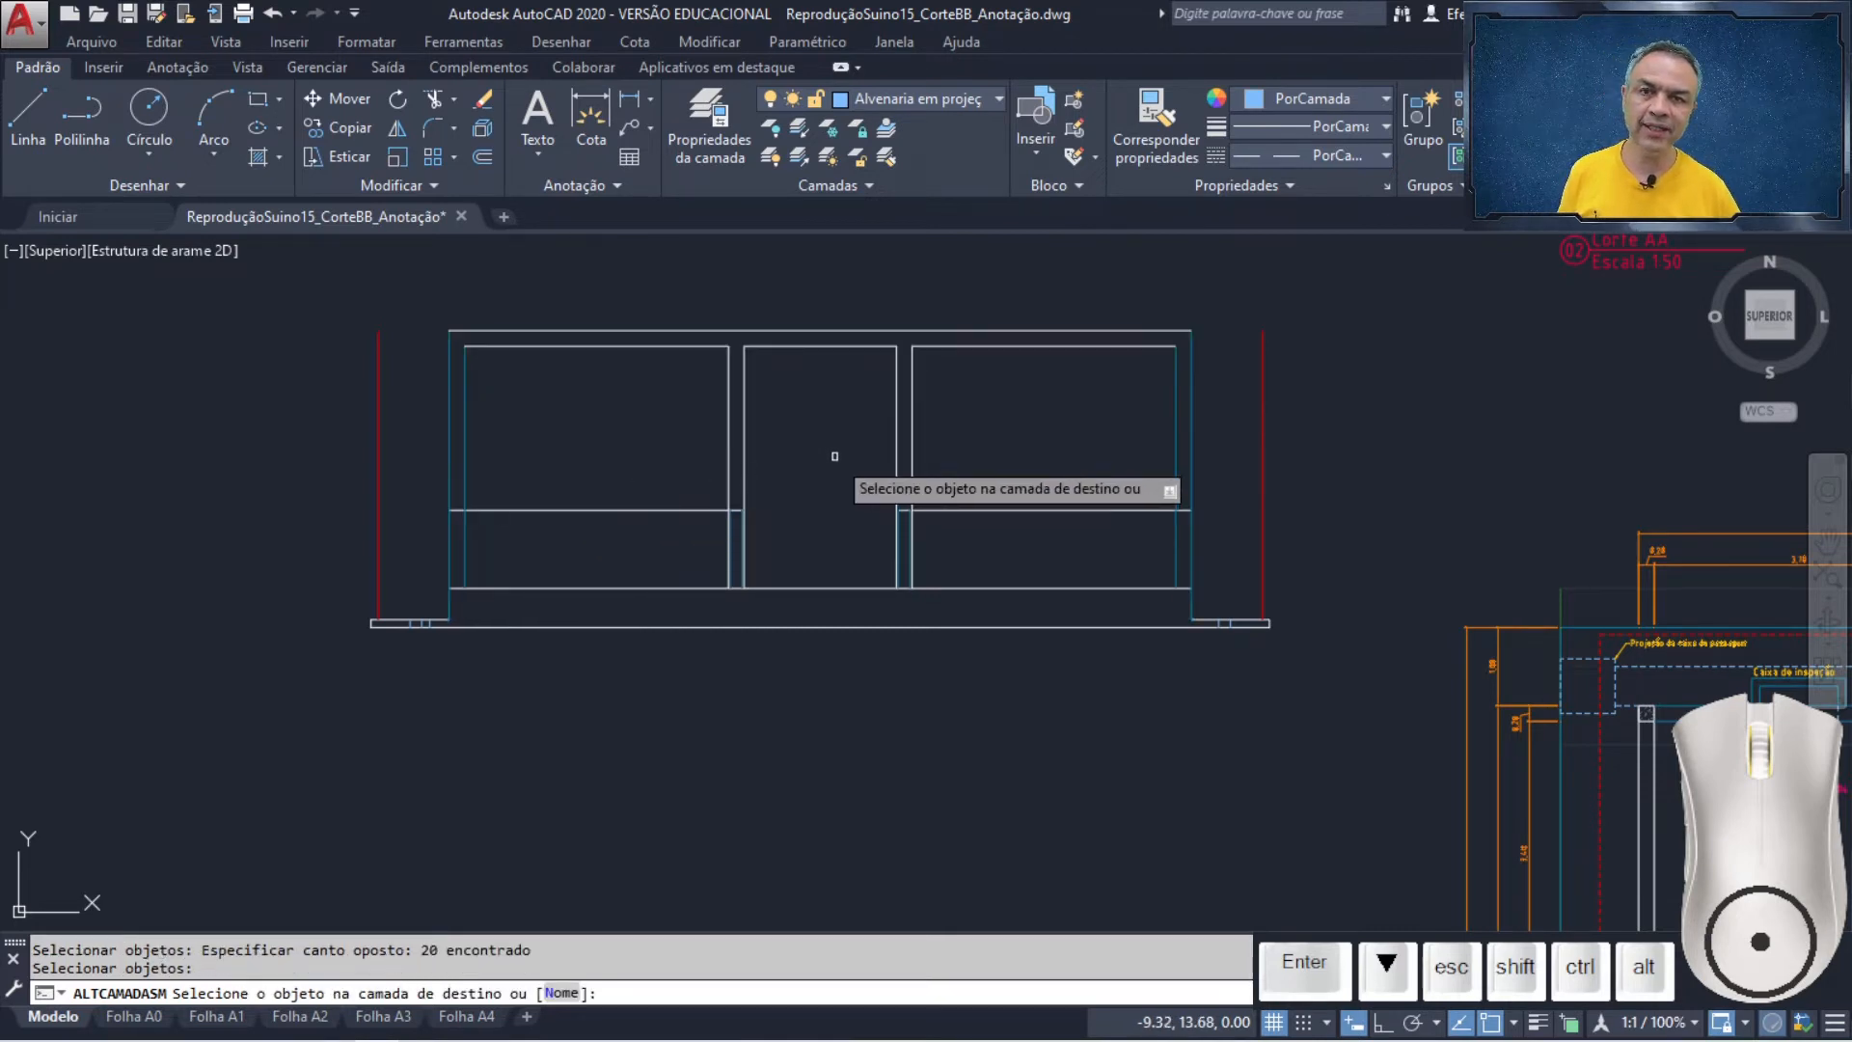
left_click(1174, 448)
- Offset the floor line downward by 0.02
scroll(1055, 448, "up", 3)
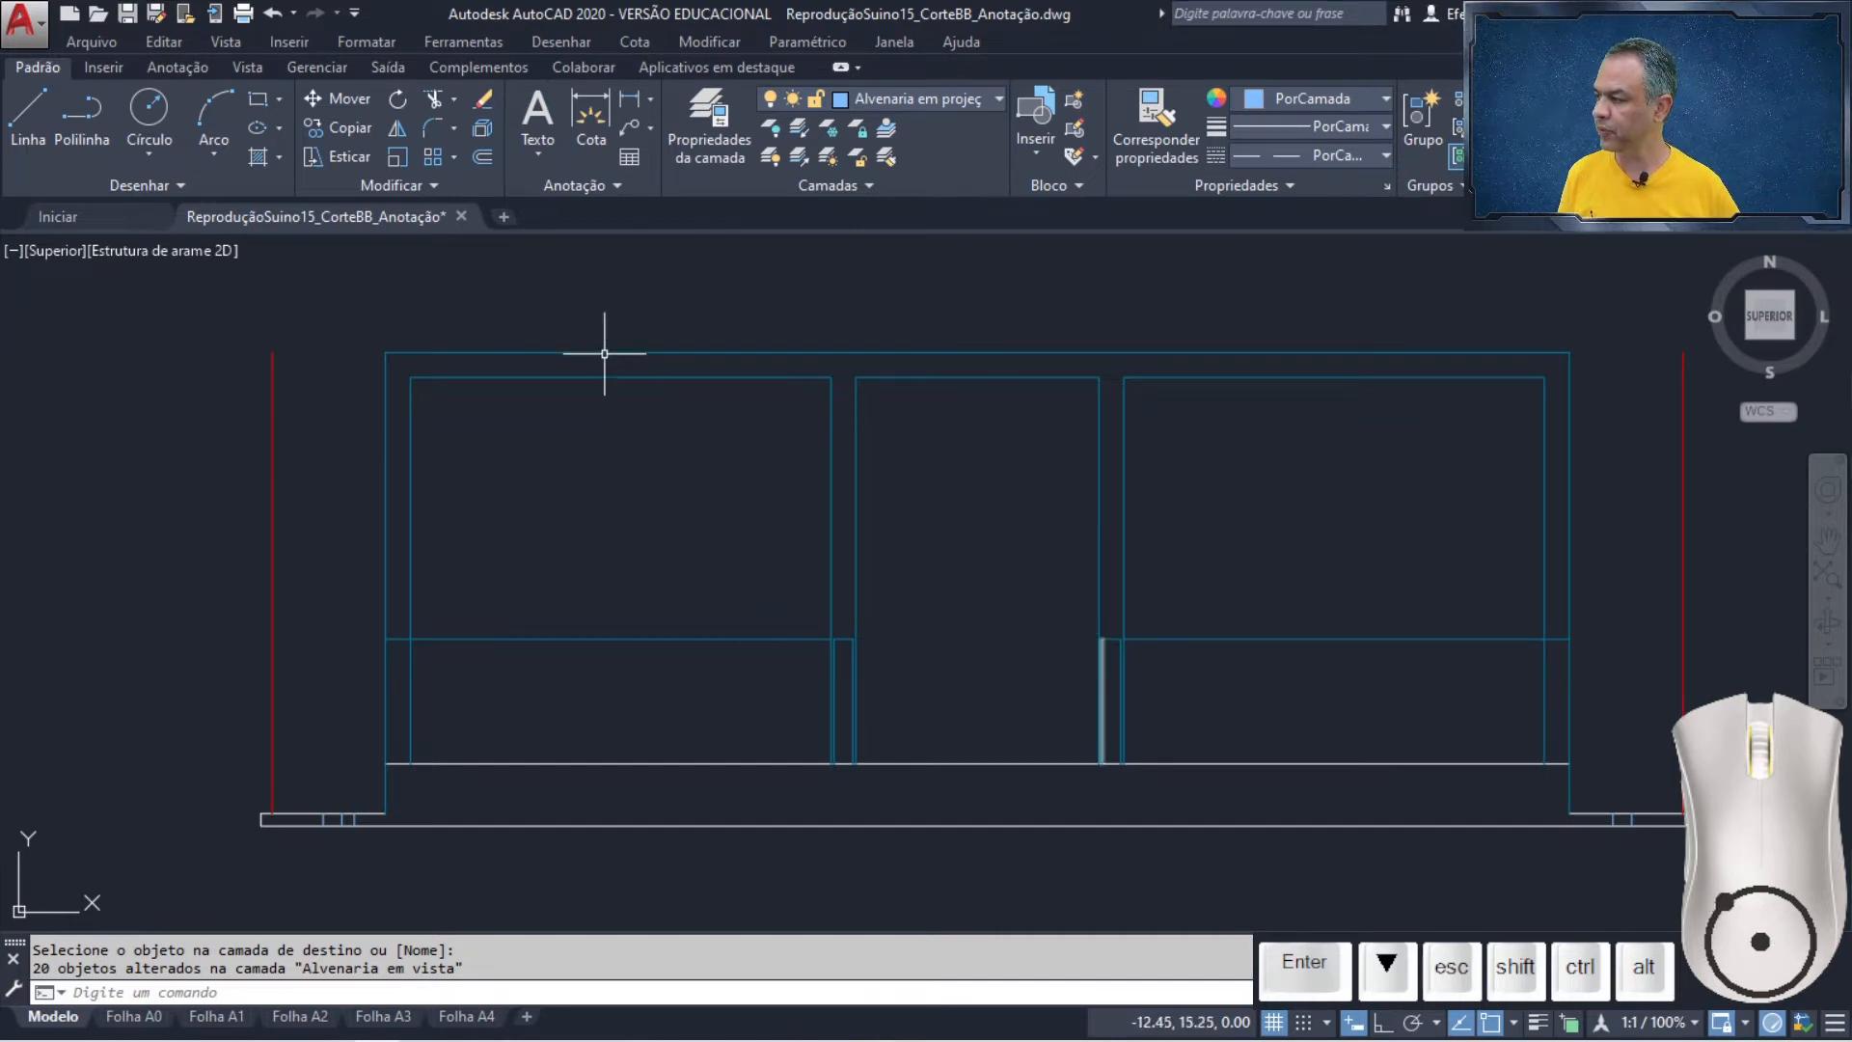
left_click(483, 158)
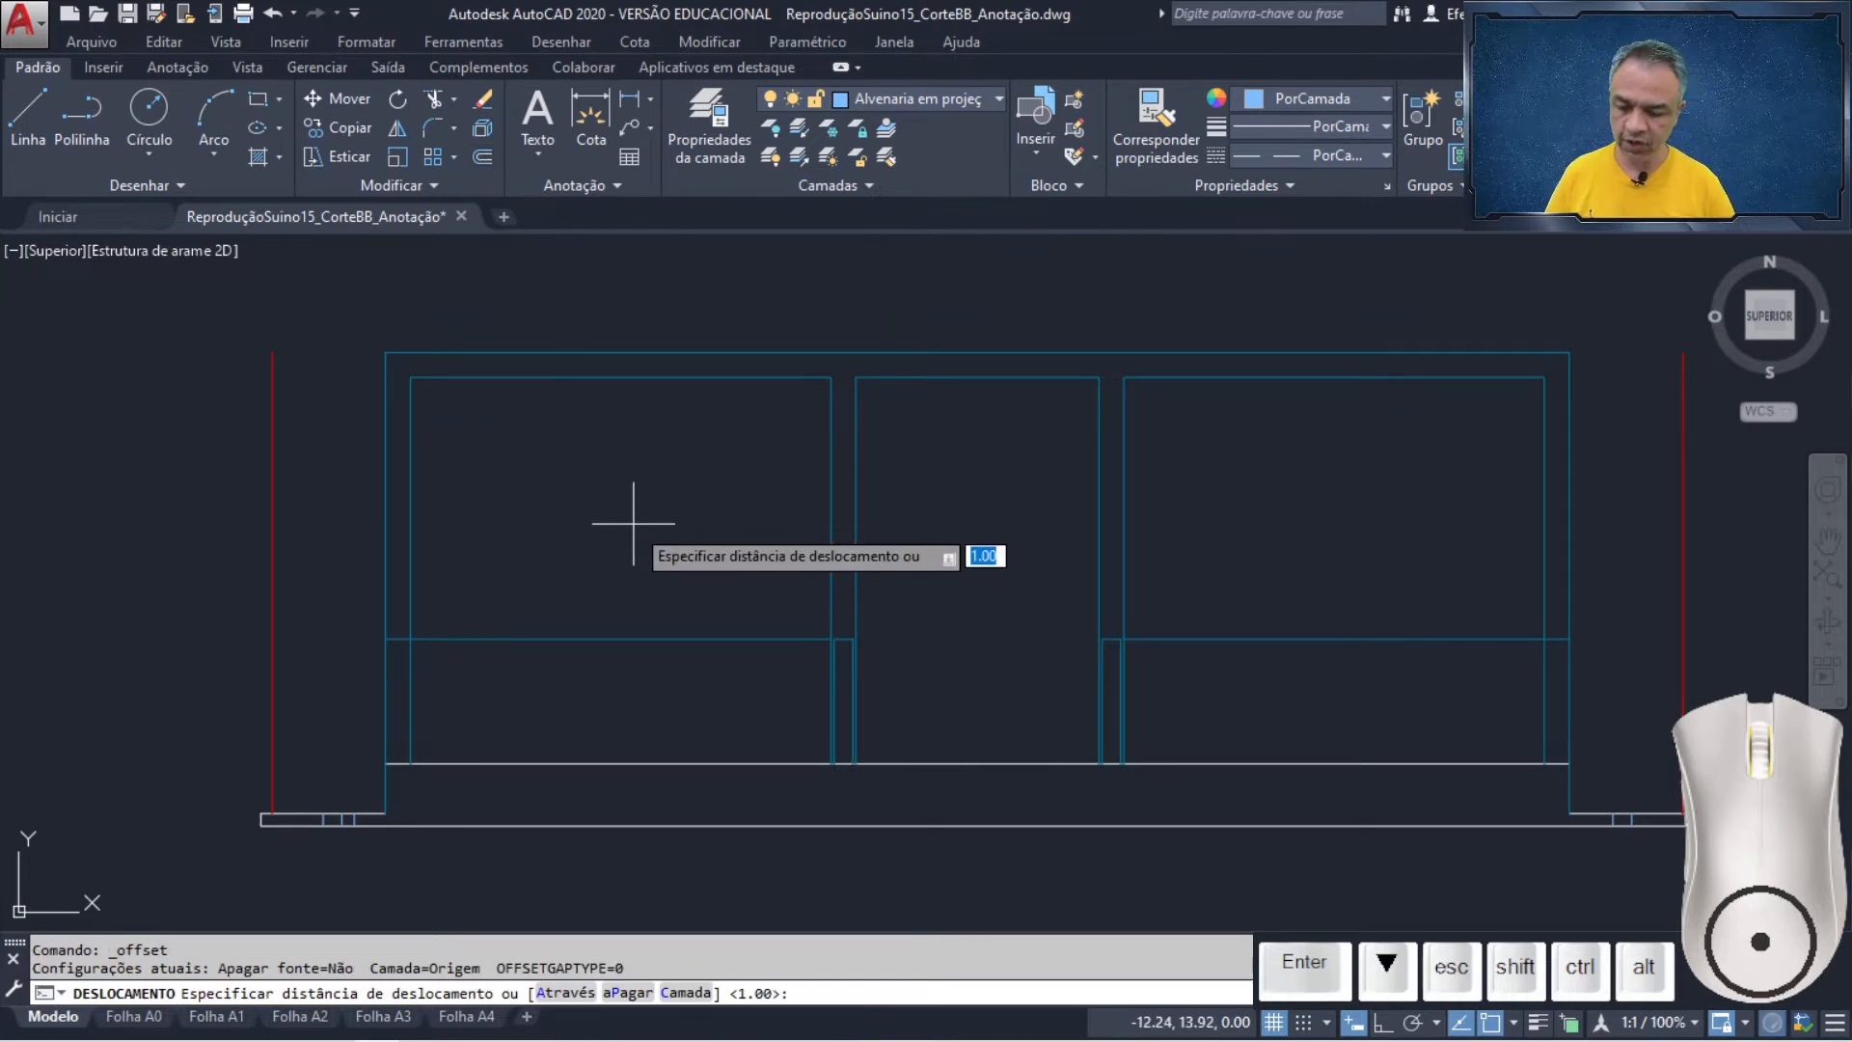
key("Return")
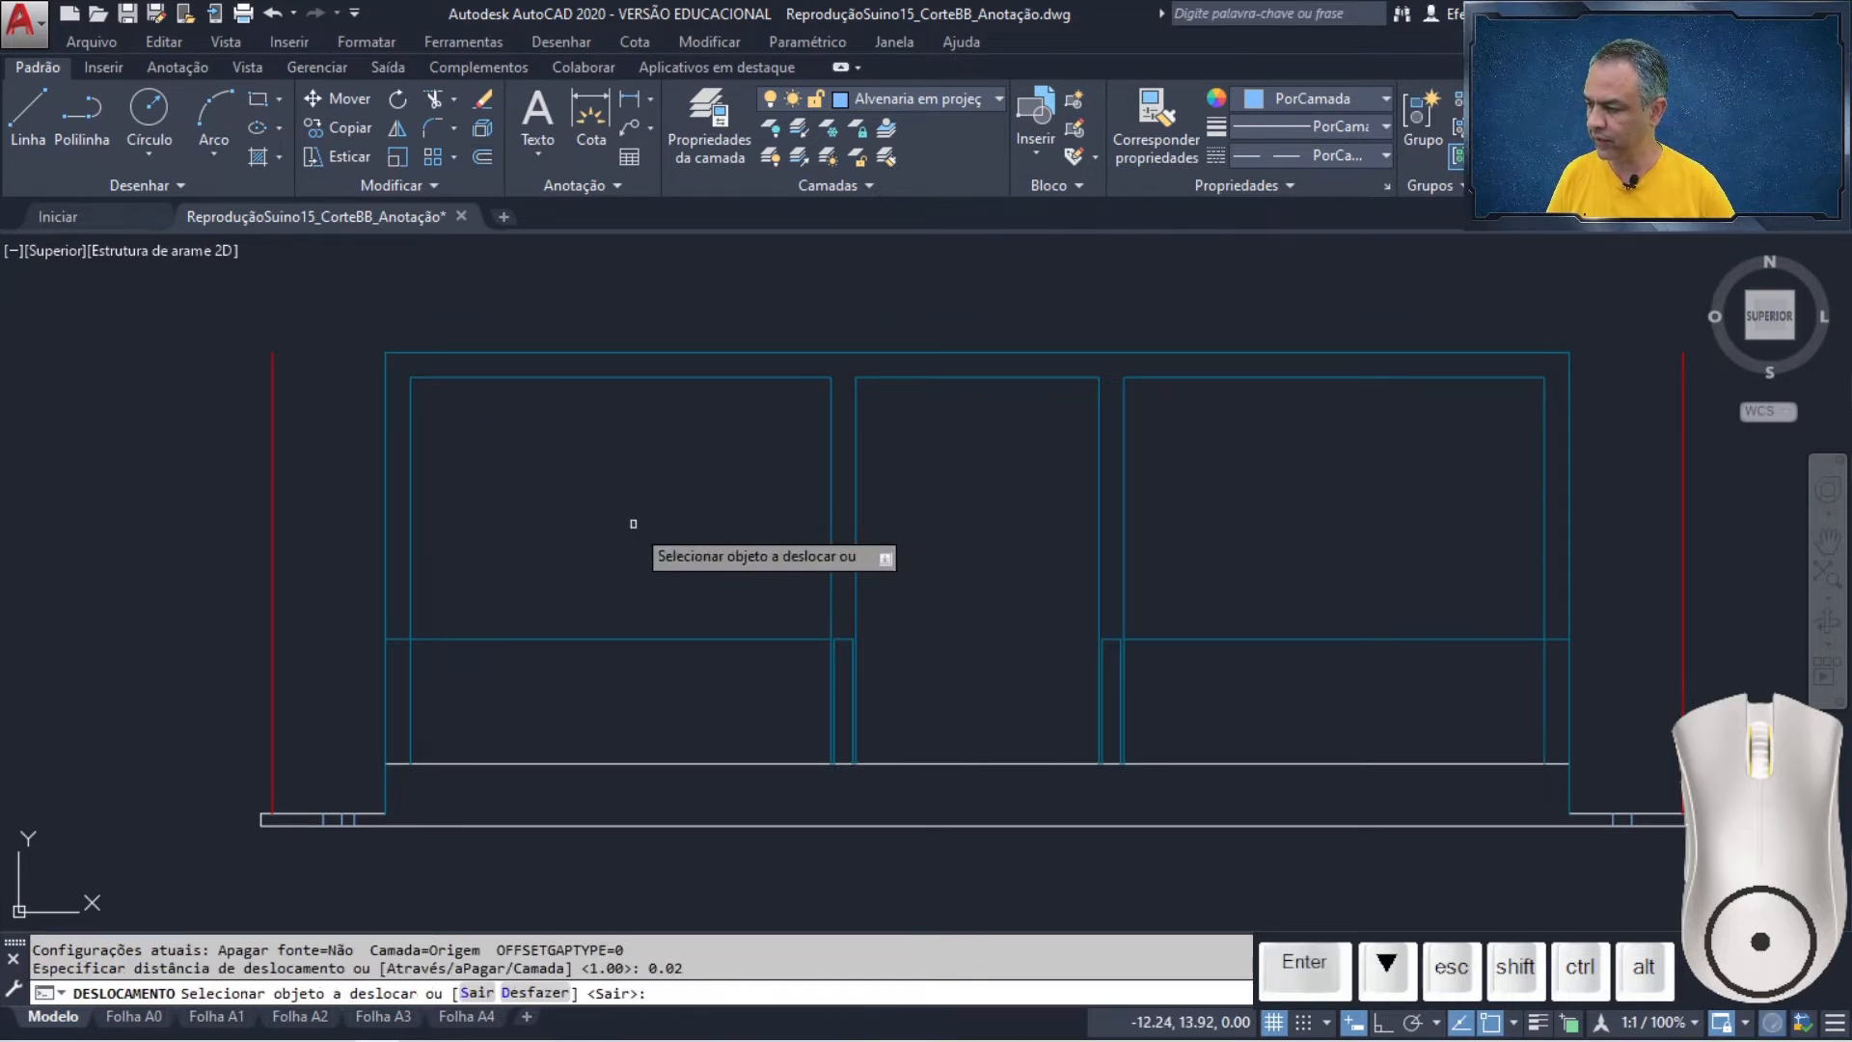
left_click(769, 764)
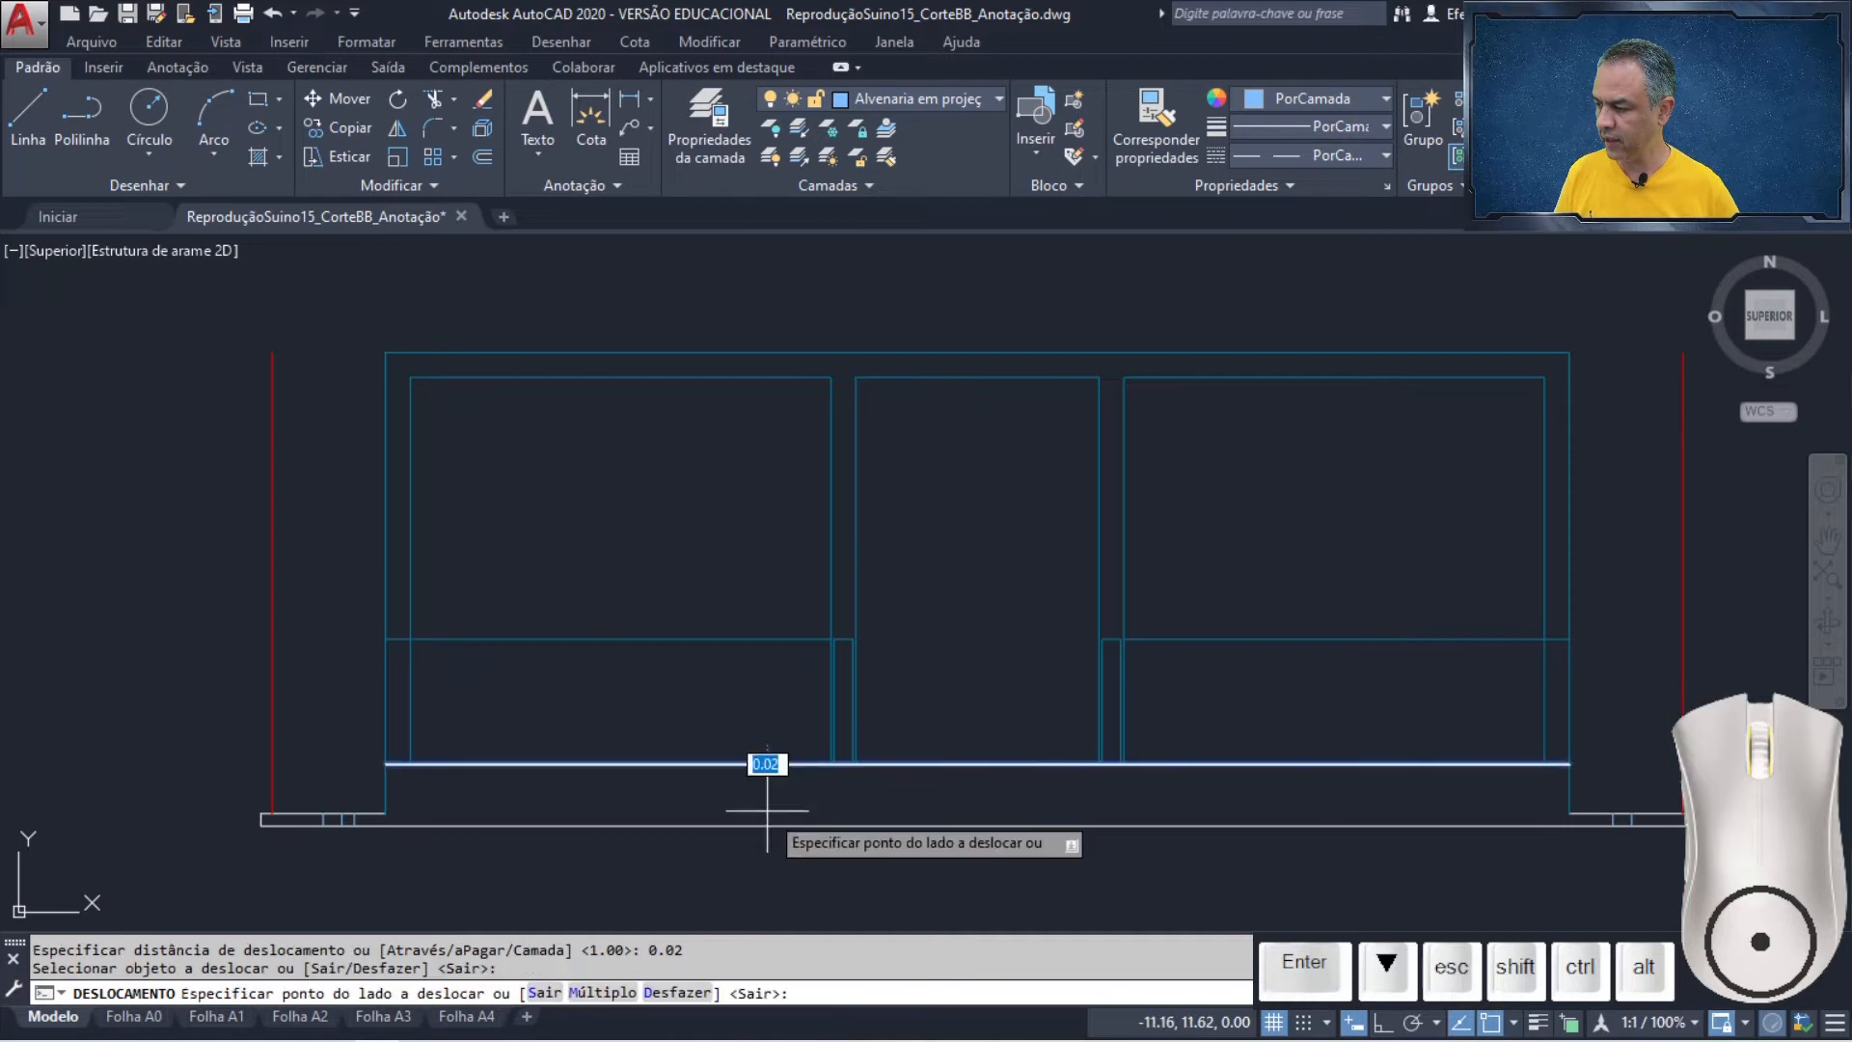
left_click(766, 808)
key("Return")
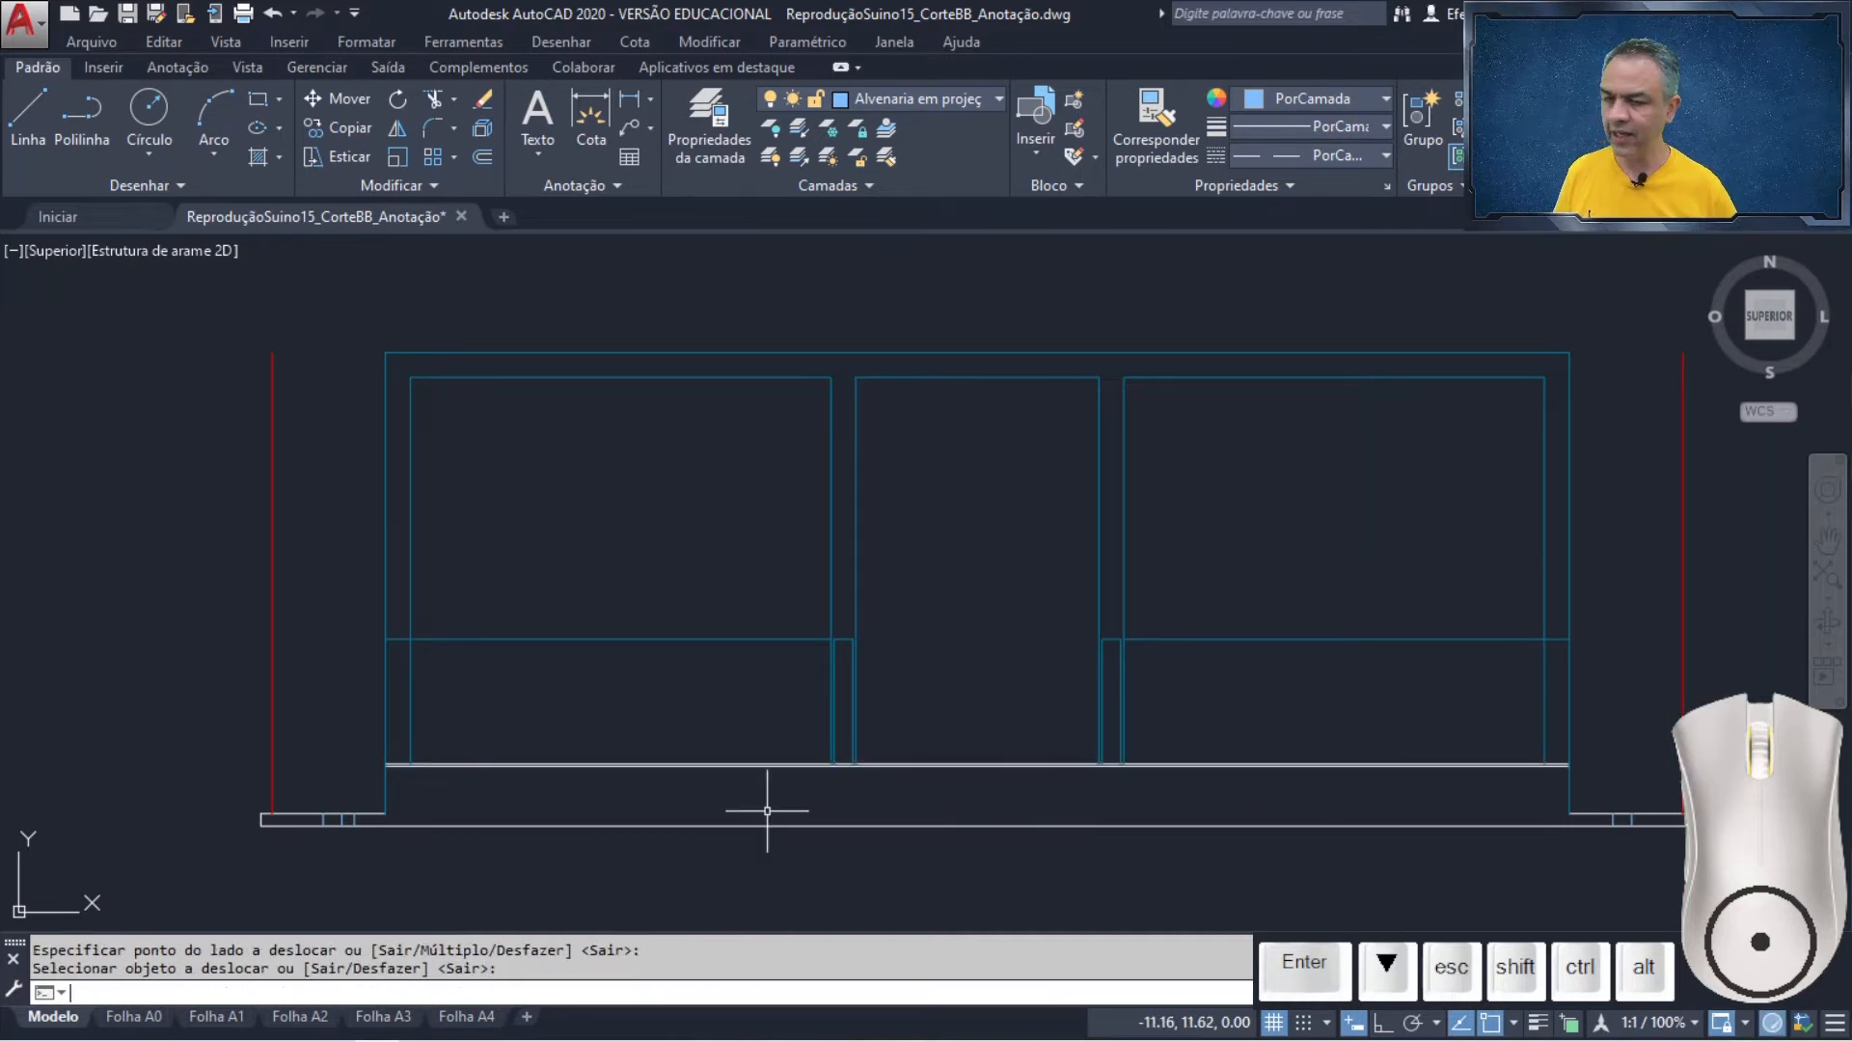
- Extend the left corridor pillar's vertical lines down to the lower floor line, using that line as the boundary
scroll(793, 779, "up", 2)
mouse_move(794, 780)
middle_mouse_down()
mouse_move(839, 736)
mouse_move(894, 620)
mouse_move(744, 643)
middle_mouse_up()
middle_click(743, 641)
middle_click(744, 640)
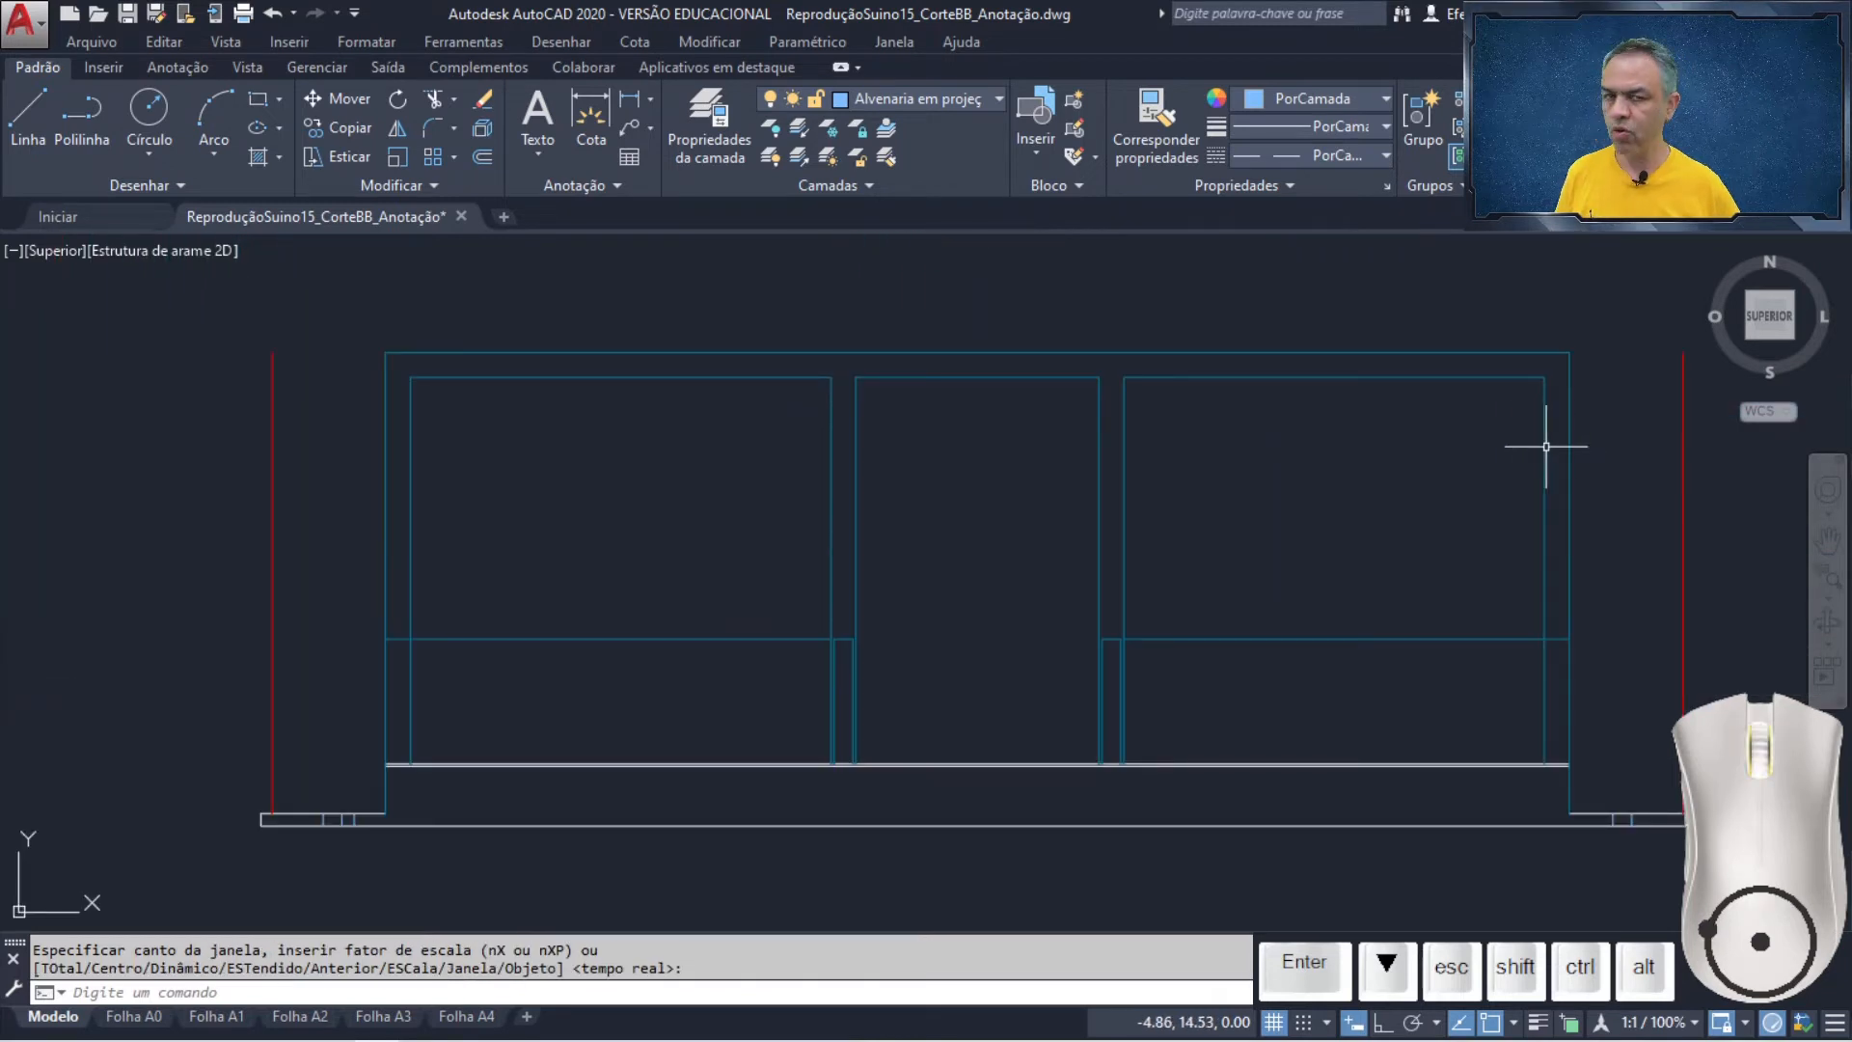
left_click(453, 100)
left_click(400, 166)
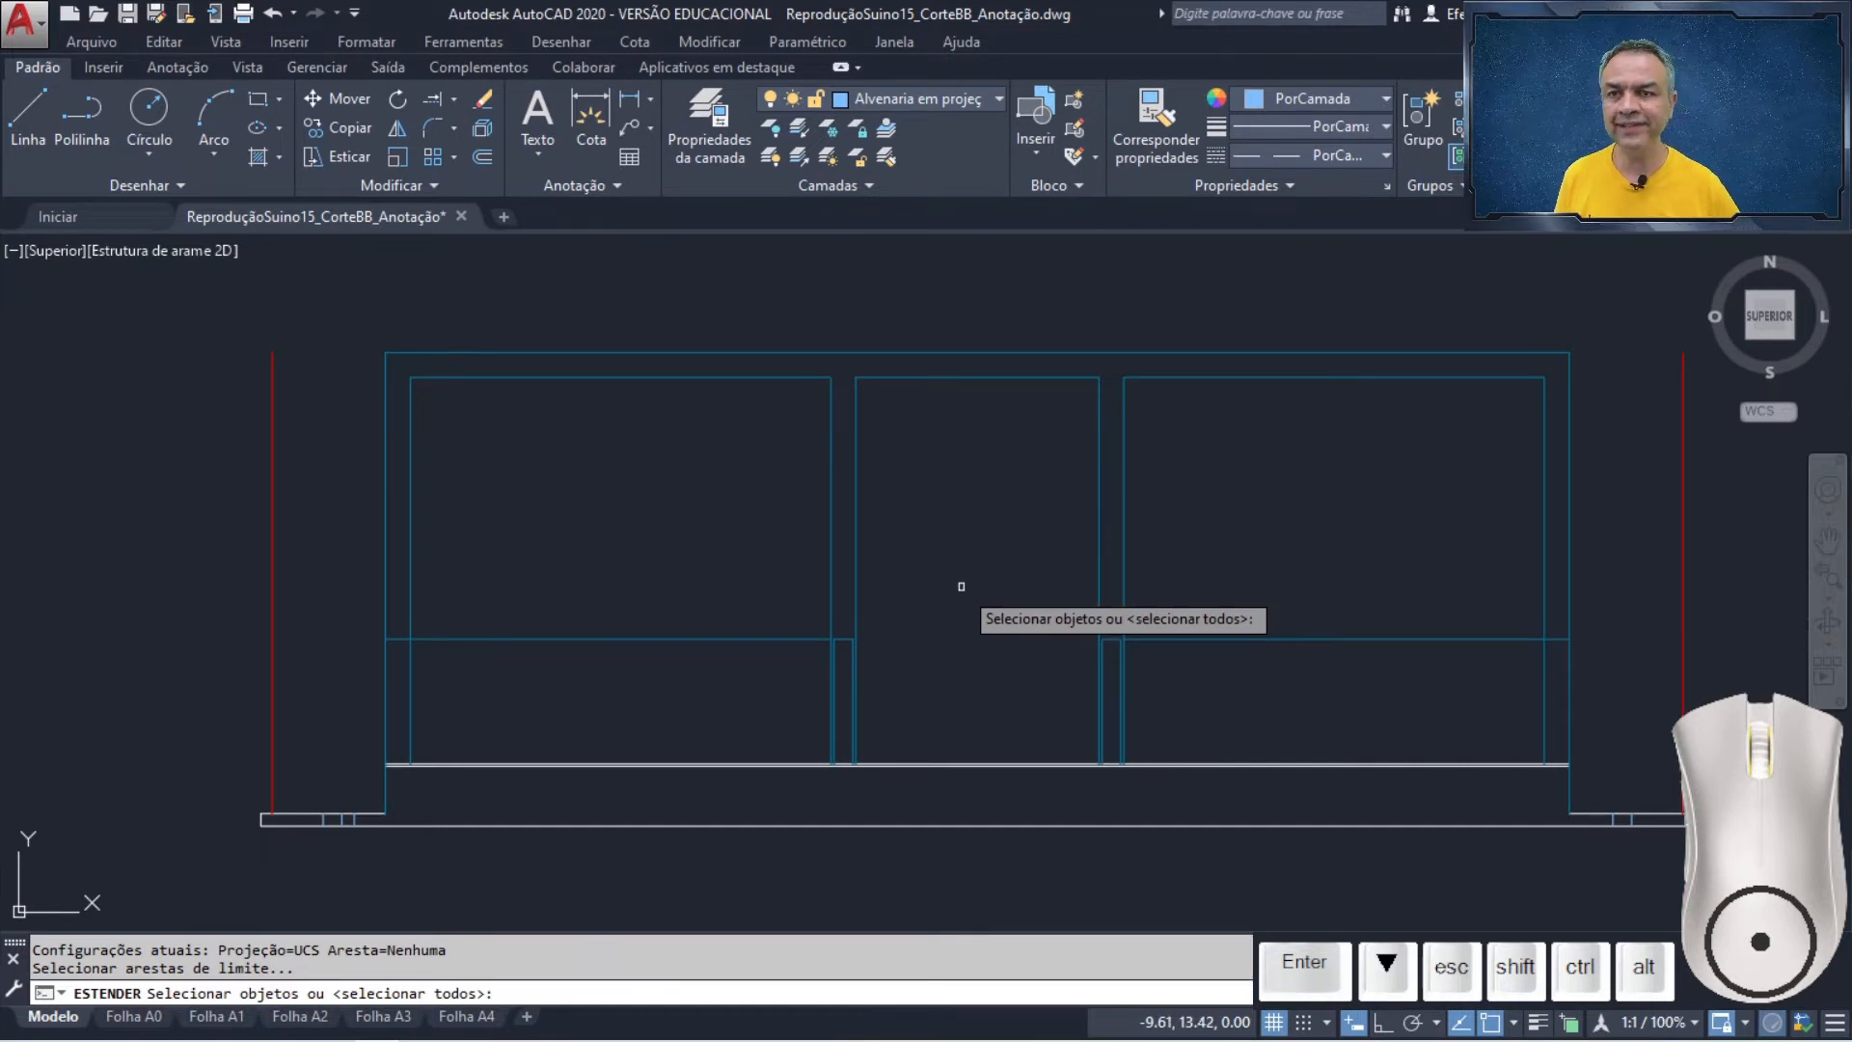
scroll(957, 795, "up", 4)
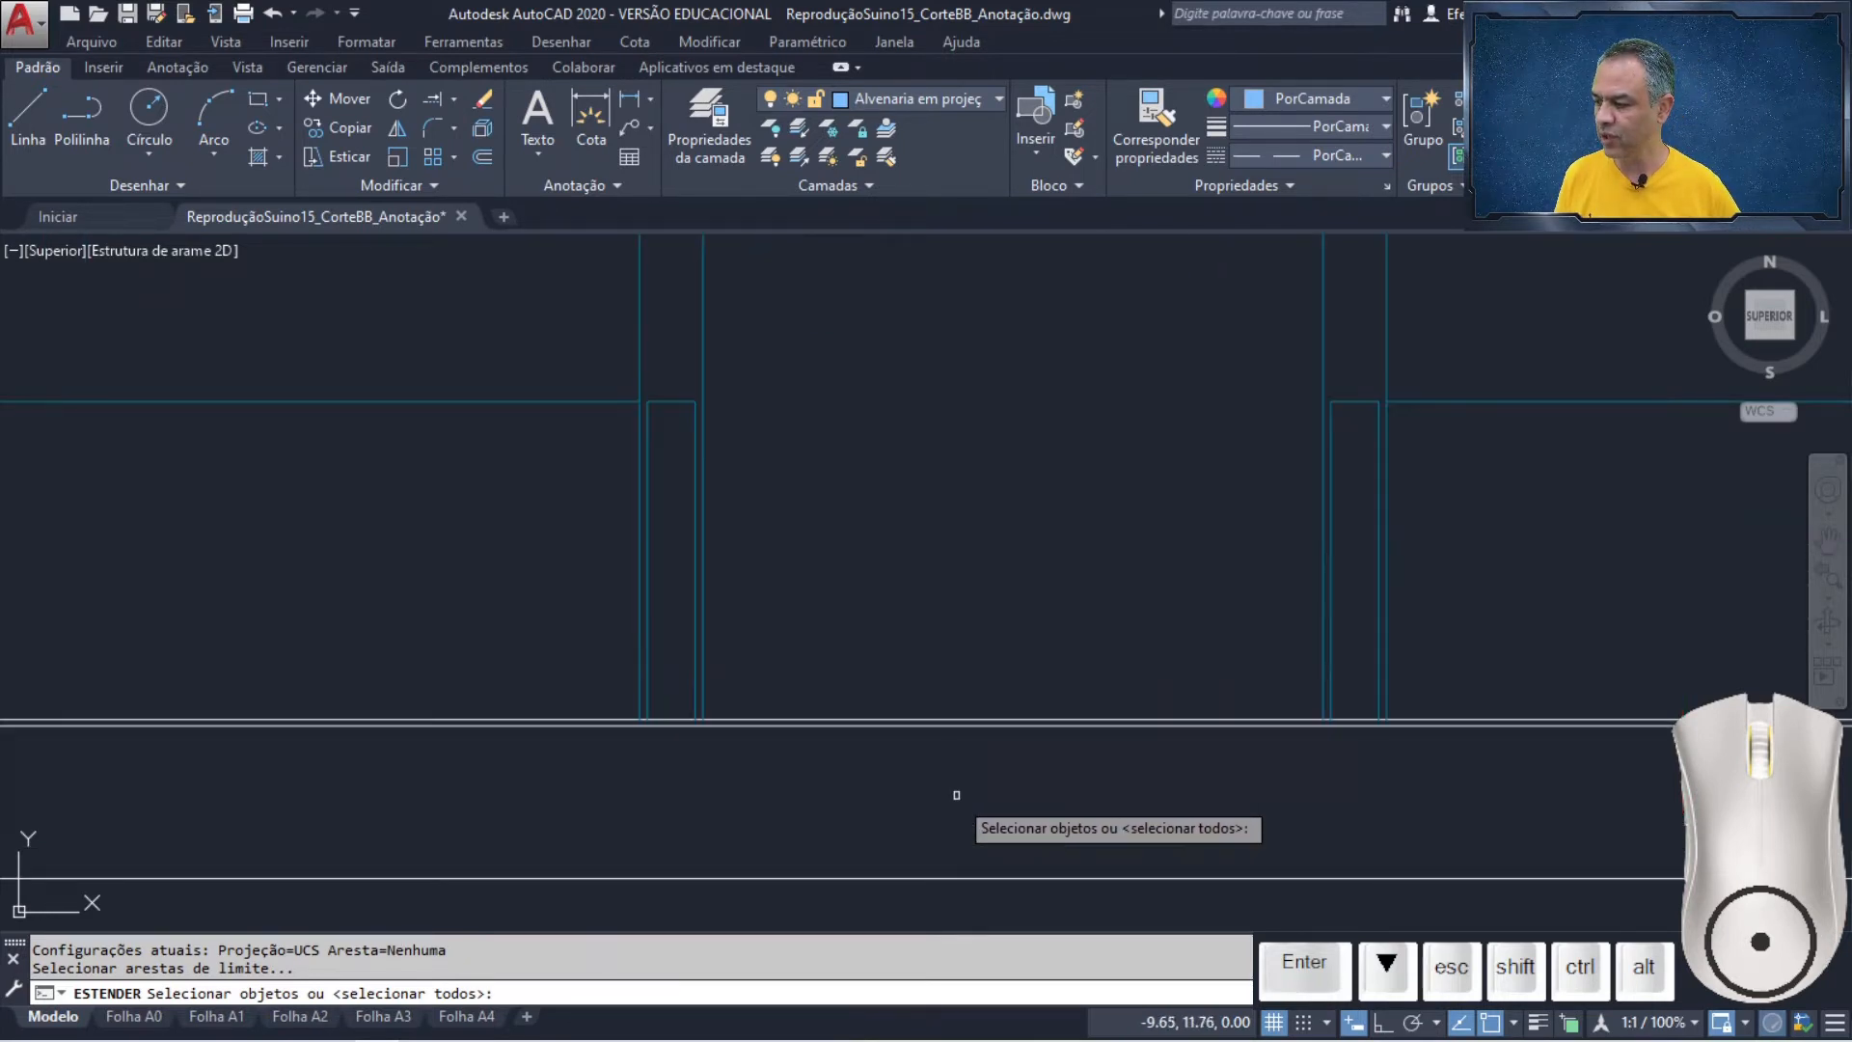
left_click(907, 723)
key("Return")
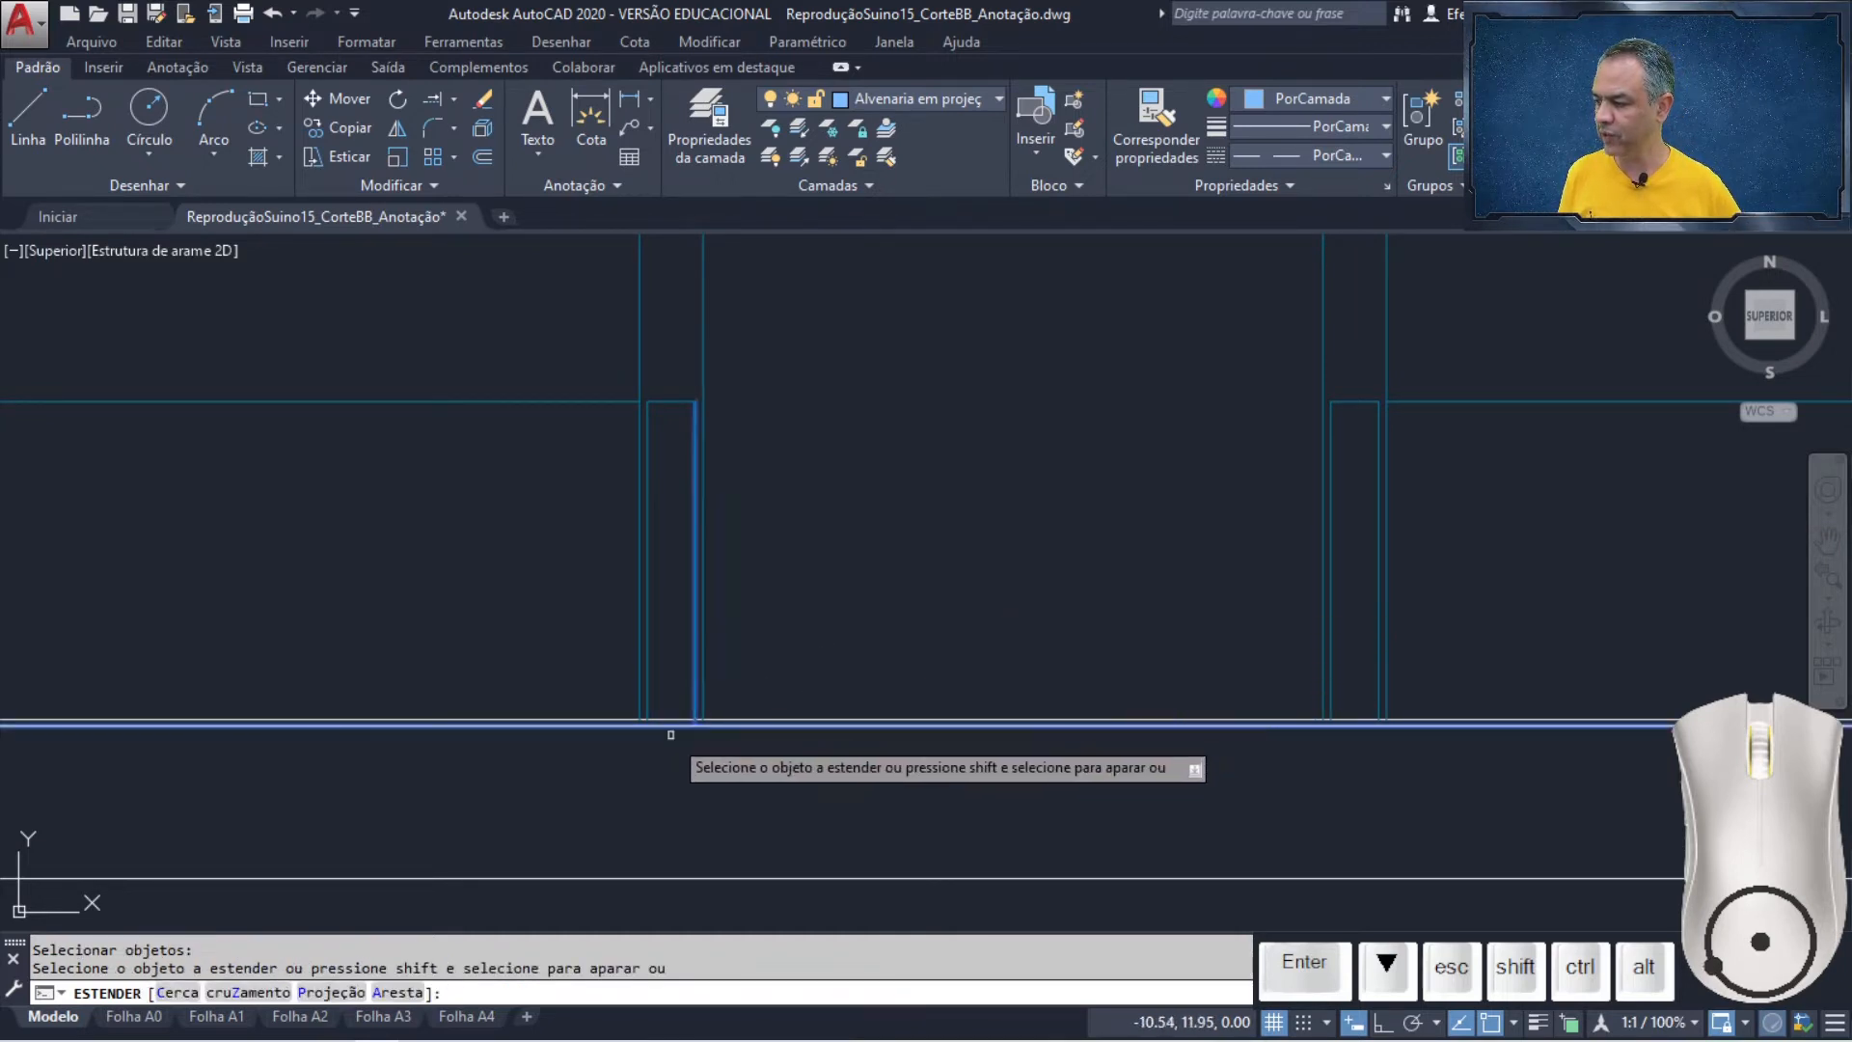
scroll(667, 736, "up", 3)
left_click(593, 683)
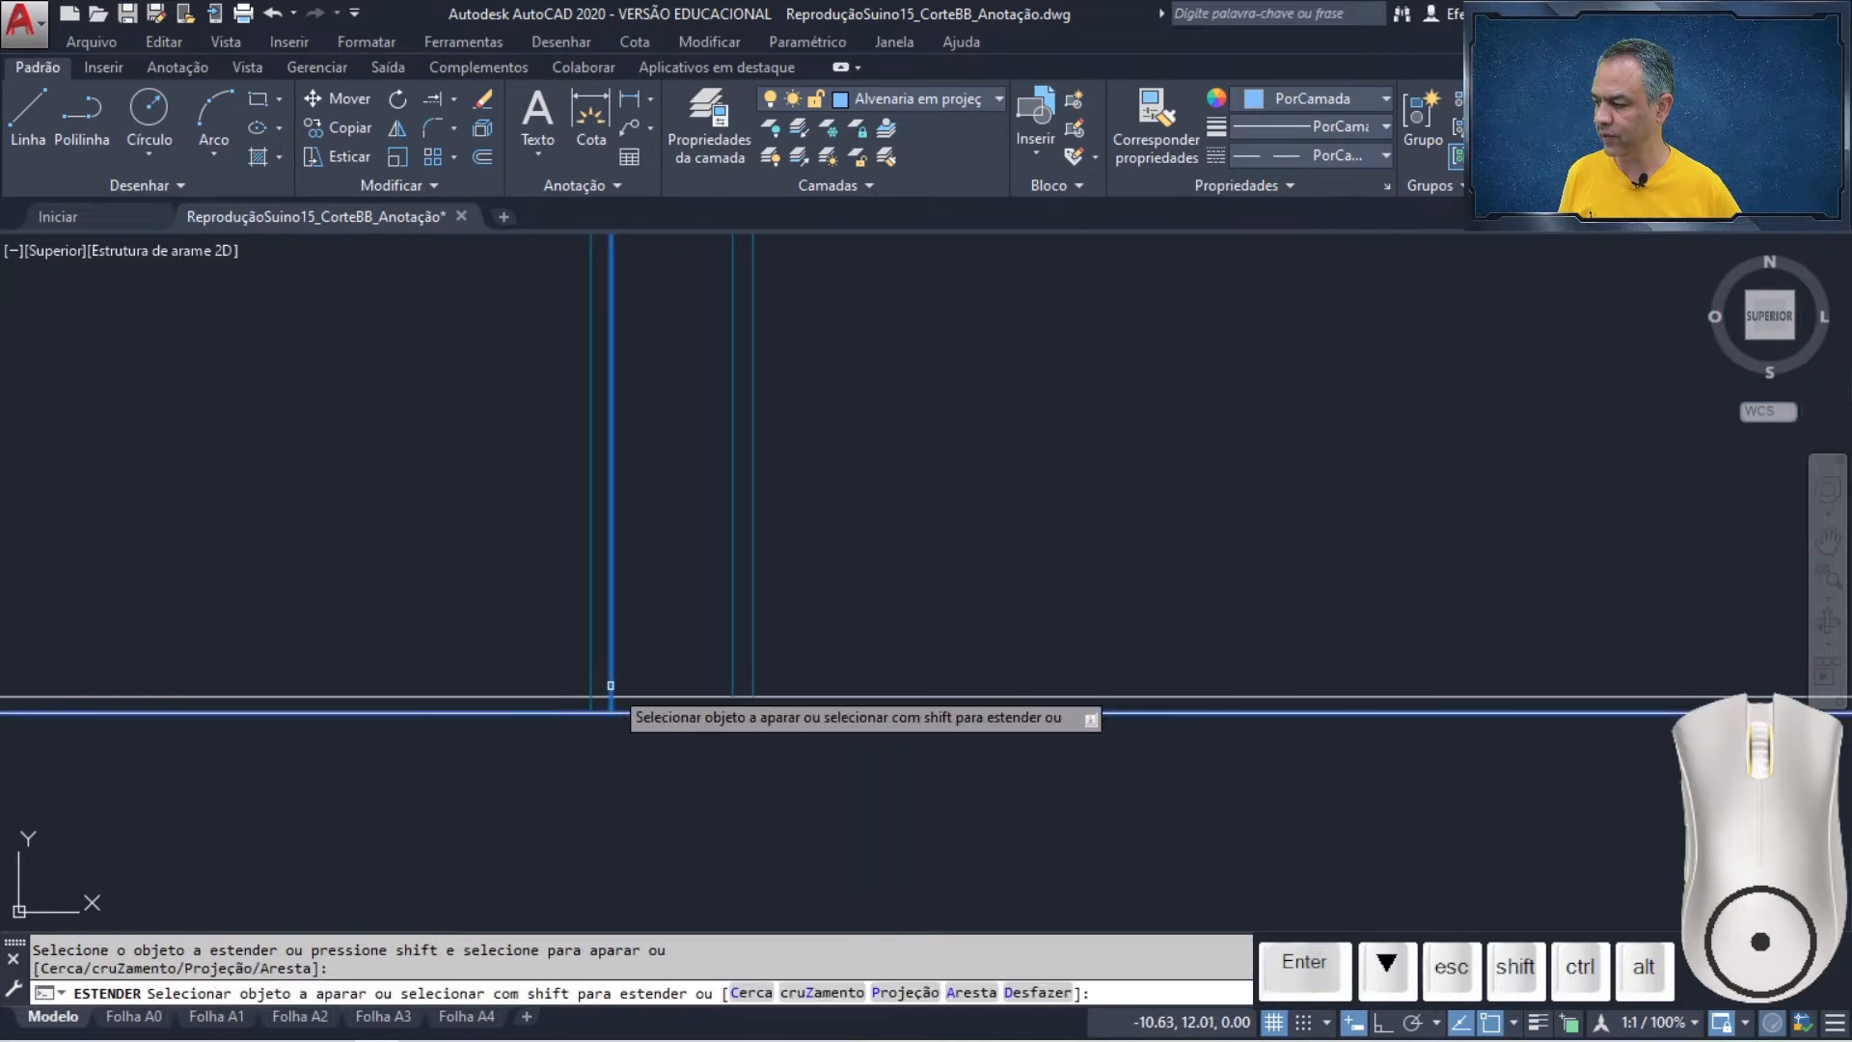
left_click(610, 686)
- Extend the right corridor pillar's vertical lines and the right outer wall's inner face down to the lower floor line
middle_click_drag(1264, 606, 322, 653)
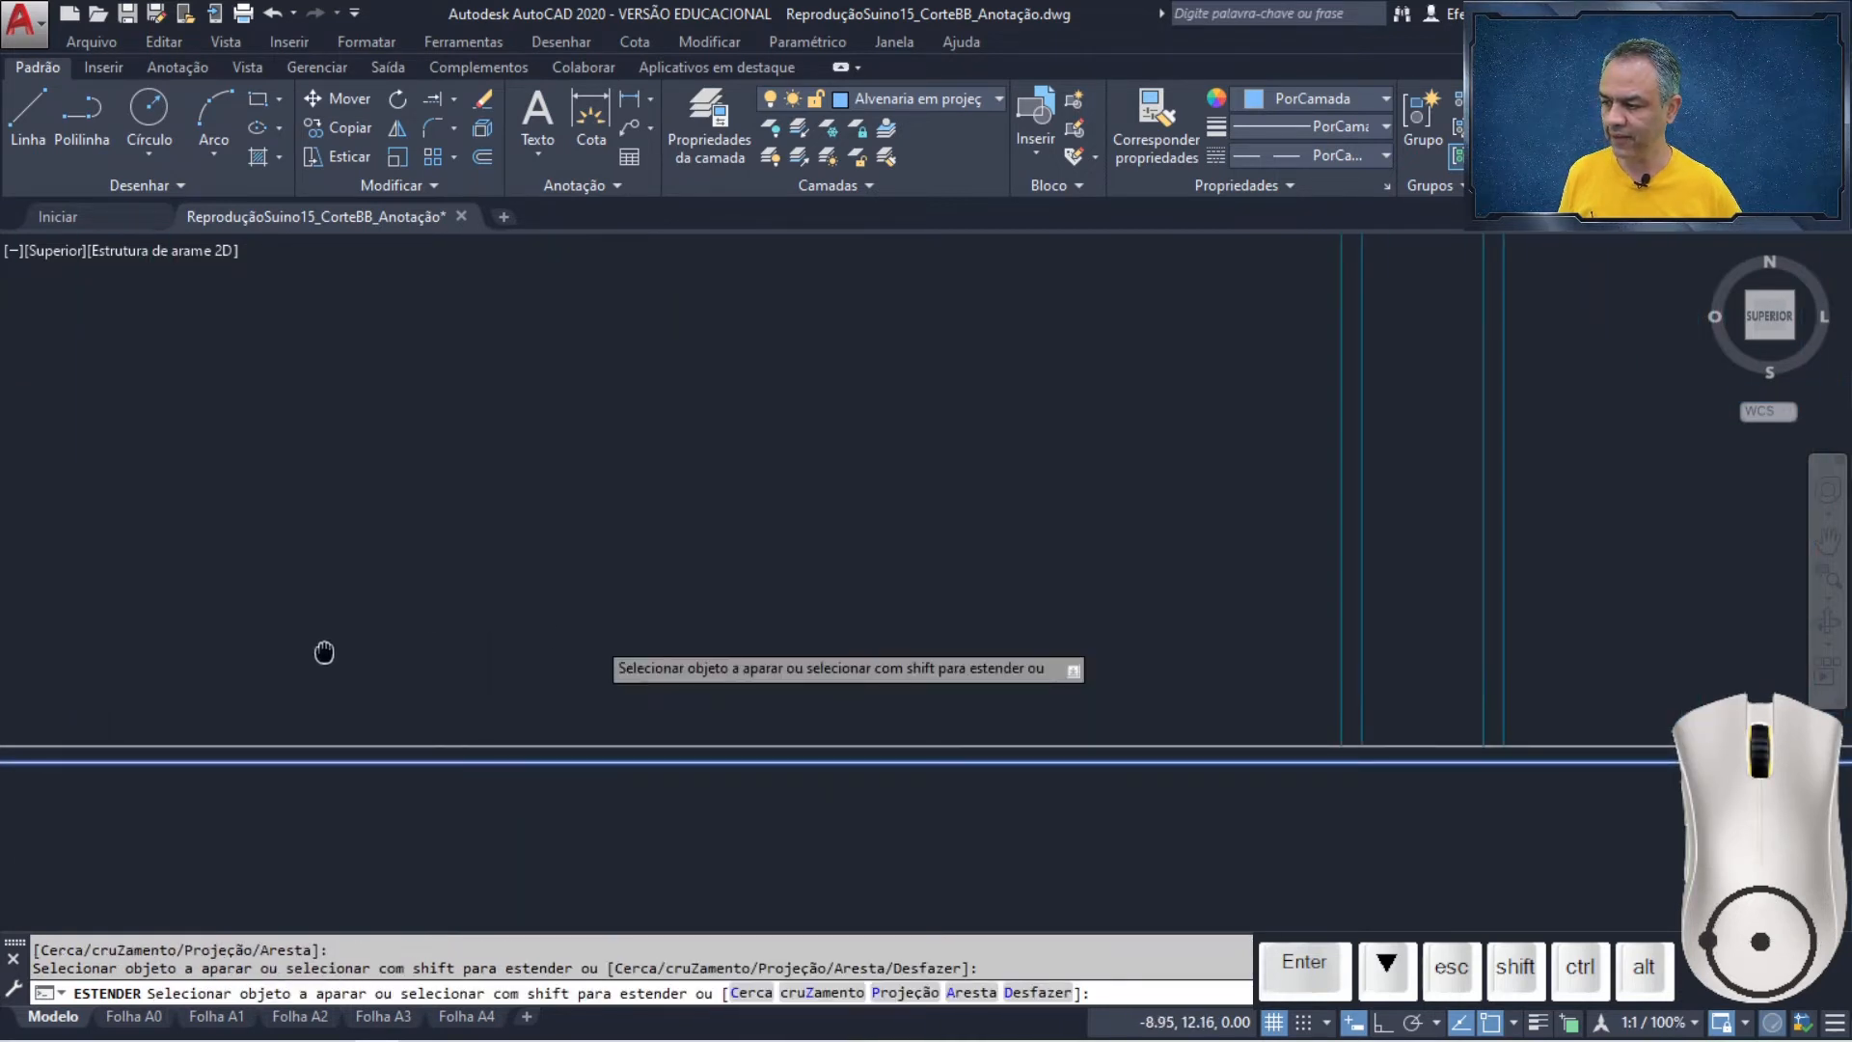
left_click(1503, 712)
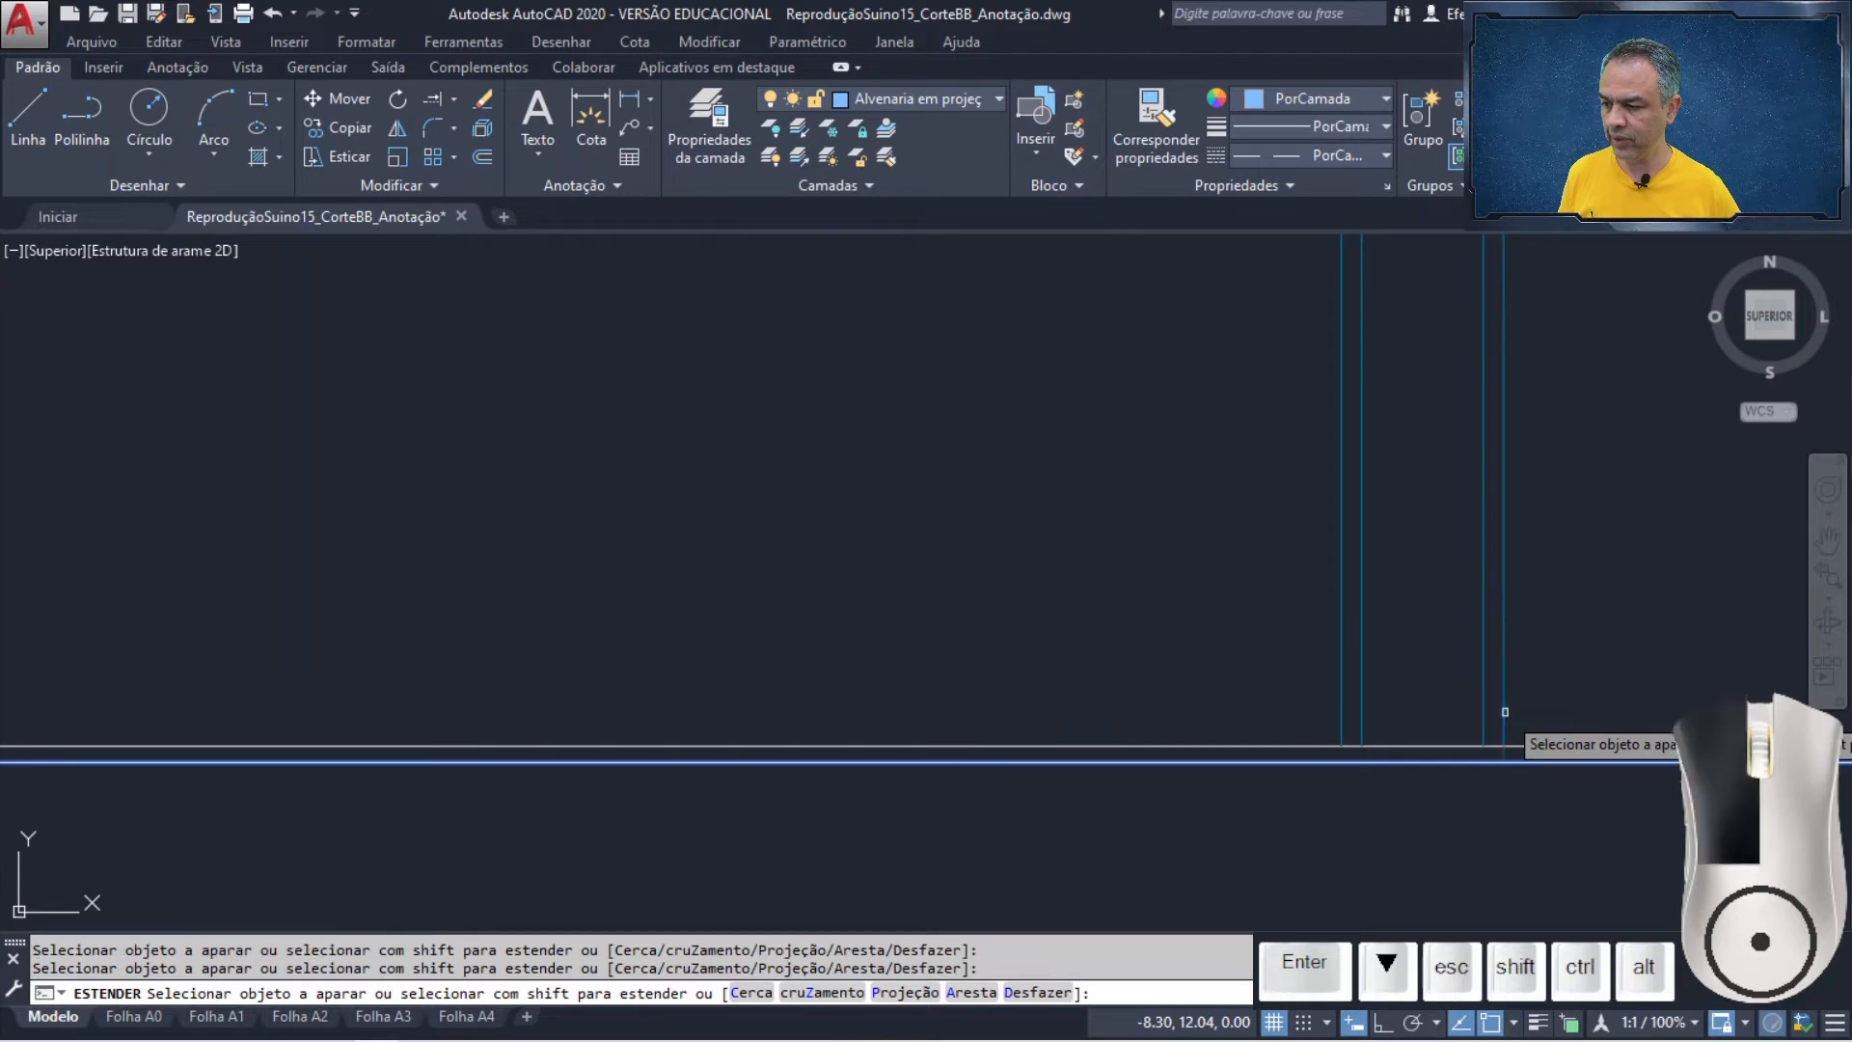
scroll(1013, 700, "down", 3)
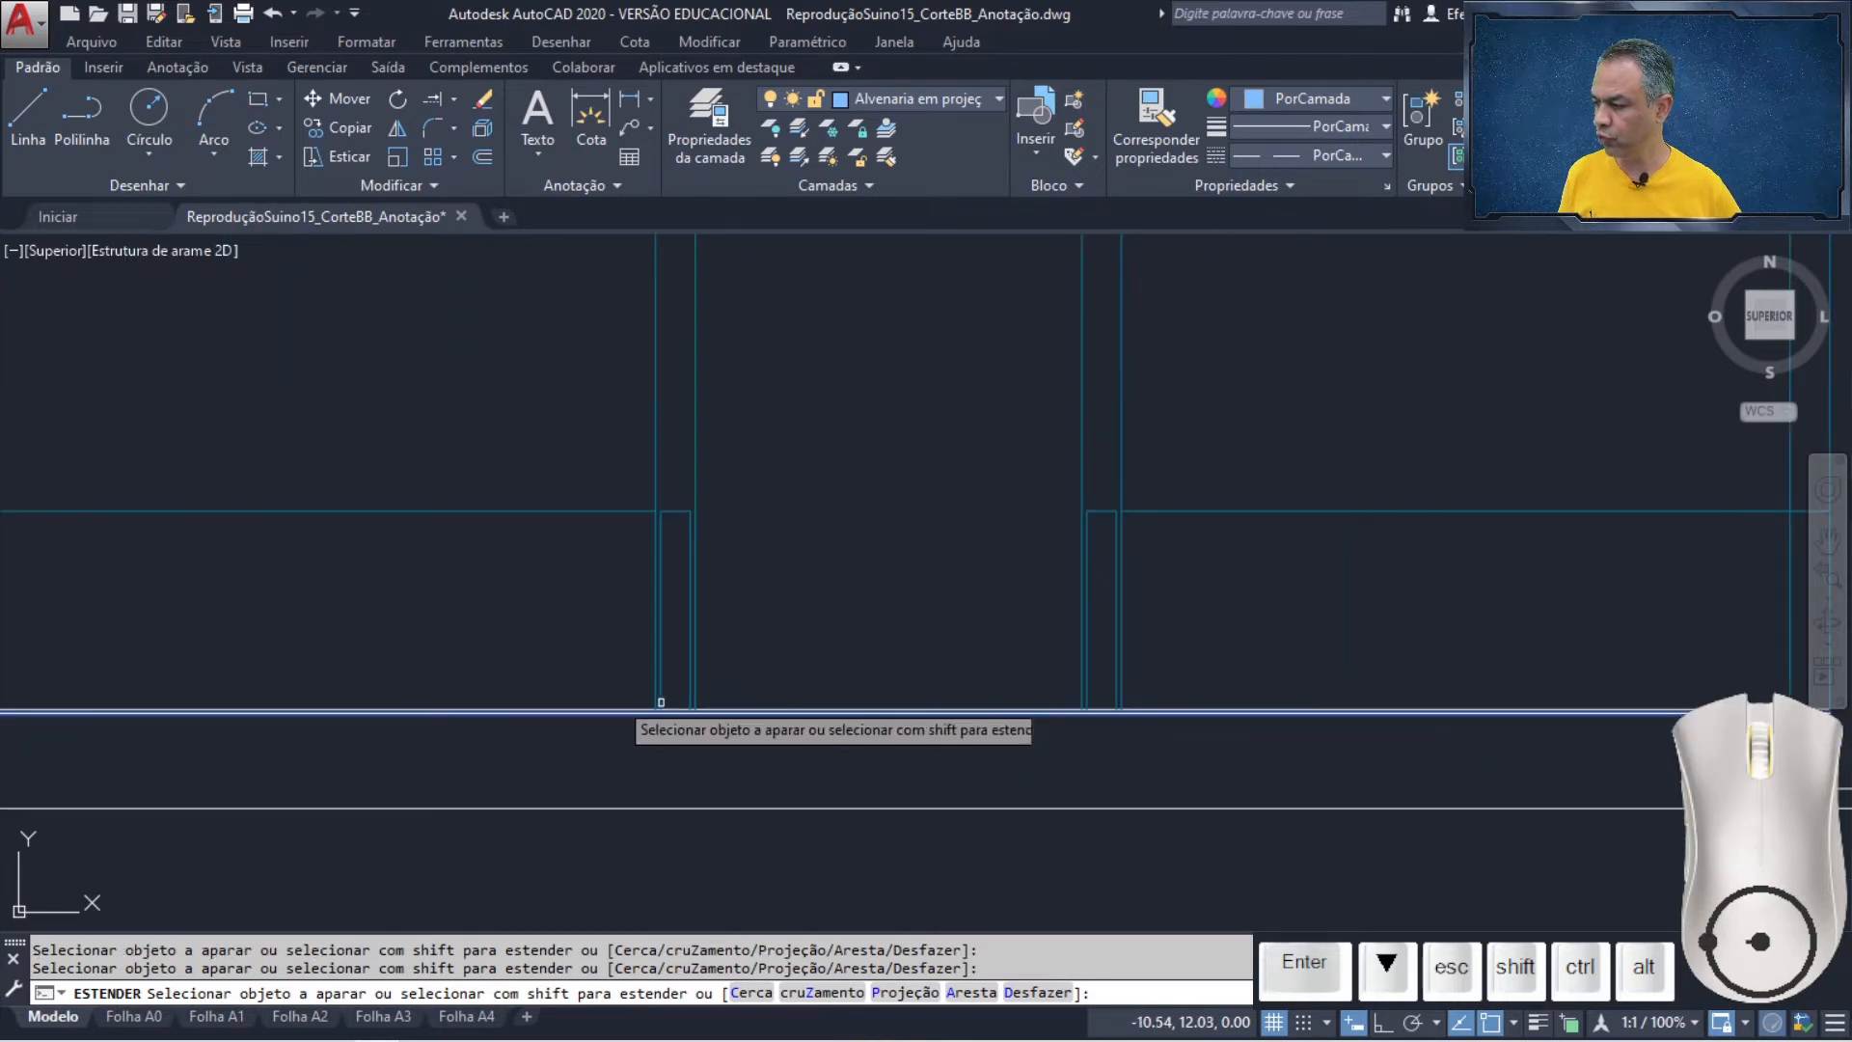
mouse_move(660, 696)
middle_mouse_down()
mouse_move(1504, 674)
mouse_move(248, 645)
middle_mouse_up()
scroll(876, 674, "up", 1)
left_click(809, 684)
scroll(927, 701, "down", 1)
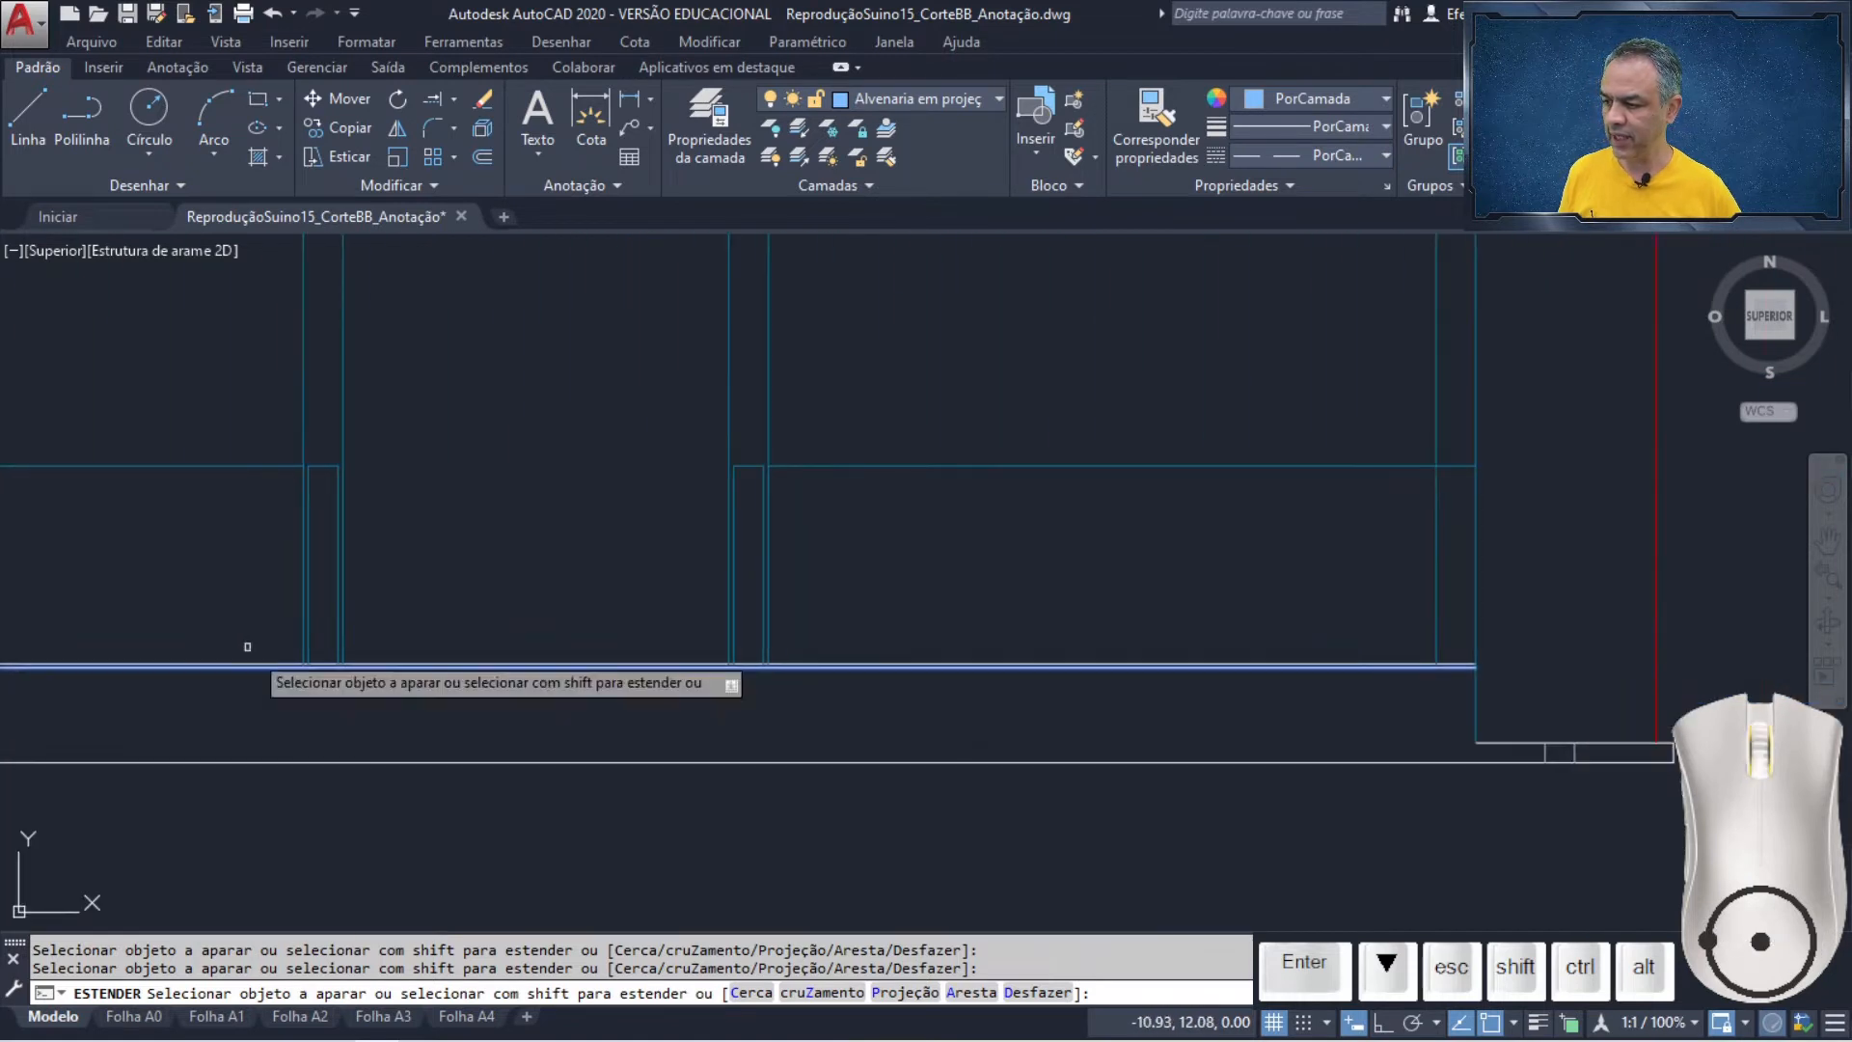
scroll(1398, 668, "up", 4)
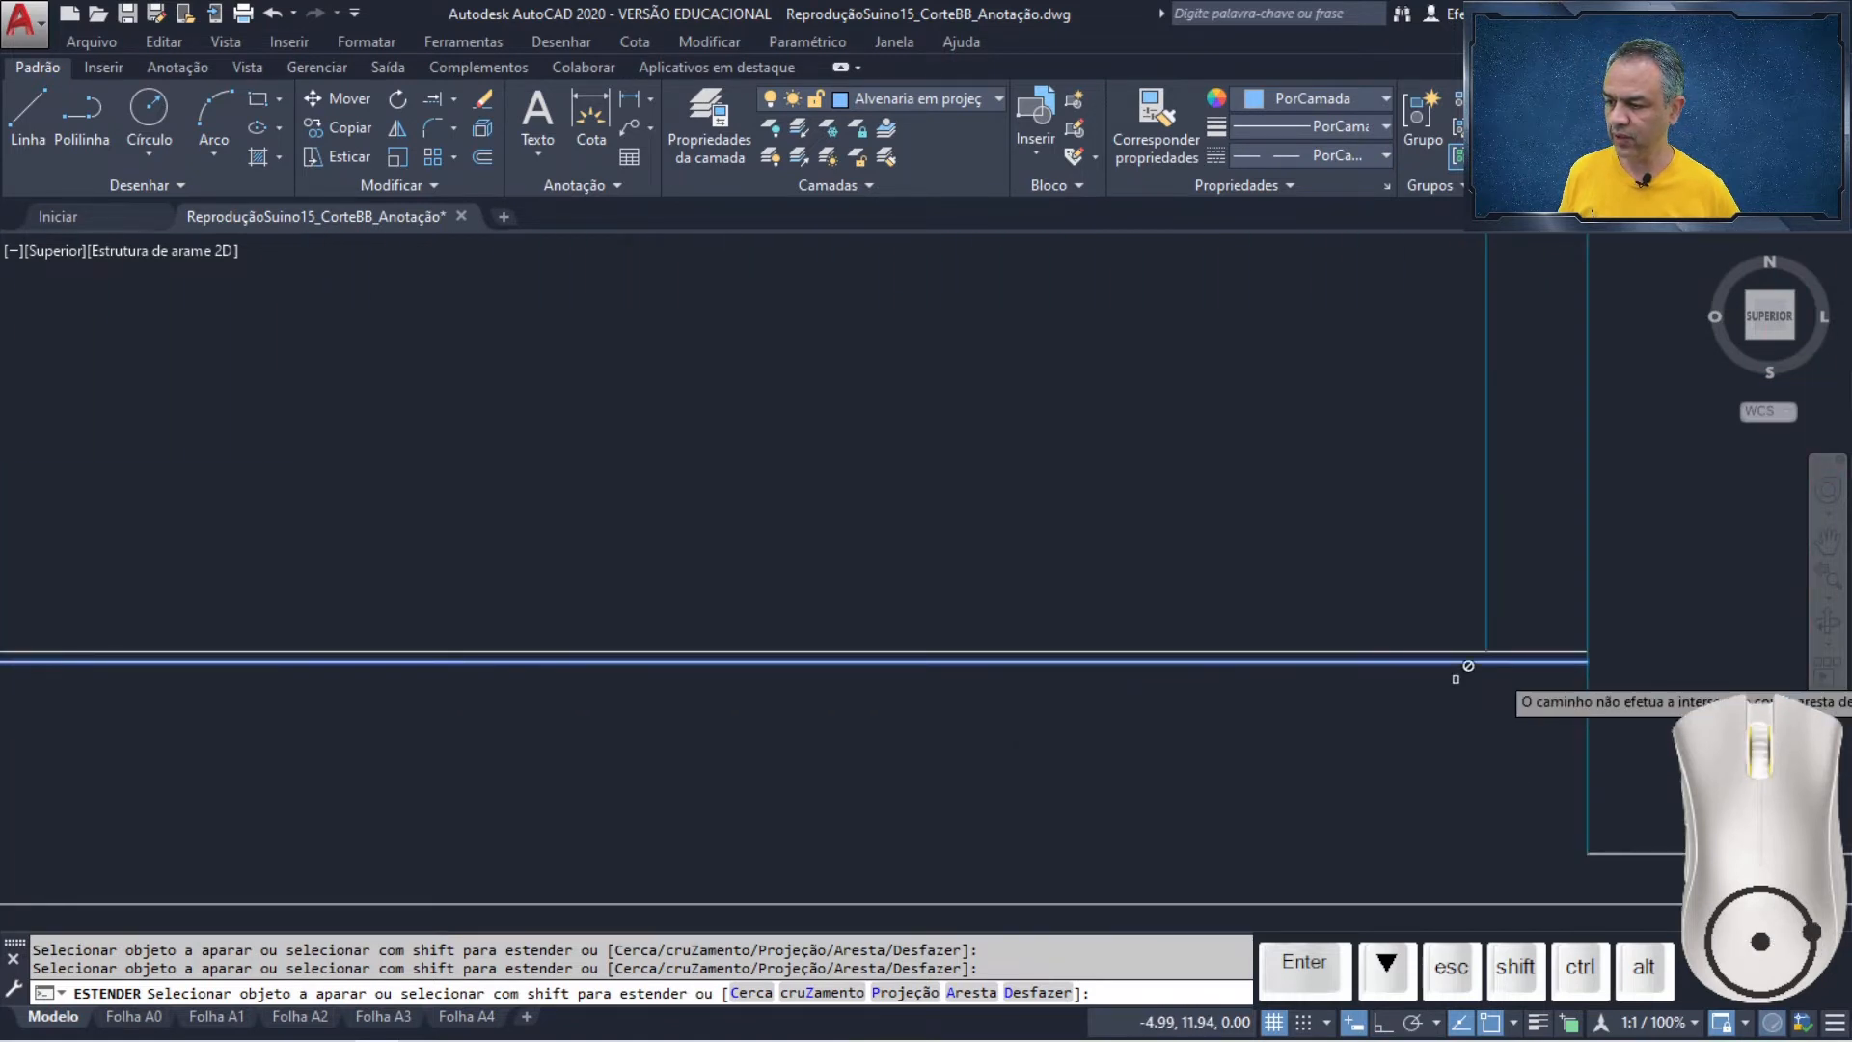
left_click(1488, 610)
key("Return")
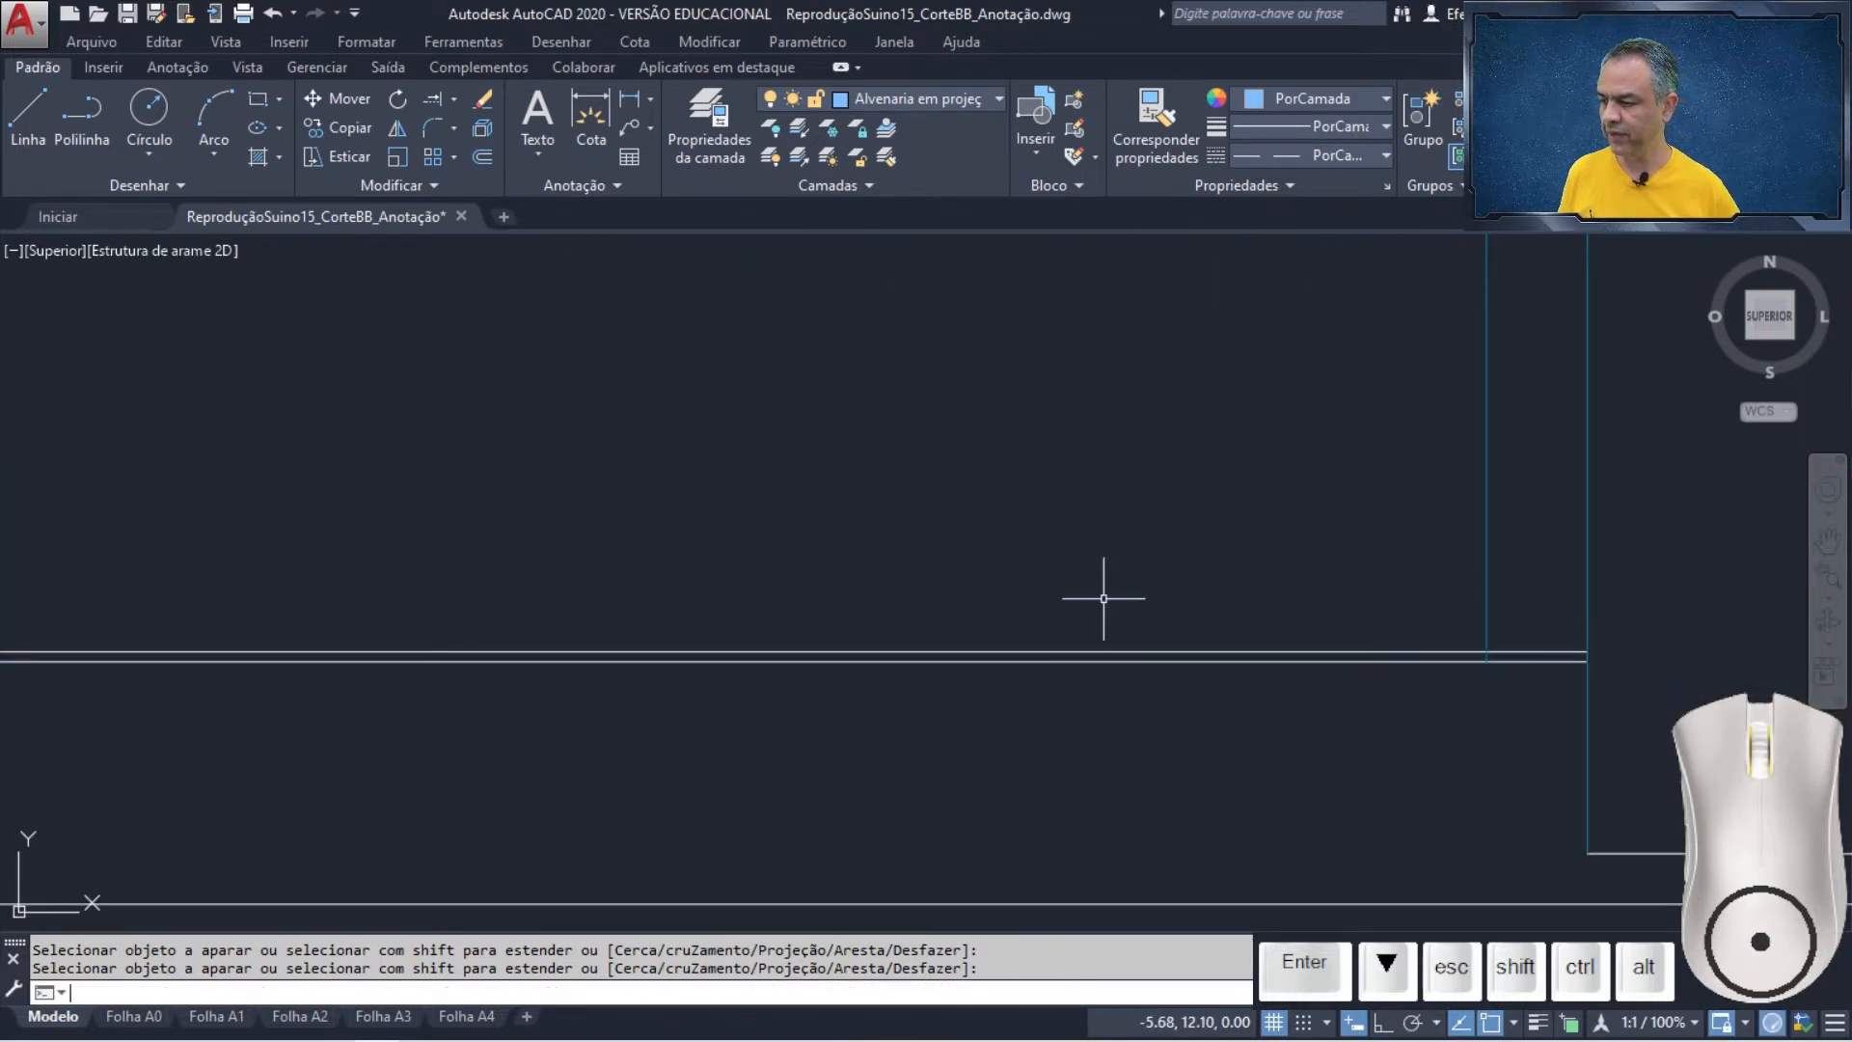
- Trim the lower floor line between the two corridor pillars, using the half-walls' pen-side faces as cutting edges
scroll(1104, 600, "down", 3)
middle_click_drag(673, 522, 1024, 629)
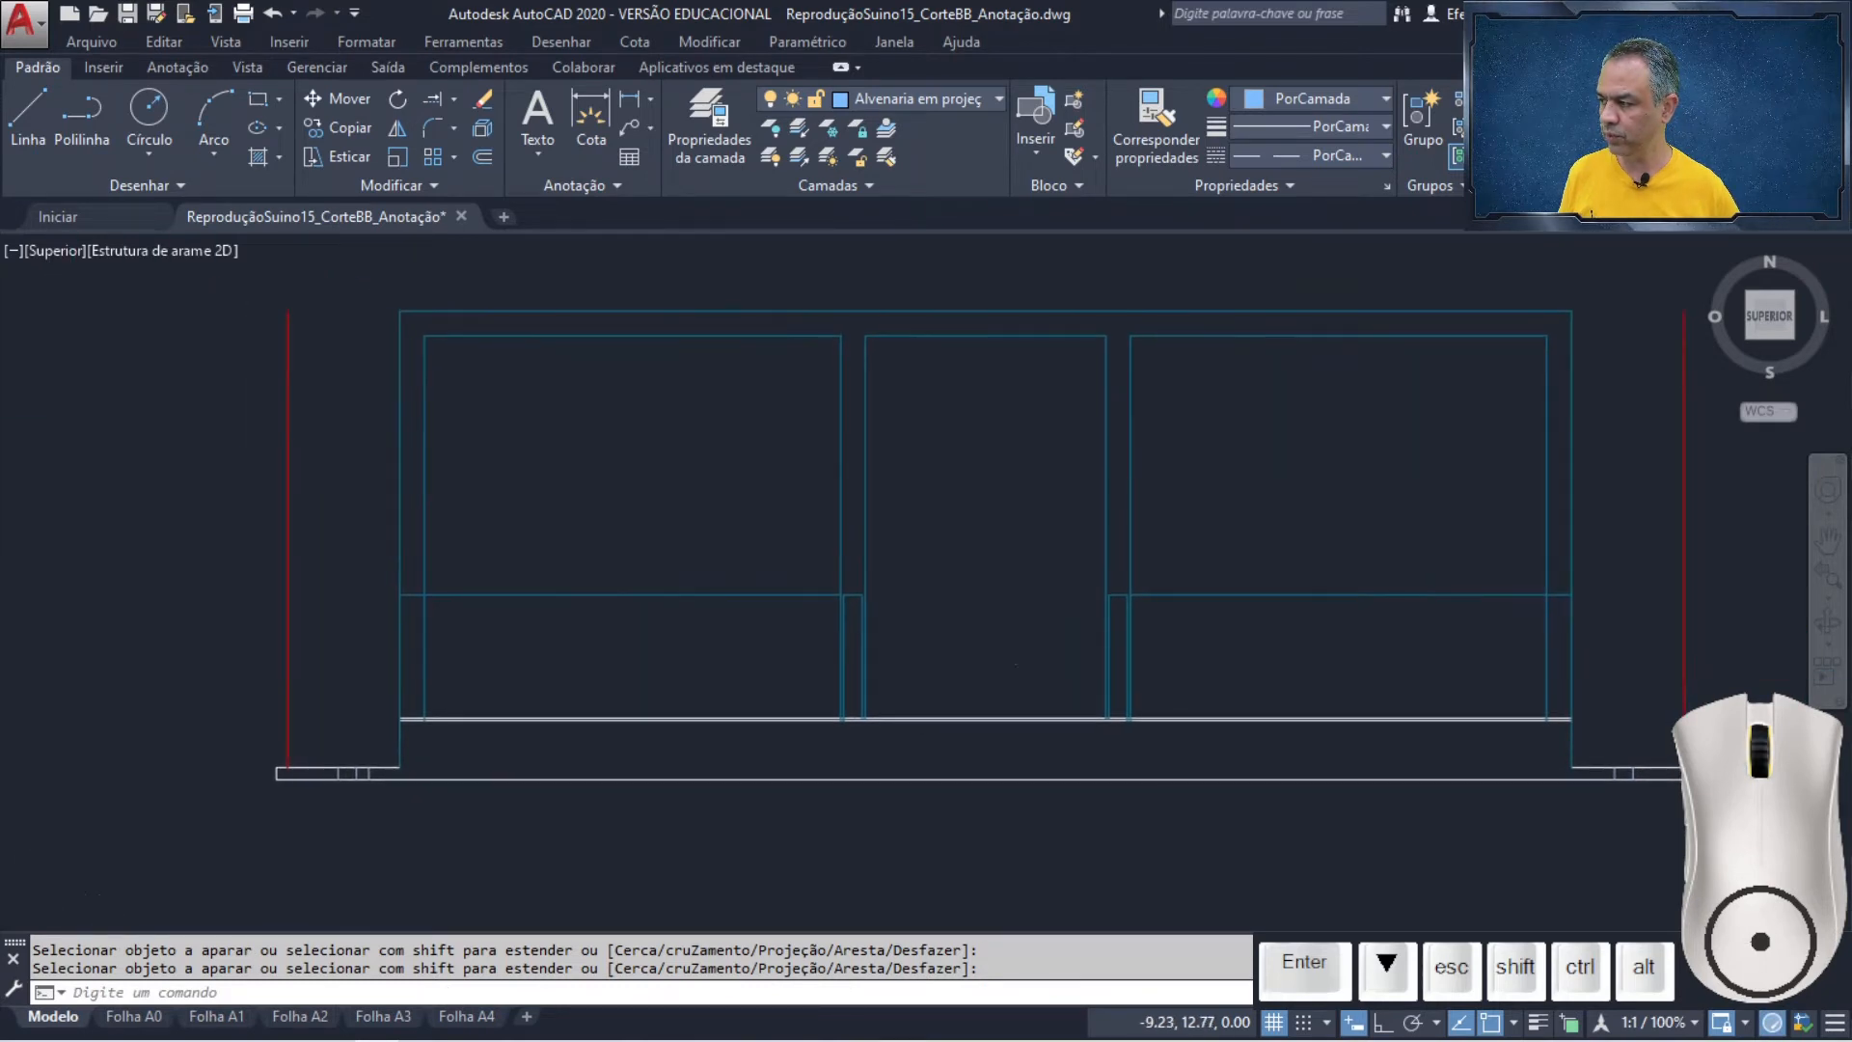
left_click(454, 99)
left_click(437, 149)
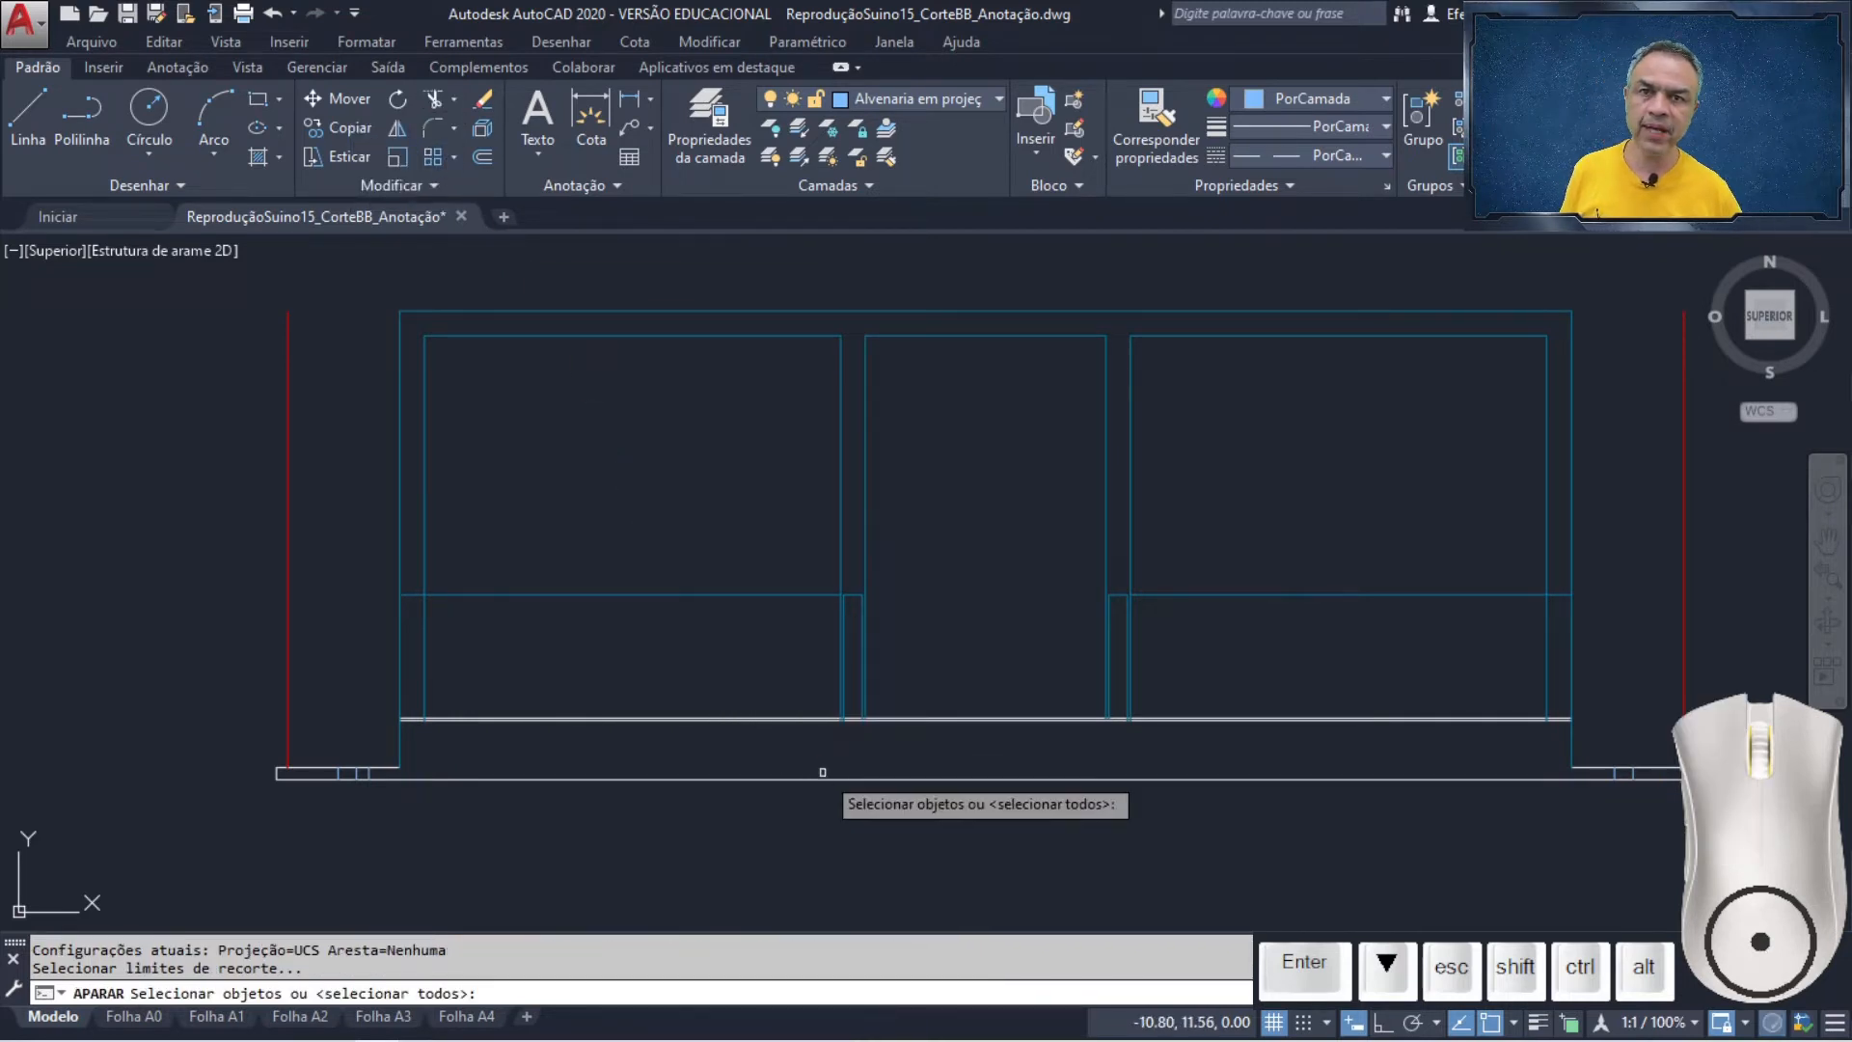
scroll(829, 764, "up", 5)
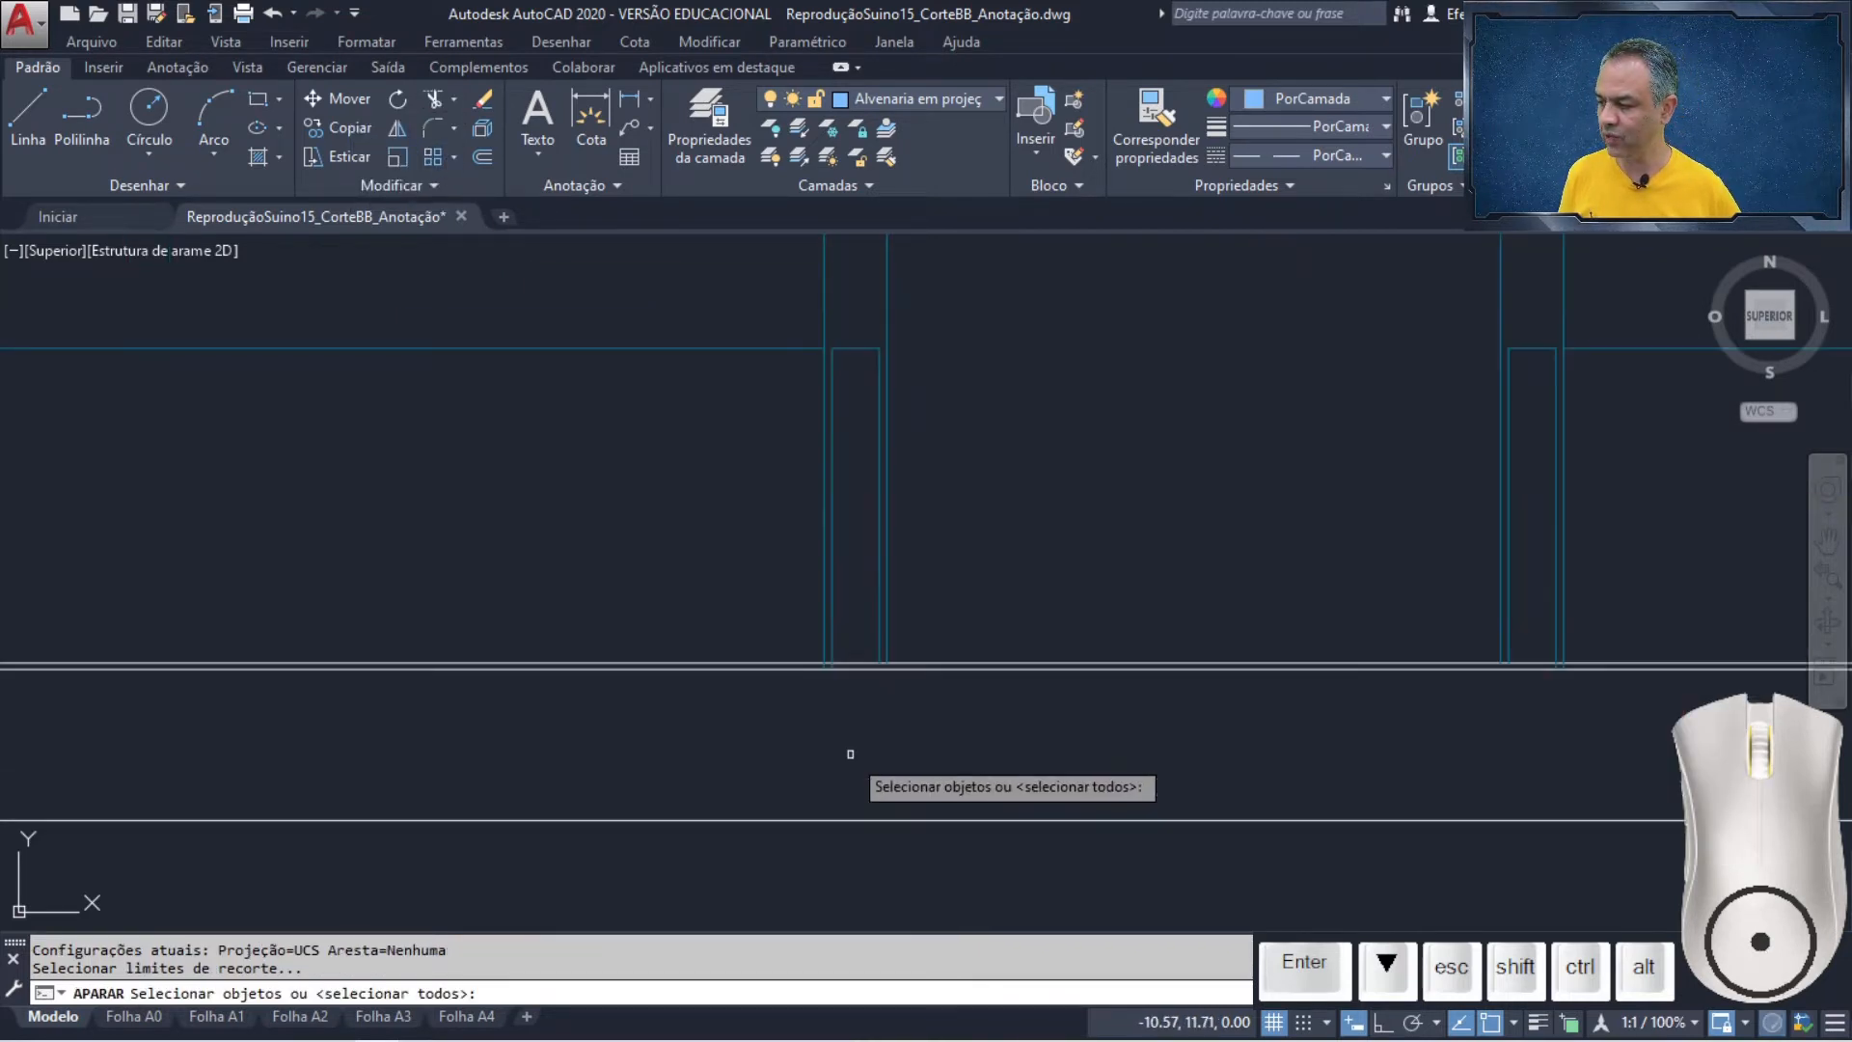
left_click(822, 583)
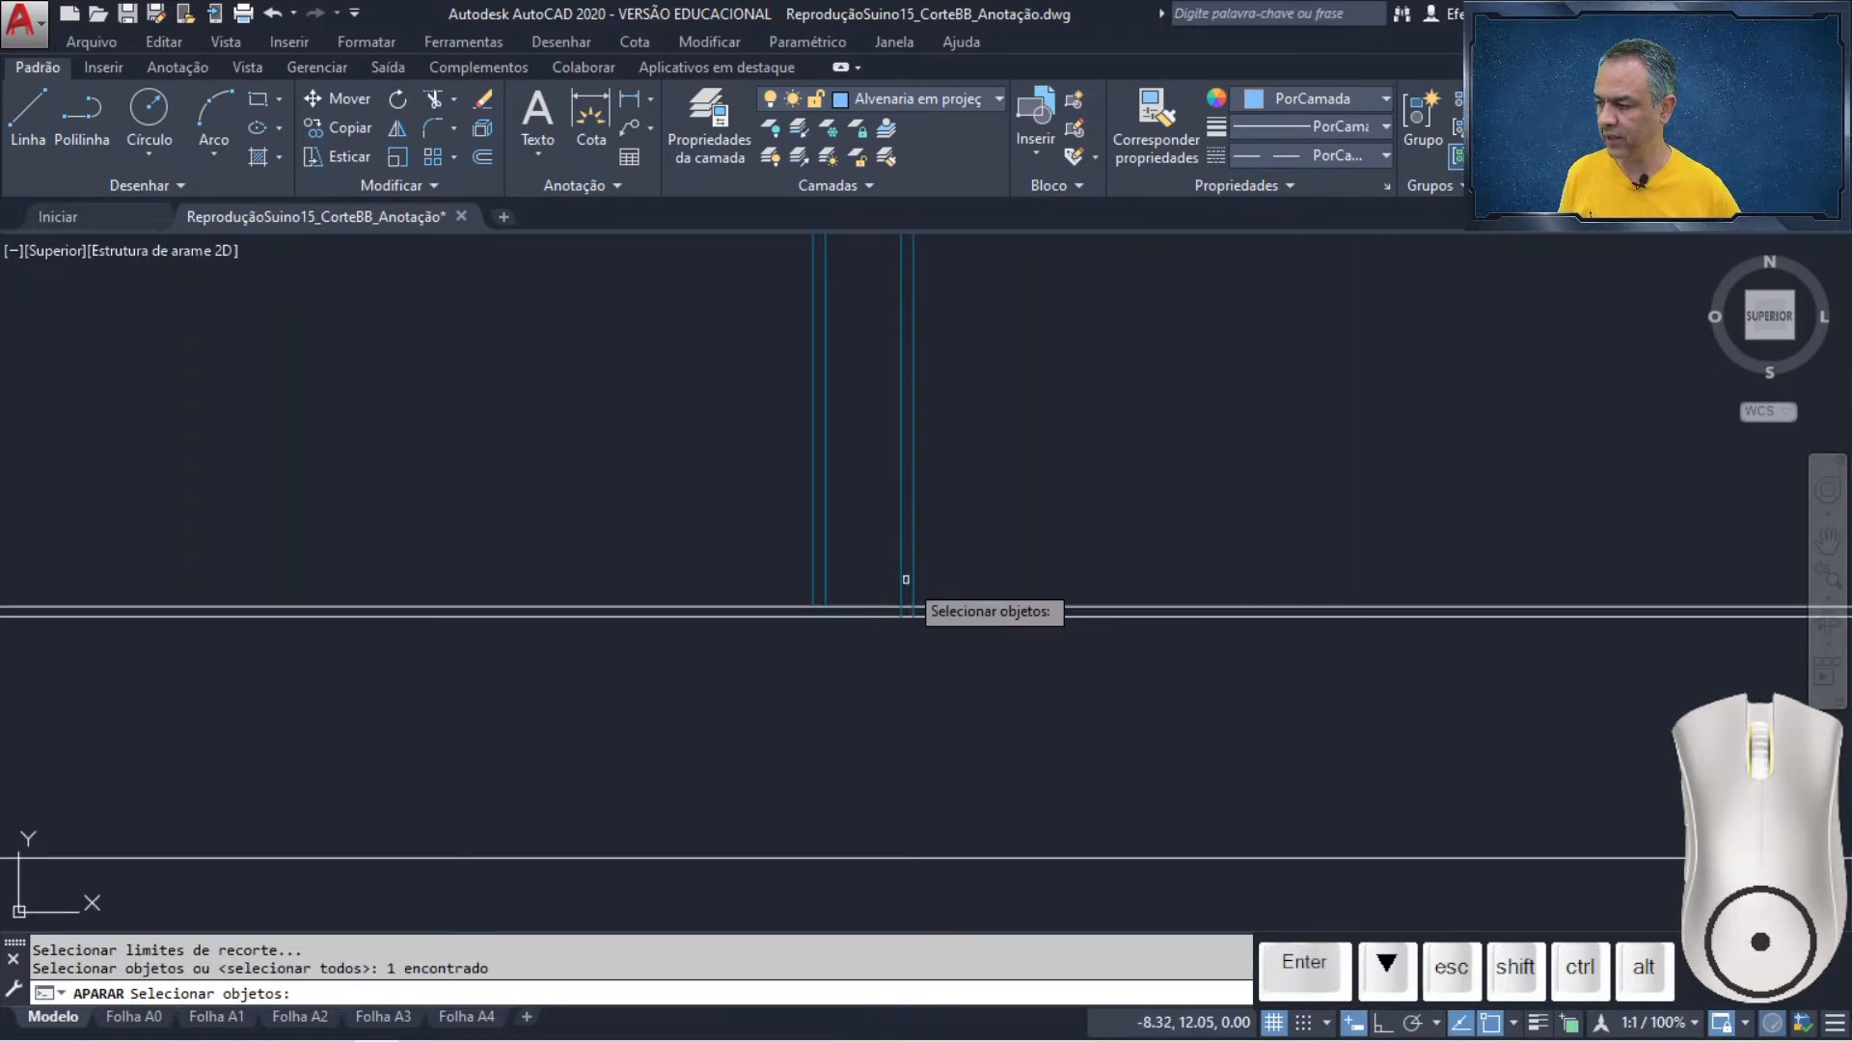
left_click(911, 586)
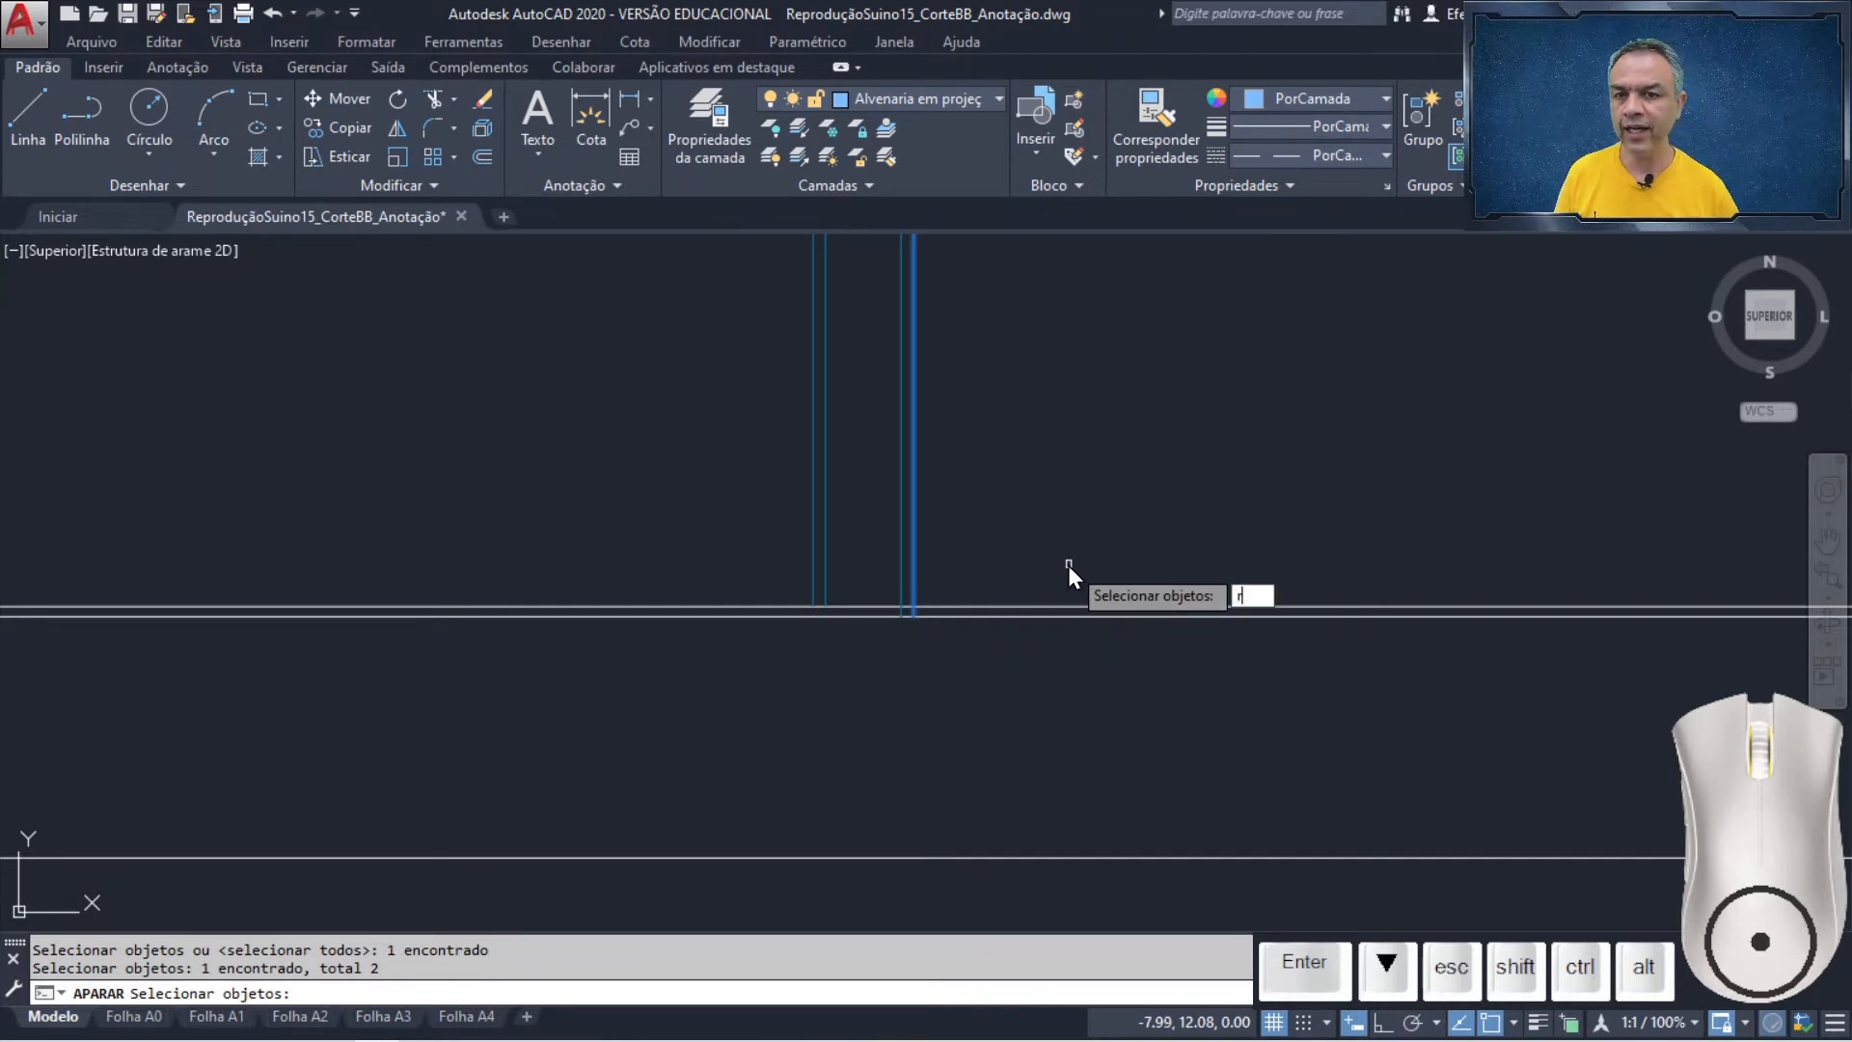
key("Return")
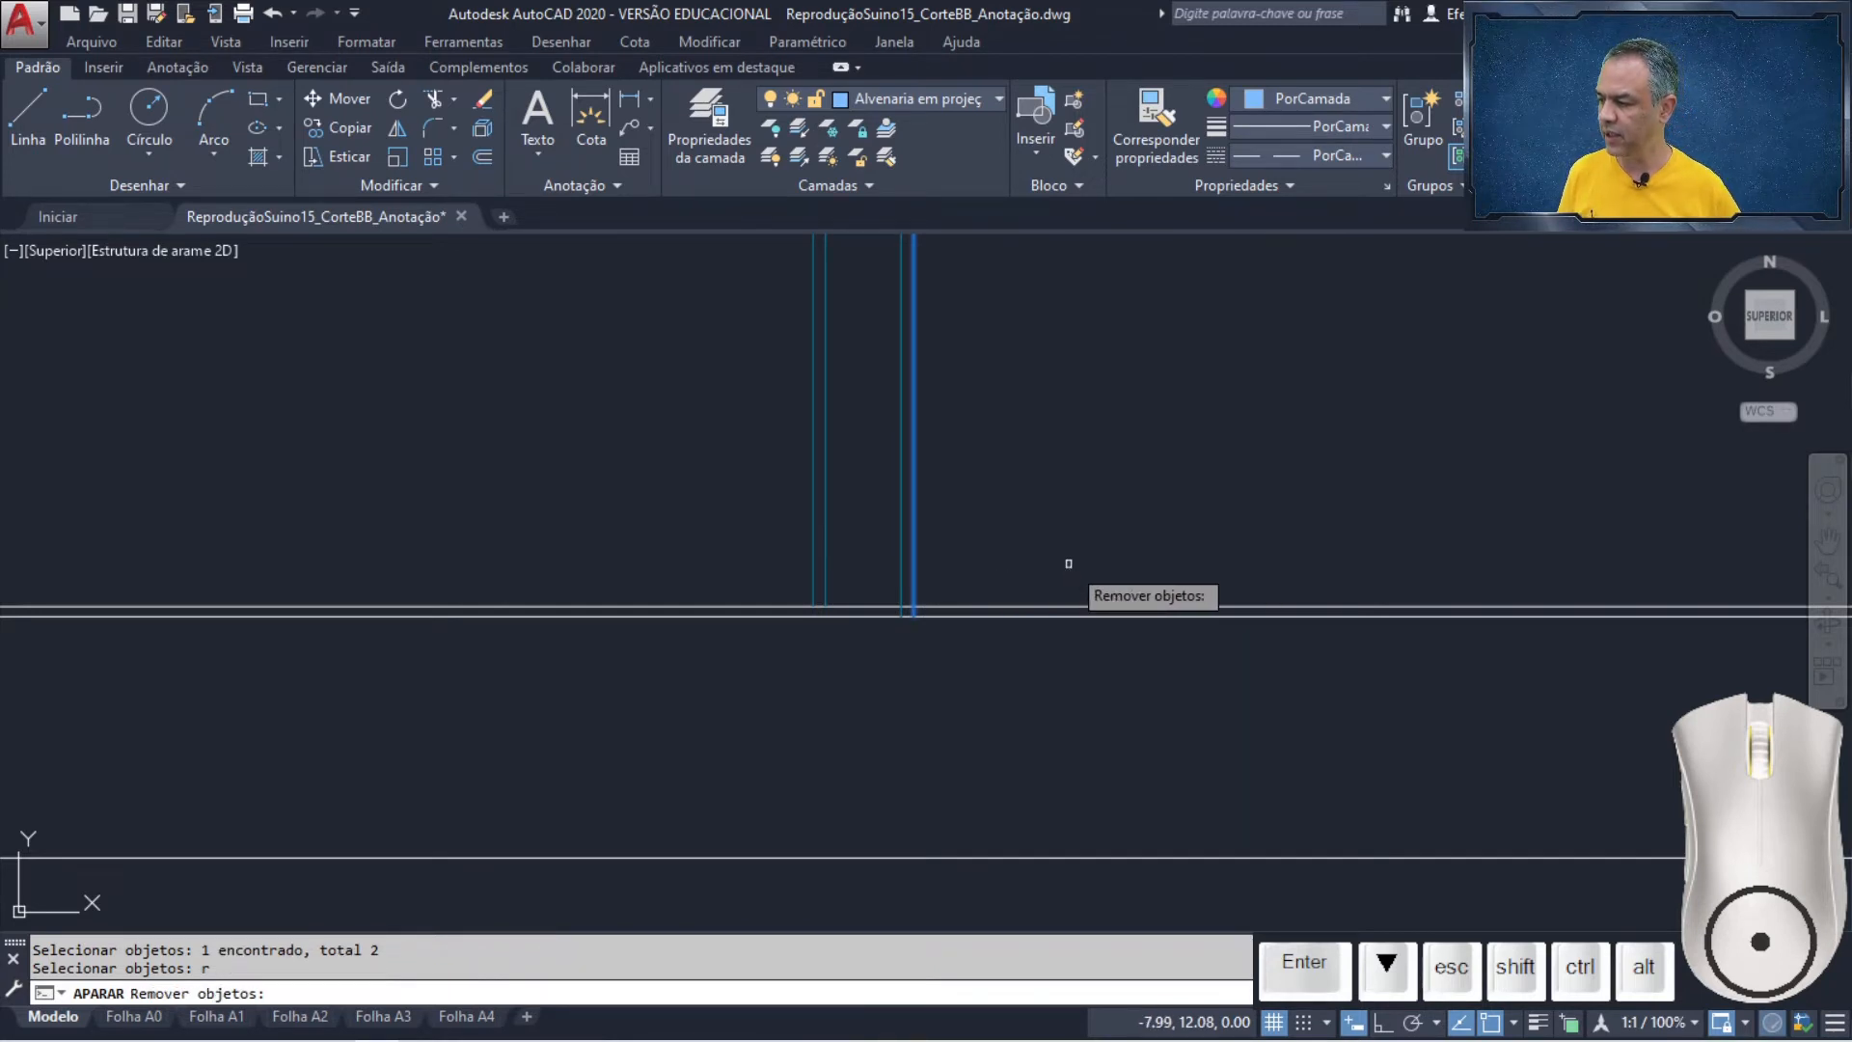
left_click(913, 568)
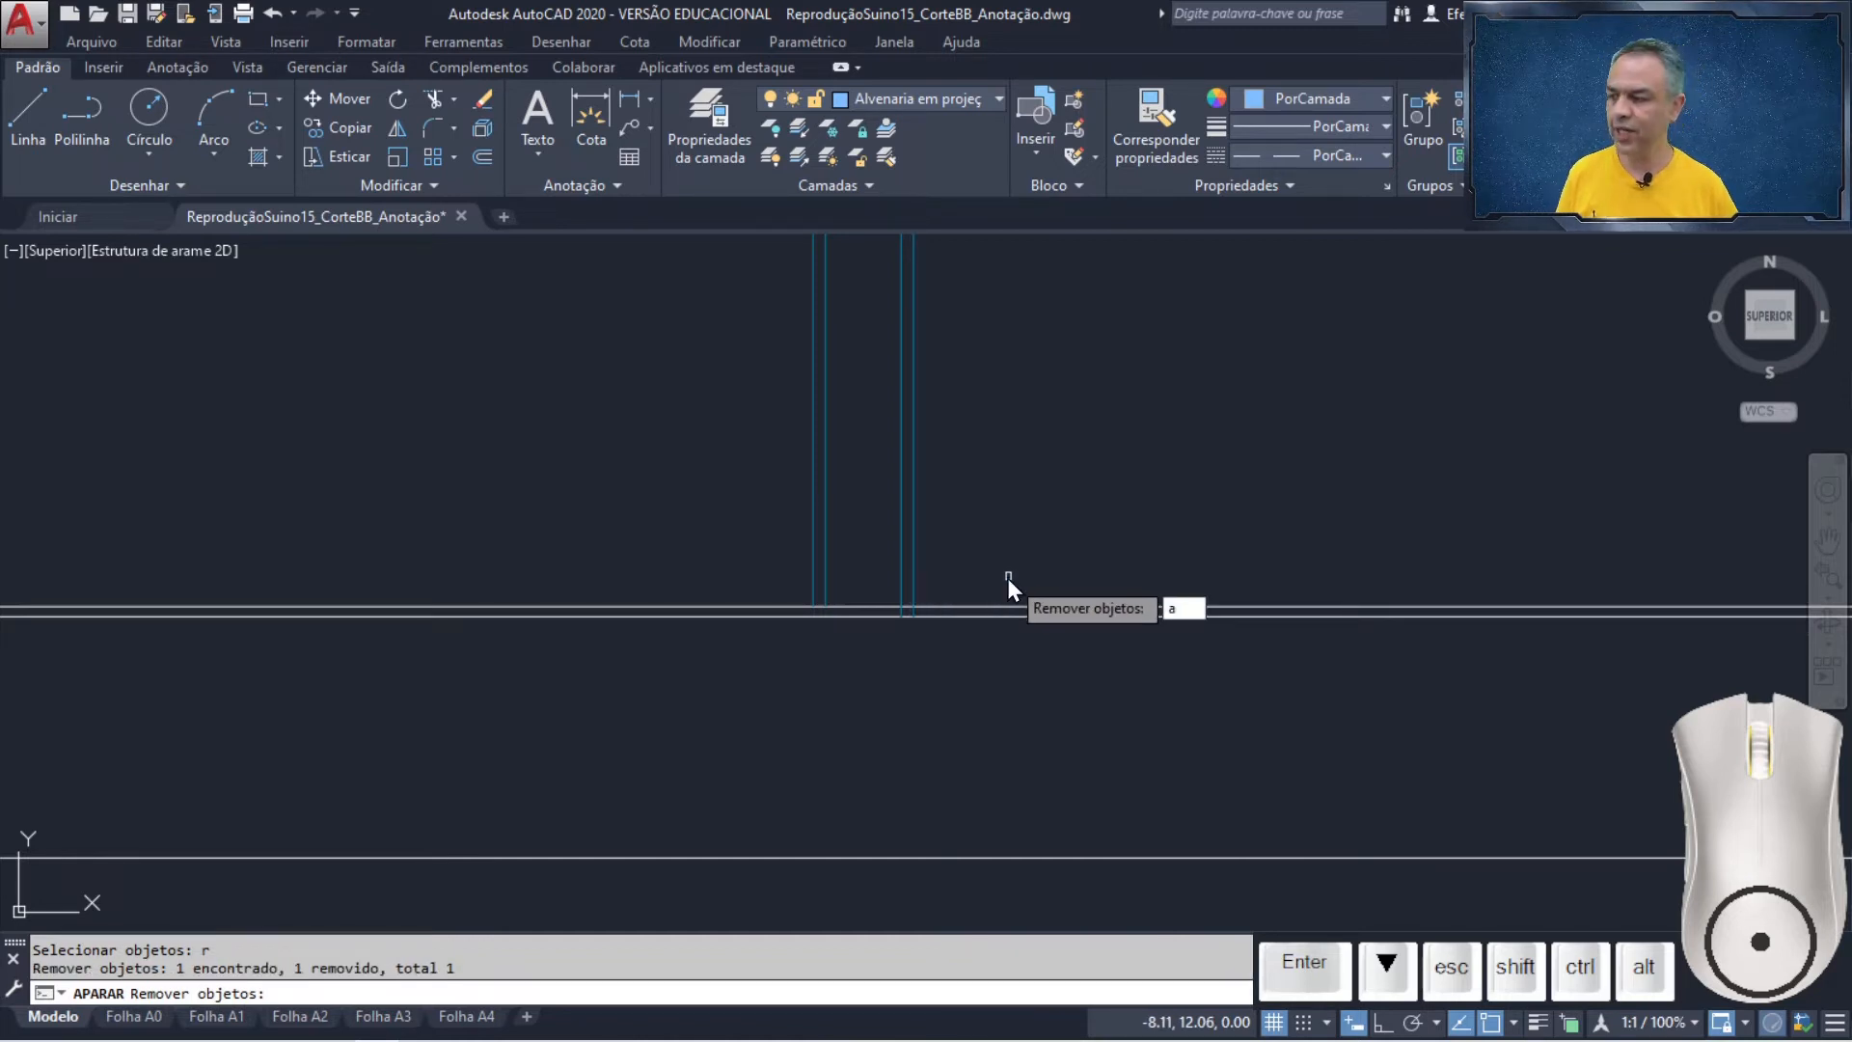
key("Return")
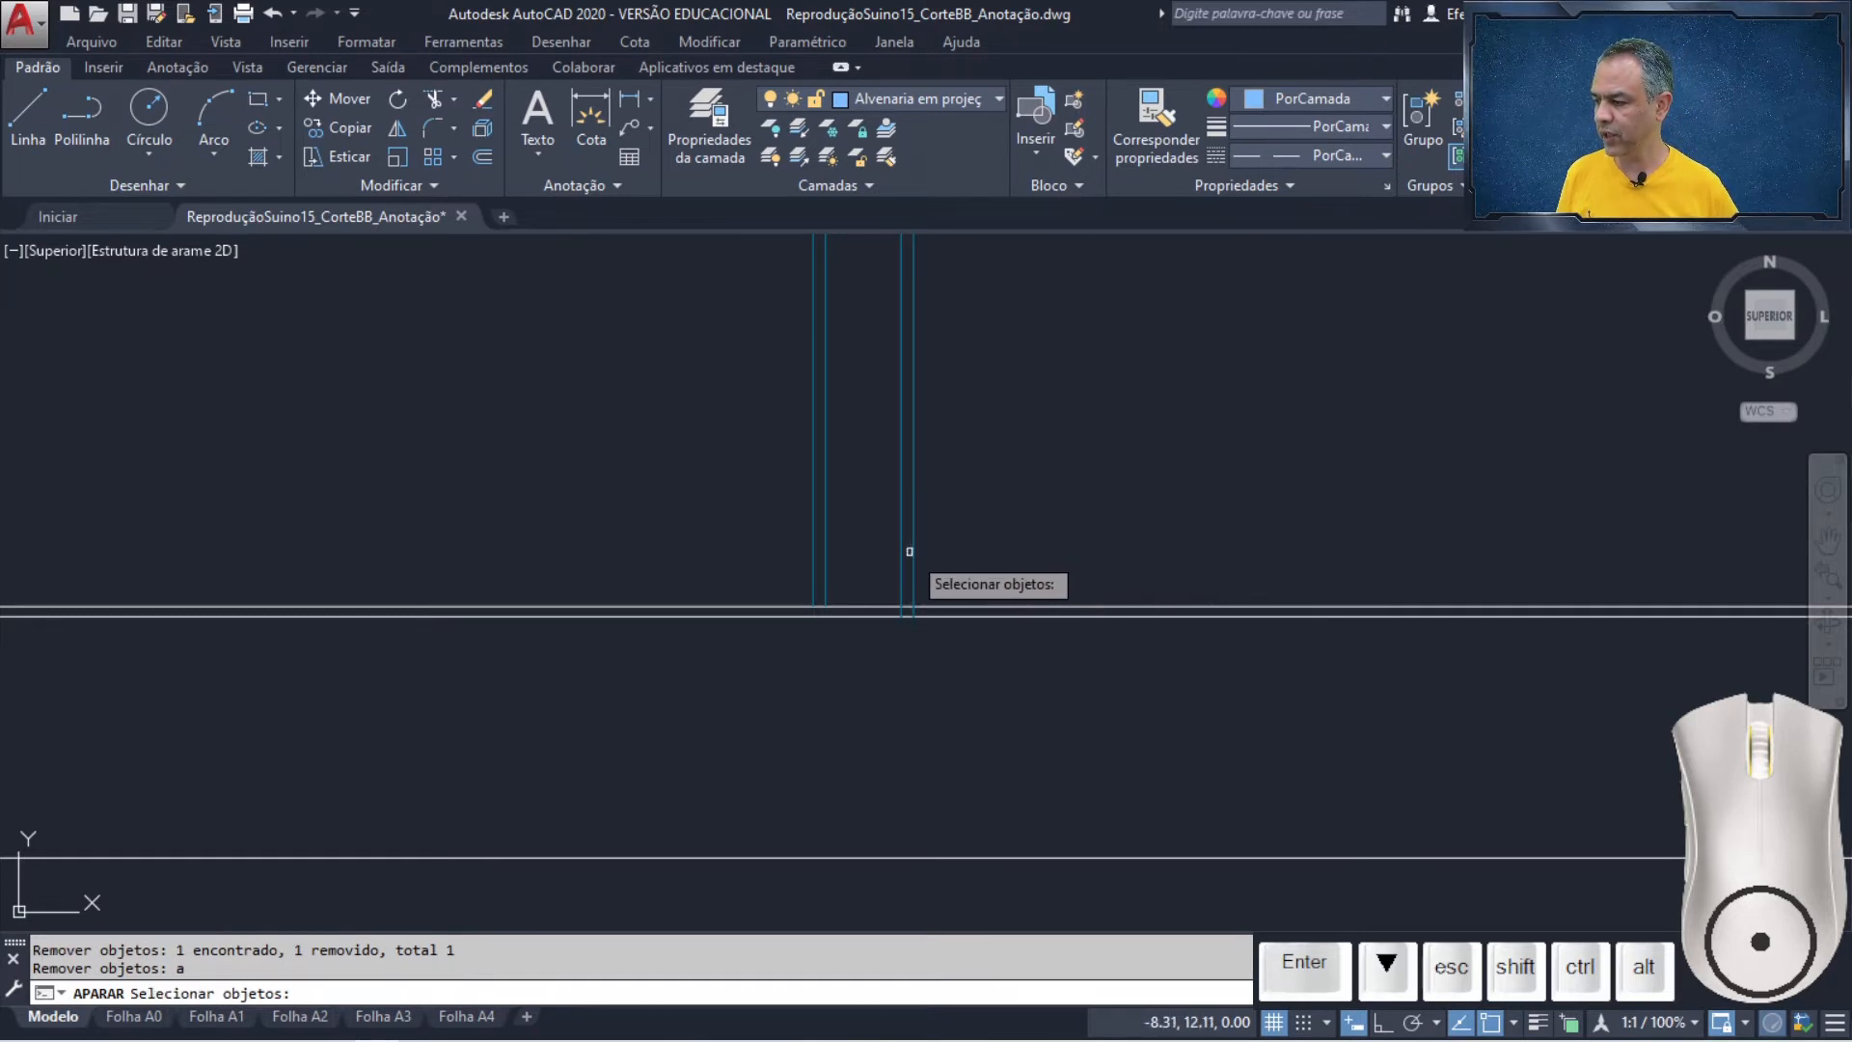
left_click(902, 553)
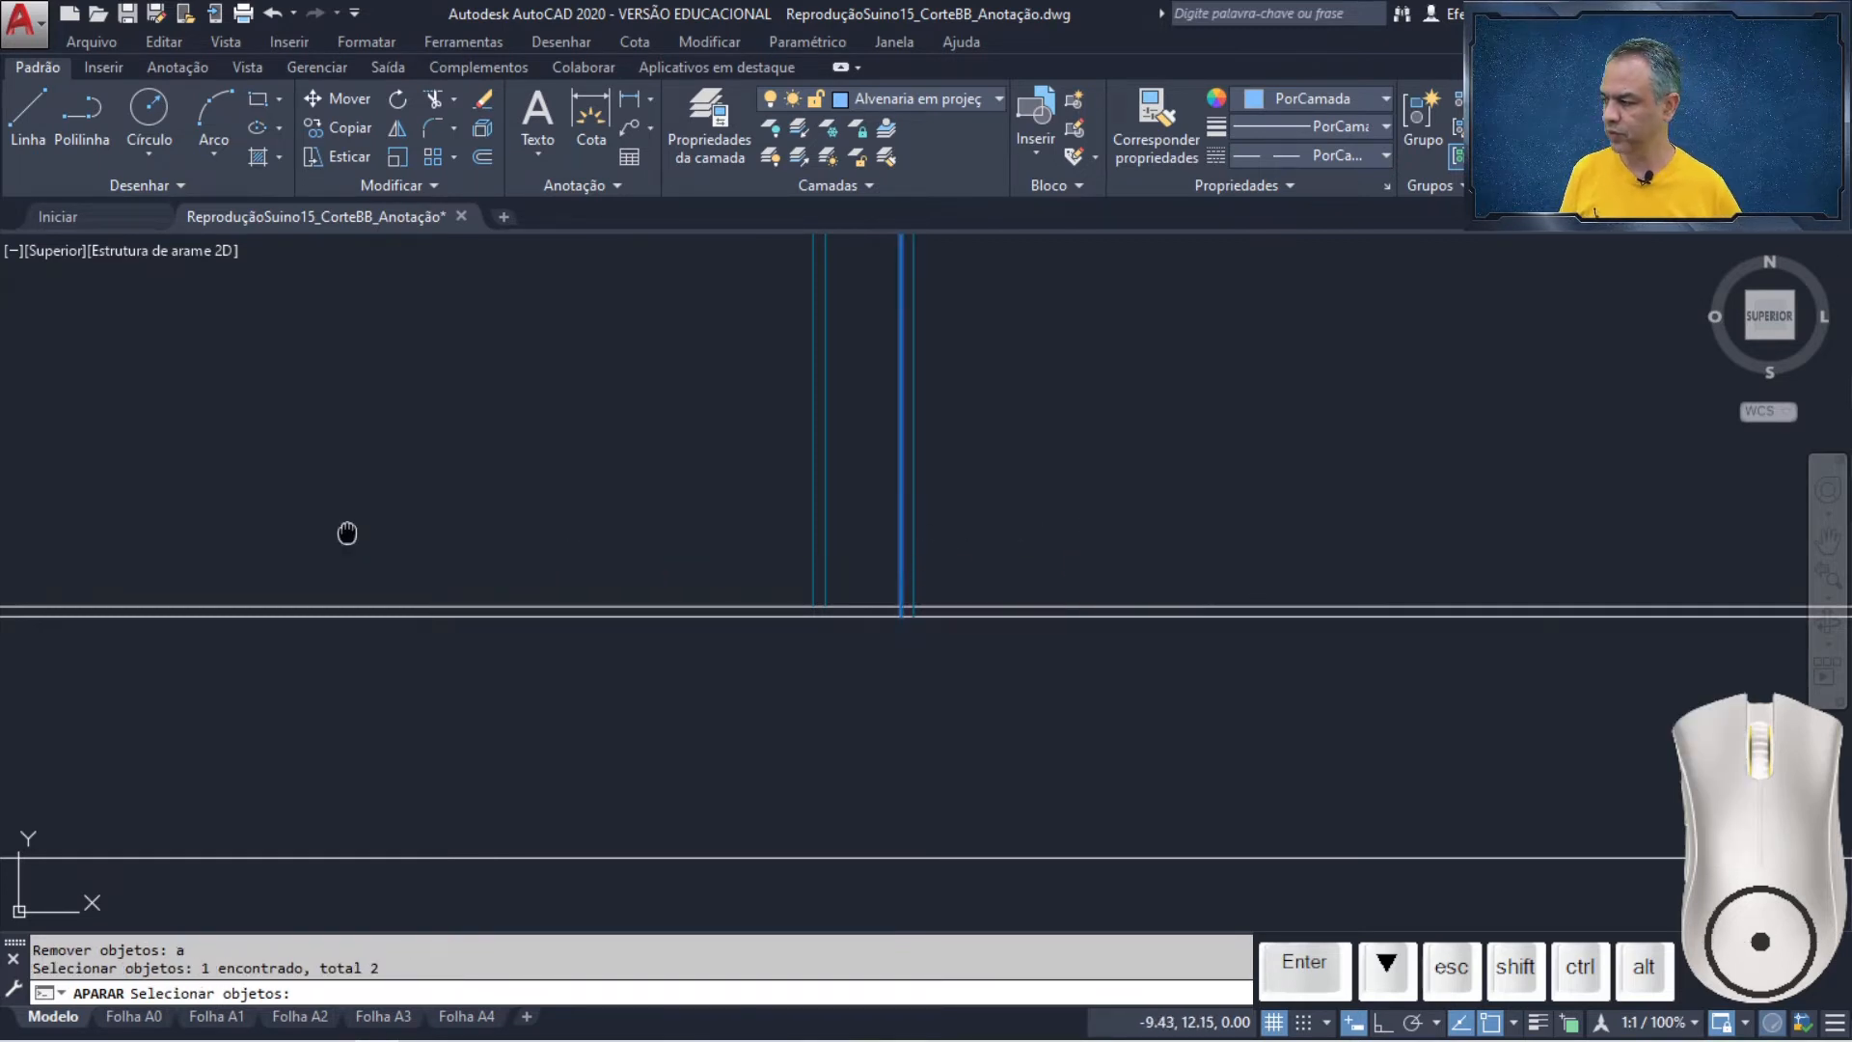
middle_click_drag(347, 529, 922, 516)
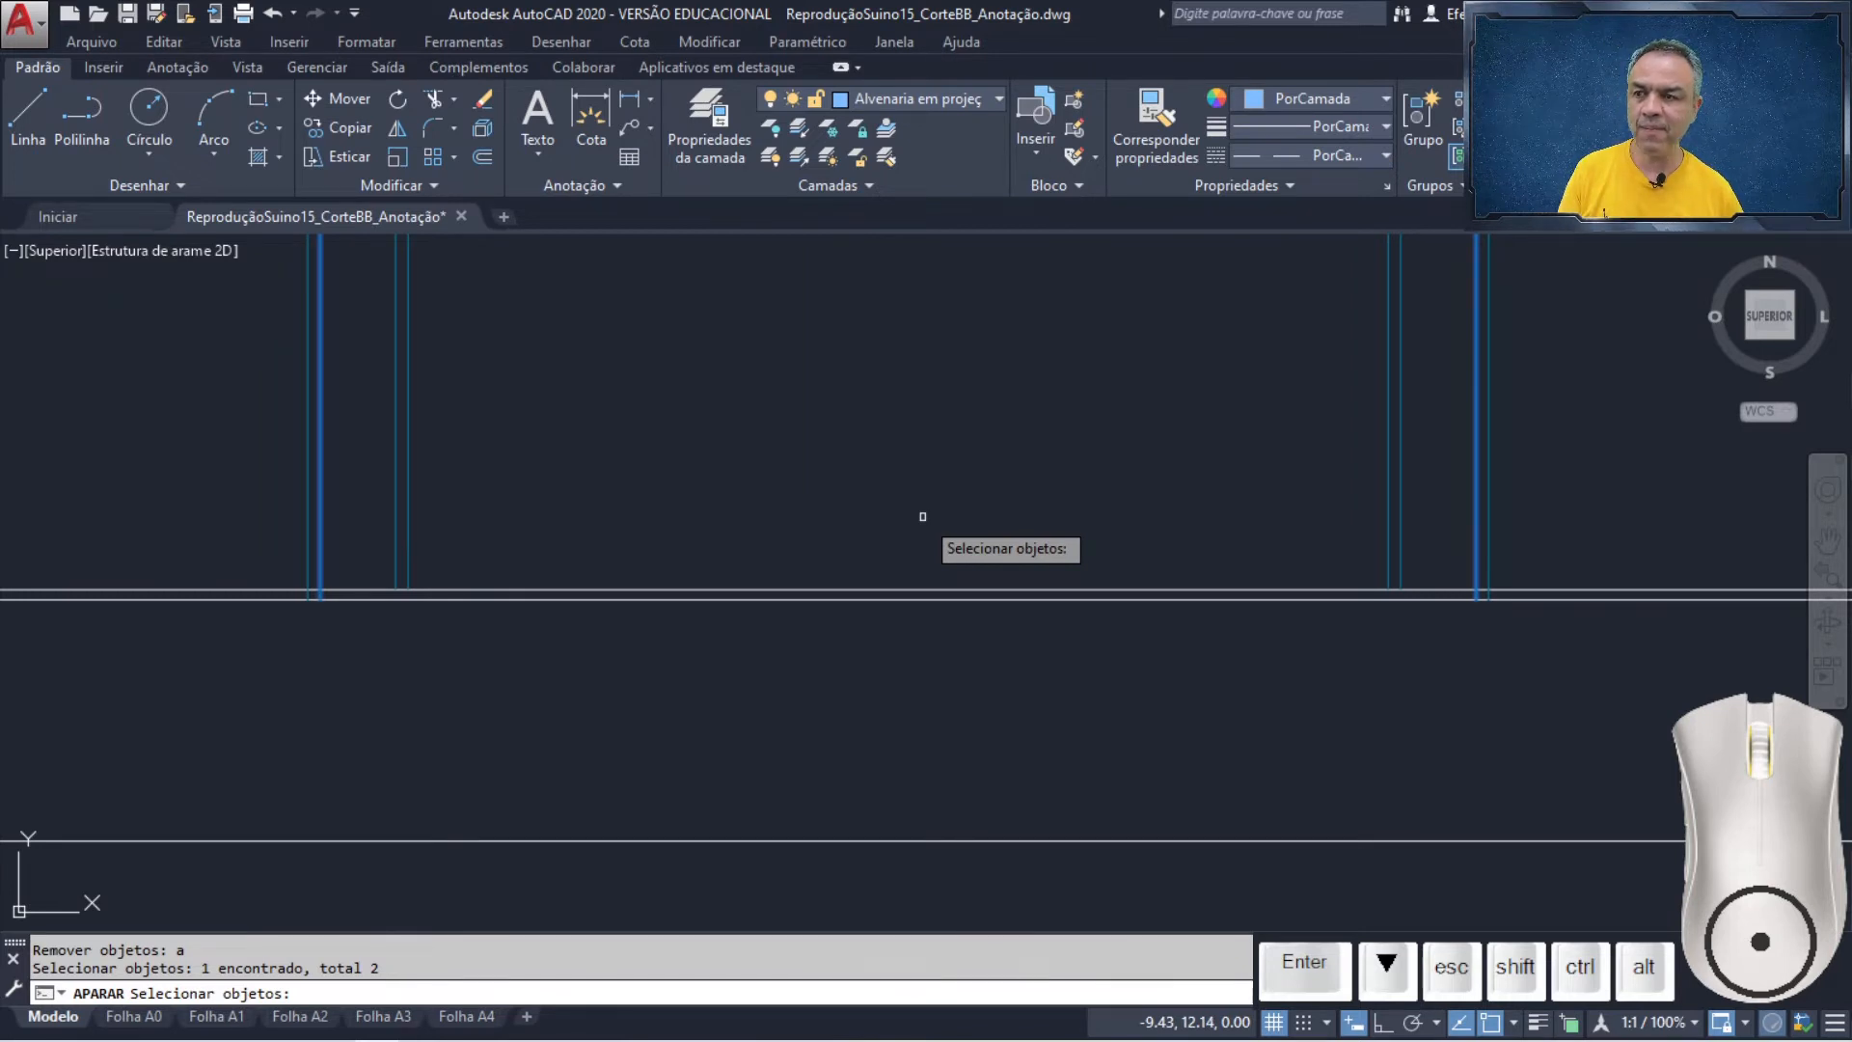
key("Return")
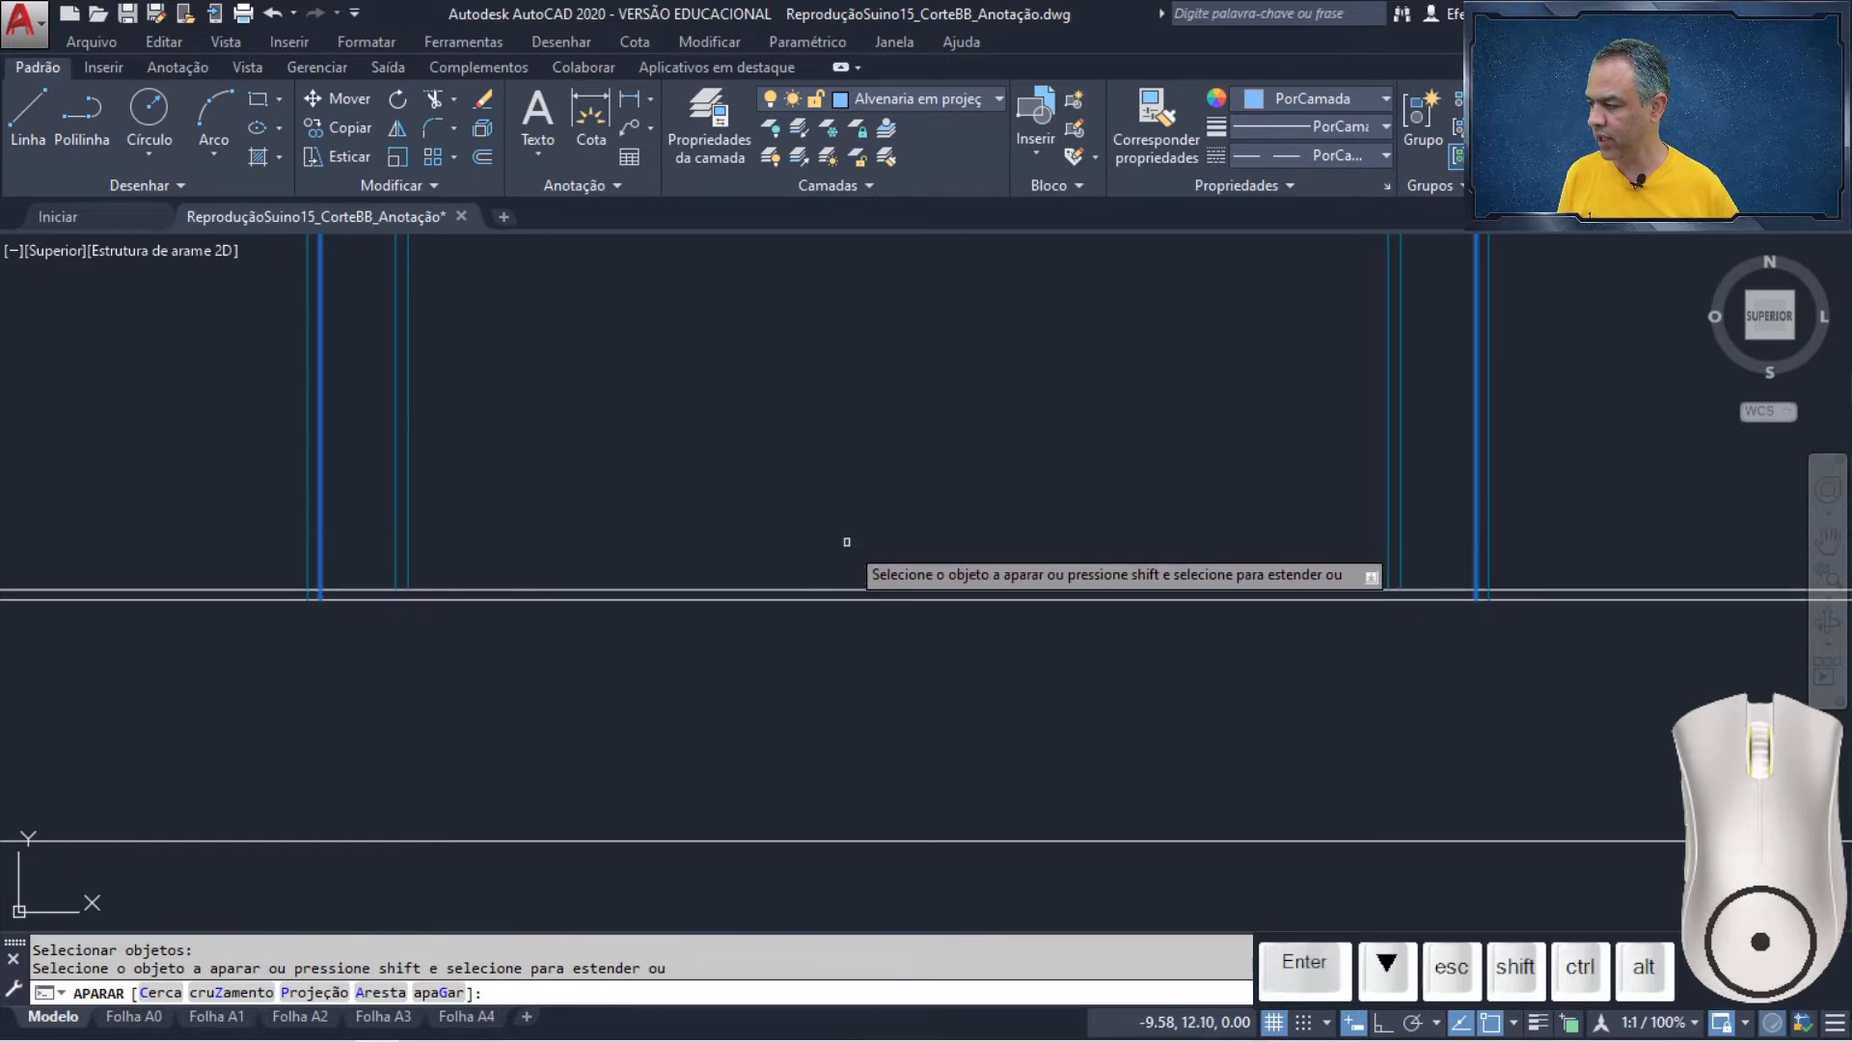
left_click(842, 597)
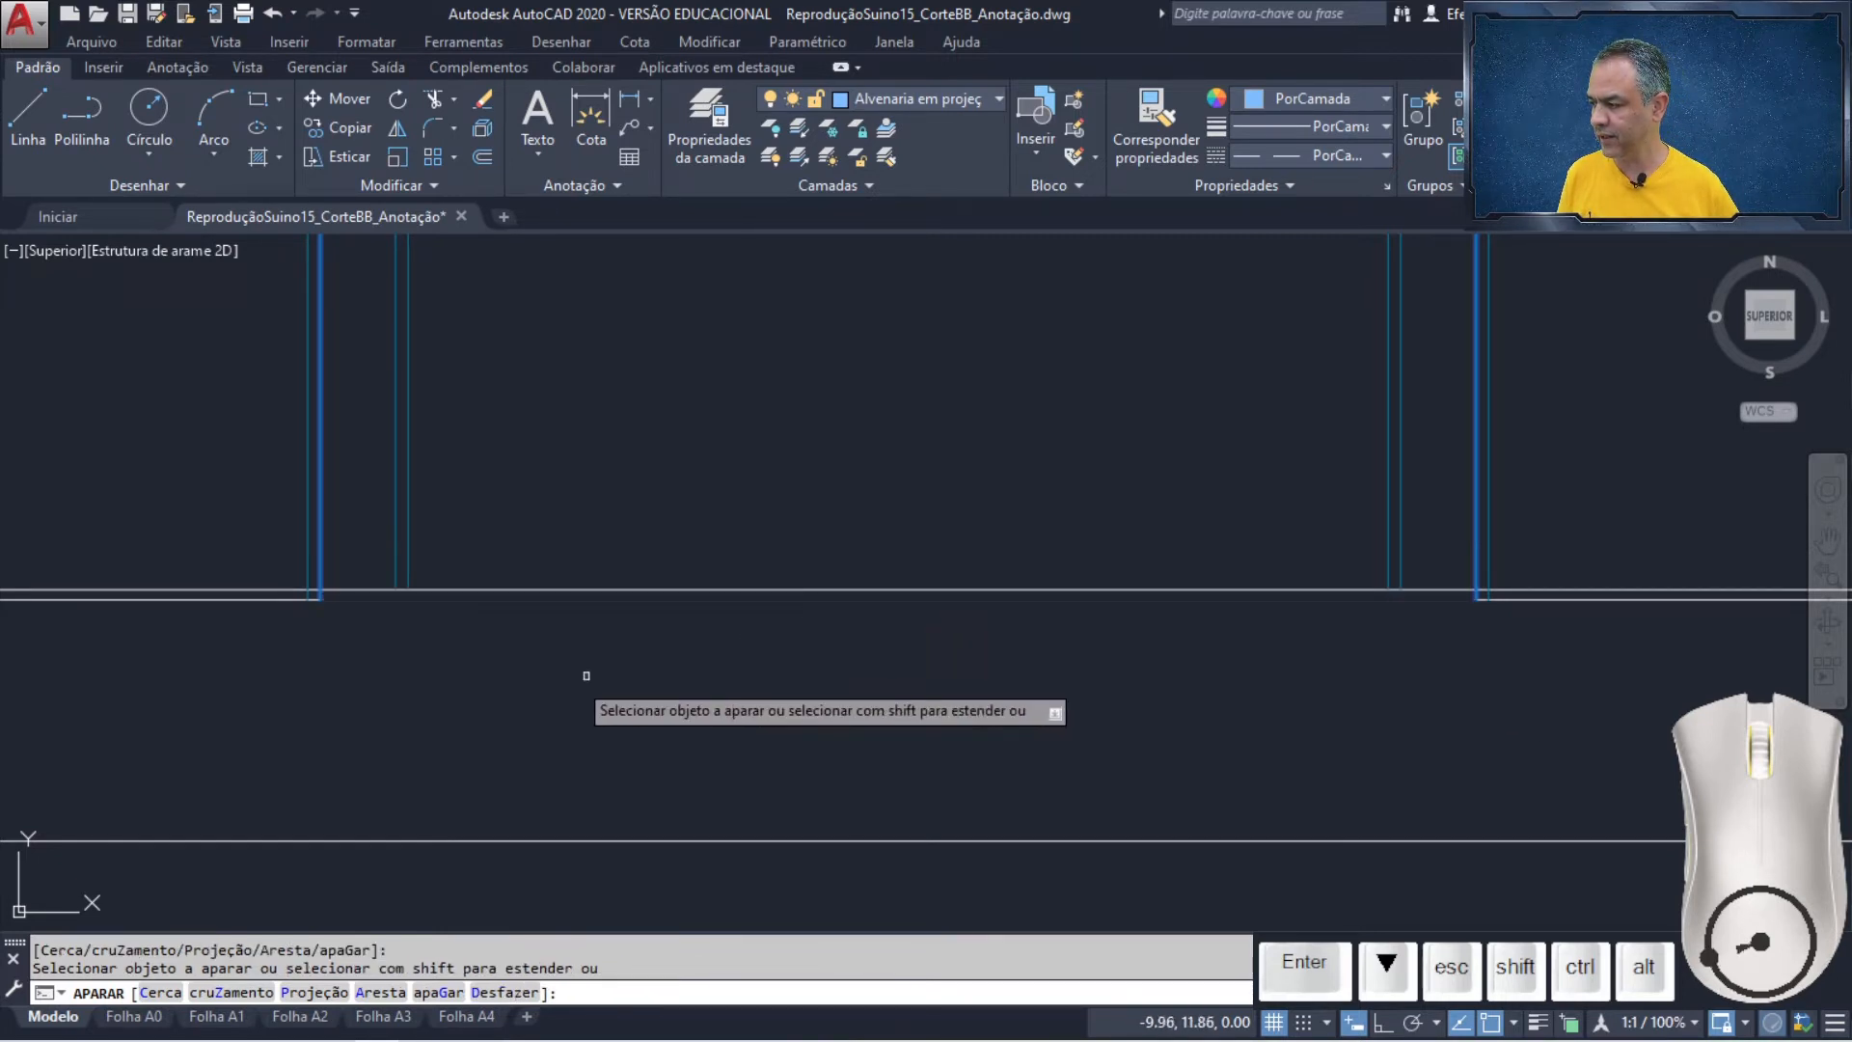
- Trim away the upper floor line on the pen side of both corridor half-walls, using the same cutting edges
middle_click_drag(533, 686, 1311, 612)
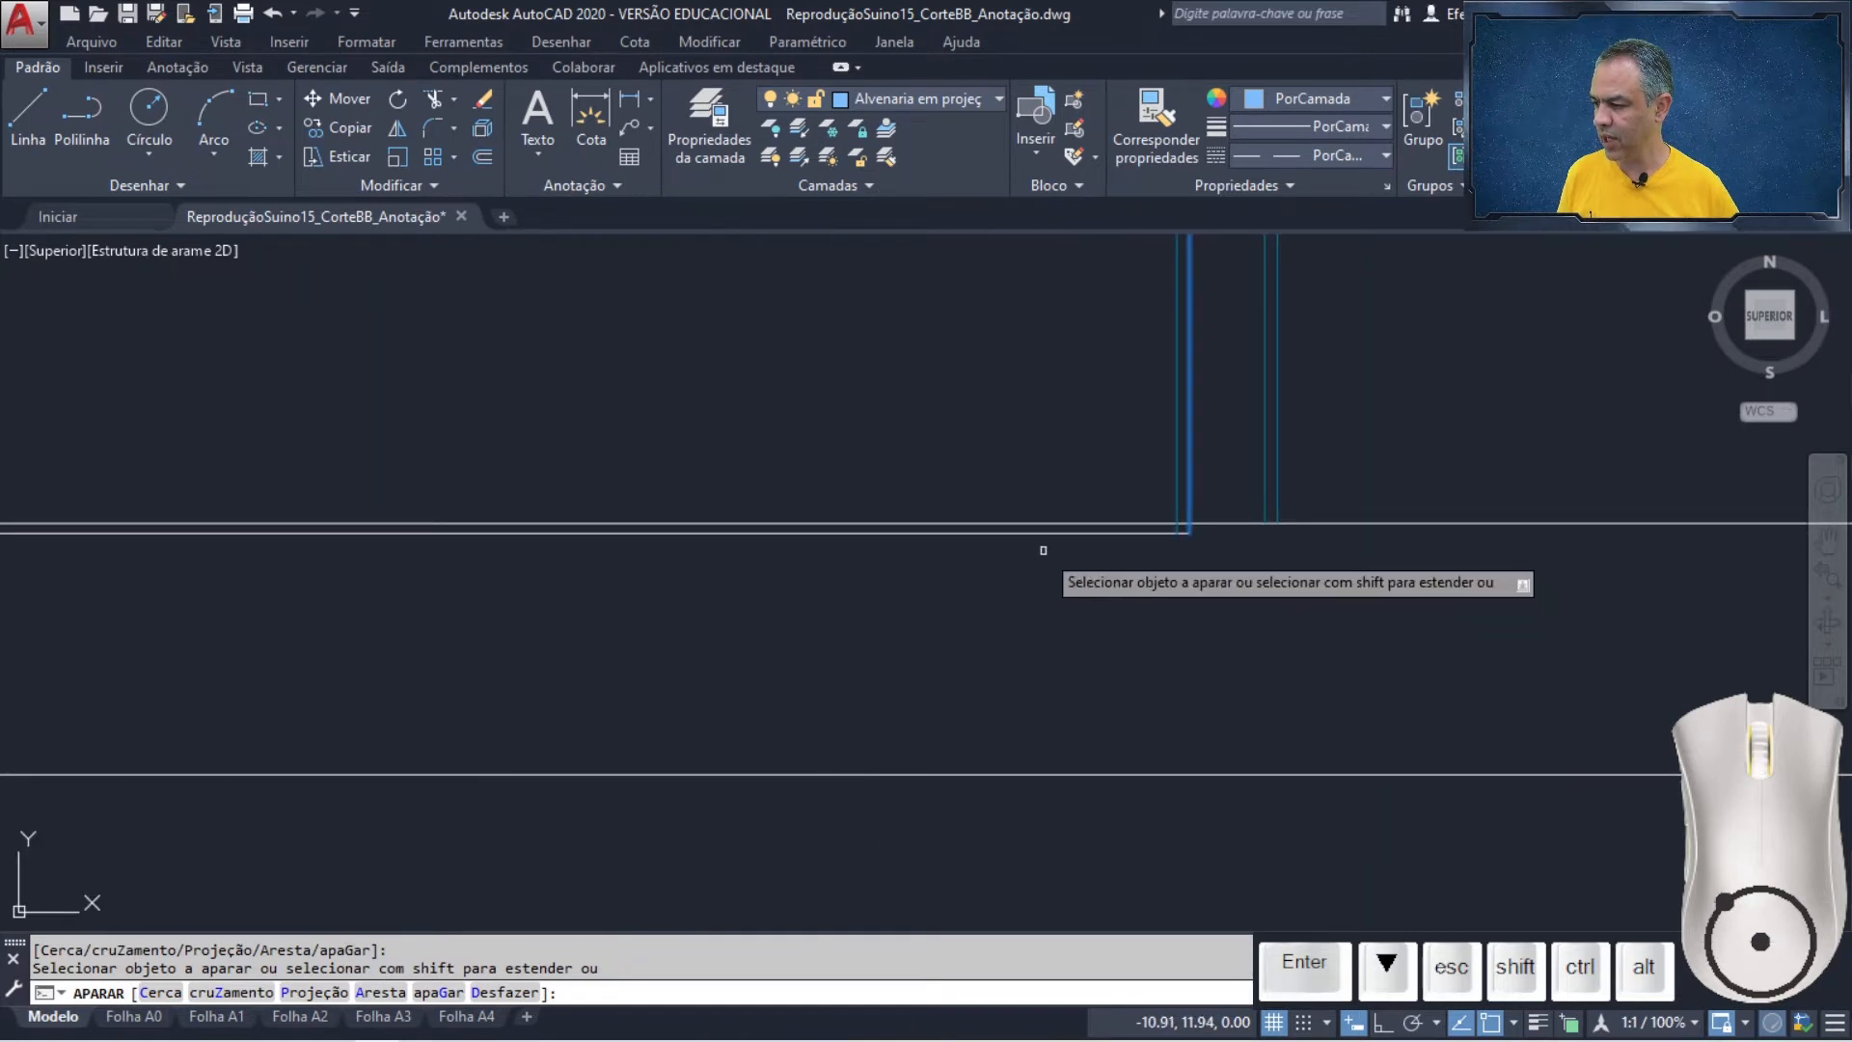
left_click(1030, 523)
middle_click_drag(1509, 552, 195, 601)
left_click(1046, 573)
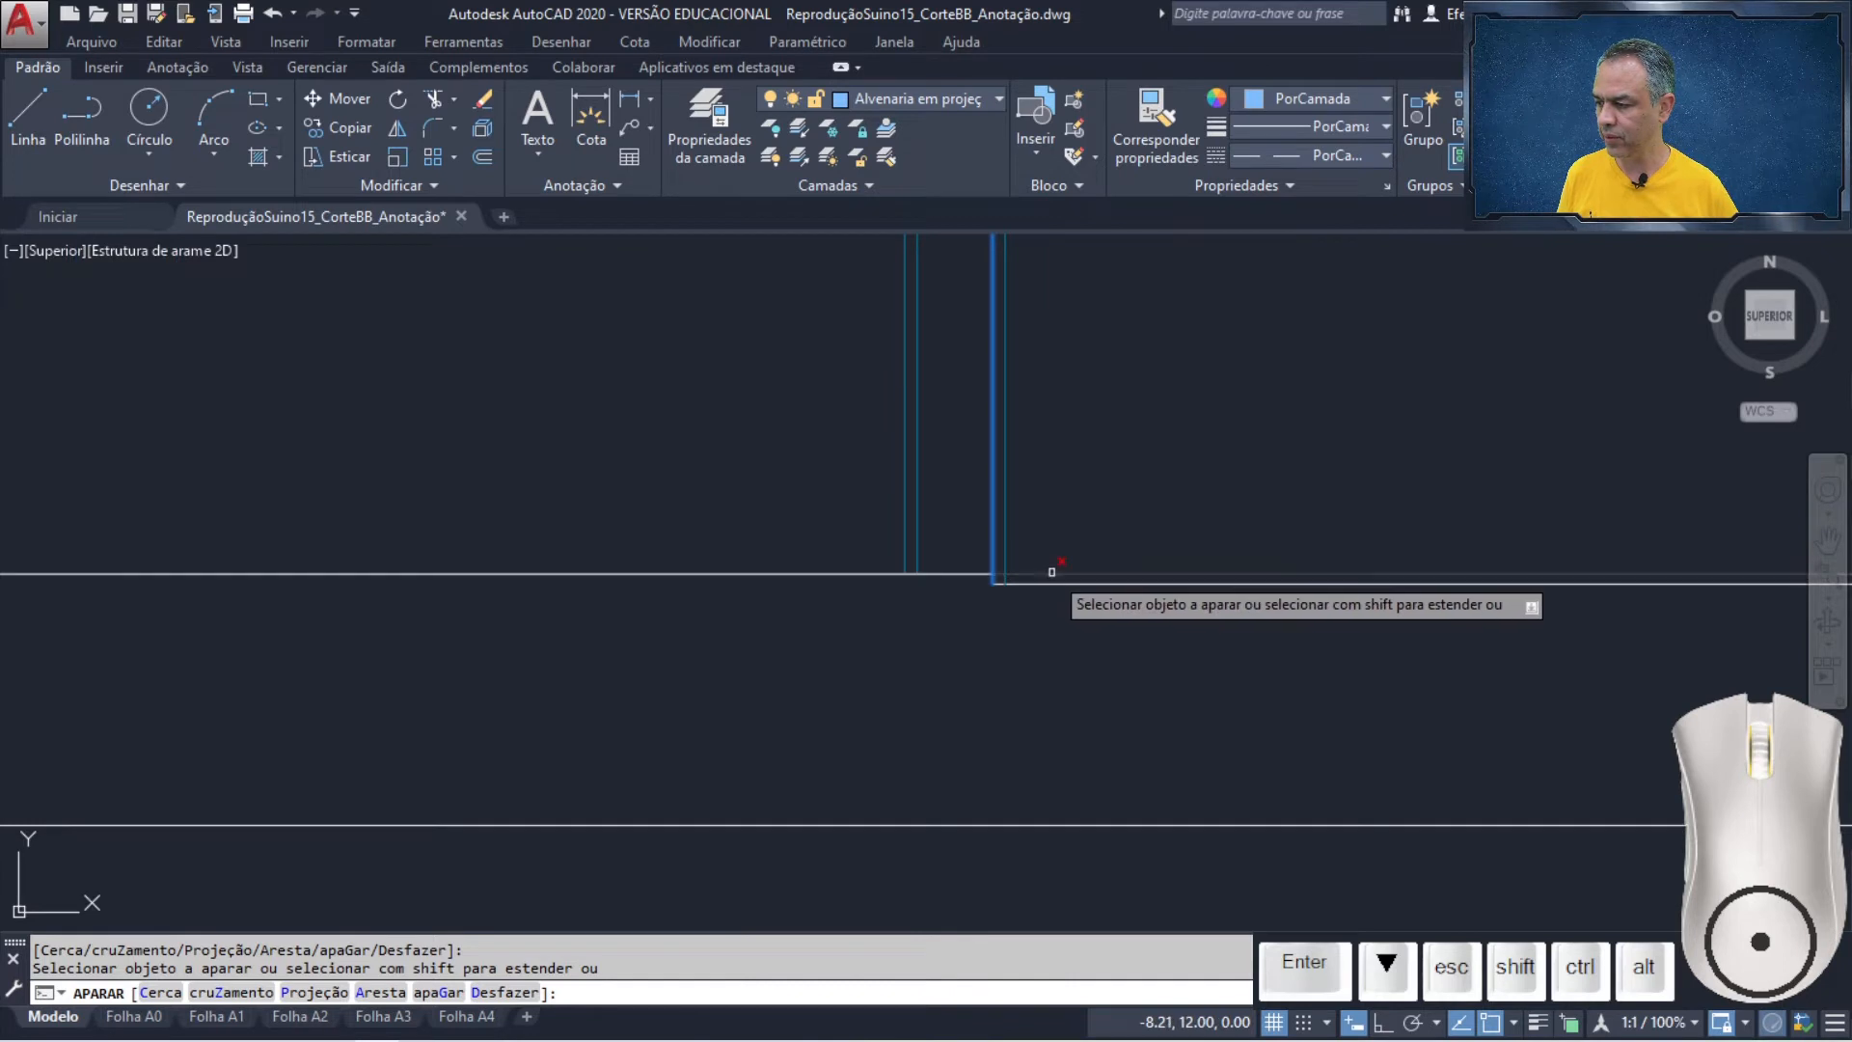
key("Return")
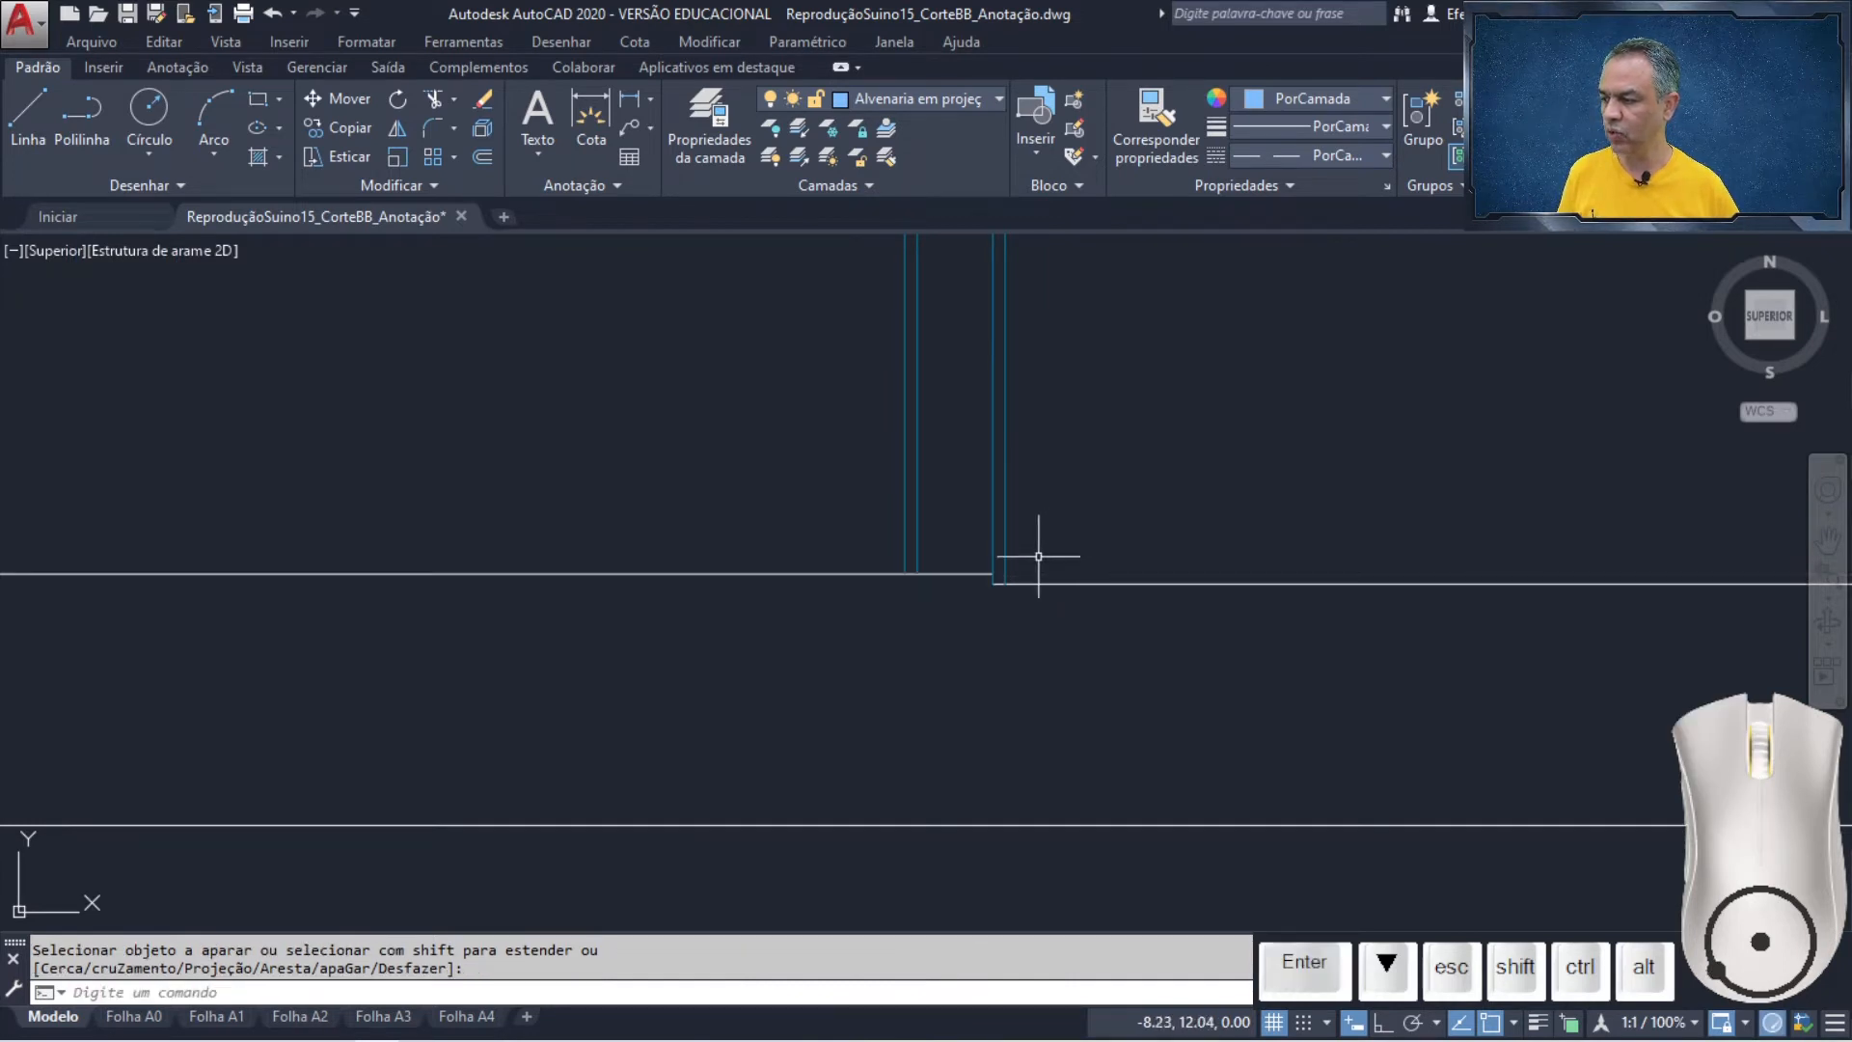
- Shorten the right corridor half-wall's pen-side face so its lower end meets the upper floor line
scroll(997, 590, "up", 6)
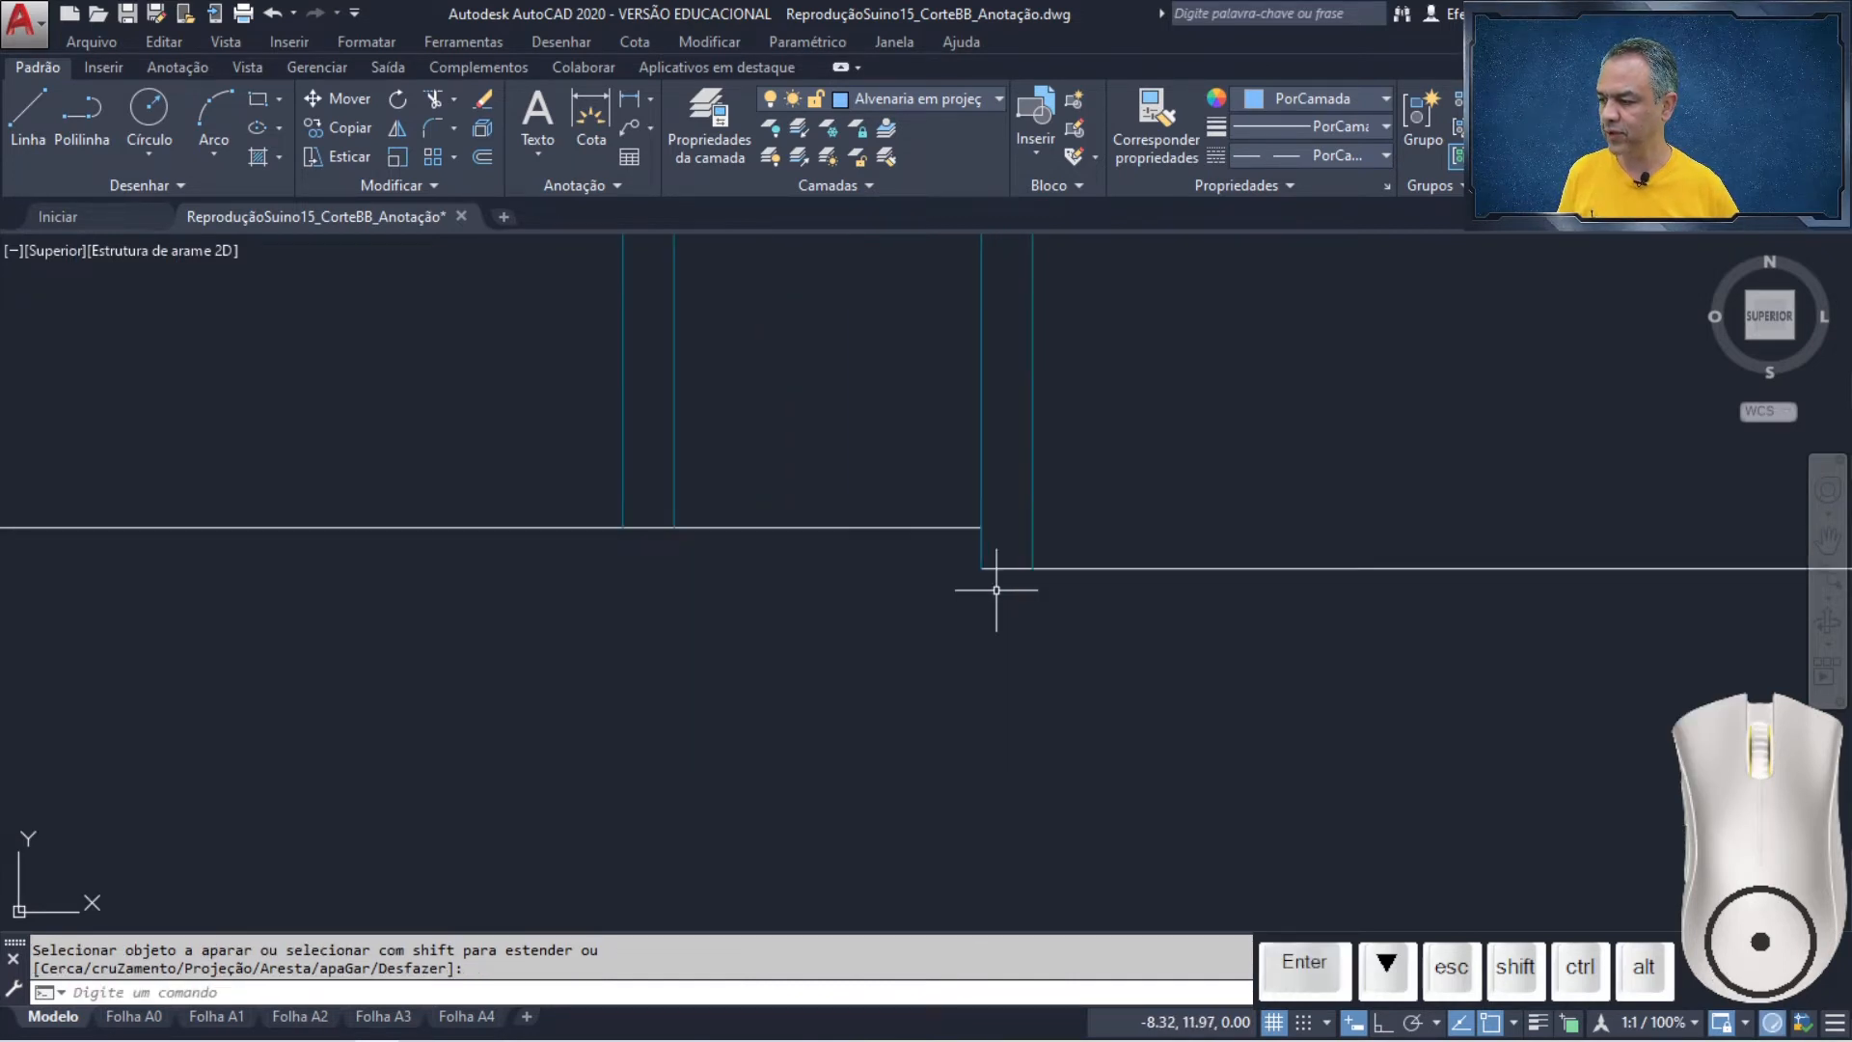
left_click(973, 538)
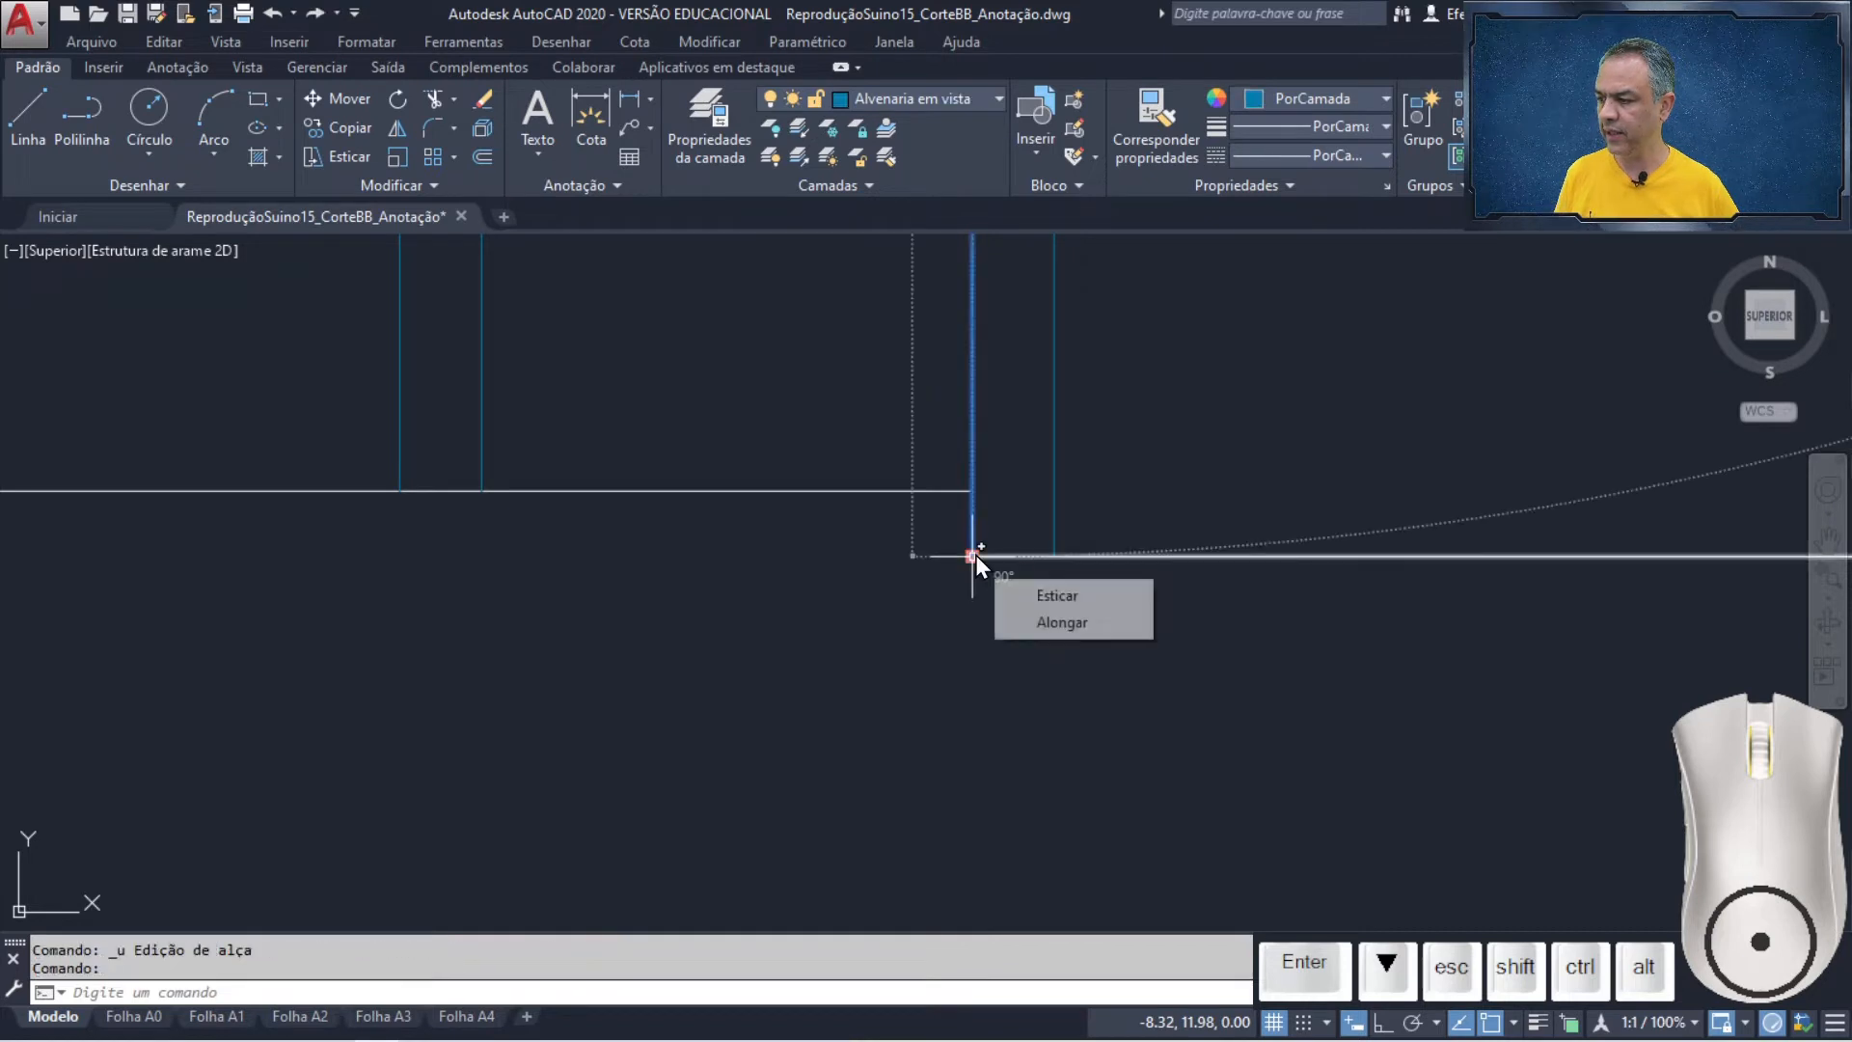
left_click(973, 555)
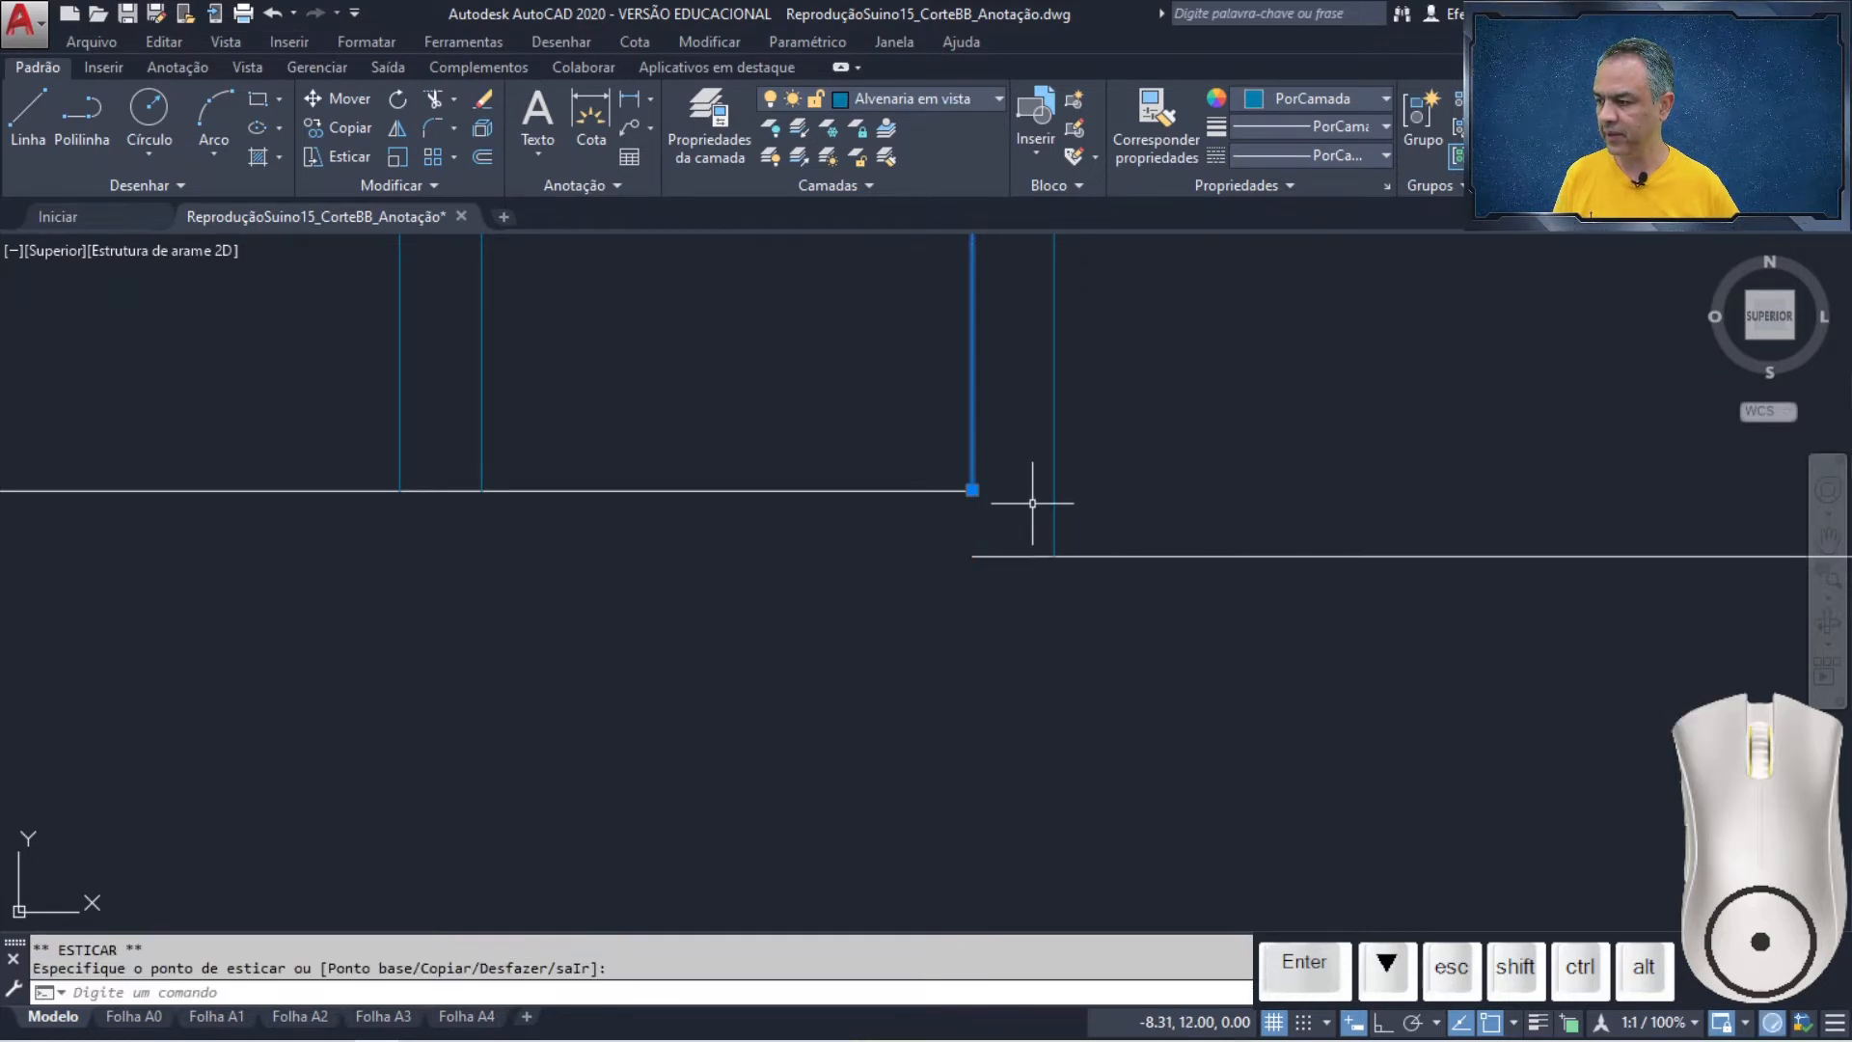
key("Escape")
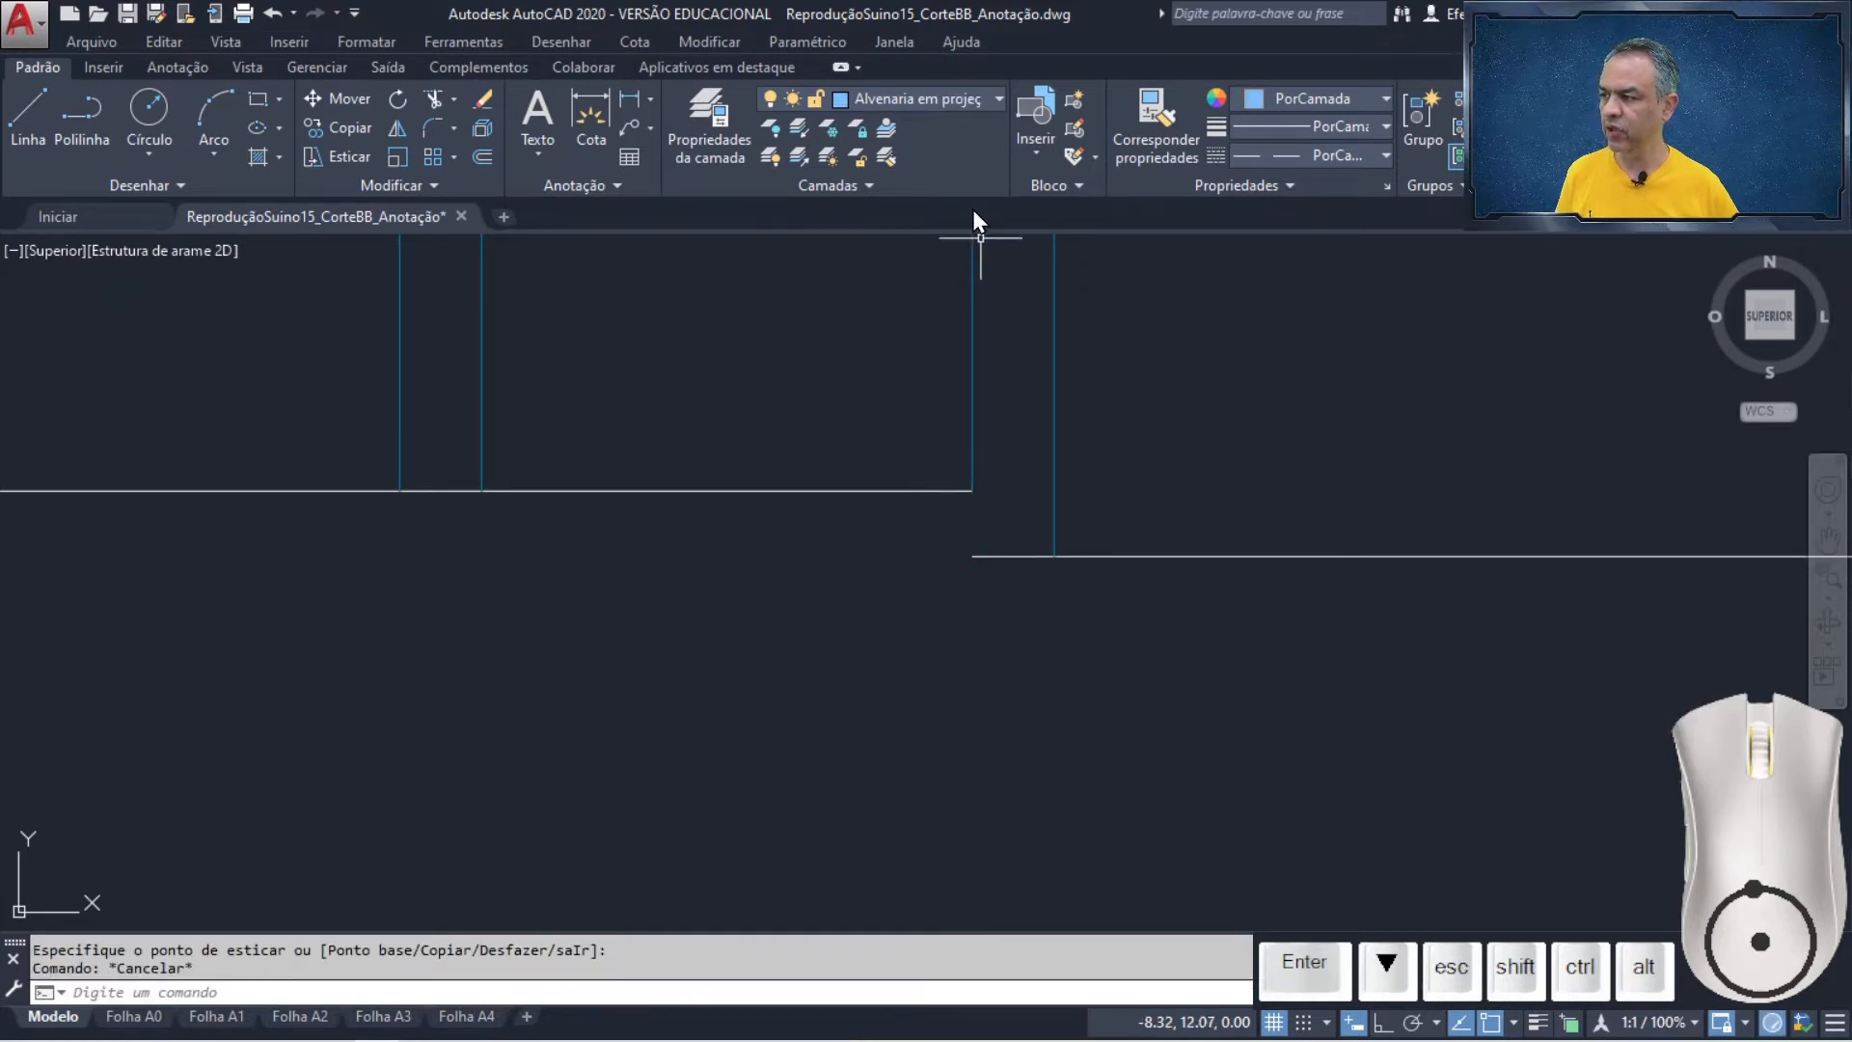
- Make Alvenaria em corte the current layer and draw the short vertical line joining the two floor levels at the right half-wall
left_click(945, 104)
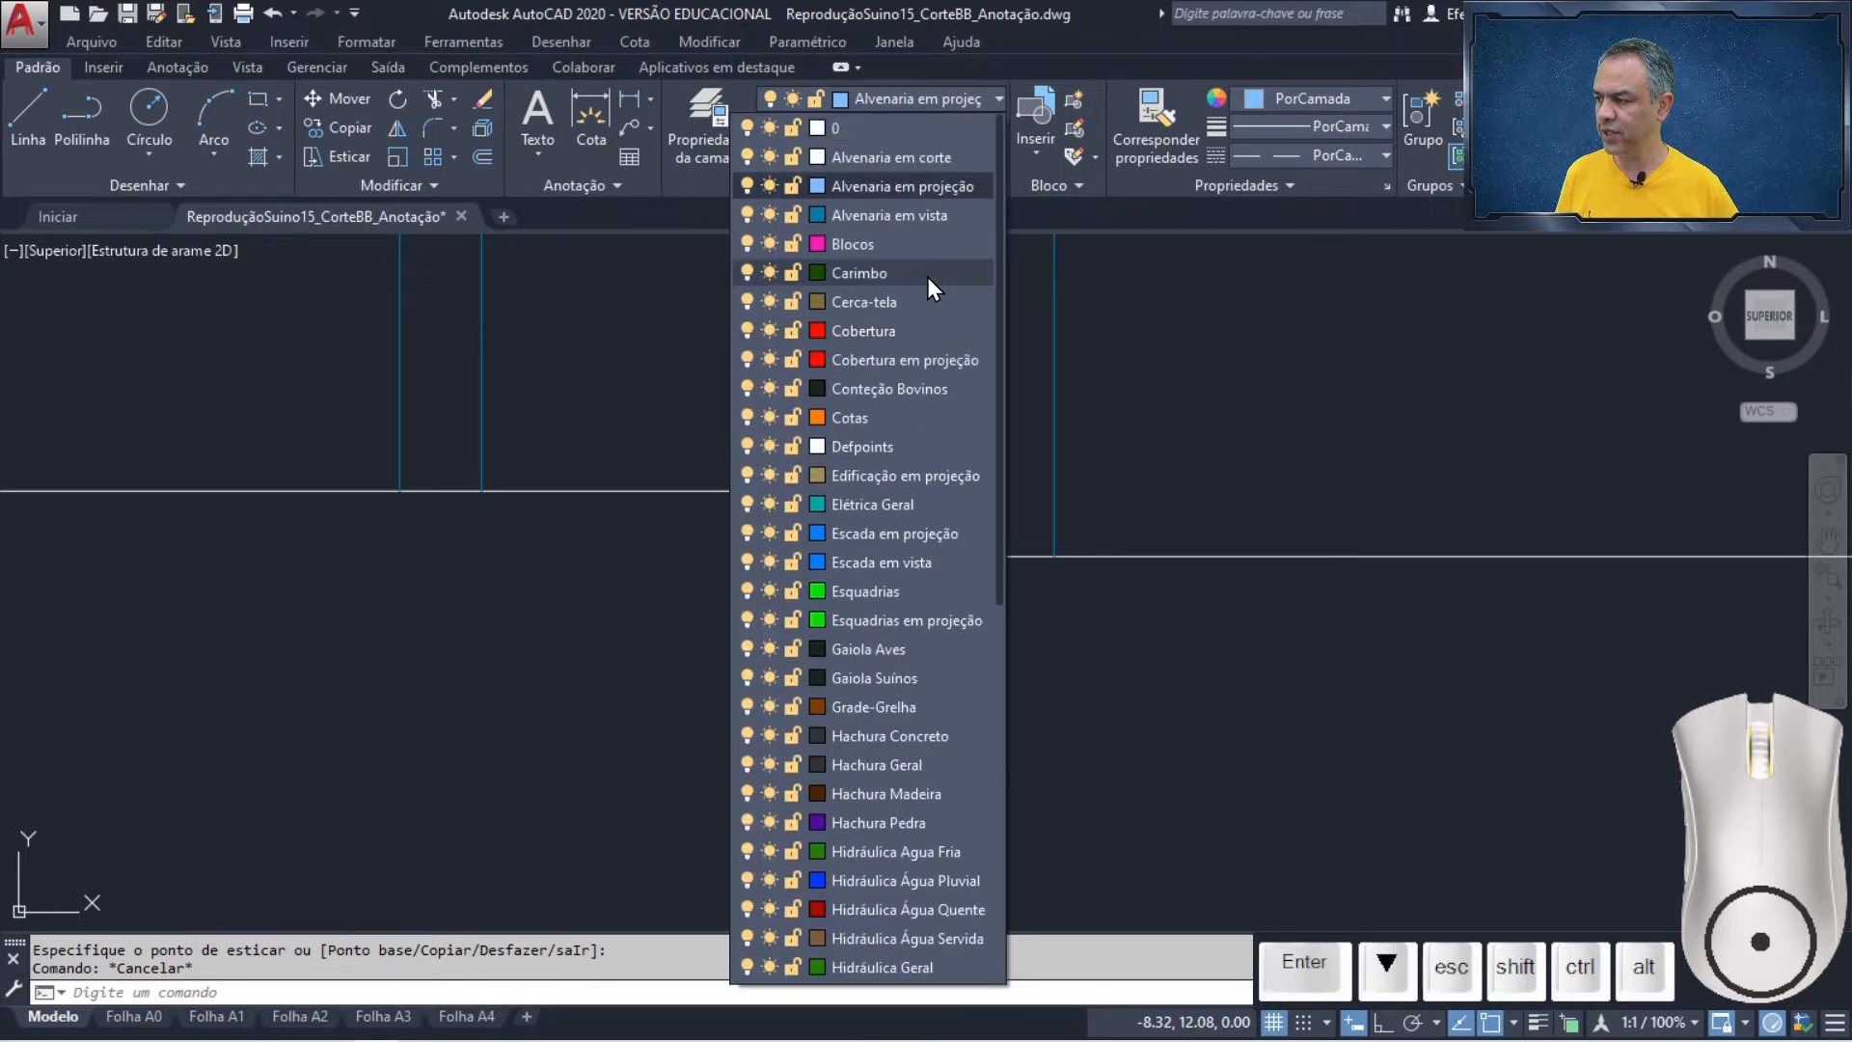
left_click(930, 160)
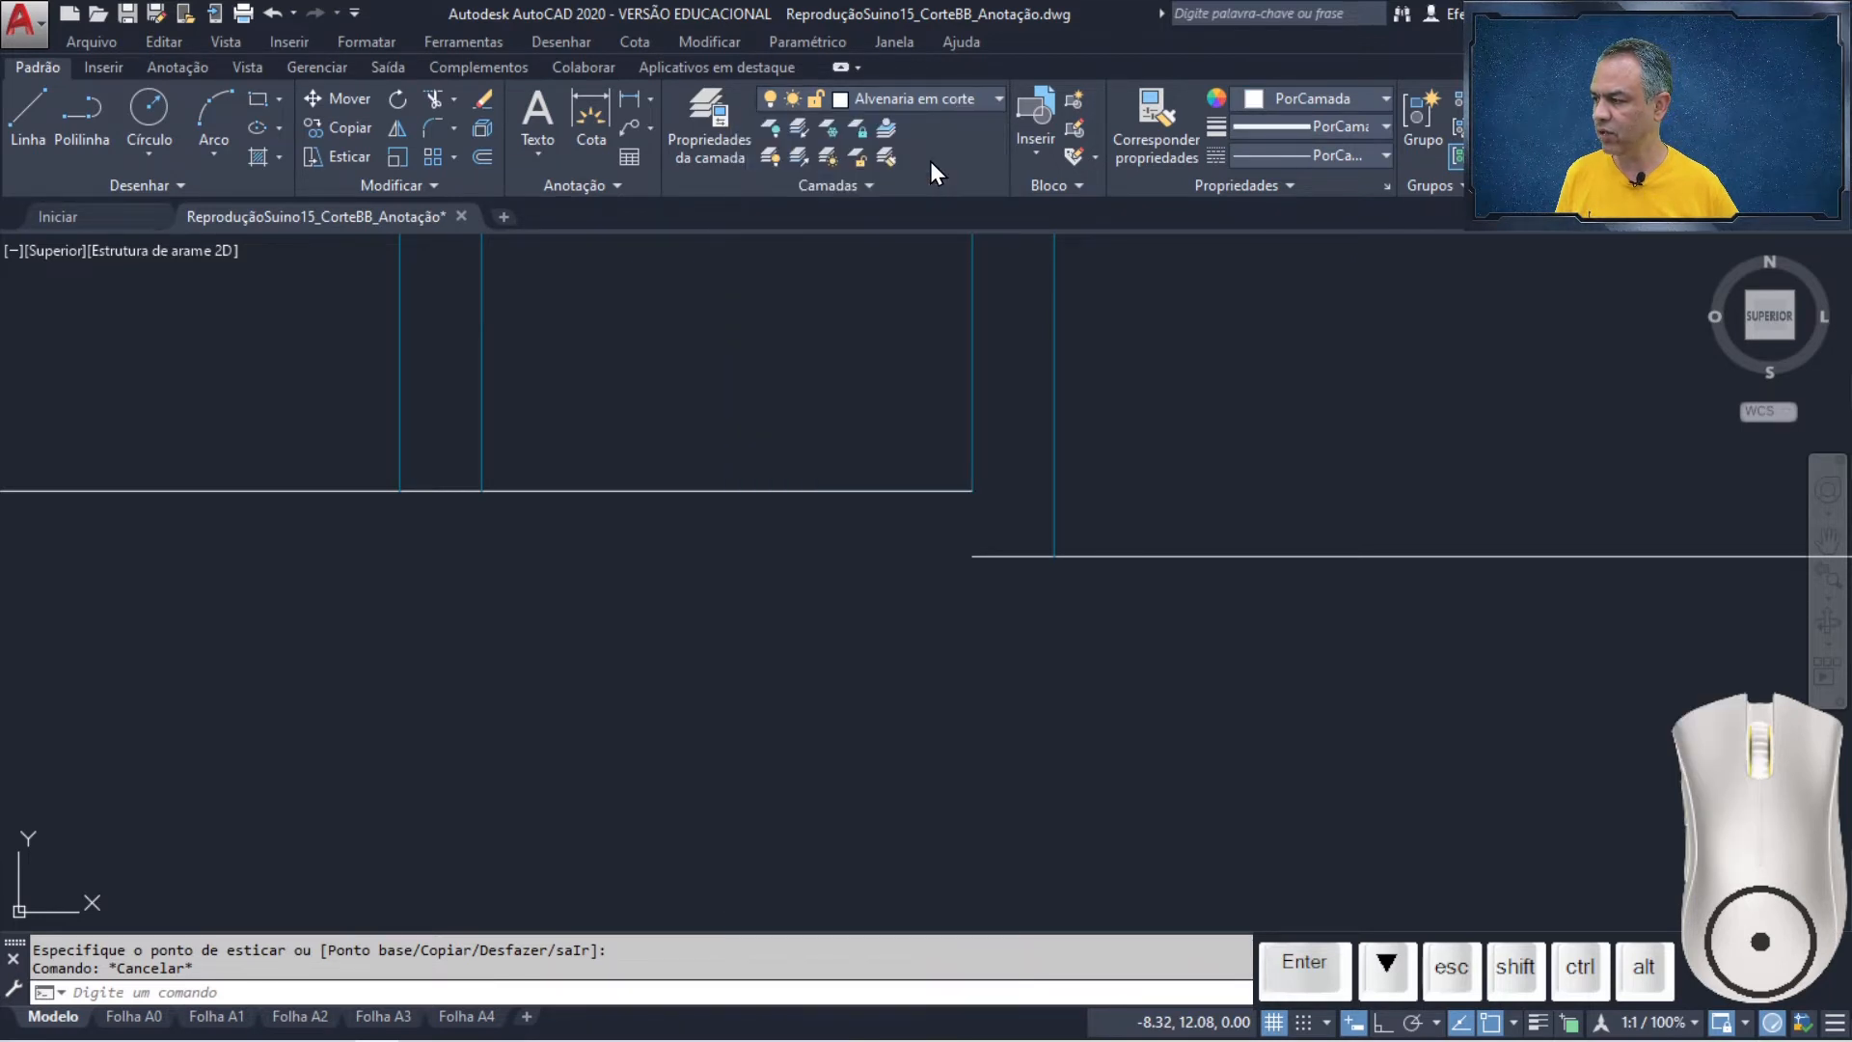
left_click(28, 113)
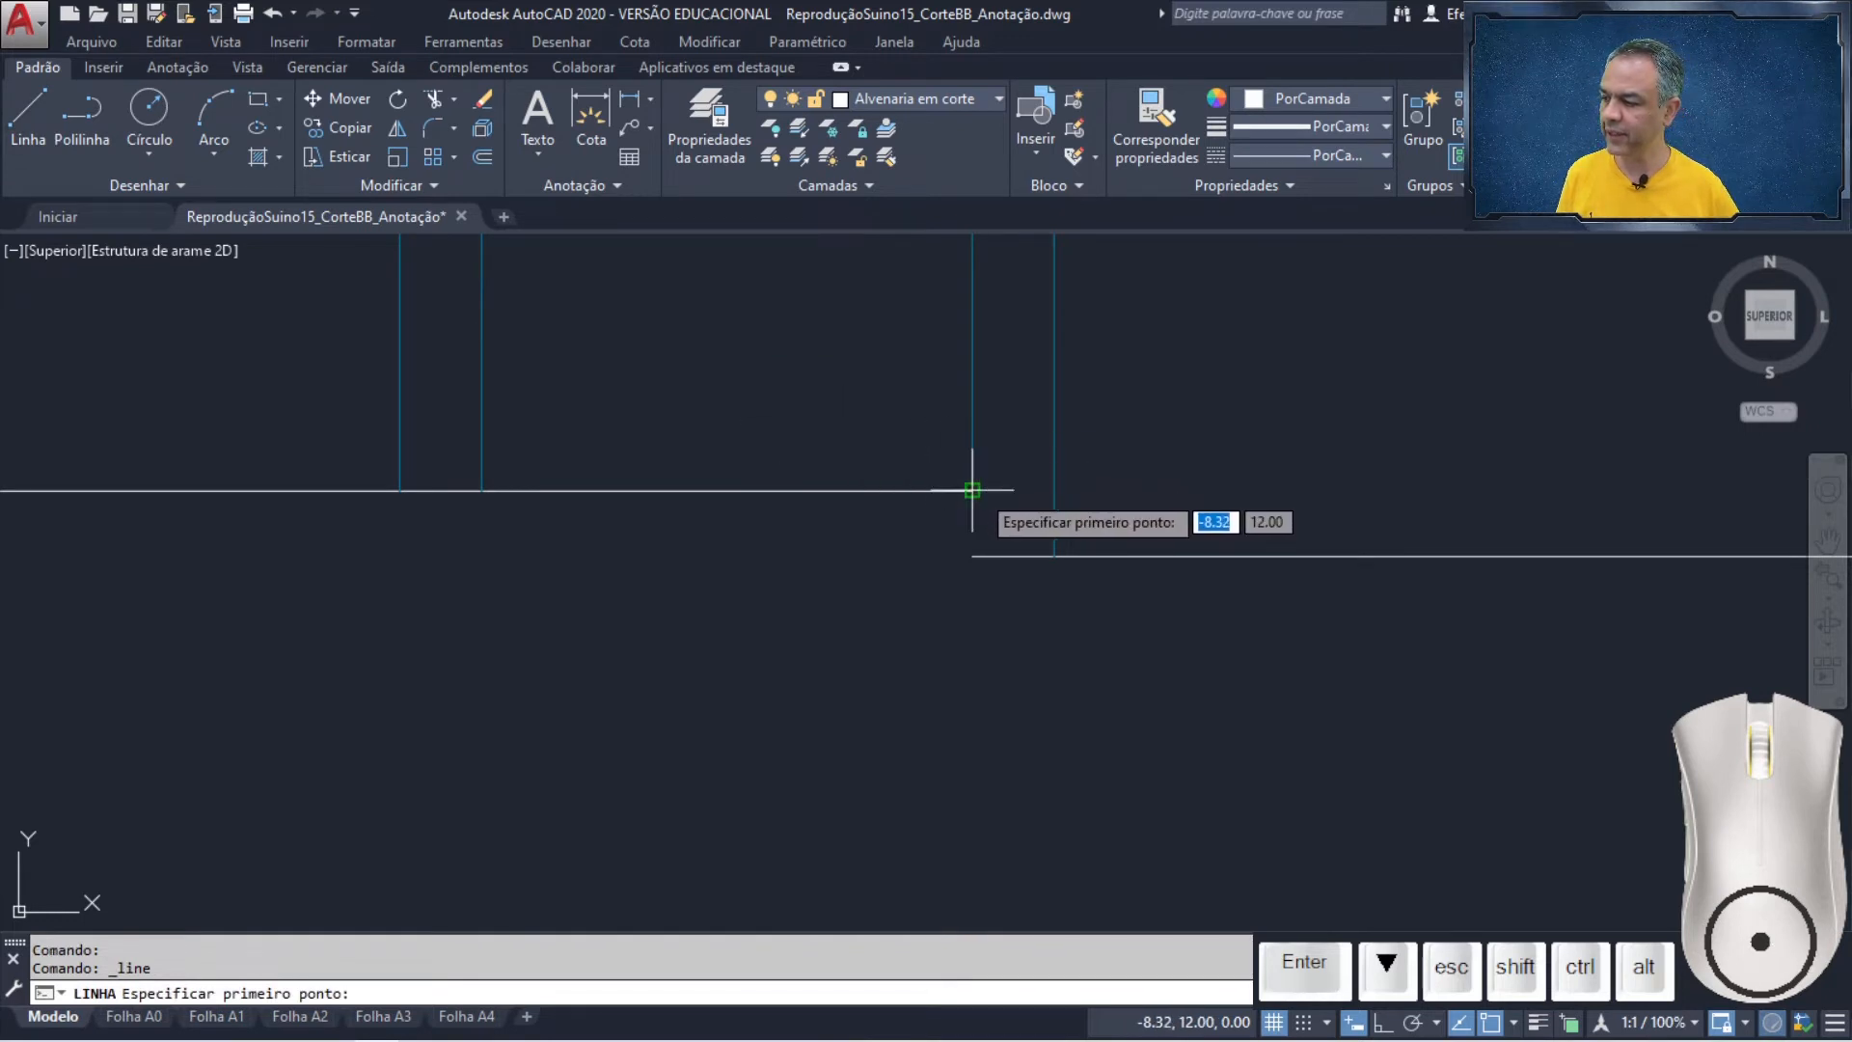
left_click(972, 490)
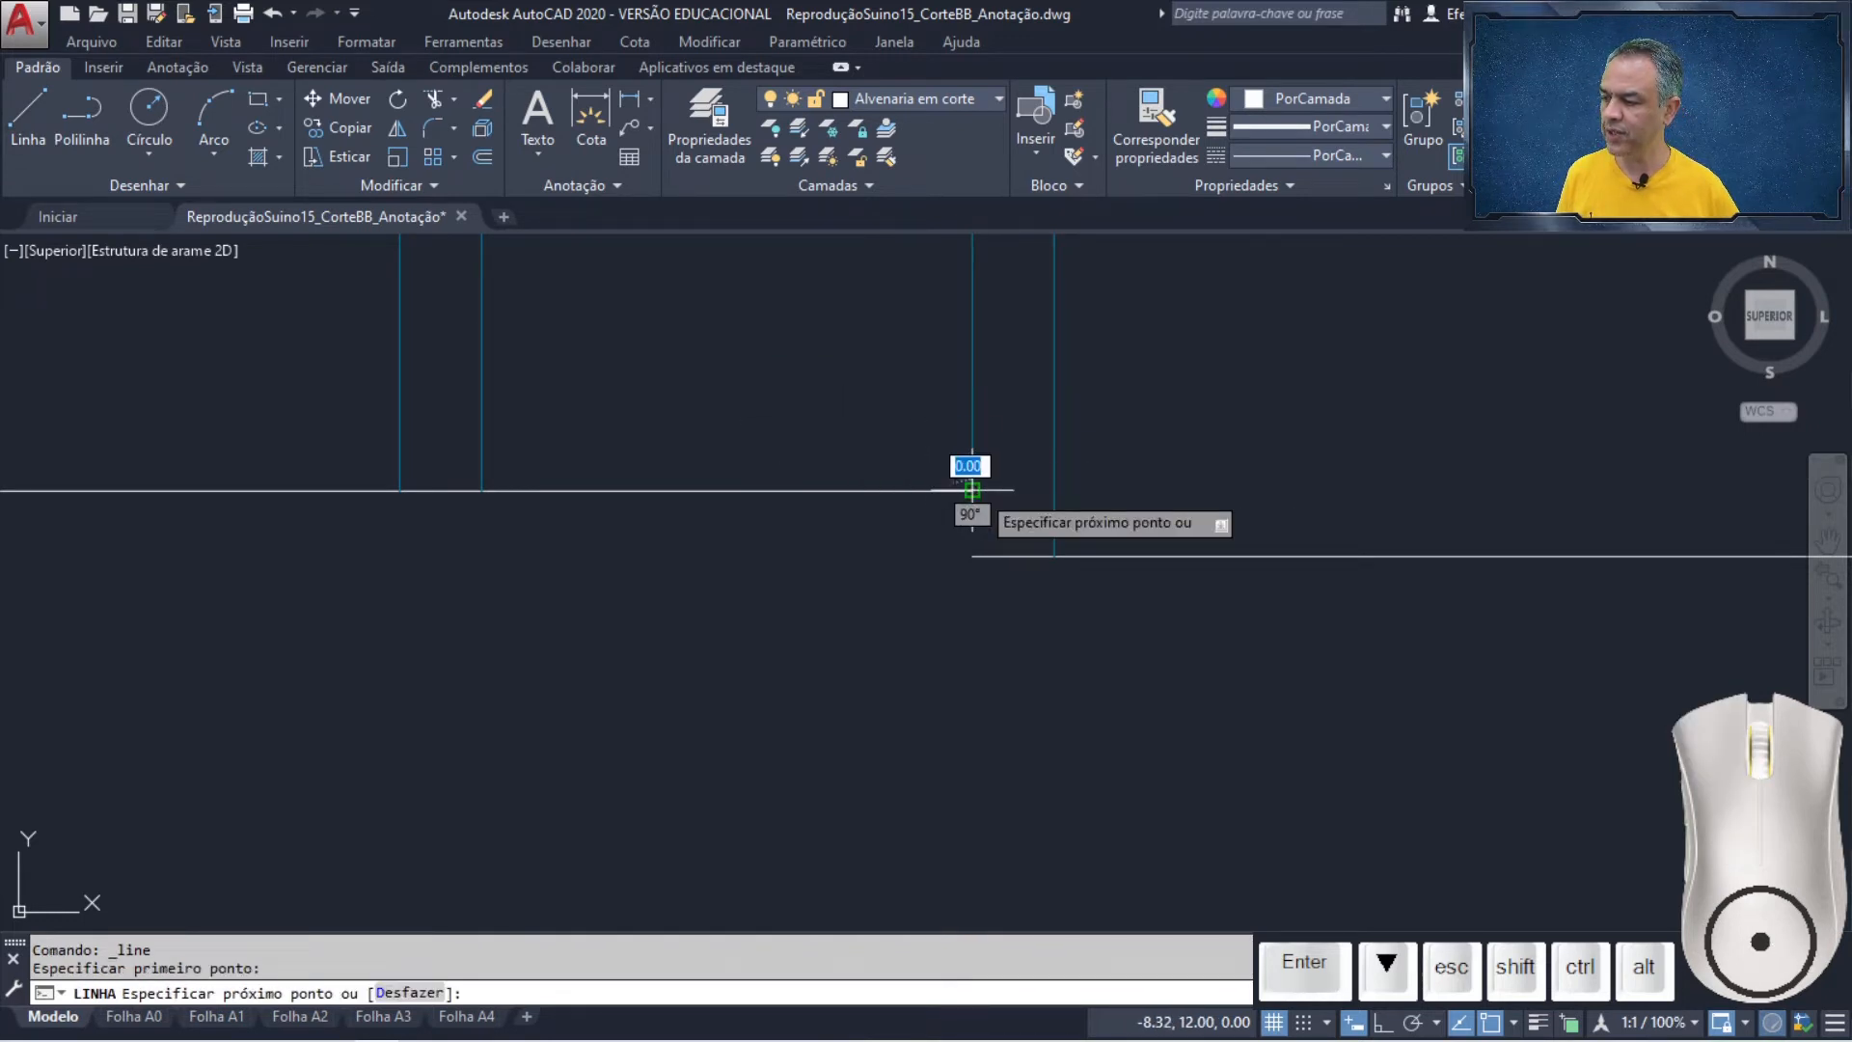
left_click(972, 556)
key("Return")
- Shorten the left corridor half-wall's pen-side face so its lower end meets the upper floor line
scroll(711, 579, "down", 2)
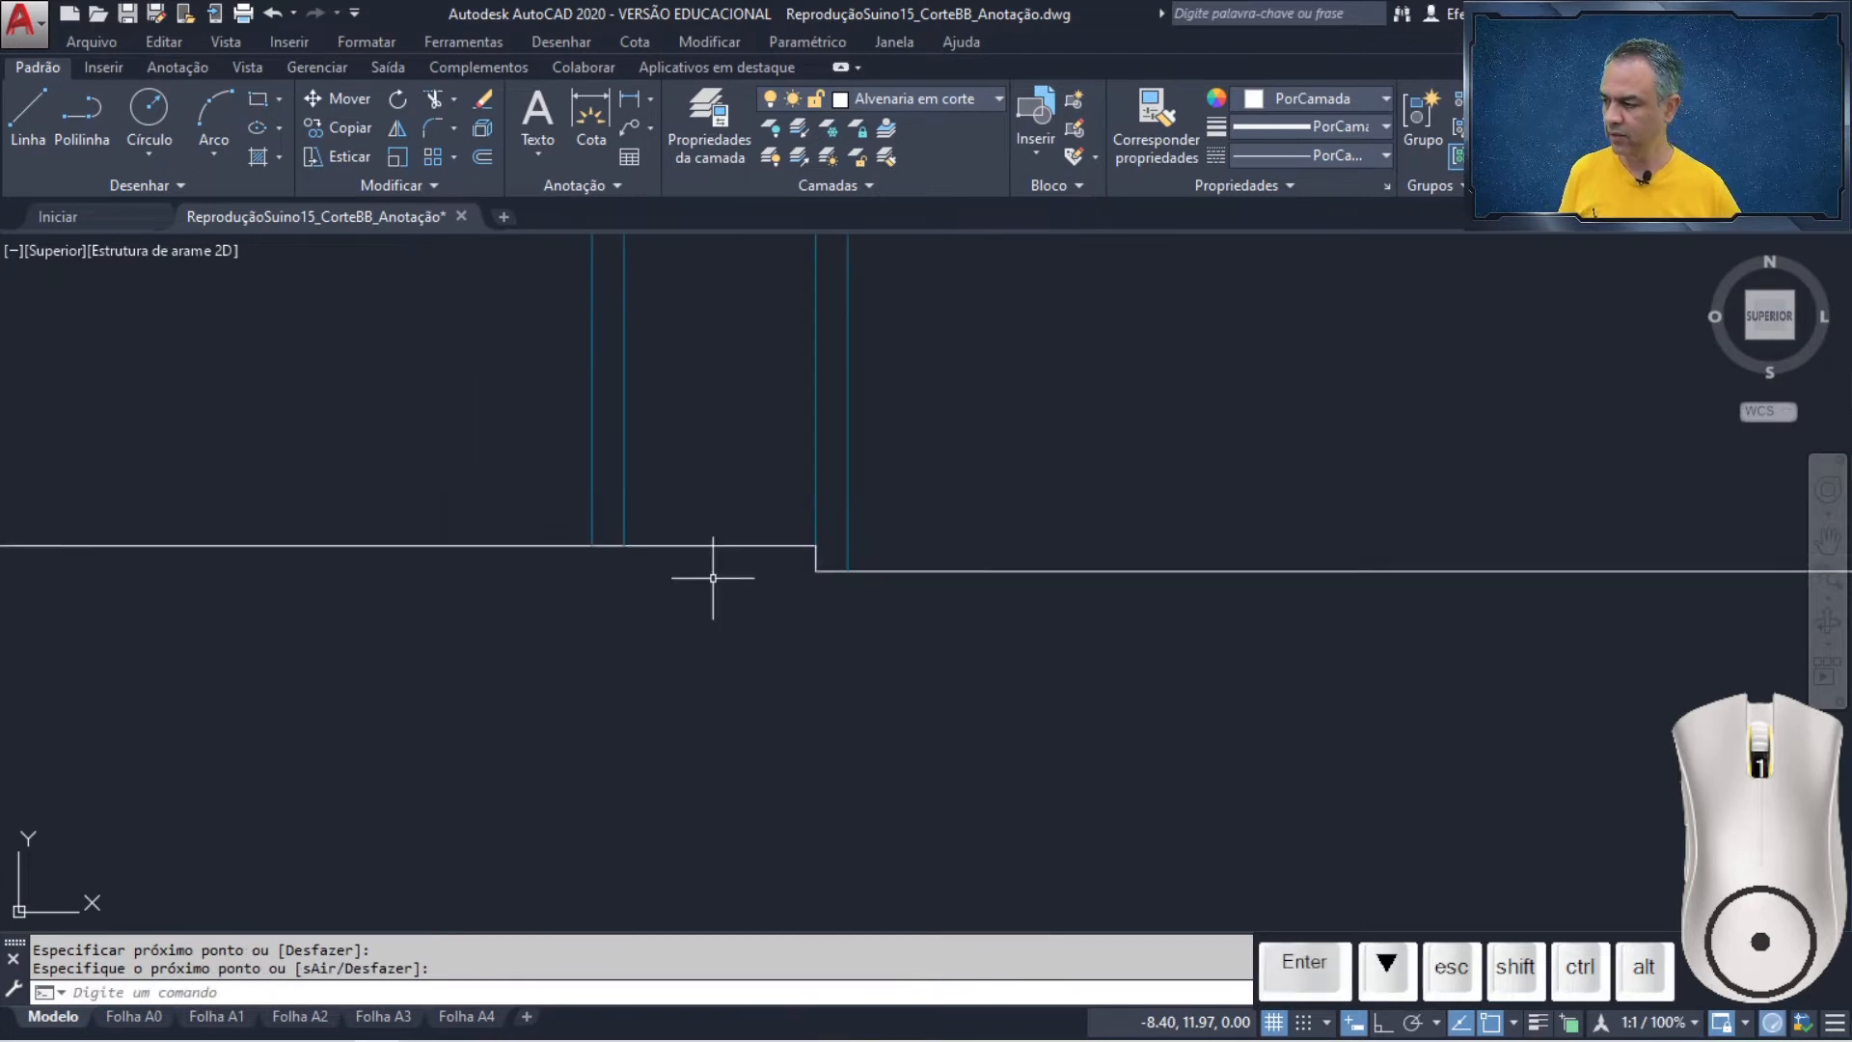
middle_click_drag(597, 549, 1751, 531)
middle_click_drag(275, 645, 1581, 578)
middle_click_drag(628, 578, 874, 609)
scroll(738, 479, "up", 2)
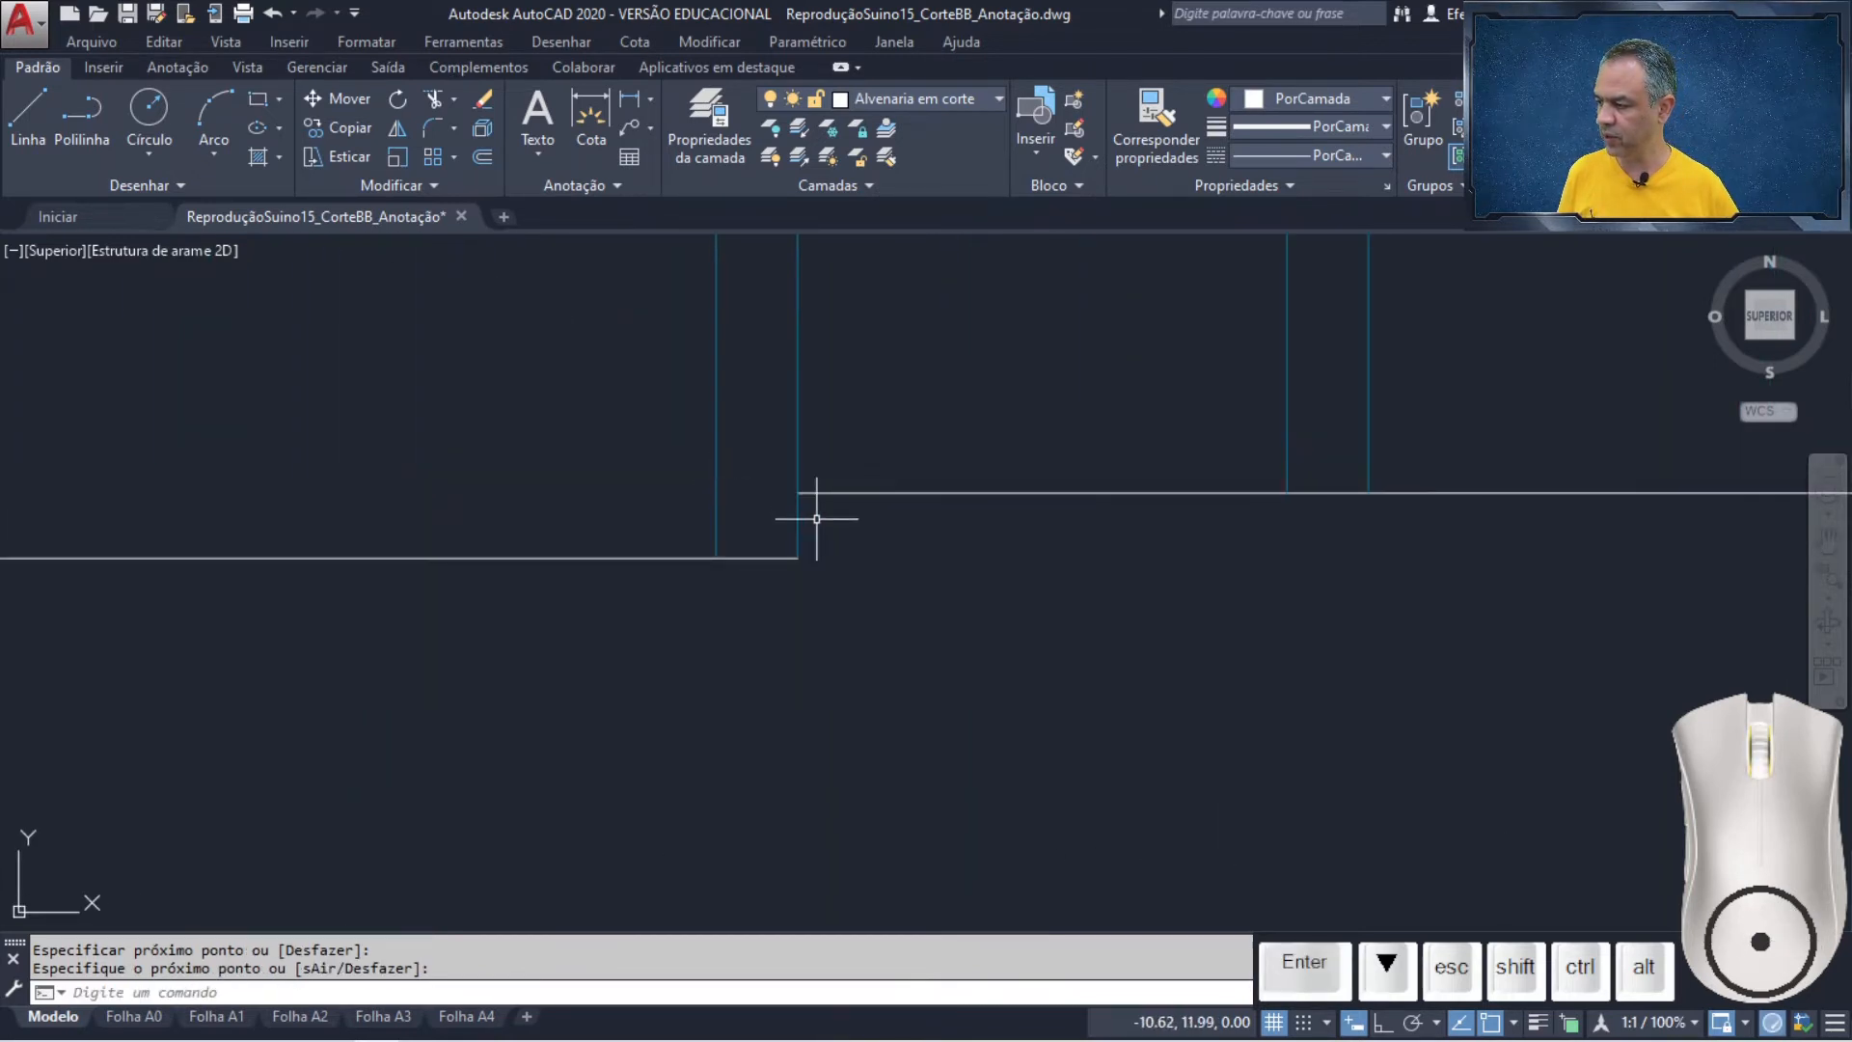
left_click(798, 543)
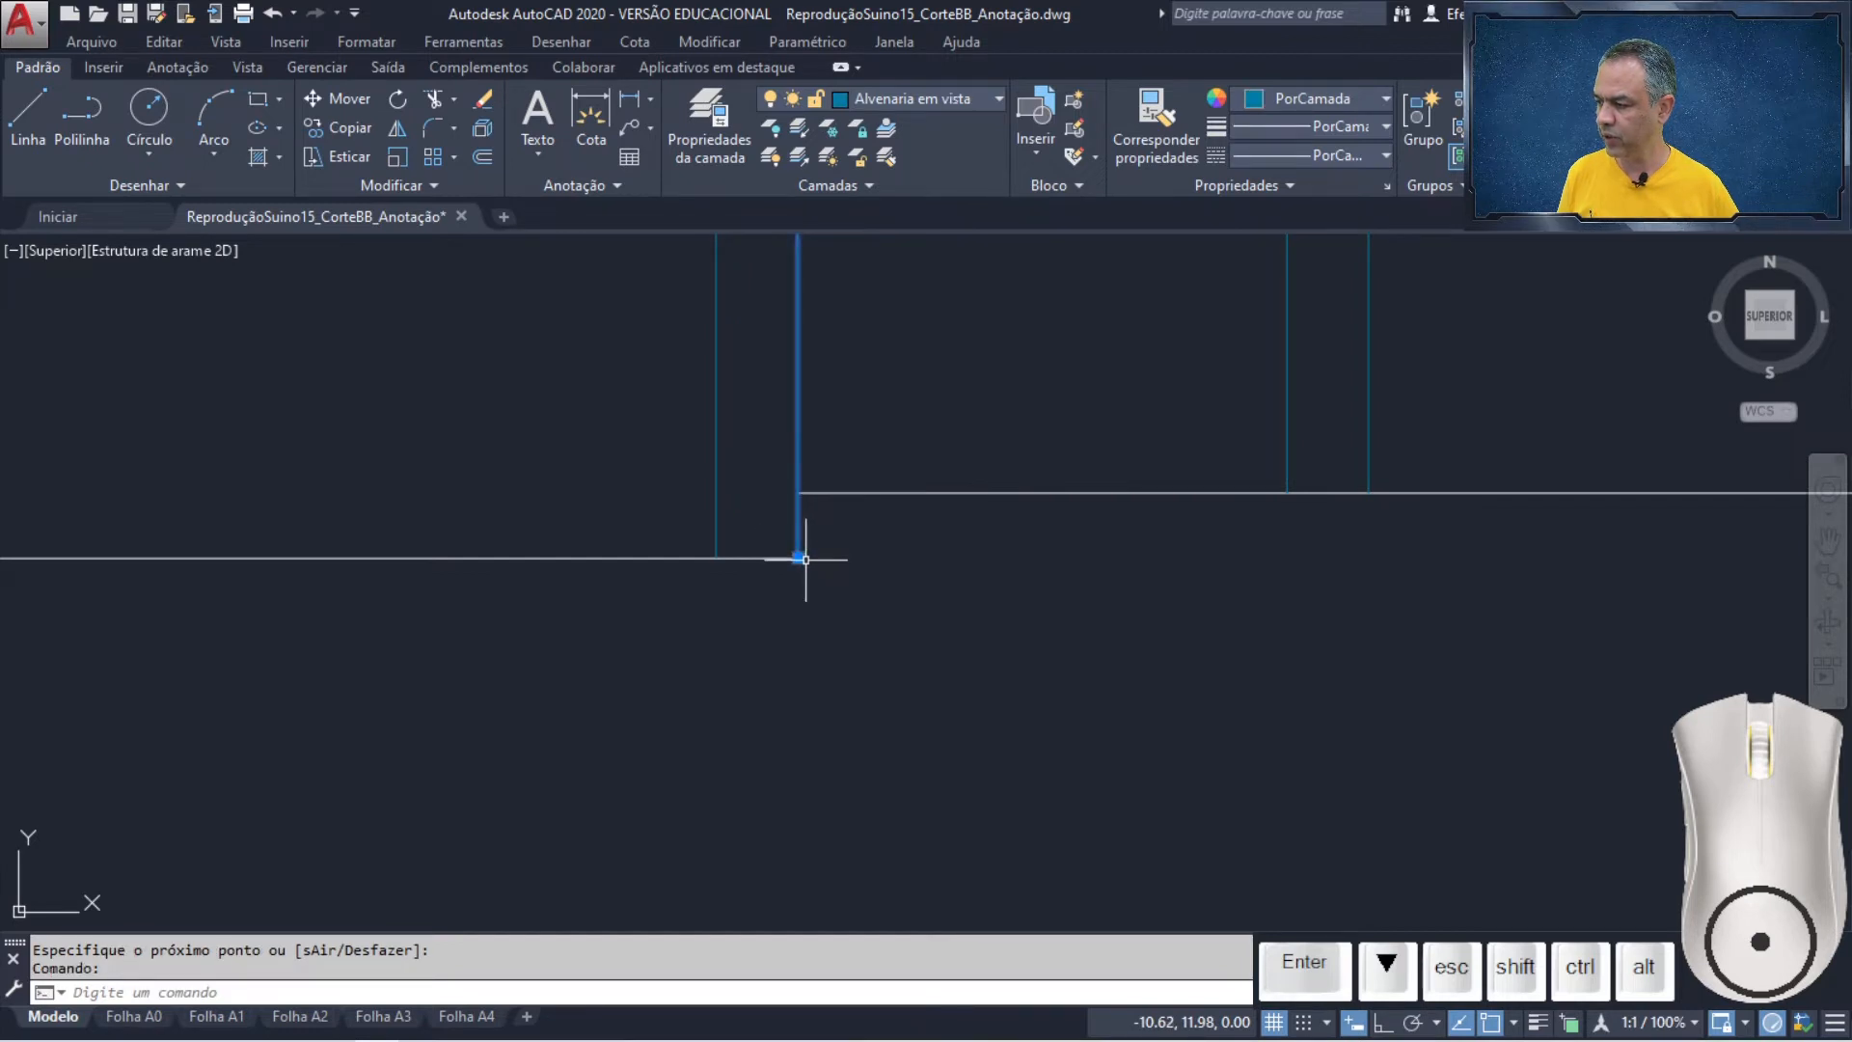
left_click(798, 557)
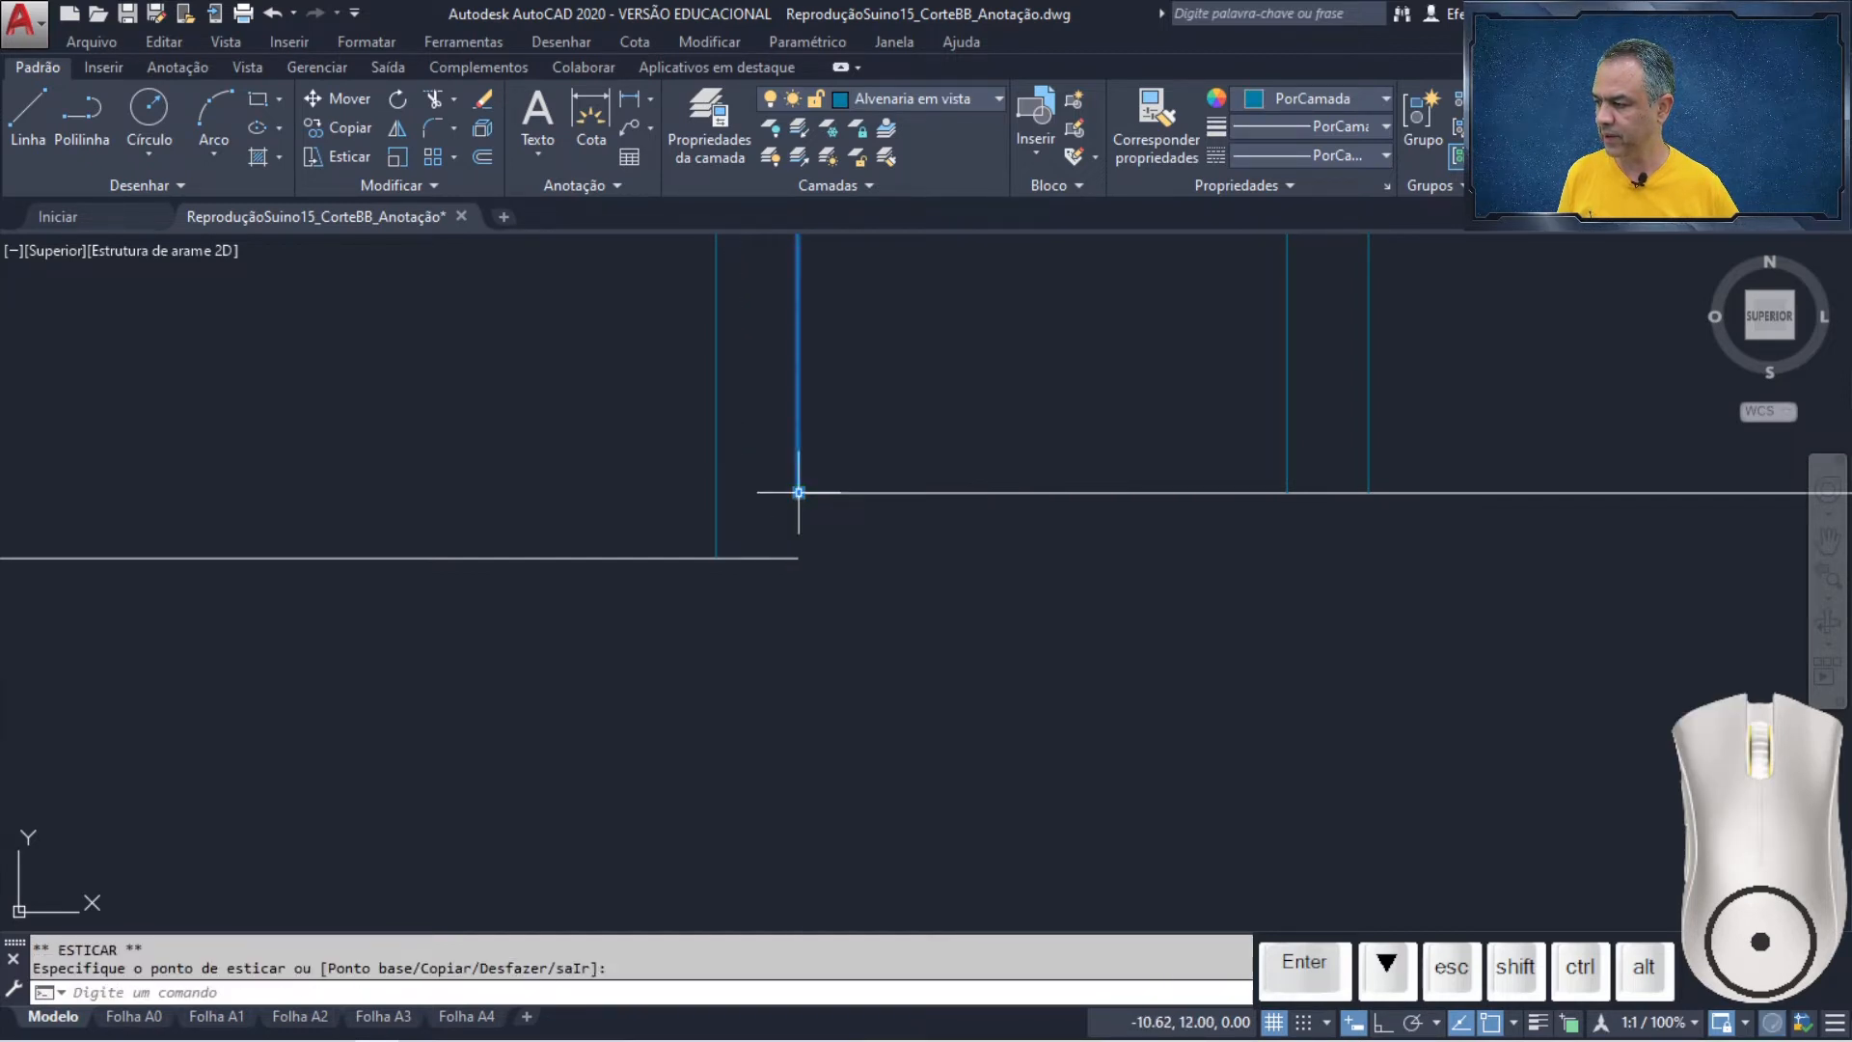
key("Escape")
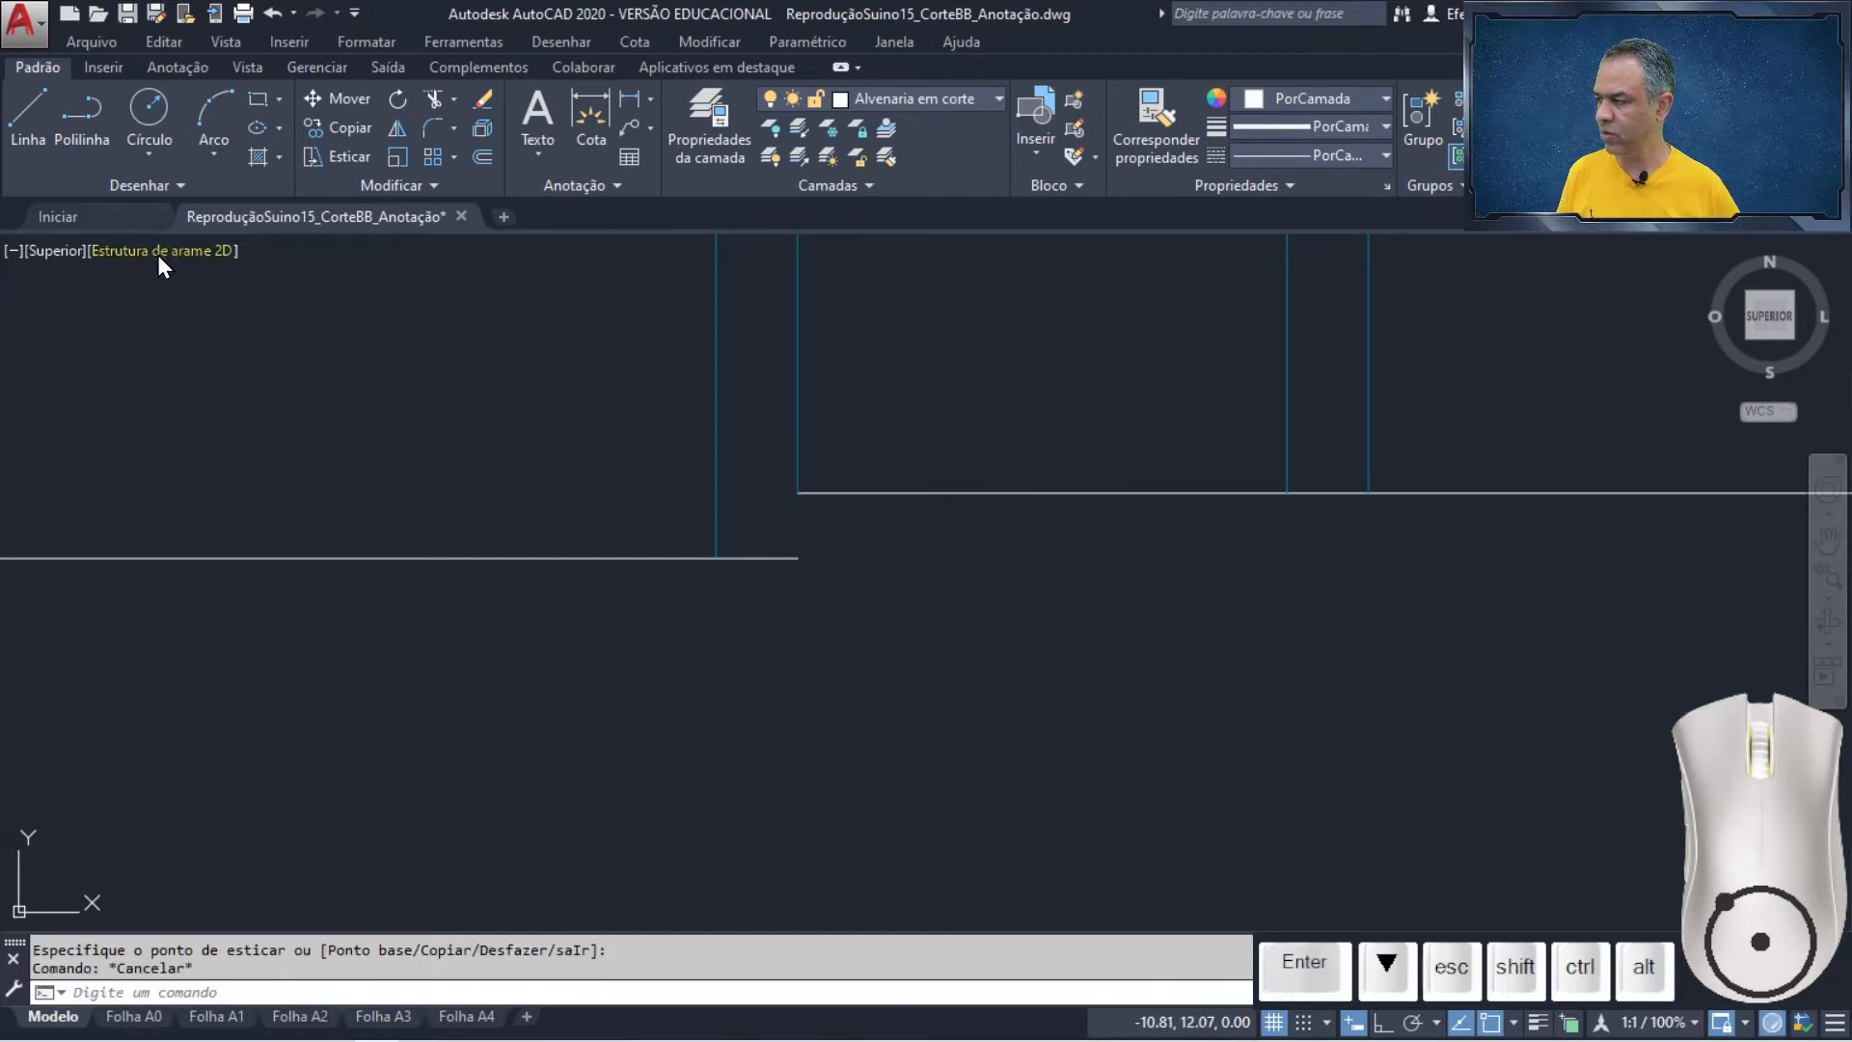
- Draw the short vertical line joining the two floor levels at the left corridor half-wall
left_click(29, 152)
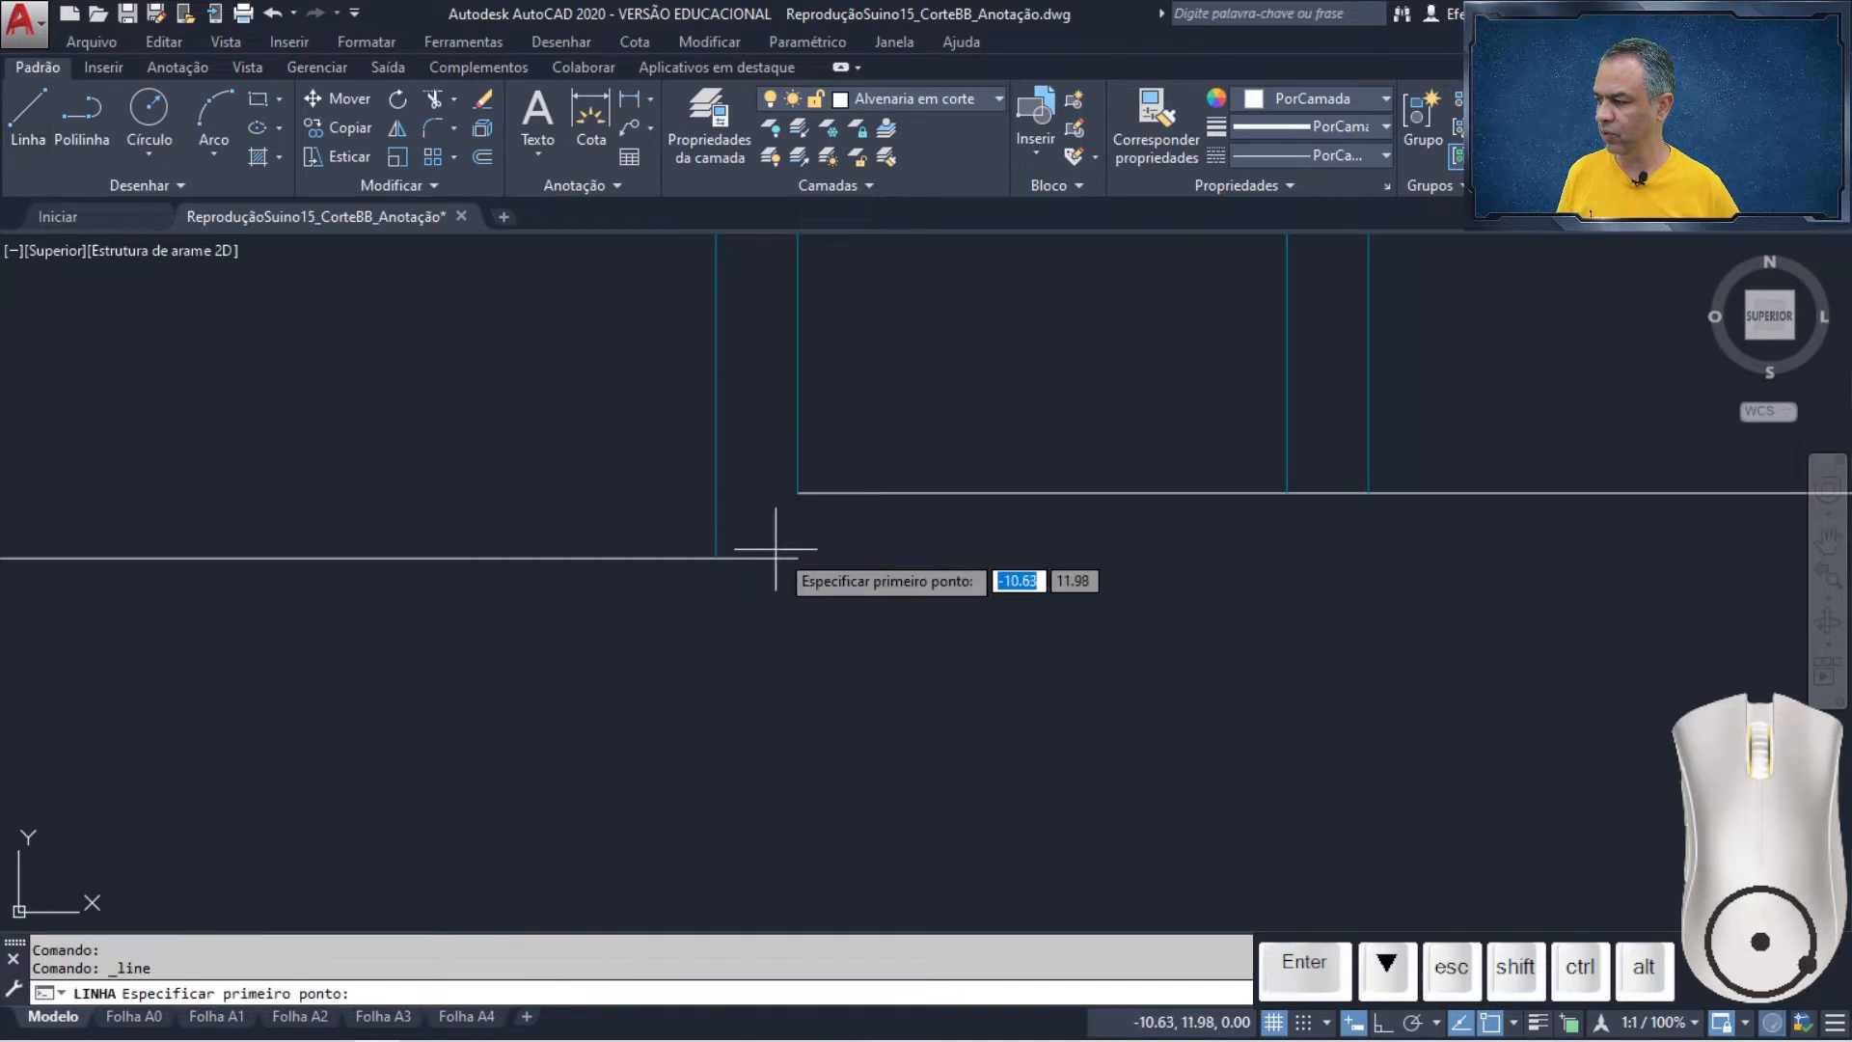
left_click(798, 492)
left_click(797, 557)
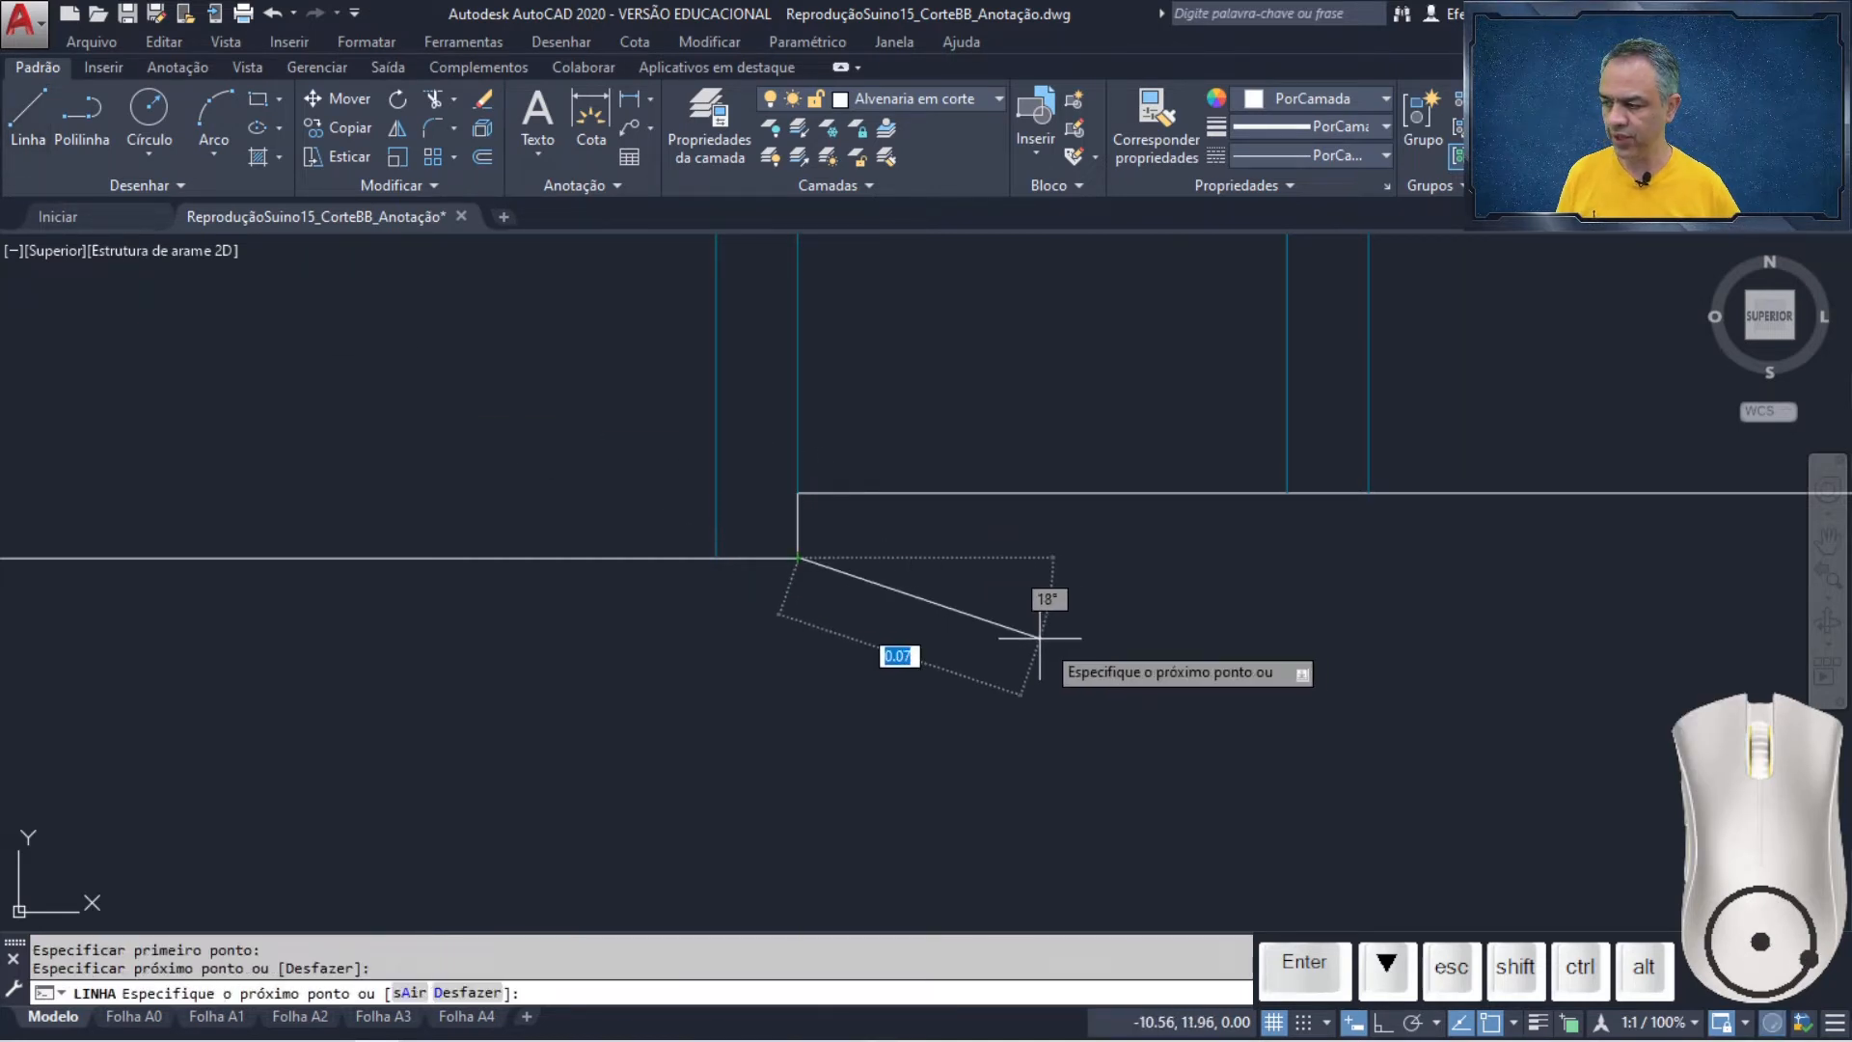
key("Return")
- Examine the floor steps across the whole section and compare the section with the floor plan
scroll(1056, 642, "down", 4)
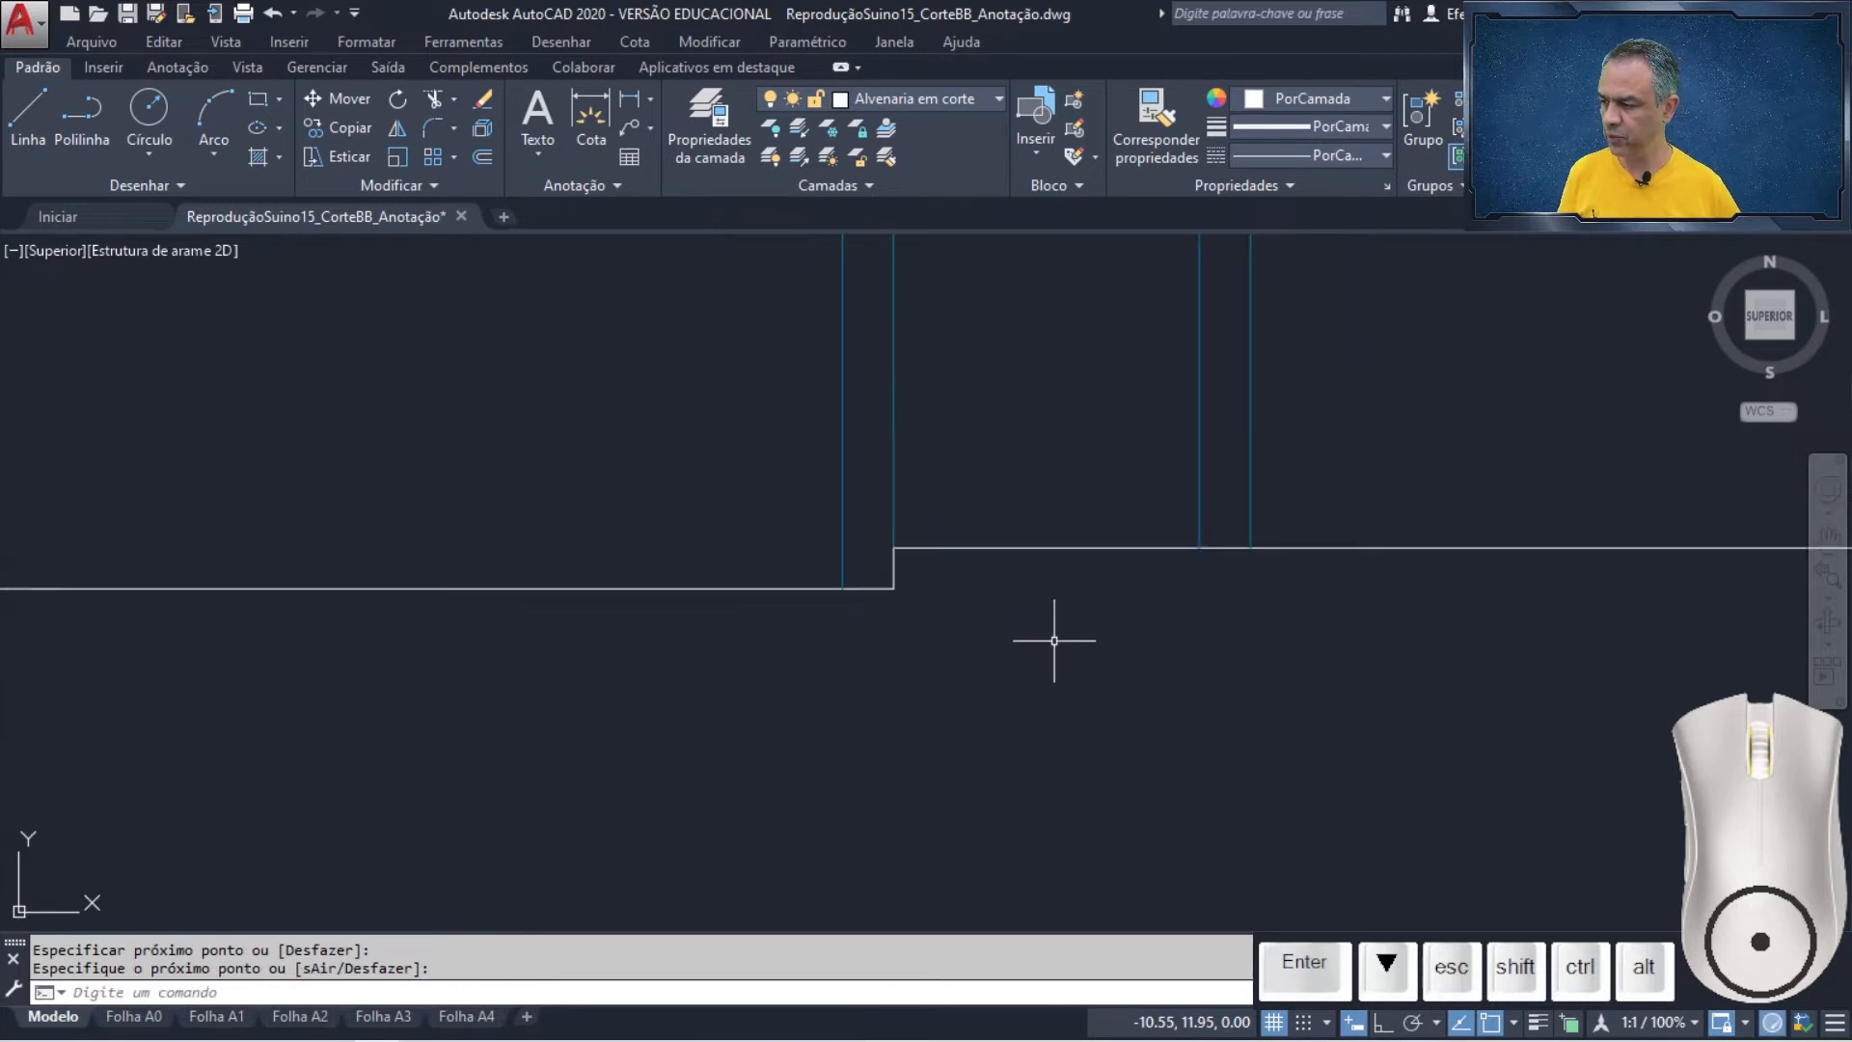
middle_click_drag(1140, 576, 735, 622)
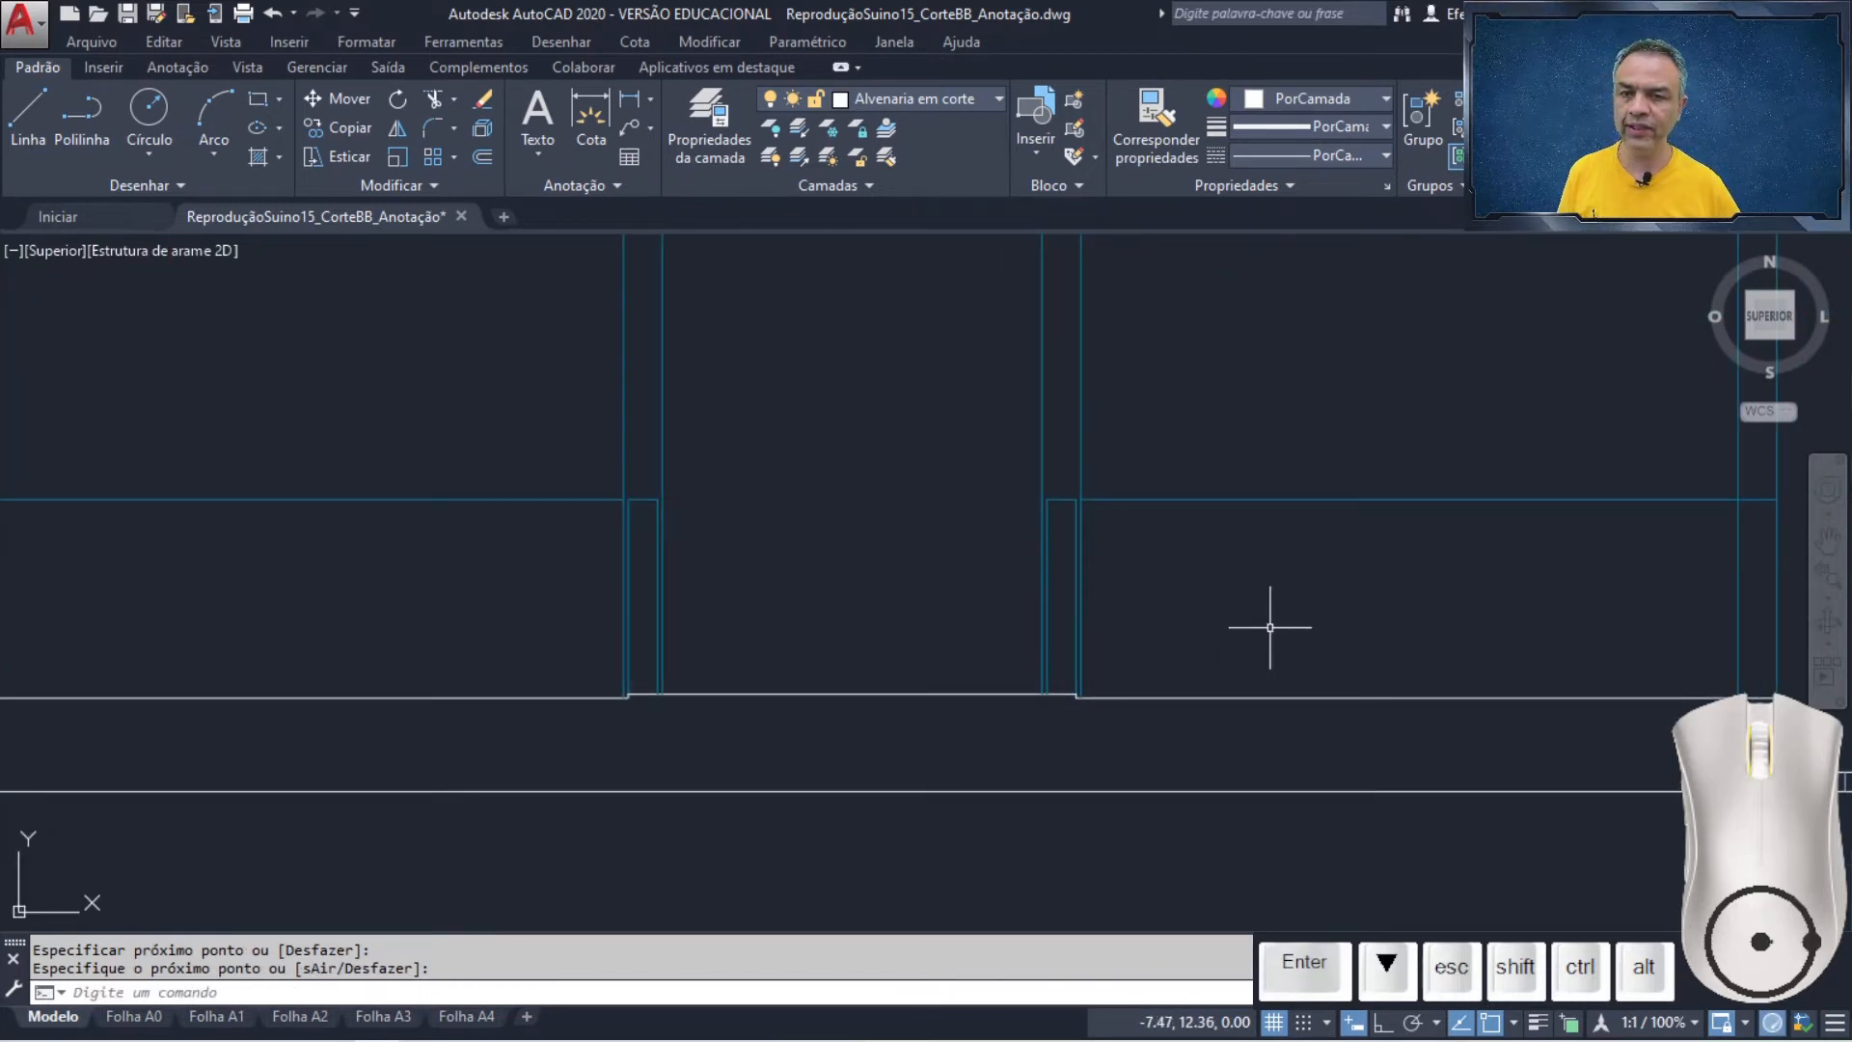
scroll(916, 602, "down", 2)
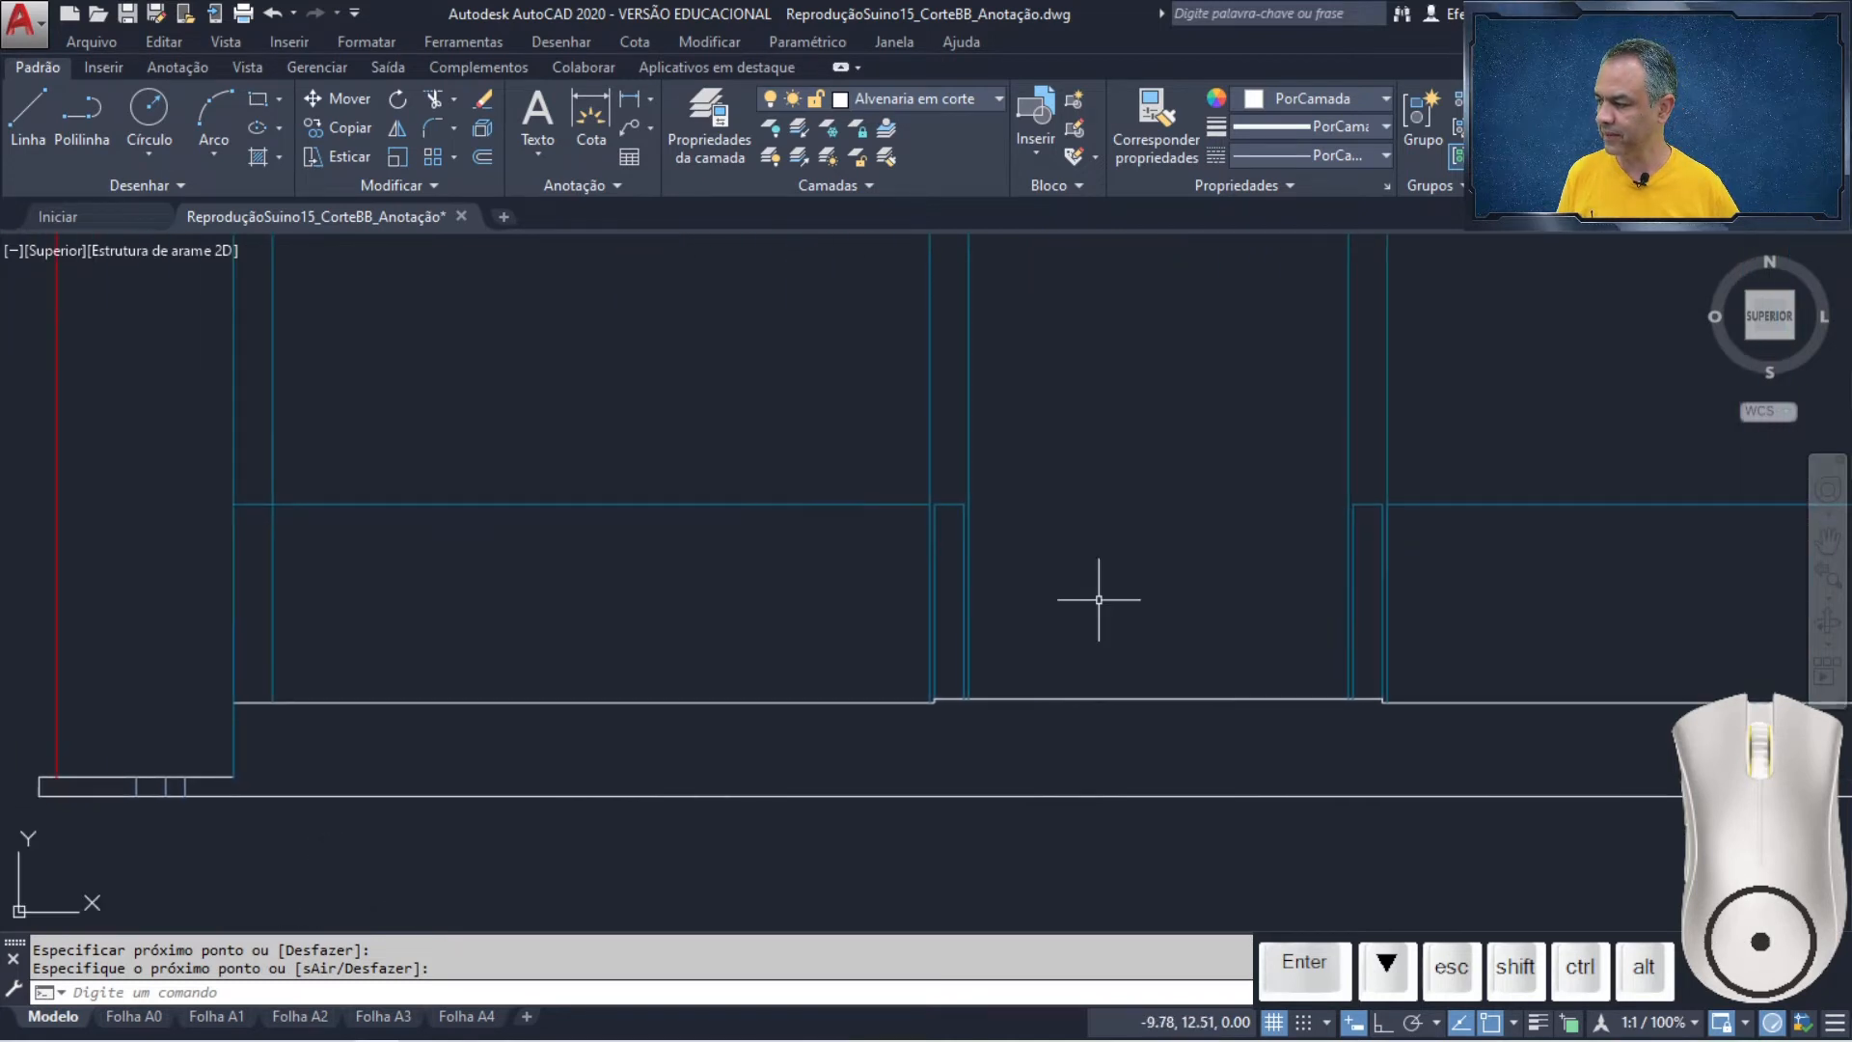
scroll(1097, 599, "down", 3)
middle_click_drag(1097, 598, 989, 583)
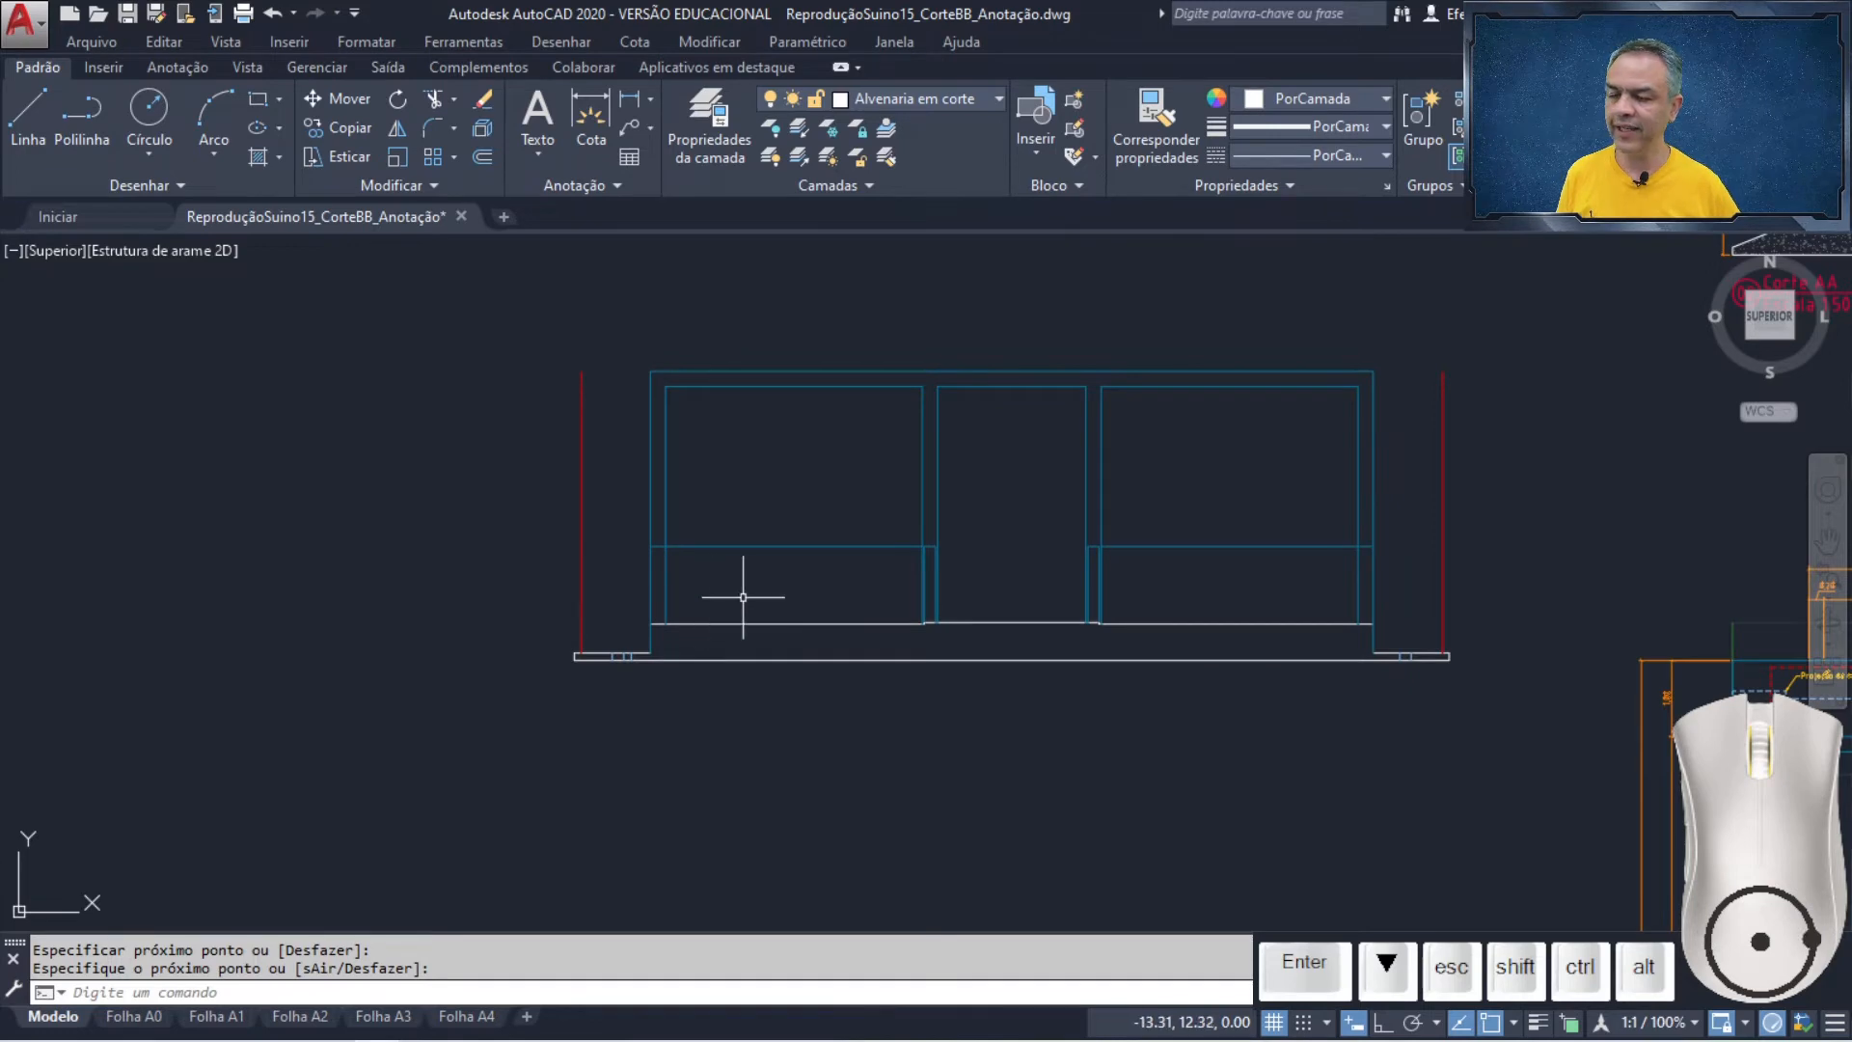
scroll(972, 614, "down", 4)
middle_click_drag(1350, 676, 976, 523)
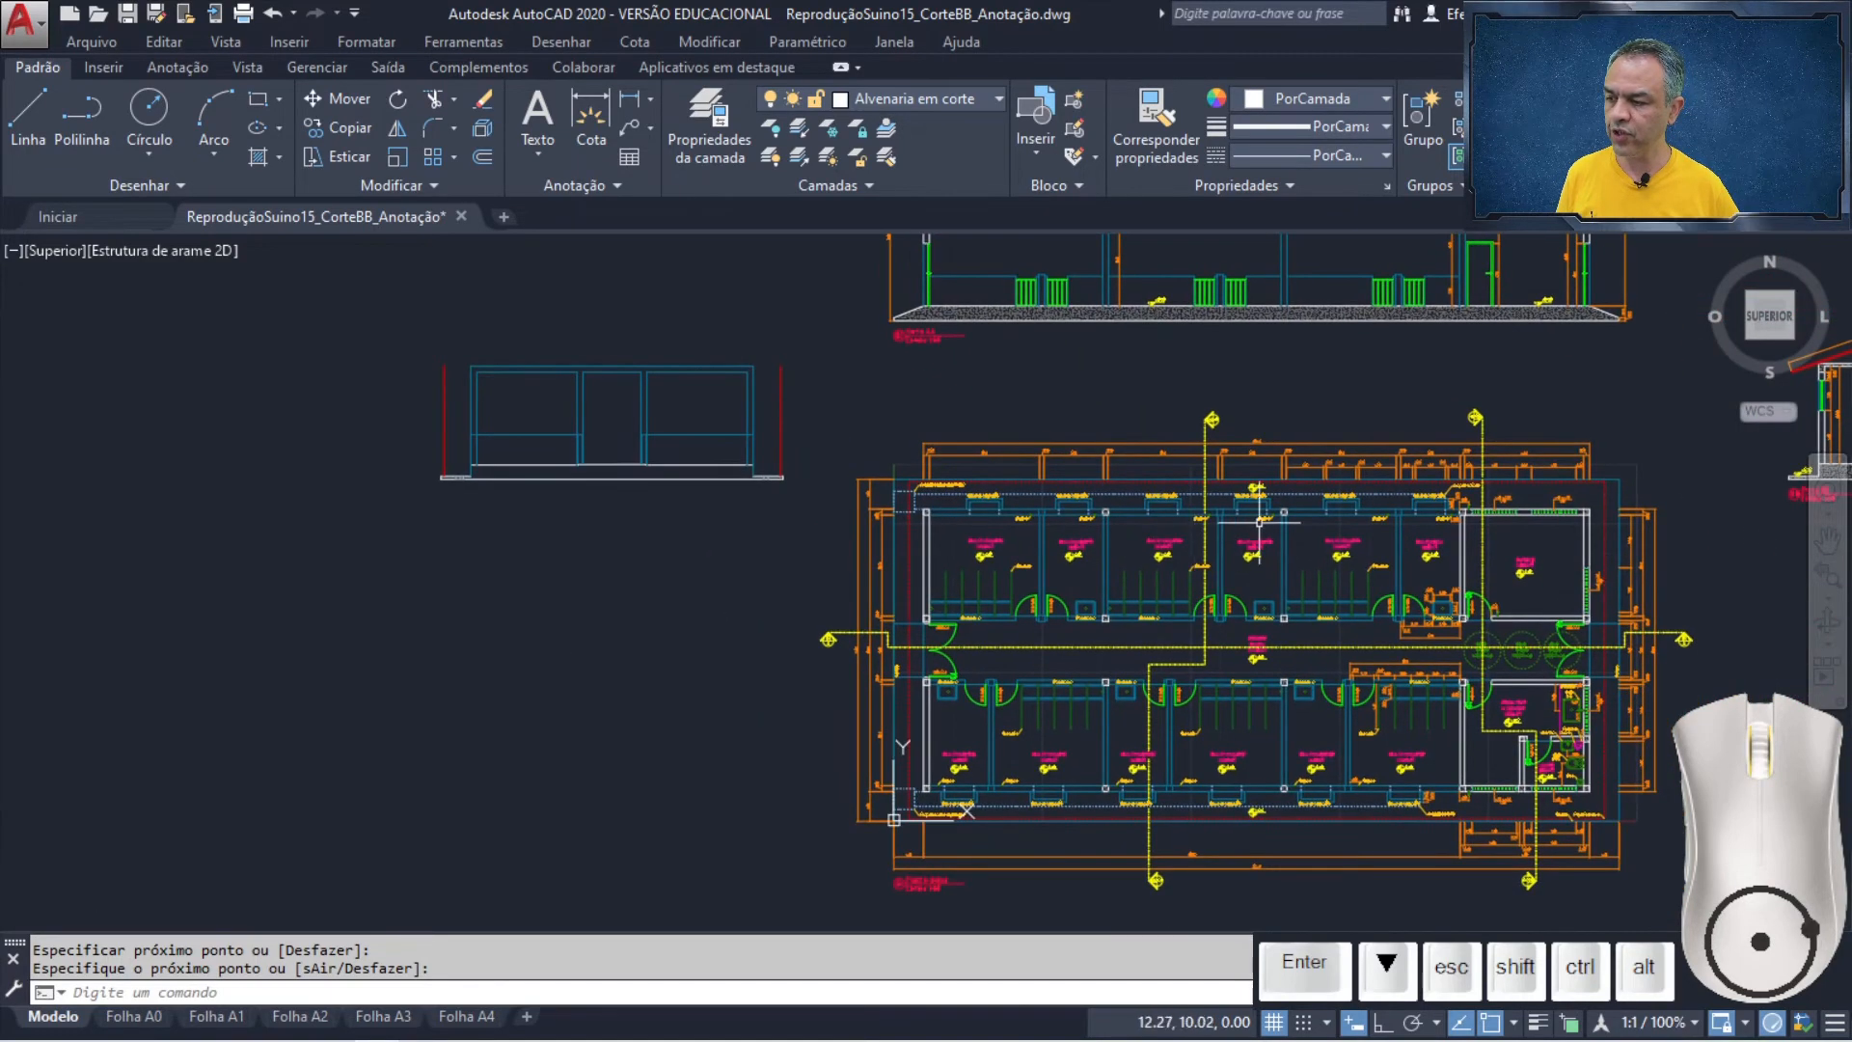
- Trim away both outer walls' vertical face lines between the half-wall top line and the pen floor line
scroll(1259, 521, "up", 6)
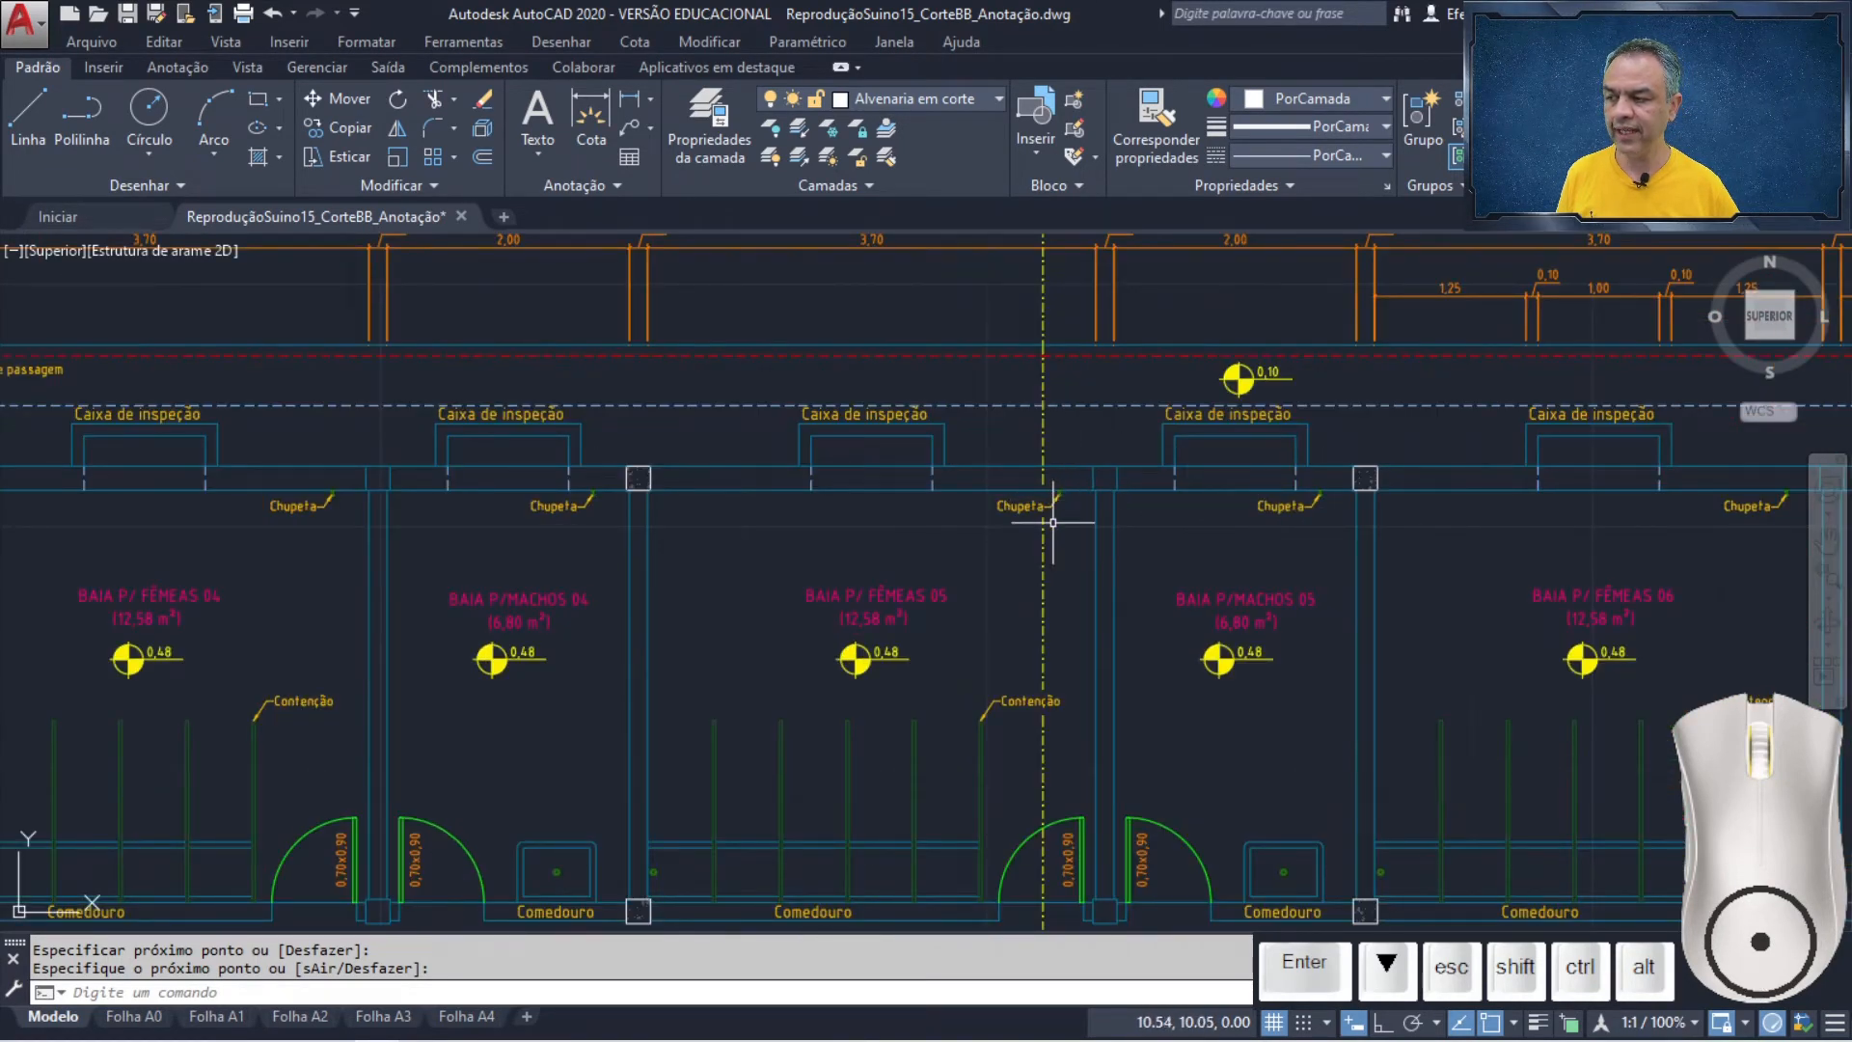
middle_click_drag(1013, 592, 1050, 279)
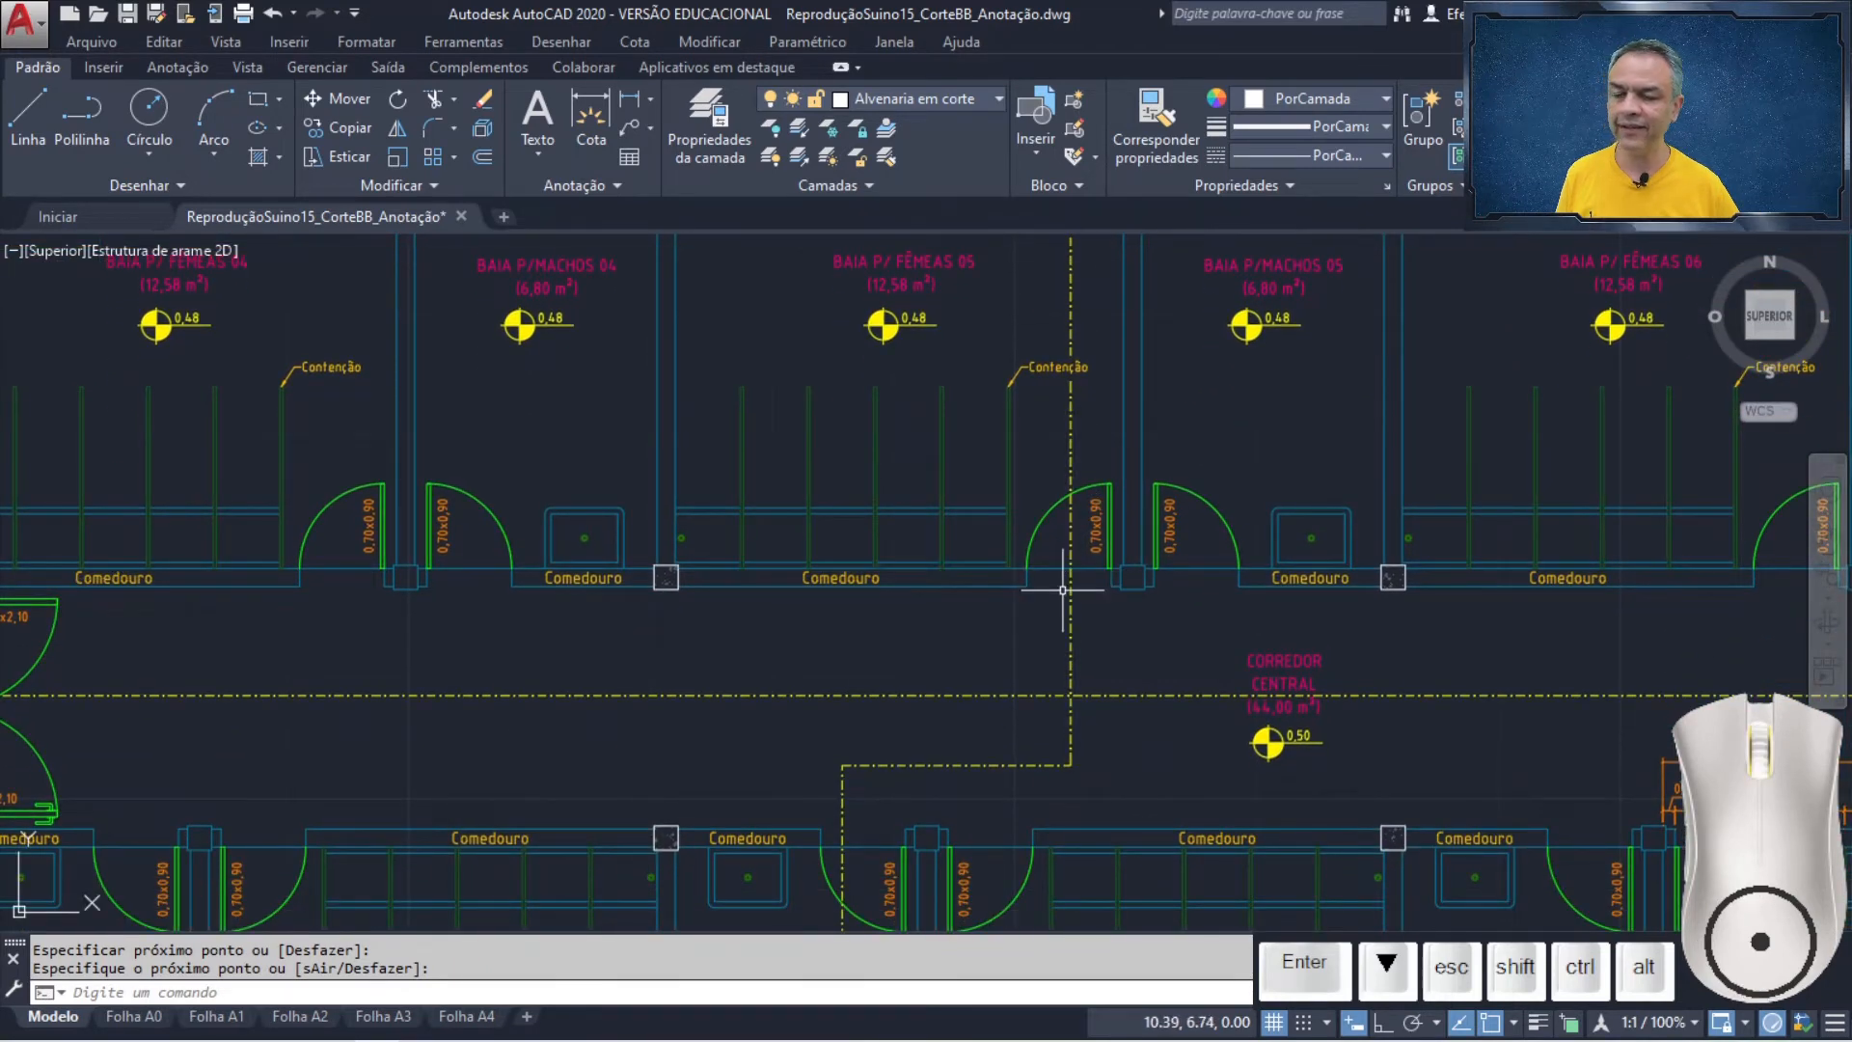
scroll(538, 525, "down", 5)
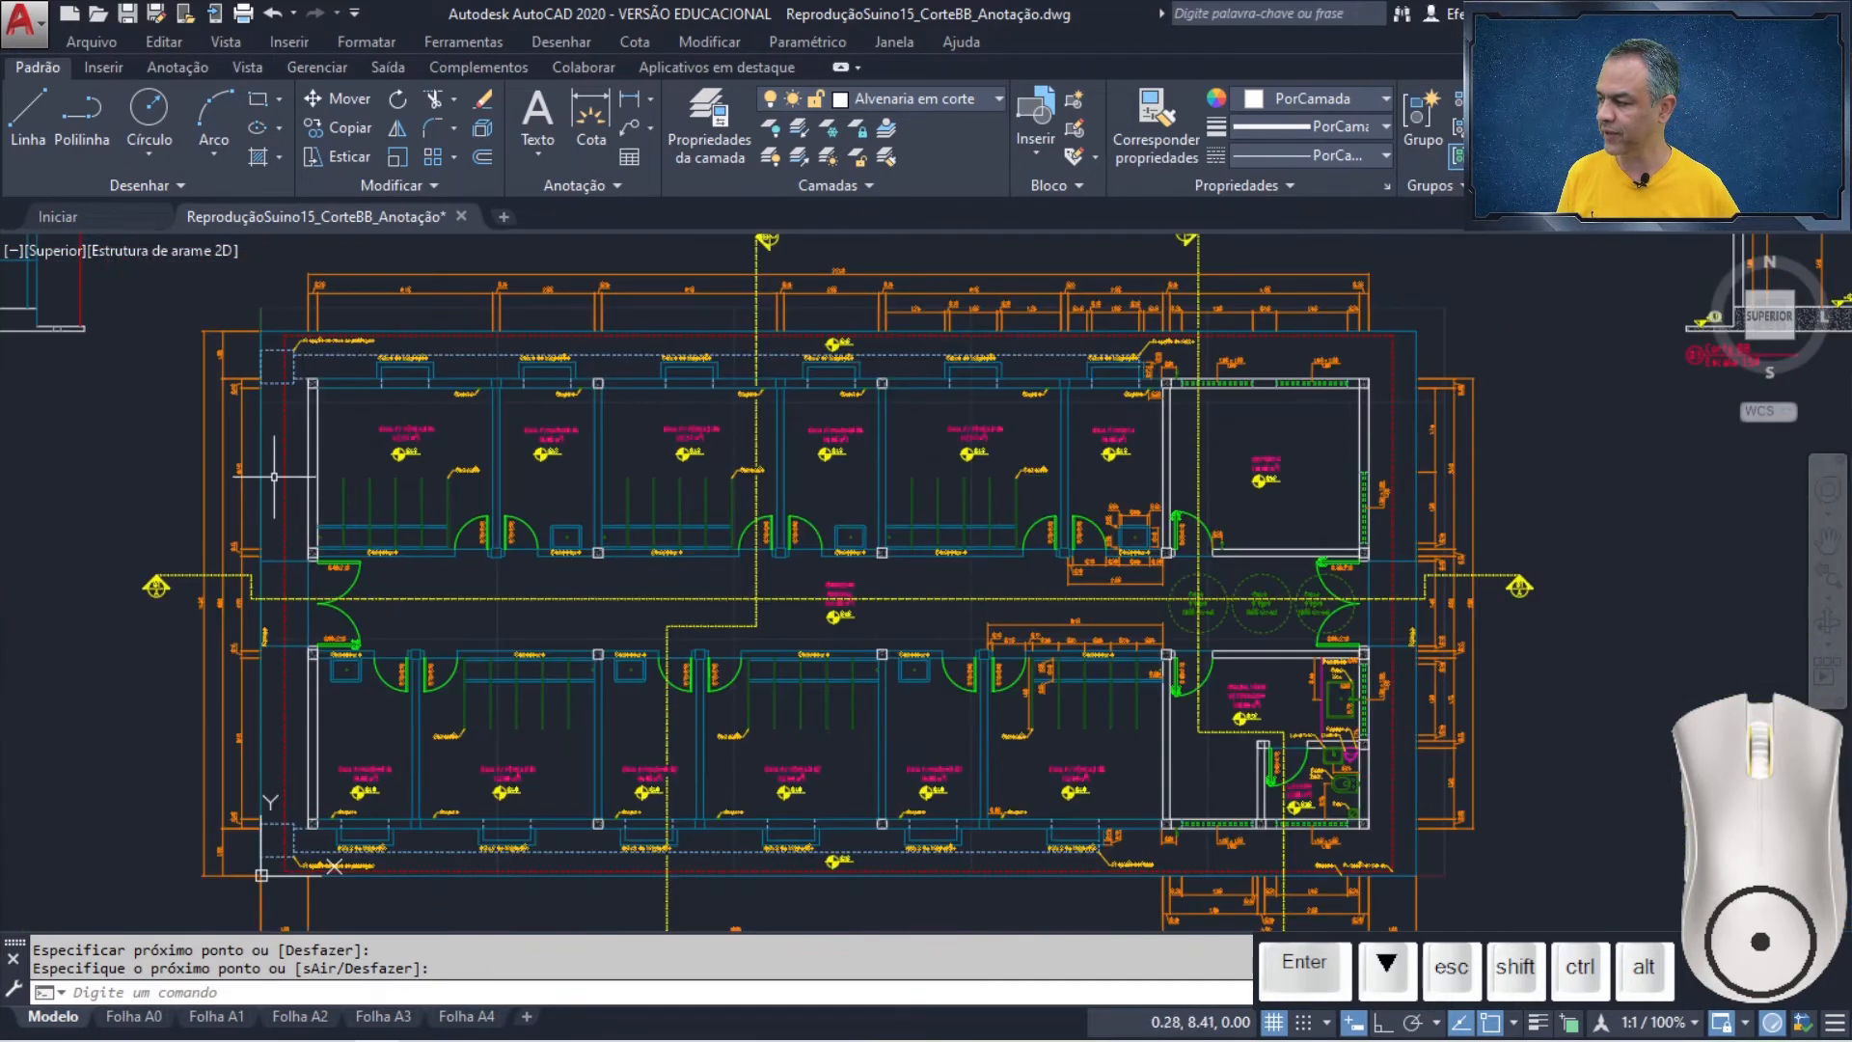
middle_click_drag(418, 581, 1145, 678)
scroll(649, 488, "up", 6)
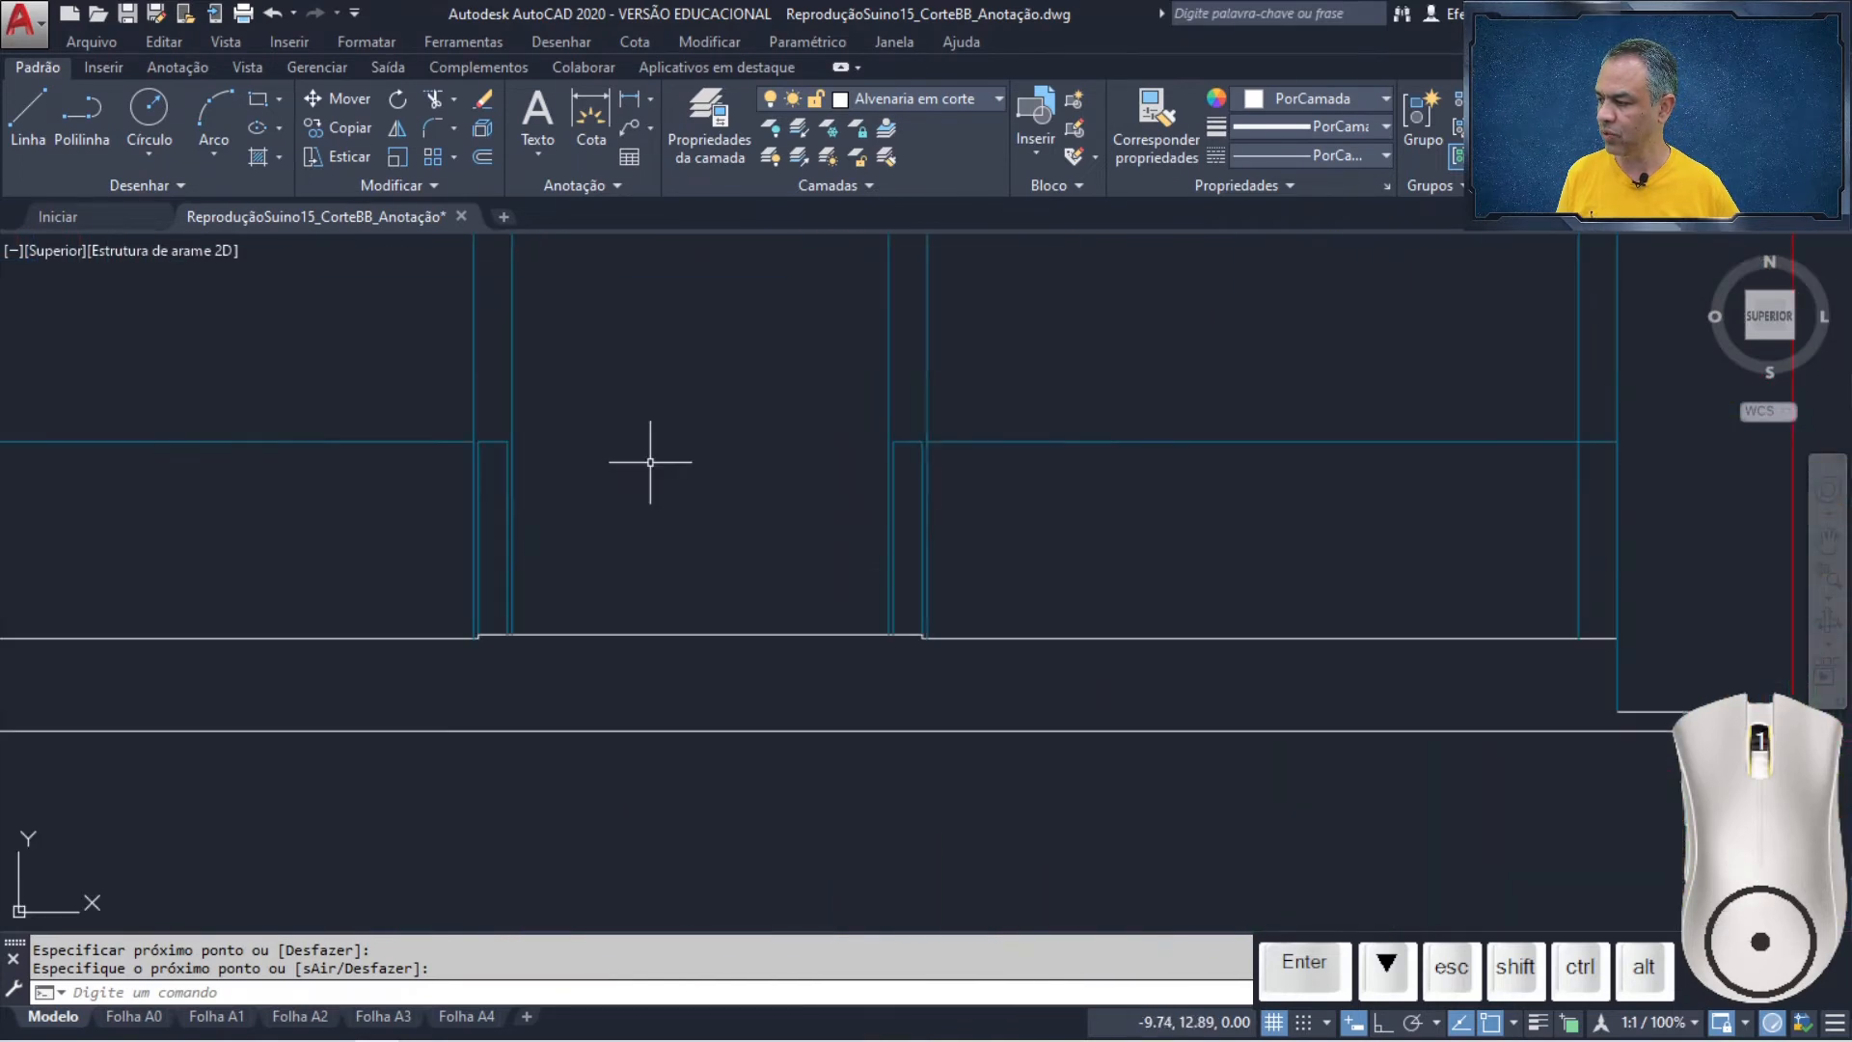
scroll(675, 490, "down", 1)
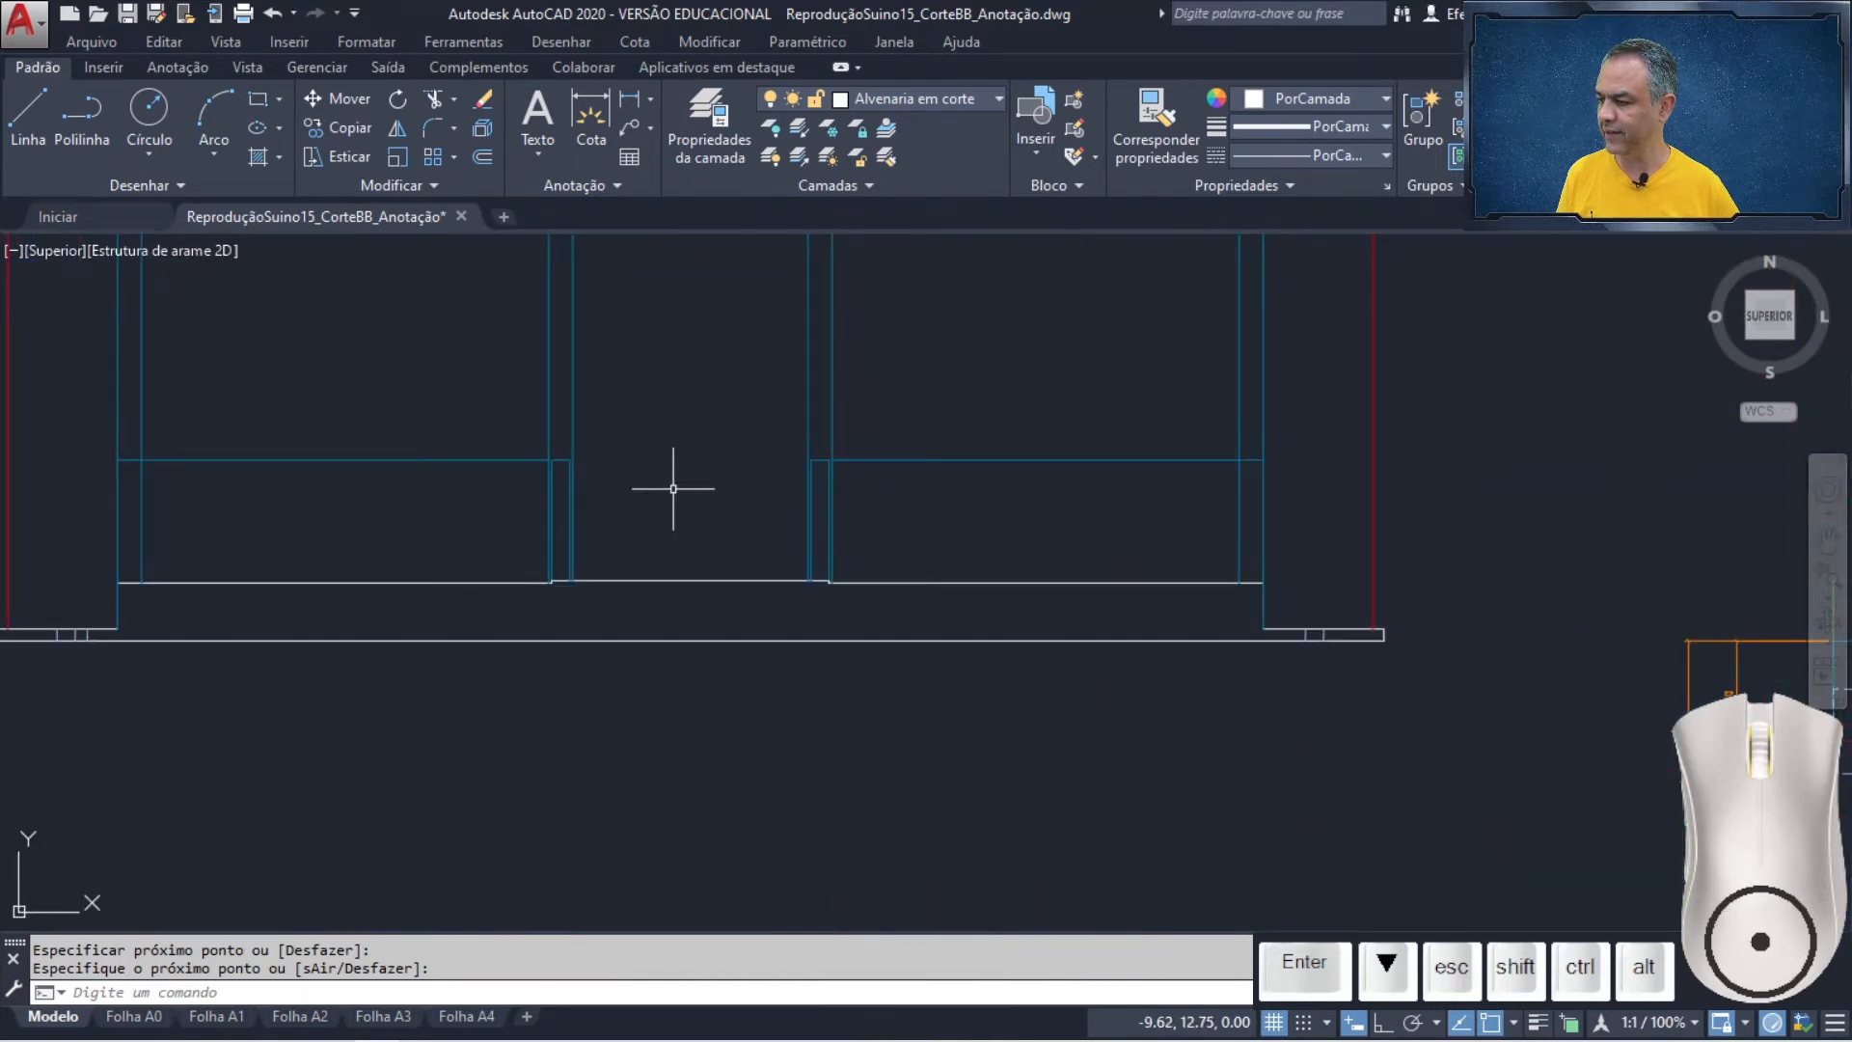
left_click(433, 97)
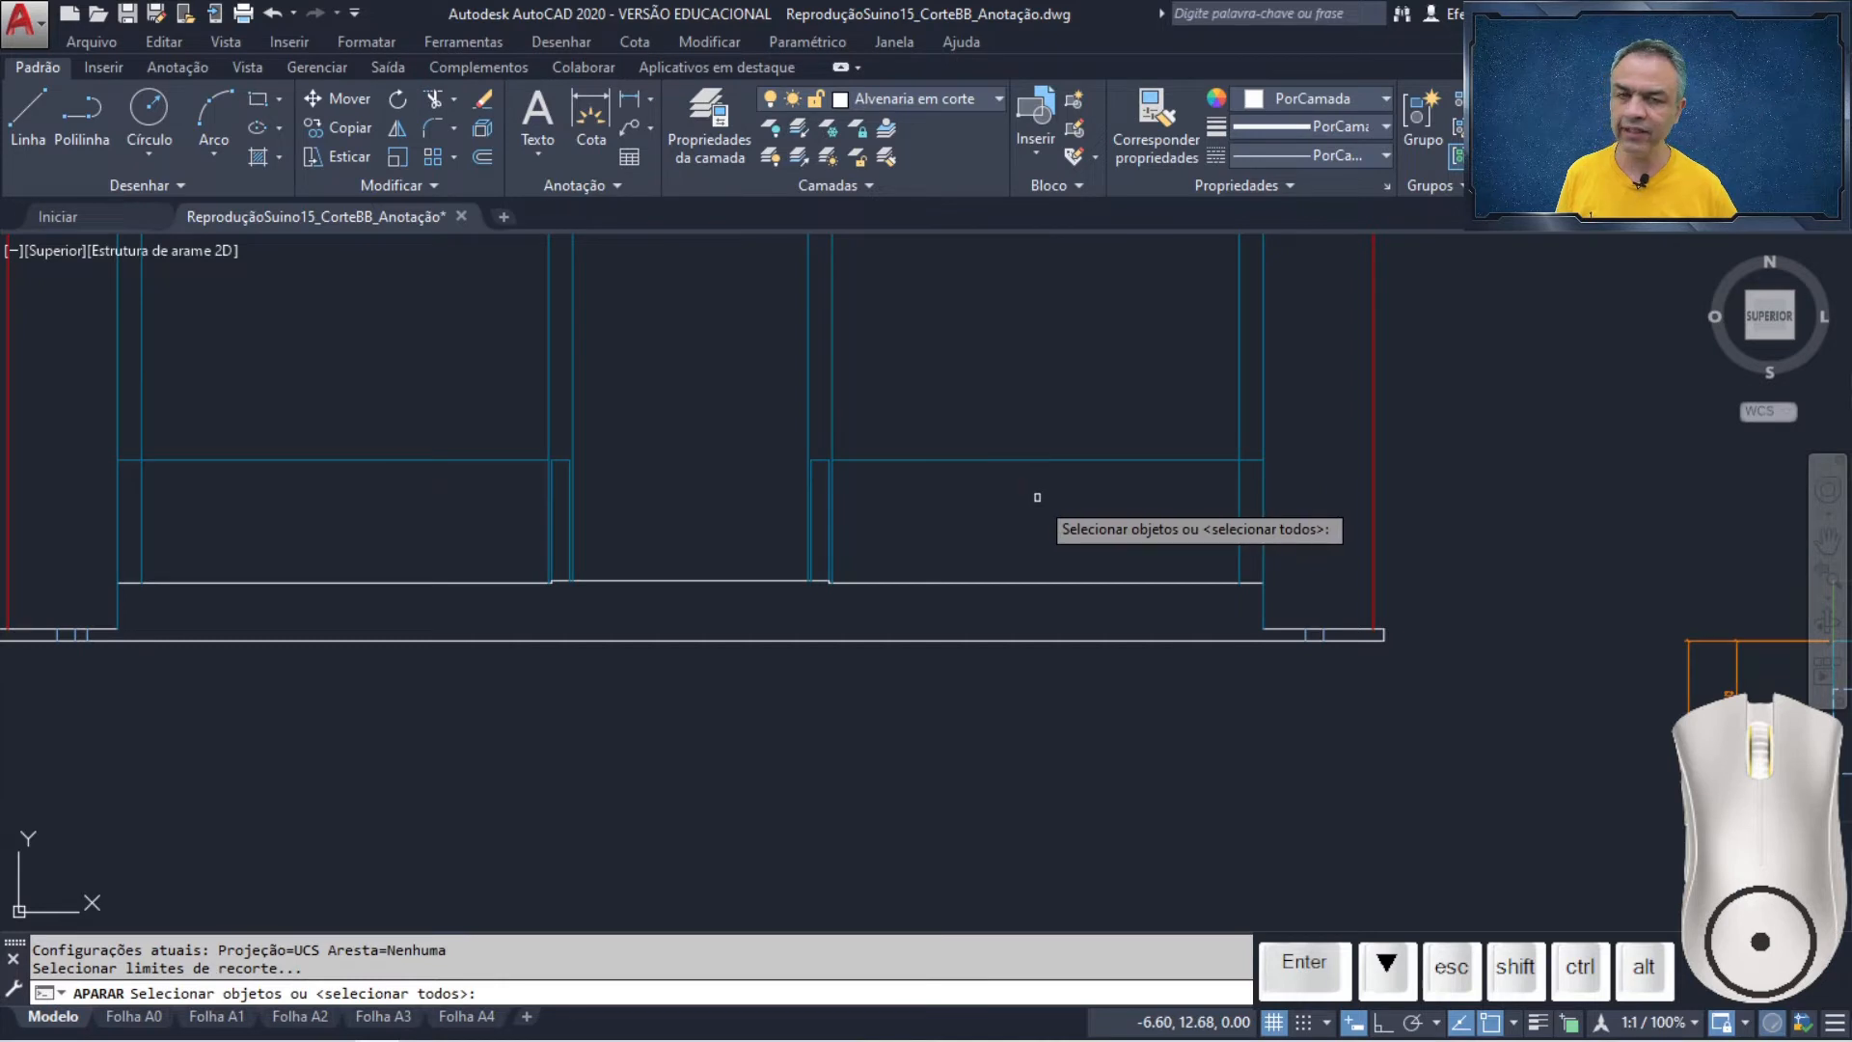
key("Return")
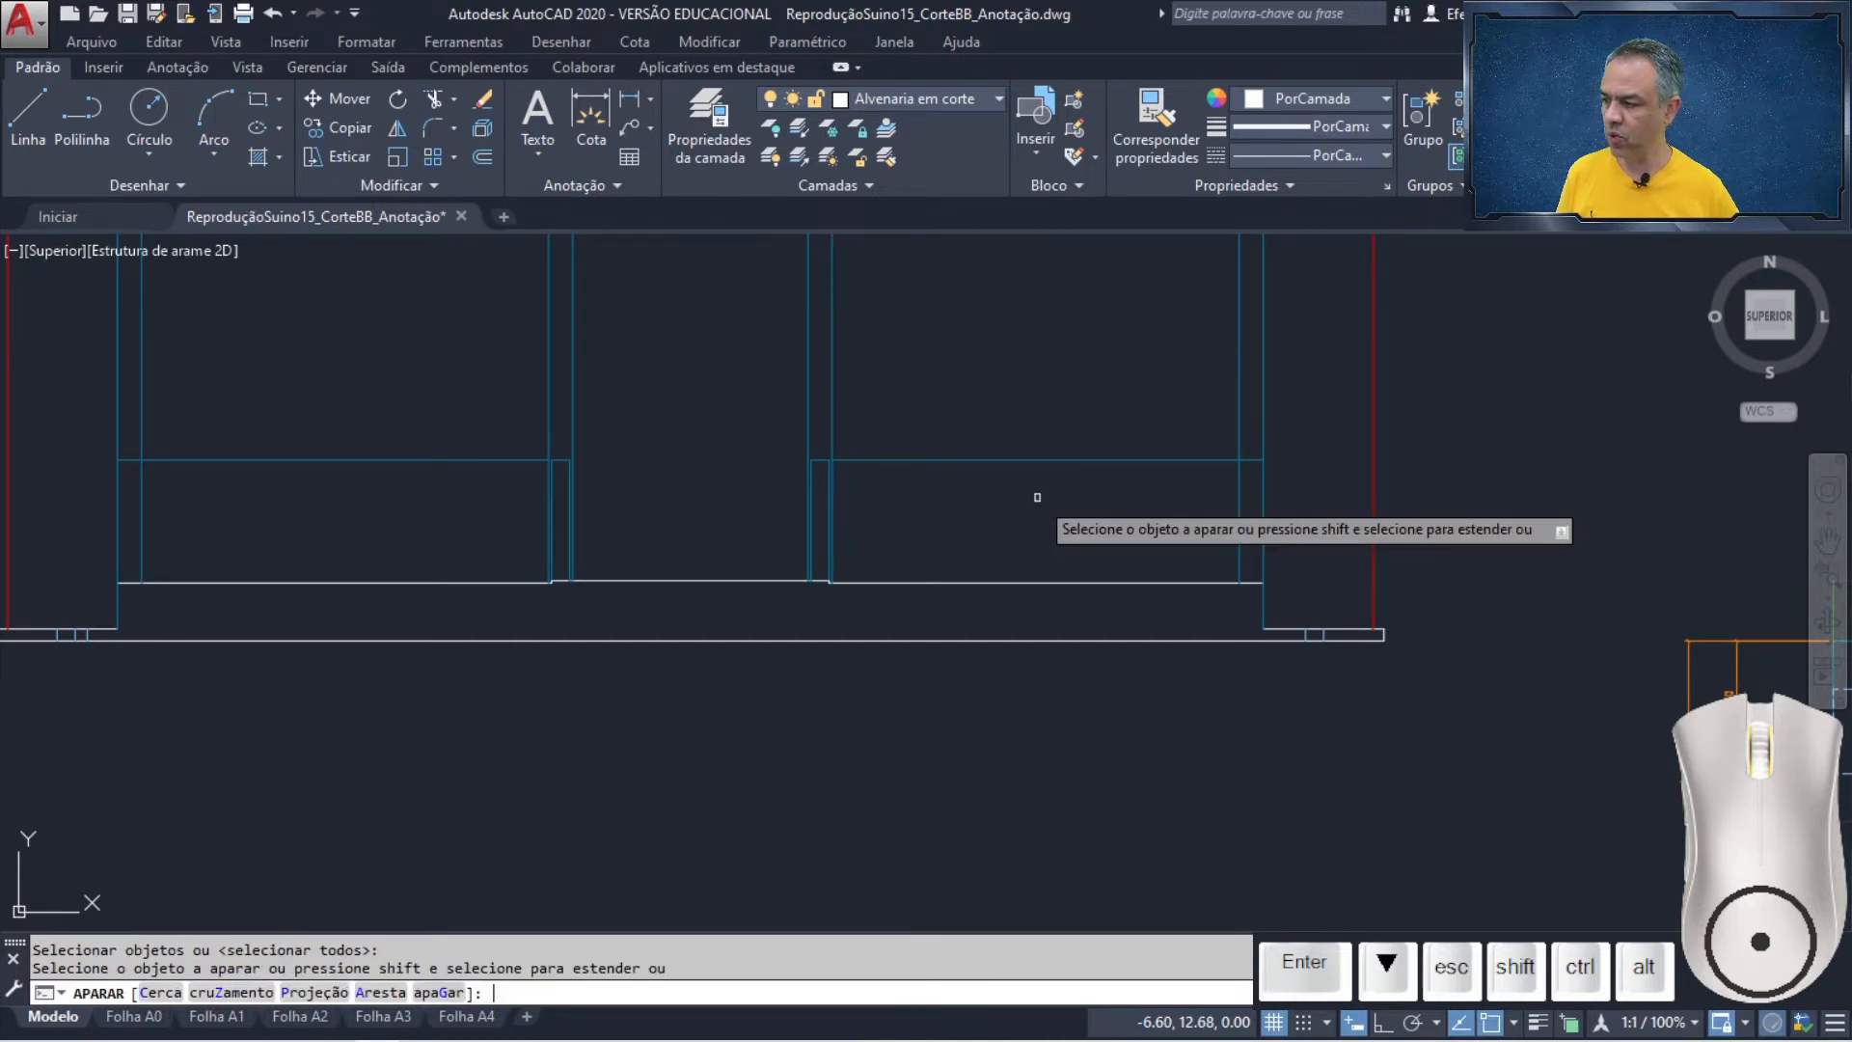
left_click(1303, 500)
left_click(1157, 540)
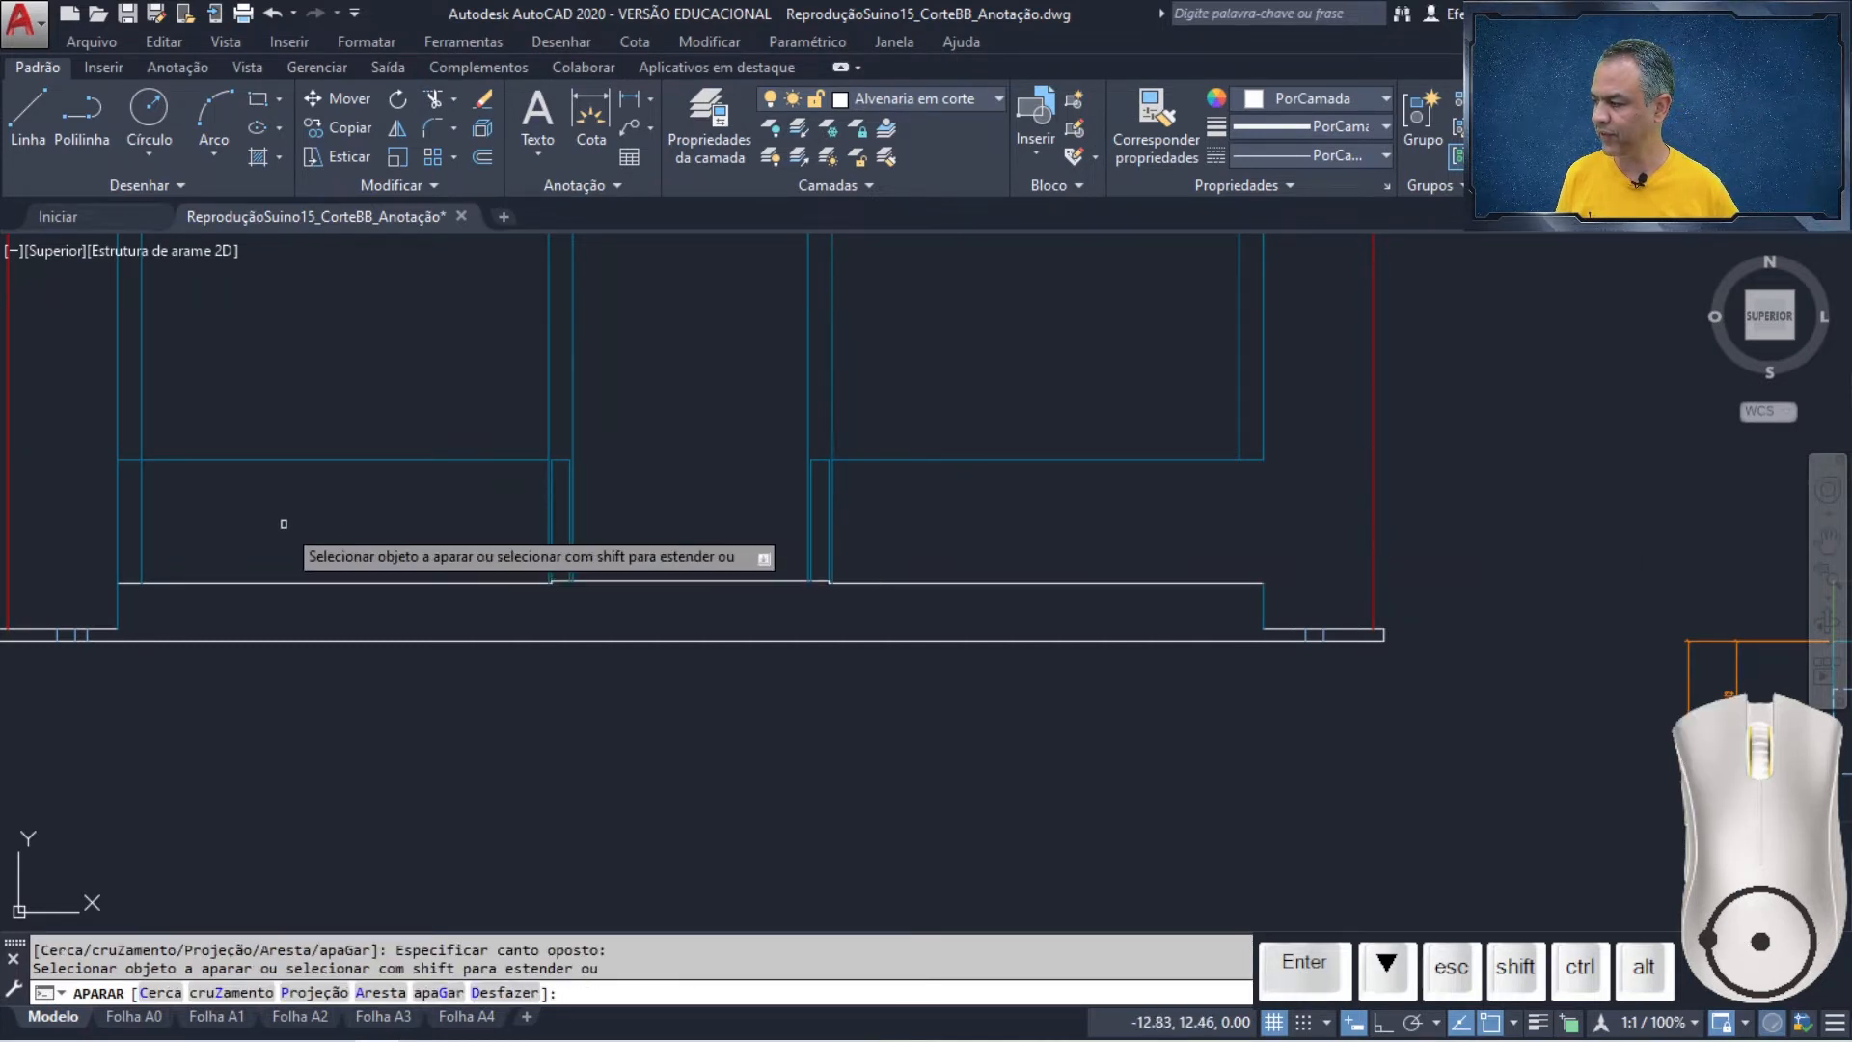
left_click(190, 519)
left_click(91, 538)
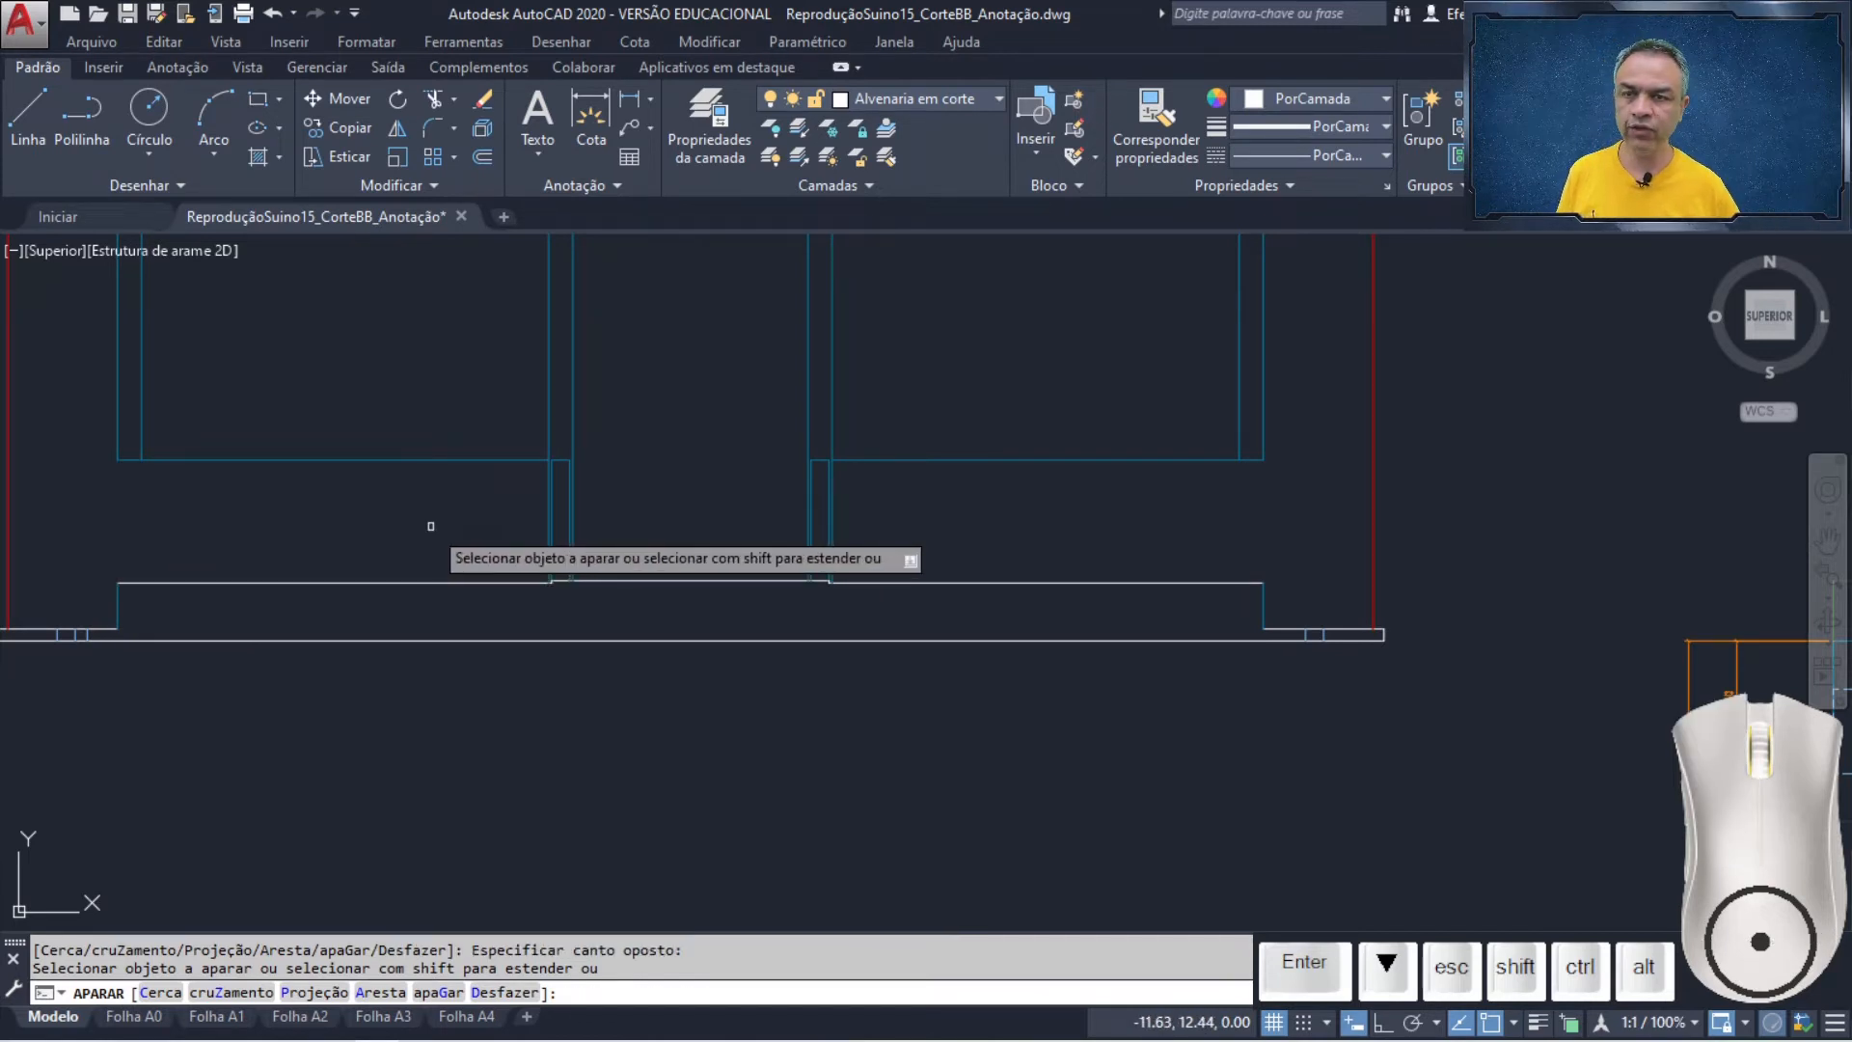
- Trim the half-wall top line where it crosses the thickness of each outer wall
left_click(137, 458)
left_click(123, 468)
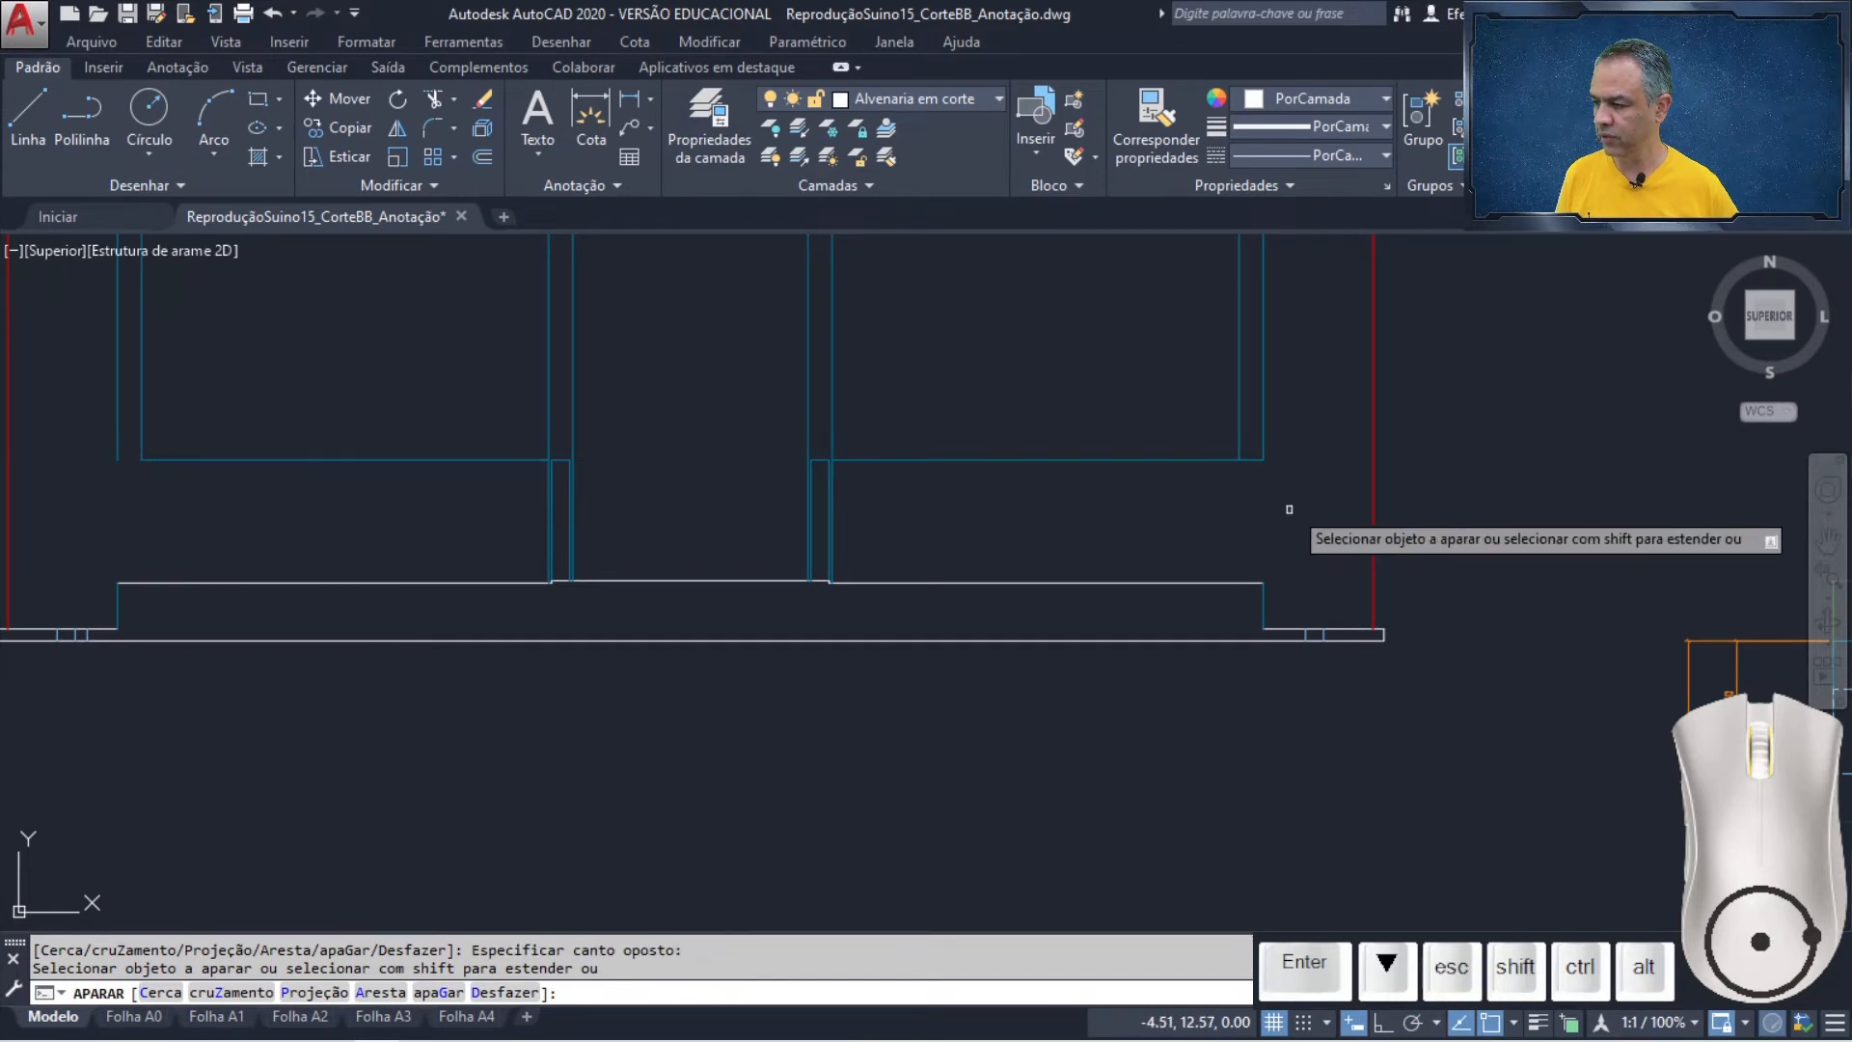
left_click(1248, 463)
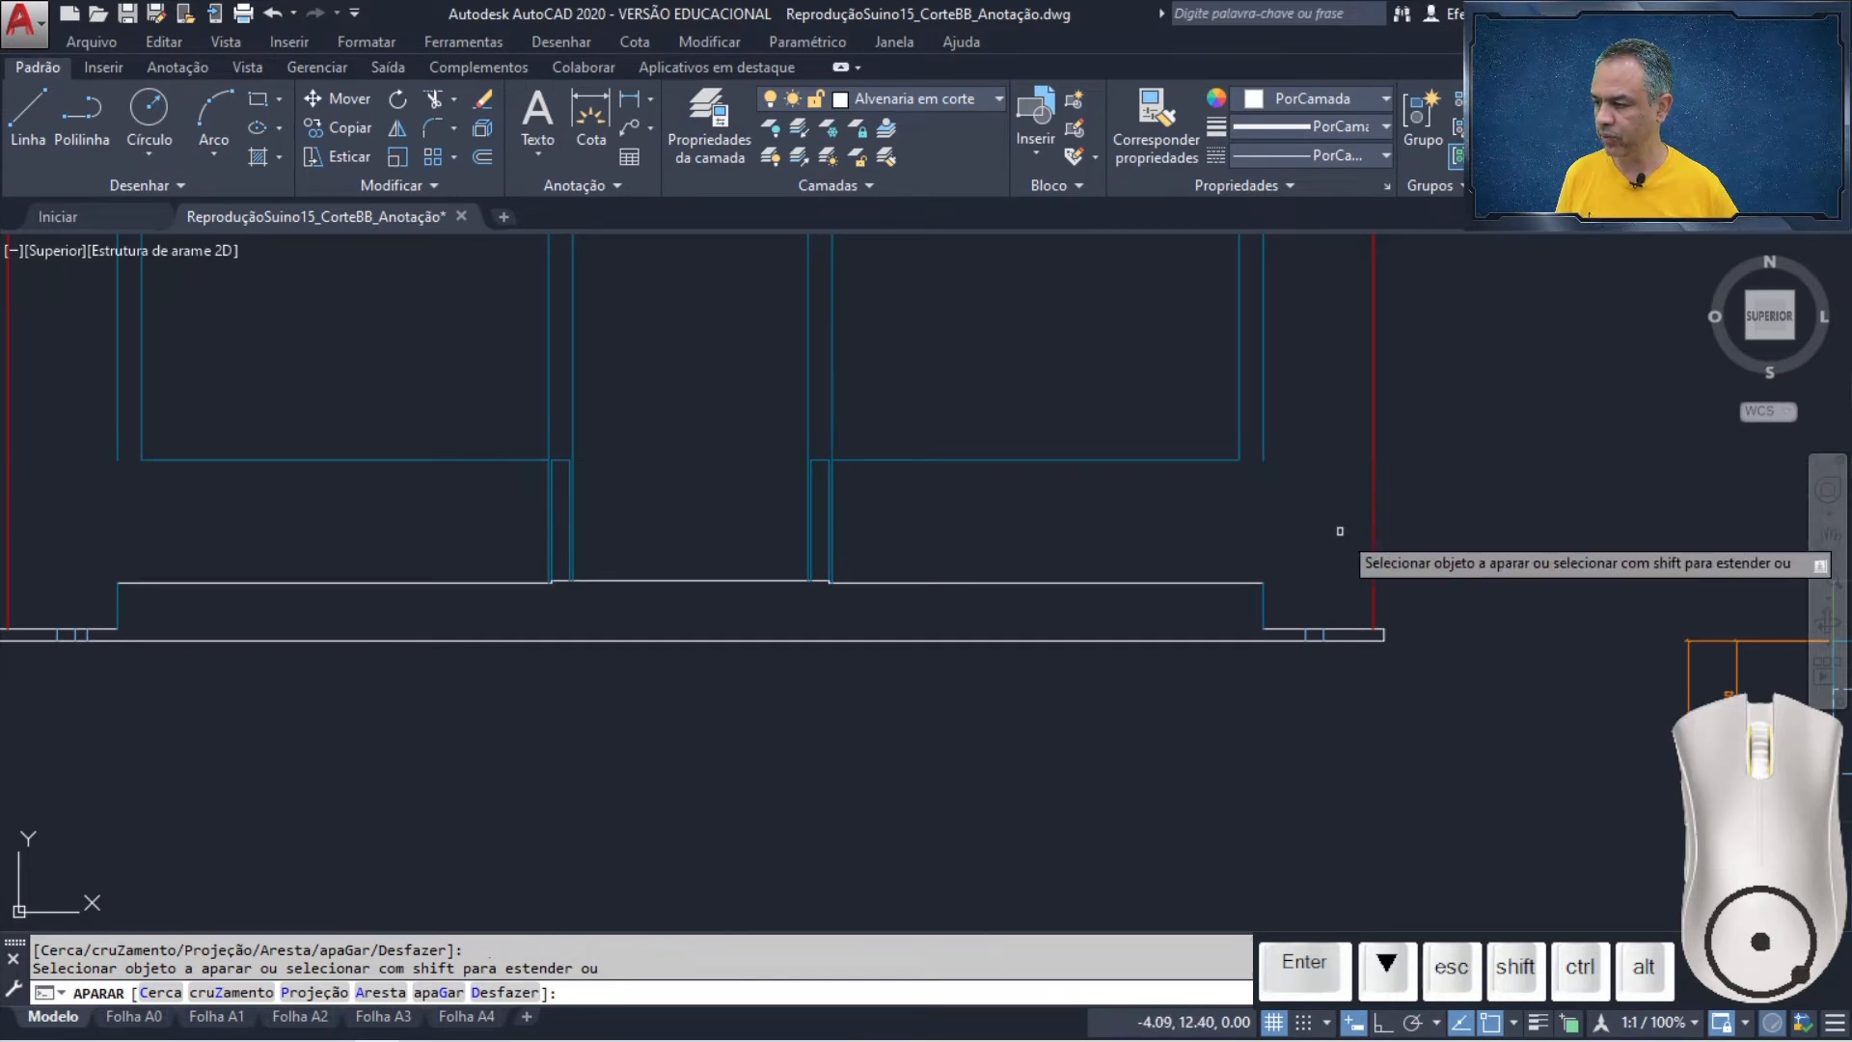
key("Return")
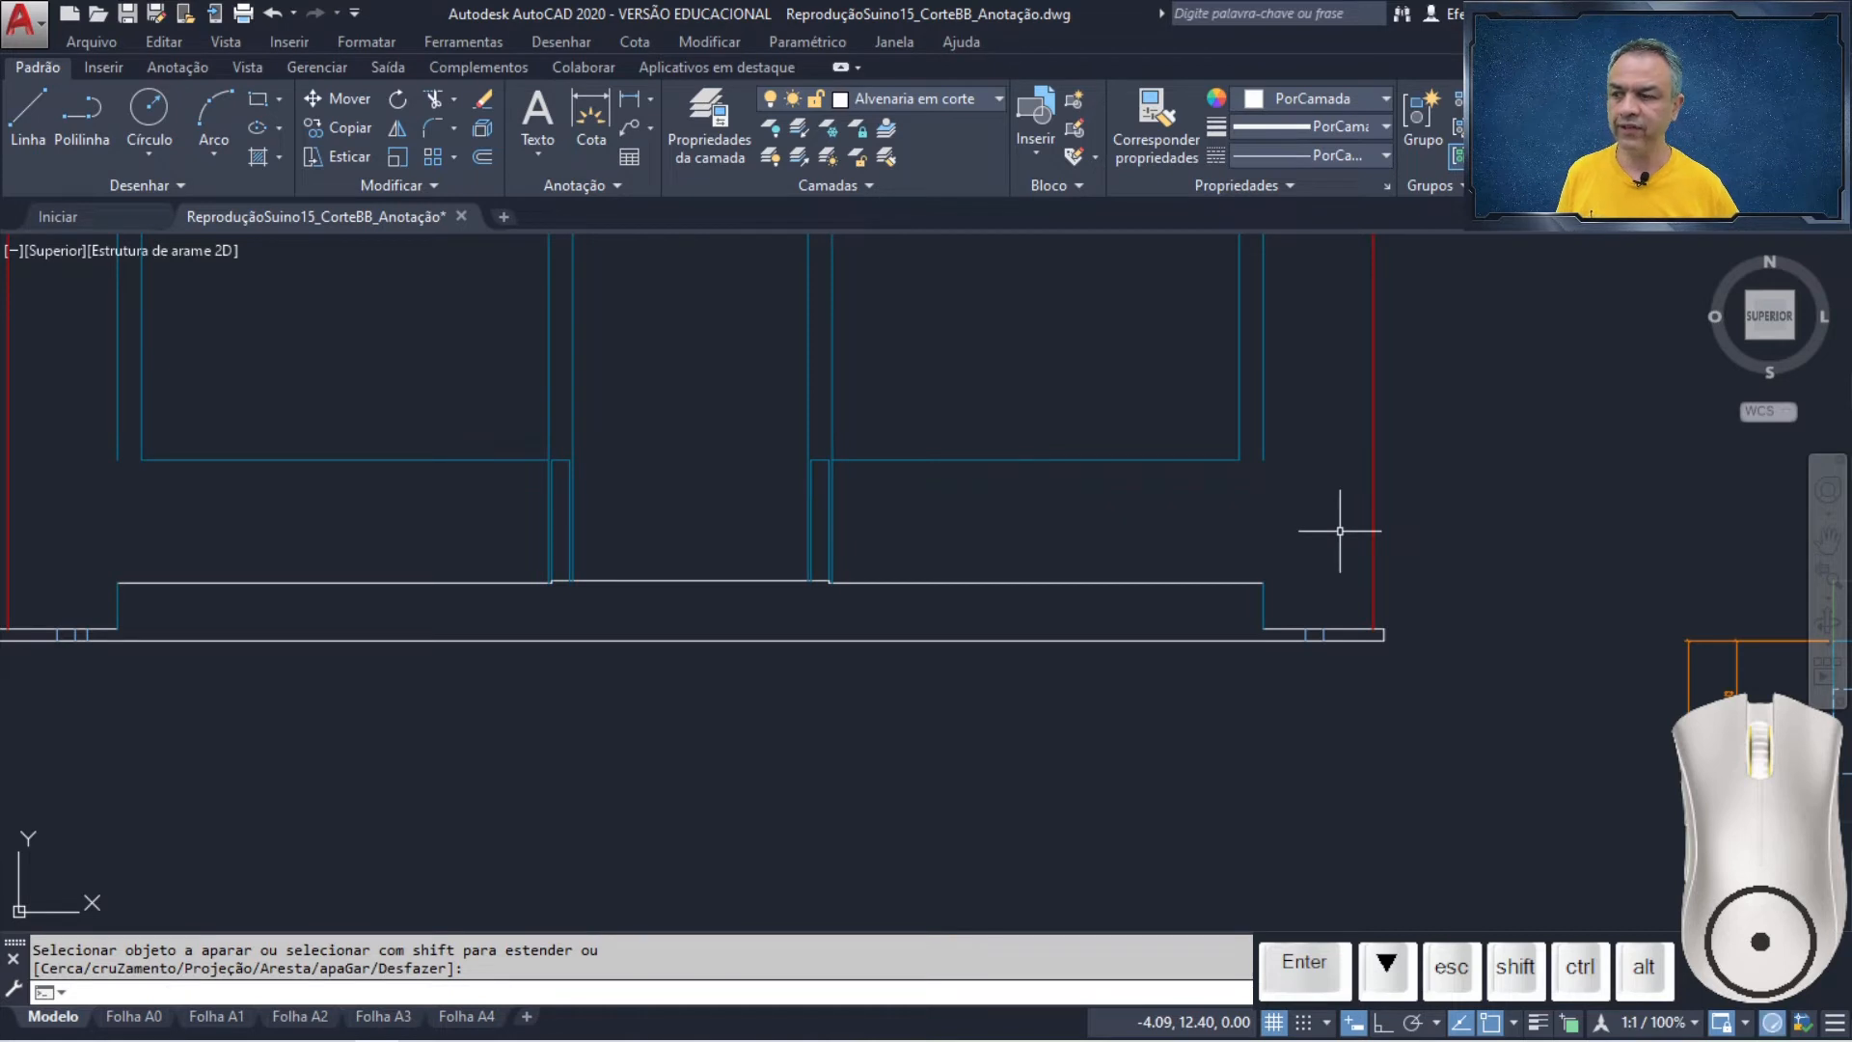
- Erase the two short view-layer vertical lines between the pen floor and the outer sidewalk at both ends of the section
left_click(1274, 604)
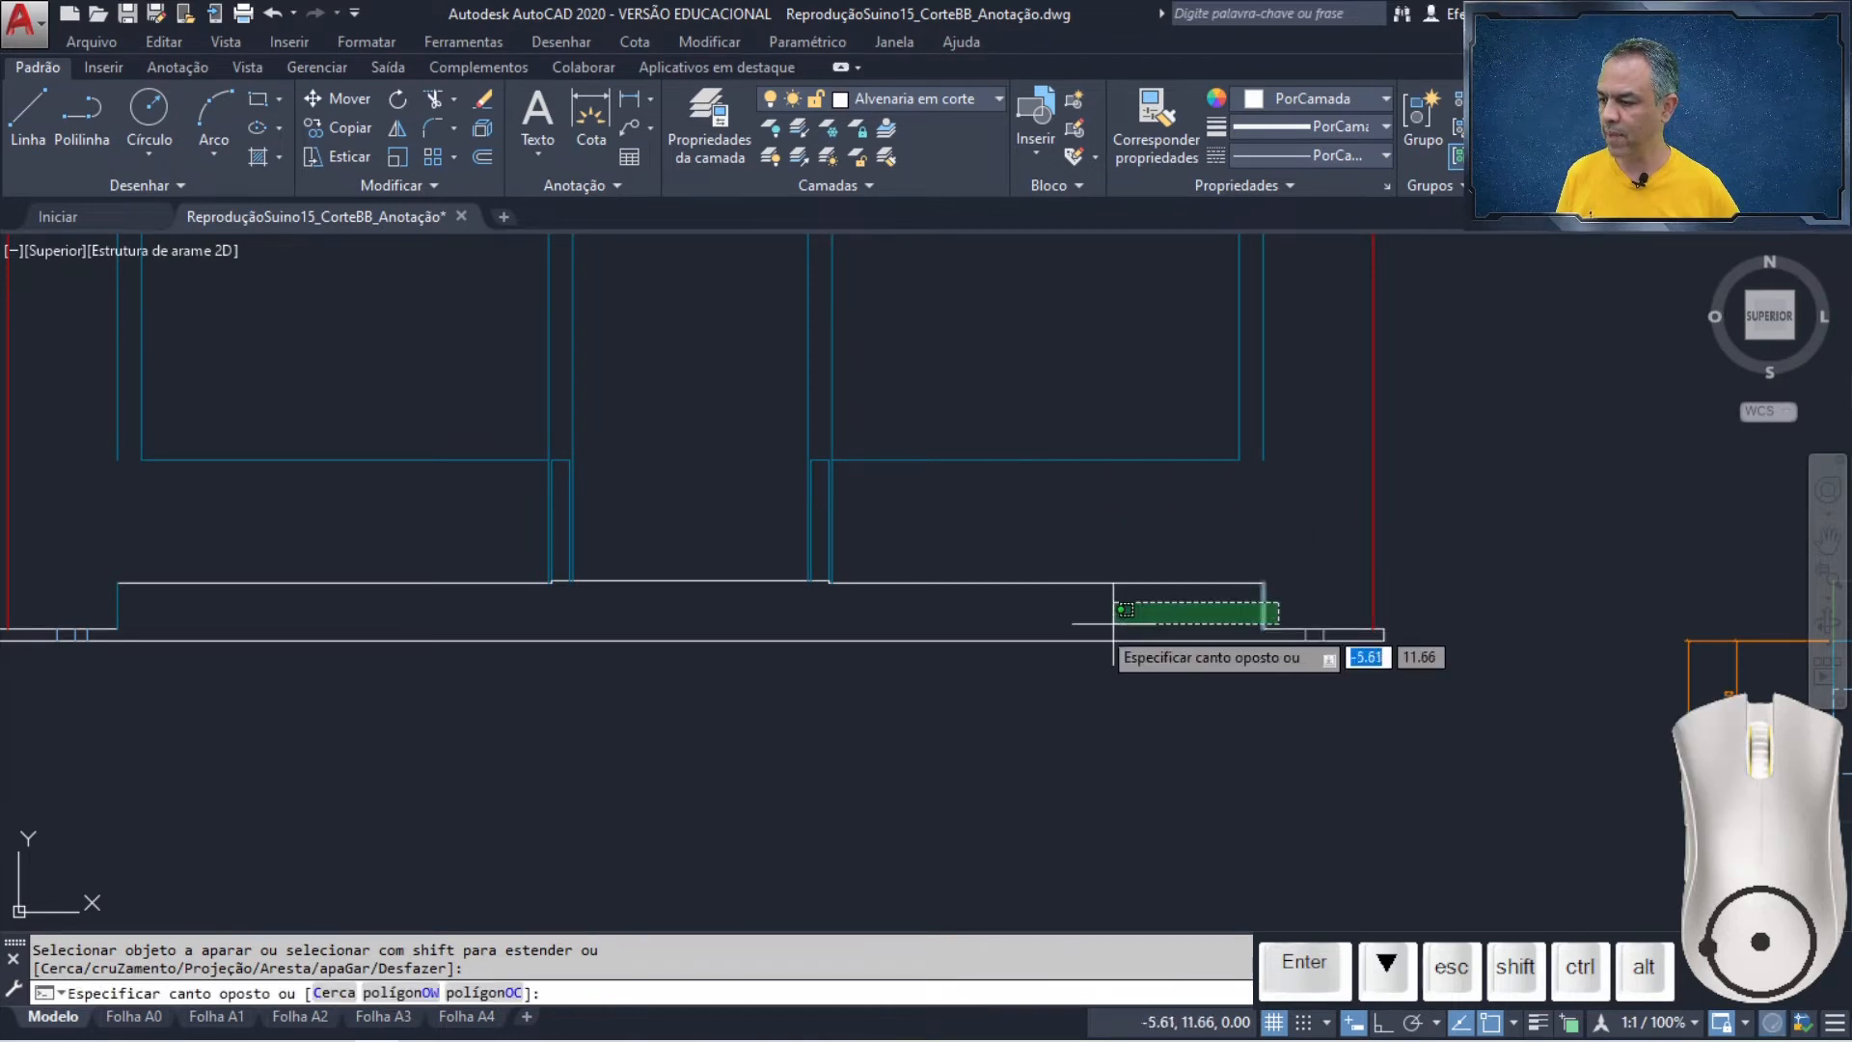
left_click(91, 600)
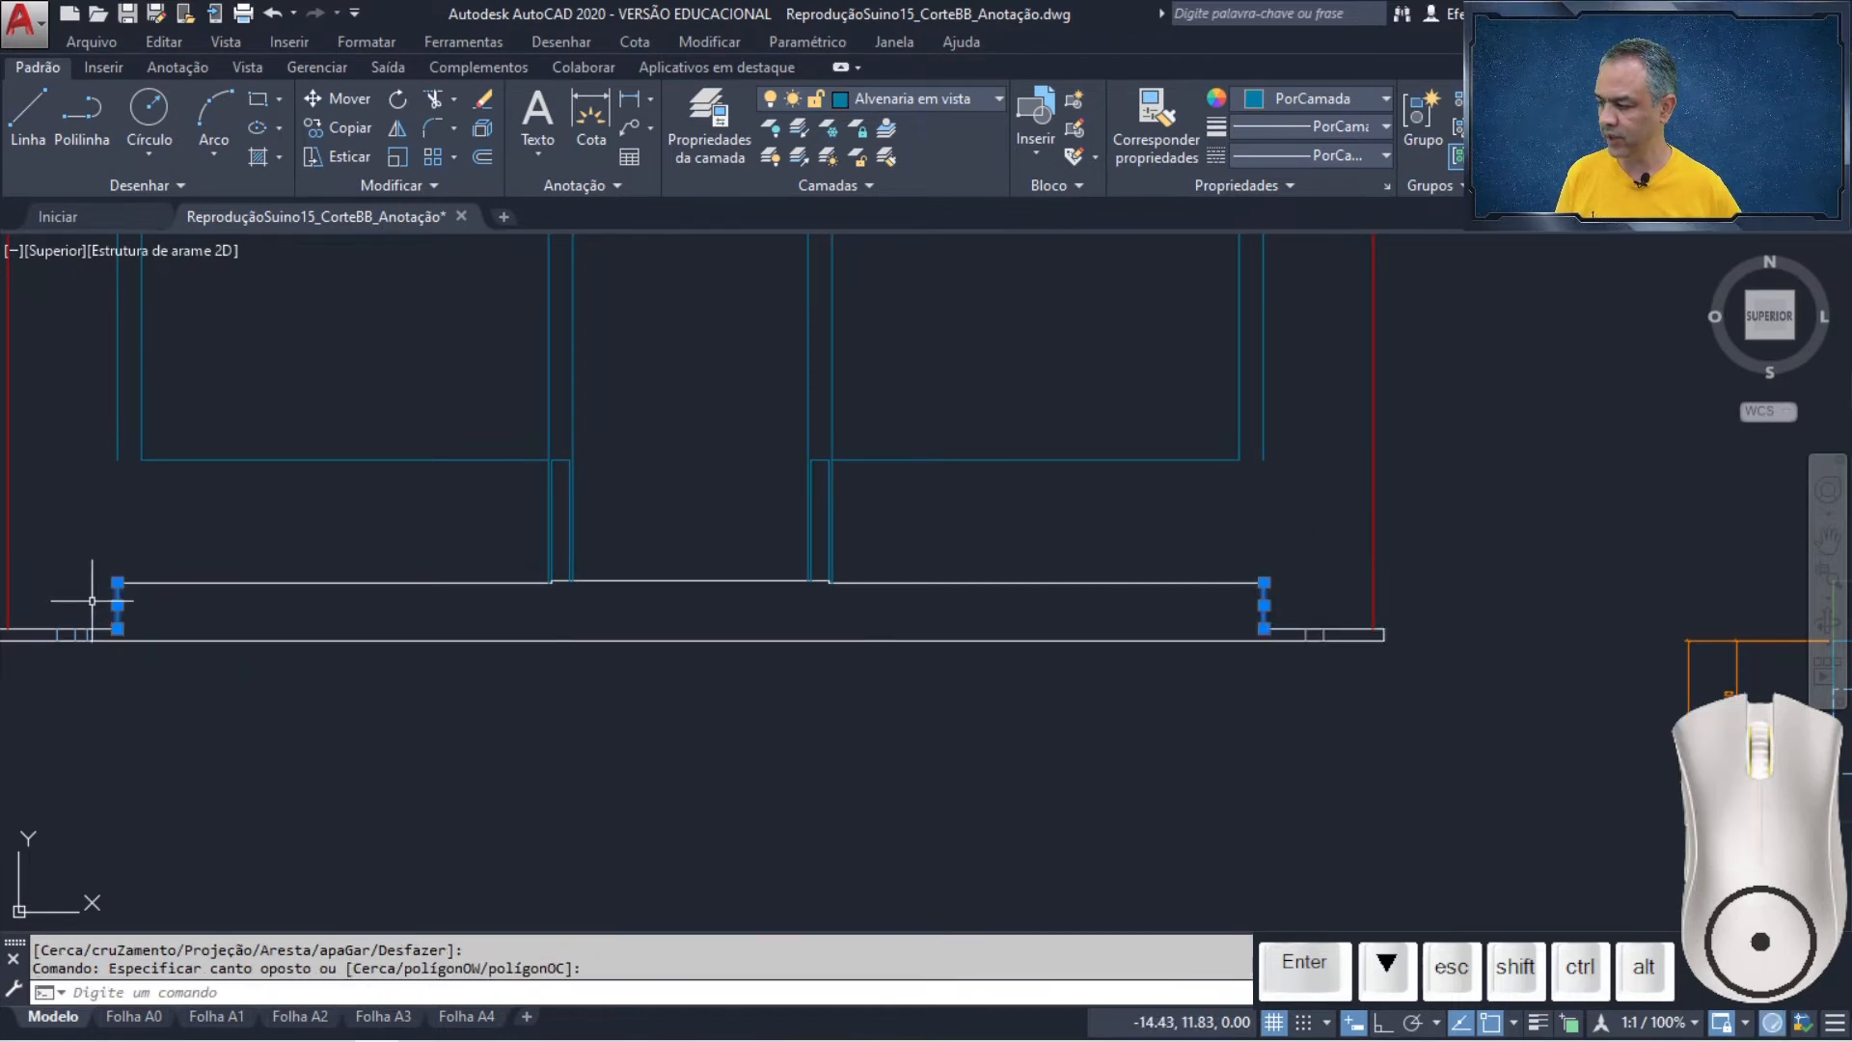
key("Delete")
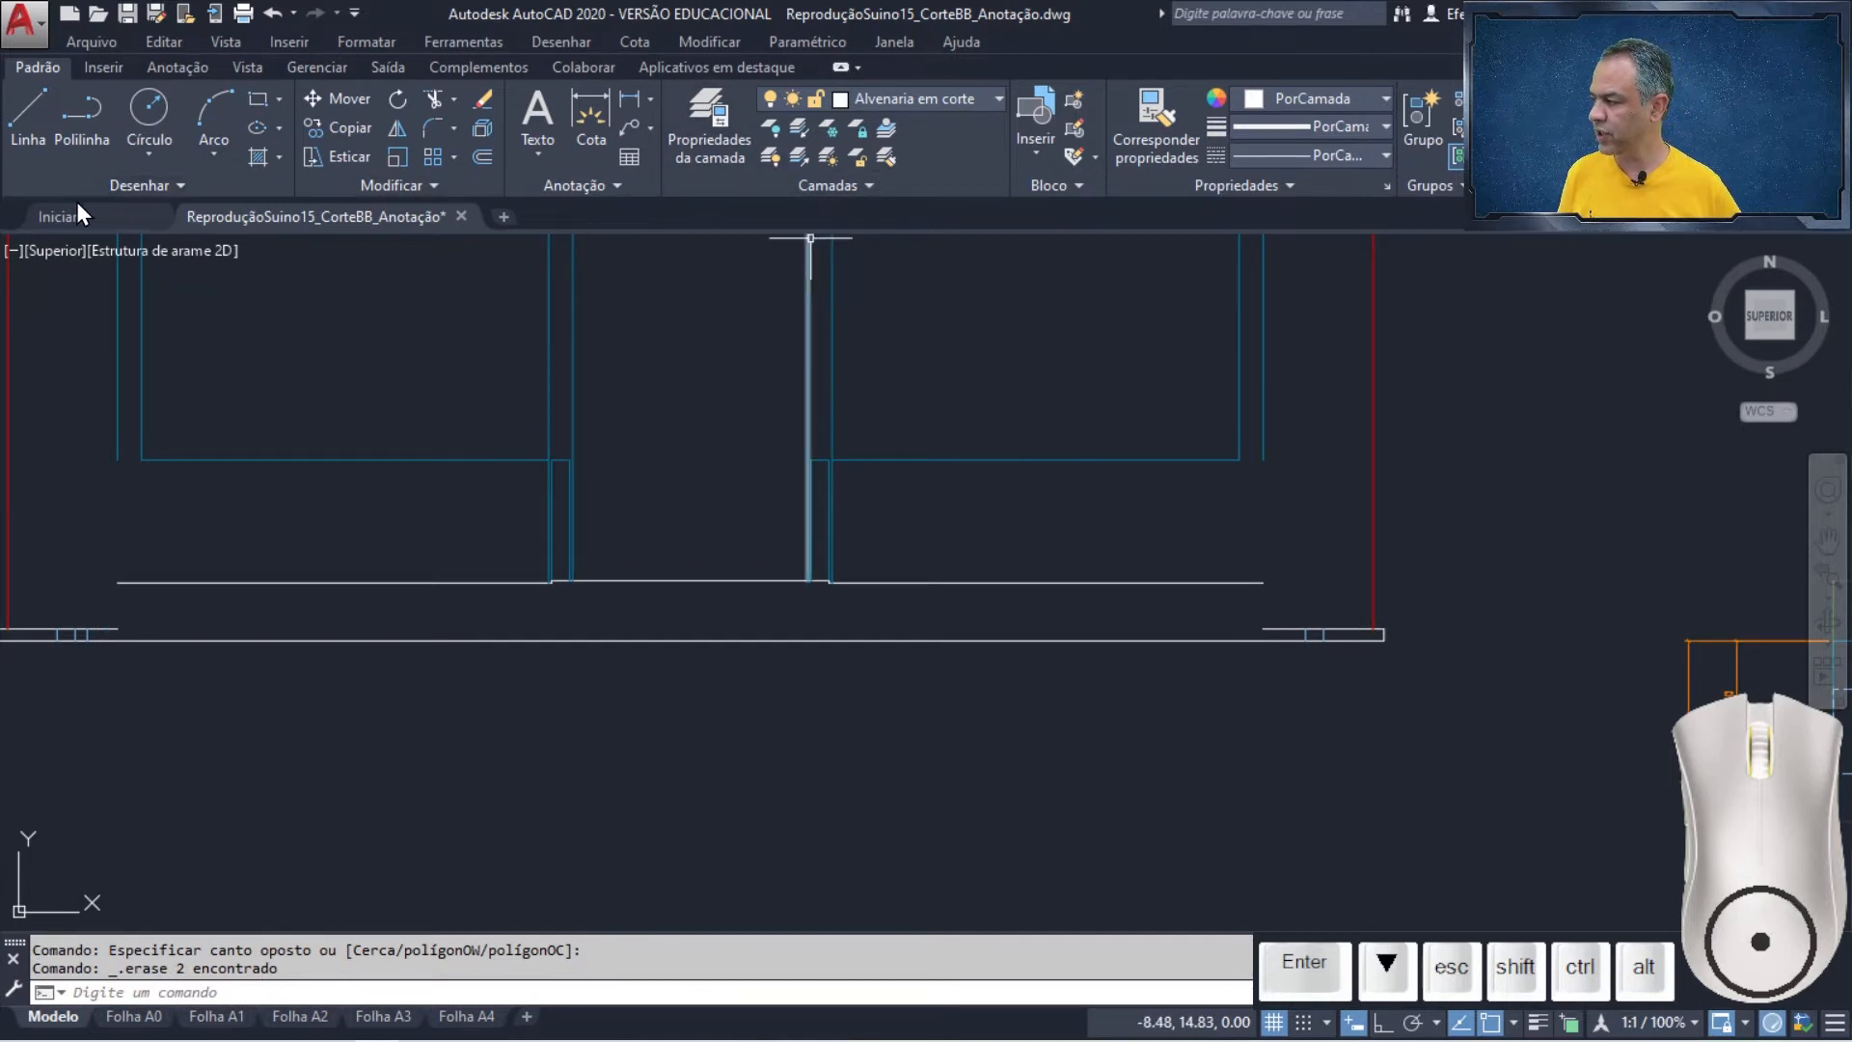
- Draw the left outer half-wall's cut outline from the sidewalk corner up, across the wall thickness and down to the pen floor
left_click(13, 128)
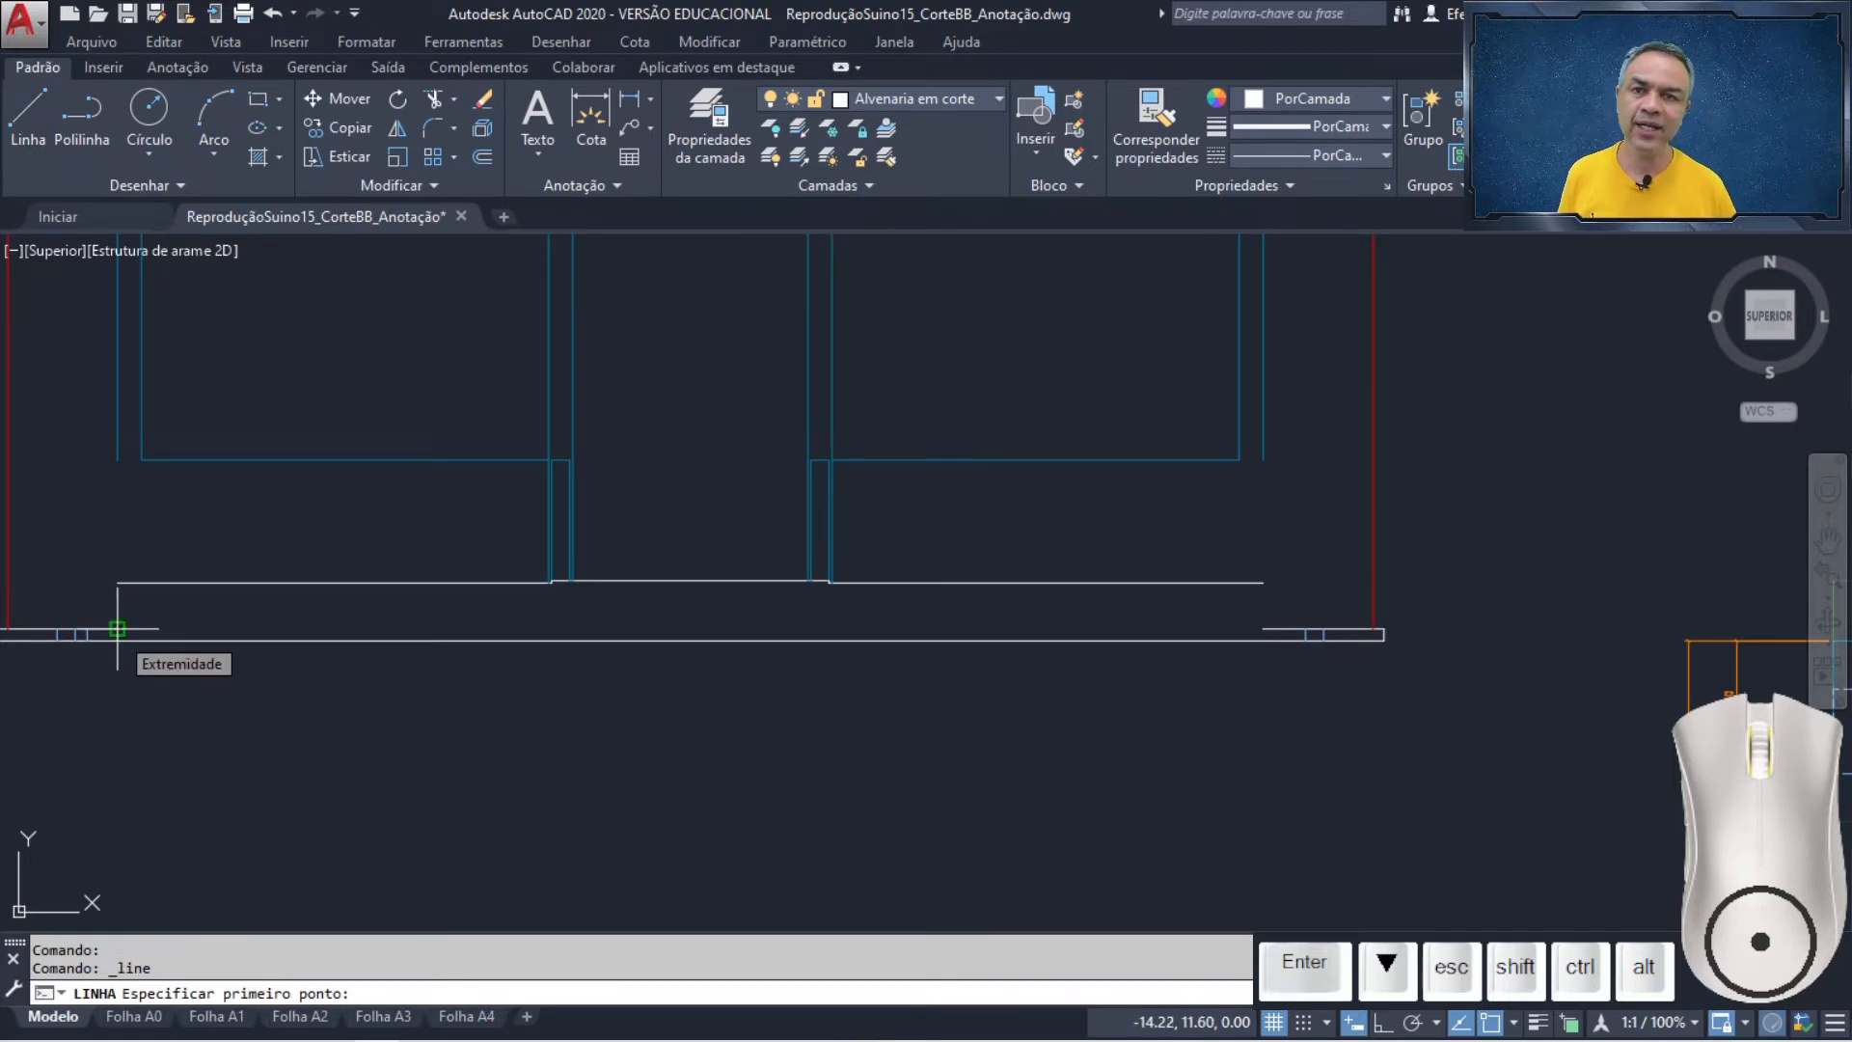
left_click(117, 629)
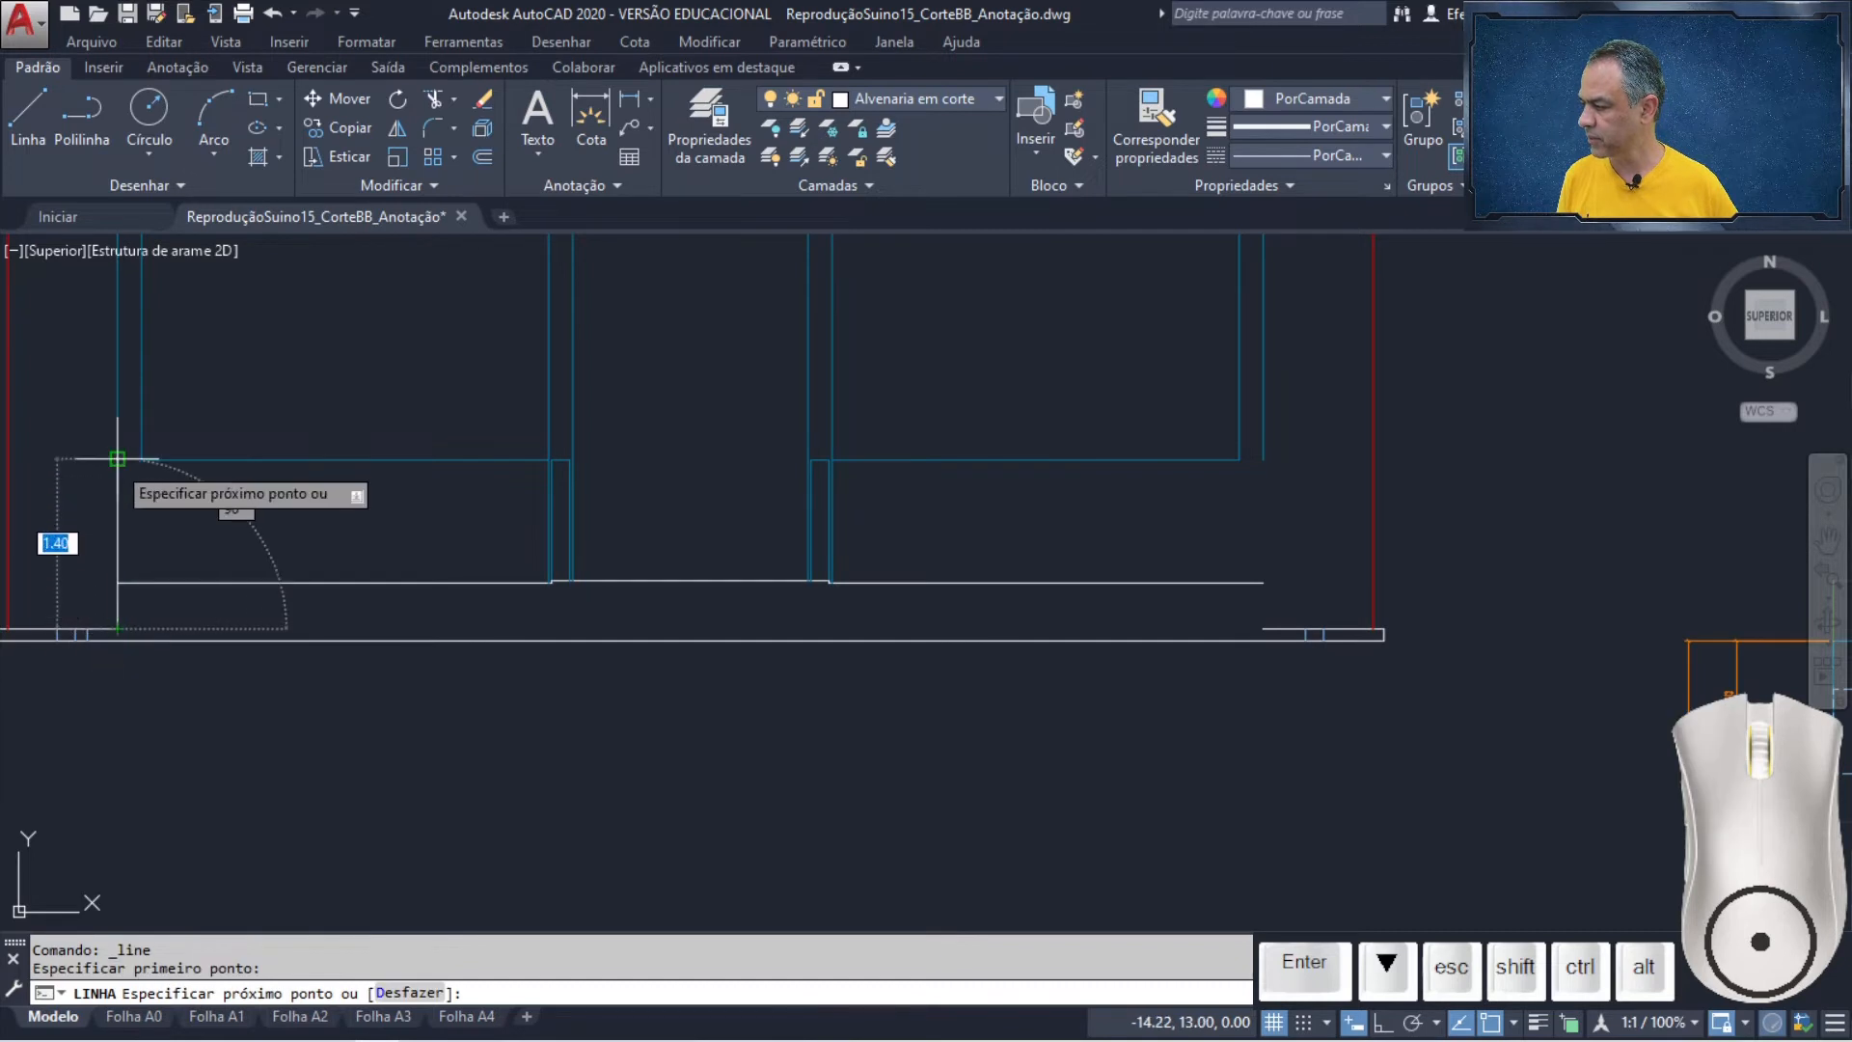
left_click(117, 460)
left_click(142, 460)
left_click(141, 581)
key("Return")
- Draw the right outer half-wall's cut outline from the sidewalk corner up, across its thickness and down to the pen floor
key("Return")
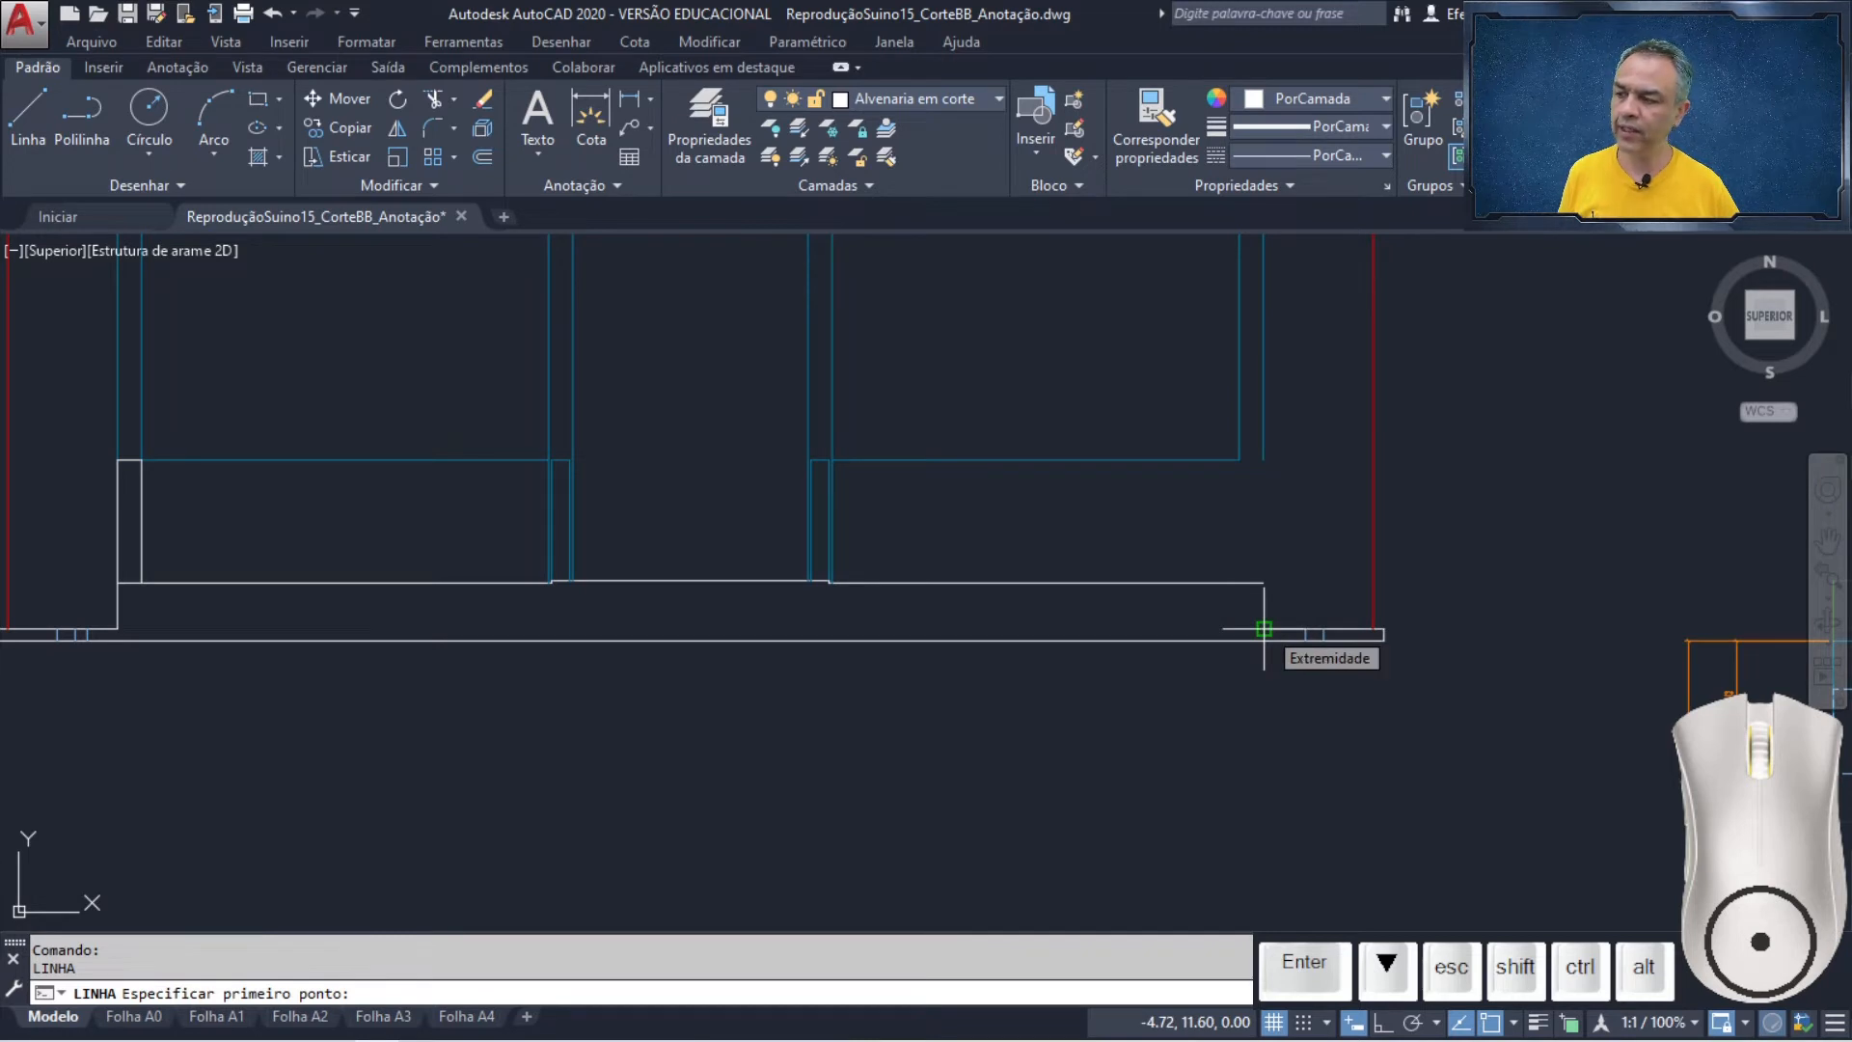
left_click(1264, 629)
left_click(1263, 460)
left_click(1240, 460)
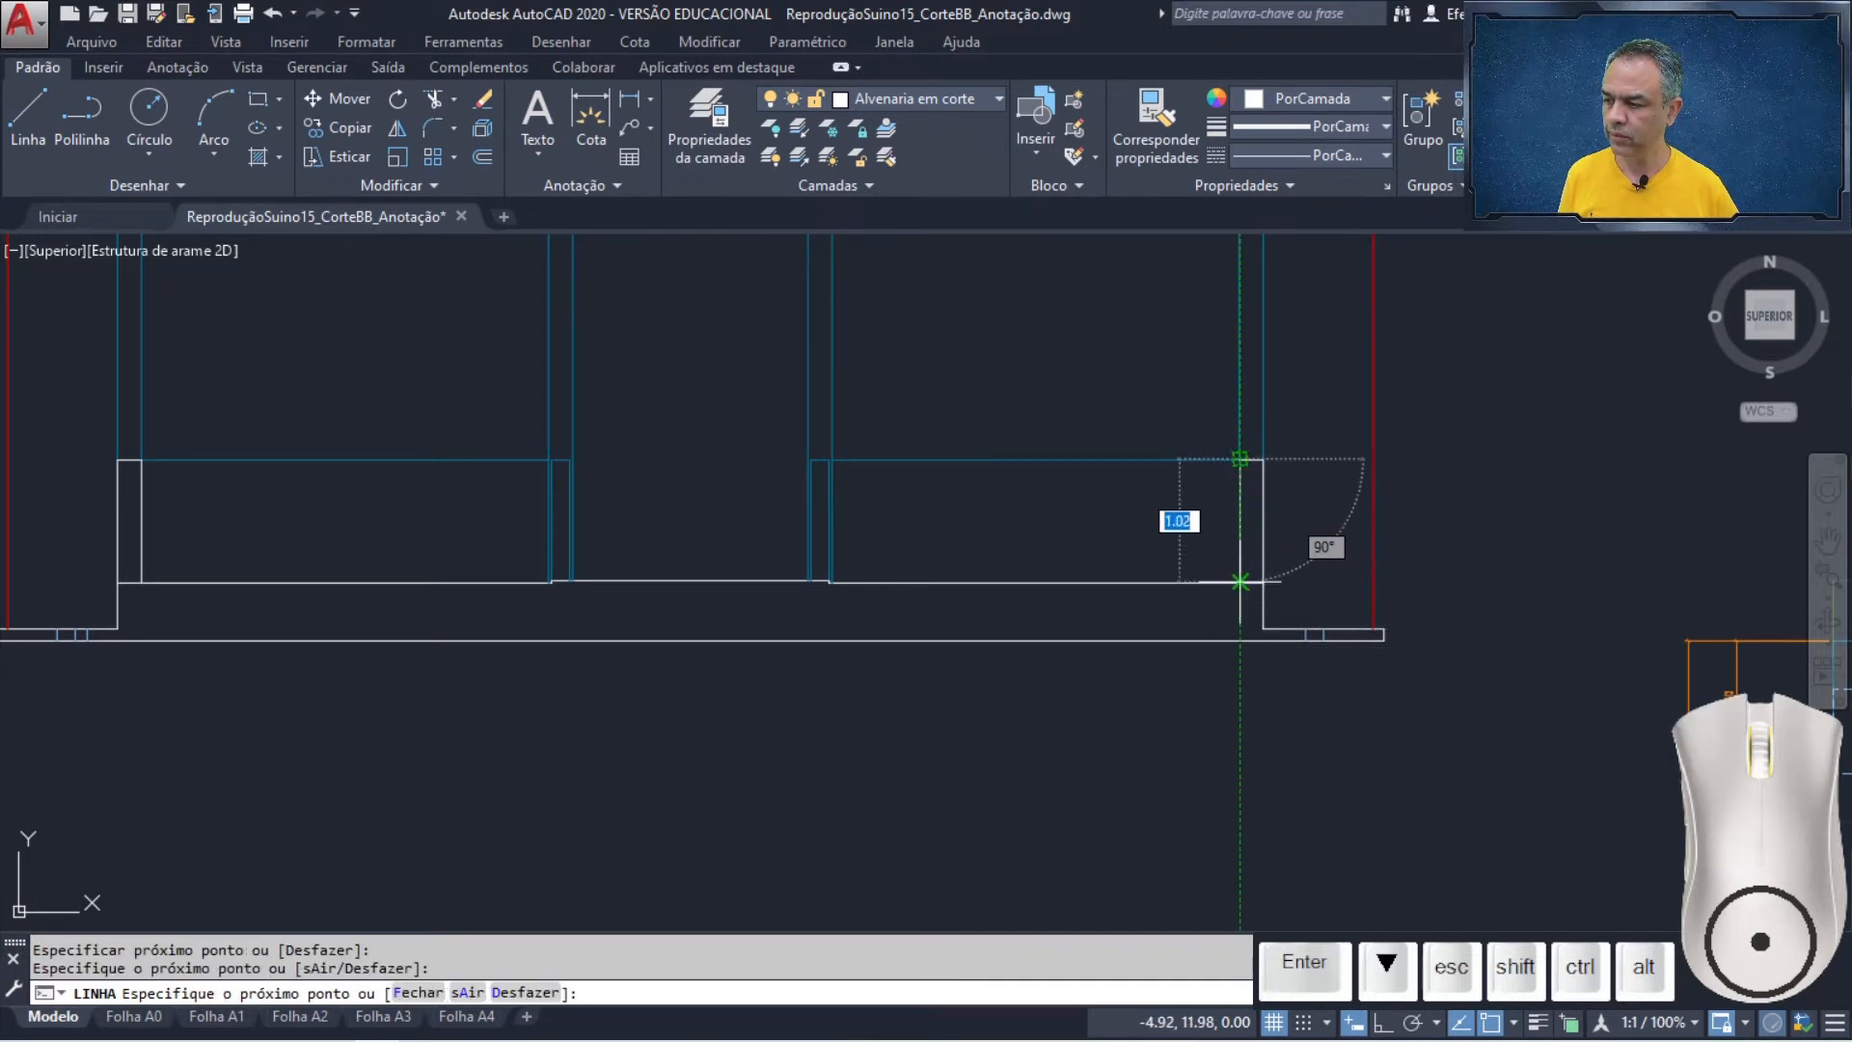
left_click(1240, 582)
key("Return")
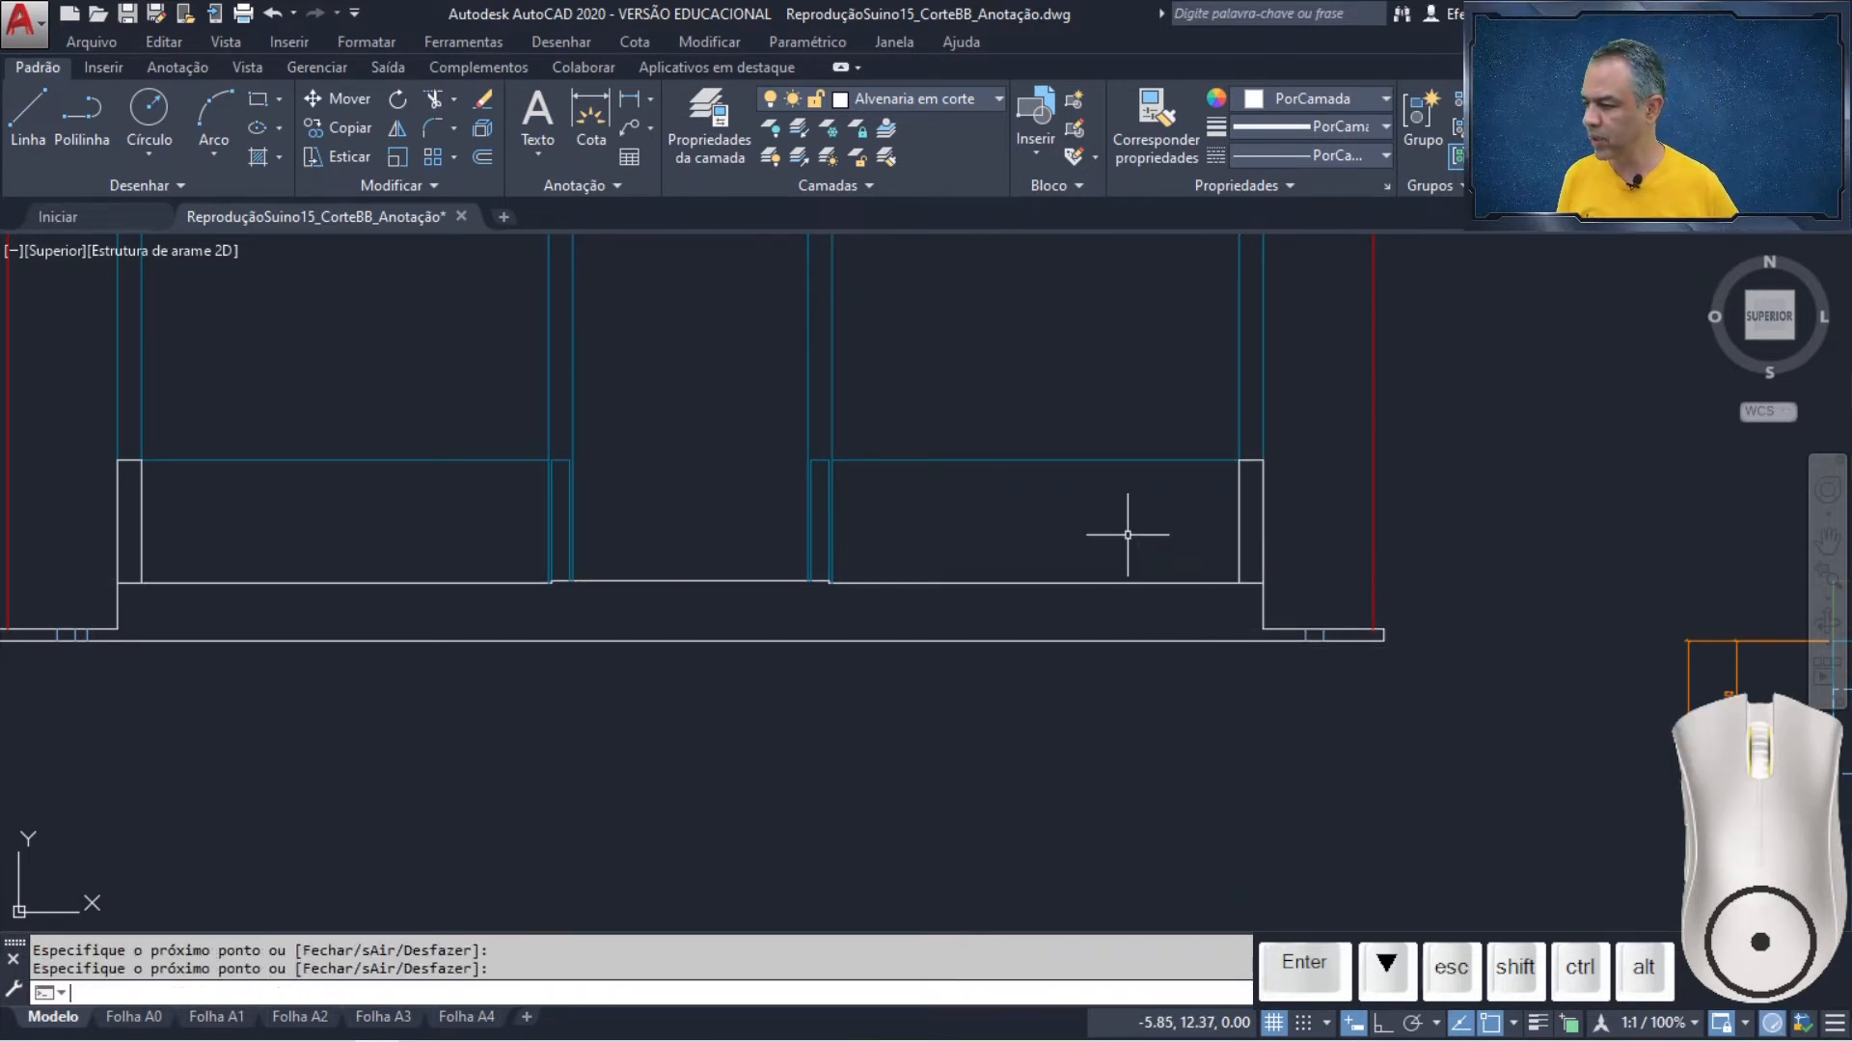
- Draw a square cut-beam rectangle at each outer end of the top beam, spanning the outer wall thickness and beam height
scroll(1127, 534, "down", 1)
middle_click_drag(1027, 404, 1157, 573)
scroll(1125, 546, "up", 1)
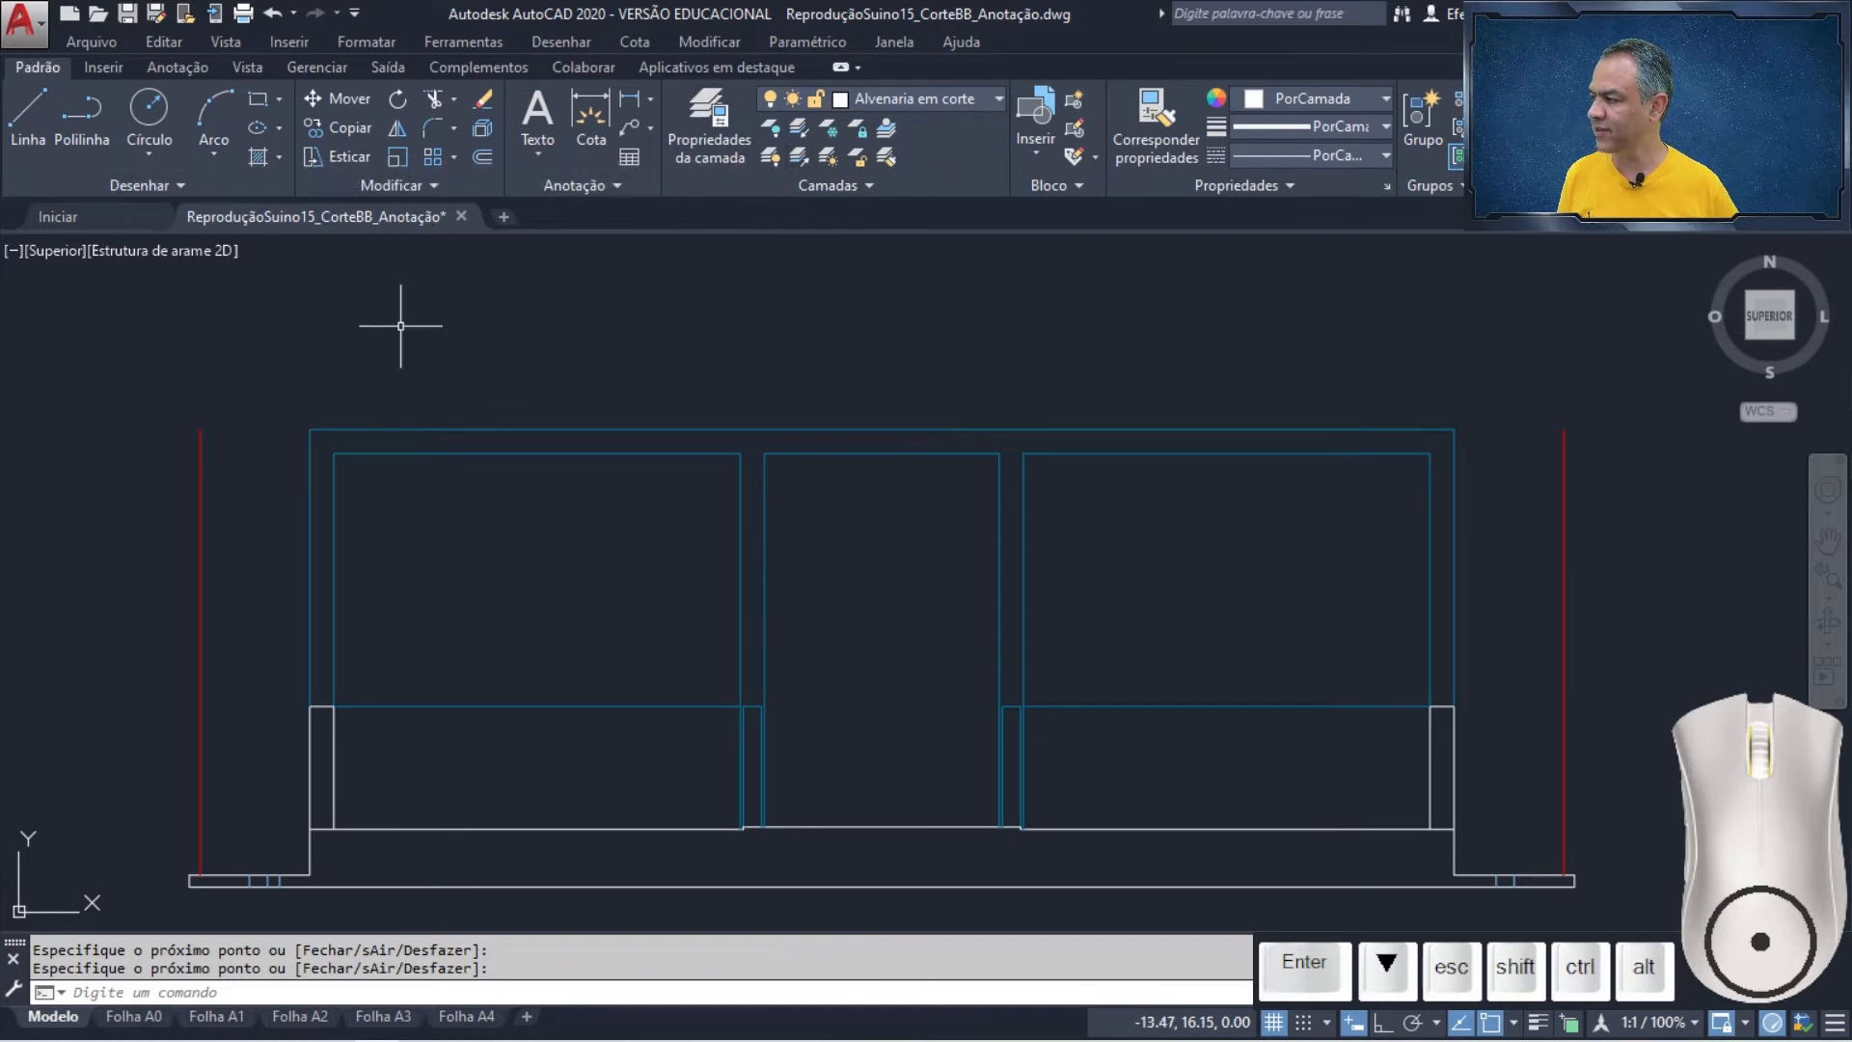
left_click(259, 99)
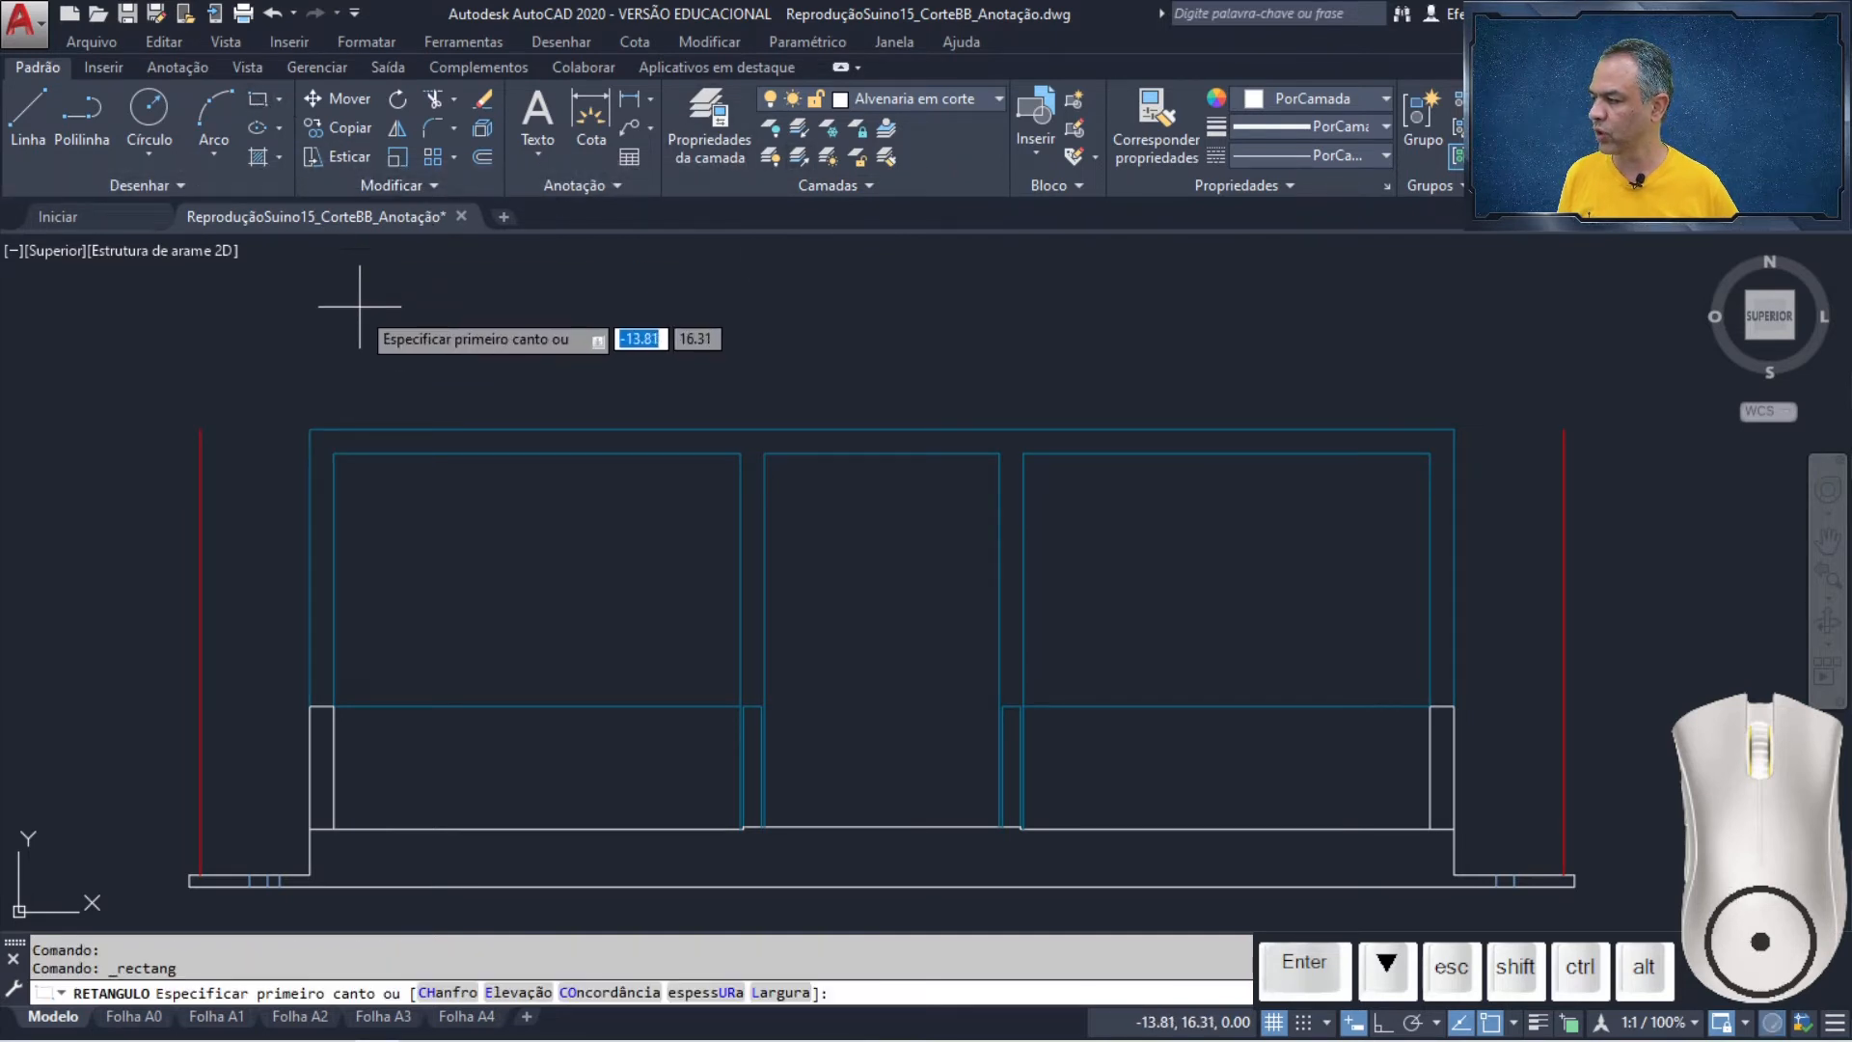
left_click(323, 443)
left_click(322, 442)
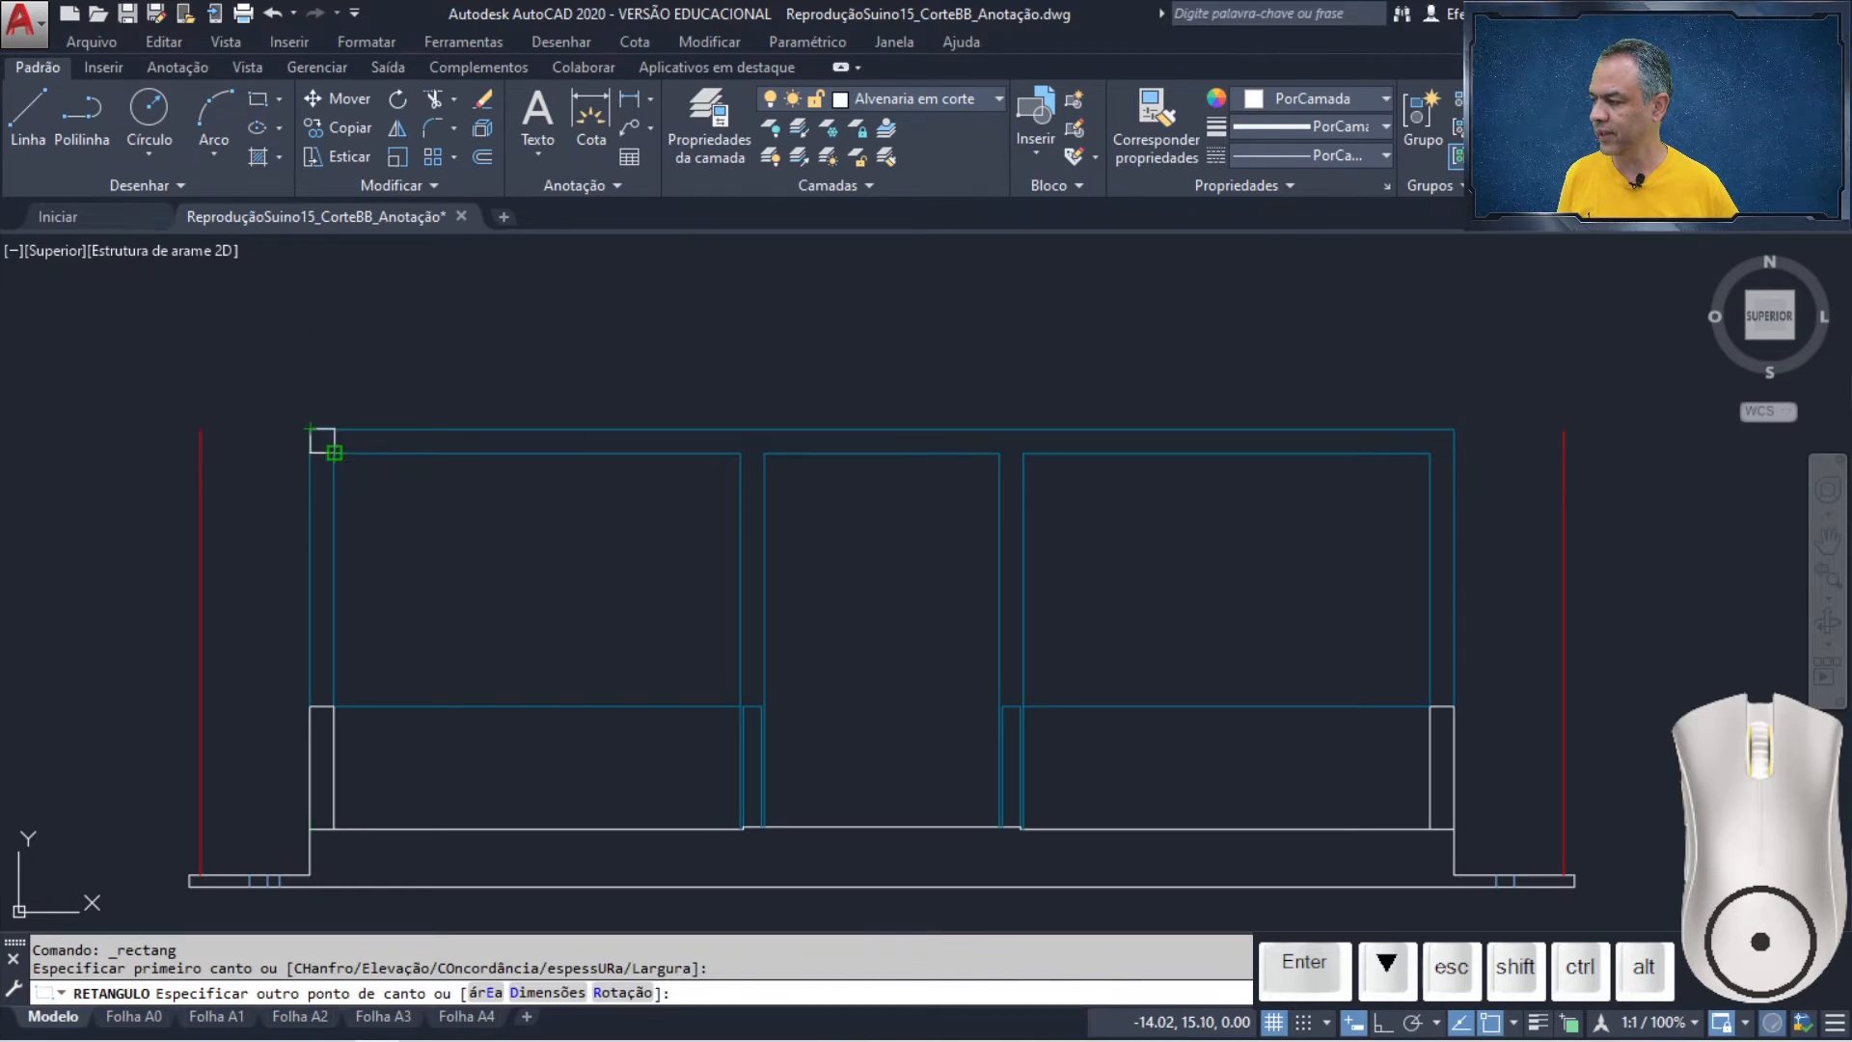
key("Return")
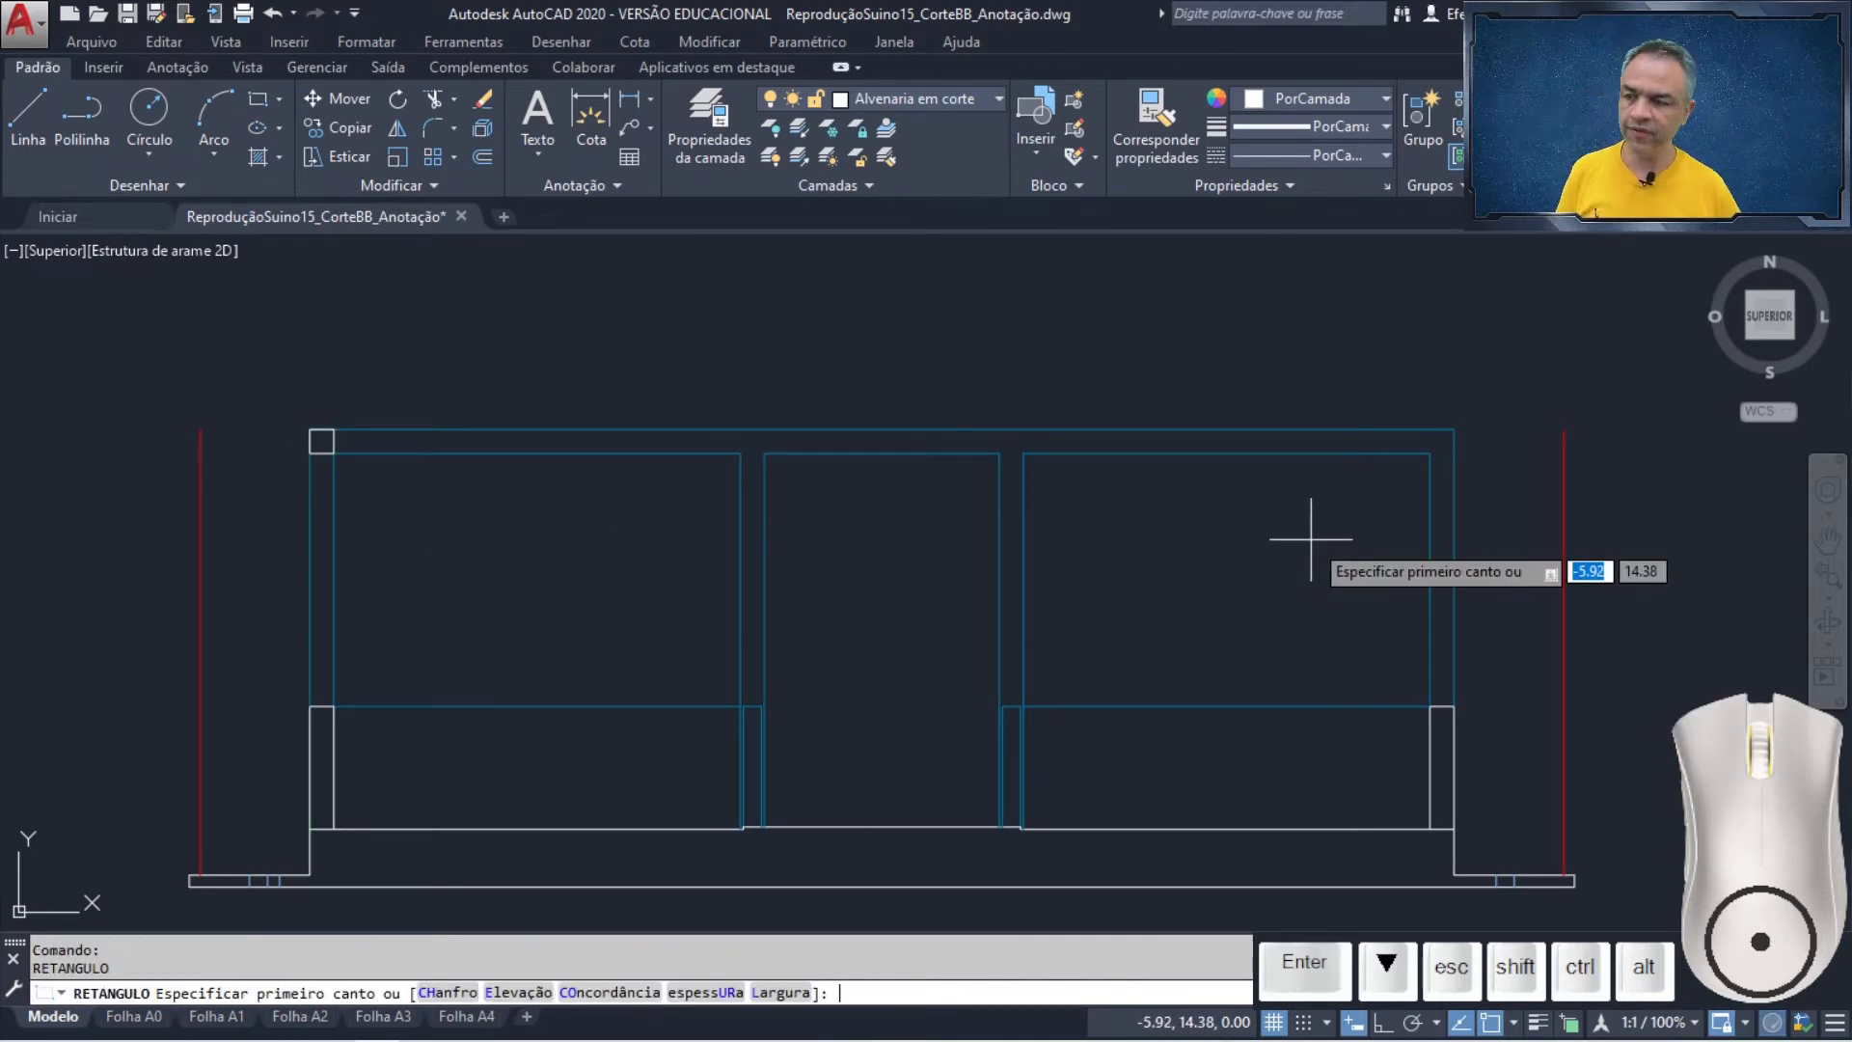
left_click(1455, 428)
left_click(1430, 453)
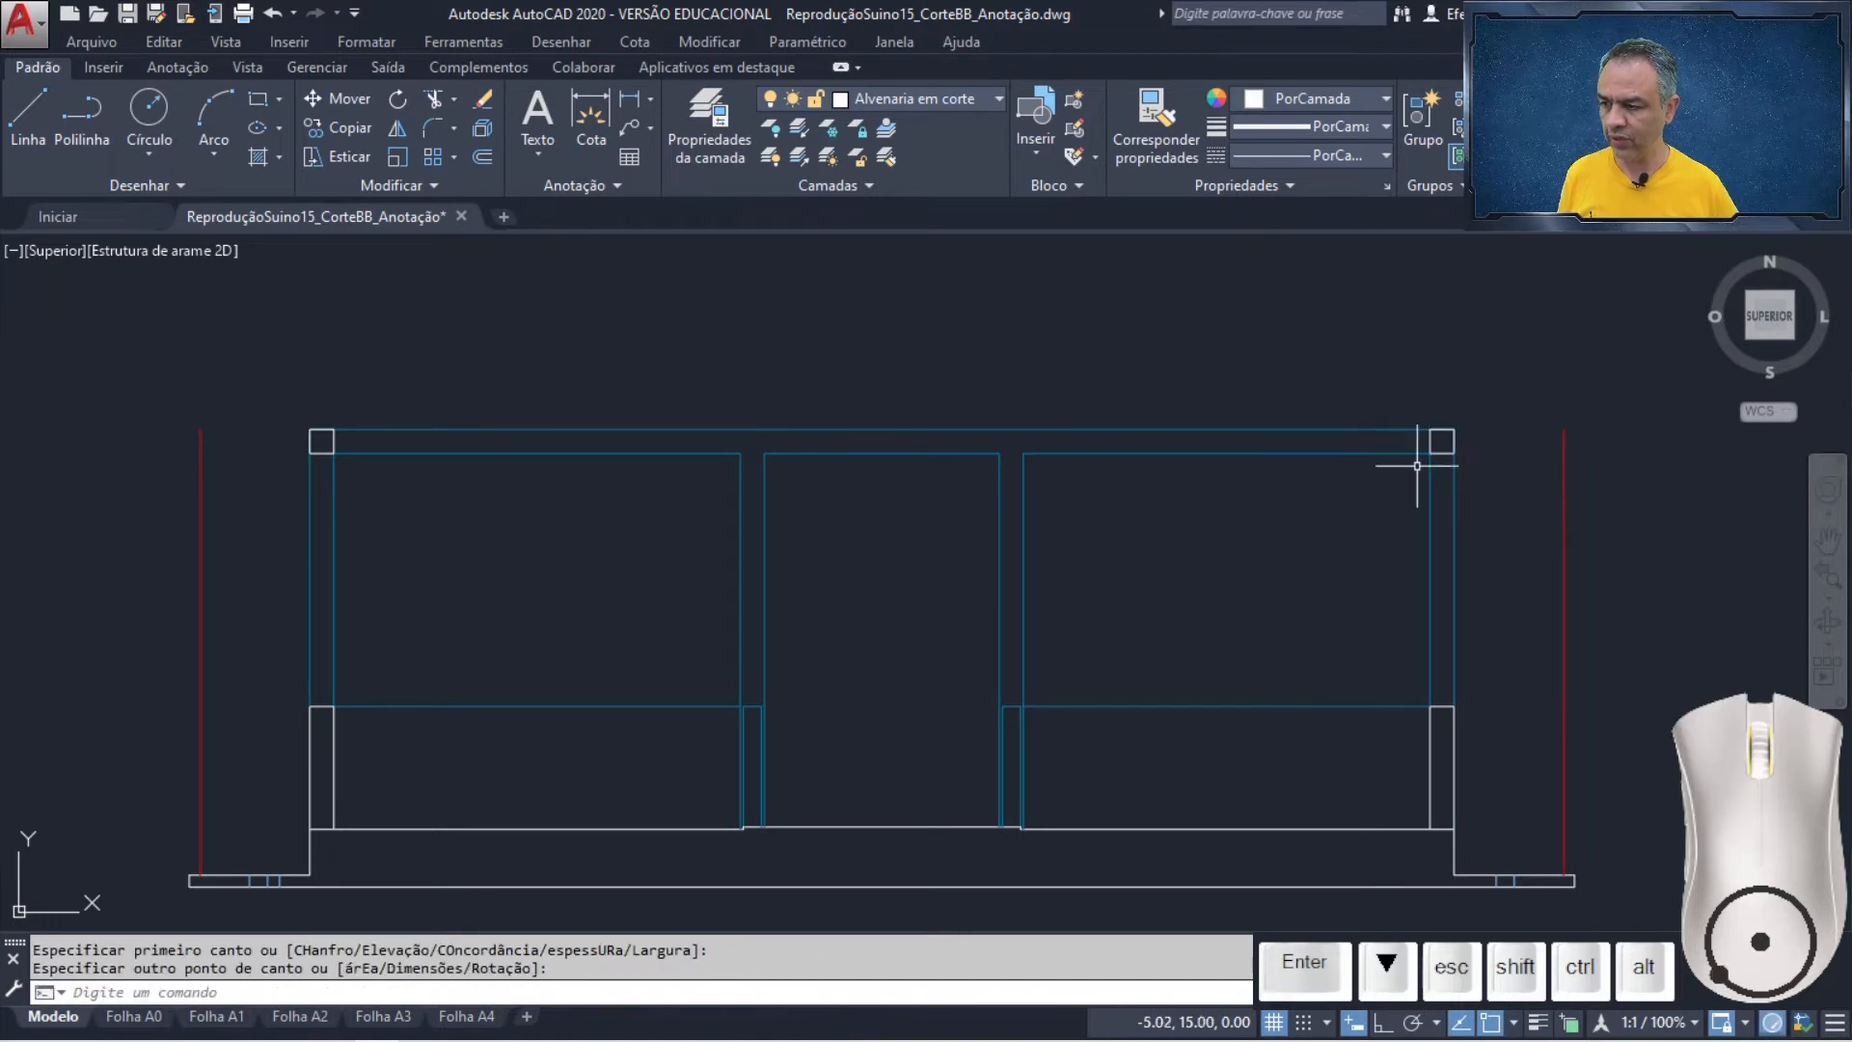
- Draw a square cut-beam rectangle in the top beam above each of the two corridor pillars
key("Return")
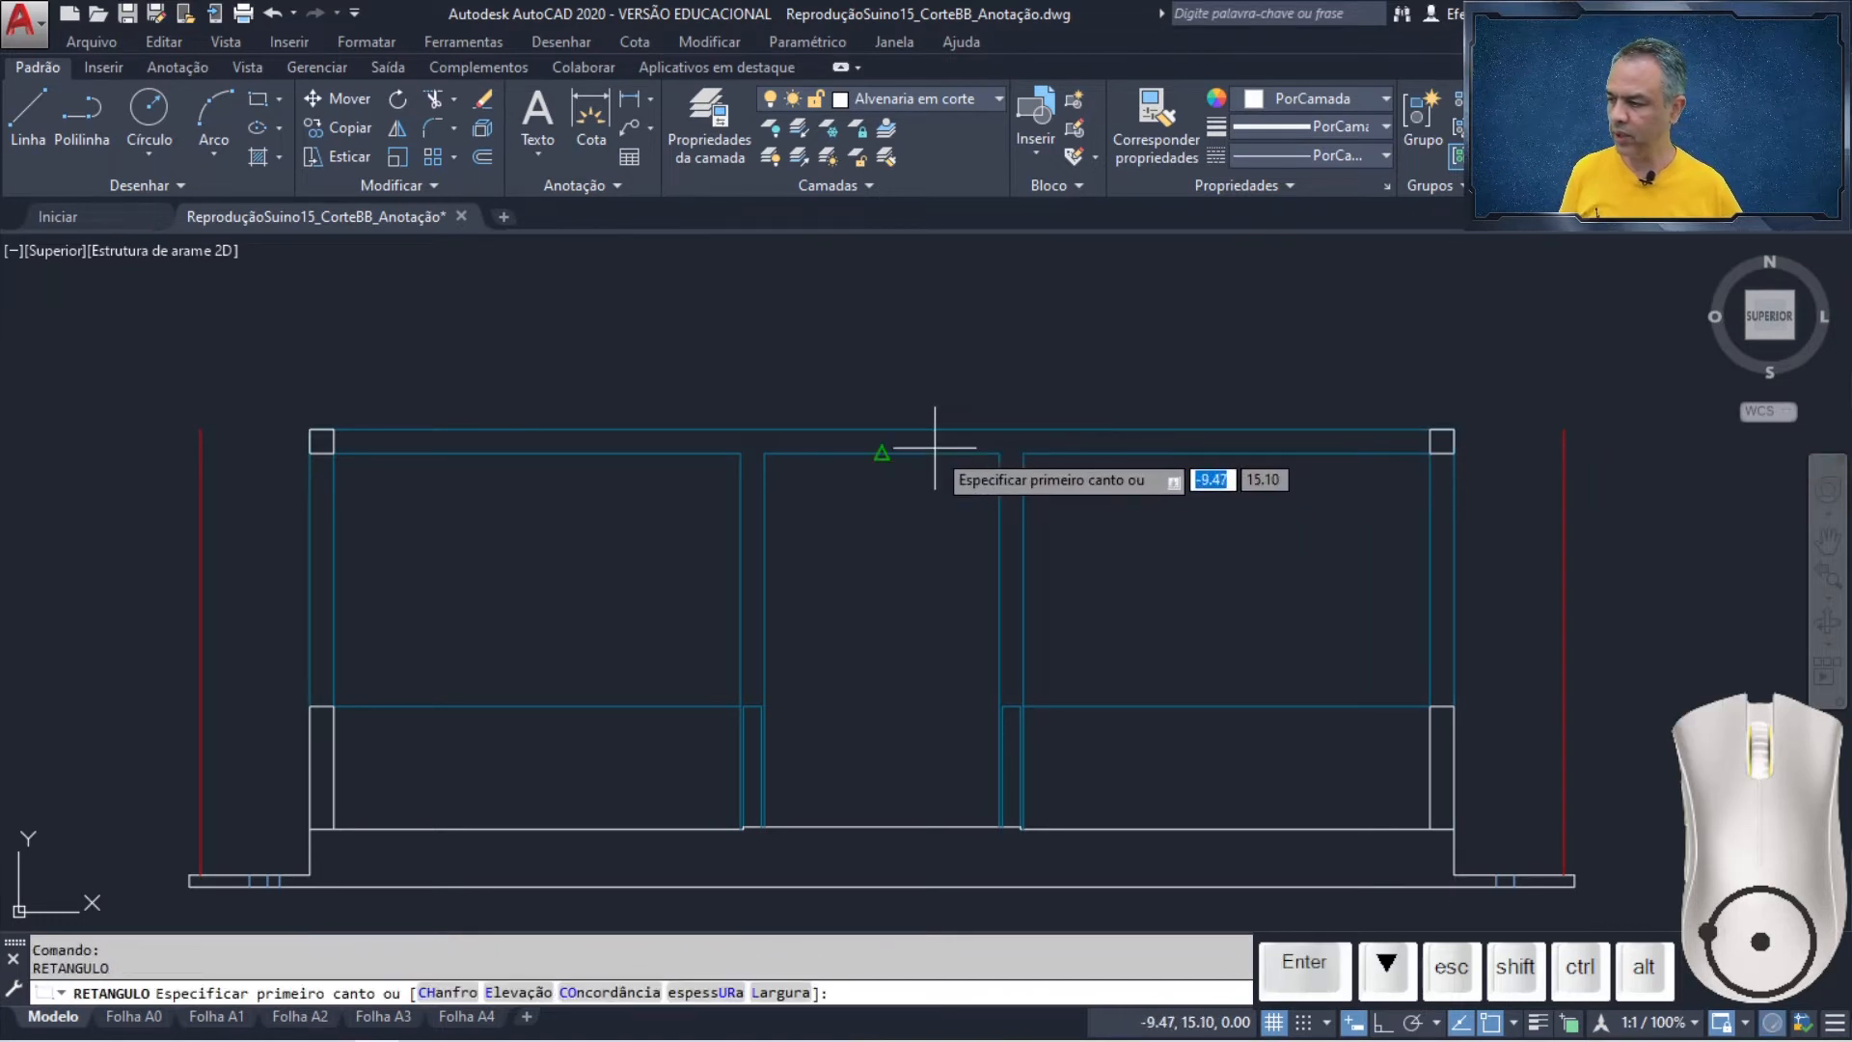
scroll(800, 448, "up", 4)
scroll(799, 449, "up", 2)
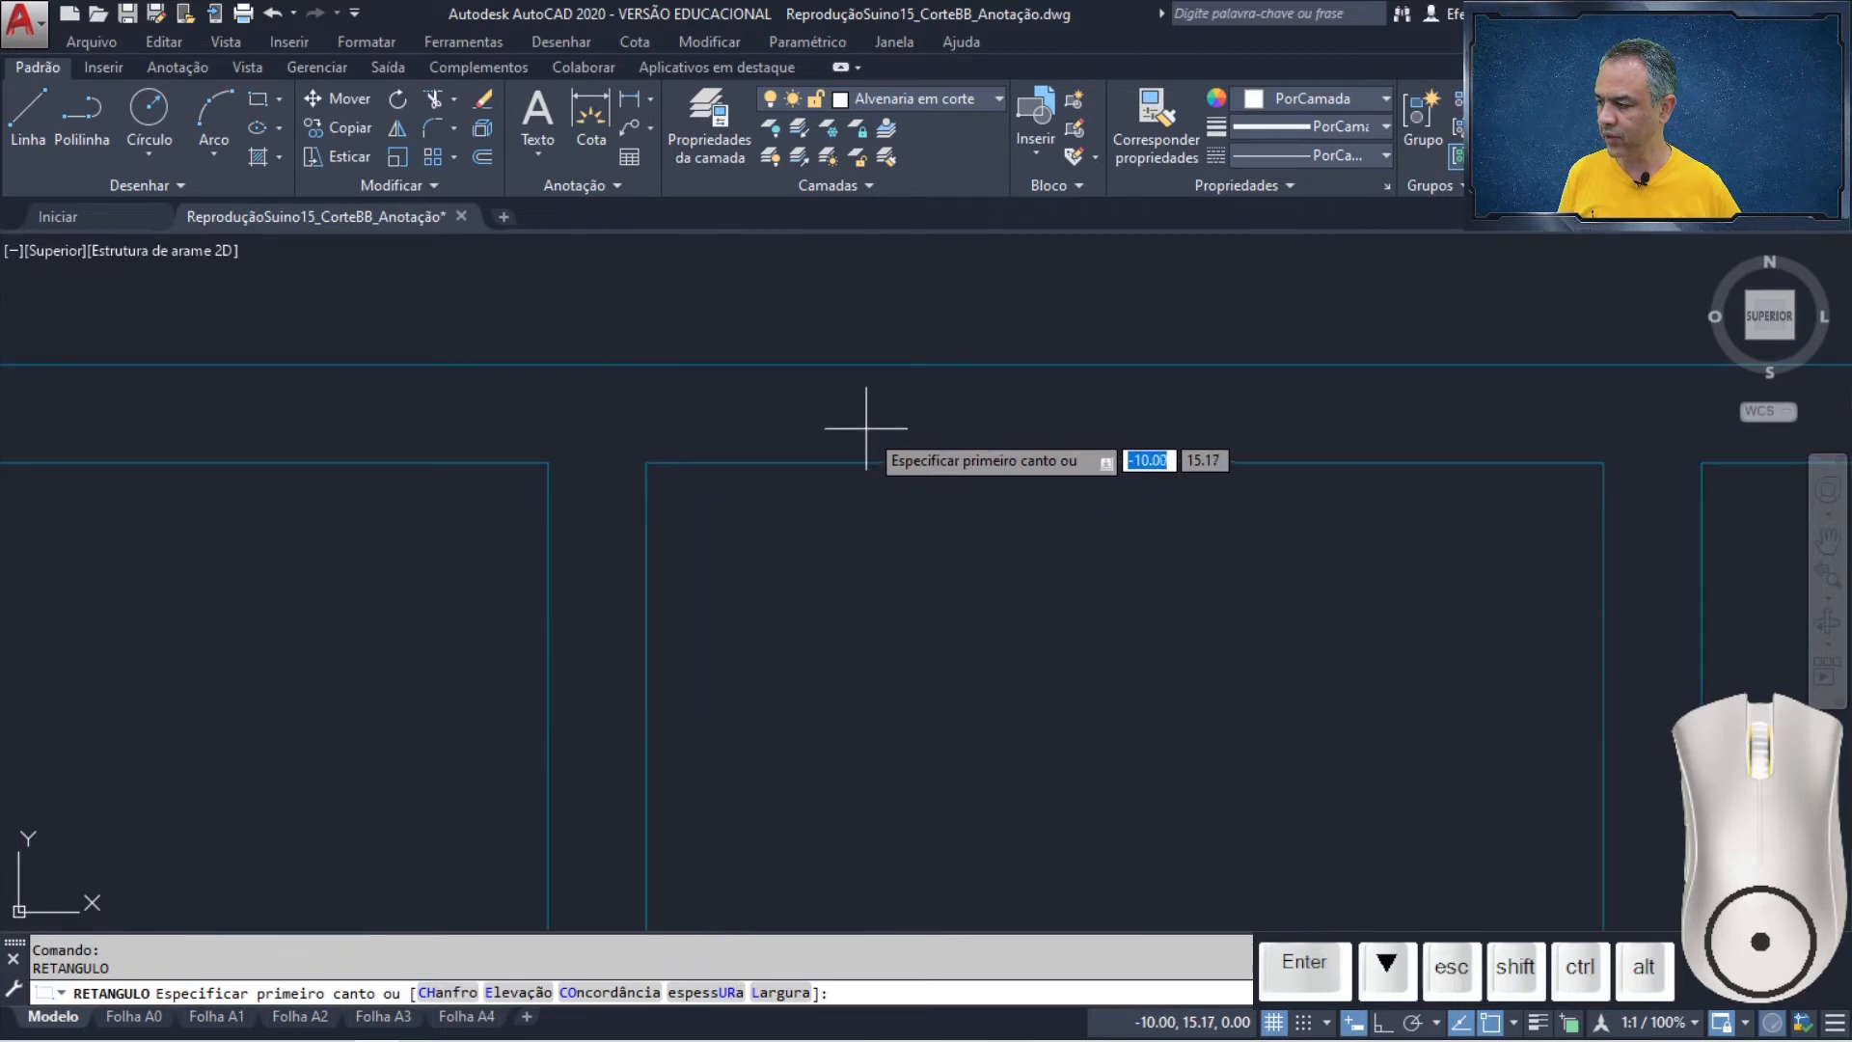
middle_click_drag(748, 468, 611, 546)
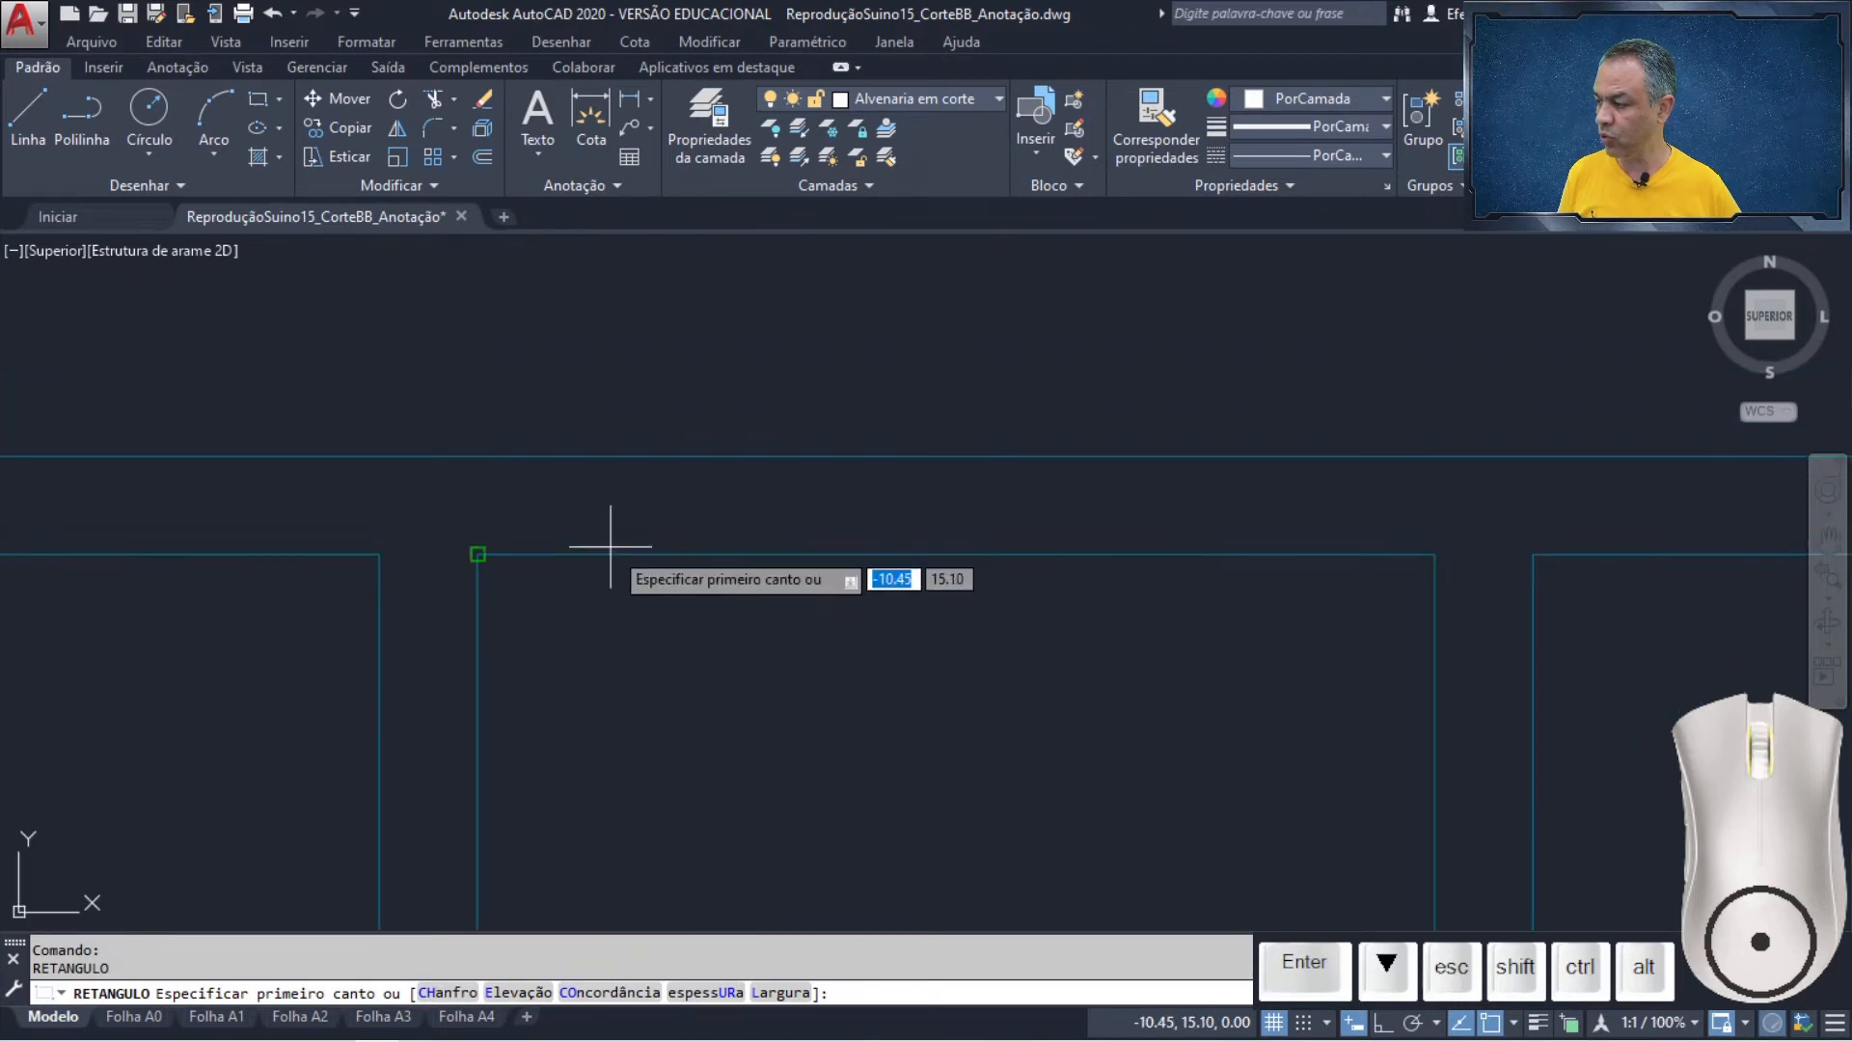
left_click(478, 553)
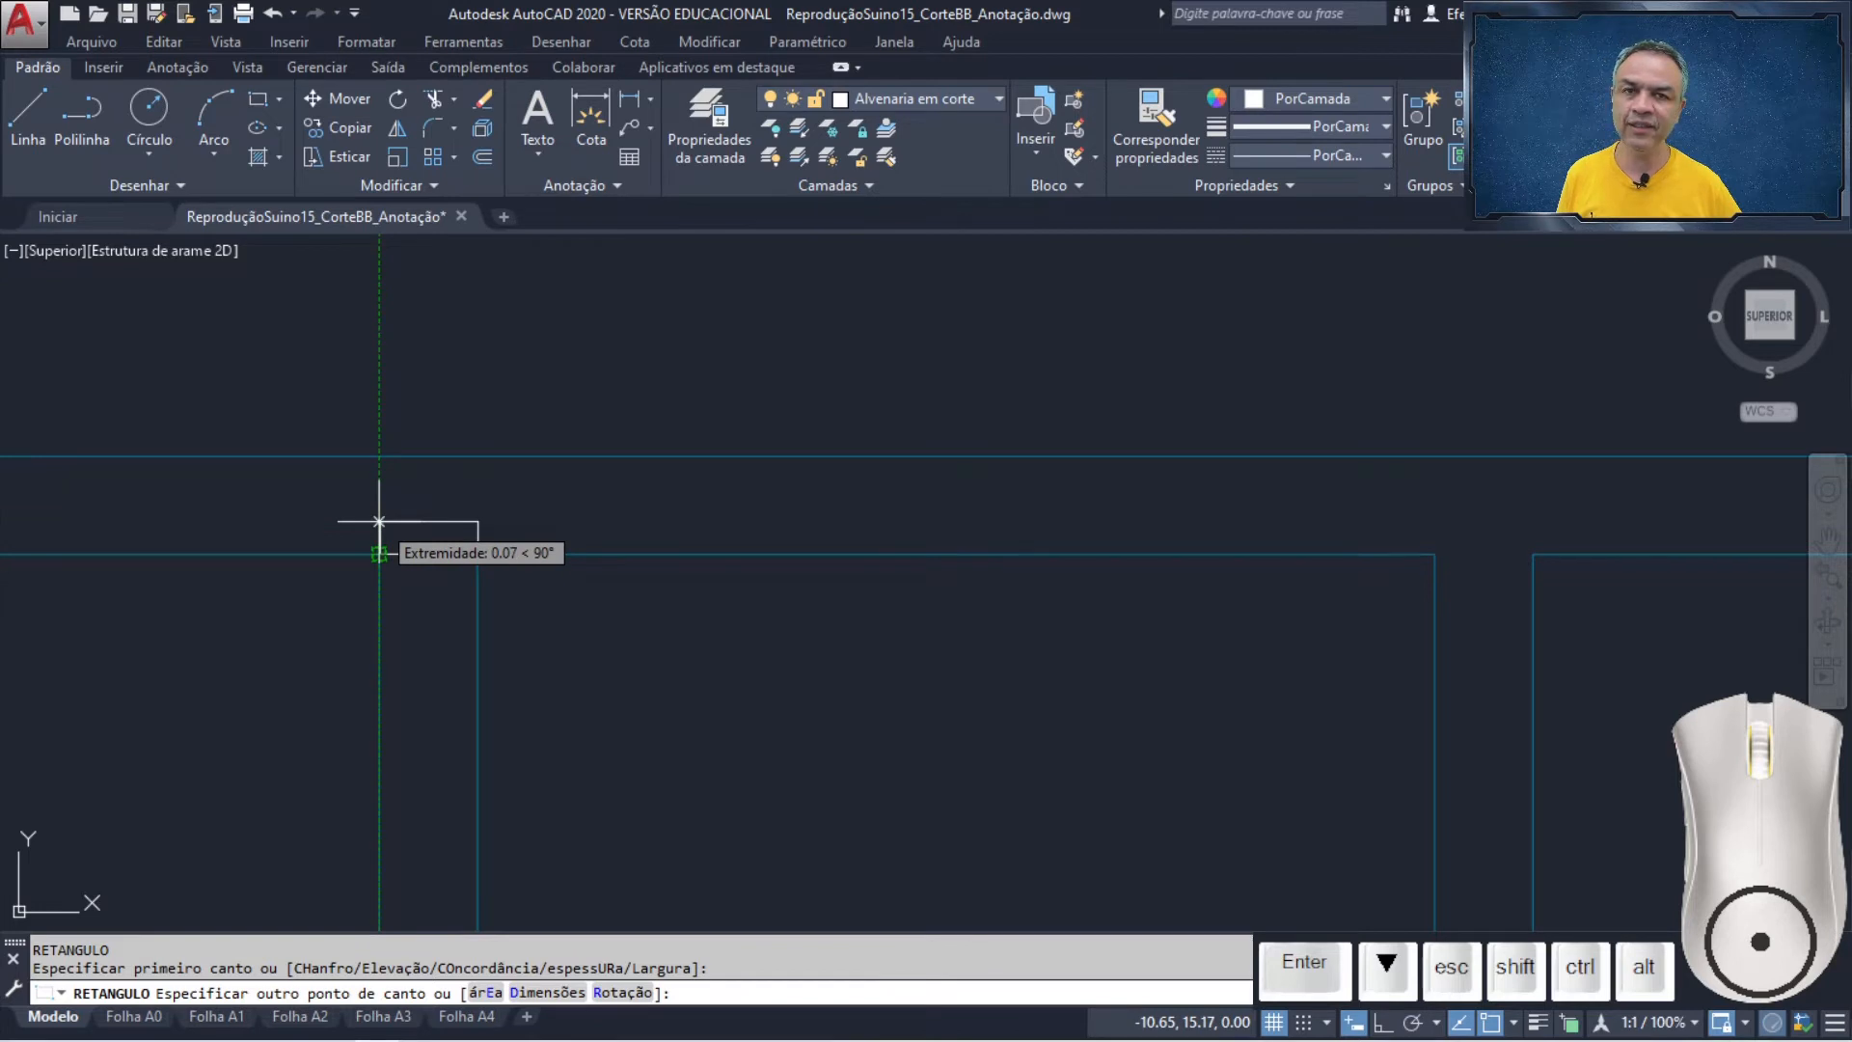
left_click(379, 455)
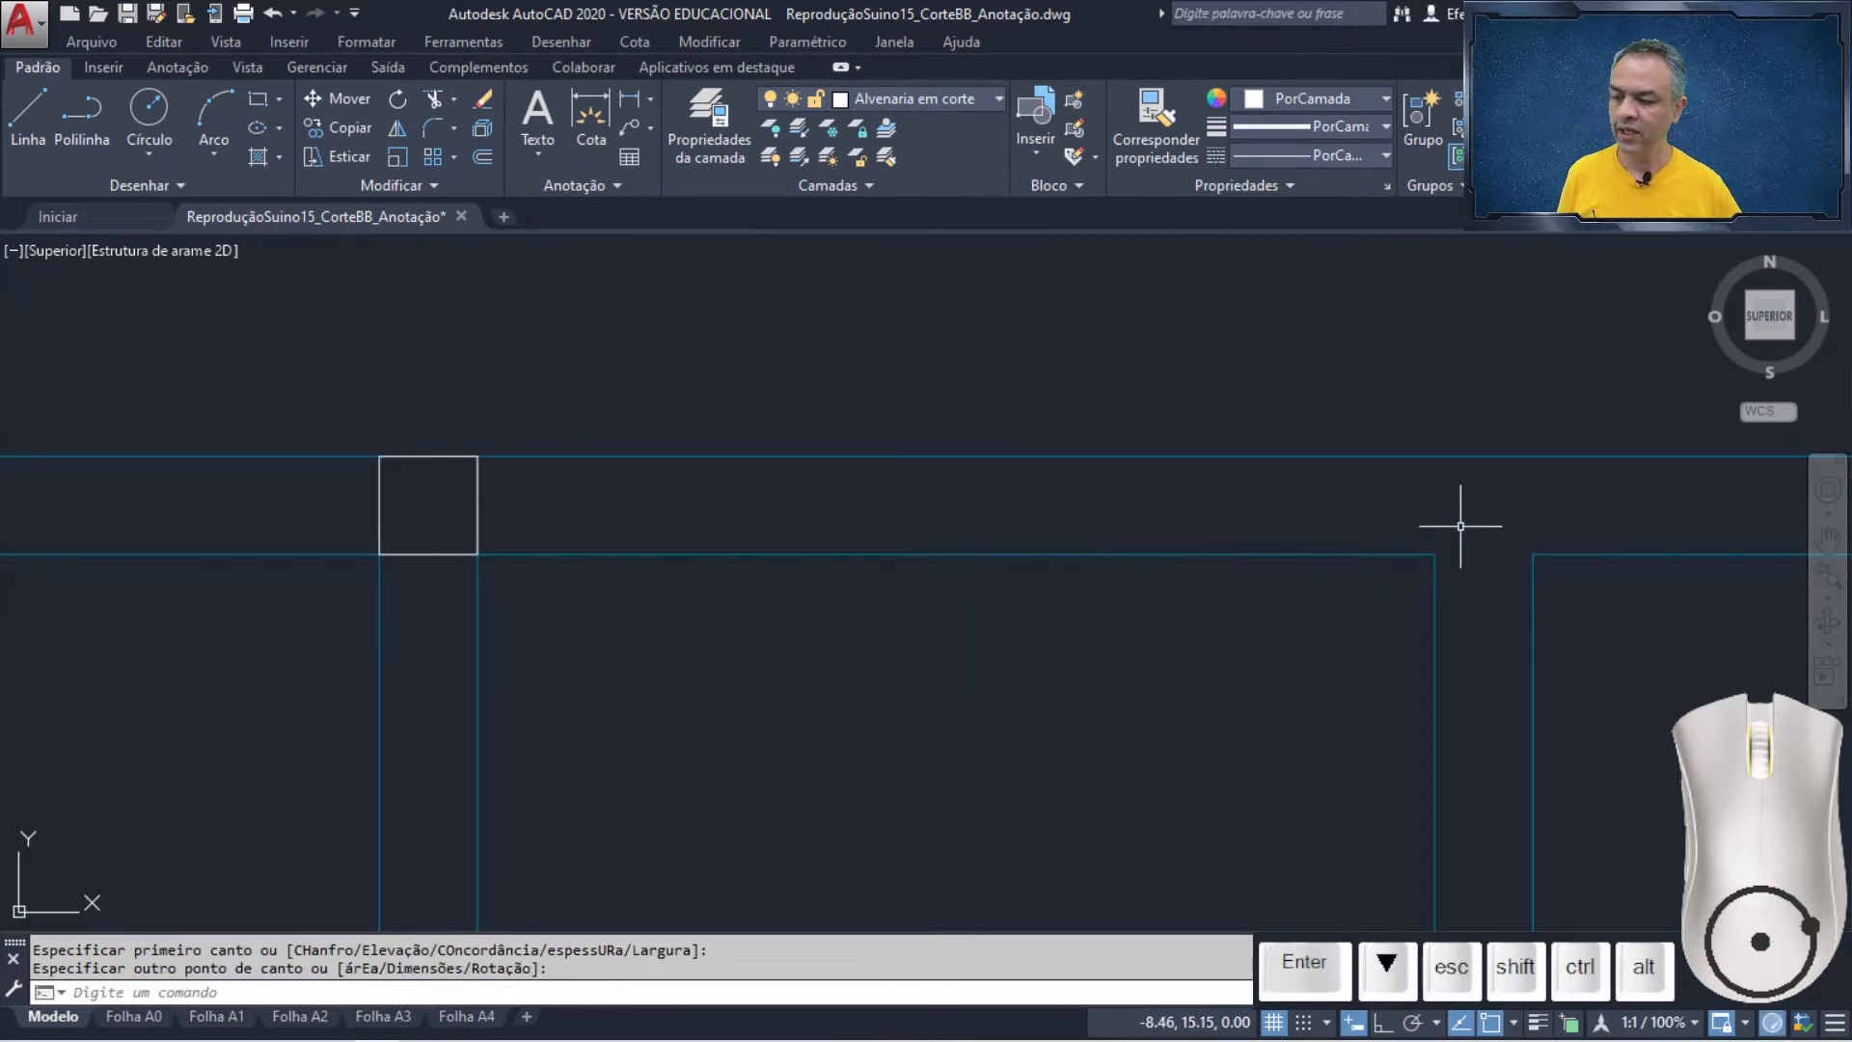
key("Return")
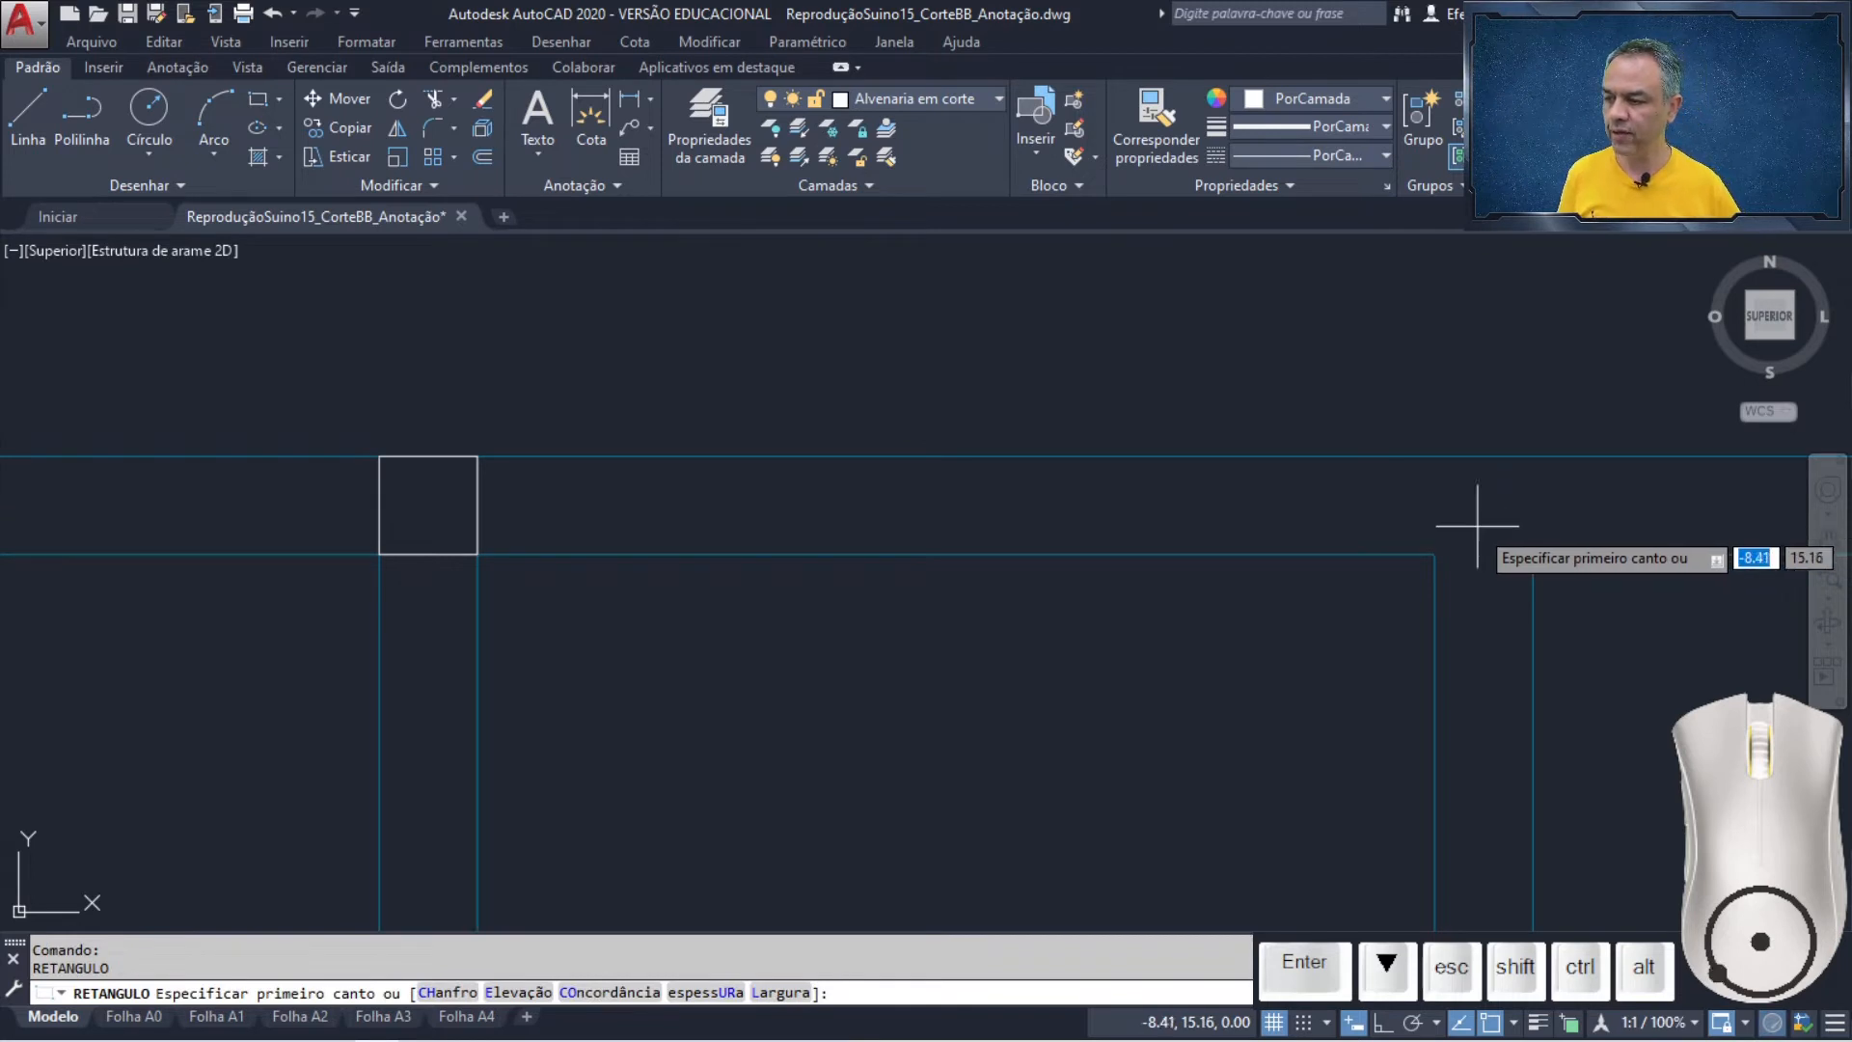
left_click(1436, 553)
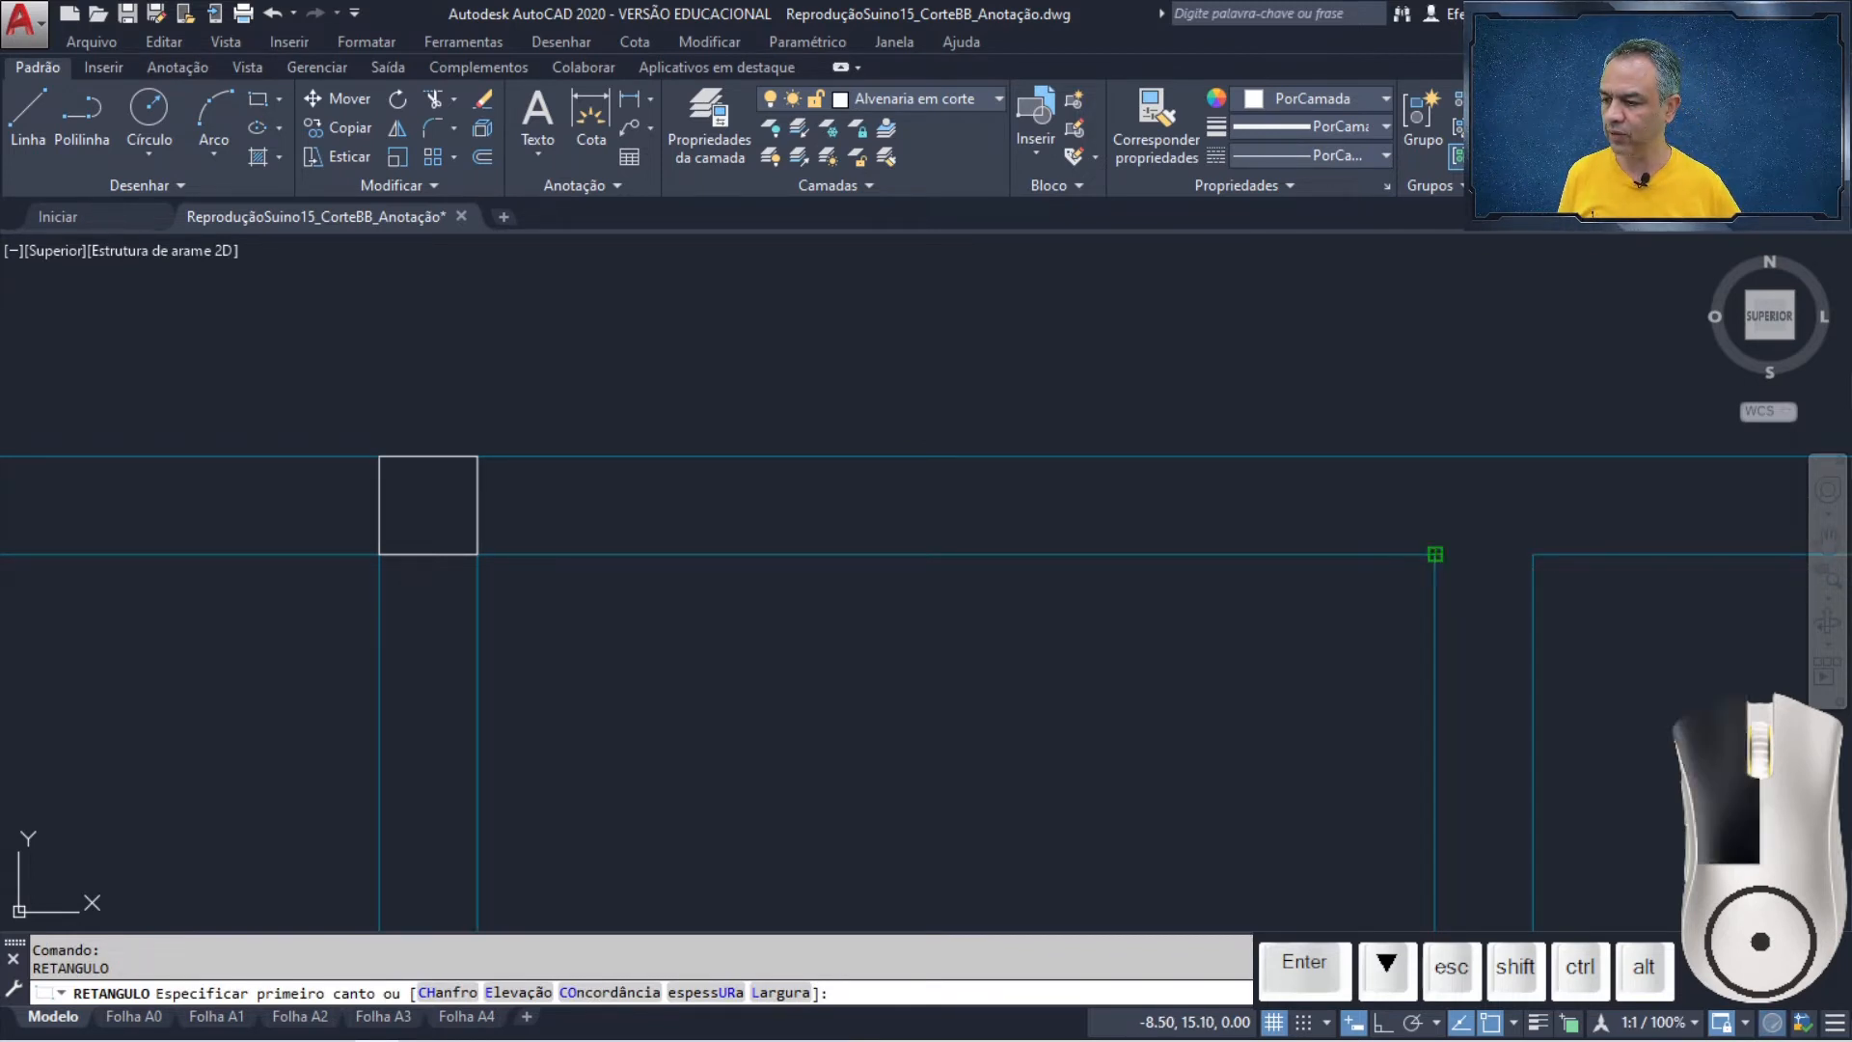
left_click(1531, 463)
- Offset the top lines of the left and right sidewalks upward by 0.5
scroll(1356, 401, "down", 5)
middle_click_drag(1290, 530, 1117, 468)
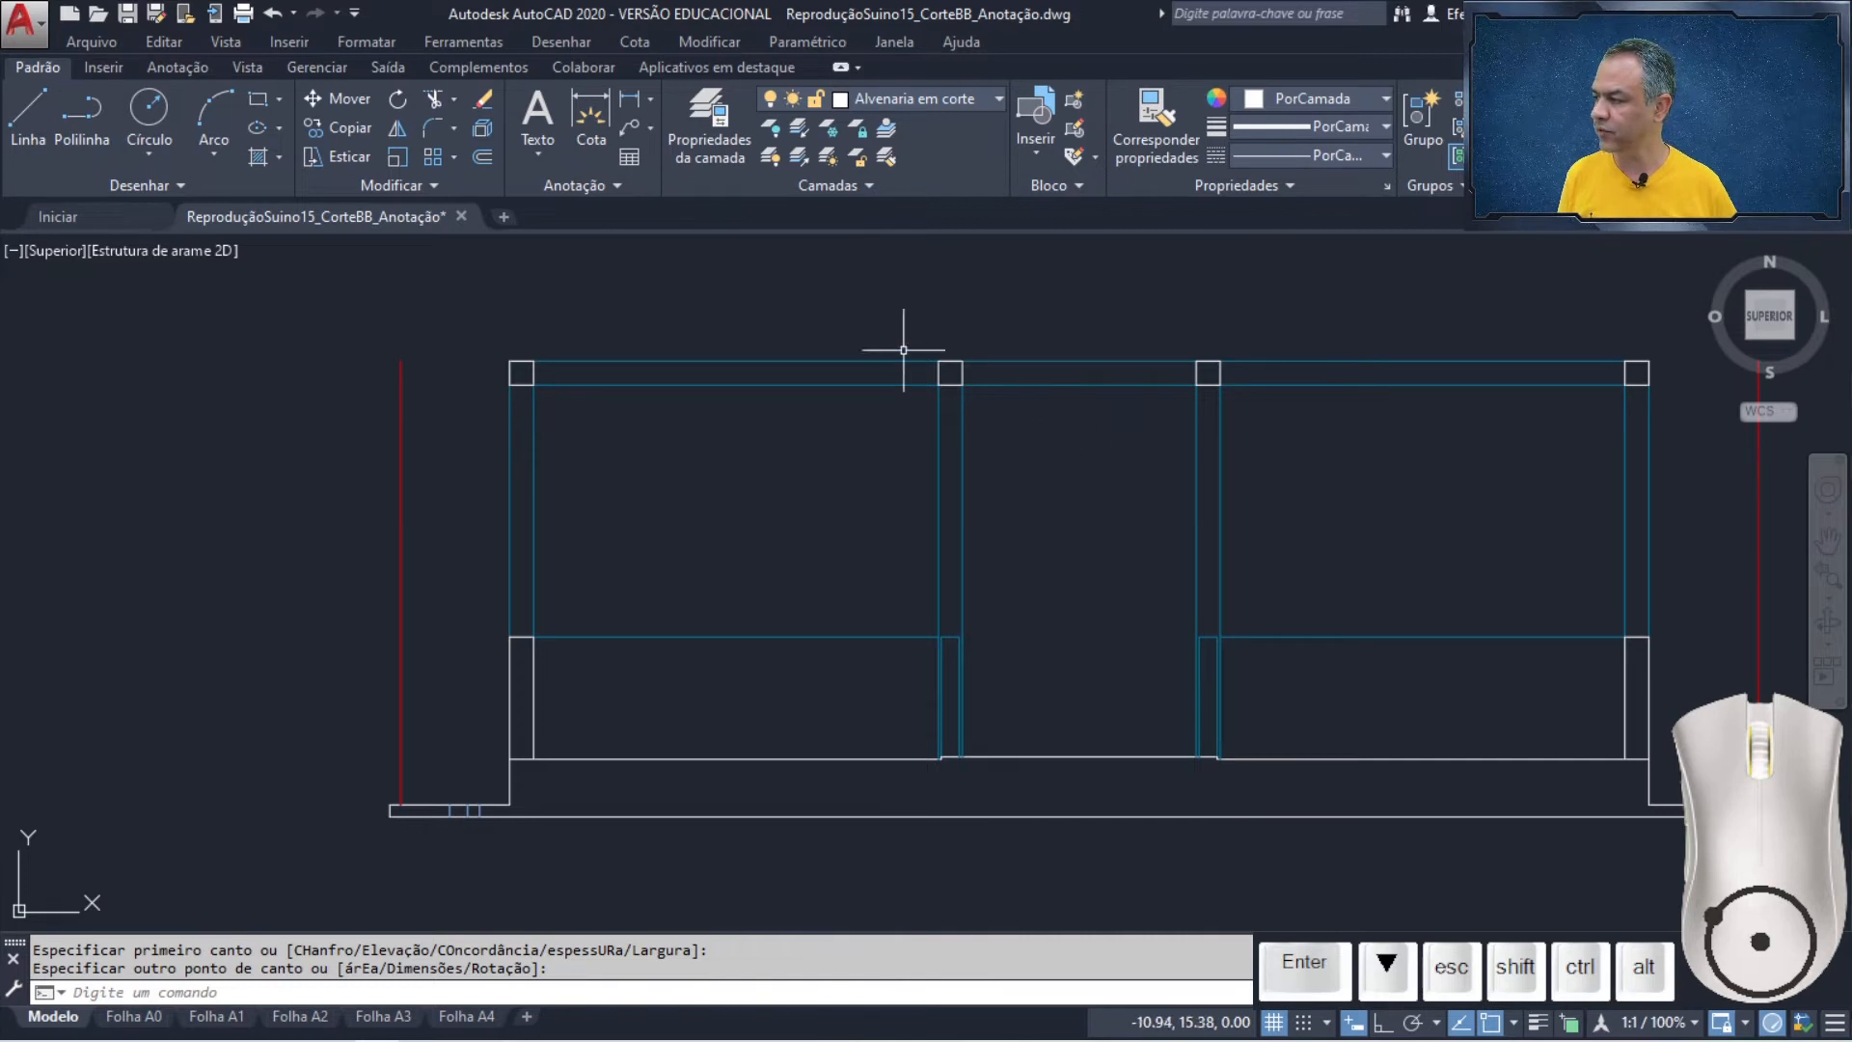
left_click(480, 158)
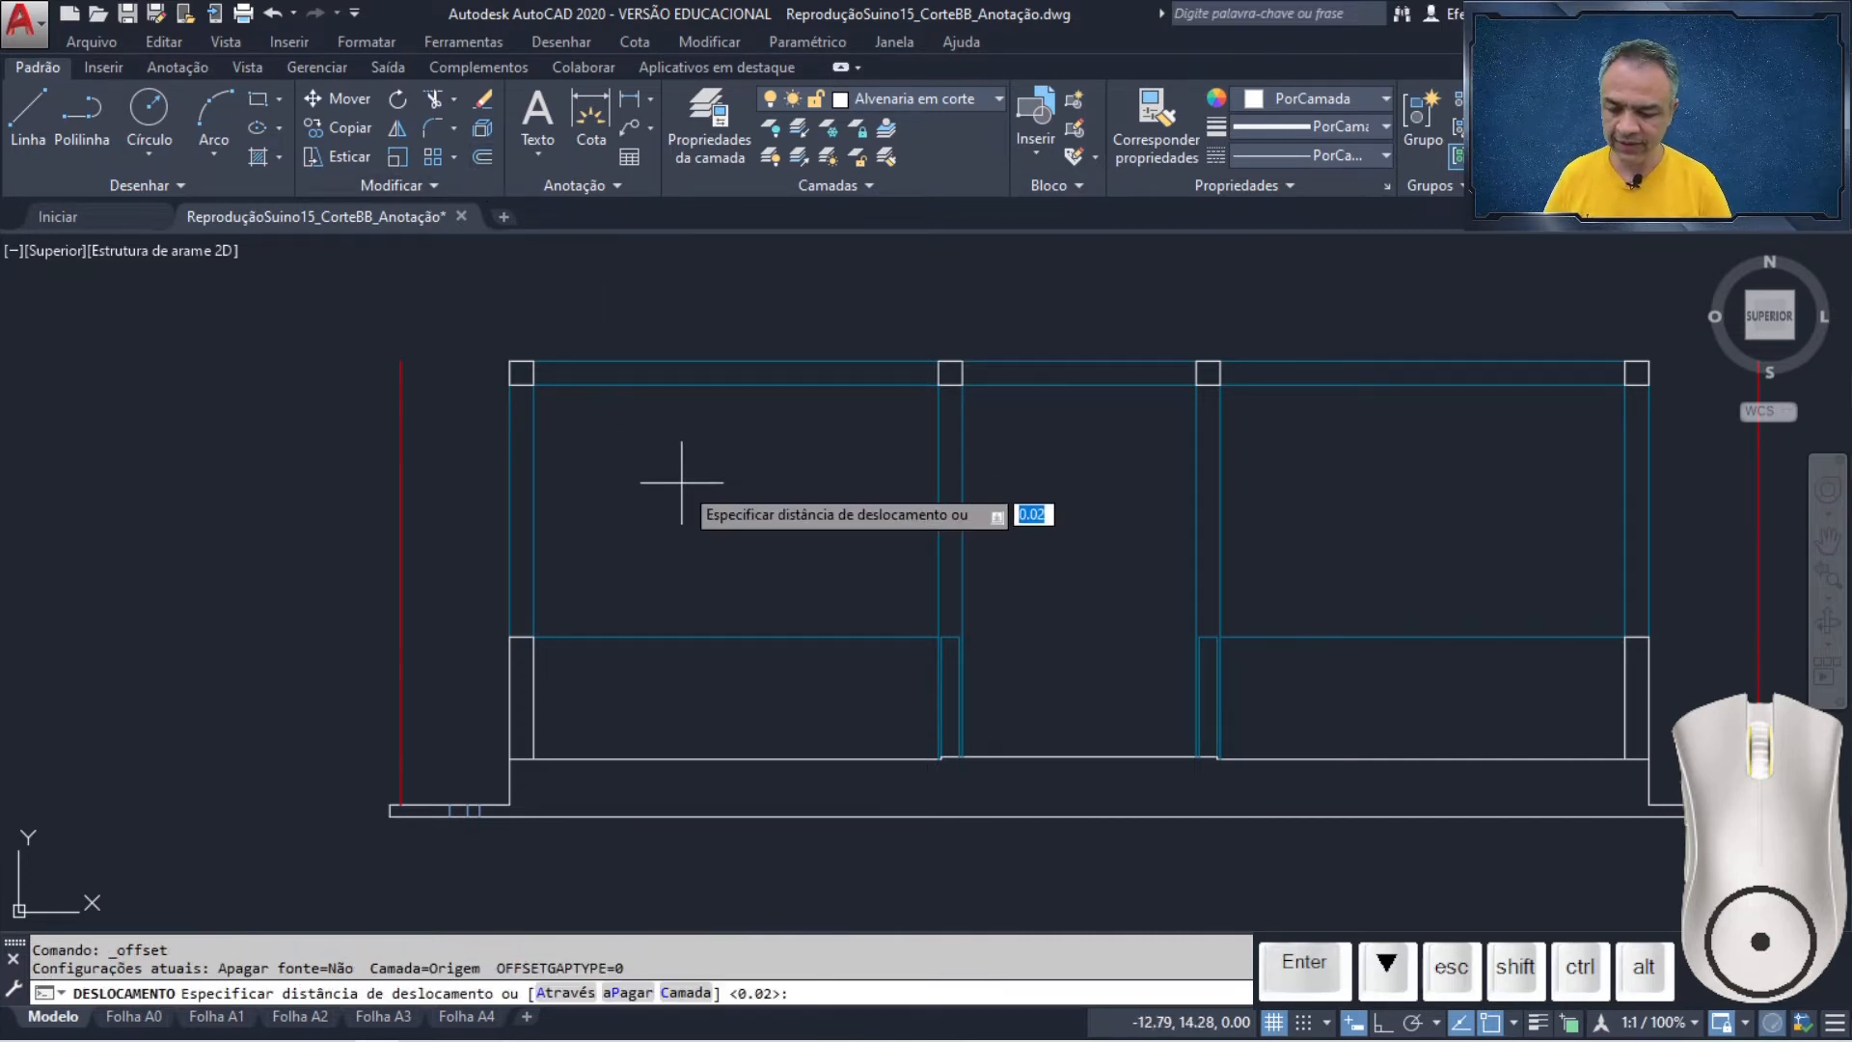
type("0.5")
key("Return")
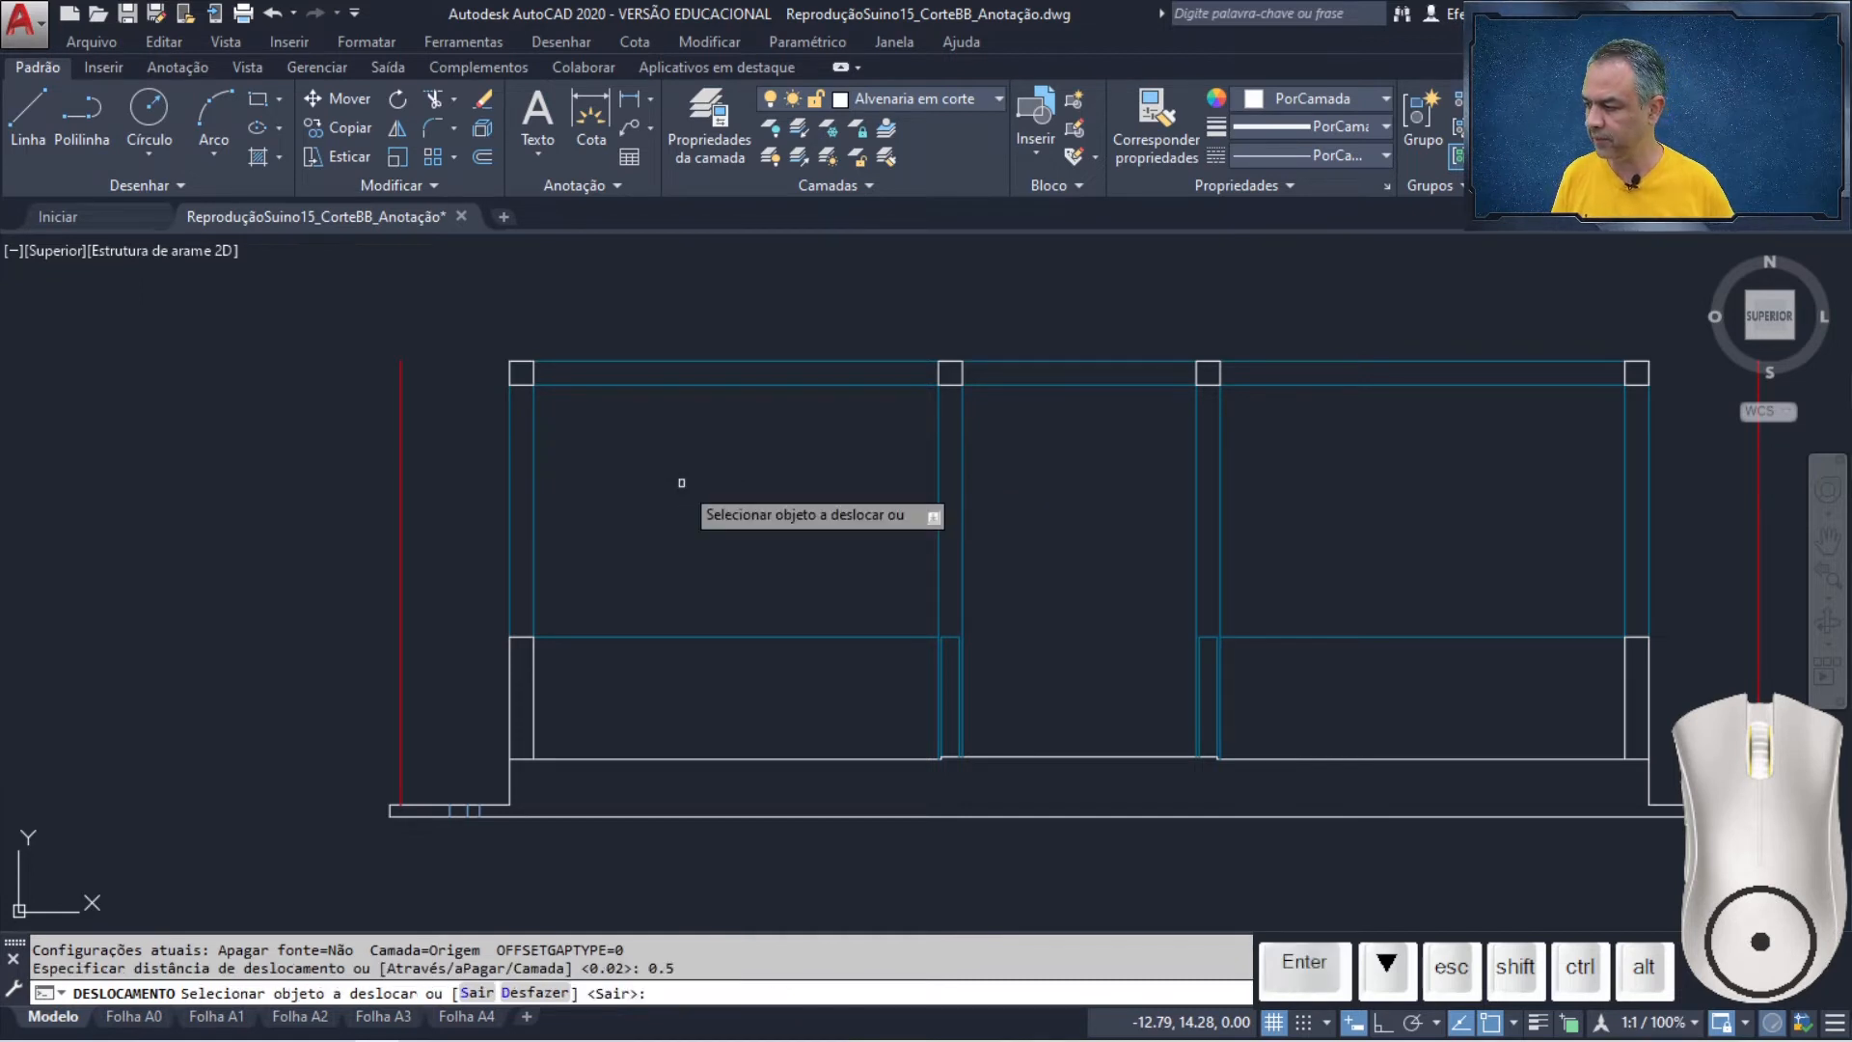
mouse_move(682, 482)
middle_mouse_down()
mouse_move(587, 447)
mouse_move(499, 457)
middle_mouse_up()
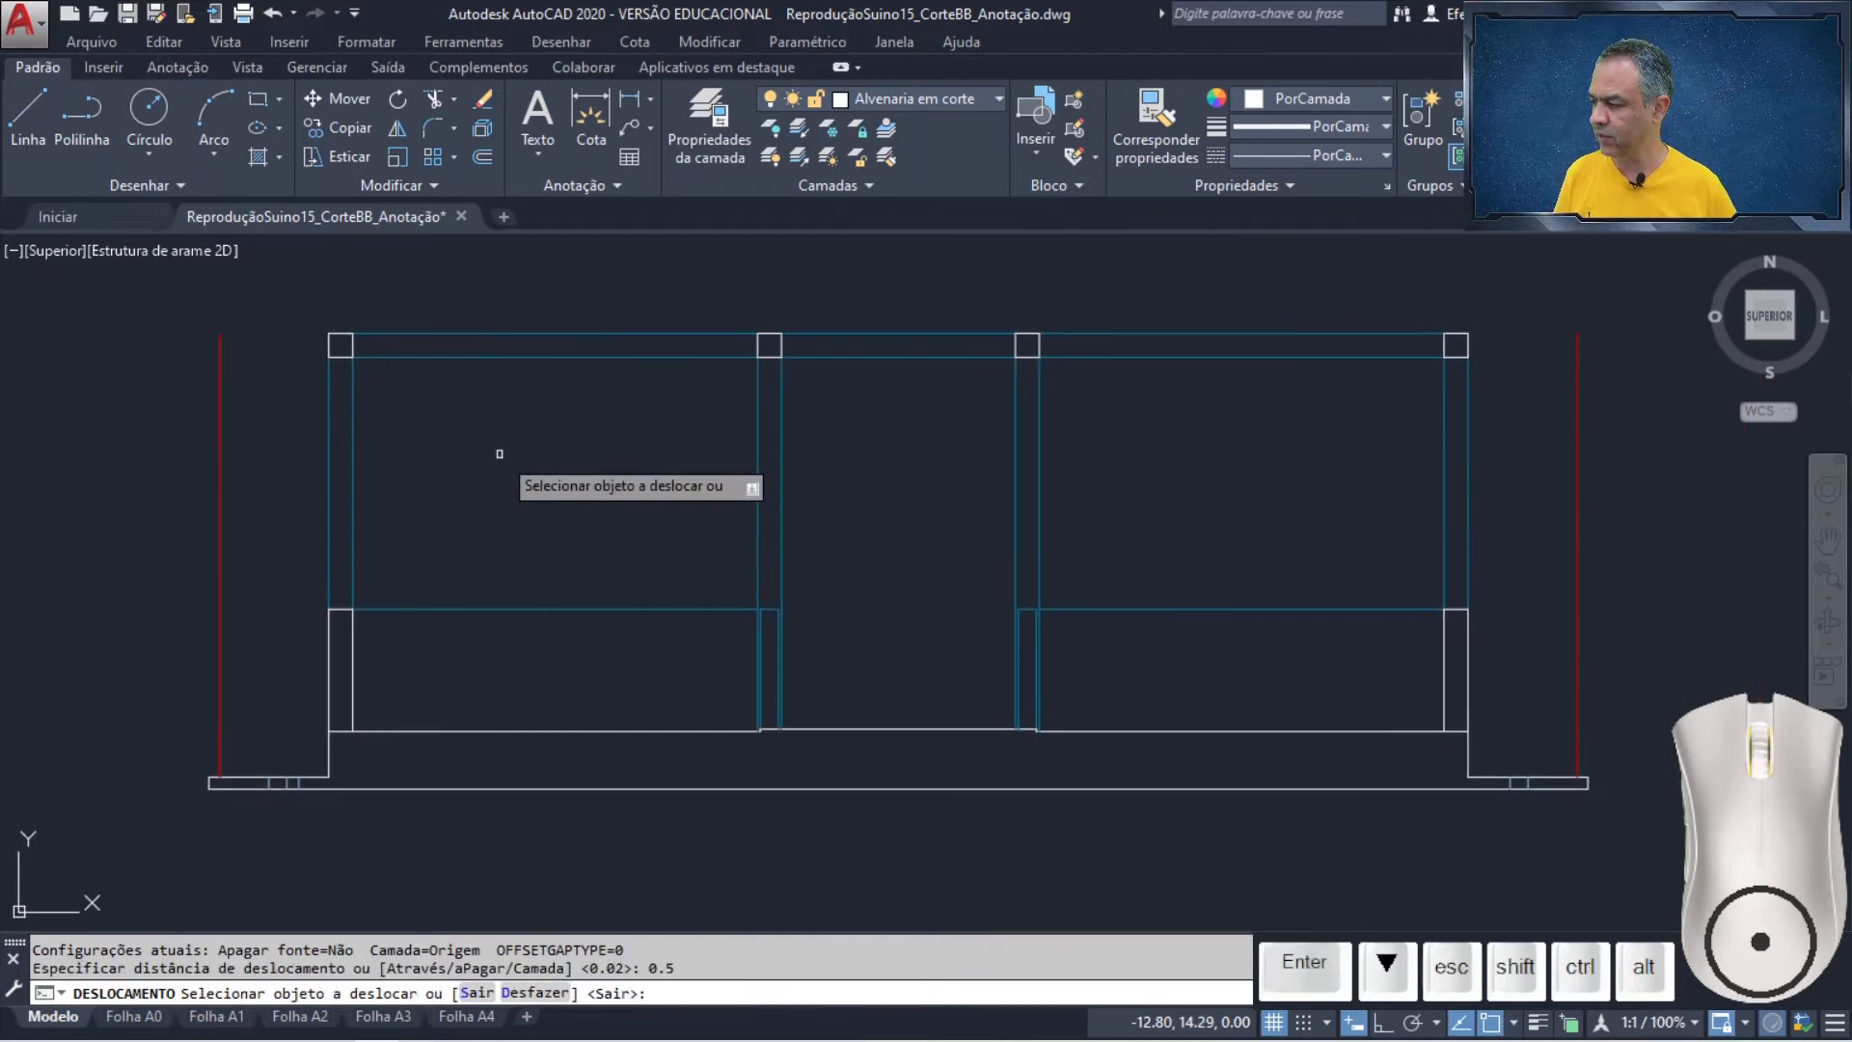
left_click(249, 776)
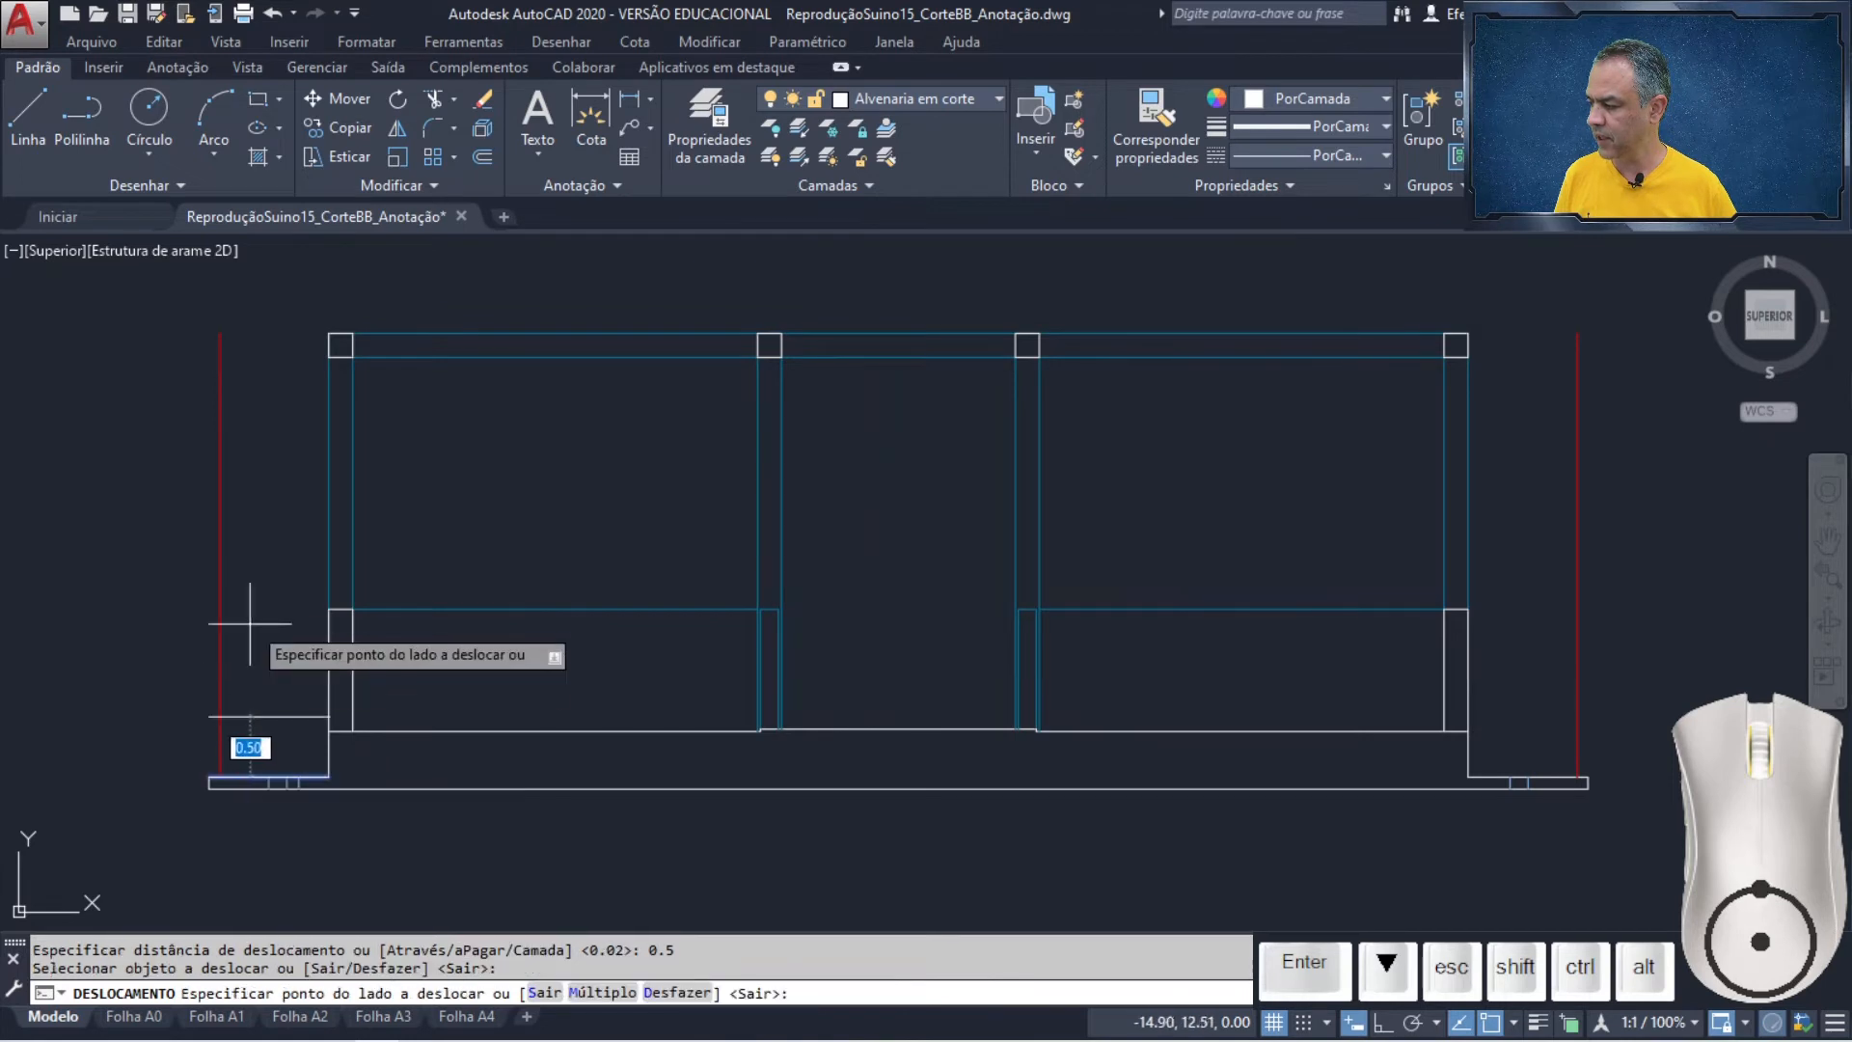
left_click(257, 622)
left_click(1544, 773)
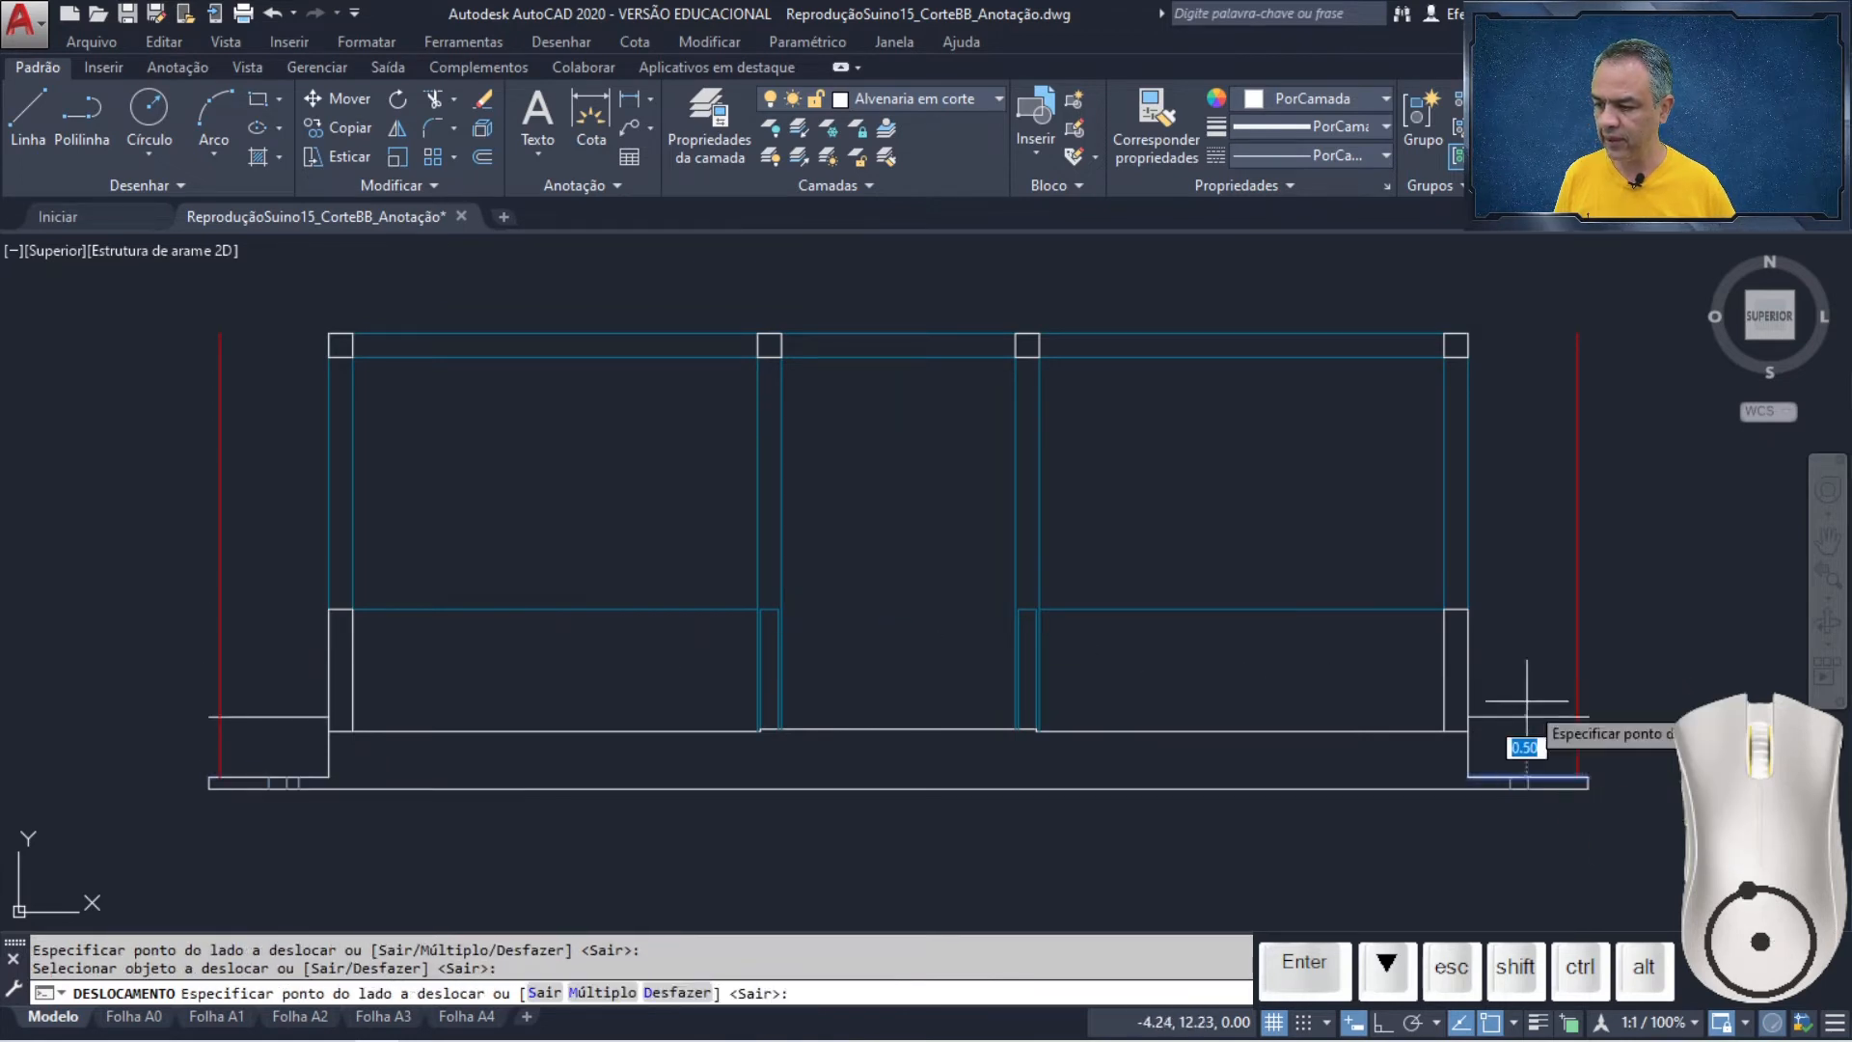
left_click(1524, 601)
key("Return")
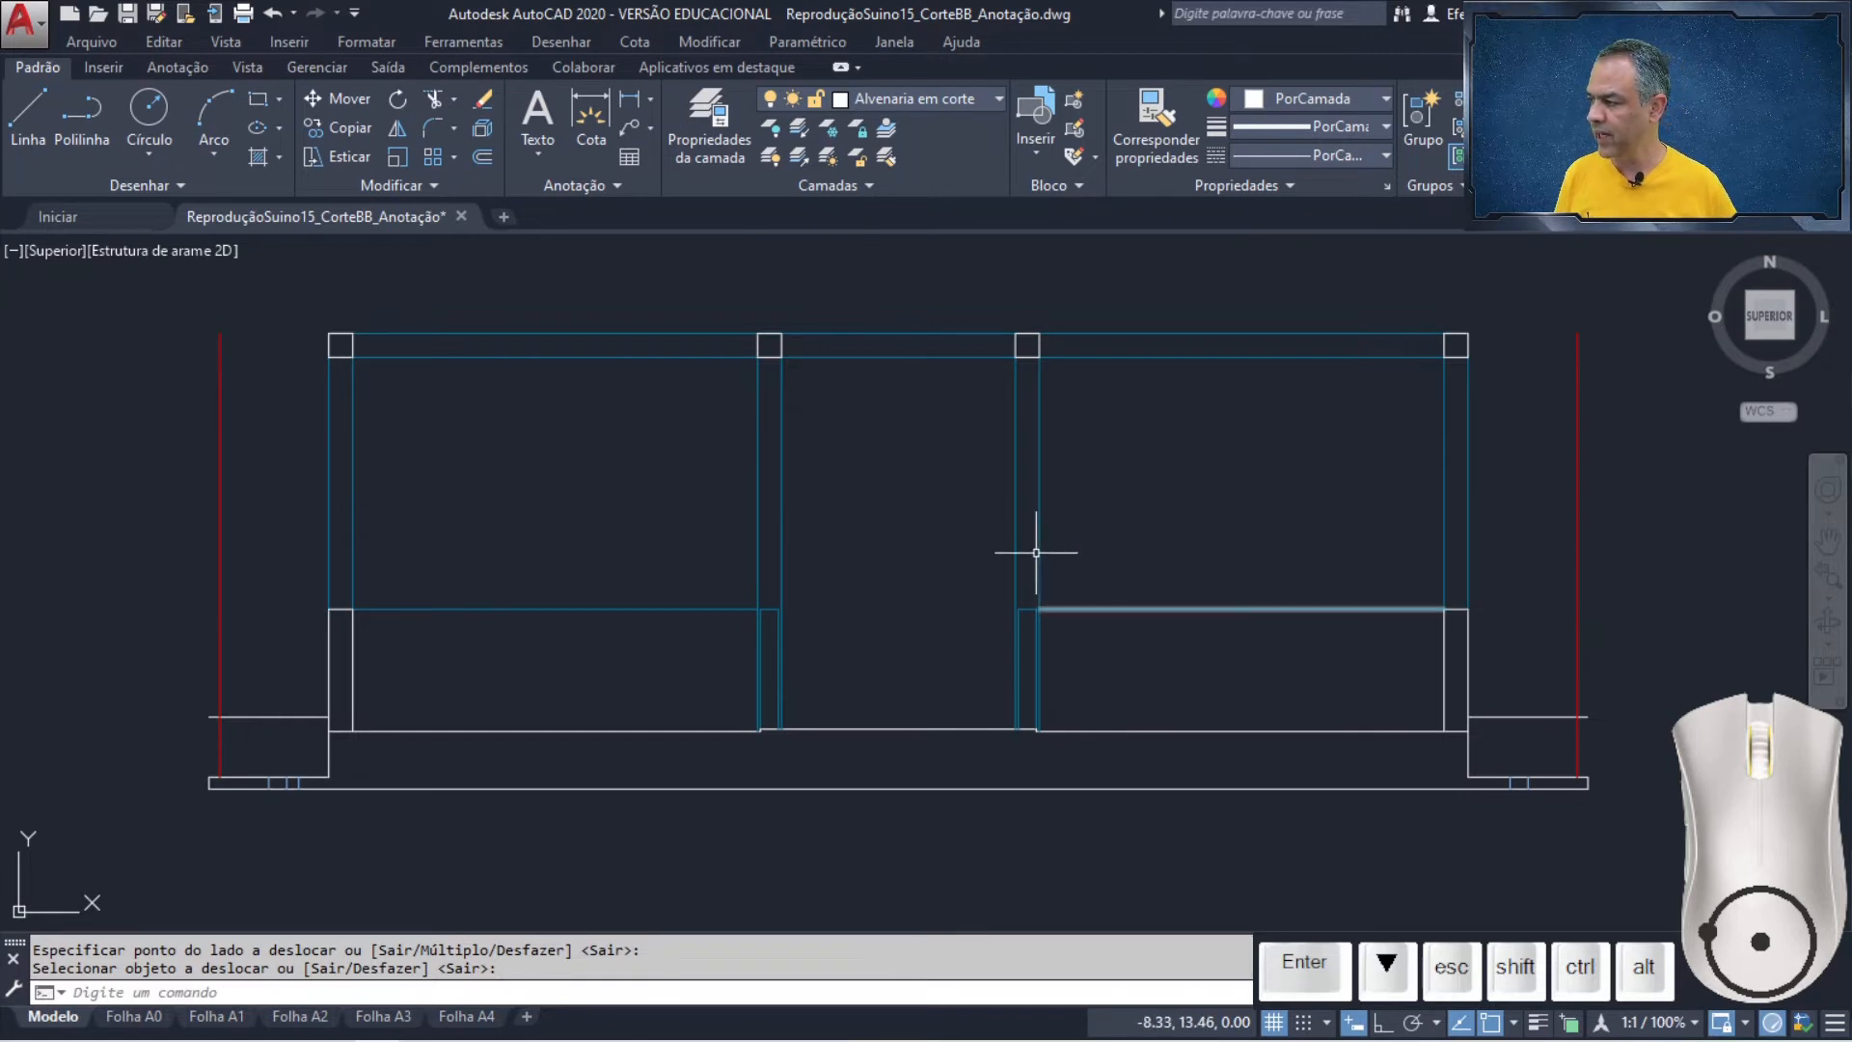
- Extend the inner dashed line in the right sidewalk up to its offset line, using both offset lines as boundaries
left_click(458, 102)
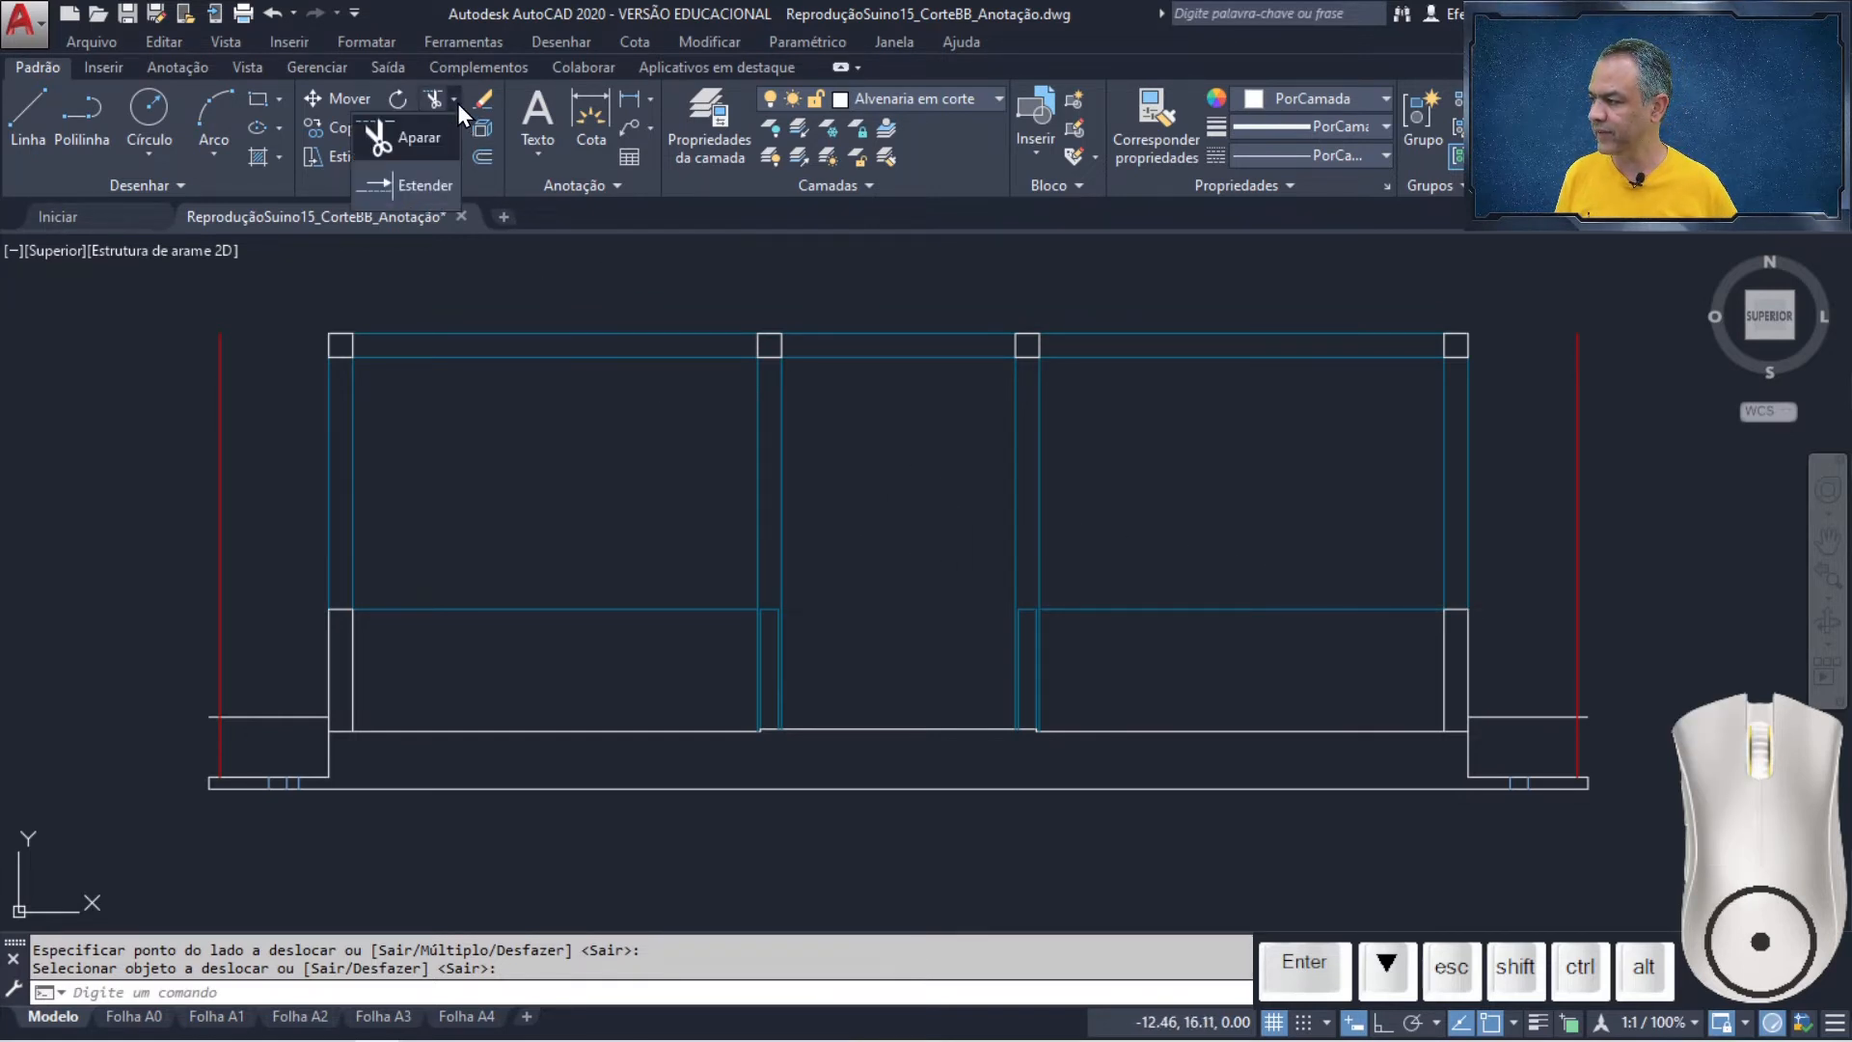
left_click(424, 156)
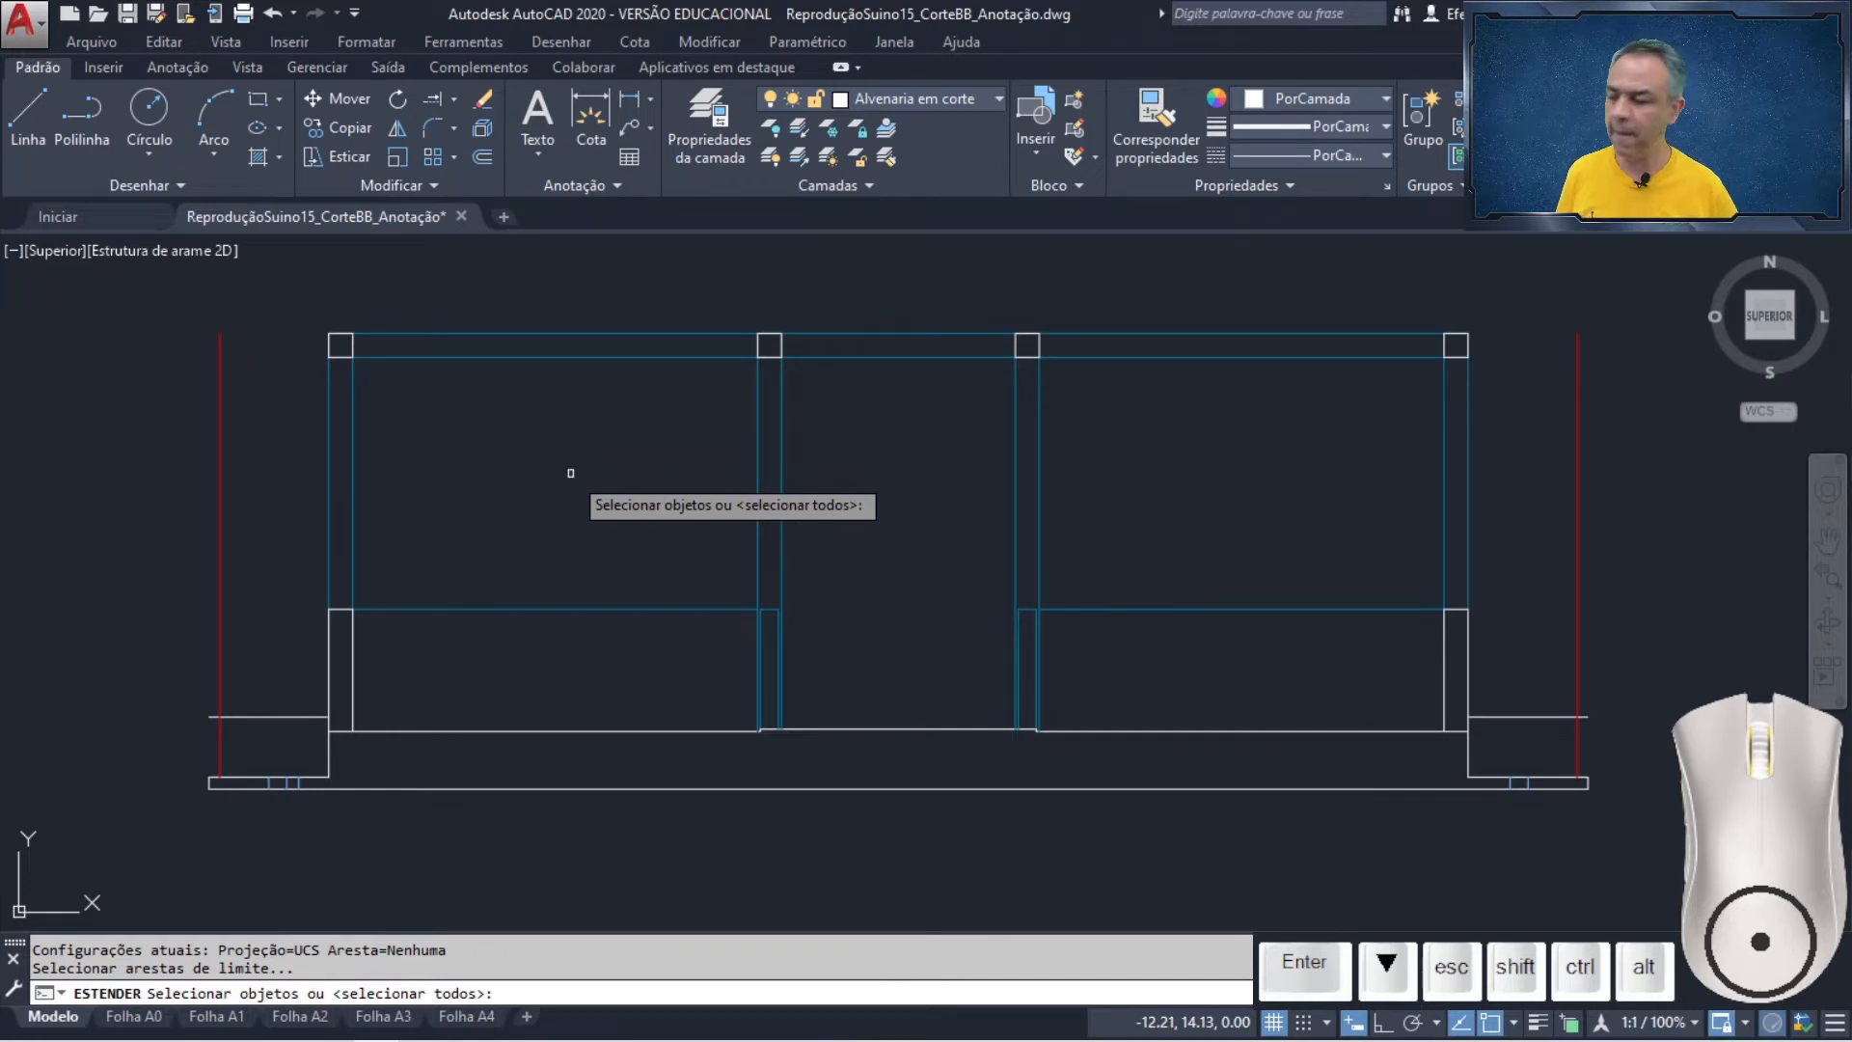
left_click(298, 622)
left_click(245, 750)
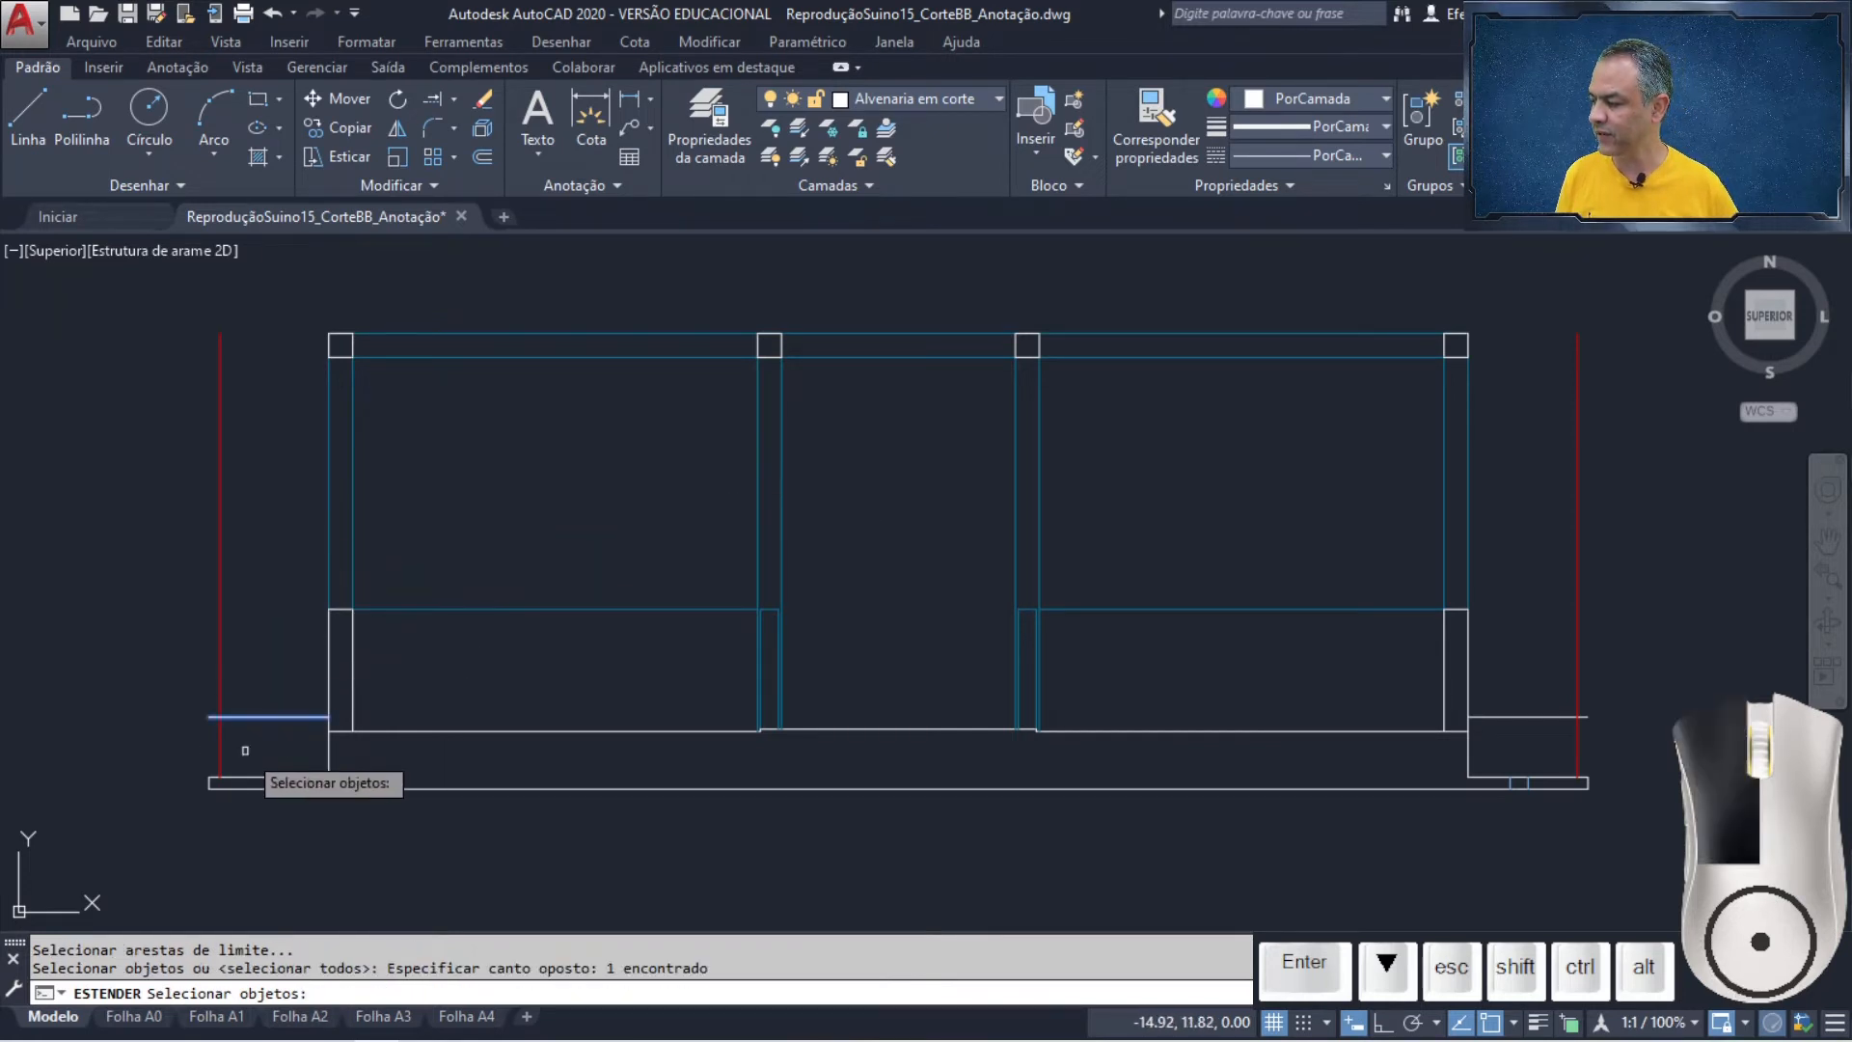
left_click(1552, 675)
left_click(1496, 744)
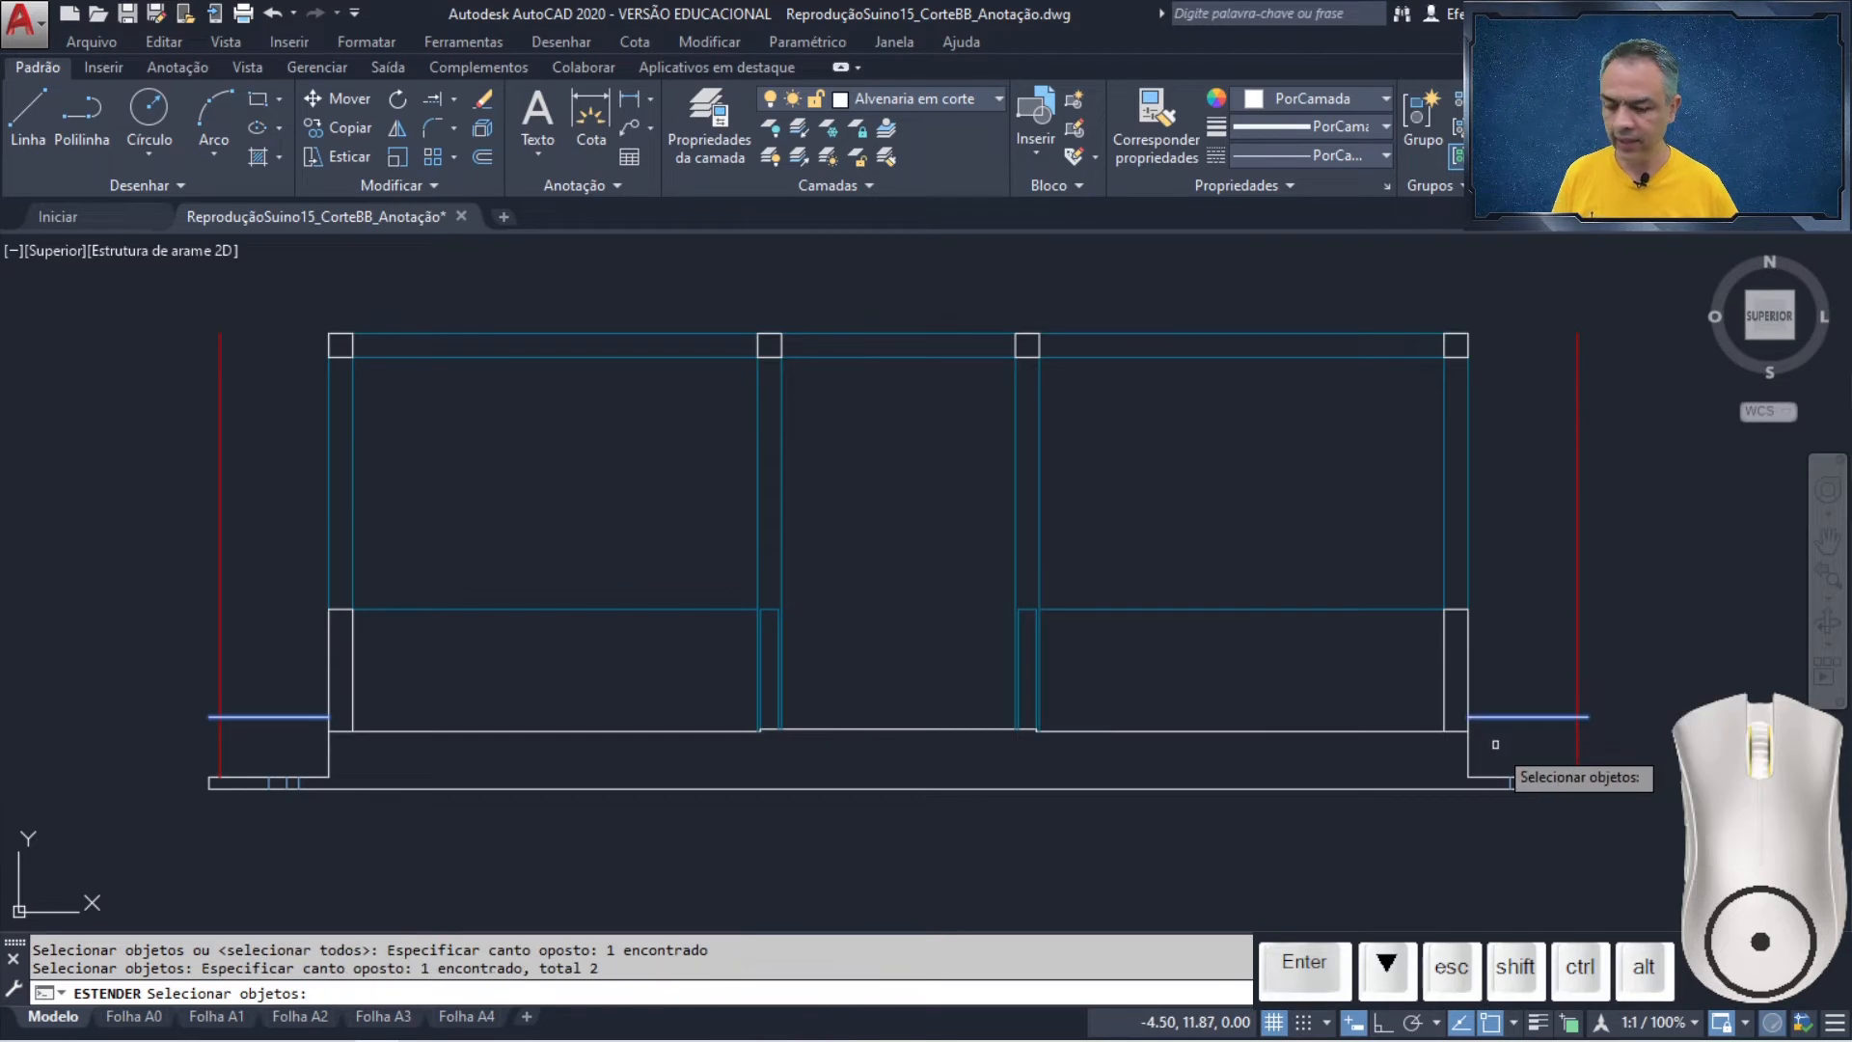
key("Return")
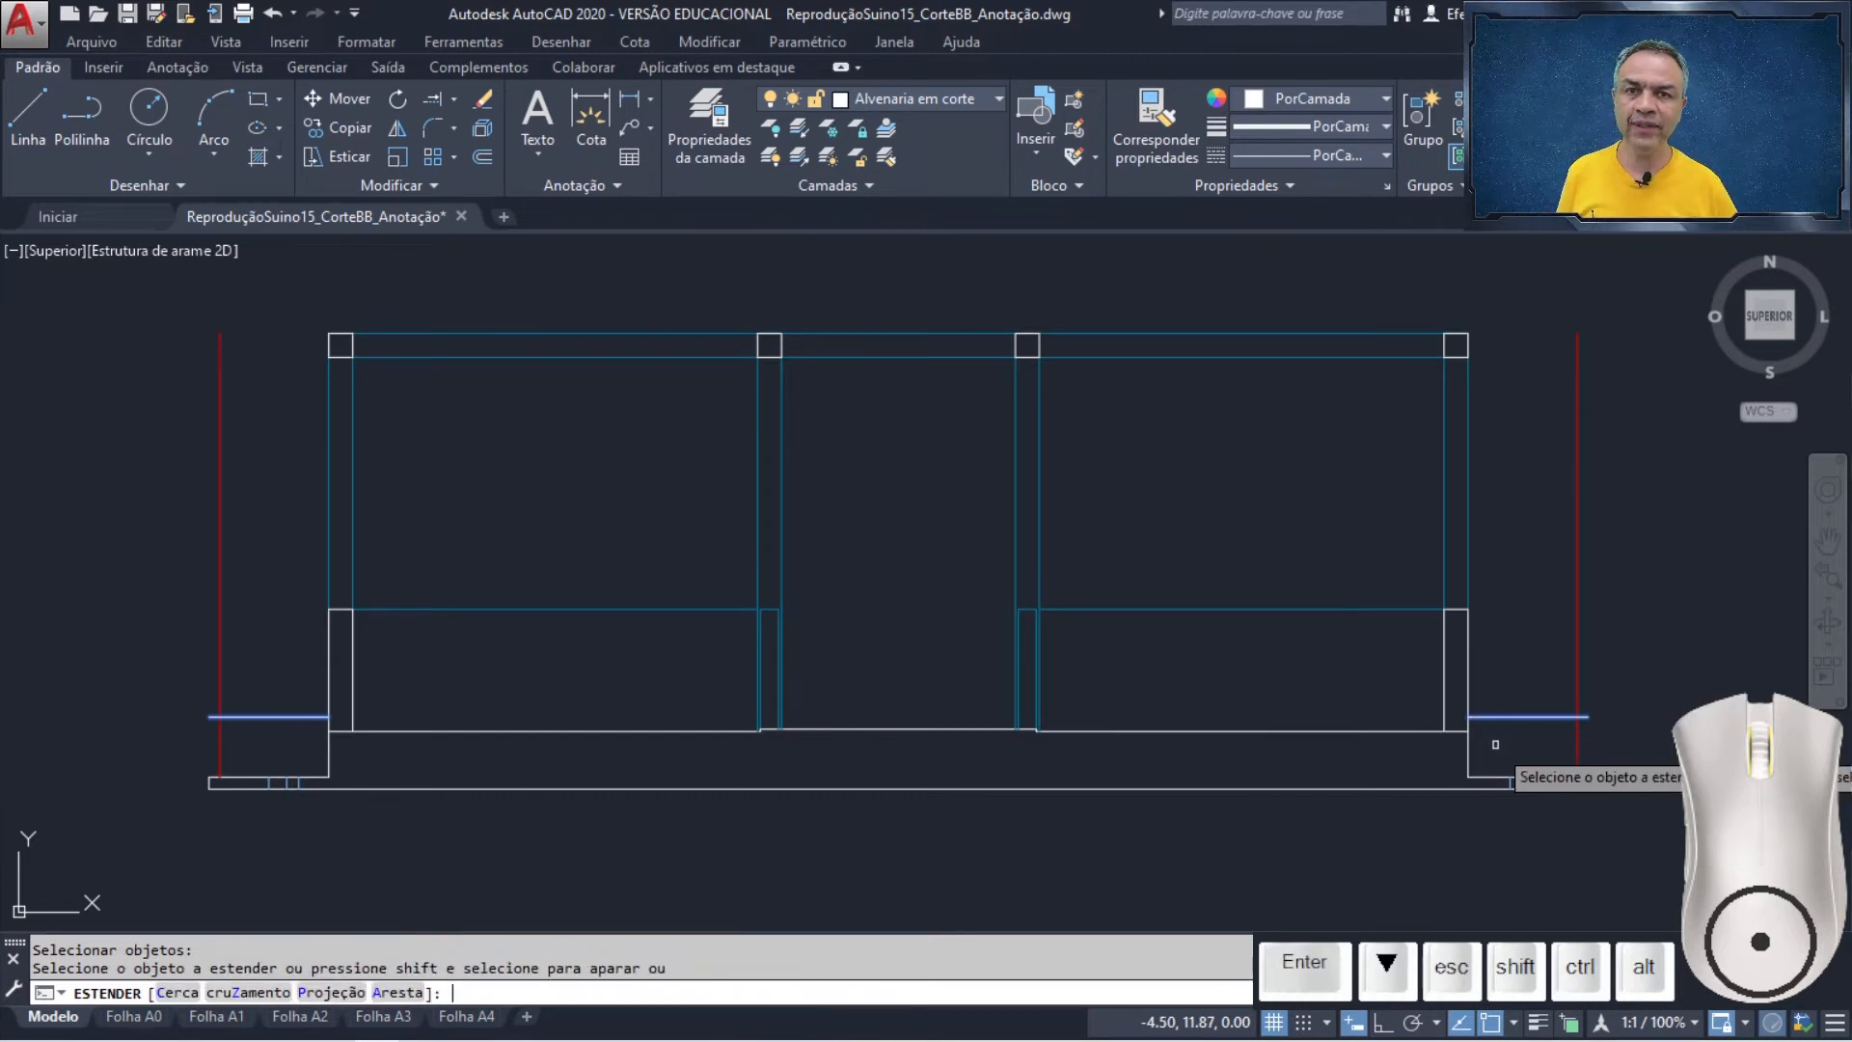
scroll(1520, 821, "up", 5)
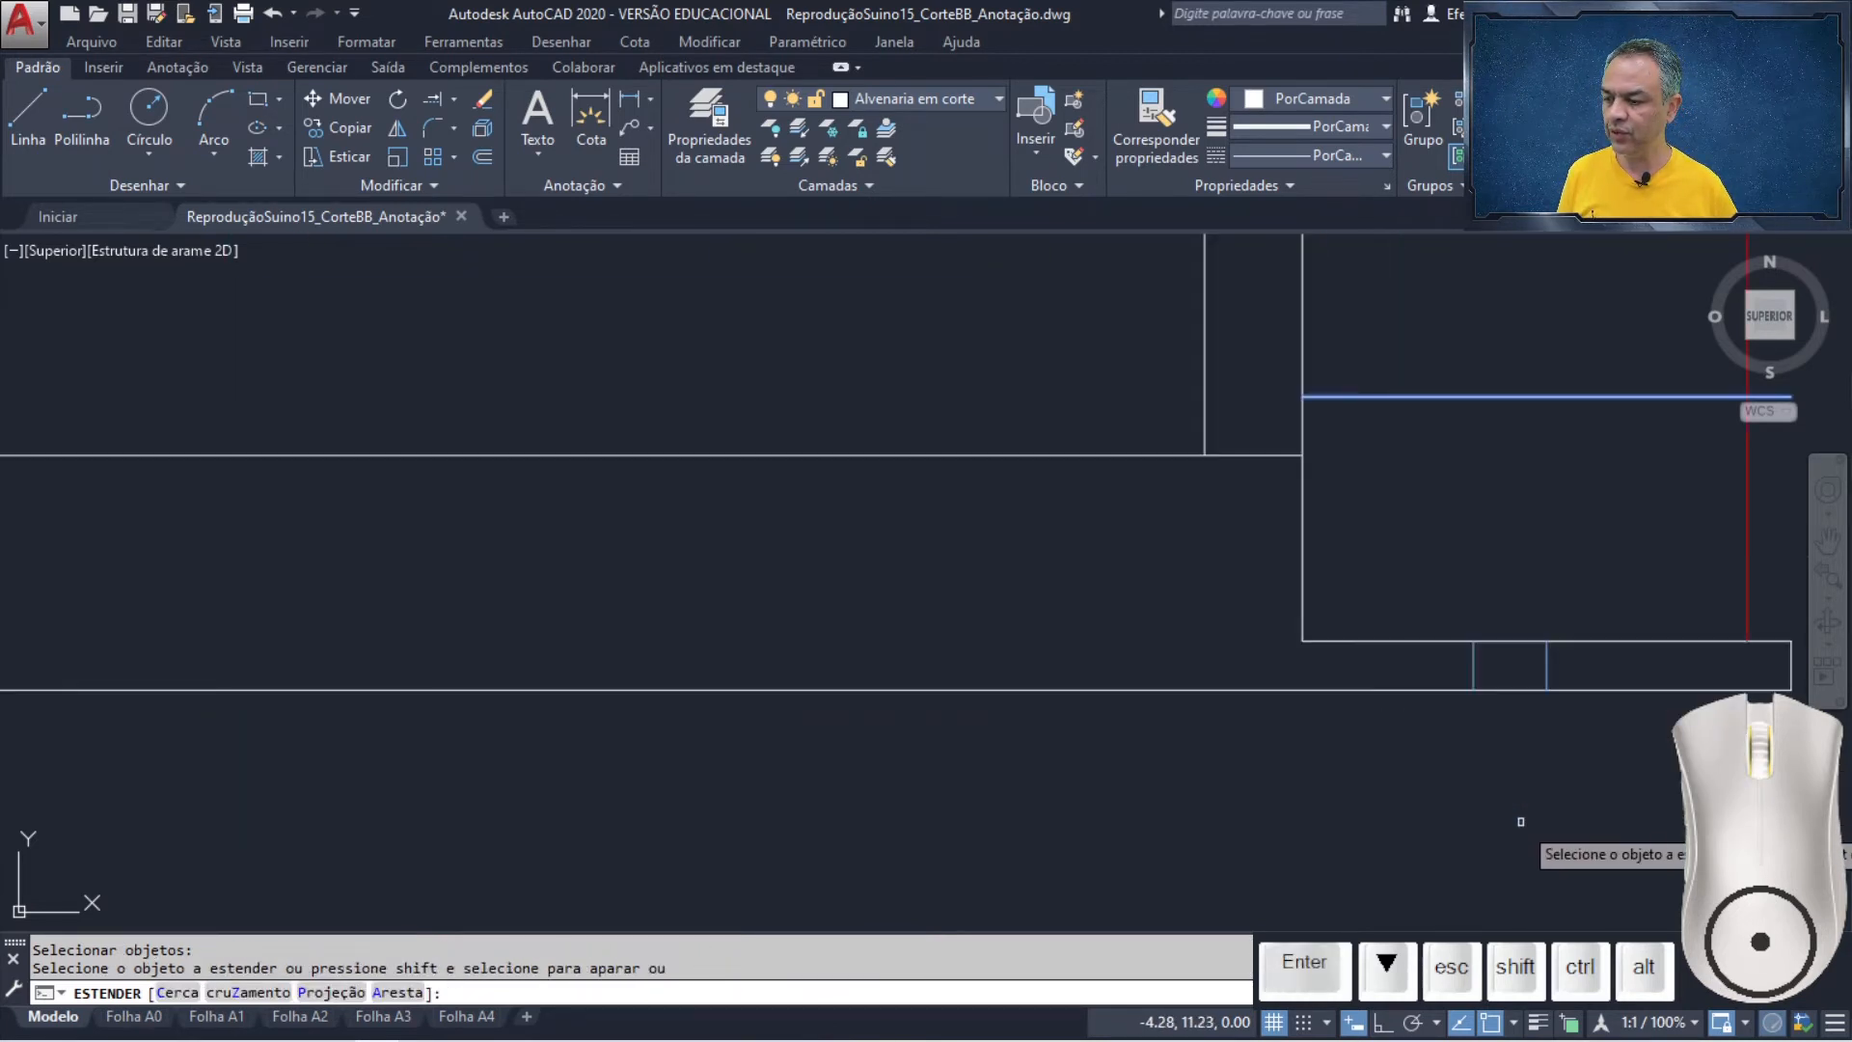
left_click(1475, 658)
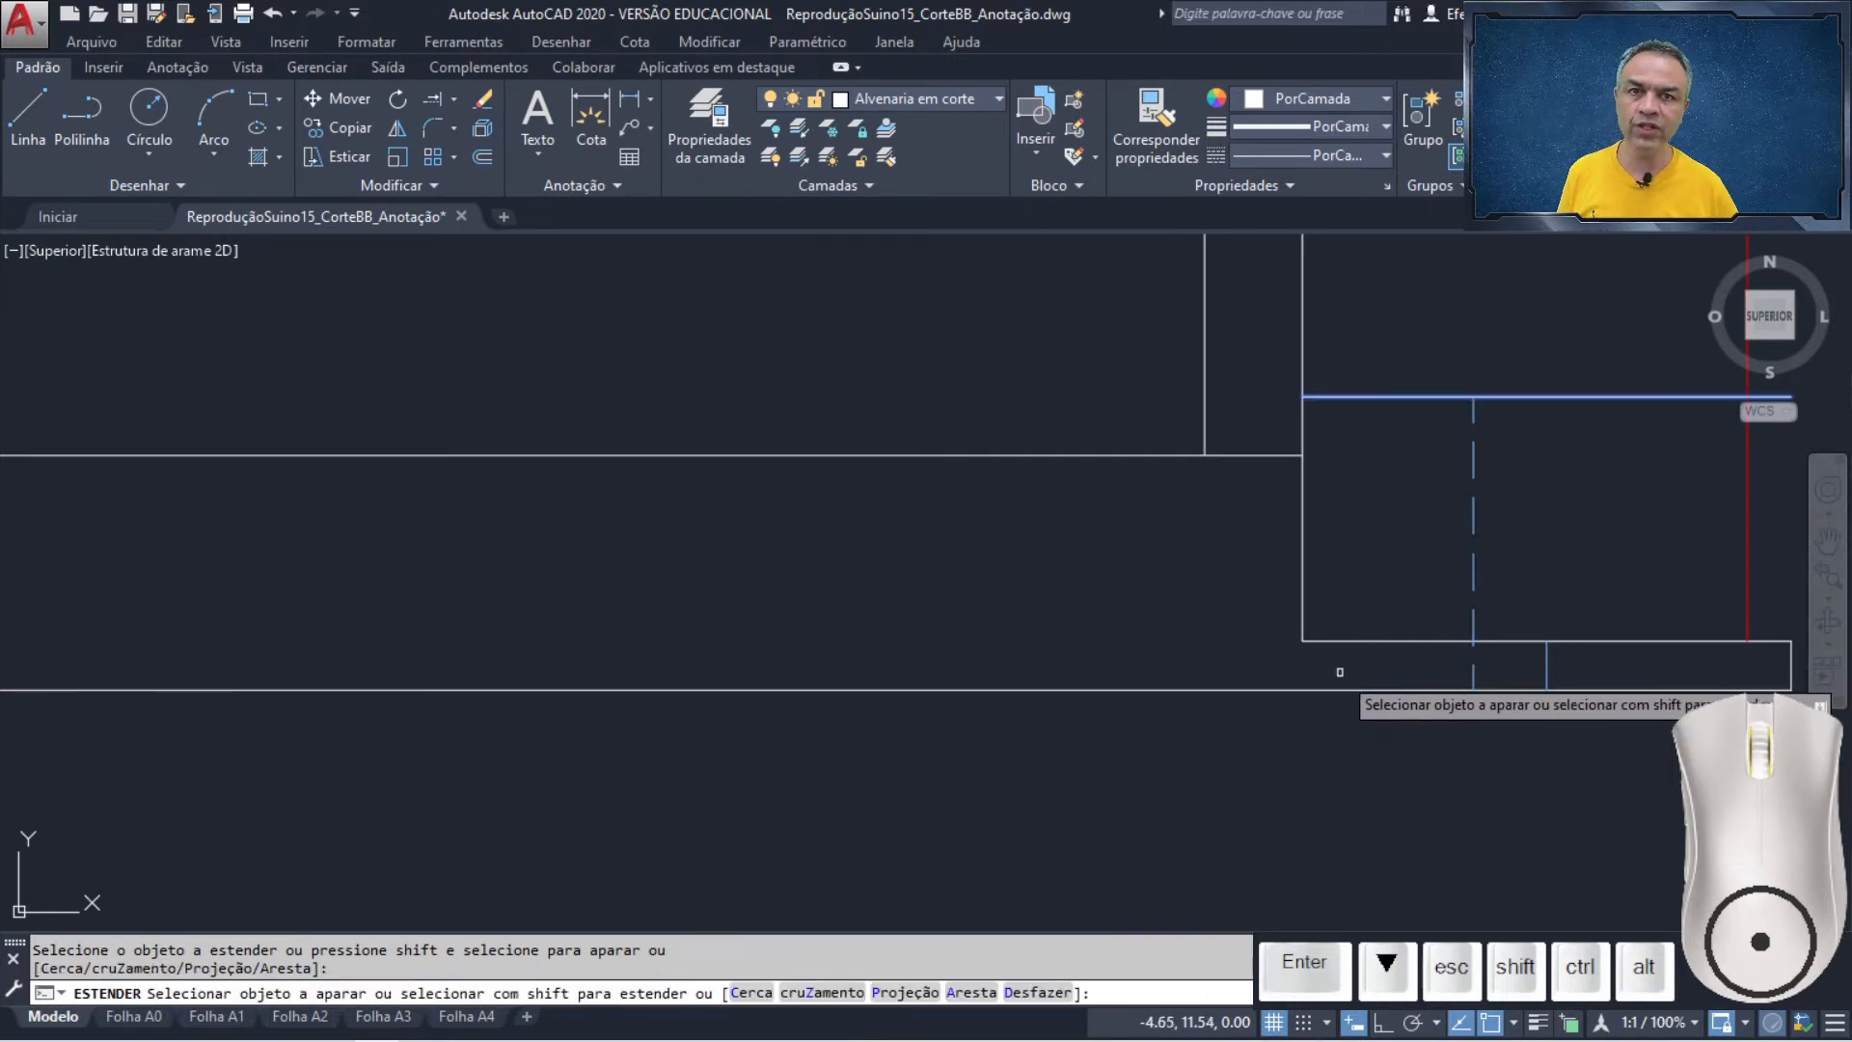
- Extend the two inner dashed lines in the left sidewalk up to the offset line above them
scroll(1218, 664, "down", 3)
middle_click_drag(349, 666, 1308, 678)
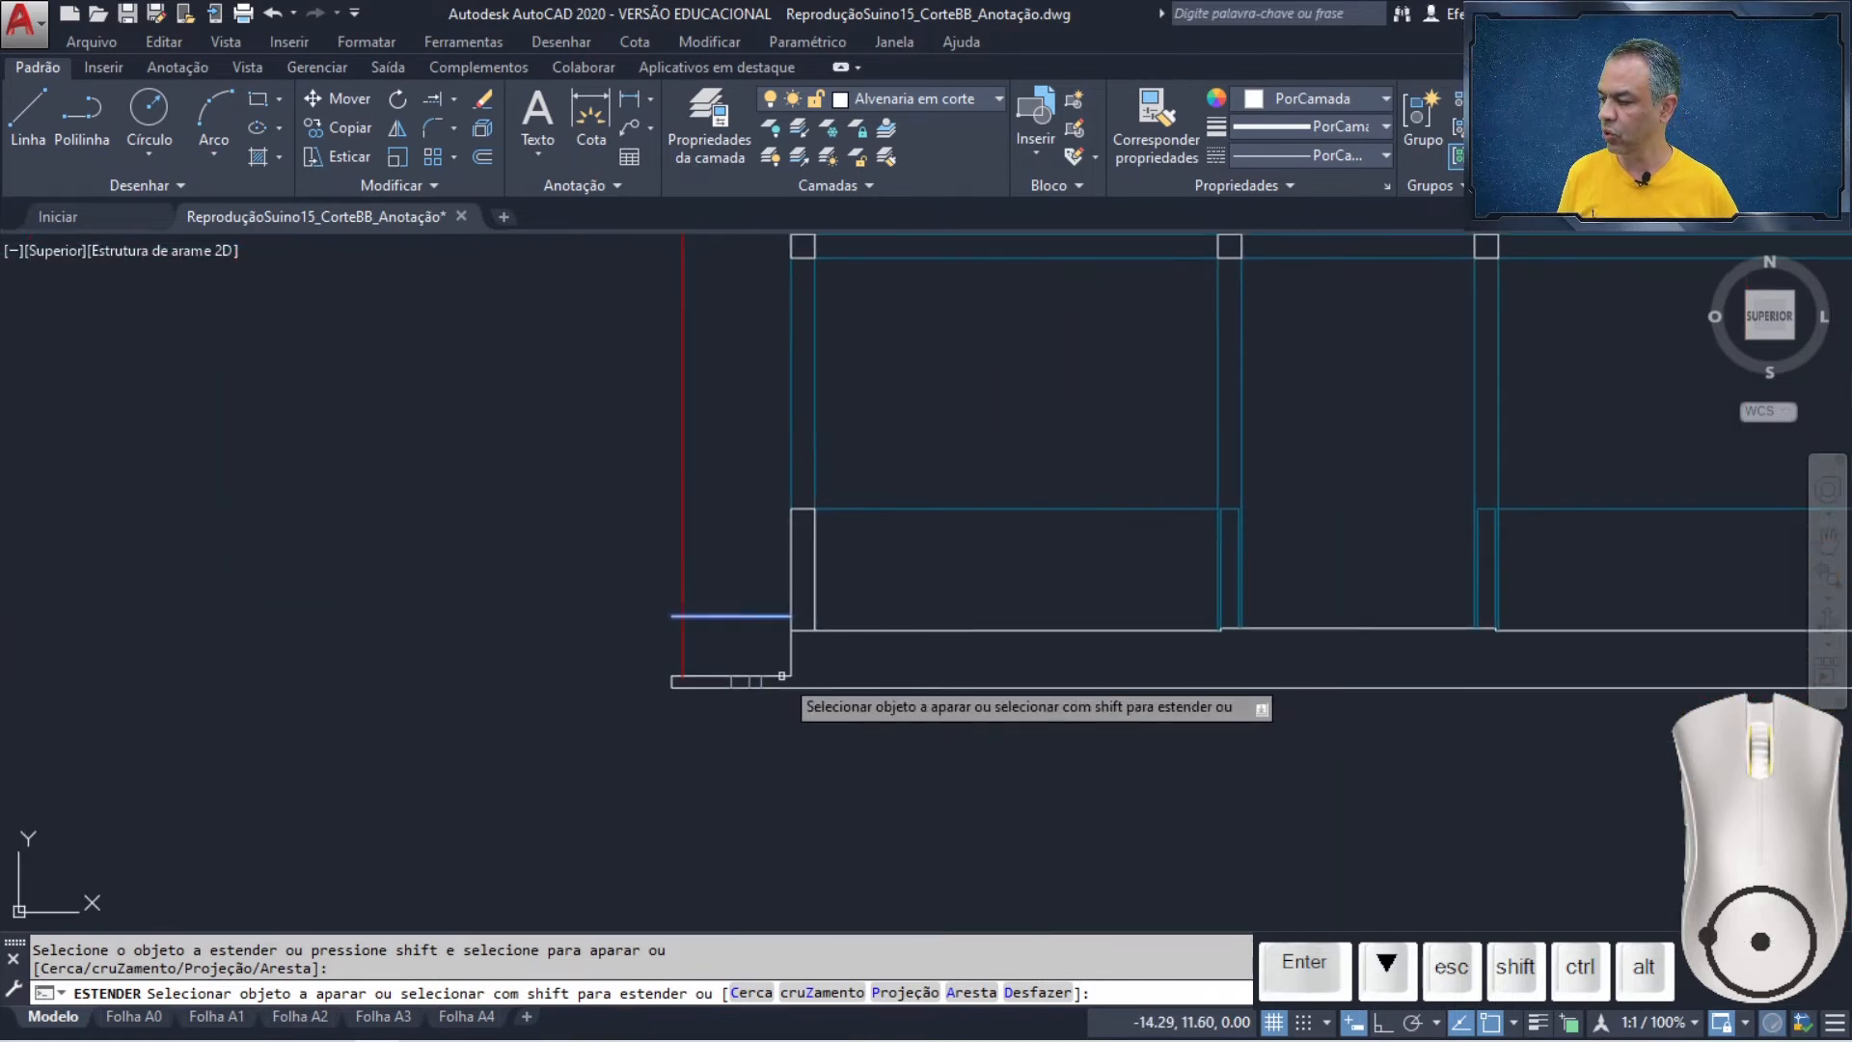
scroll(777, 670, "up", 6)
left_click(674, 712)
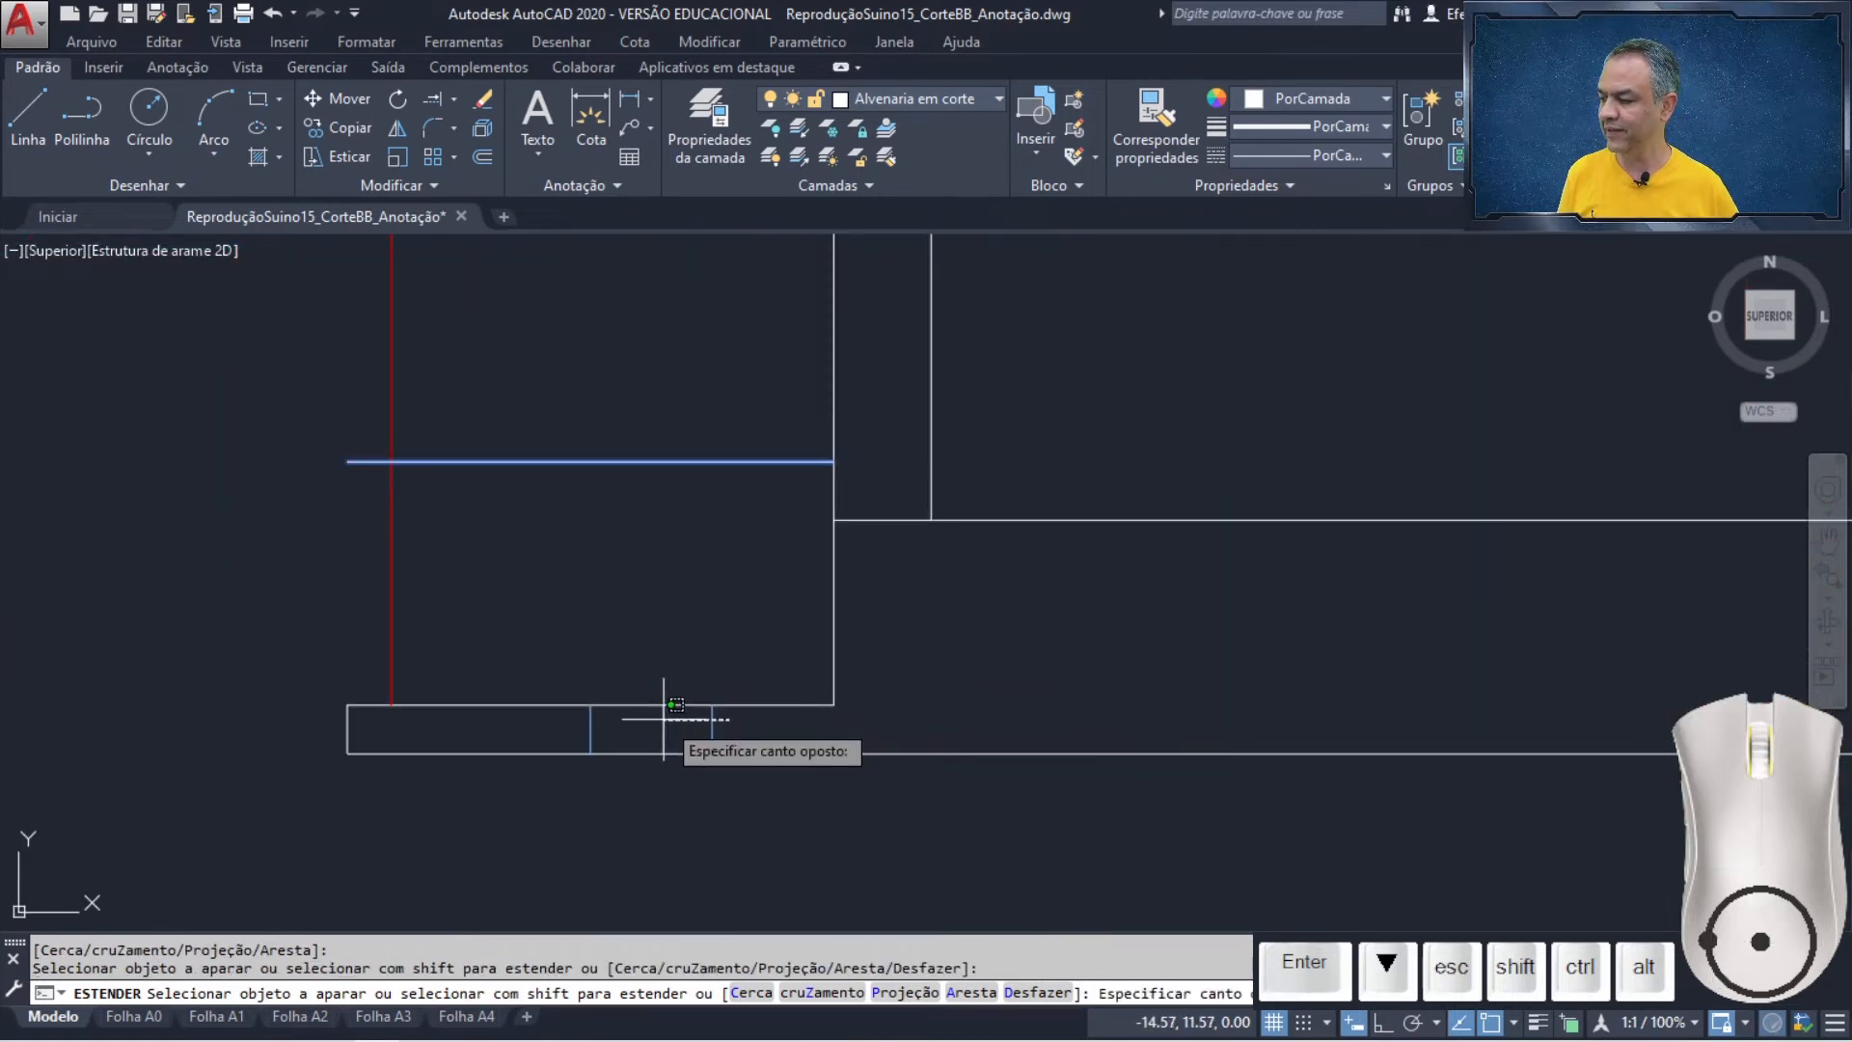
left_click(654, 719)
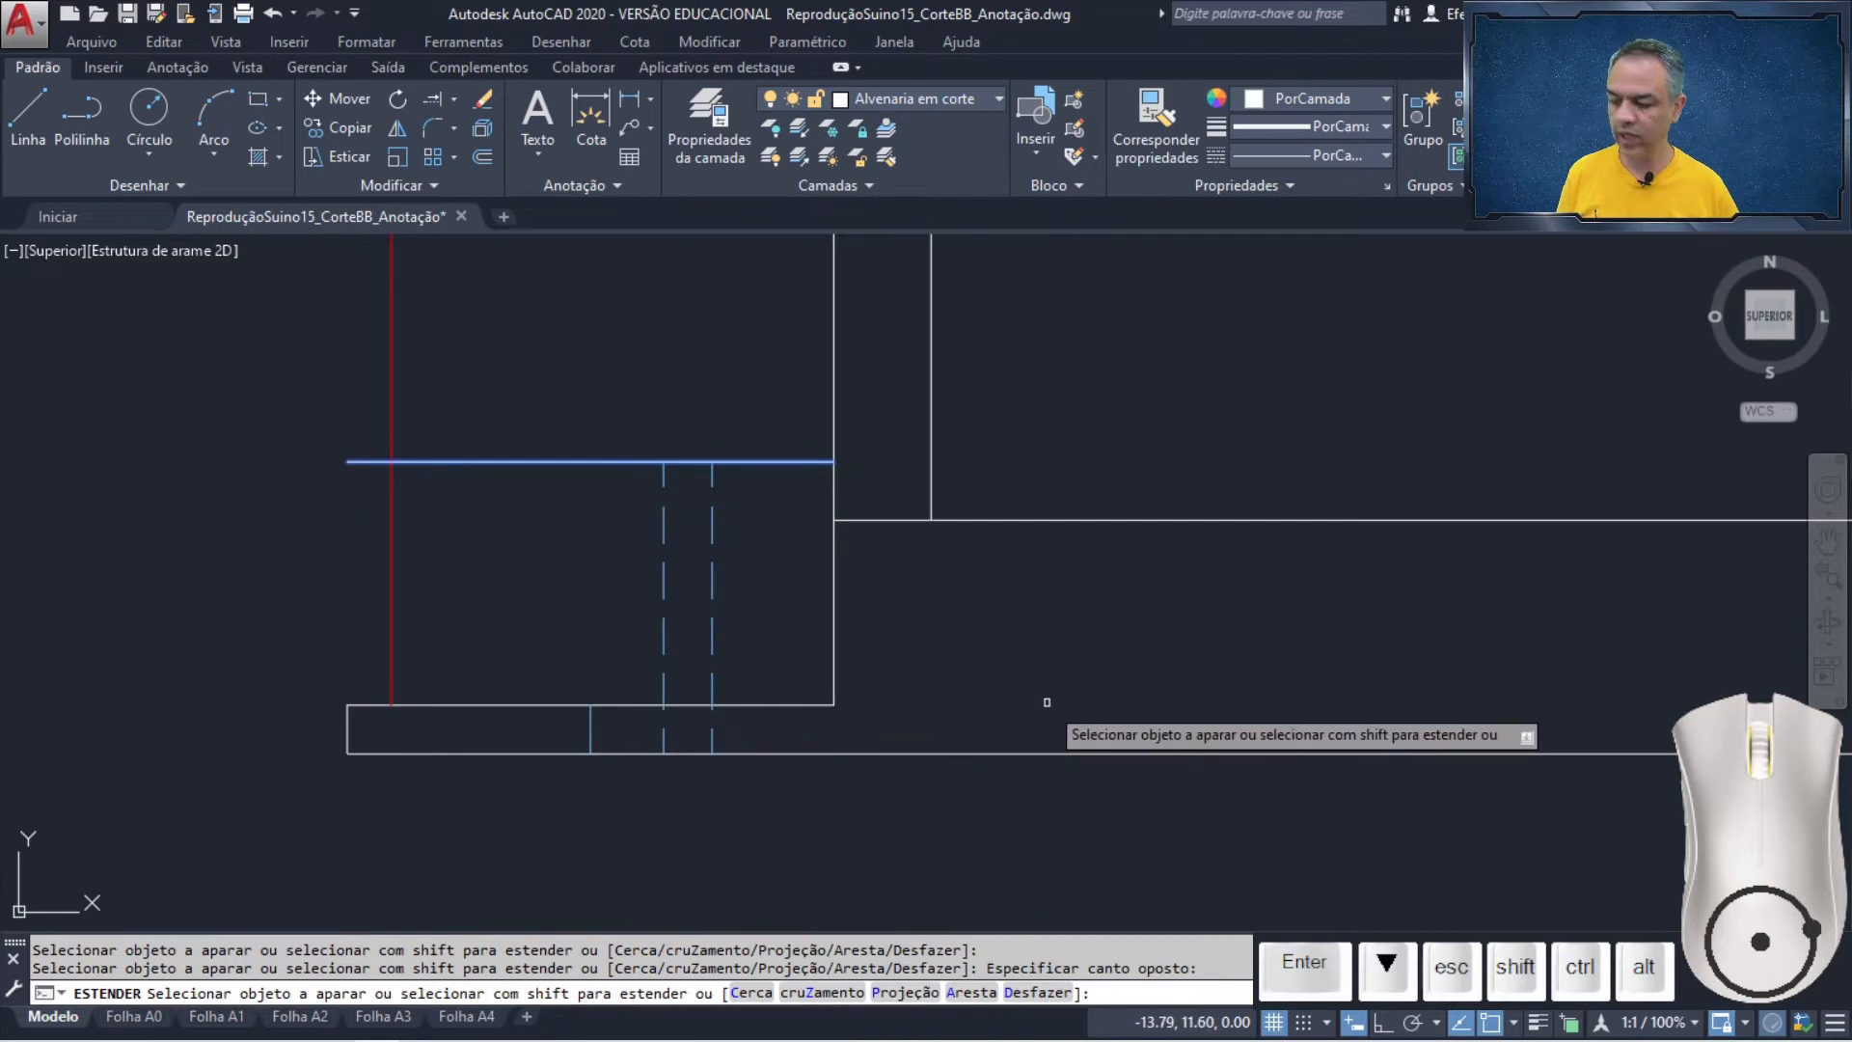
key("Return")
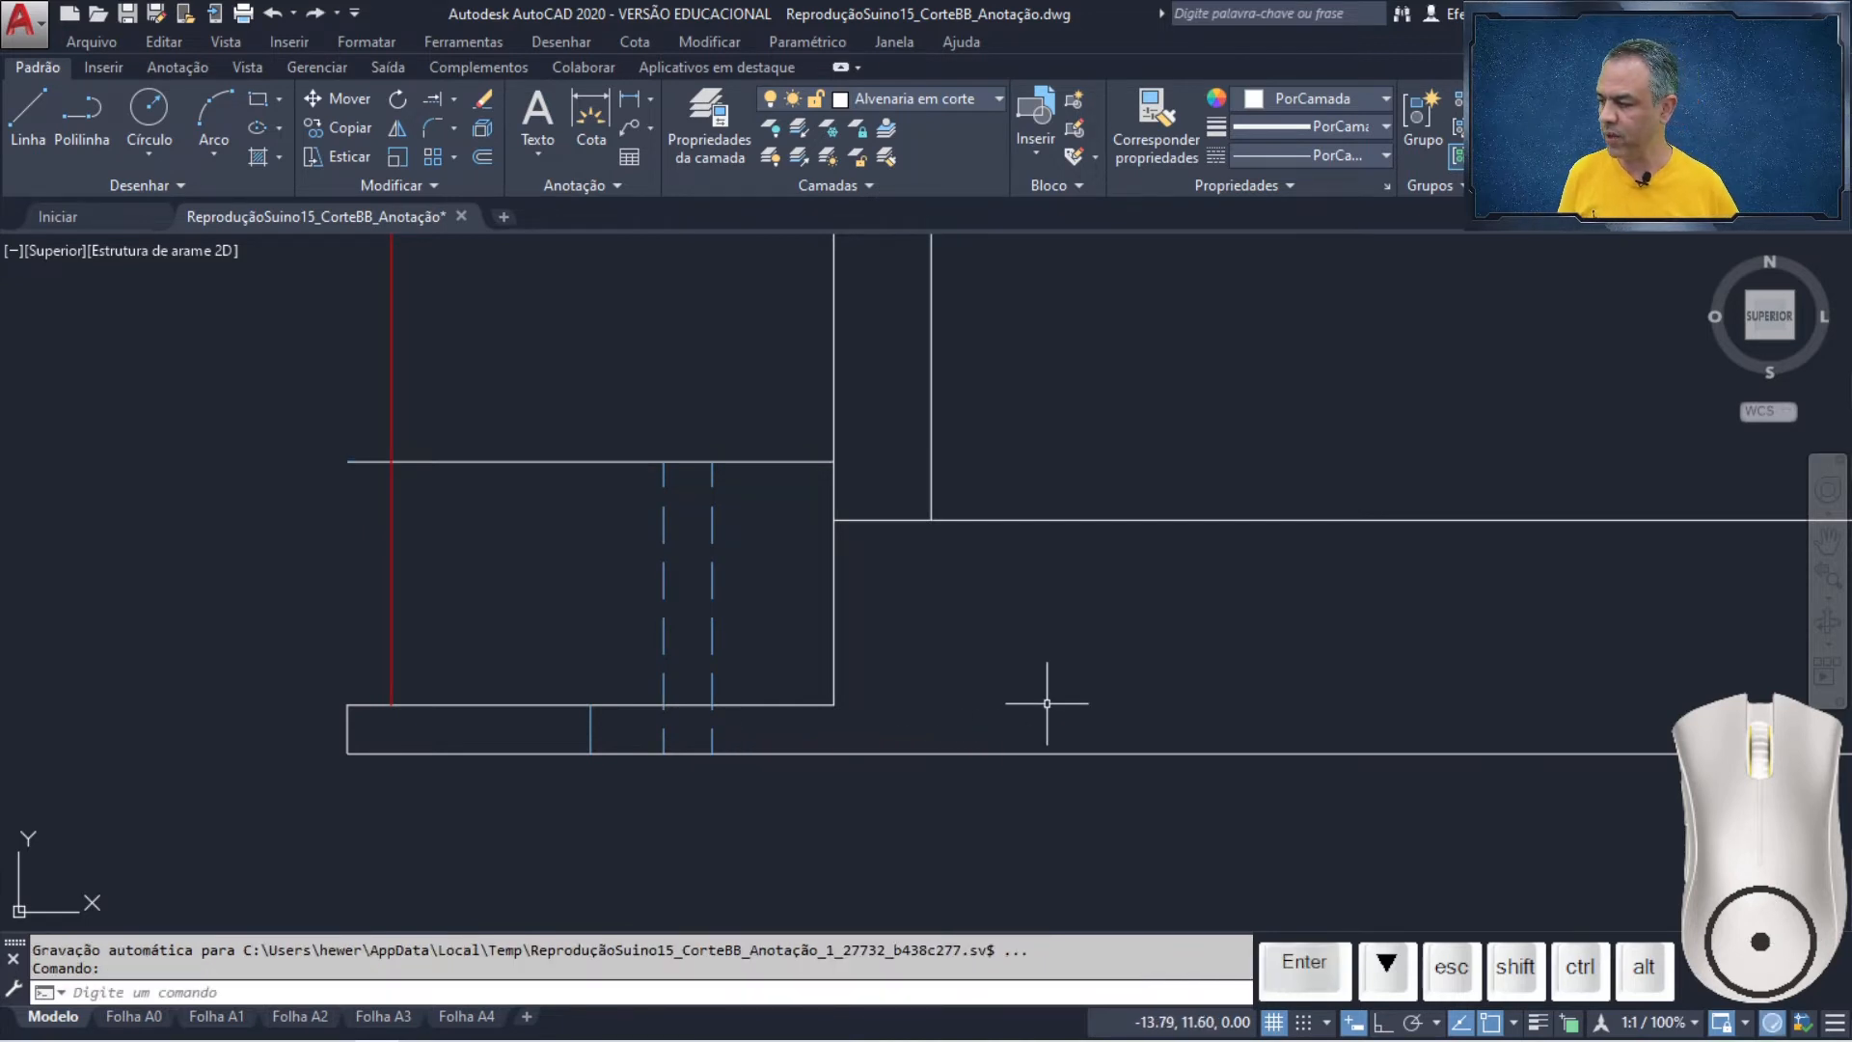
- Match the extended line on the right sidewalk to the "Alvenaria em vista" layer of the outer pillar line
scroll(1047, 703, "down", 5)
middle_click_drag(1125, 665, 491, 647)
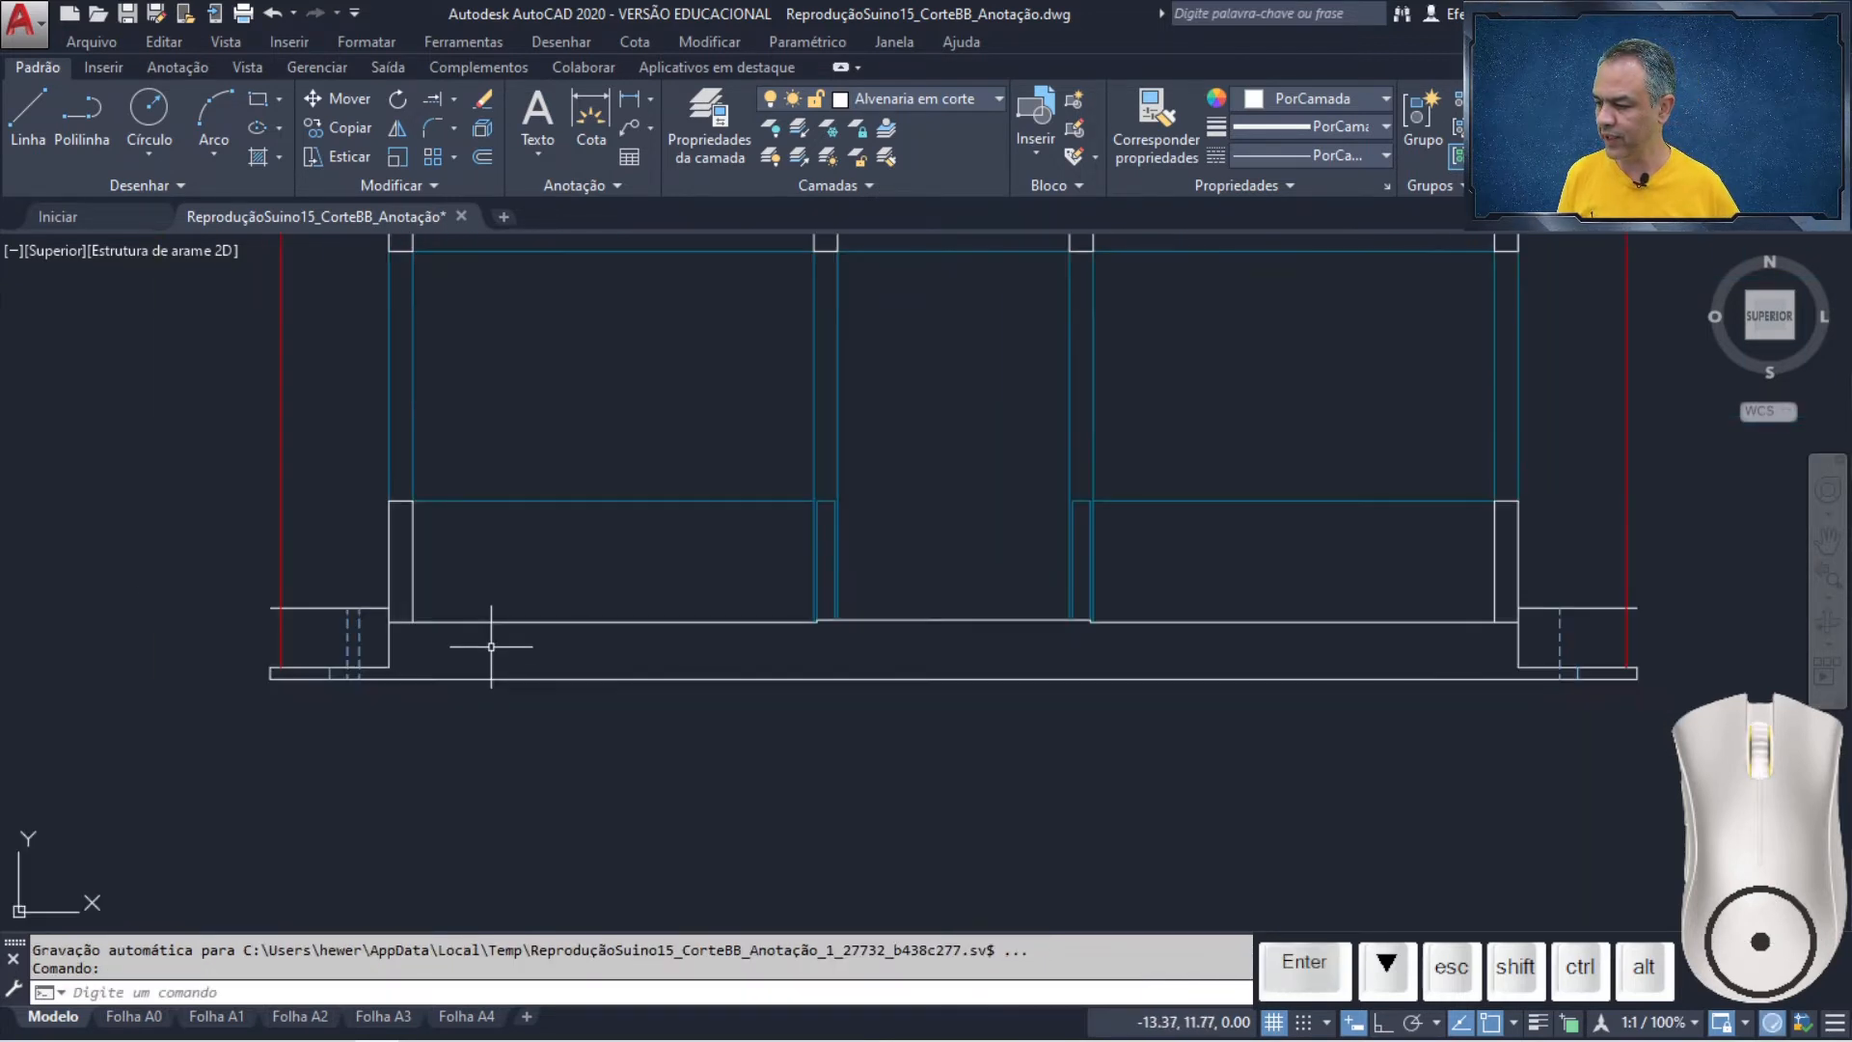
mouse_move(648, 619)
middle_mouse_down()
mouse_move(558, 649)
mouse_move(565, 663)
middle_mouse_up()
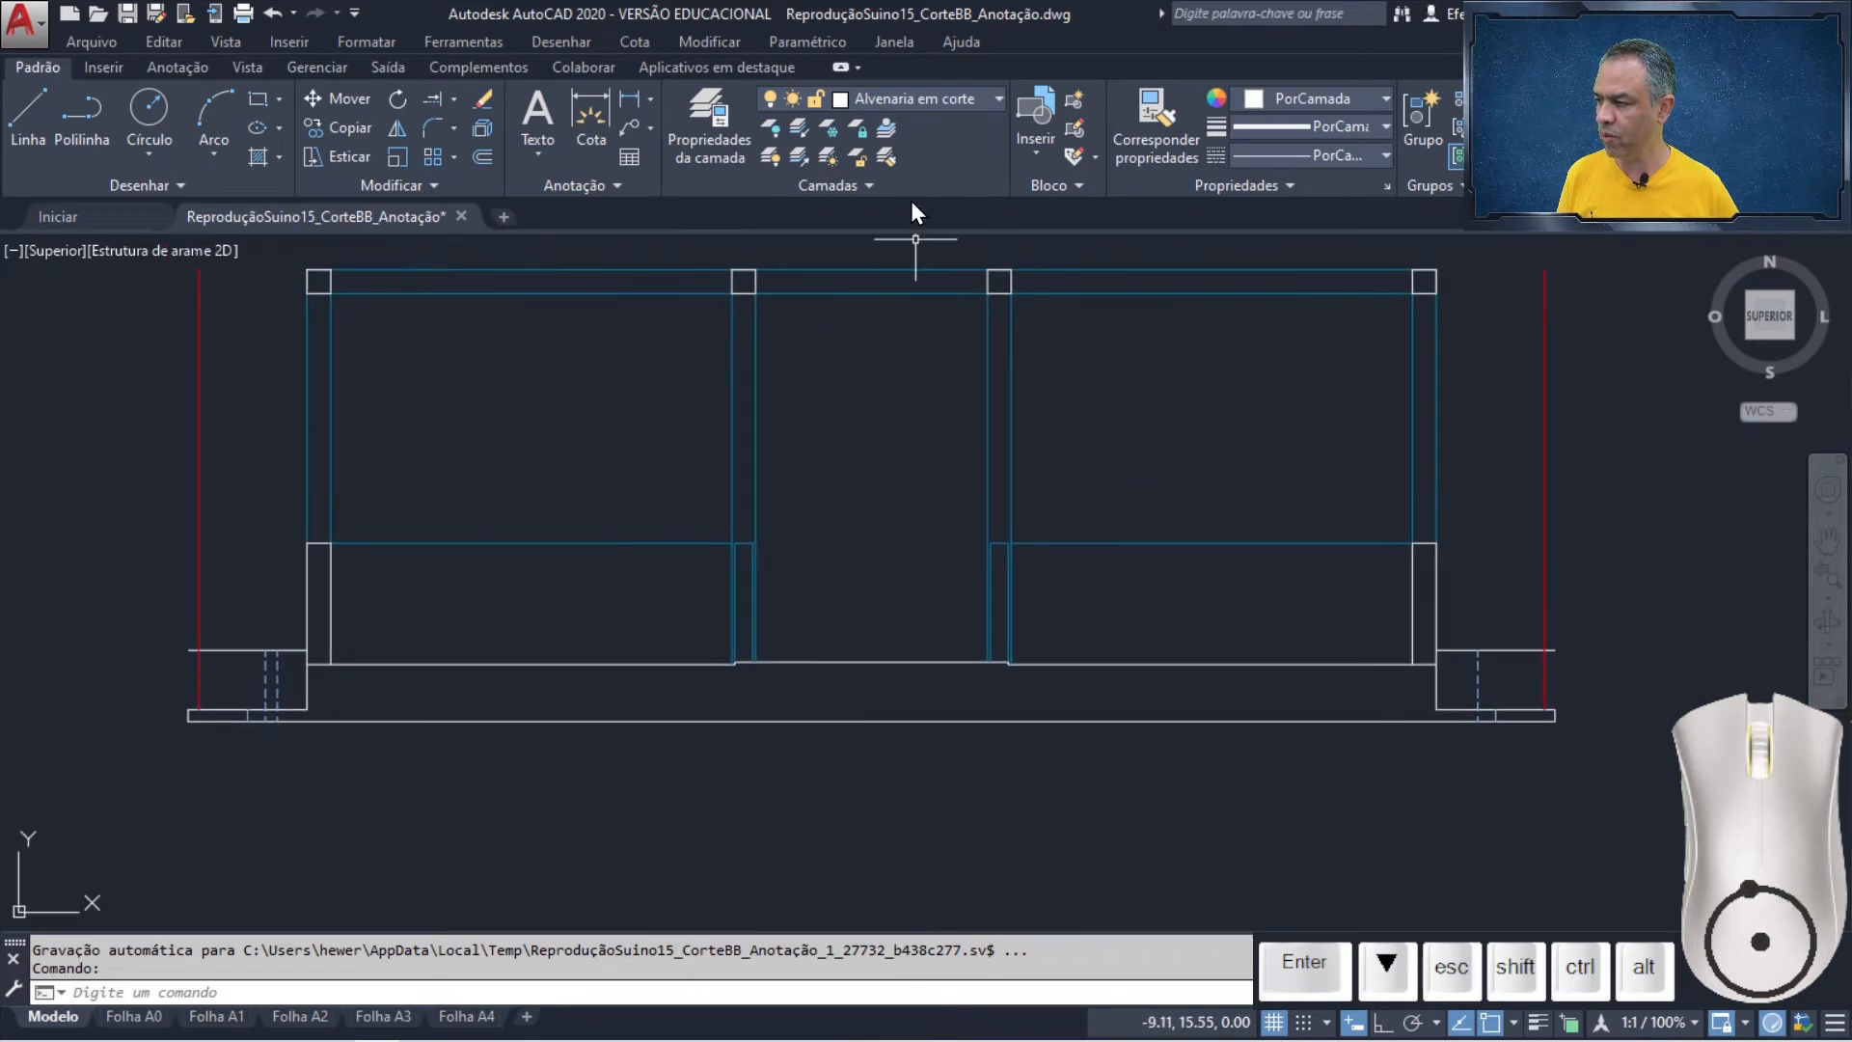
left_click(883, 164)
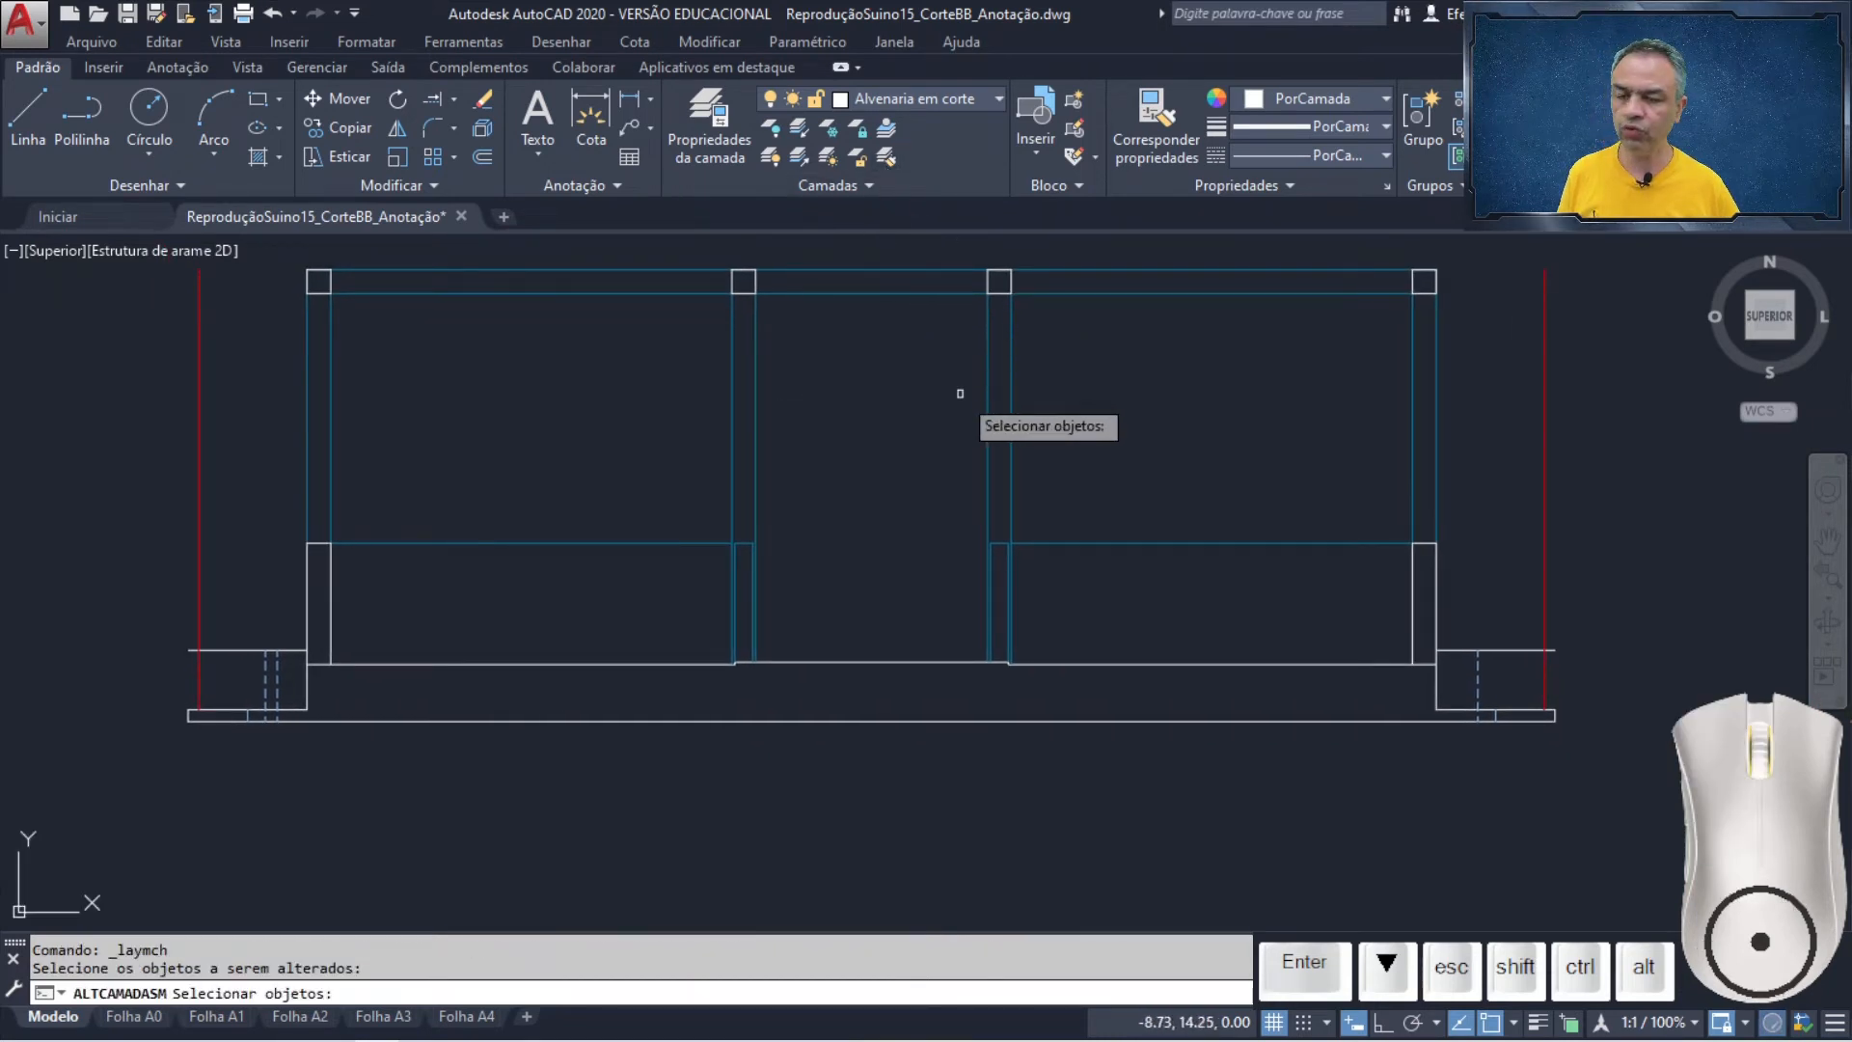
left_click(1477, 685)
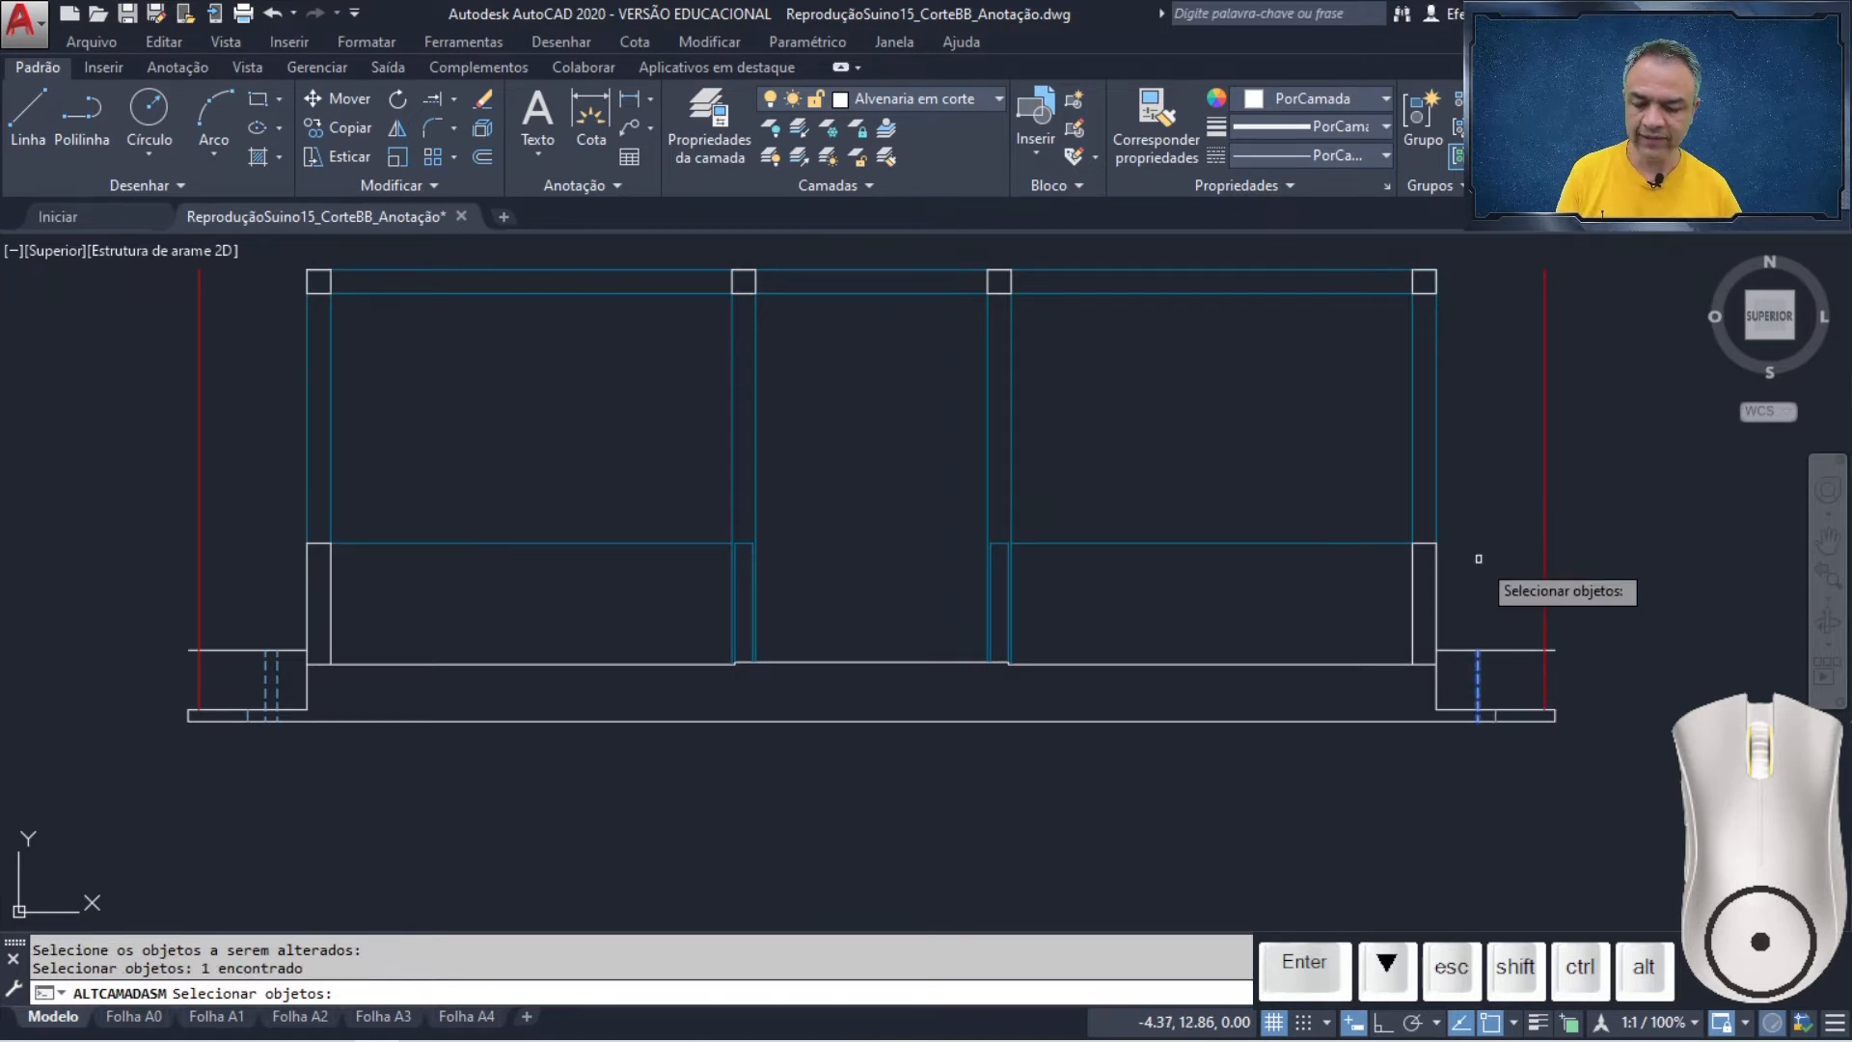
key("Return")
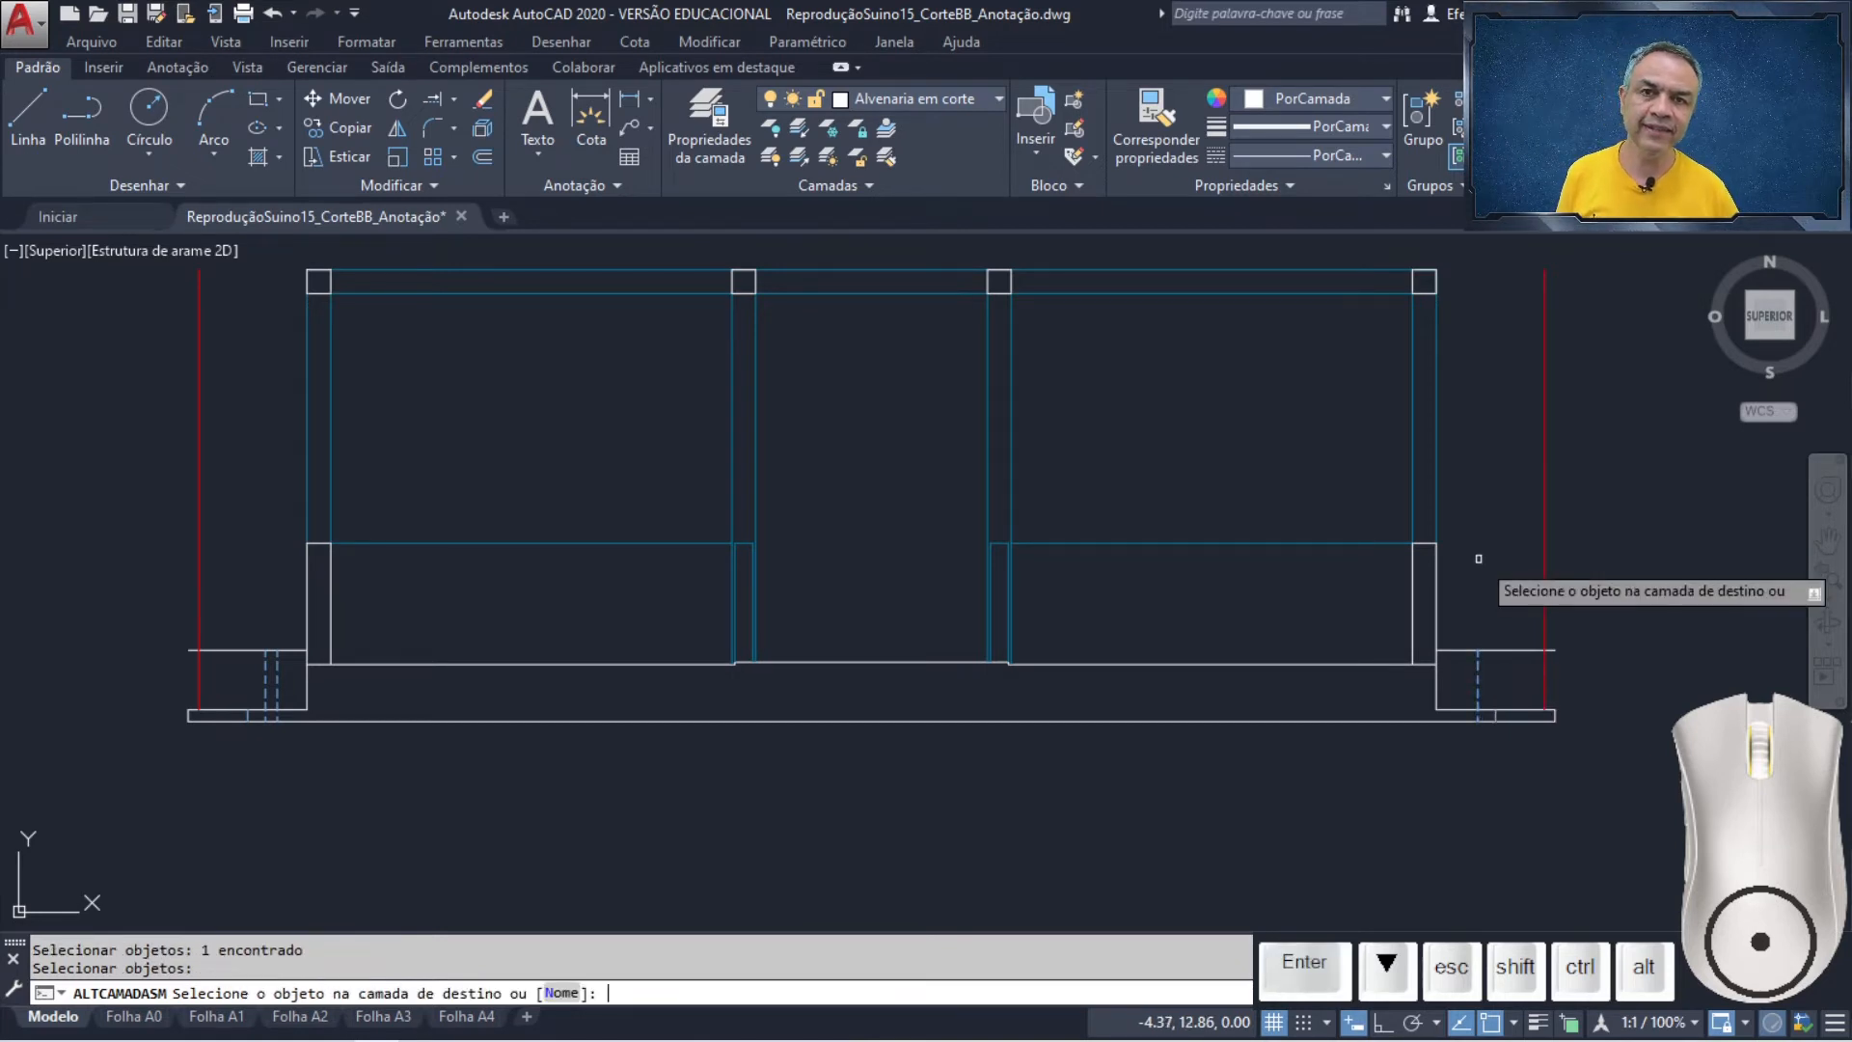
left_click(1438, 517)
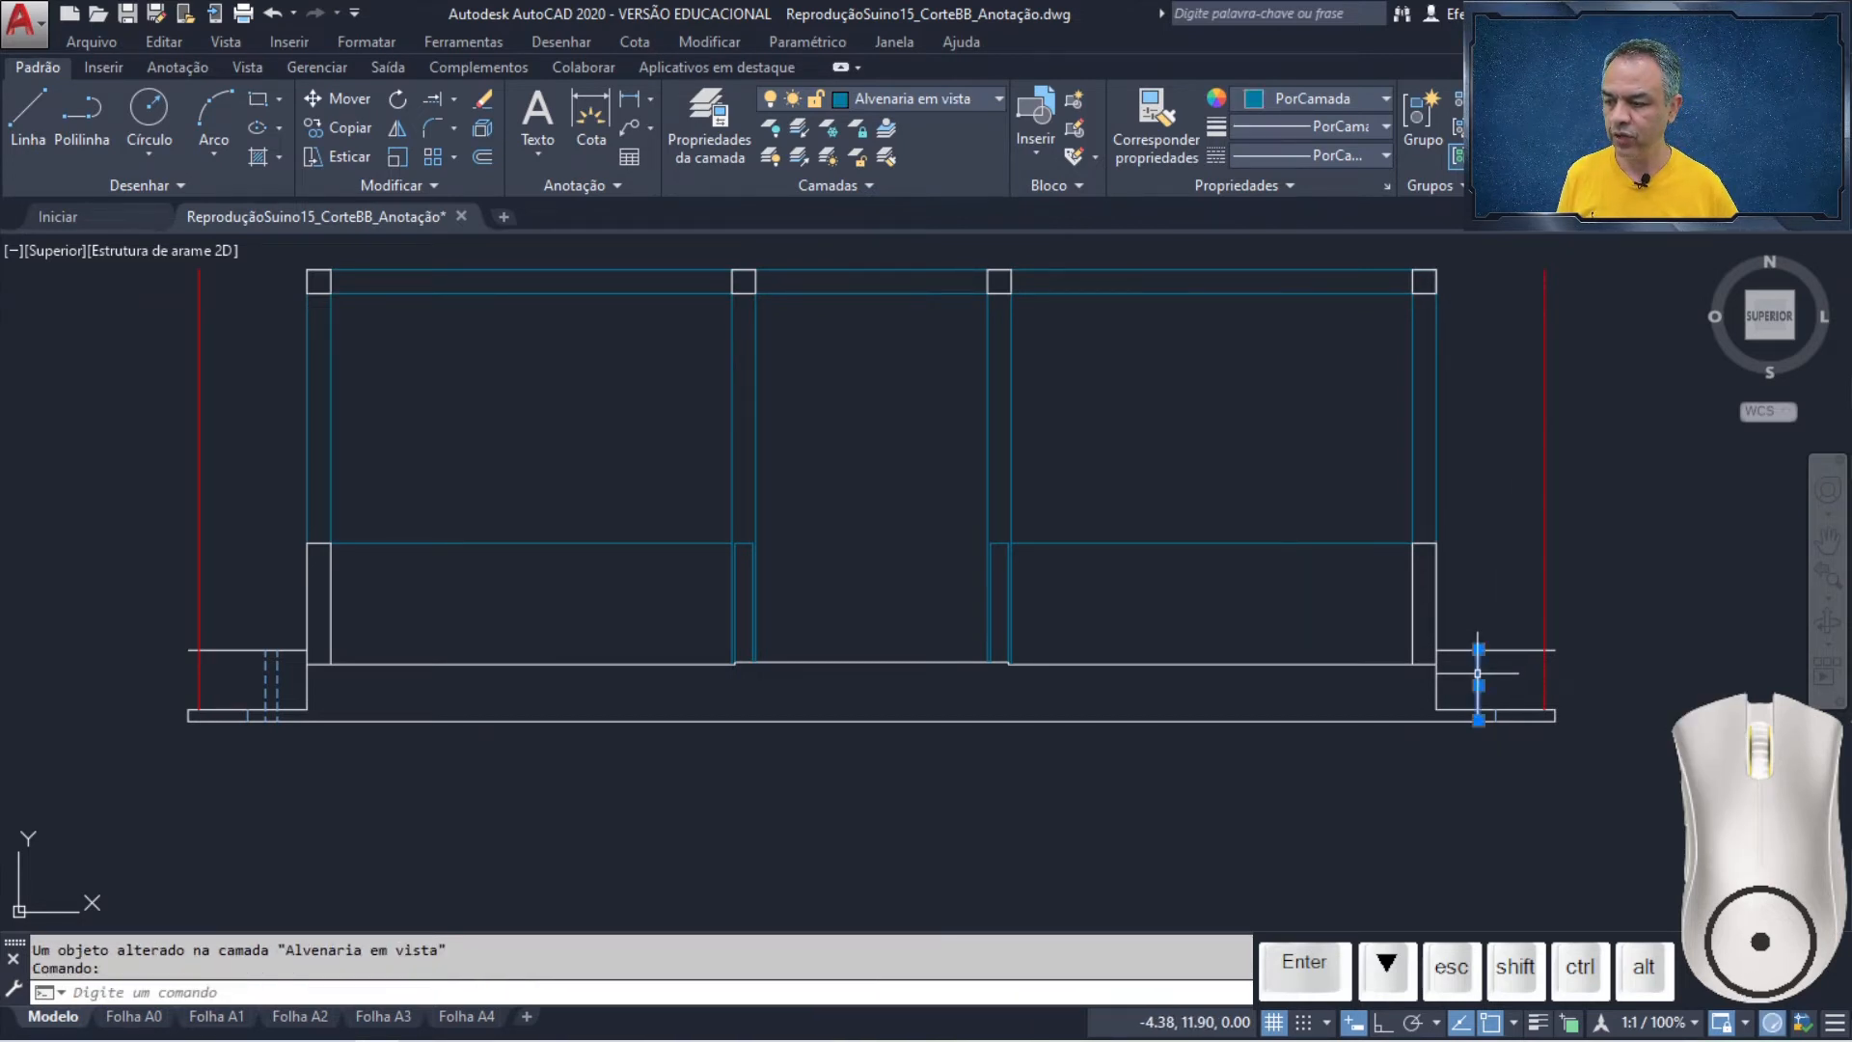
- Shorten the right extended line so its lower end sits on the sidewalk's top surface
left_click(1478, 683)
left_click(1479, 719)
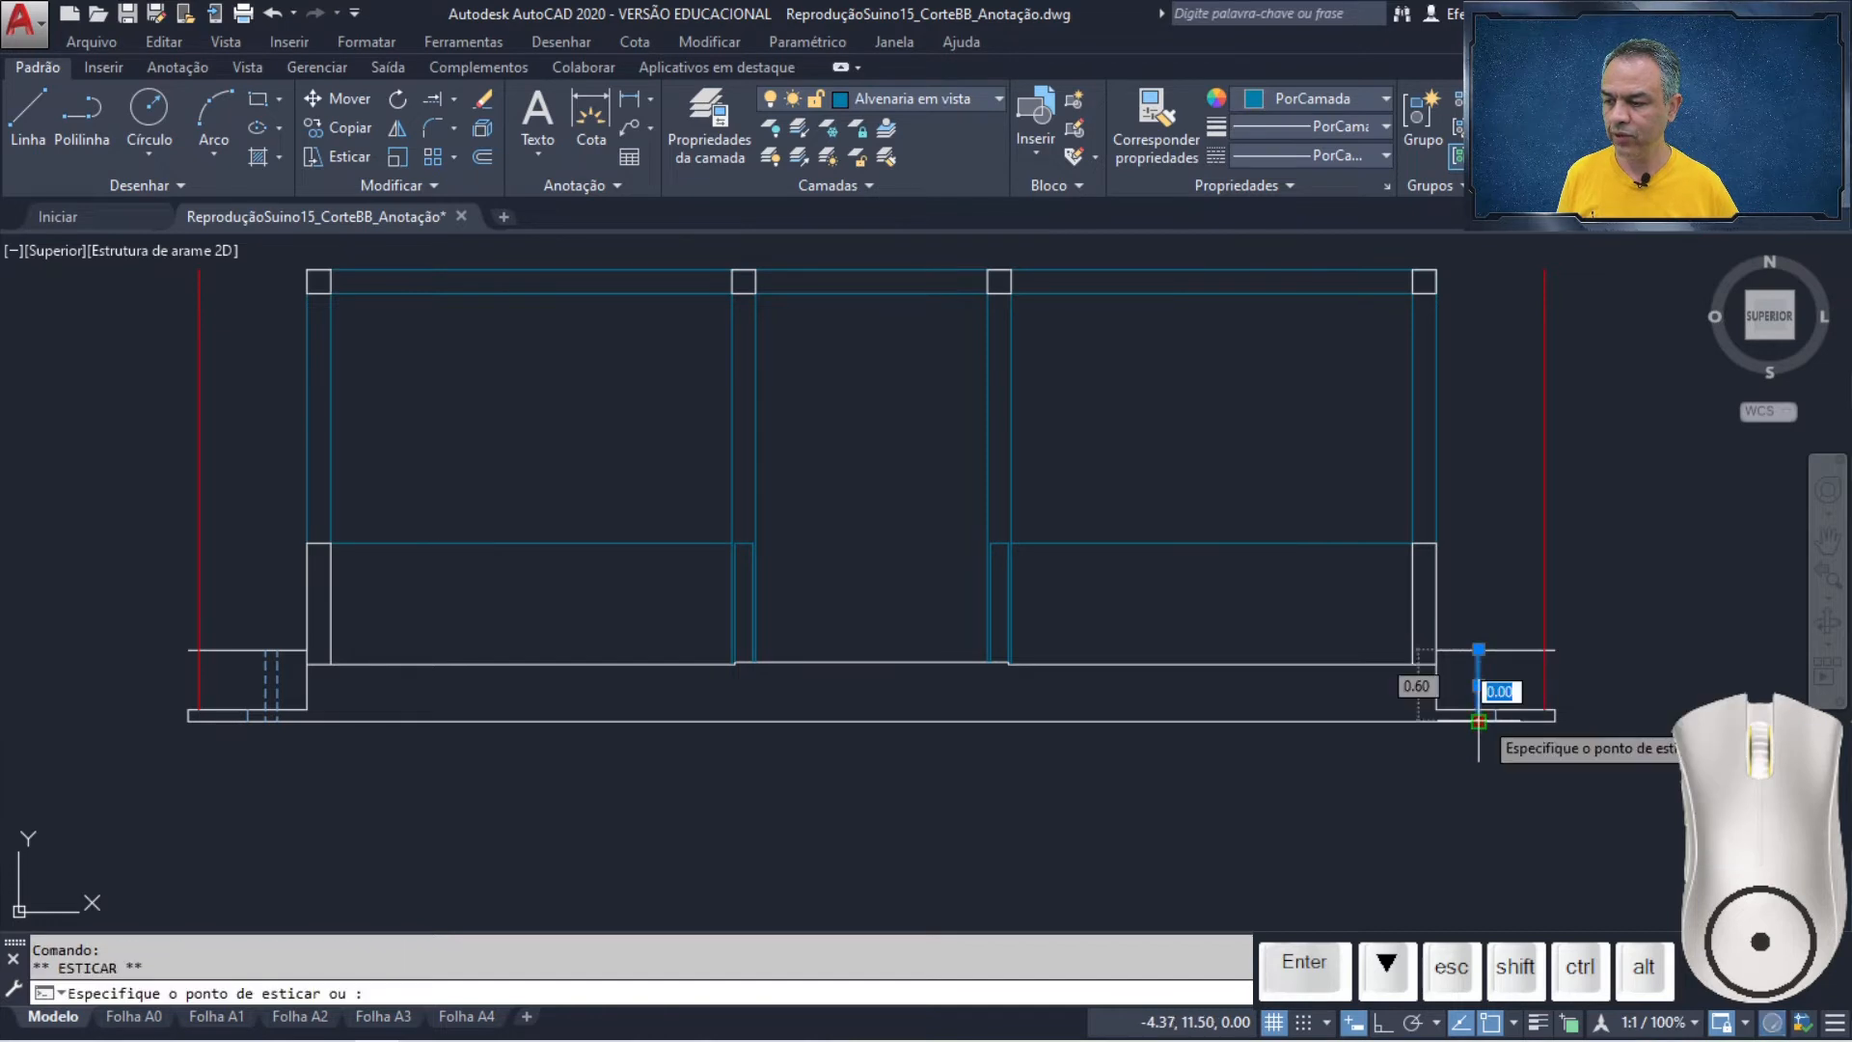
key("Escape")
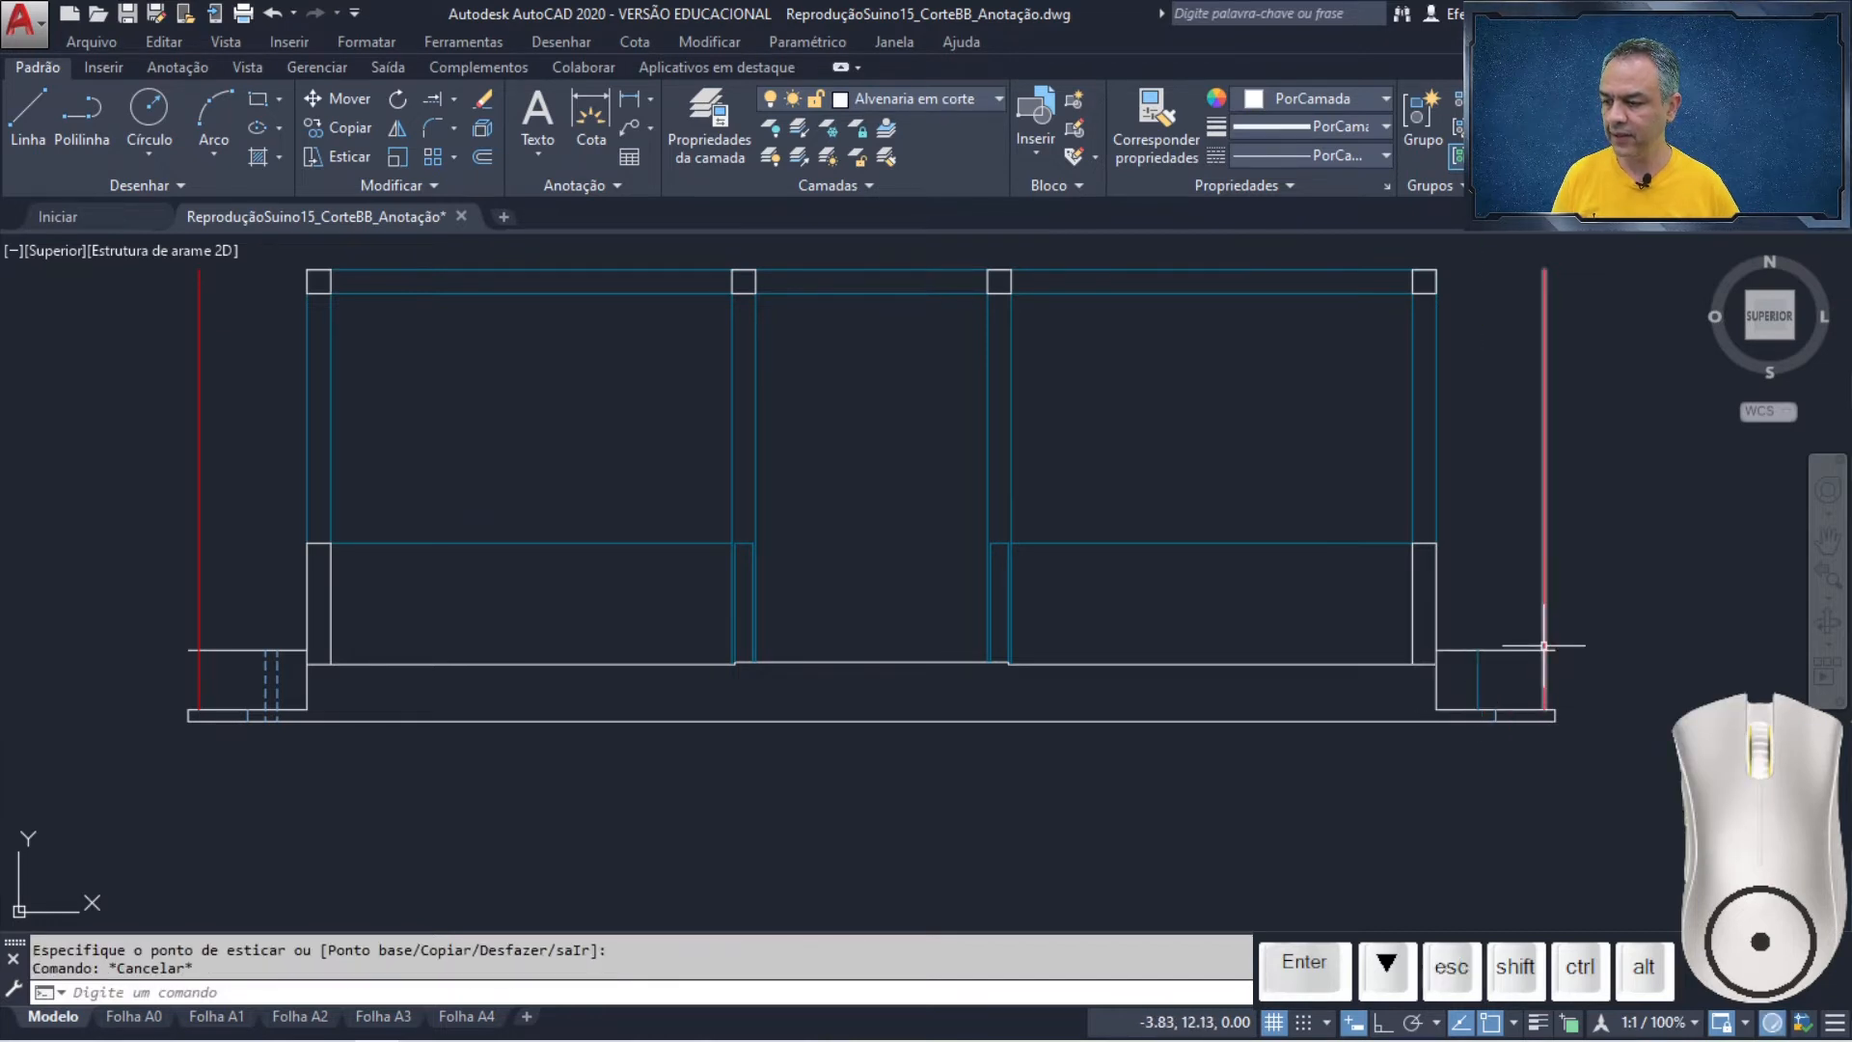
- Match the two extended lines on the left sidewalk to the layer of the cut pen floor line
left_click(885, 158)
left_click(294, 664)
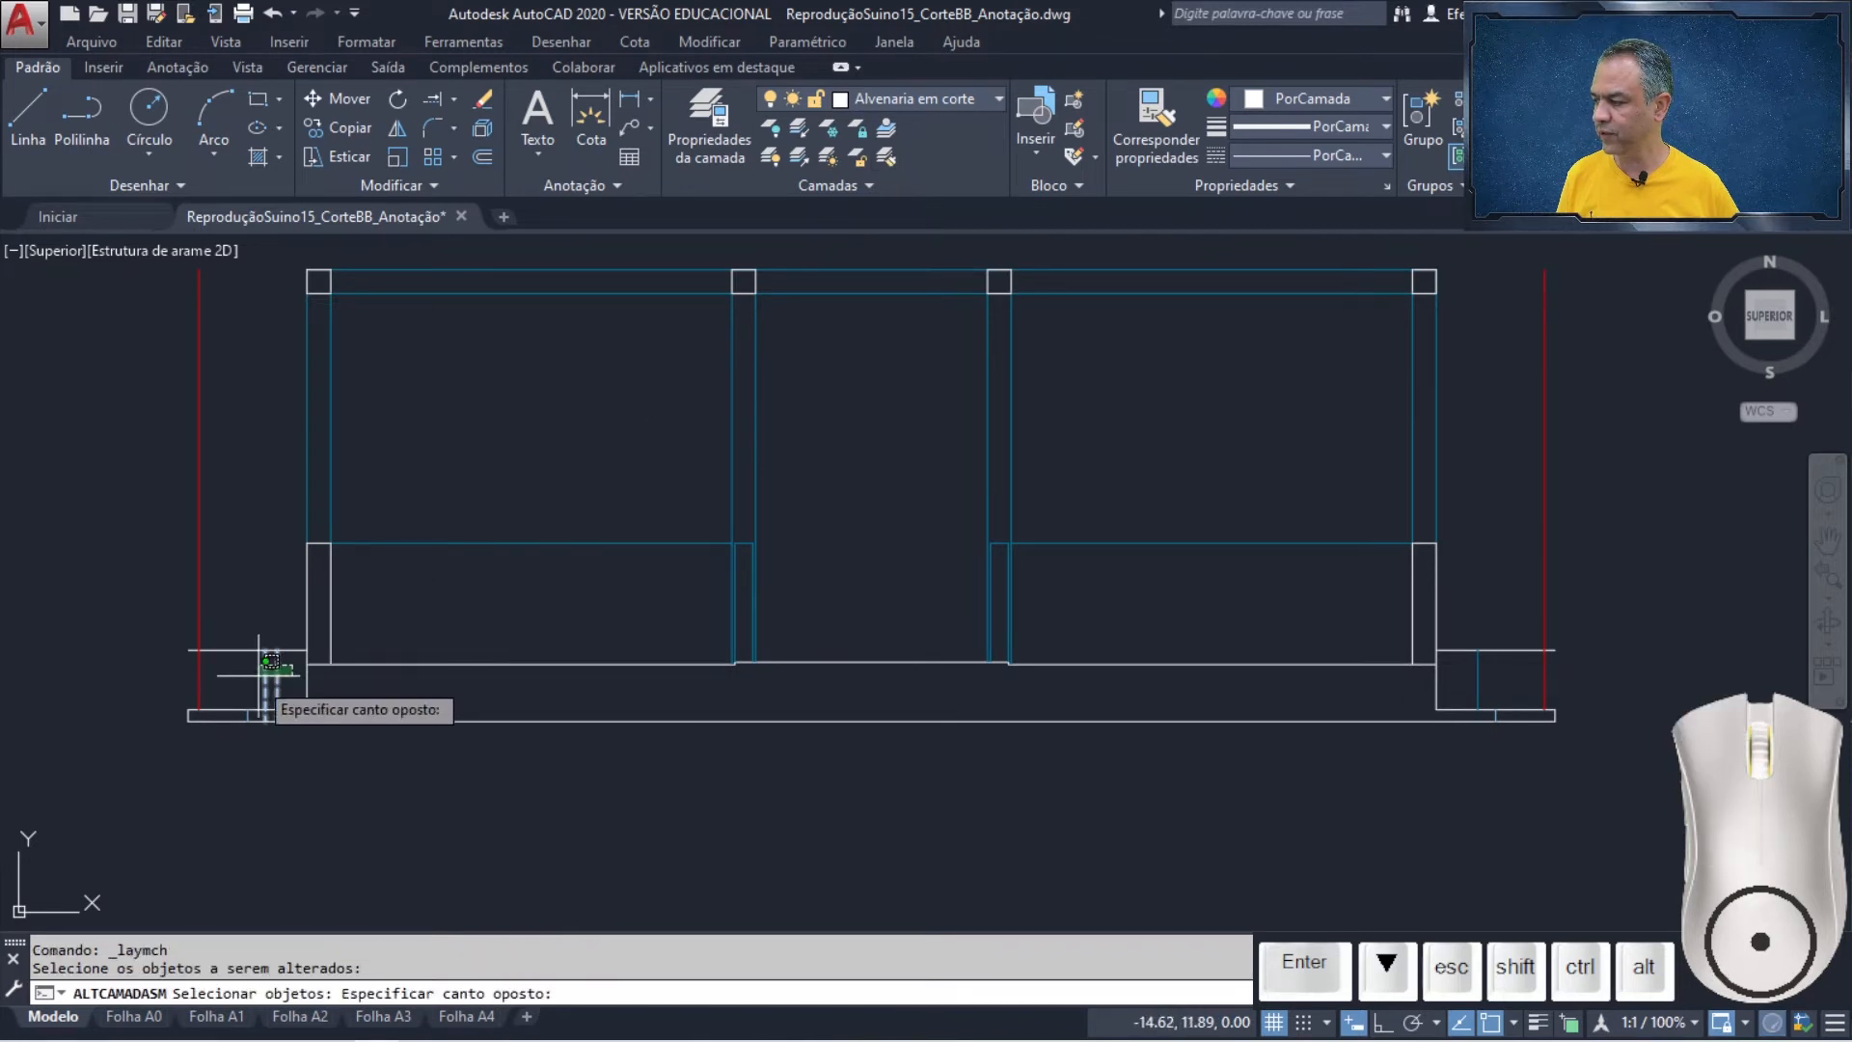
left_click(254, 675)
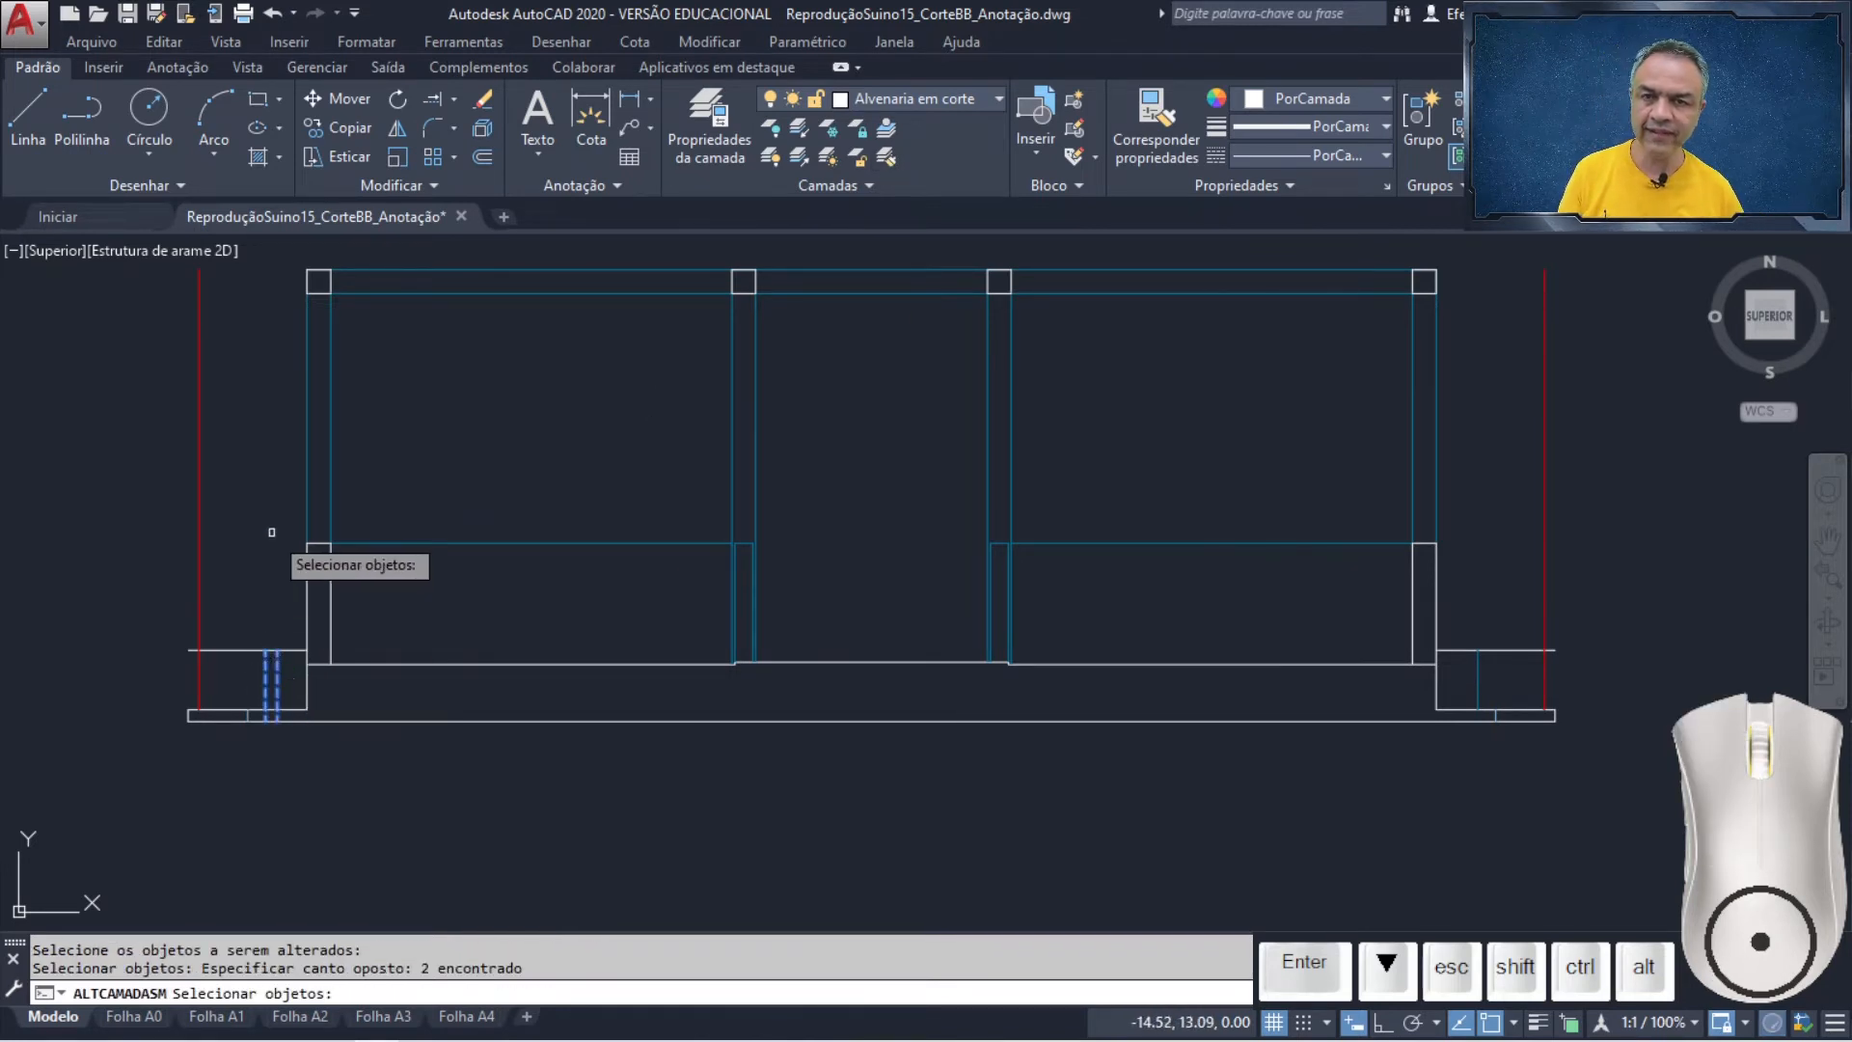
key("Return")
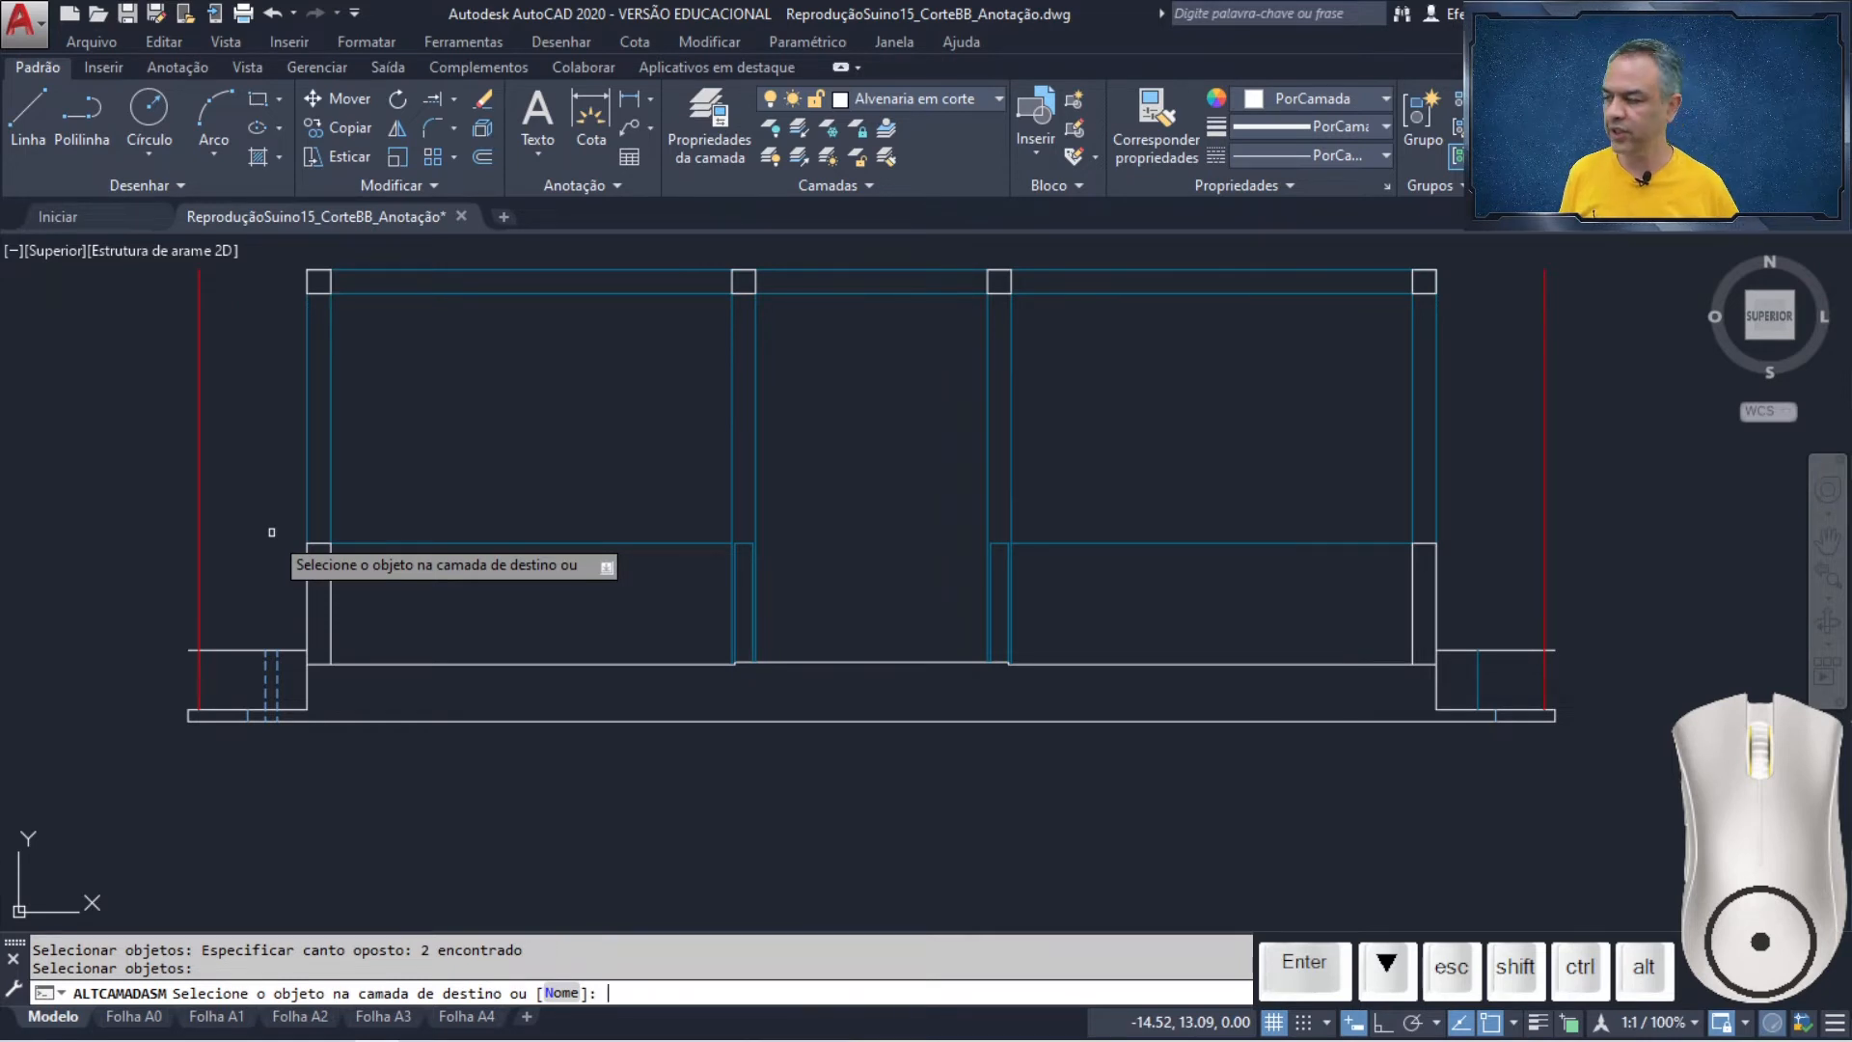
left_click(483, 664)
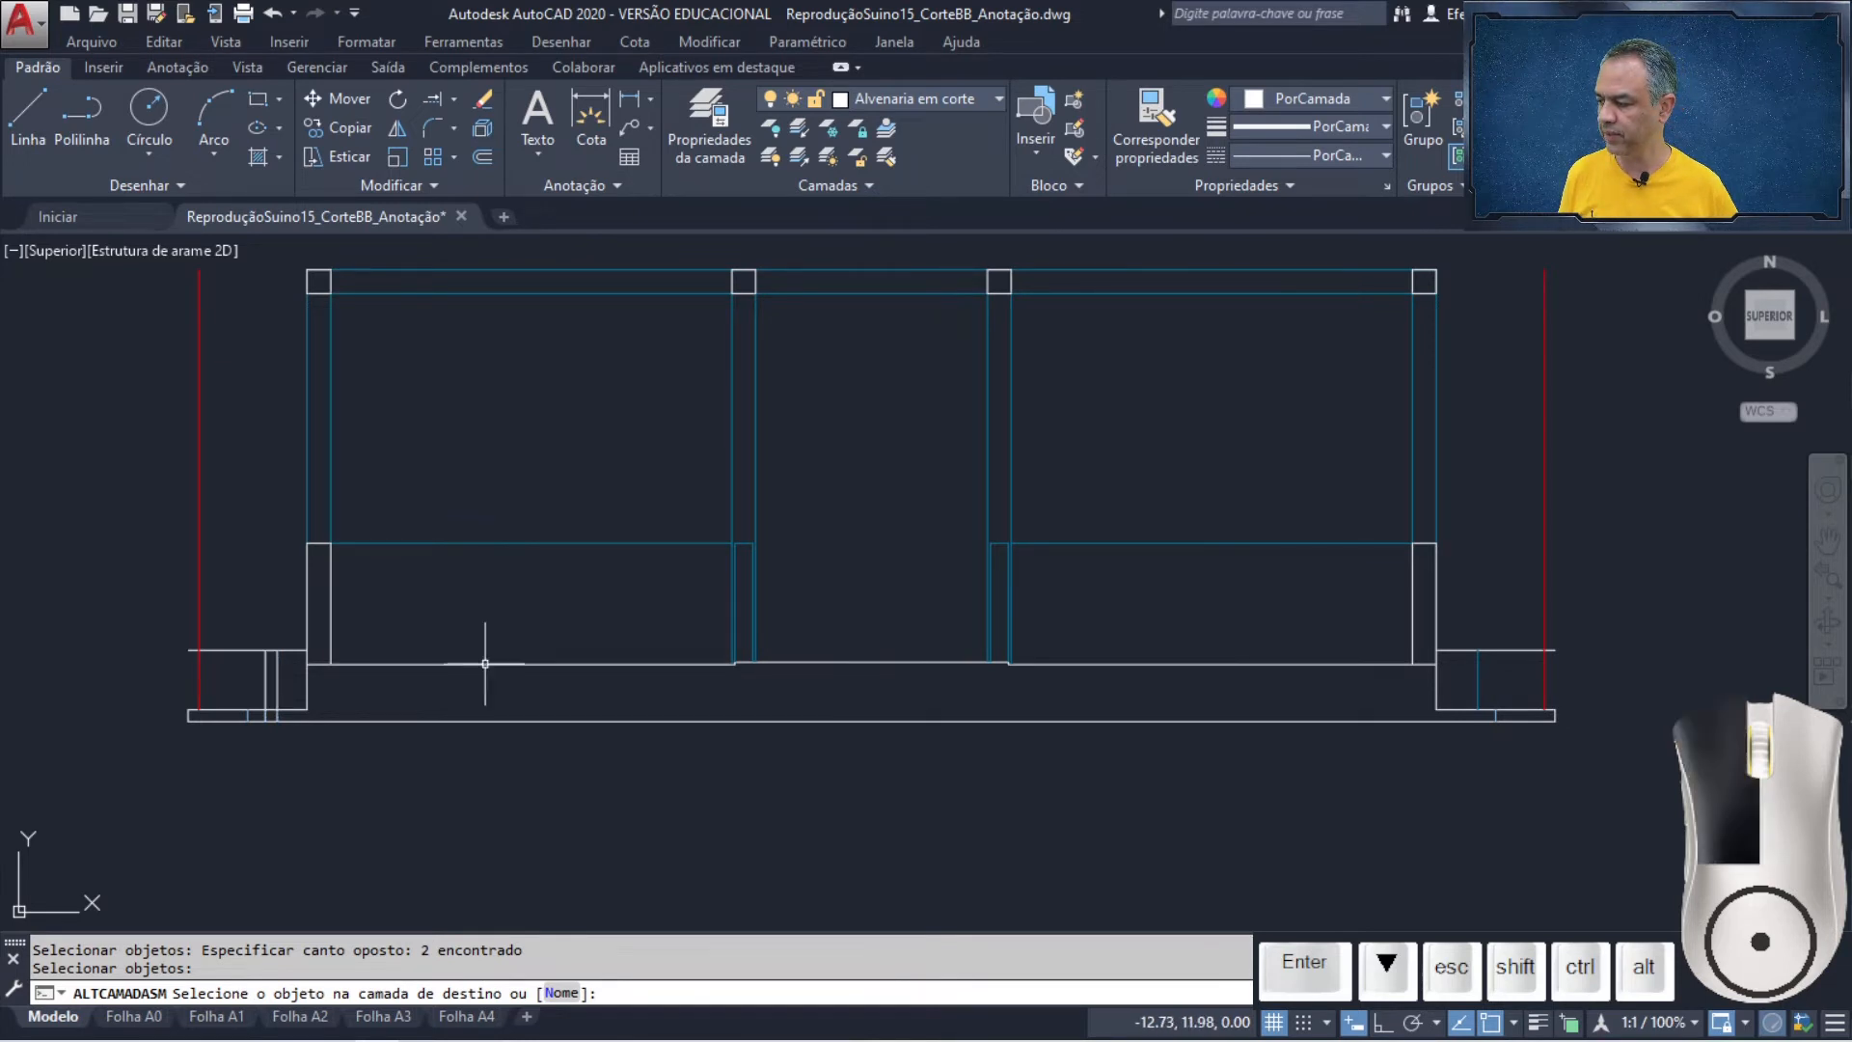
- Shorten both extended lines on the left so their lower ends sit on the sidewalk's top surface
left_click(278, 676)
left_click(277, 717)
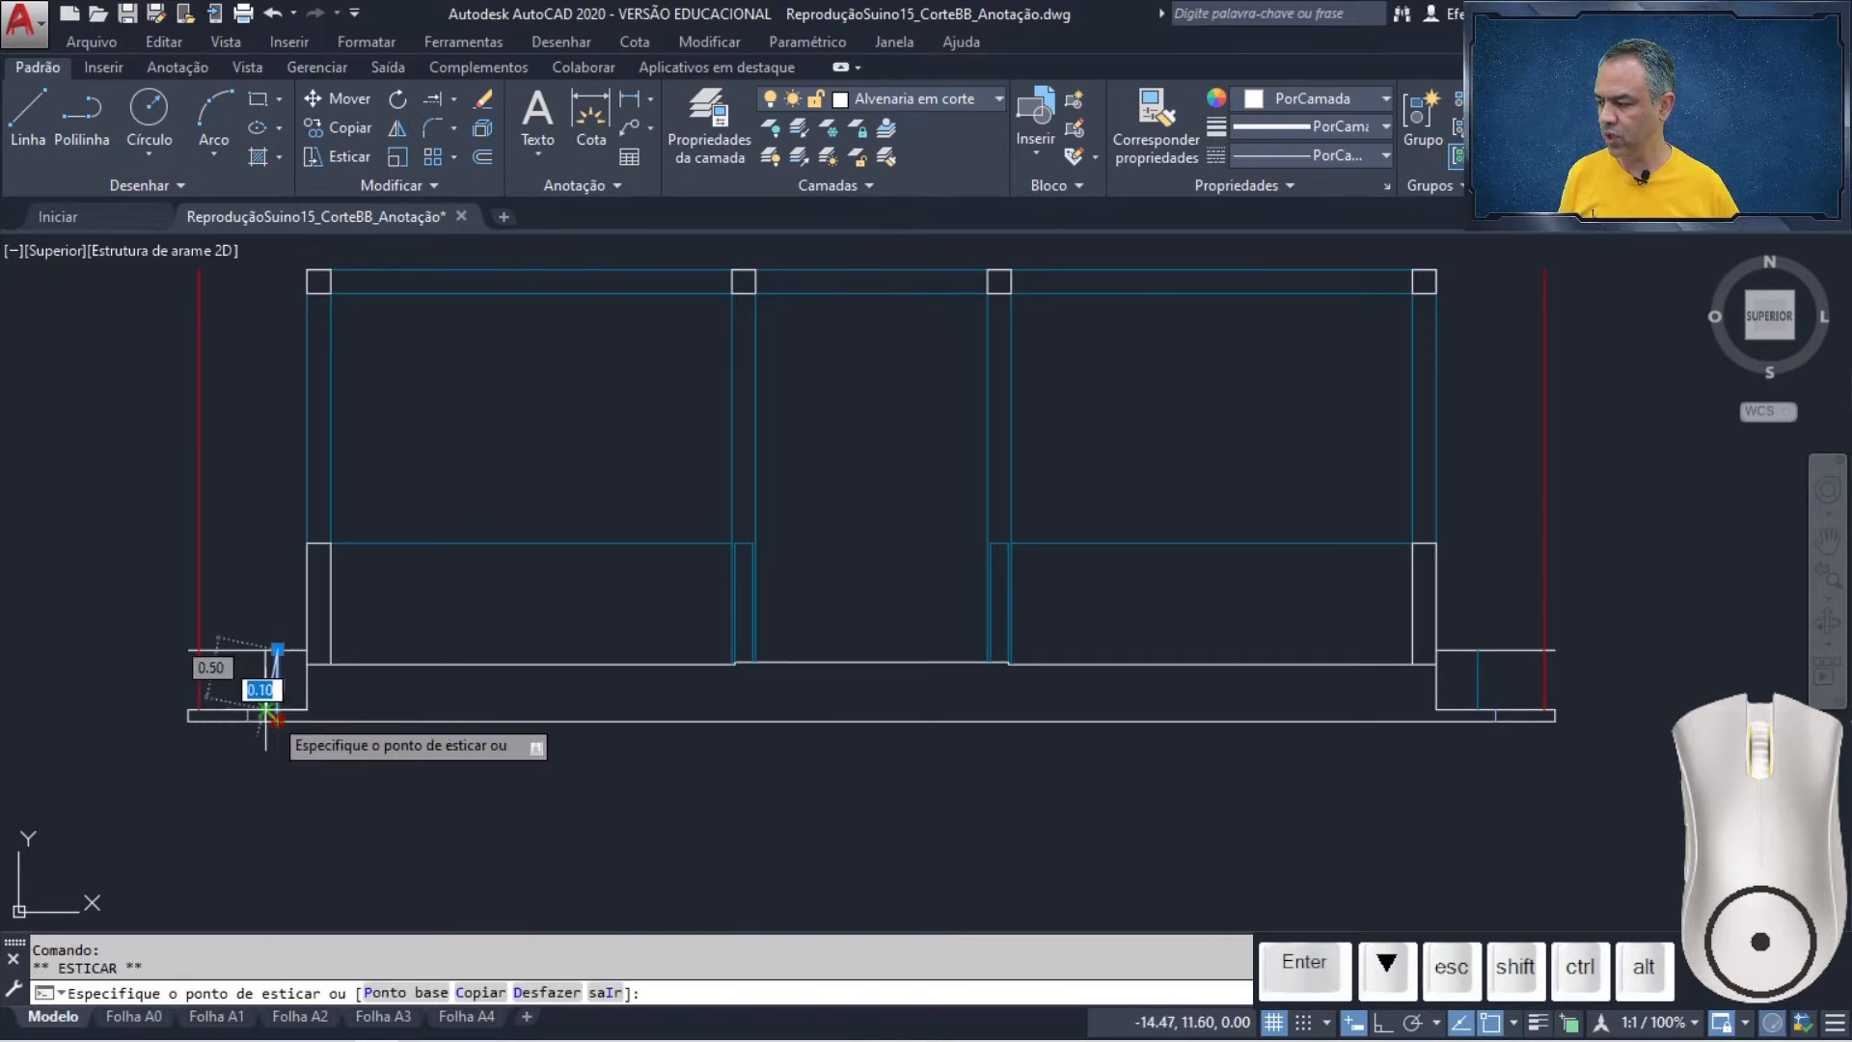
key("Escape")
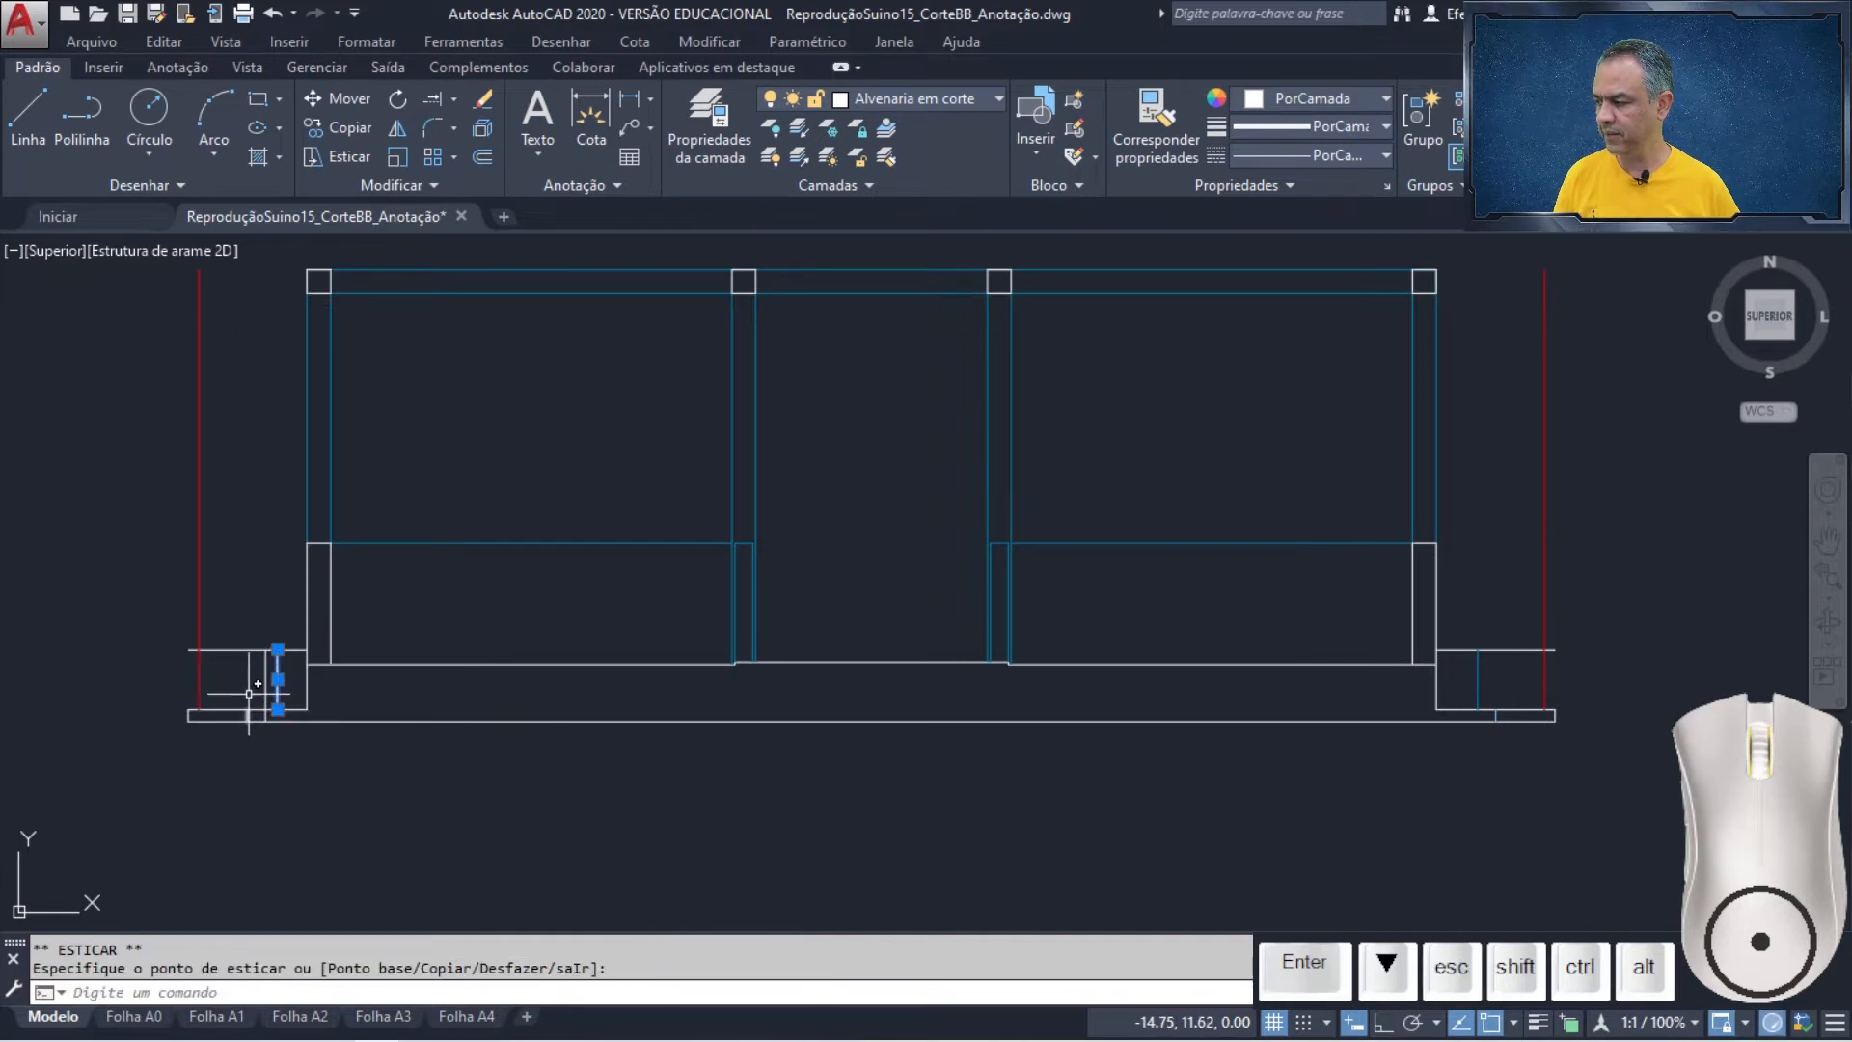
key("Escape")
left_click(264, 687)
left_click(265, 711)
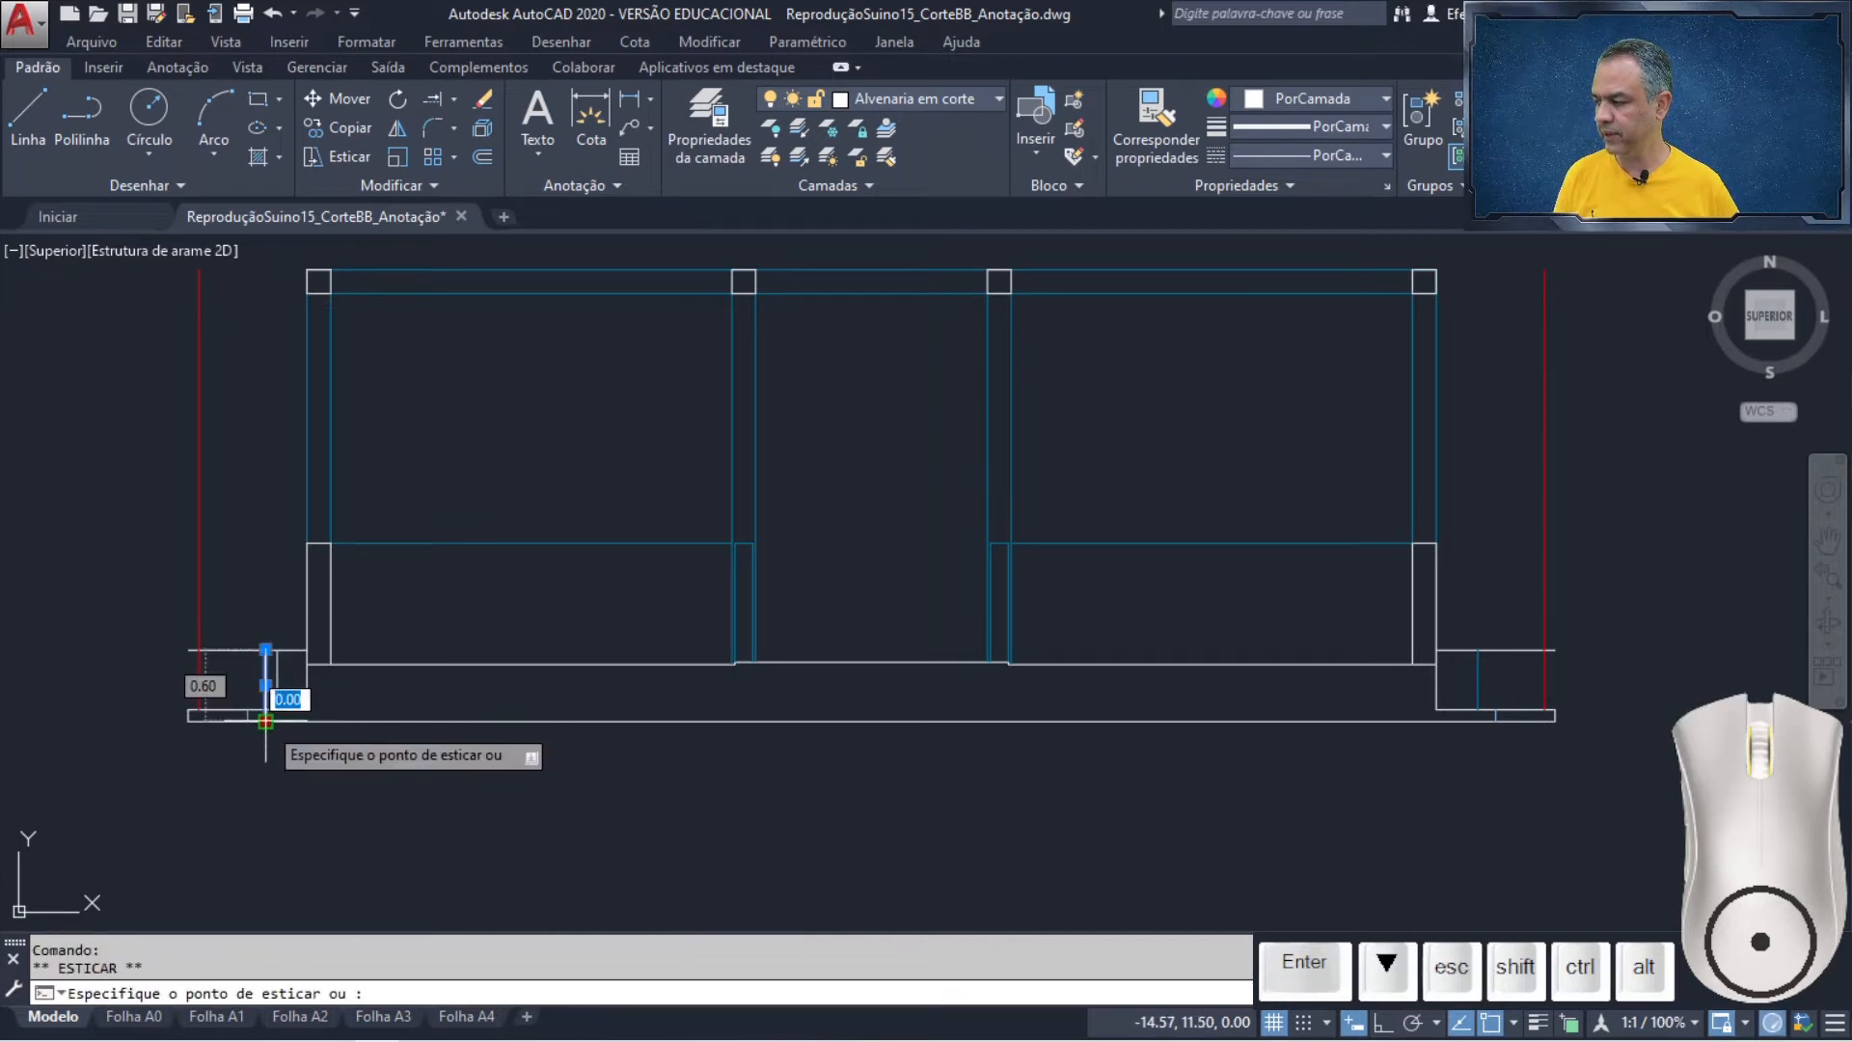
key("Escape")
key("Escape")
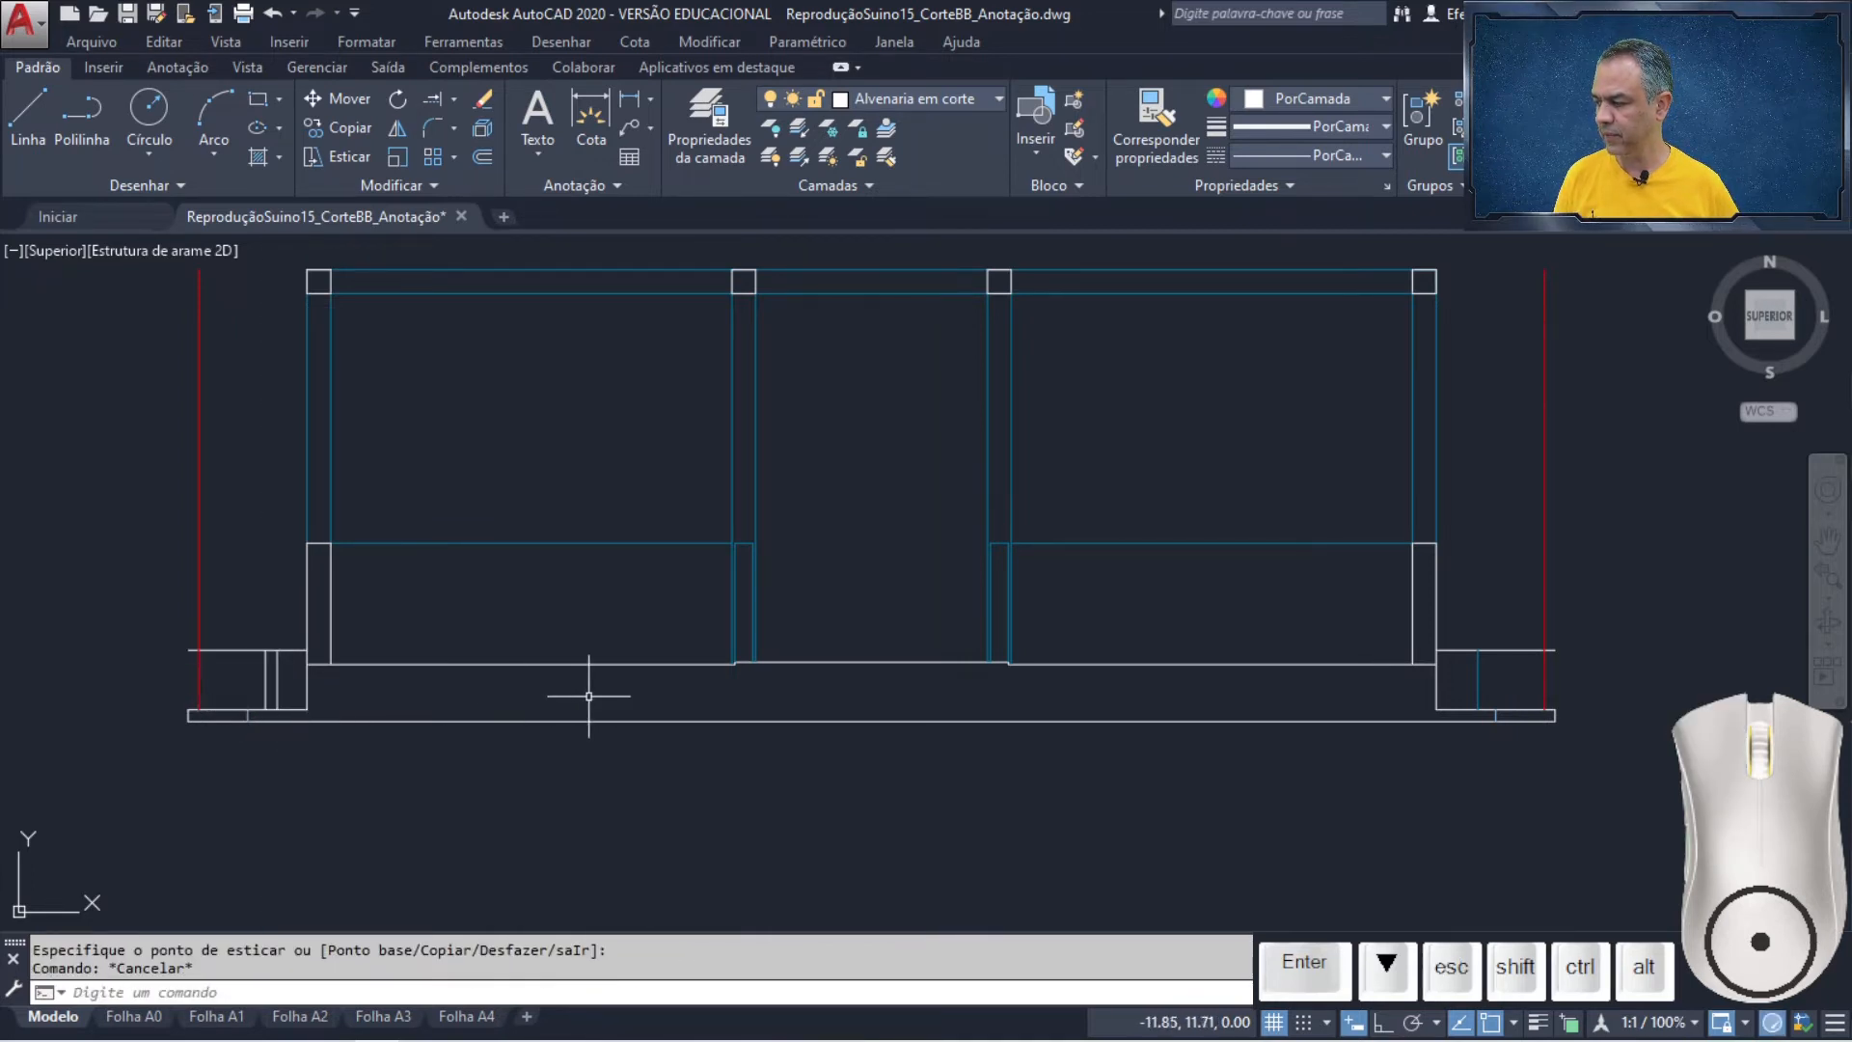
- Erase the two horizontal auxiliary lines that cap the low elements above the left and right sidewalks
left_click(233, 650)
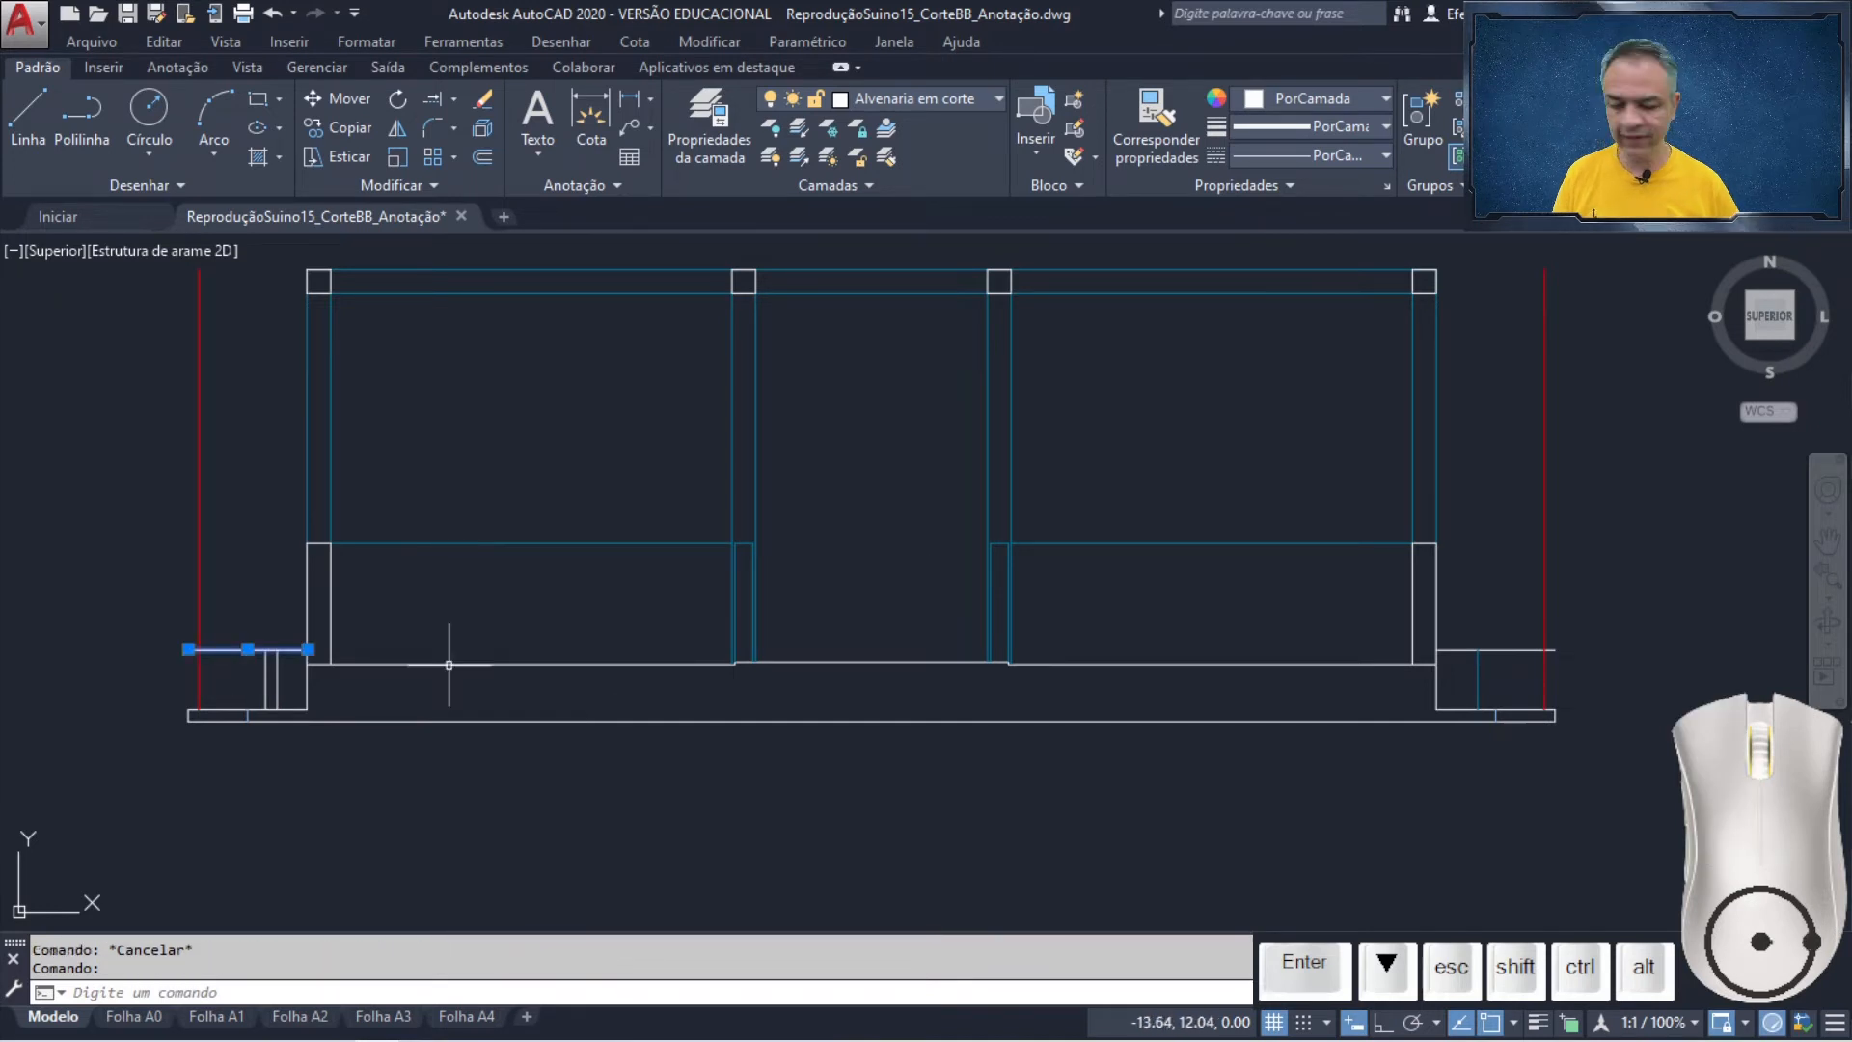
left_click(1457, 651)
key("Delete")
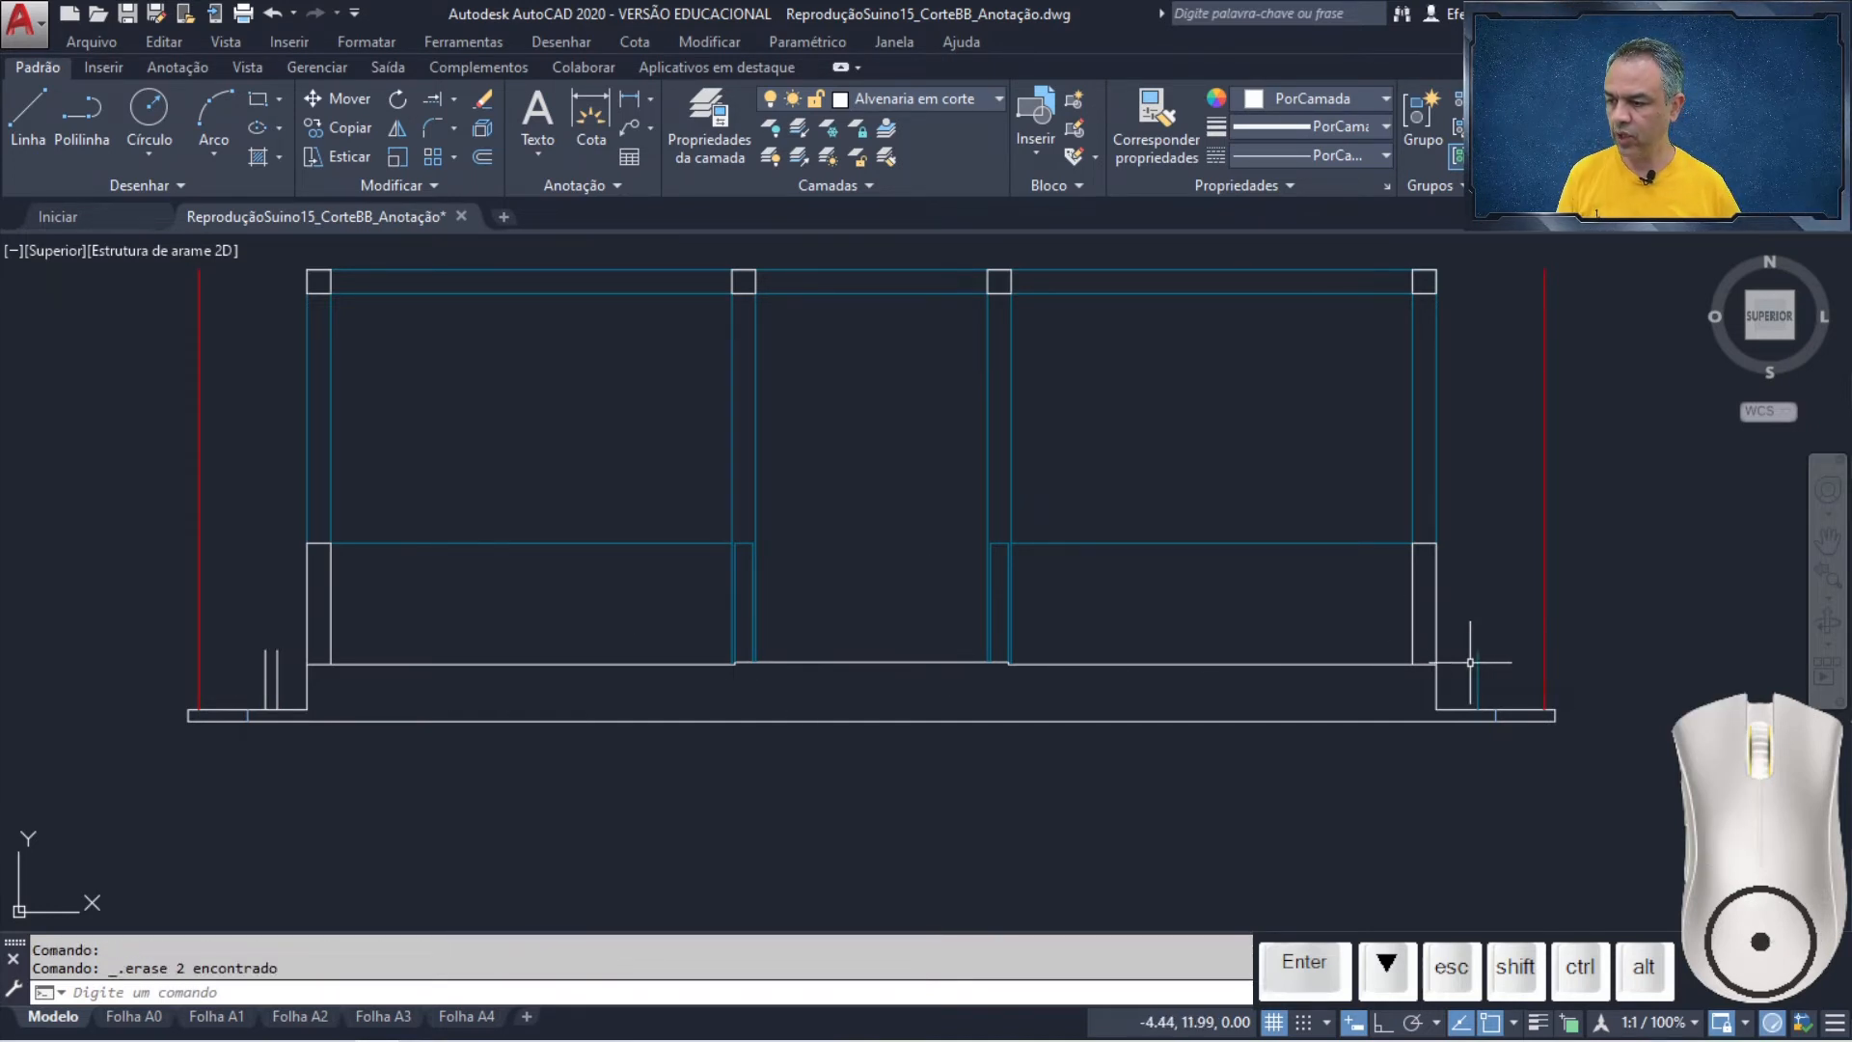
- On the "Esquadrias" layer, draw a 0.35 by 0.03 rectangle from the outer wall face at the top level of the right low element's line
scroll(1470, 663, "up", 8)
middle_click_drag(1438, 646, 1075, 525)
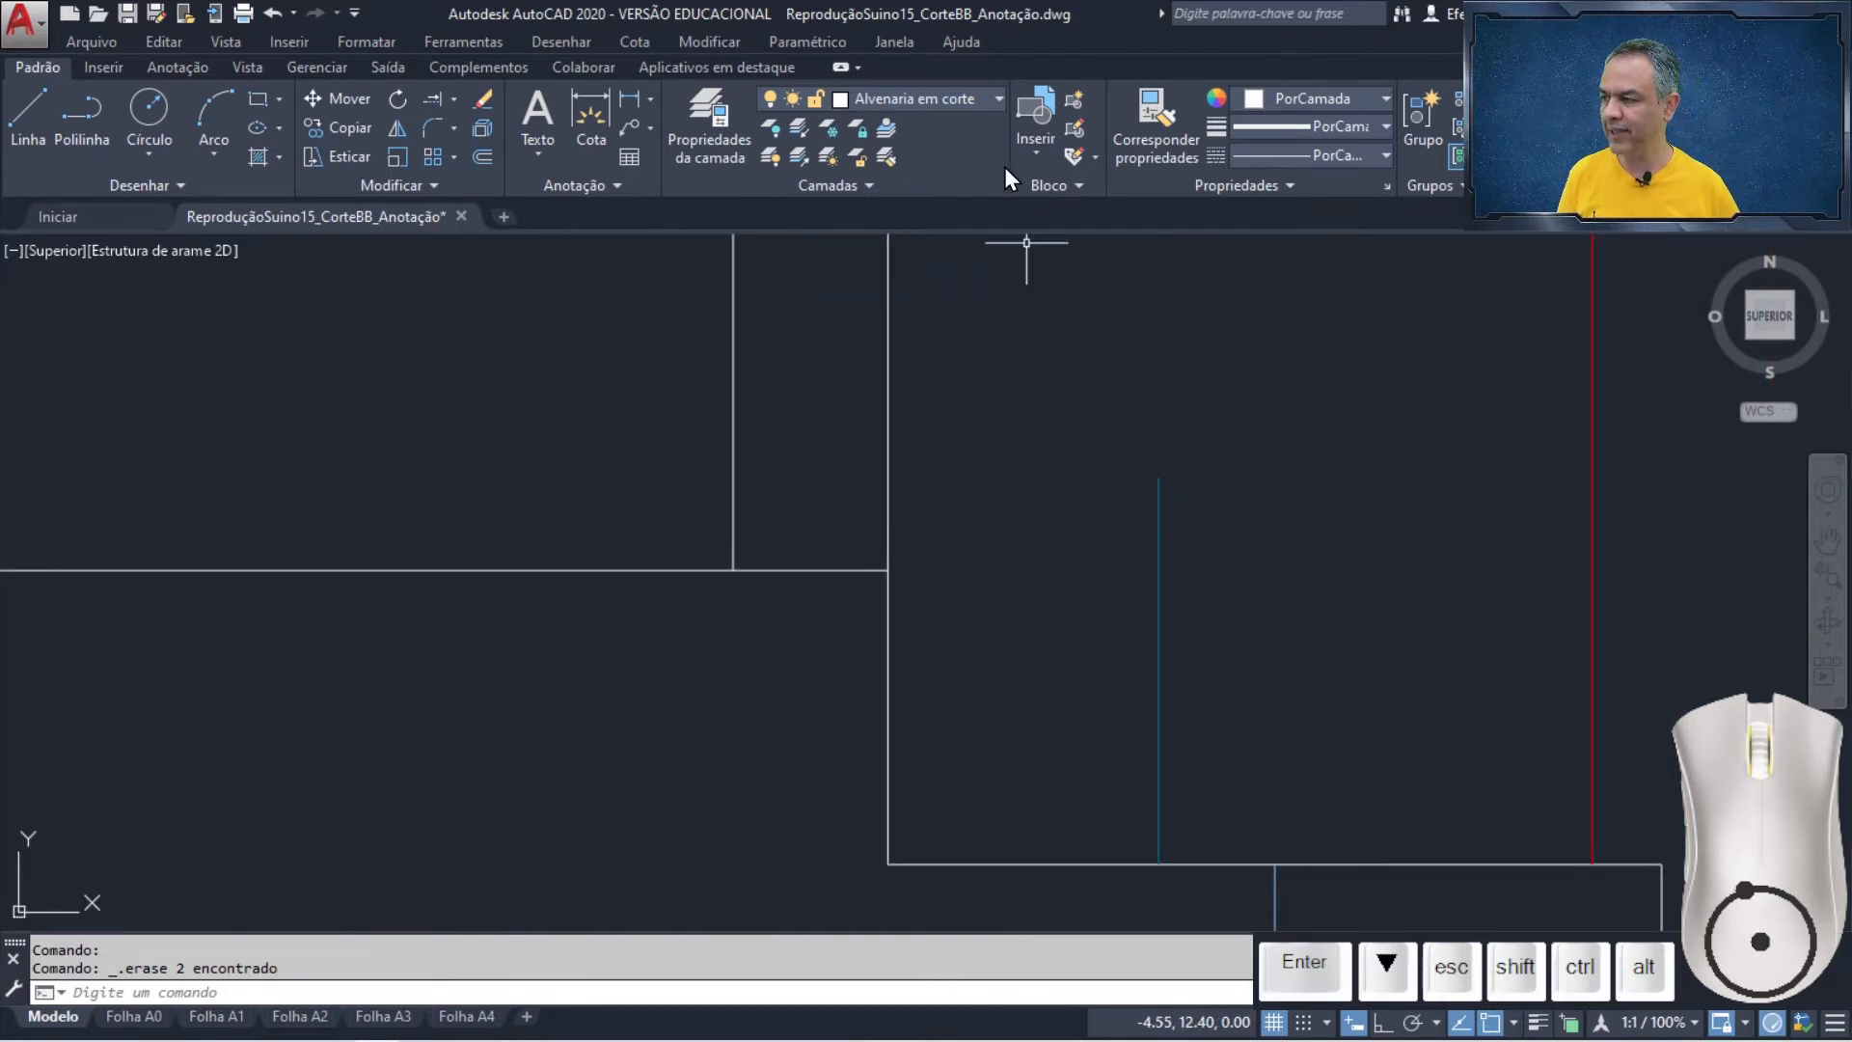
left_click(998, 99)
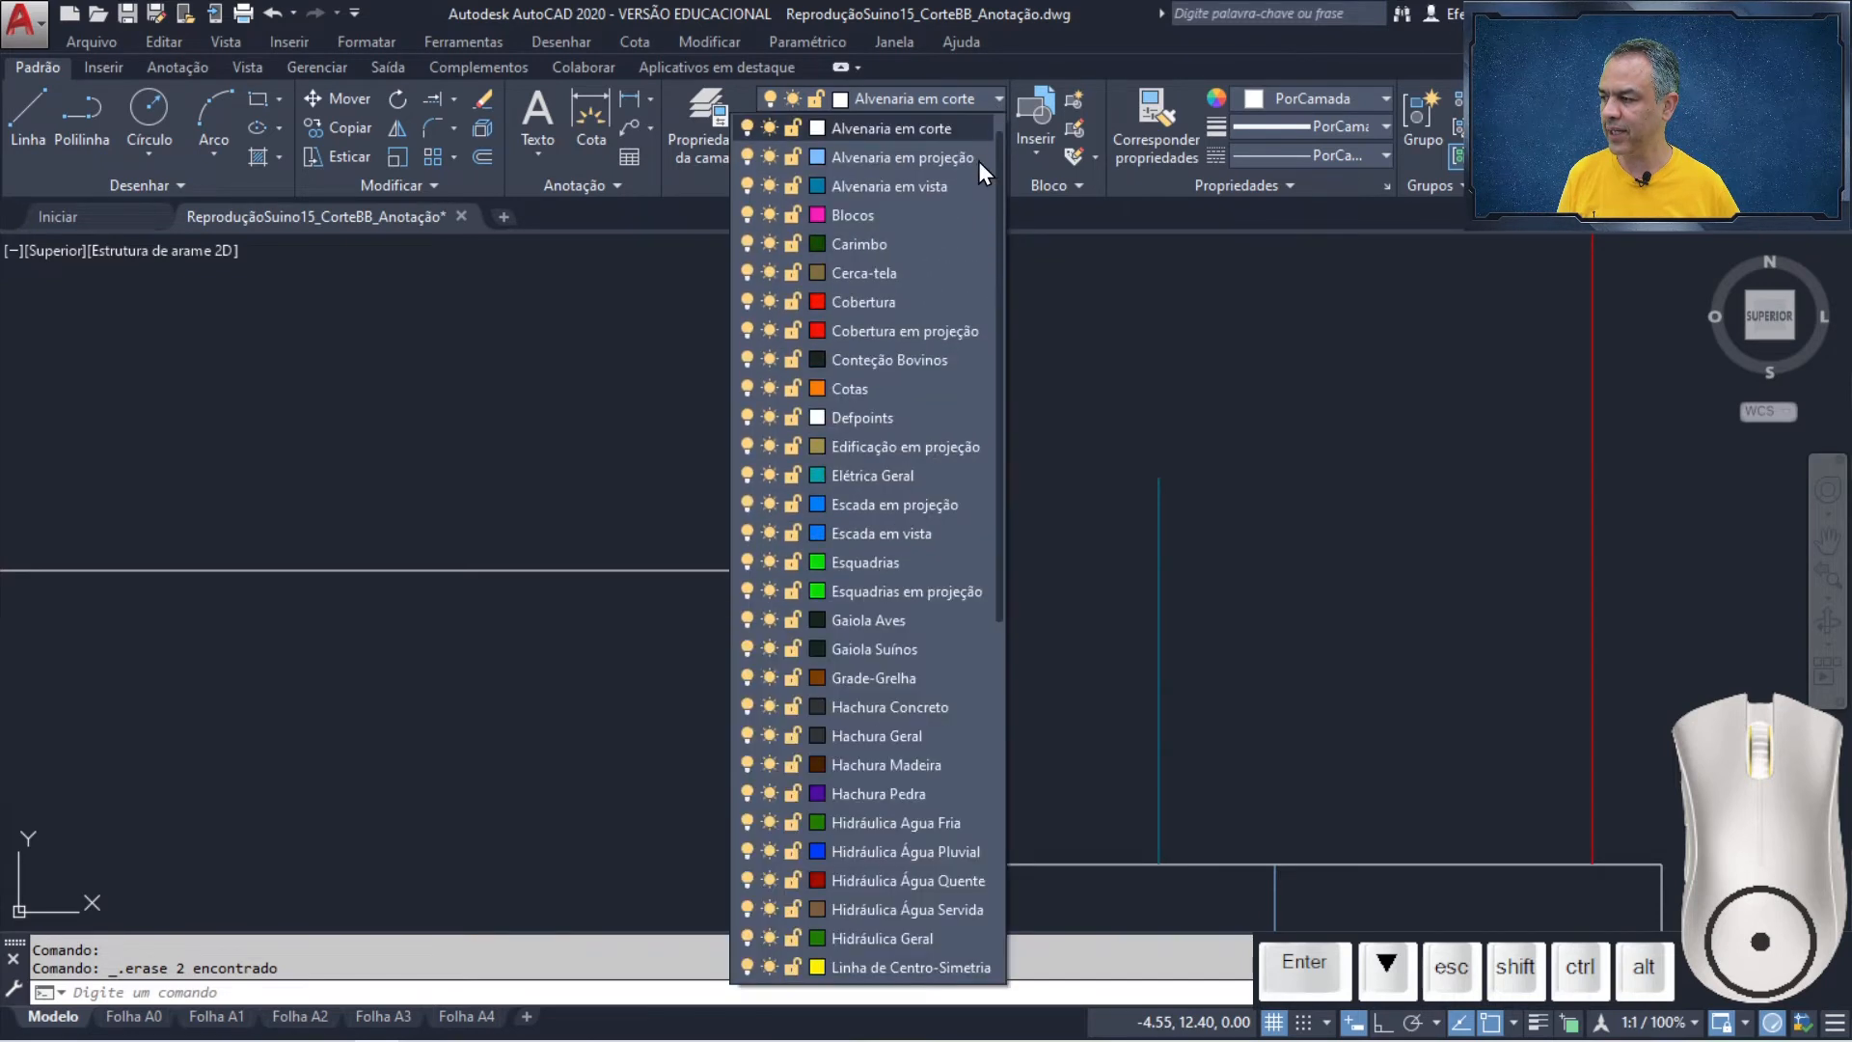
left_click(871, 561)
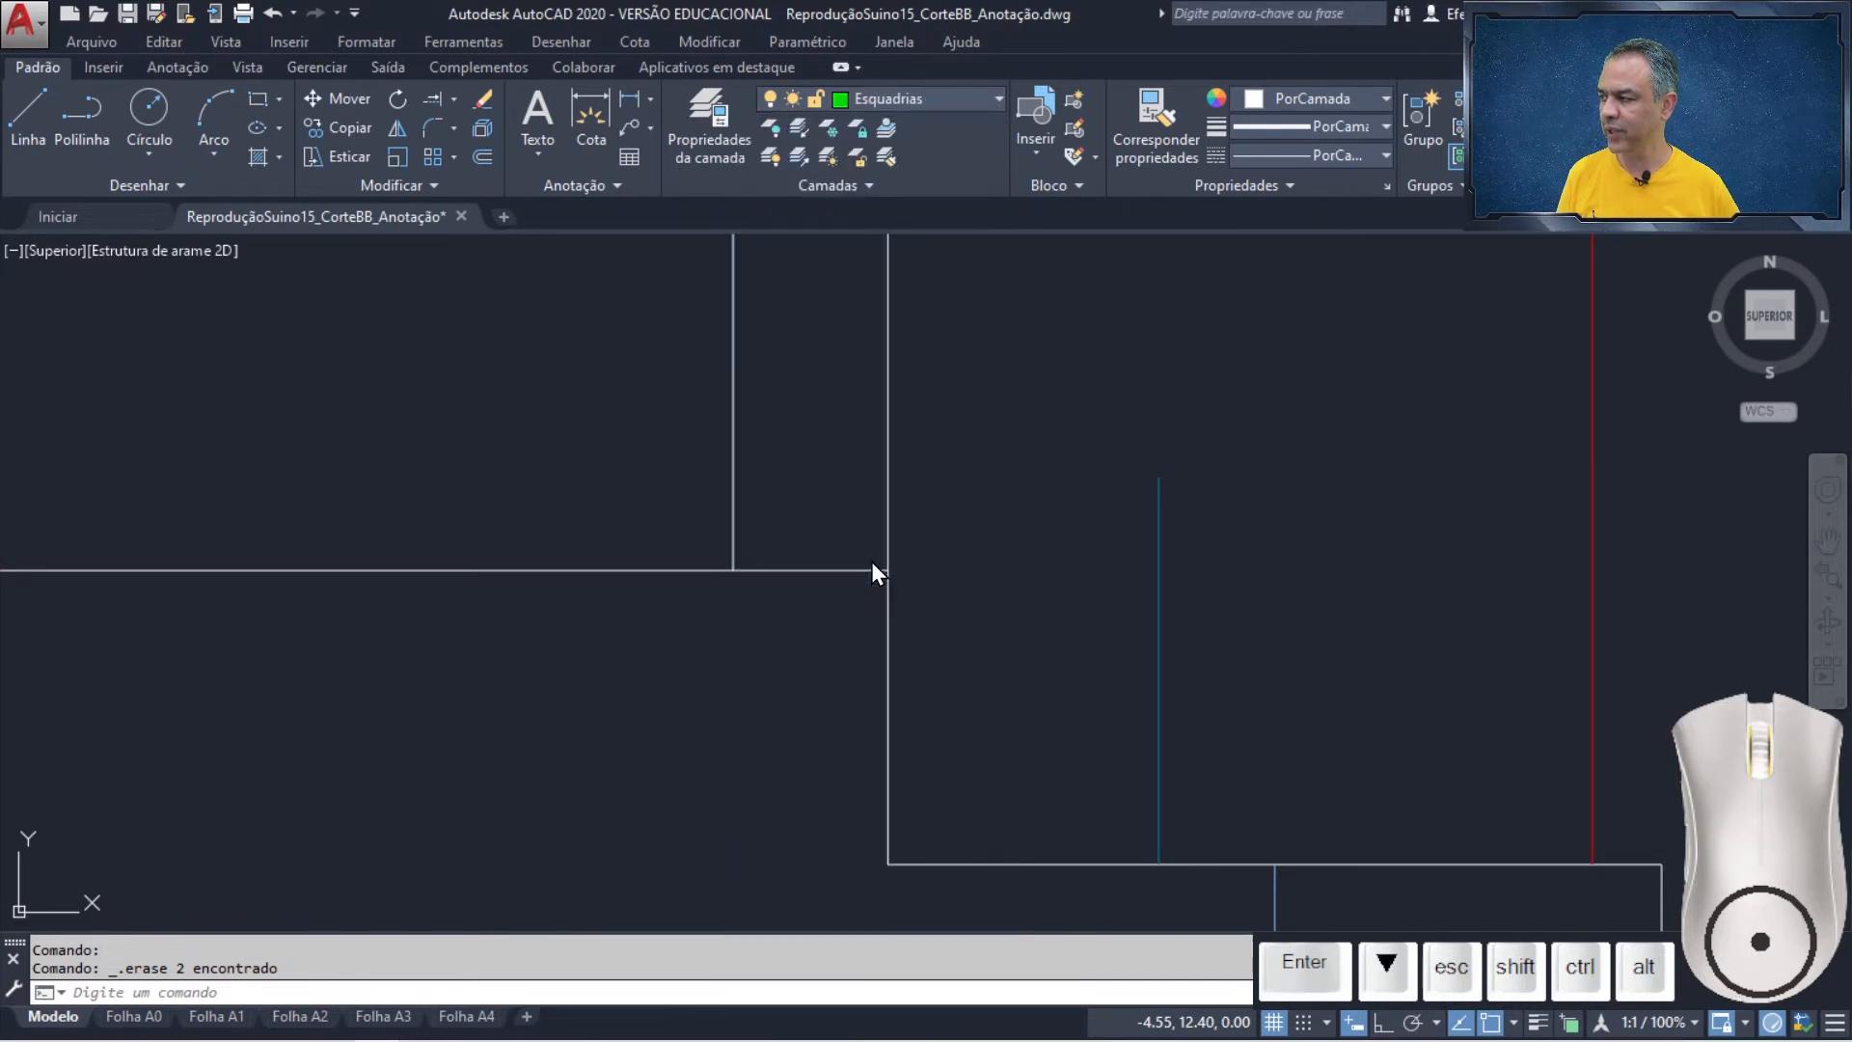
left_click(254, 106)
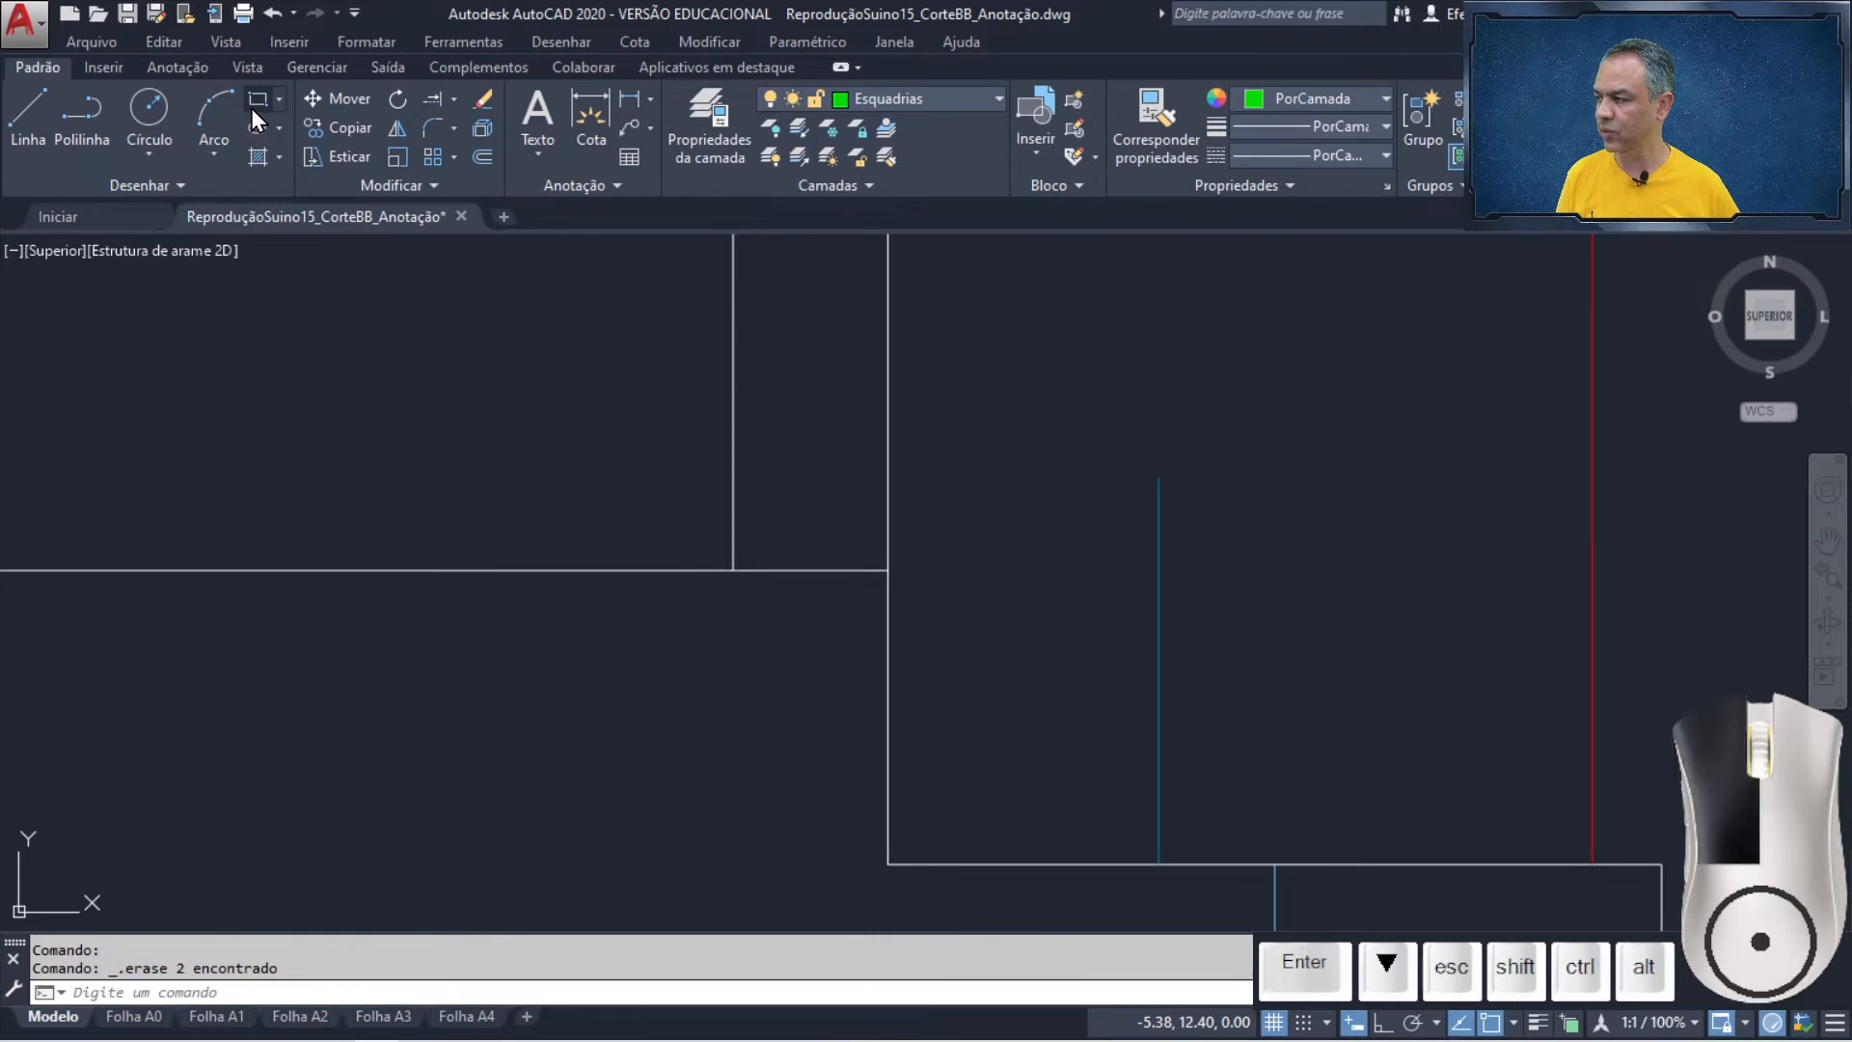
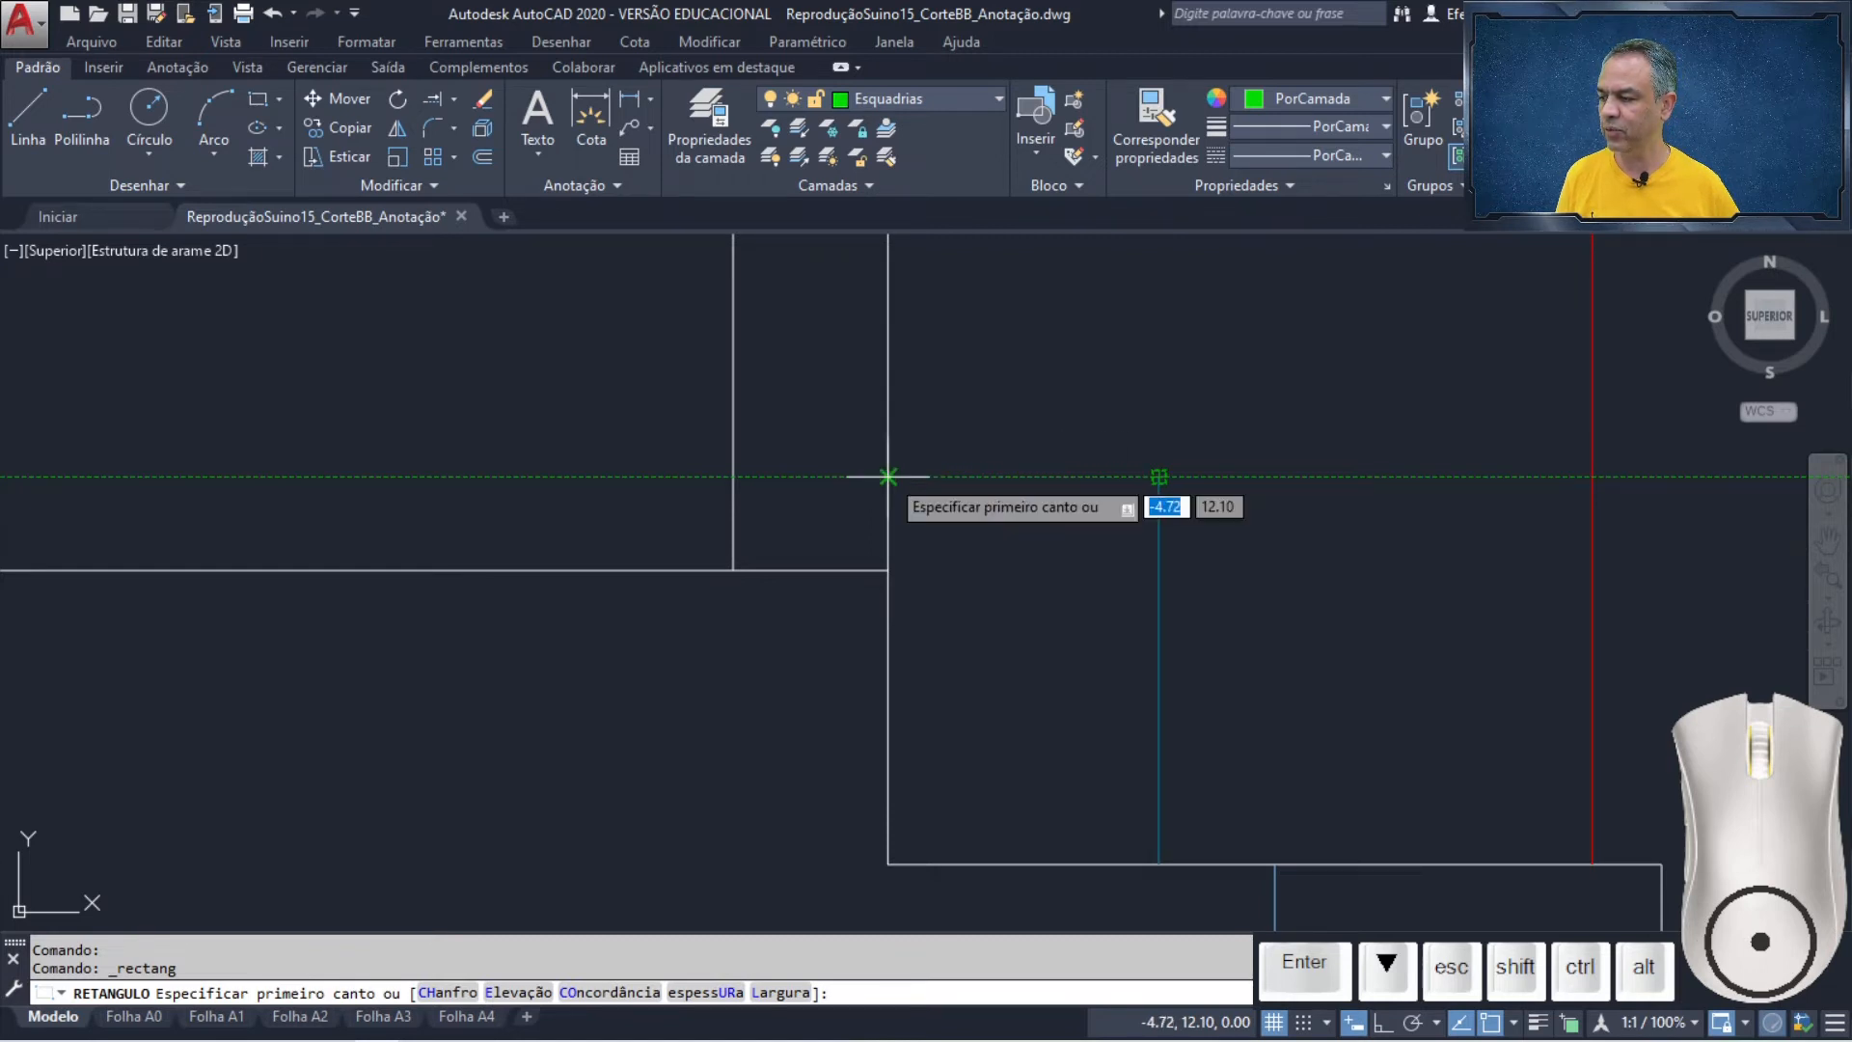
left_click(888, 476)
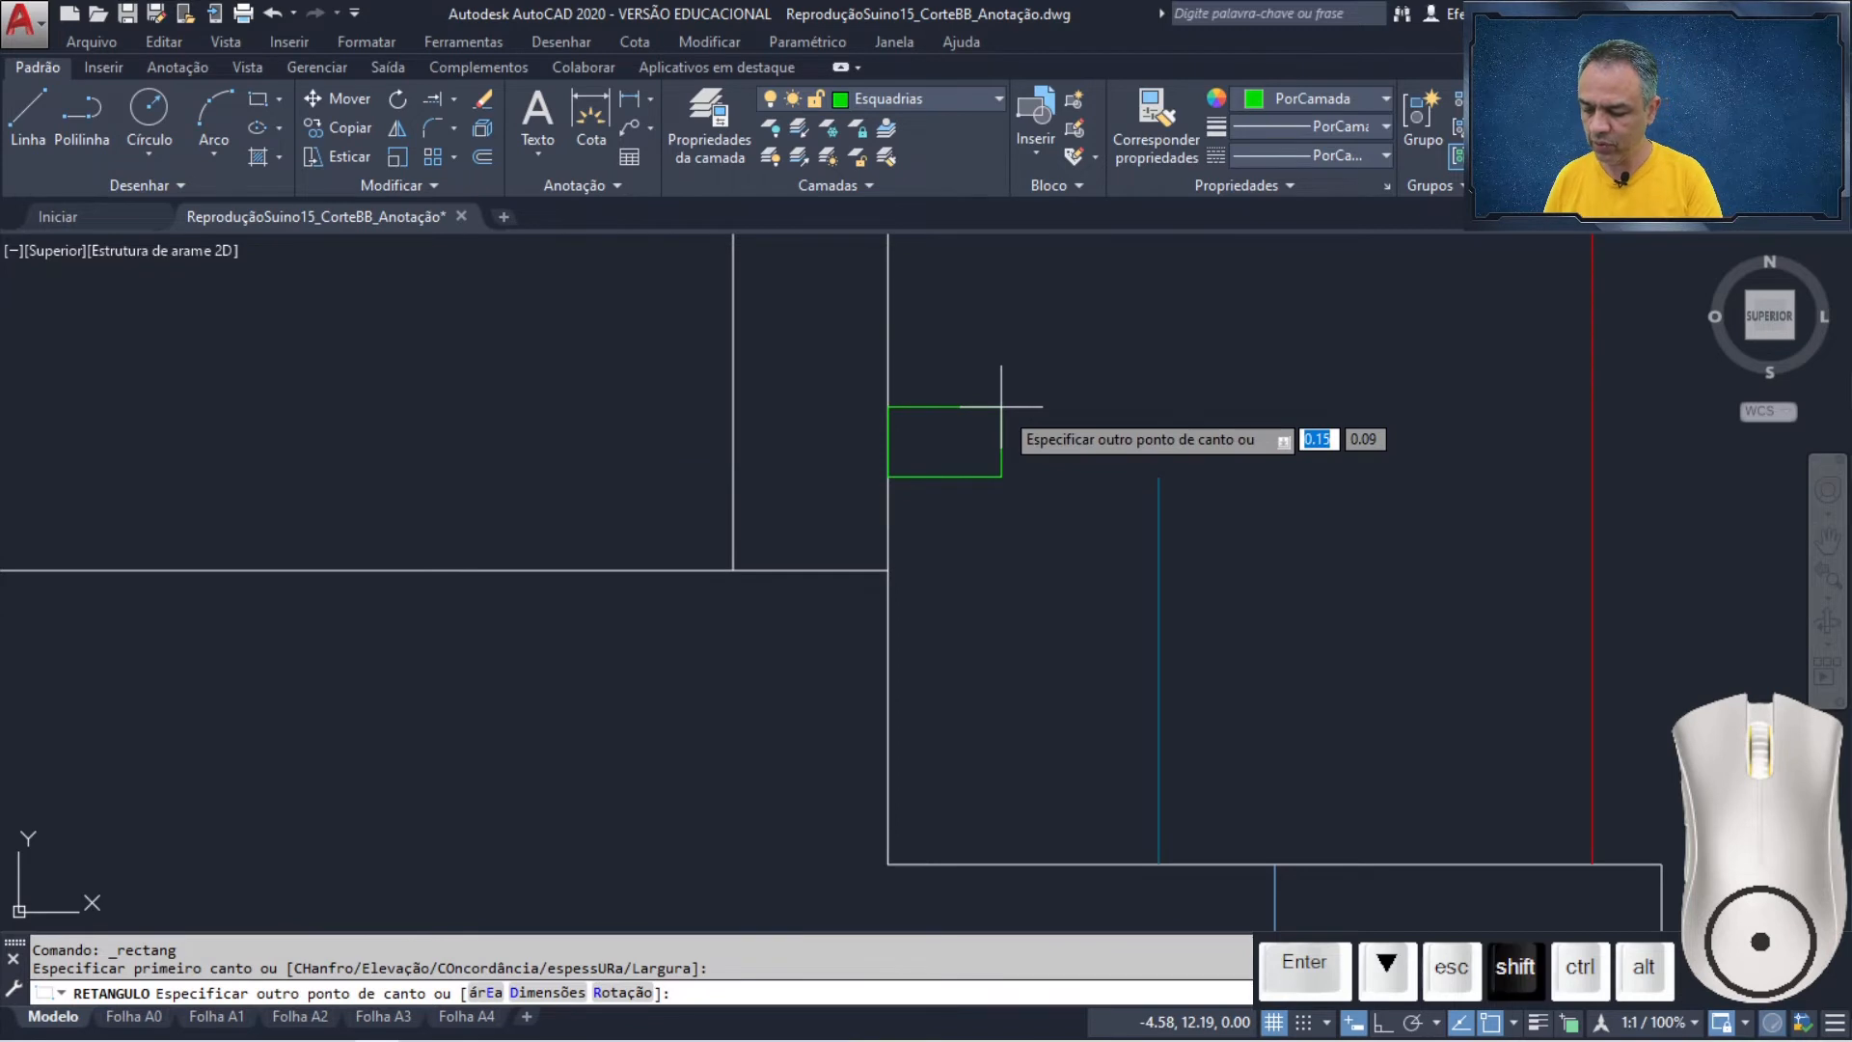
type("@0.35")
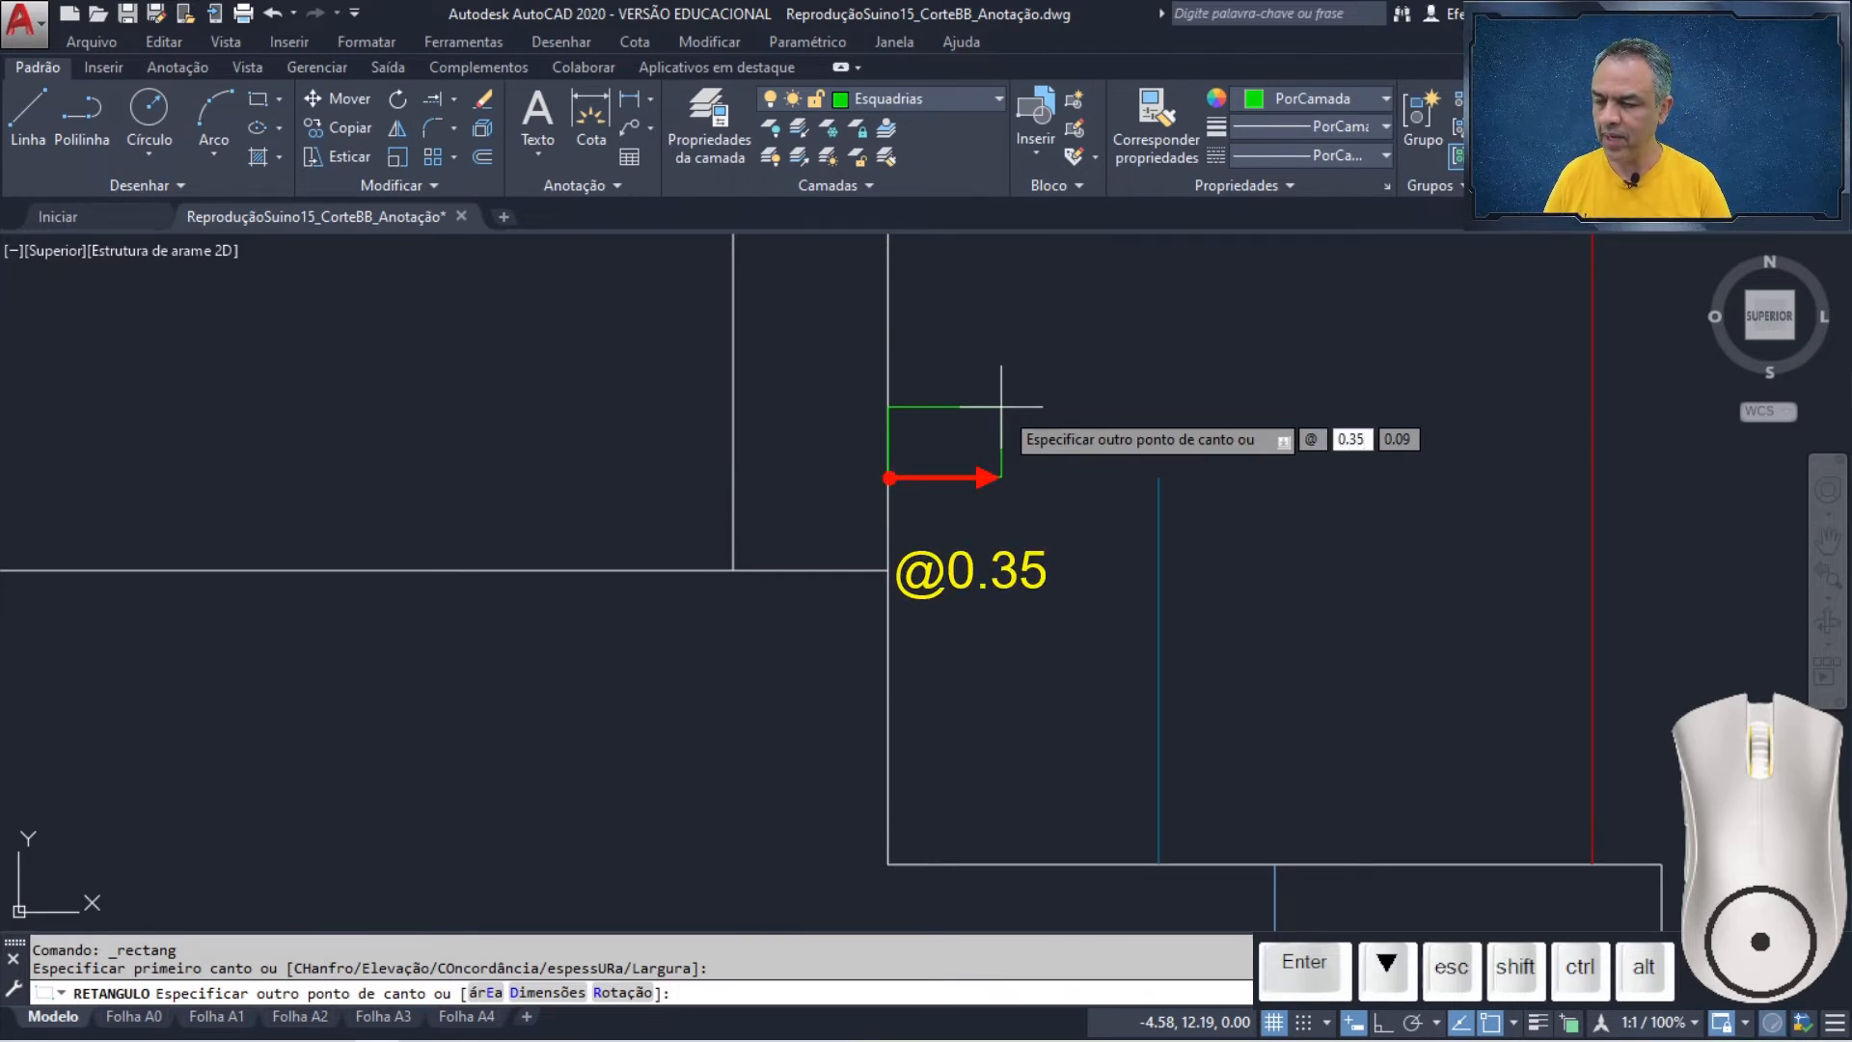
type(",0.03")
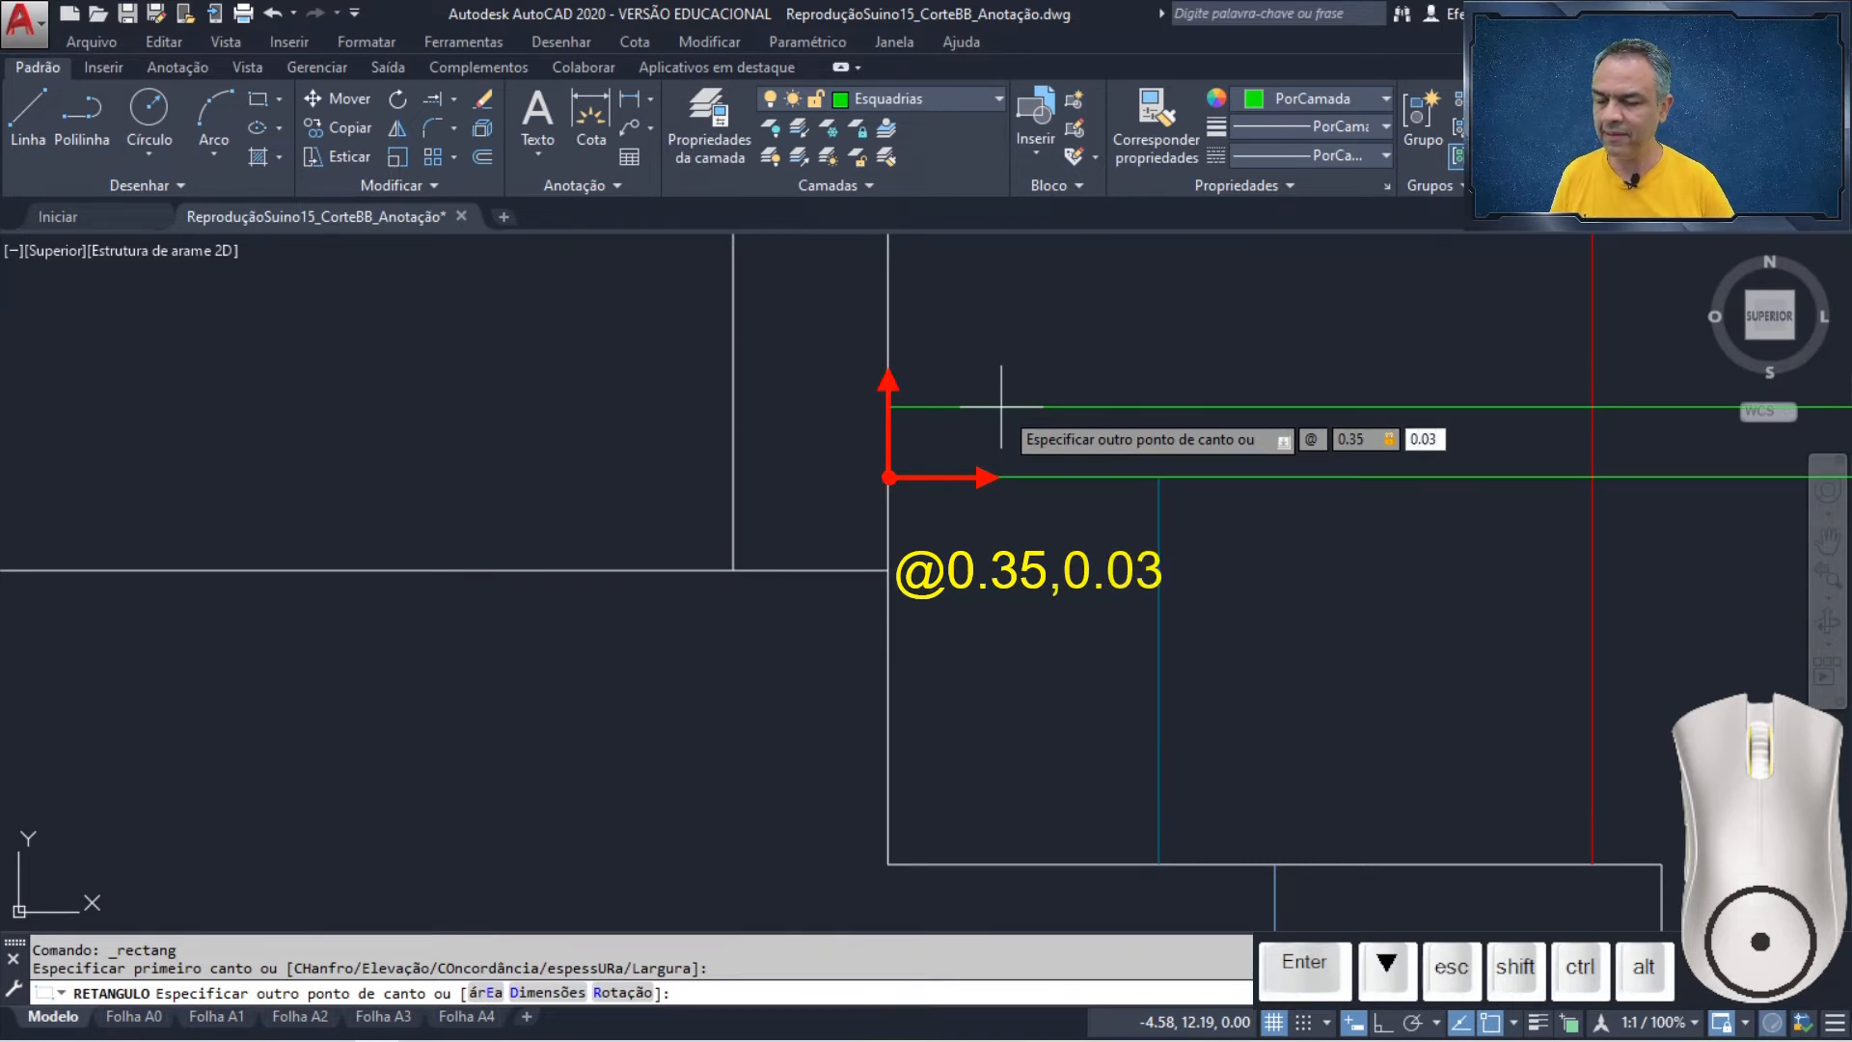
key("Return")
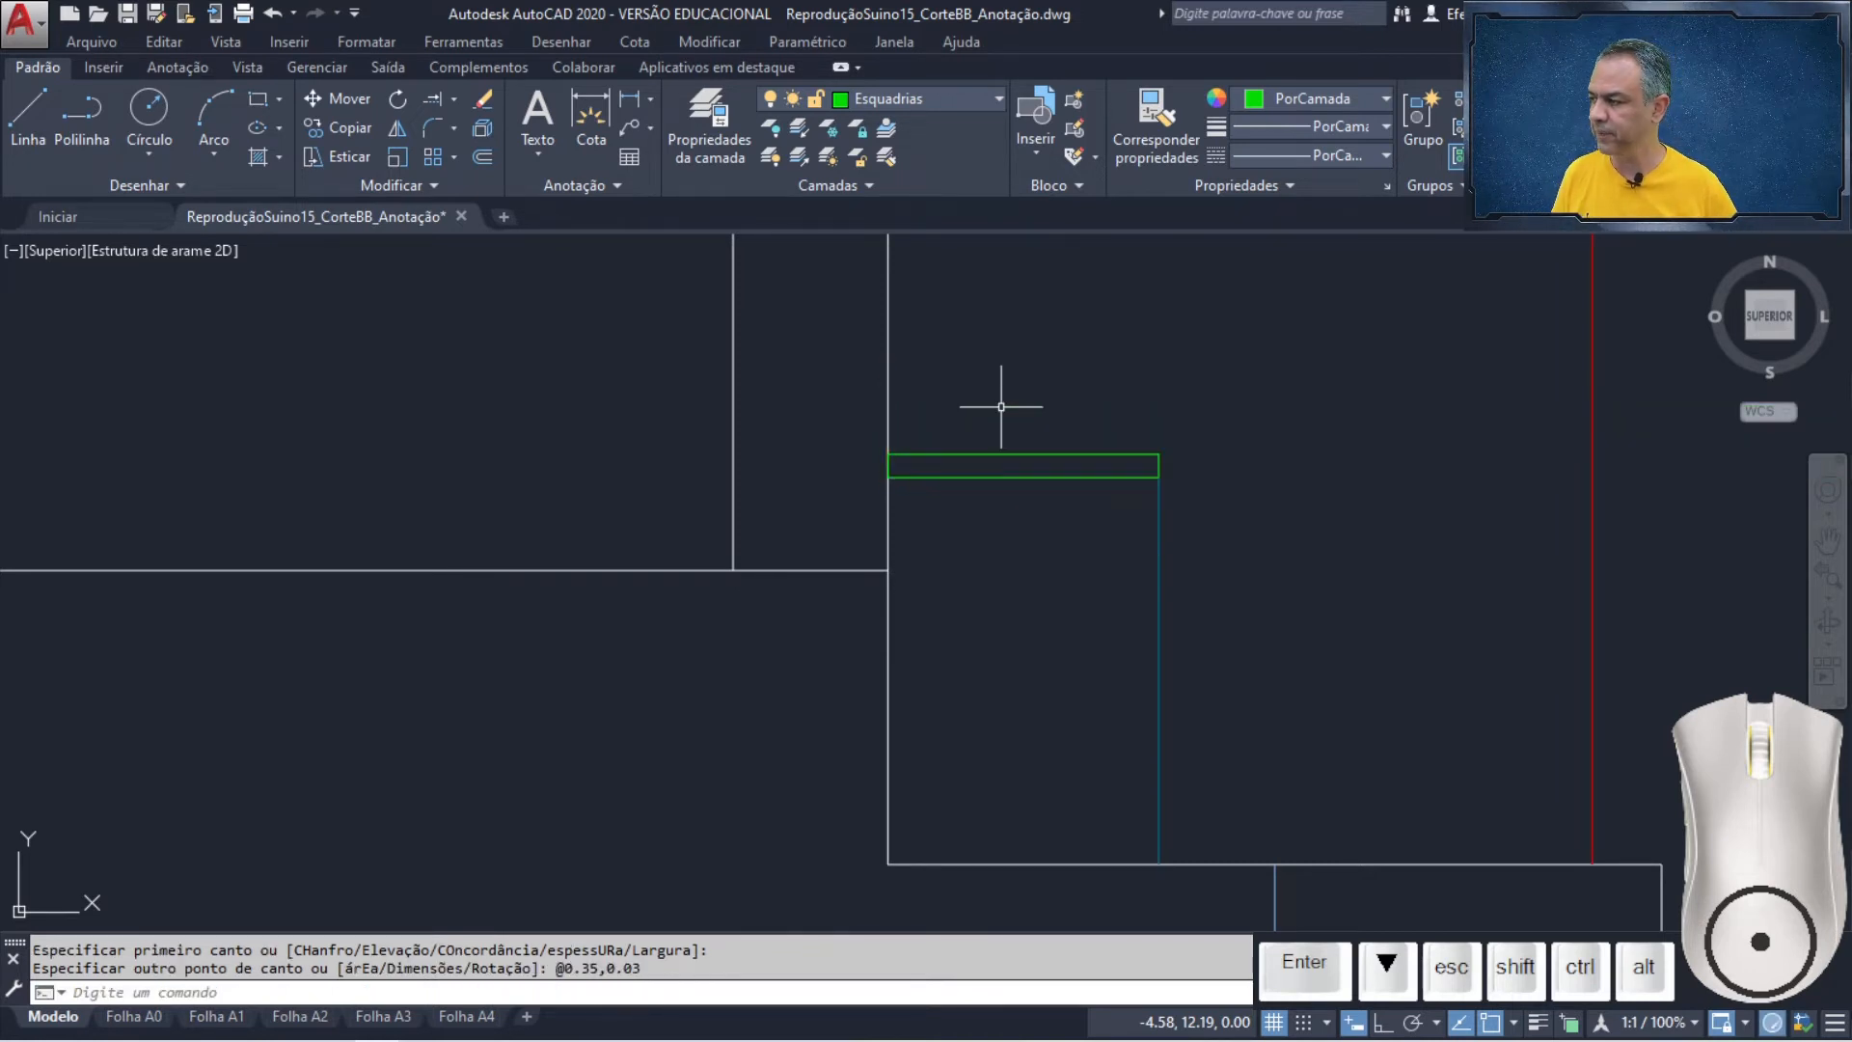
- Copy the thin green cover rectangle from the right-hand channel onto the top of the left-hand channel wall, aligning their lower-left corners
left_click(347, 130)
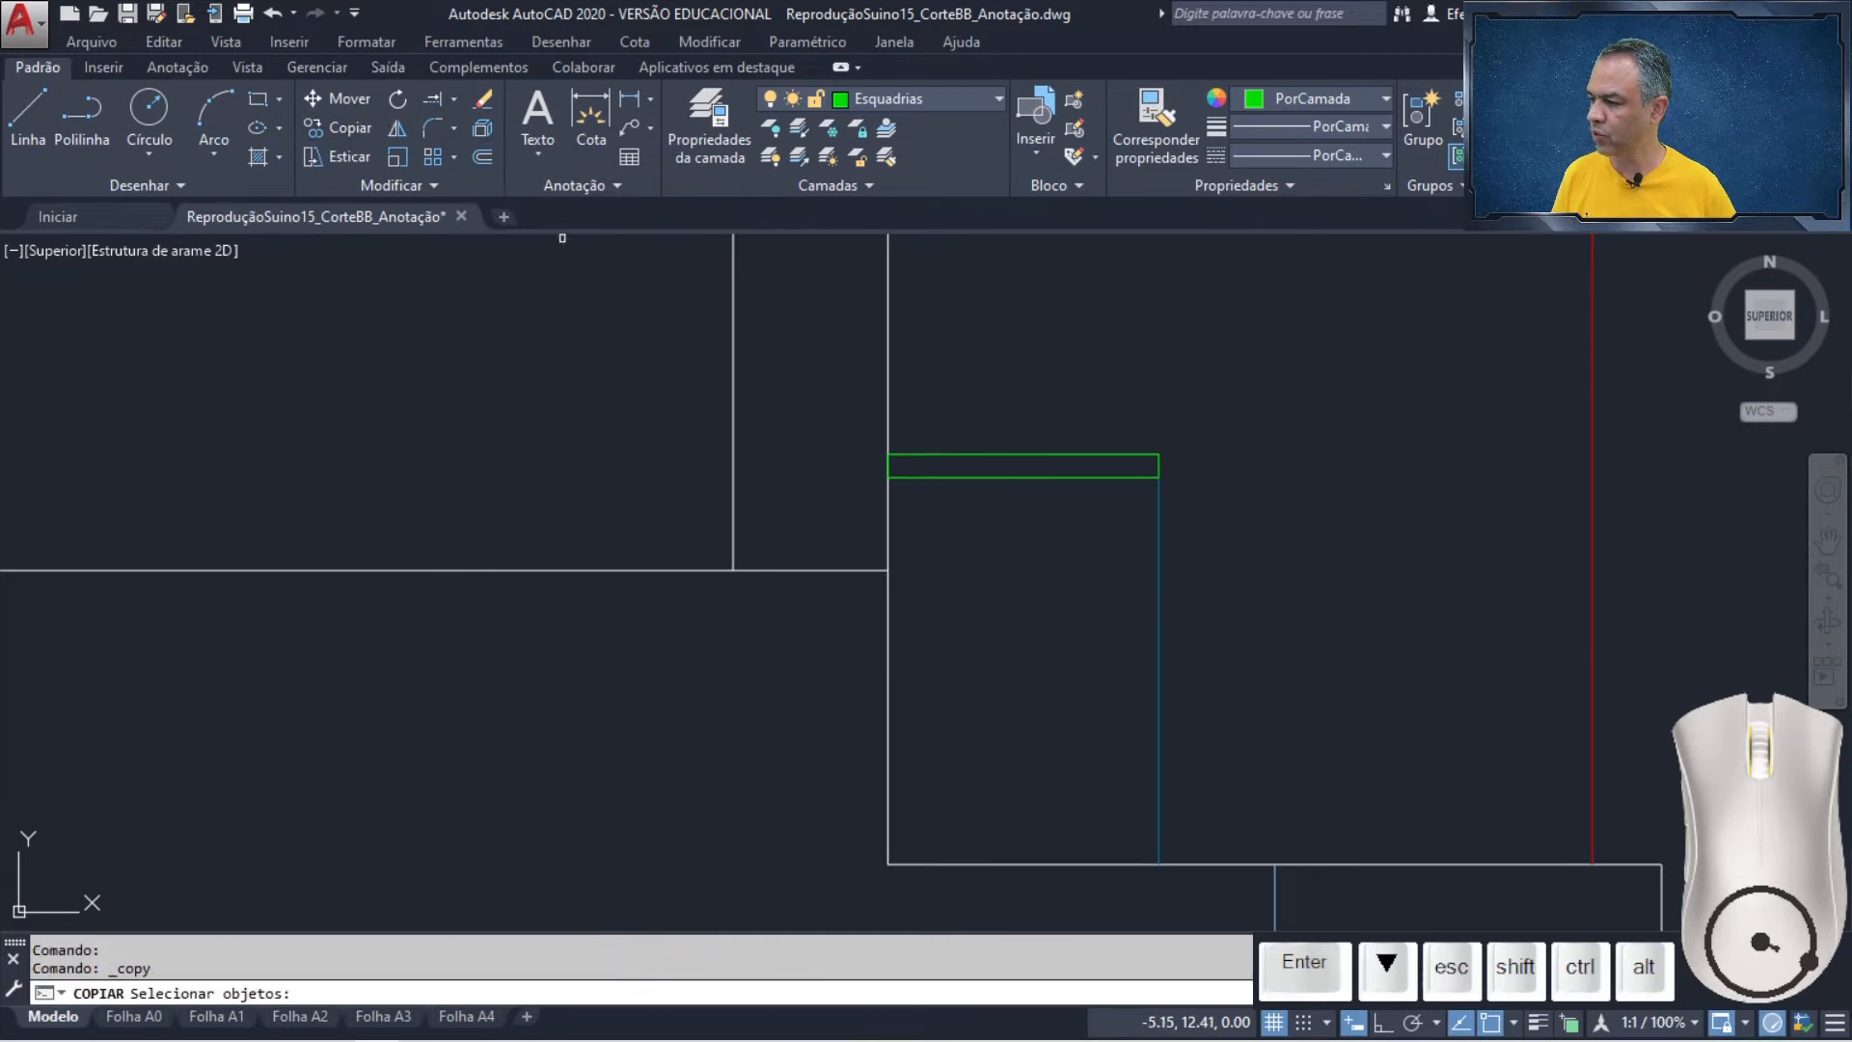
left_click(1052, 453)
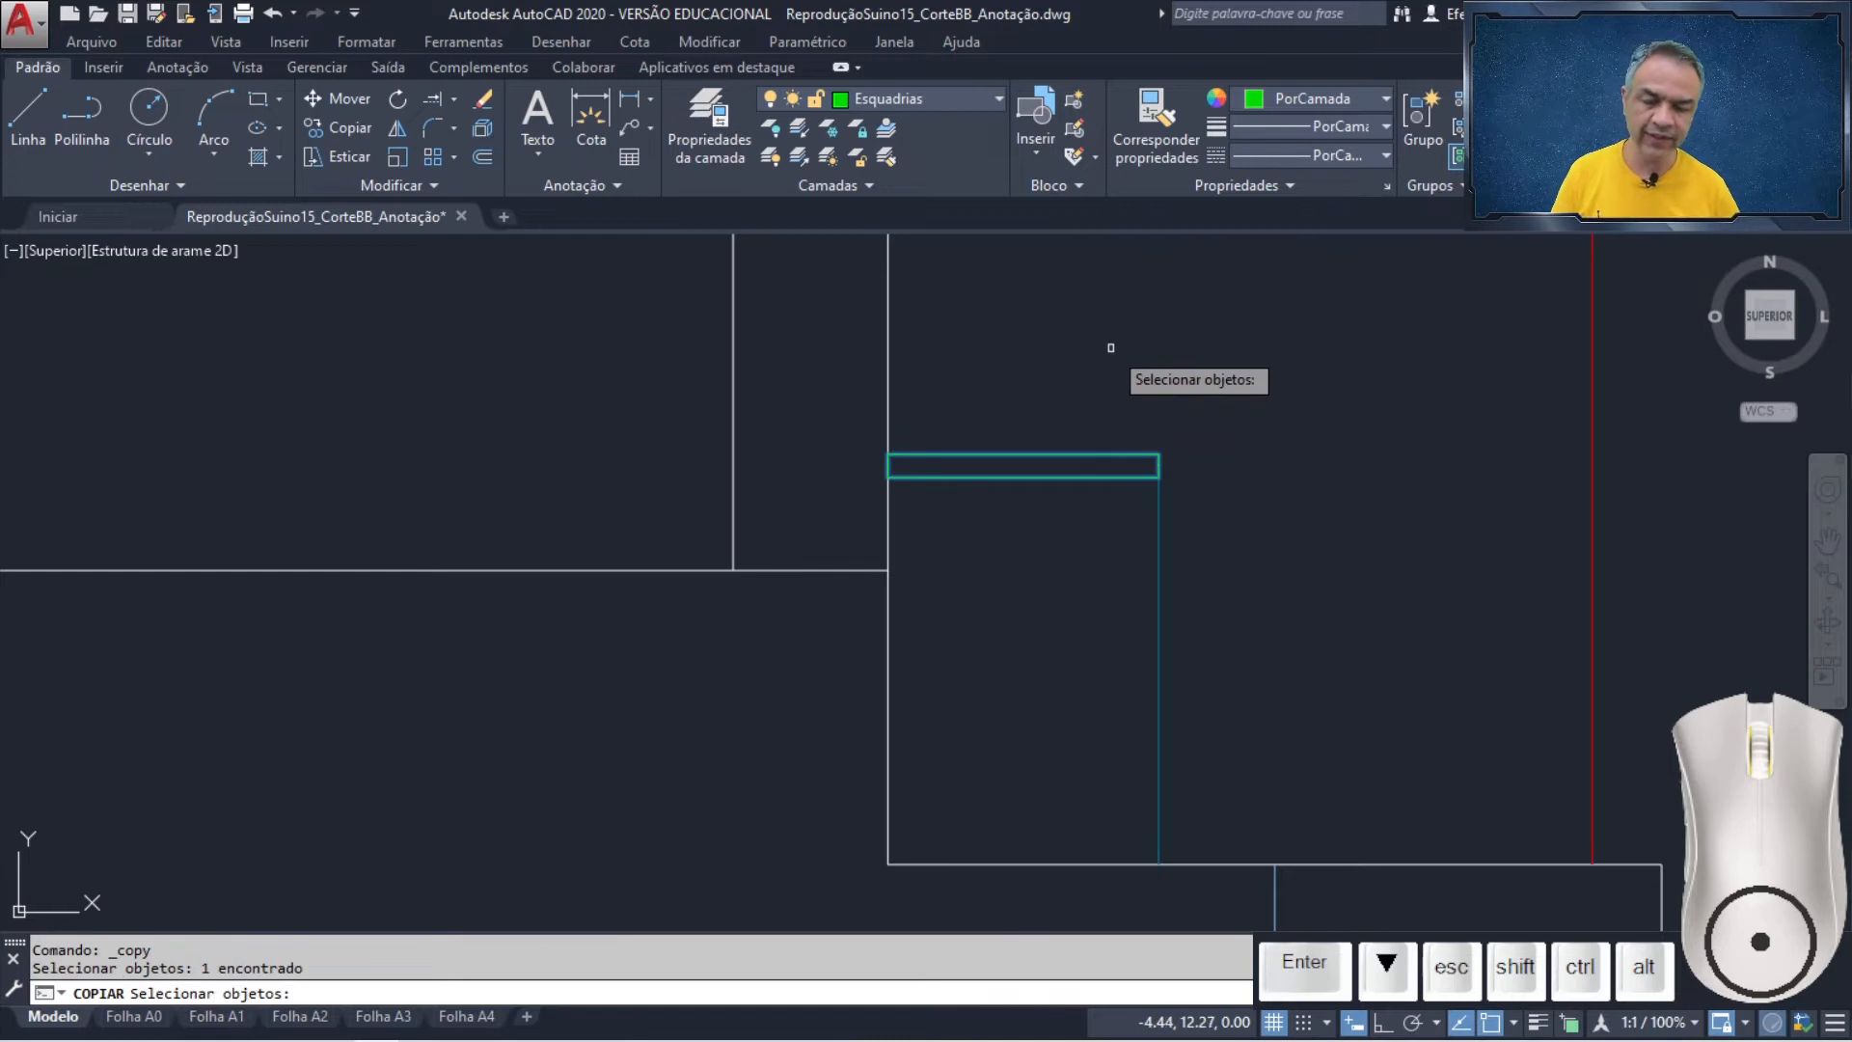
key("Return")
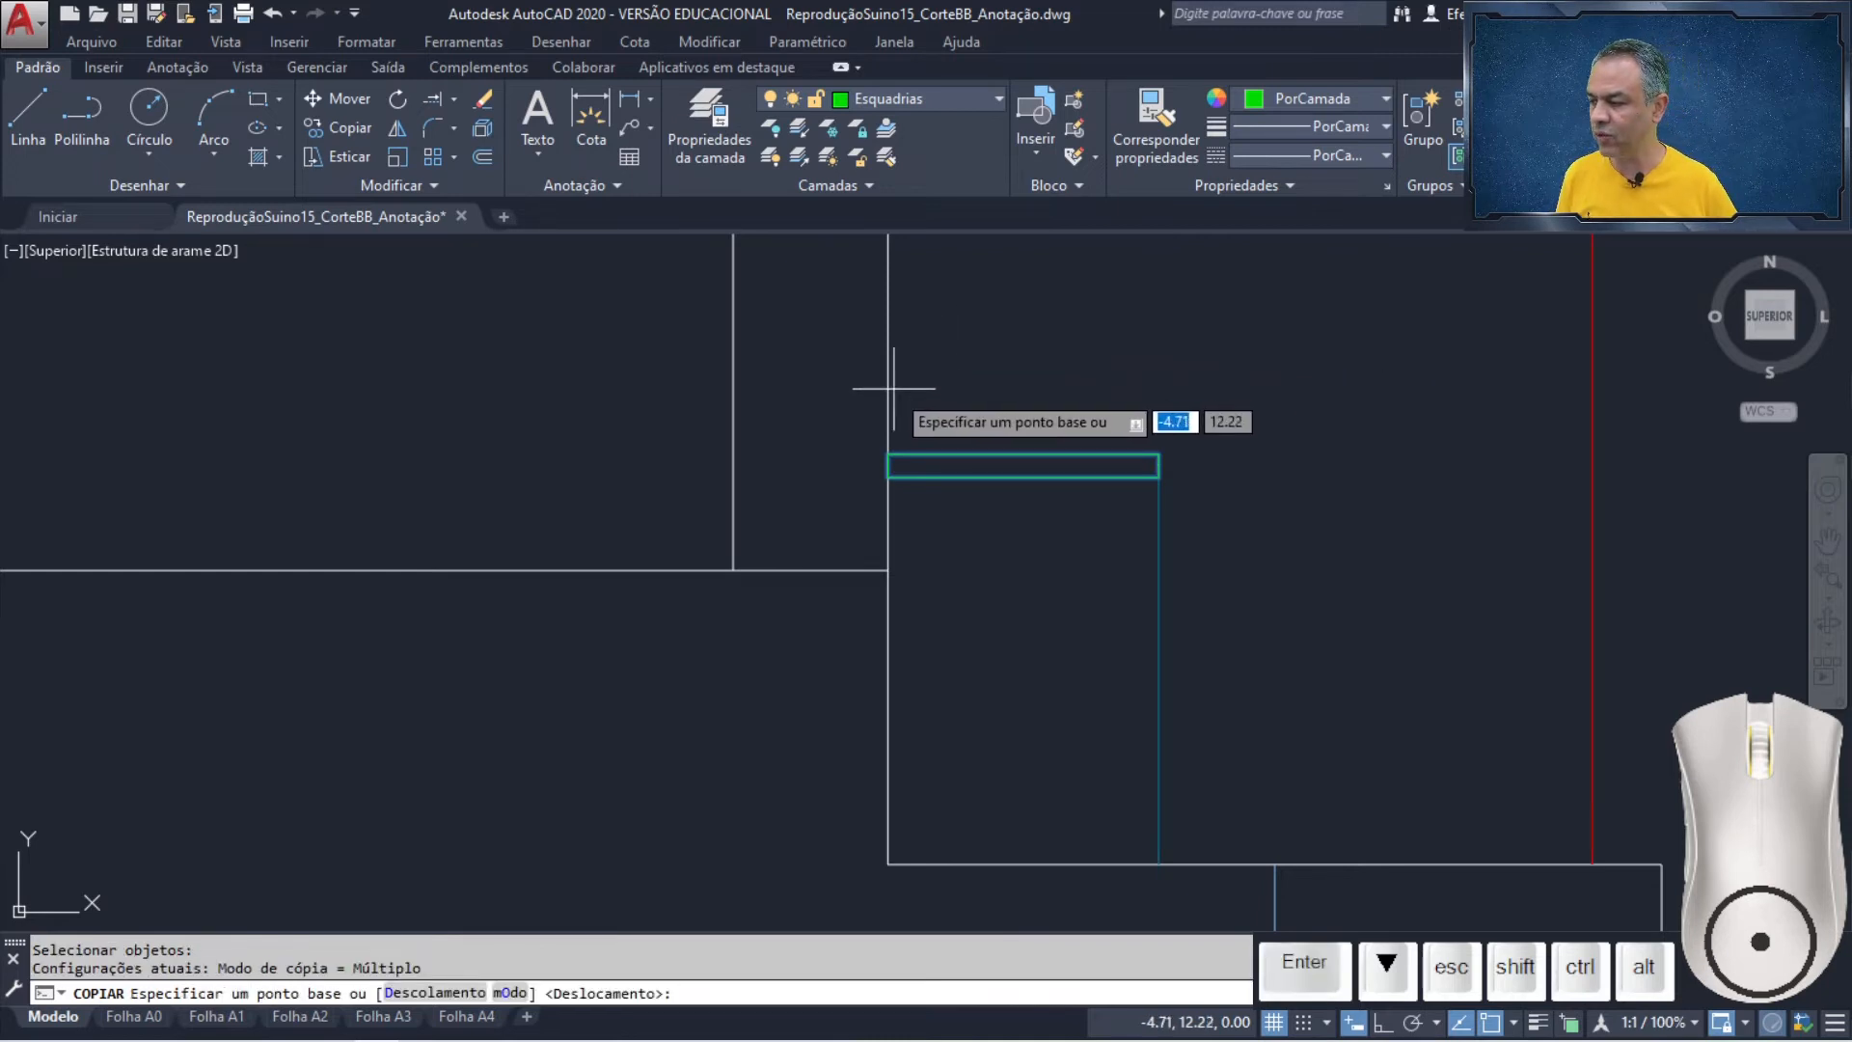
left_click(888, 476)
scroll(415, 391, "down", 4)
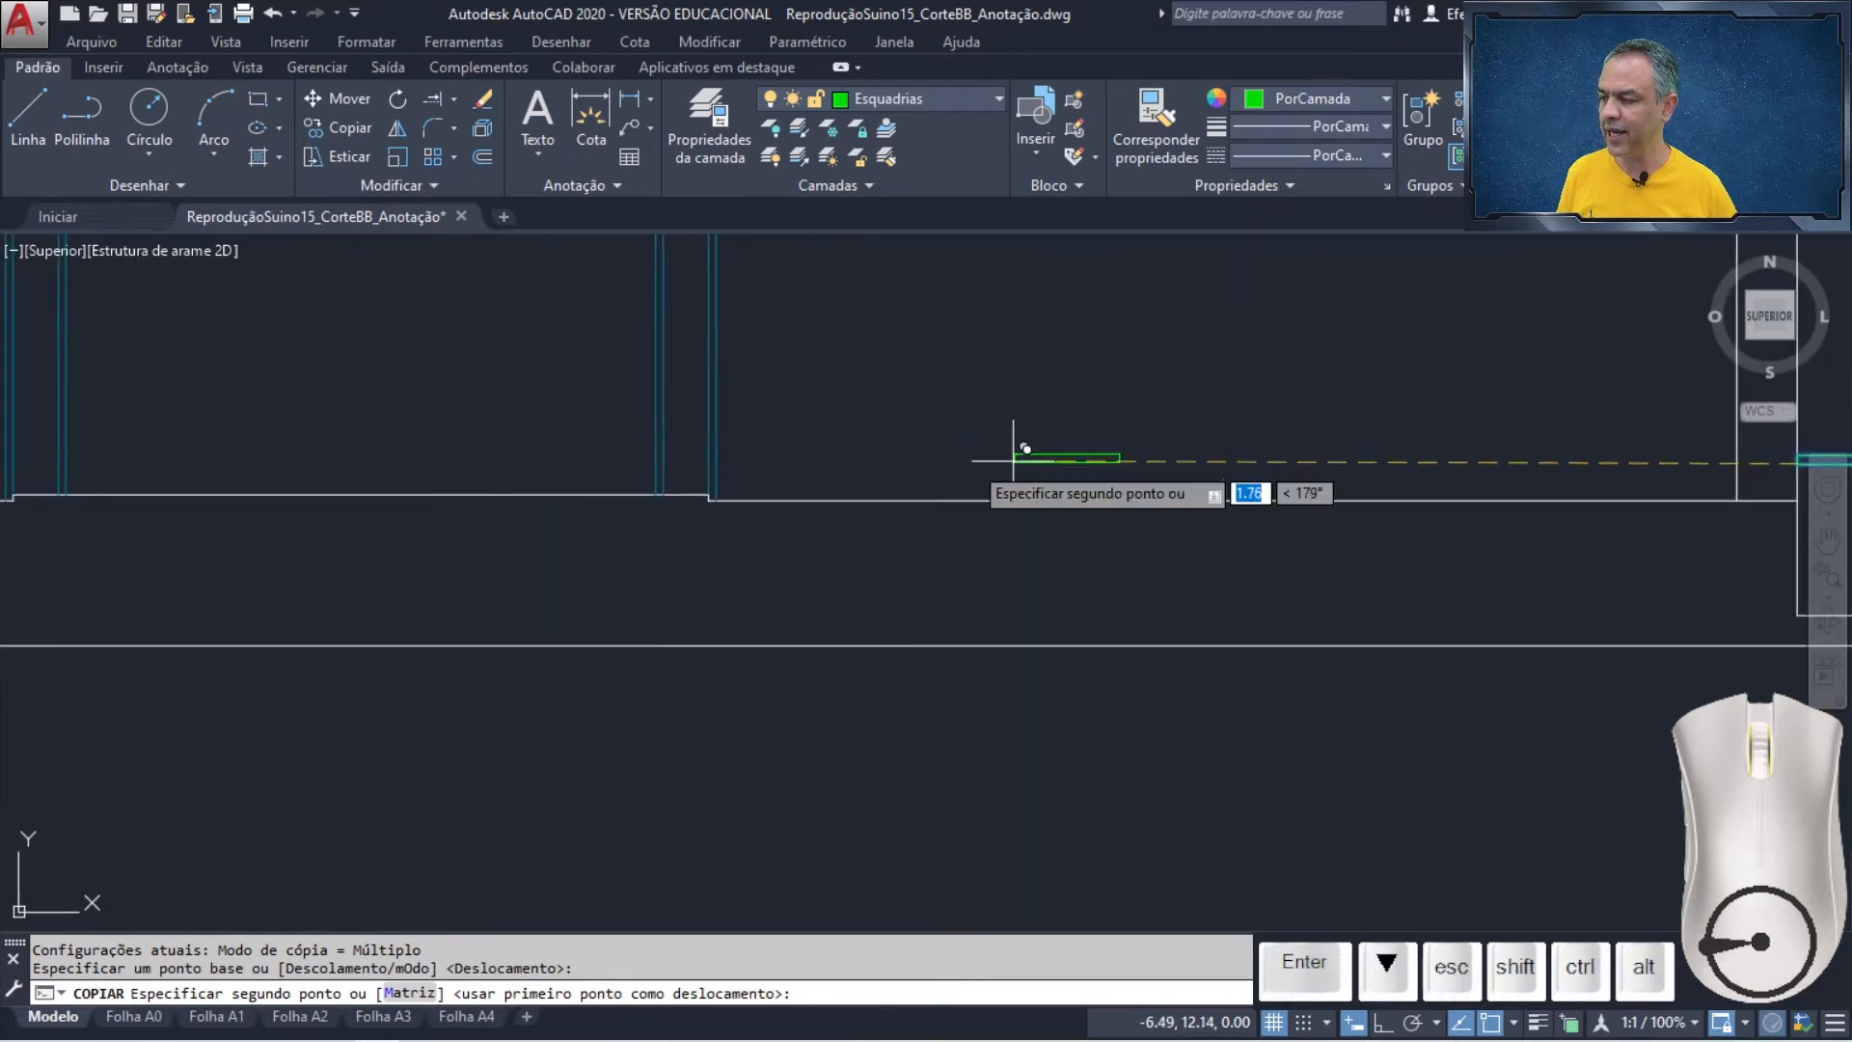
scroll(421, 432, "down", 2)
middle_click_drag(215, 436, 1038, 463)
scroll(541, 430, "up", 3)
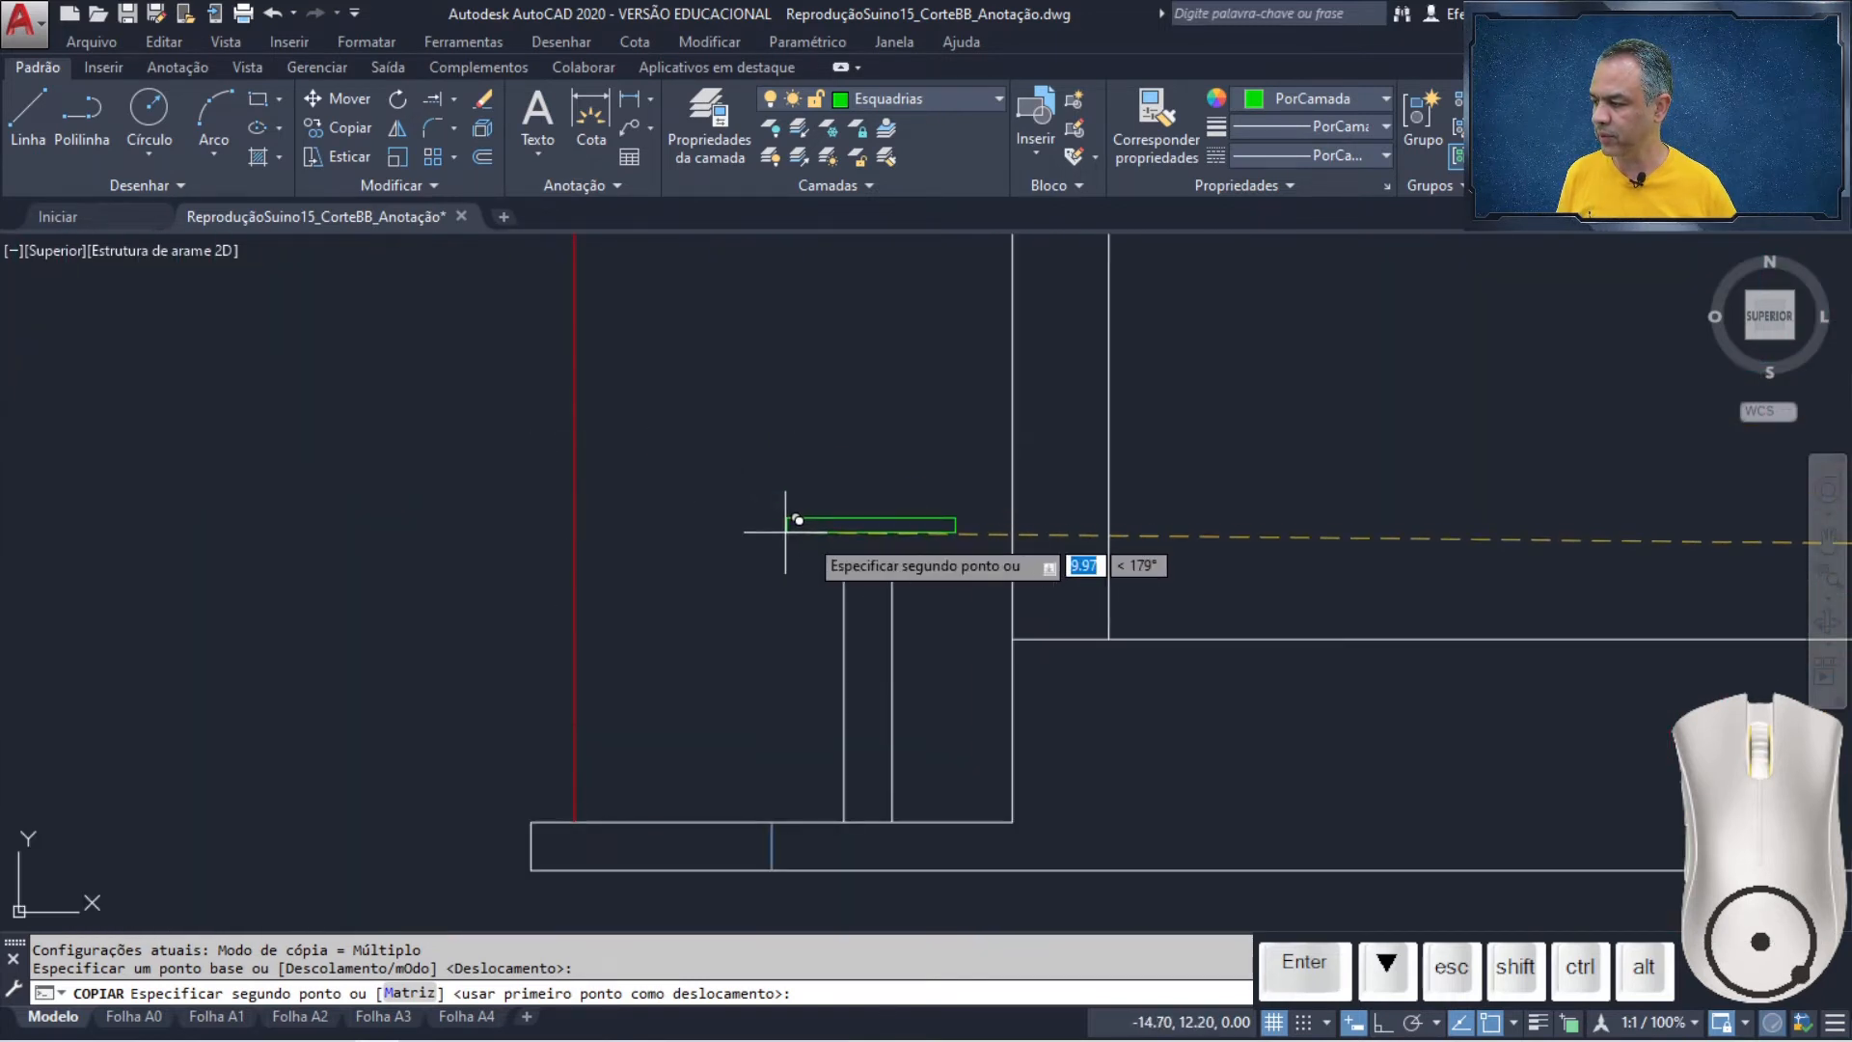
left_click(844, 579)
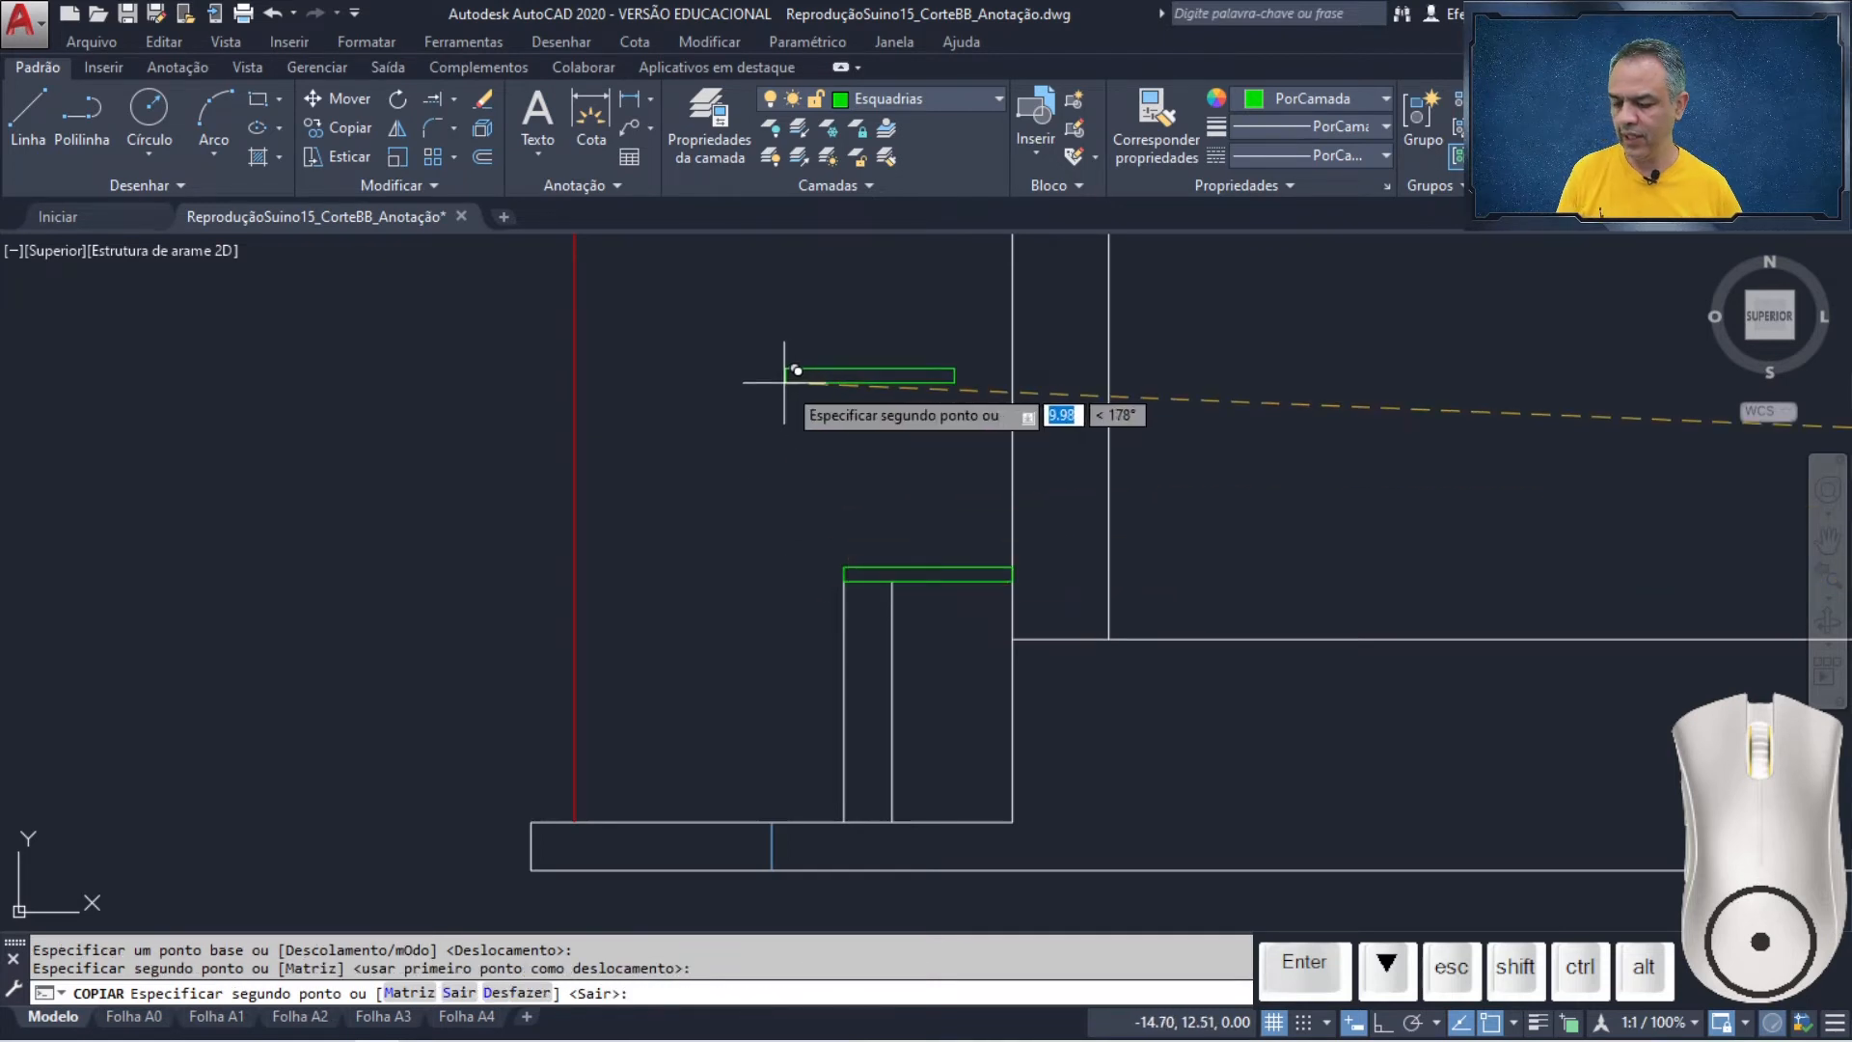
key("Return")
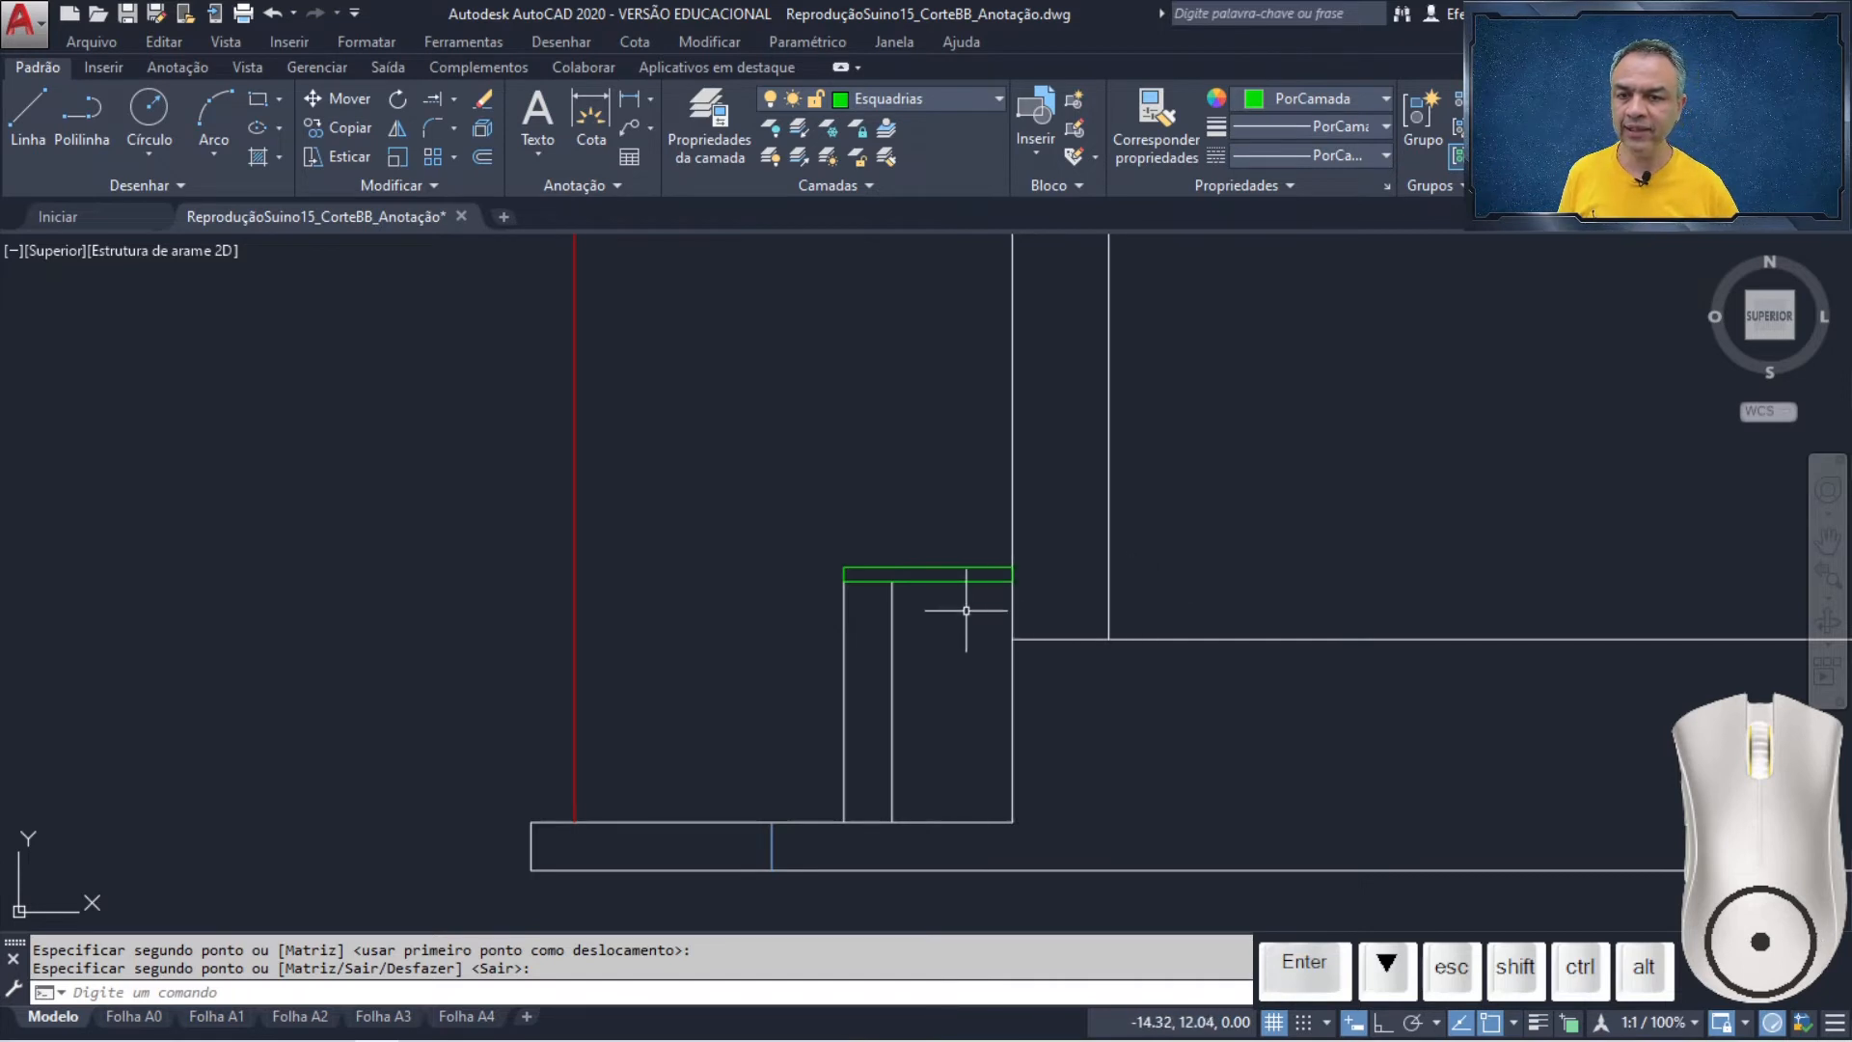
- Offset the floor lines of the left and right bays upward by 0.1
mouse_move(1254, 562)
middle_mouse_down()
mouse_move(604, 488)
mouse_move(571, 455)
middle_mouse_up()
scroll(785, 496, "down", 2)
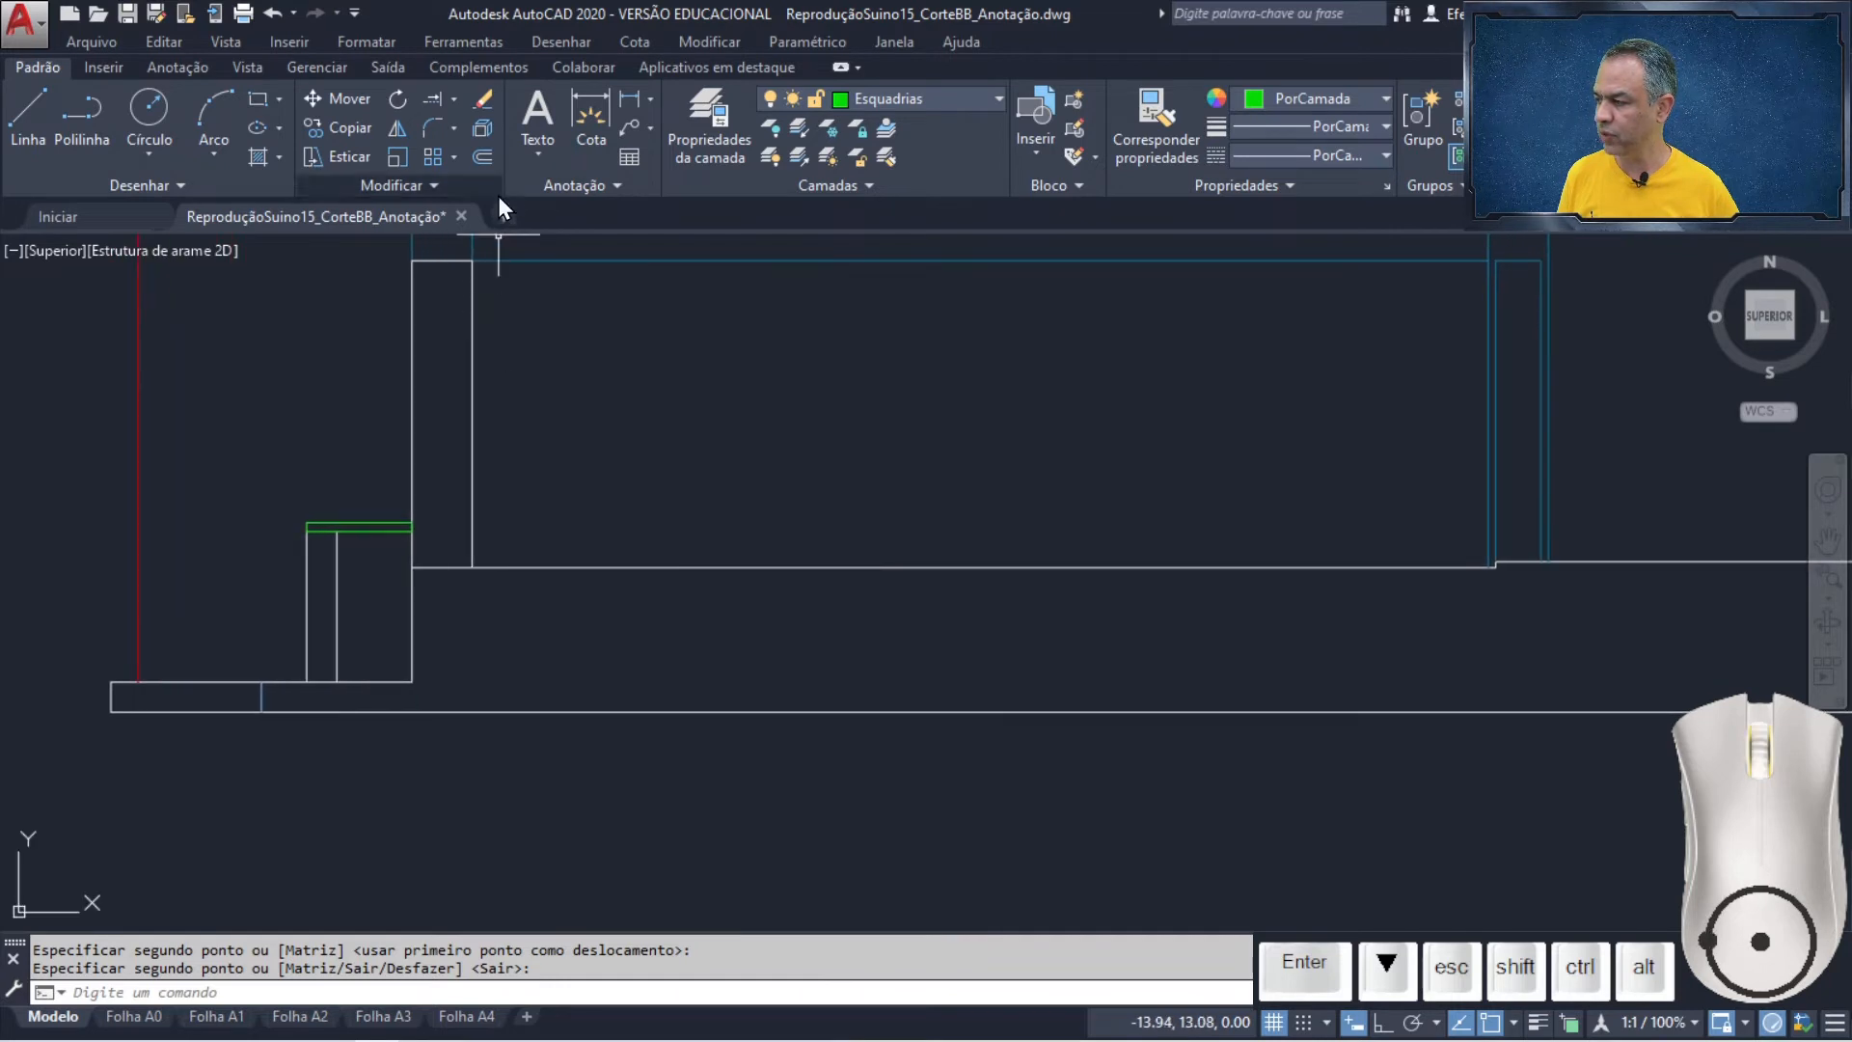
left_click(482, 158)
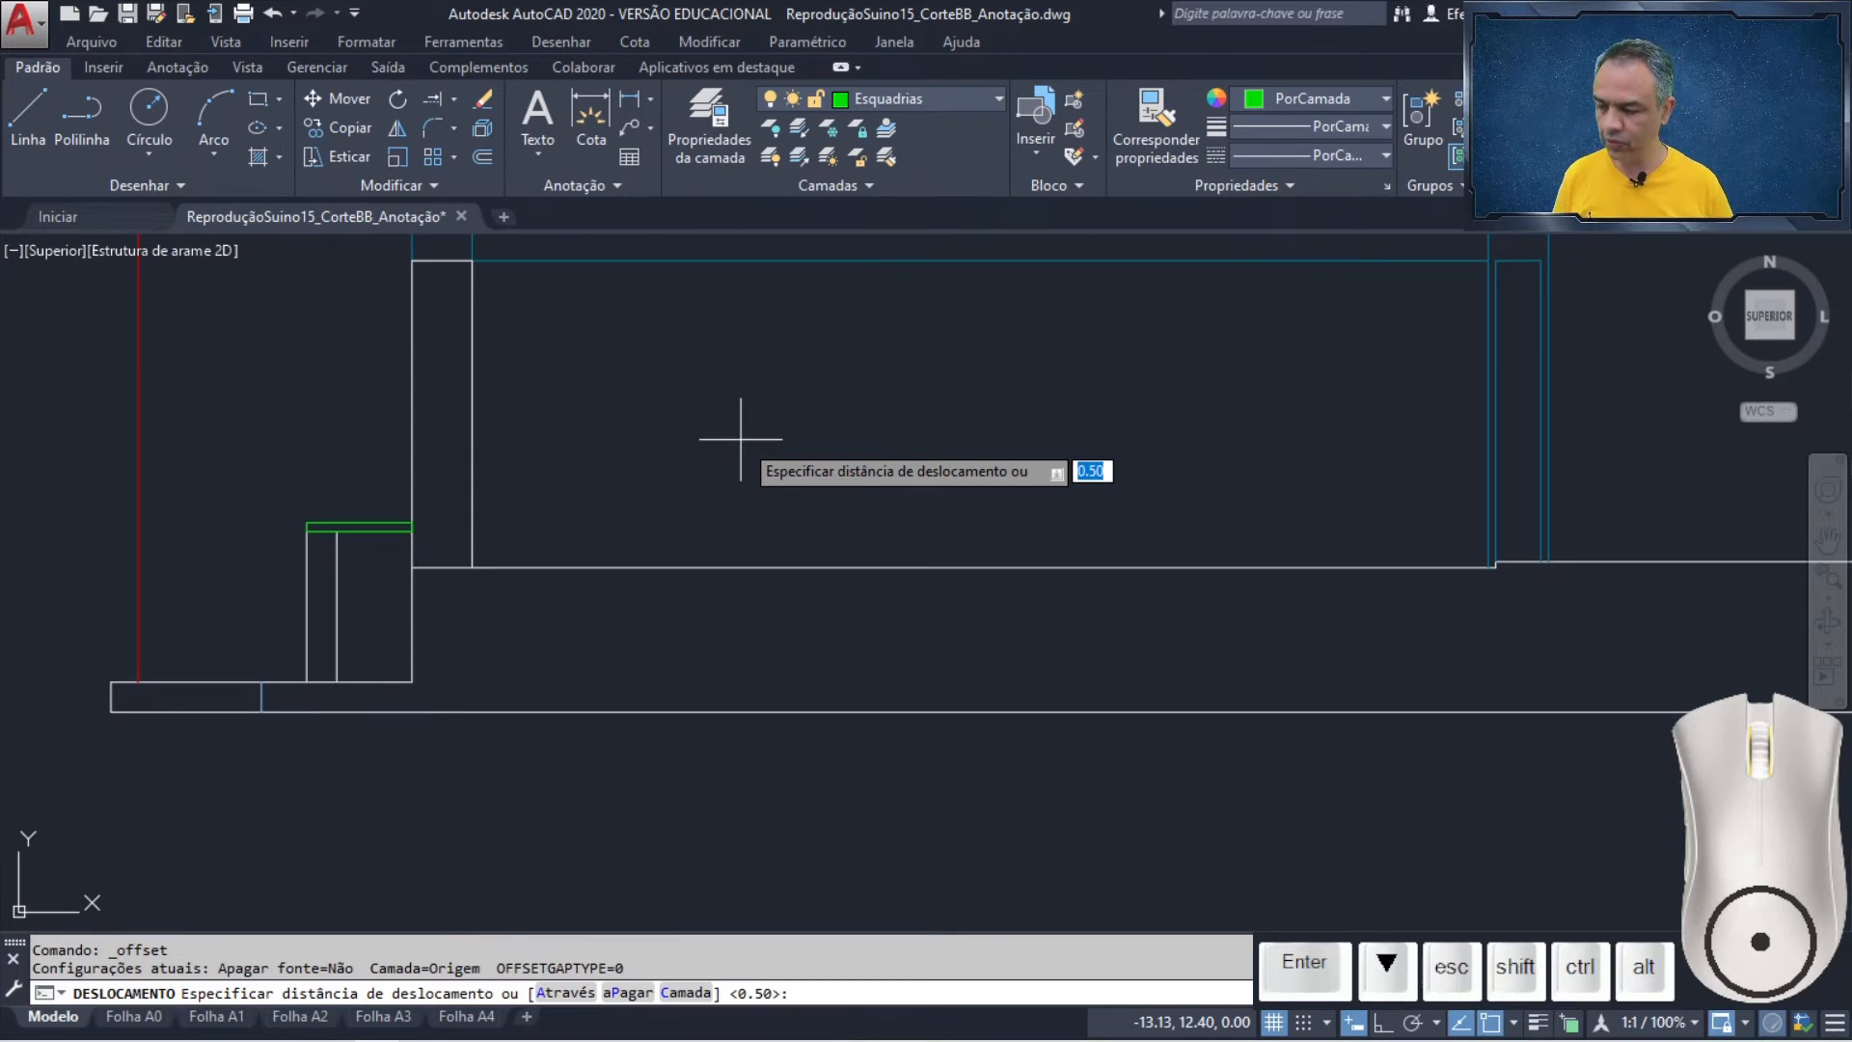
type("0.1")
key("Return")
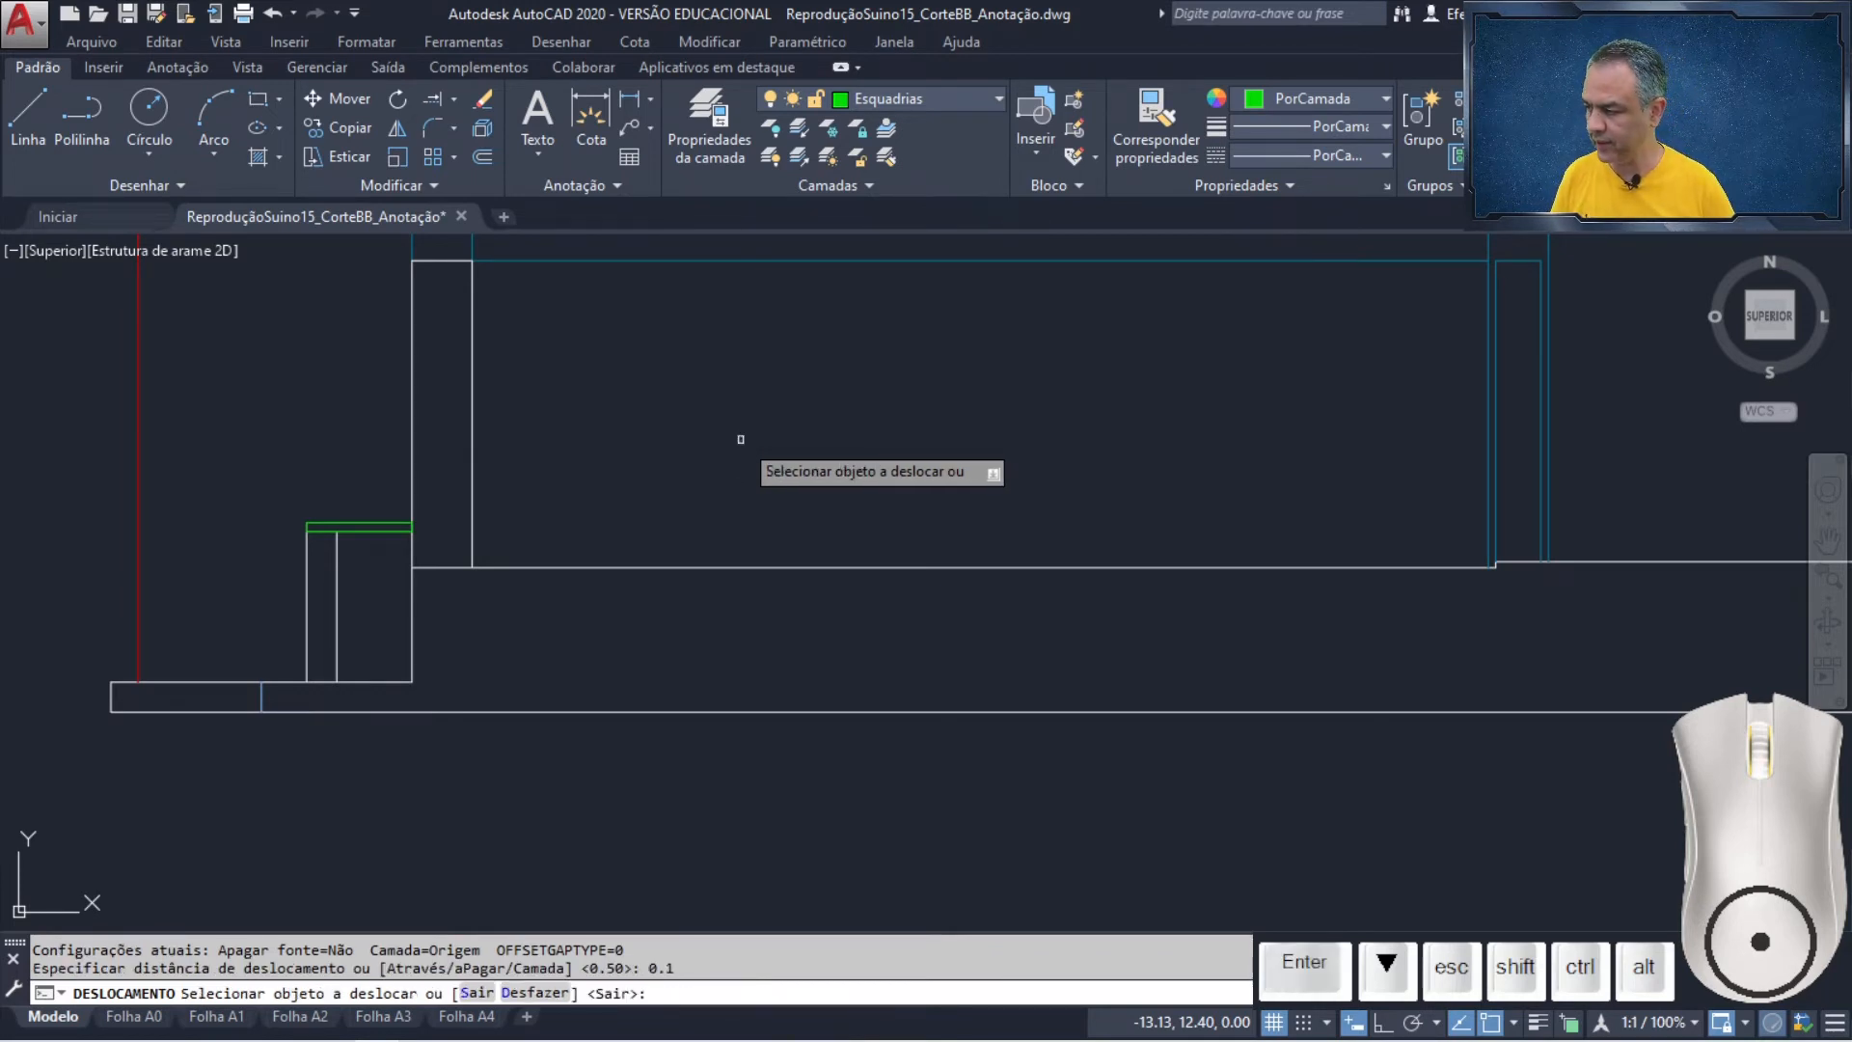
left_click(767, 567)
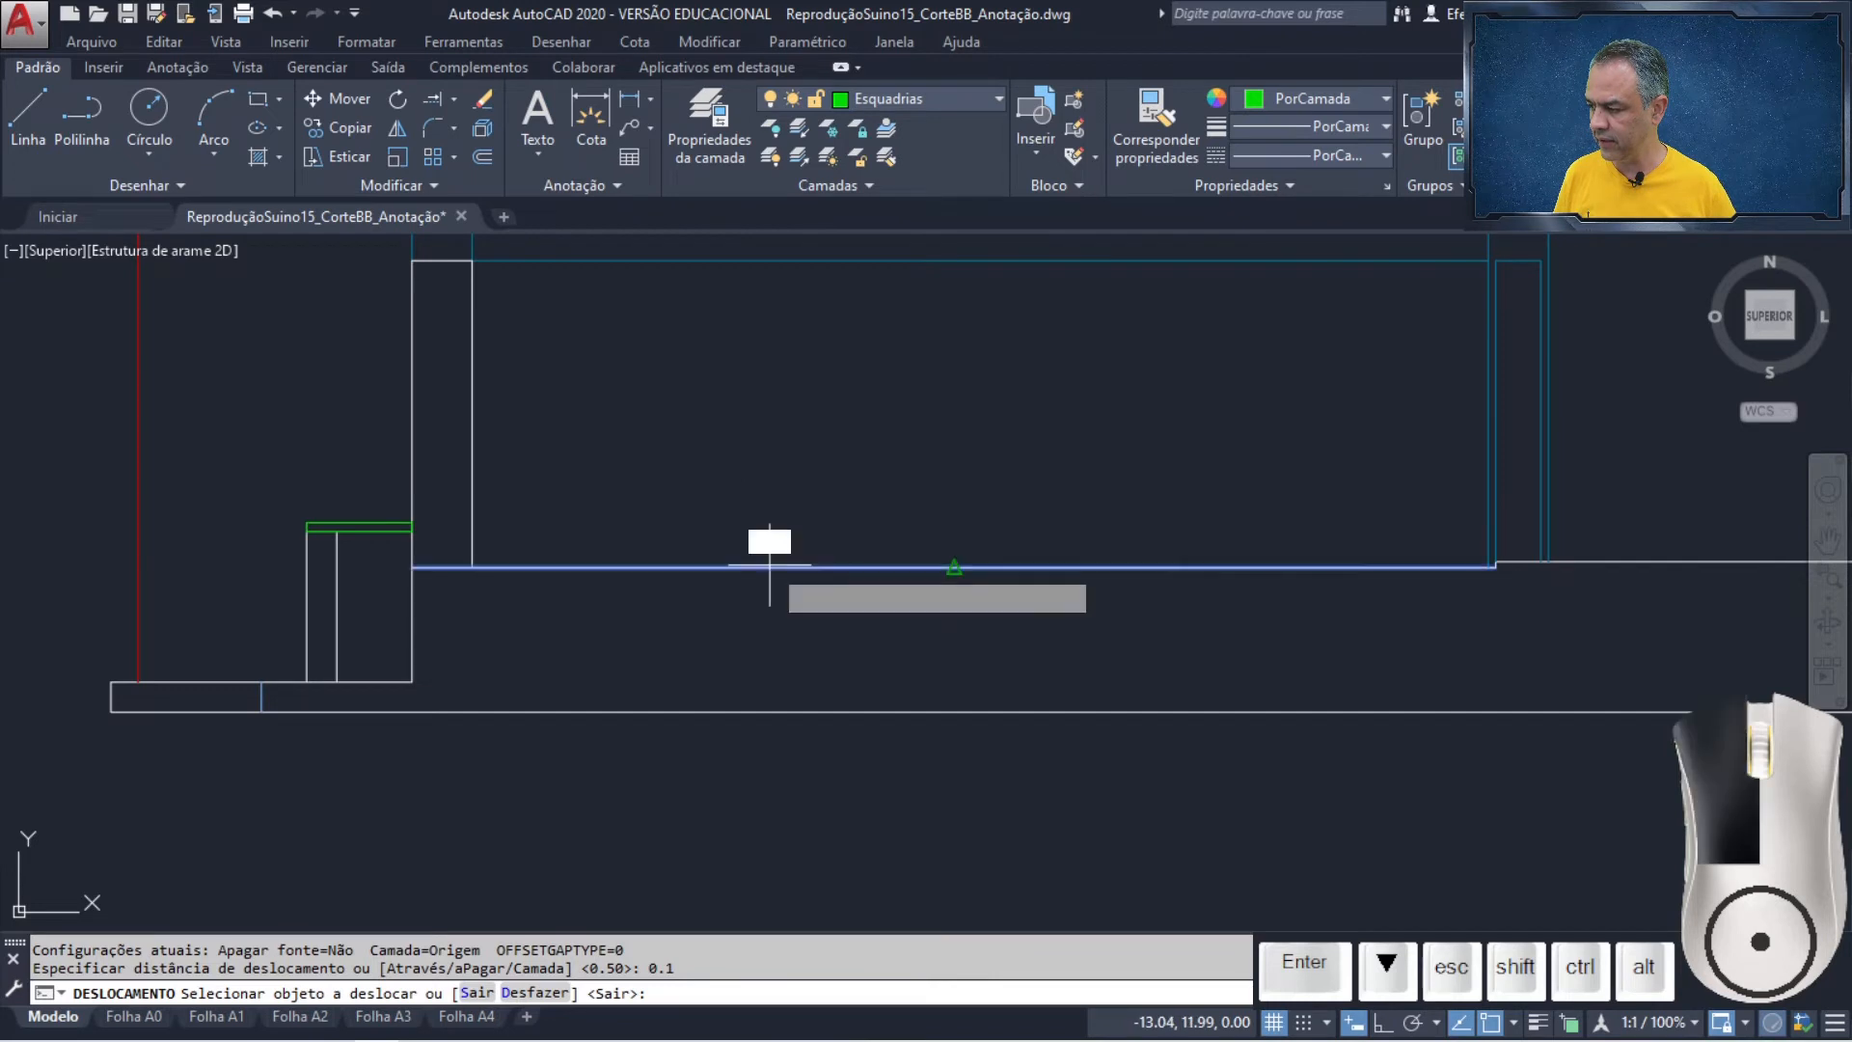
left_click(756, 463)
scroll(1154, 612, "down", 3)
middle_click_drag(1154, 611, 653, 523)
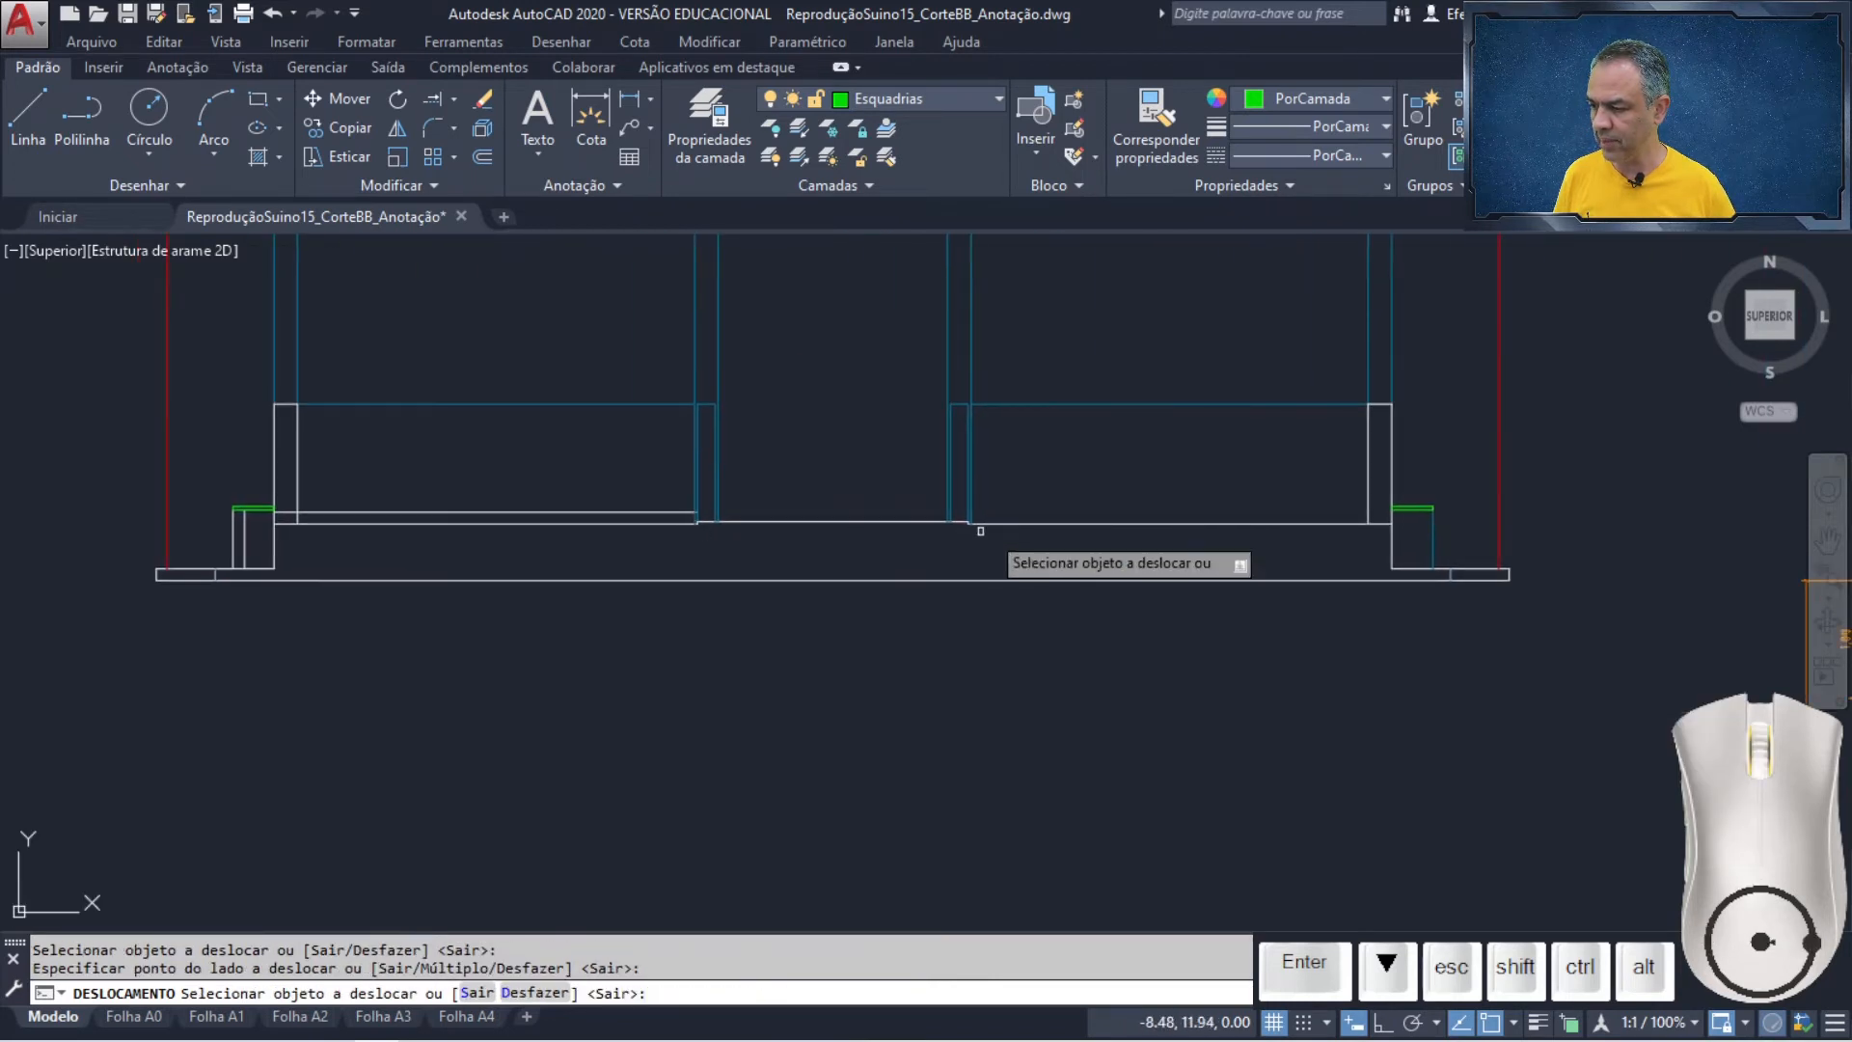
left_click(1083, 526)
left_click(1062, 475)
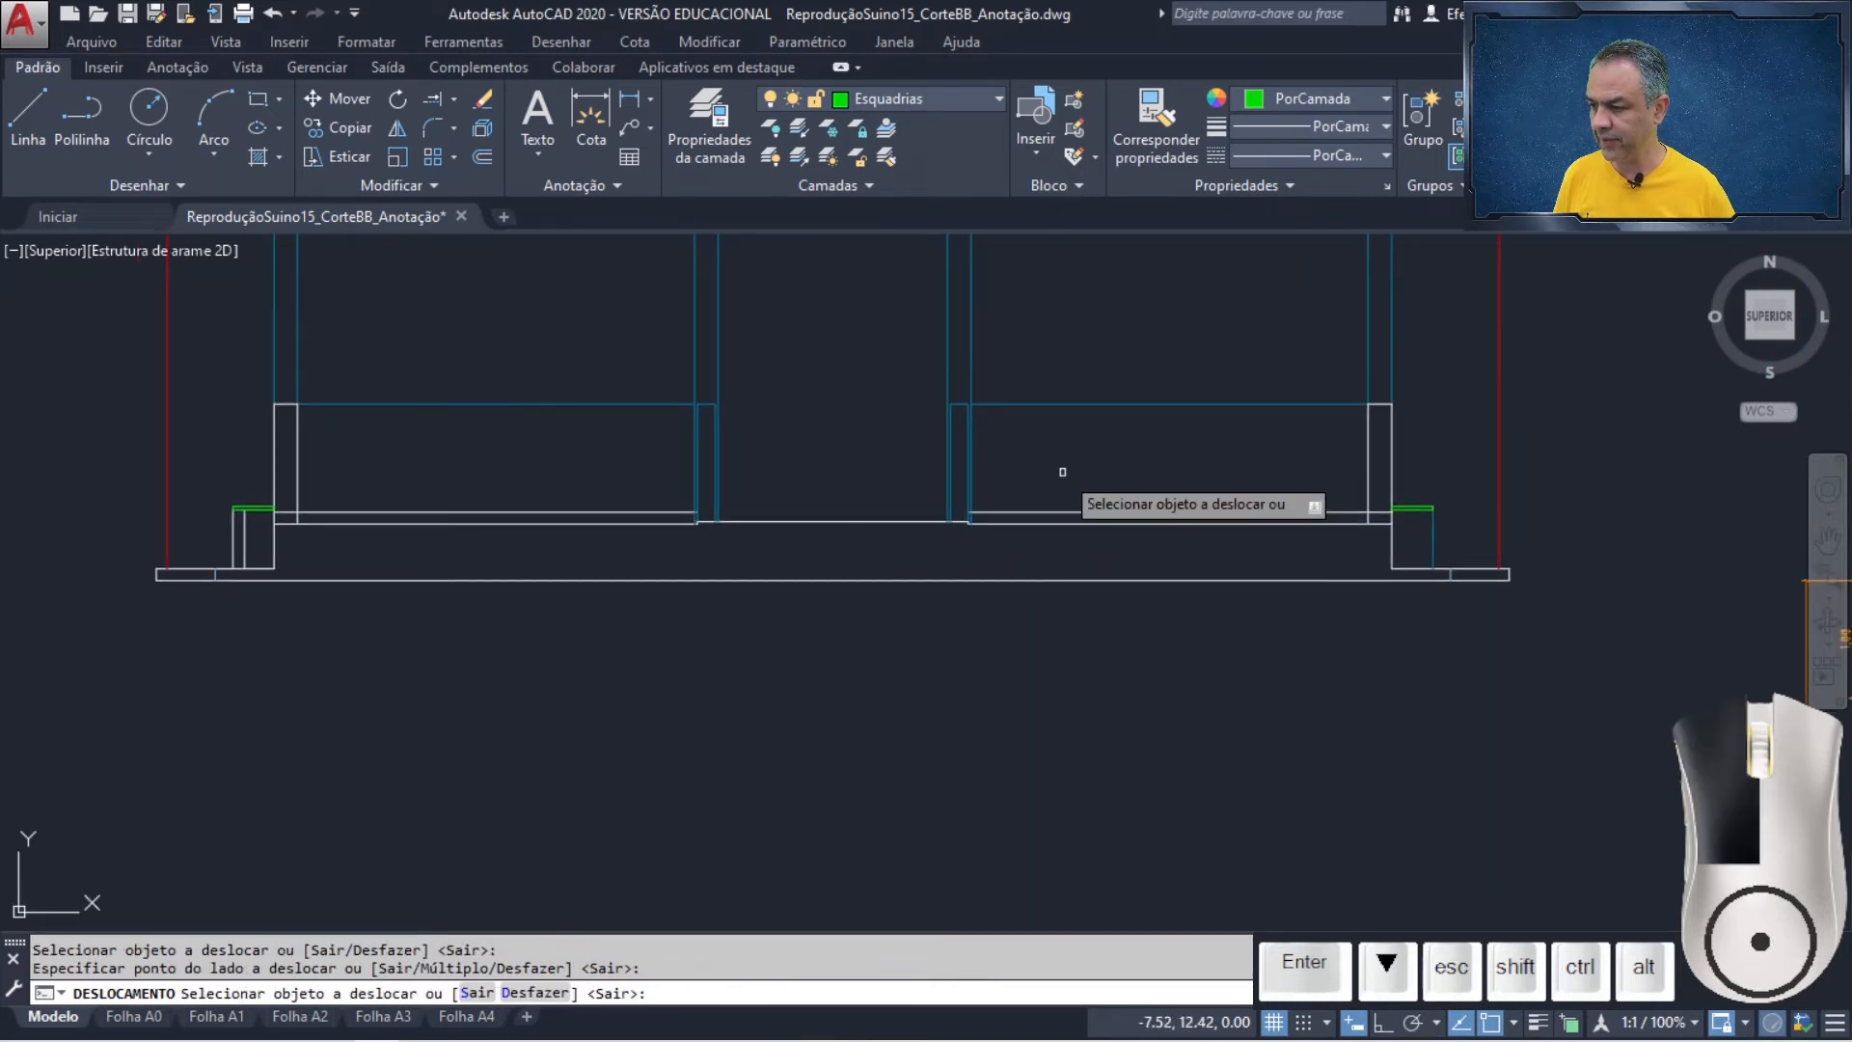
key("Return")
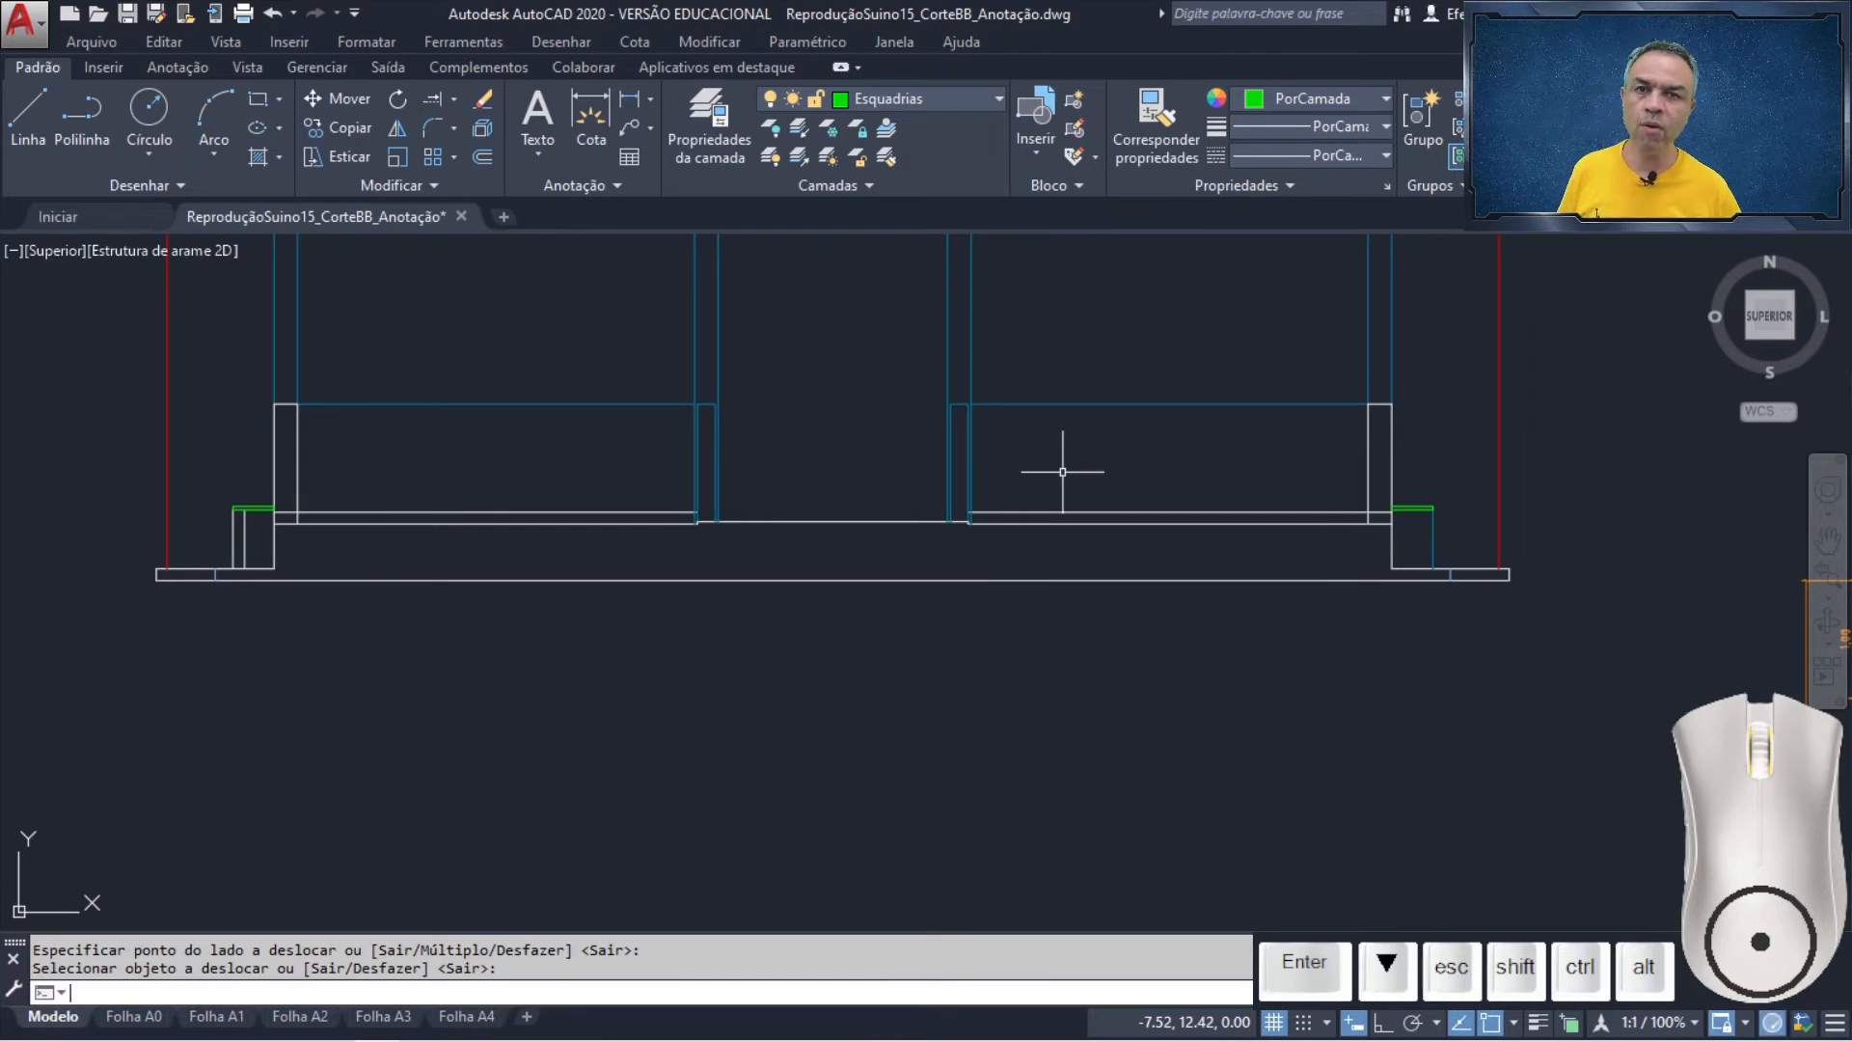
- Shorten the right bay's upper offset line so it spans only the thickness of the right outer wall
scroll(1077, 482, "up", 2)
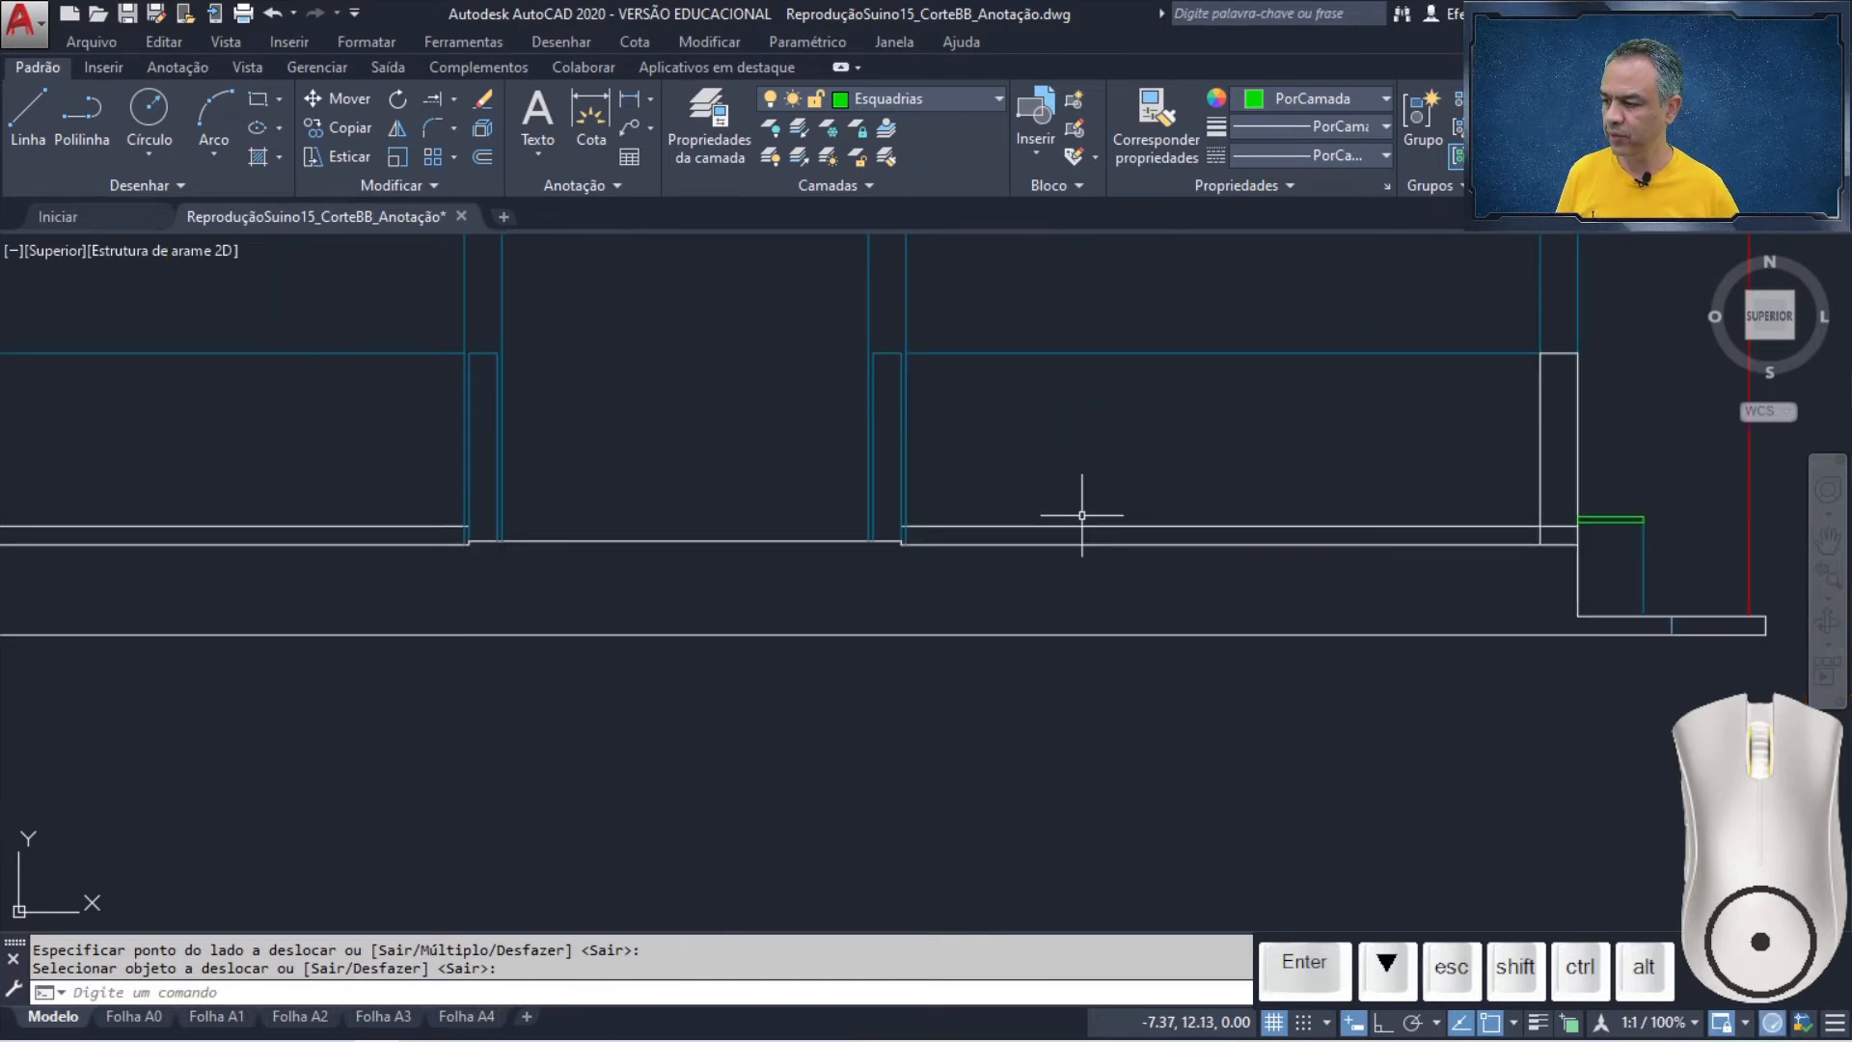
left_click(1097, 527)
scroll(1000, 519, "up", 2)
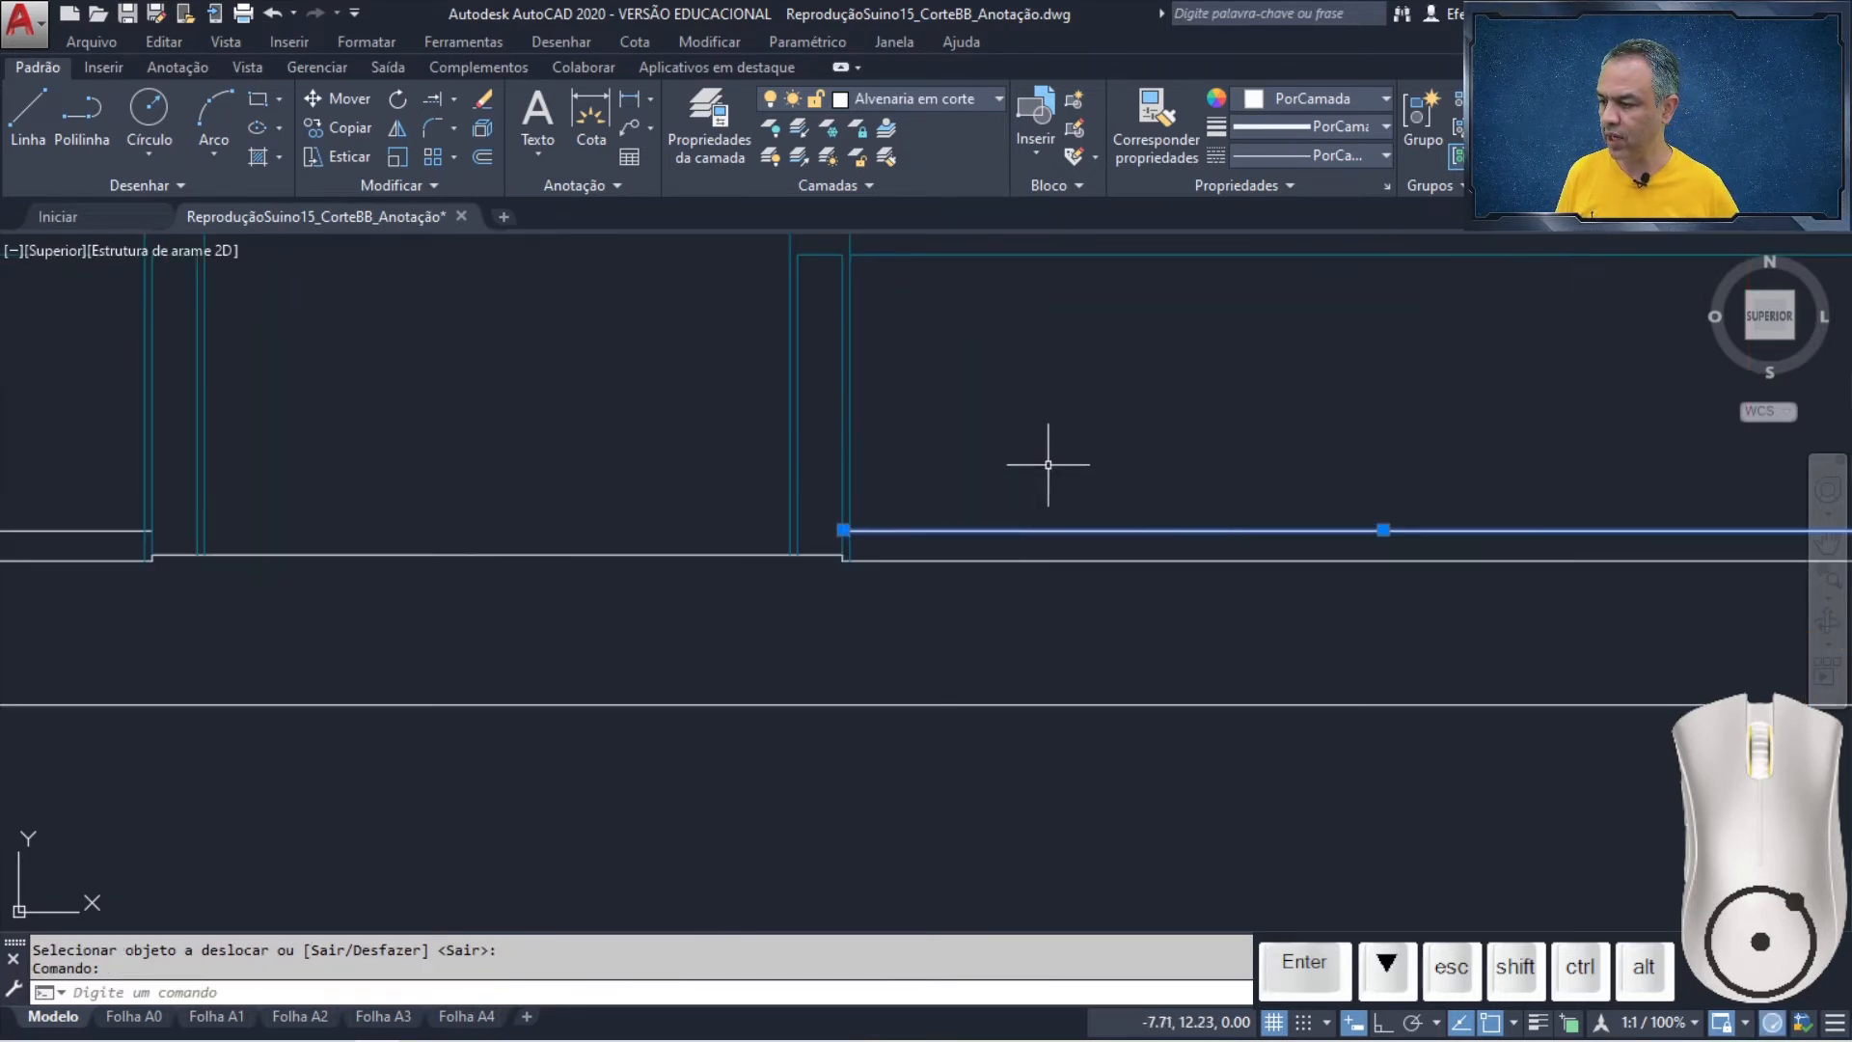
middle_click_drag(1047, 464, 588, 467)
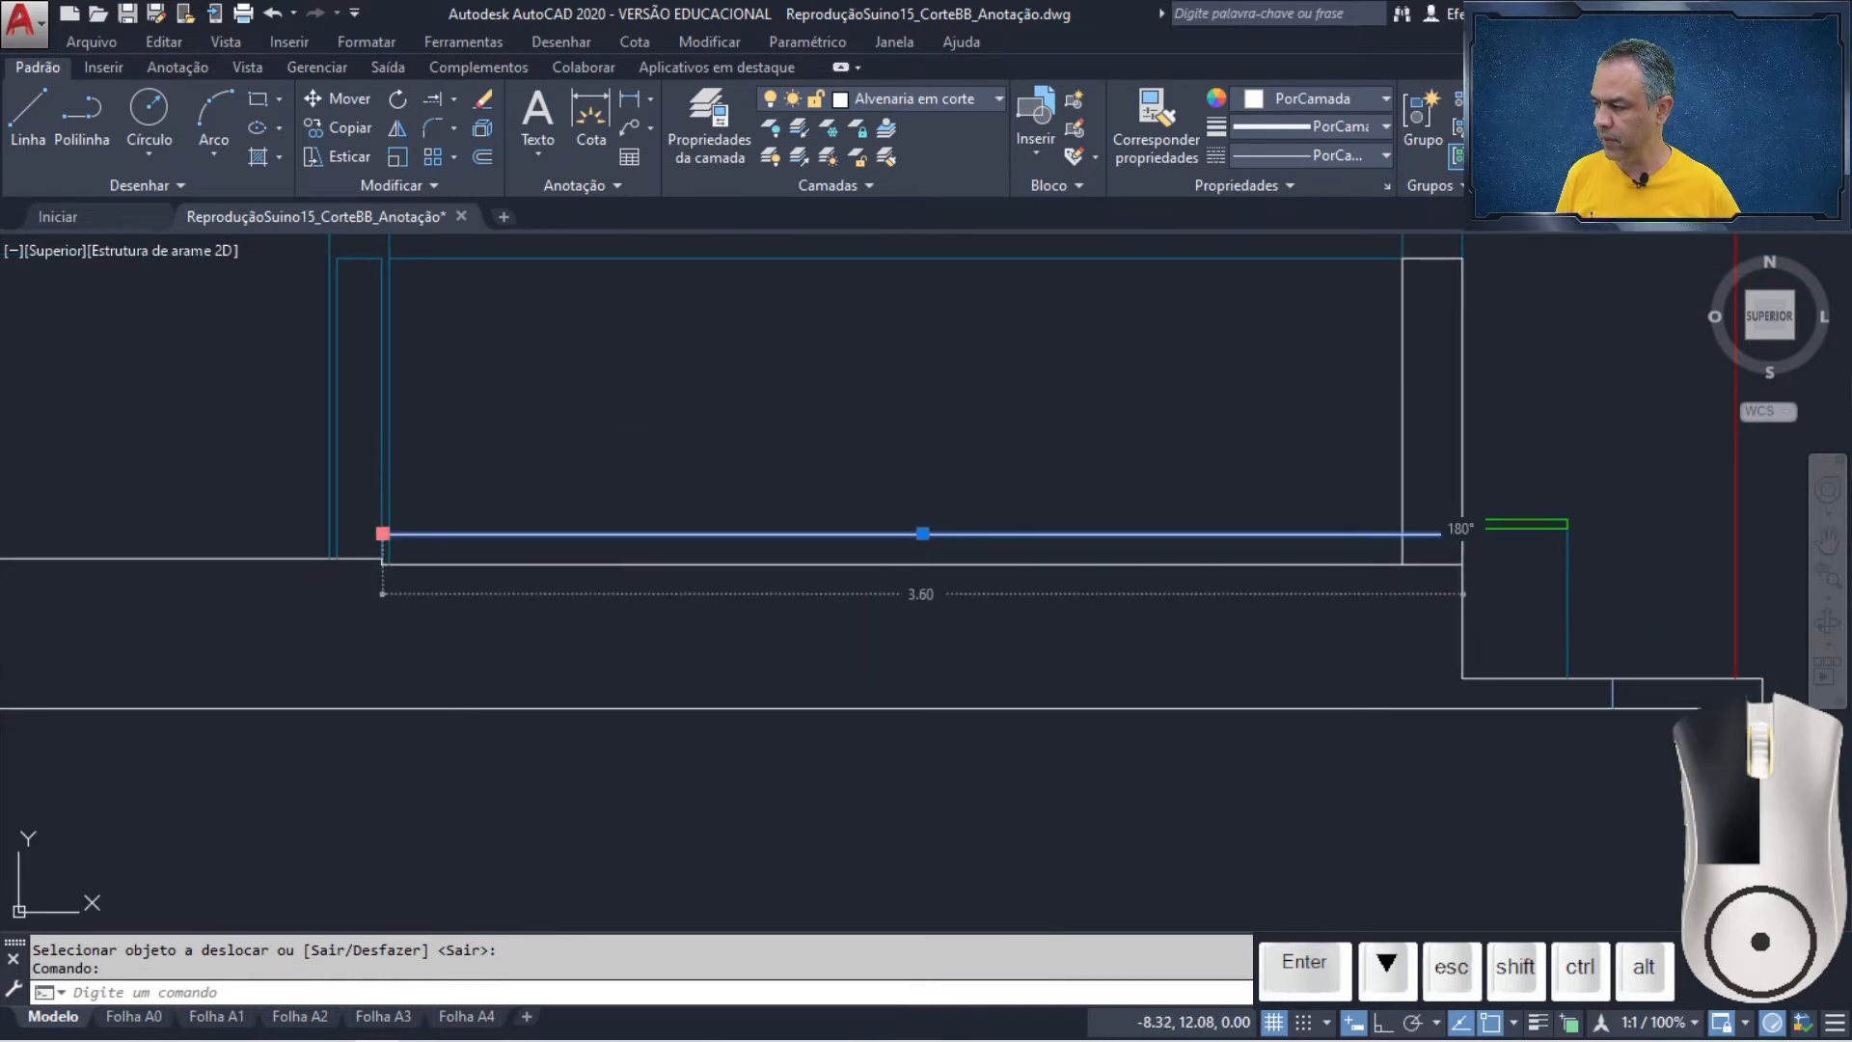
left_click(383, 534)
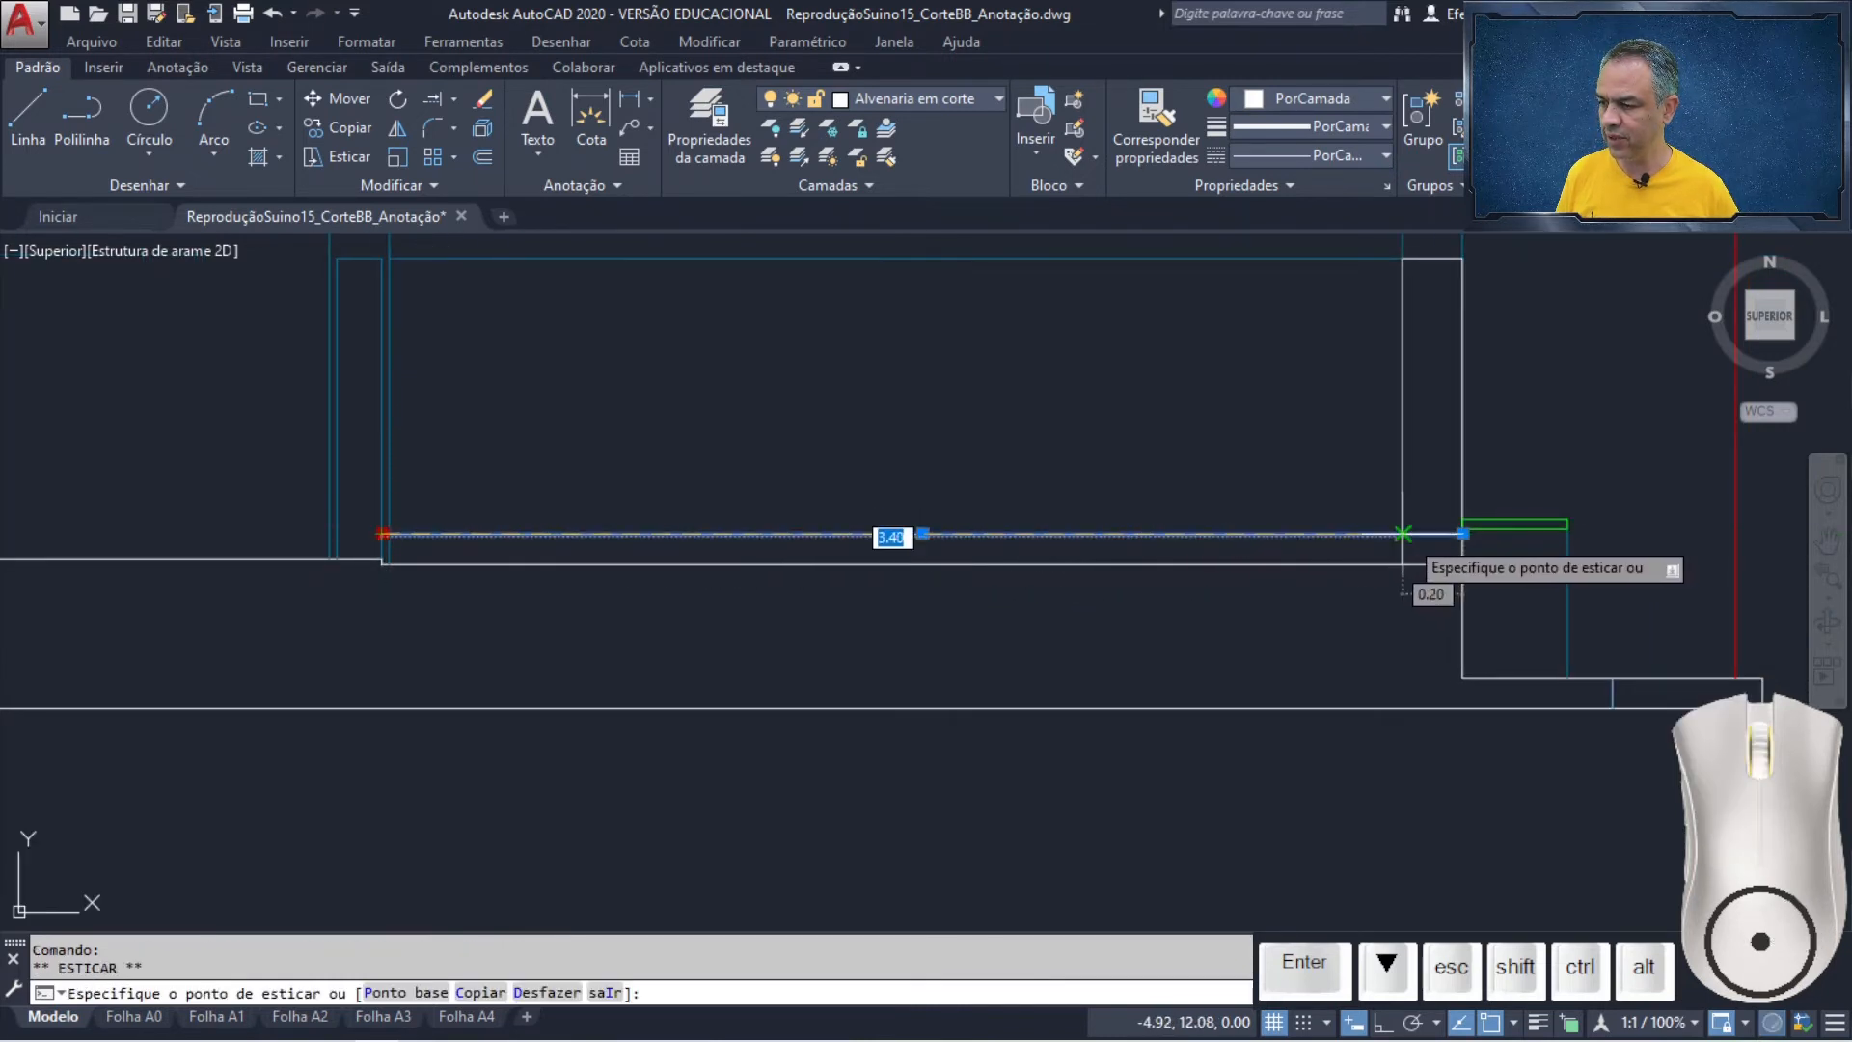
key("Escape")
key("Escape")
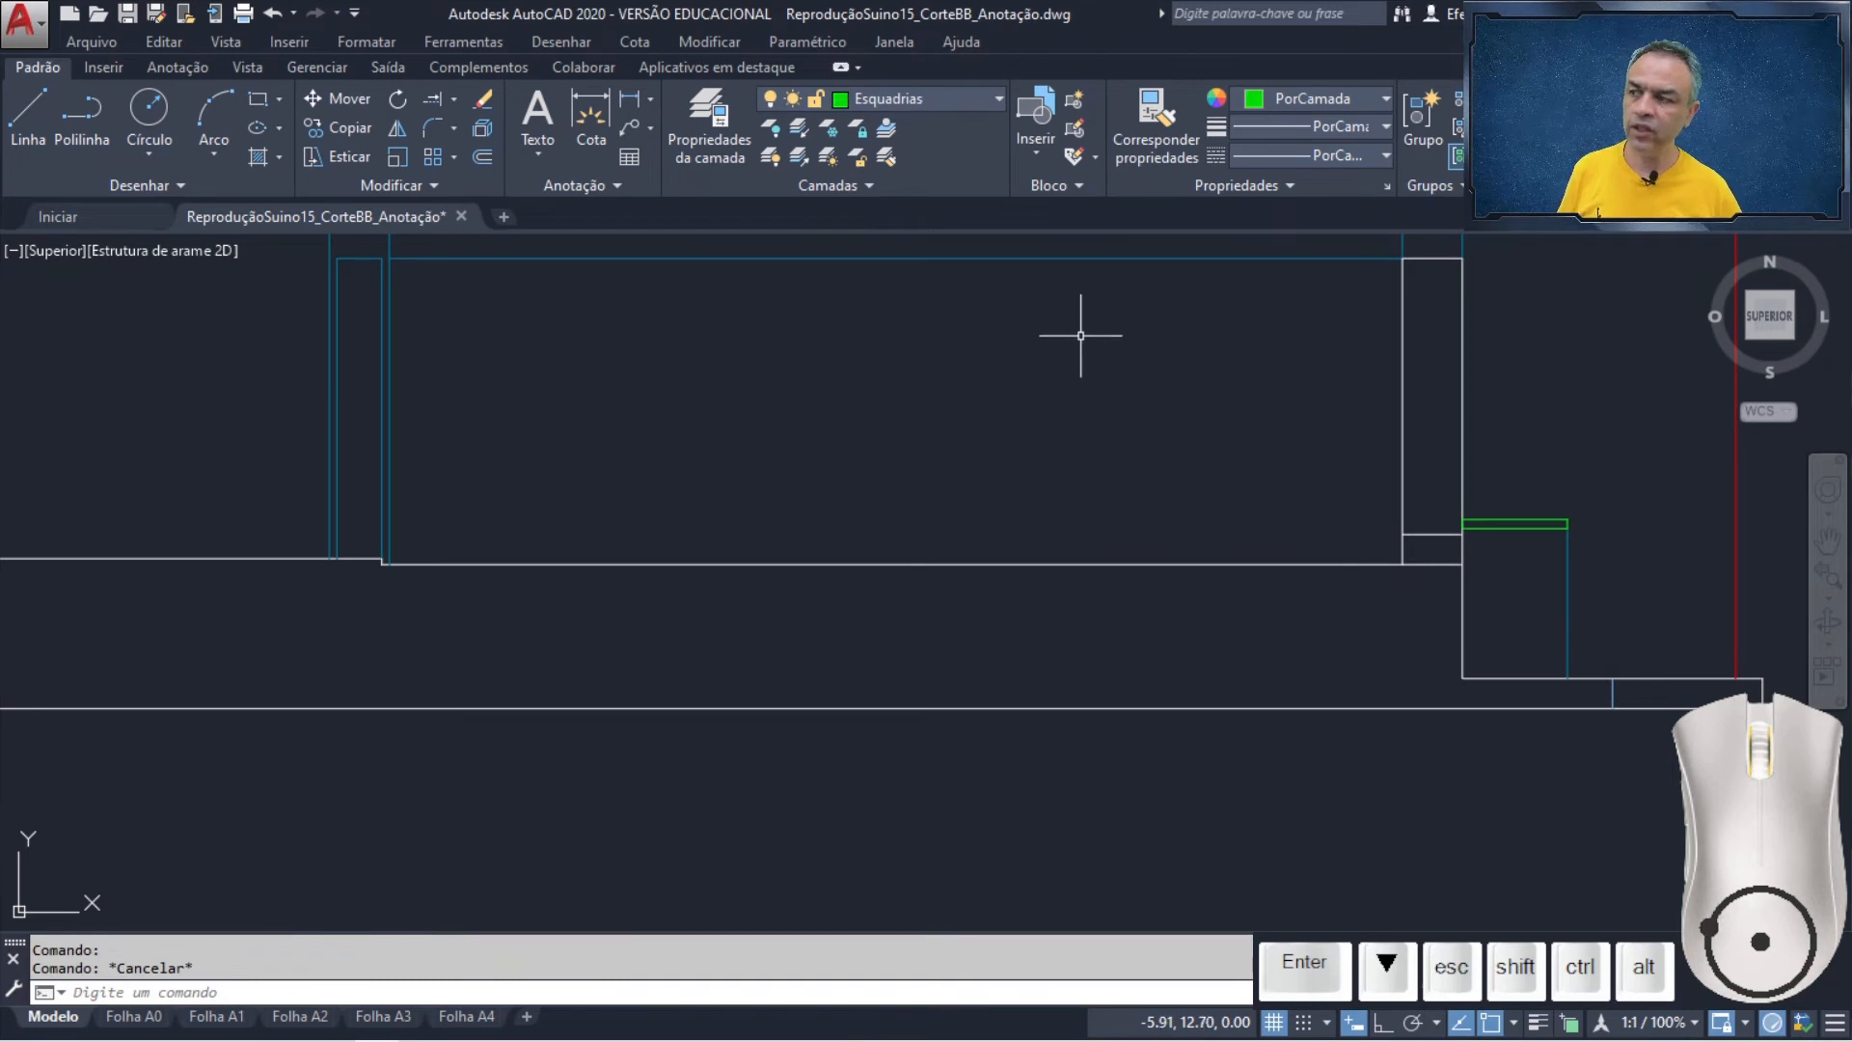
- Match the short line inside the right outer wall to the "Alvenaria em projeção" layer of the small vertical line in the base slab
left_click(889, 157)
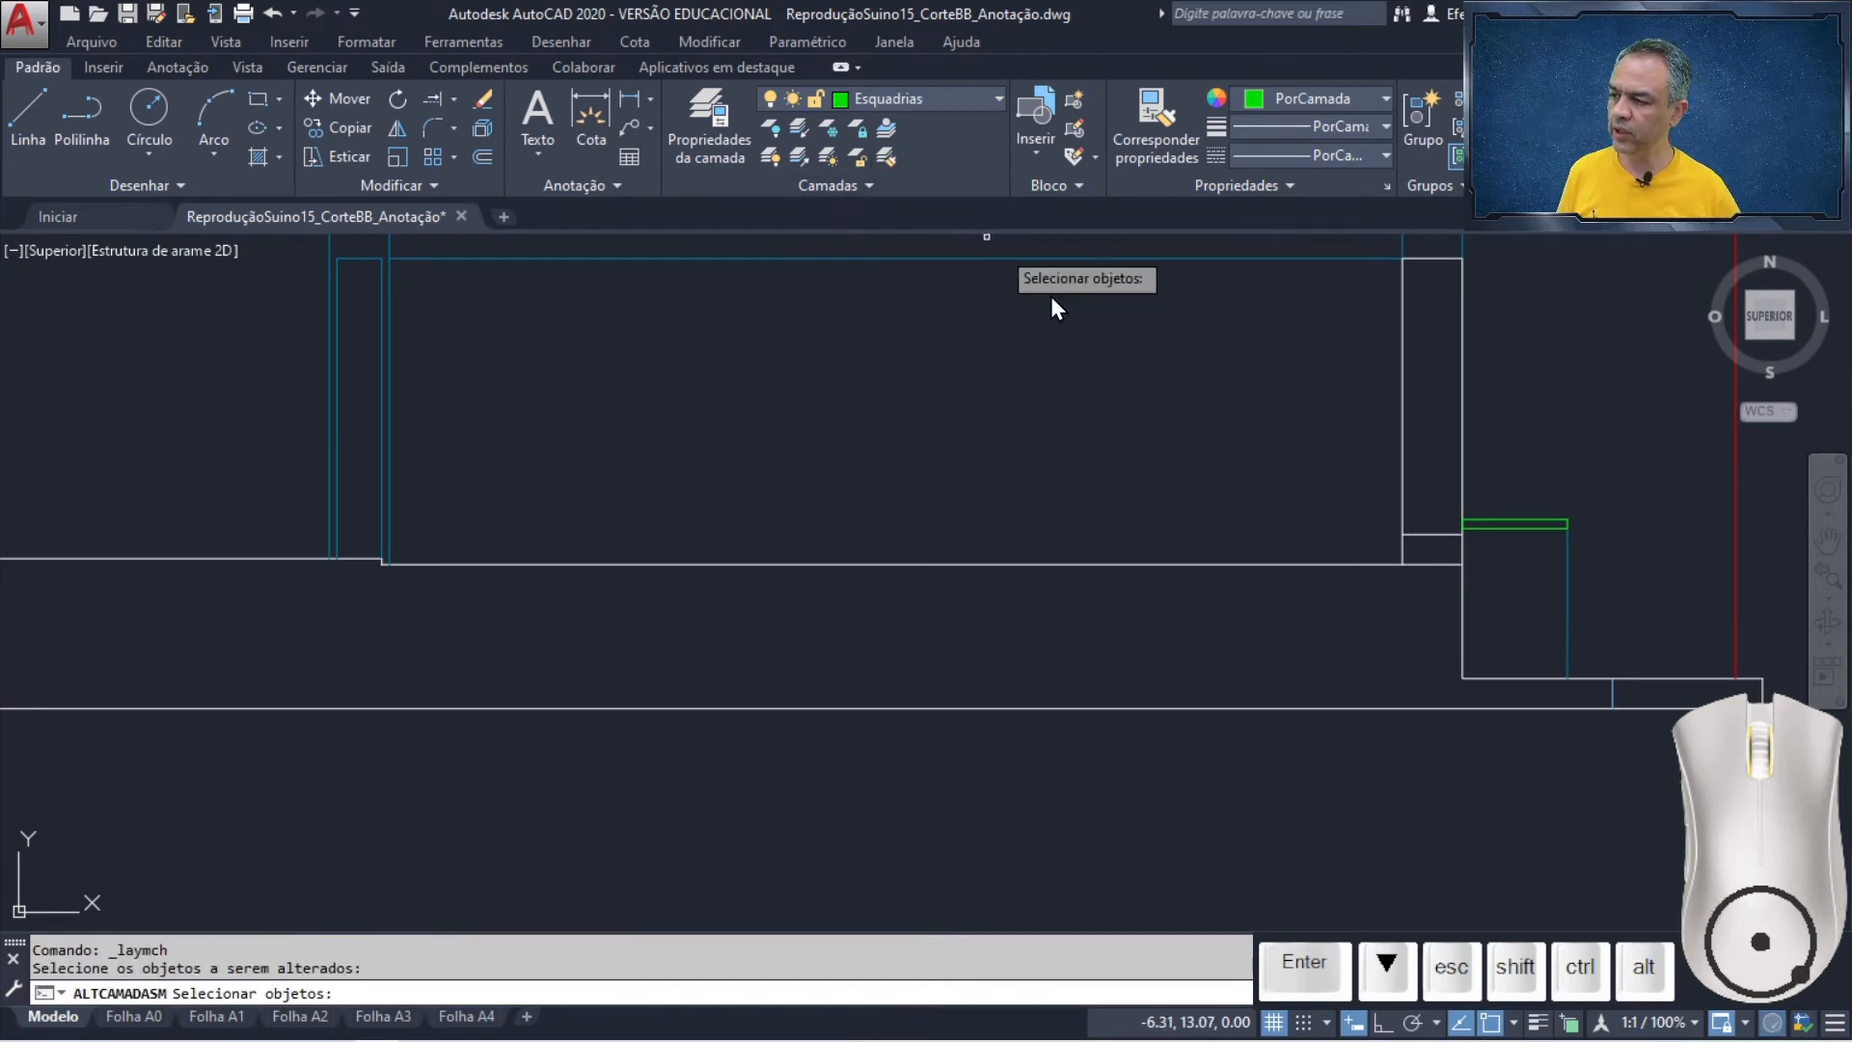
left_click(1422, 537)
key("Return")
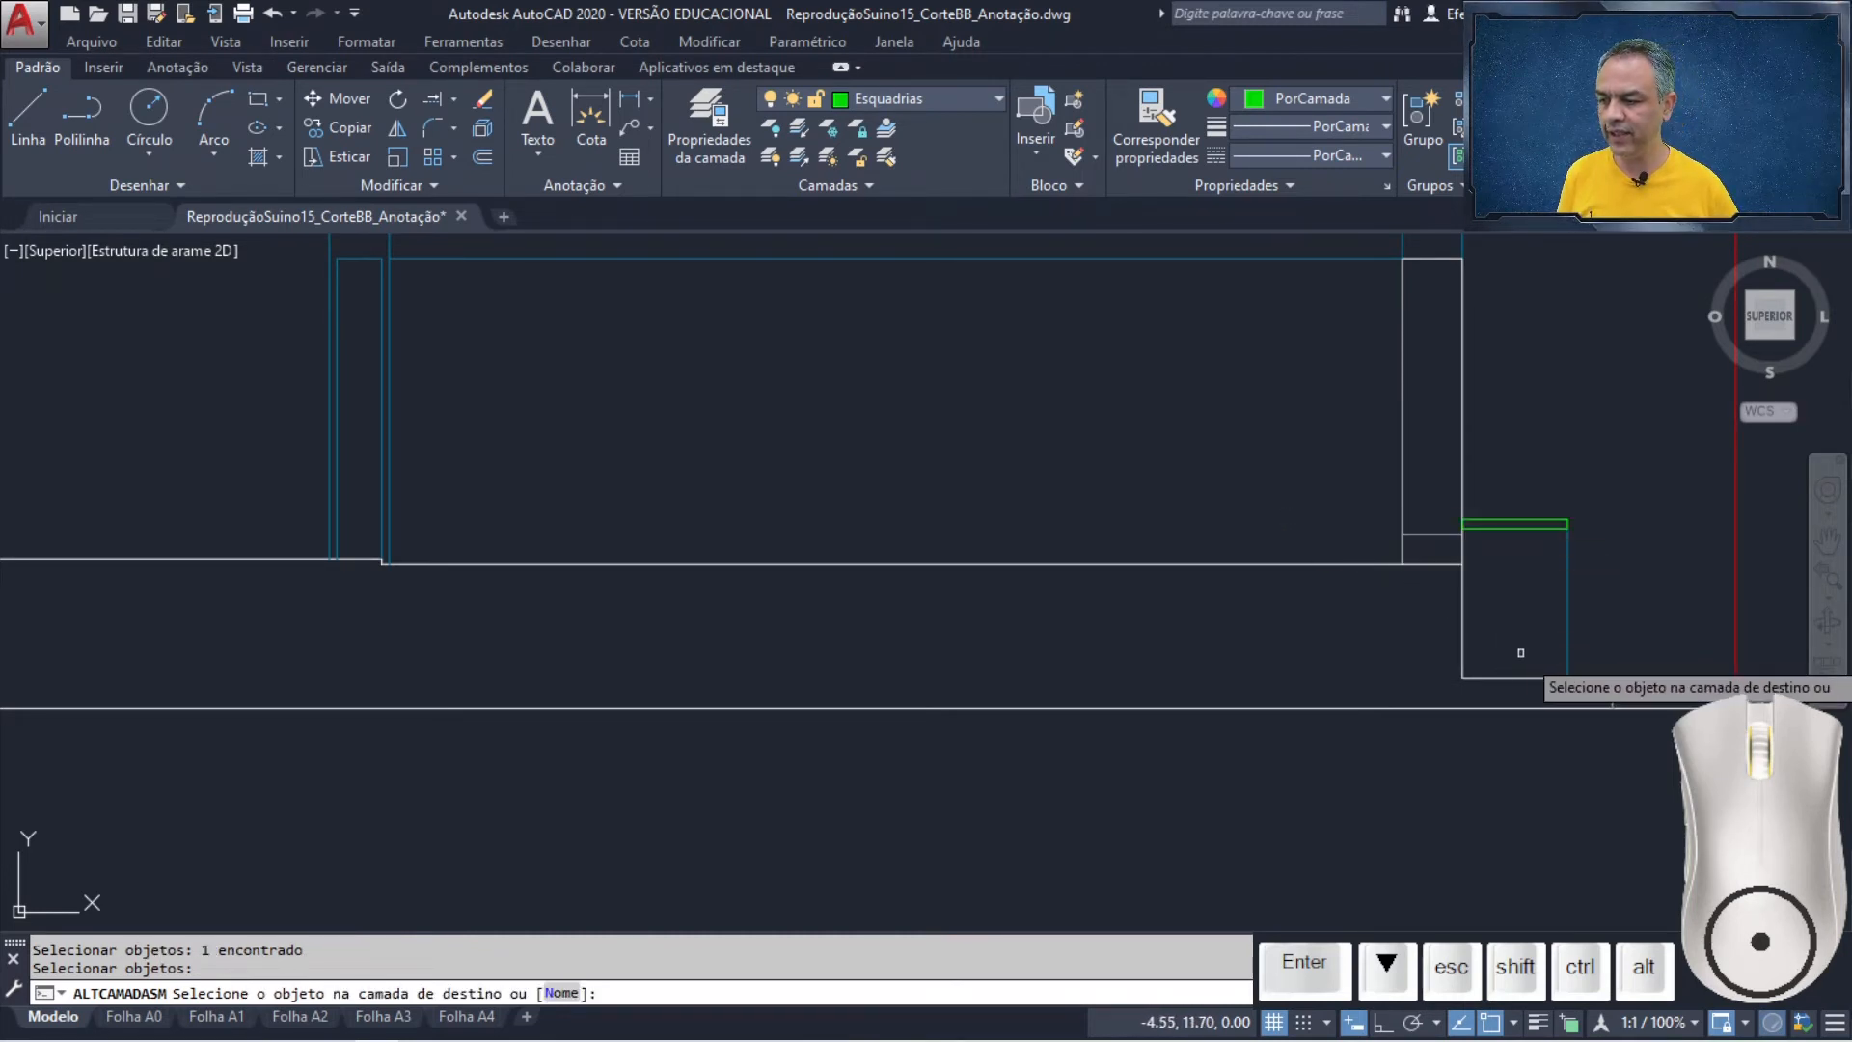
left_click(1612, 694)
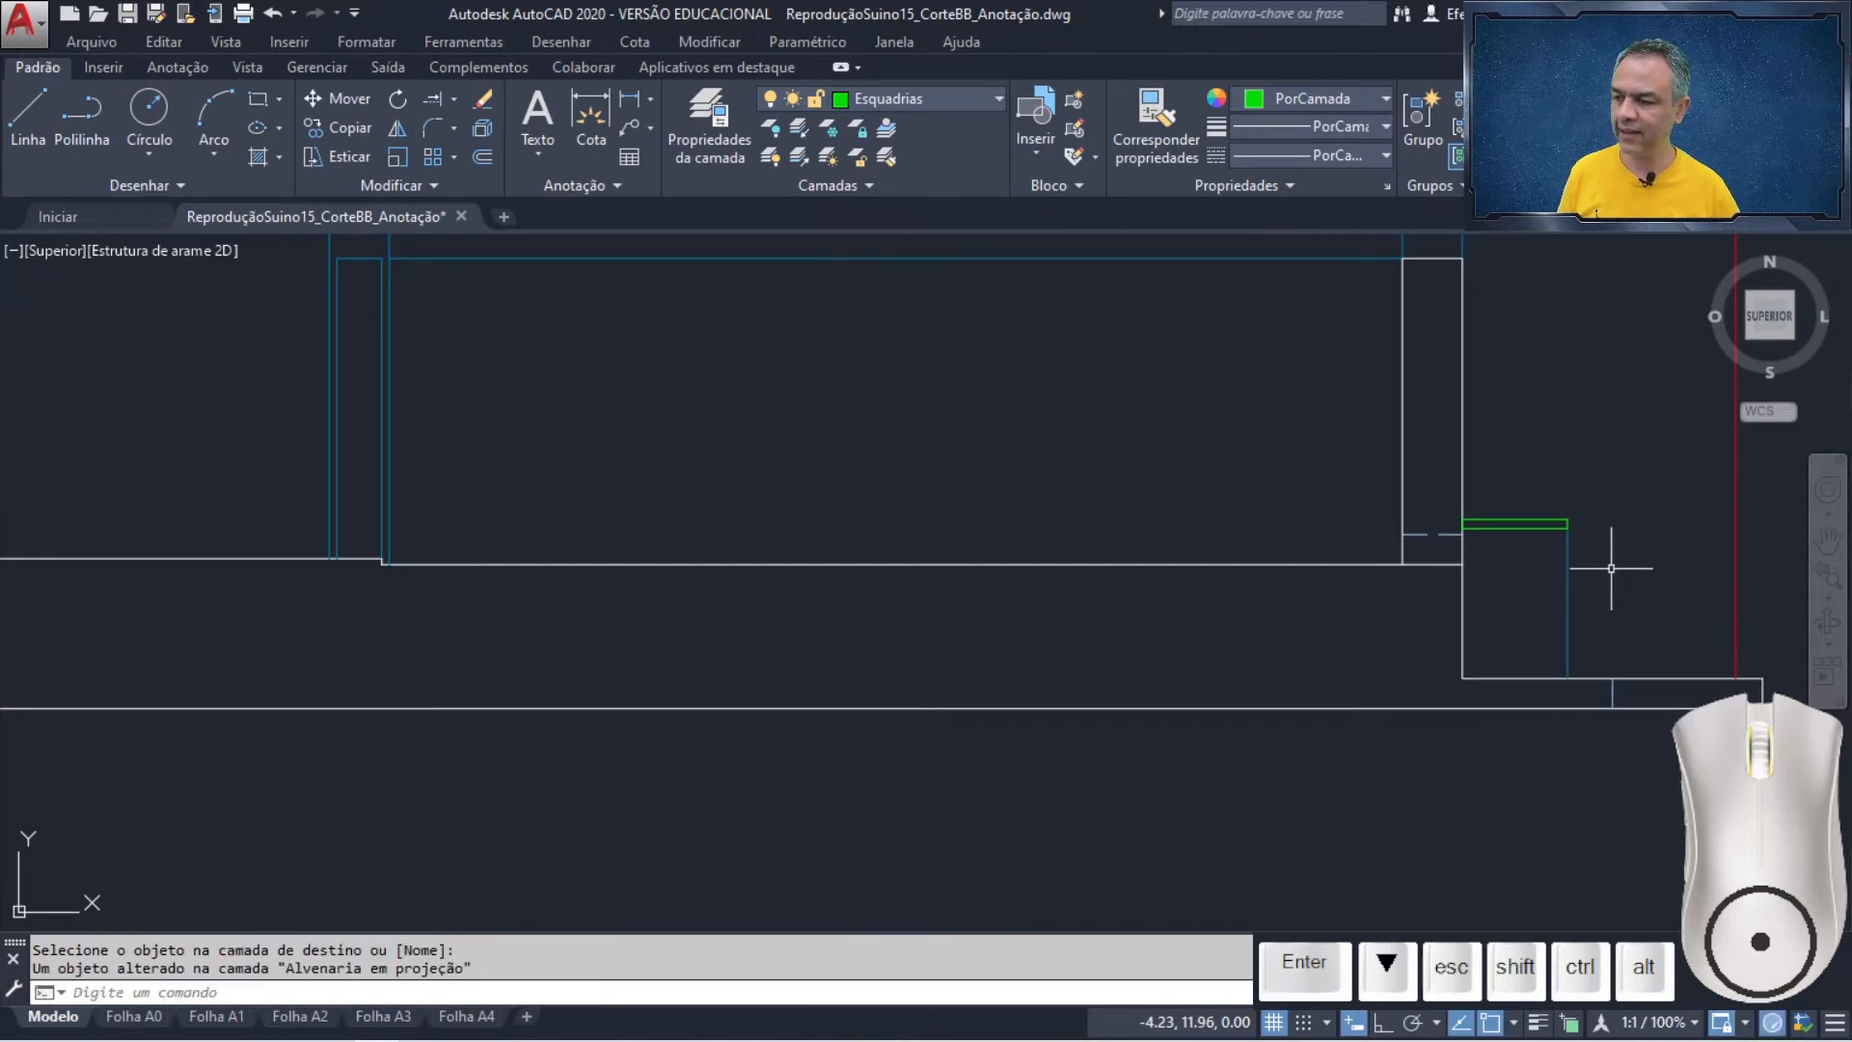
- Shorten the left bay's upper offset line so it spans only the thickness of the left outer wall
scroll(1611, 568, "down", 5)
scroll(662, 546, "up", 3)
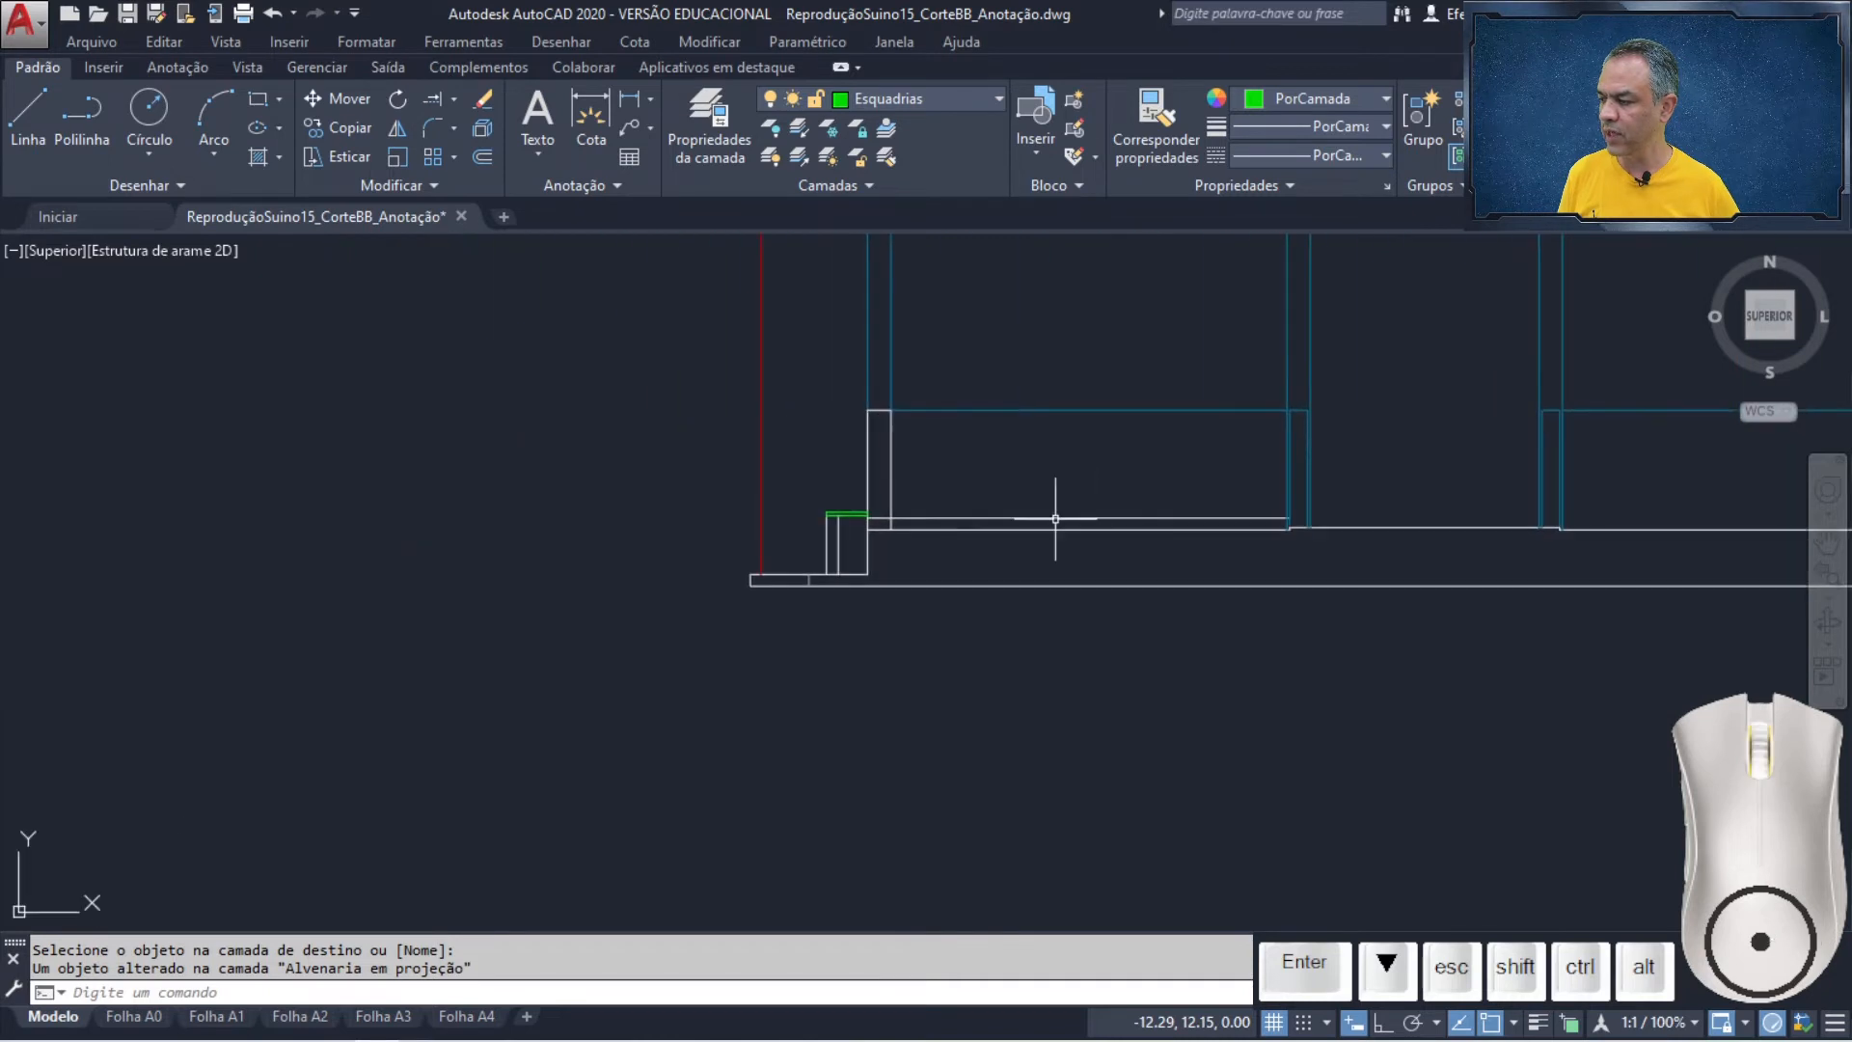
scroll(934, 517, "up", 2)
mouse_move(934, 517)
middle_mouse_down()
mouse_move(906, 484)
mouse_move(593, 448)
middle_mouse_up()
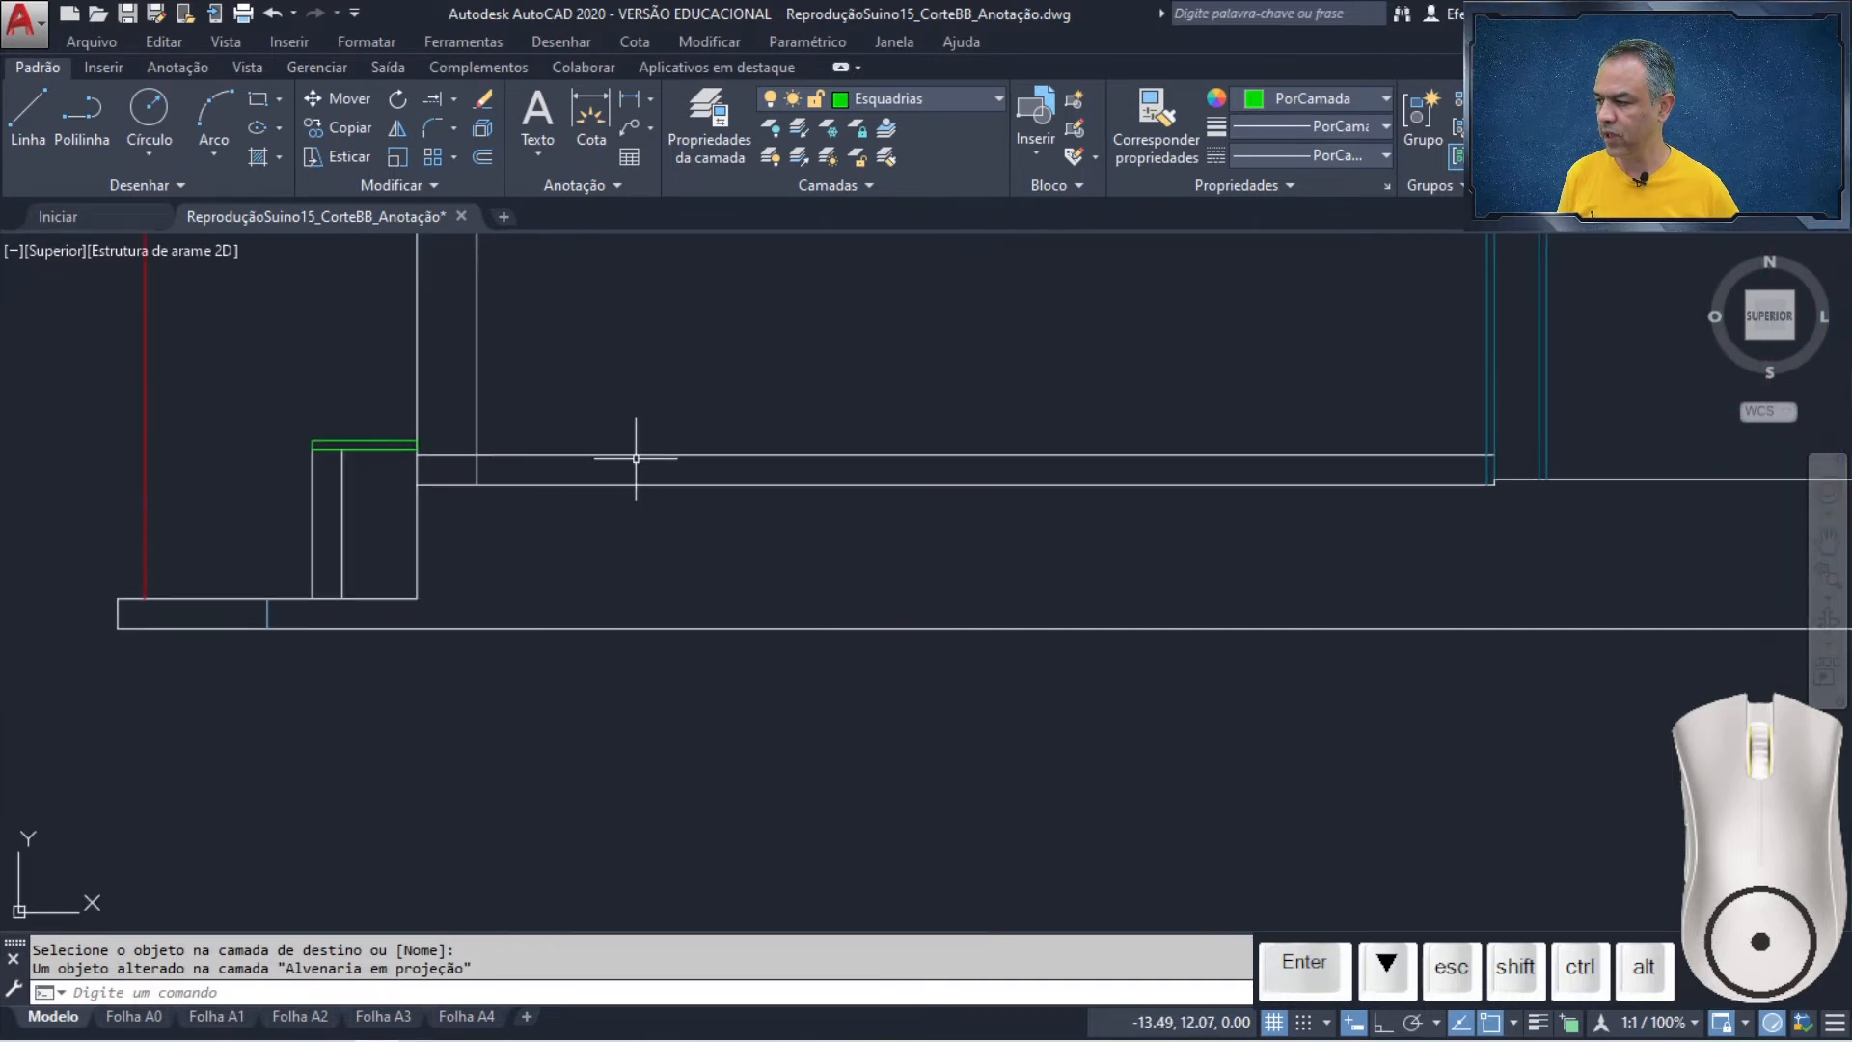
left_click(627, 456)
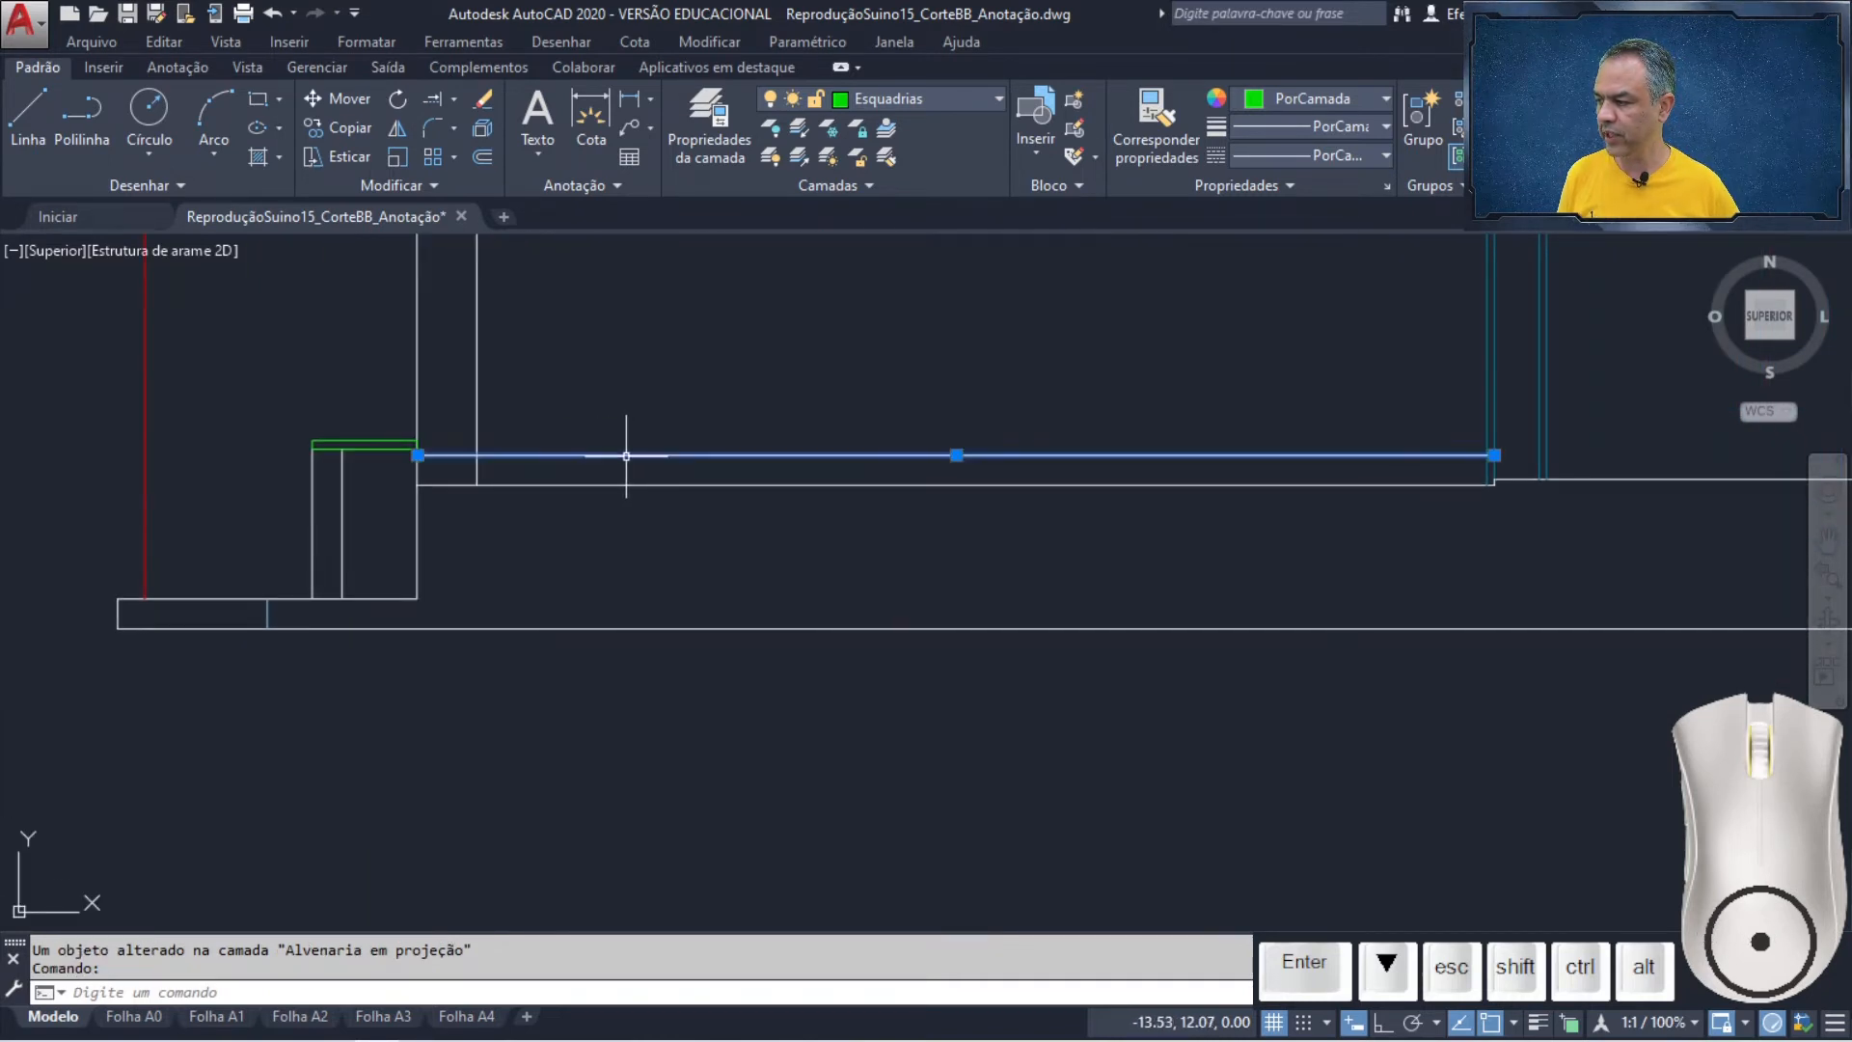
left_click(1494, 453)
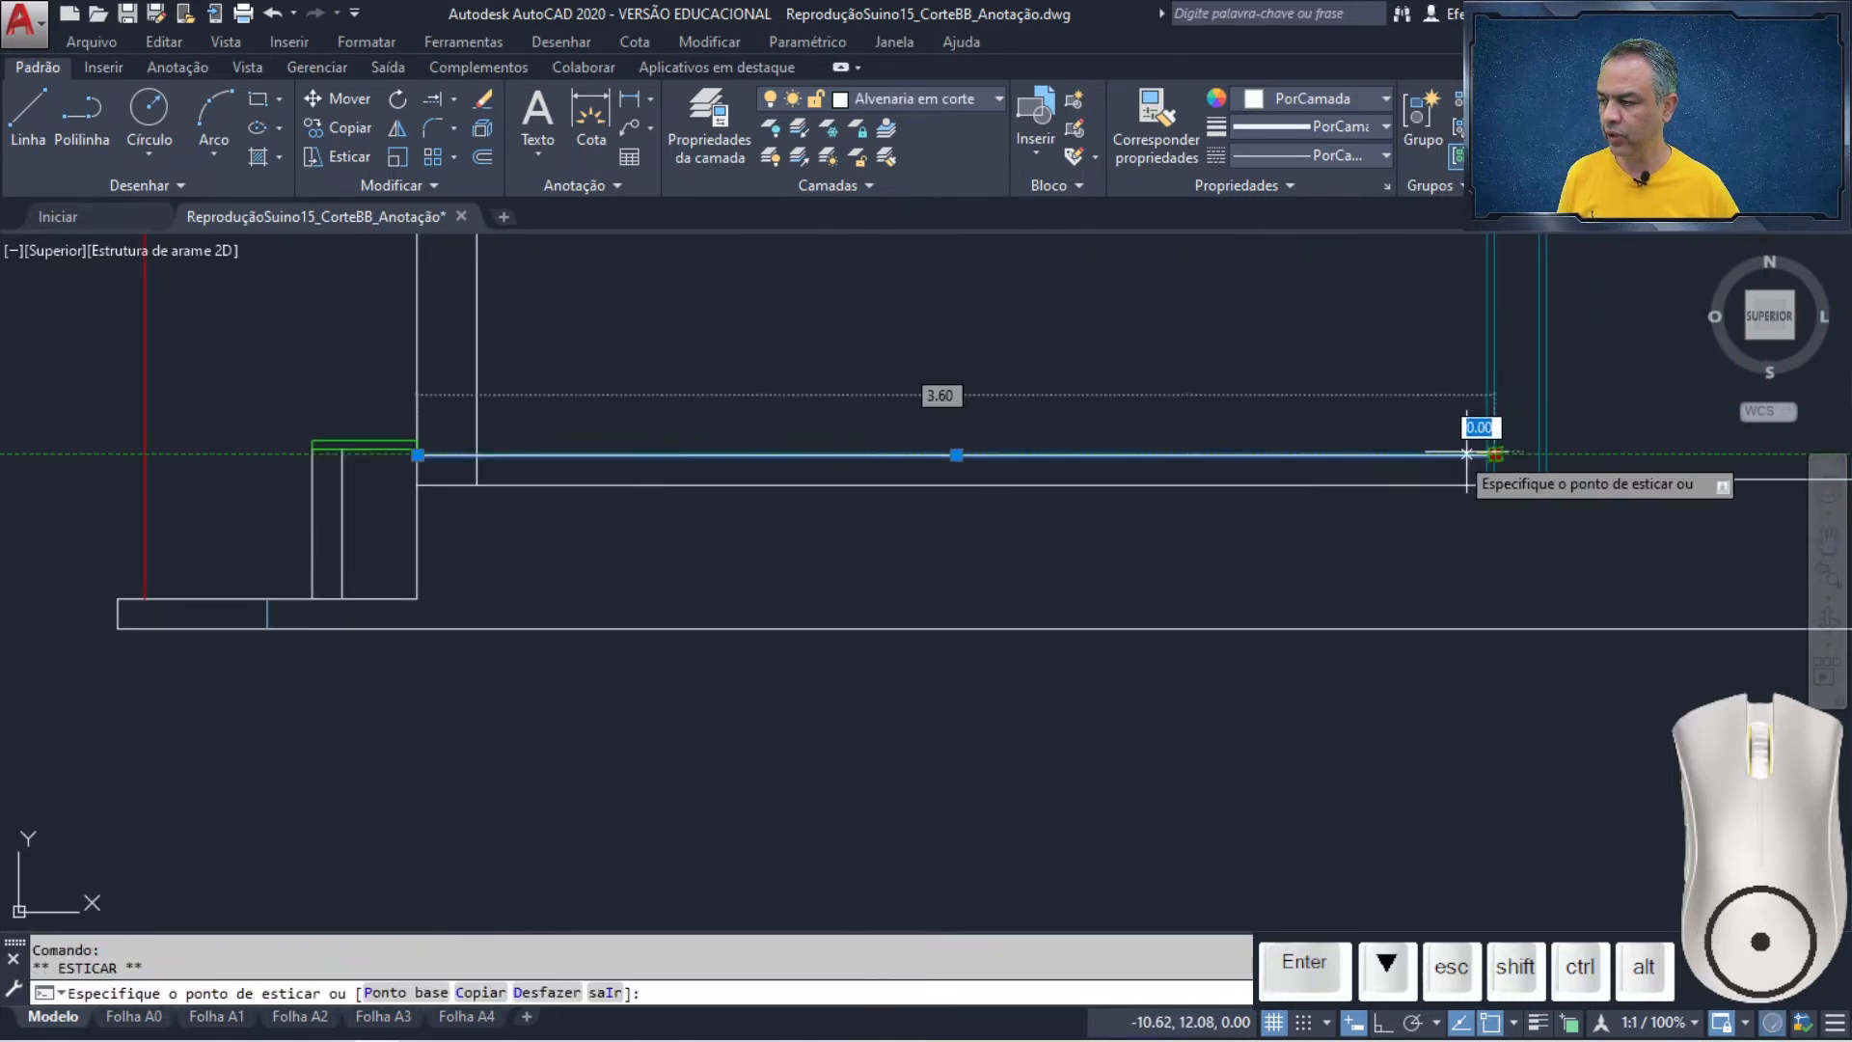
left_click(477, 453)
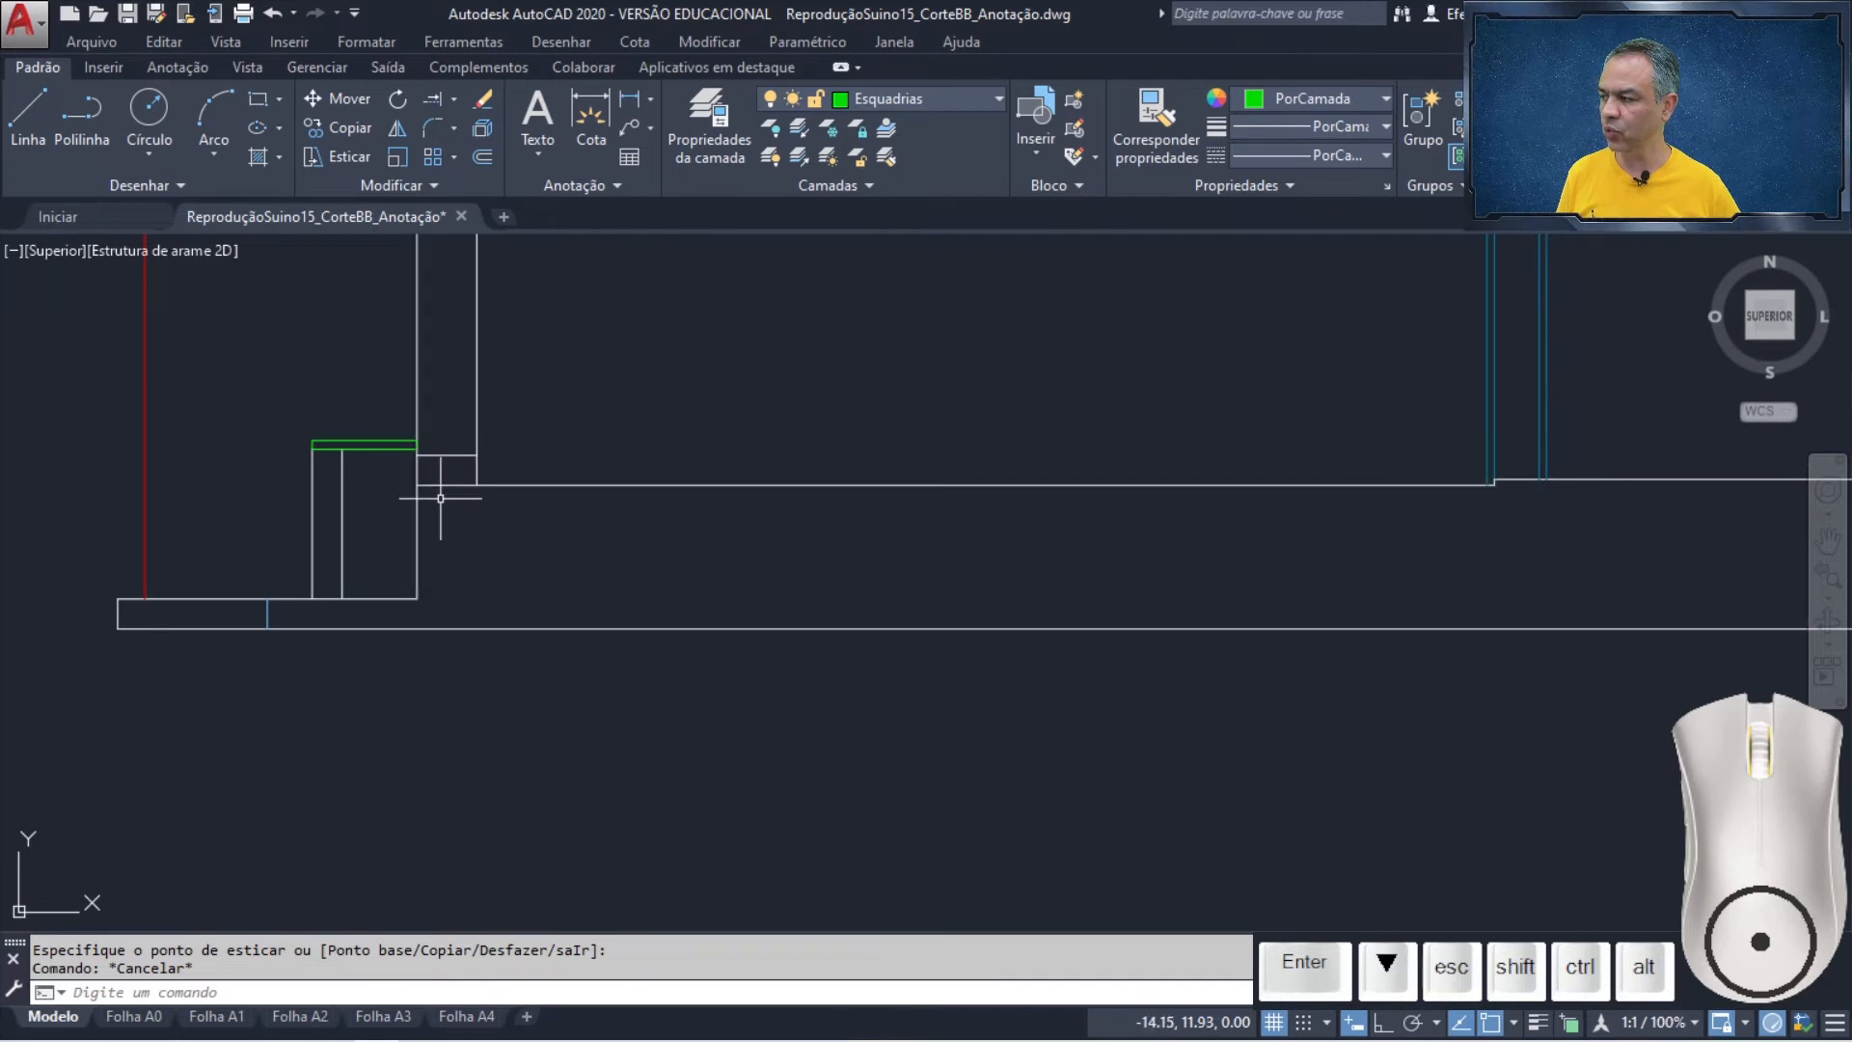
- Offset the left bay's floor line downward by 0.05
left_click(485, 158)
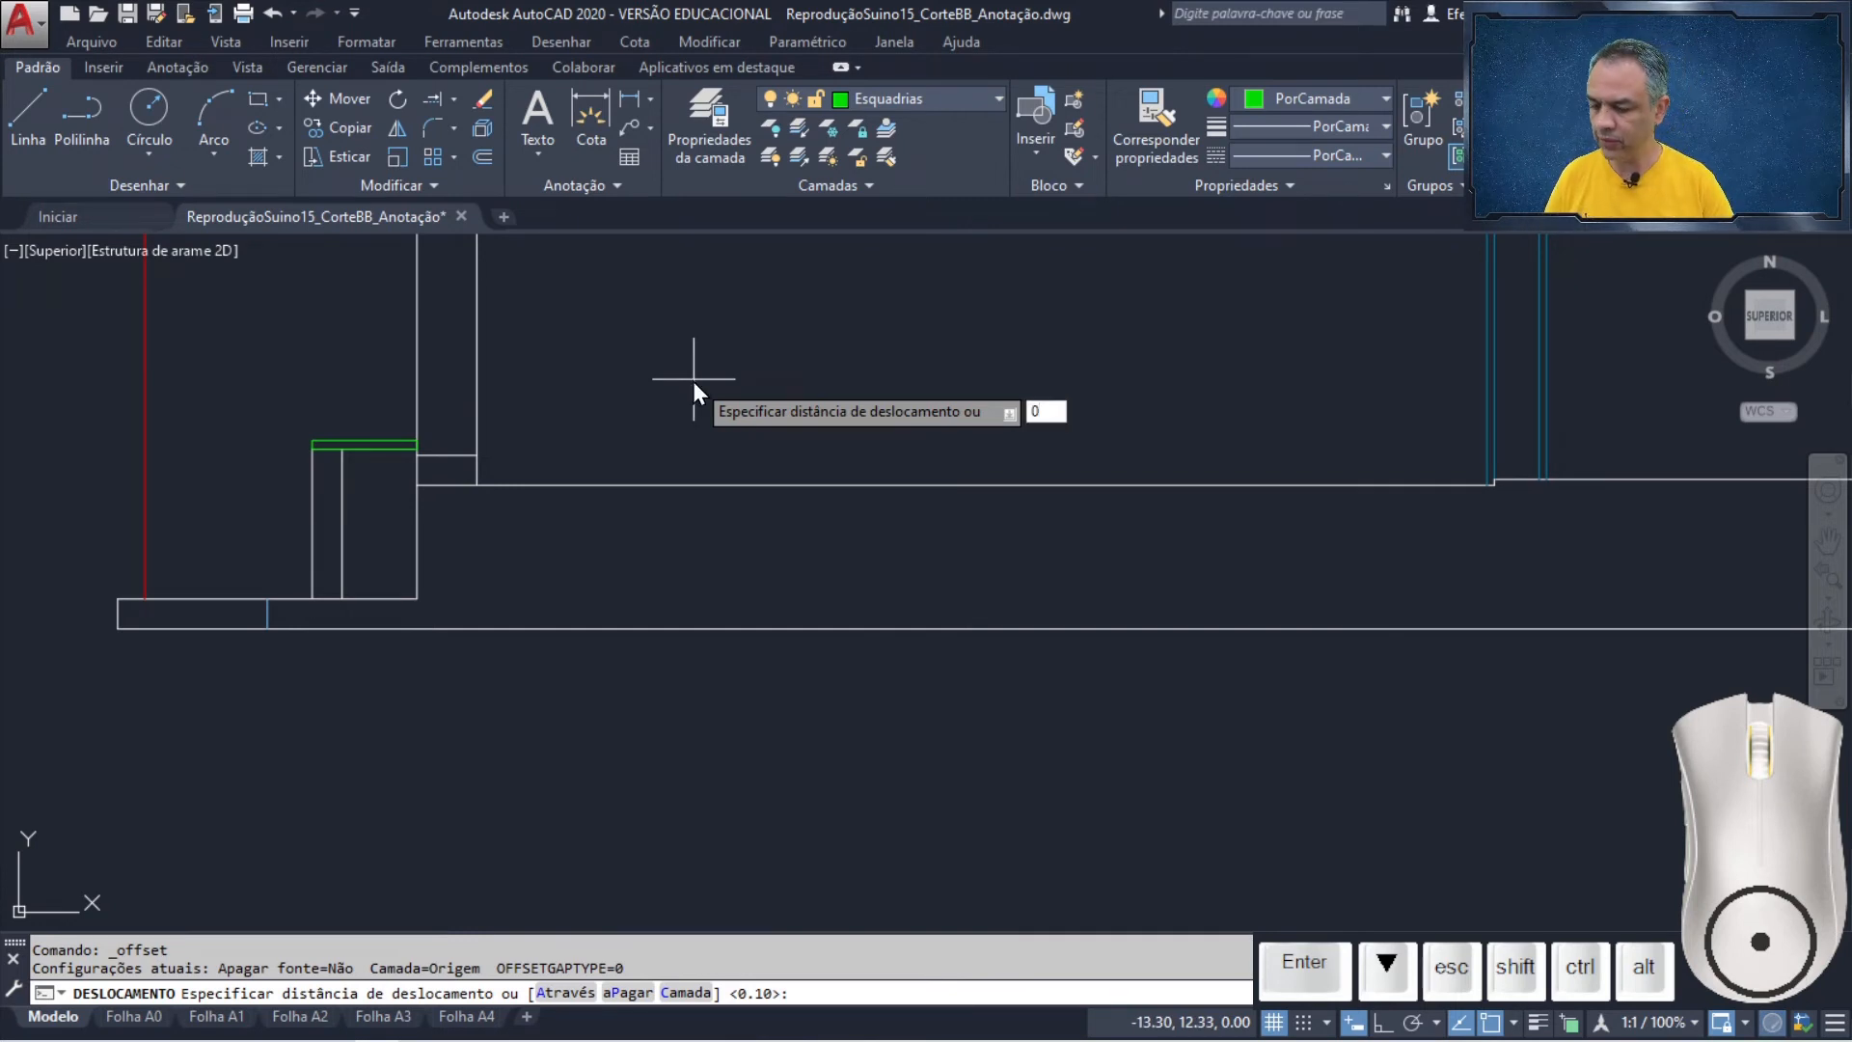
key("Return")
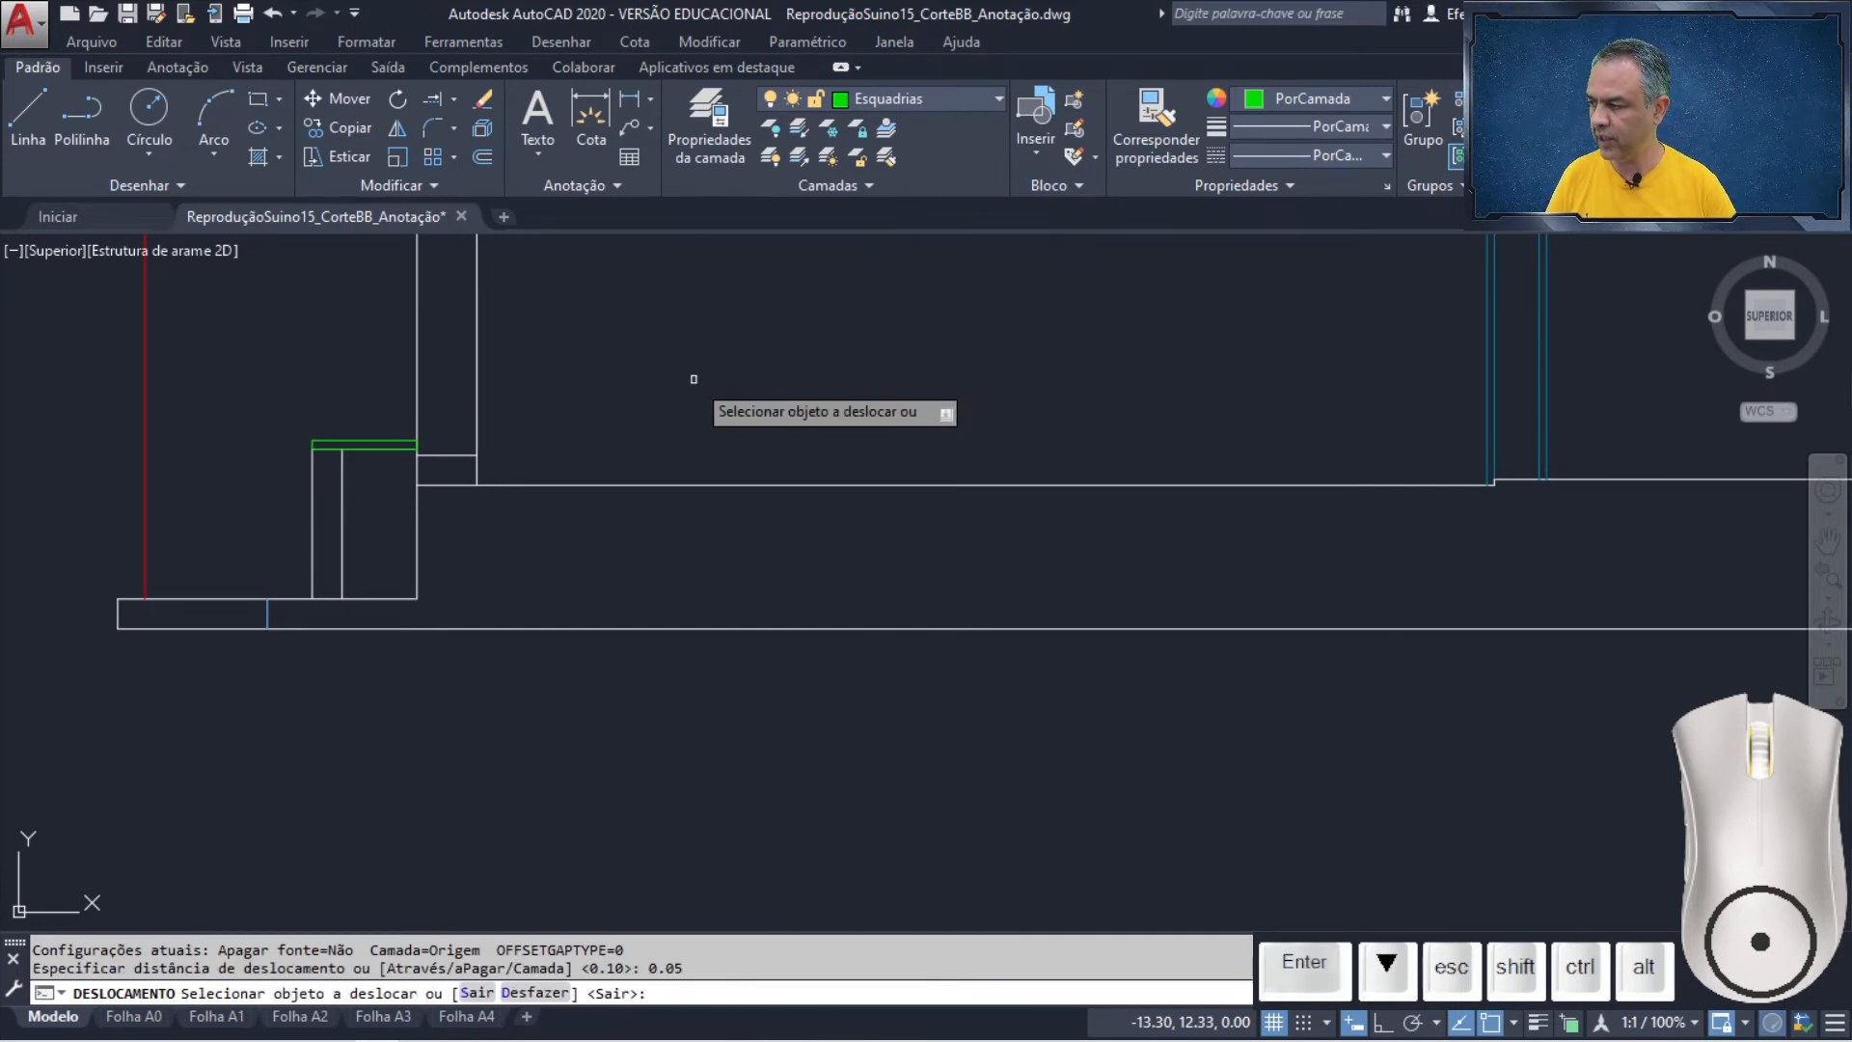
left_click(694, 485)
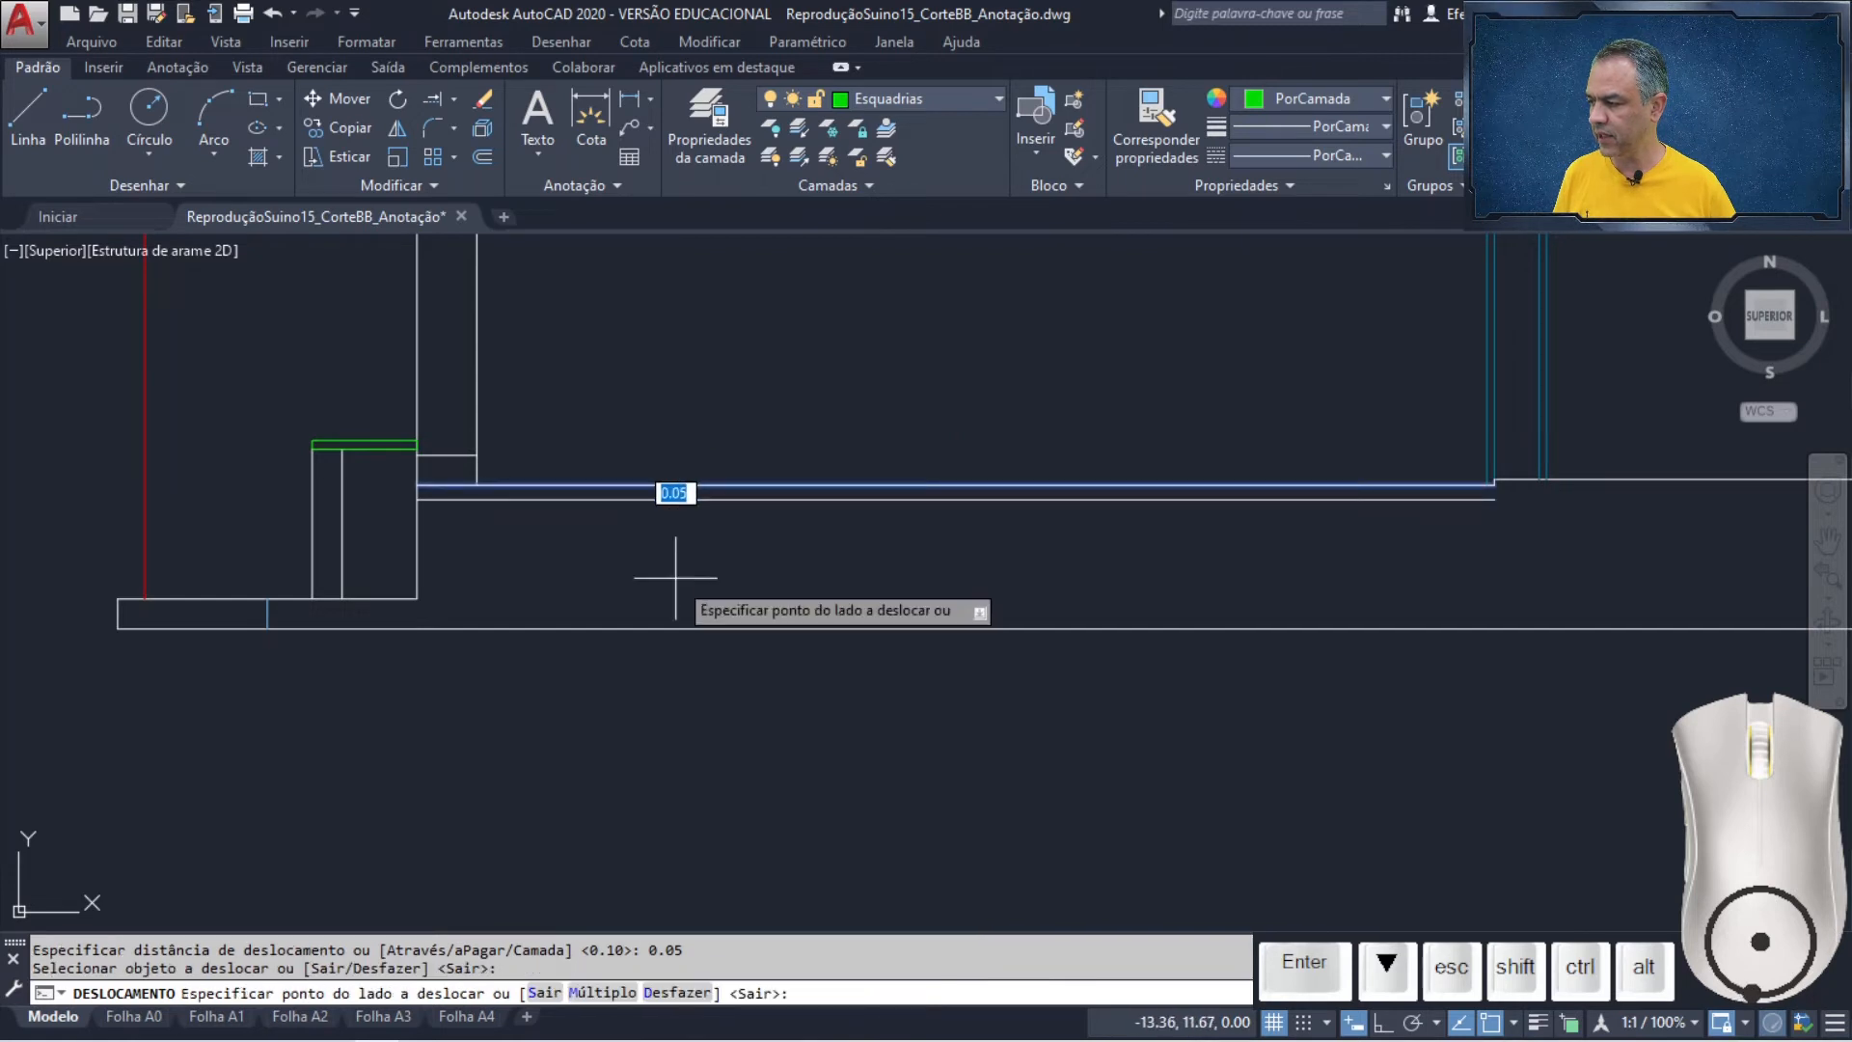
left_click(675, 577)
key("Return")
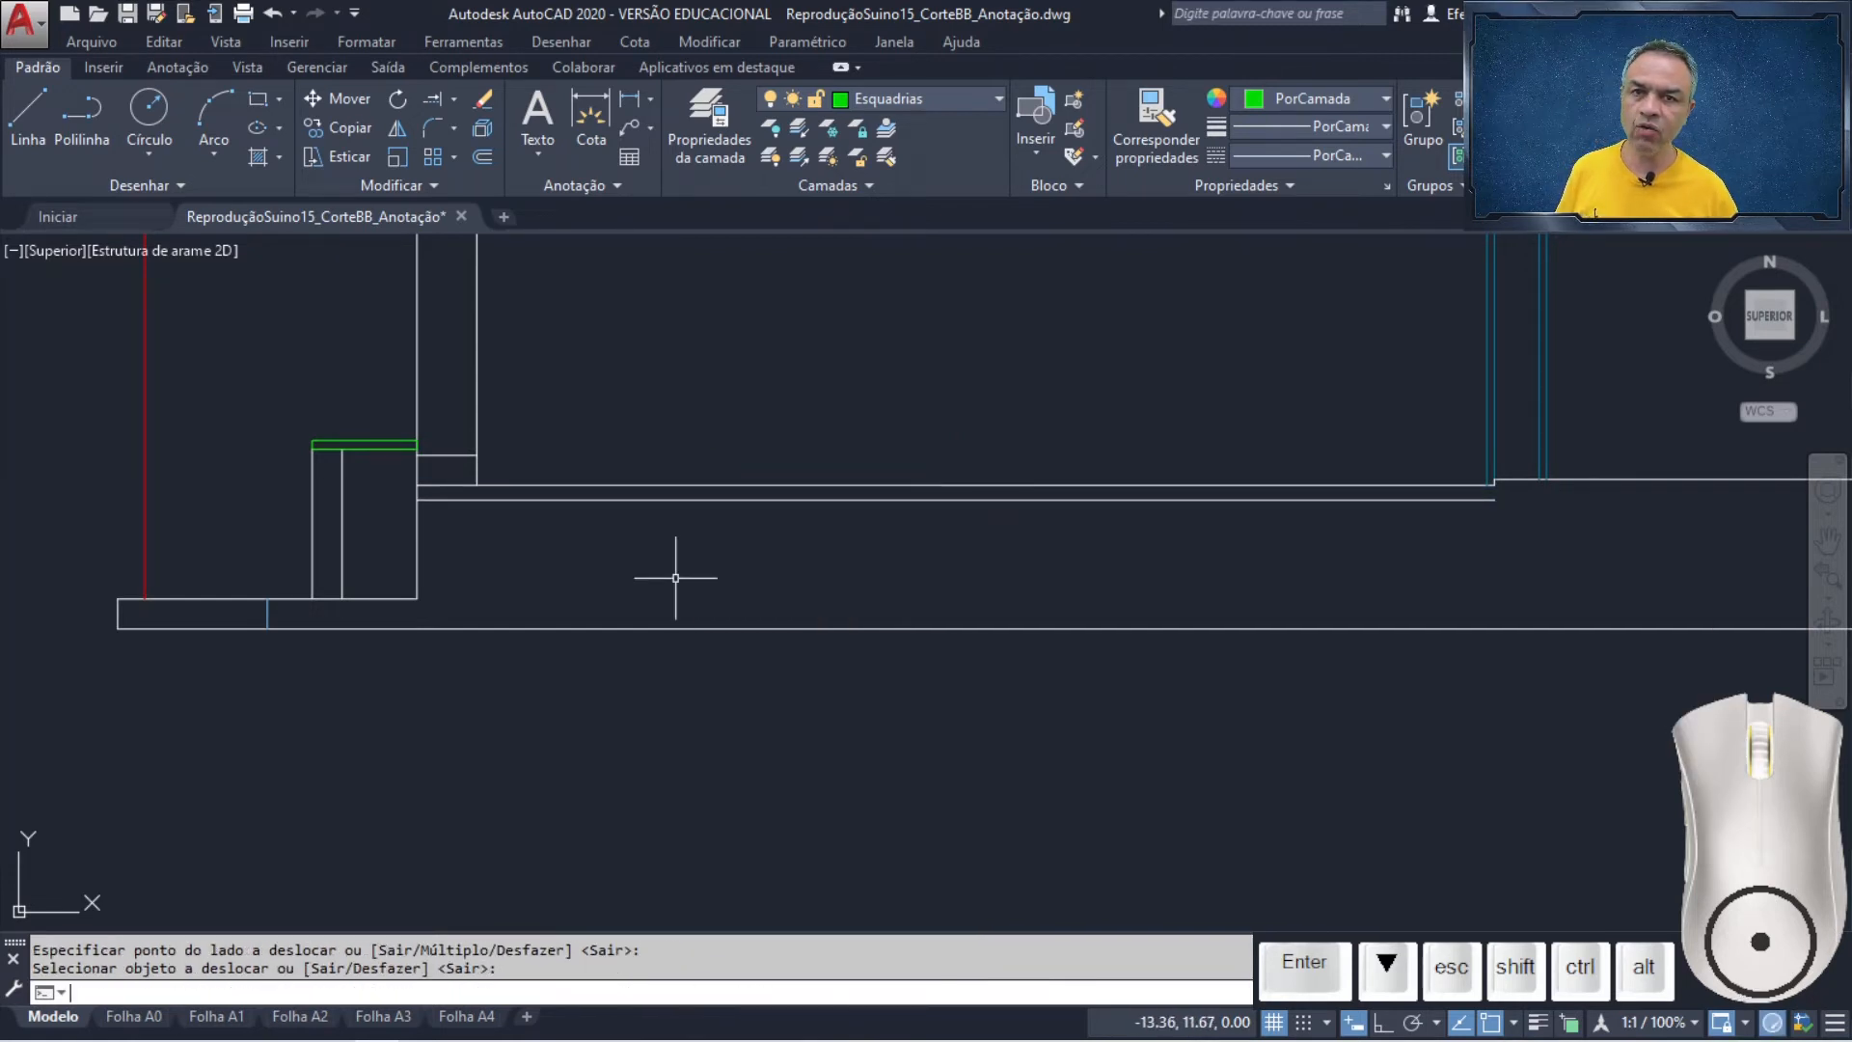
- Draw a sloped line from the left outer wall's inner base corner to the outer end of the lower offset line
scroll(416, 497, "up", 5)
middle_click_drag(591, 611, 752, 658)
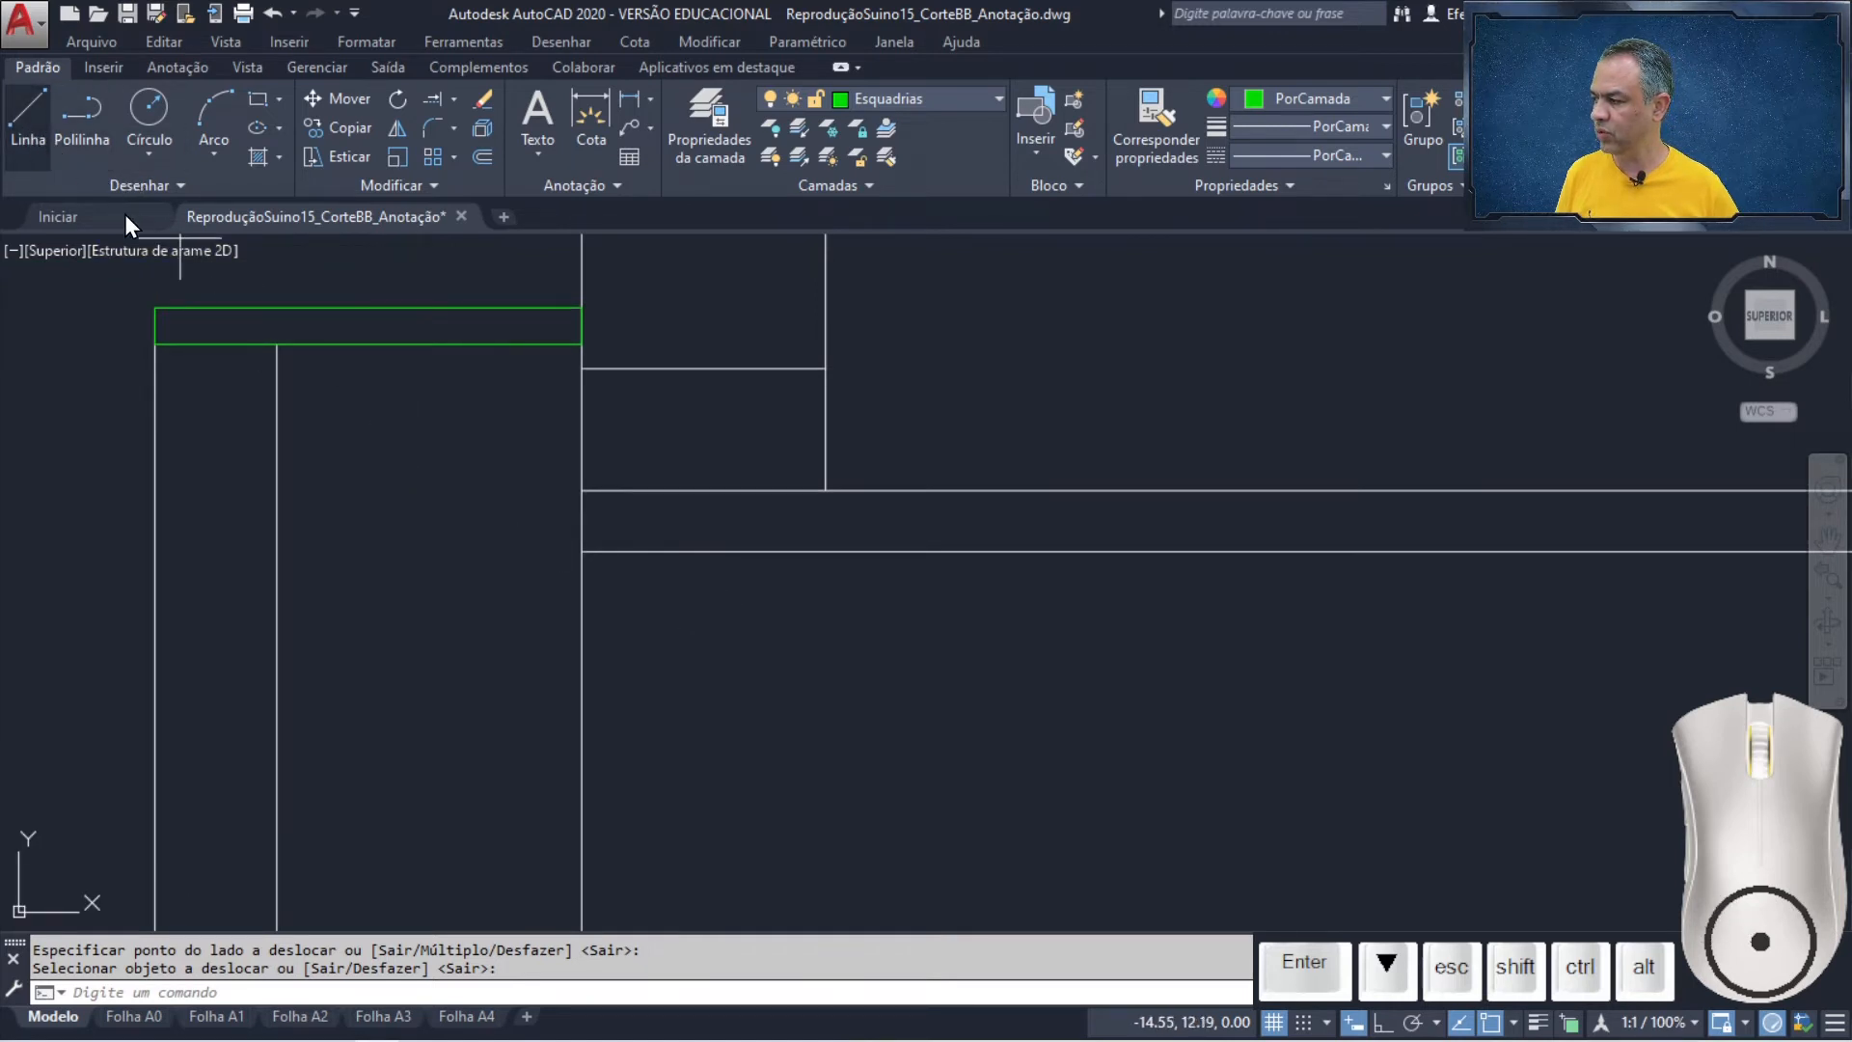
left_click(826, 492)
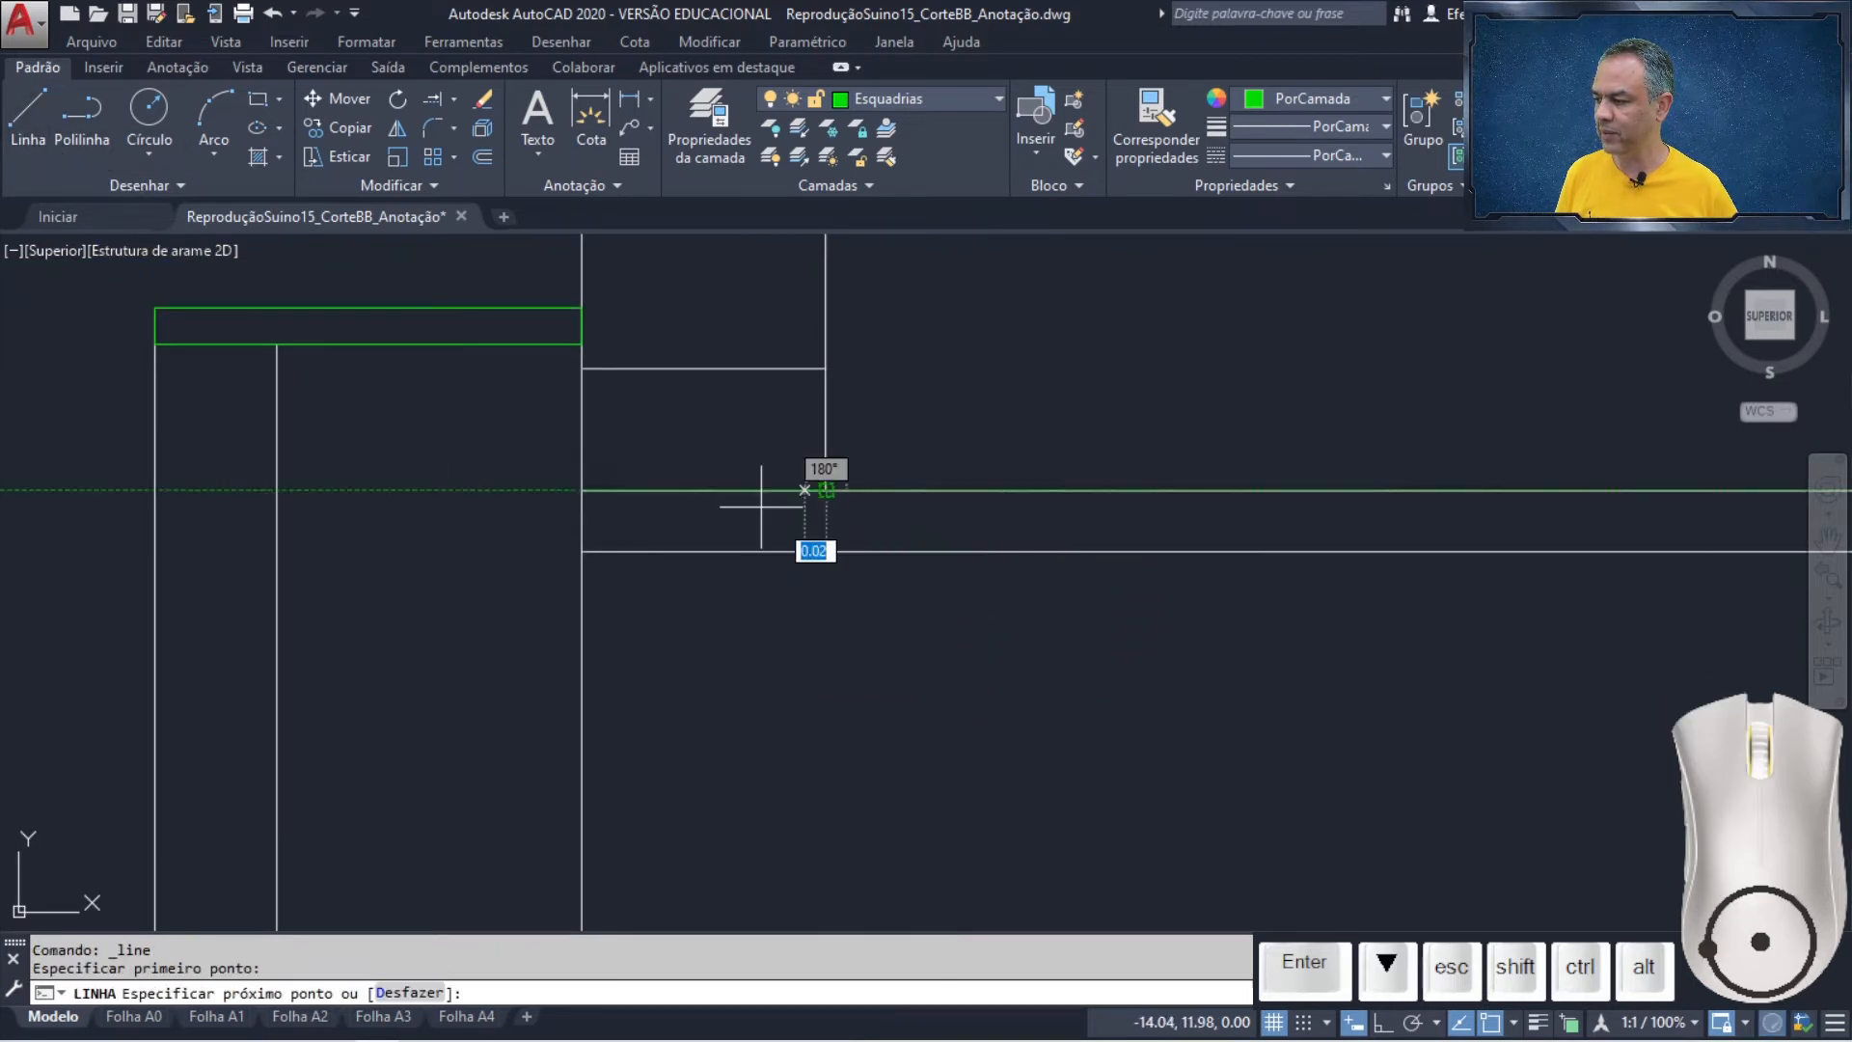
left_click(582, 551)
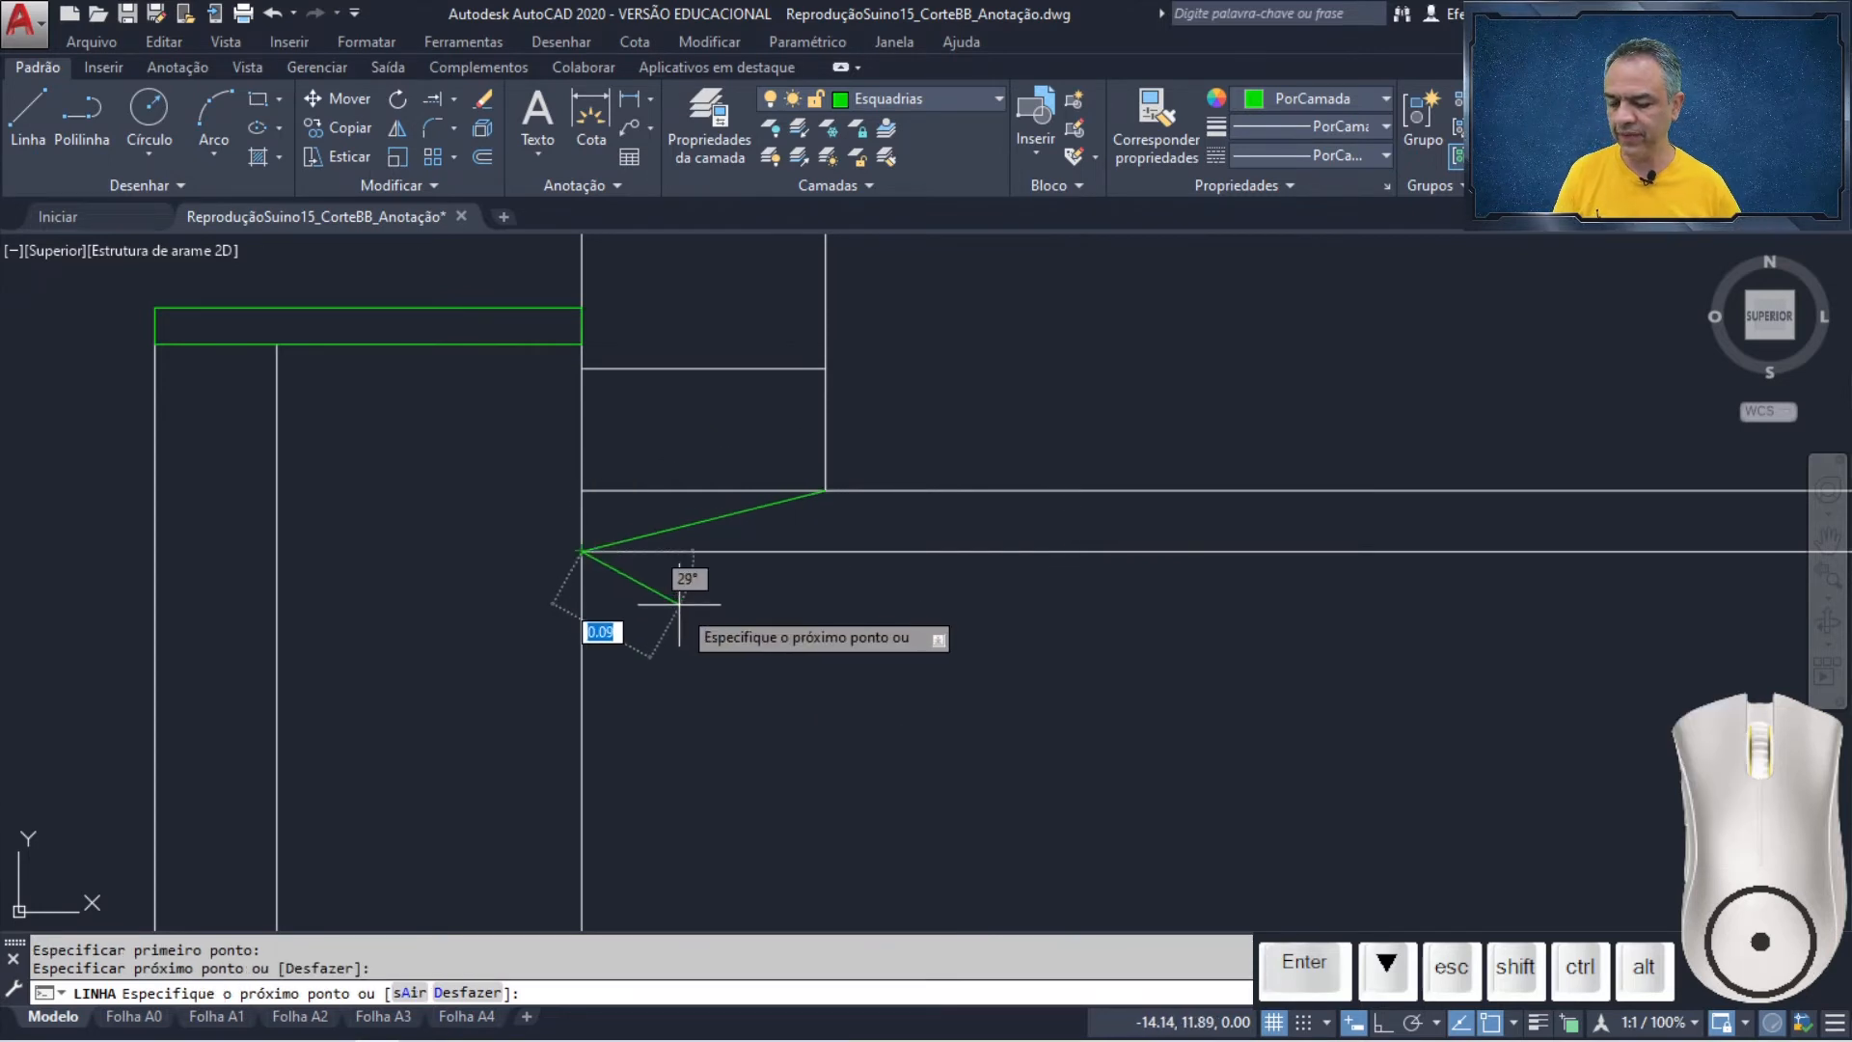
key("Return")
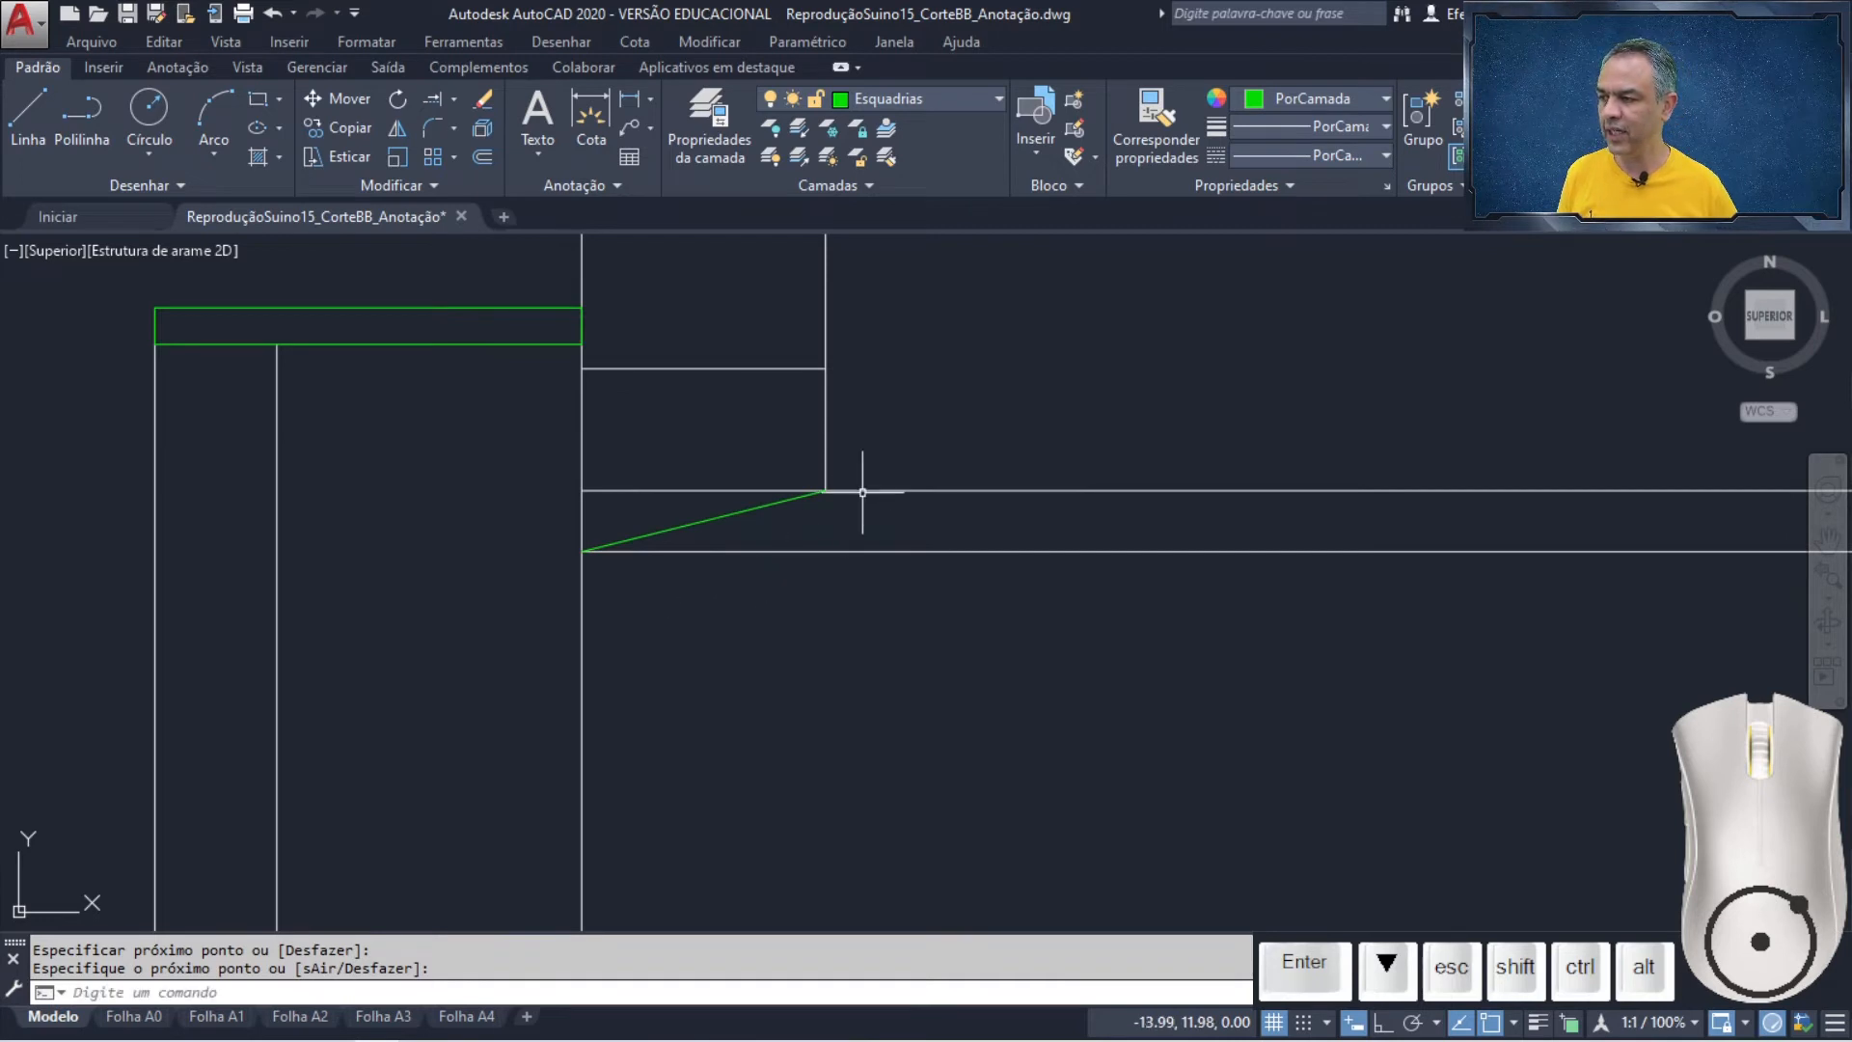
- Match the sloped line at the left outer wall's base to the "Alvenaria em corte" layer of the left bay's floor line
left_click(886, 157)
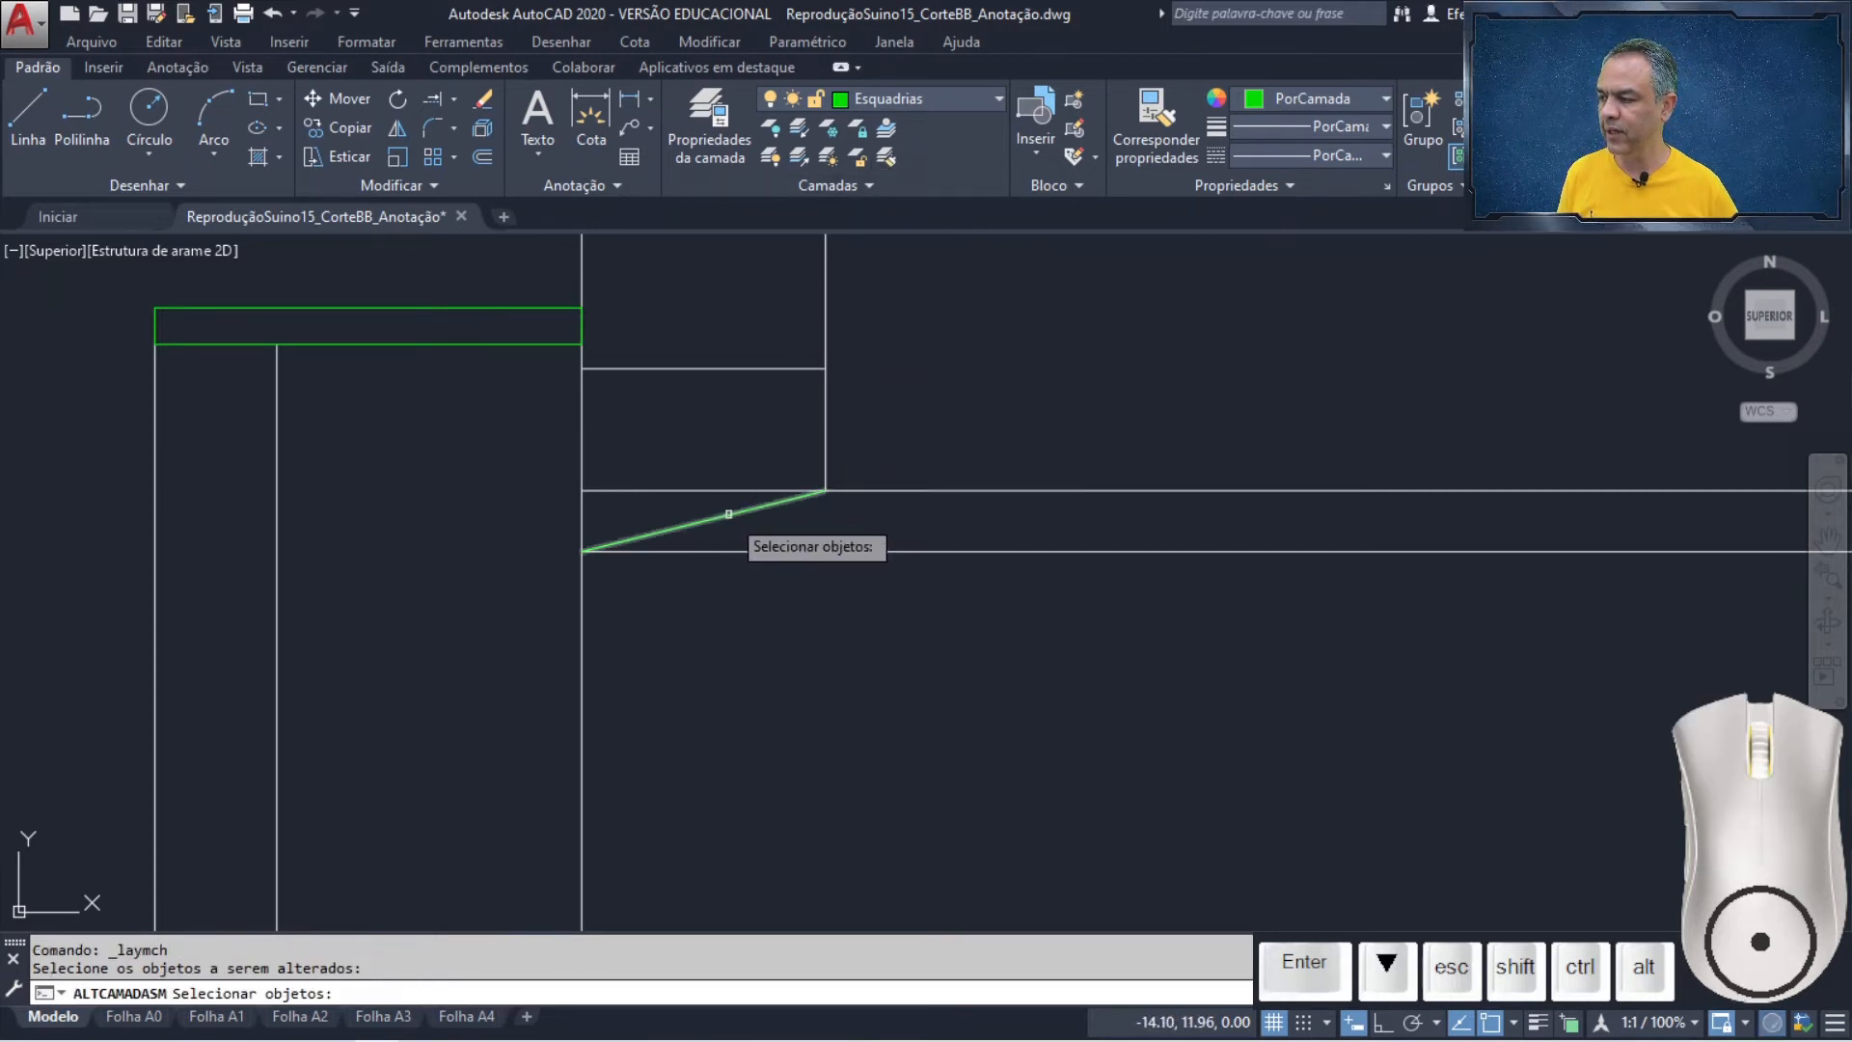
left_click(730, 517)
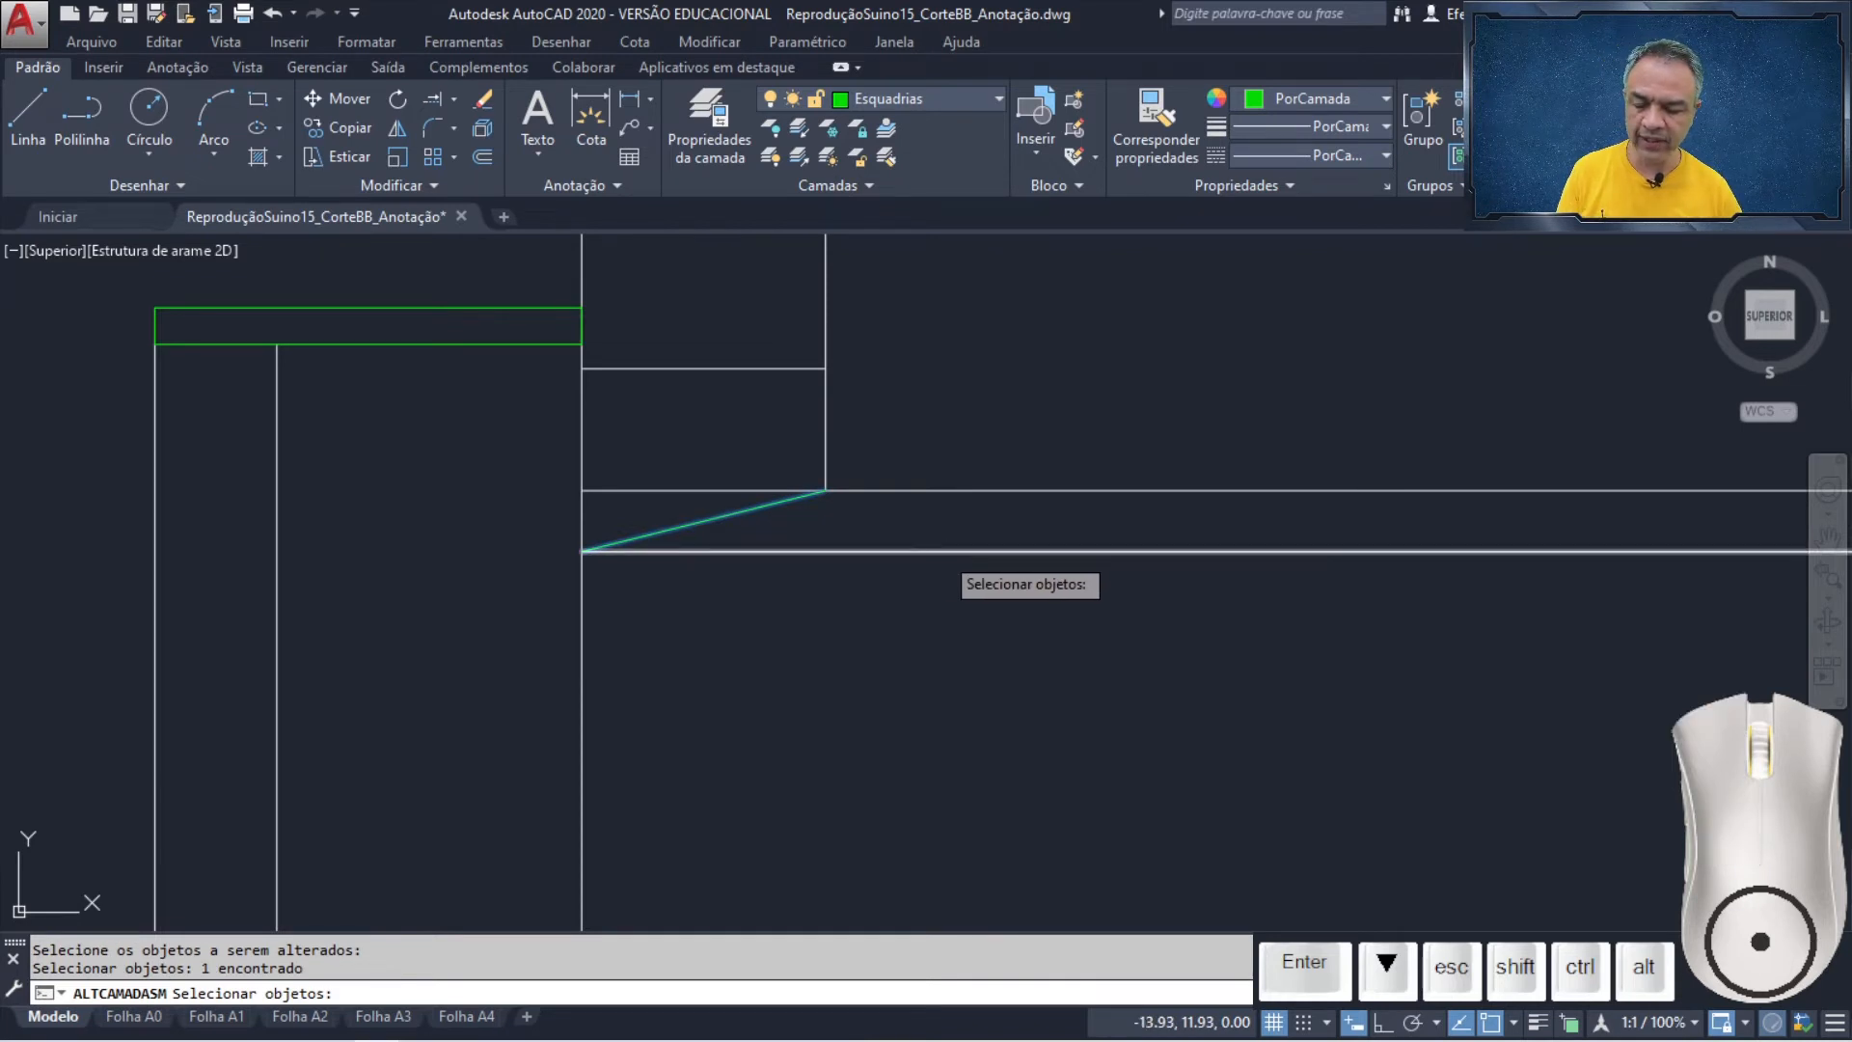
key("Return")
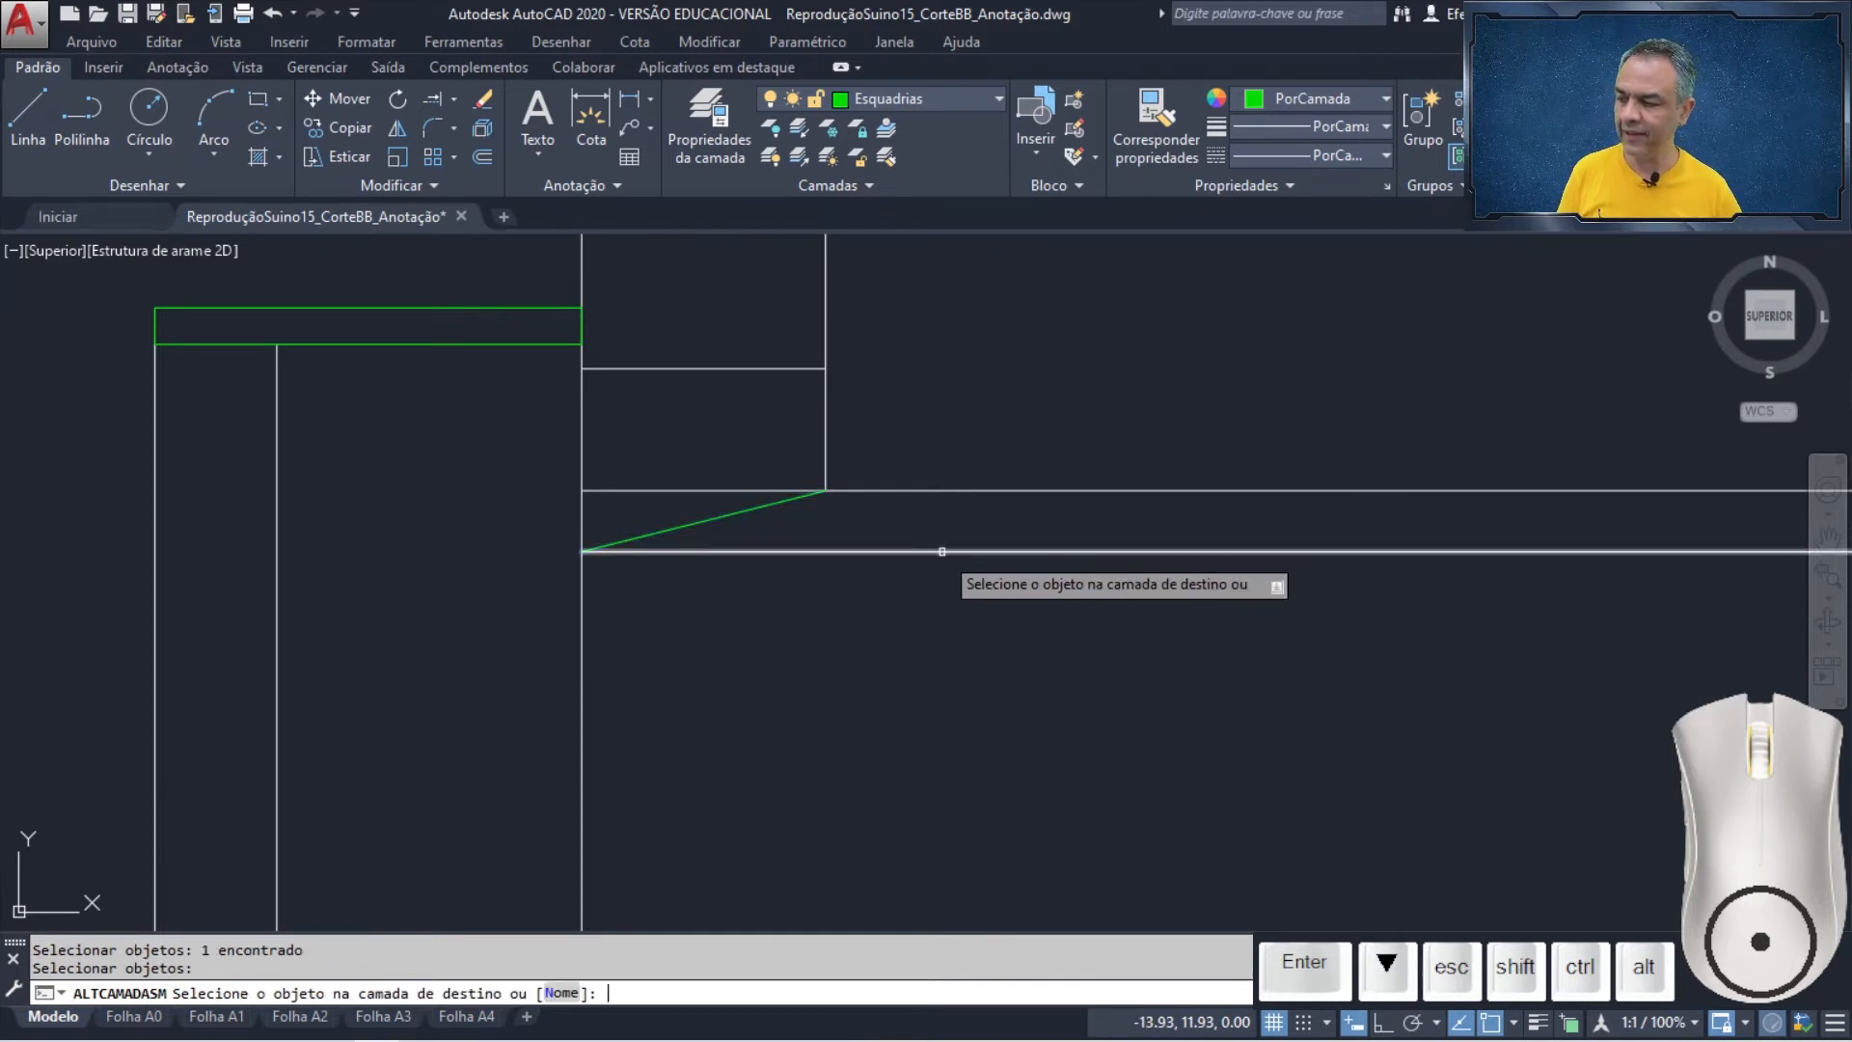
left_click(1041, 489)
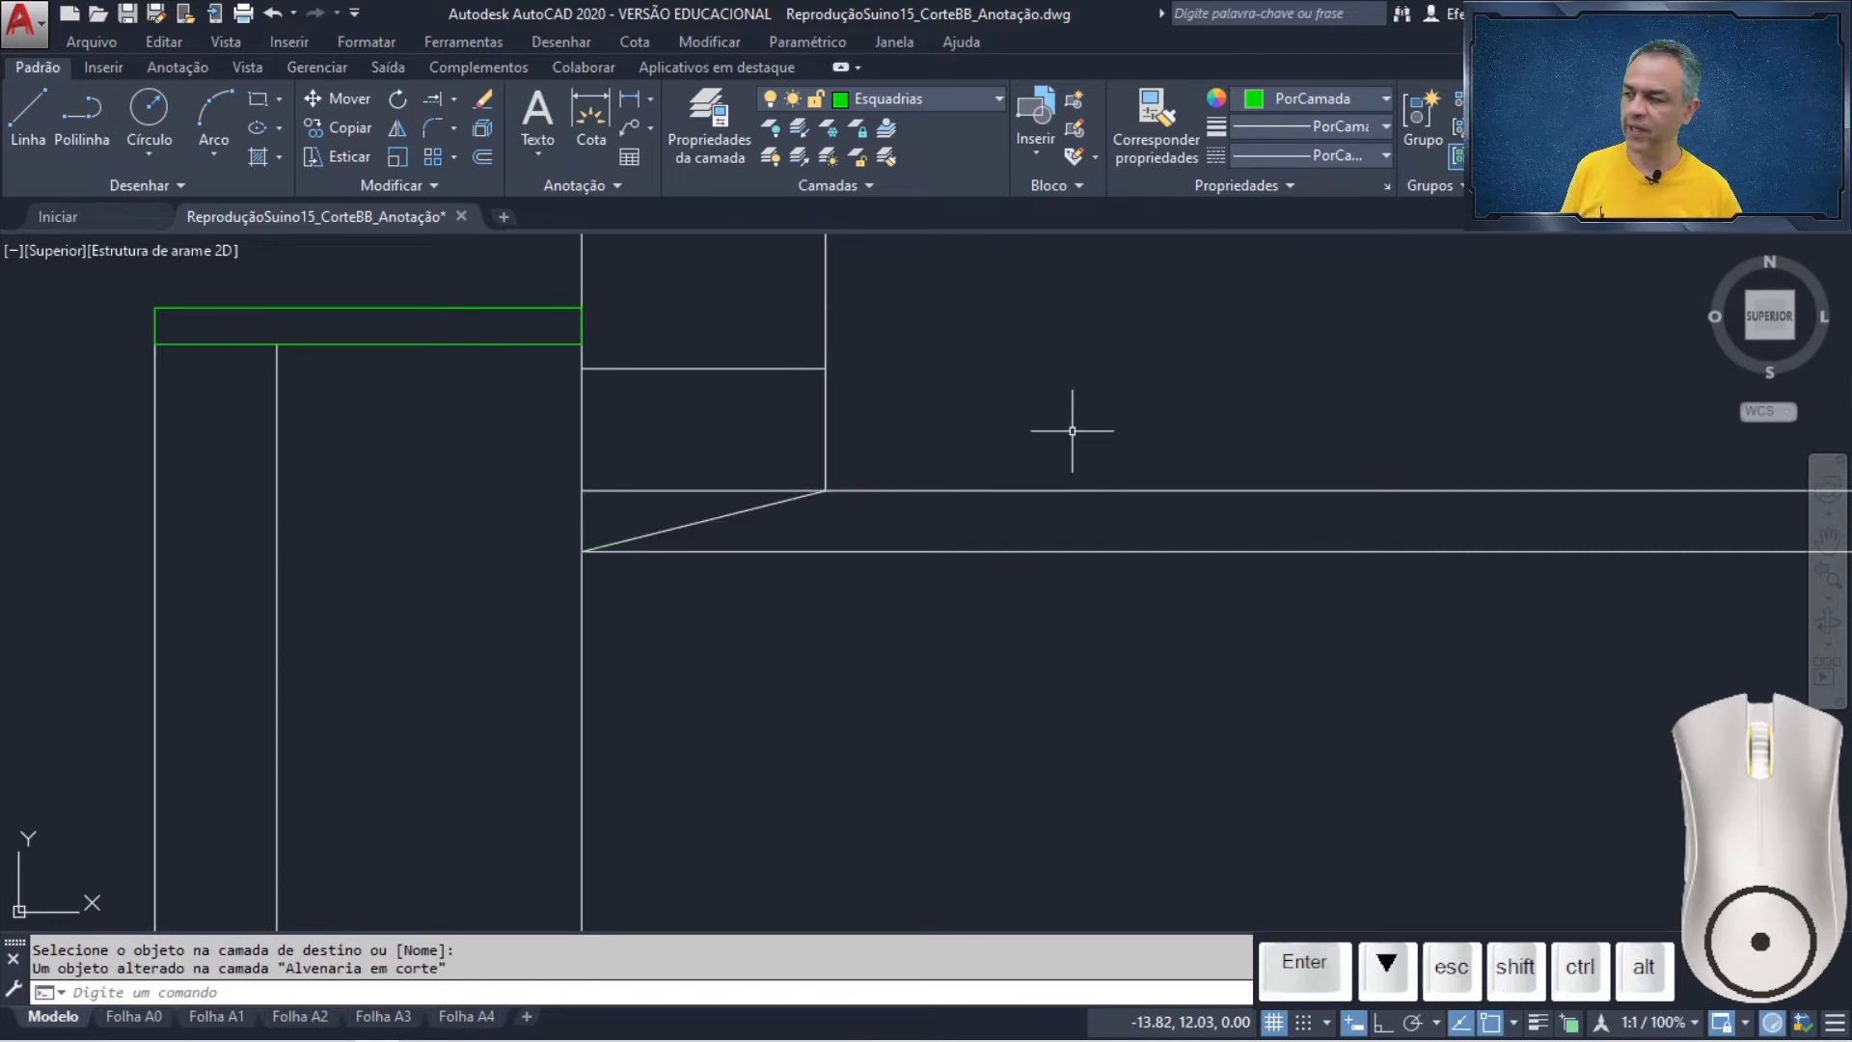
- Trim the left outer wall's side lines and the leftover floor segment at the drainage opening, and delete the lower offset floor line
left_click(459, 108)
left_click(443, 127)
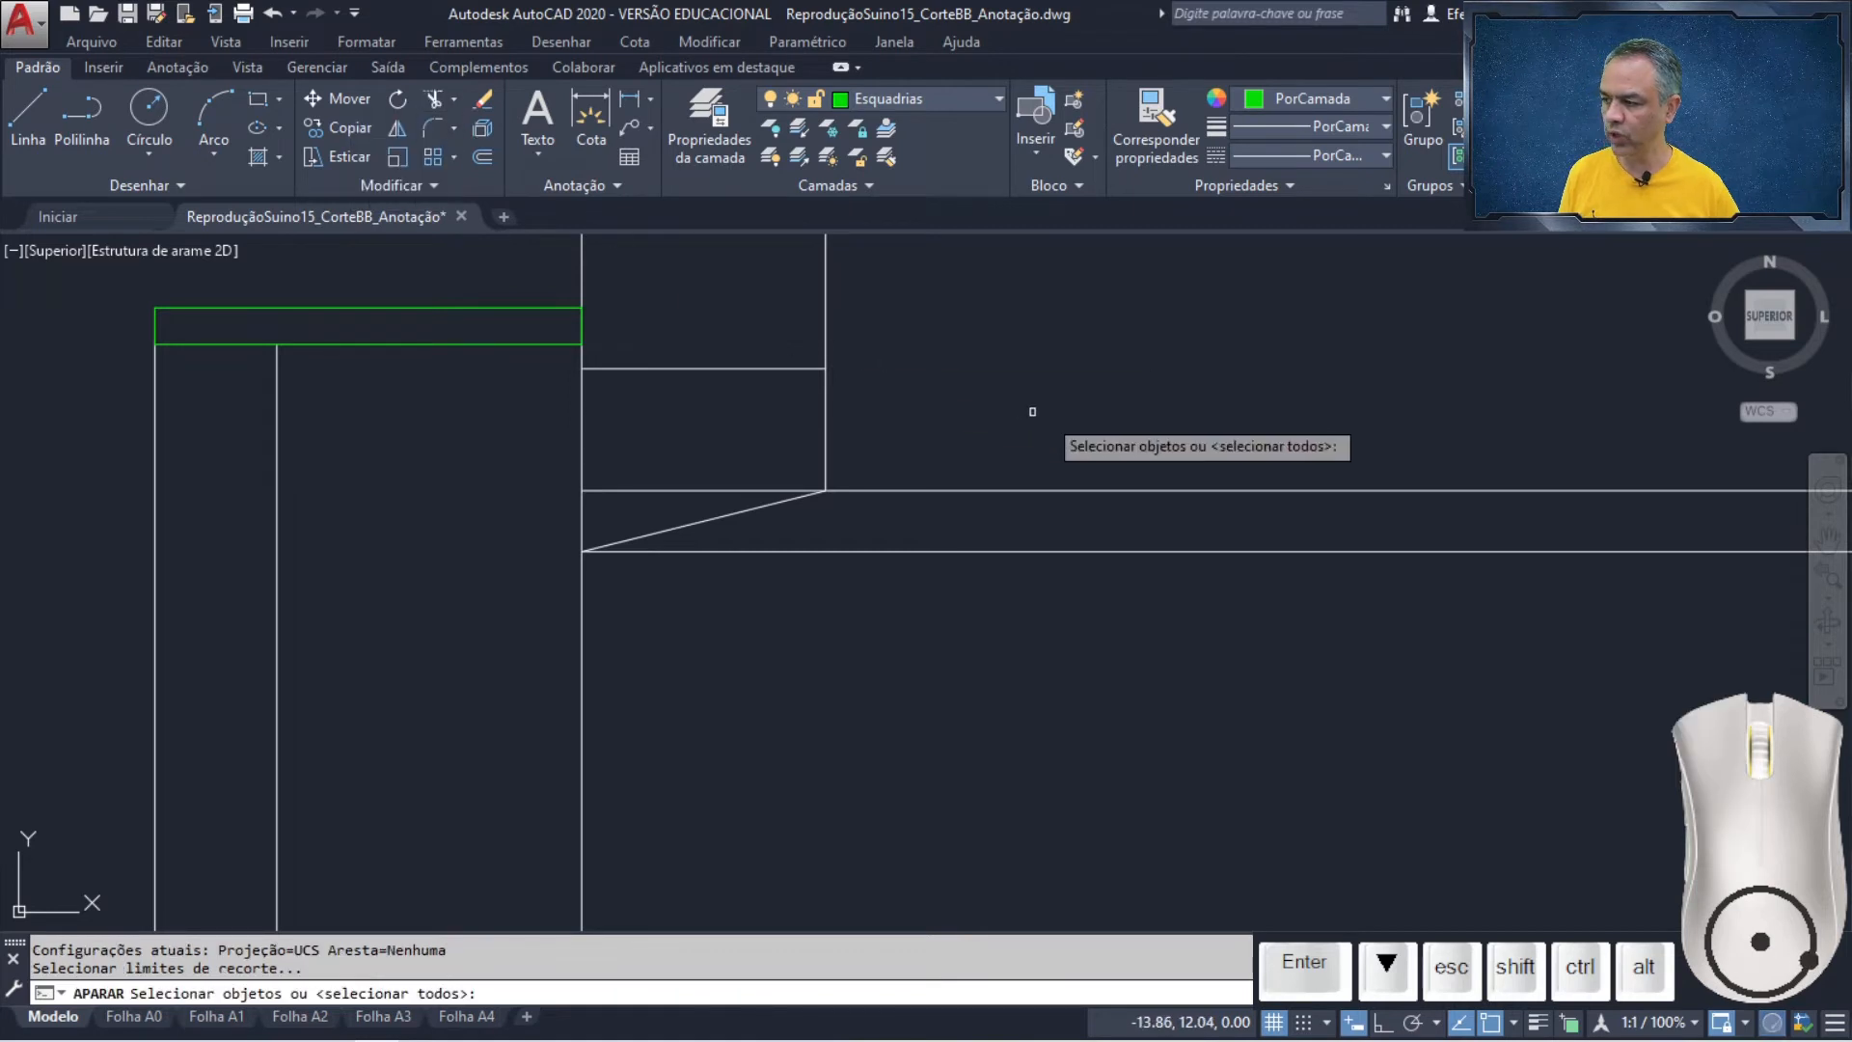
key("Return")
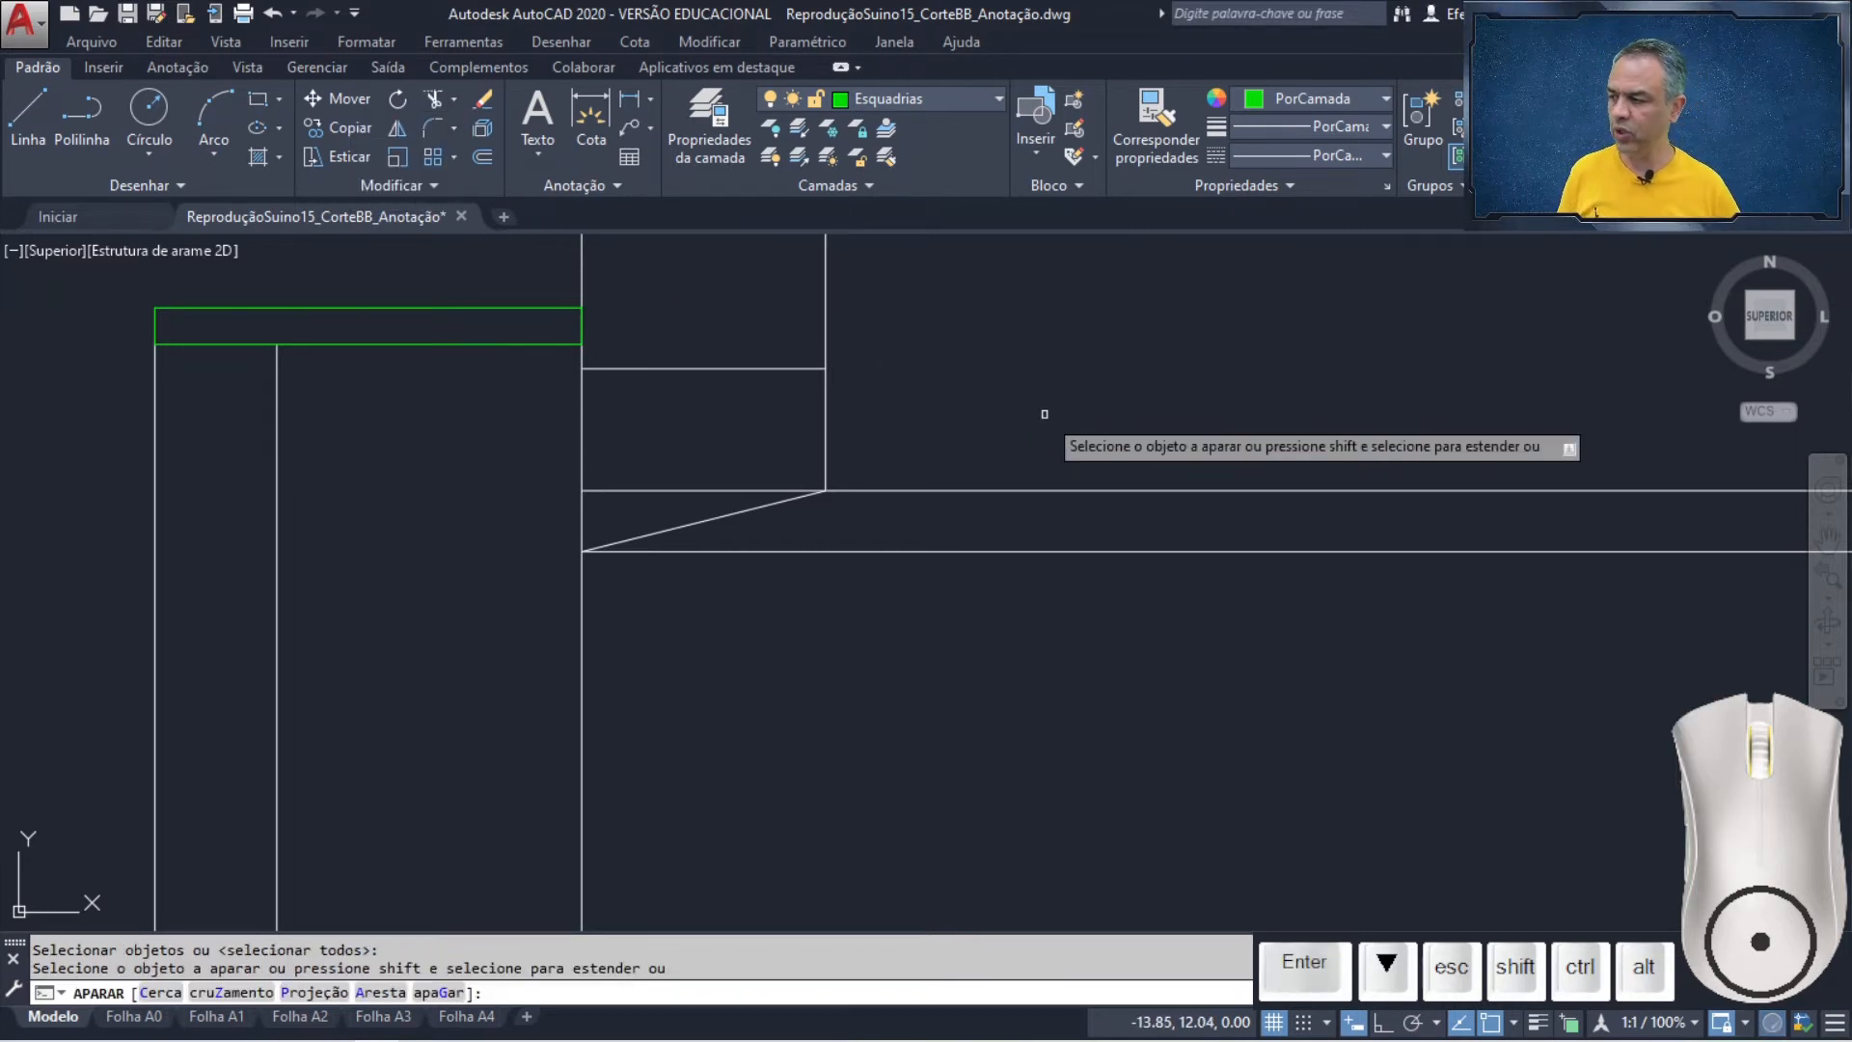
left_click(1044, 414)
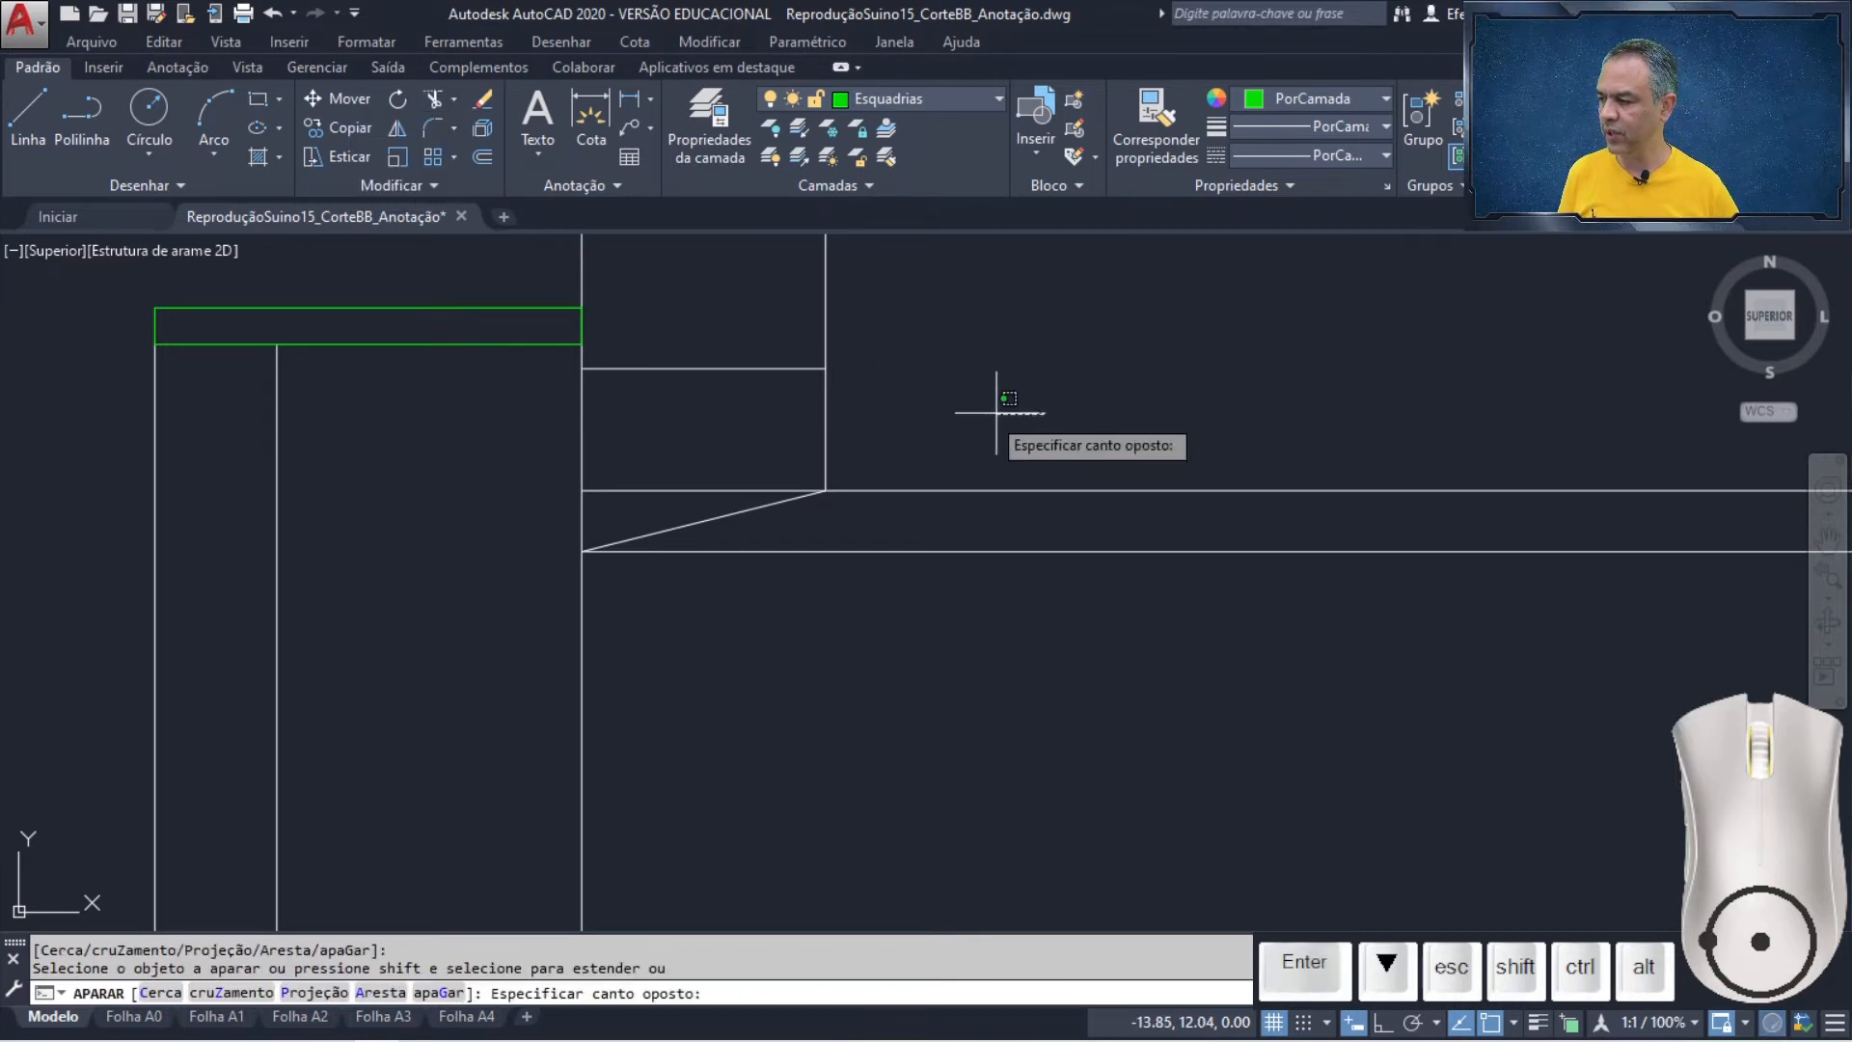
left_click(530, 409)
left_click(628, 438)
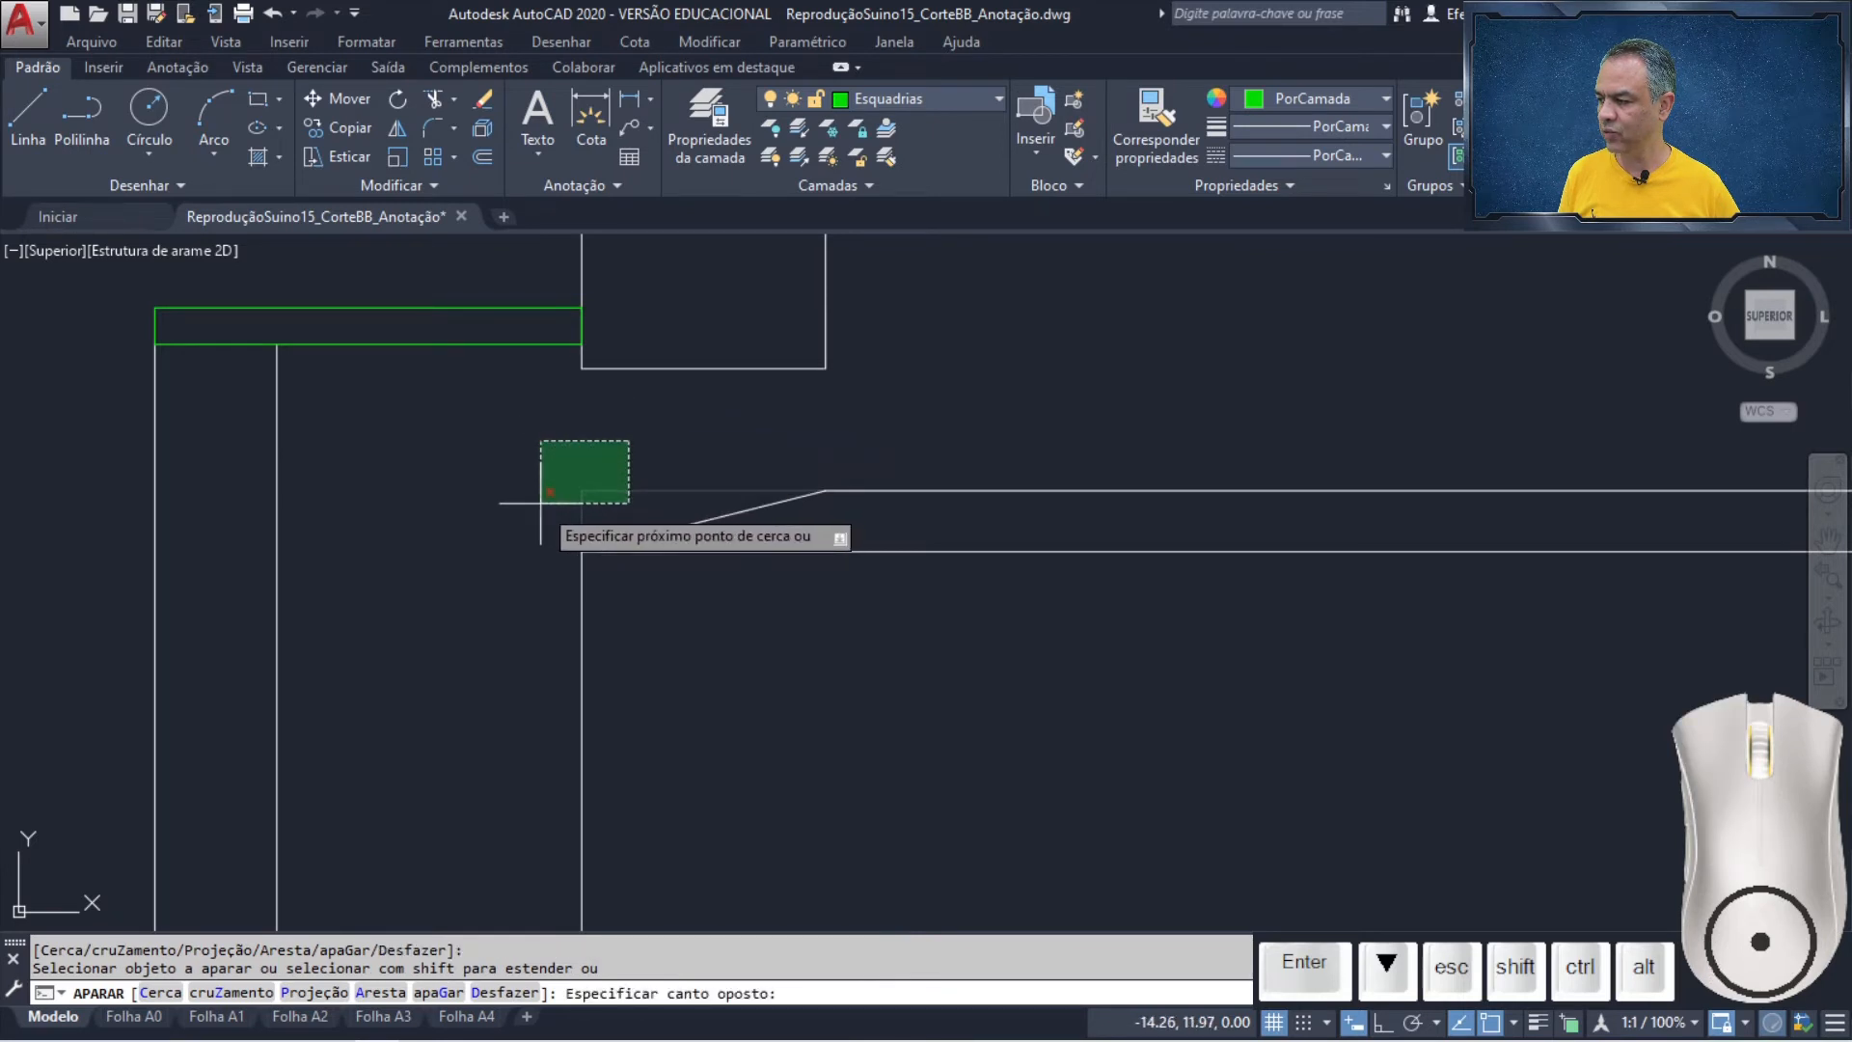
left_click(537, 513)
key("Return")
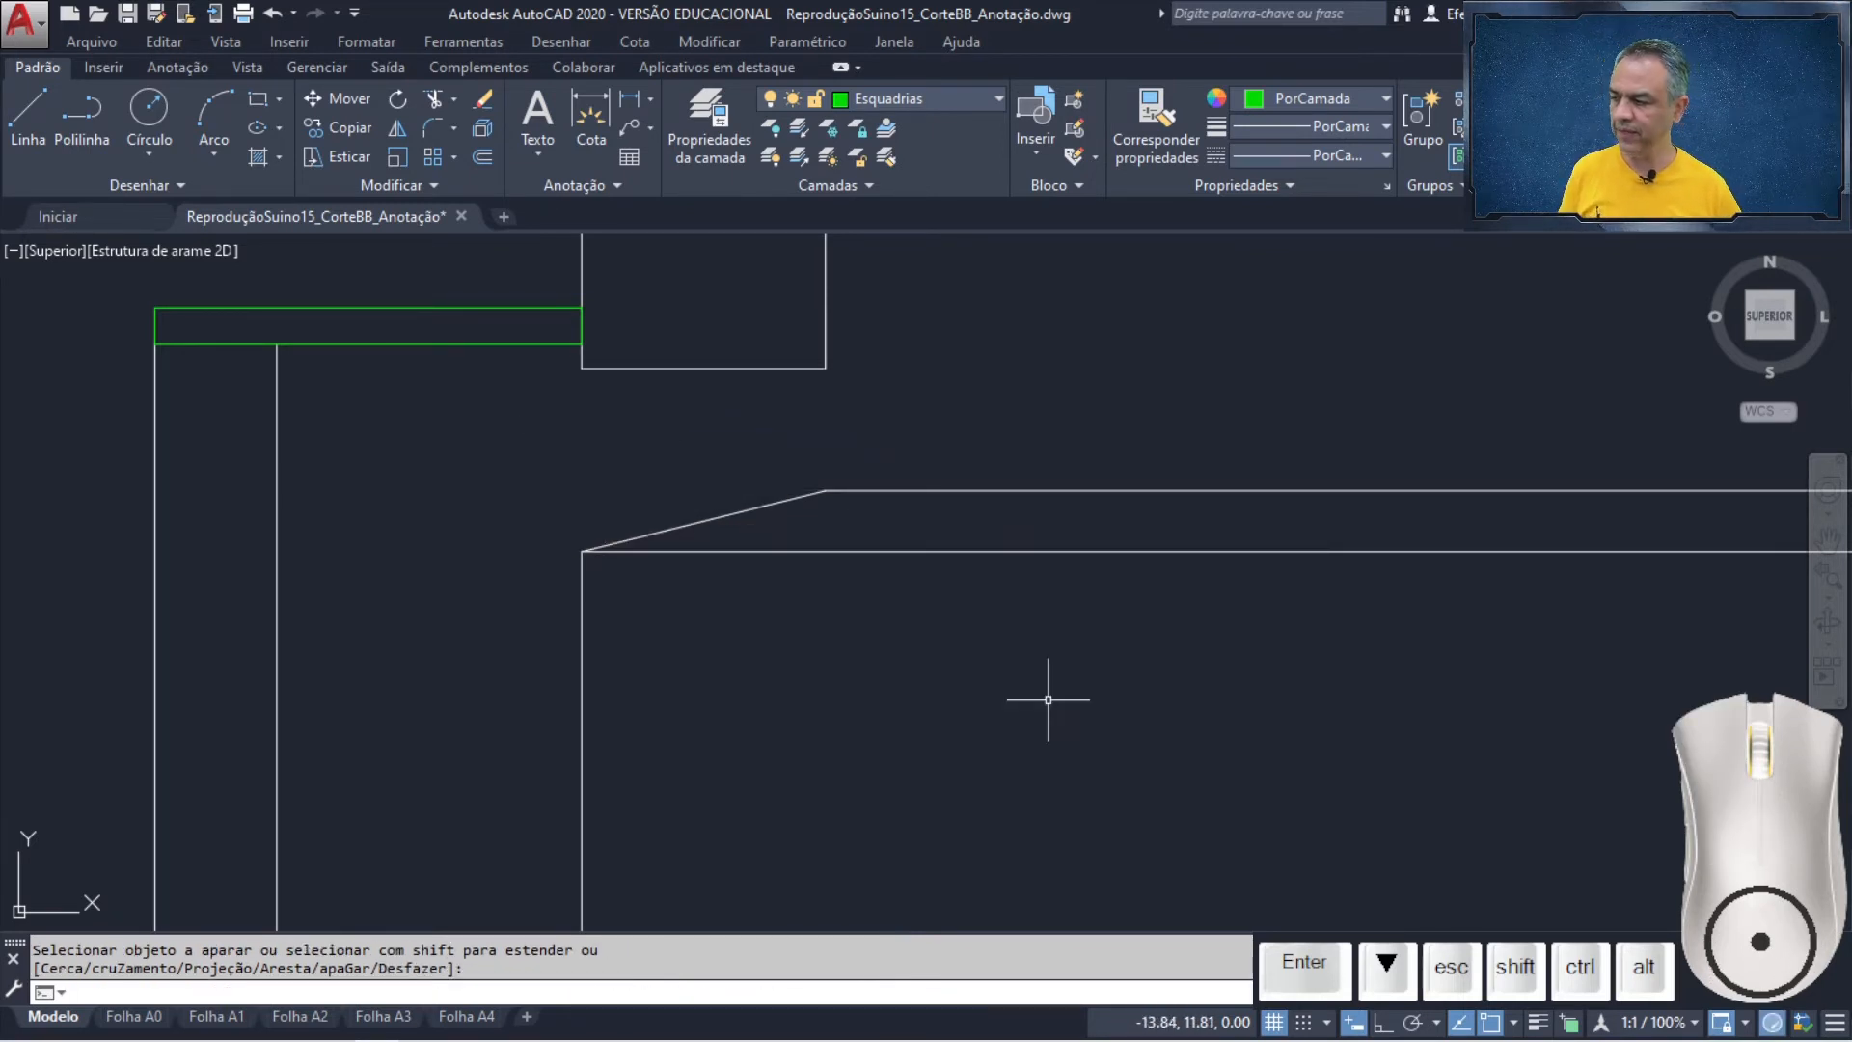
left_click(987, 554)
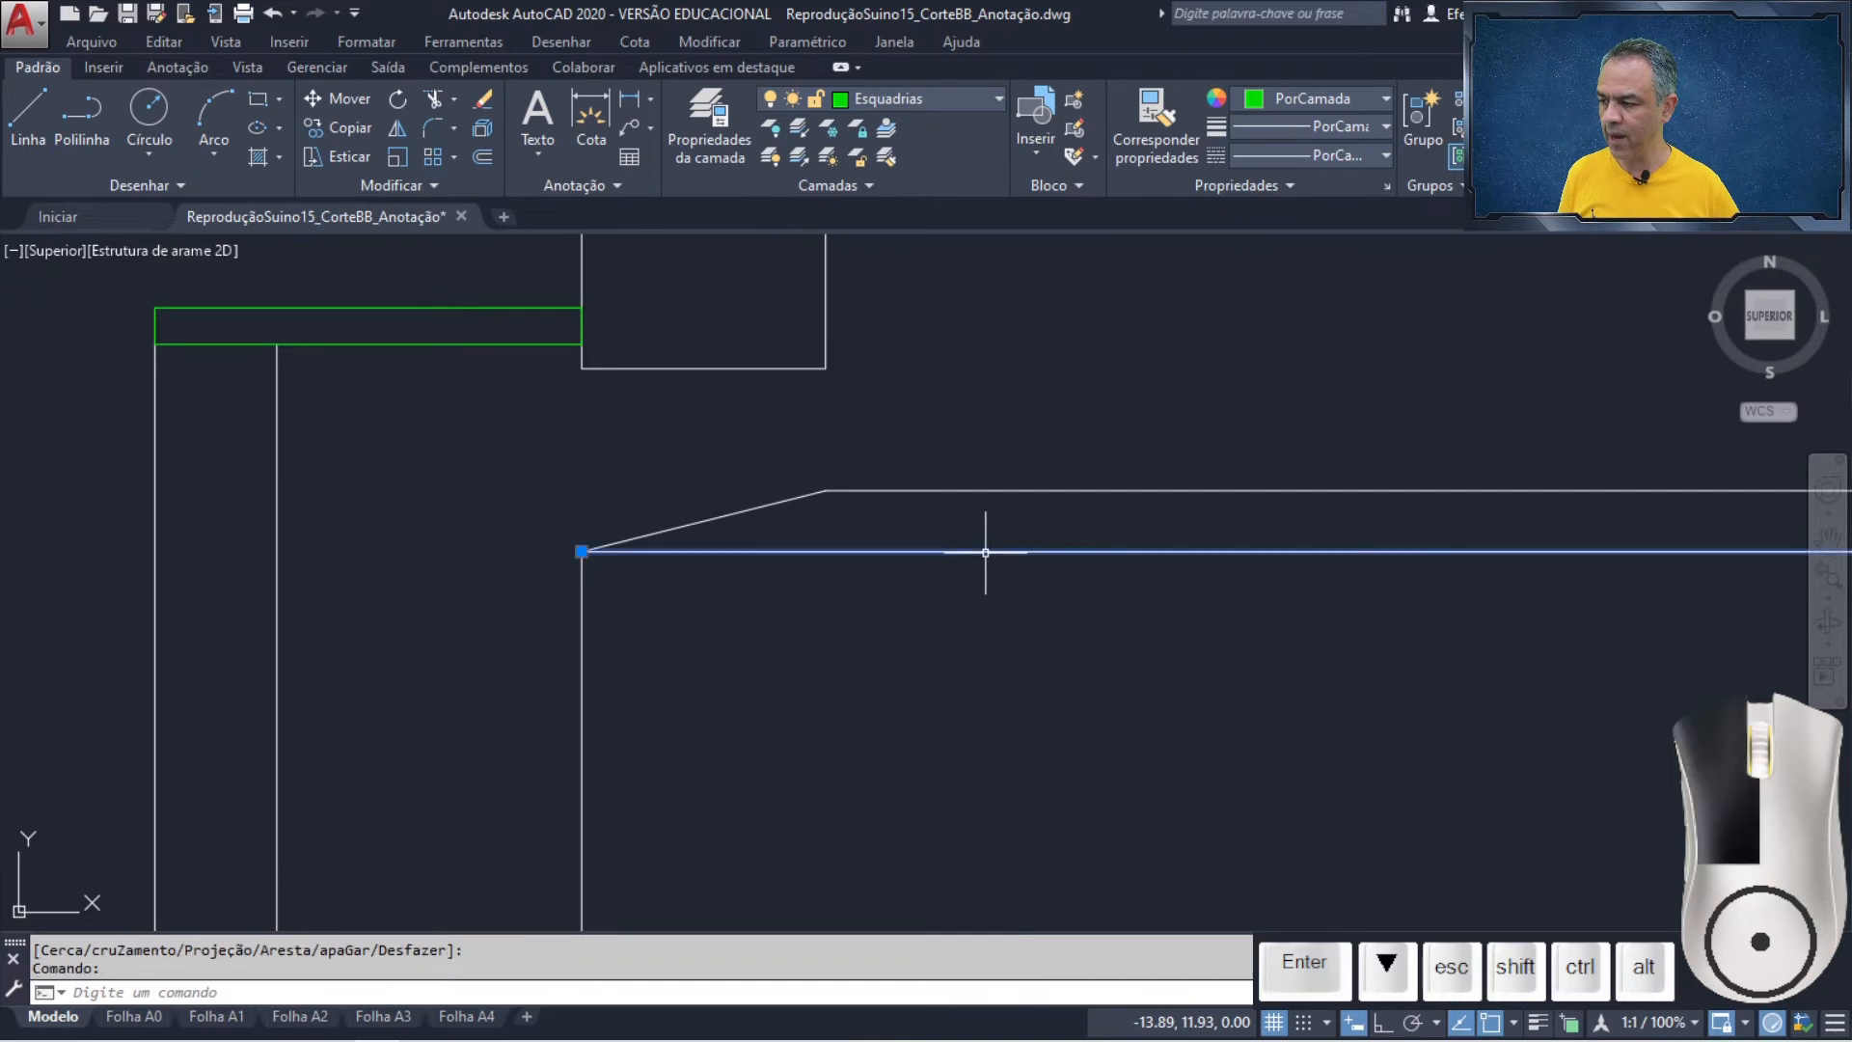
key("Delete")
- Trim the base slab's top line between the left channel's inner wall face and the outer wall line
scroll(986, 553, "down", 3)
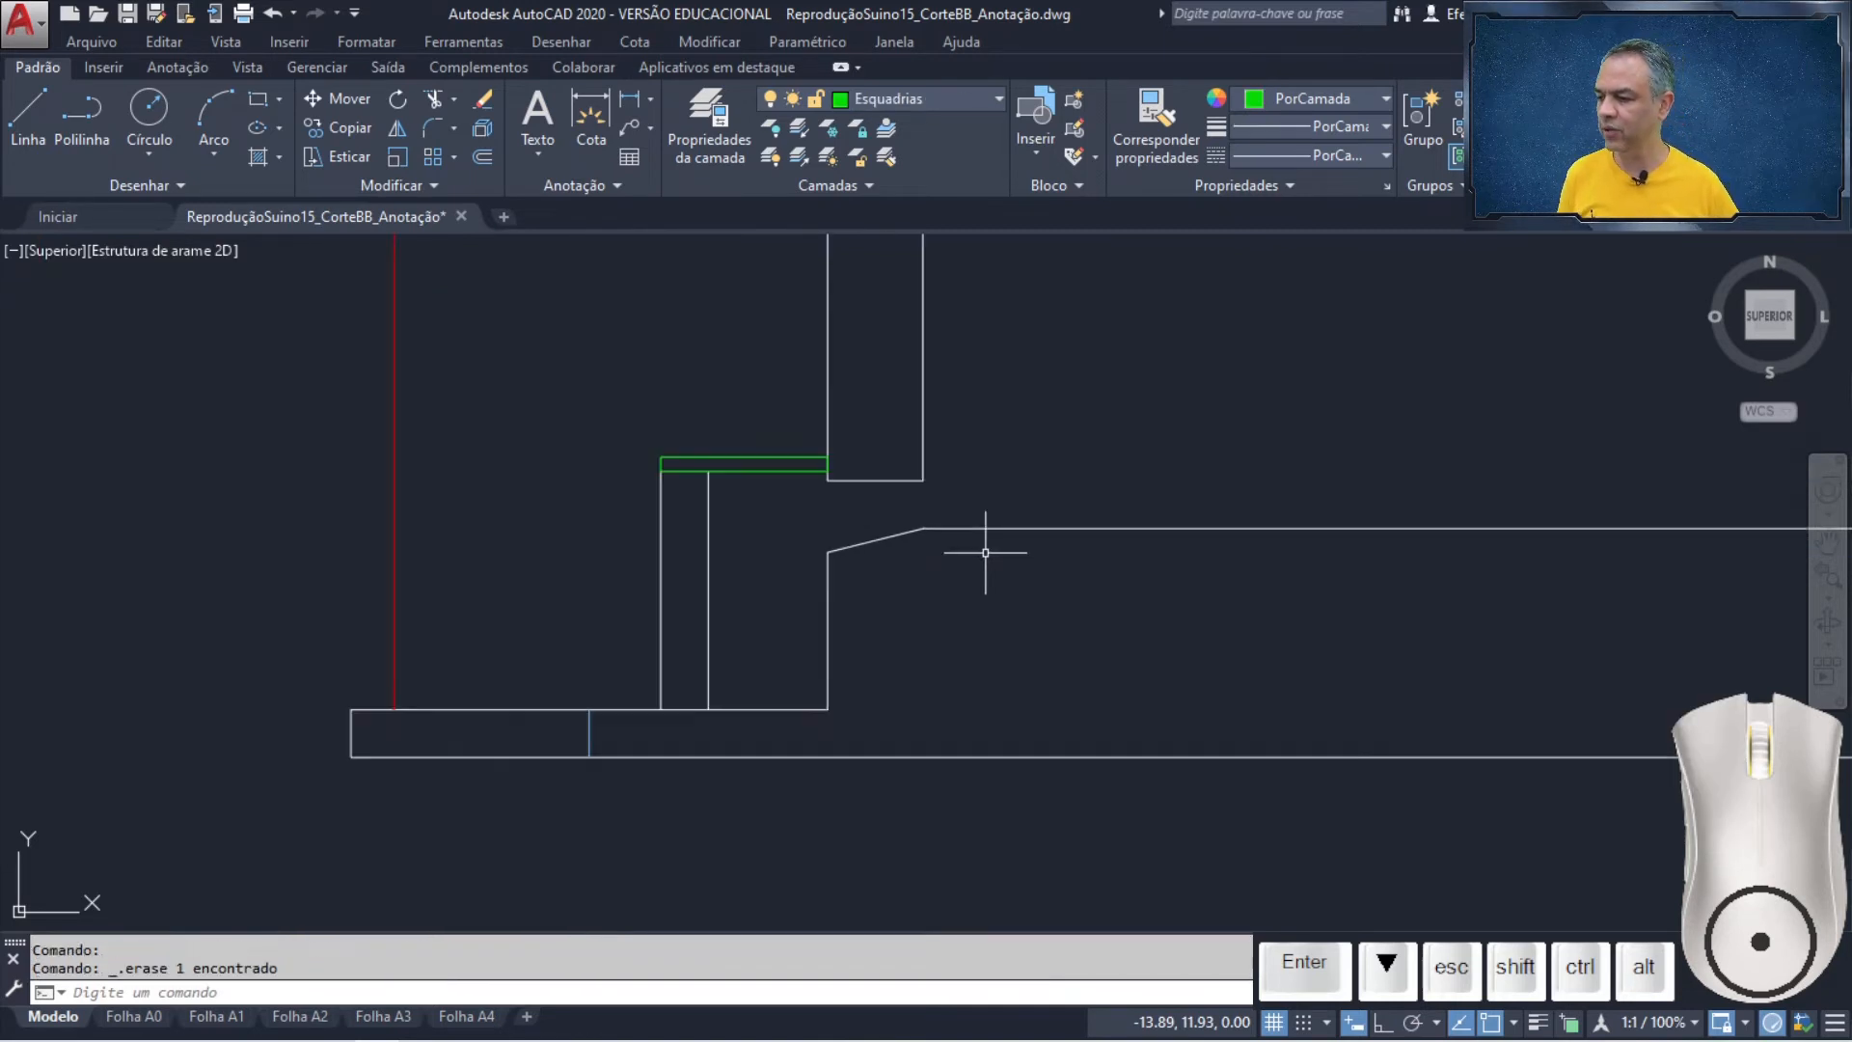
left_click(432, 102)
key("Return")
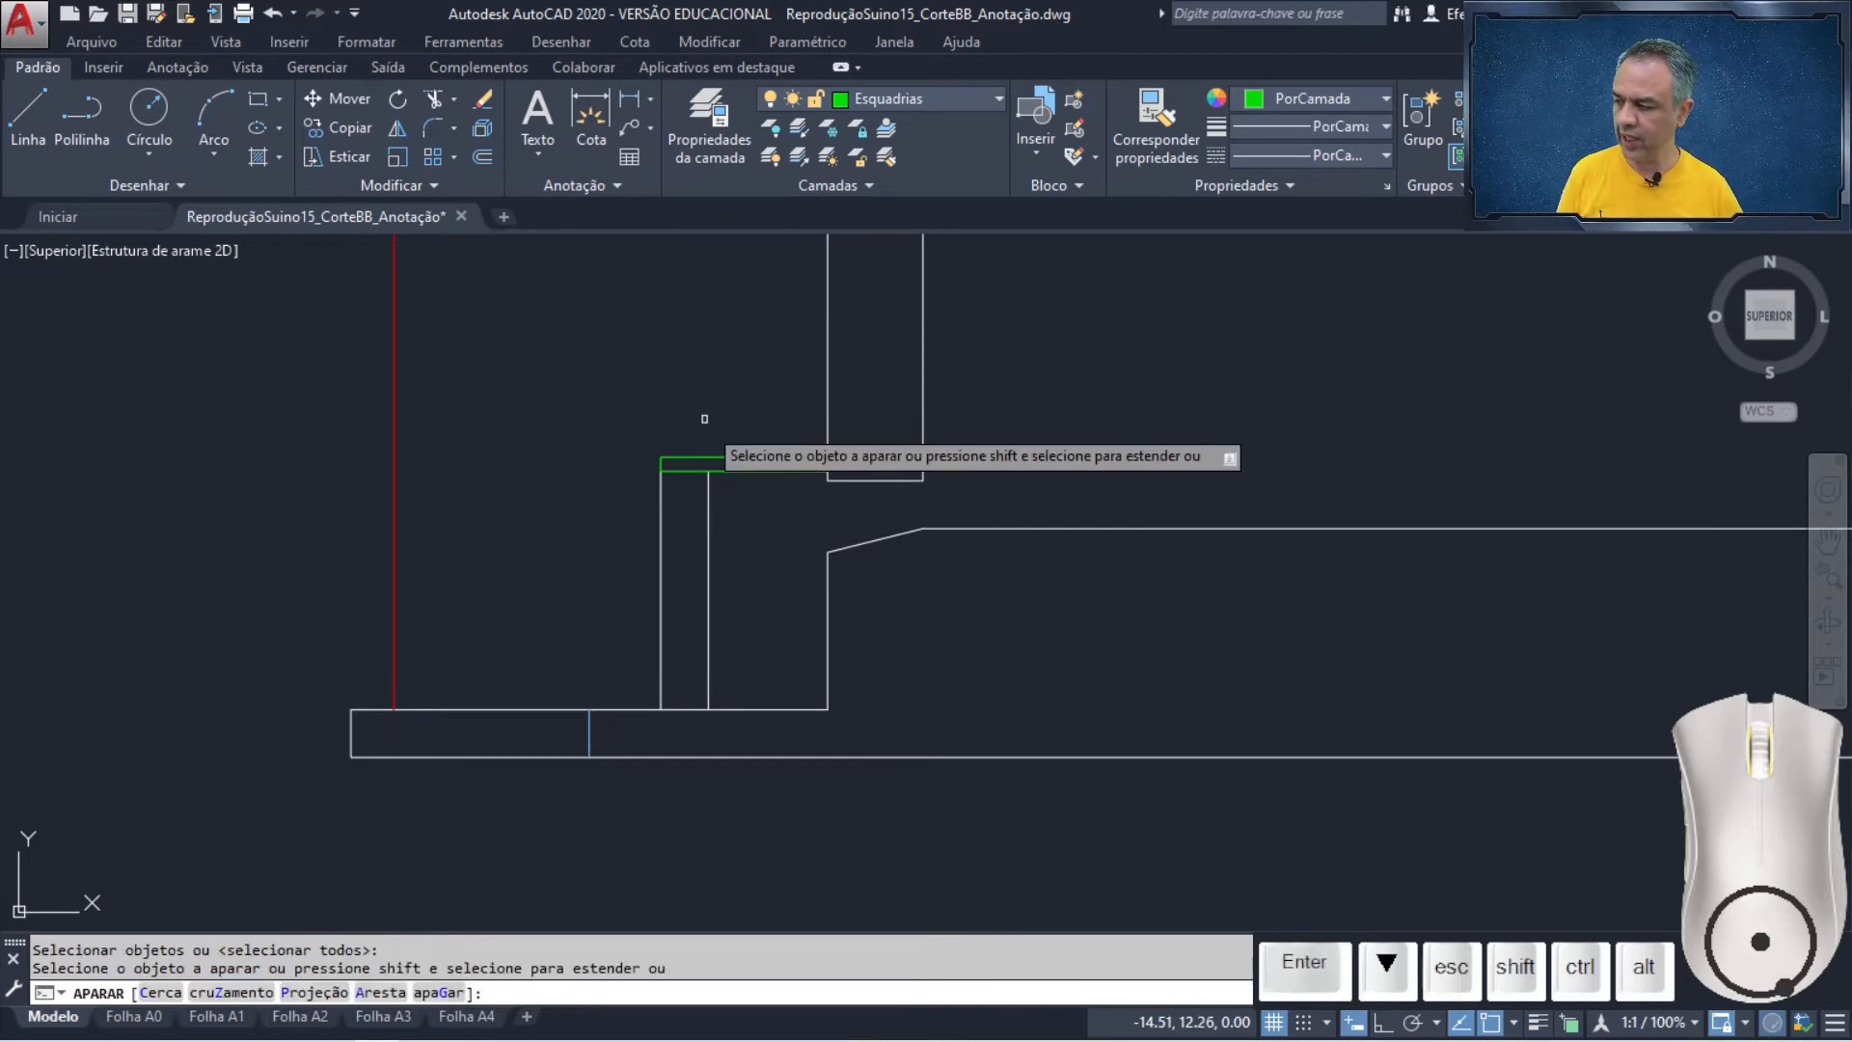
left_click(786, 636)
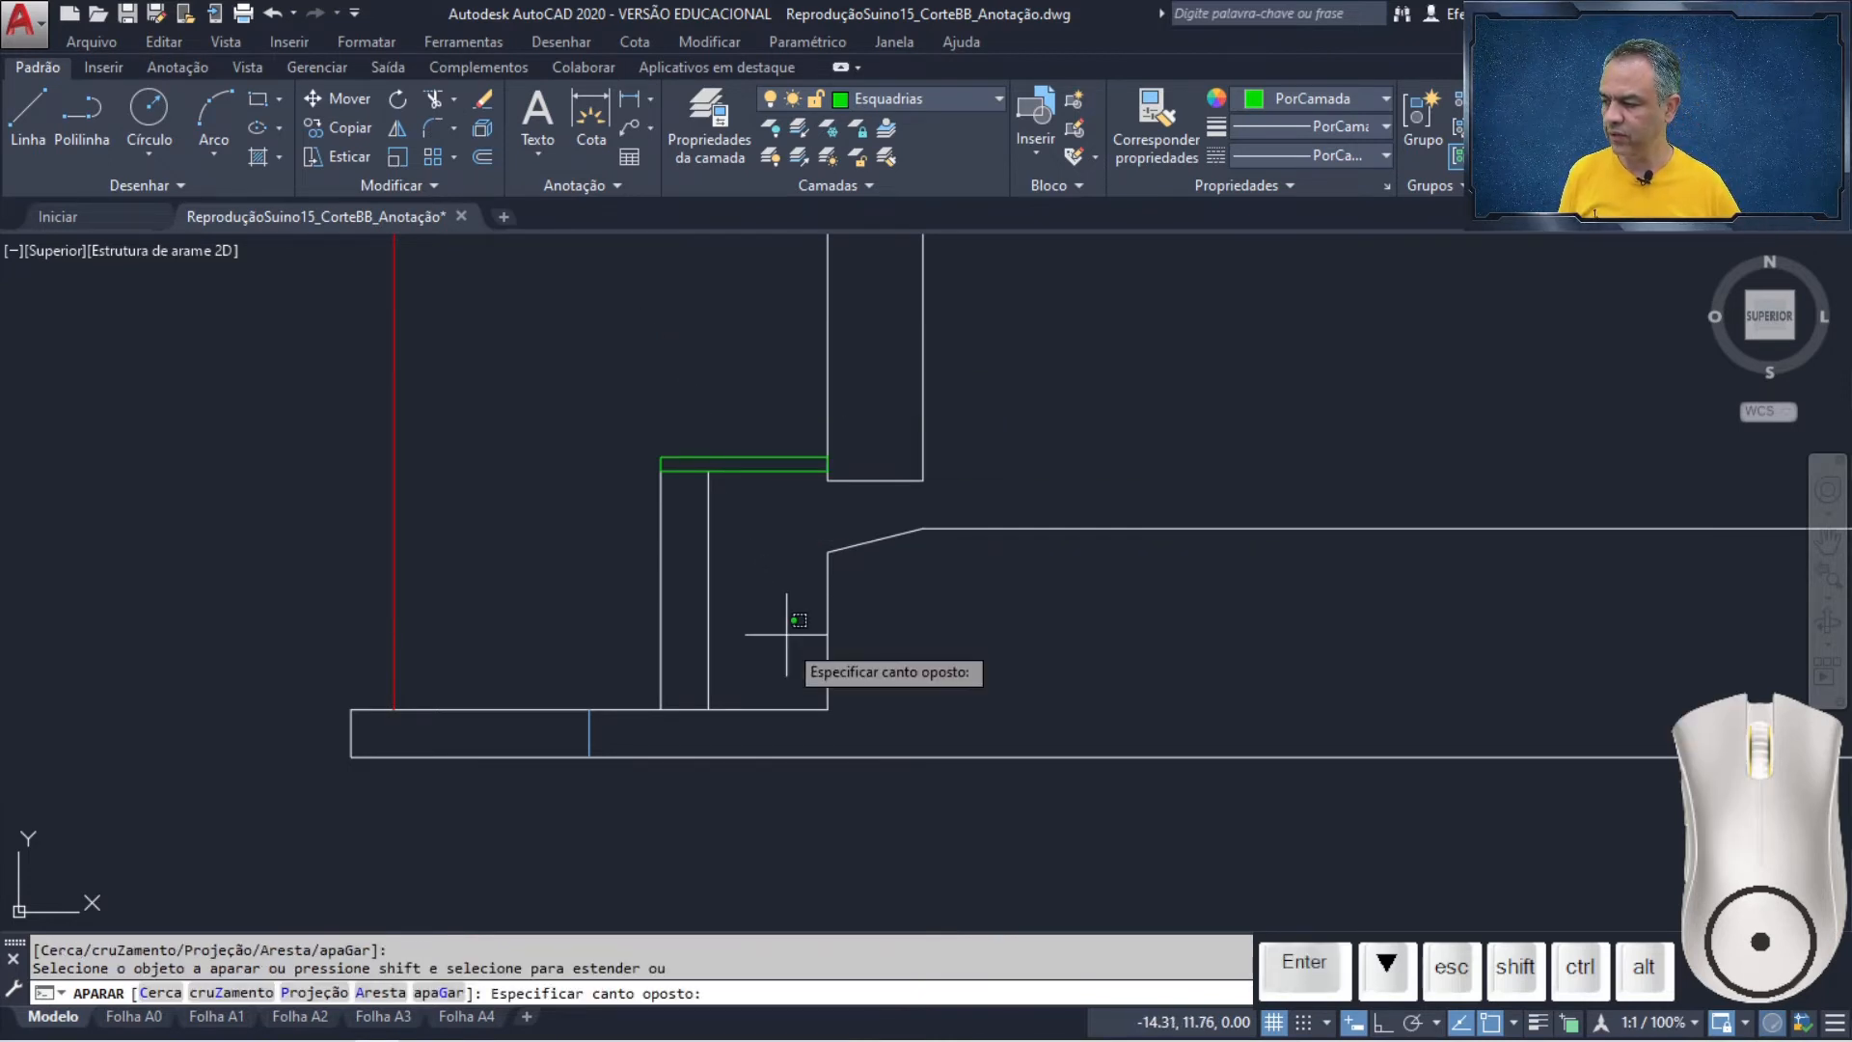
left_click(758, 721)
key("Return")
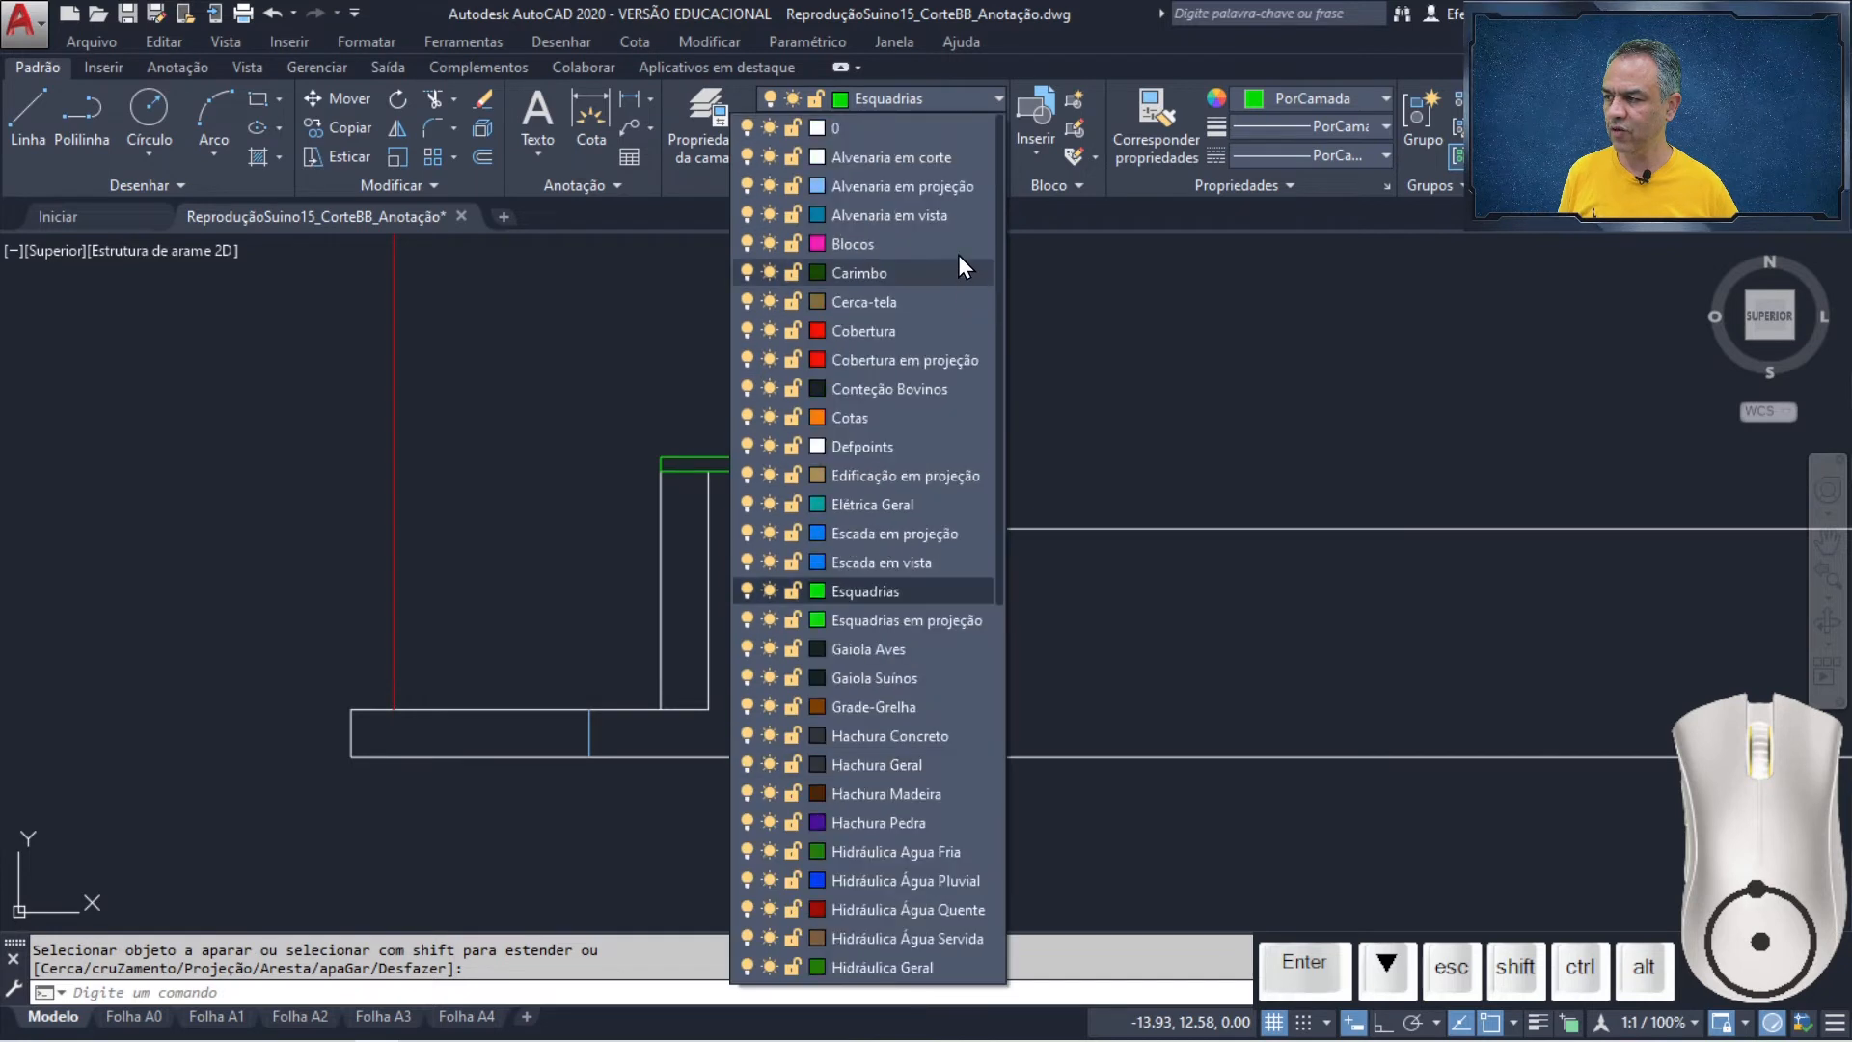
- Draw vertical lines on the "Alvenaria em vista" layer along both sides of the left outer wall's drainage opening
left_click(862, 221)
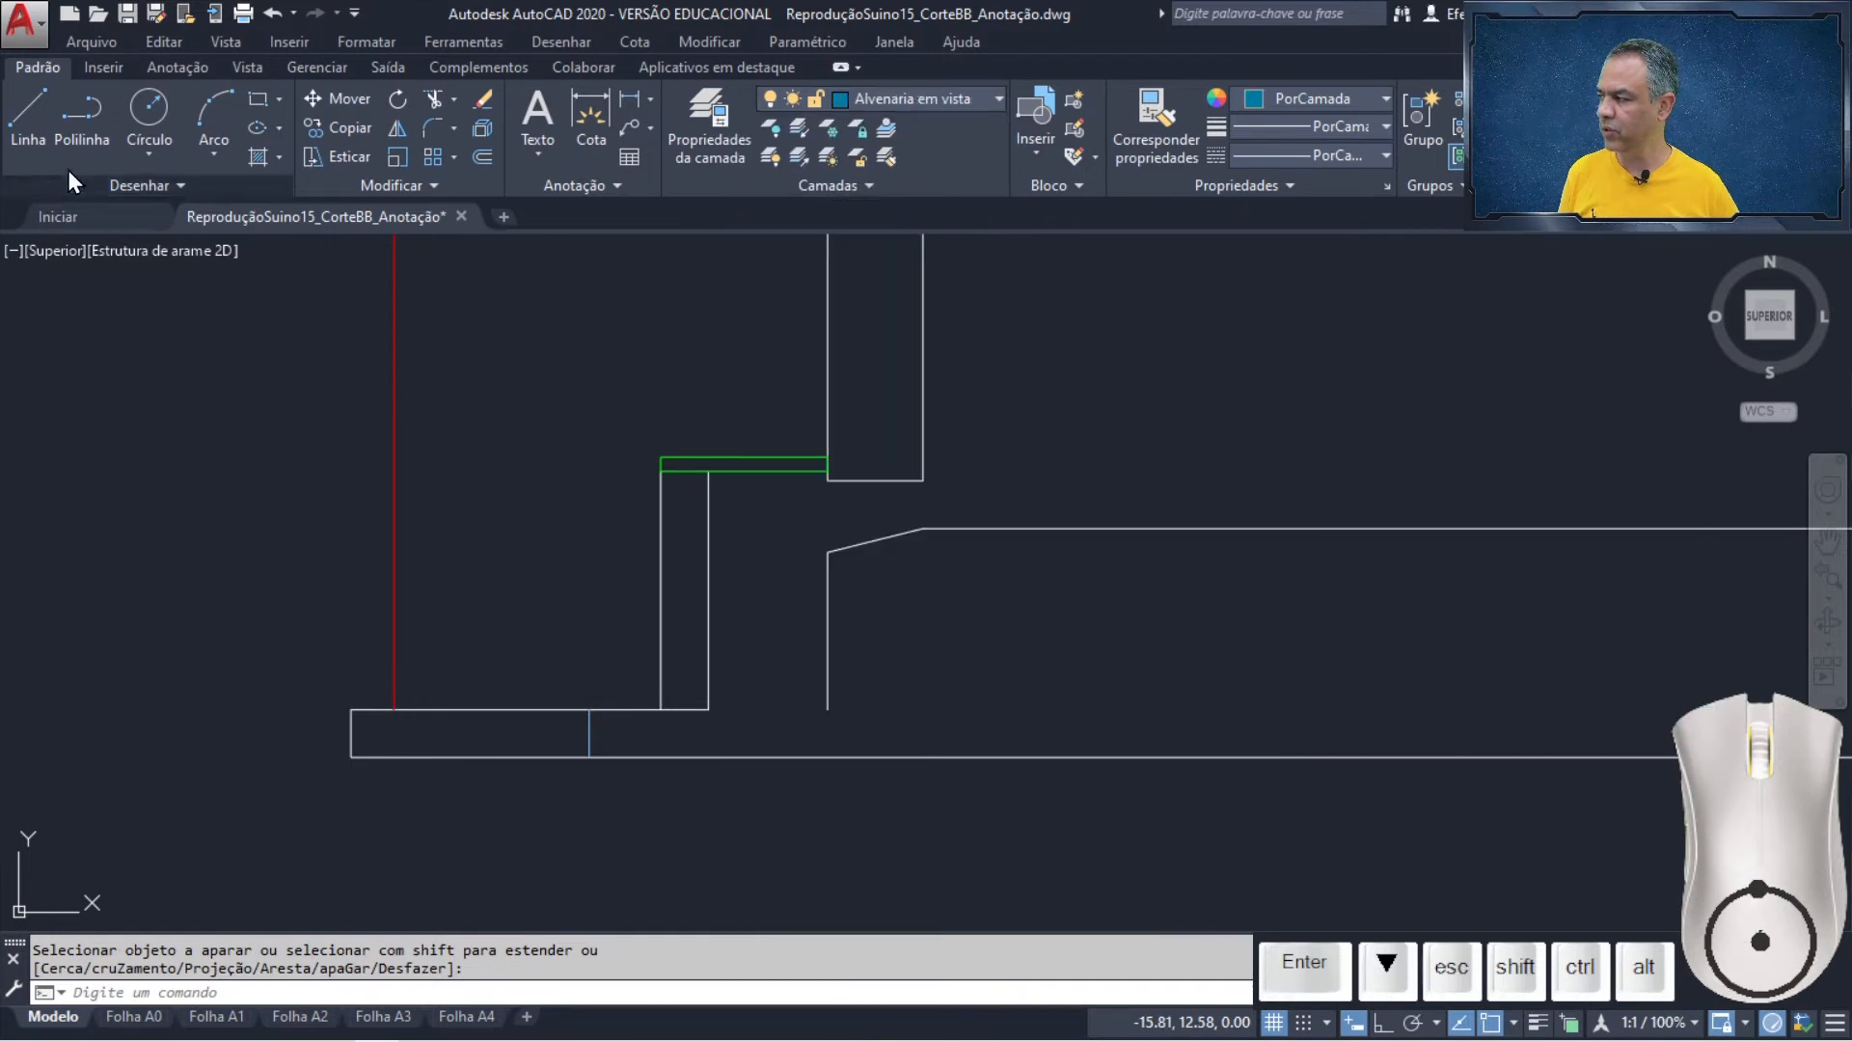
left_click(38, 112)
middle_click_drag(971, 460, 905, 434)
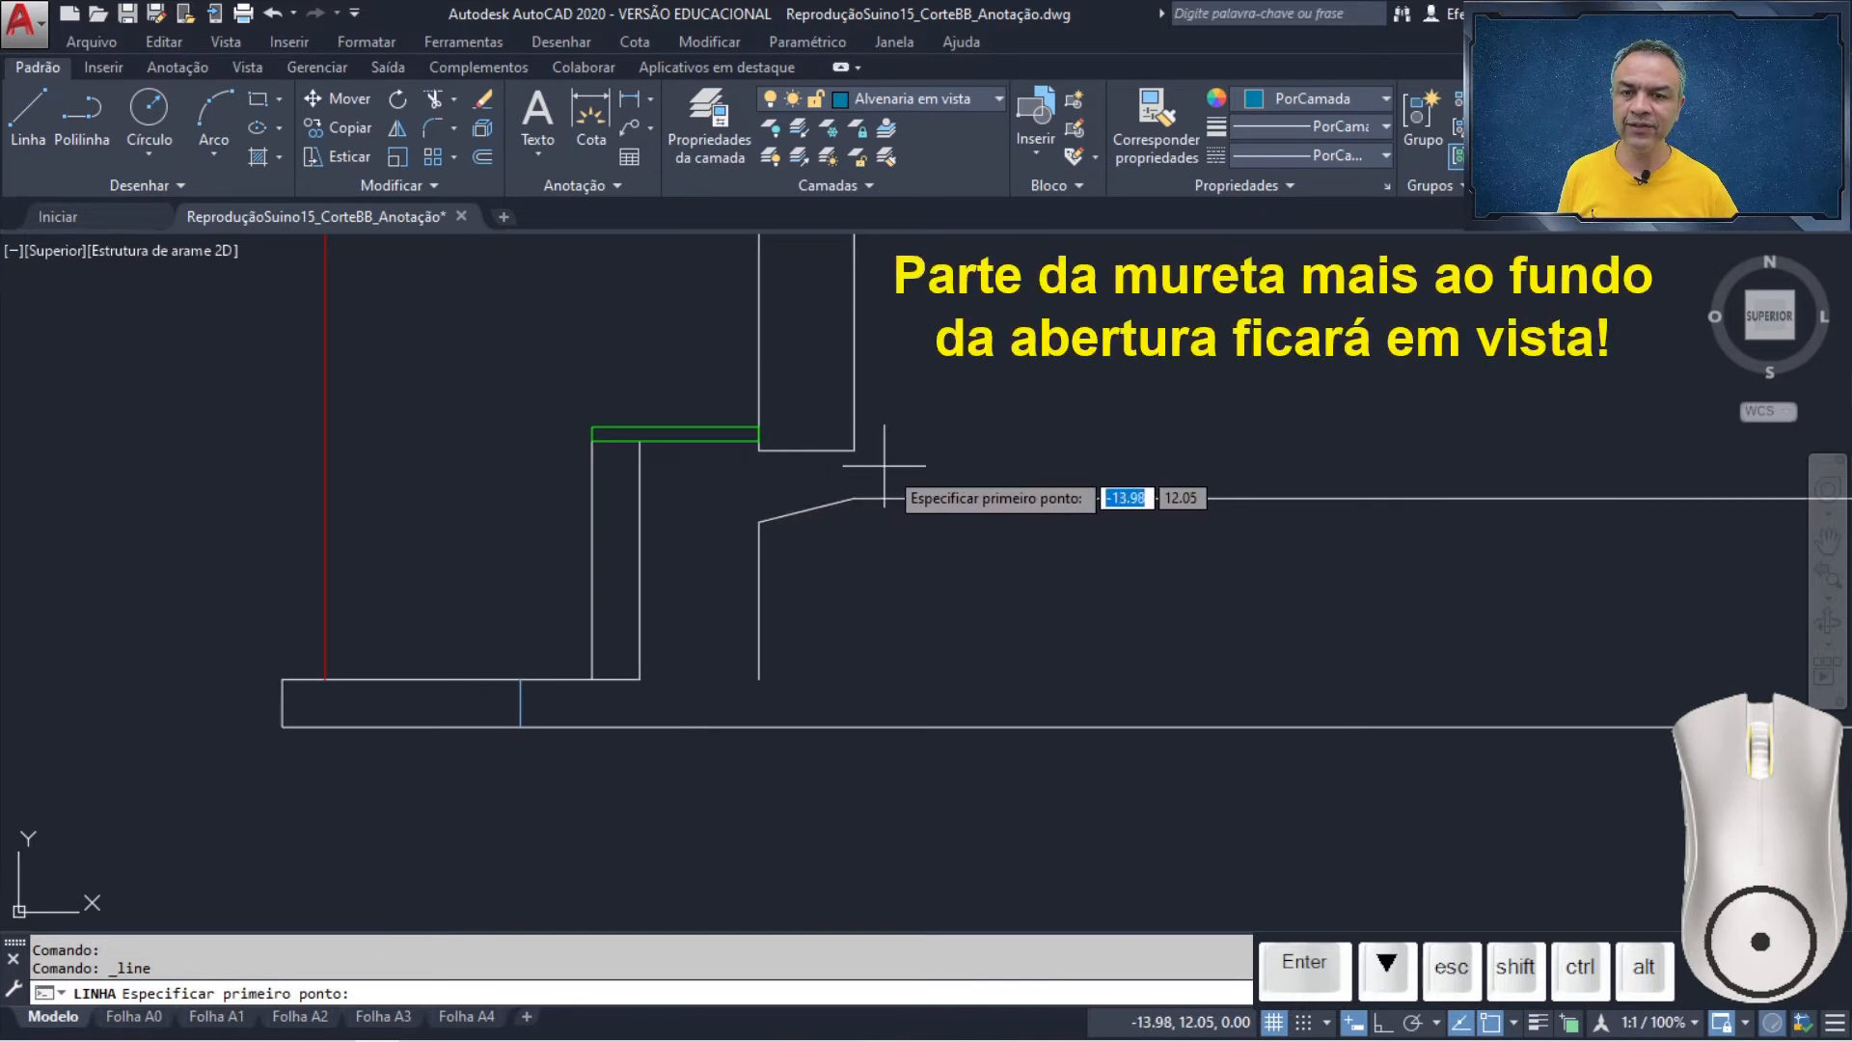
left_click(759, 450)
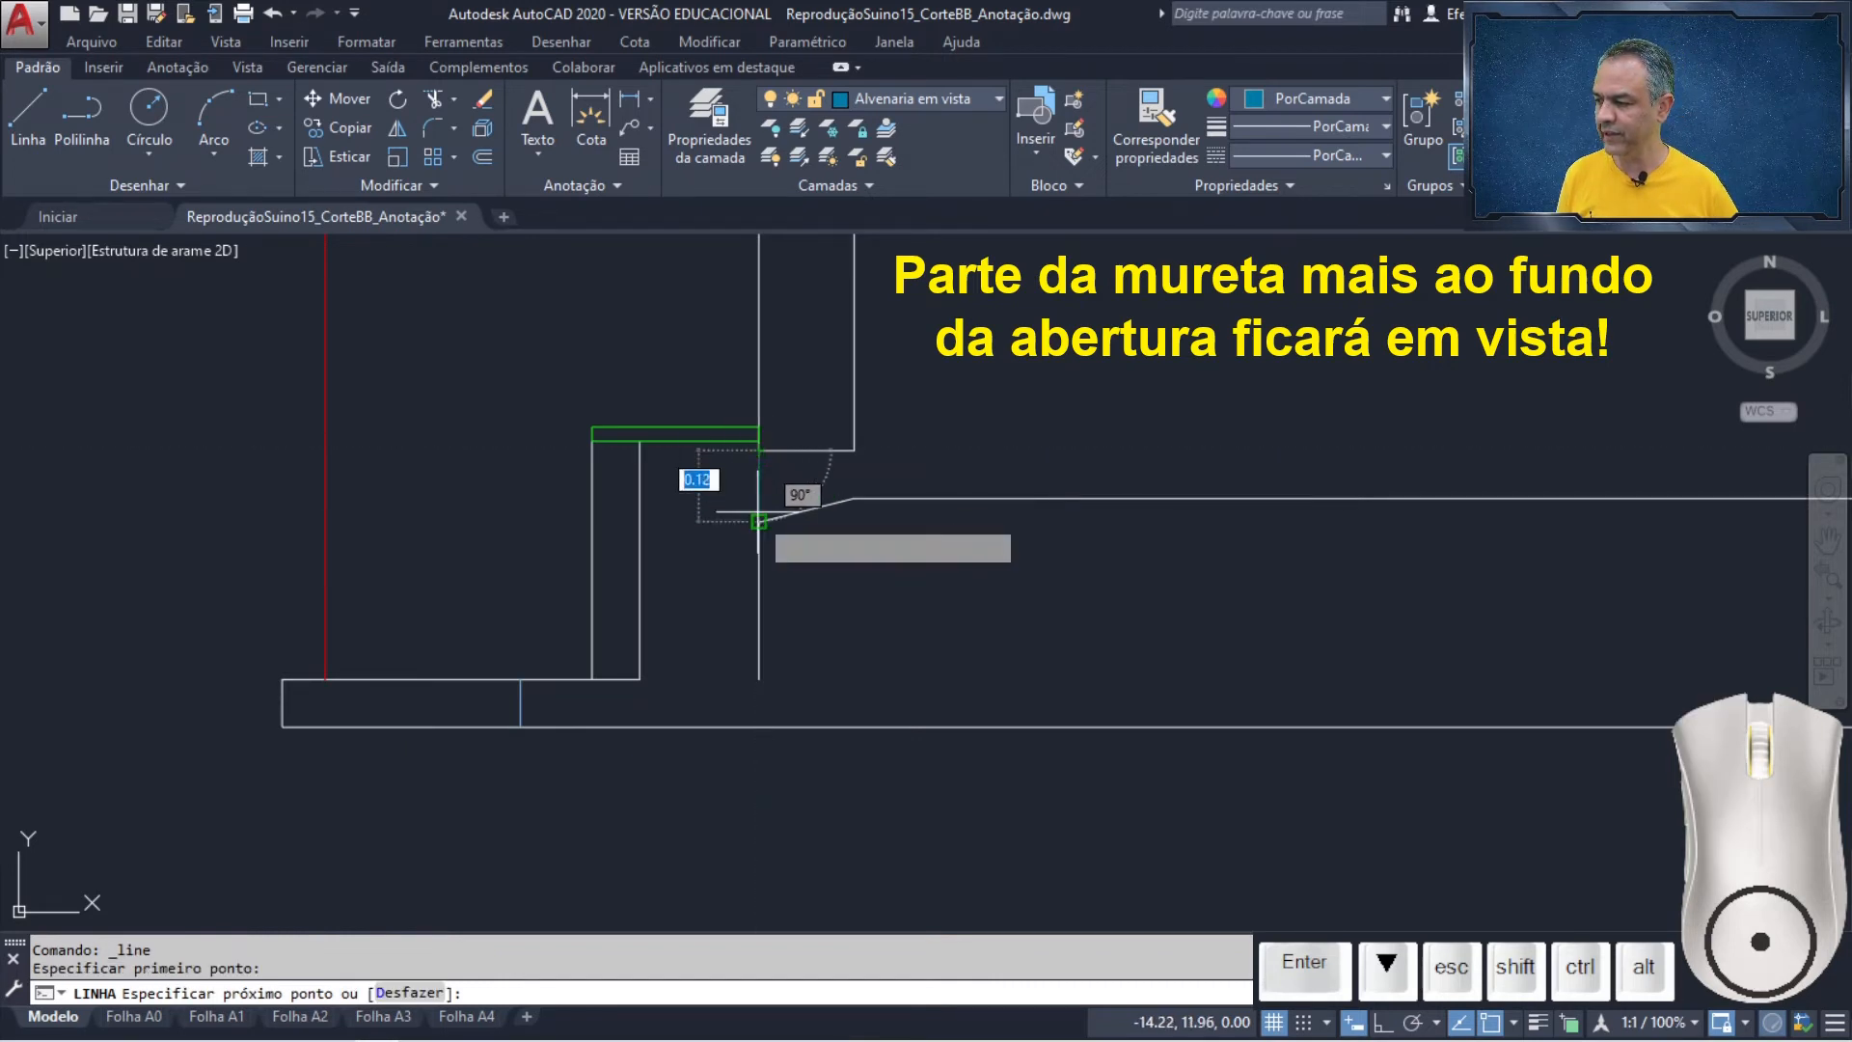
left_click(759, 522)
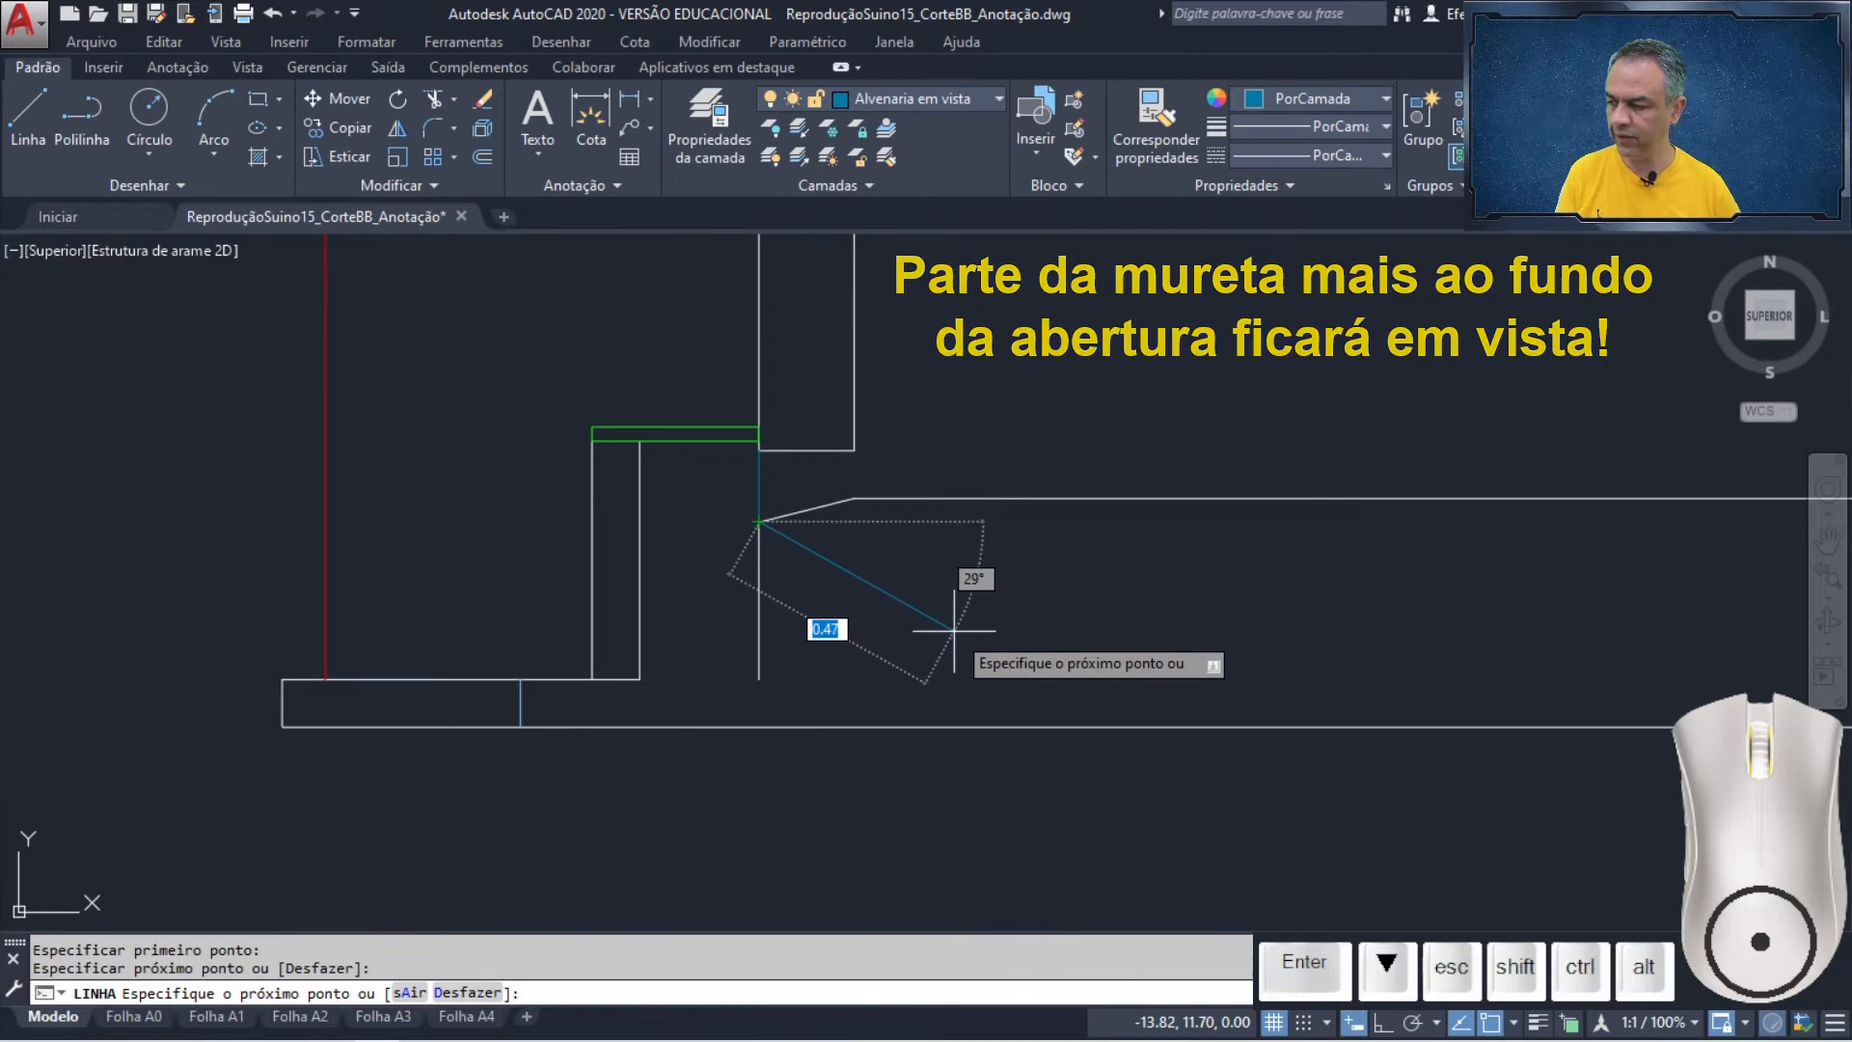
key("Return")
key("Return")
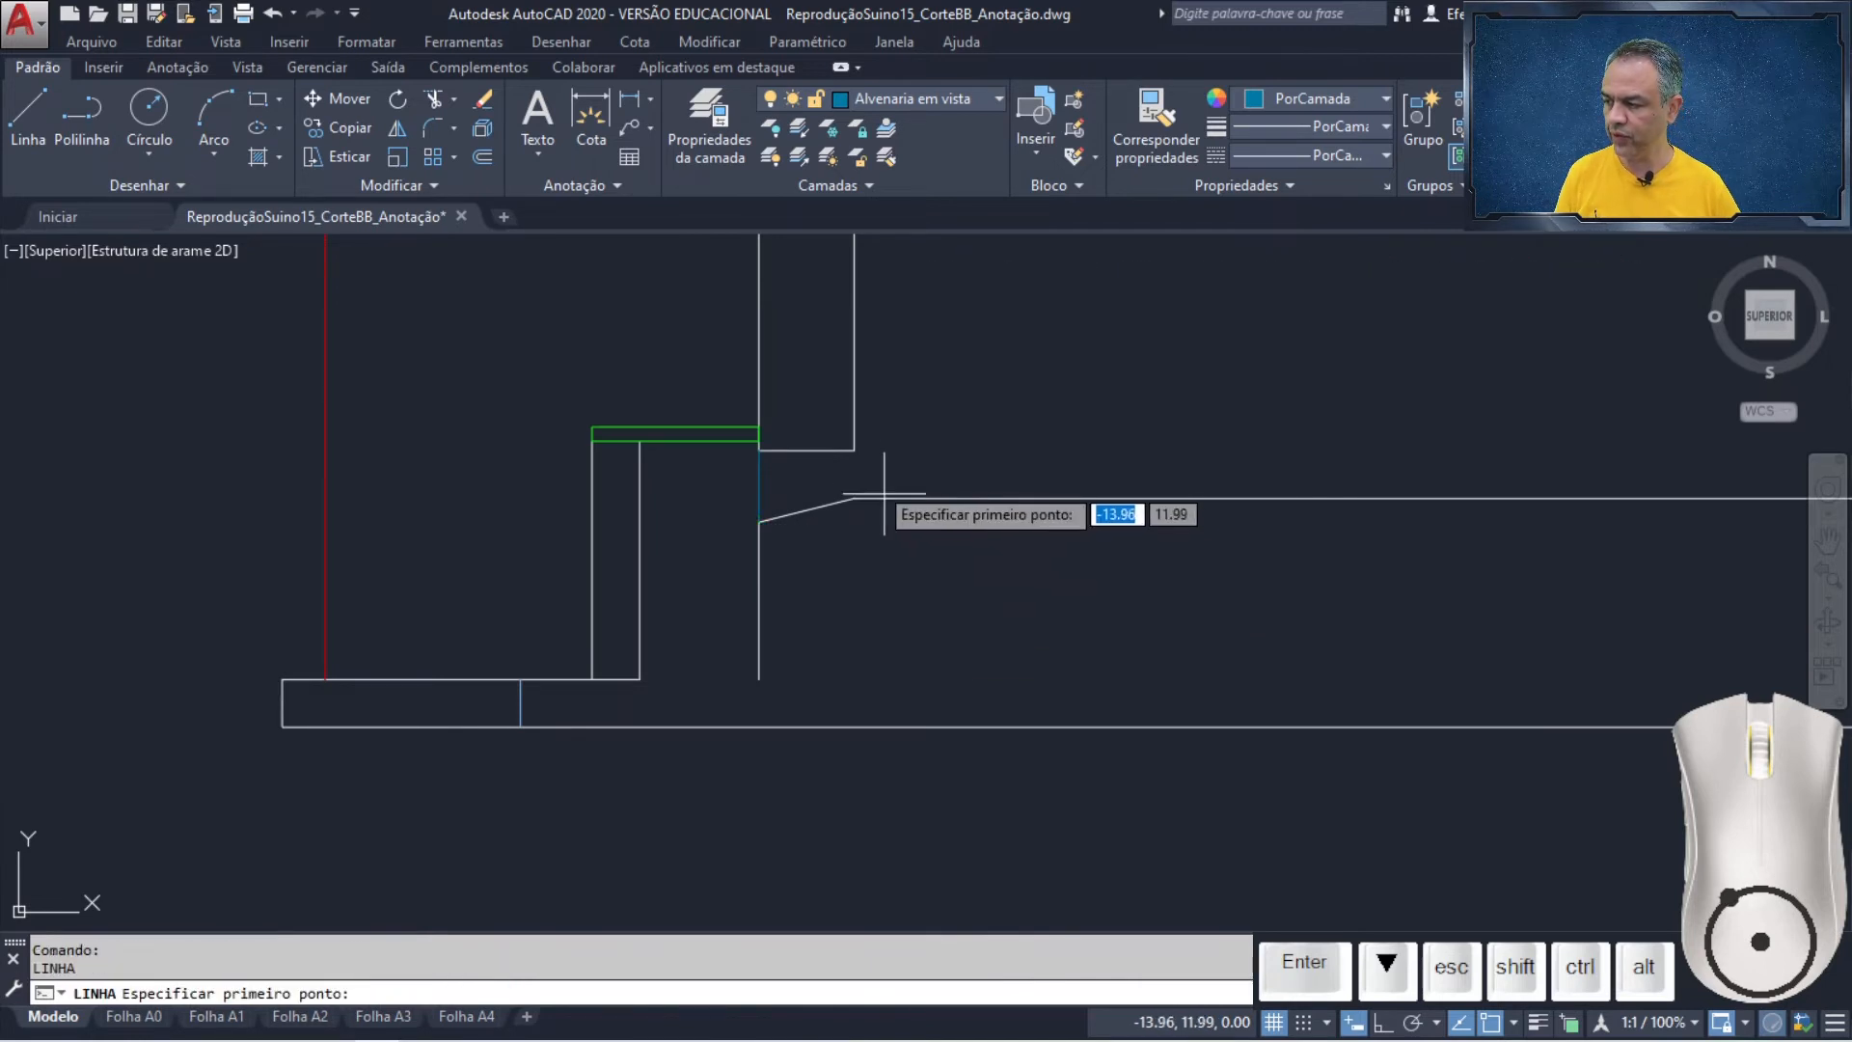
left_click(854, 450)
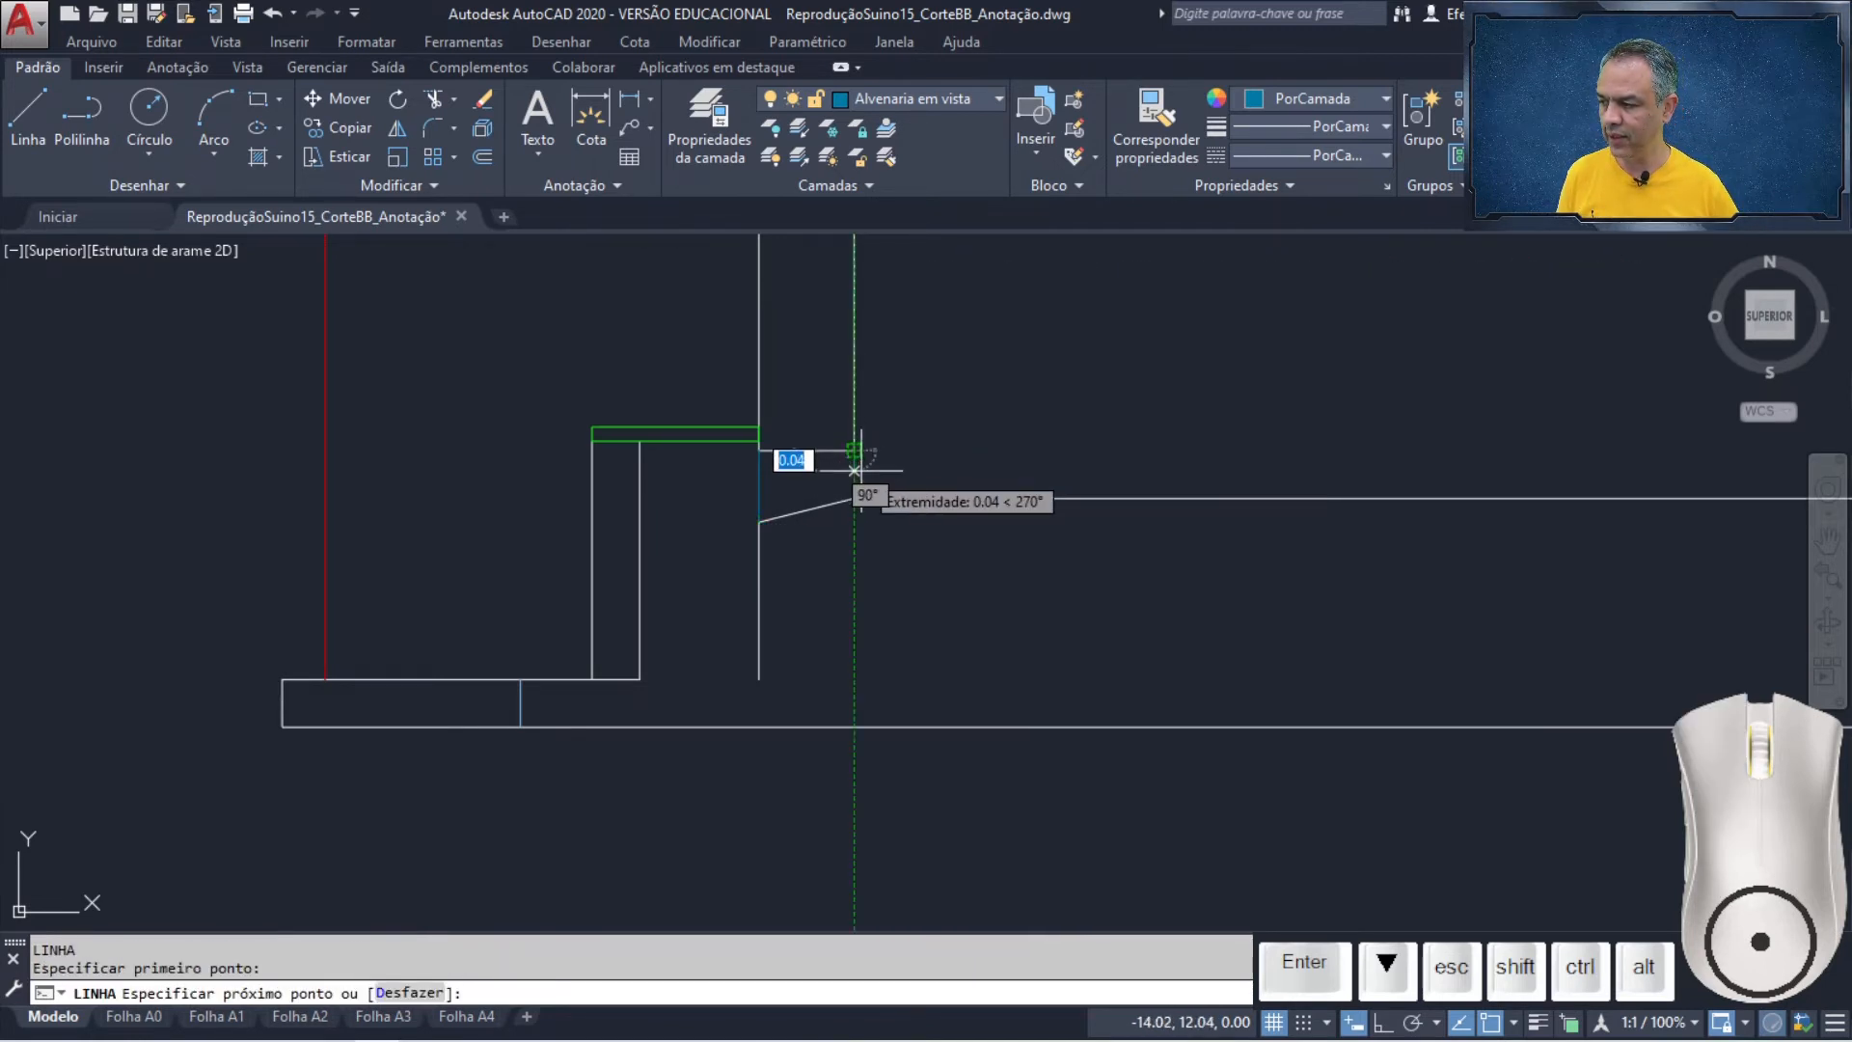
left_click(854, 497)
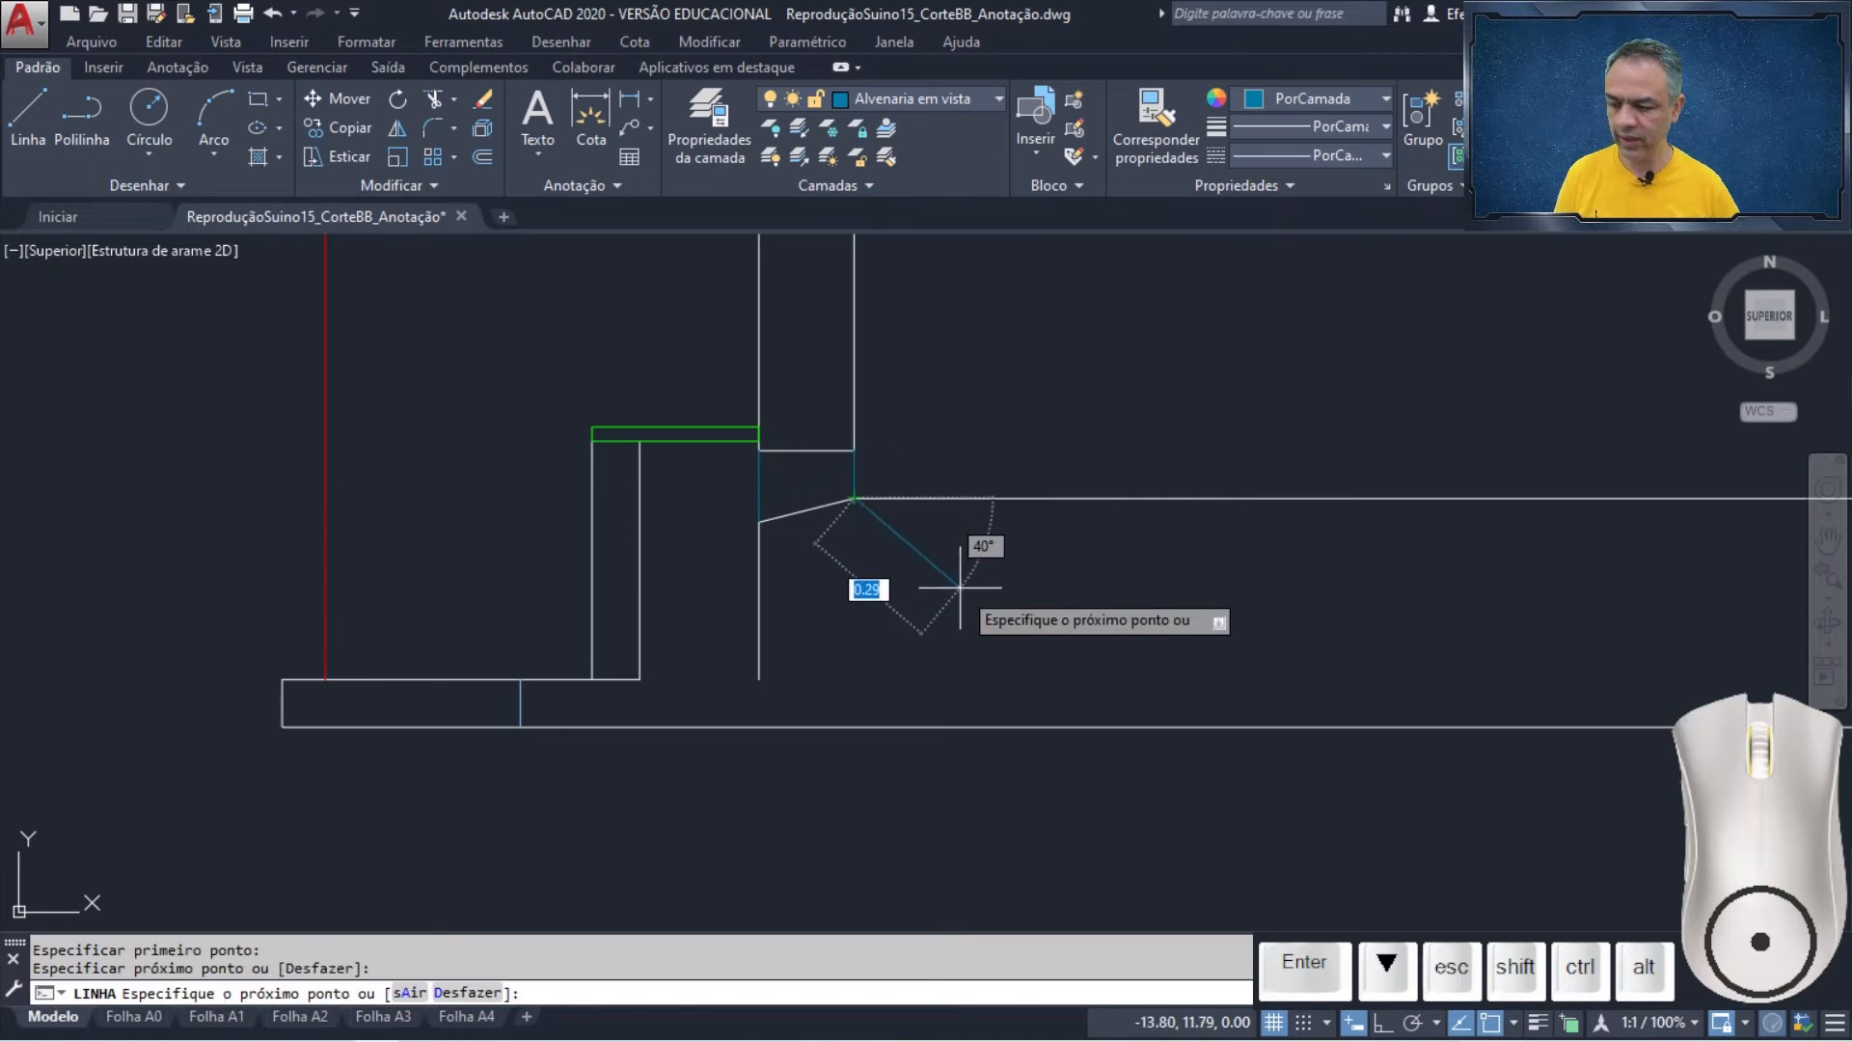
key("Return")
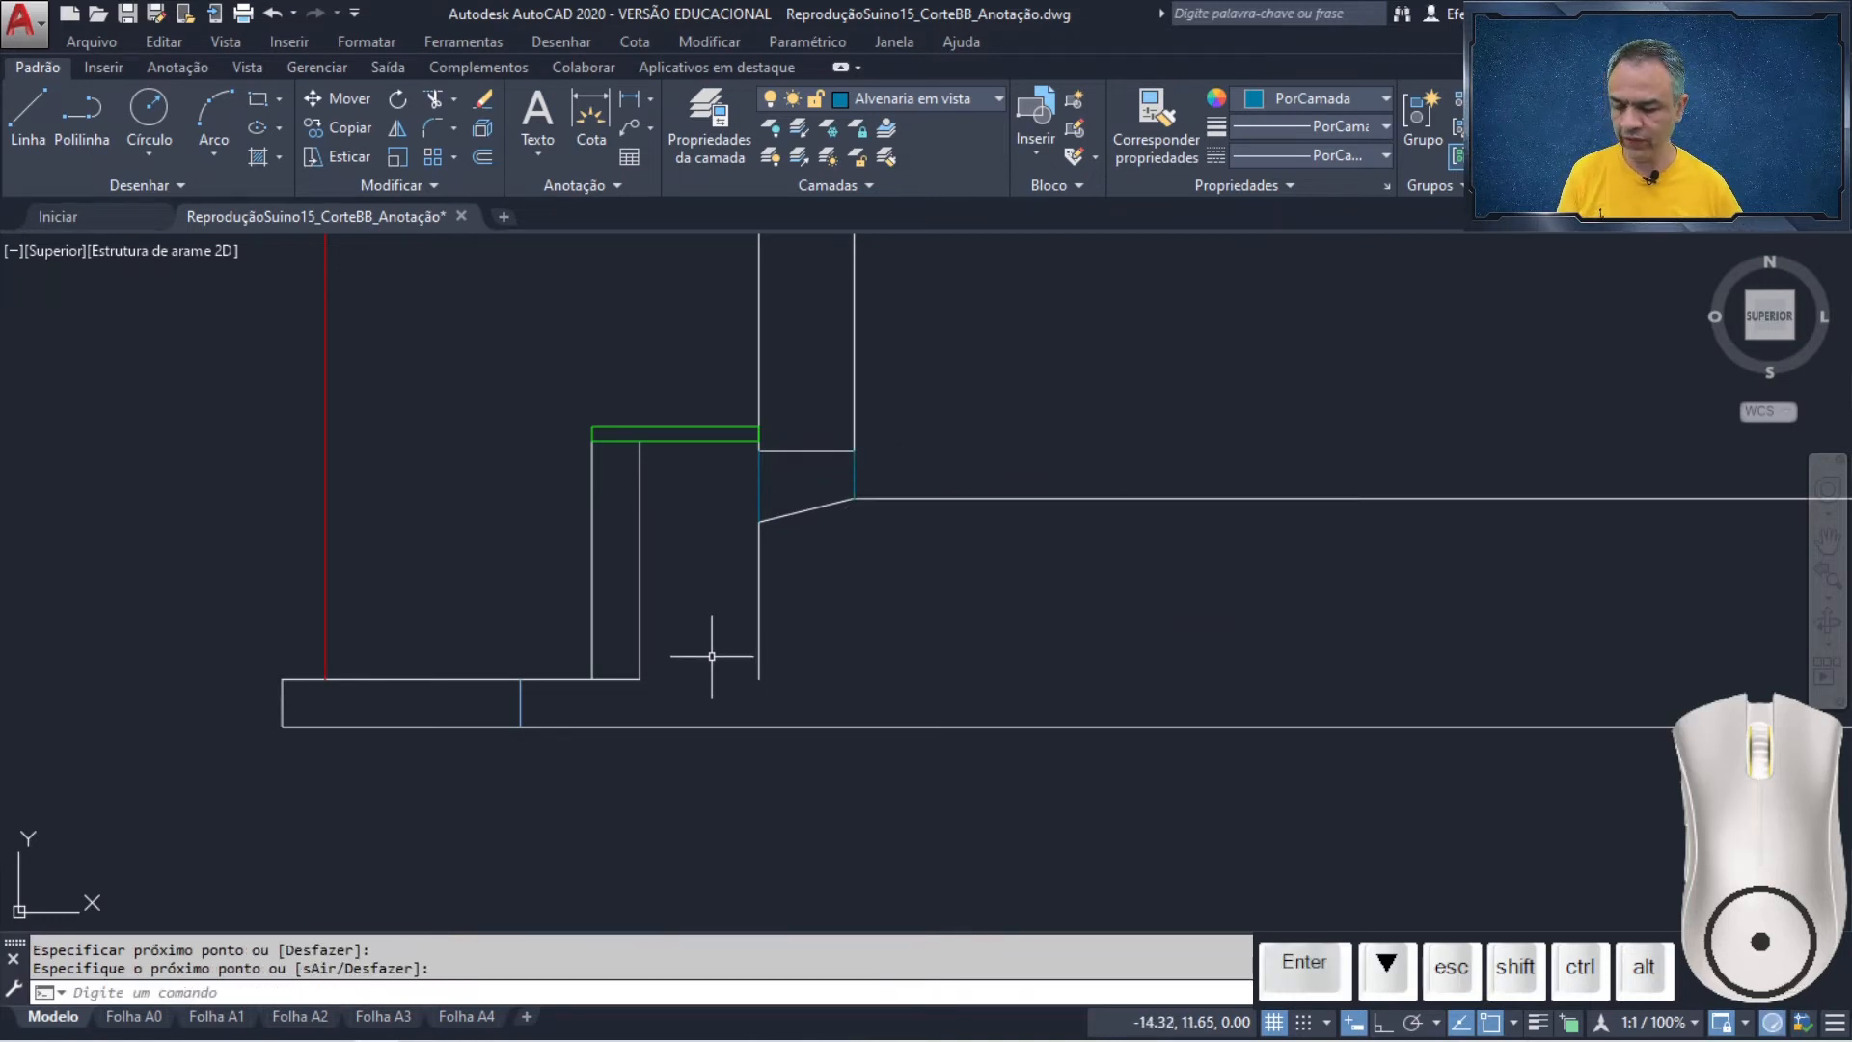
- Draw a horizontal line along the left channel's bottom, from the channel wall's inner base corner to the outer wall line
key("Return")
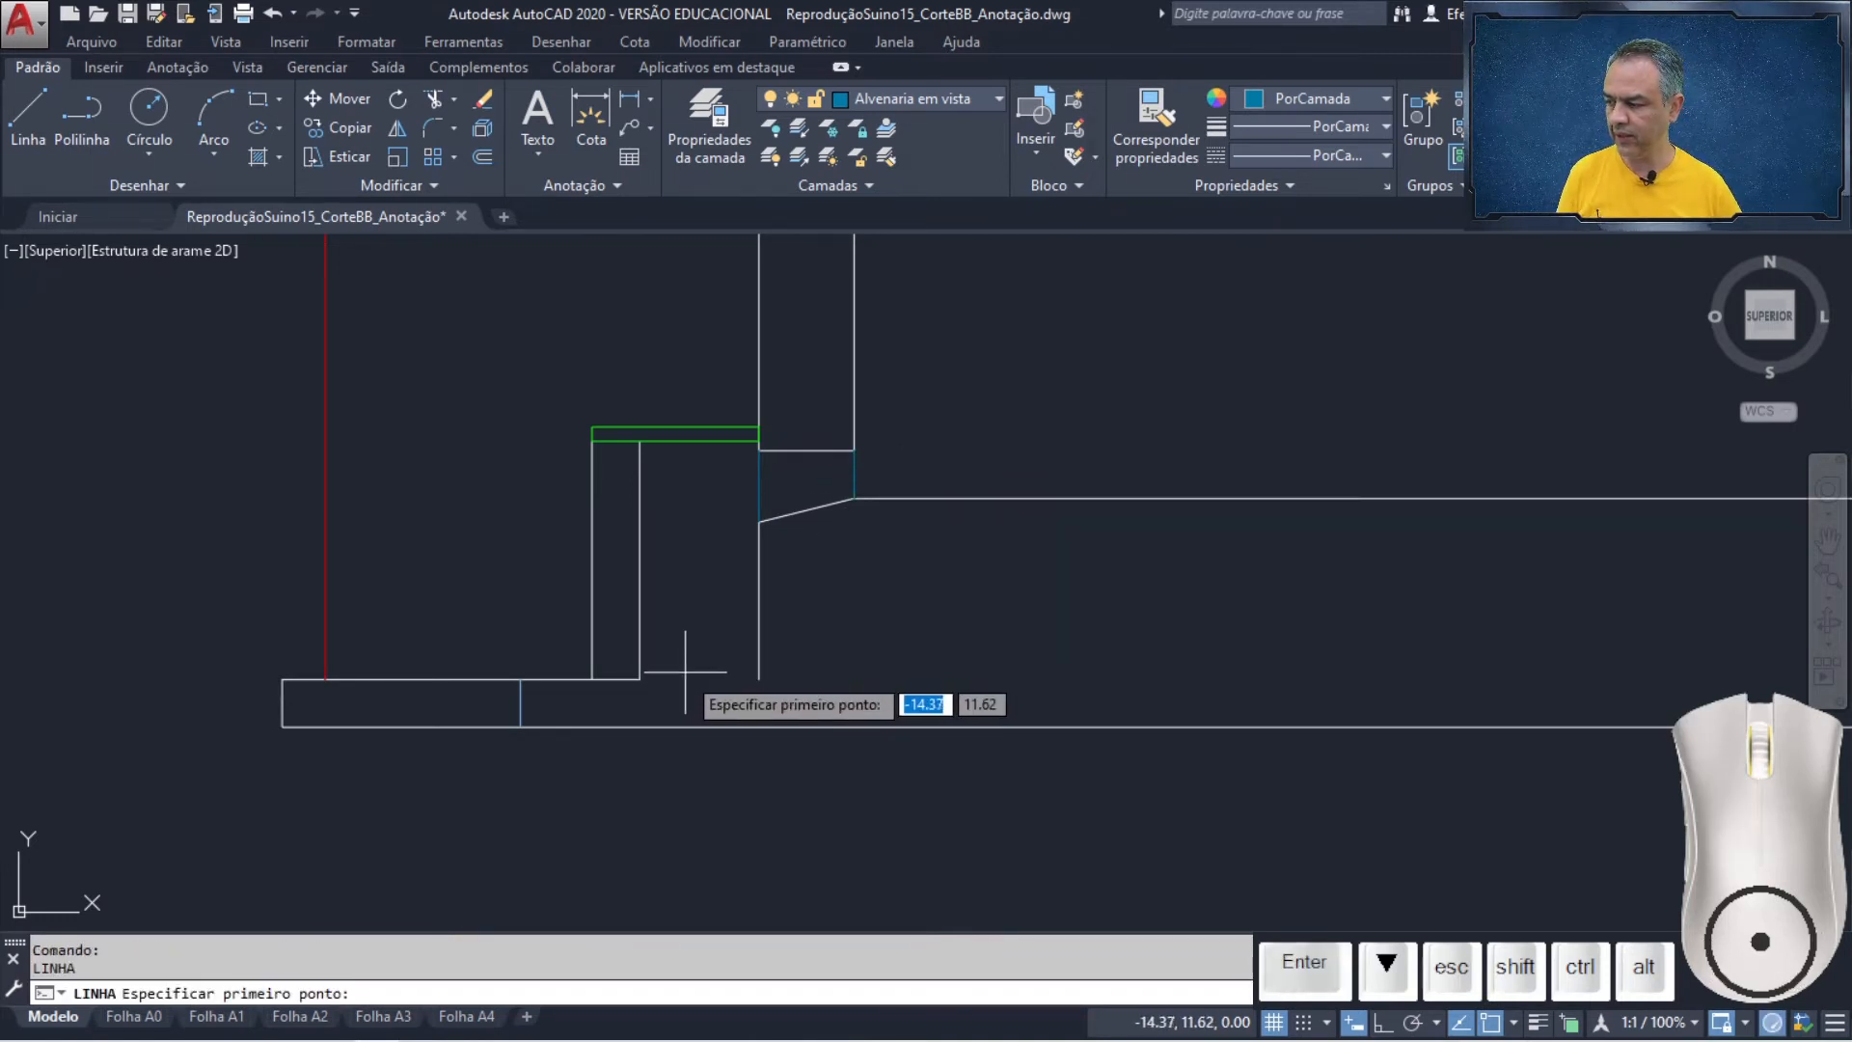
left_click(640, 679)
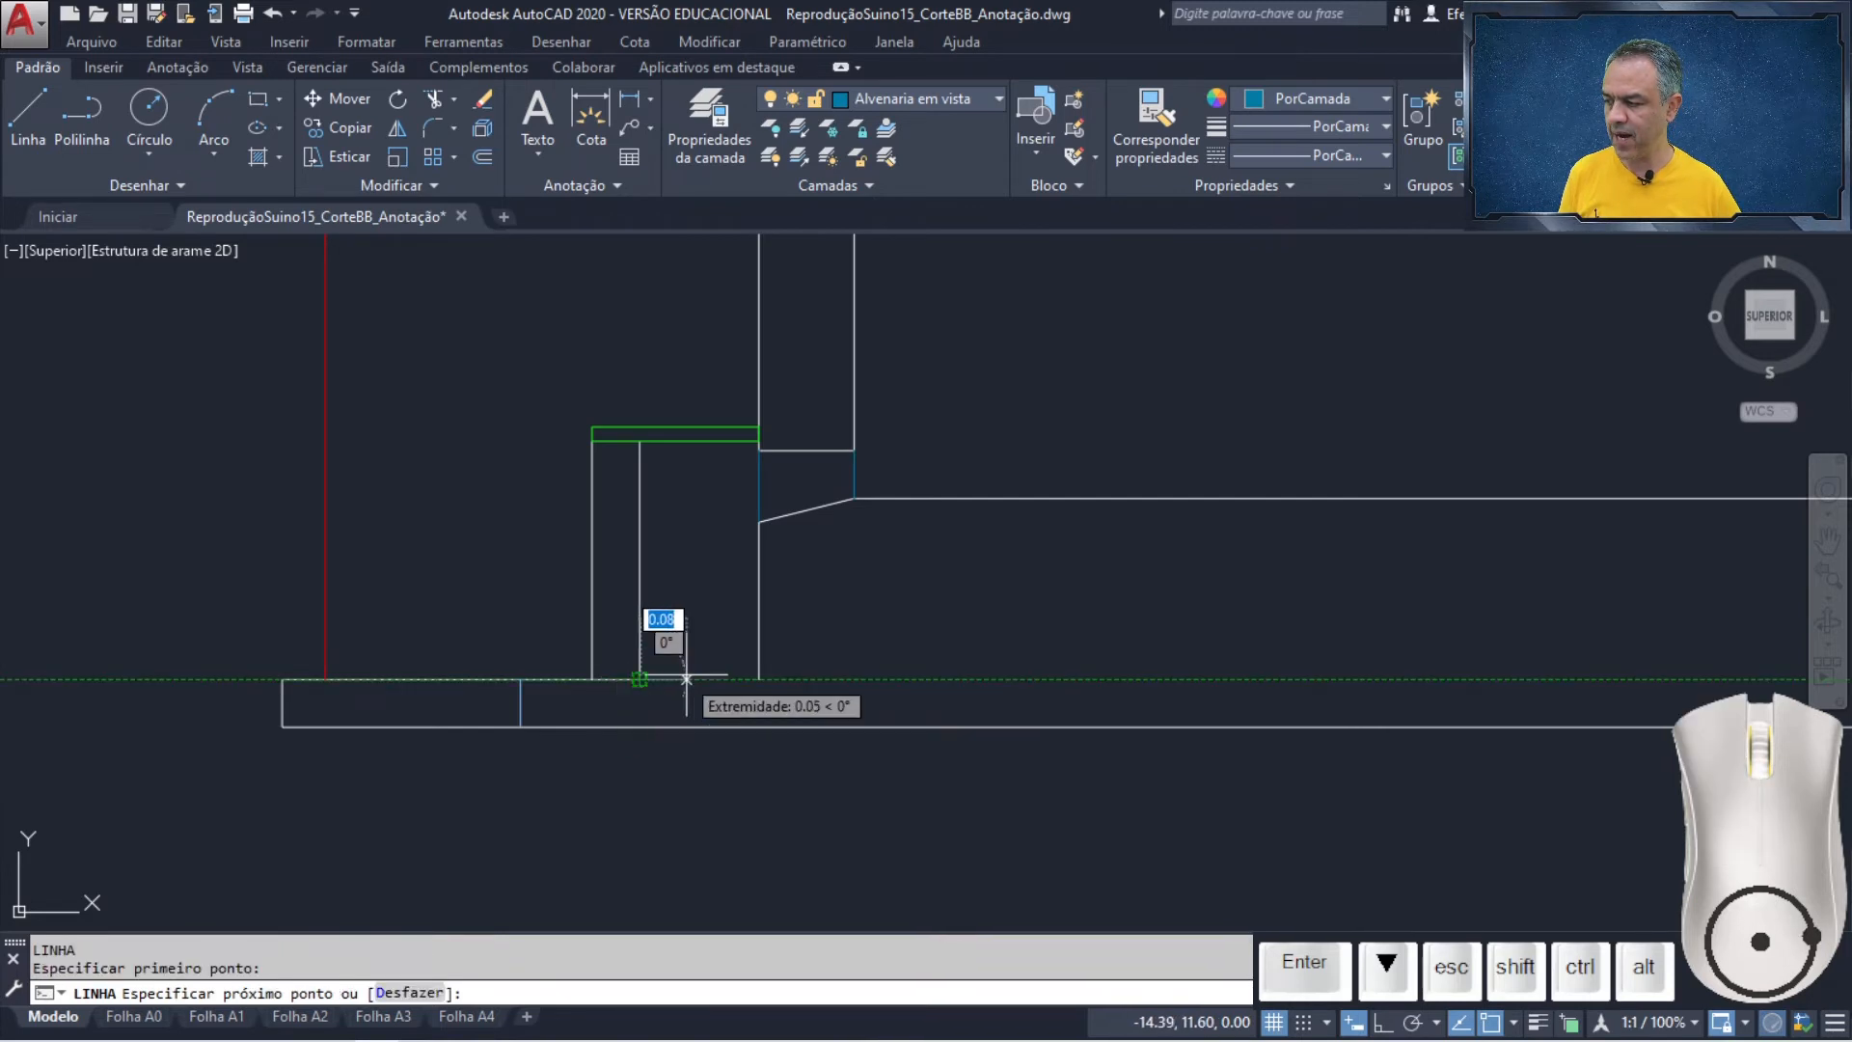
left_click(759, 679)
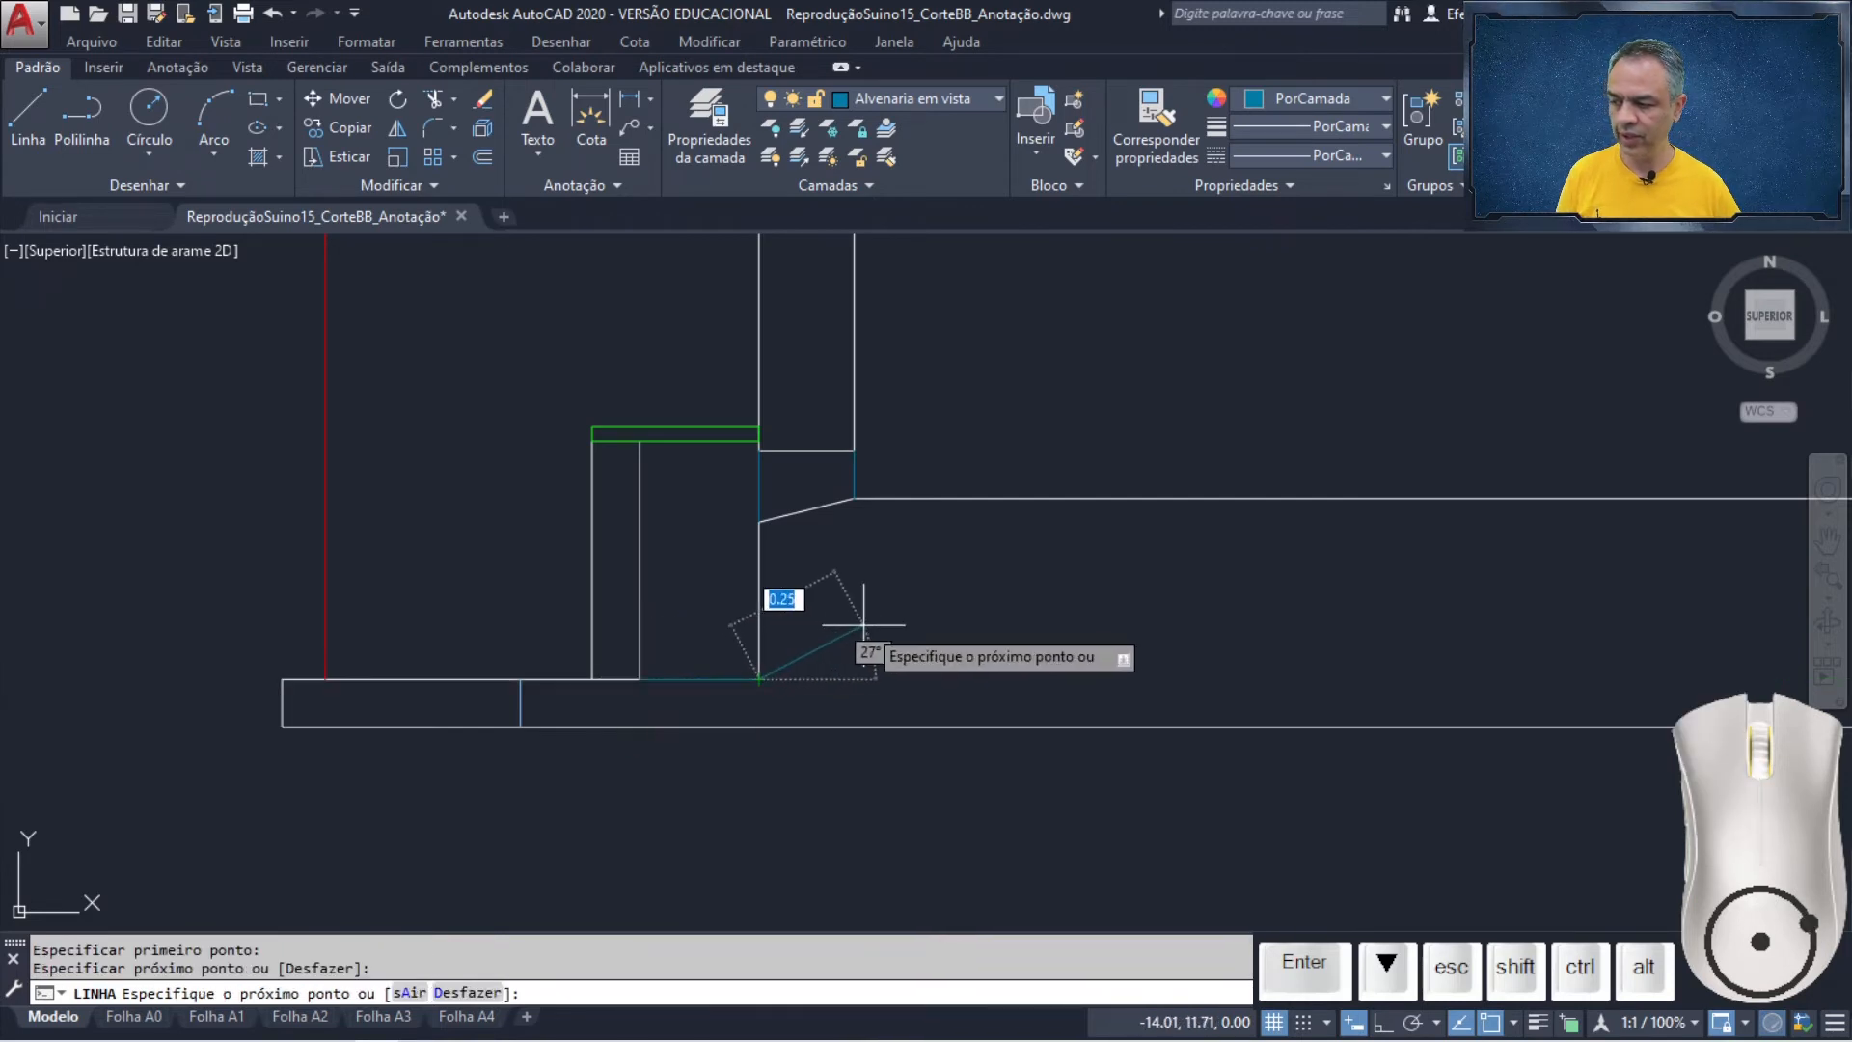
key("Return")
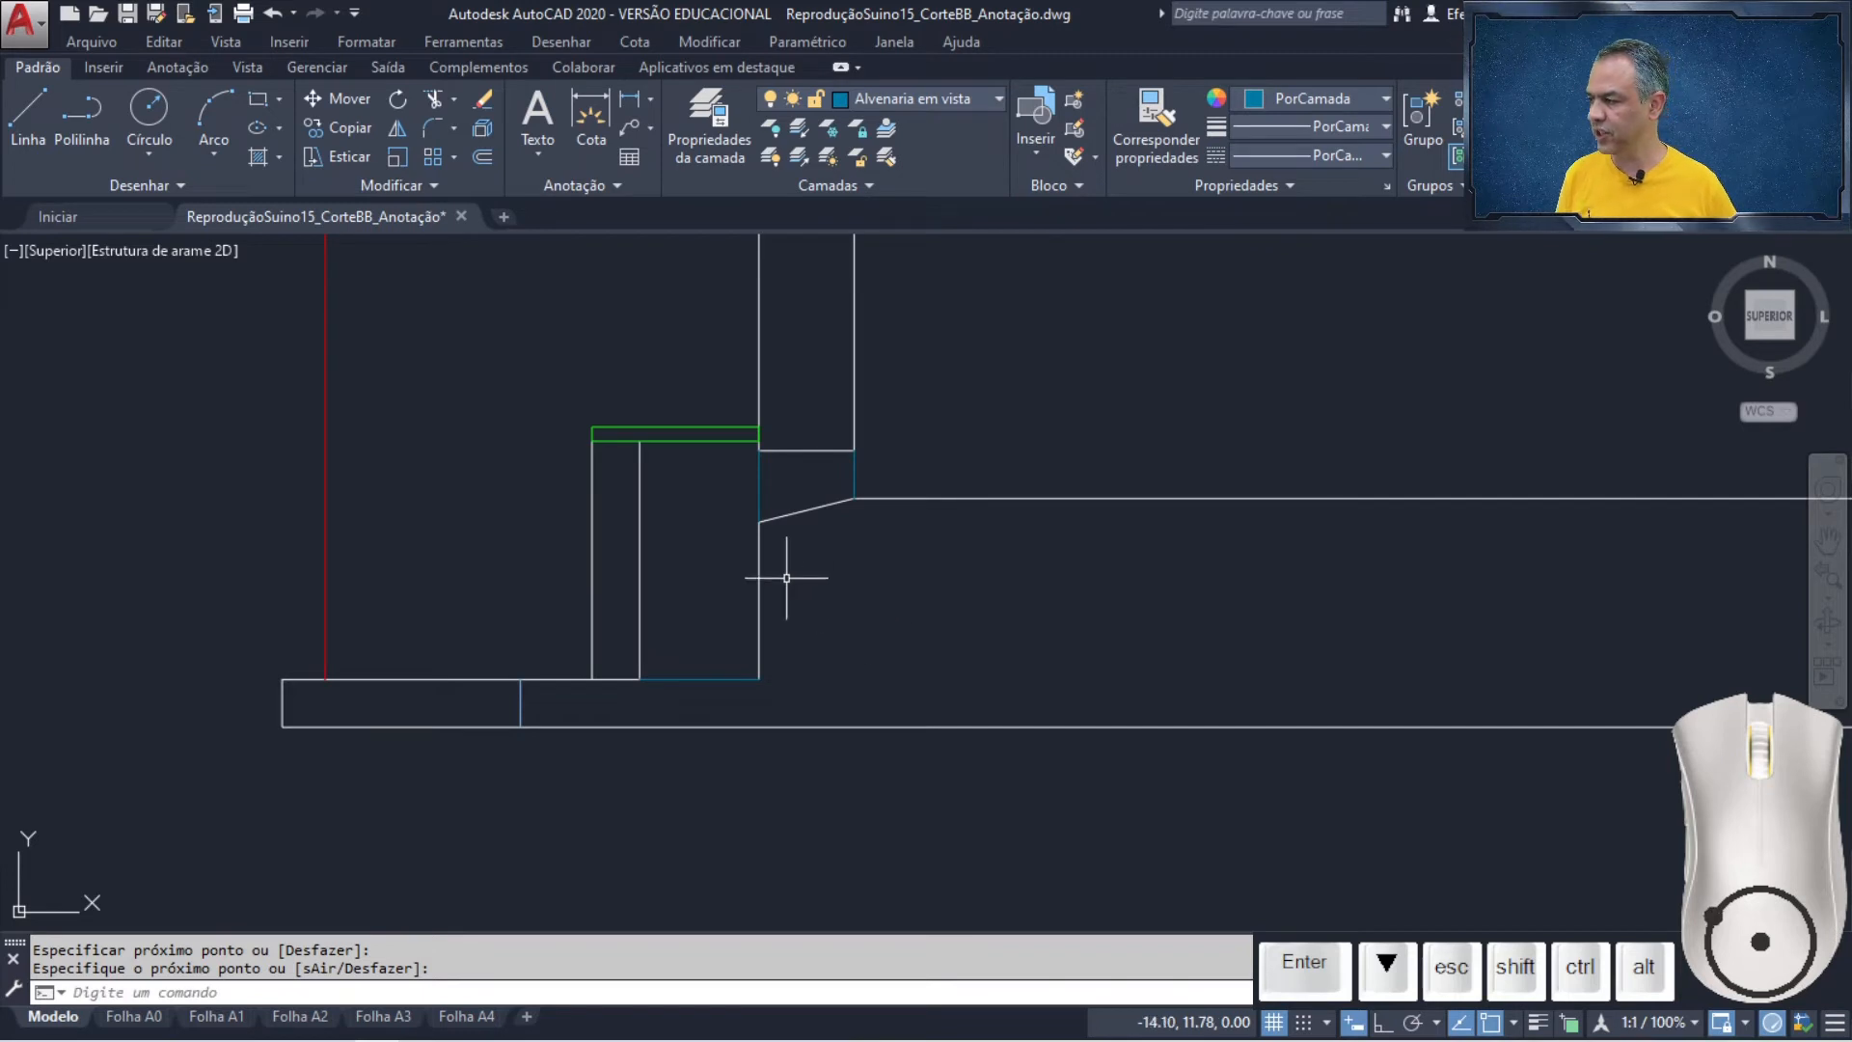
- Offset the base slab's bottom line downward by 0.5
left_click(485, 154)
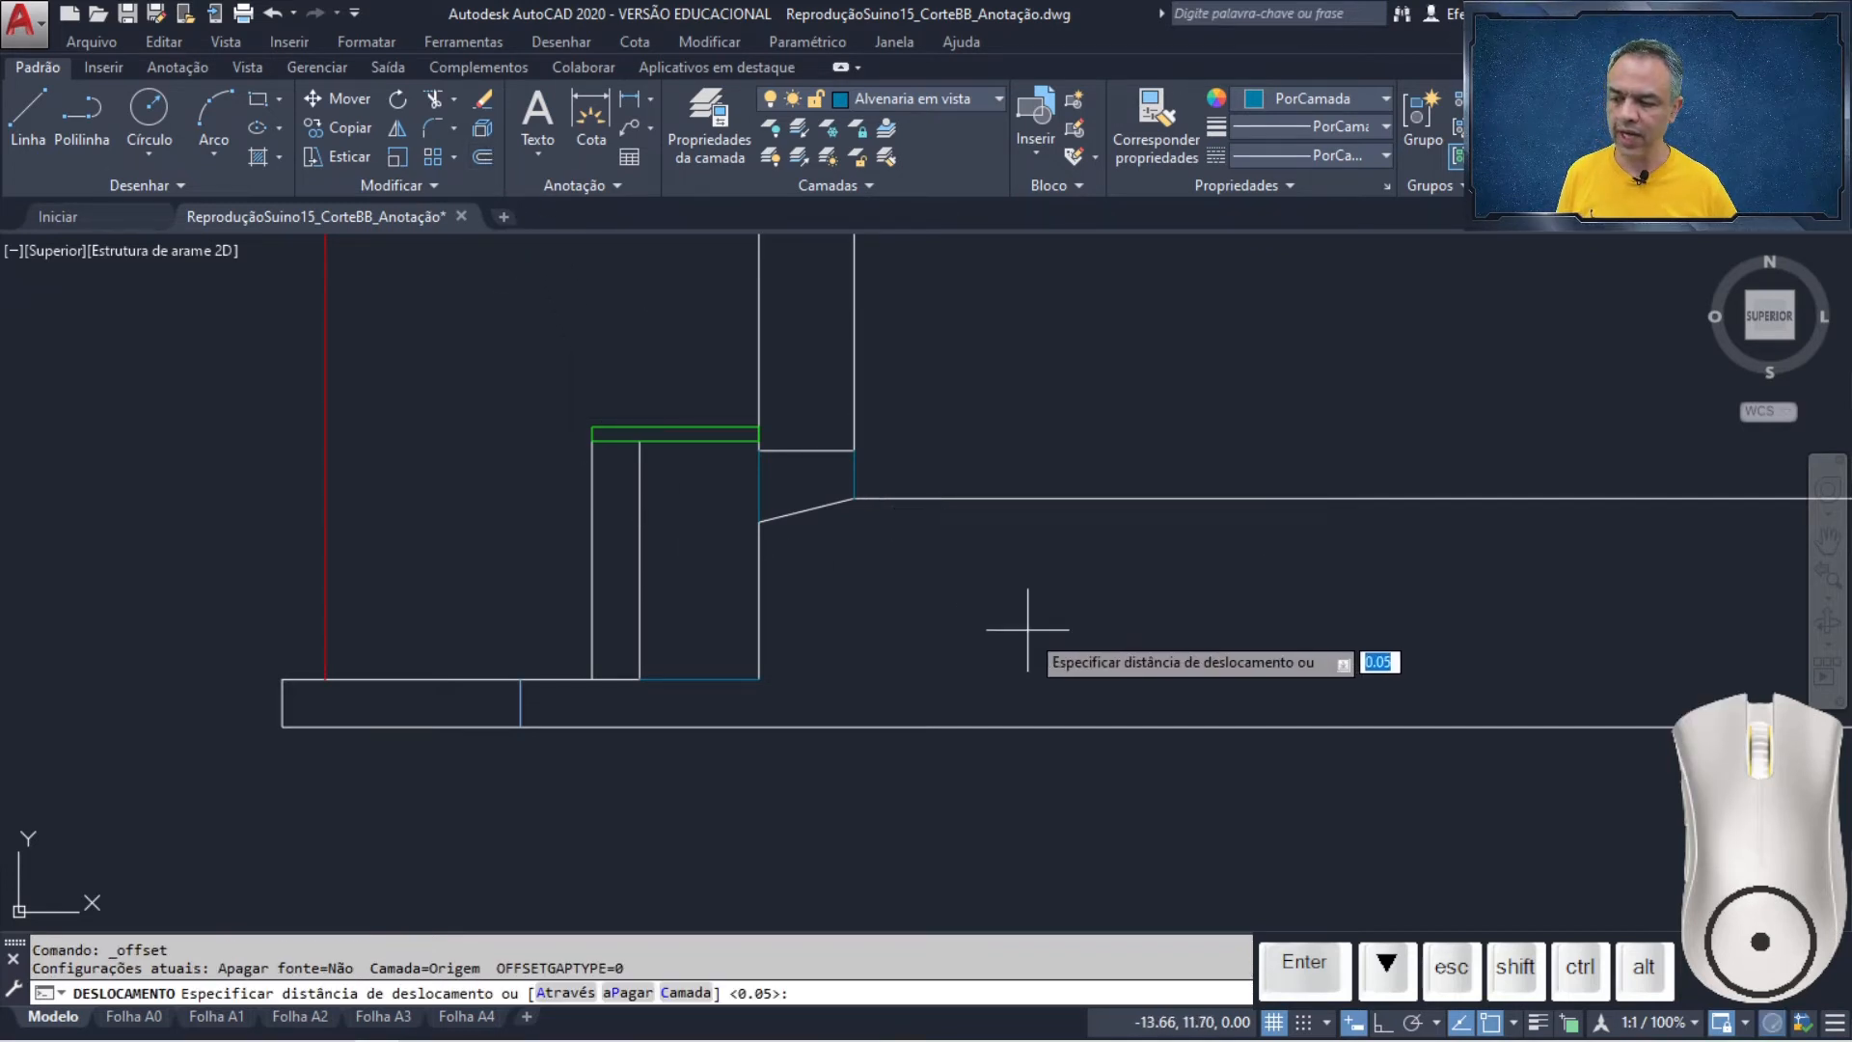
type("0.")
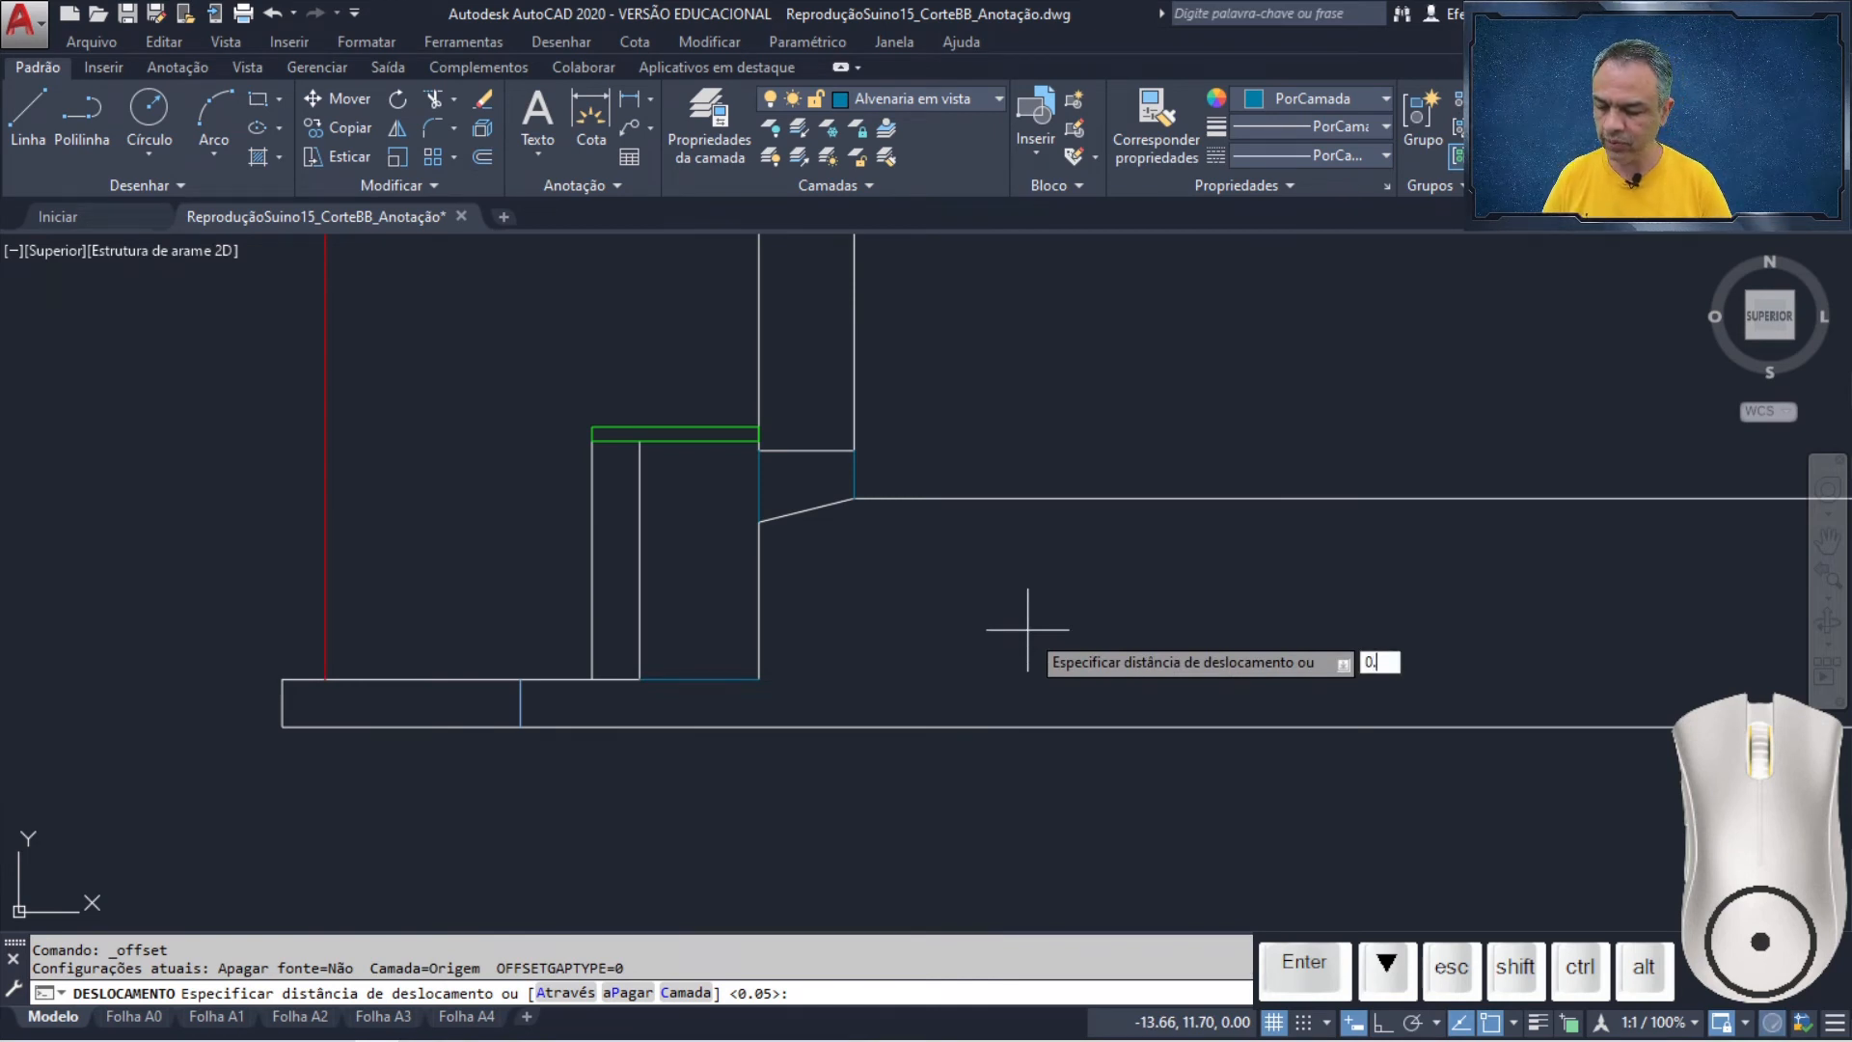
type("5")
key("Return")
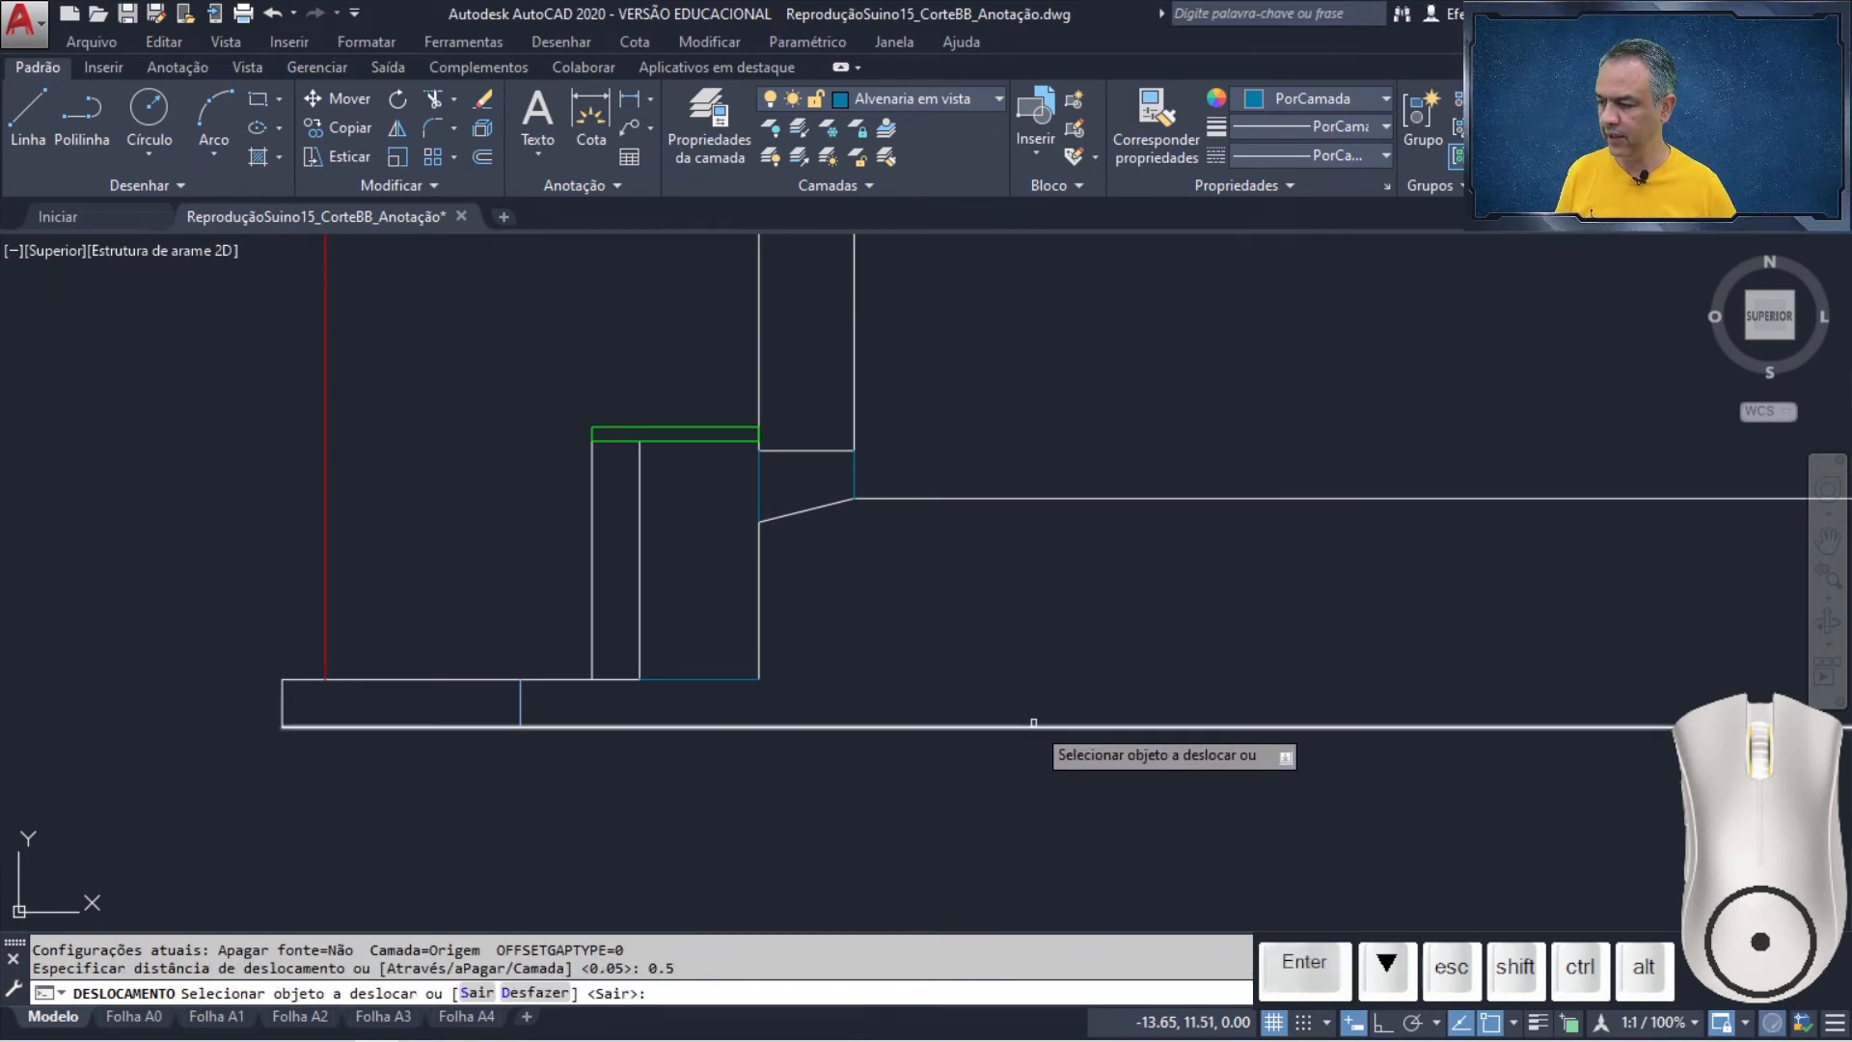
left_click(1034, 723)
left_click(1039, 819)
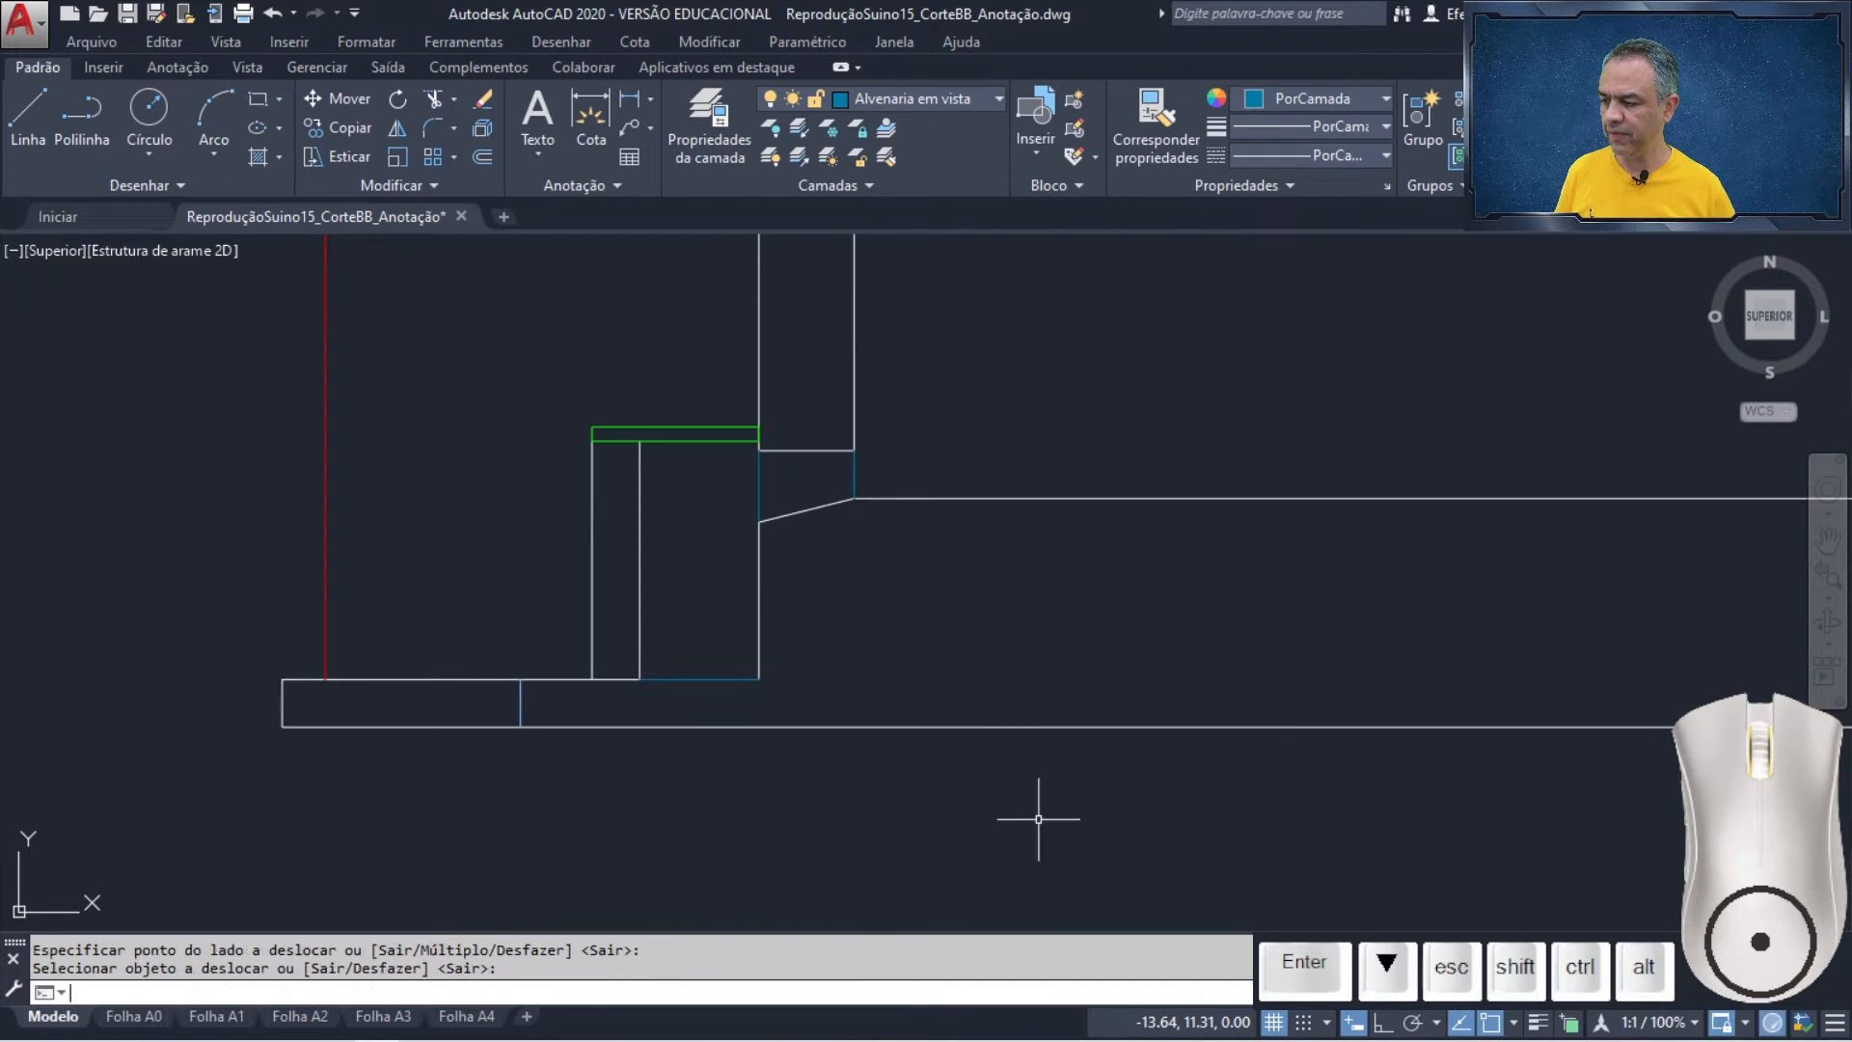
- Extend the left outer wall line and the short vertical line in the left slab down to the offset line below the base slab
scroll(1038, 819, "down", 1)
middle_click_drag(1038, 819, 642, 748)
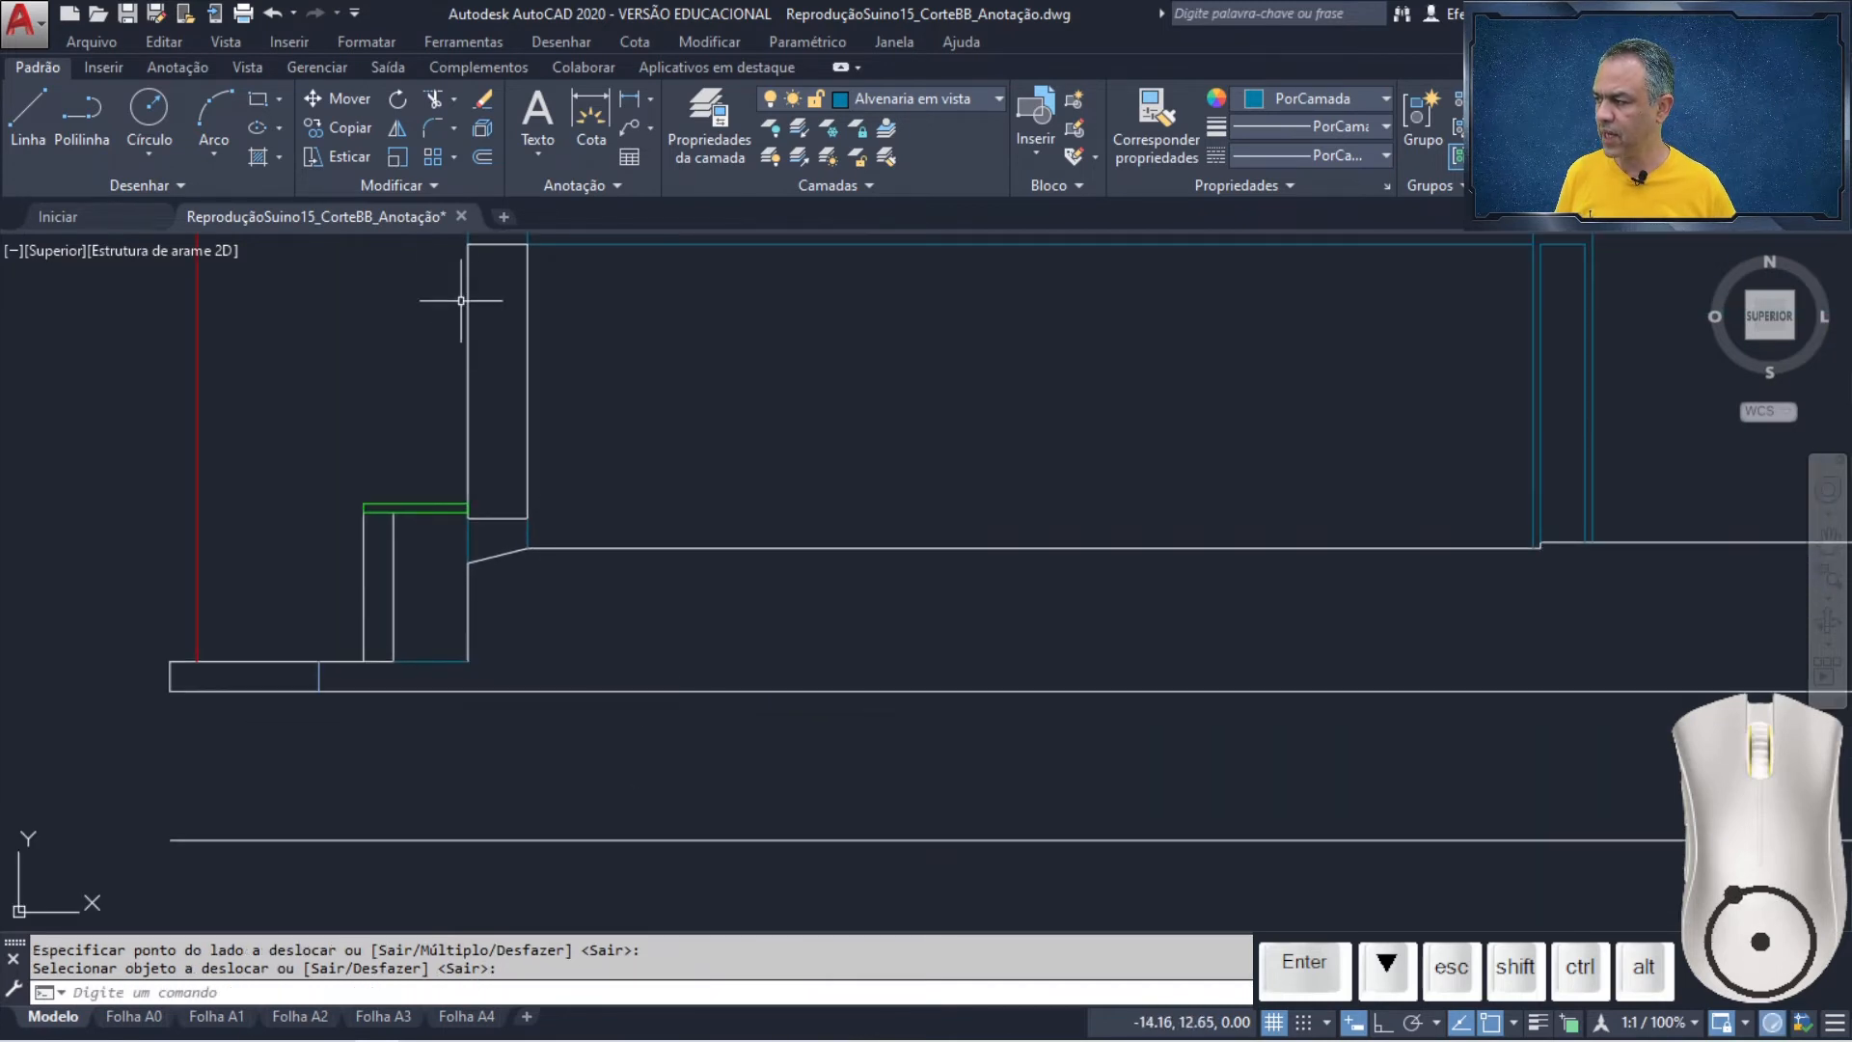
left_click(454, 99)
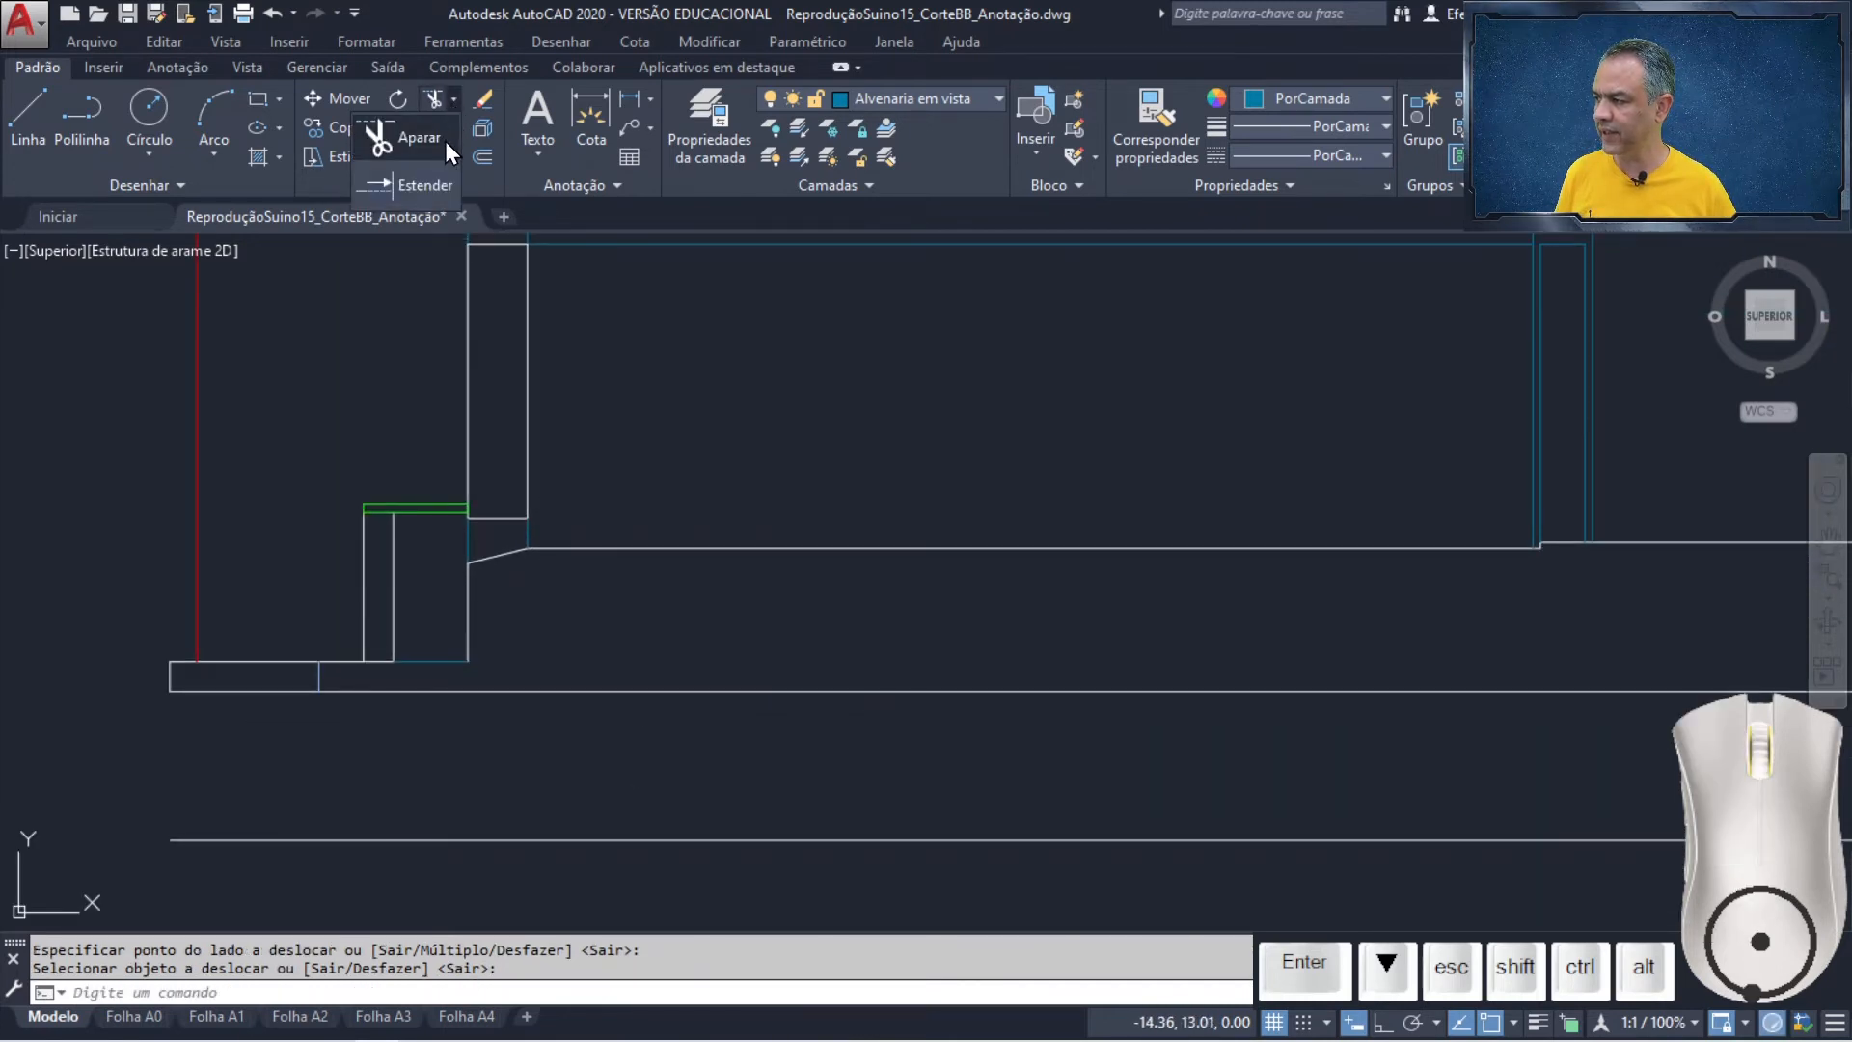
left_click(435, 188)
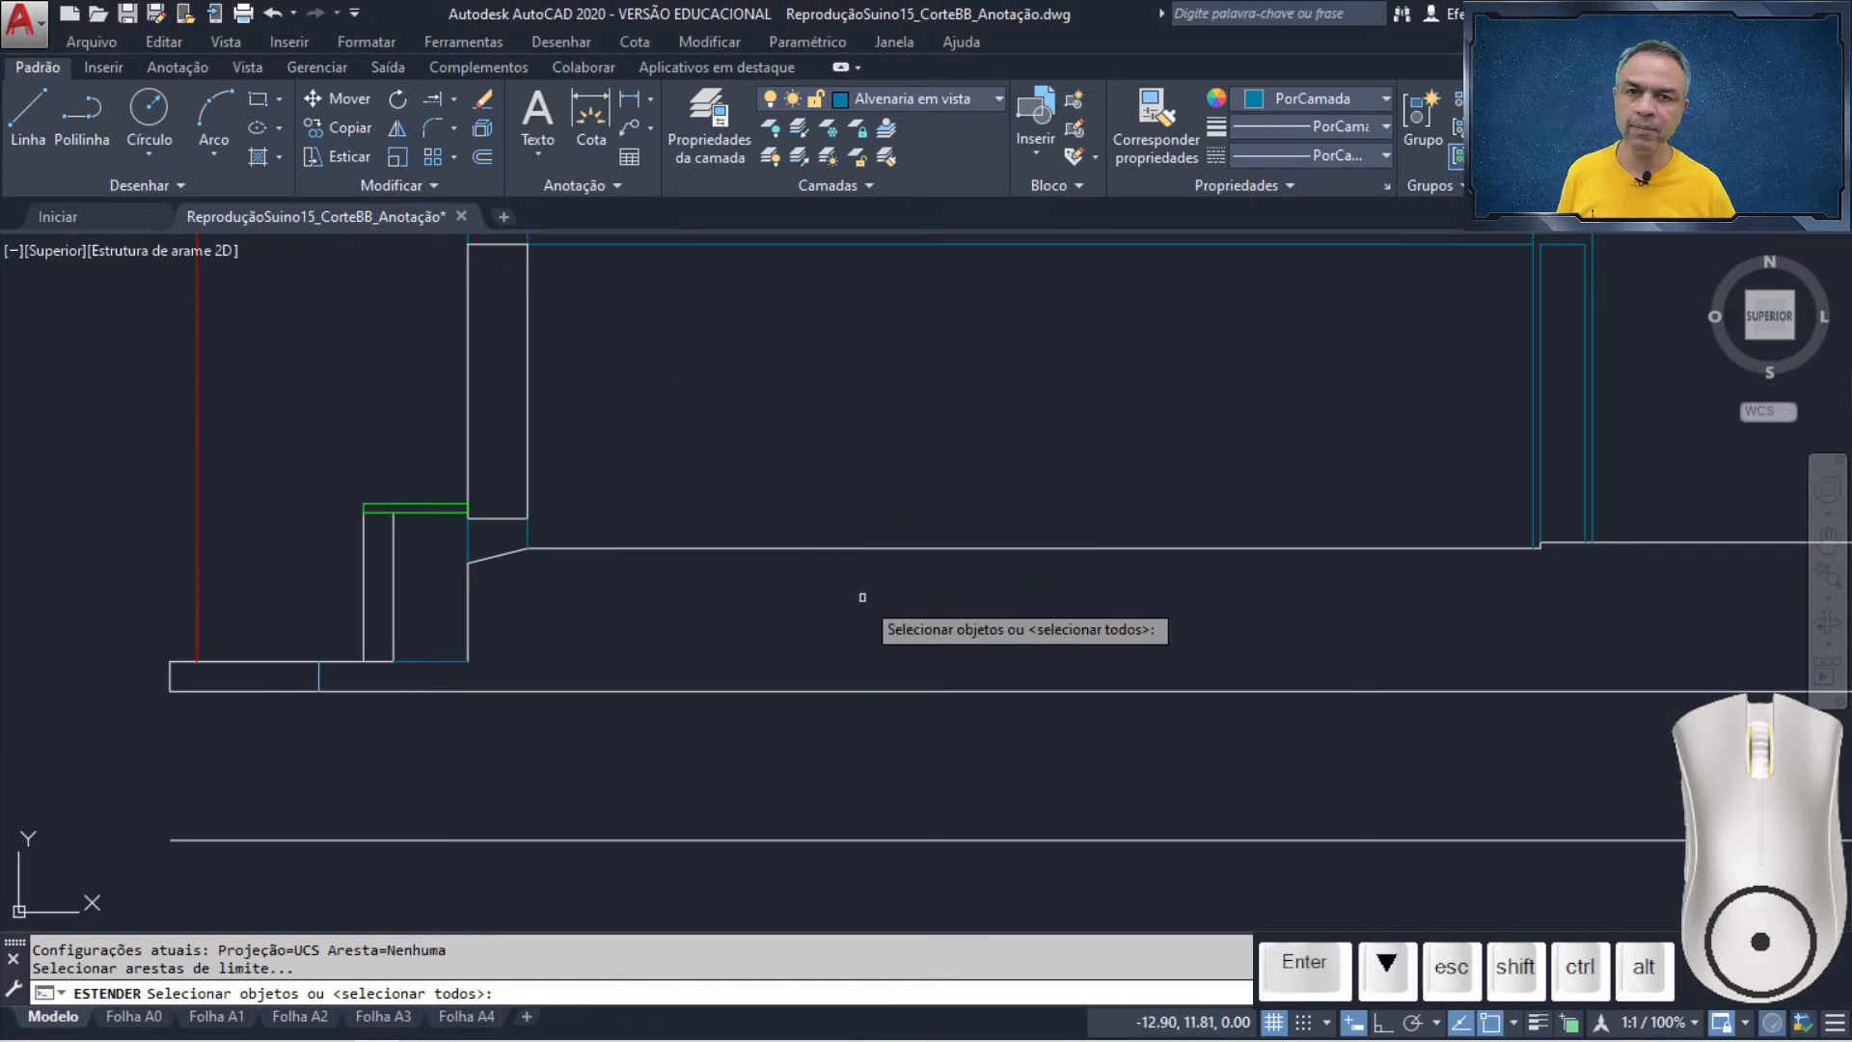
left_click(906, 840)
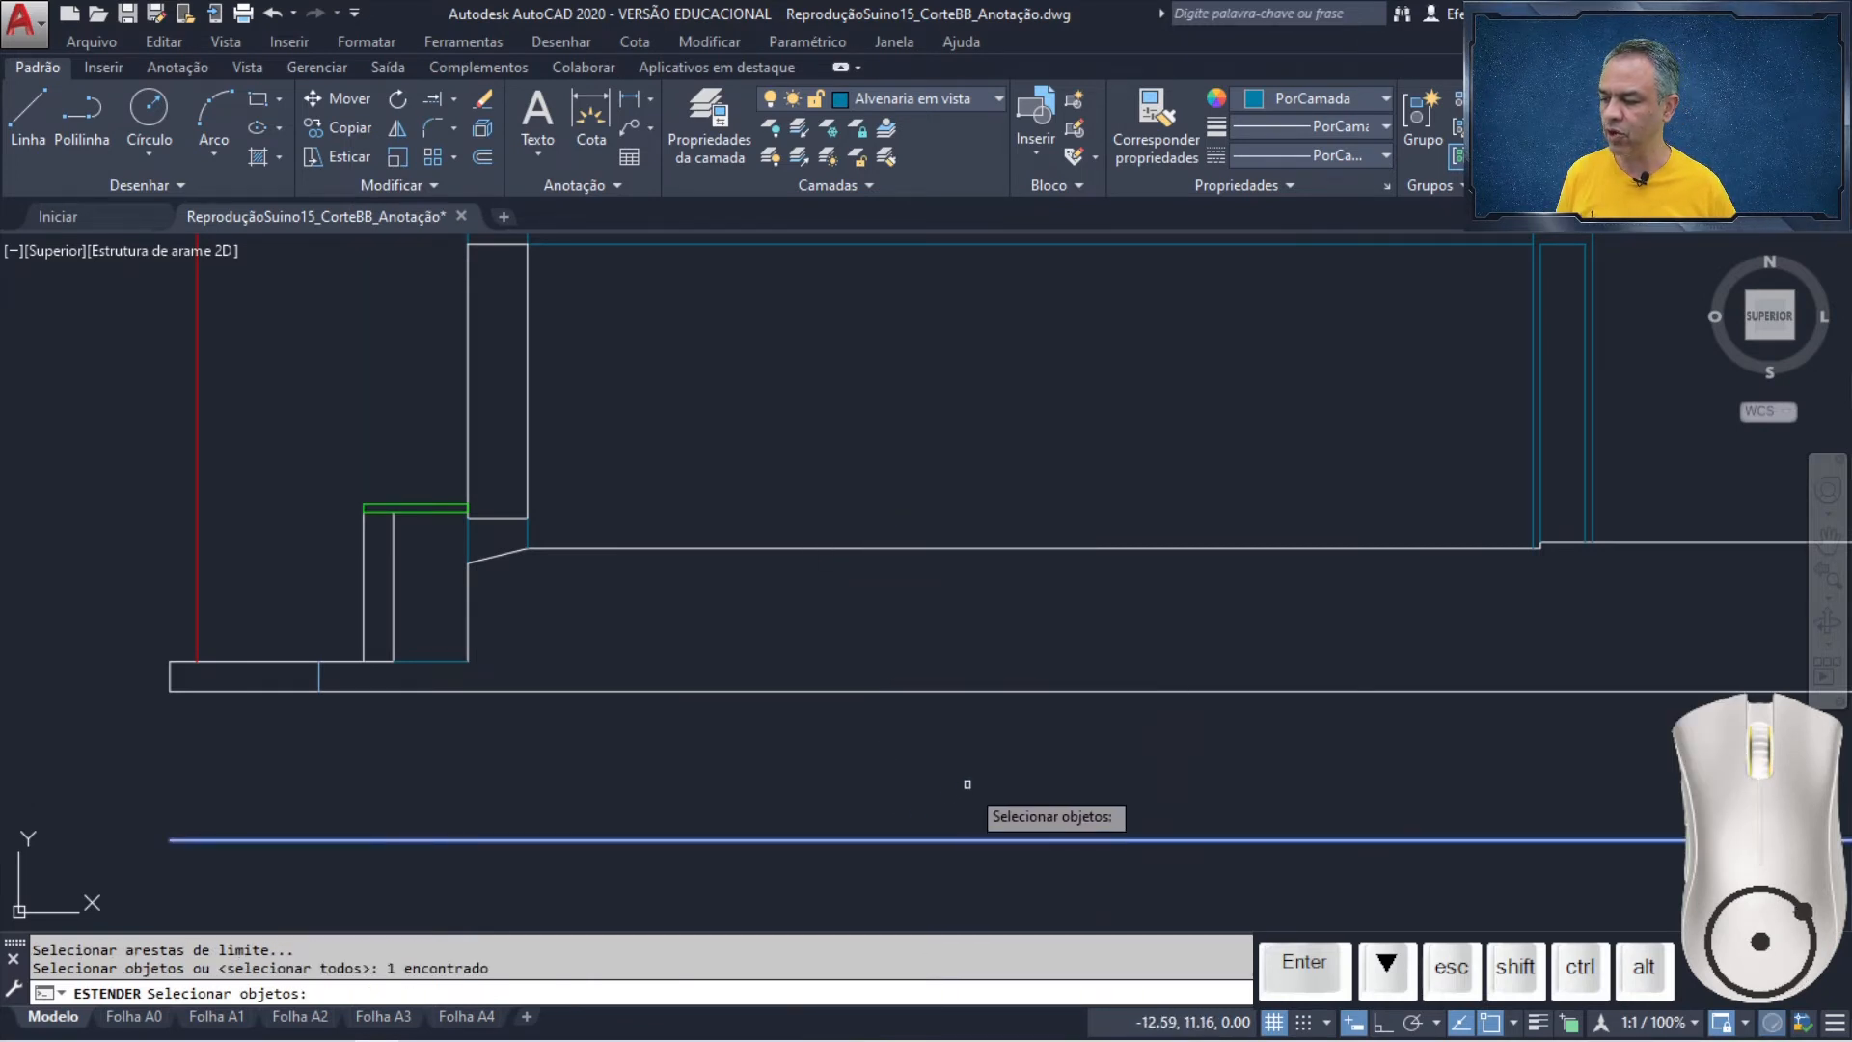
key("Return")
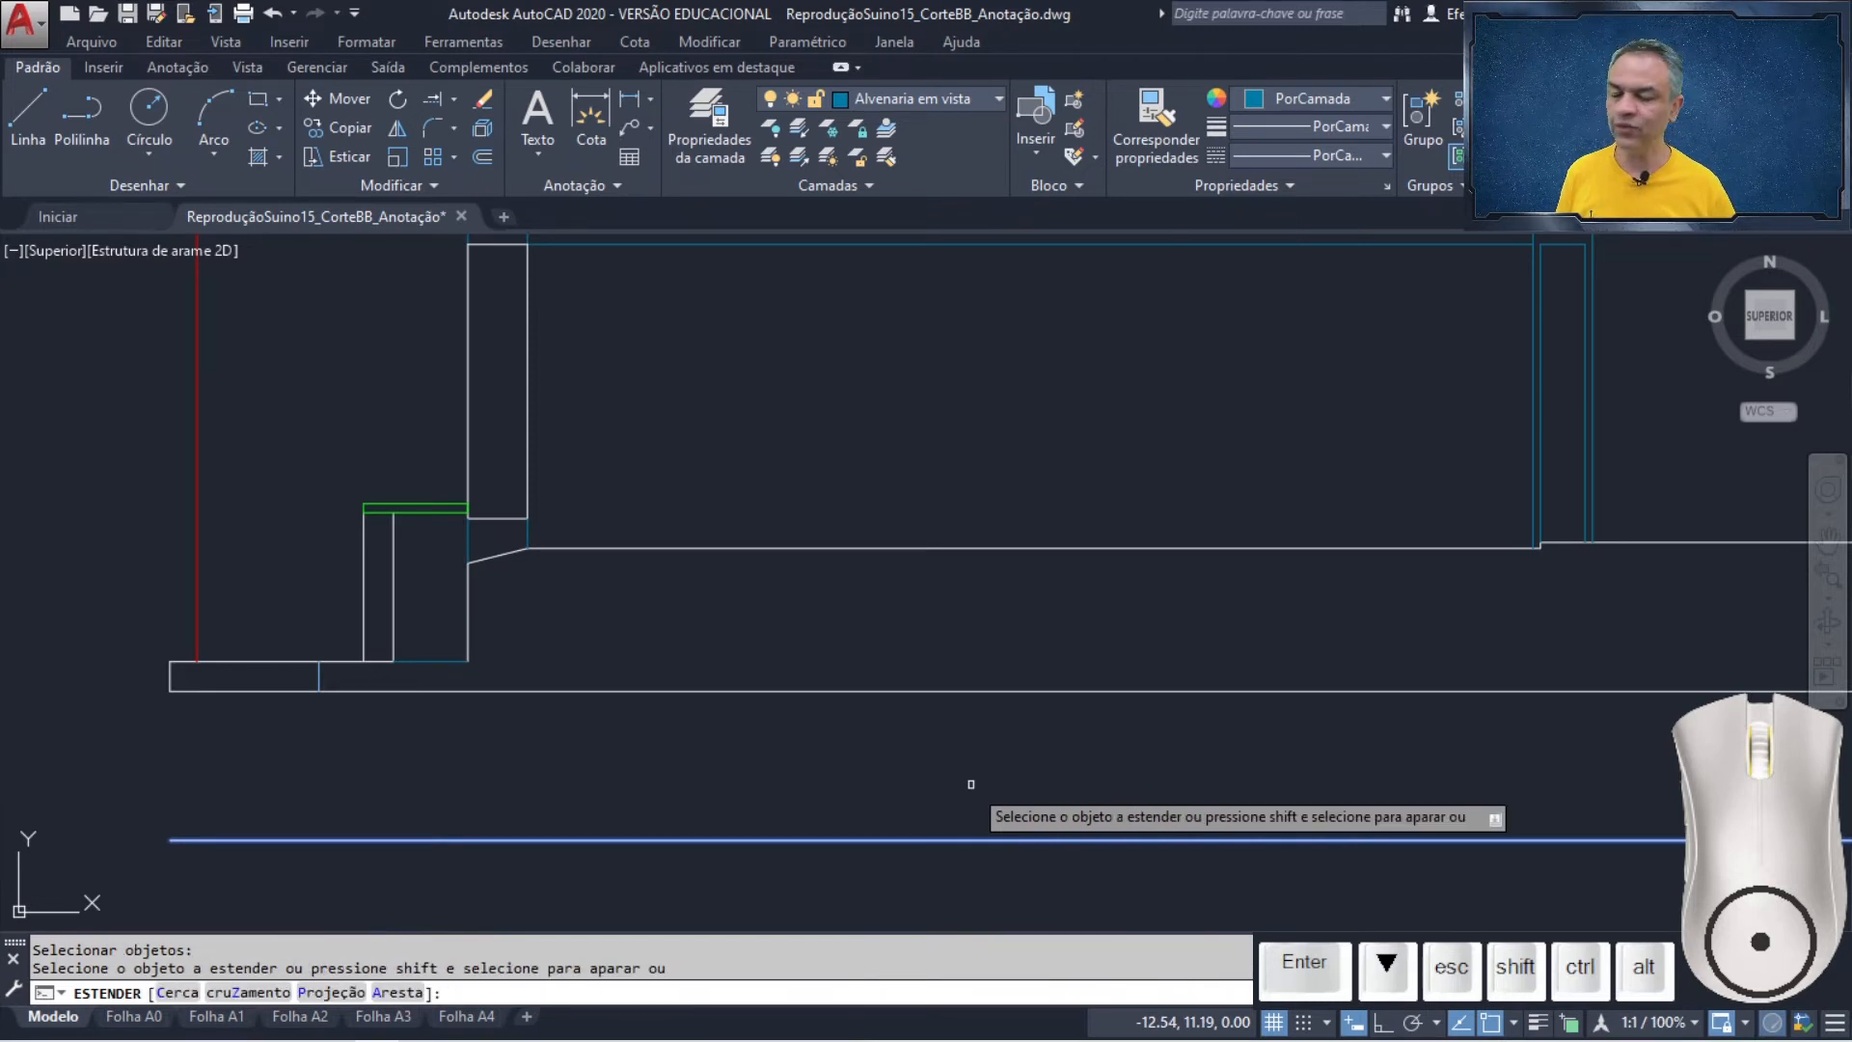
scroll(897, 781, "down", 1)
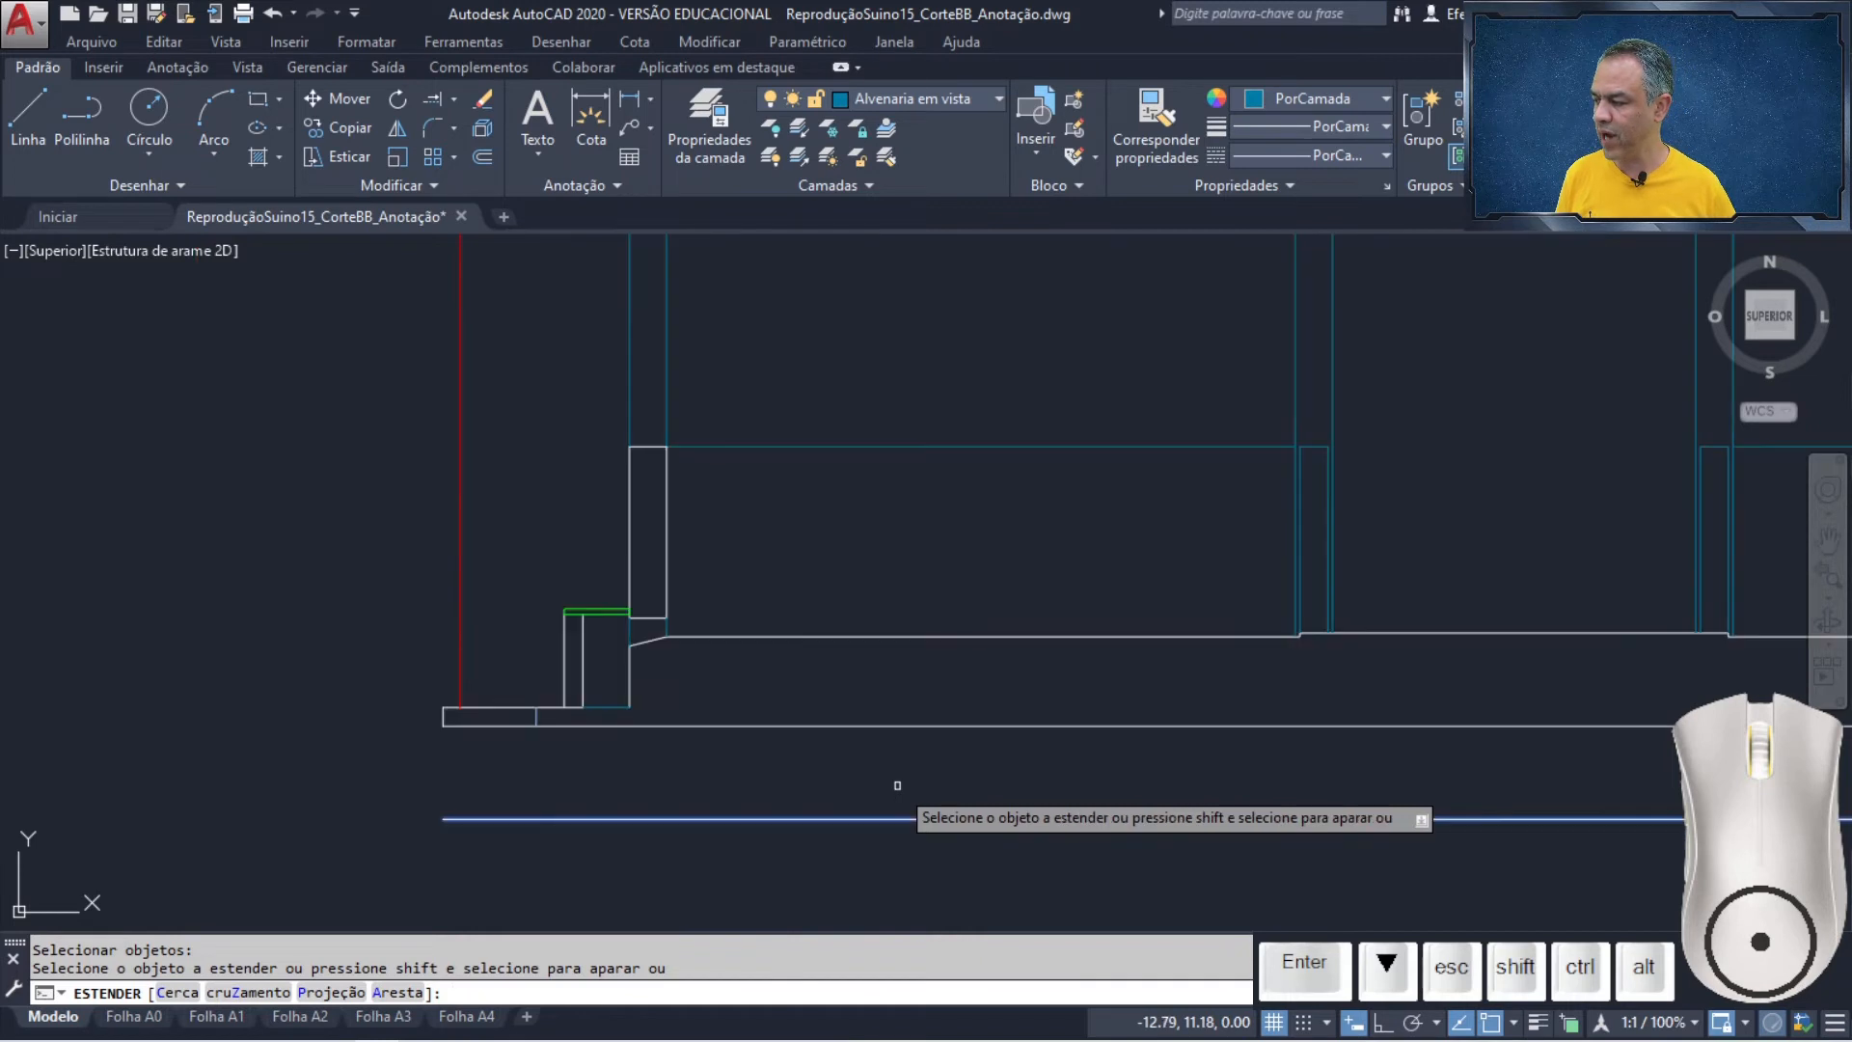
left_click(632, 697)
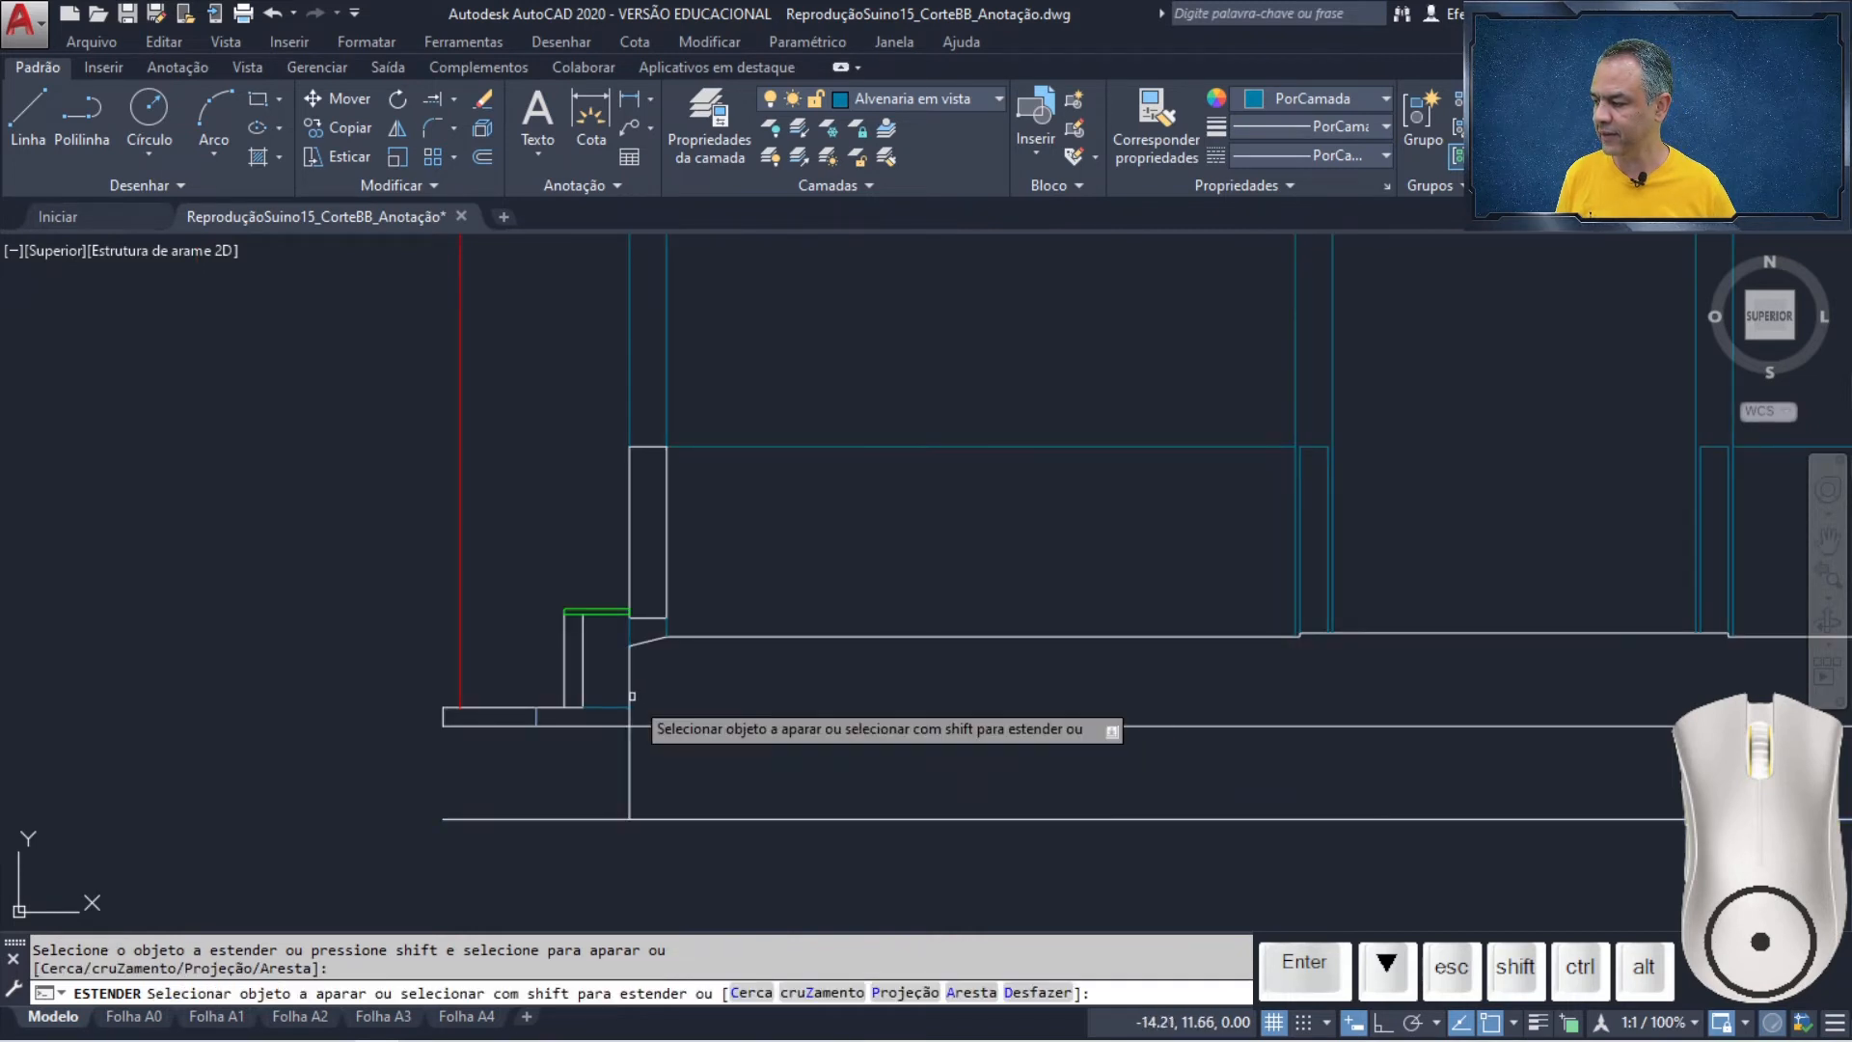
left_click(536, 719)
- Extend the right outer wall line and the short vertical line in the right slab down to the same lower line
middle_click_drag(1402, 748, 392, 659)
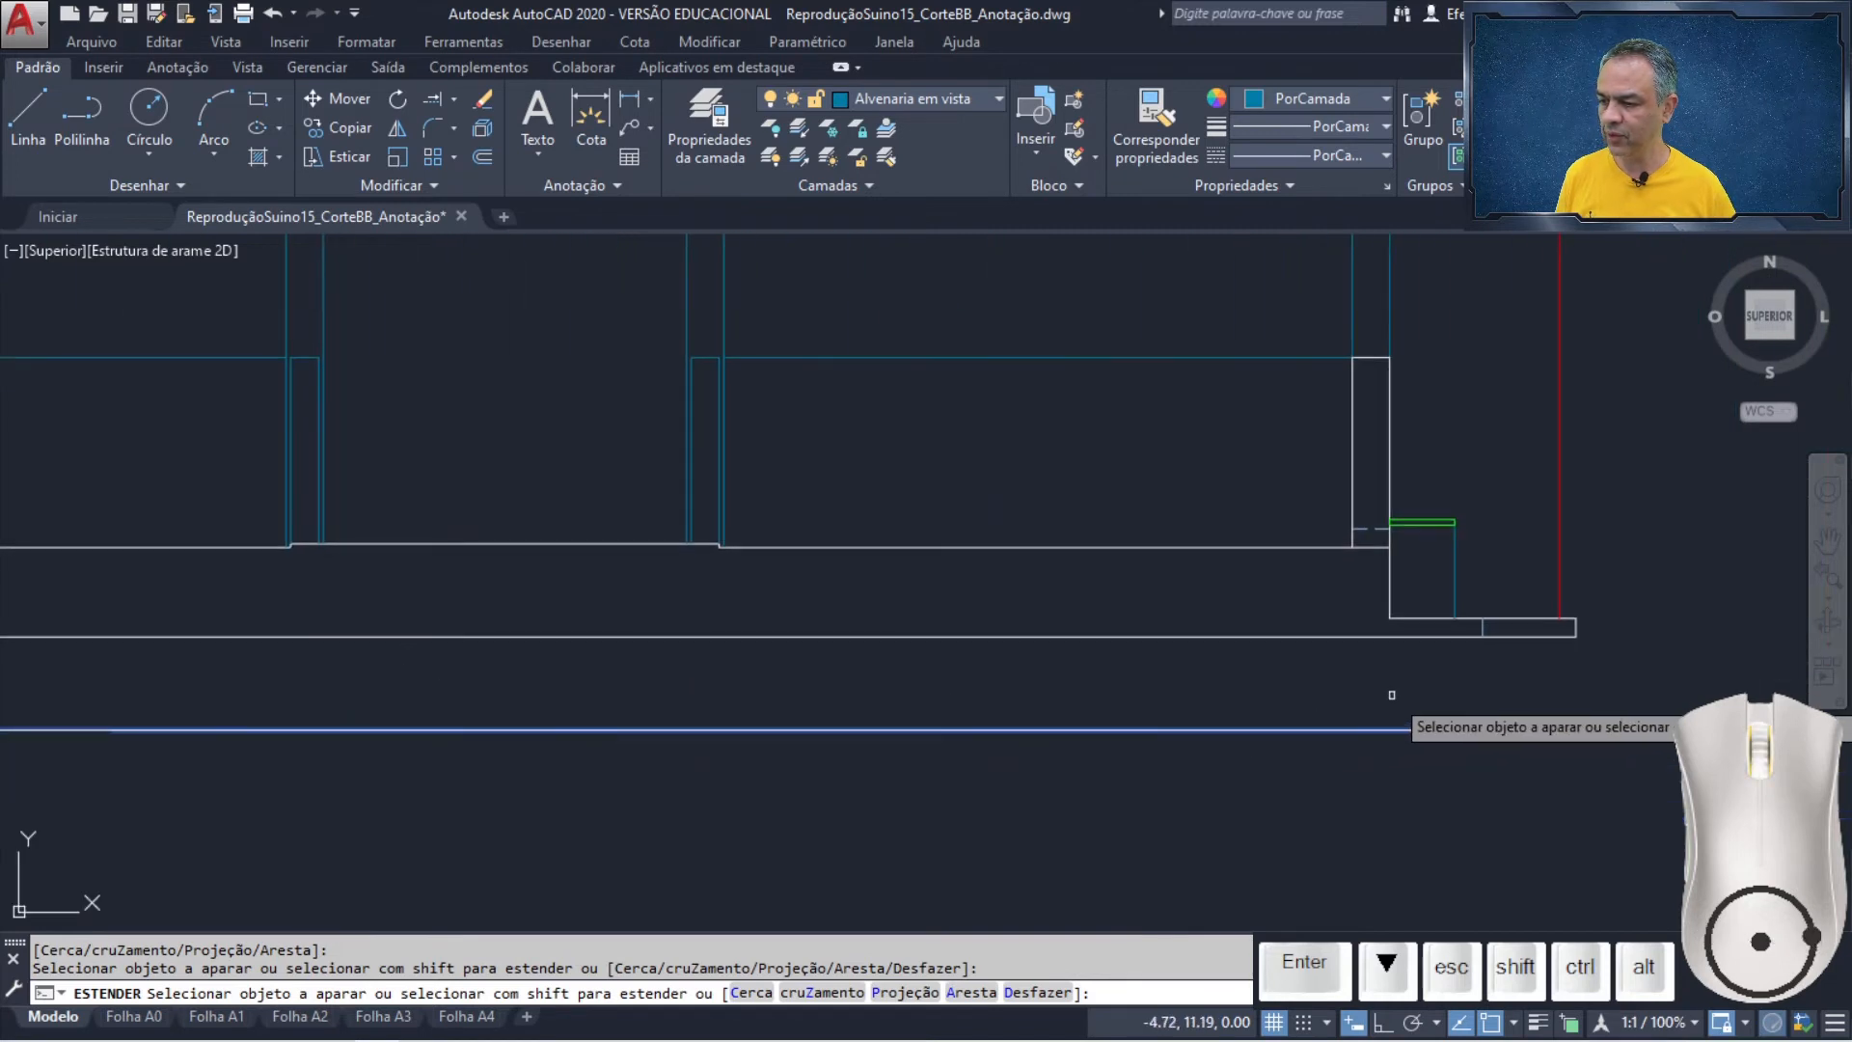
left_click(1392, 601)
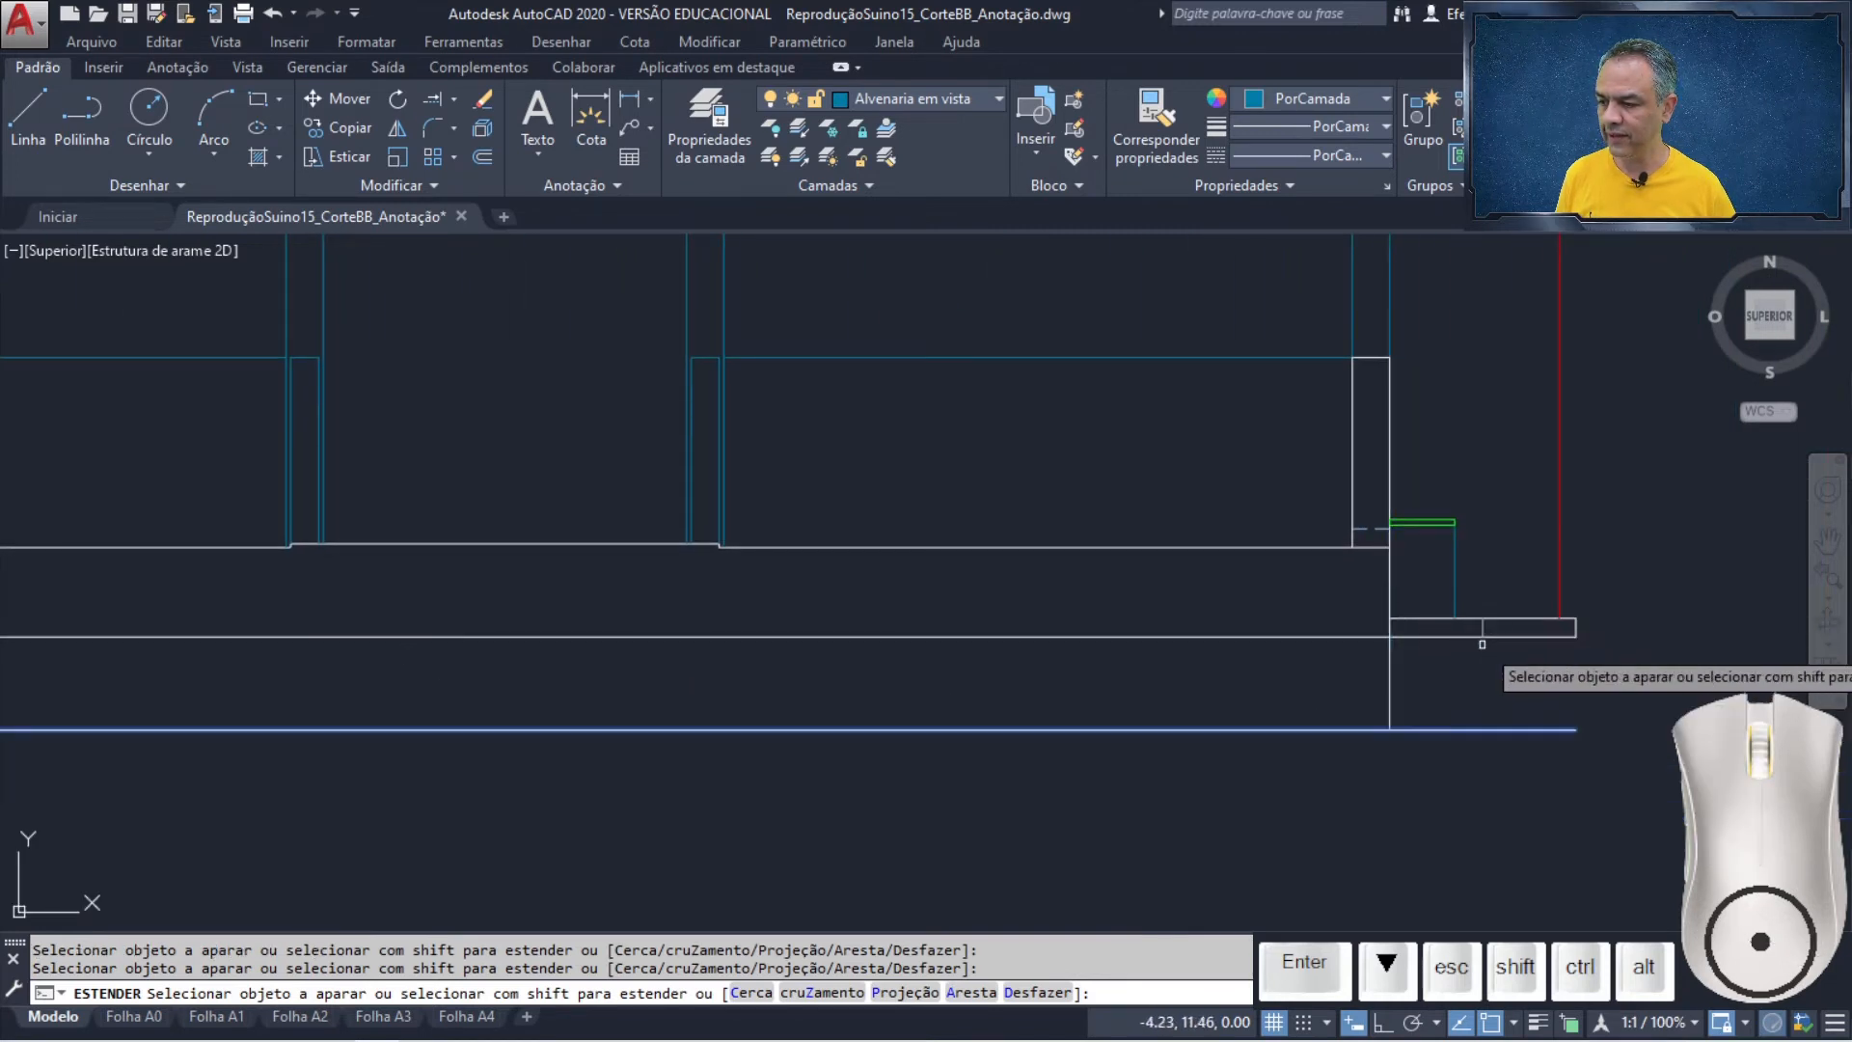
left_click(1483, 629)
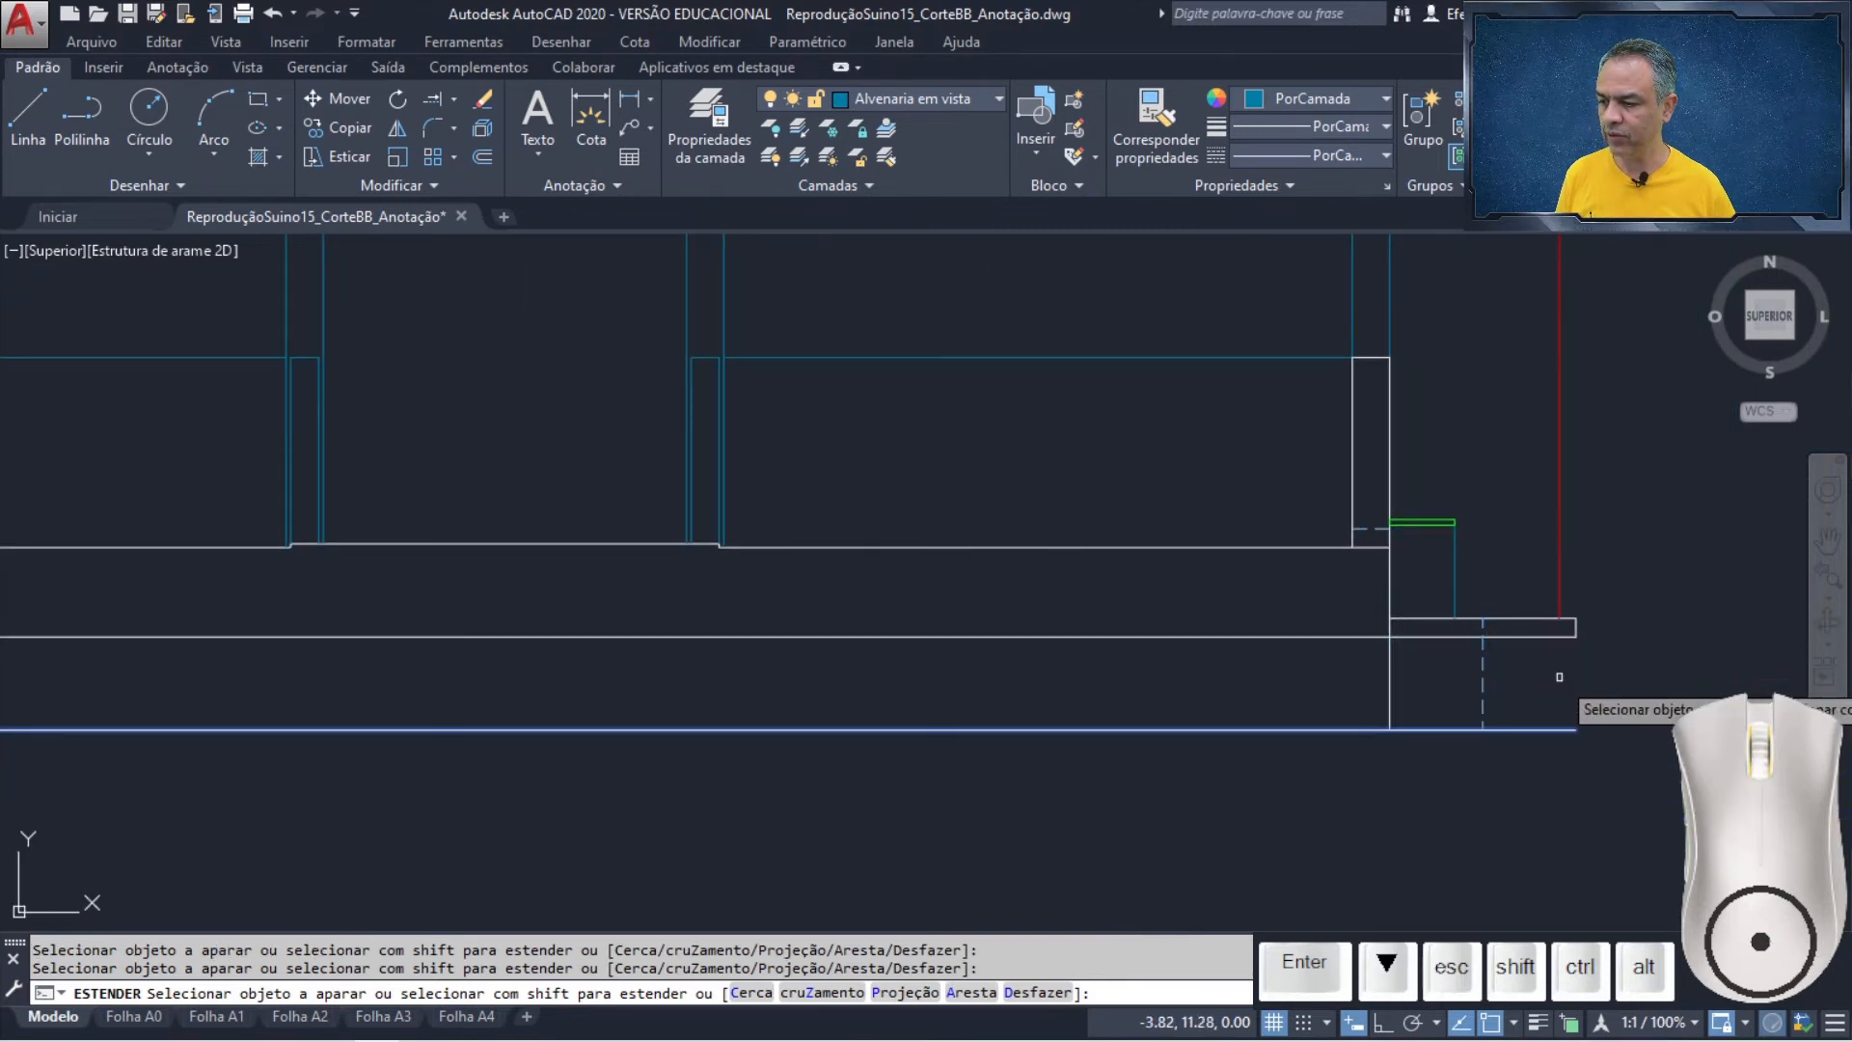
scroll(1559, 680, "down", 2)
key("Return")
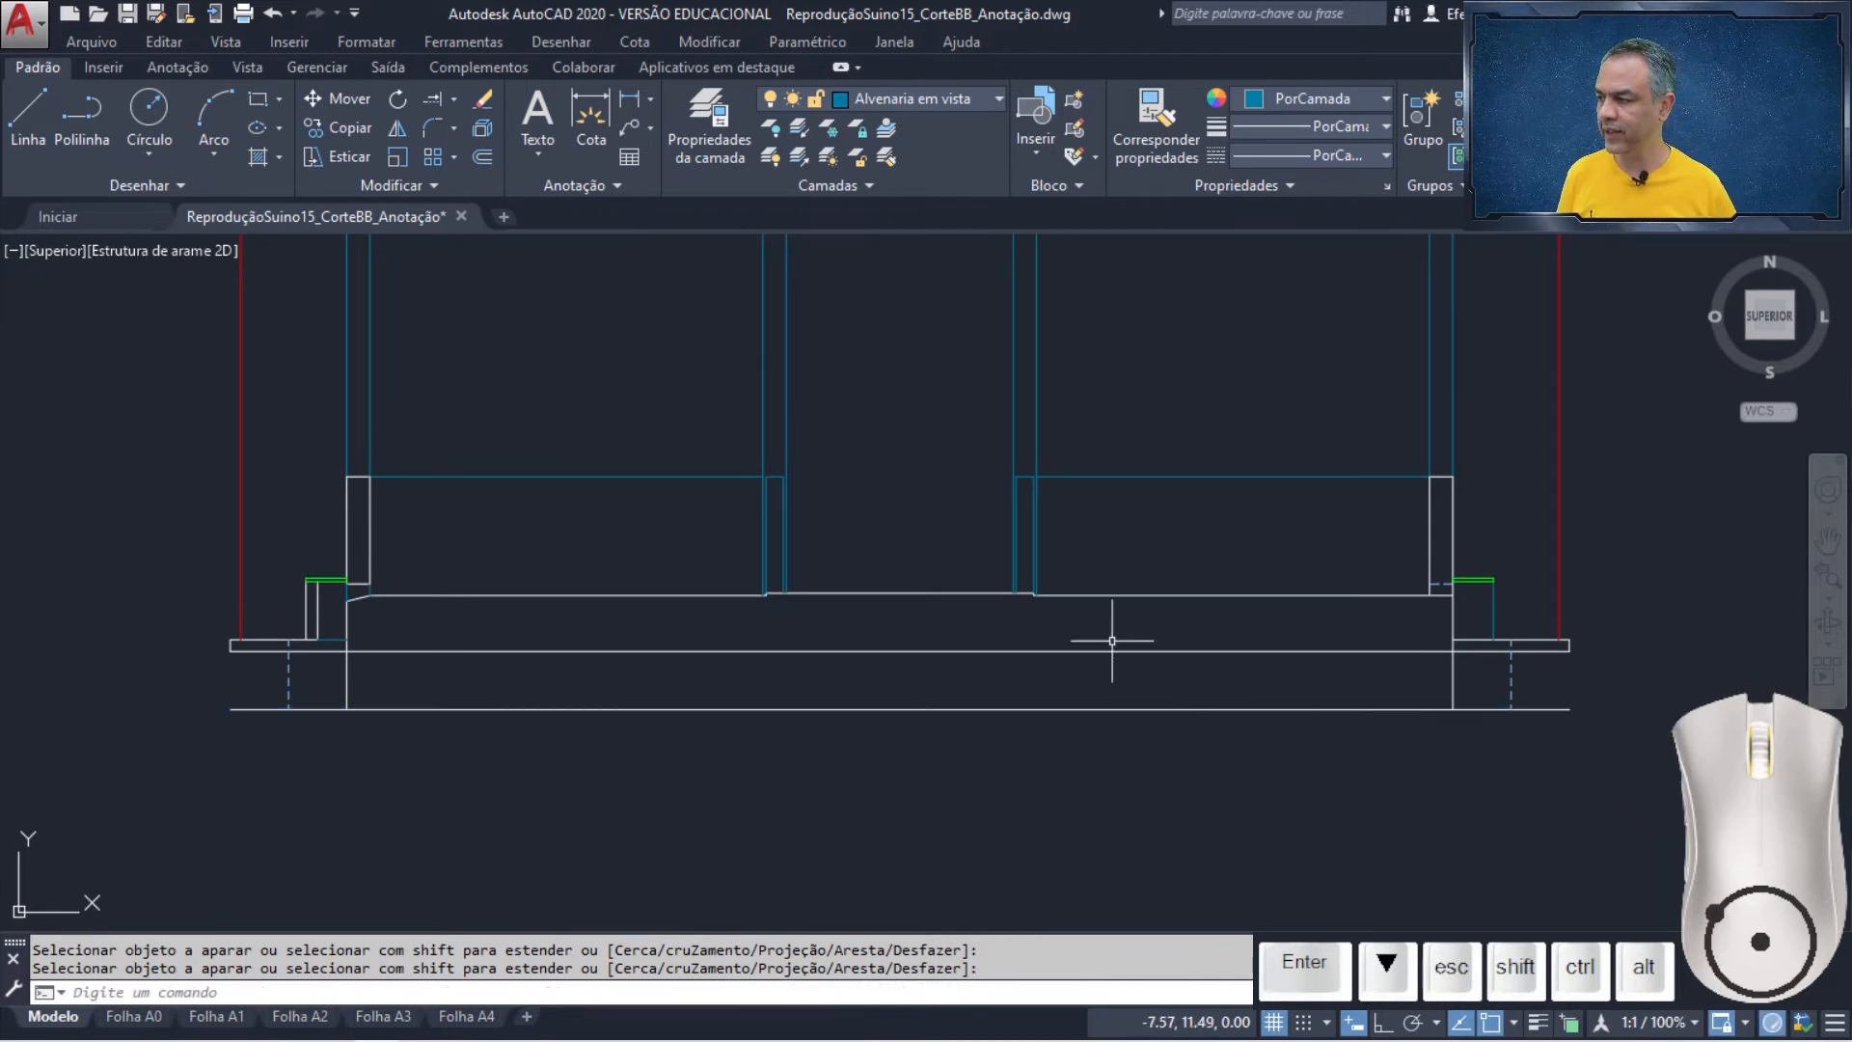
- Match the two dashed vertical lines below the slab ends to the lower line's layer, "Alvenaria em corte"
left_click(885, 159)
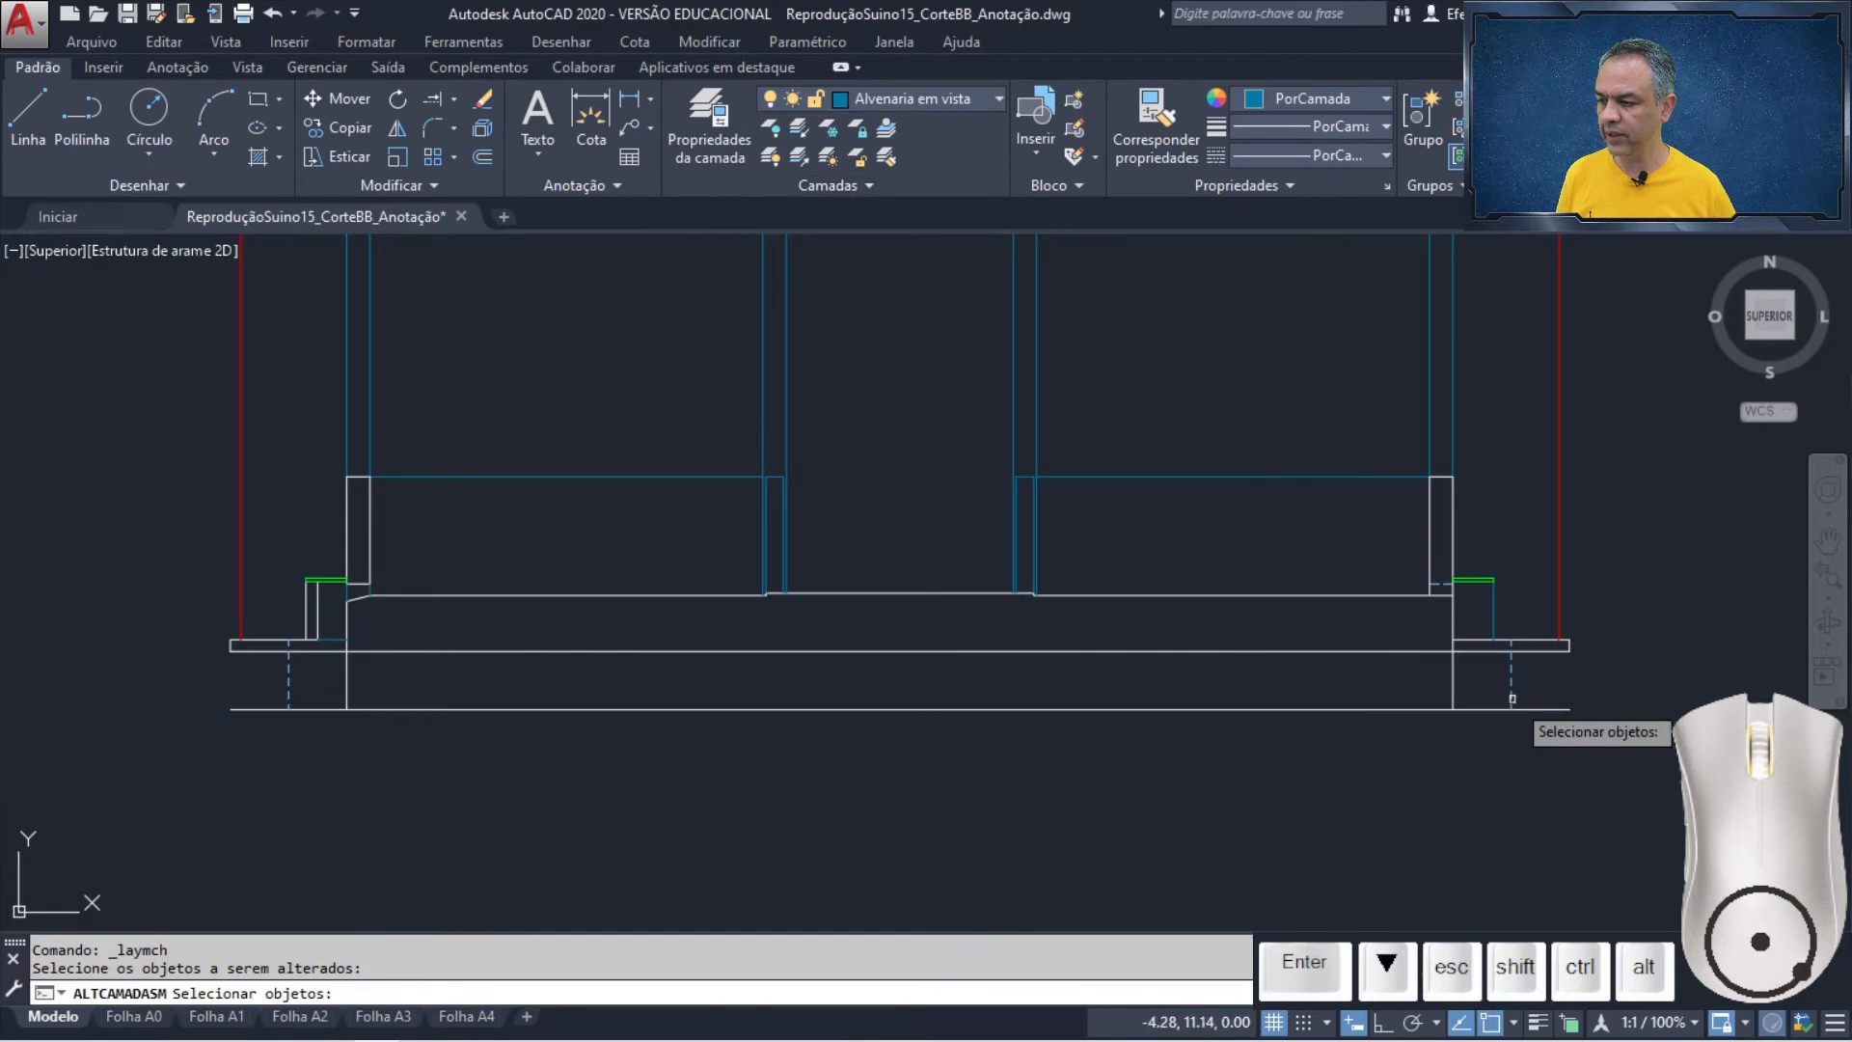
left_click(1569, 672)
left_click(1486, 693)
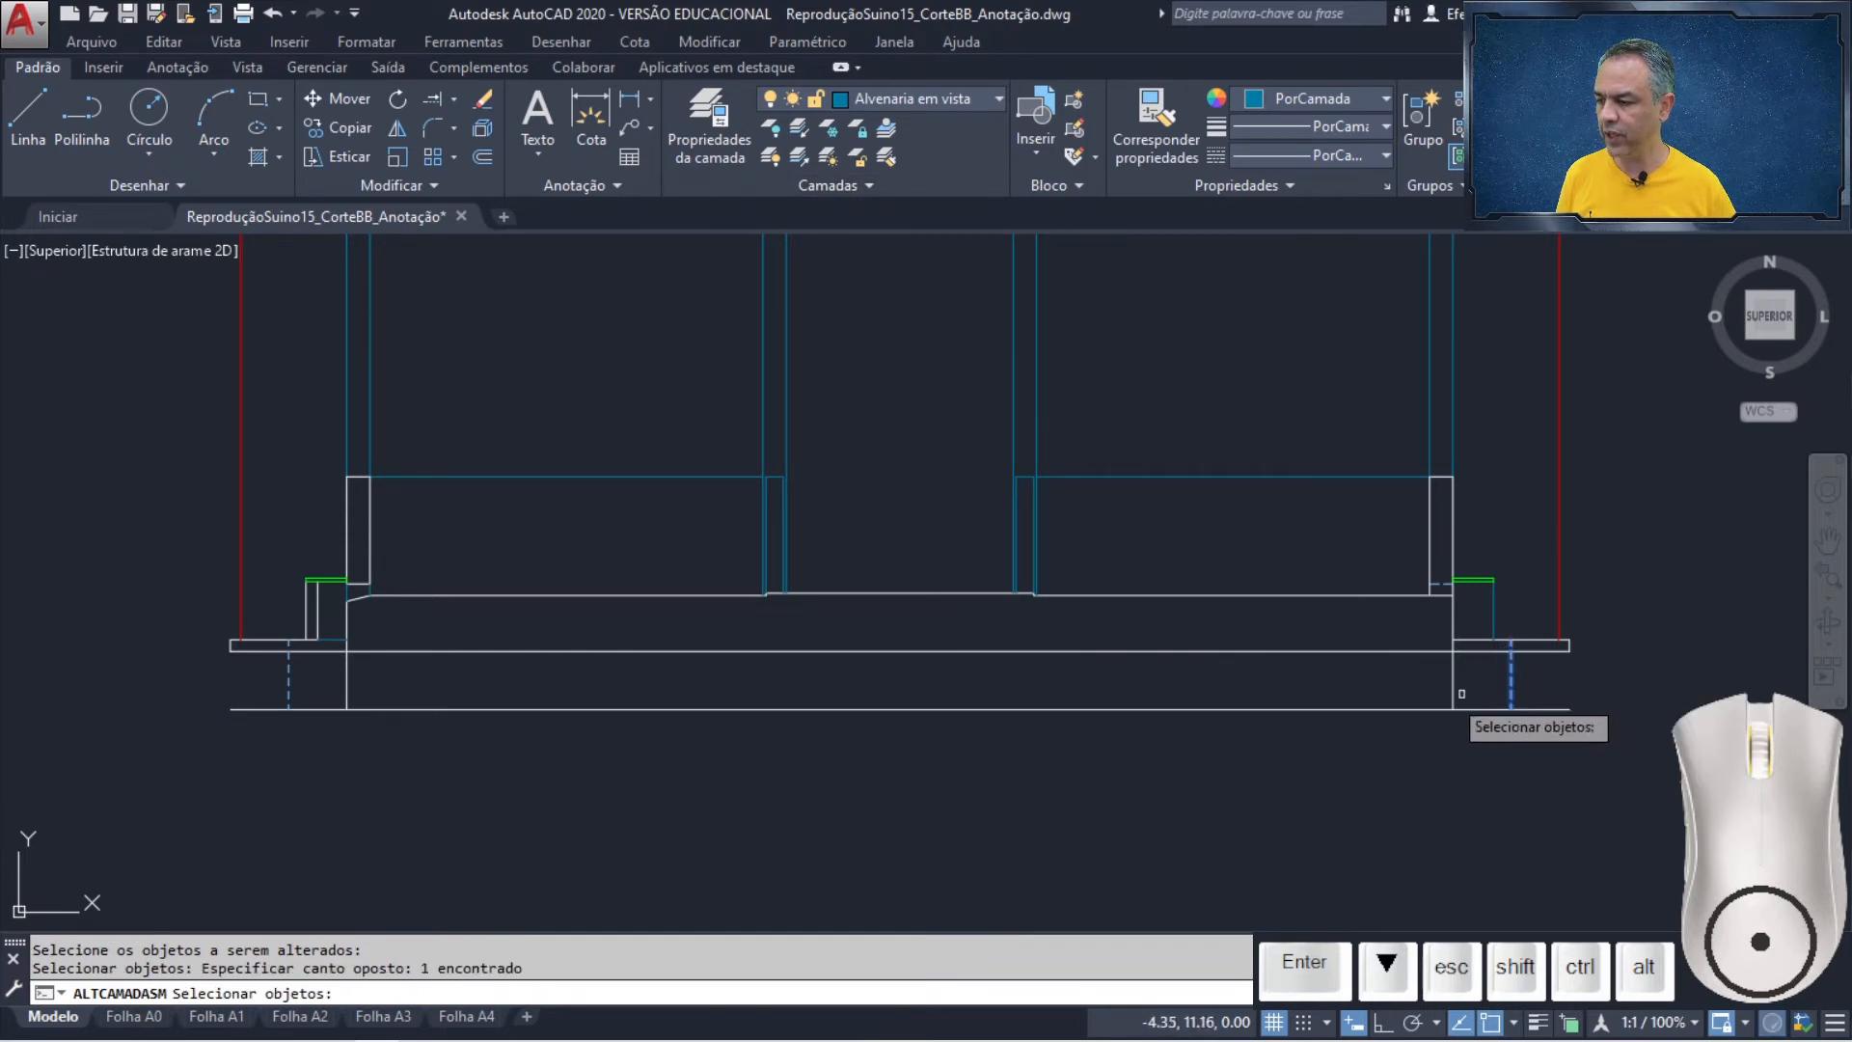
left_click(315, 670)
left_click(256, 687)
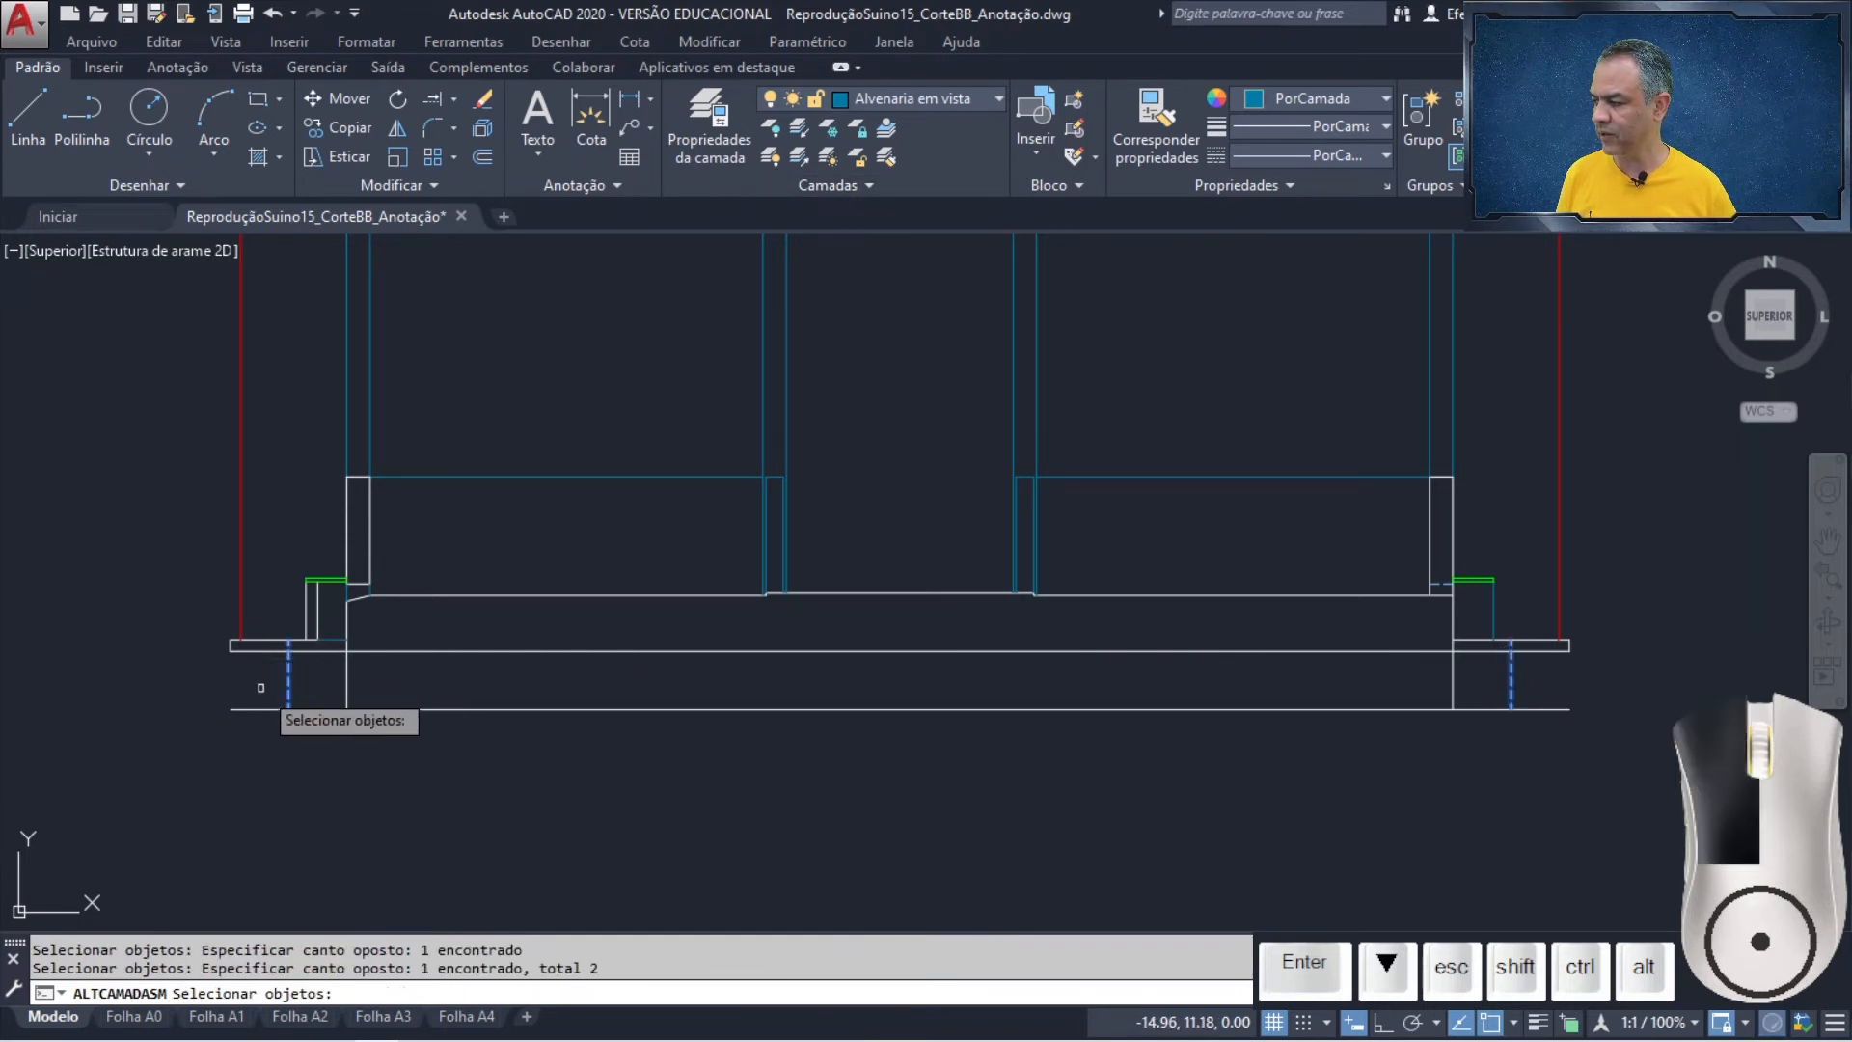
key("Return")
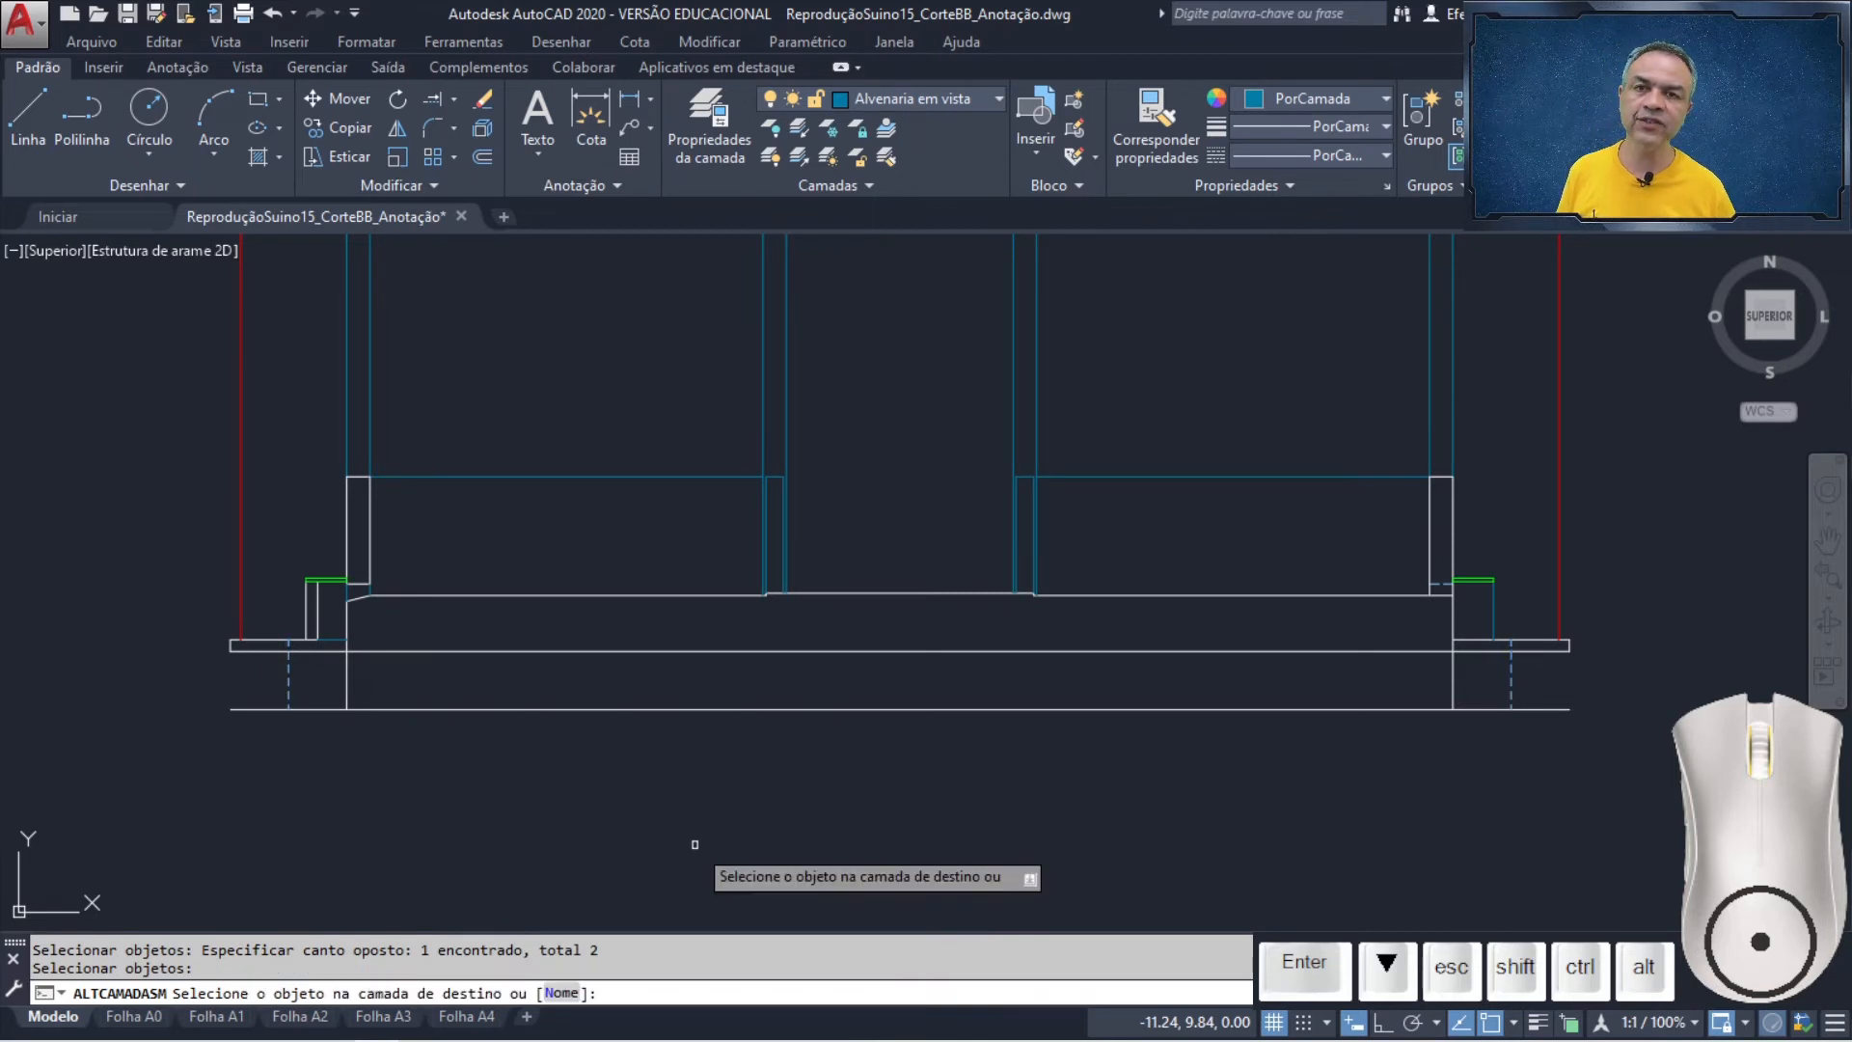
left_click(650, 710)
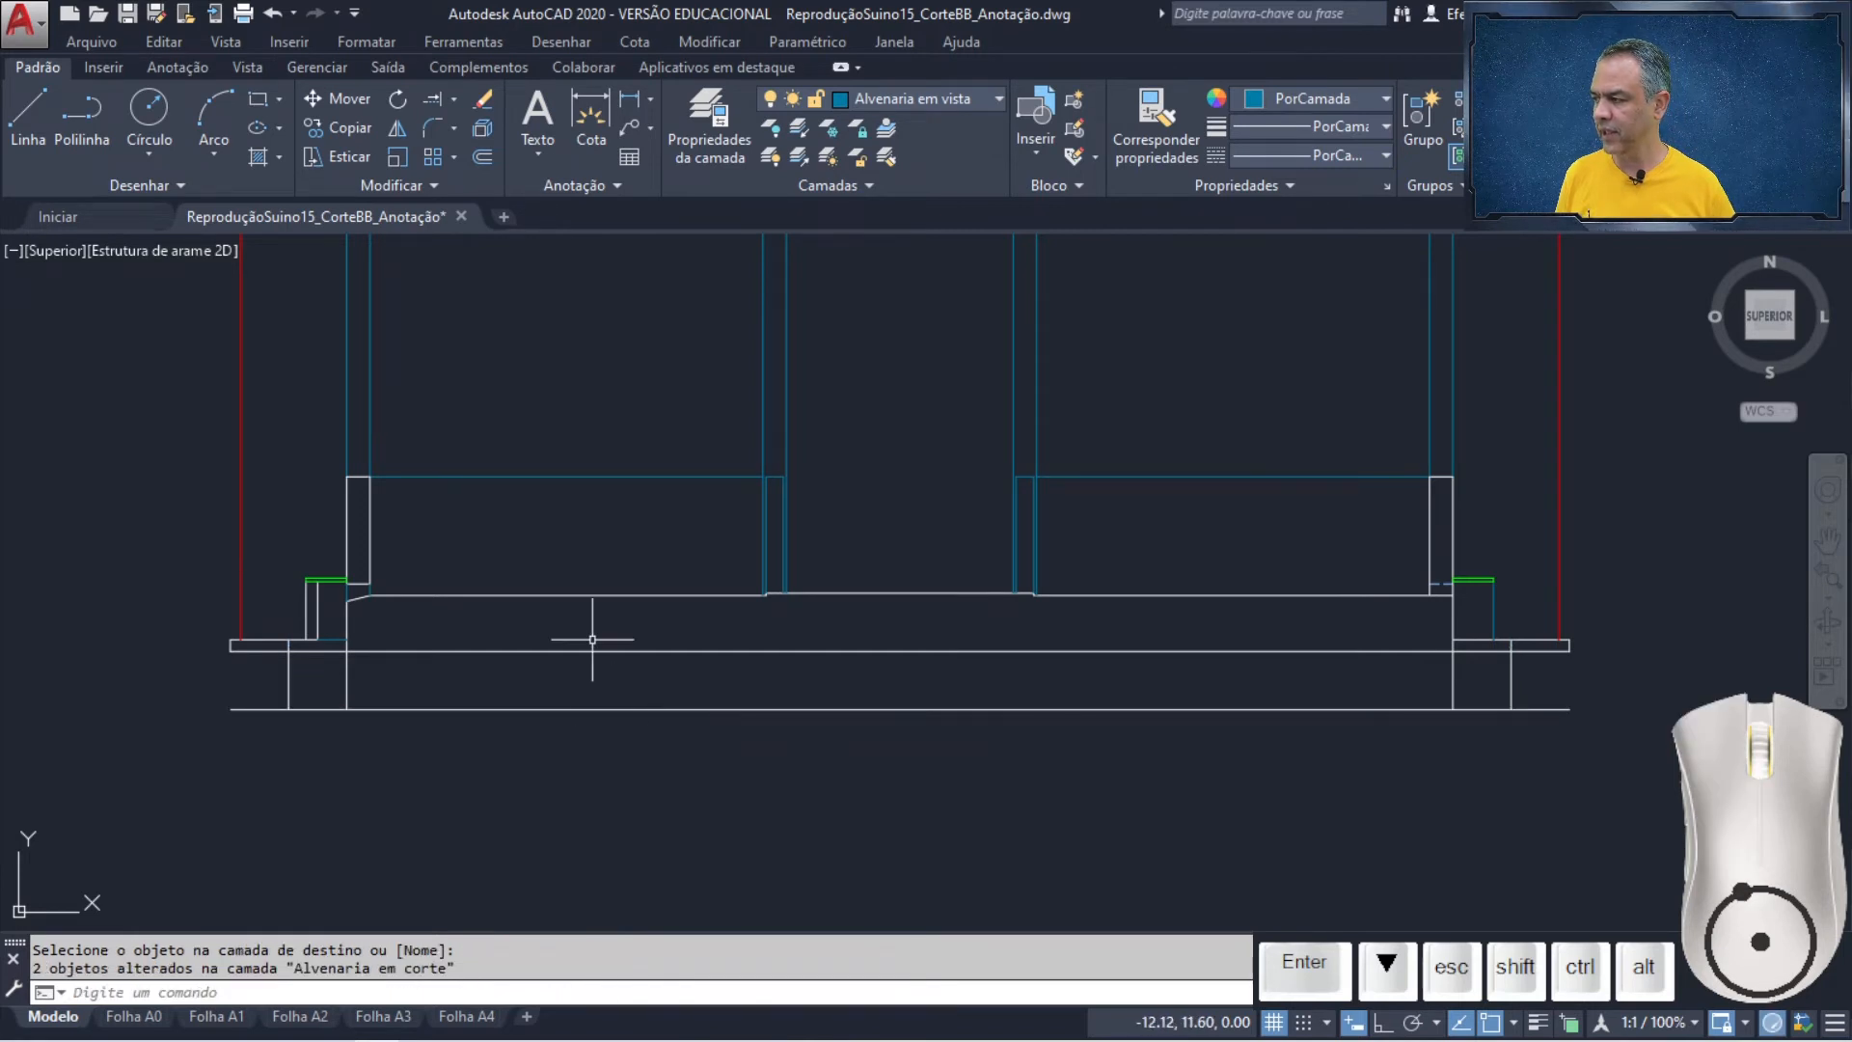
- Trim the lower line's outer ends and middle span and the verticals inside the slab, leaving a box under each channel
left_click(459, 104)
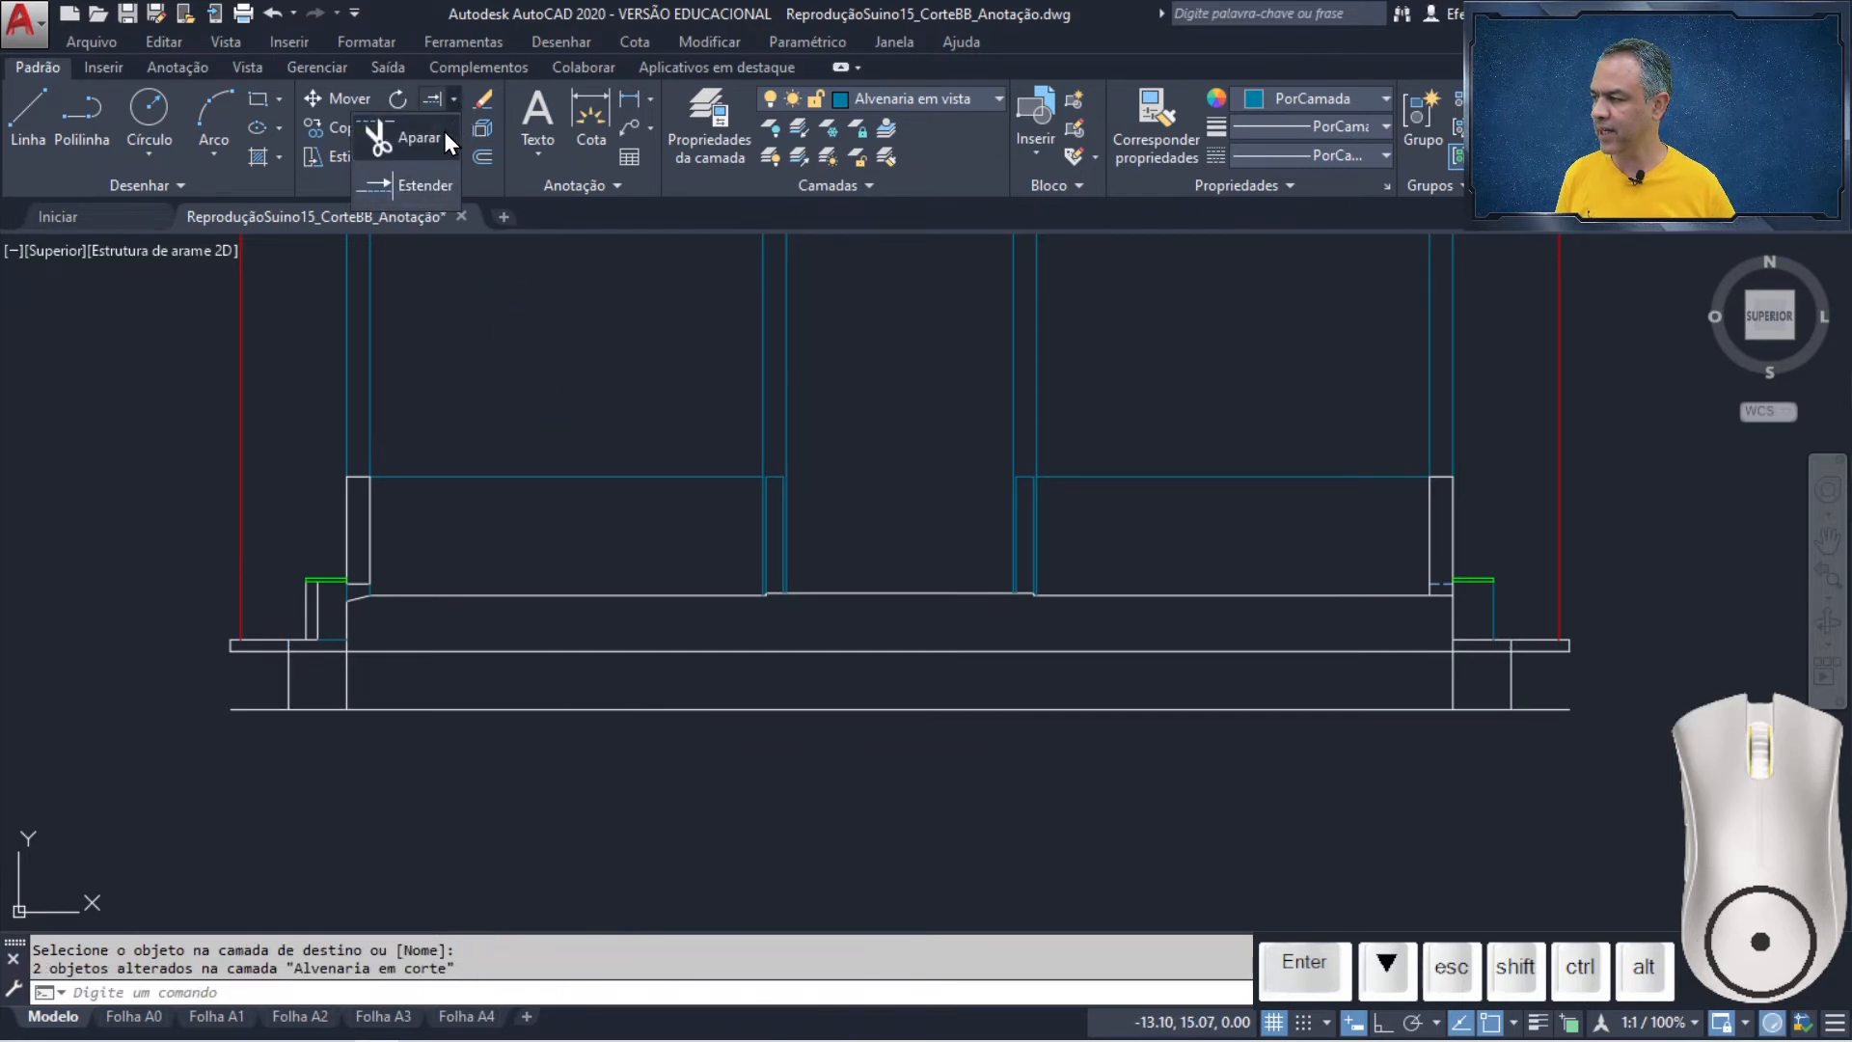
left_click(444, 131)
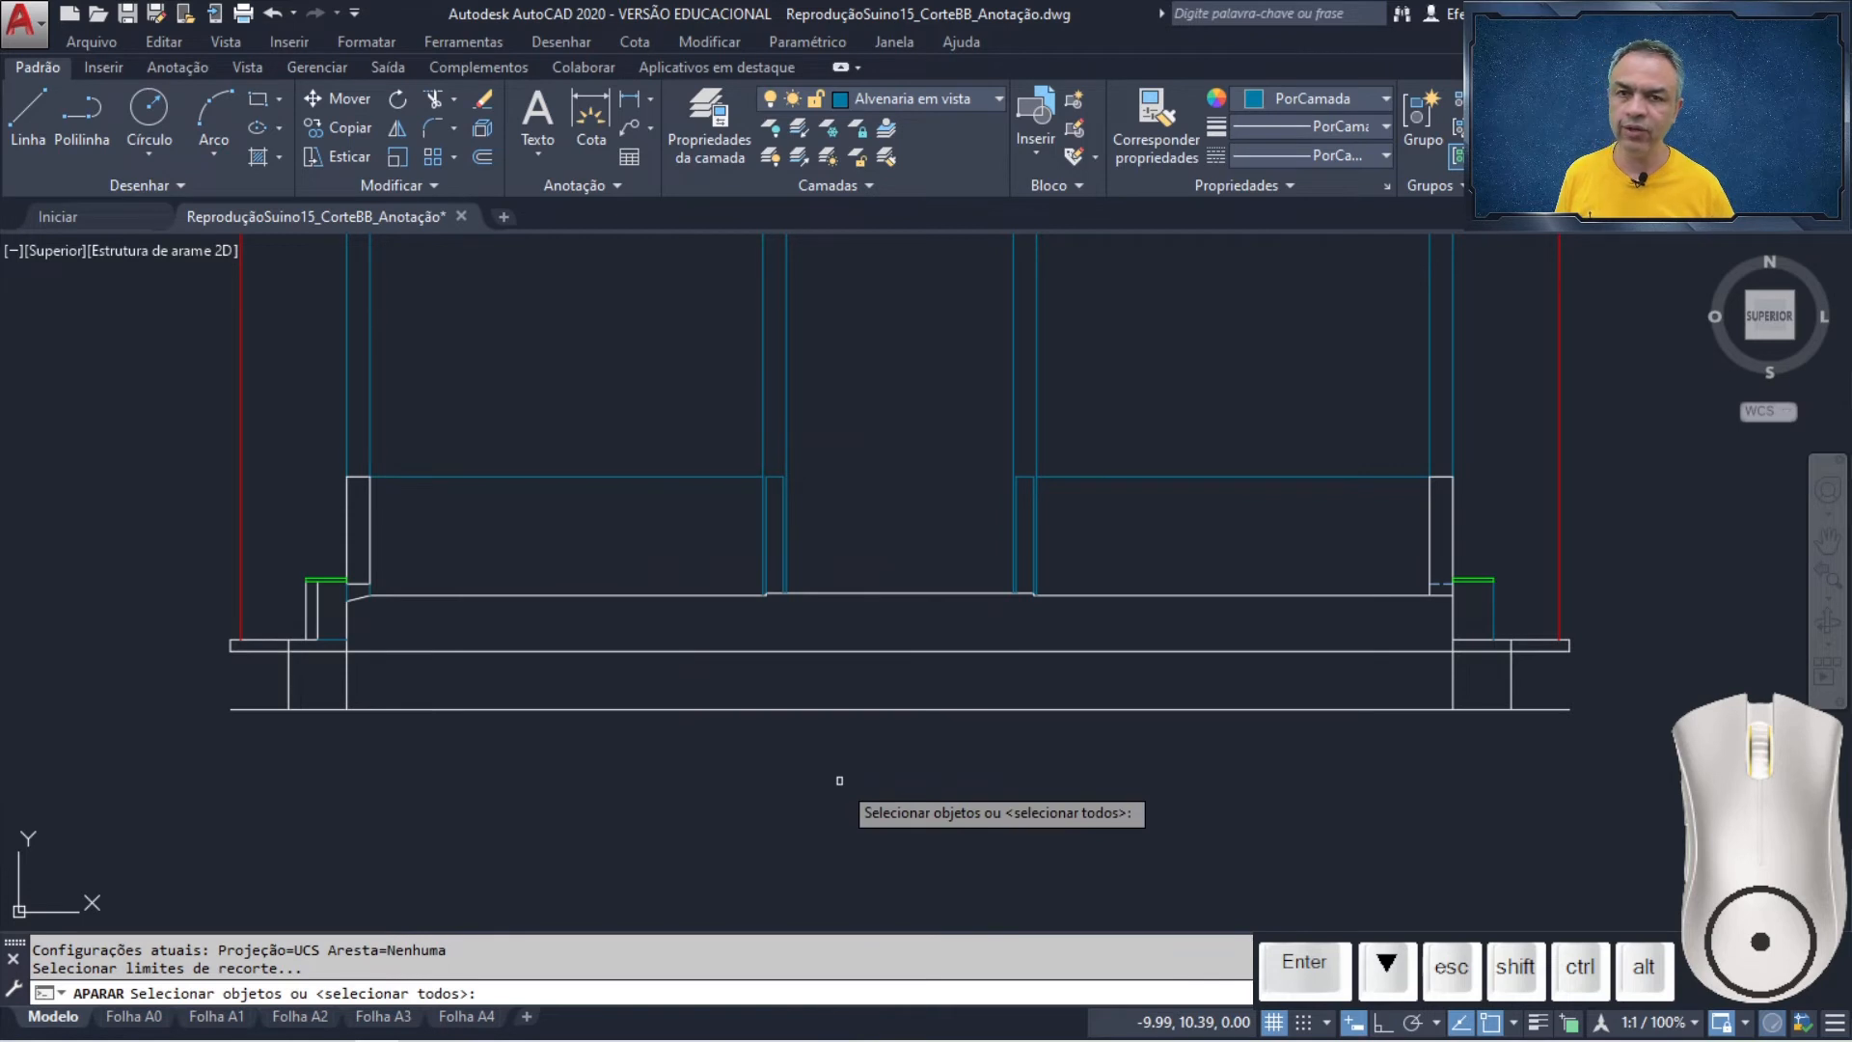
key("Return")
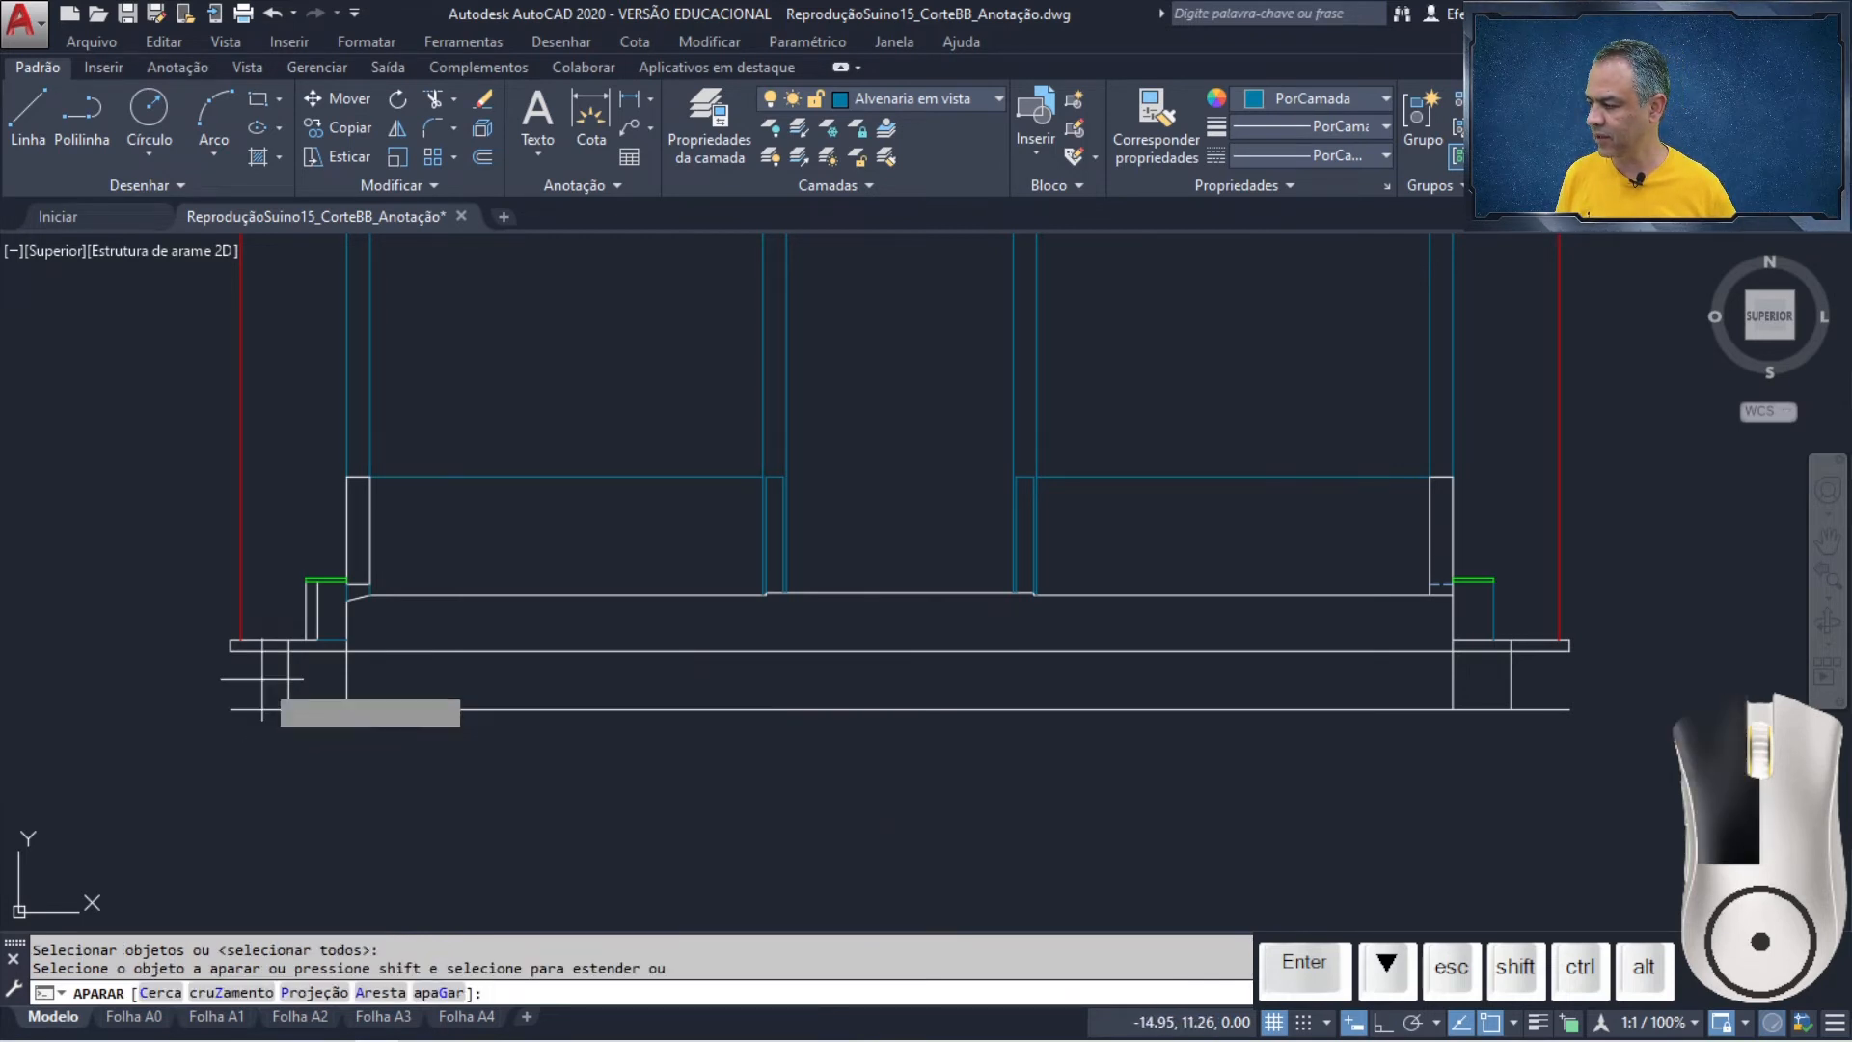
left_click(261, 679)
left_click(235, 744)
left_click(1576, 675)
left_click(1529, 744)
left_click(1511, 644)
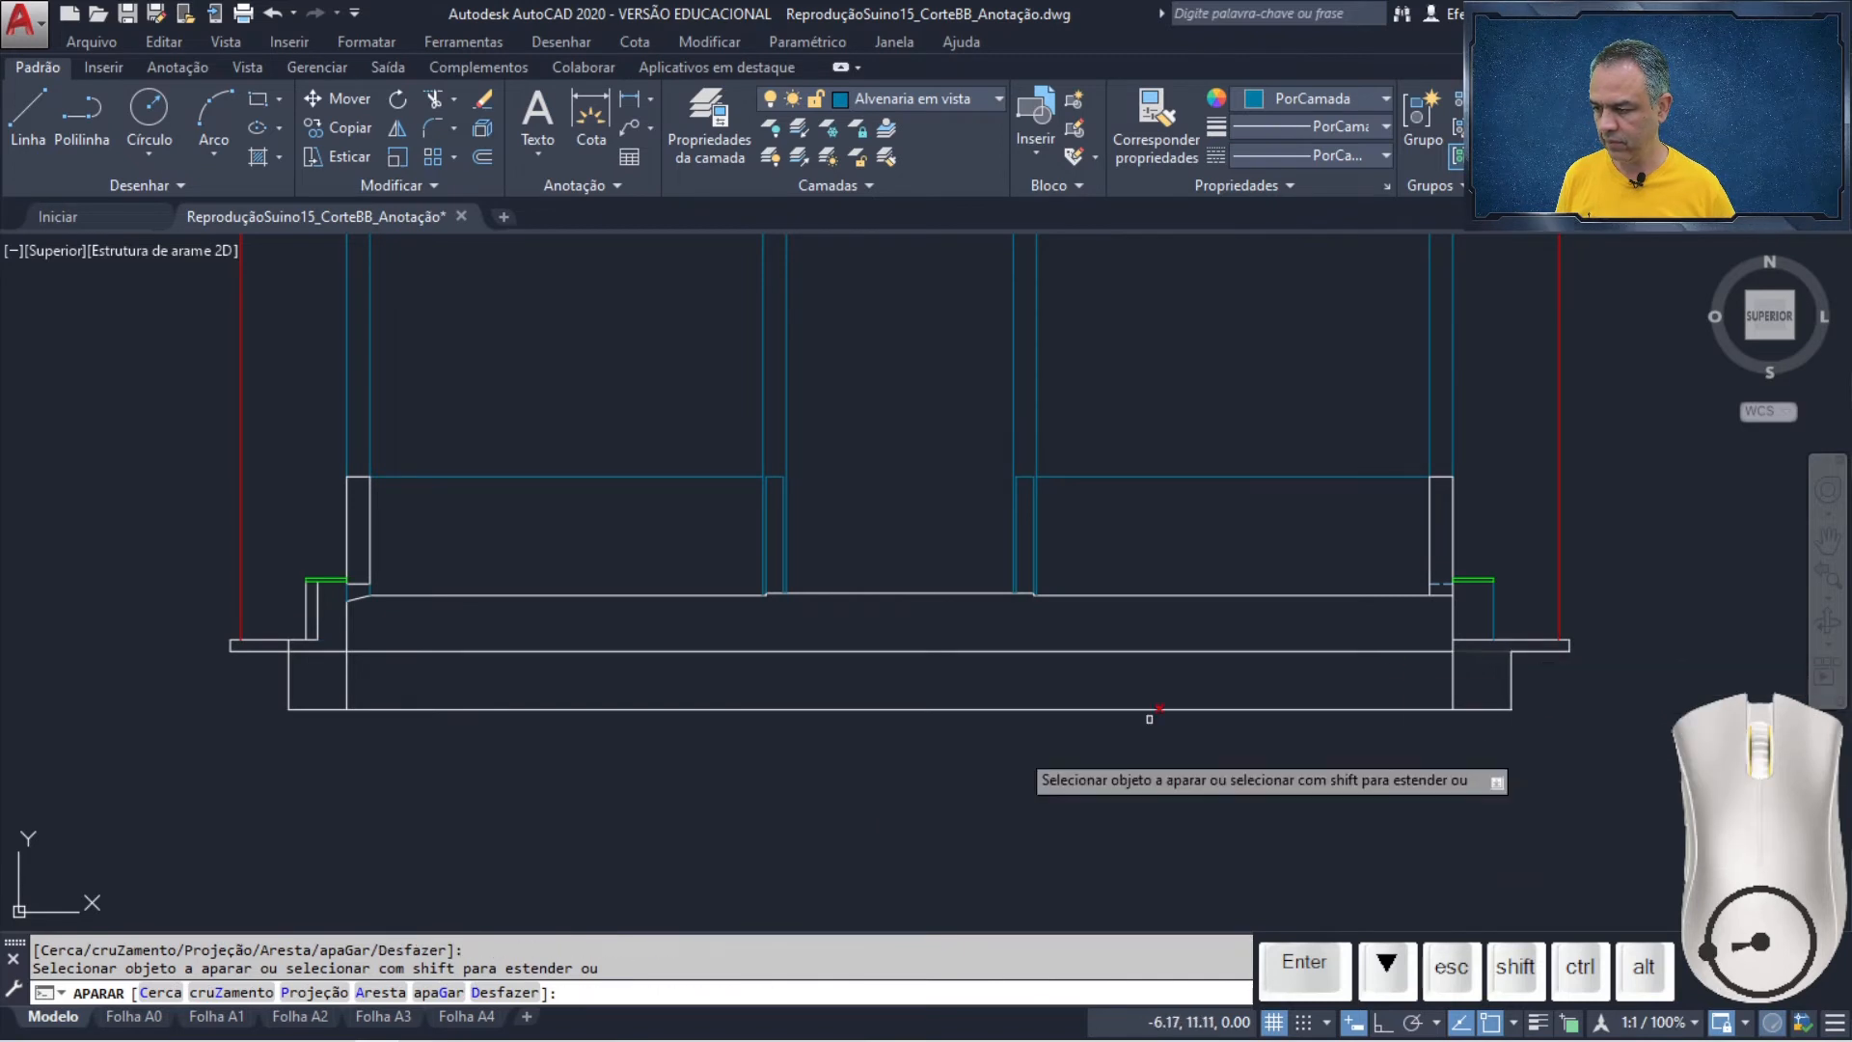
left_click(594, 709)
key("Return")
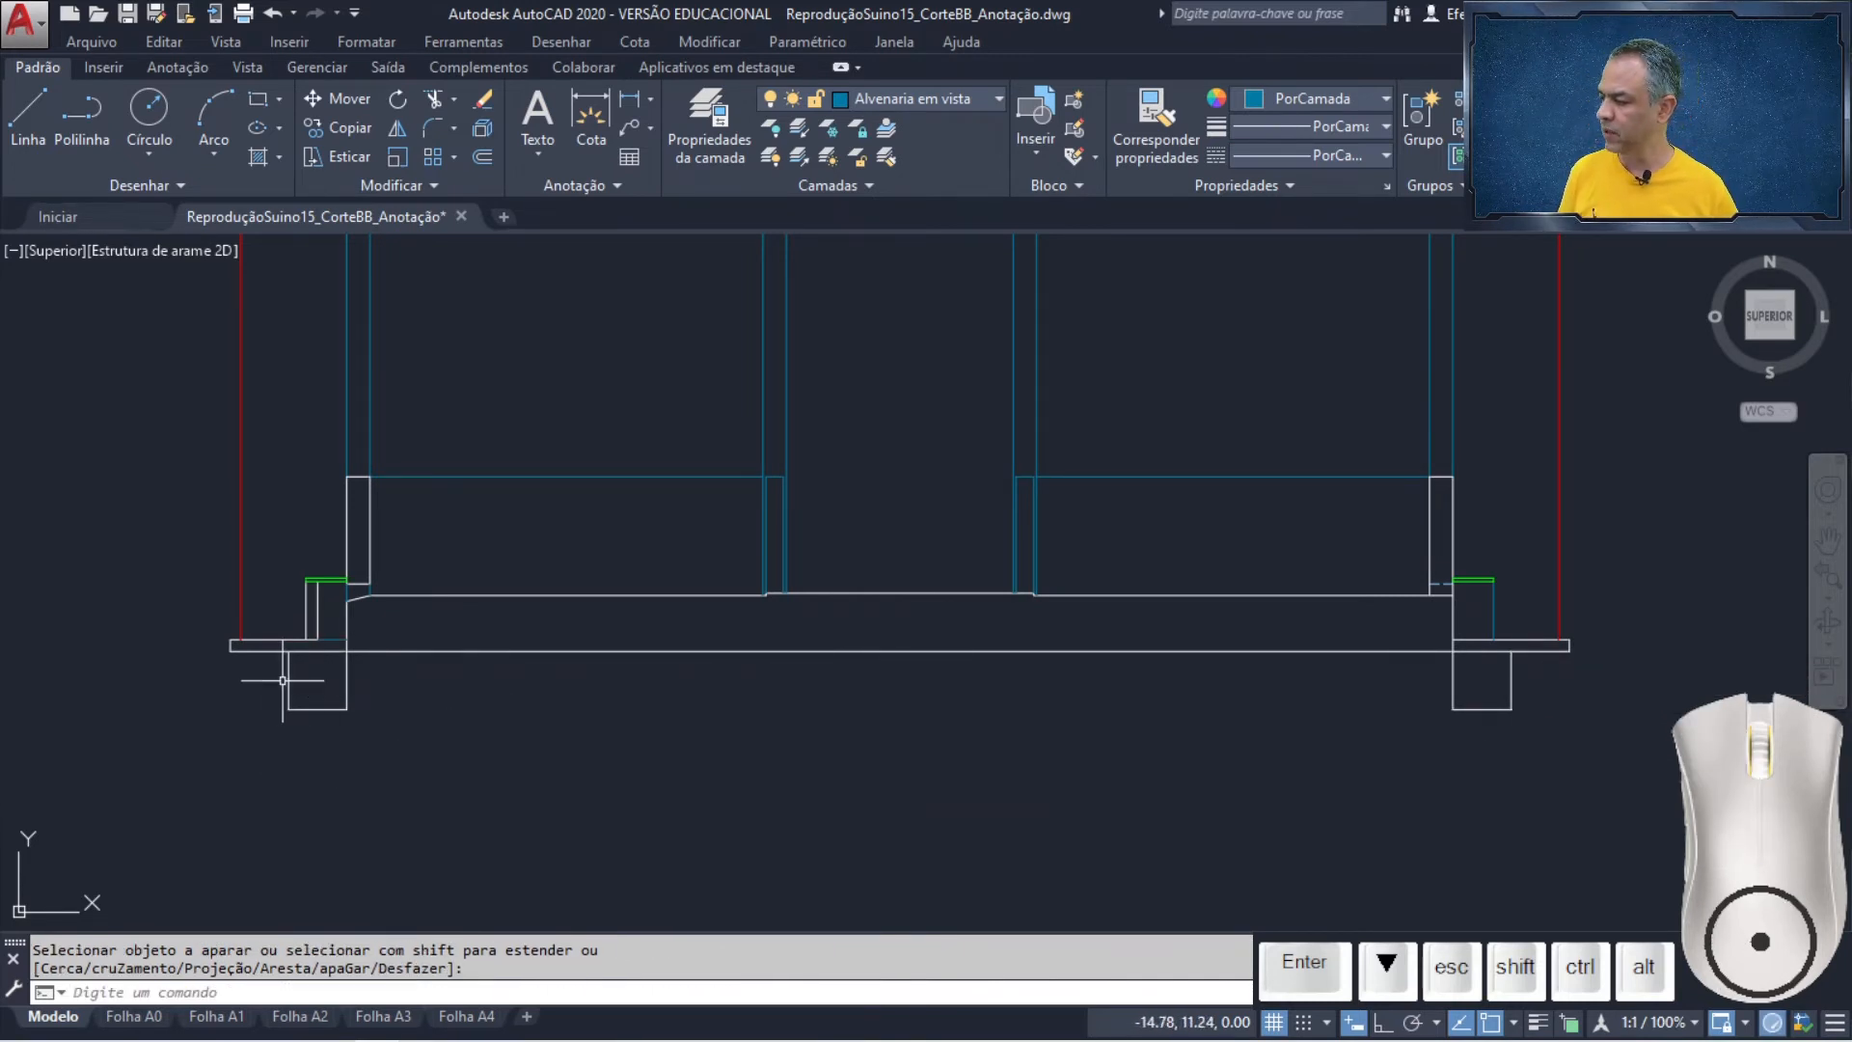
- Stretch the lower end of the left channel wall's inner face line down to the base slab's bottom line
scroll(282, 680, "up", 6)
middle_click_drag(371, 608, 800, 483)
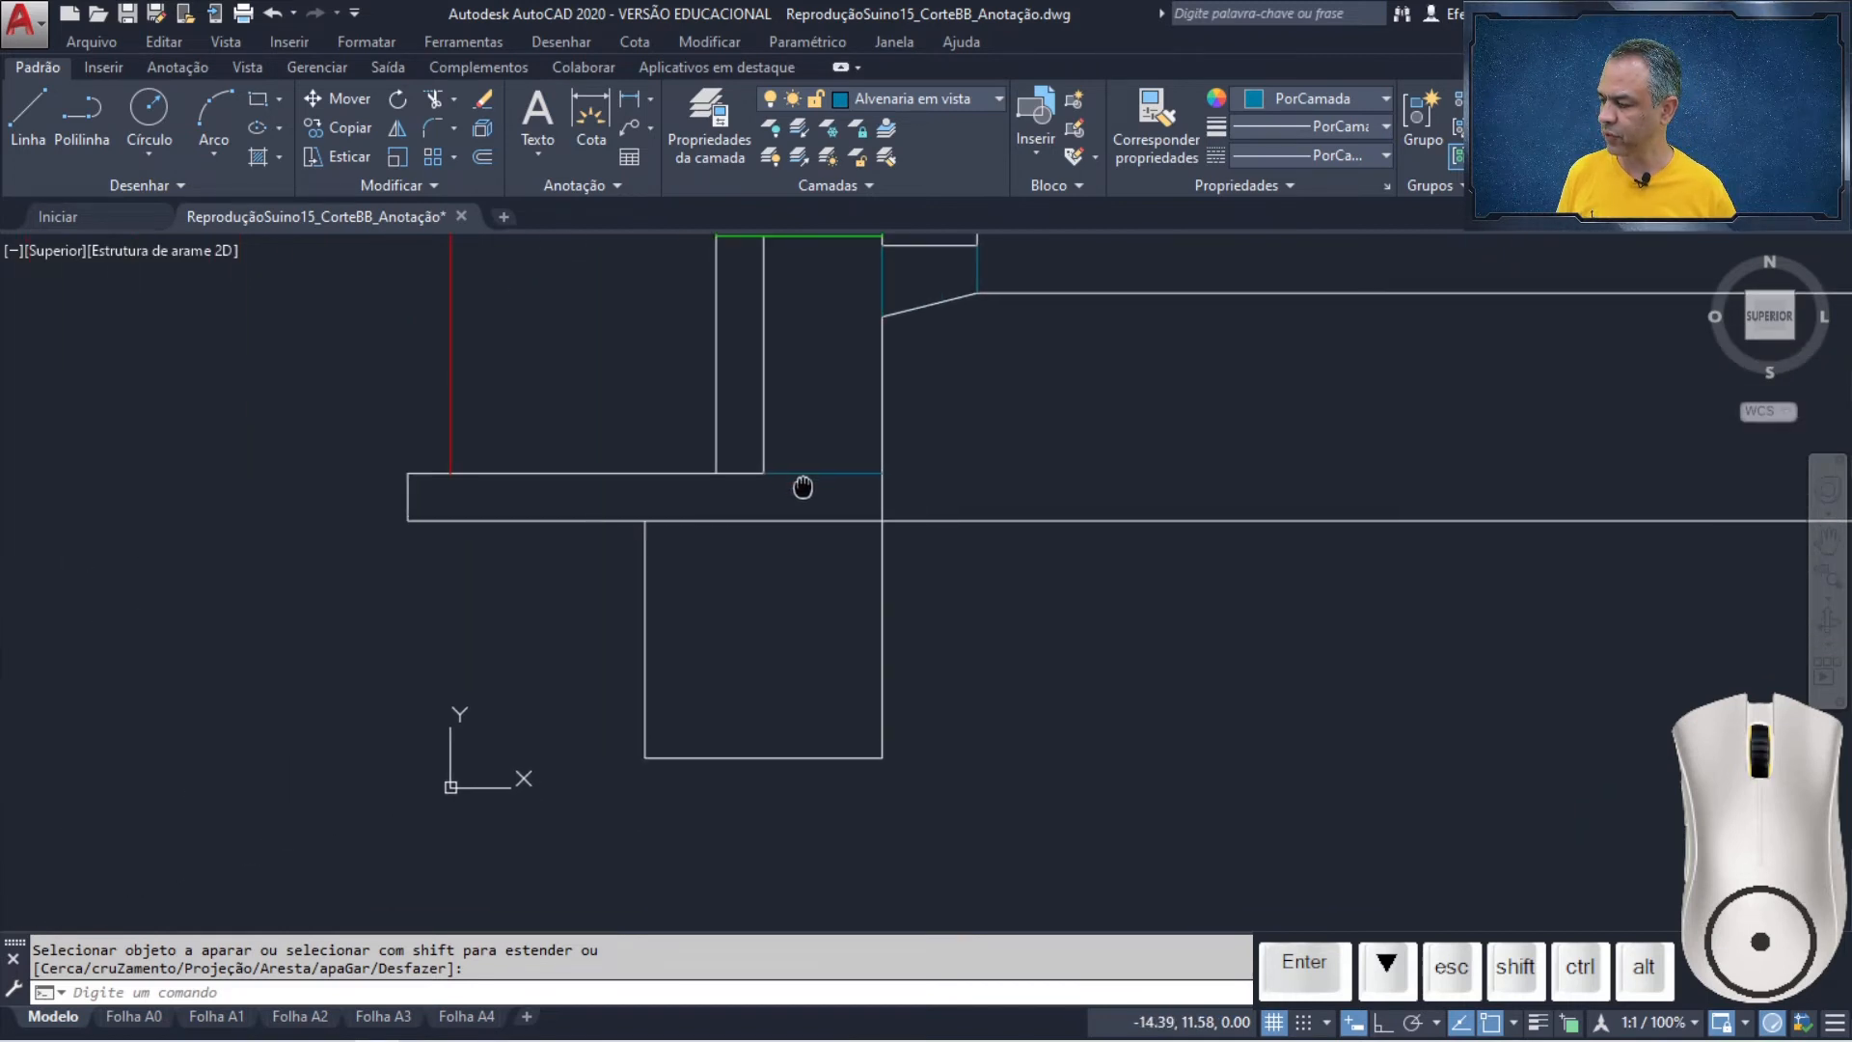
key("Return")
left_click(763, 401)
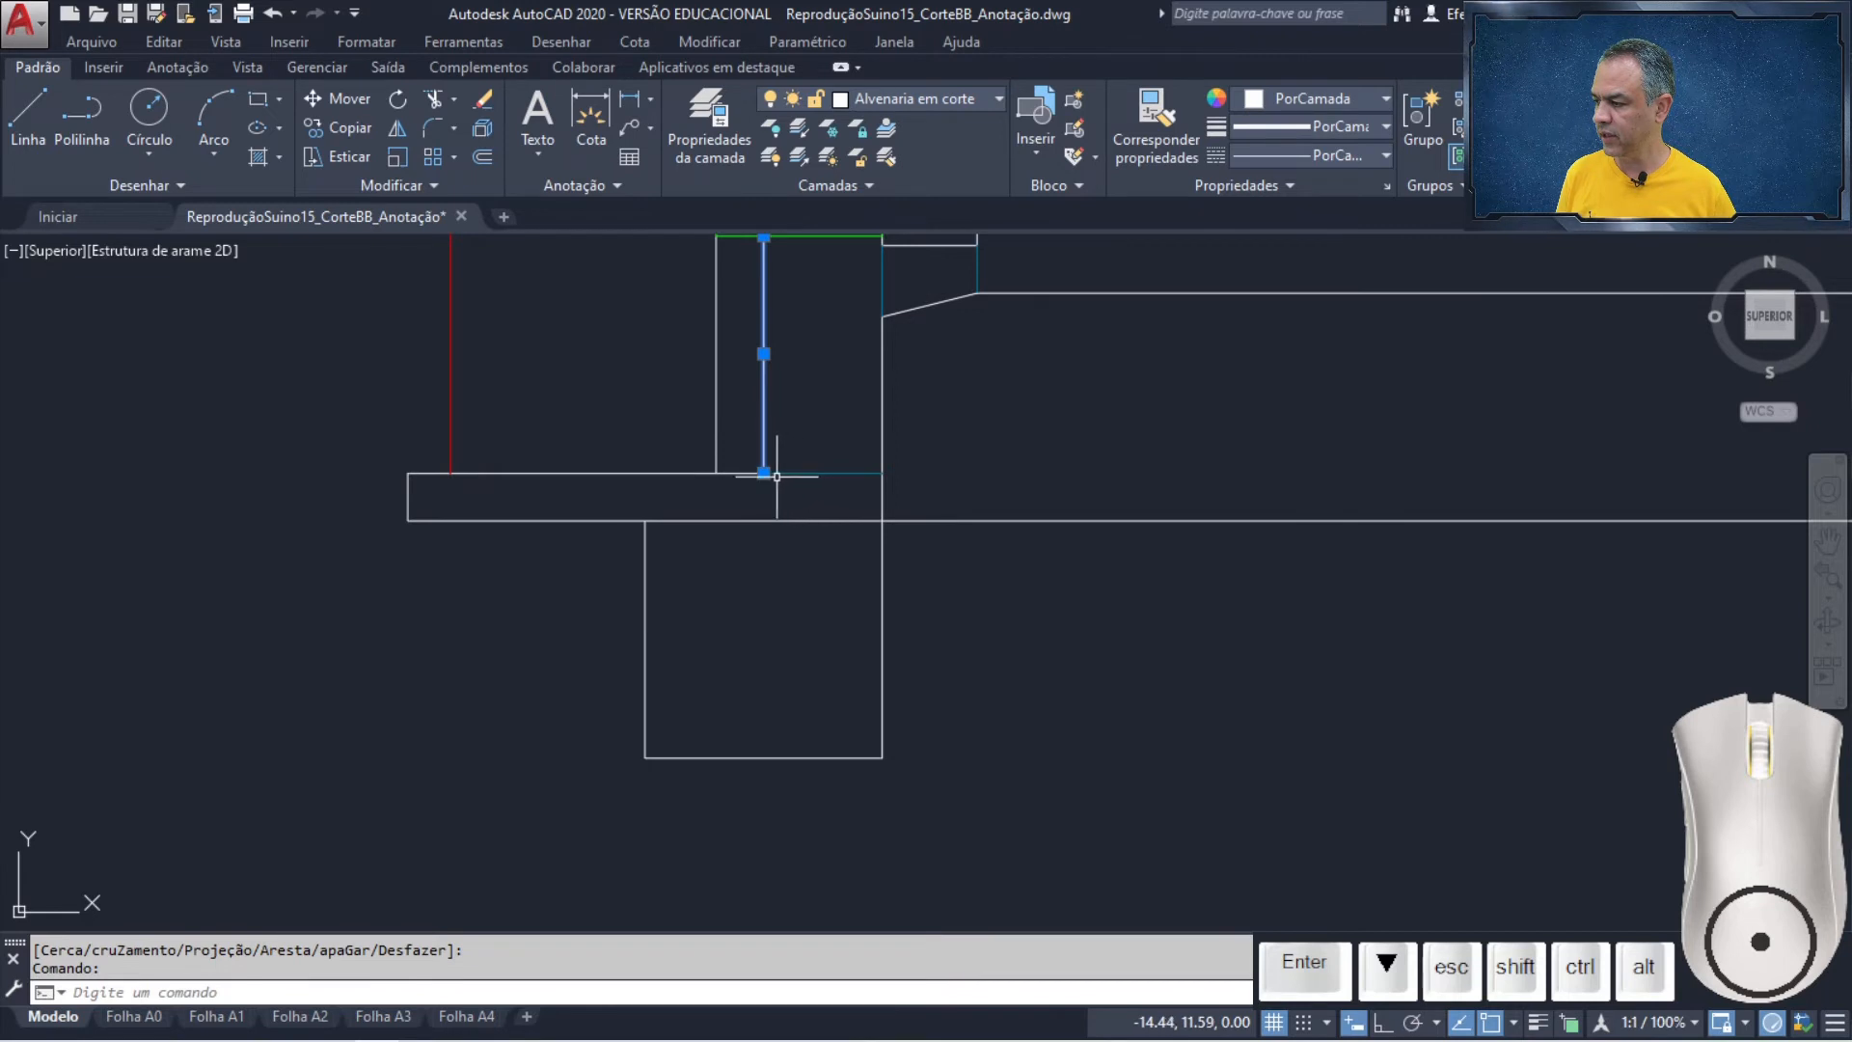
left_click(763, 473)
left_click(763, 521)
key("Escape")
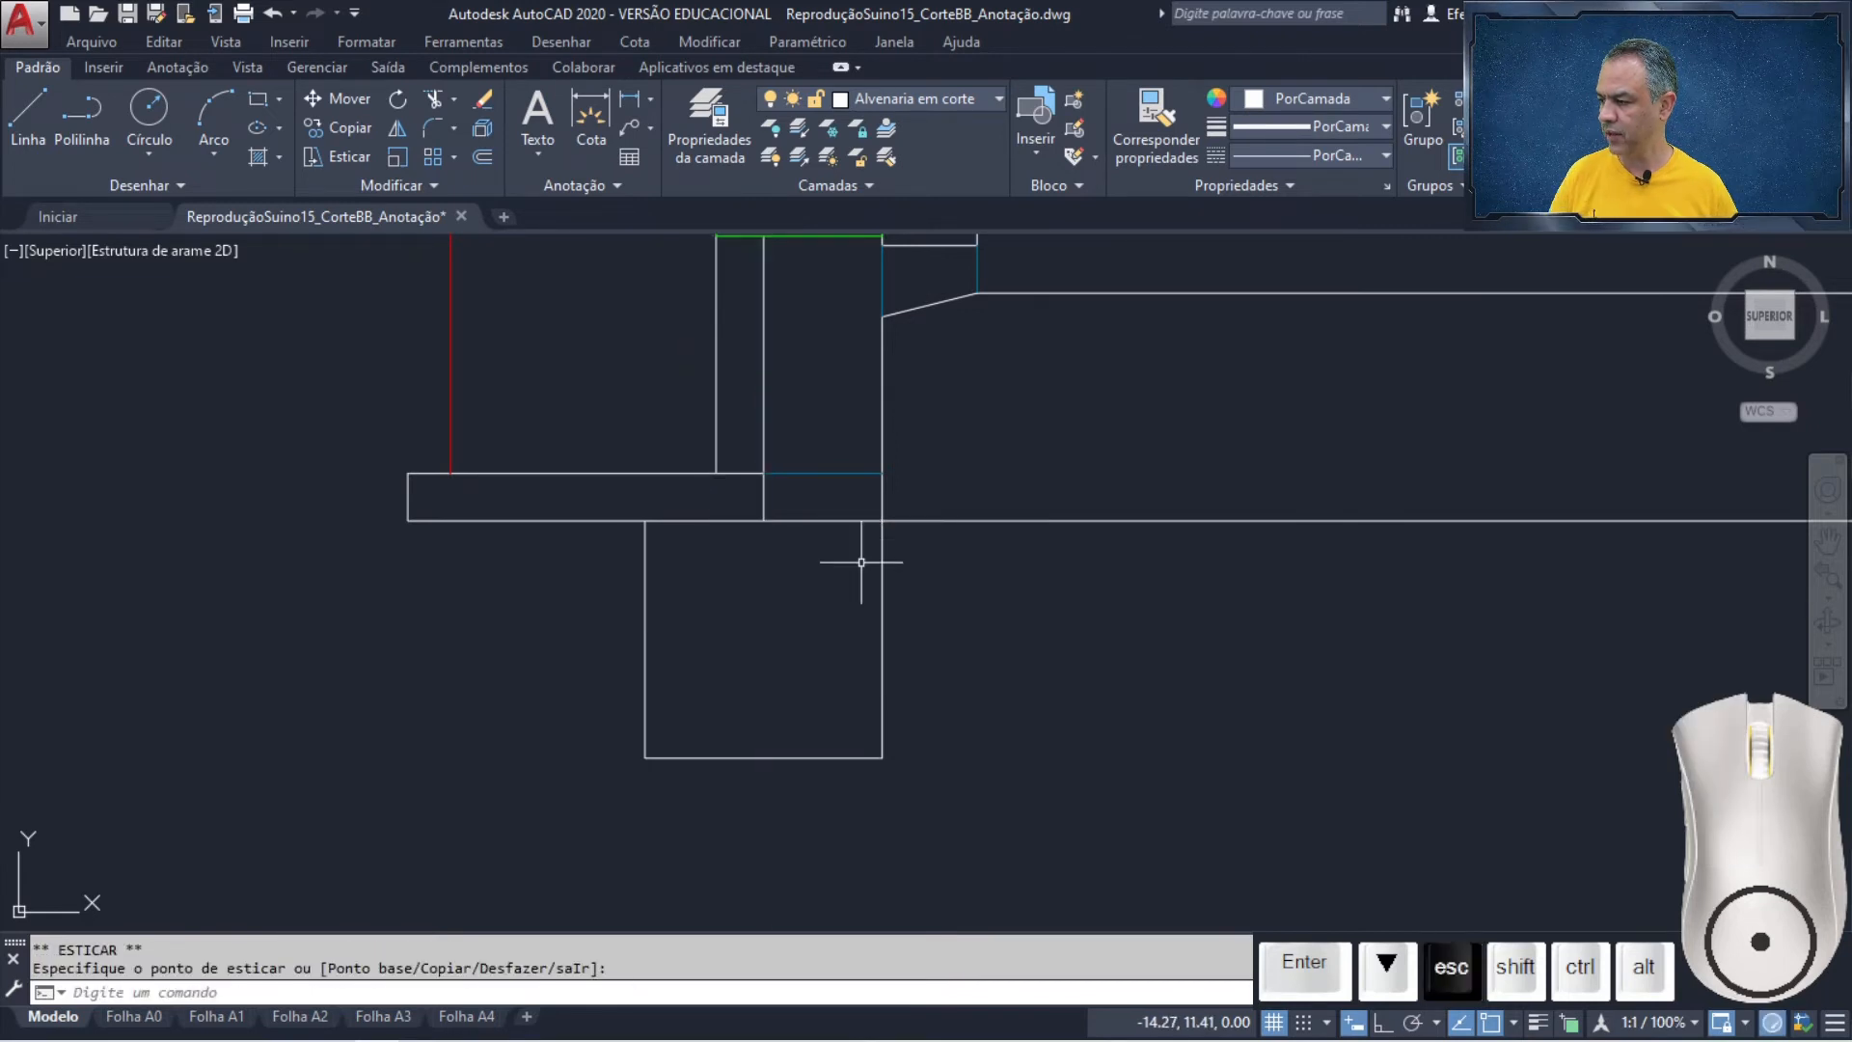
- Trim the slab's bottom line between the left channel wall's inner face and the outer wall line
left_click(434, 99)
key("Return")
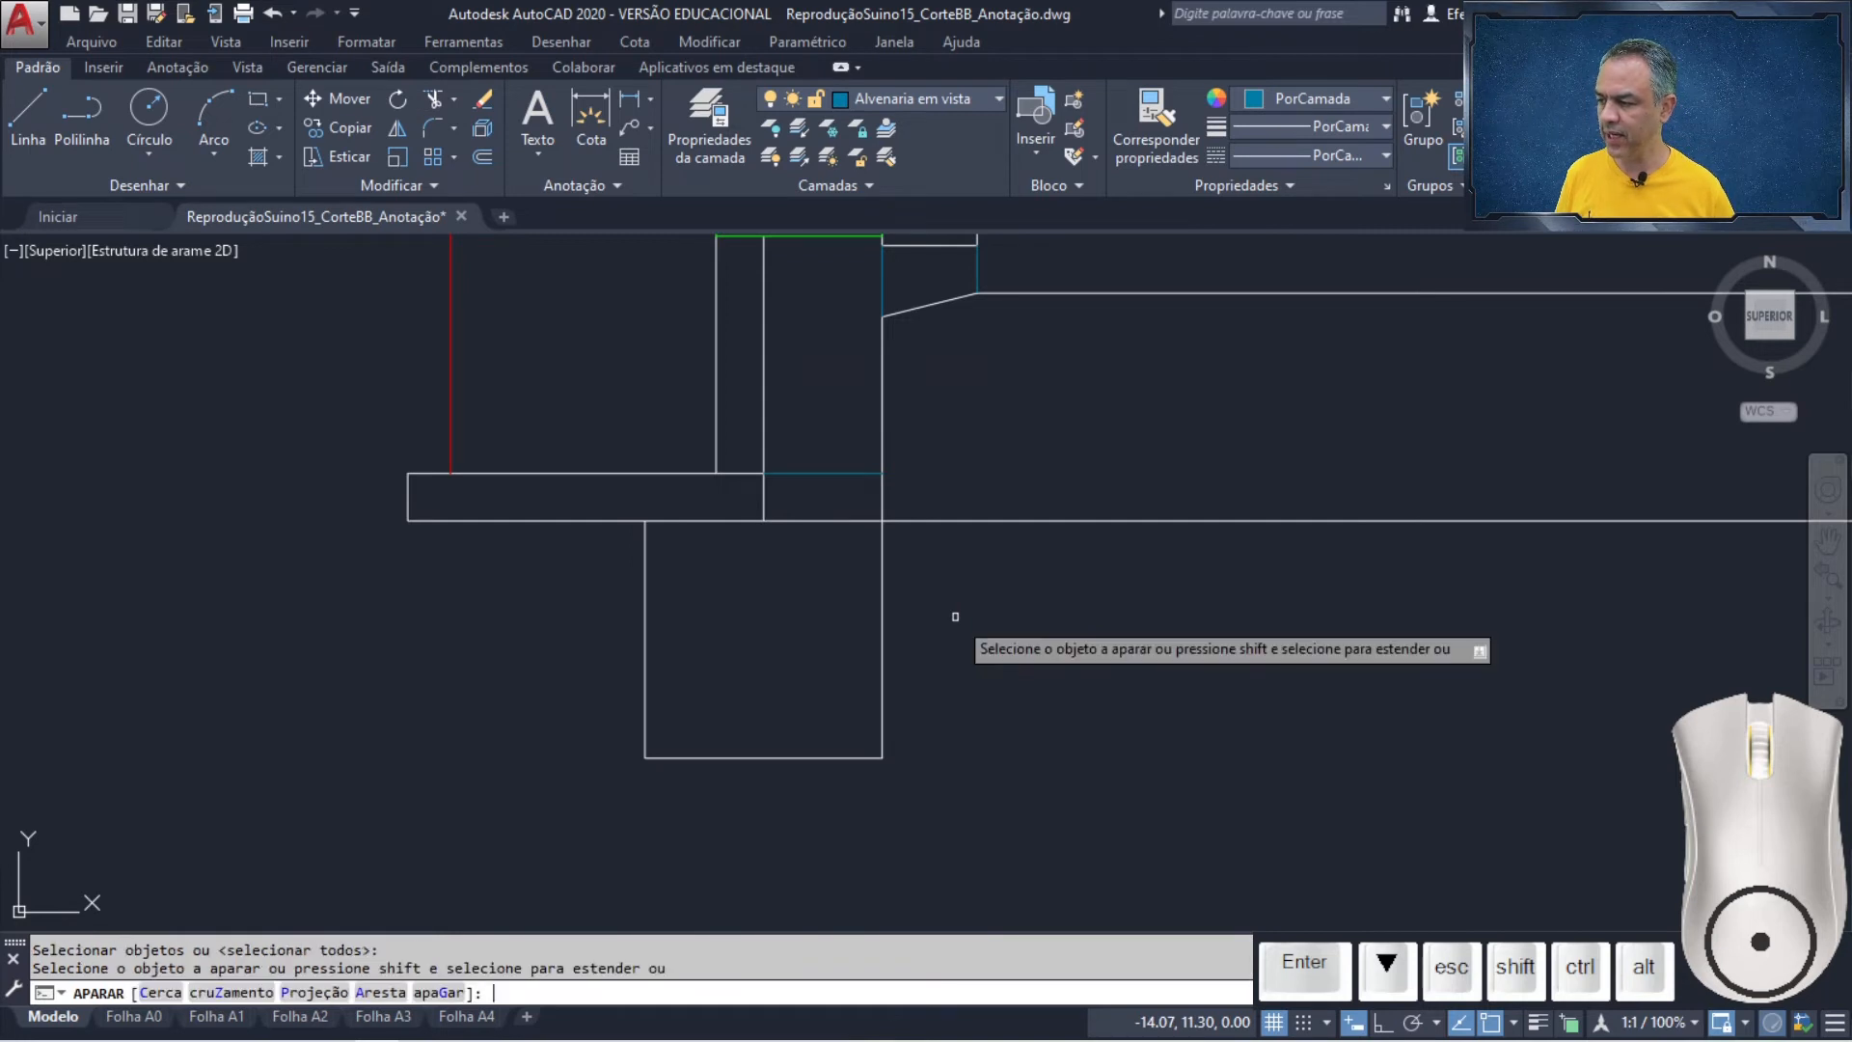
left_click(853, 504)
left_click(825, 542)
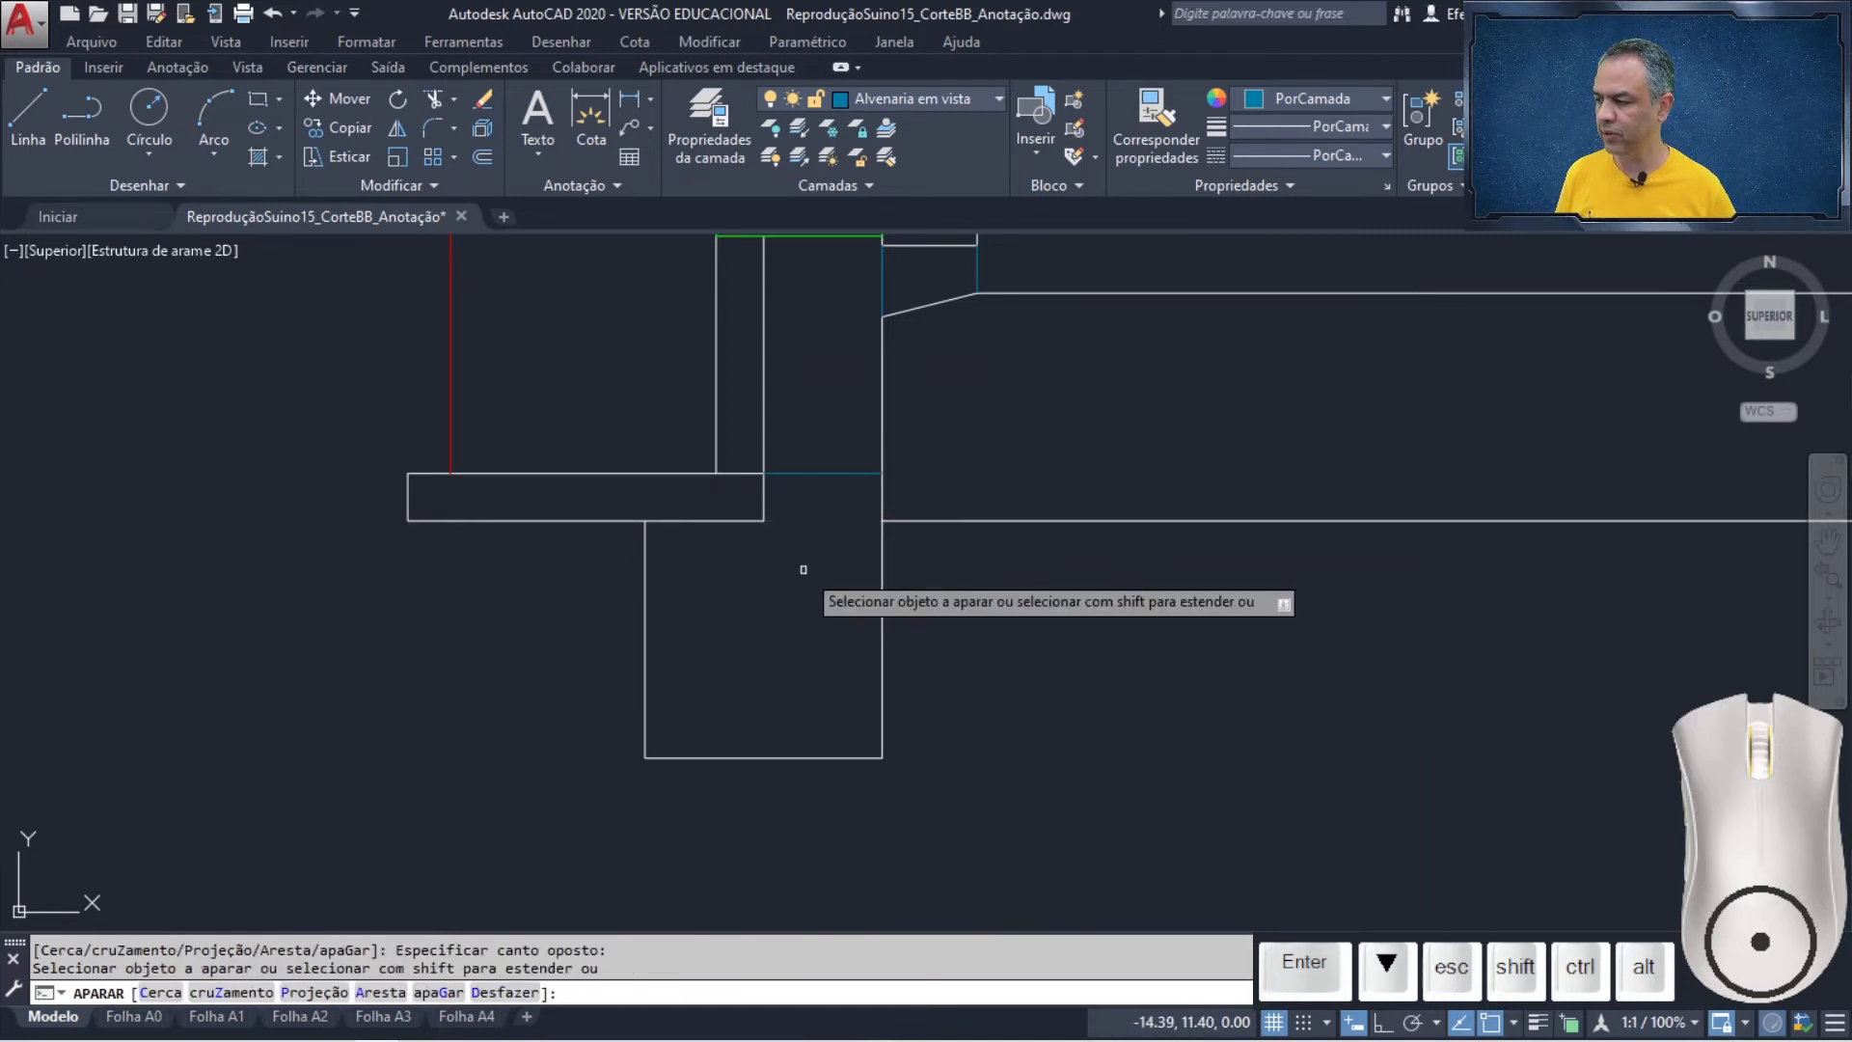
key("Return")
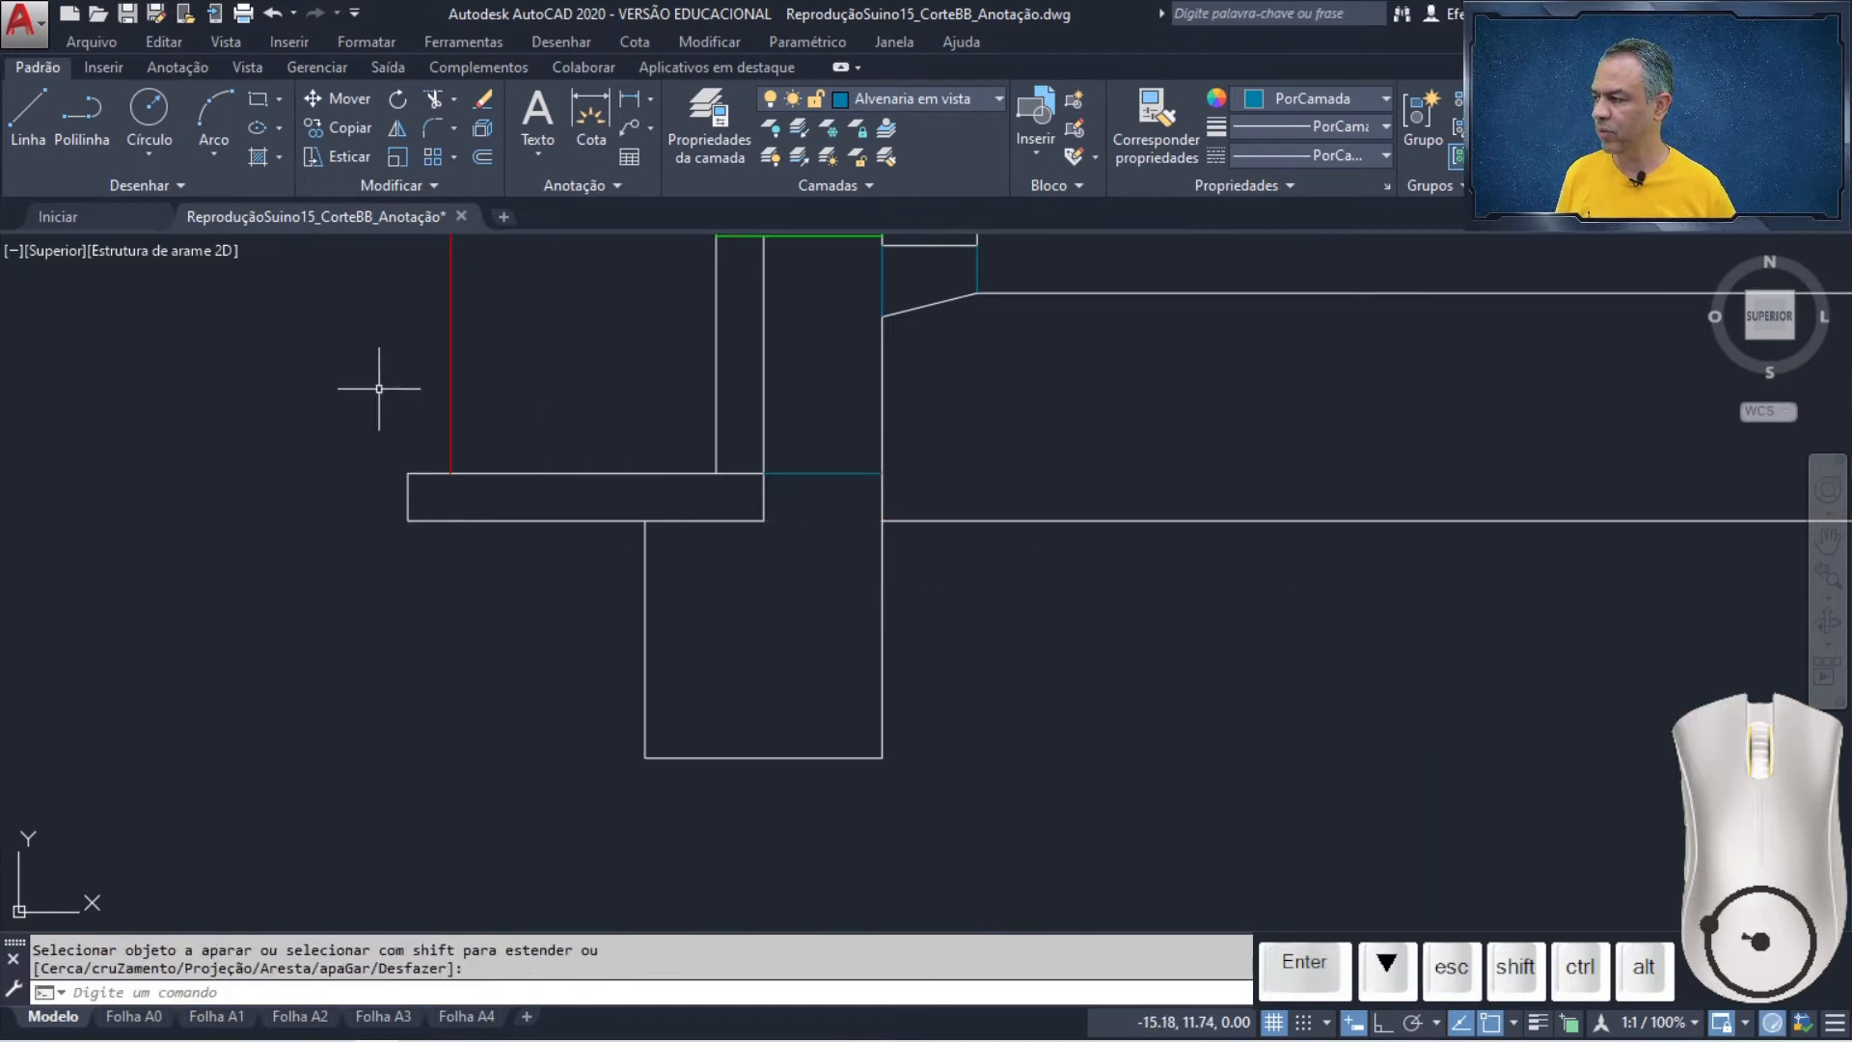
- Draw a horizontal "Alvenaria em vista" line from the left slab's lower inner corner to the outer wall line
left_click(33, 137)
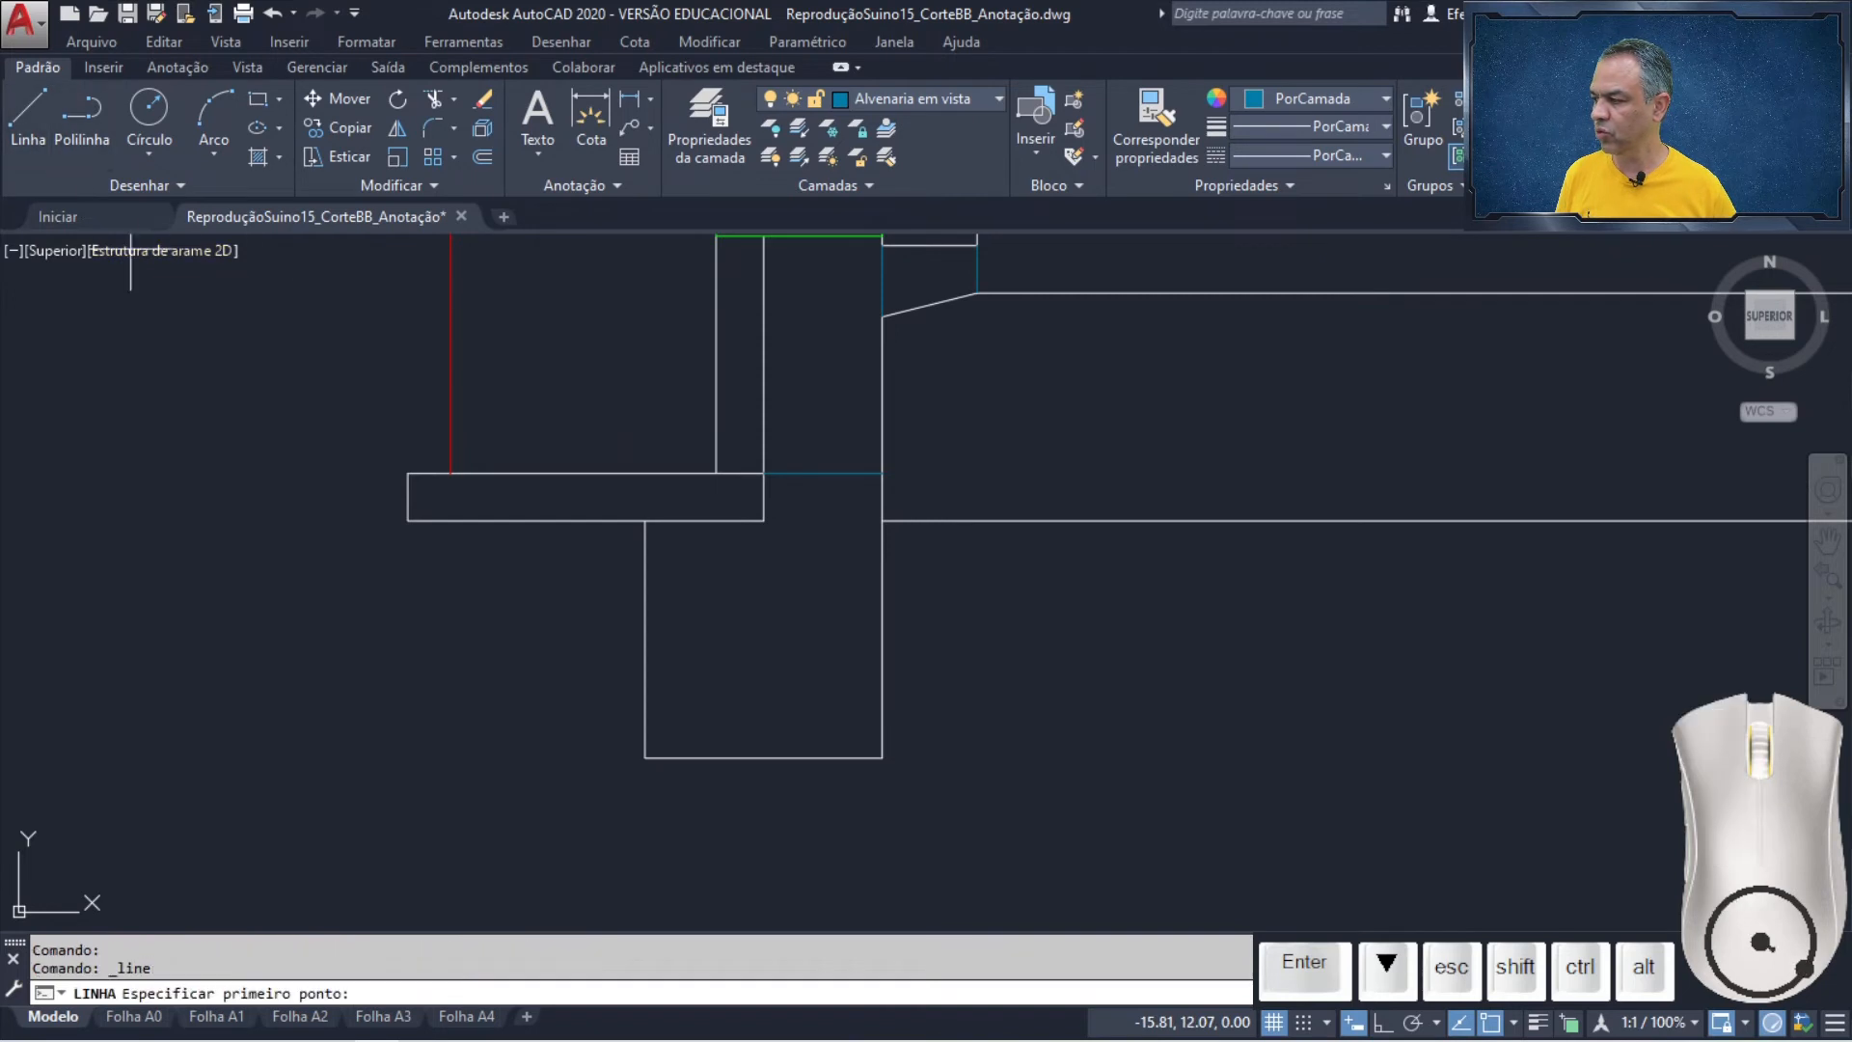
left_click(764, 521)
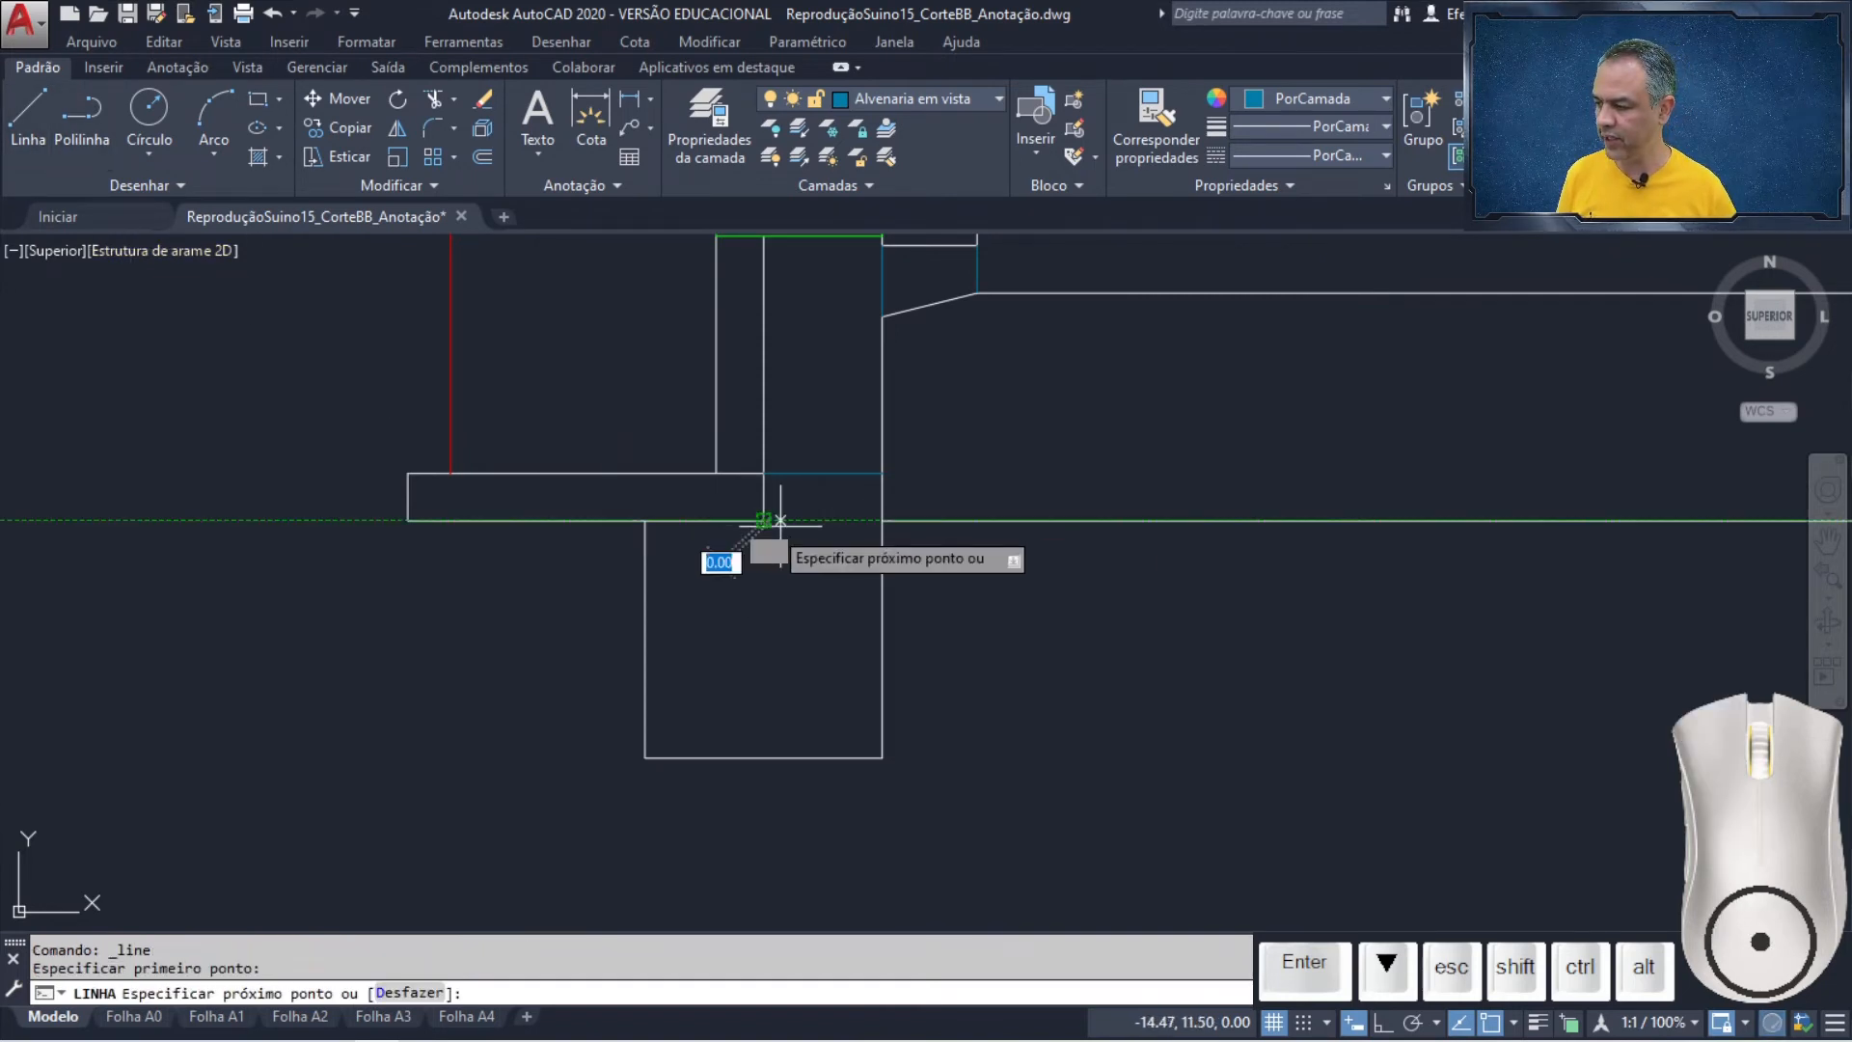
left_click(880, 521)
key("Return")
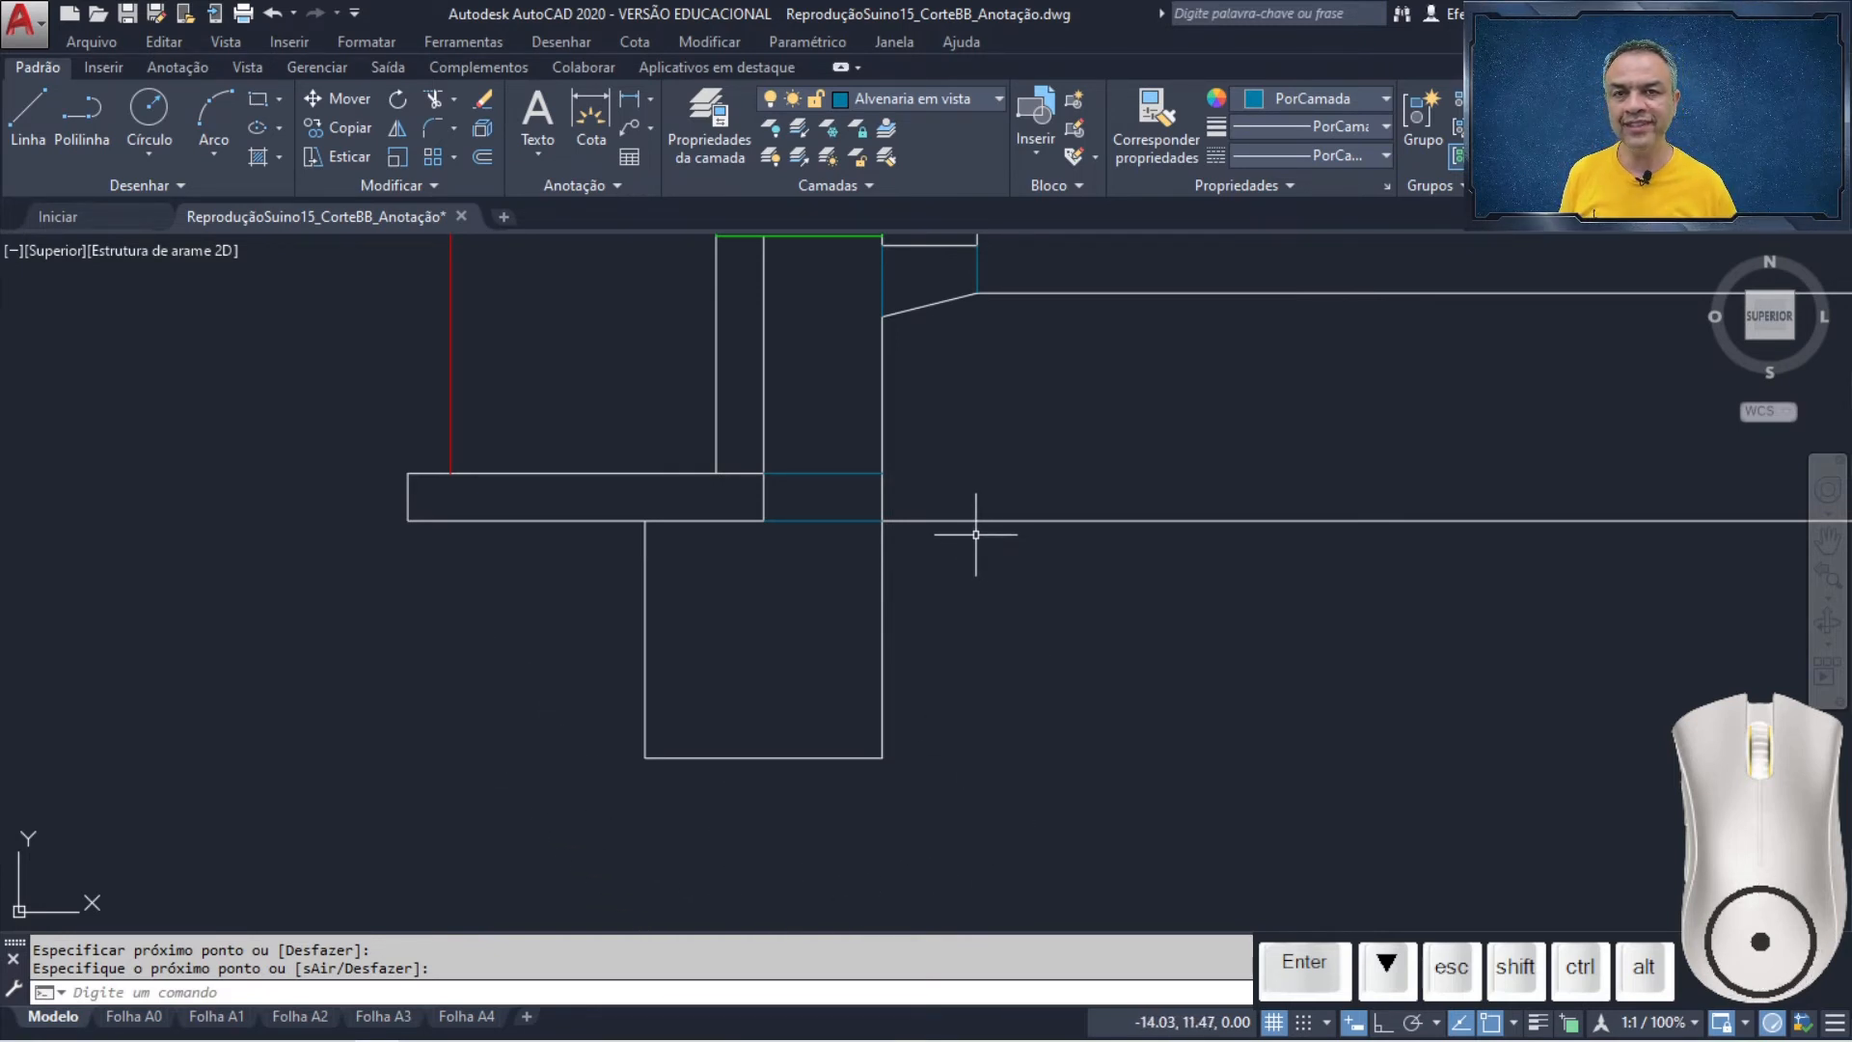
- Offset both vertical sides and the bottom line of the box under the left channel outward by 0.1
left_click(482, 157)
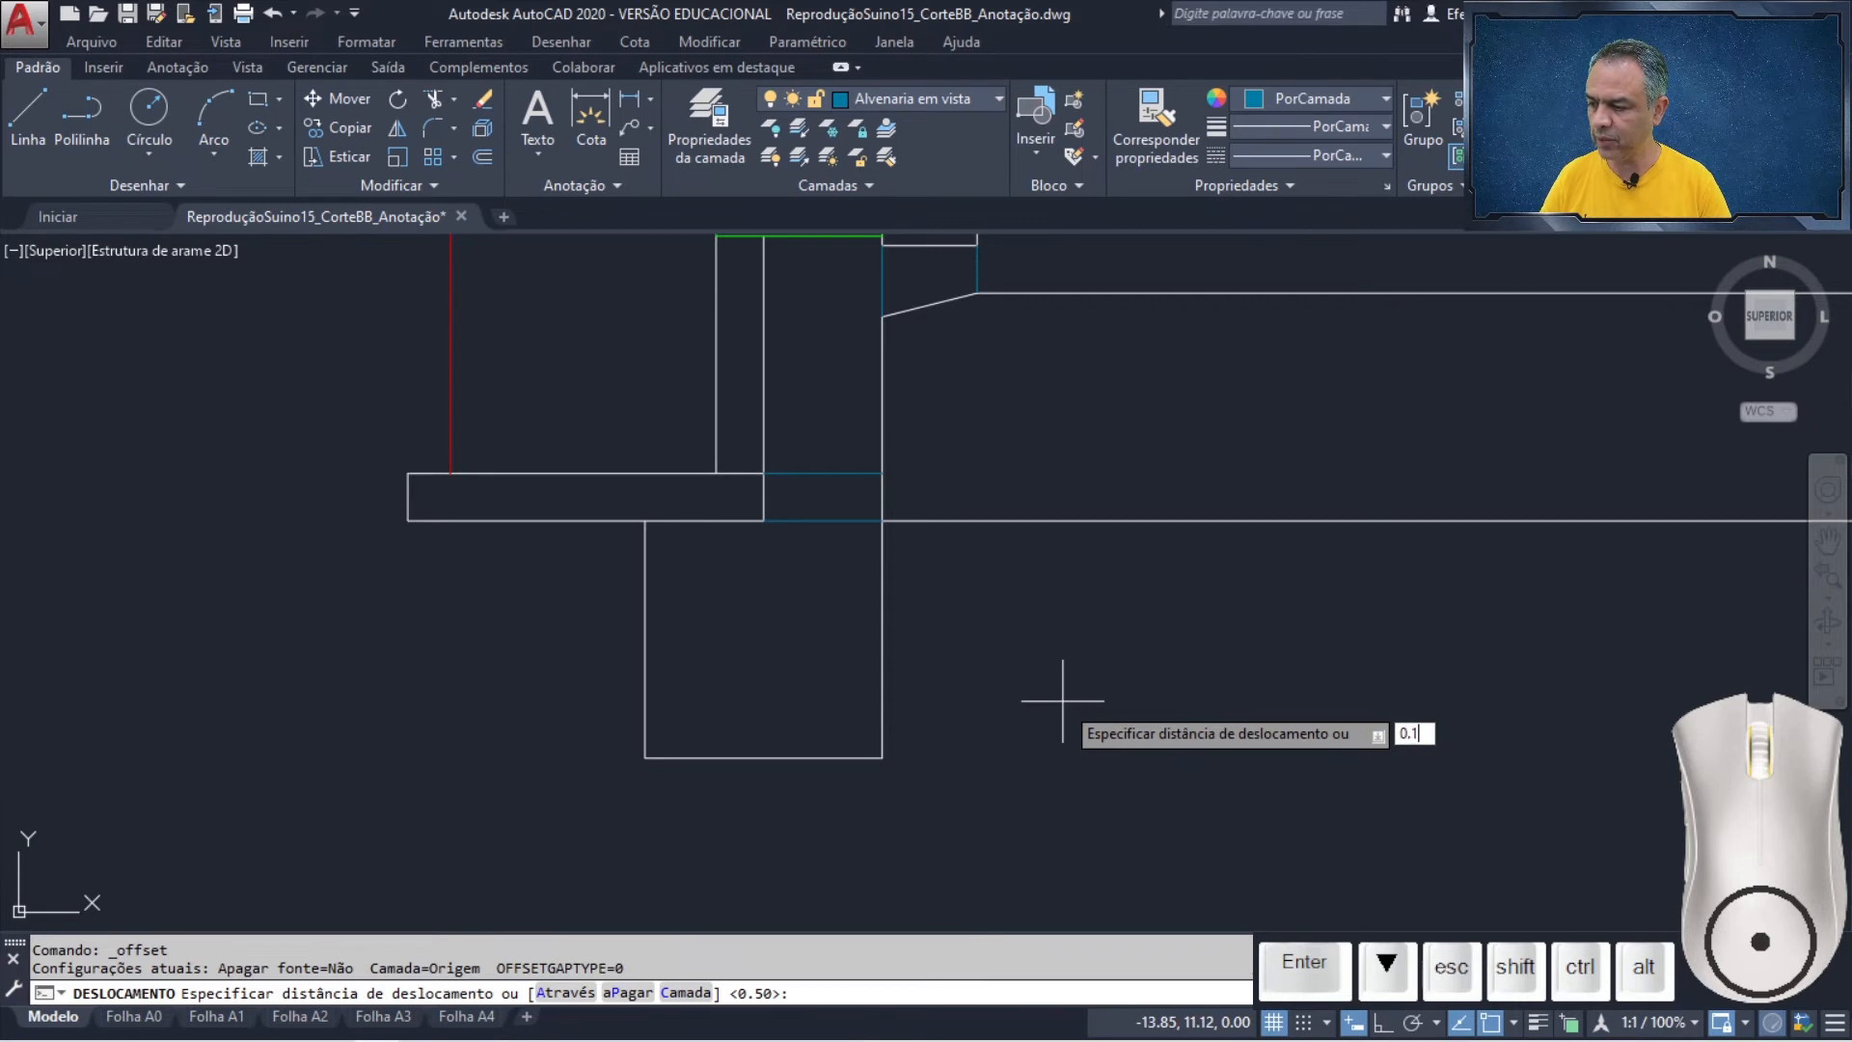
key("Return")
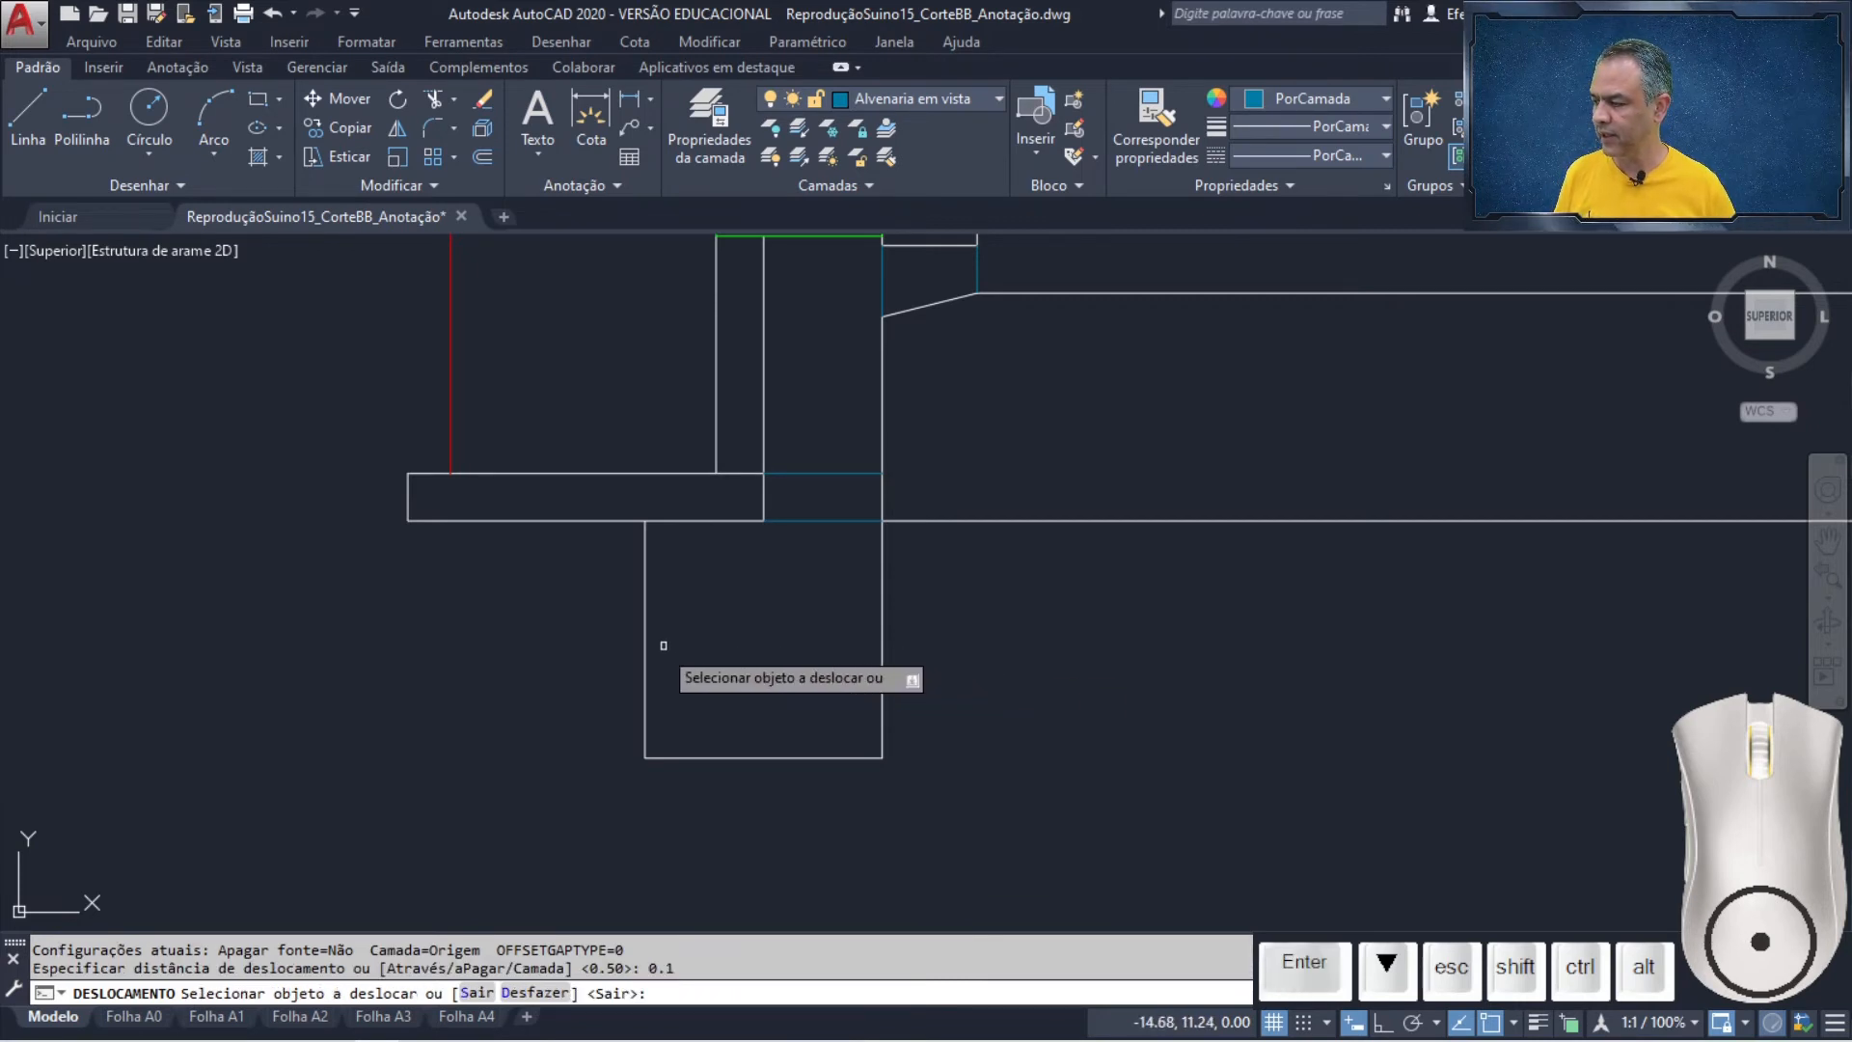
left_click(645, 646)
left_click(558, 640)
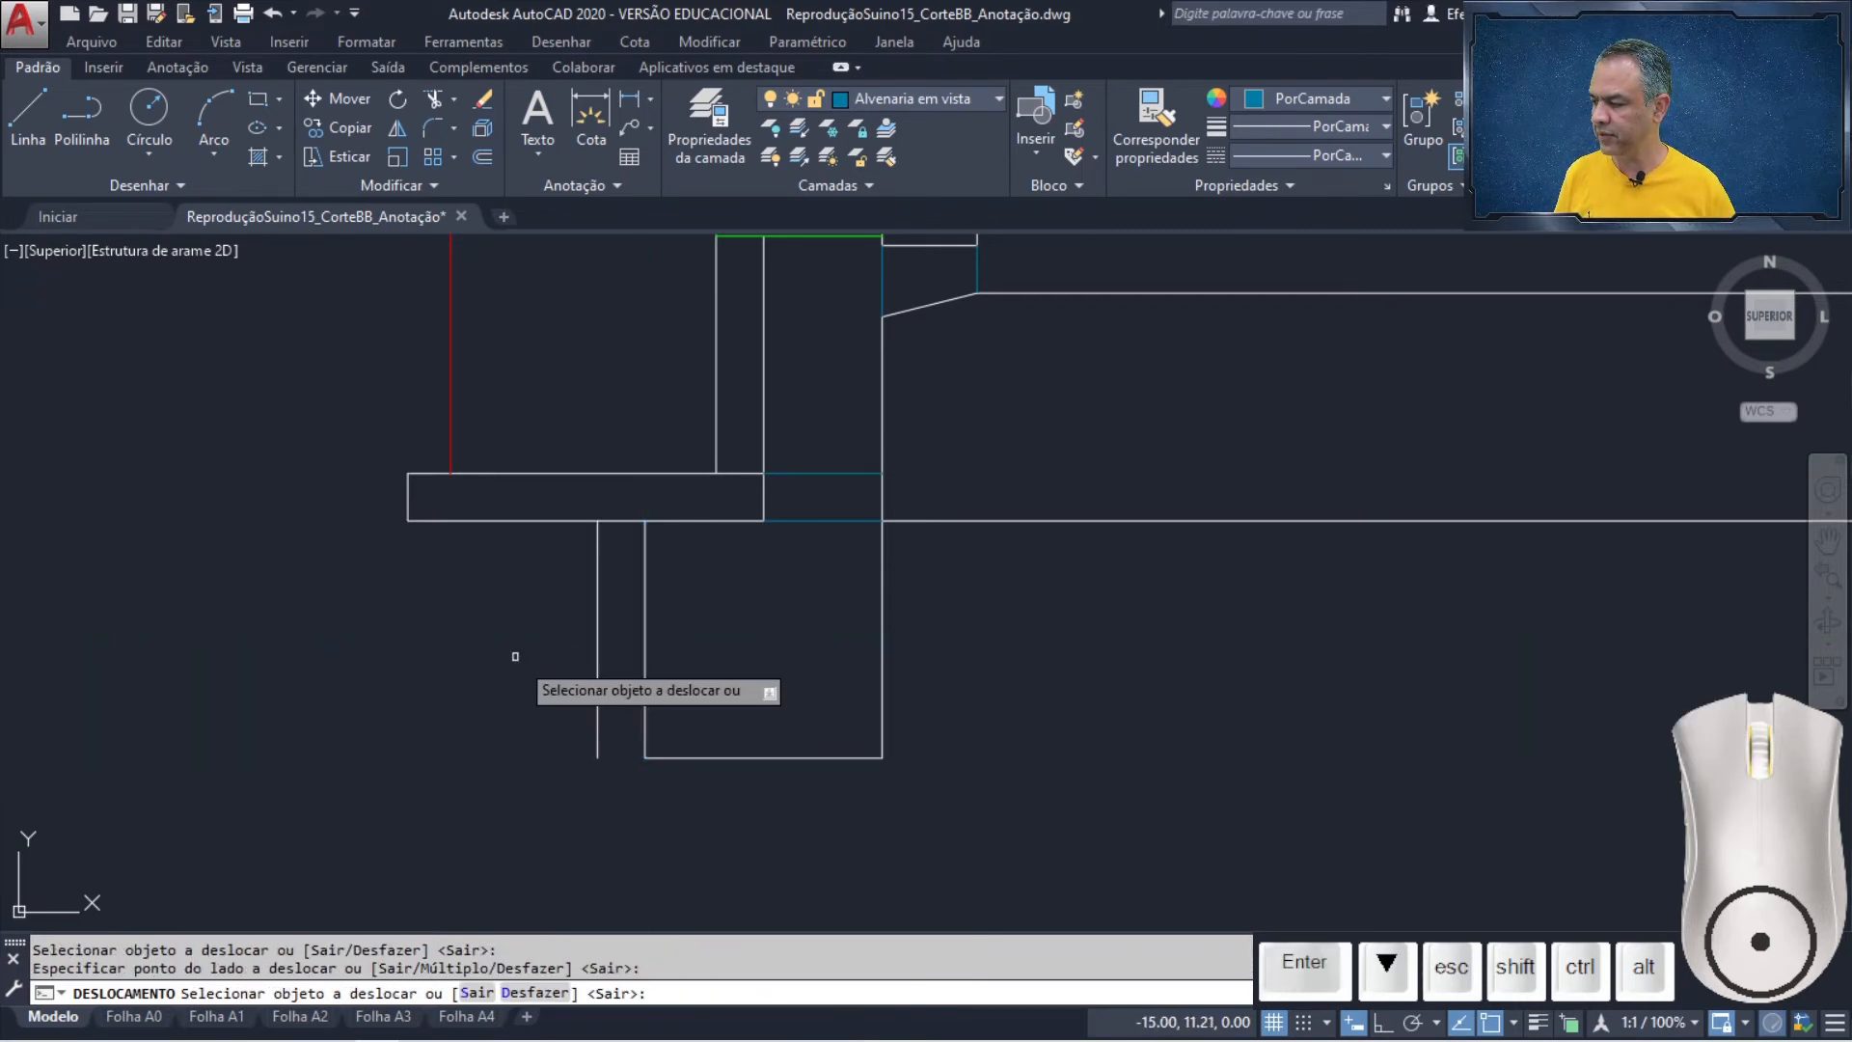
left_click(731, 758)
left_click(741, 835)
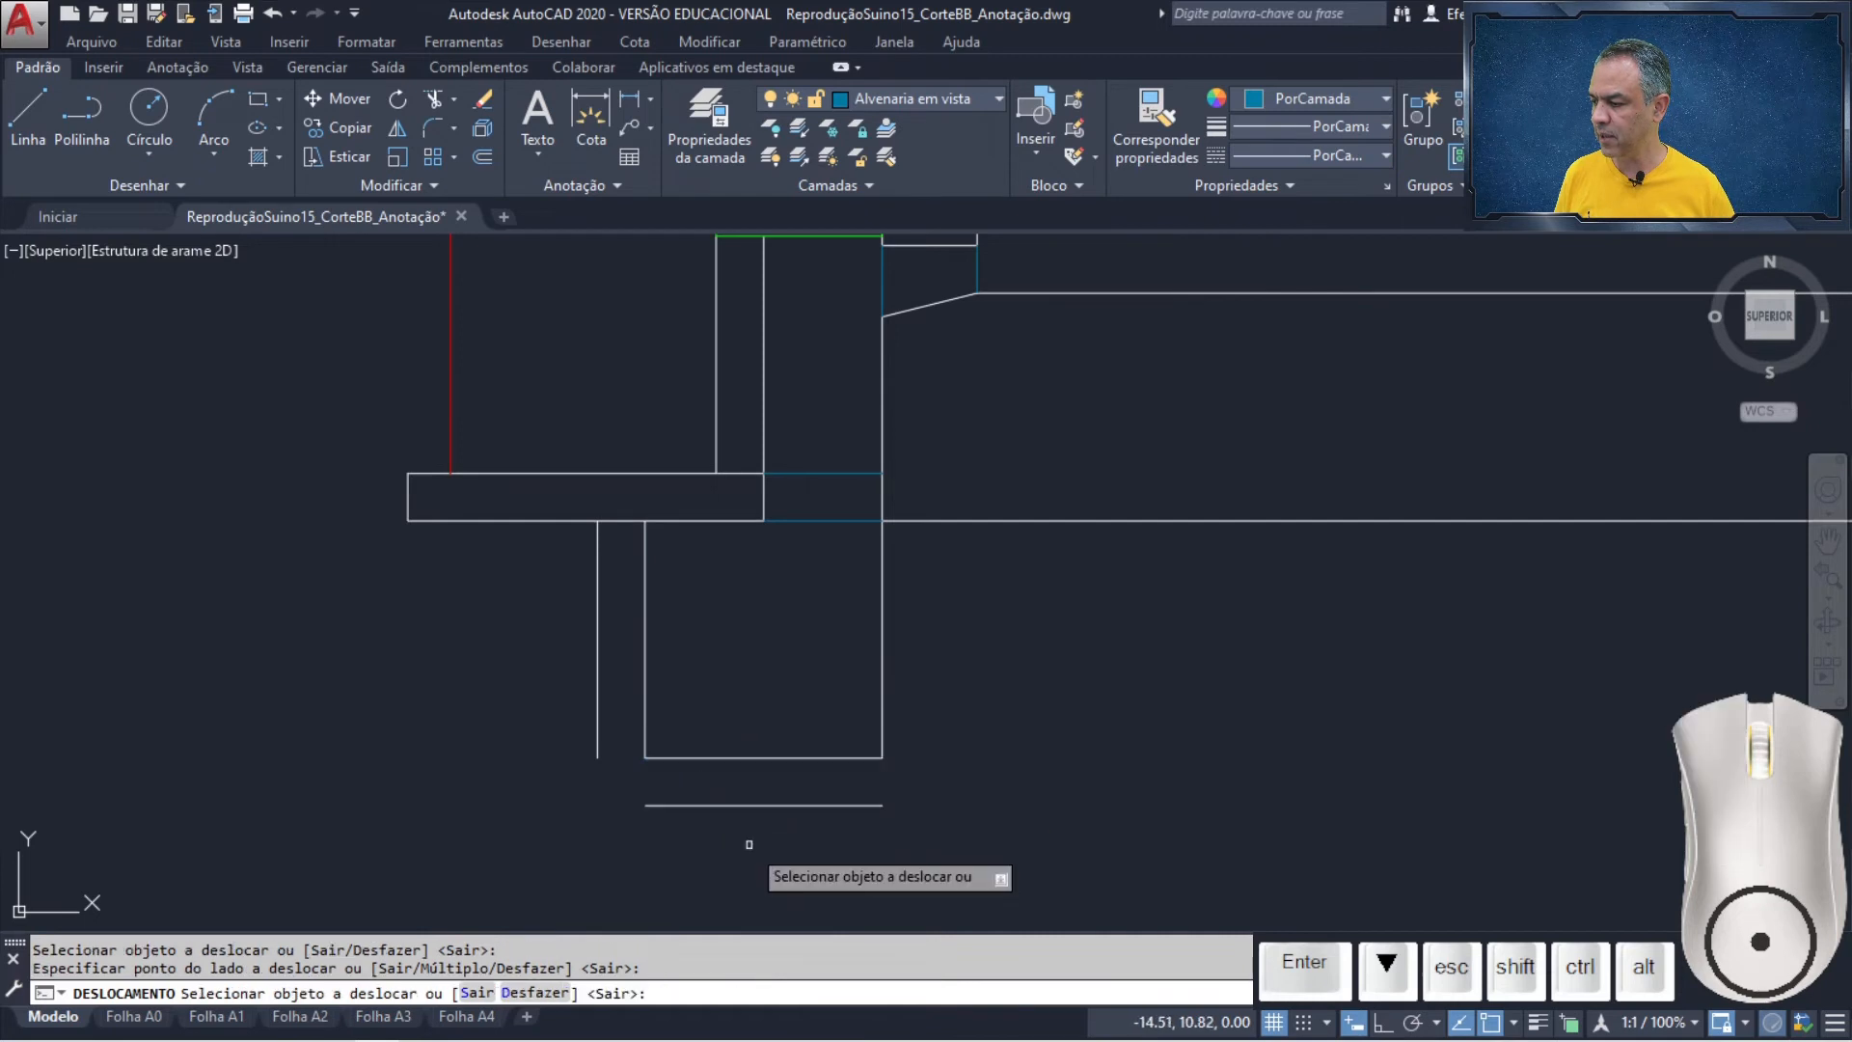
left_click(886, 713)
left_click(1031, 711)
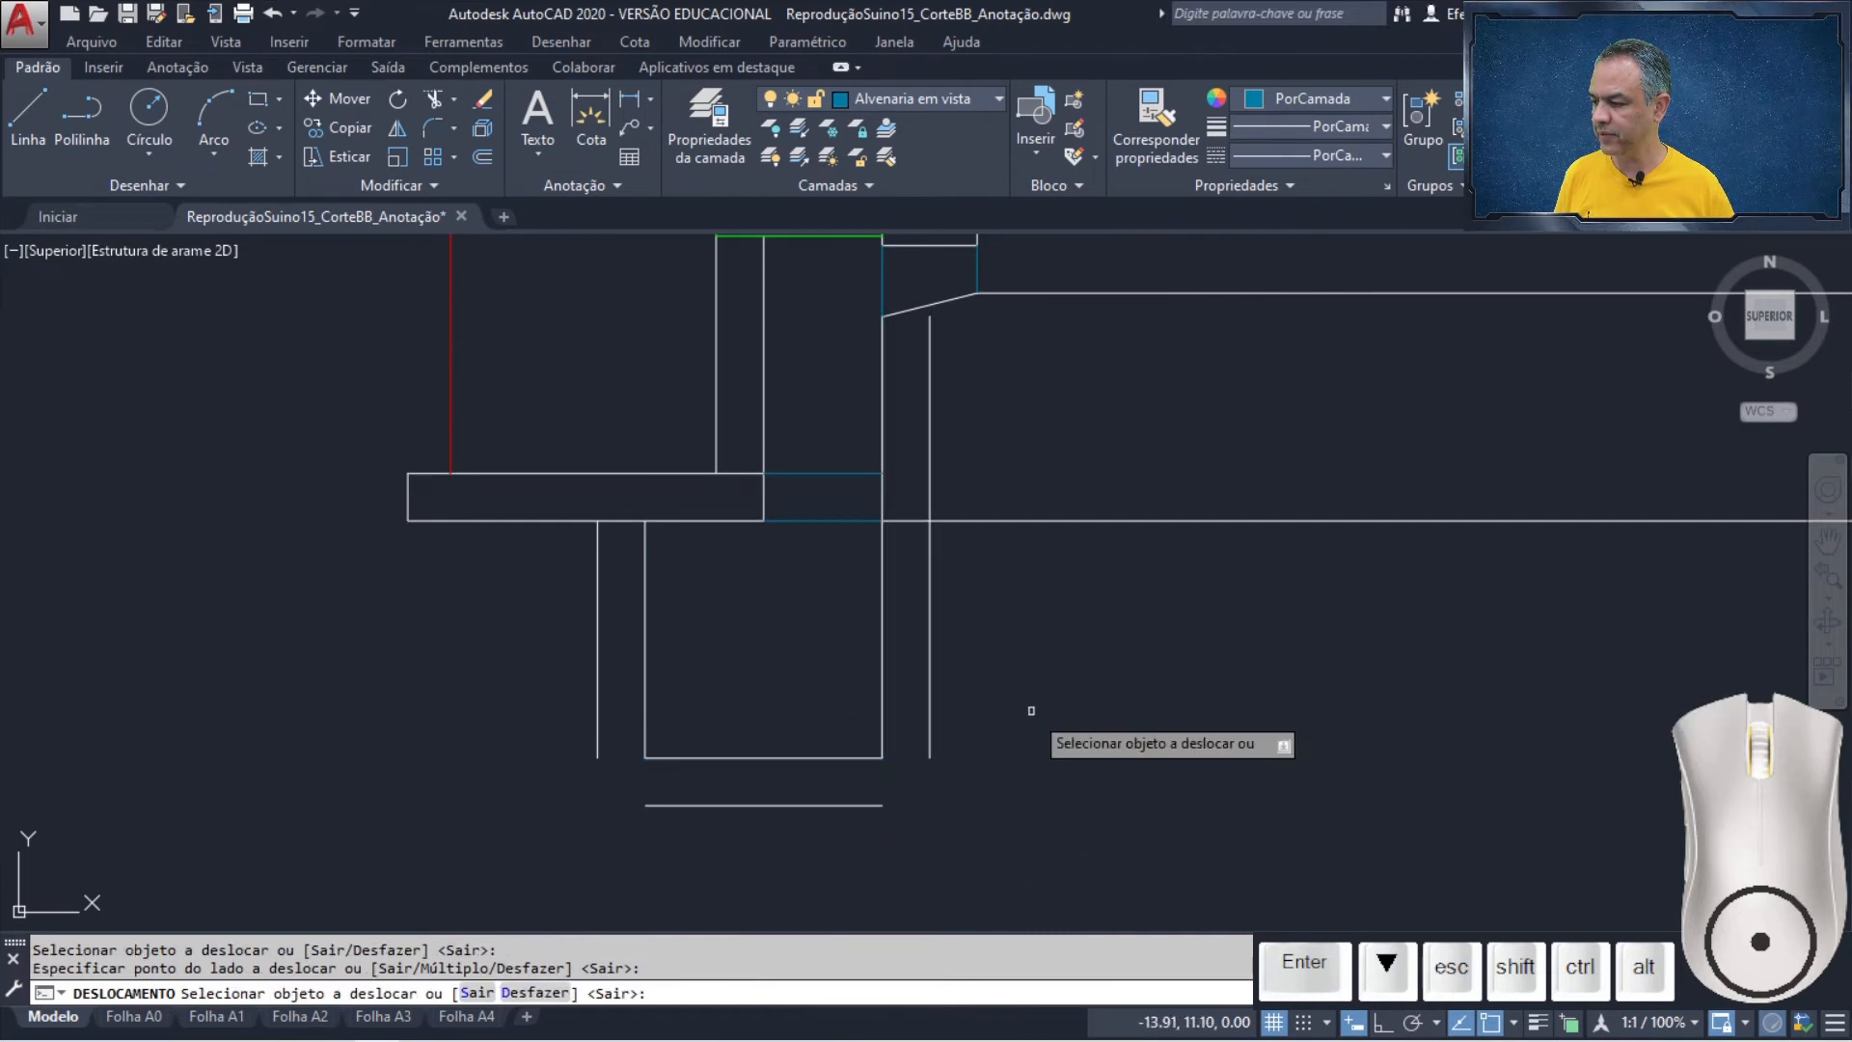
- Offset both vertical sides and the bottom line of the box under the right channel outward by 0.1
scroll(1031, 711, "down", 2)
middle_click_drag(1302, 707, 232, 599)
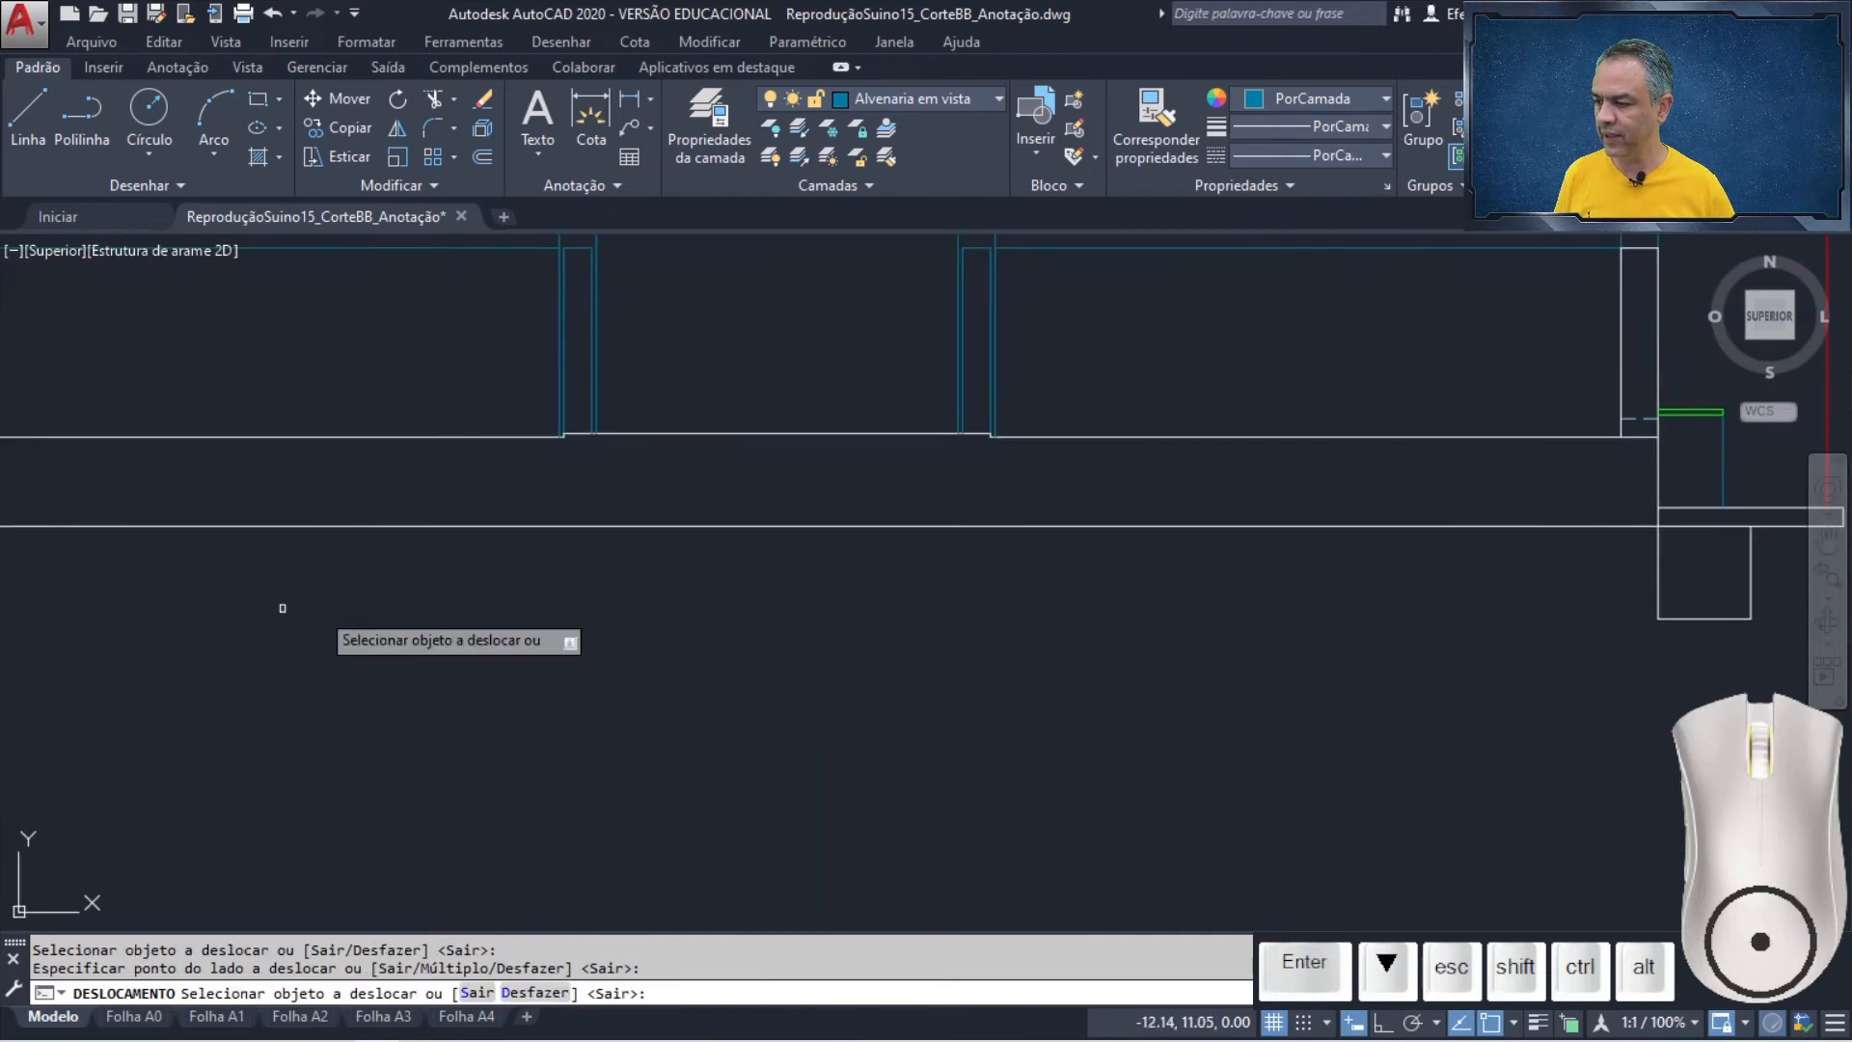
middle_click_drag(1196, 629, 396, 637)
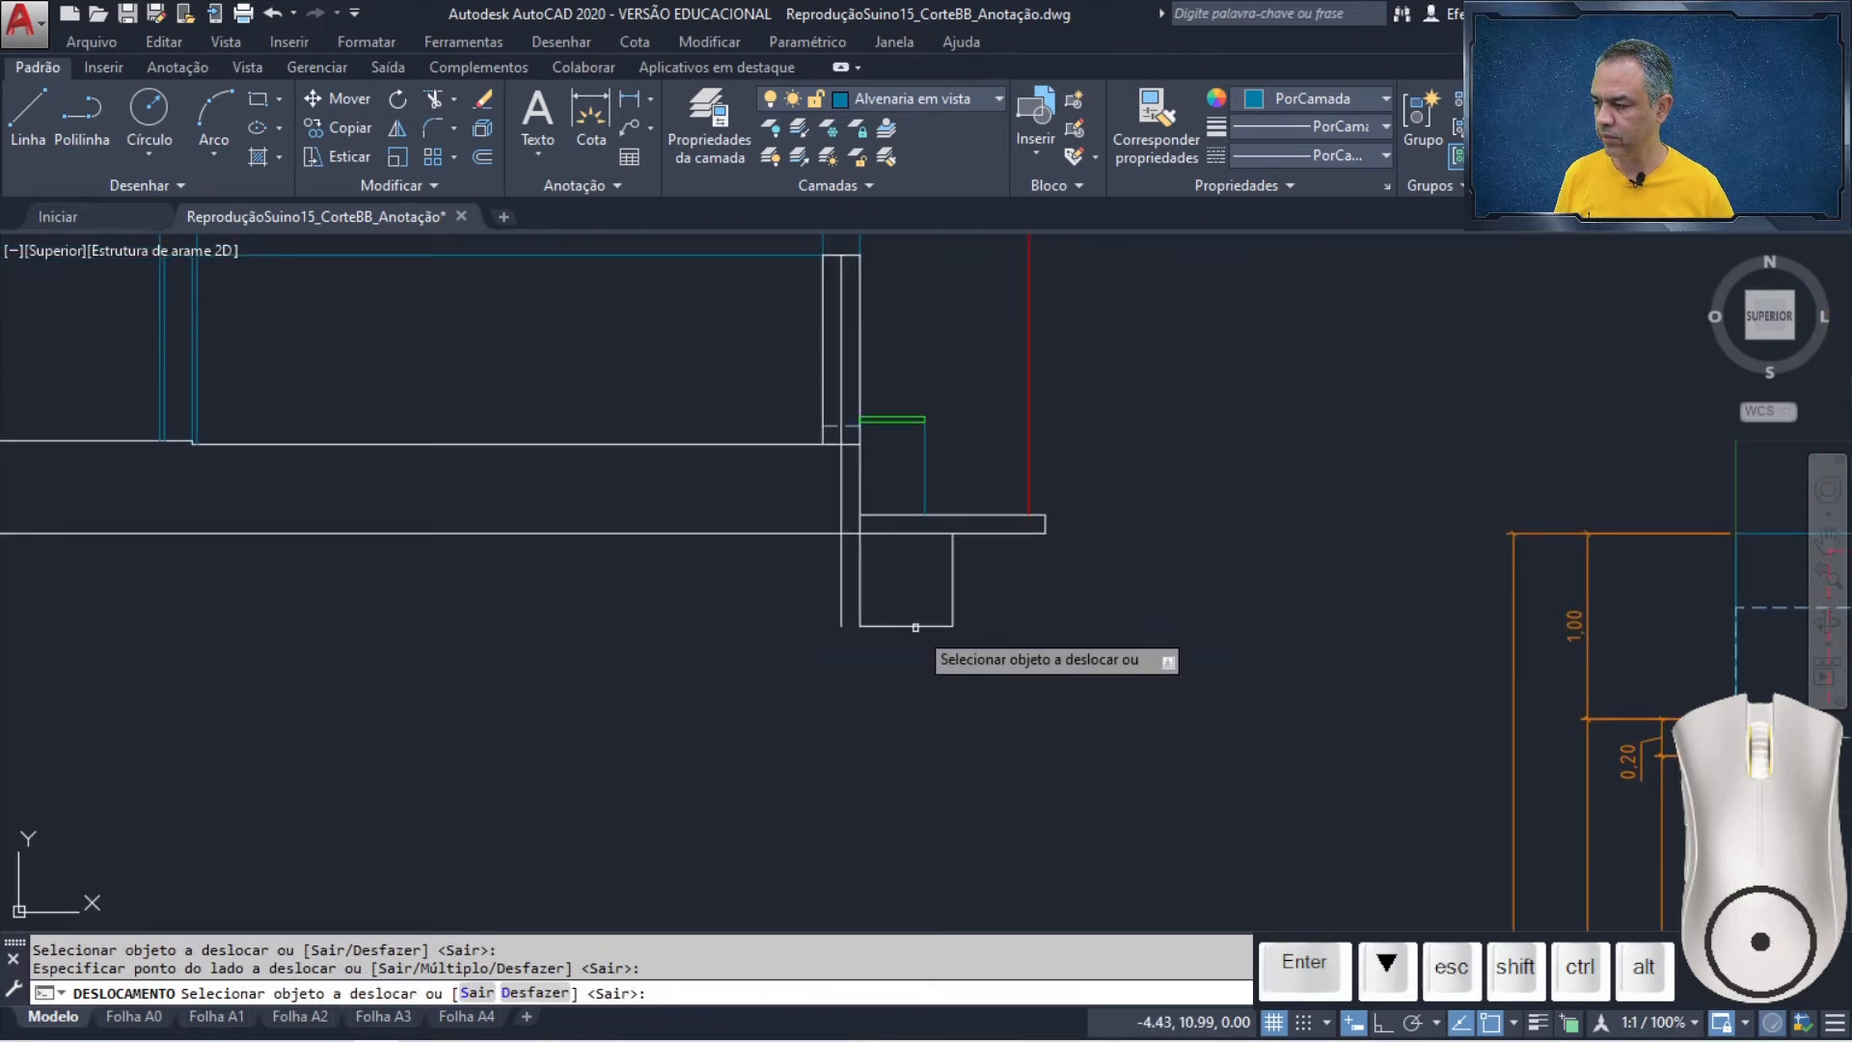
left_click(953, 614)
left_click(1054, 614)
key("Return")
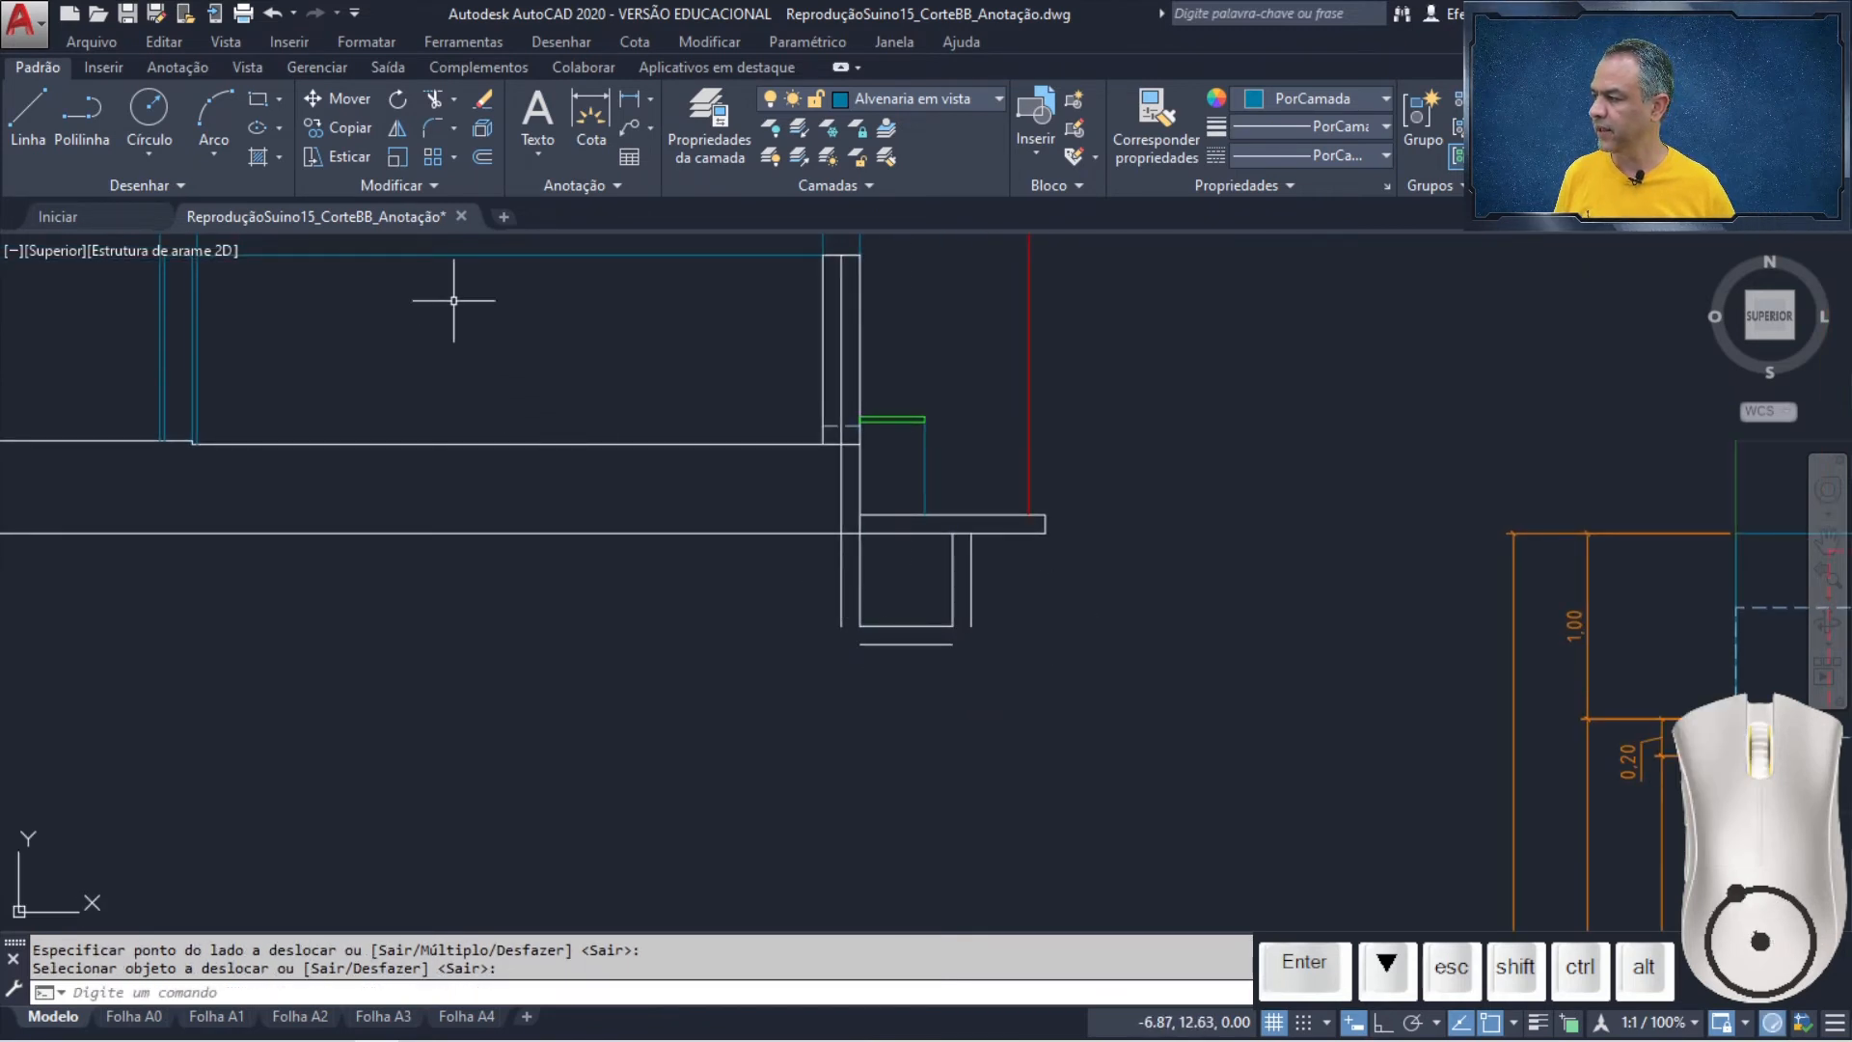
- Trim the right box's inner offset line above the slab and the slab's bottom line across both box wall thicknesses
left_click(440, 107)
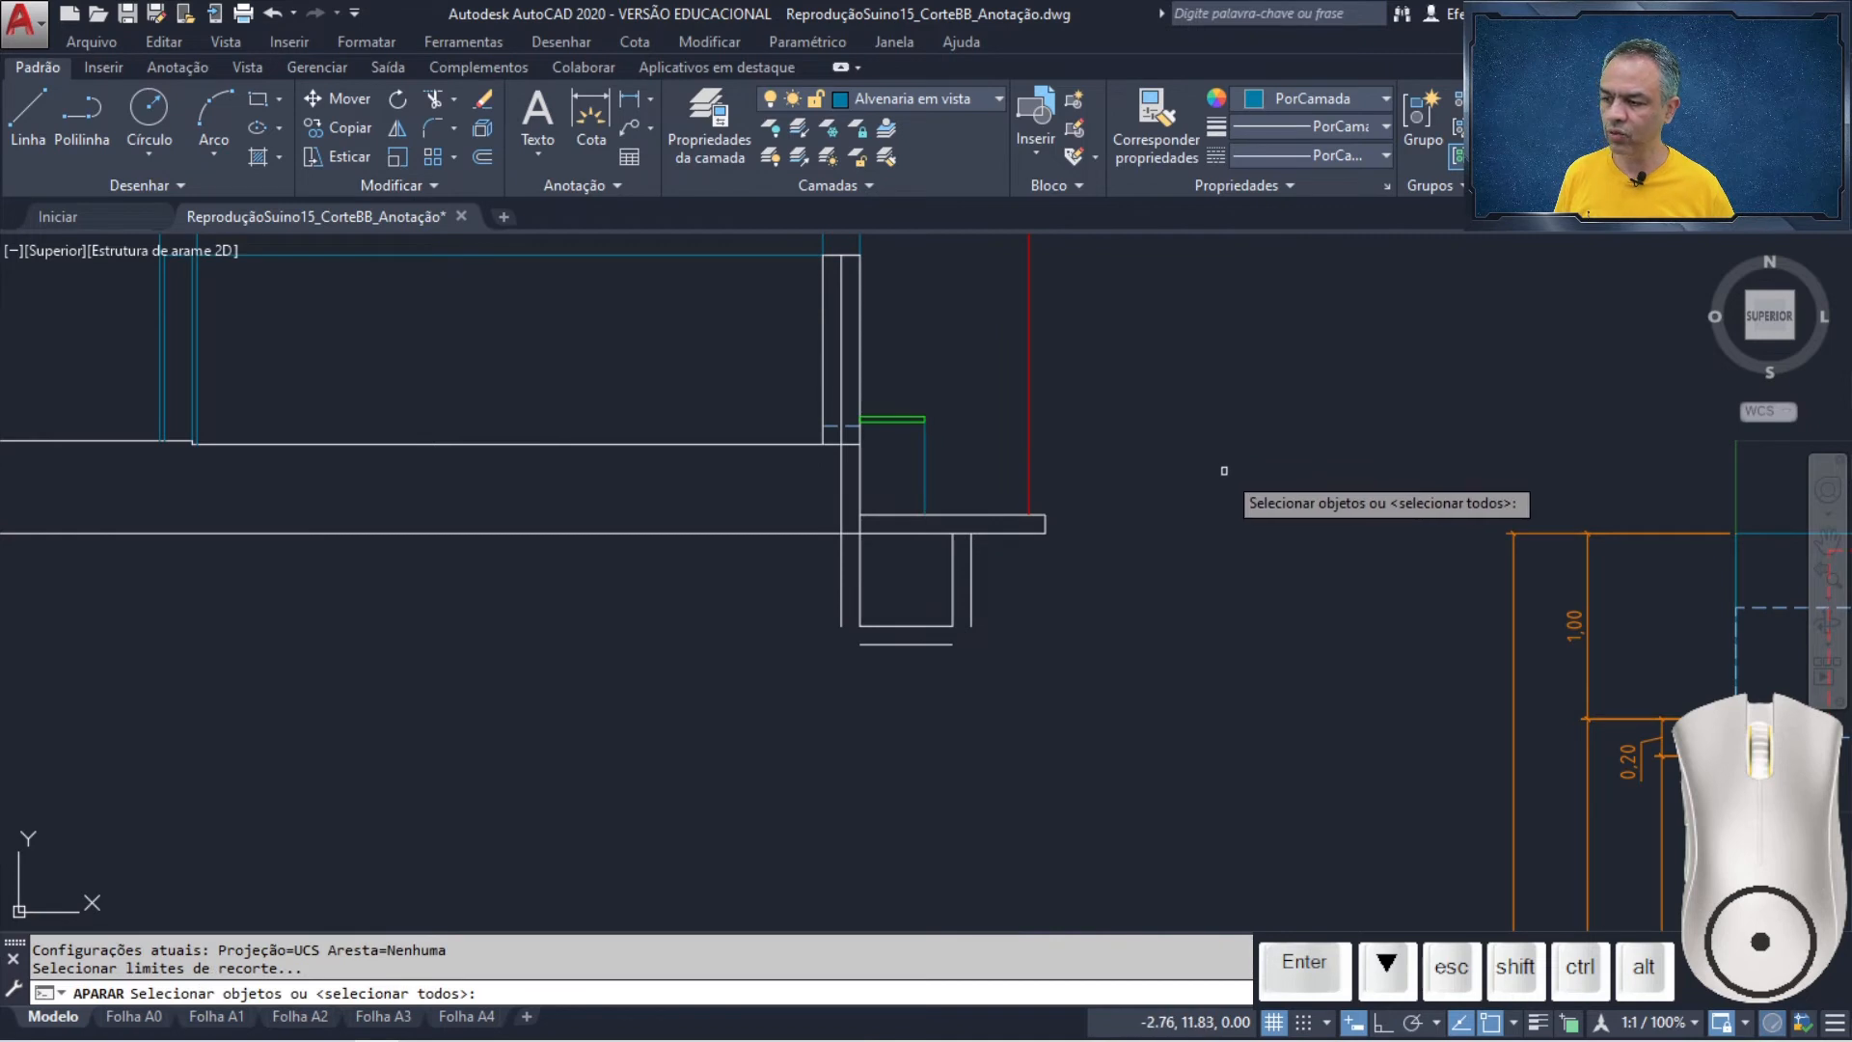
key("Return")
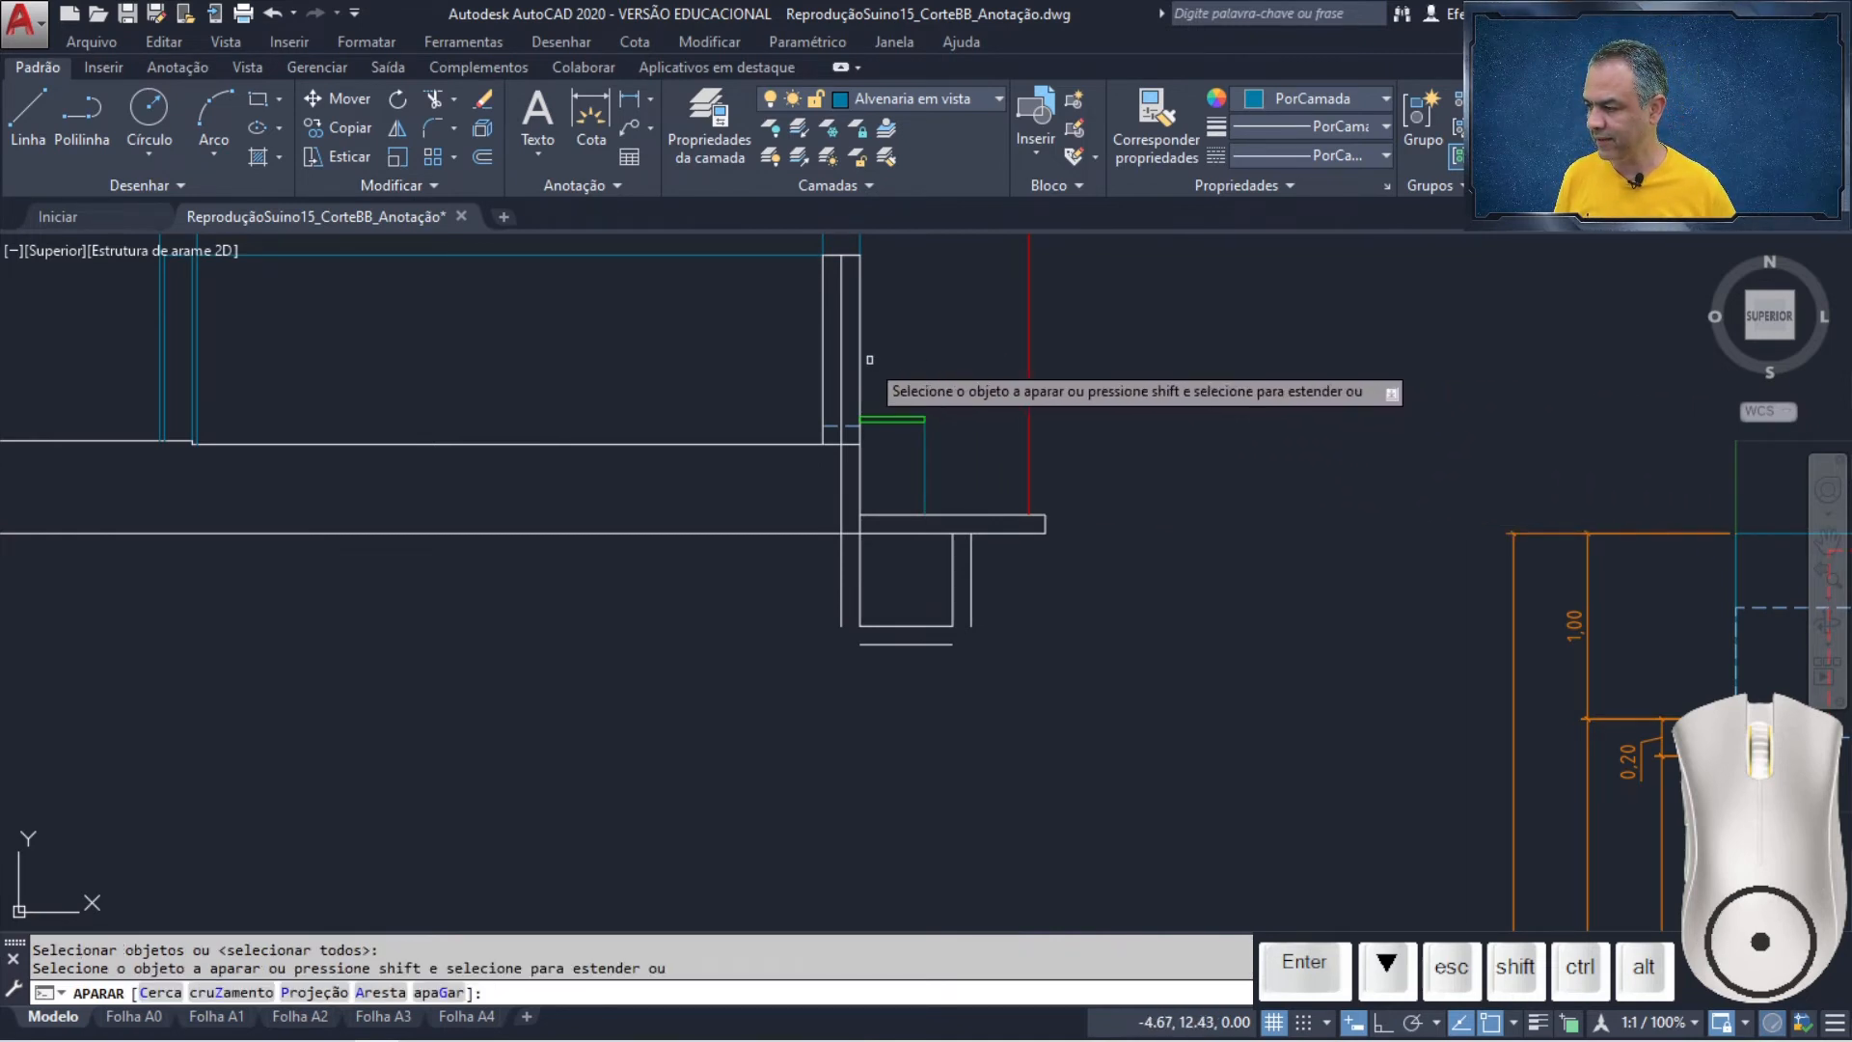
left_click(840, 488)
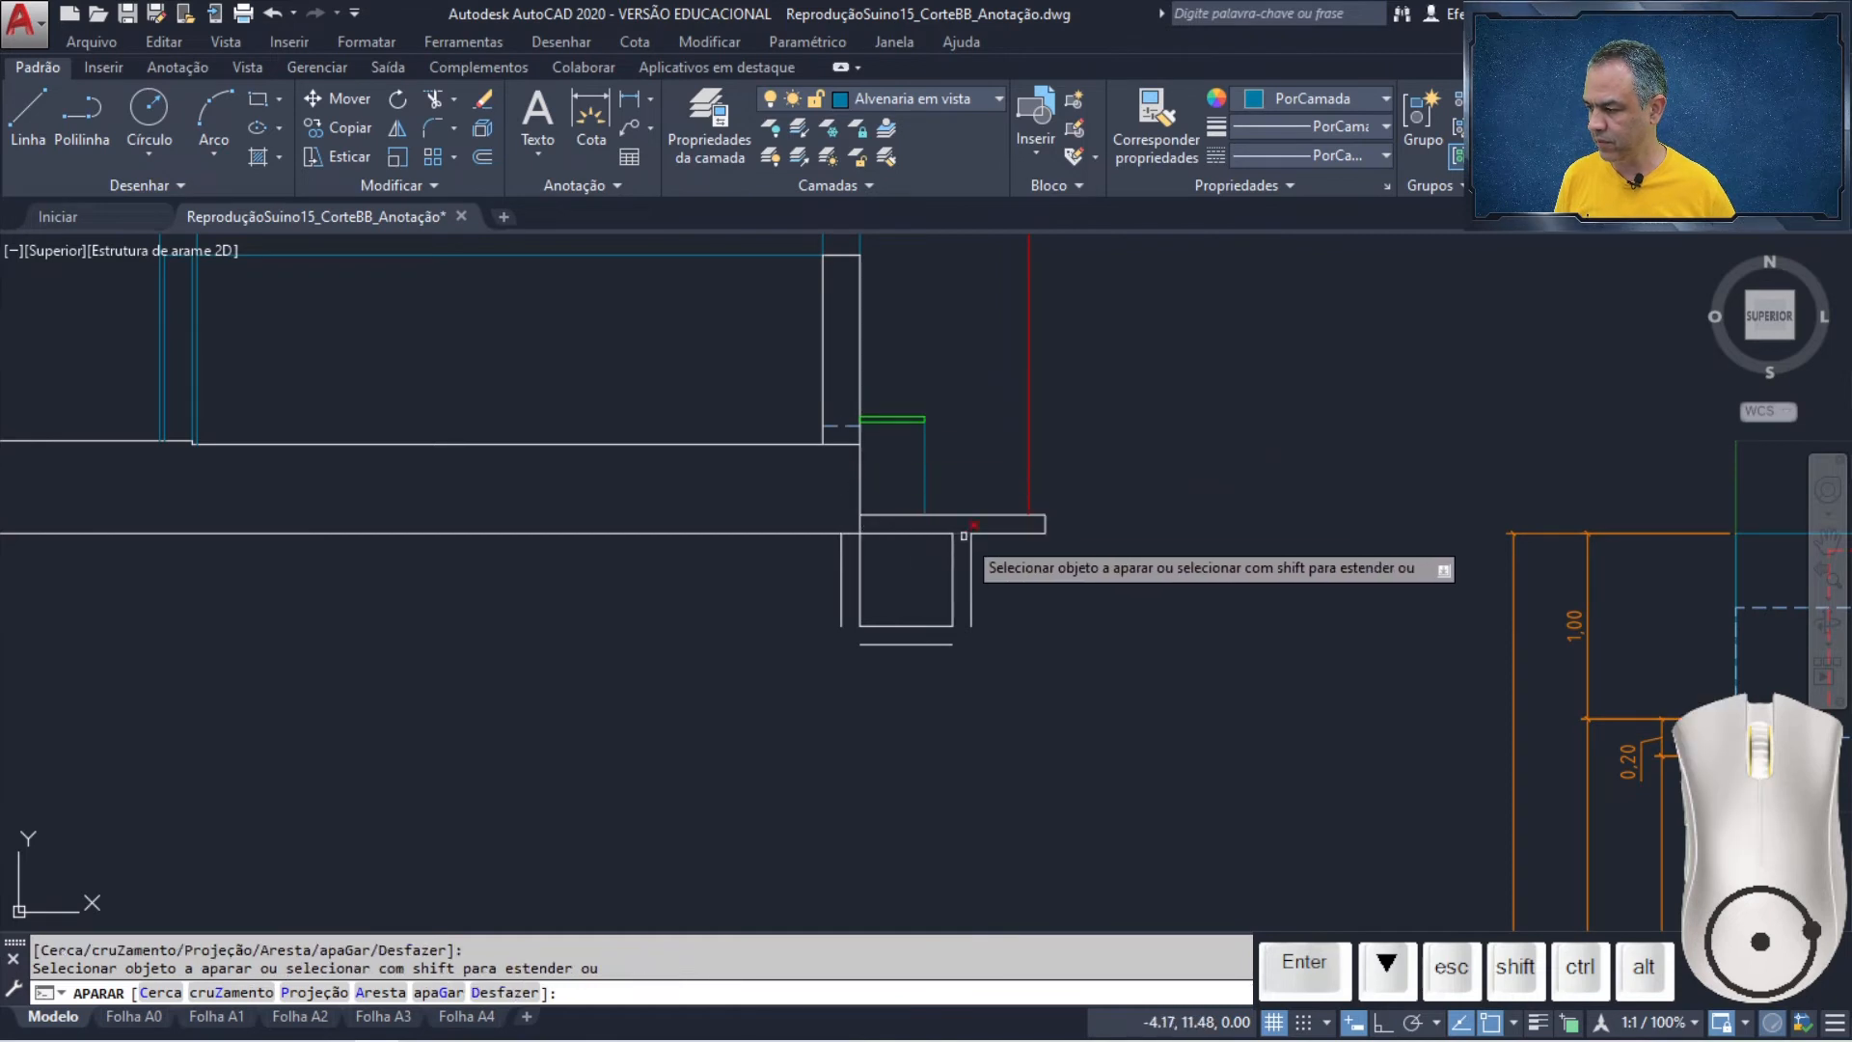
left_click(849, 534)
- Trim the left box's inner offset line above the slab and the slab's bottom line across both box wall thicknesses
middle_click_drag(392, 662, 1457, 628)
middle_click_drag(386, 650, 847, 650)
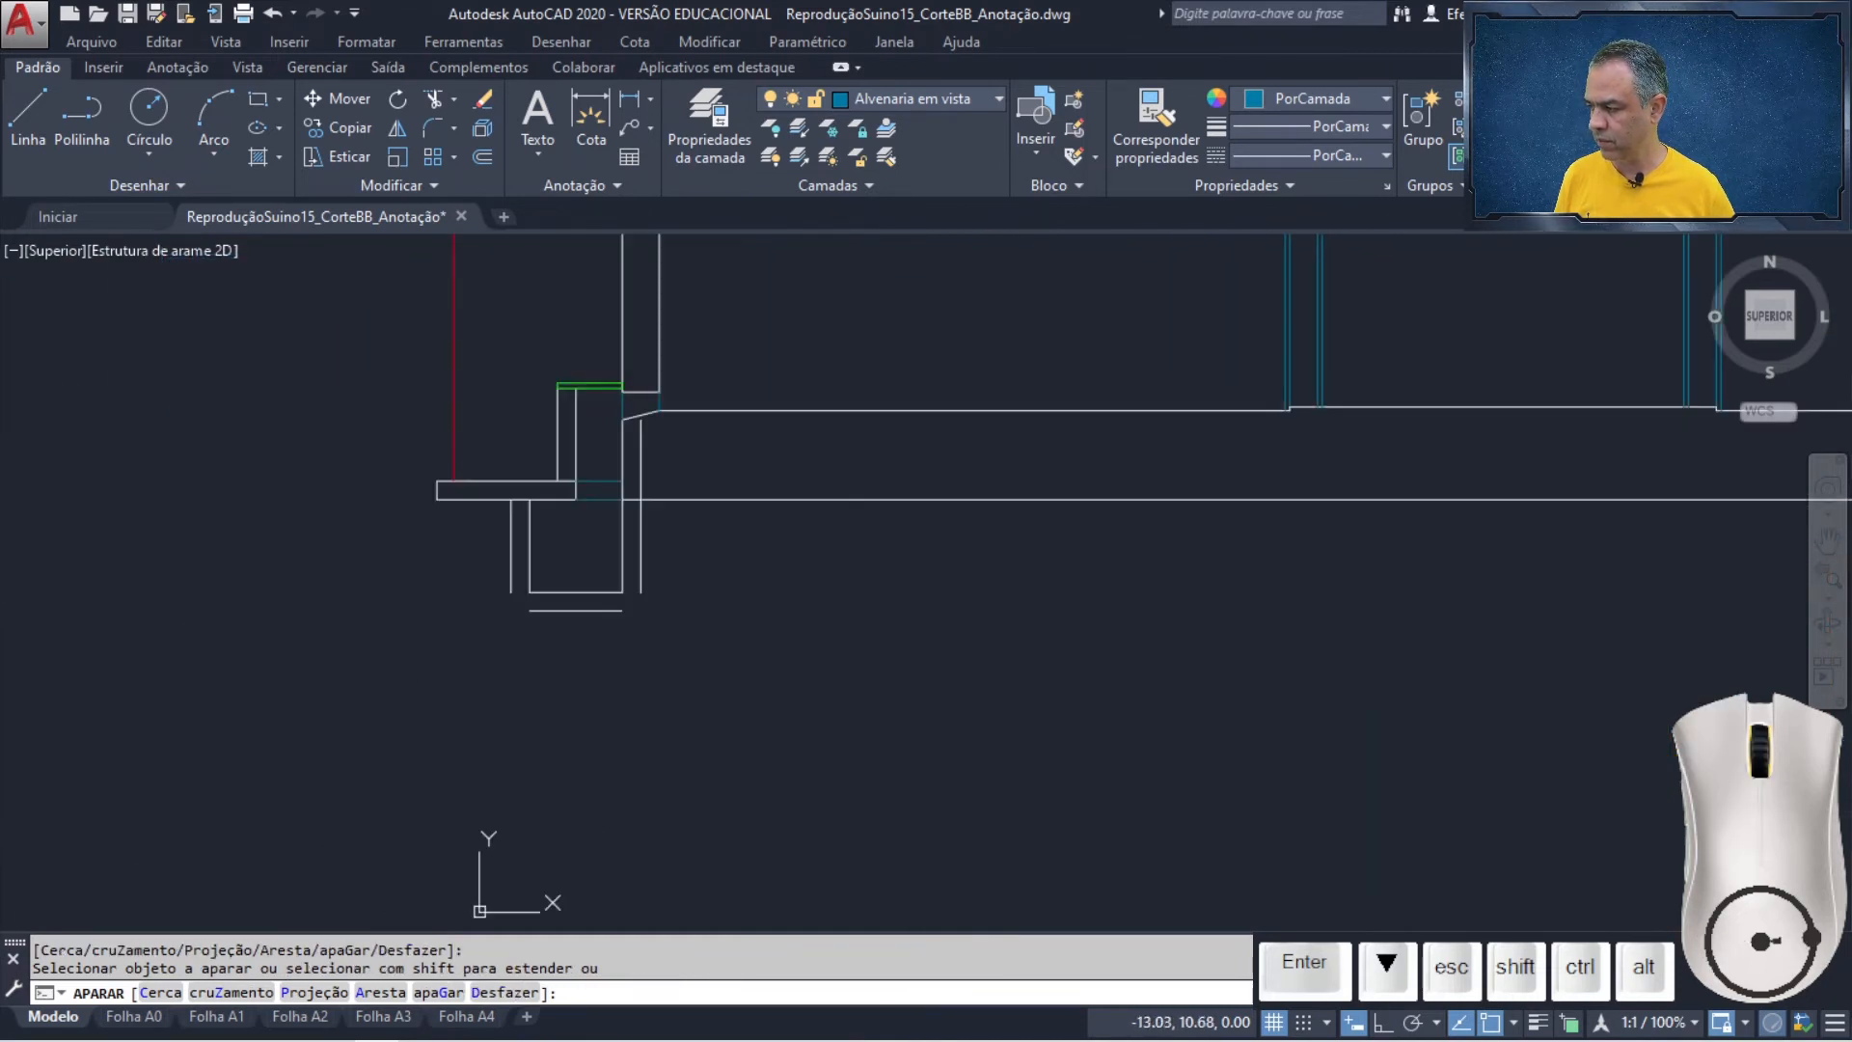
middle_click_drag(517, 501, 728, 501)
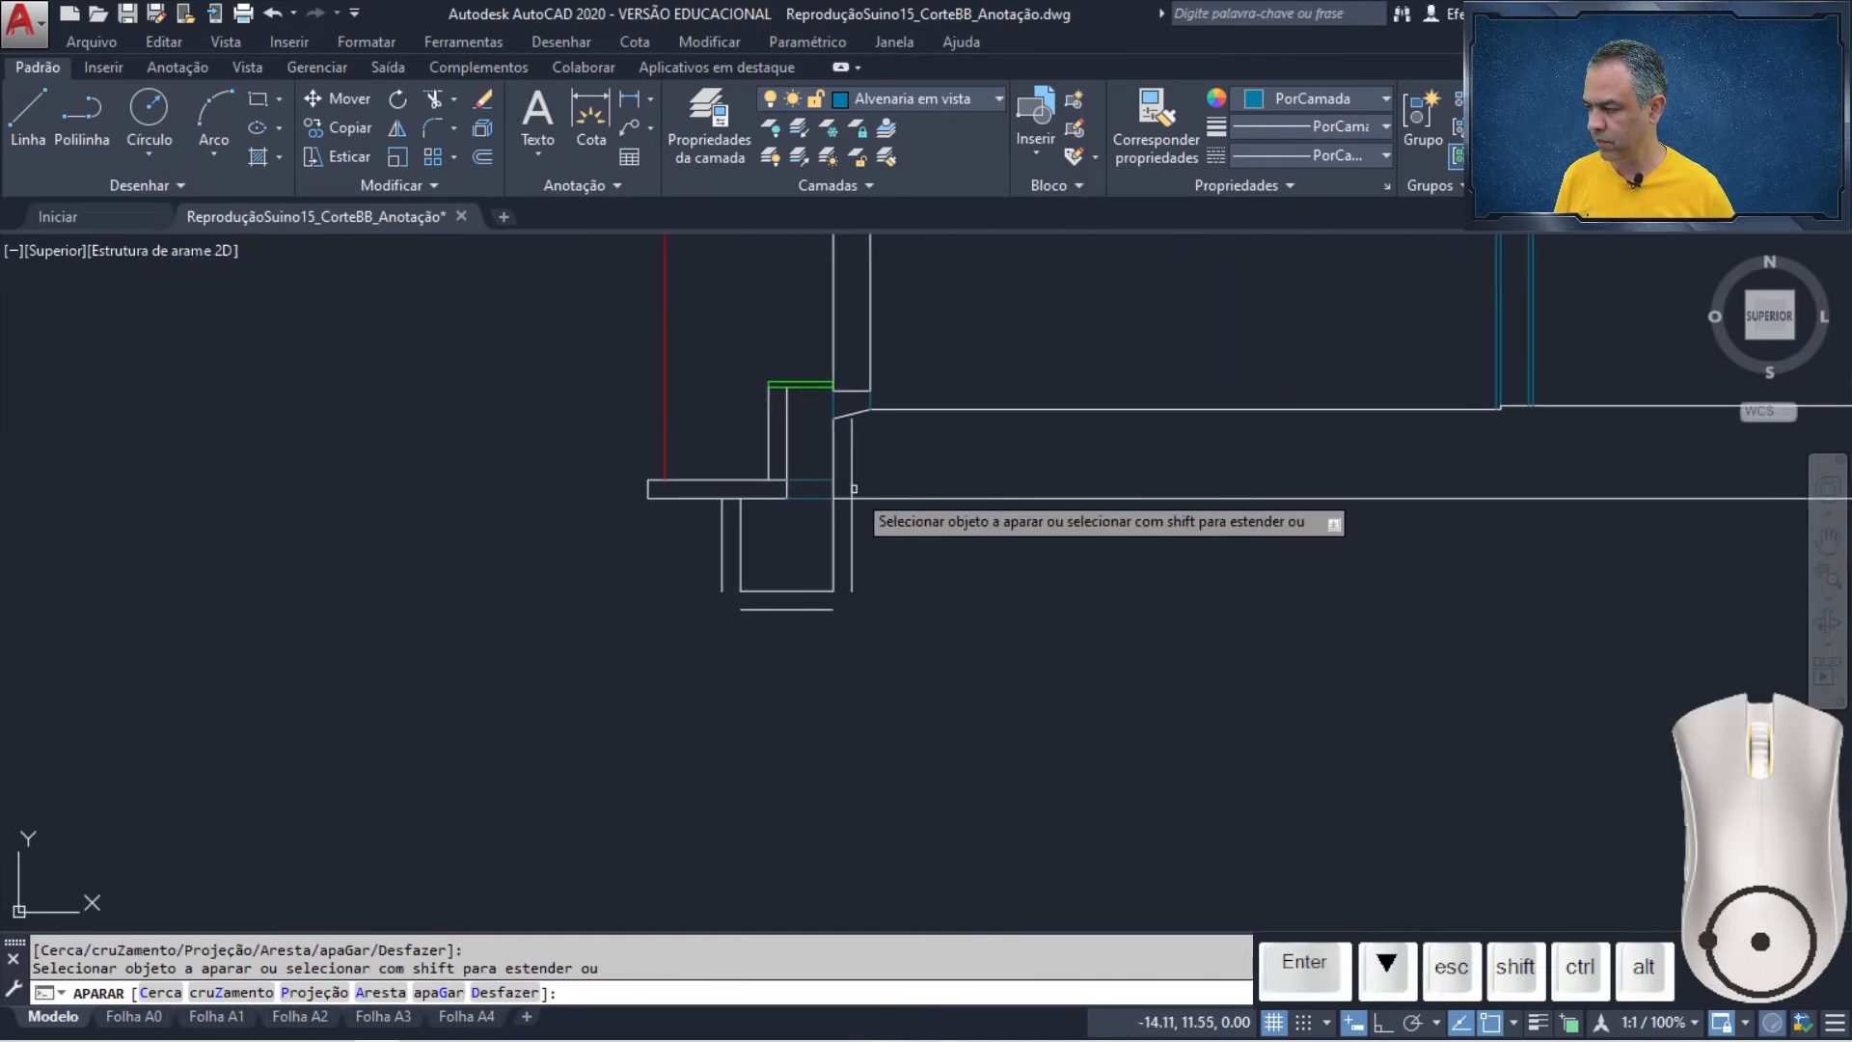
left_click(729, 501)
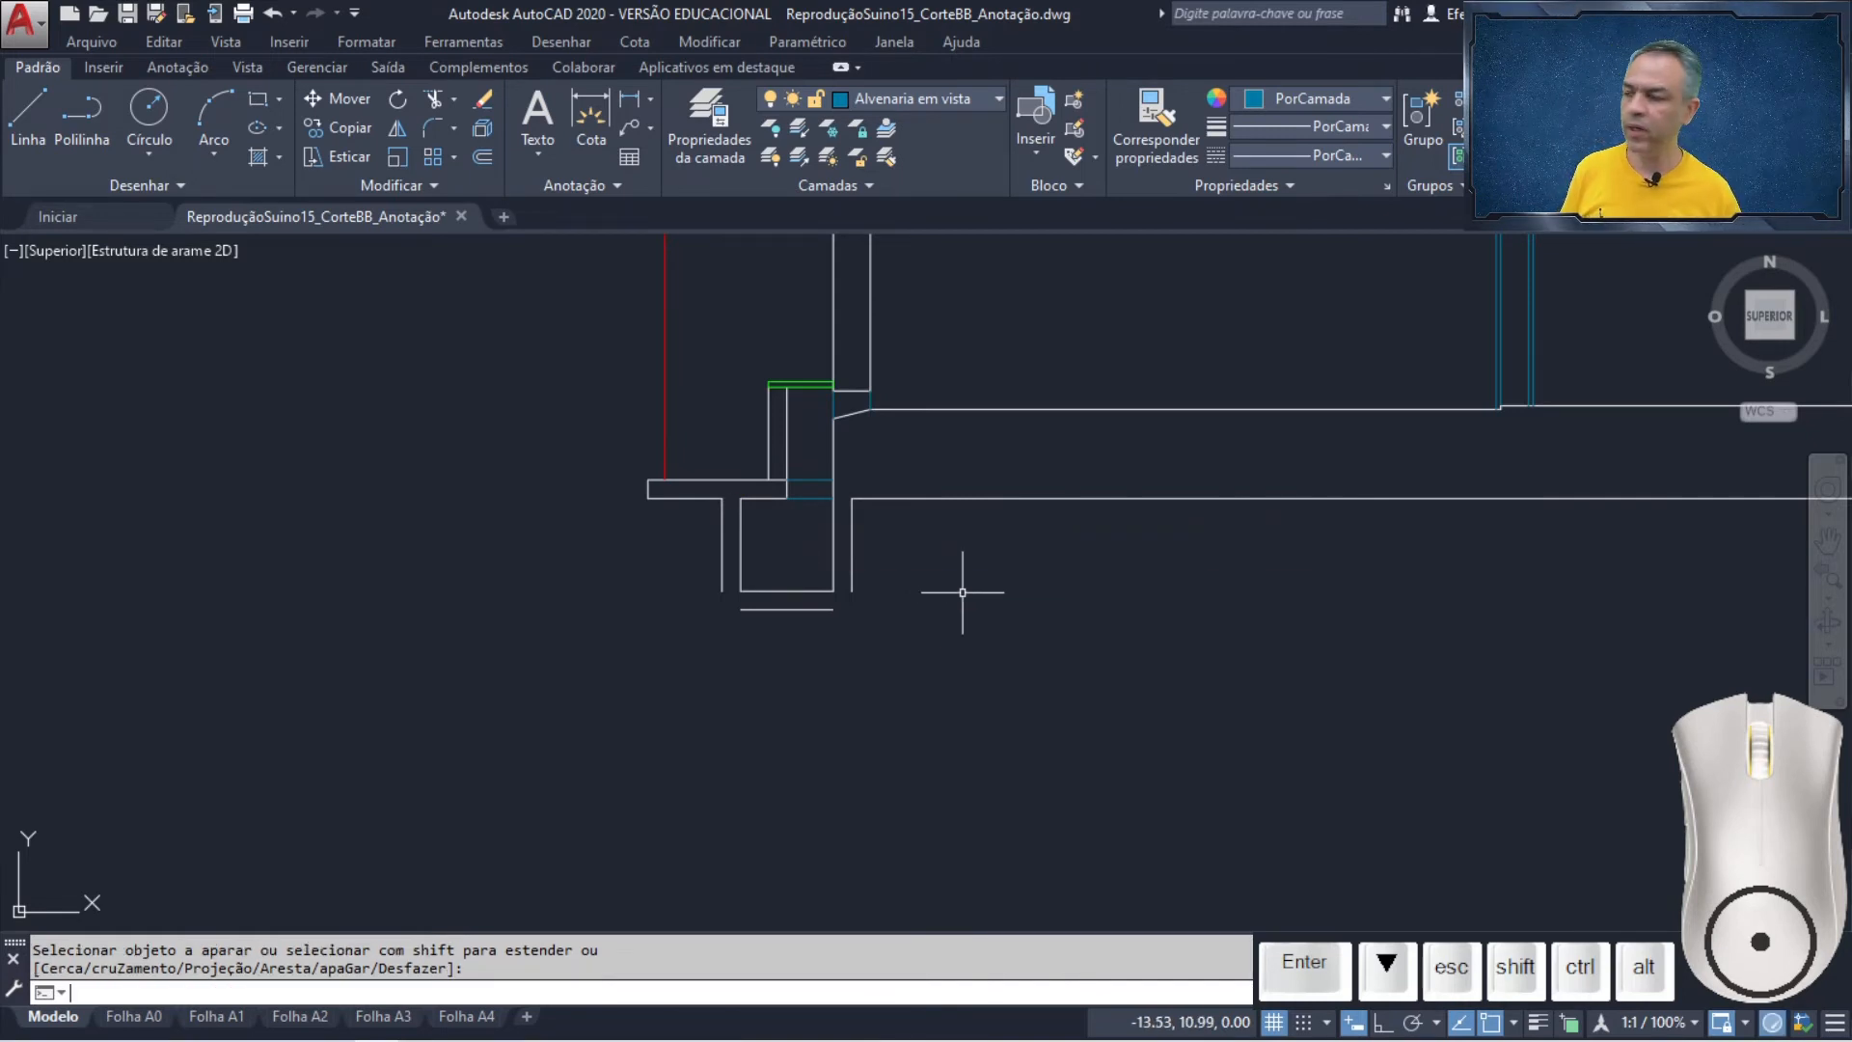
- Fillet the two lower outer corners of the left channel's box with radius 0, using the Multiple option
left_click(438, 125)
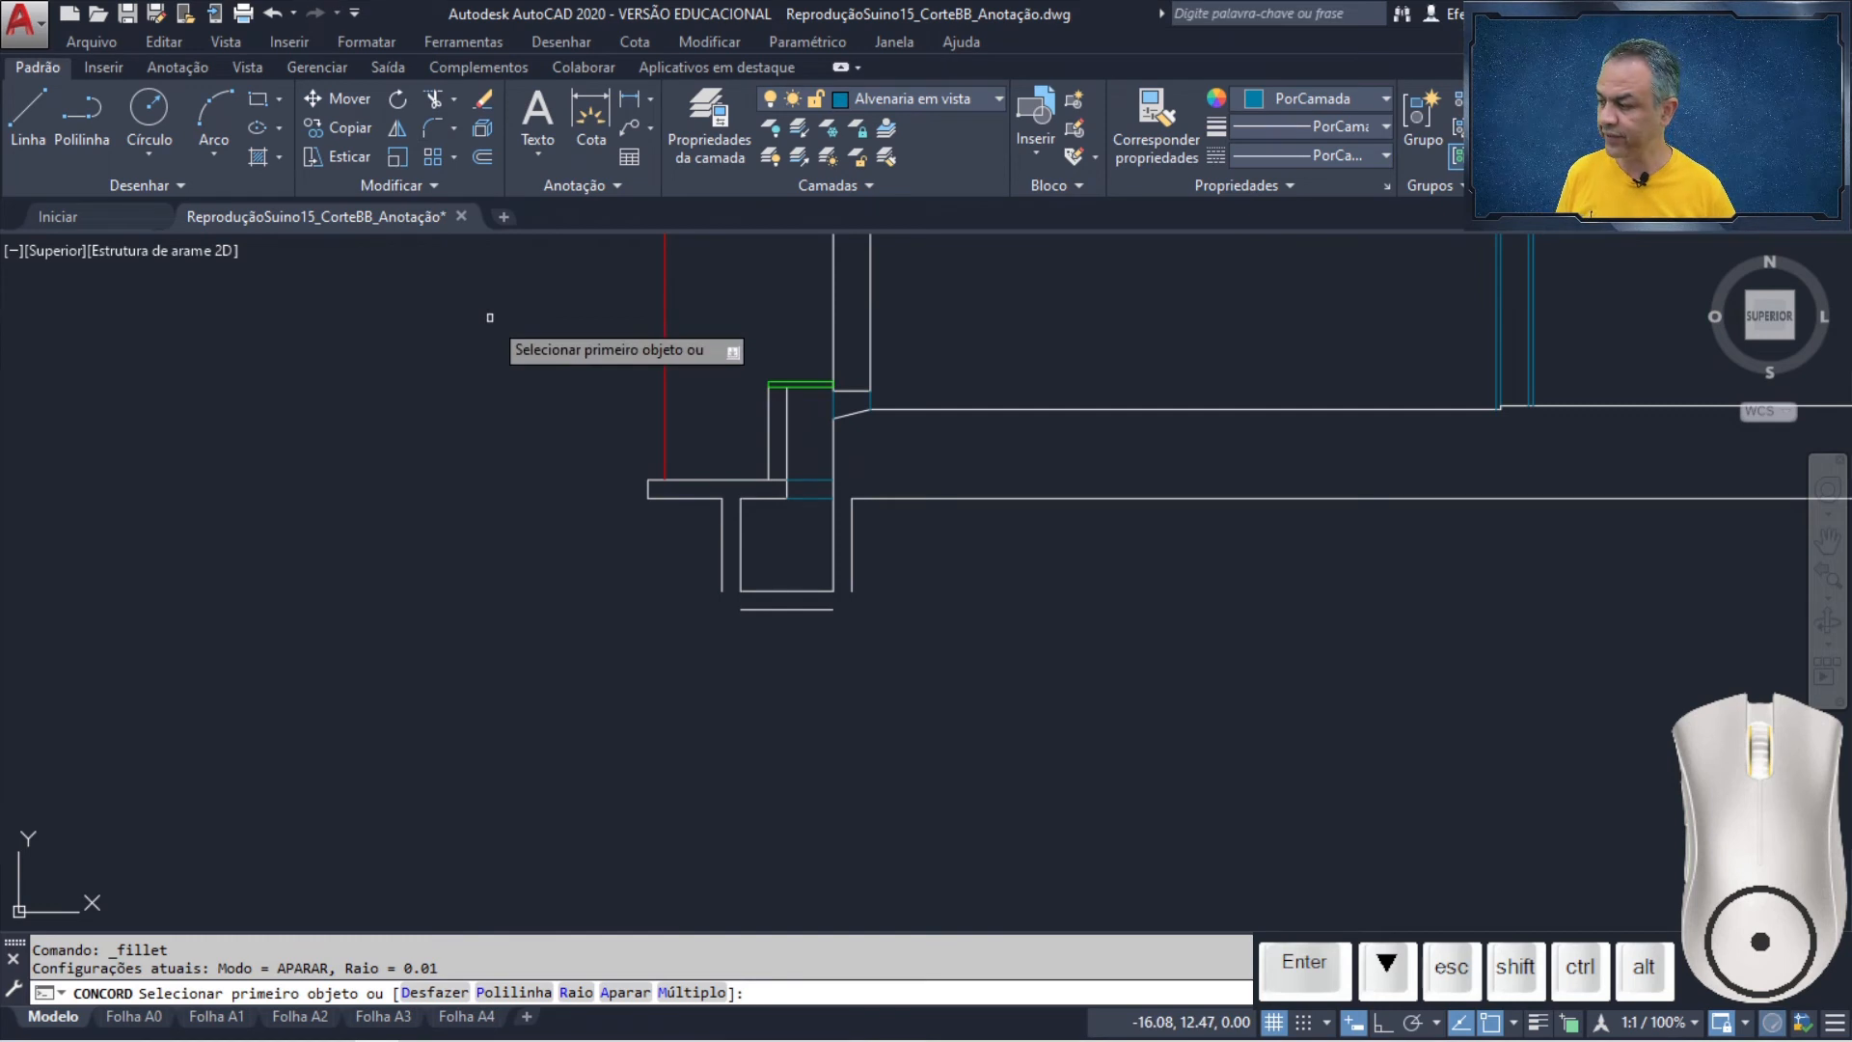
key("Down")
key("Down")
key("Down")
key("Return")
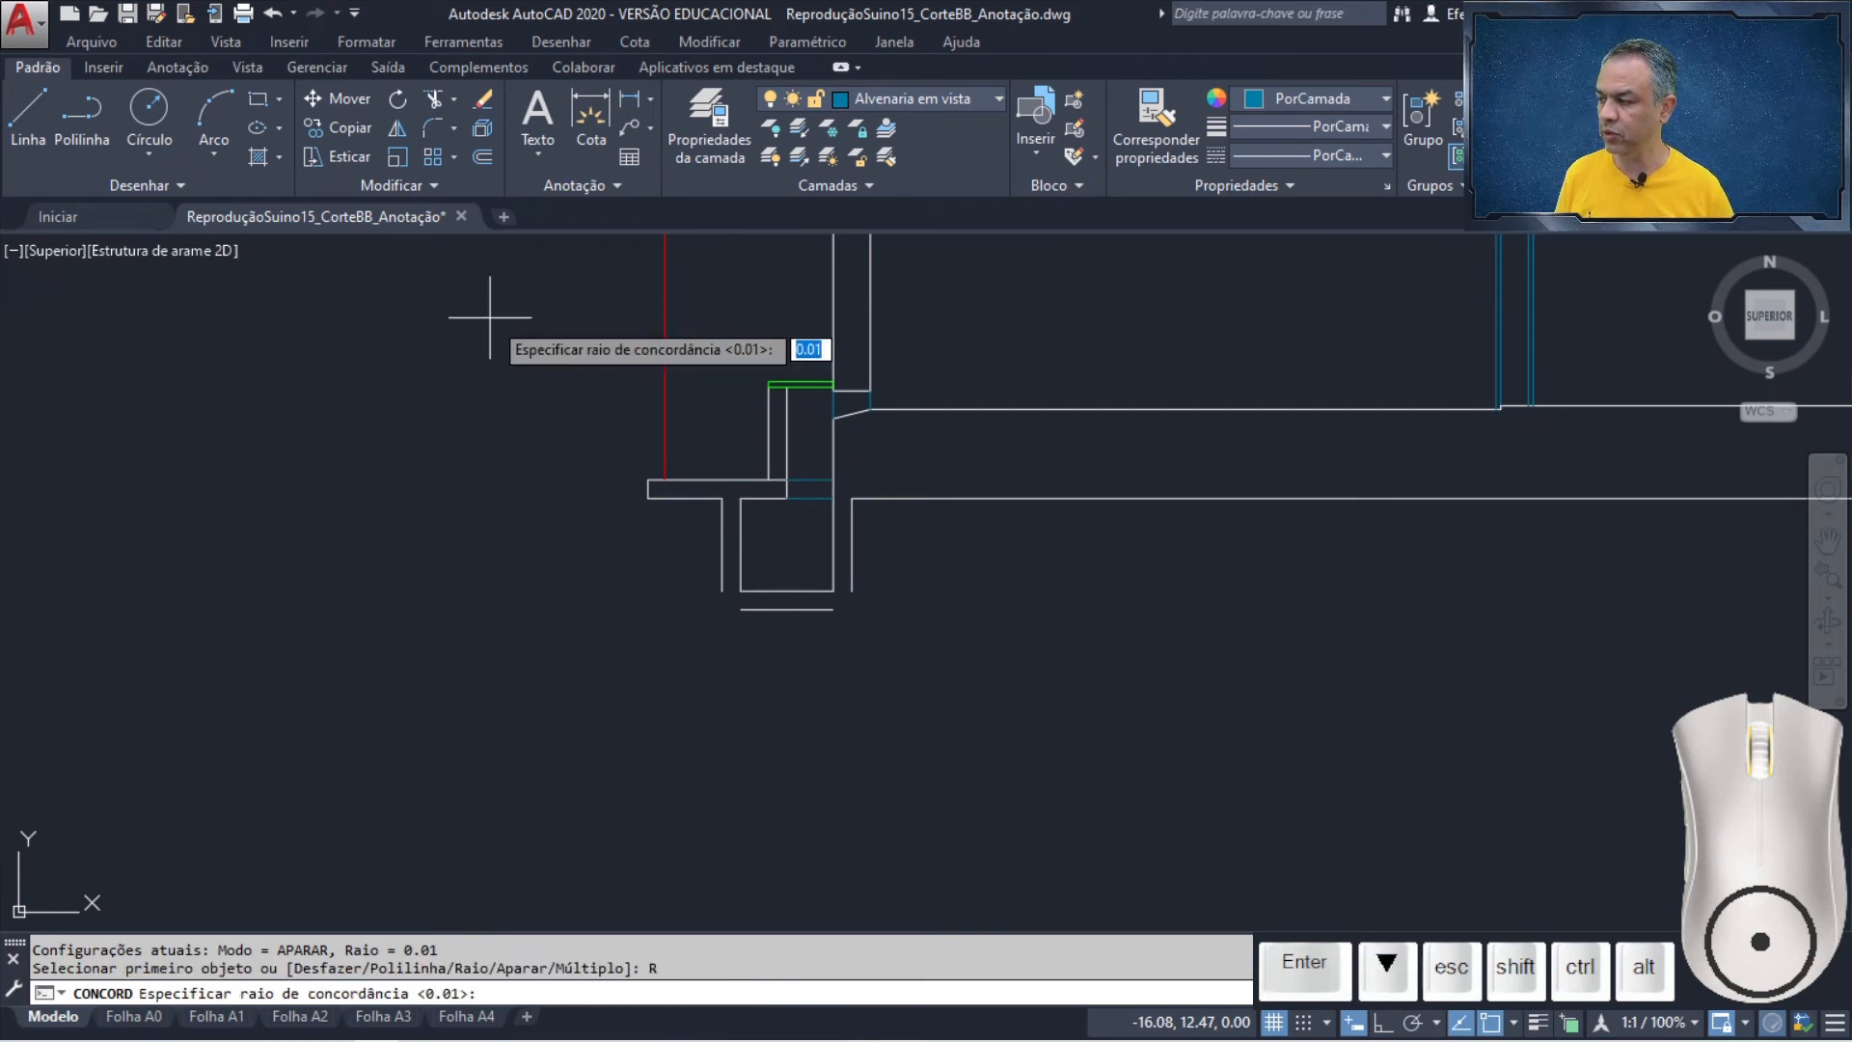
key("Return")
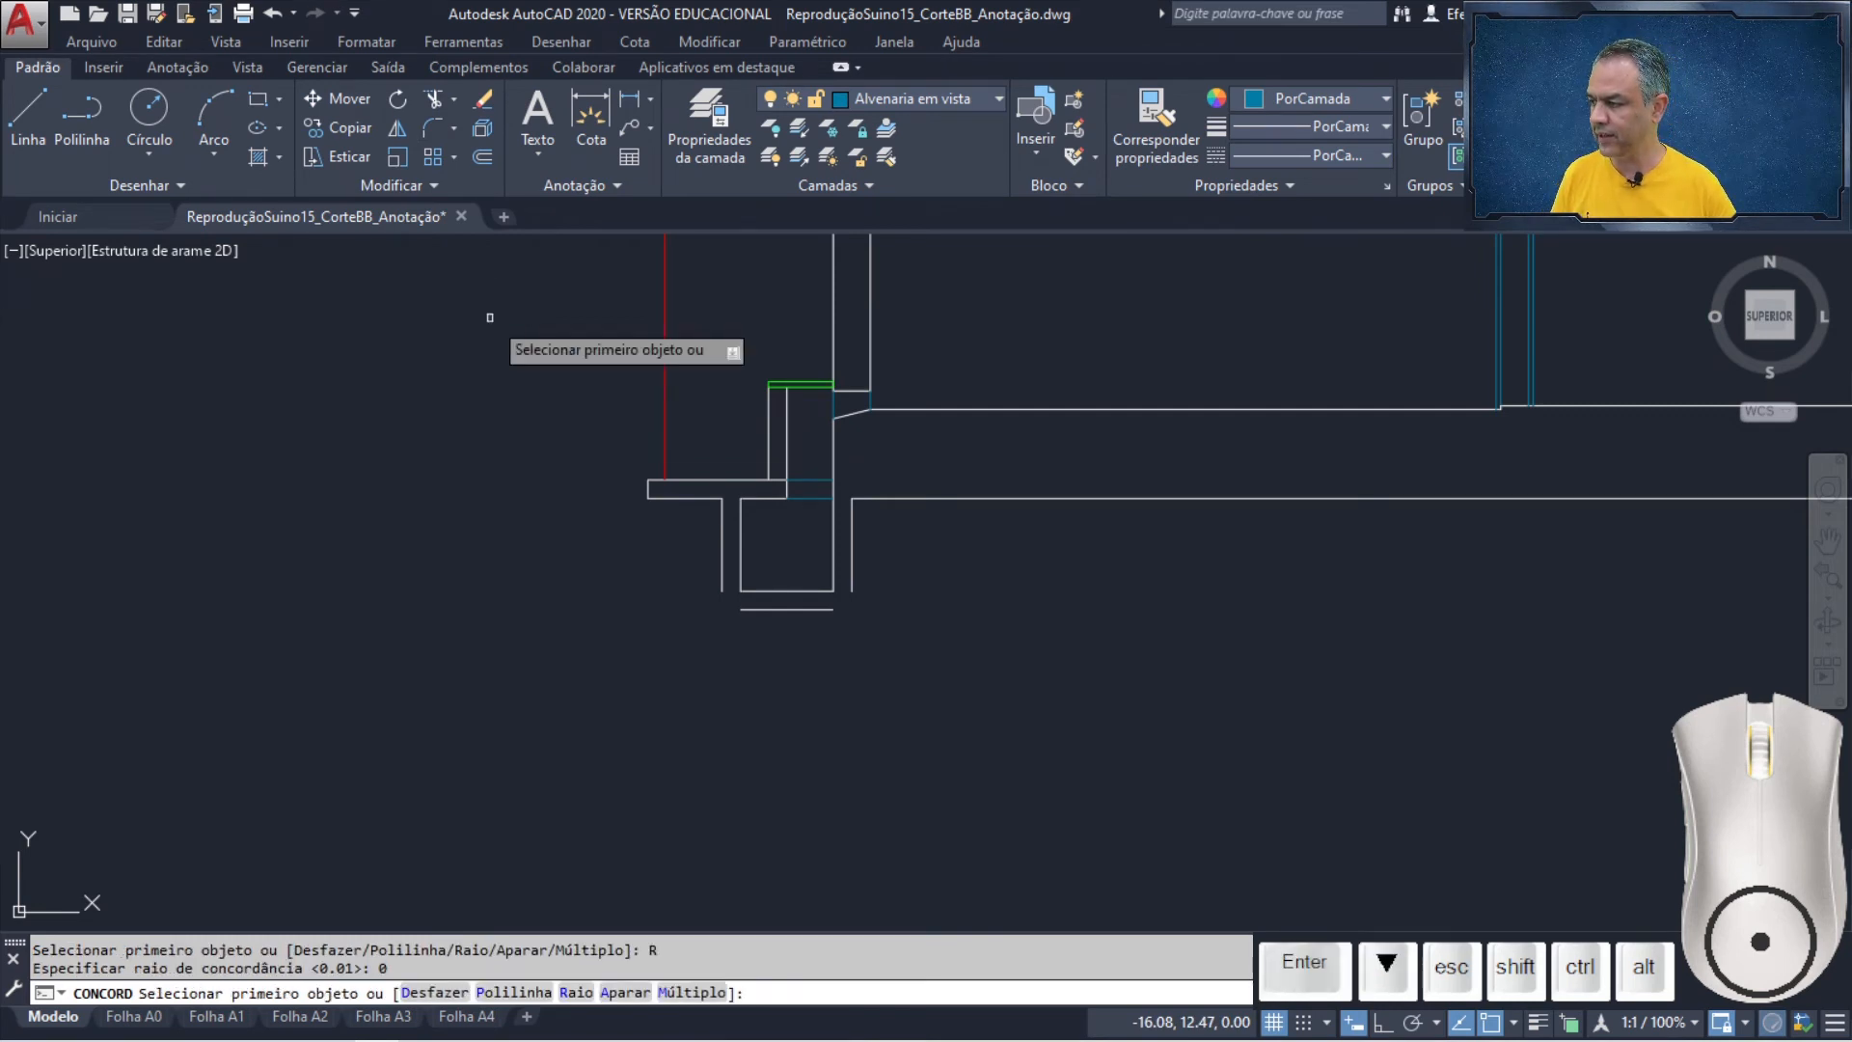
key("Down")
key("Down")
key("Down")
key("Down")
key("Down")
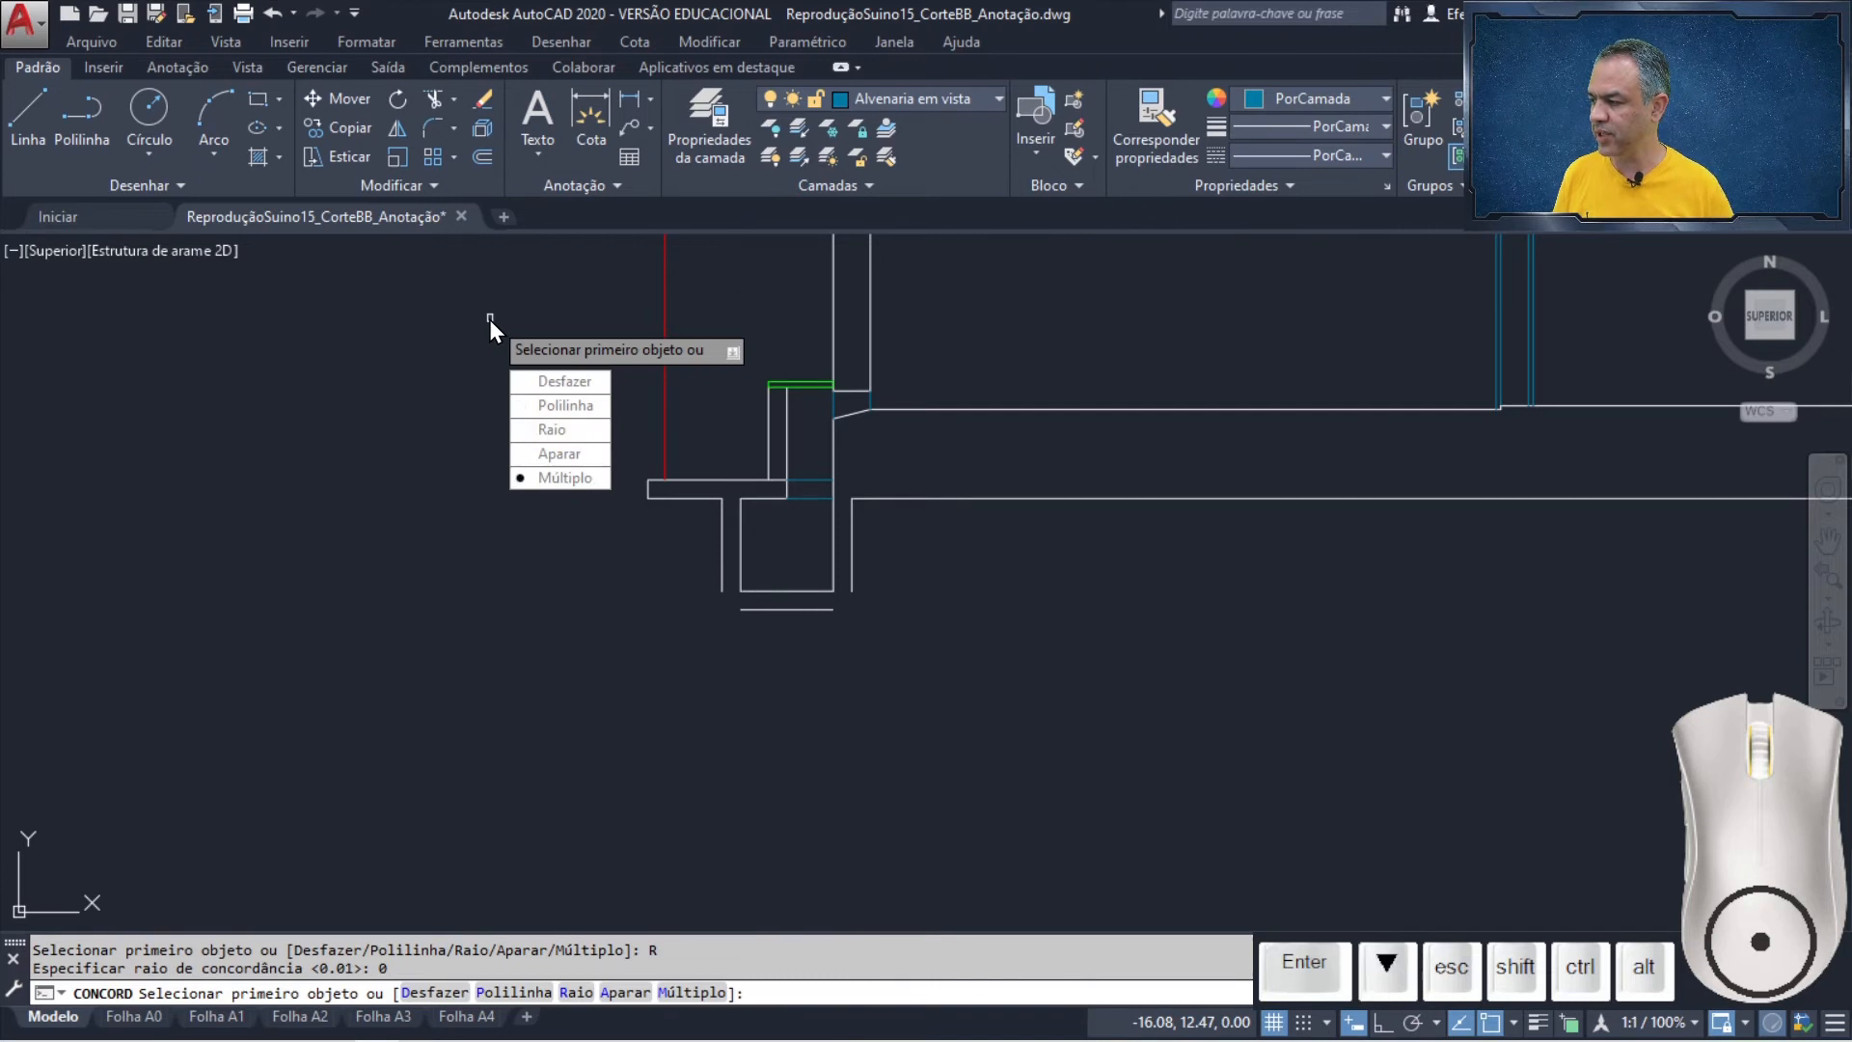
key("Return")
scroll(736, 586, "up", 4)
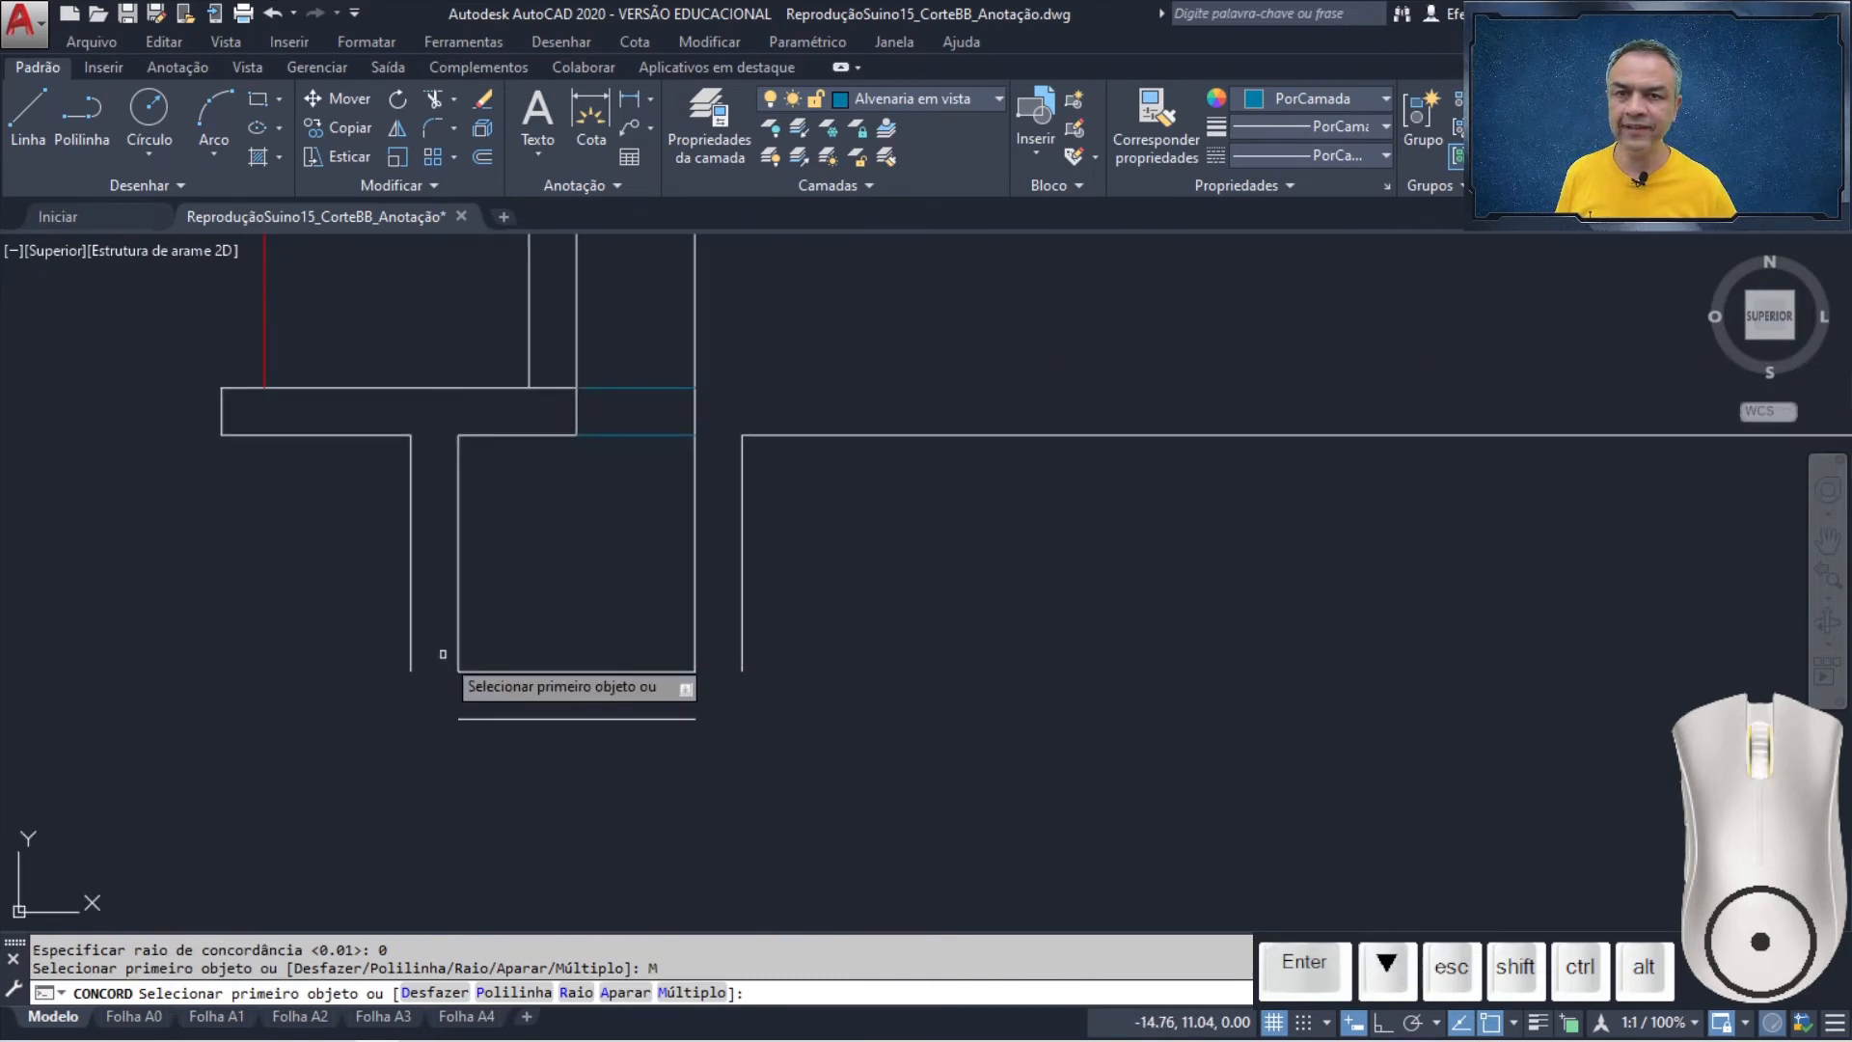
left_click(410, 650)
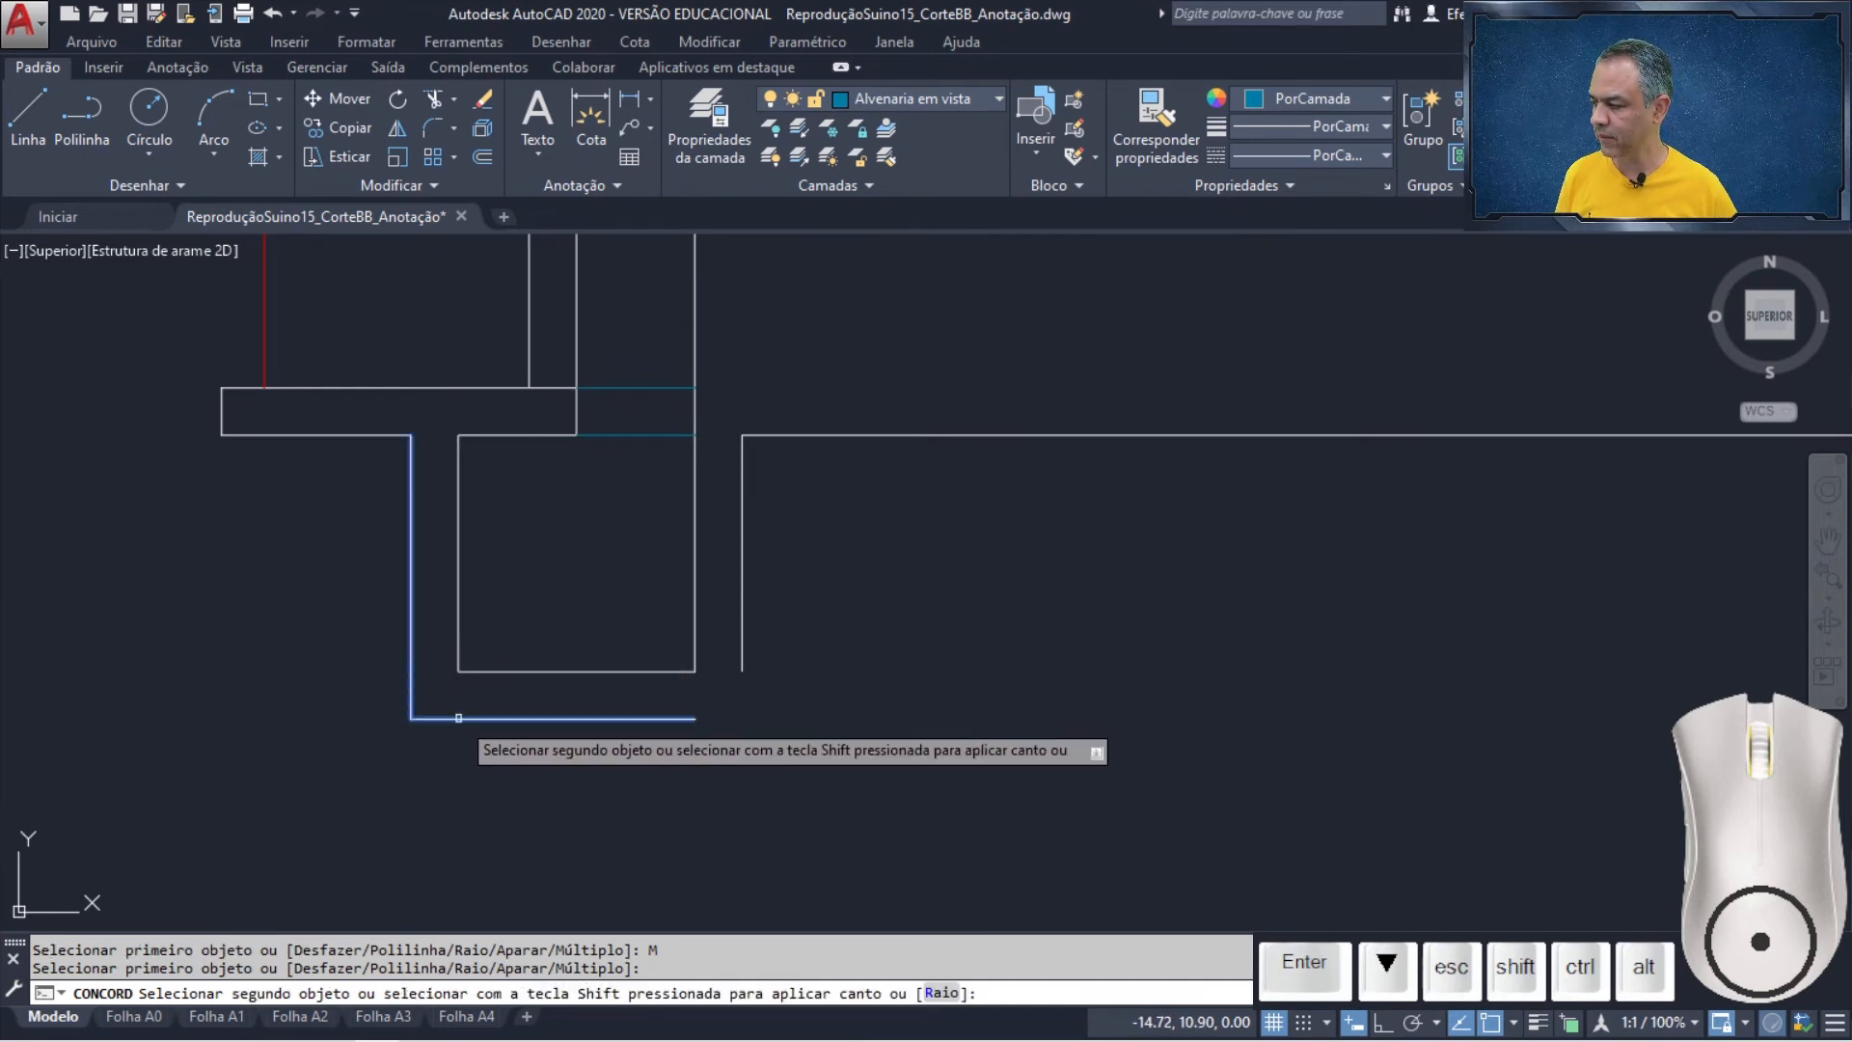
left_click(459, 718)
left_click(692, 716)
left_click(741, 663)
- Fillet the two lower outer corners of the right channel's box with radius 0
scroll(874, 692, "down", 4)
middle_click_drag(1312, 695, 108, 668)
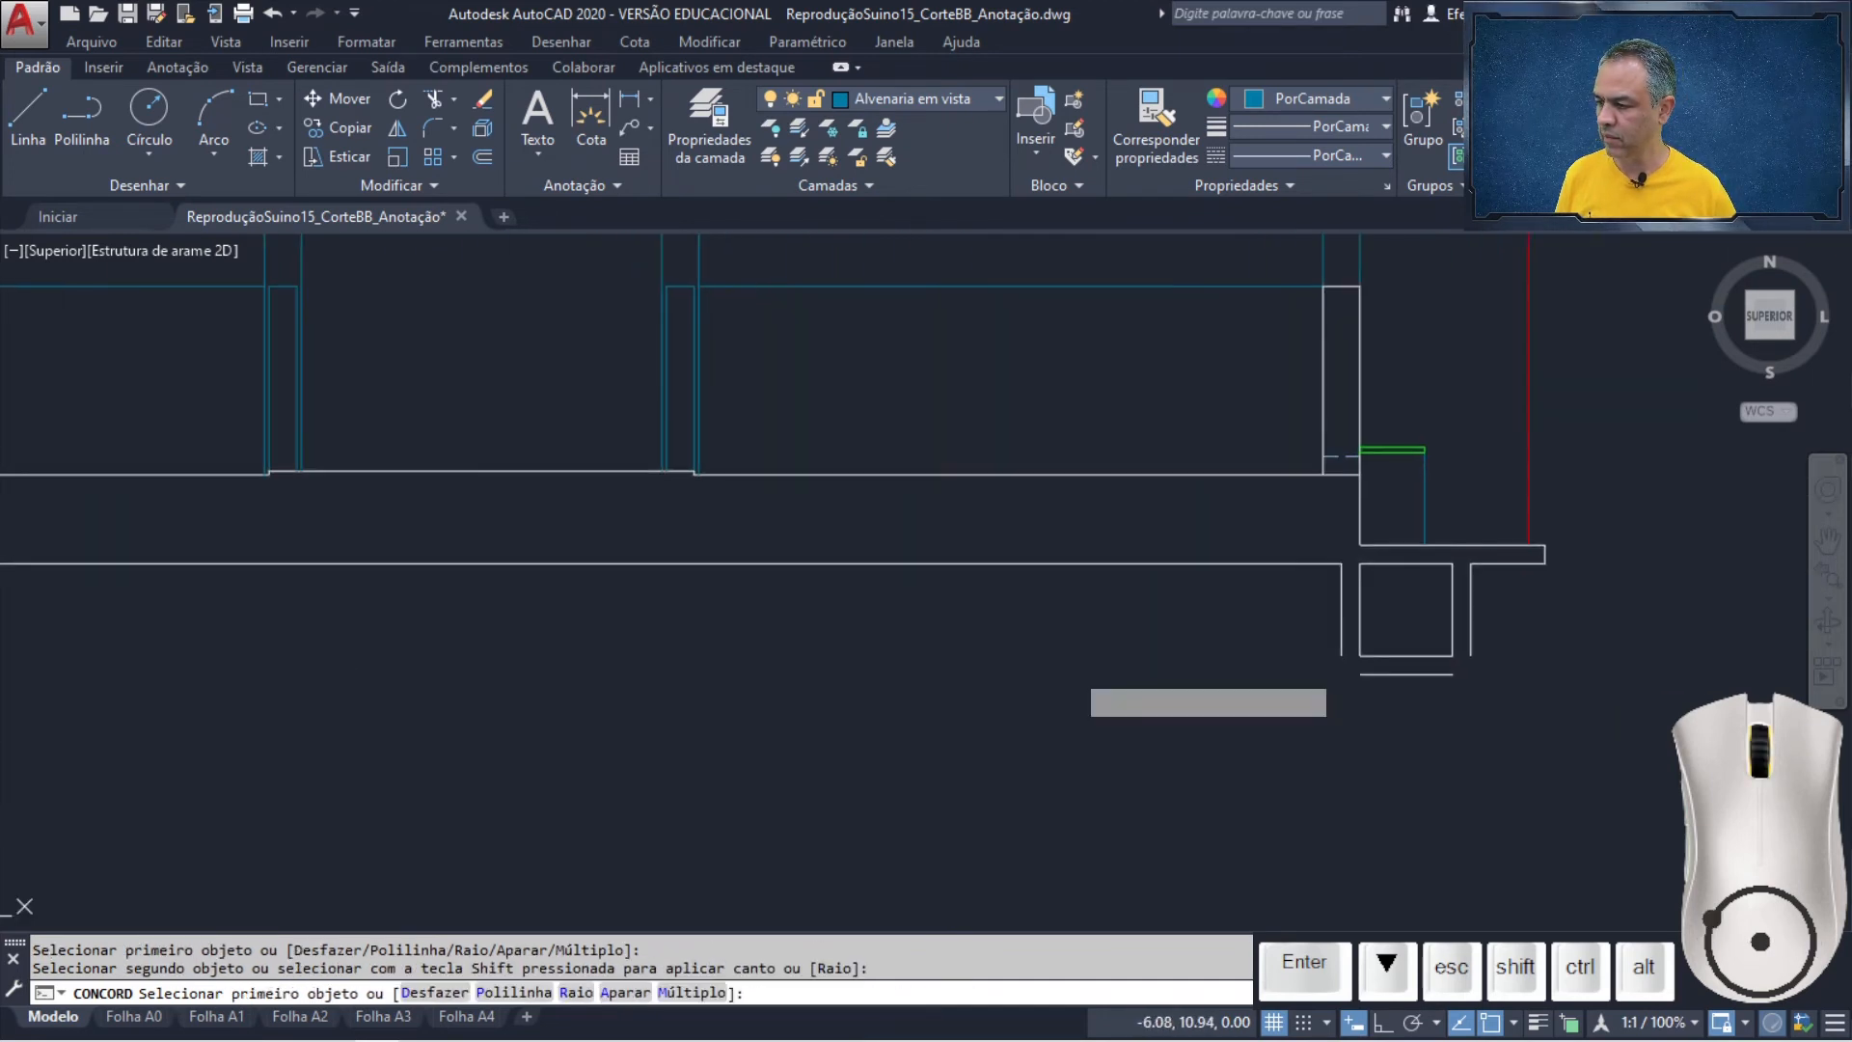
middle_click_drag(1077, 666, 505, 673)
scroll(769, 656, "up", 1)
left_click(769, 653)
left_click(812, 695)
left_click(947, 696)
left_click(976, 662)
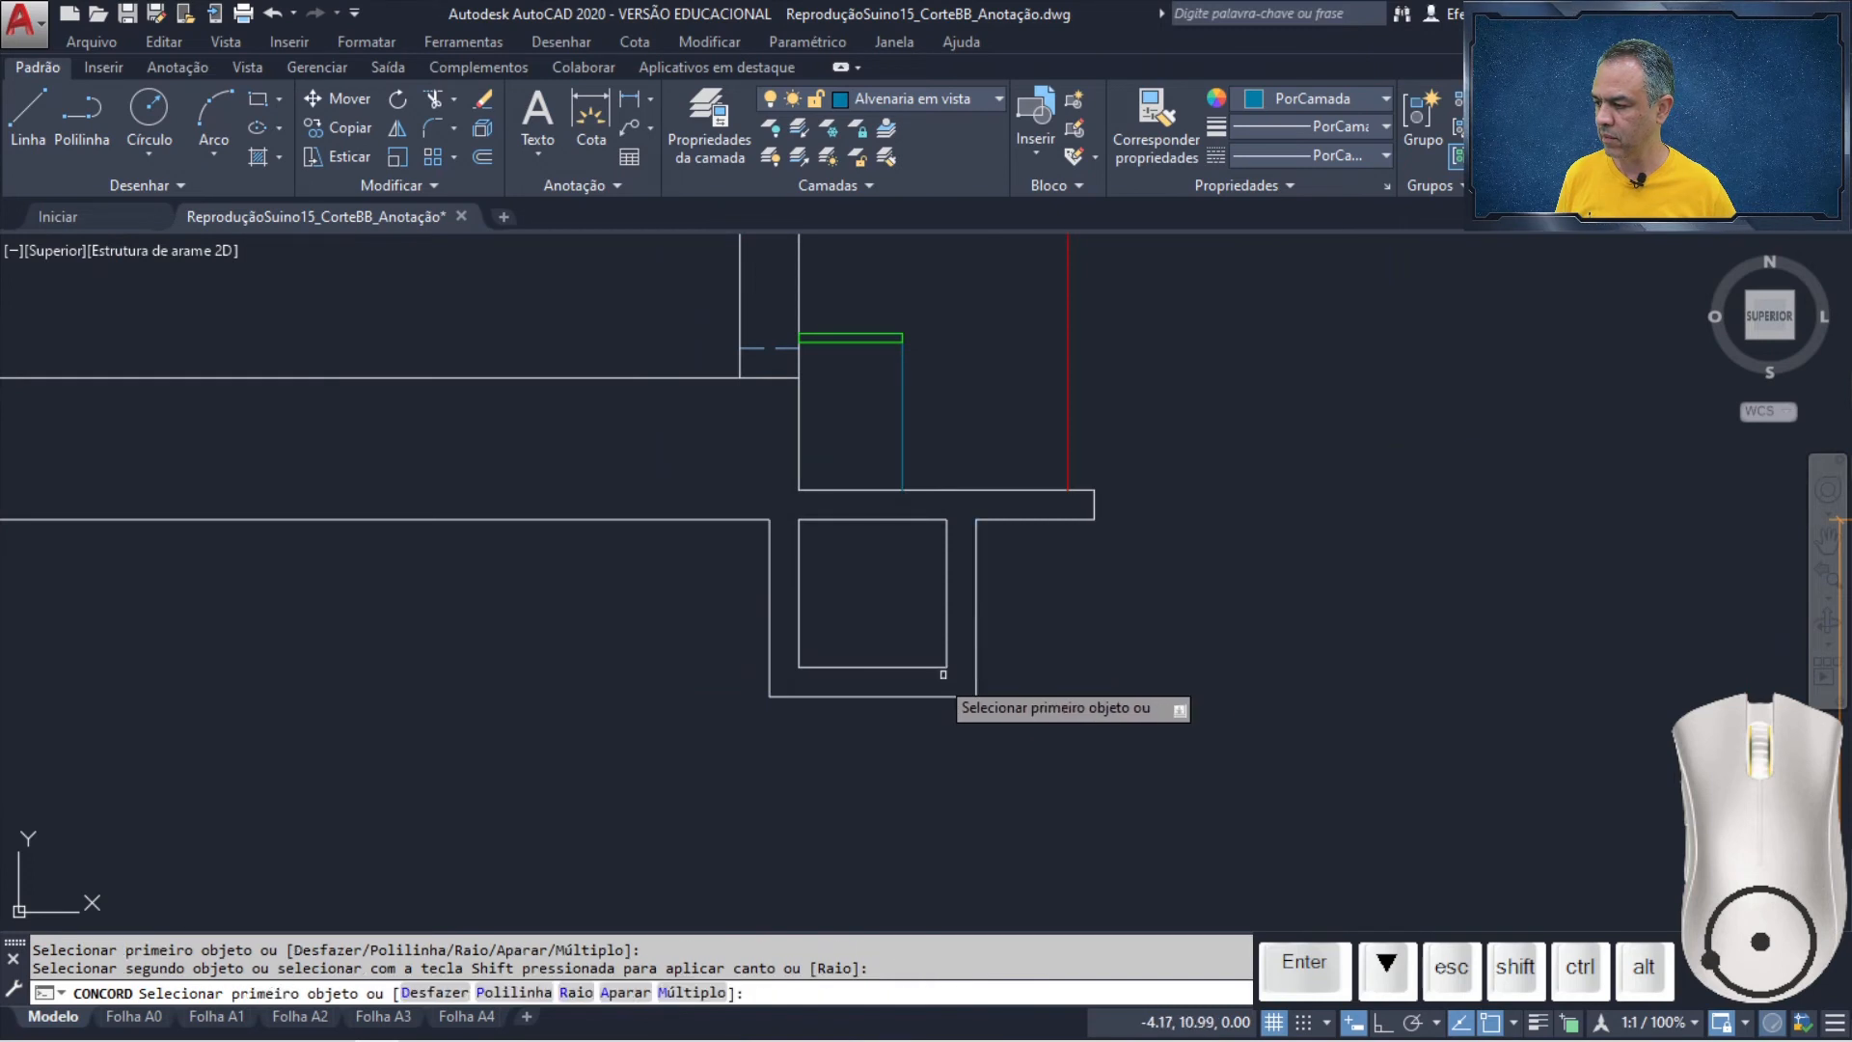
key("Escape")
- On the Hachura Concreto layer, hatch the floor slab and connected box walls with the AR-CONC pattern at a reduced scale
scroll(419, 693, "down", 4)
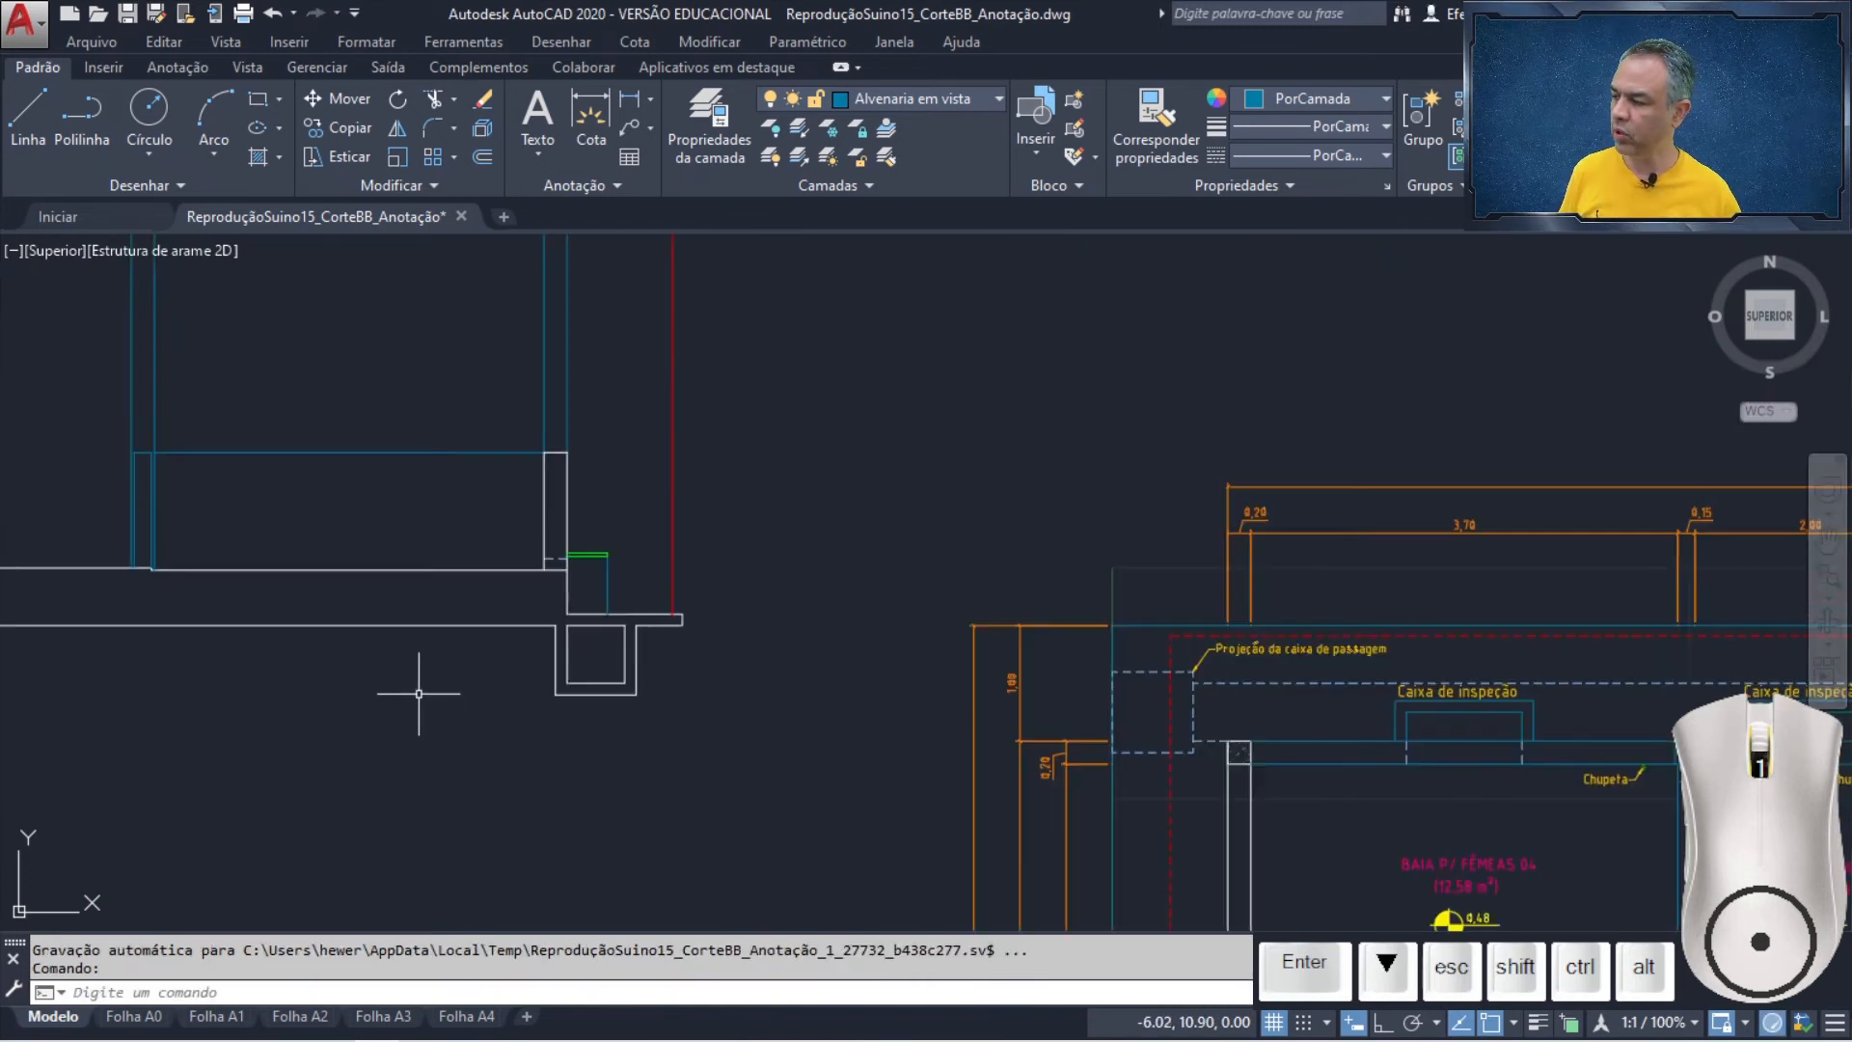
mouse_move(418, 693)
middle_mouse_down()
mouse_move(592, 707)
mouse_move(1336, 674)
middle_mouse_up()
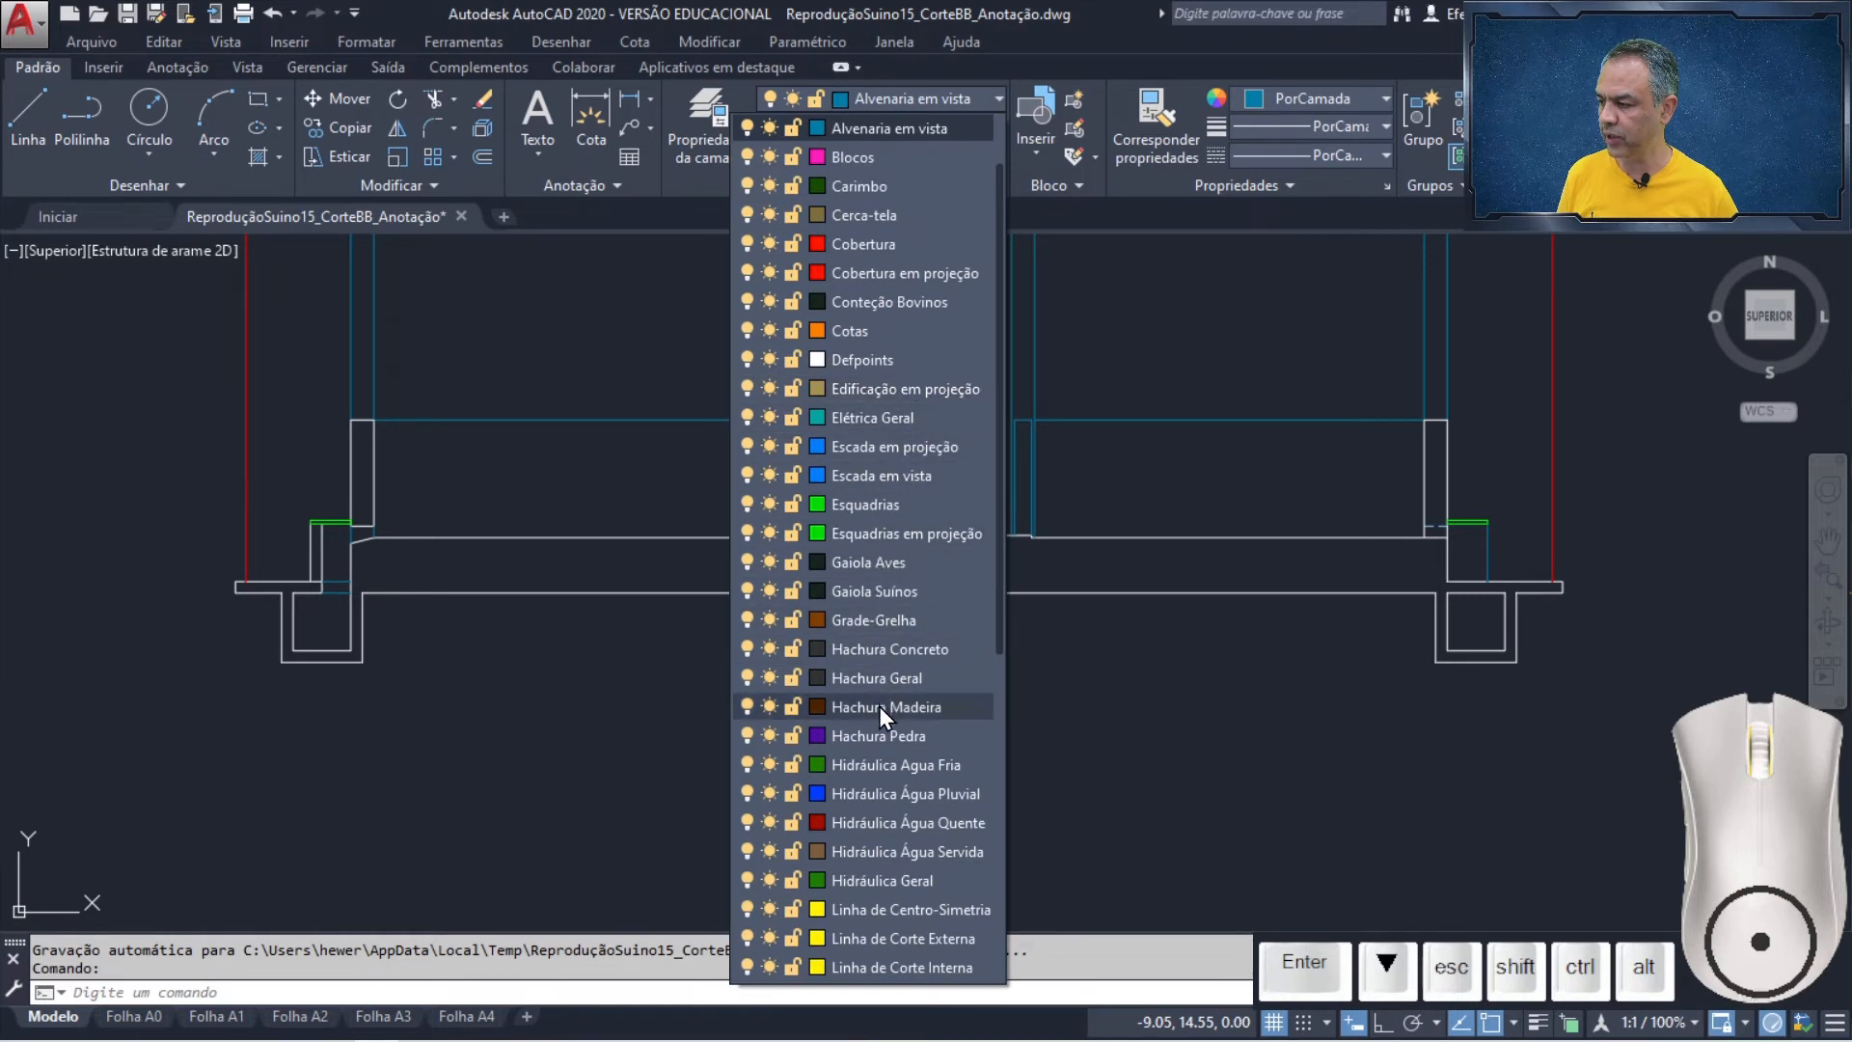
left_click(901, 650)
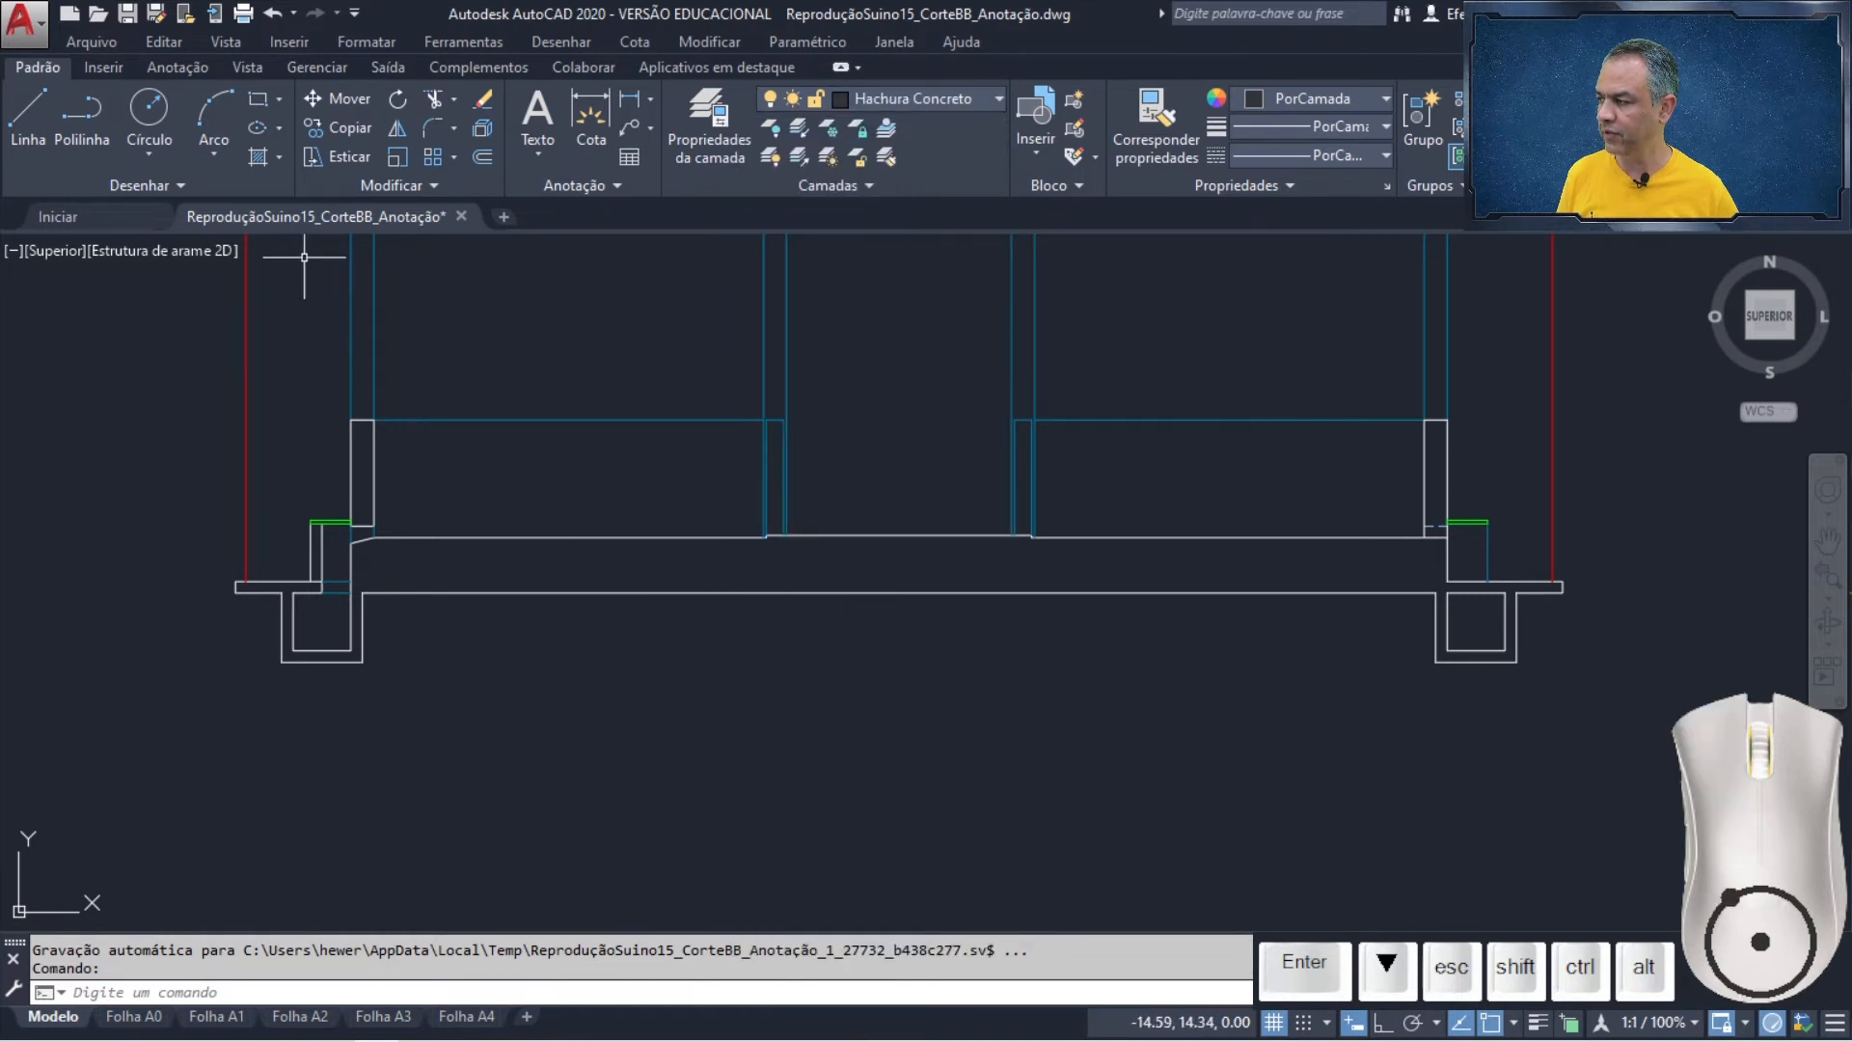
left_click(254, 162)
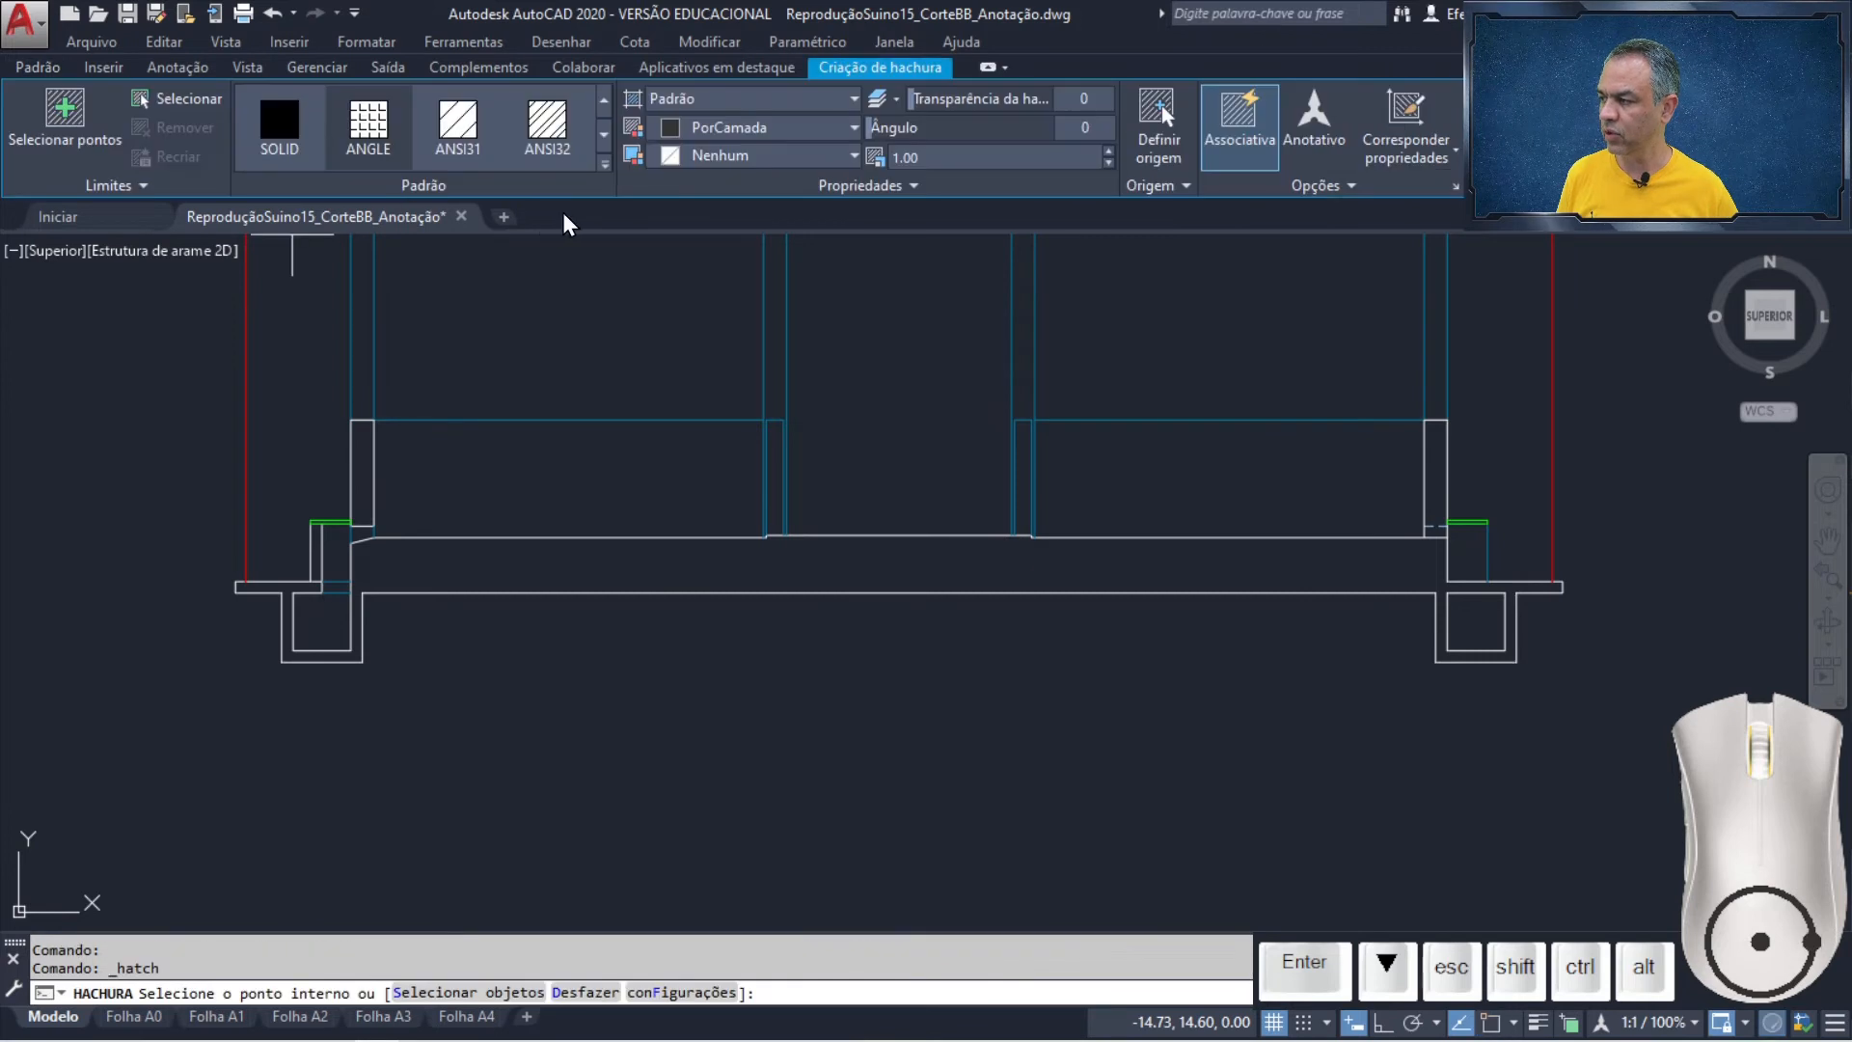
left_click(605, 166)
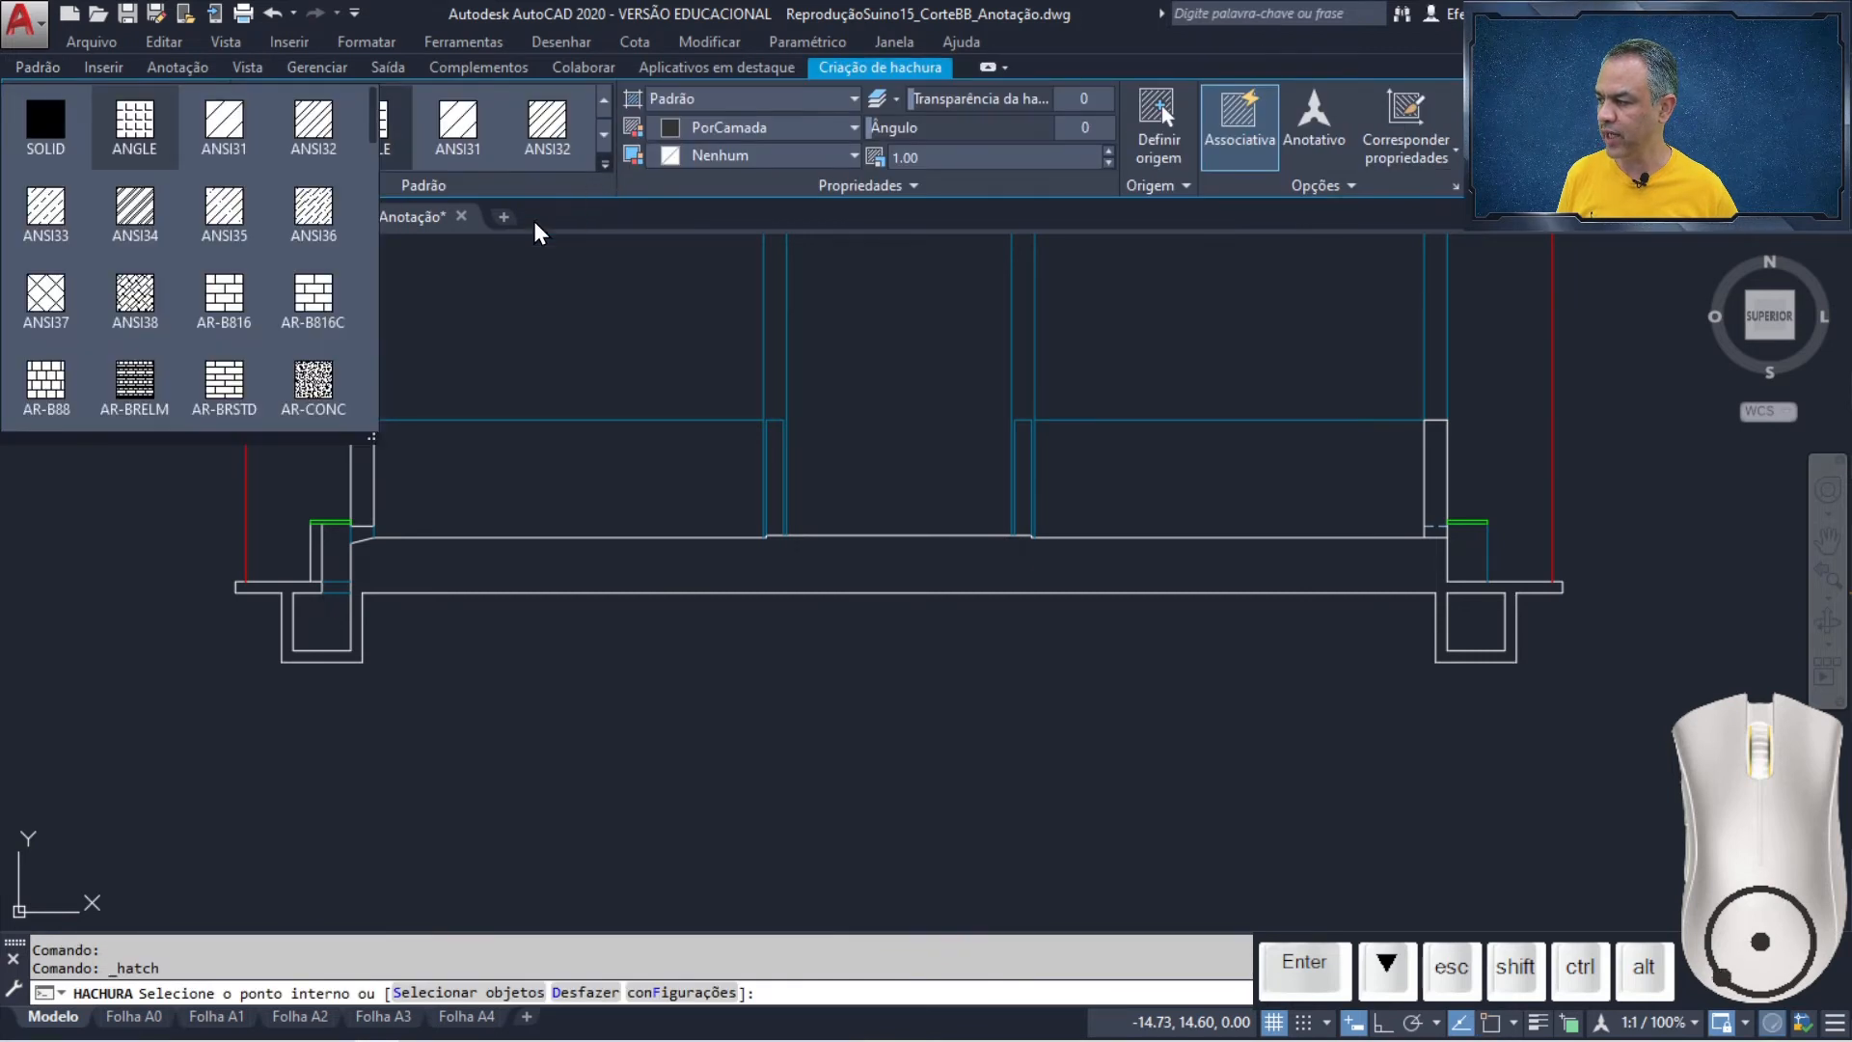
left_click(320, 382)
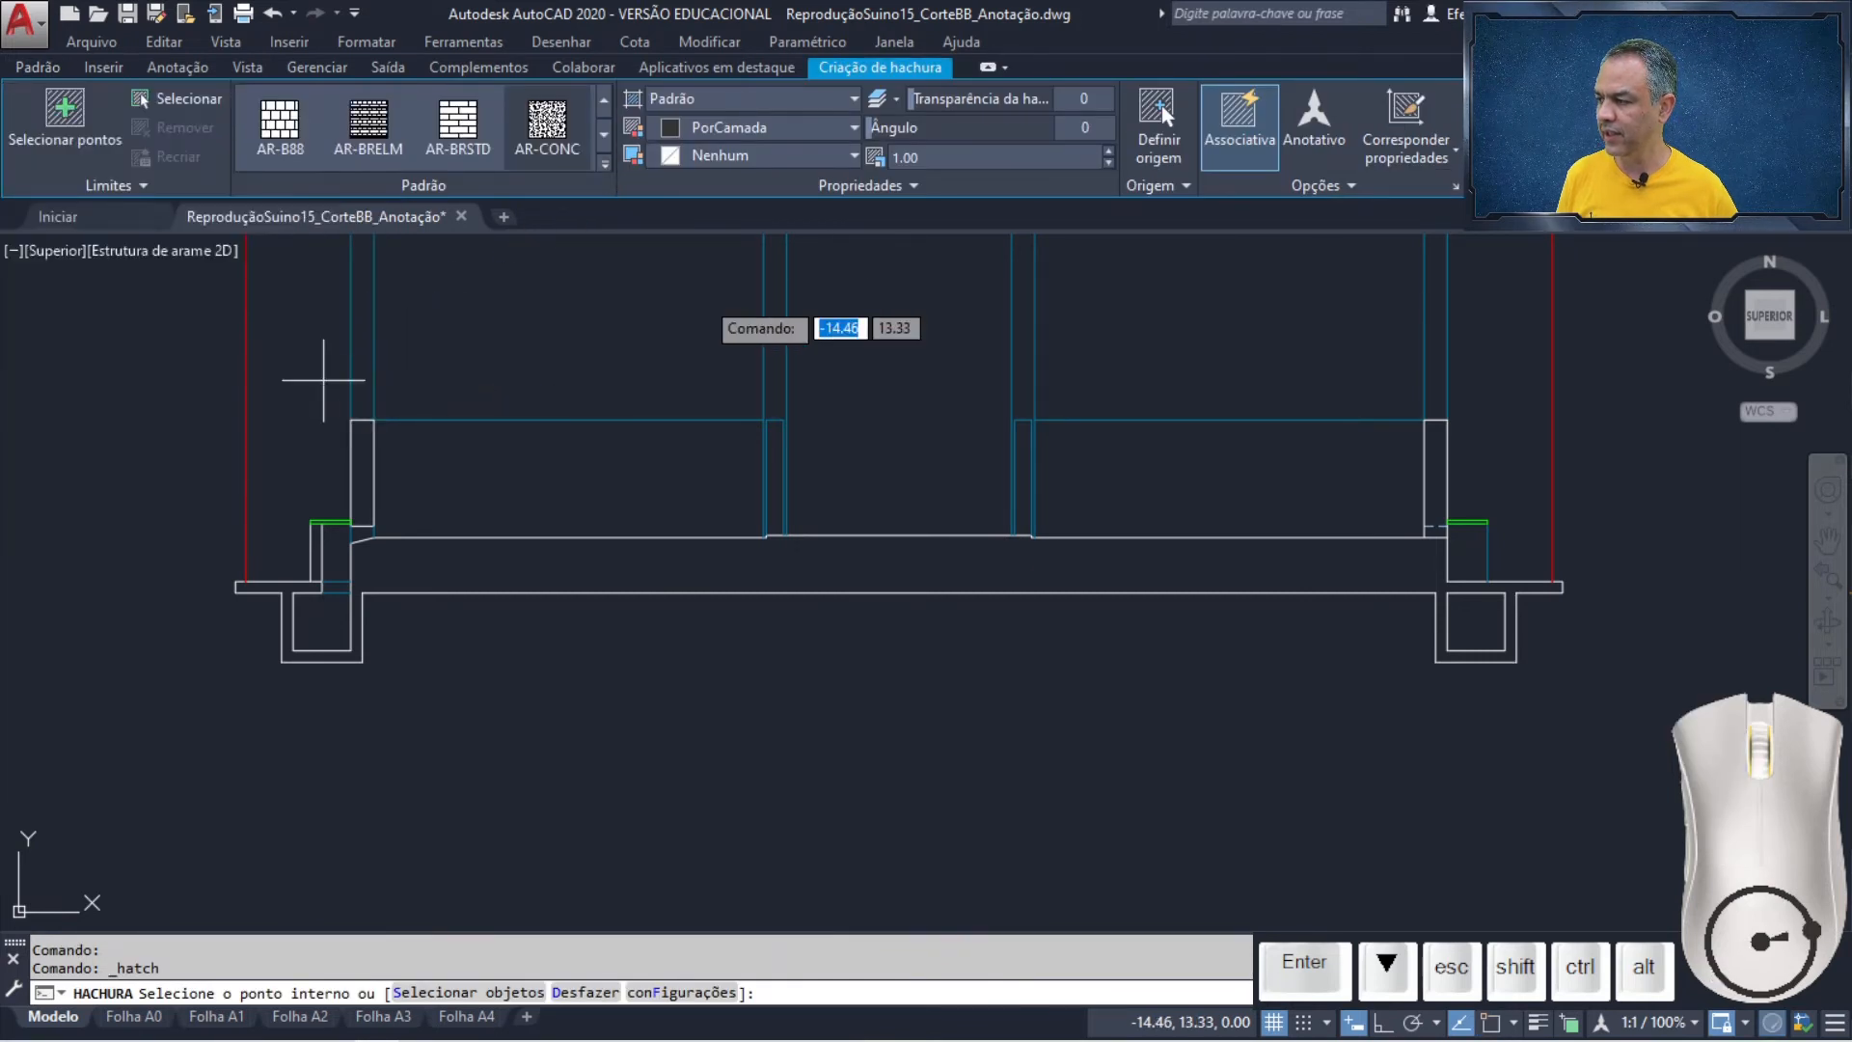
left_click(953, 156)
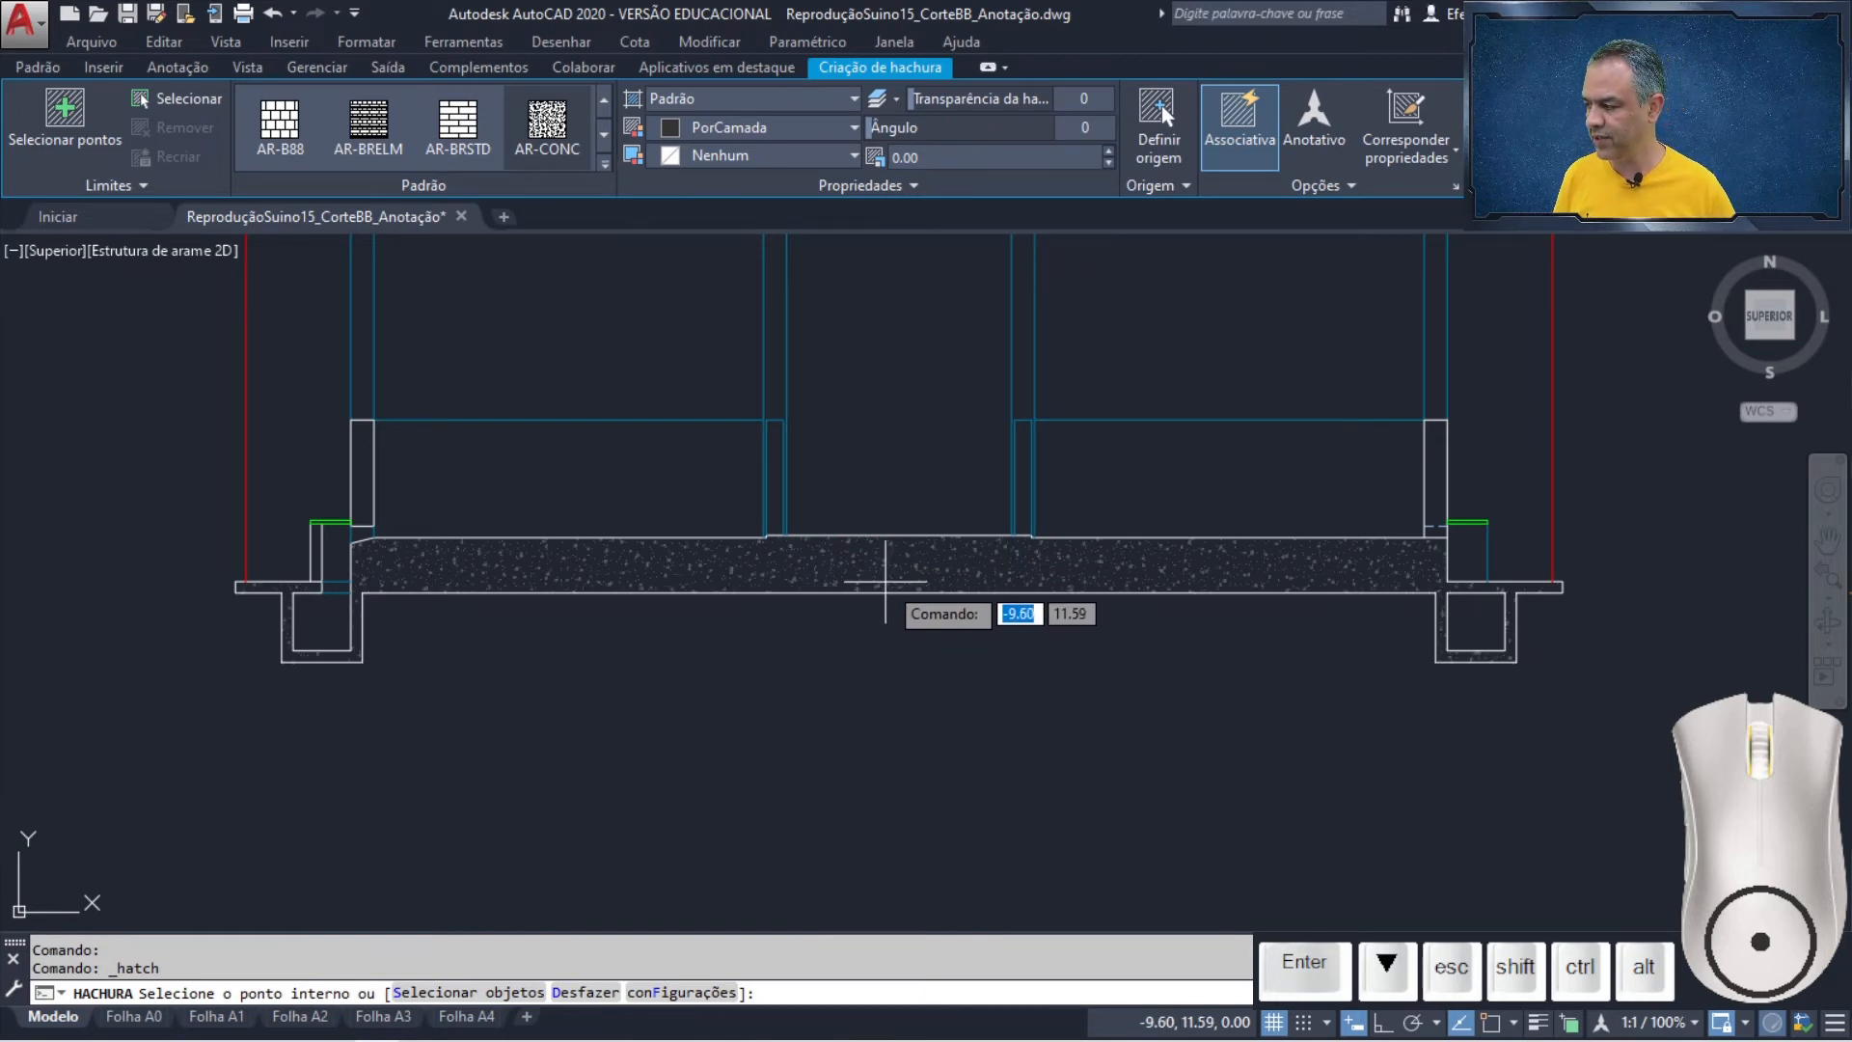
left_click(885, 581)
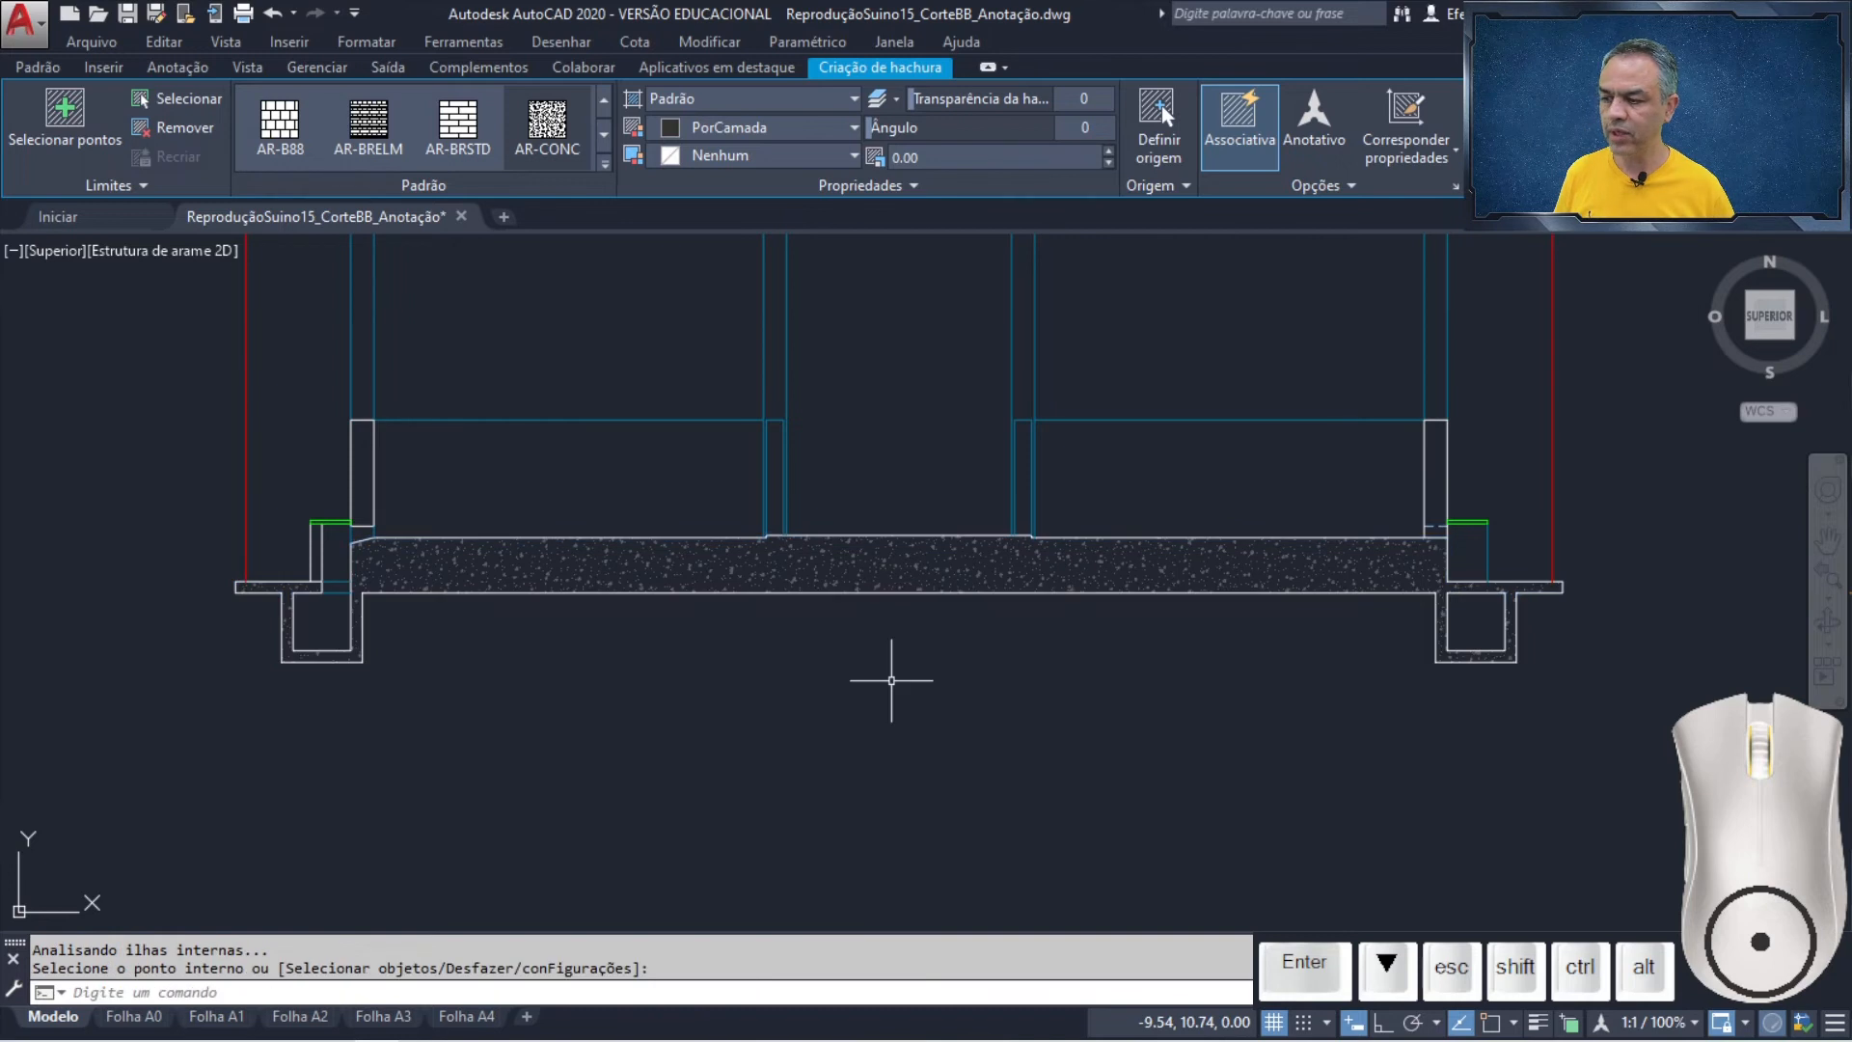
key("Return")
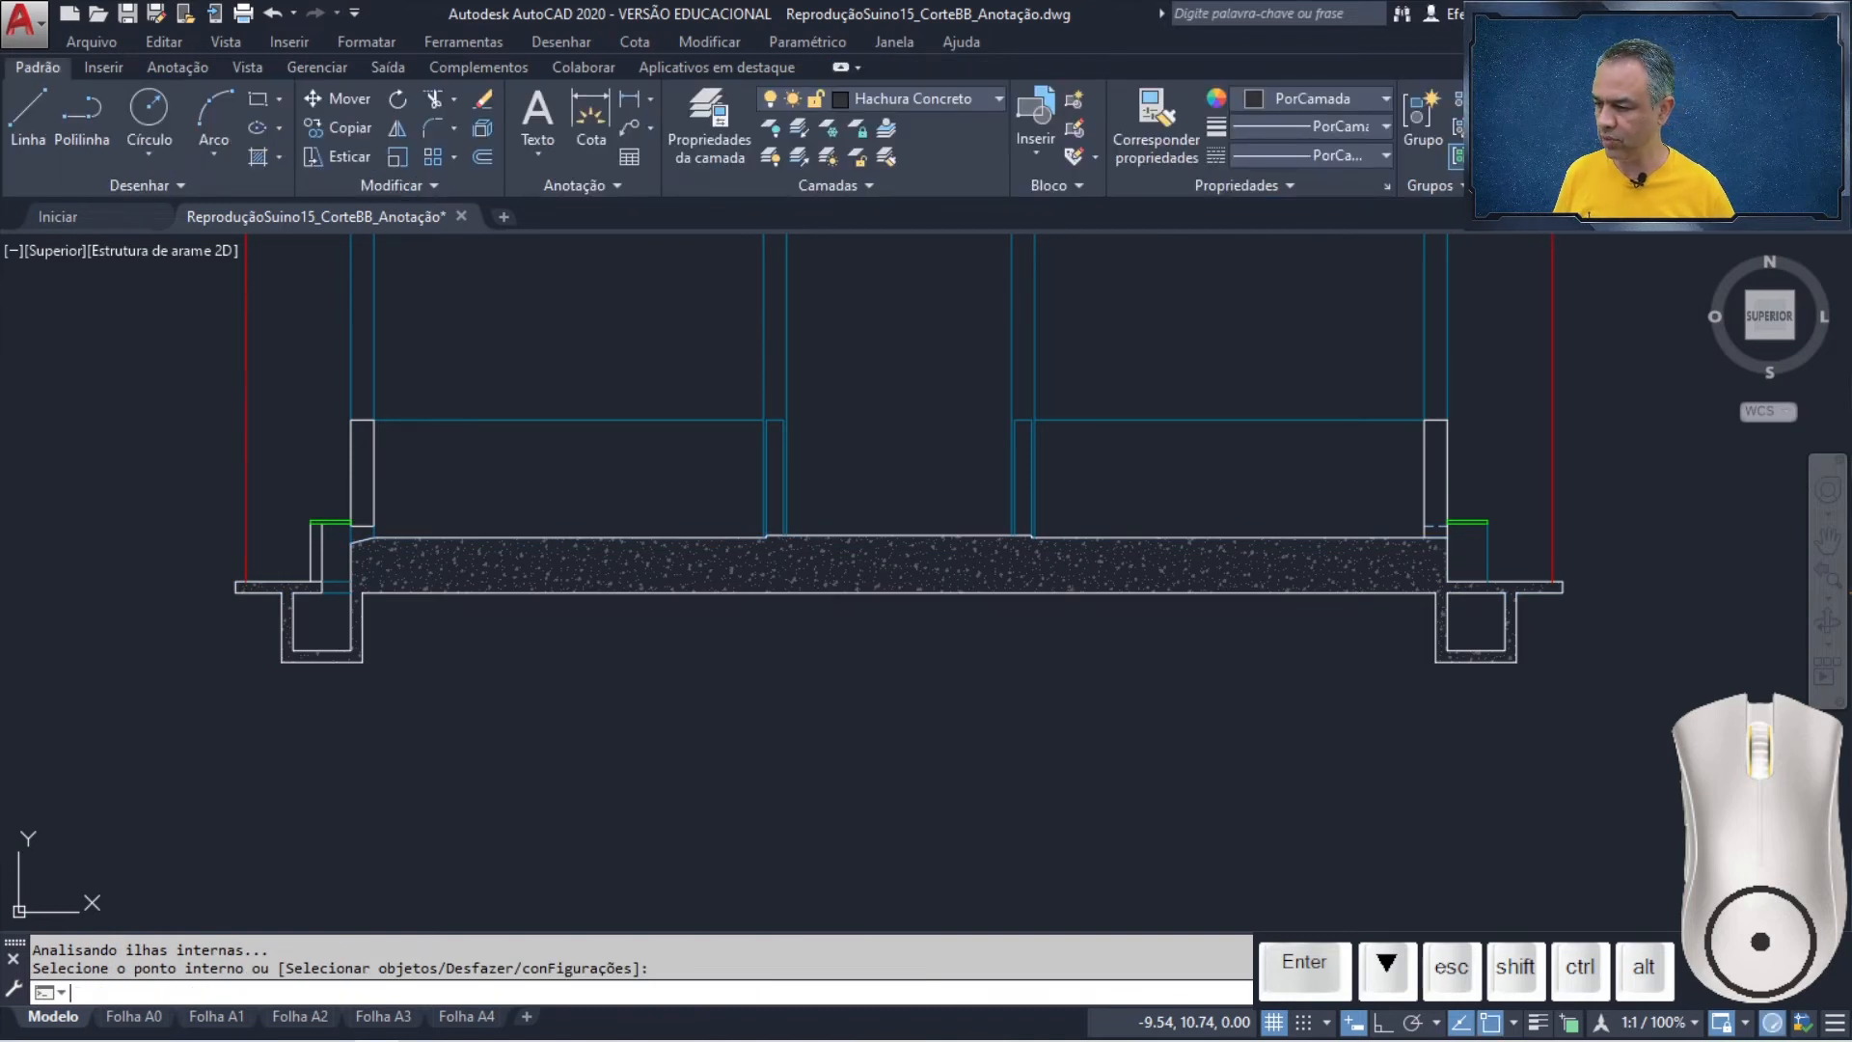
- Hatch the four square beam sections at the pillar tops with the AR-CONC pattern
key("Return")
scroll(1004, 521, "up", 6)
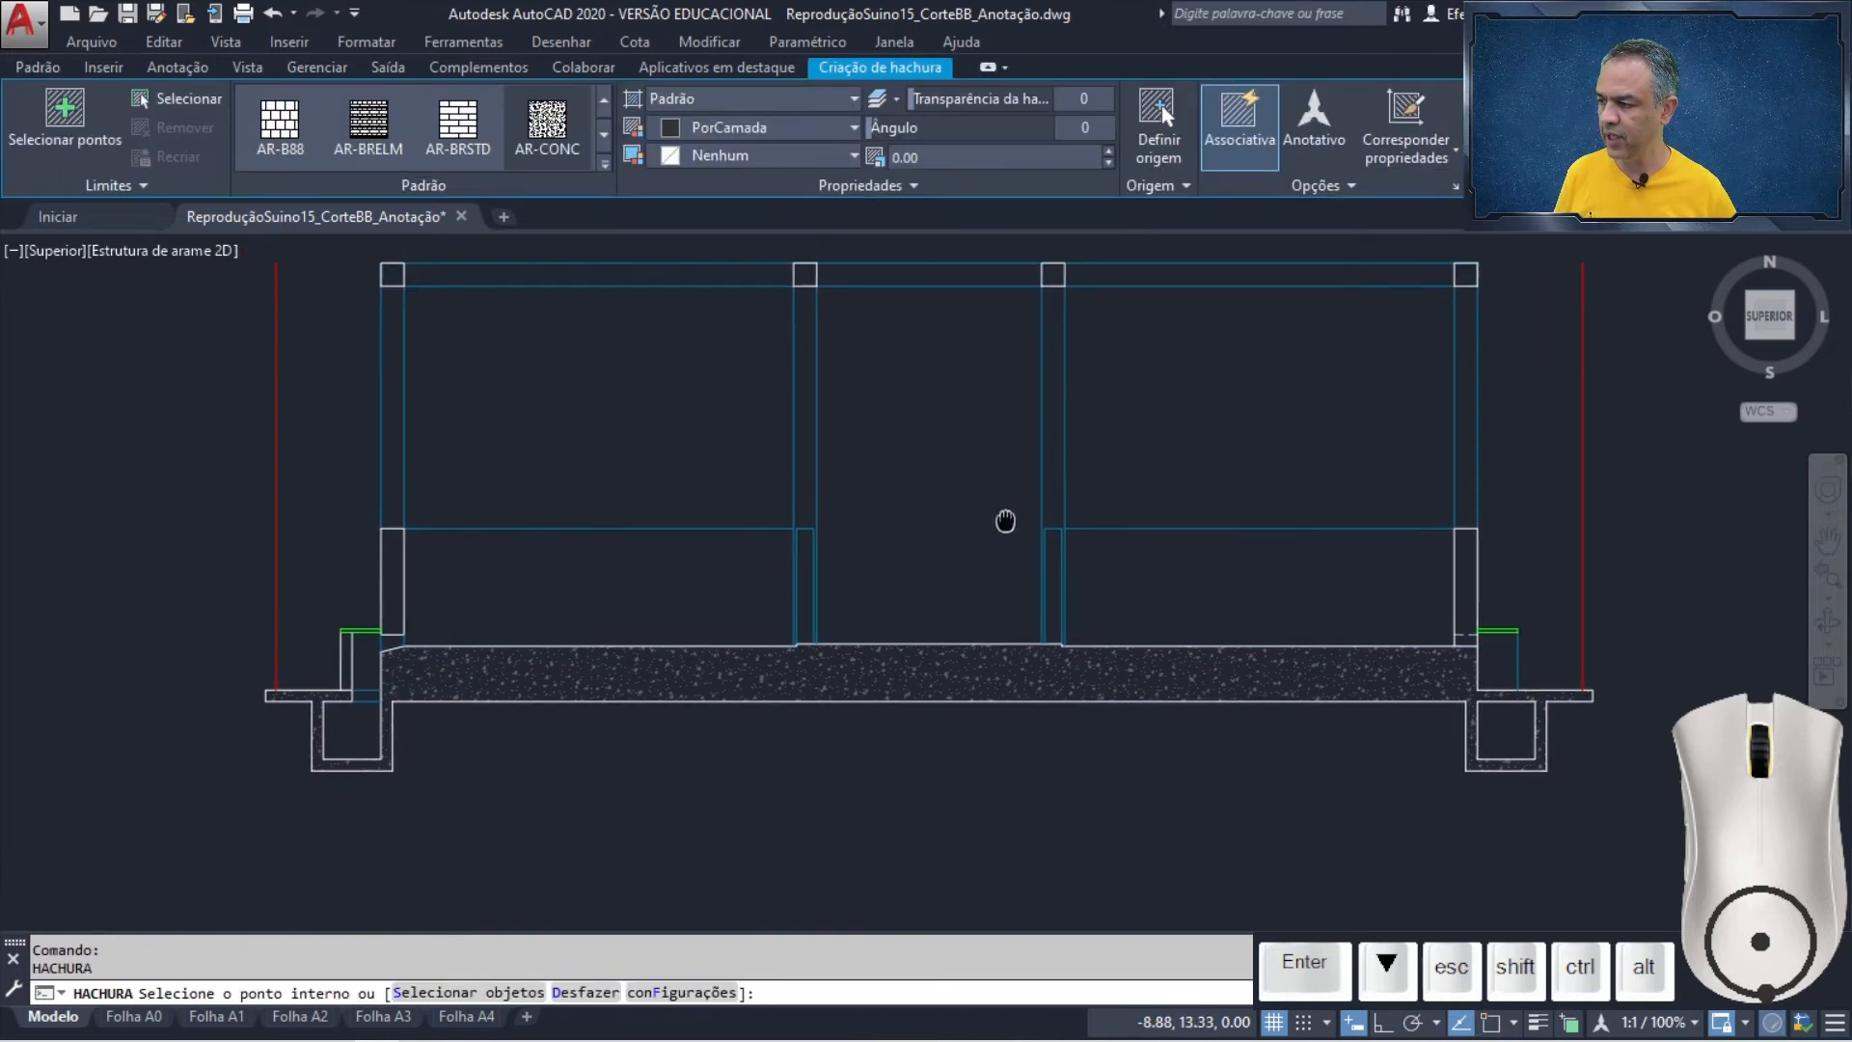
middle_click_drag(1160, 640, 1324, 695)
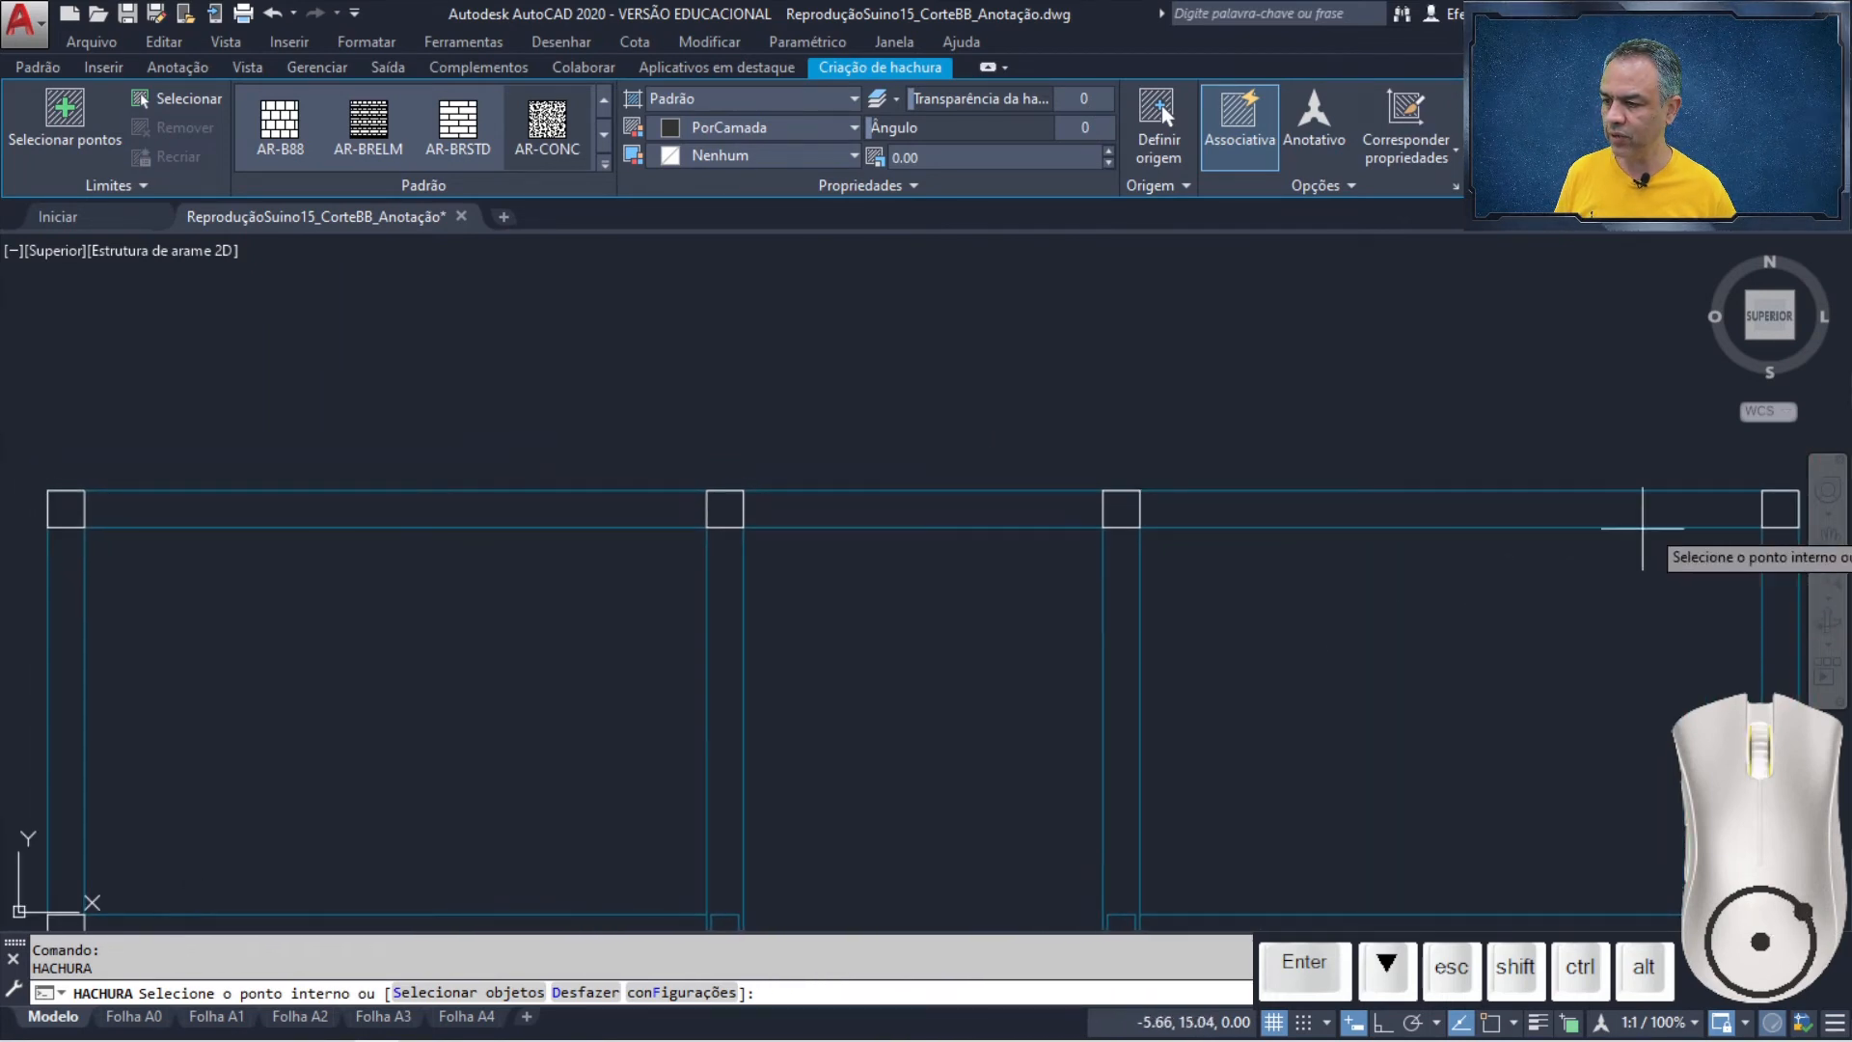
left_click(1775, 509)
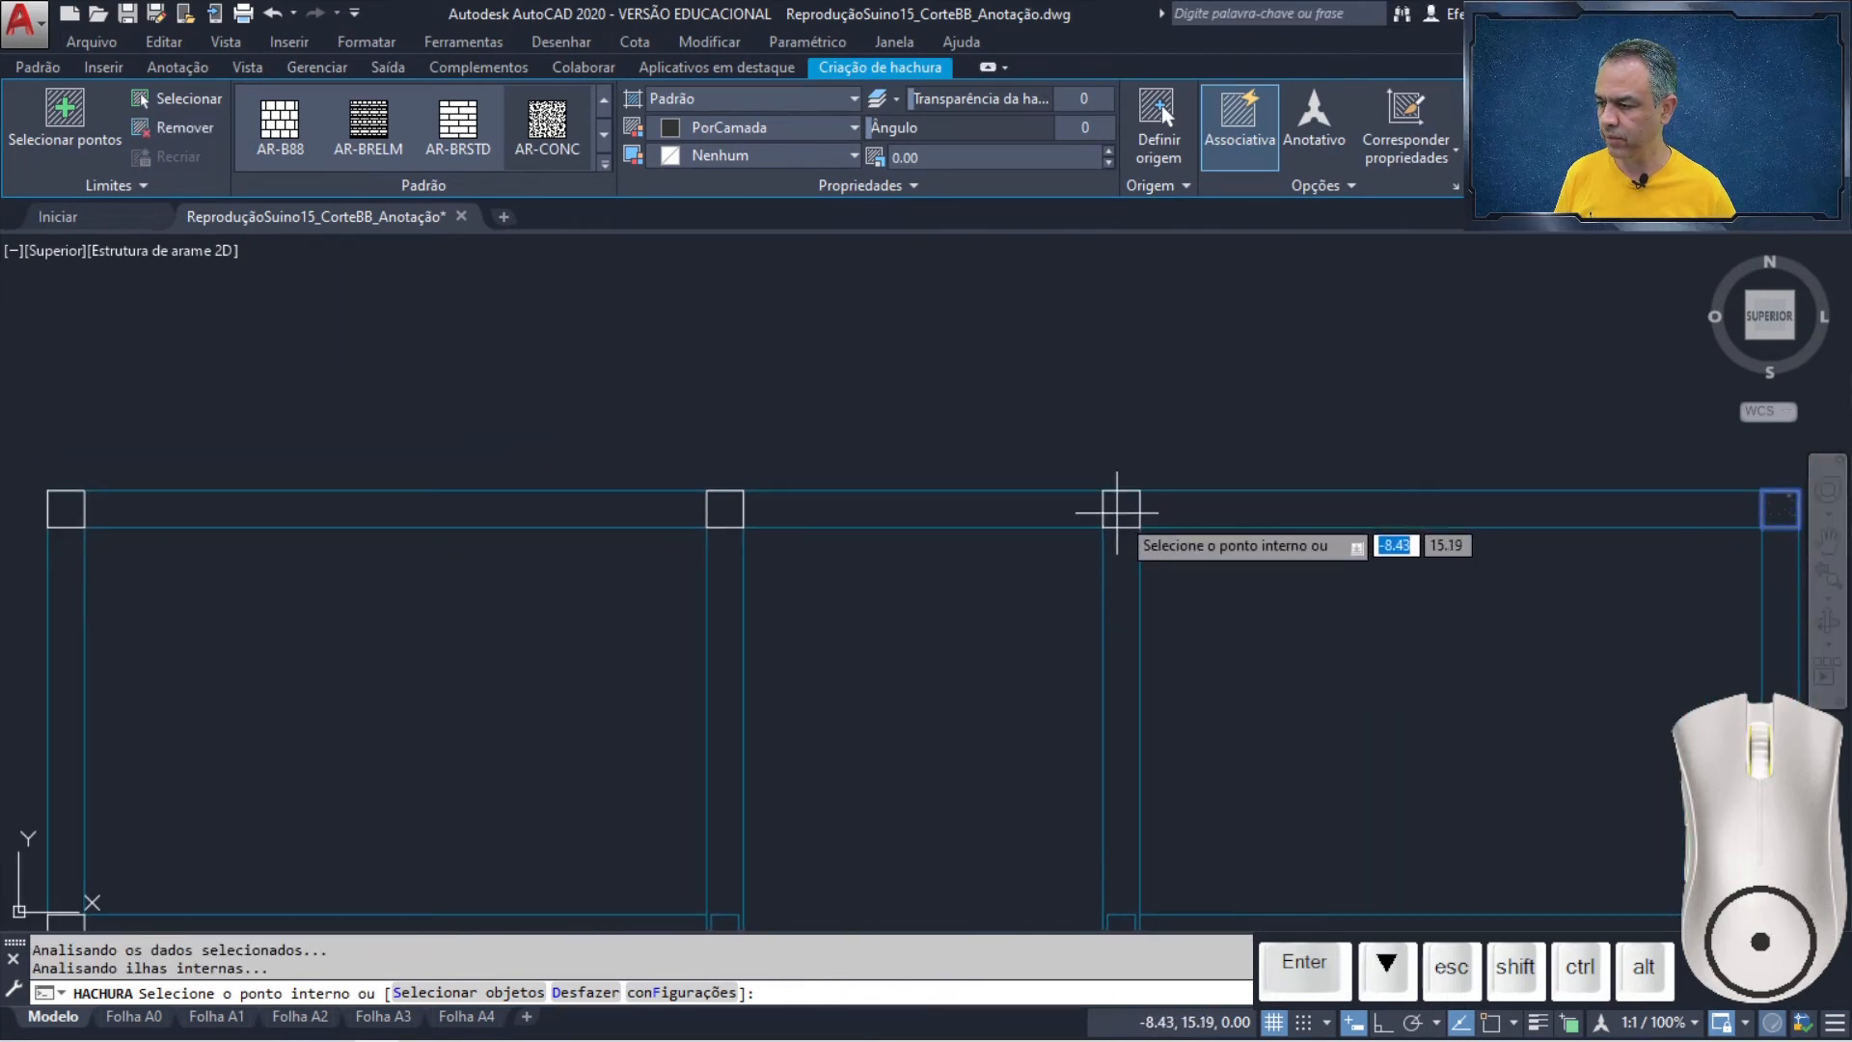
left_click(1119, 509)
left_click(725, 508)
left_click(66, 508)
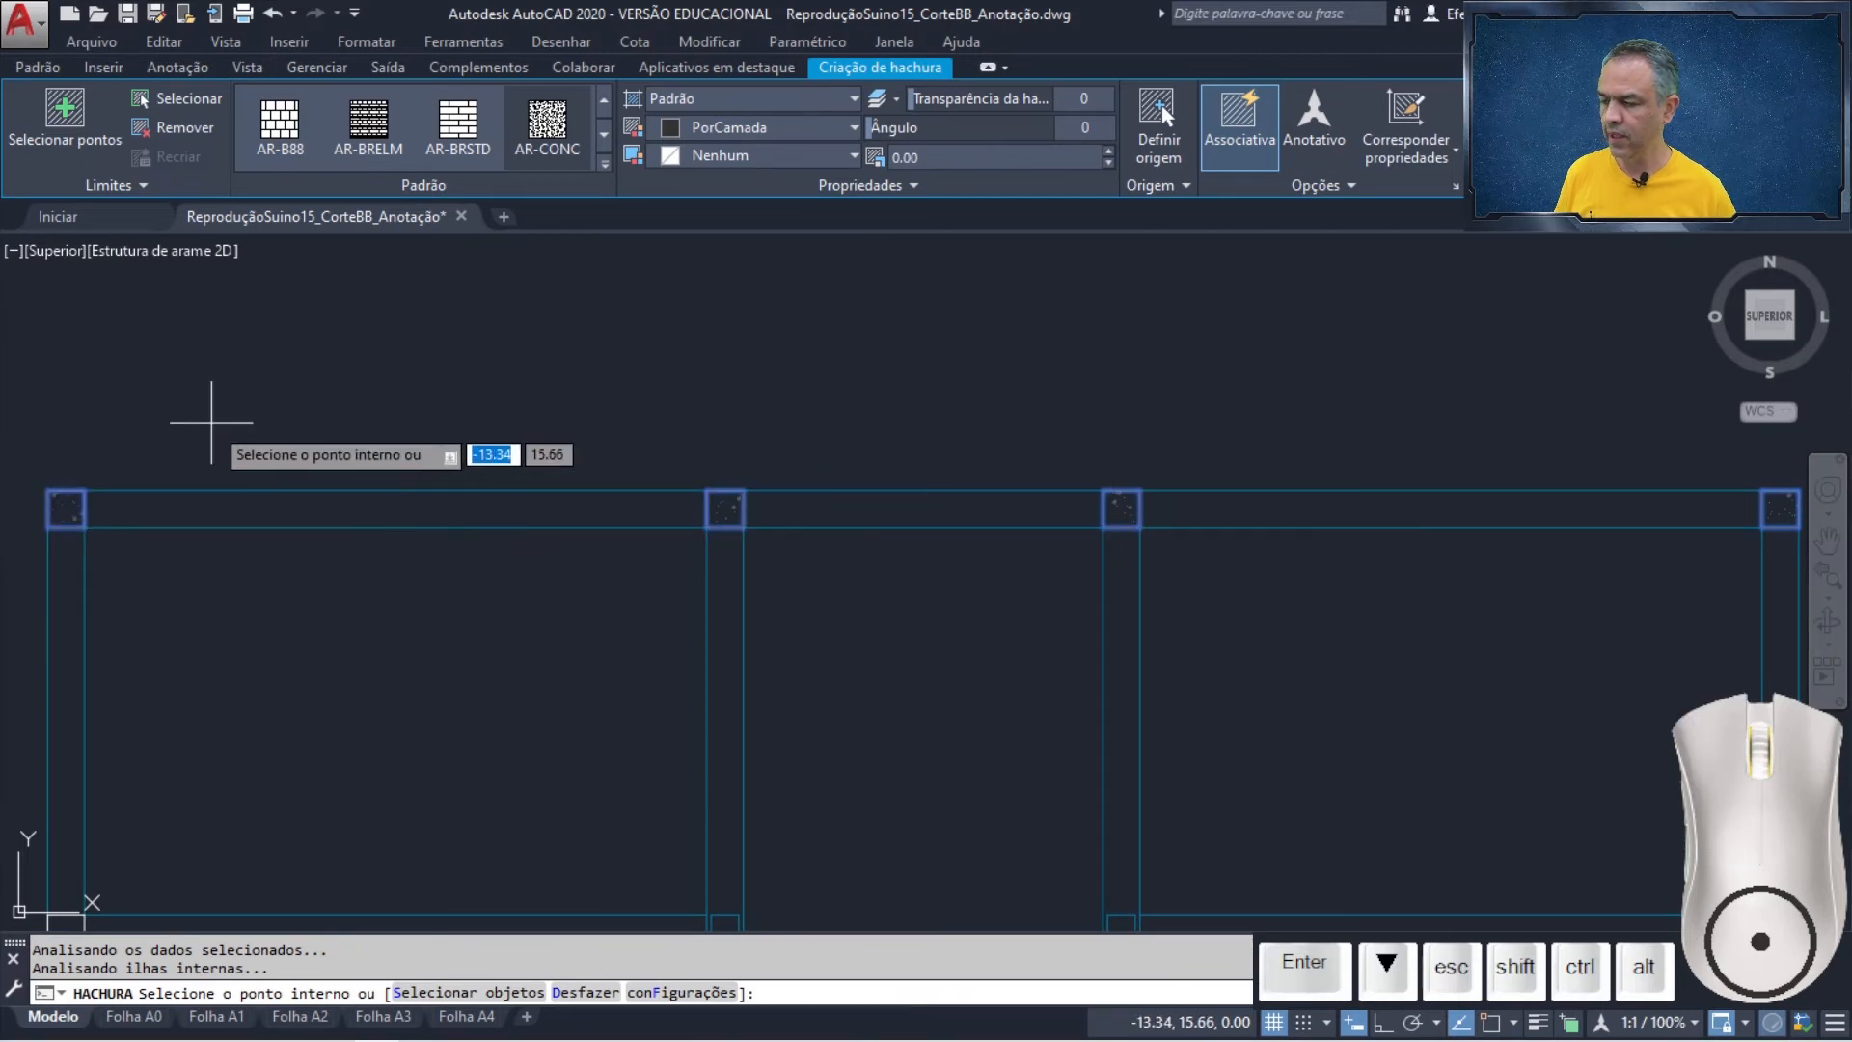
key("Return")
- Offset the underside of the left channel's outer ledge 0.15 downward
scroll(211, 422, "down", 2)
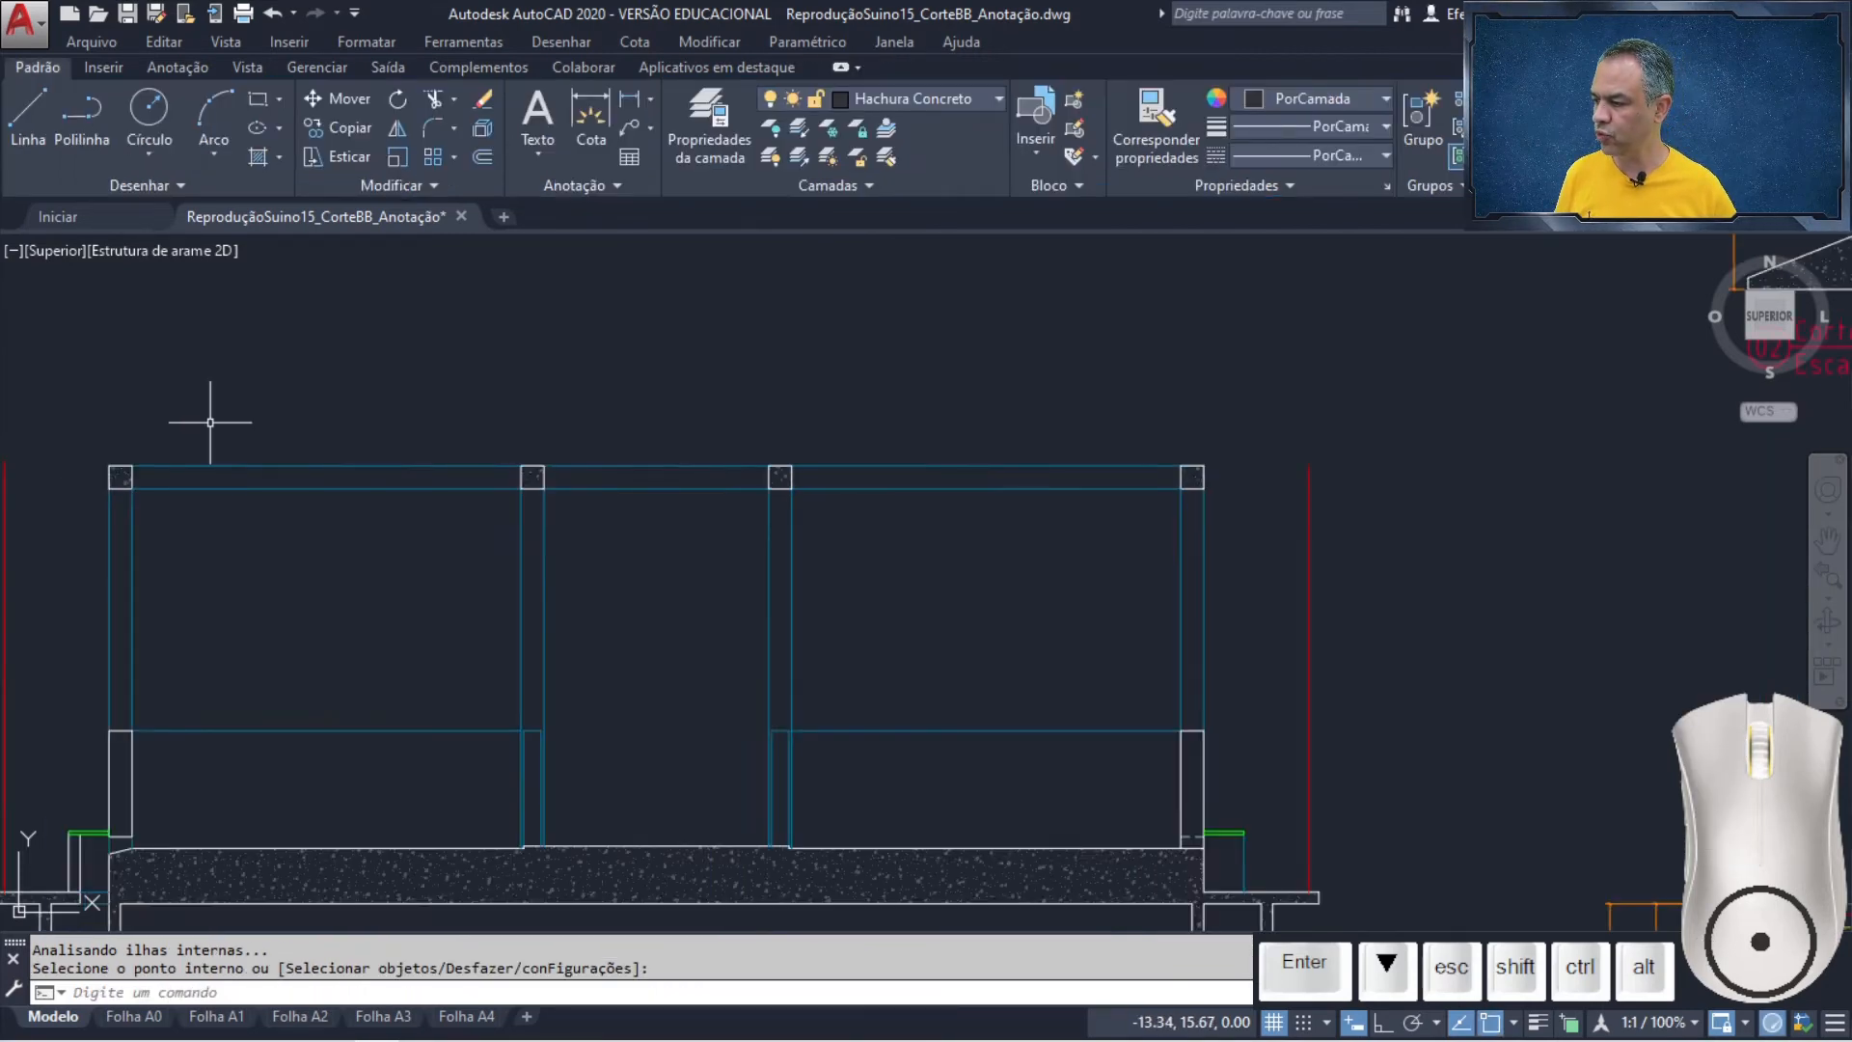
mouse_move(331, 653)
middle_mouse_down()
mouse_move(575, 489)
mouse_move(697, 502)
middle_mouse_up()
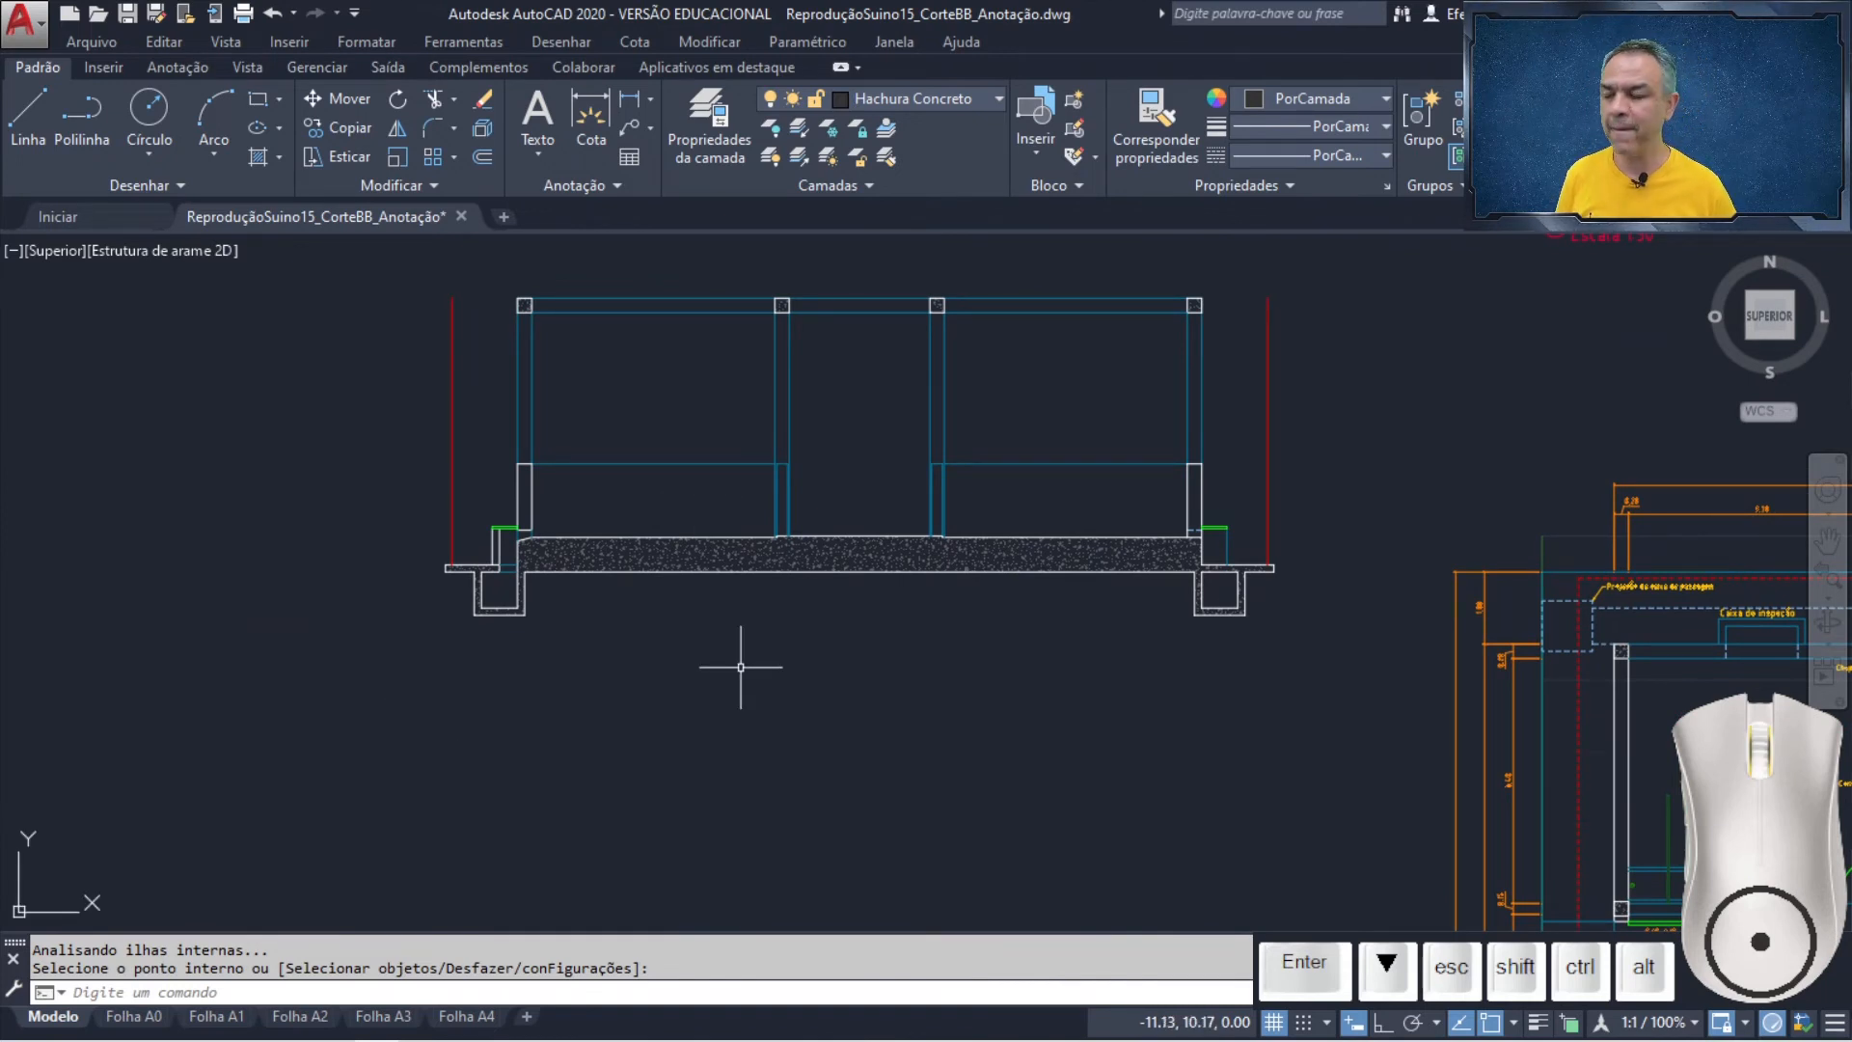
left_click(481, 155)
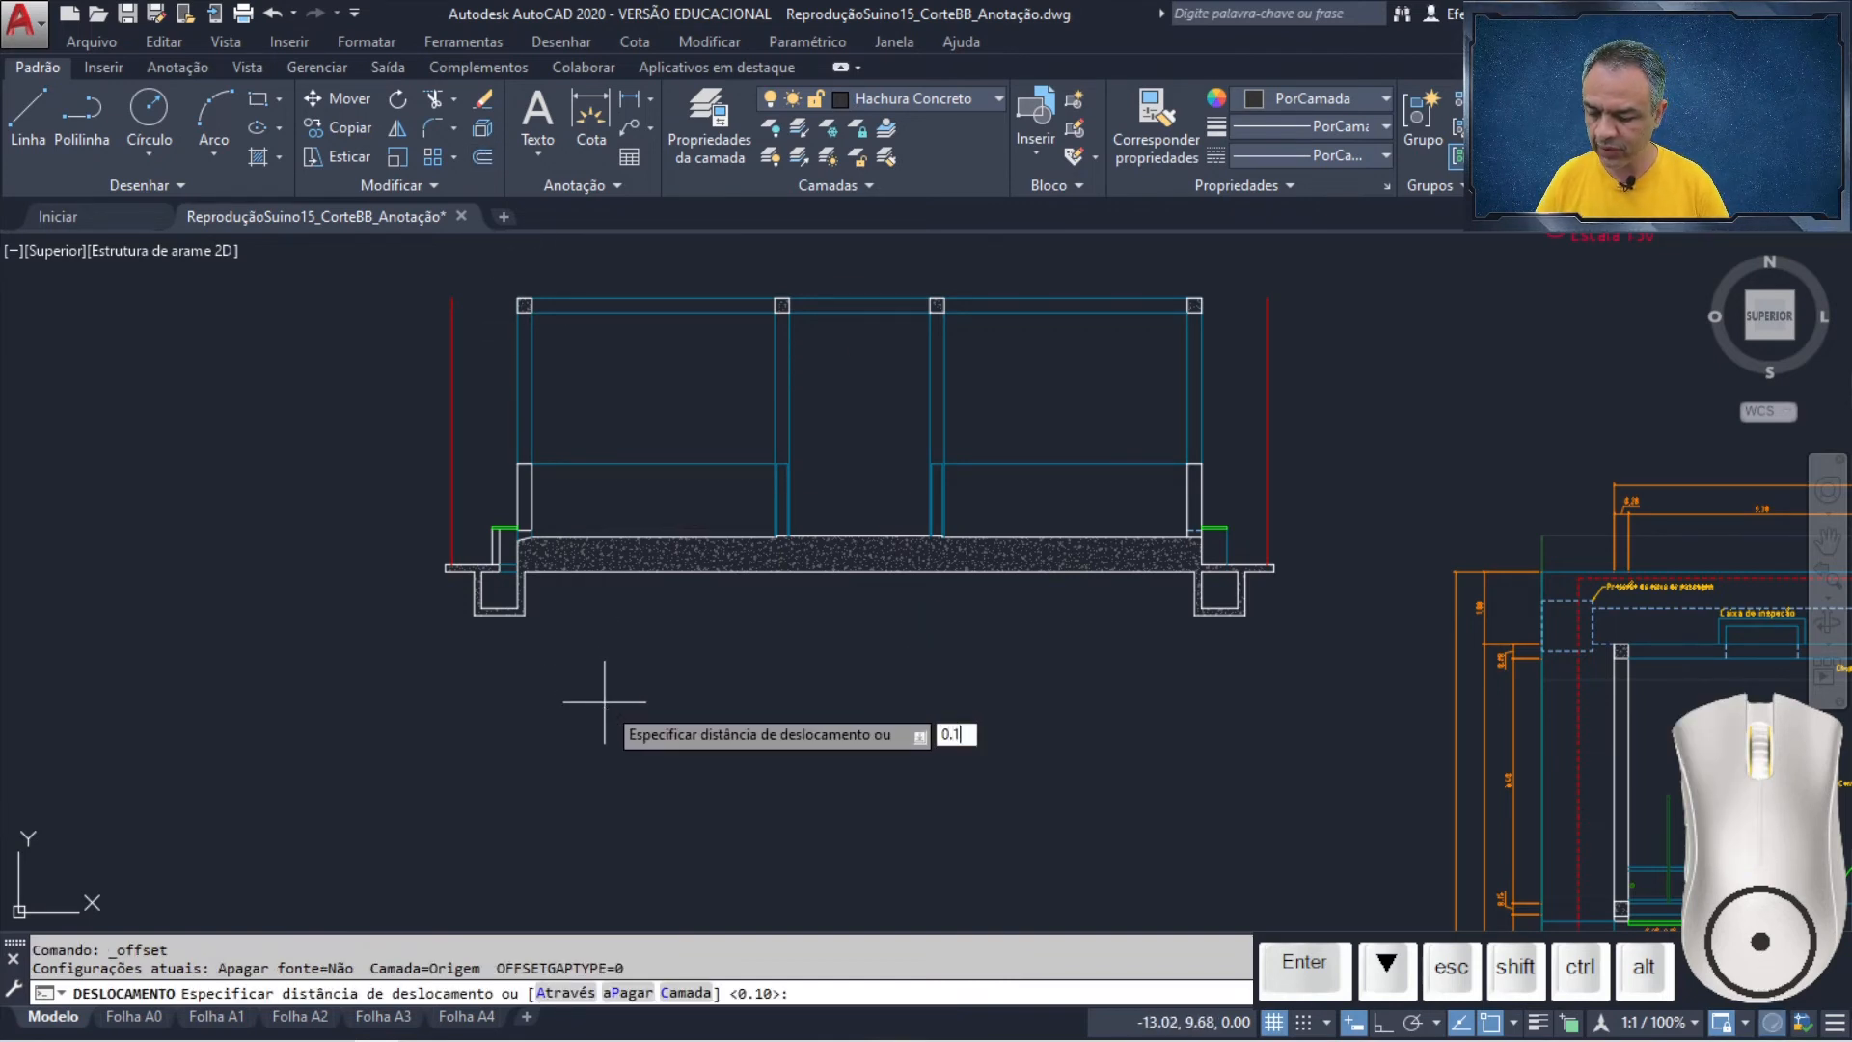
key("Return")
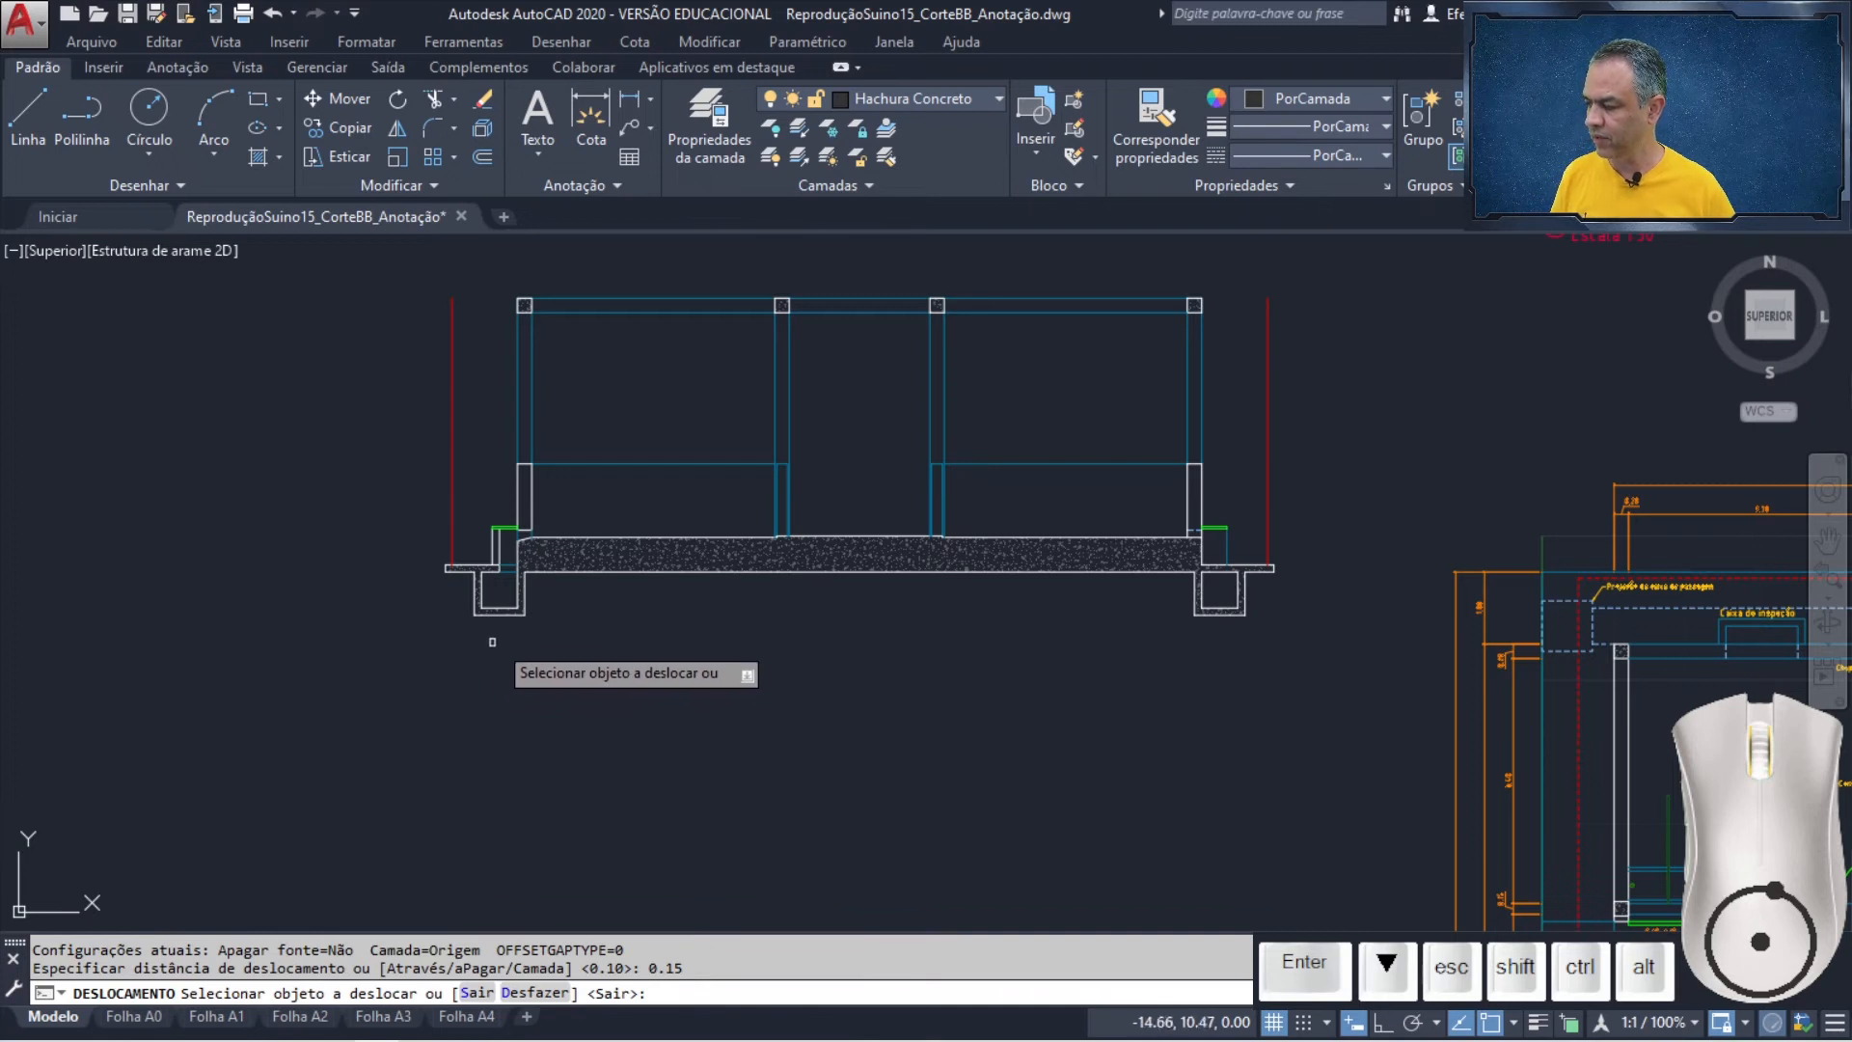
scroll(495, 627, "up", 6)
middle_click_drag(410, 503, 423, 676)
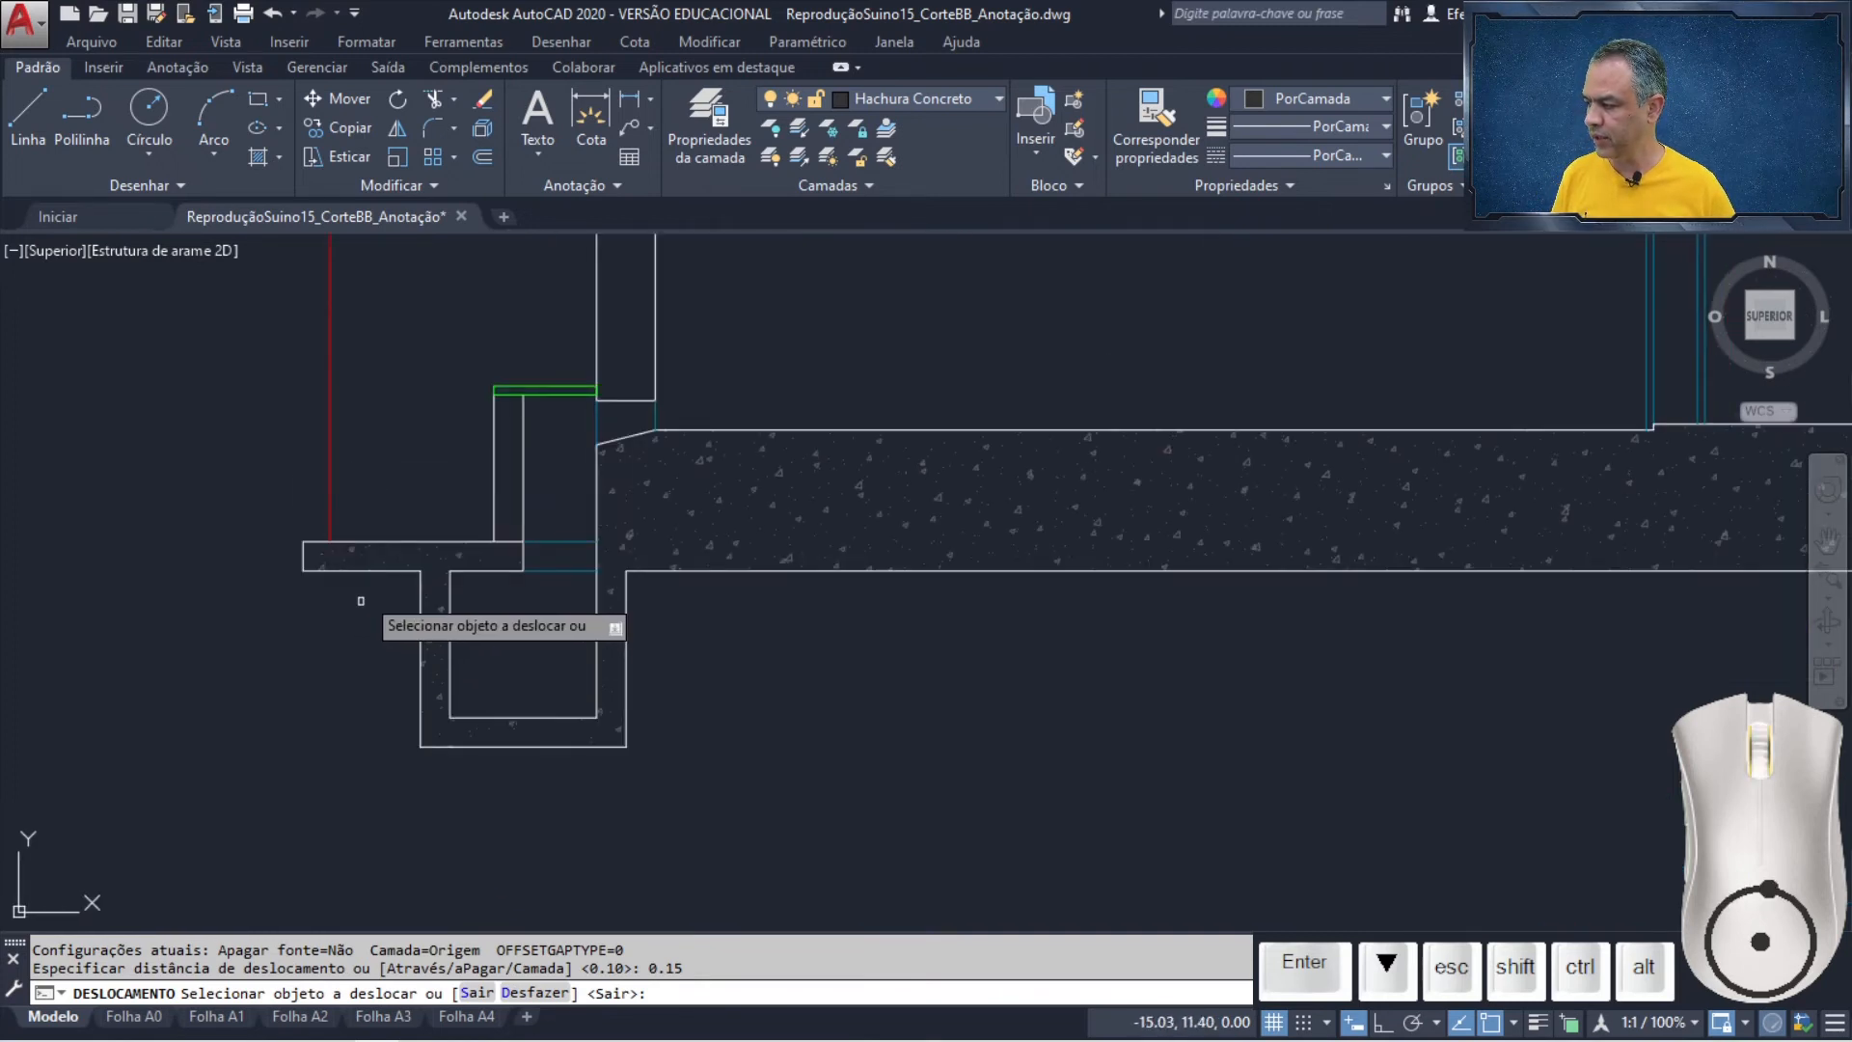
left_click(362, 570)
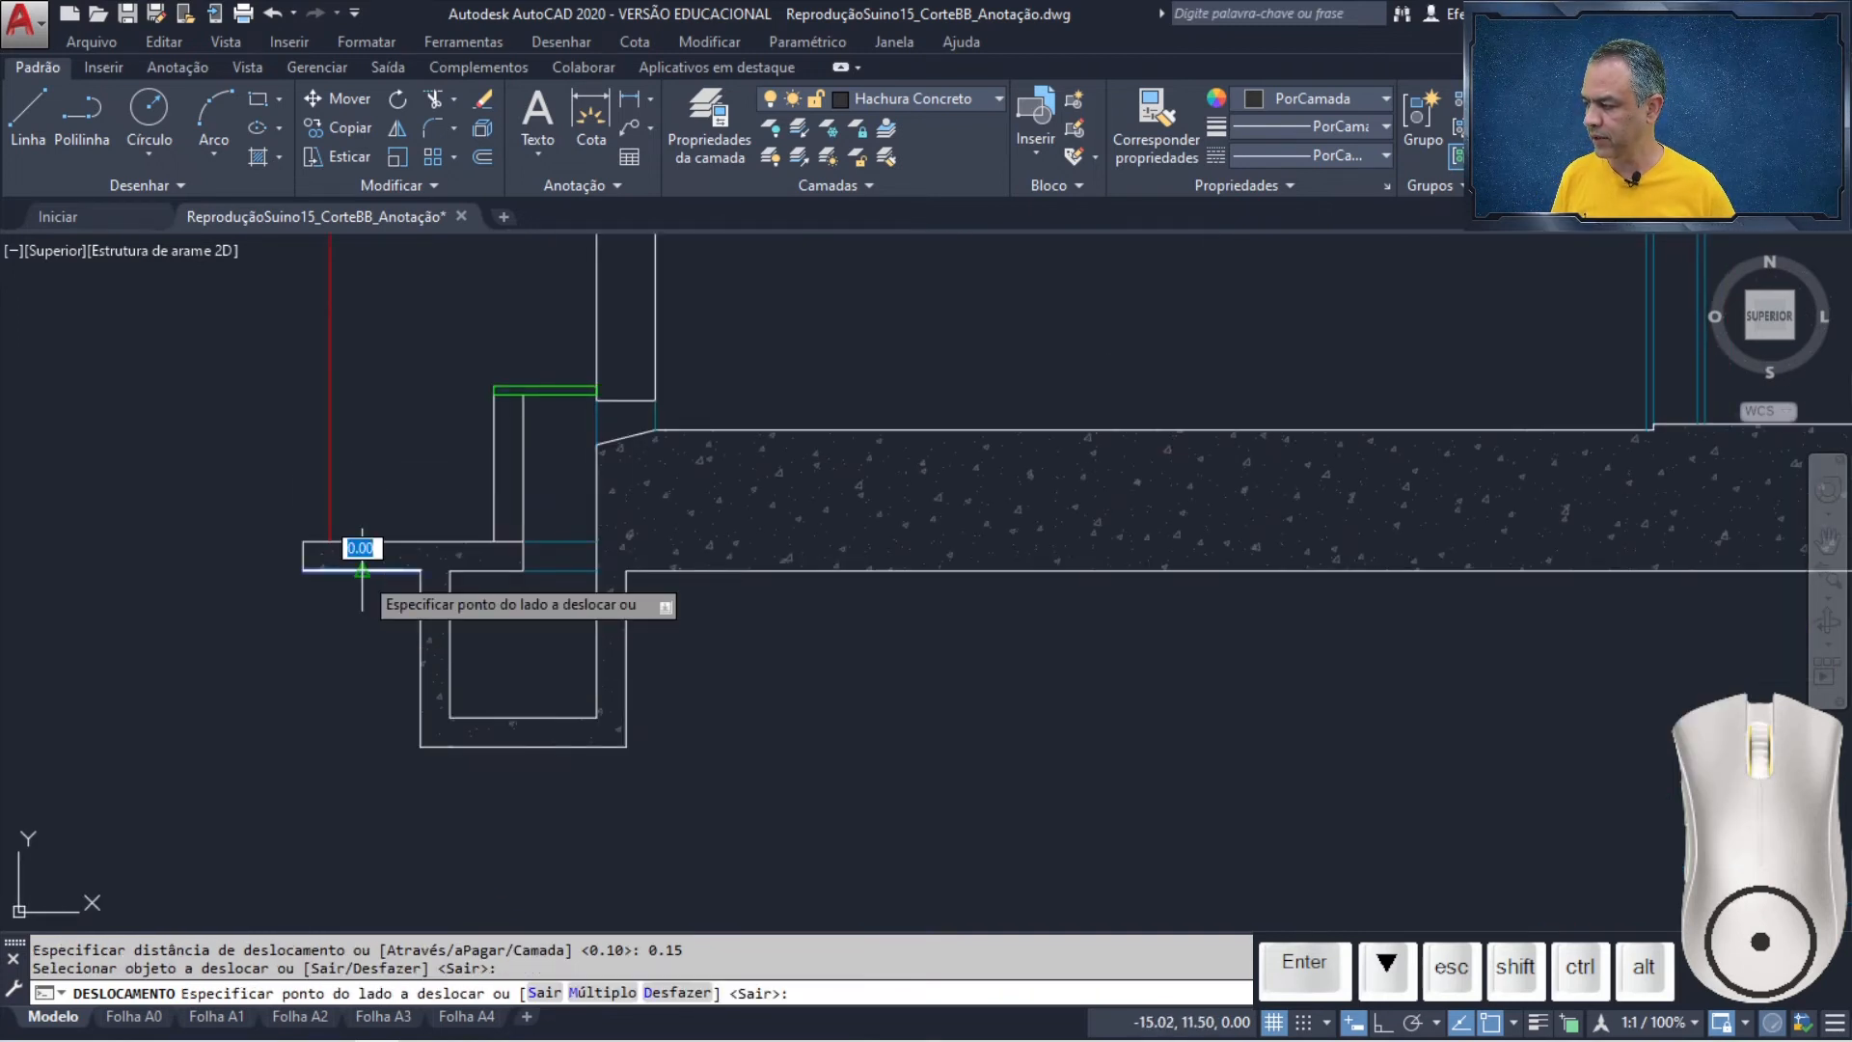
left_click(339, 645)
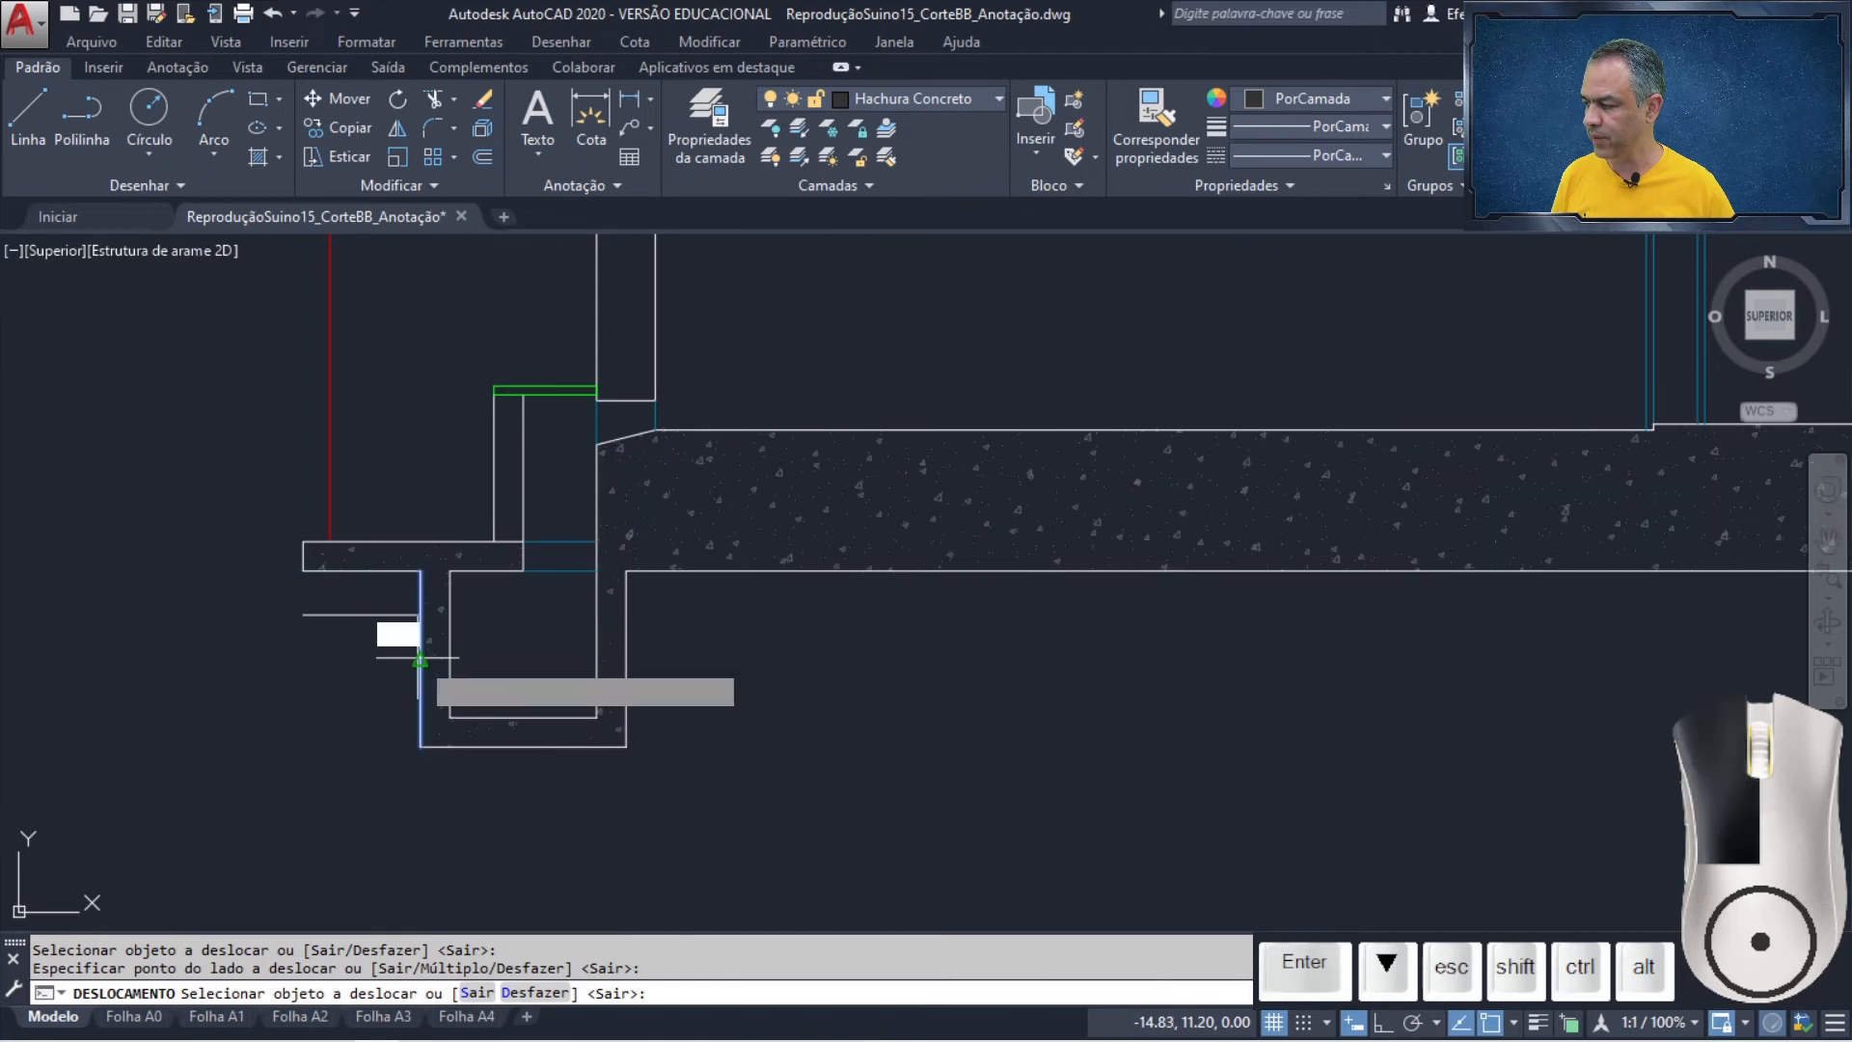
- Offset the left box's outer side and bottom edges outward and the slab underside downward by 0.15
left_click(421, 666)
left_click(539, 783)
left_click(626, 714)
left_click(743, 661)
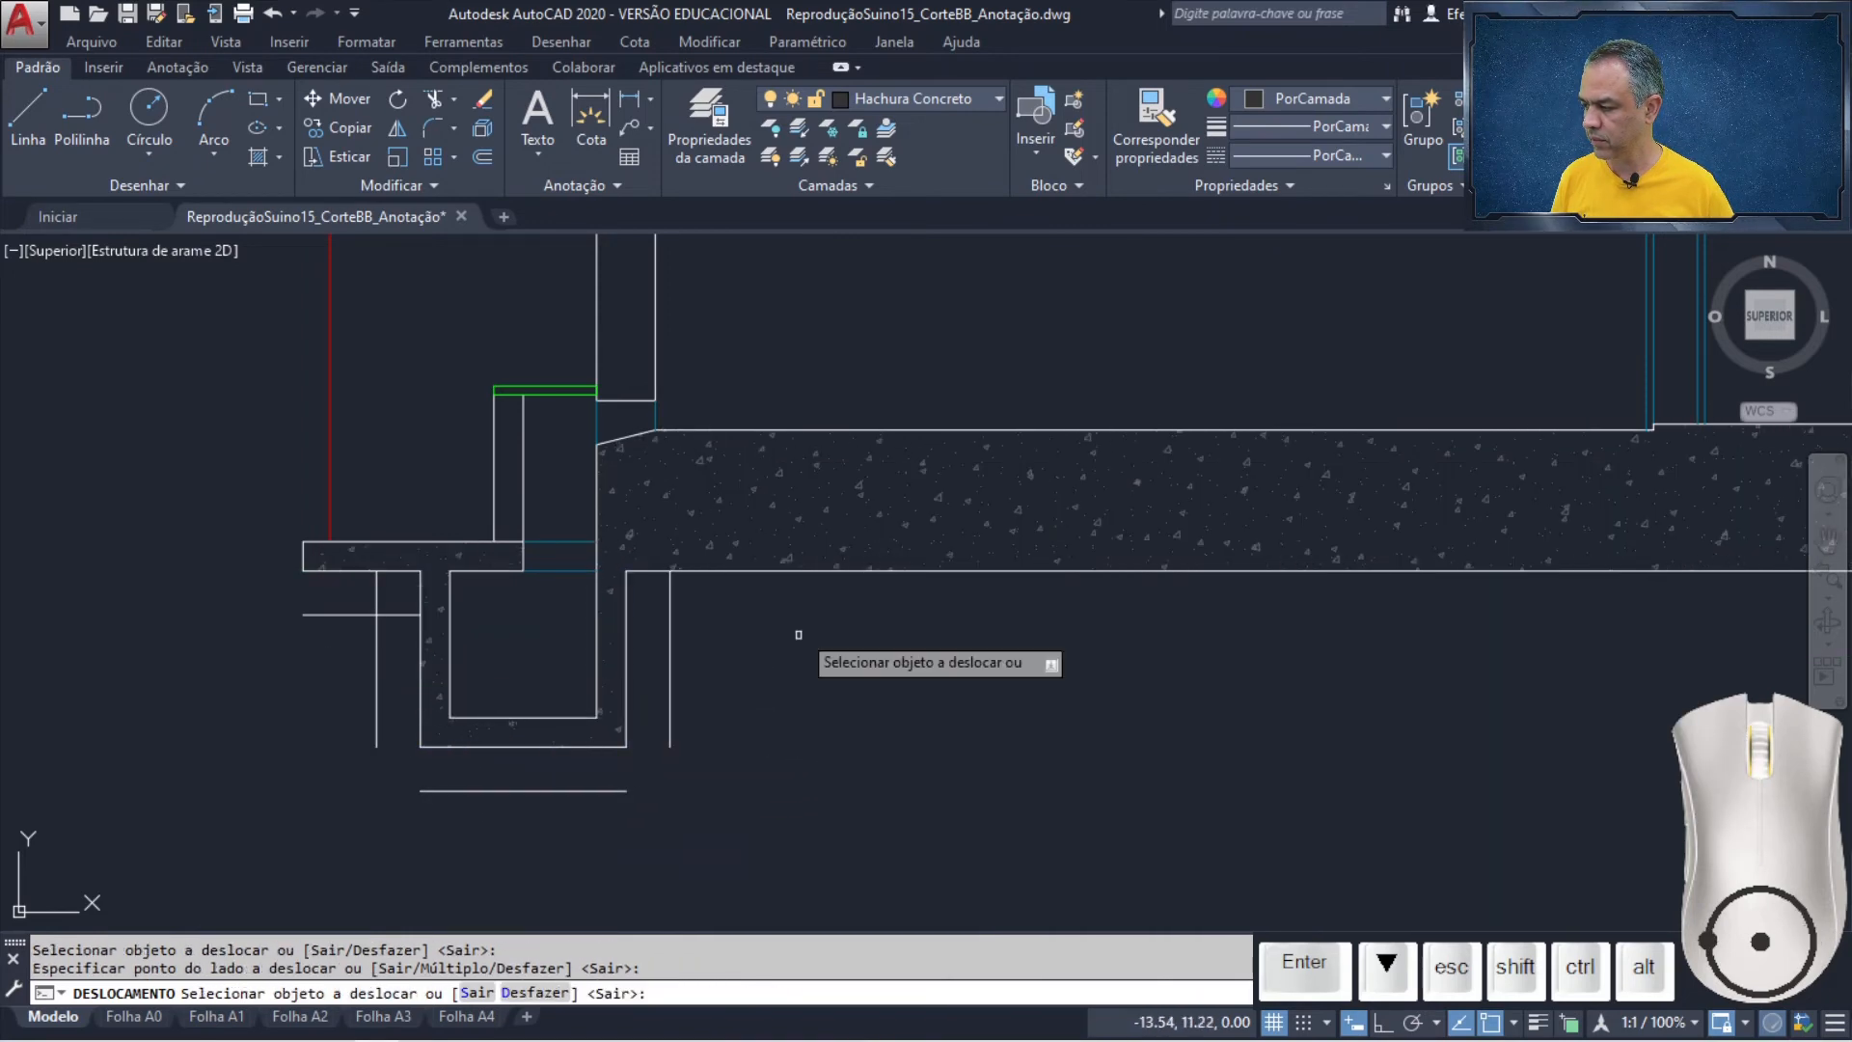
left_click(791, 570)
left_click(789, 646)
- Offset the right box's outer edges outward and the underside of its outer ledge downward by 0.15
mouse_move(1553, 668)
middle_mouse_down()
mouse_move(1161, 724)
mouse_move(665, 645)
middle_mouse_up()
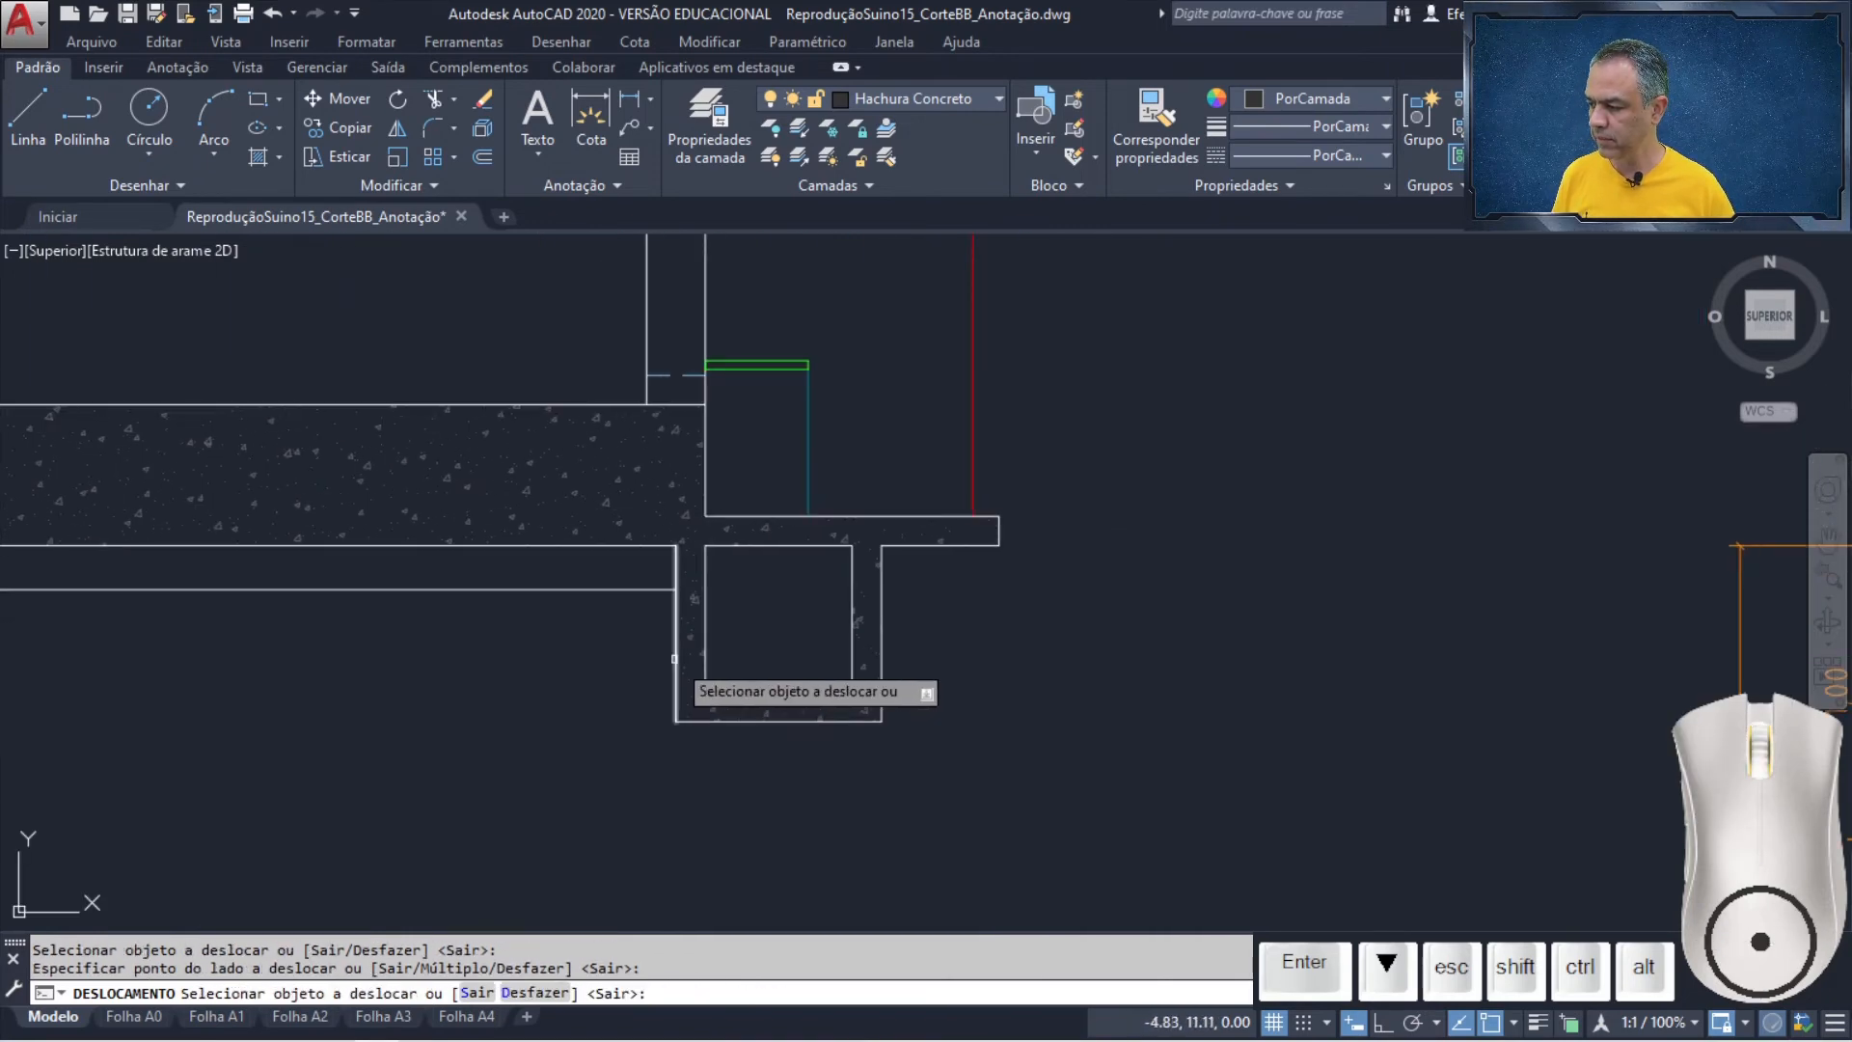
left_click(880, 700)
left_click(984, 682)
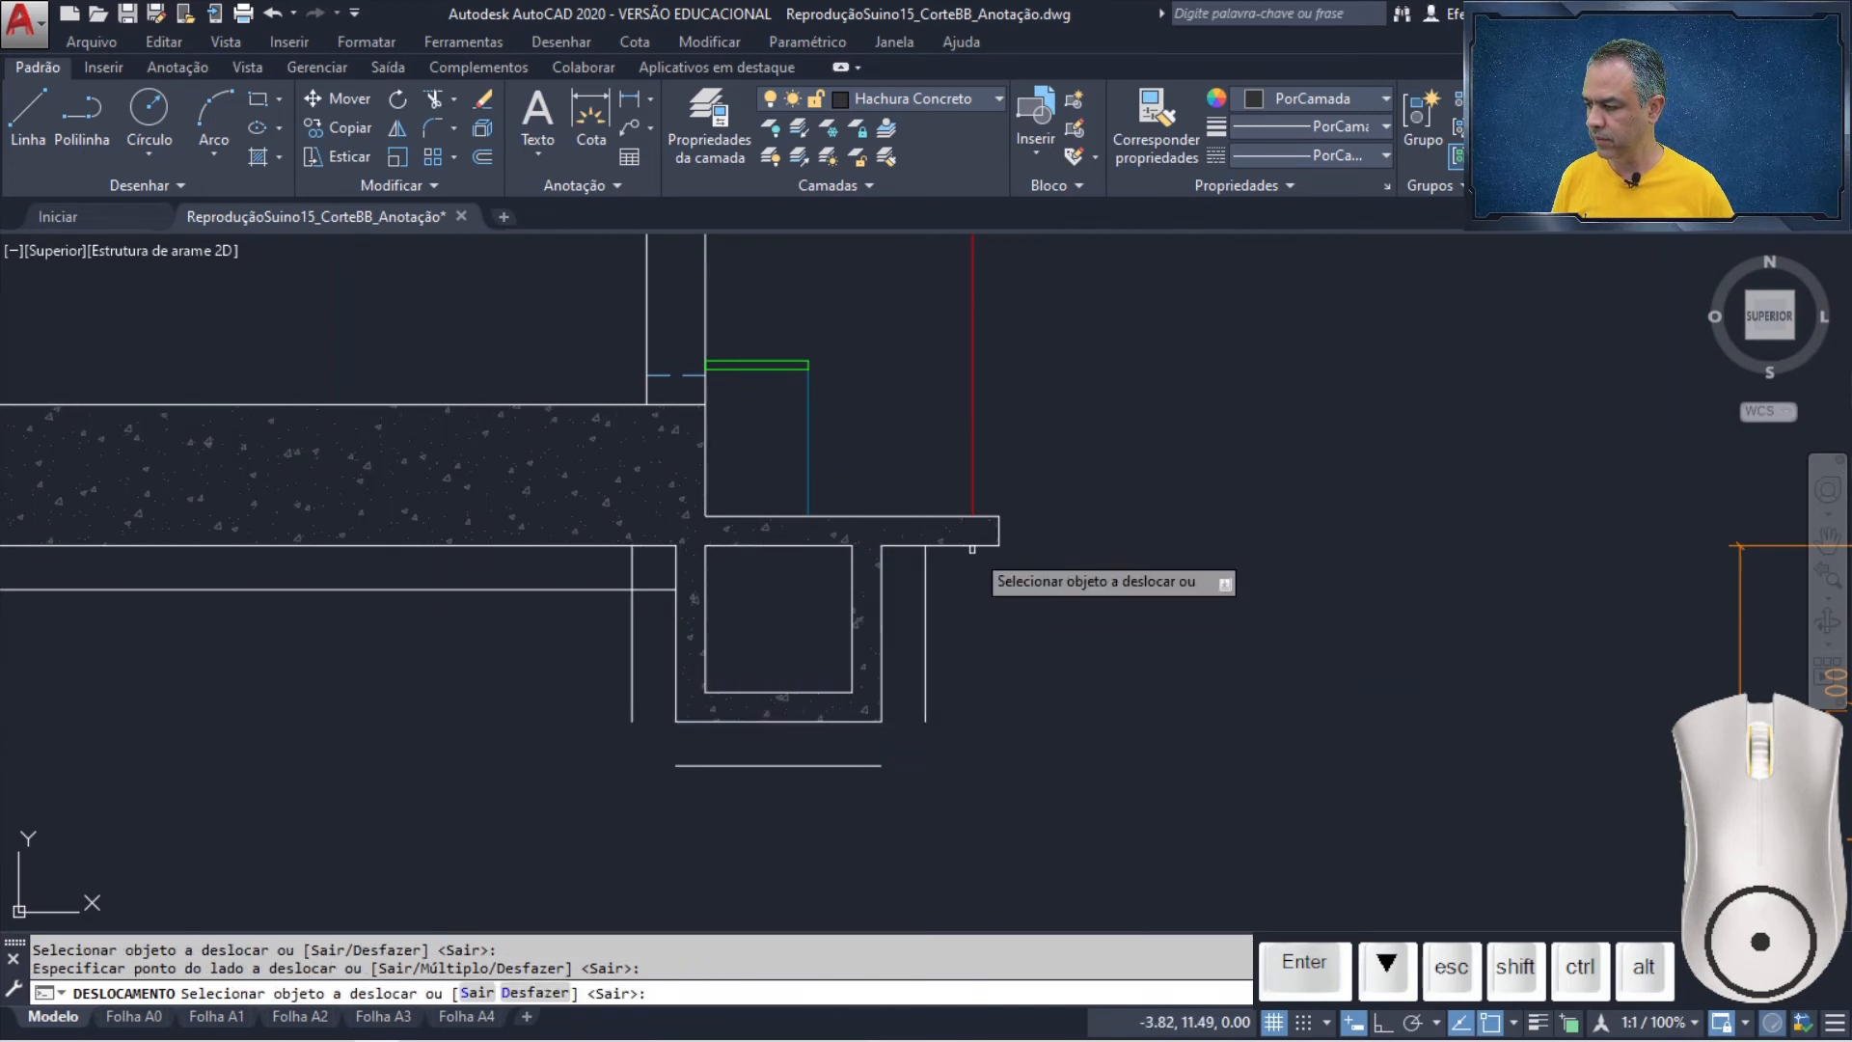
left_click(984, 546)
left_click(989, 658)
key("Return")
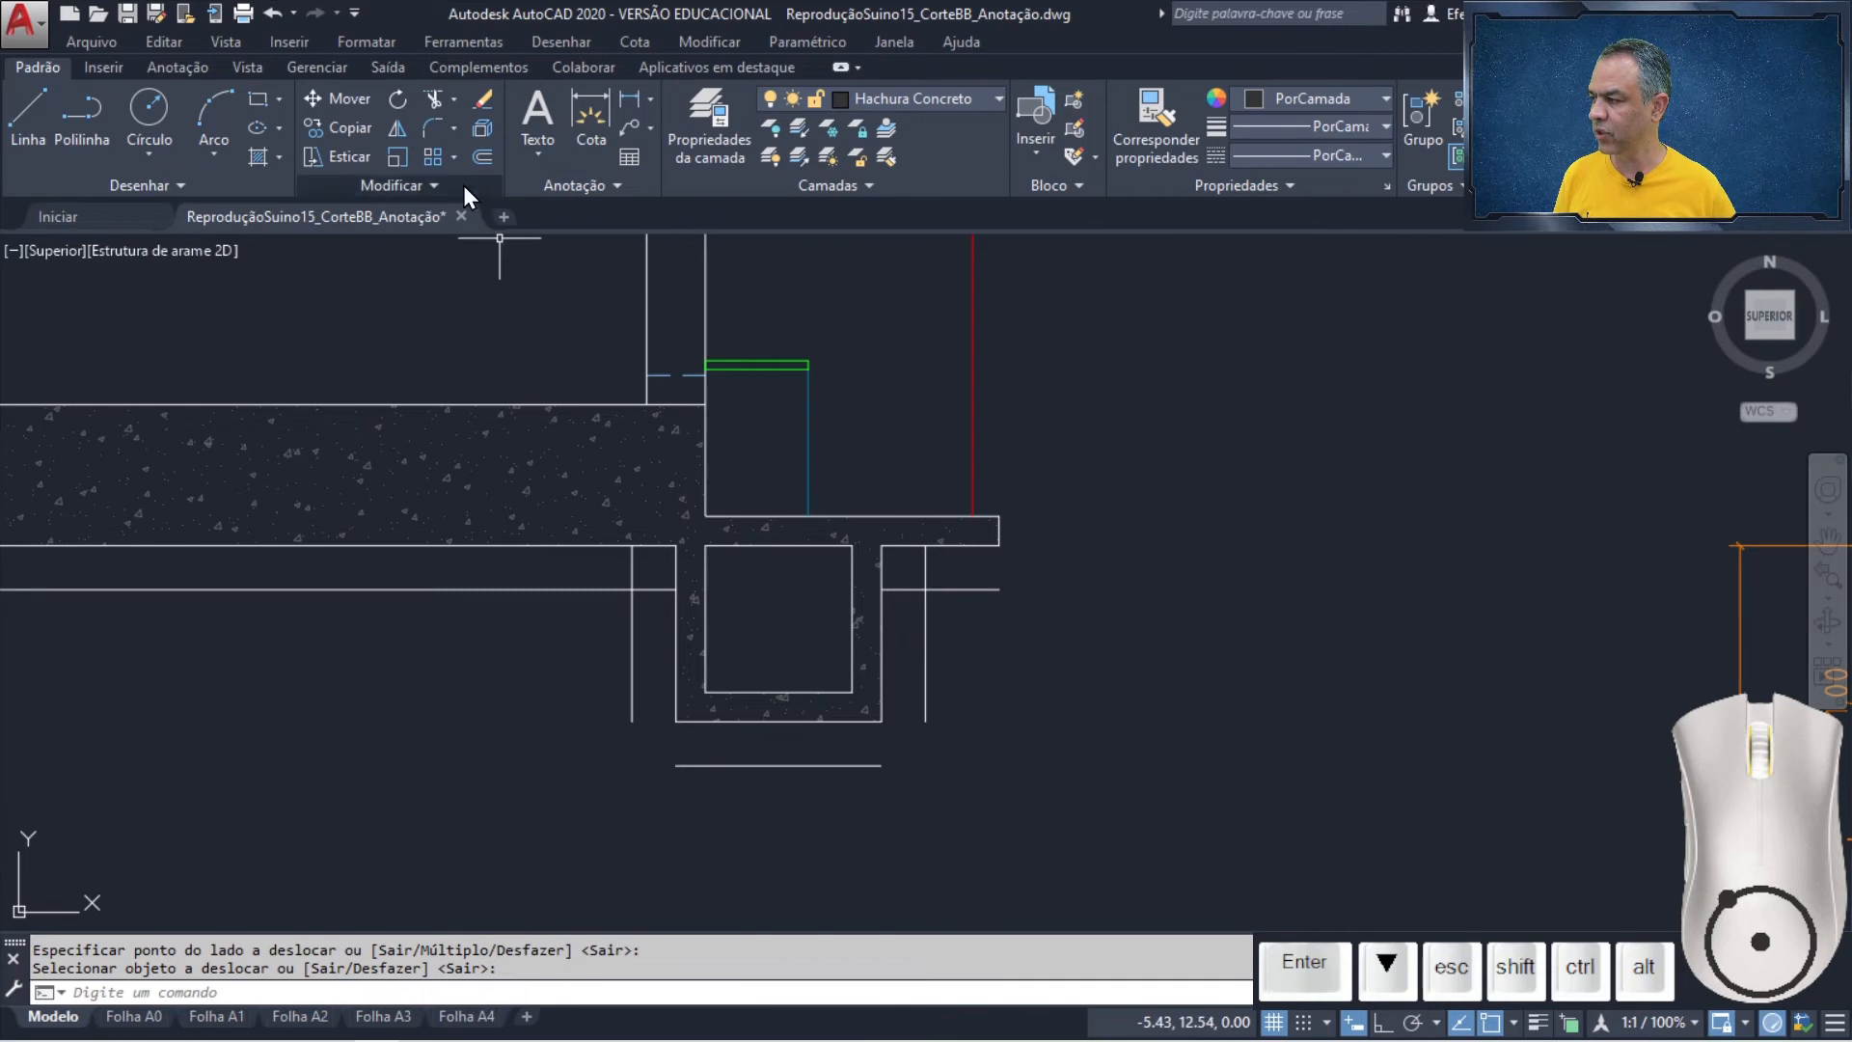
- Using Fillet with the Multiple option and radius 0, join the right ledge's end line to the offset line below it
left_click(434, 129)
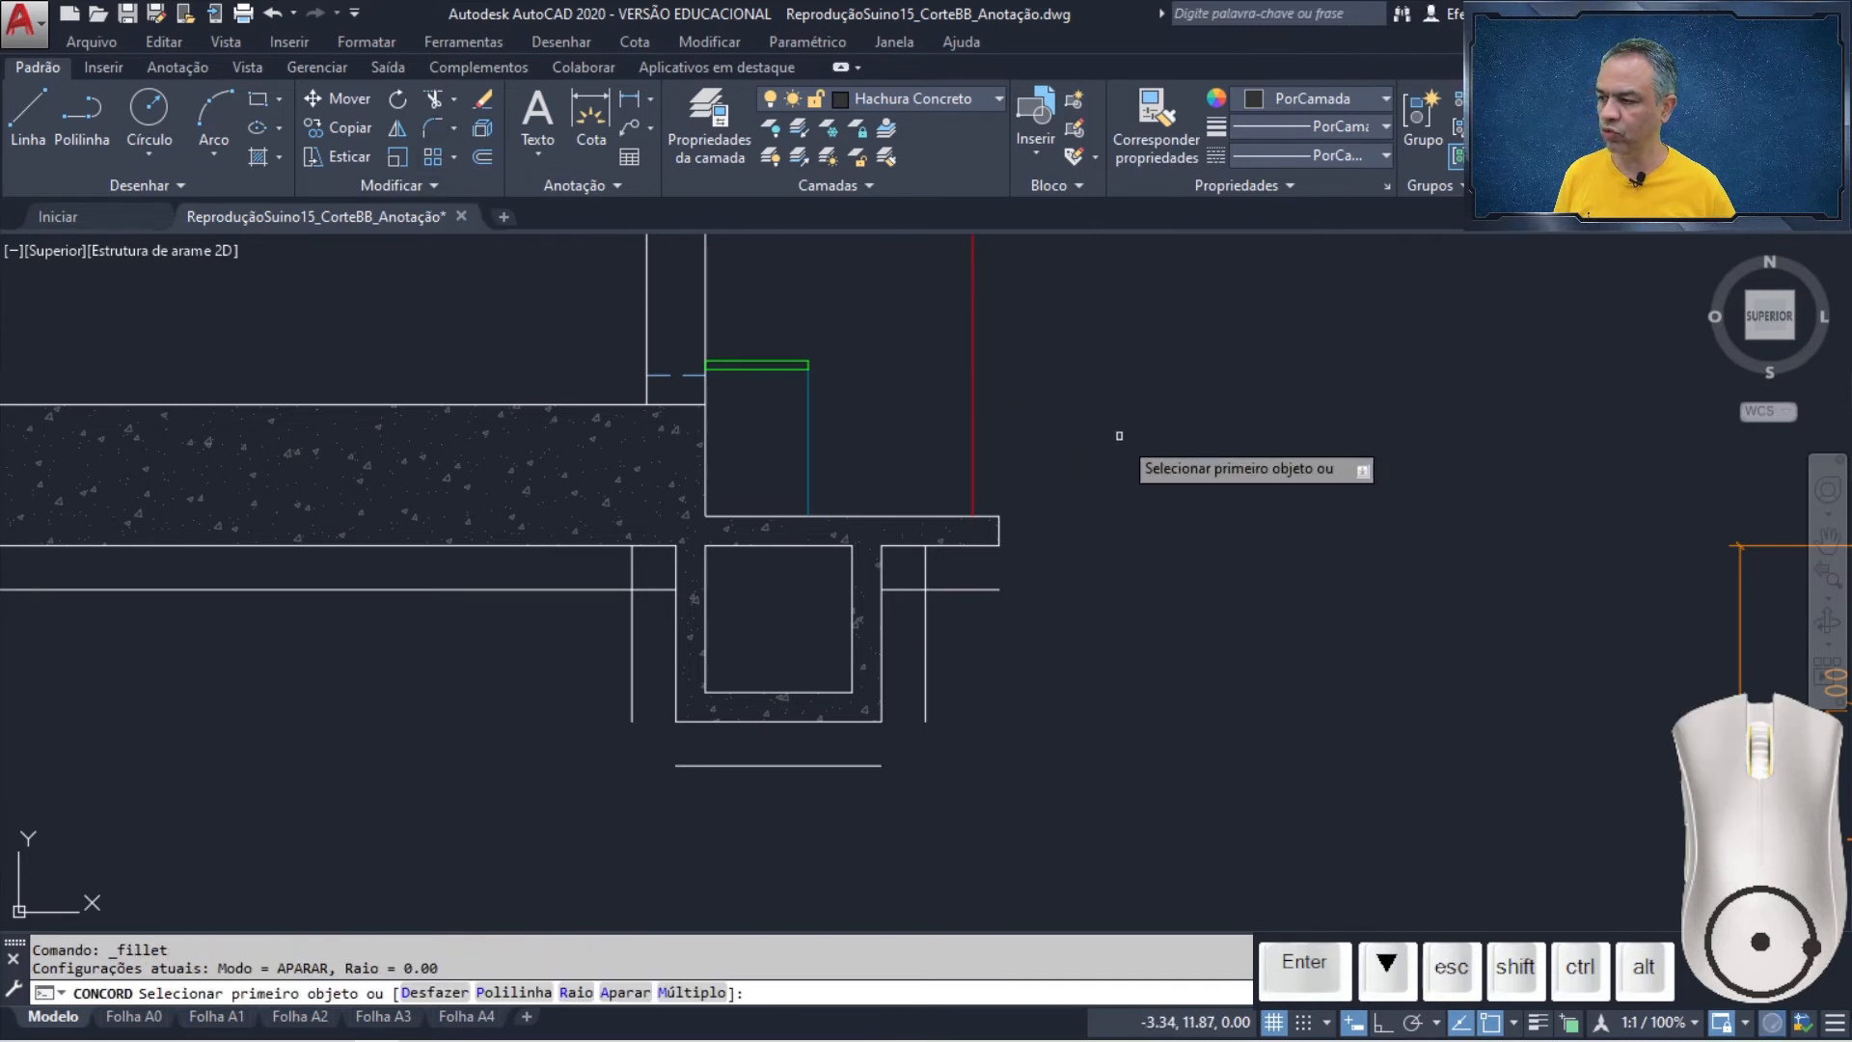
key("Down")
key("Down")
key("Down")
key("Down")
key("Down")
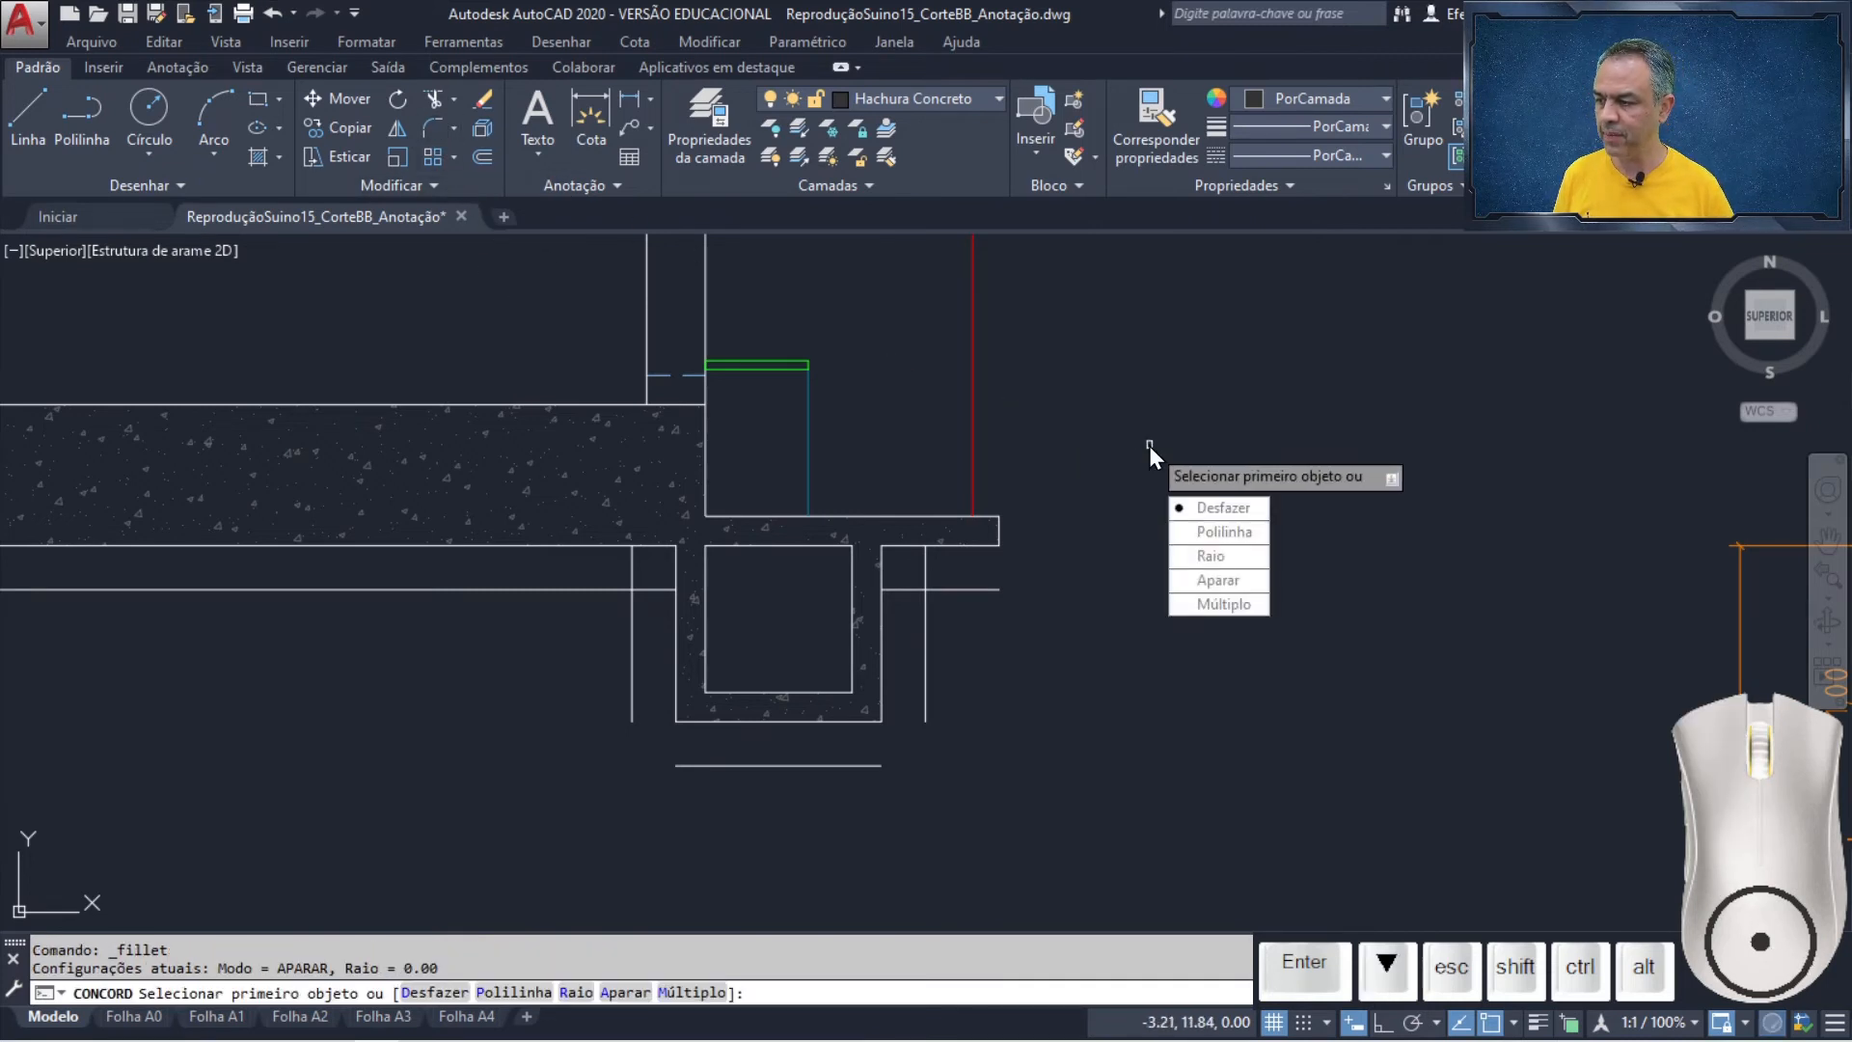
key("Return")
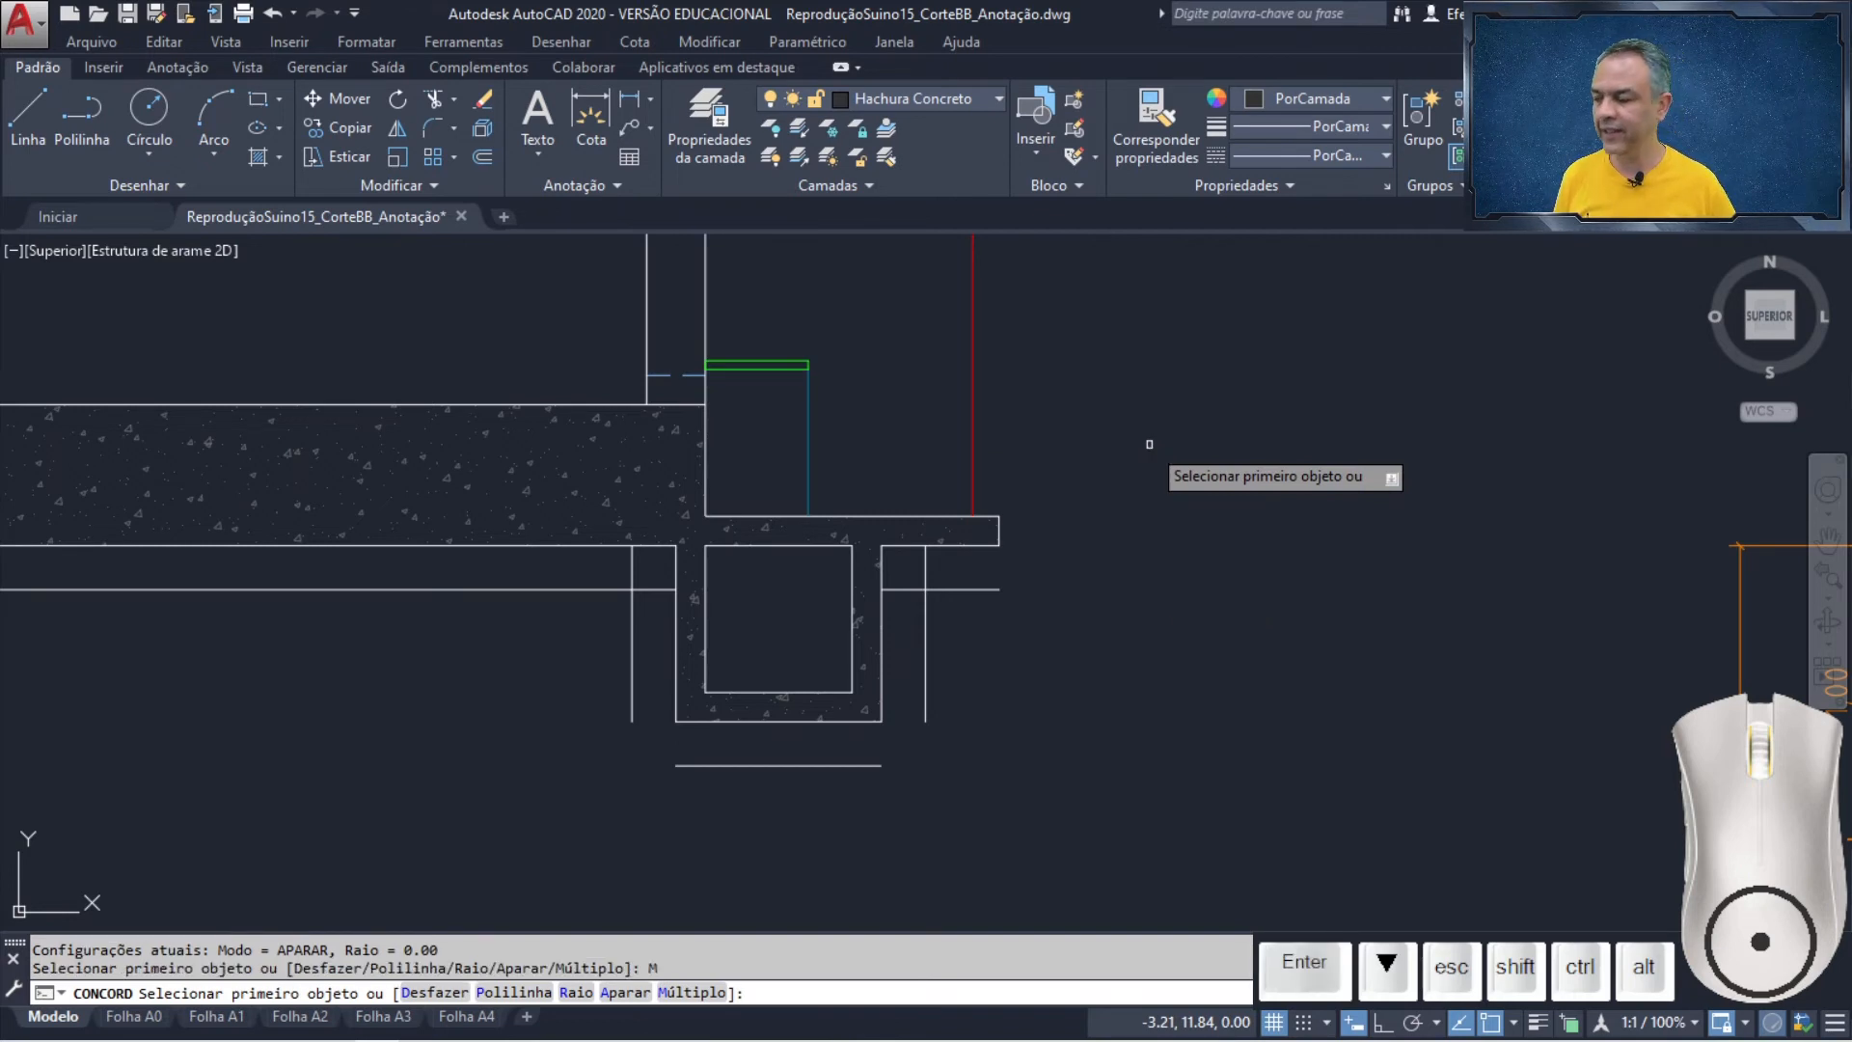
left_click(996, 538)
left_click(995, 586)
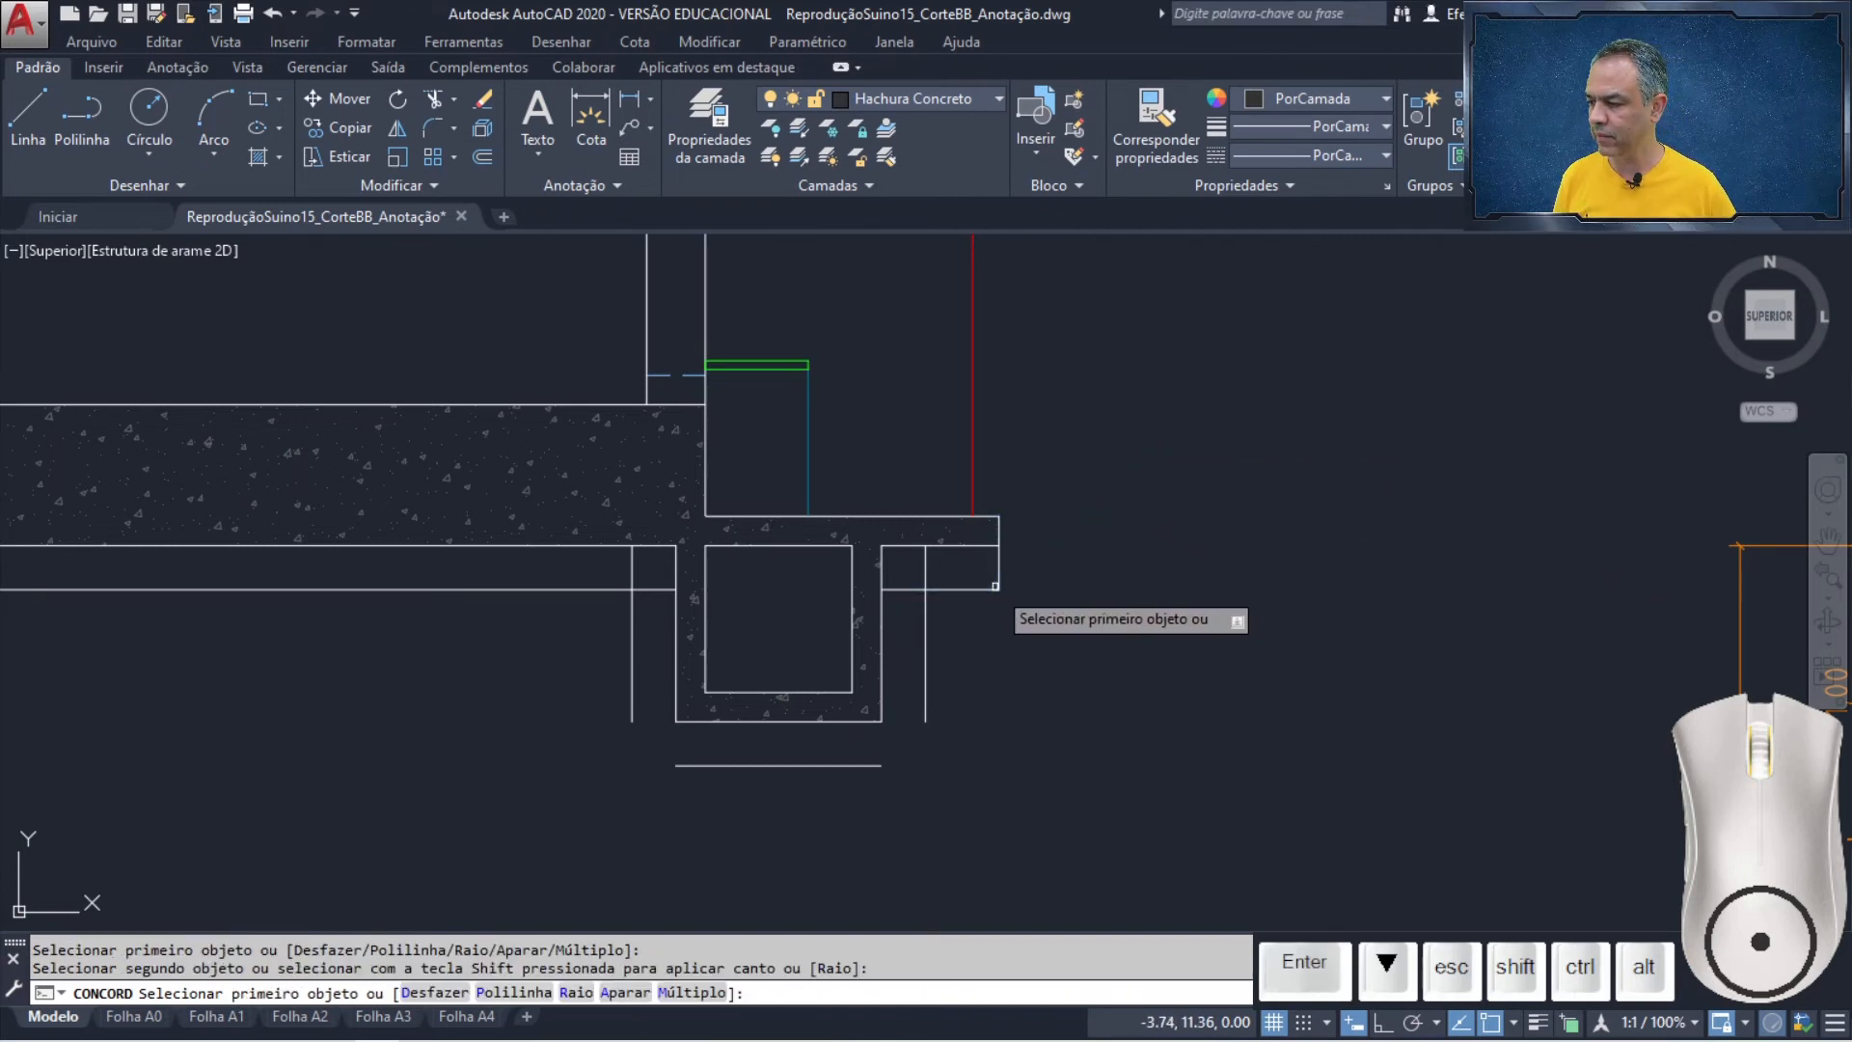
- Fillet the remaining corners of the offset outline around the right box, connecting it to the ledge and slab offset lines
left_click(937, 587)
left_click(925, 699)
left_click(925, 726)
left_click(701, 764)
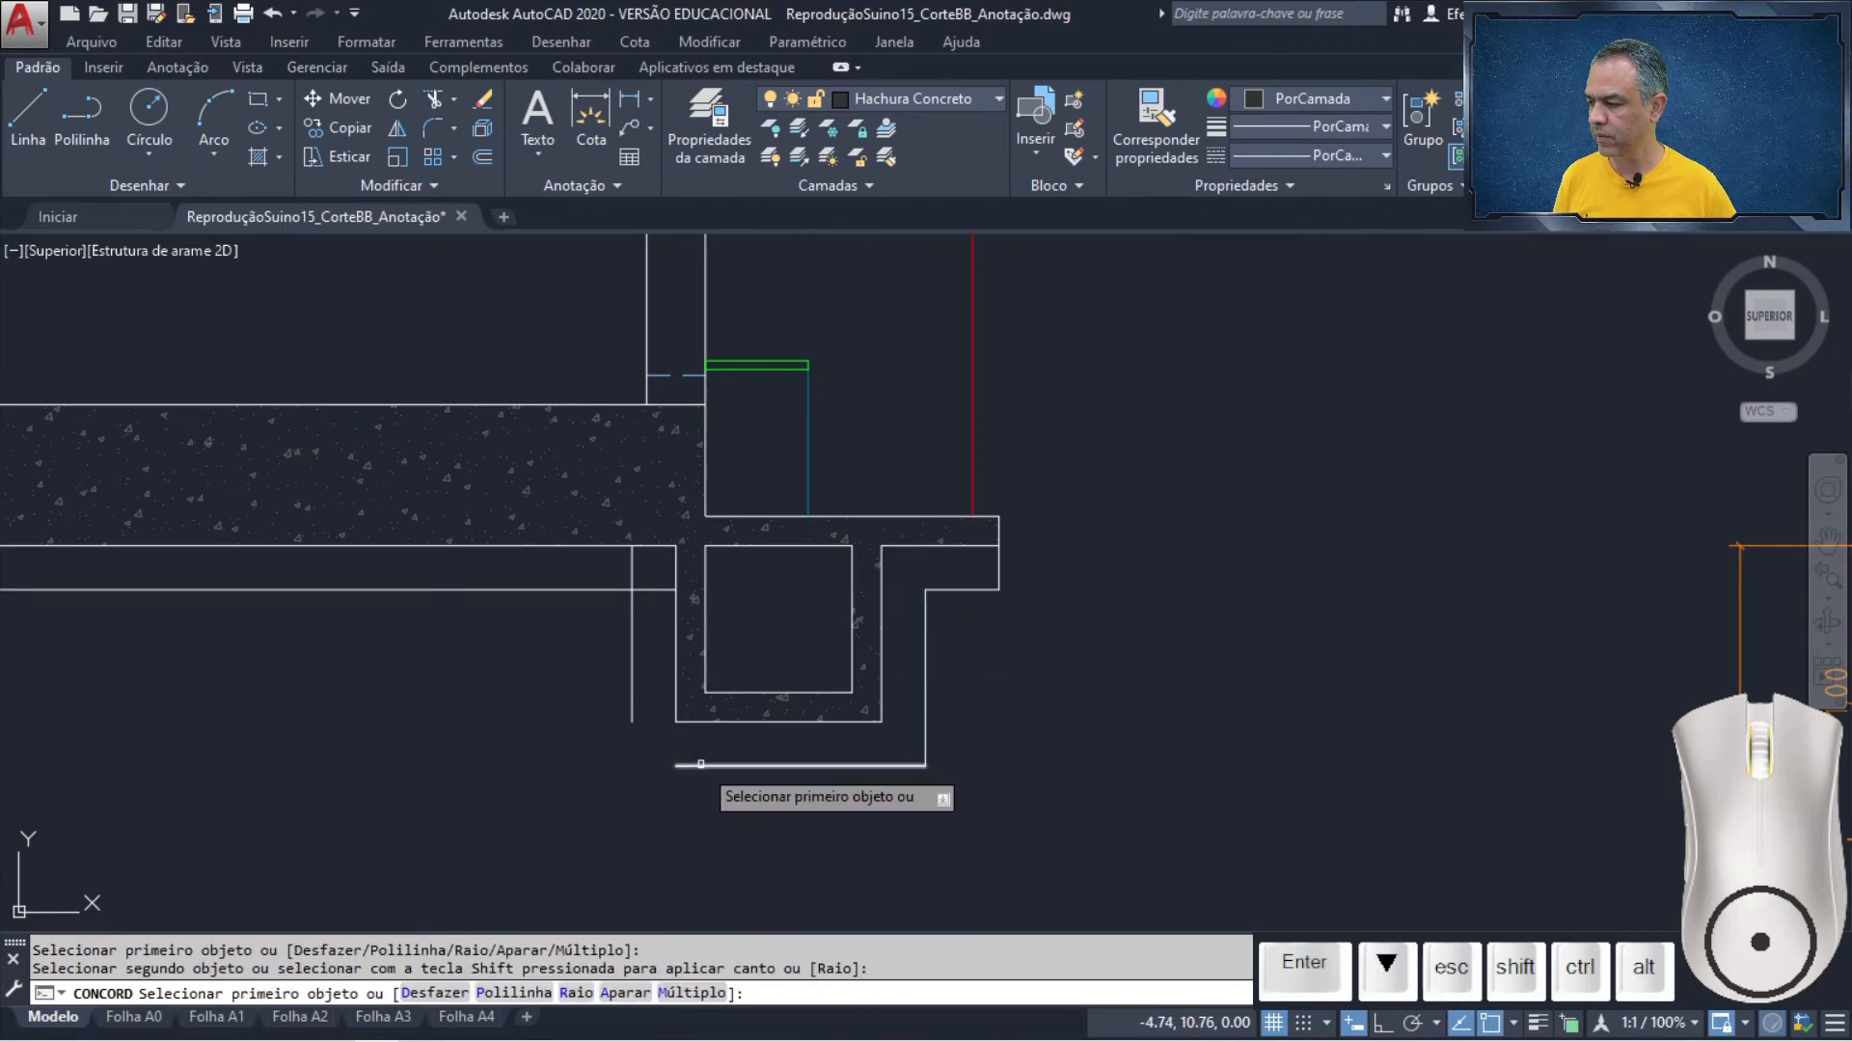
left_click(632, 722)
left_click(601, 589)
- Fillet the corners of the offset outline around the left box and close it at the slab line and the ledge's end line
scroll(544, 673, "up", 3)
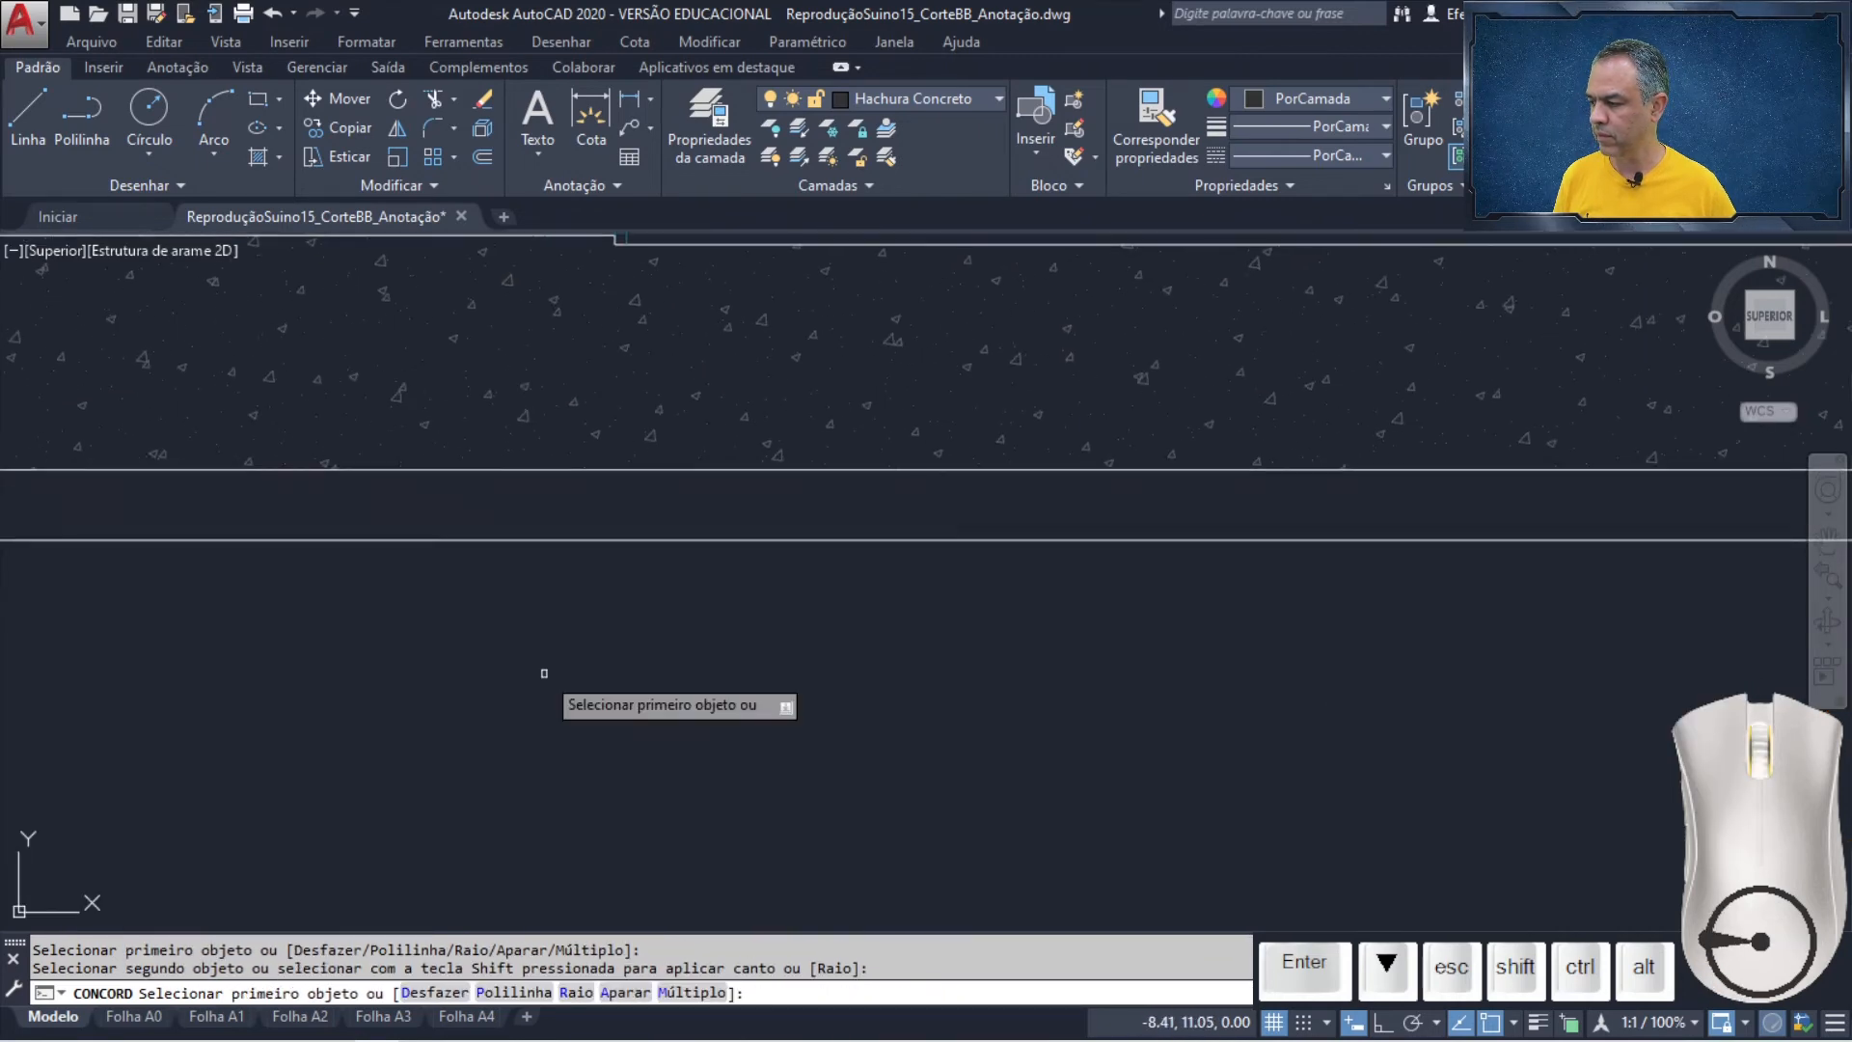
scroll(544, 673, "down", 3)
scroll(918, 649, "up", 2)
left_click(868, 452)
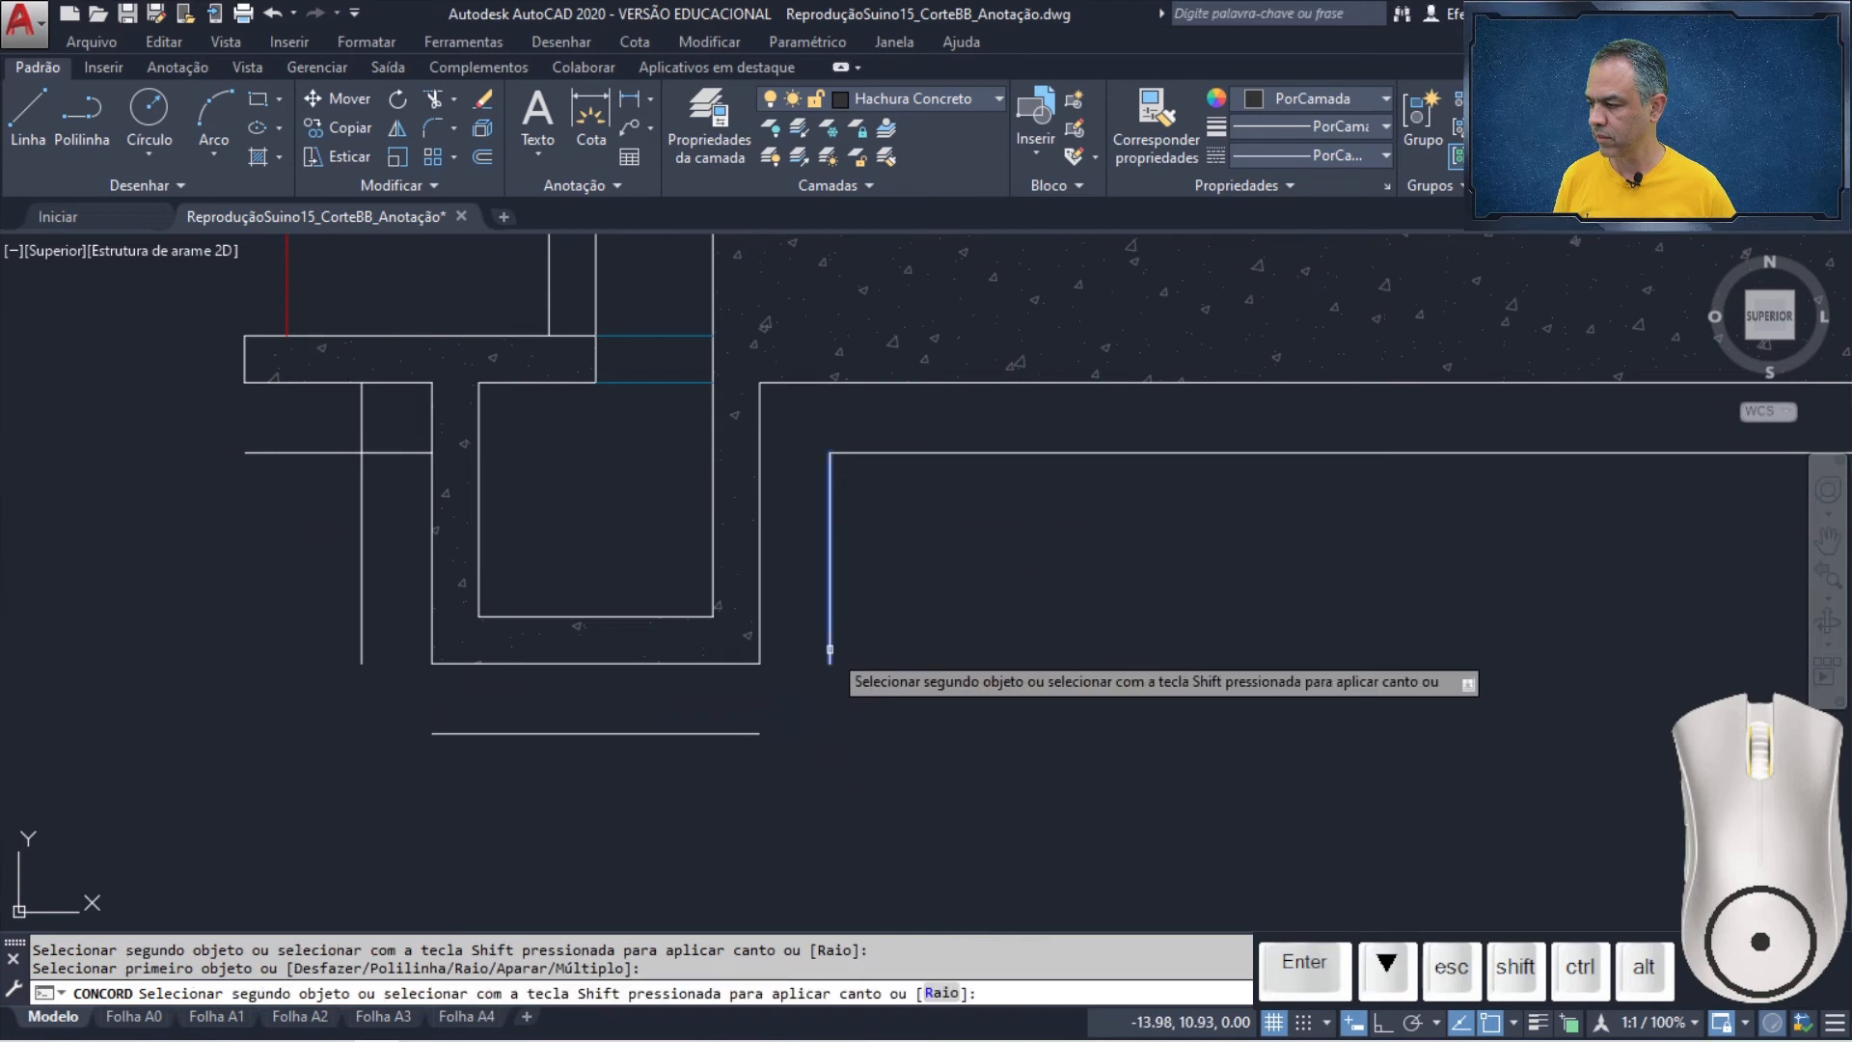
left_click(753, 734)
left_click(458, 733)
left_click(361, 657)
left_click(360, 486)
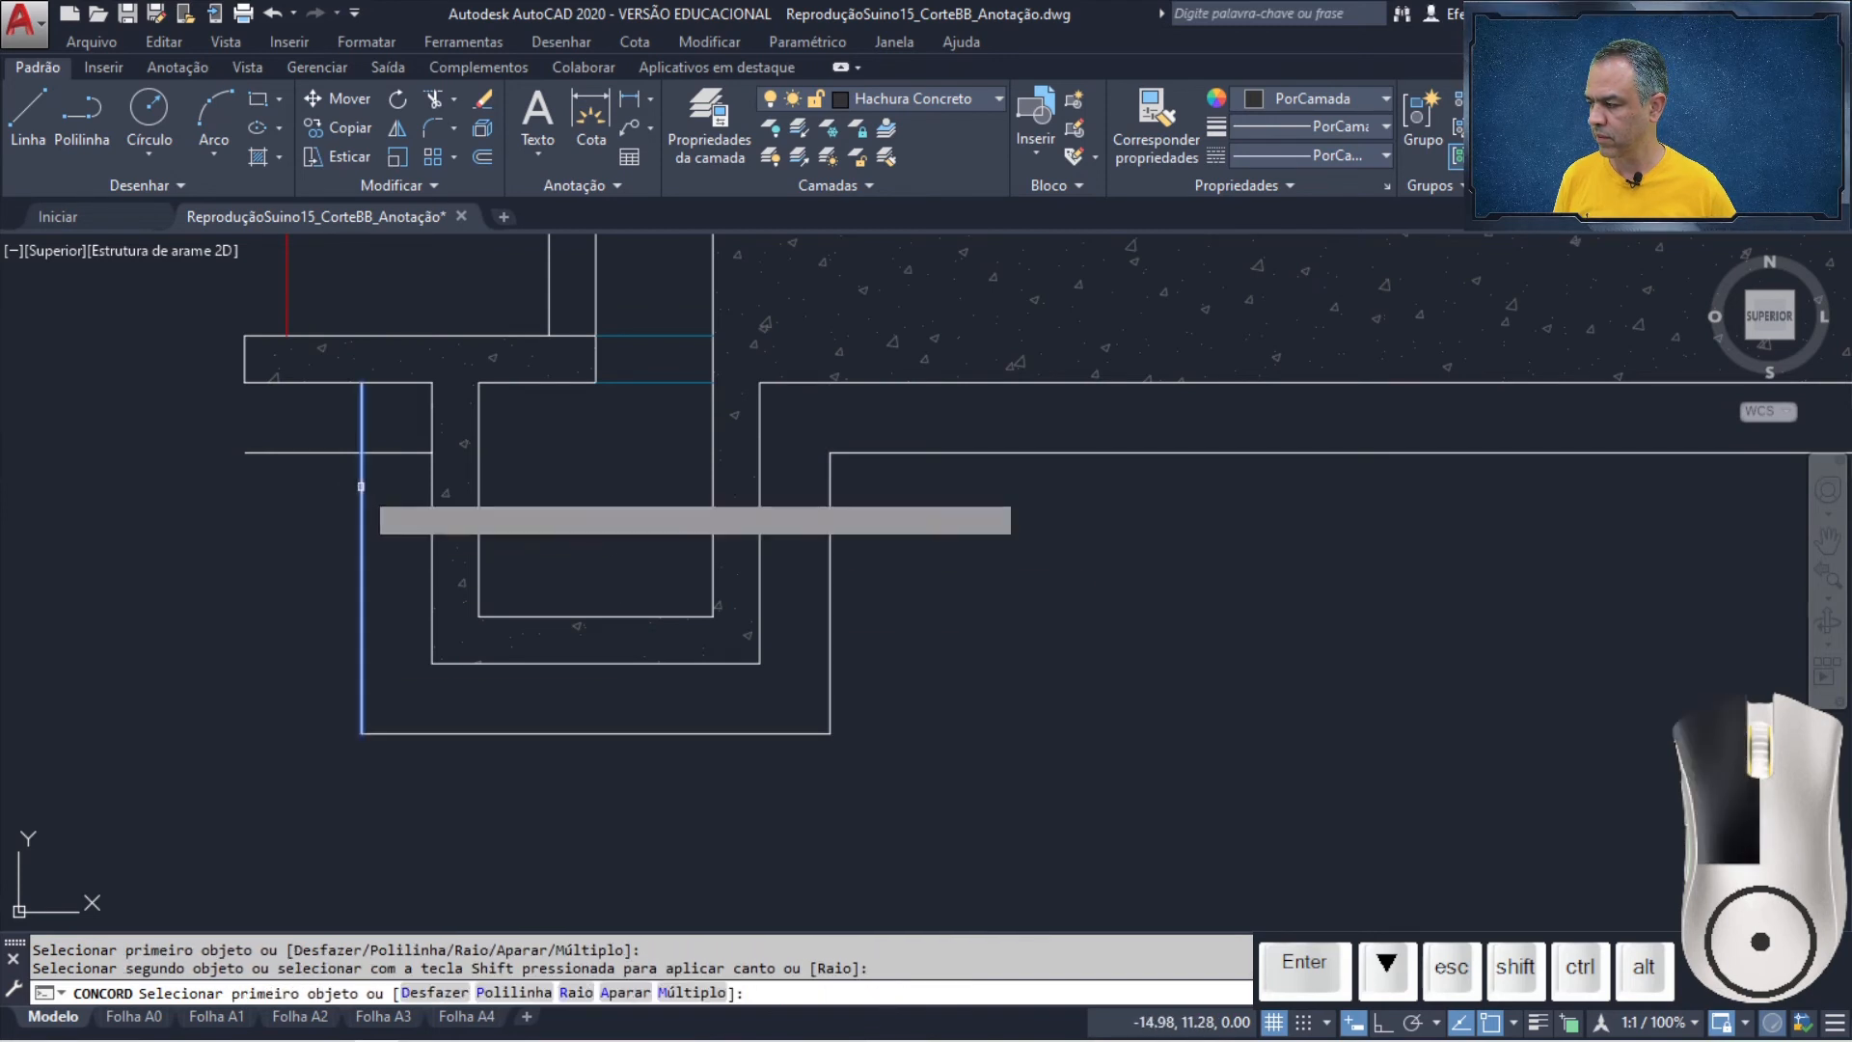
left_click(257, 451)
left_click(275, 453)
left_click(244, 415)
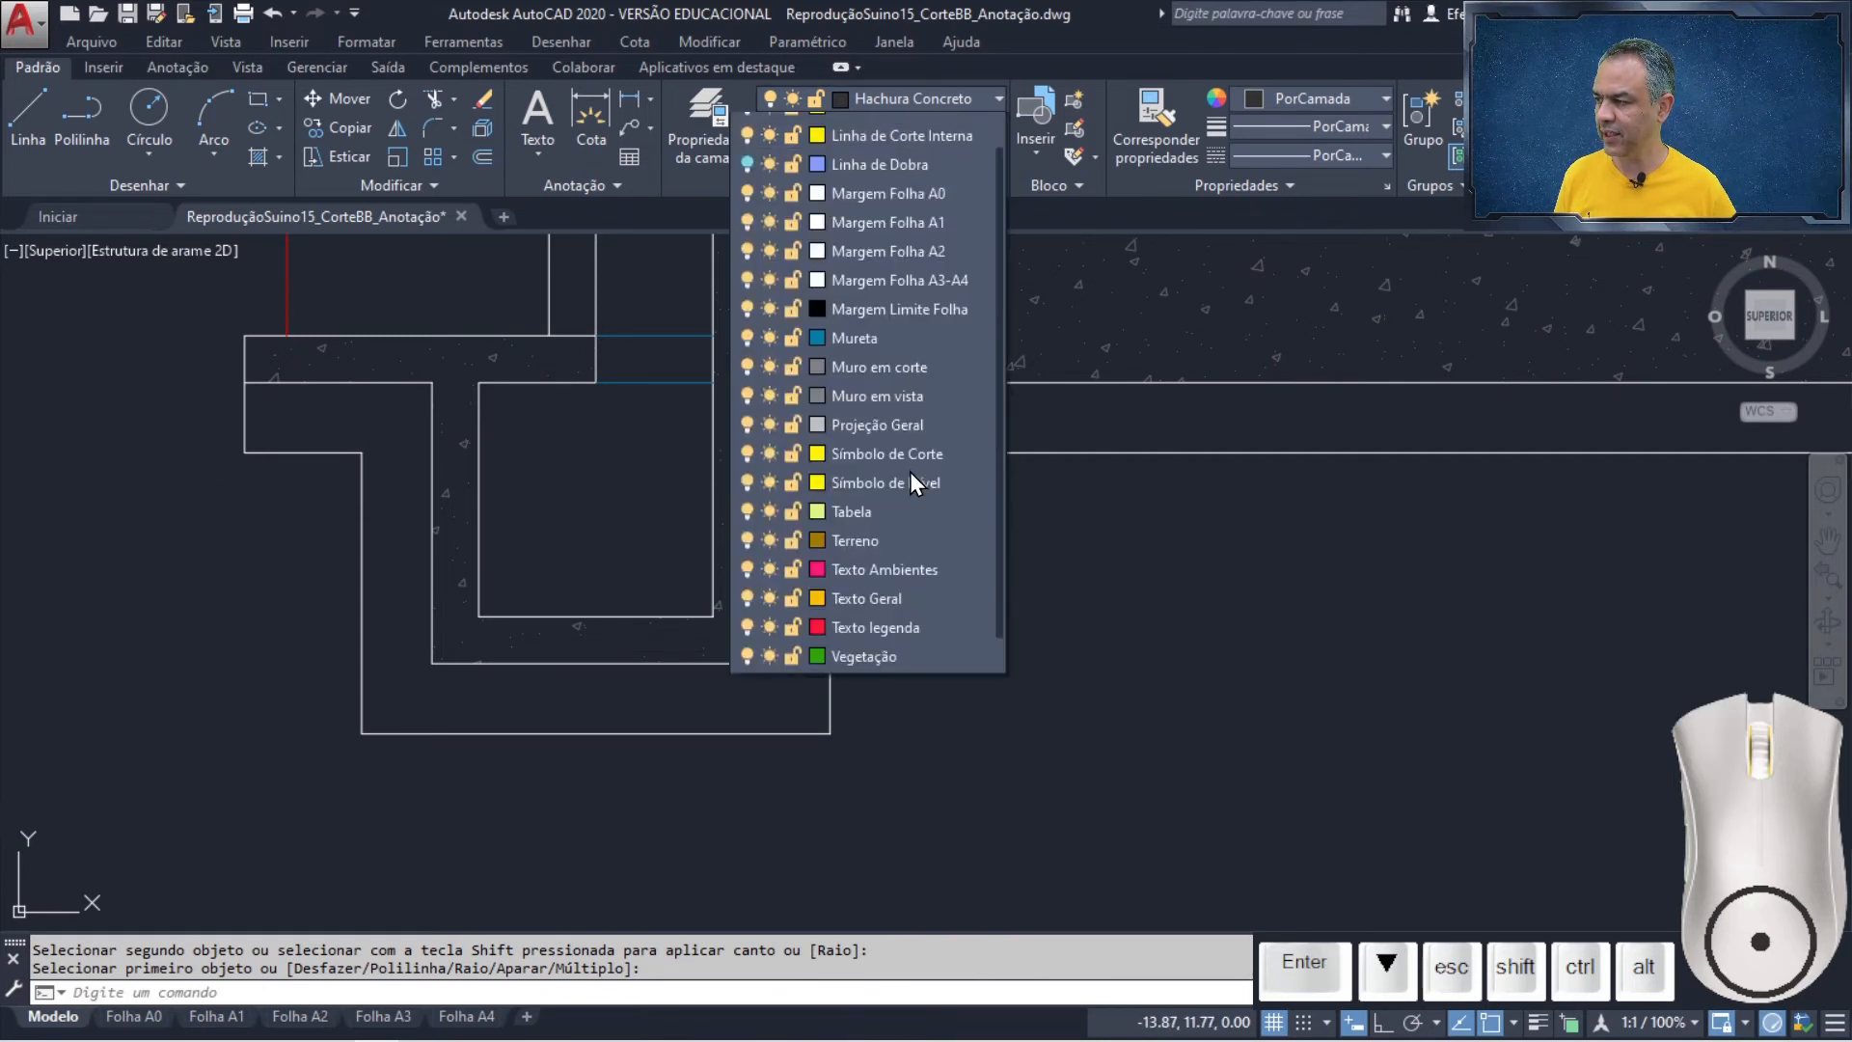
- Make Terreno the current layer and set up a hatch with the EARTH pattern, angle 45 and scale 0.02
left_click(920, 793)
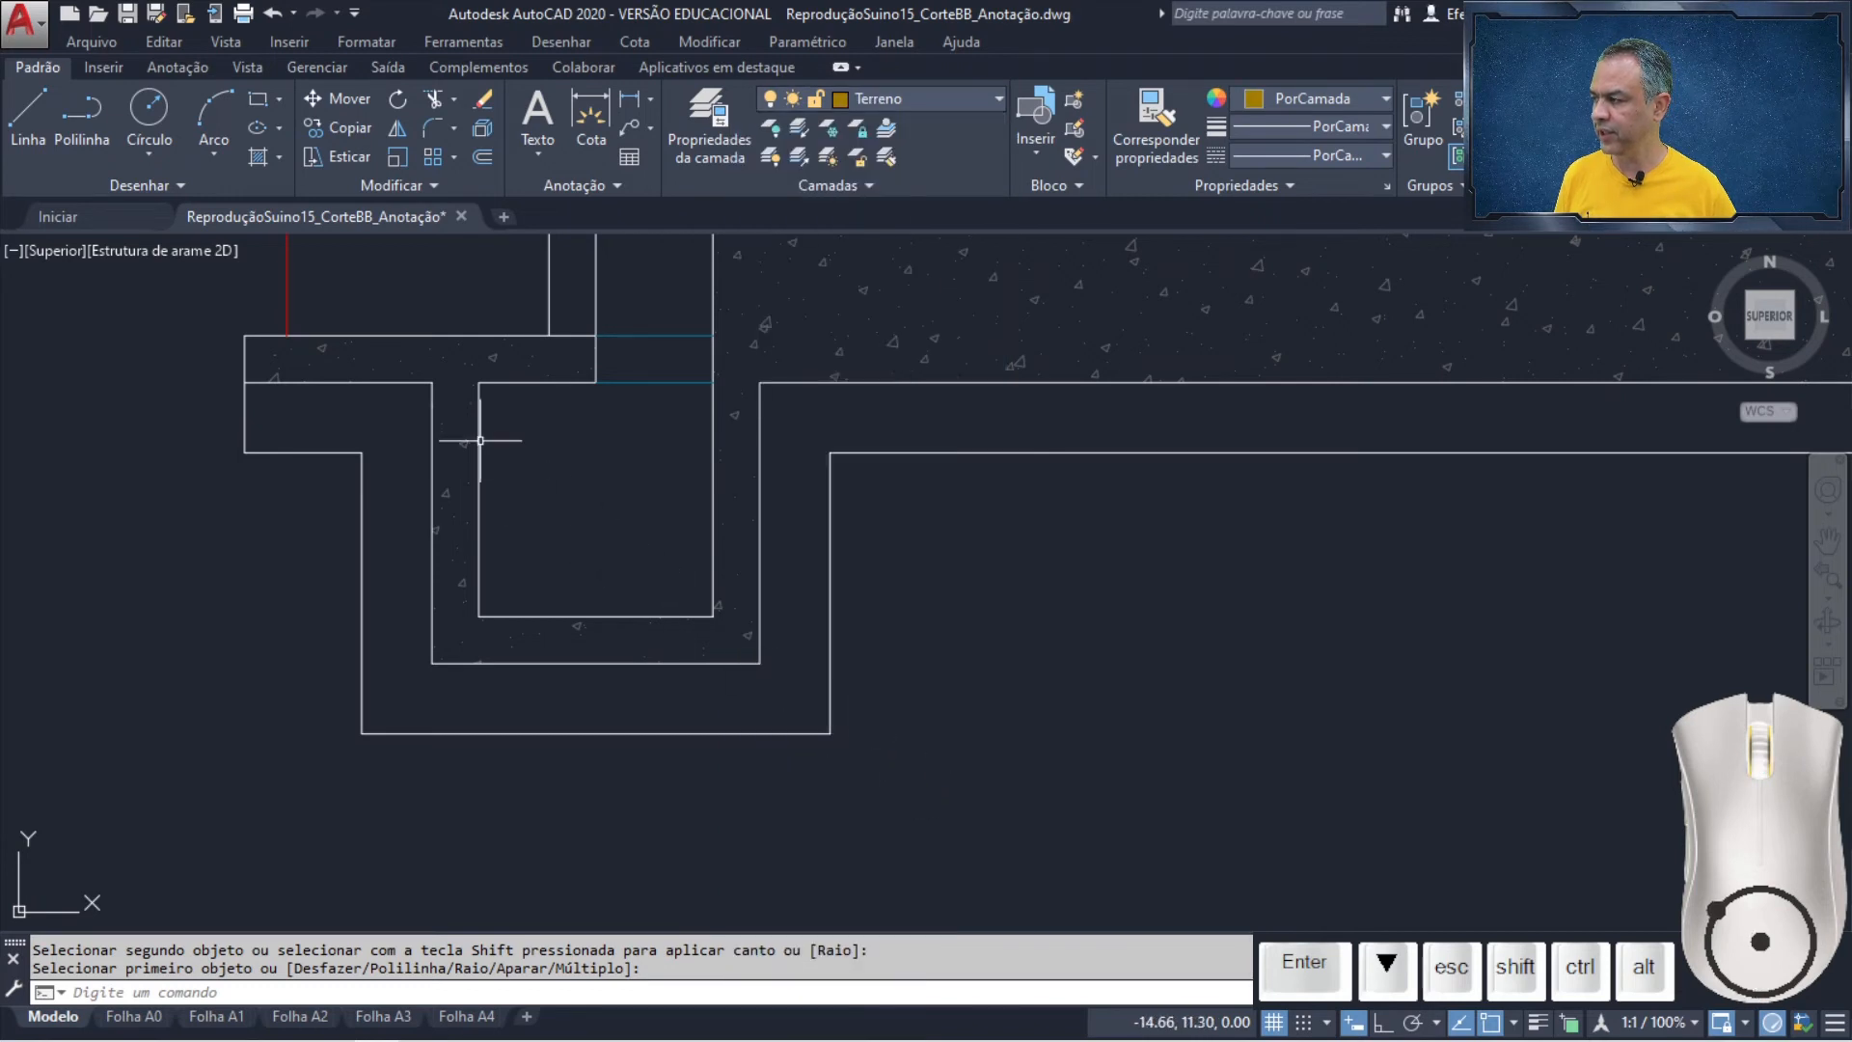
left_click(257, 157)
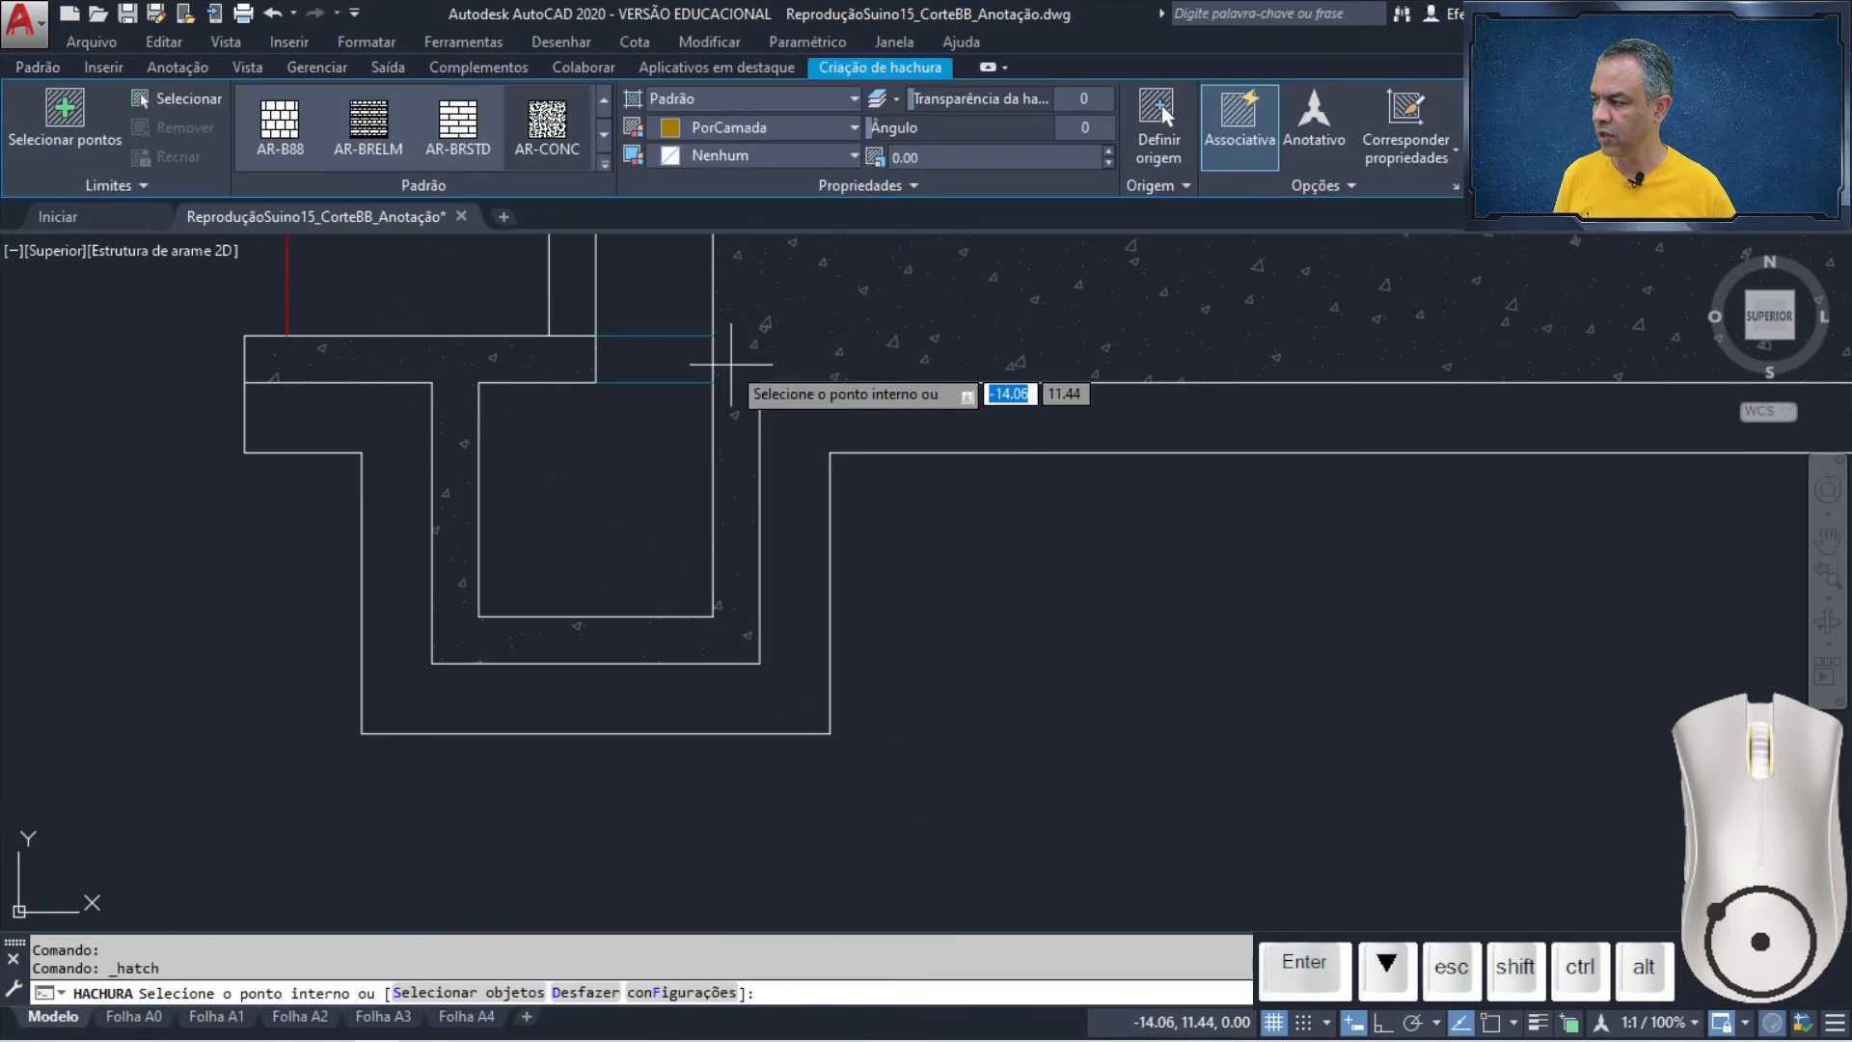
left_click(603, 165)
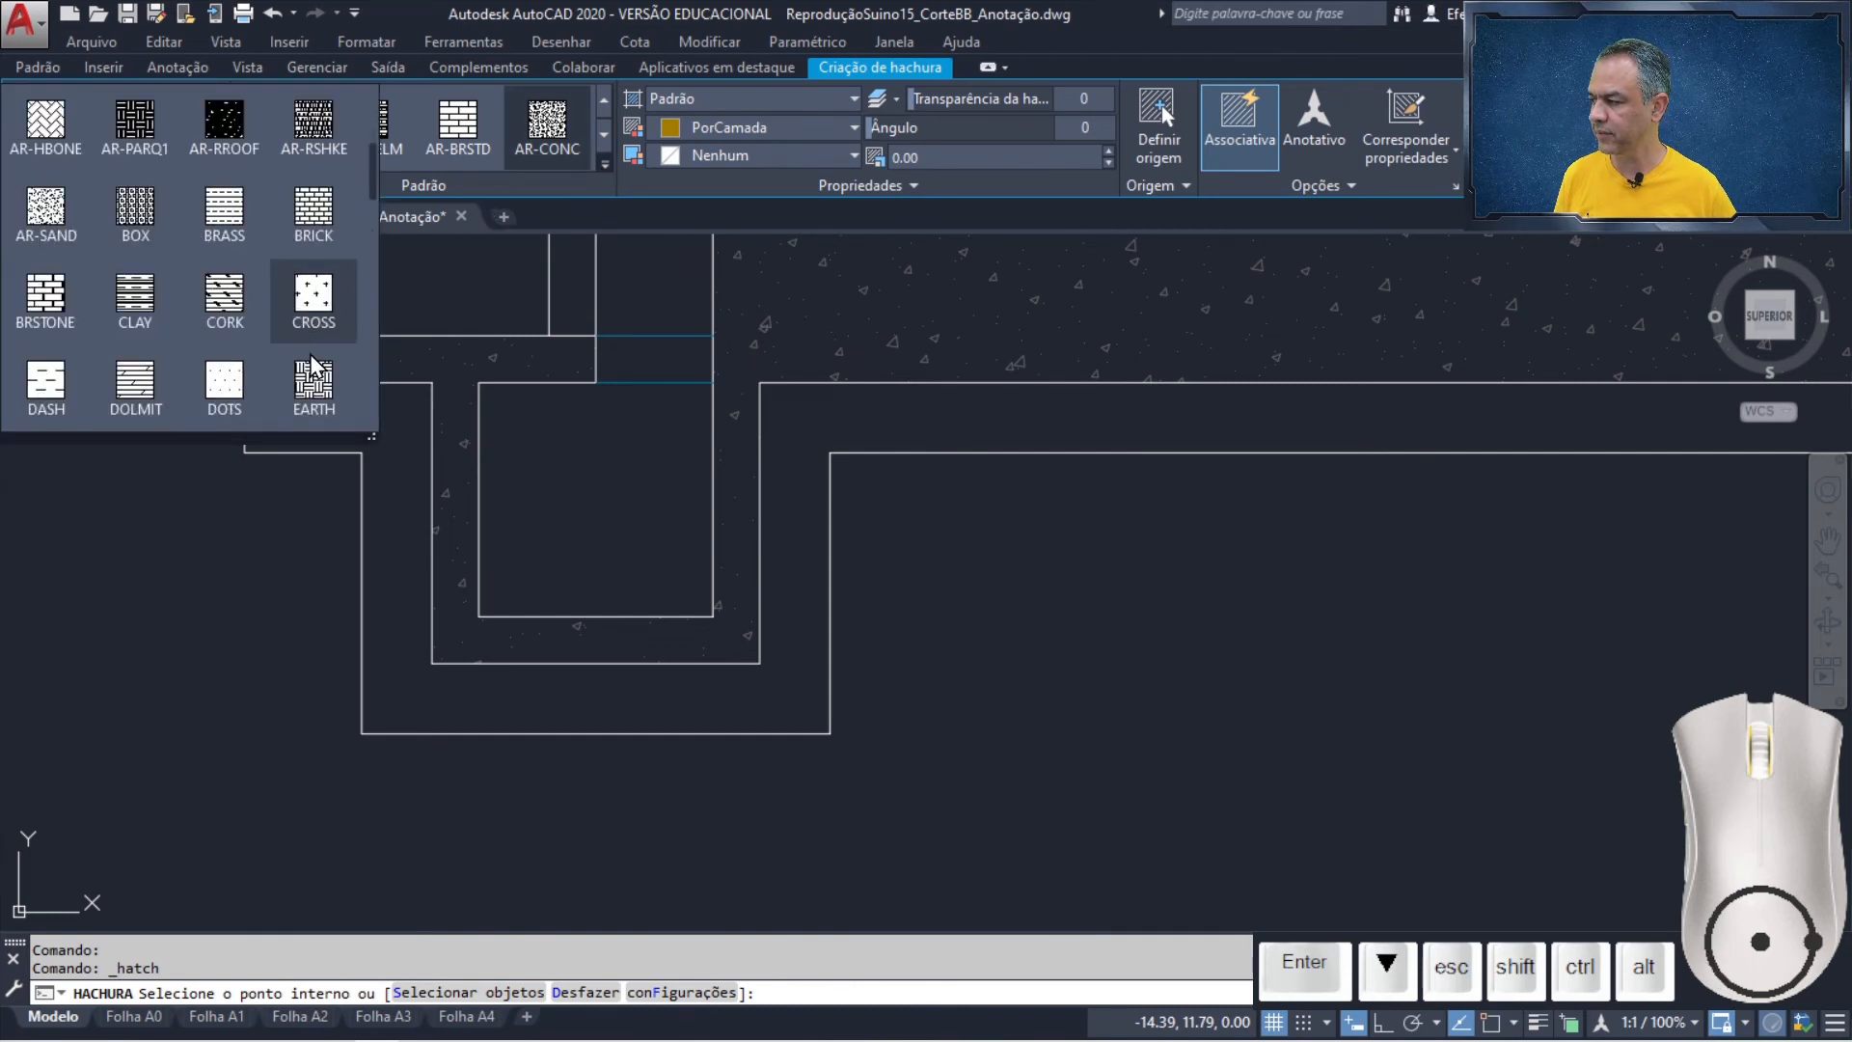
left_click(313, 384)
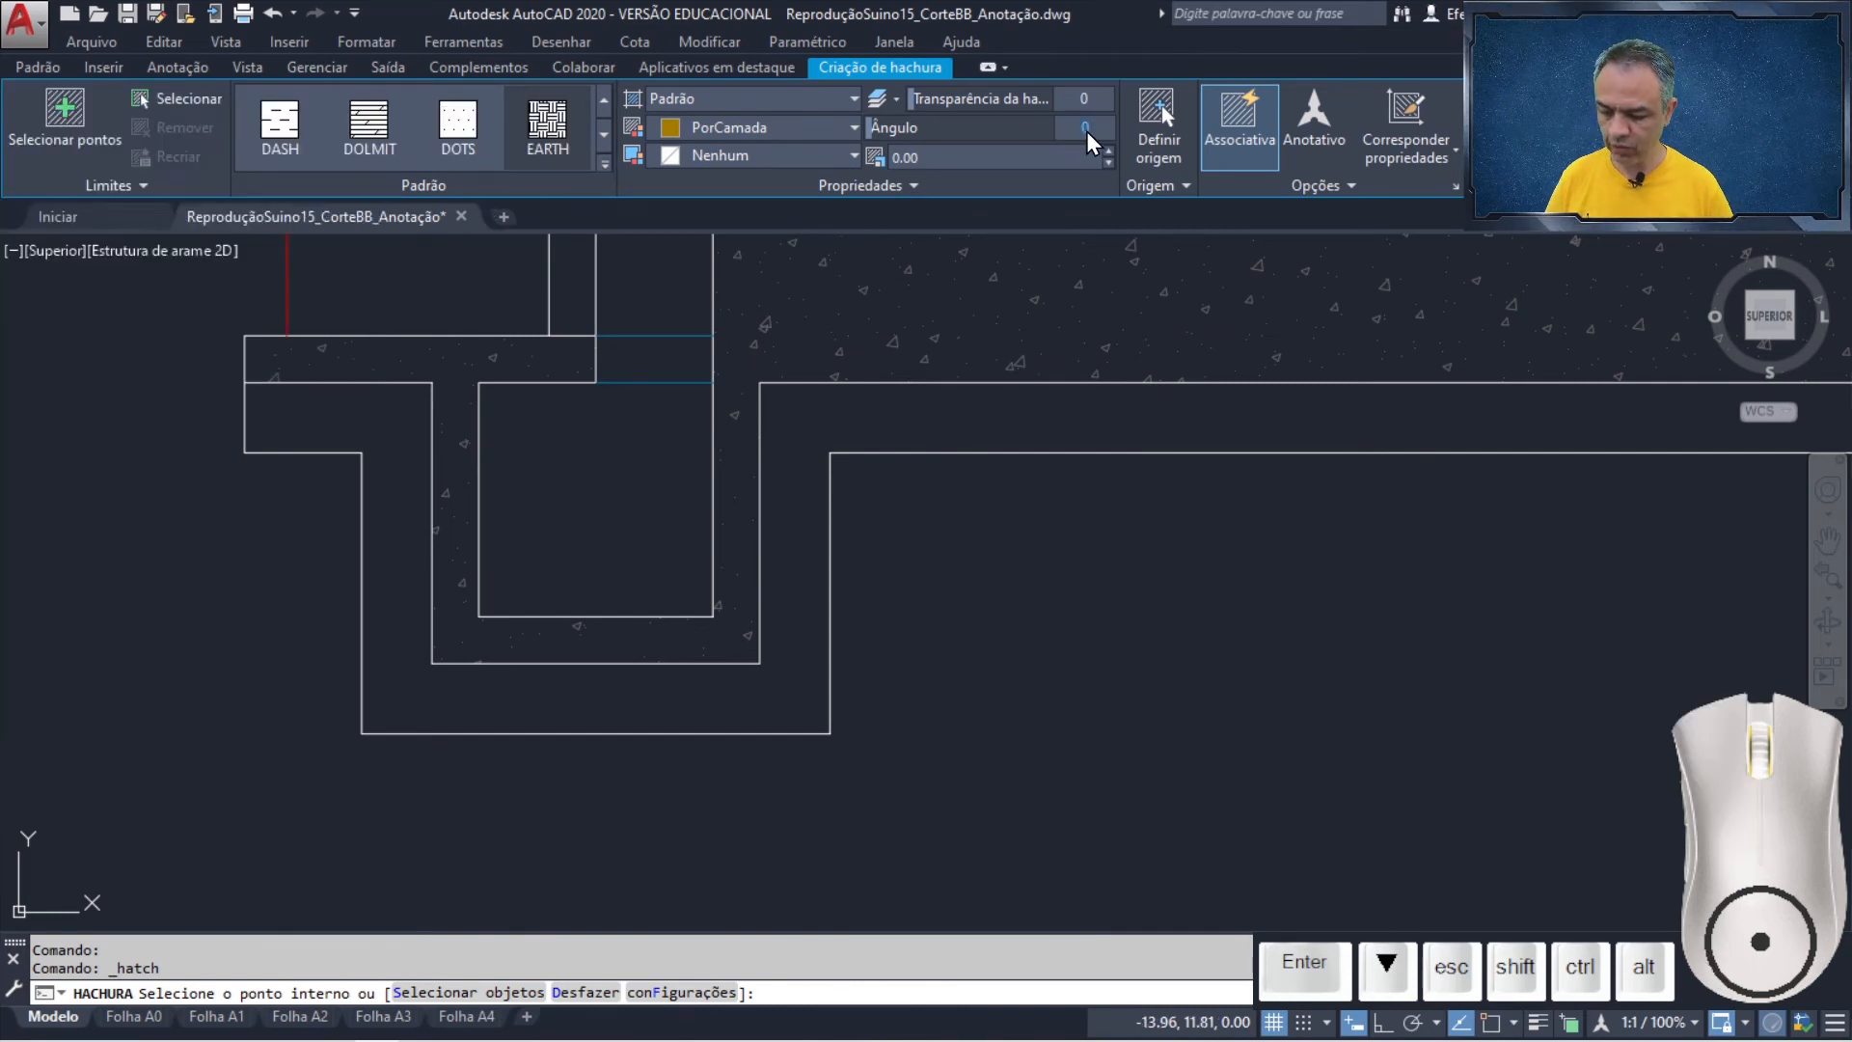
type("45")
left_click(1050, 162)
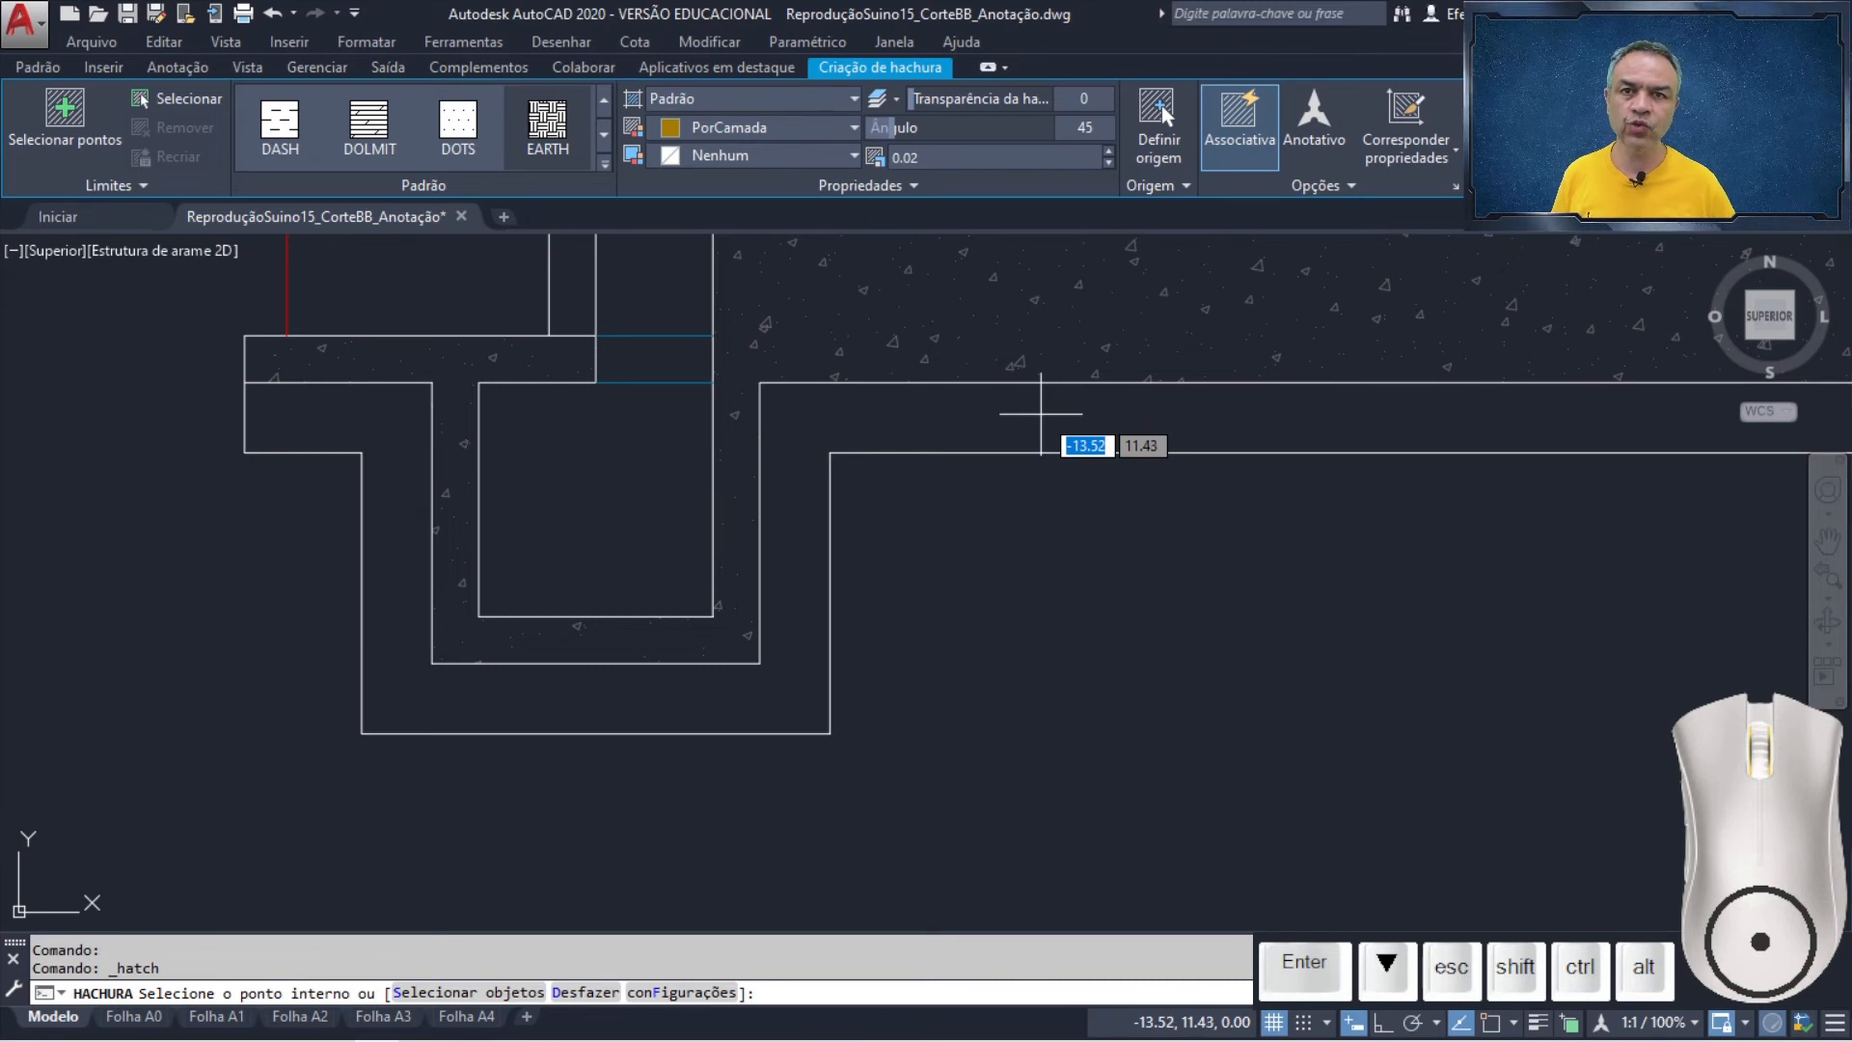
- Hatch the continuous strip between the concrete and the offset outline beneath the slab and both boxes
scroll(1041, 414, "down", 5)
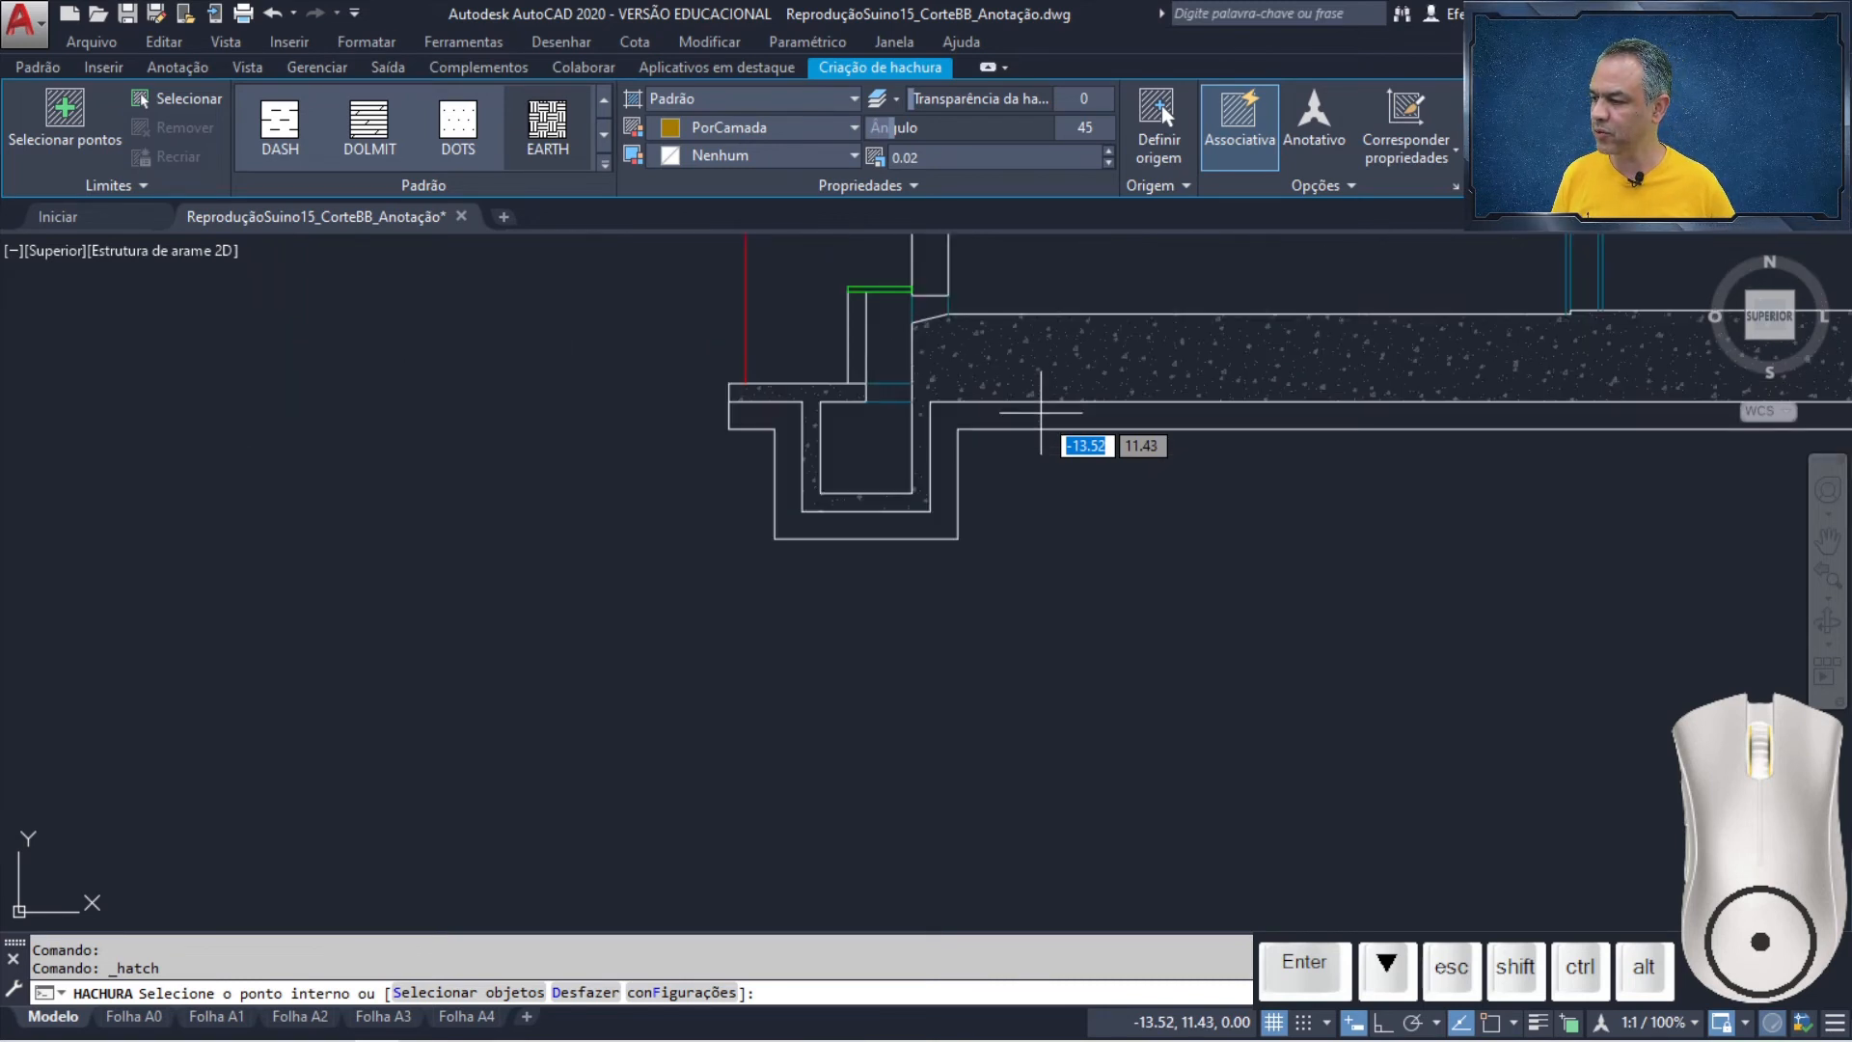
mouse_move(1190, 489)
middle_mouse_down()
mouse_move(942, 521)
mouse_move(596, 623)
middle_mouse_up()
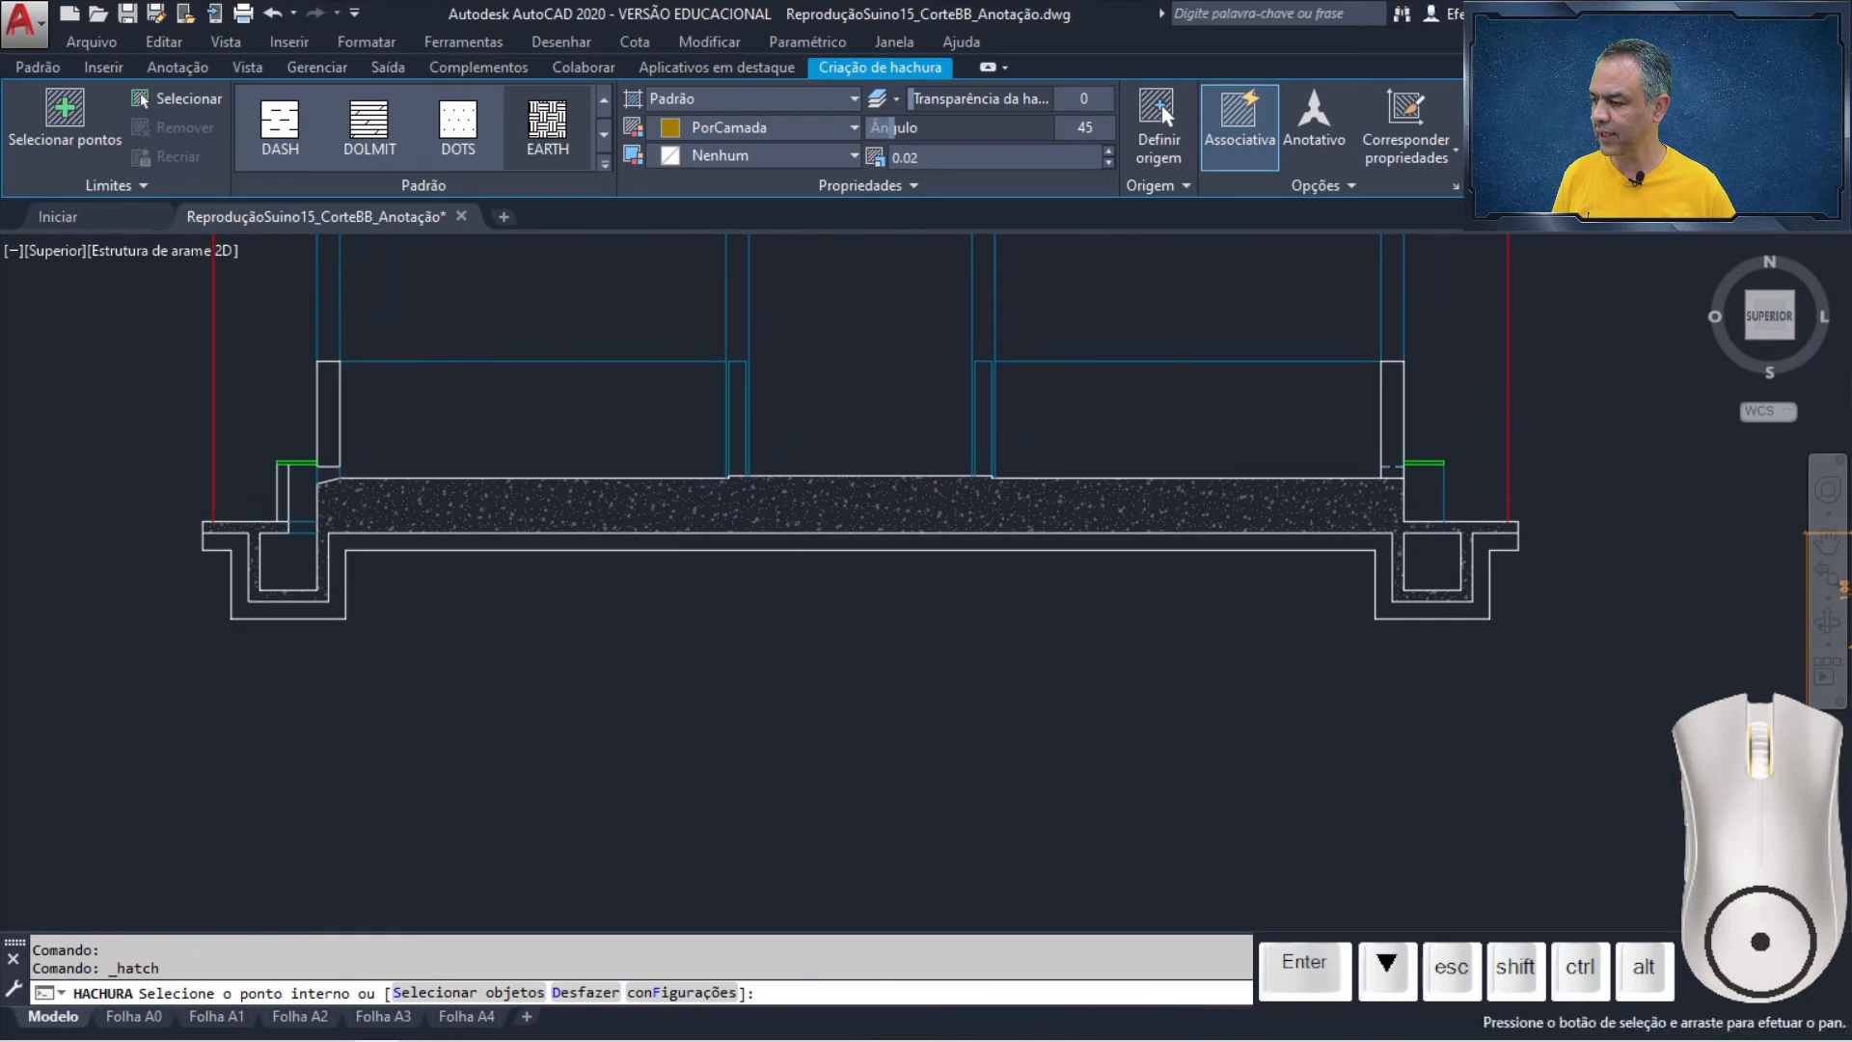
scroll(599, 620, "up", 3)
scroll(599, 621, "down", 3)
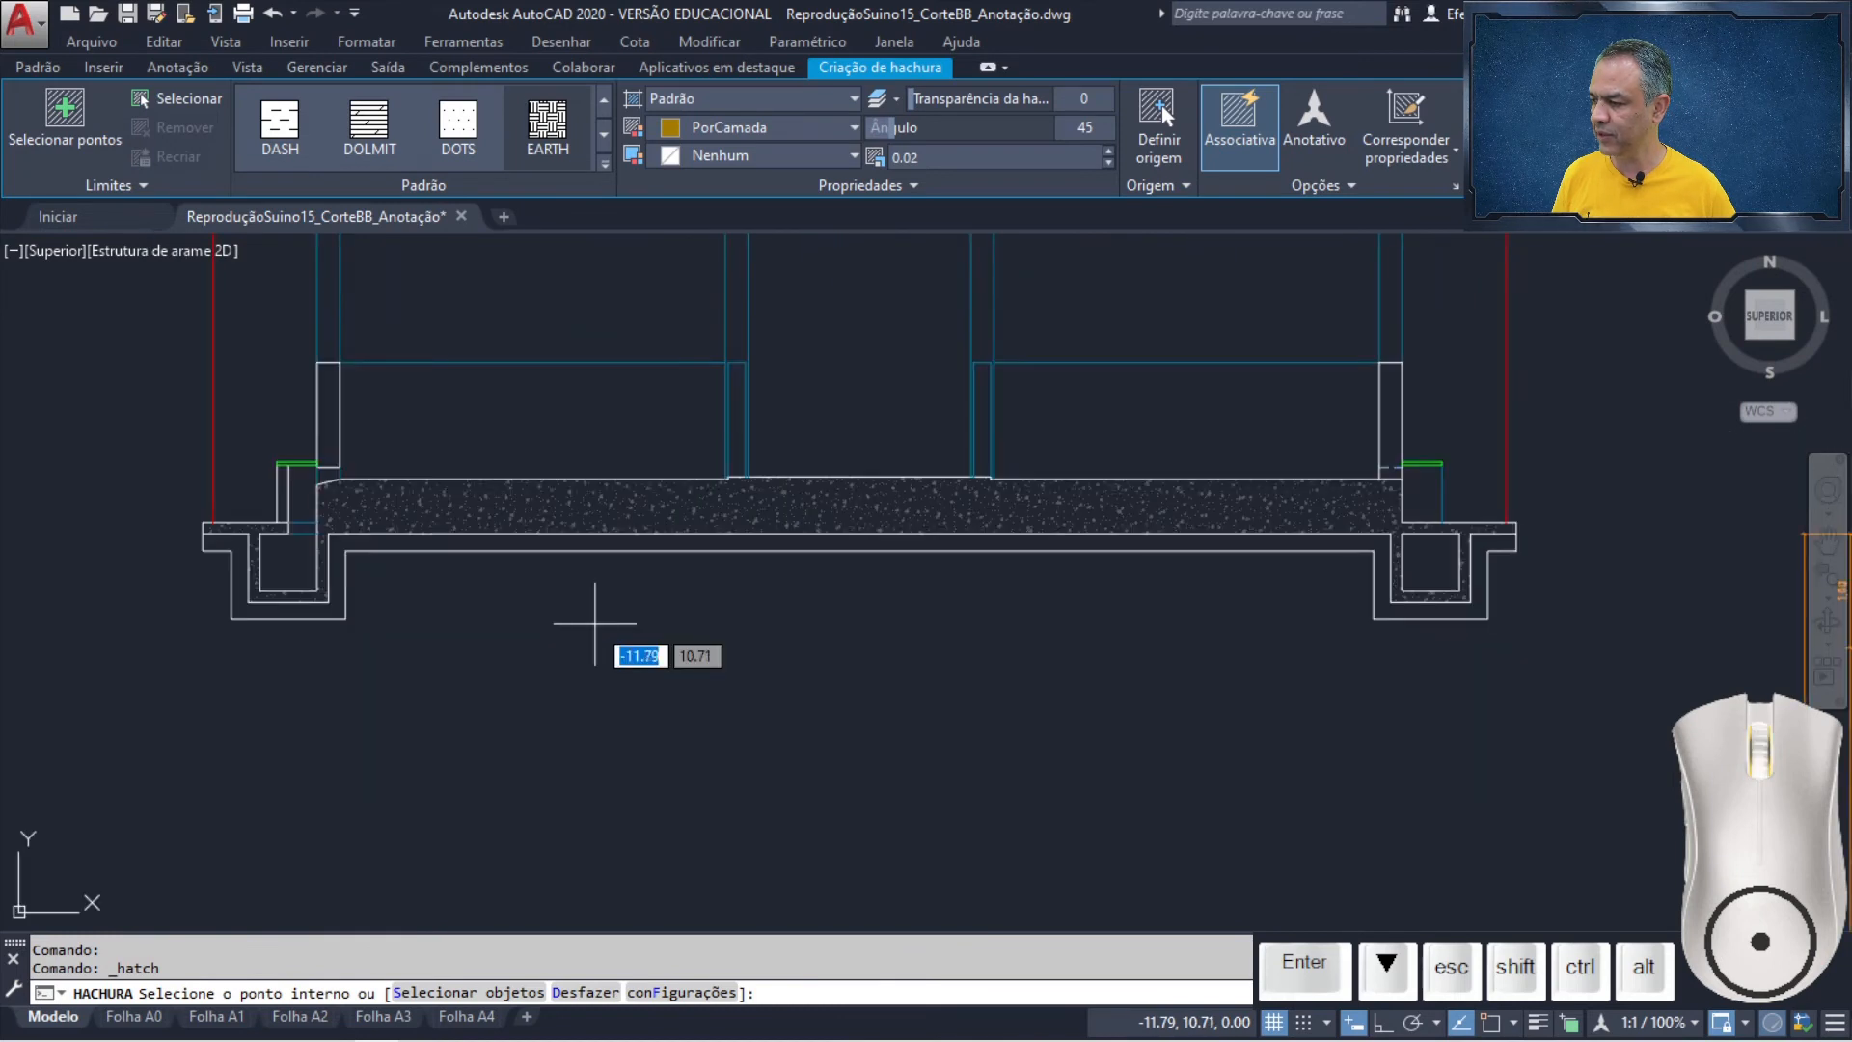
left_click(636, 542)
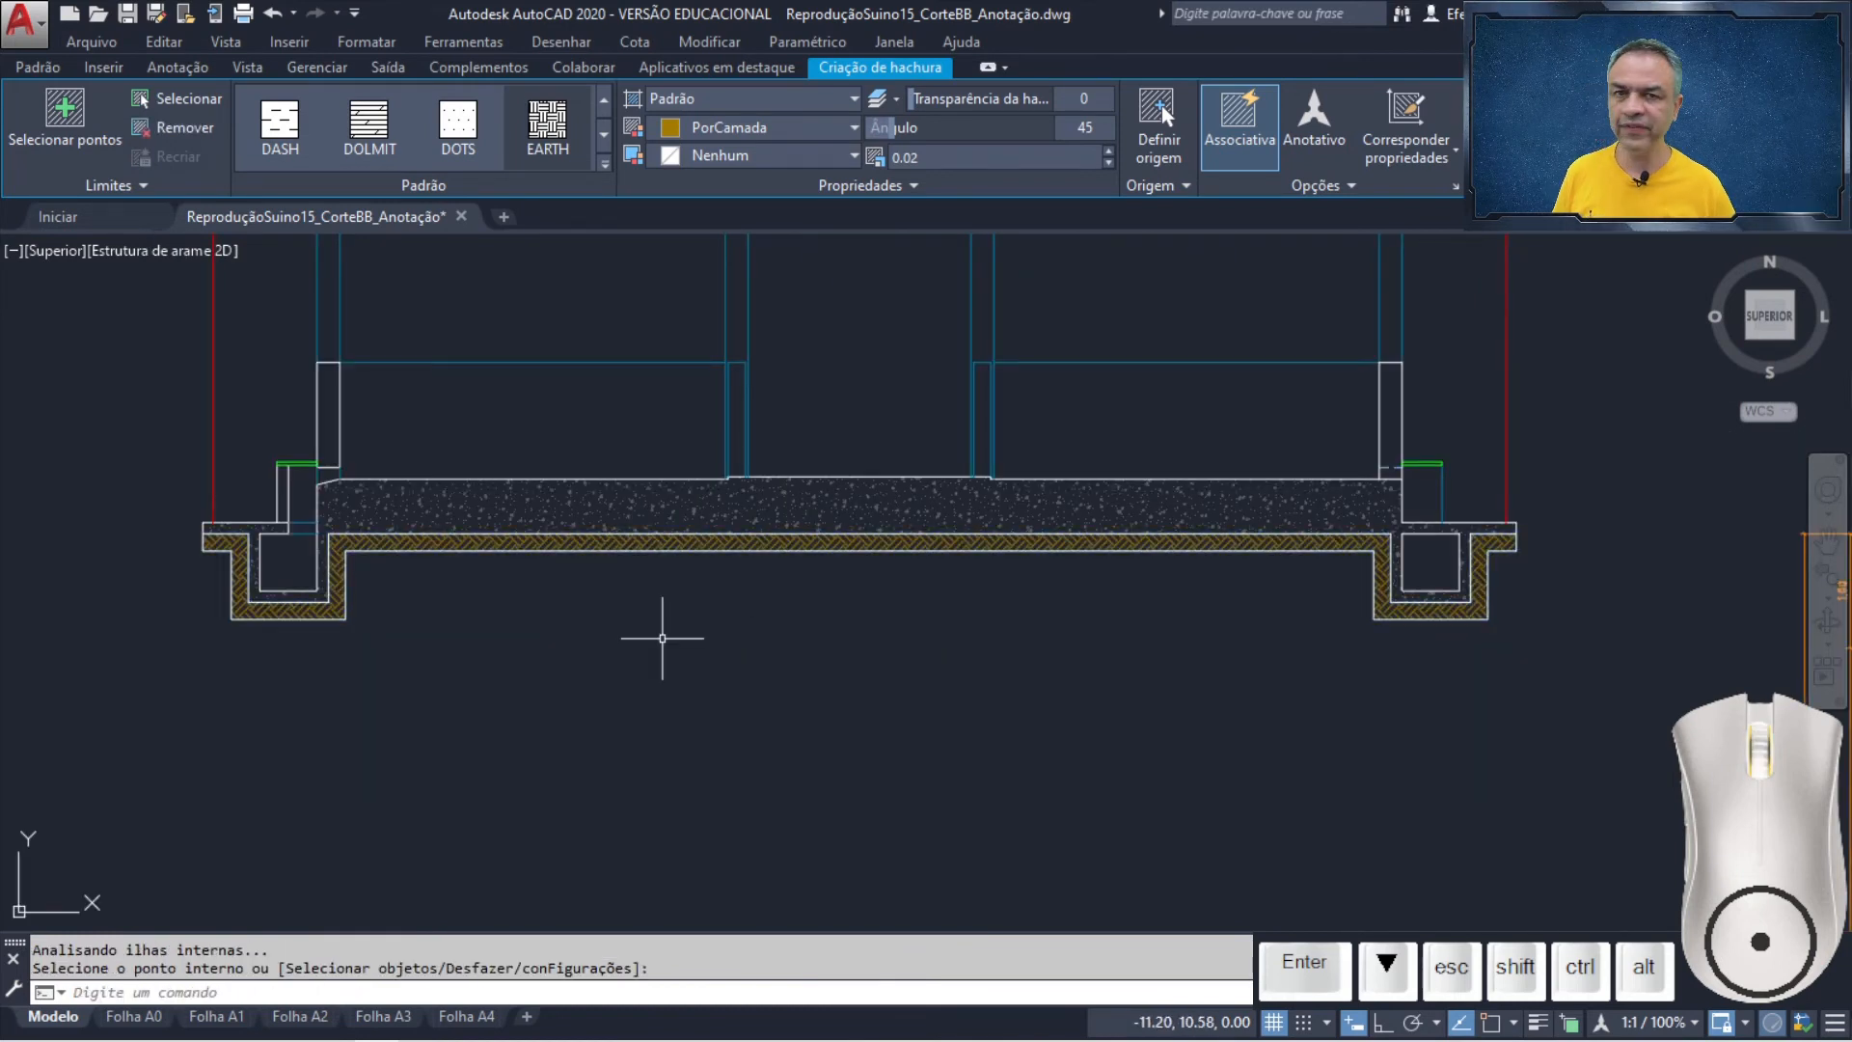
key("Return")
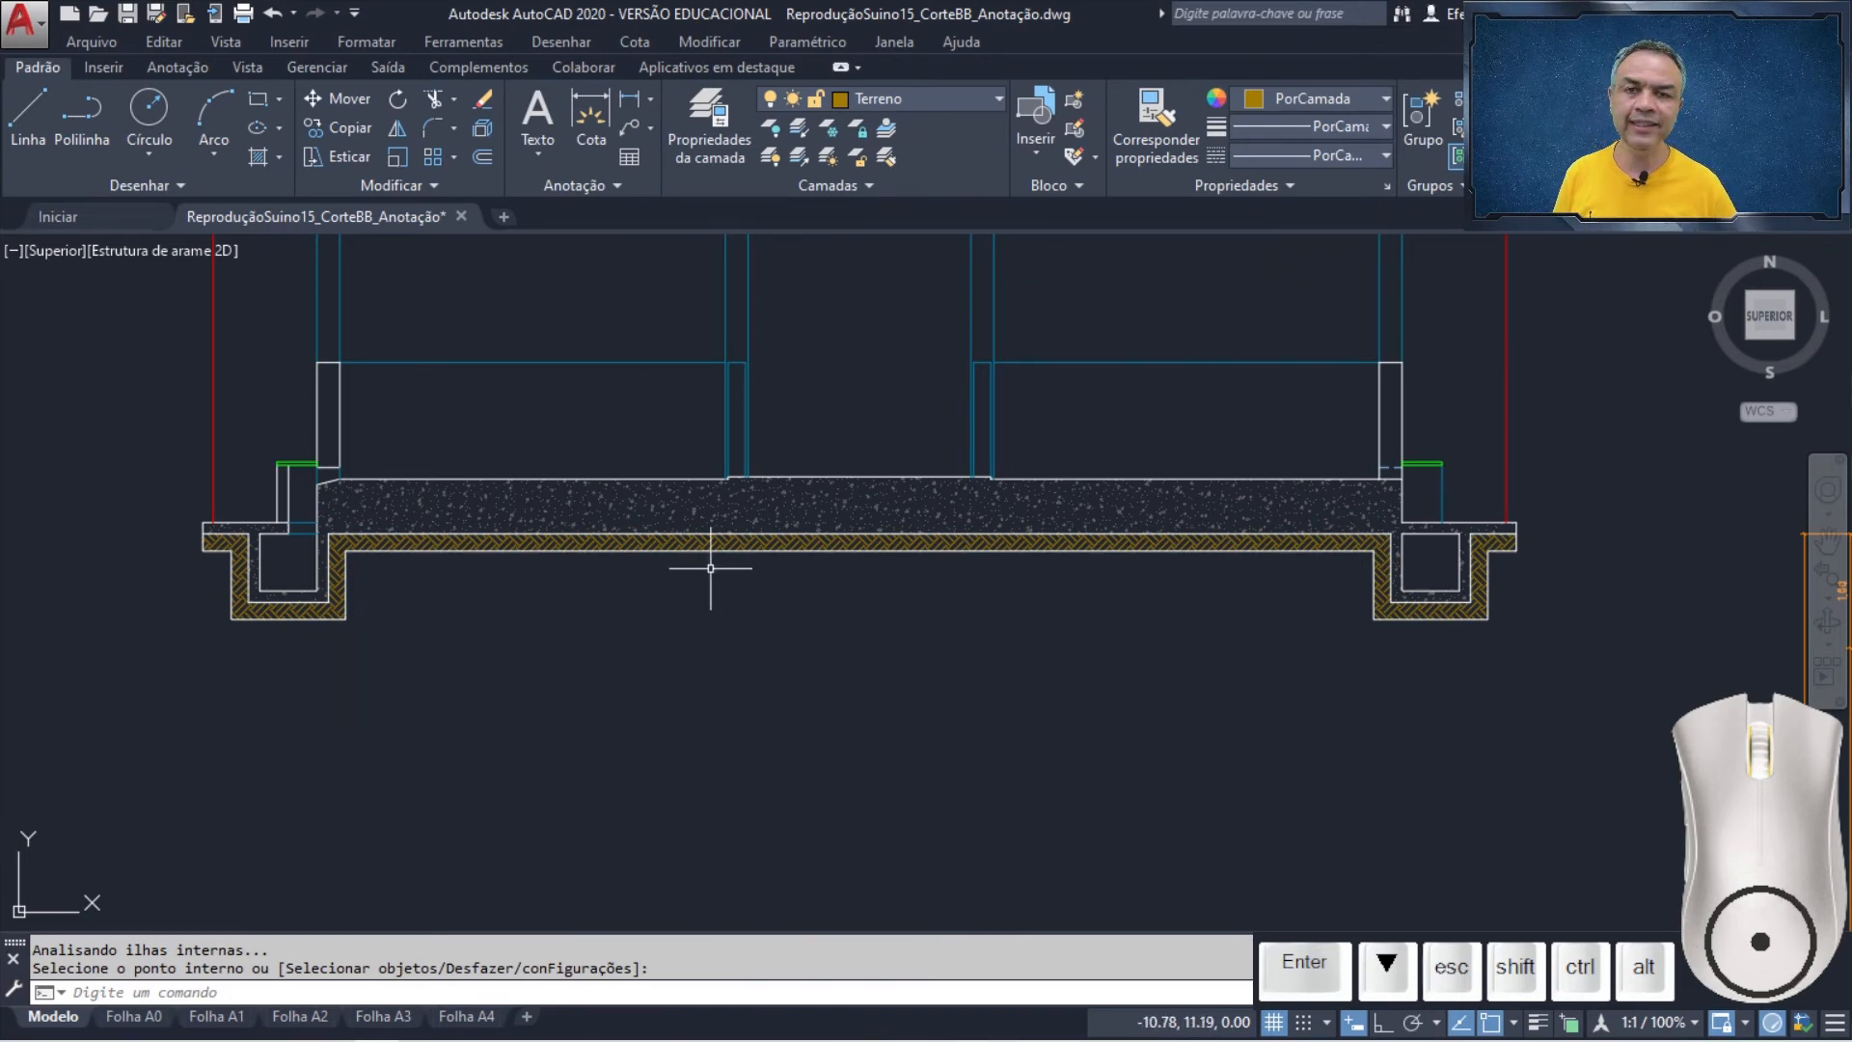
- Shorten the left ledge's end line so it stops at the underside of the concrete, leaving the earth strip's end open
scroll(212, 560, "up", 5)
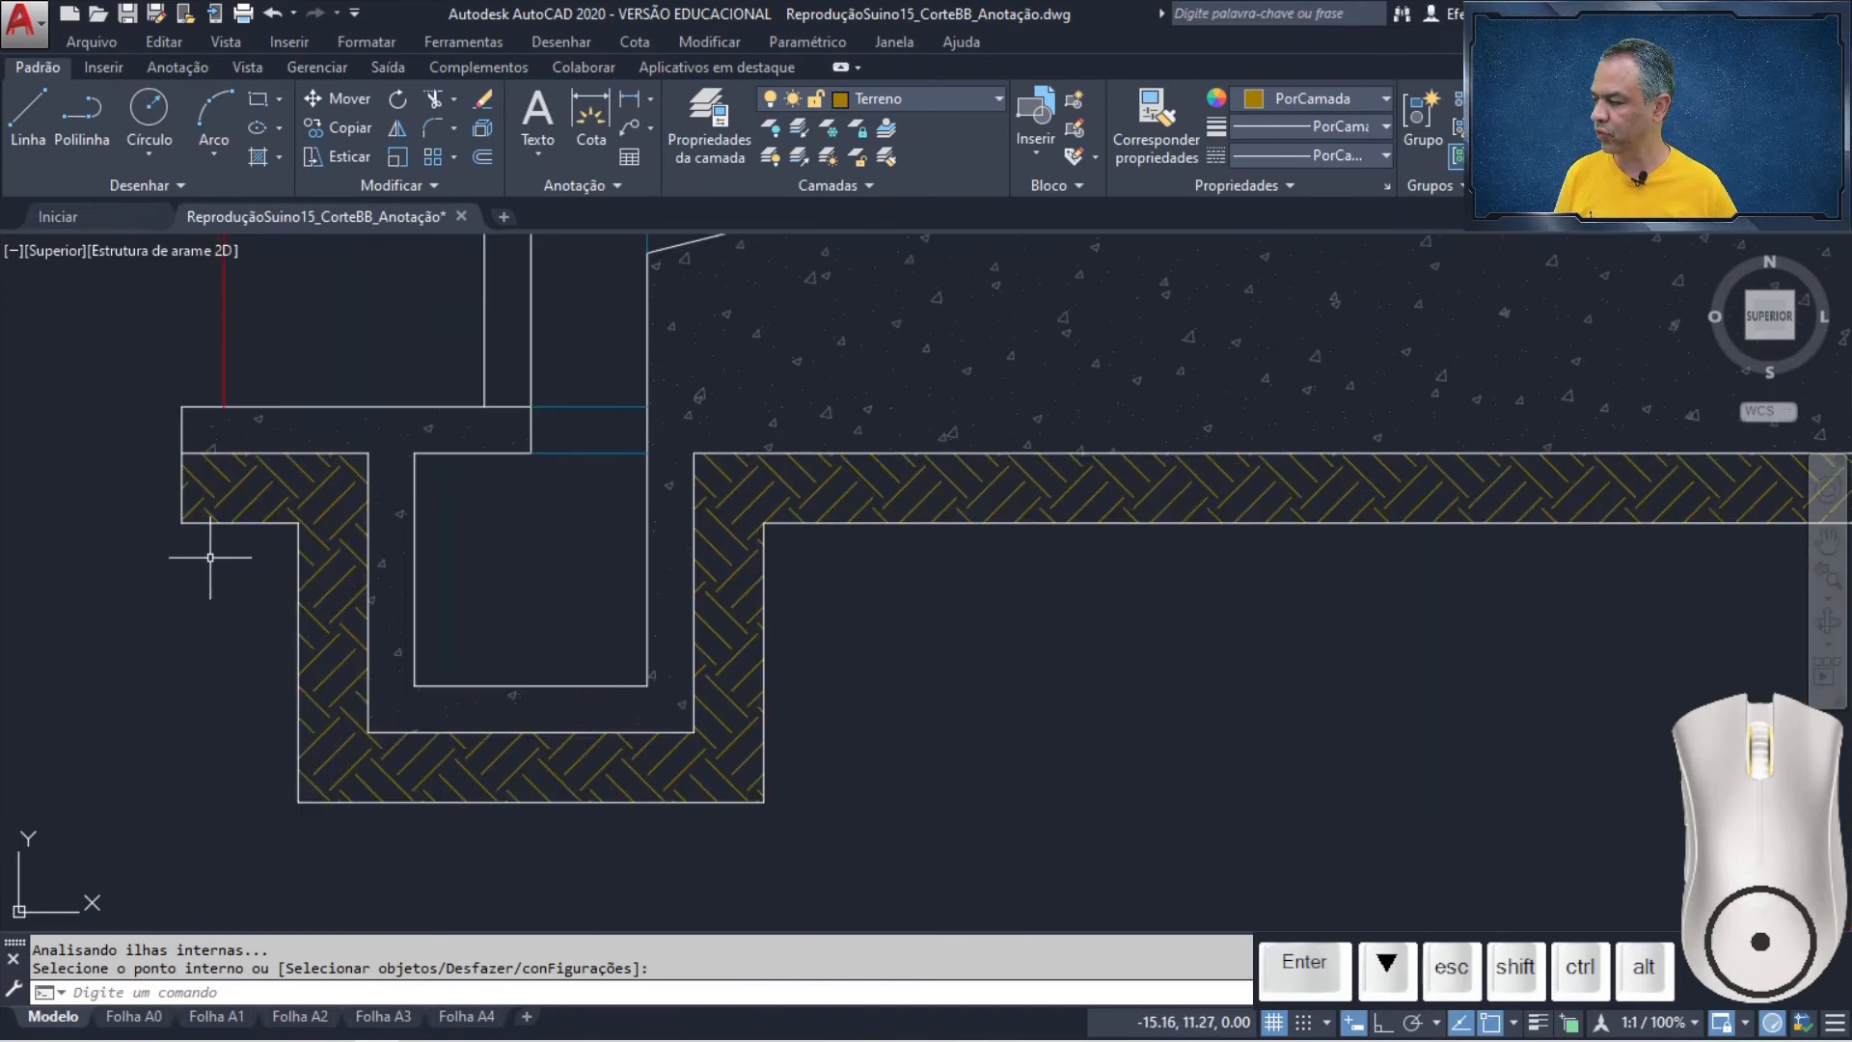
middle_click_drag(210, 558, 583, 577)
scroll(554, 530, "up", 2)
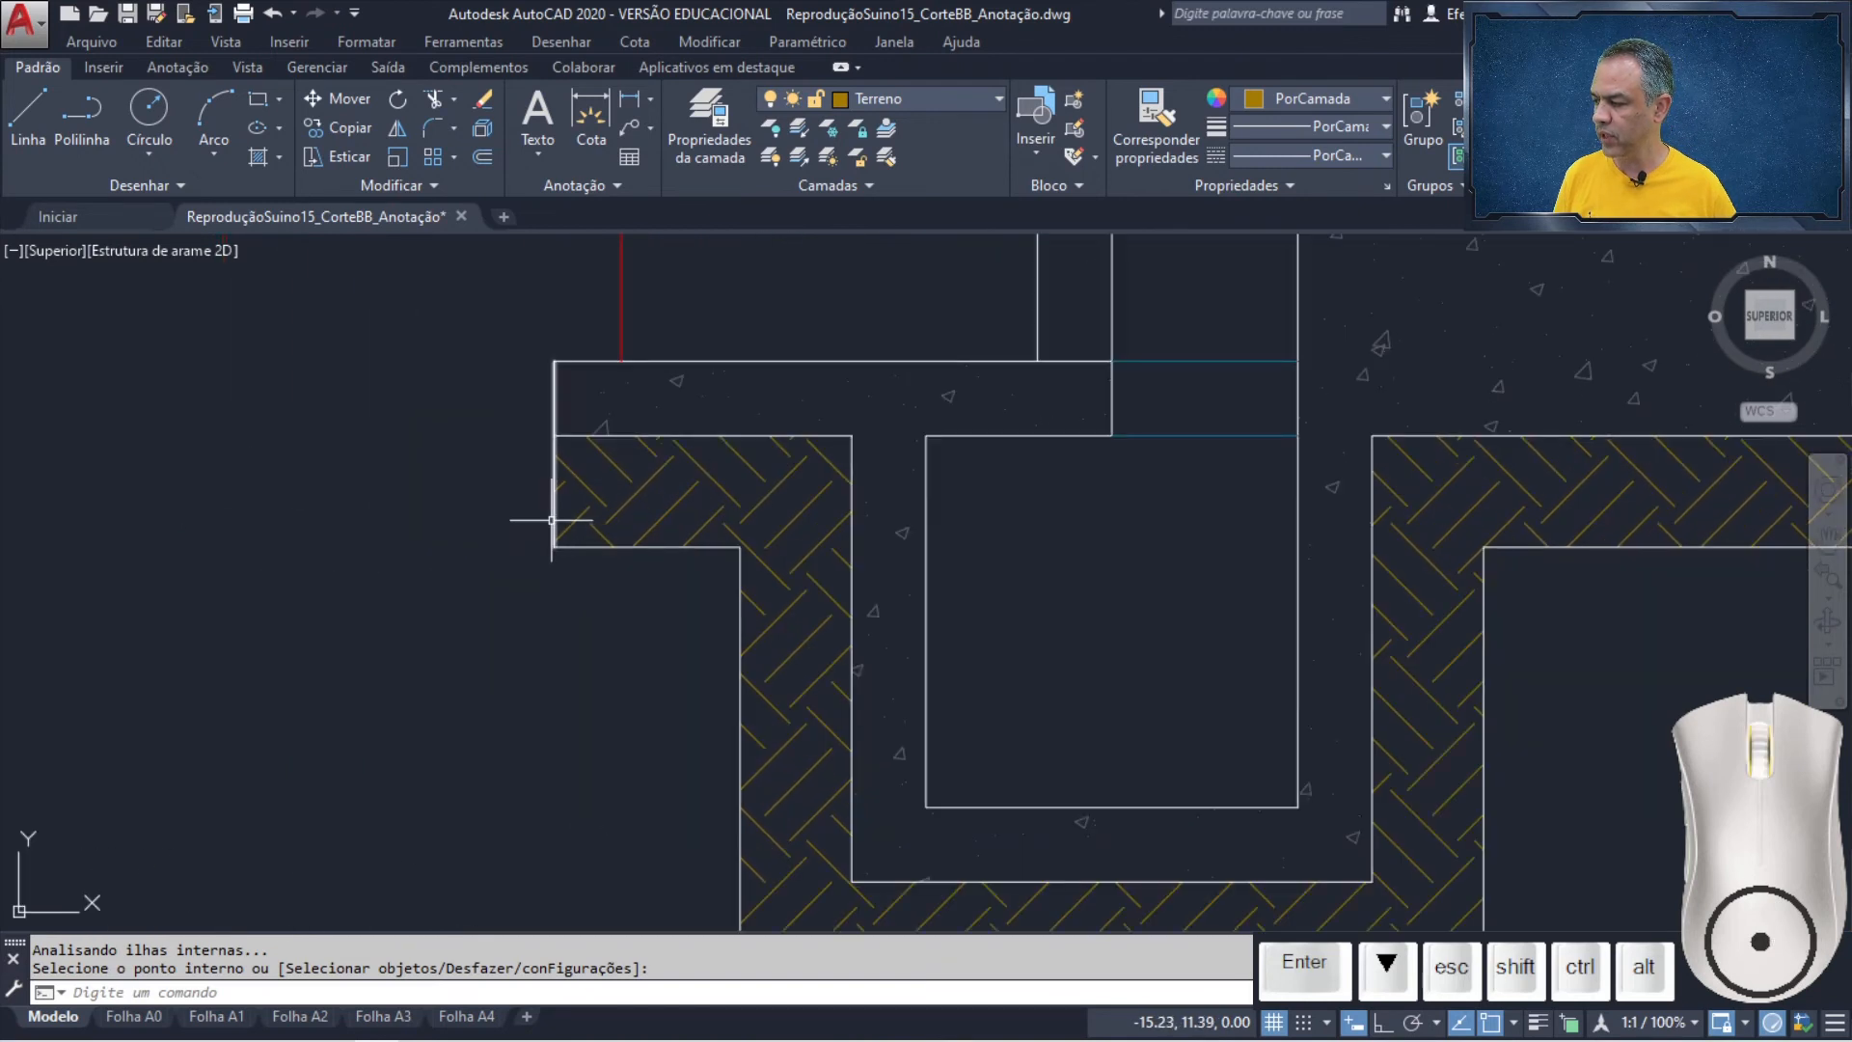
left_click(553, 520)
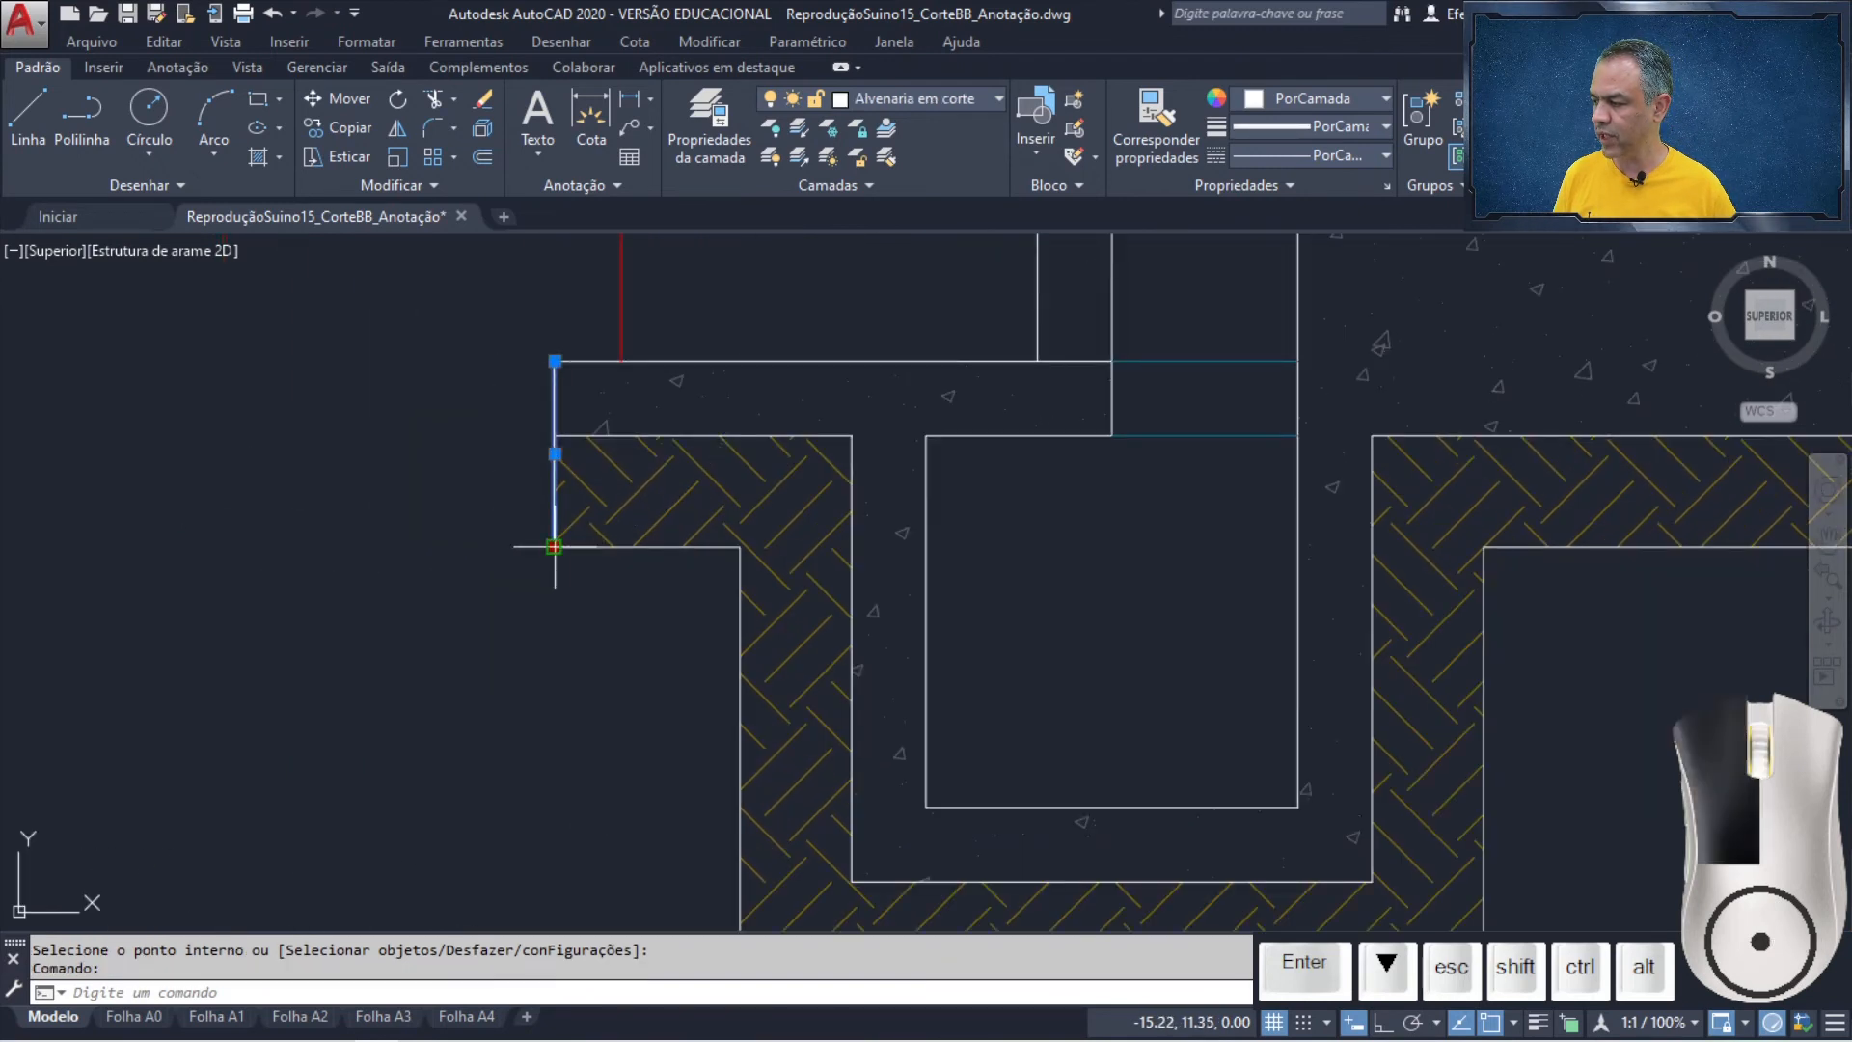
left_click(555, 453)
left_click(555, 436)
key("Escape")
- Shorten the right ledge's end line to the underside of the concrete, leaving that end of the earth strip open
scroll(665, 605, "down", 3)
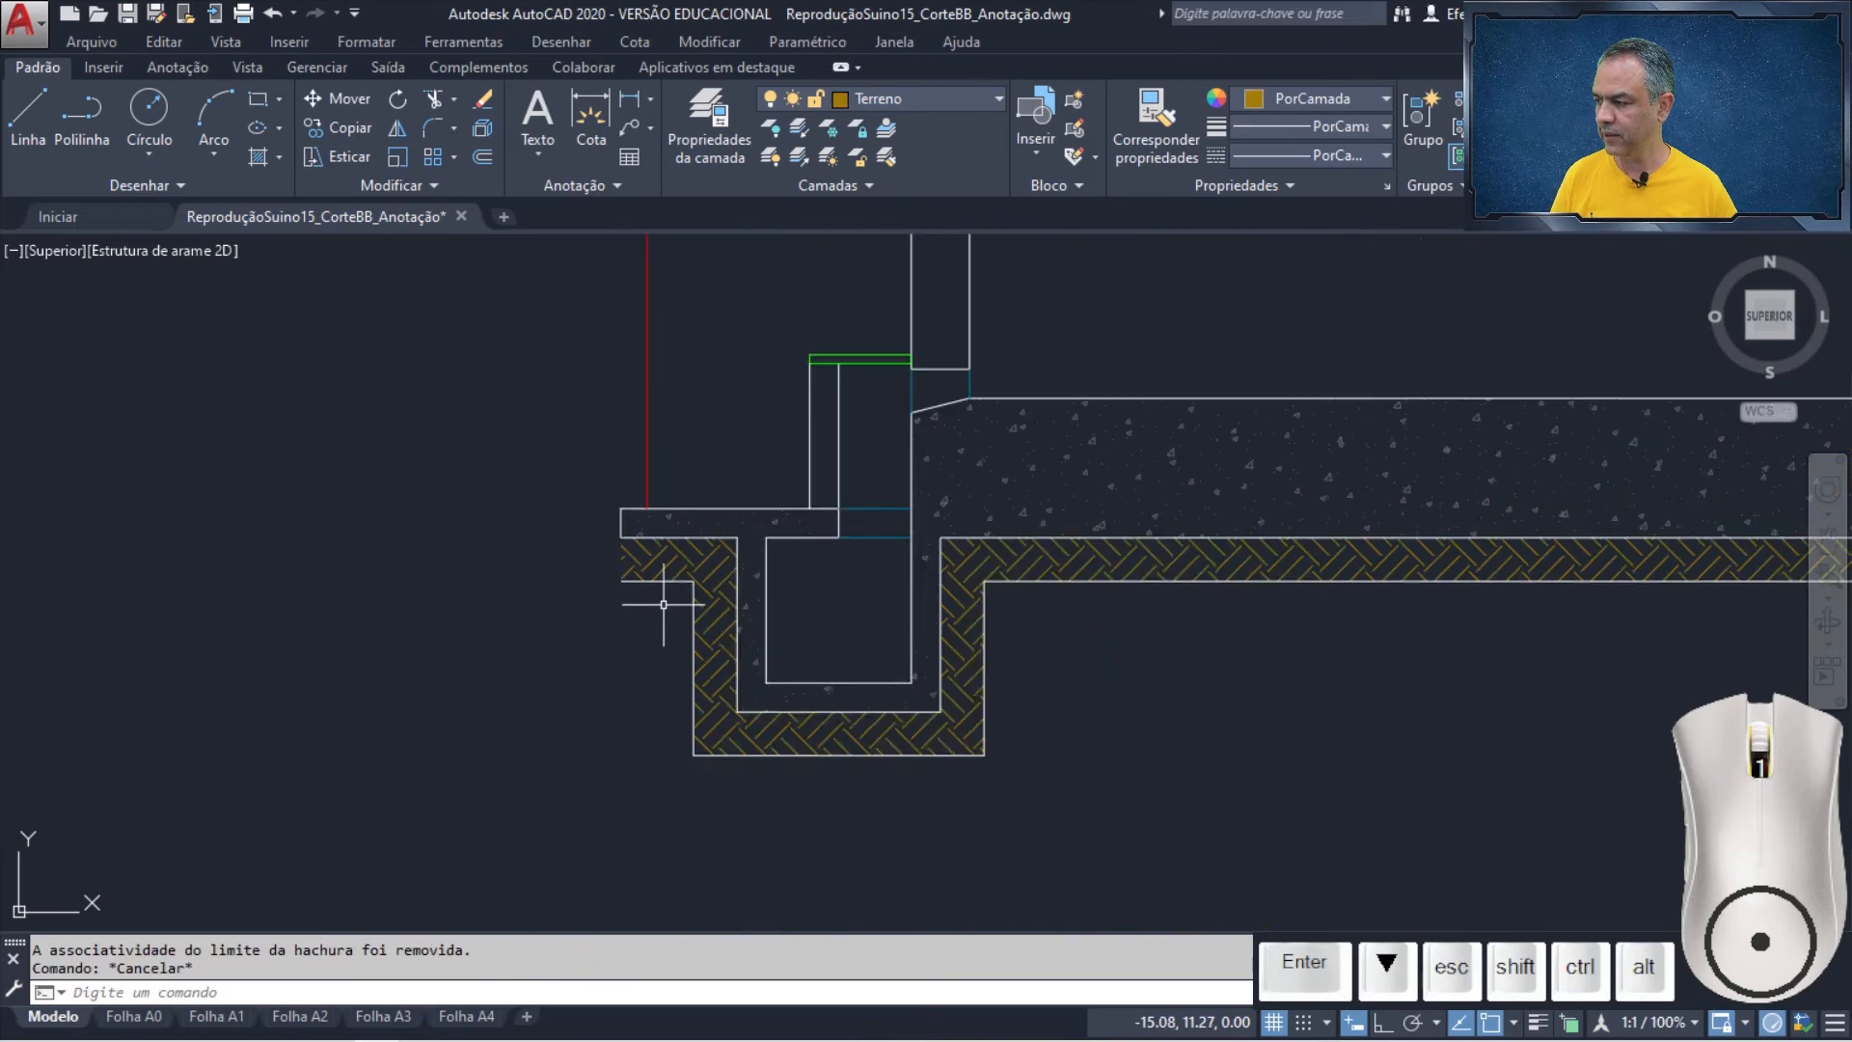
middle_click_drag(1457, 690, 165, 653)
scroll(1367, 642, "up", 4)
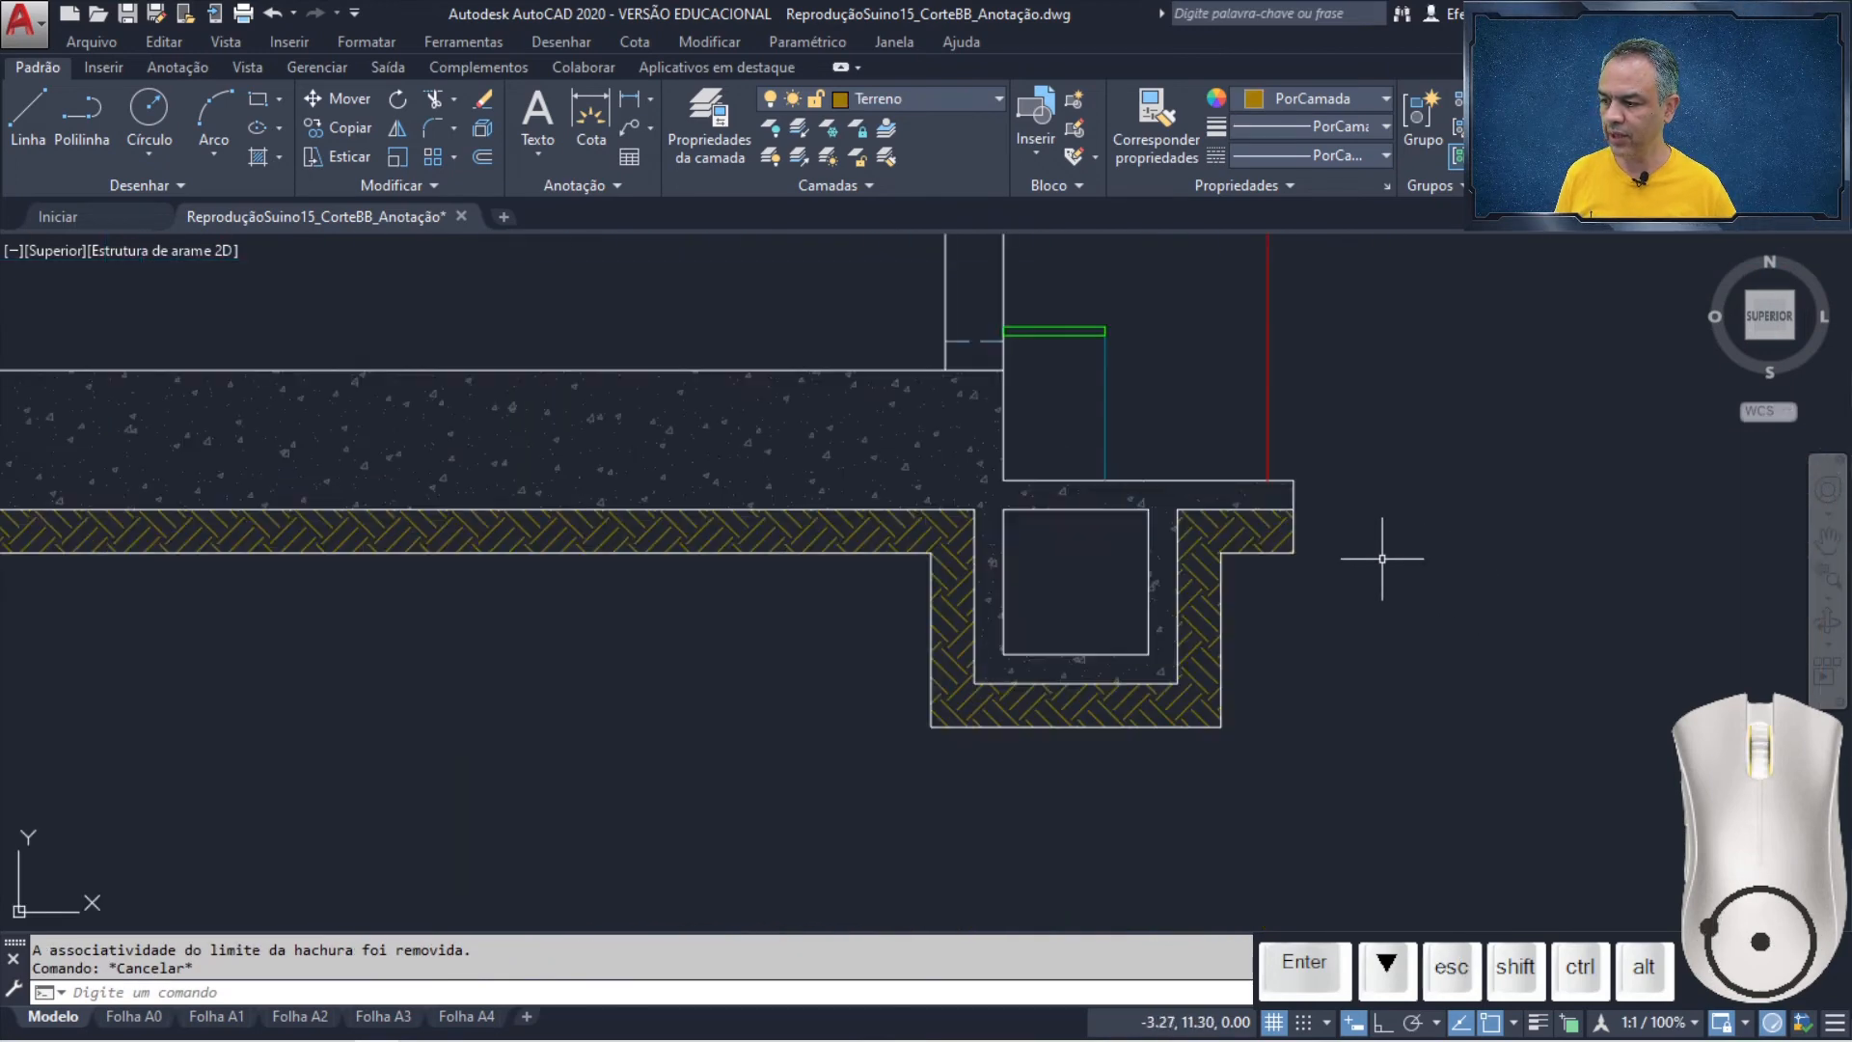
left_click(1299, 532)
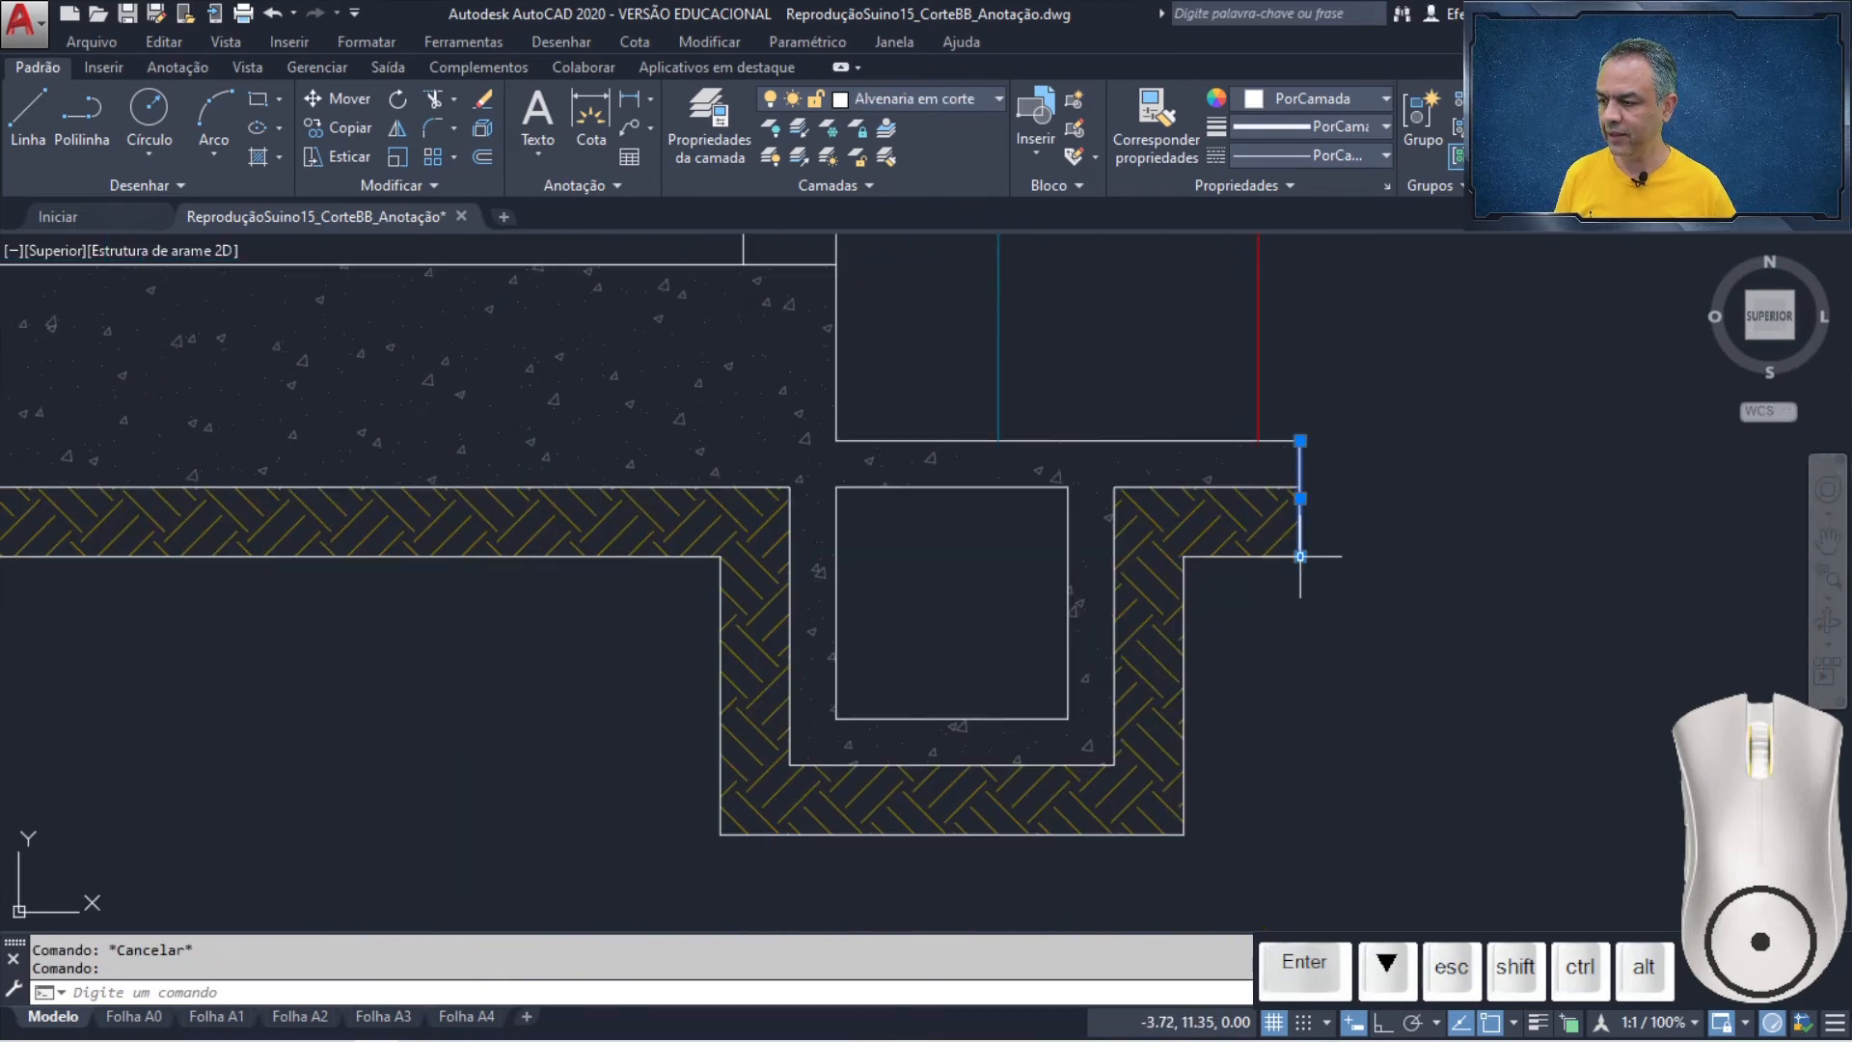
left_click(1300, 556)
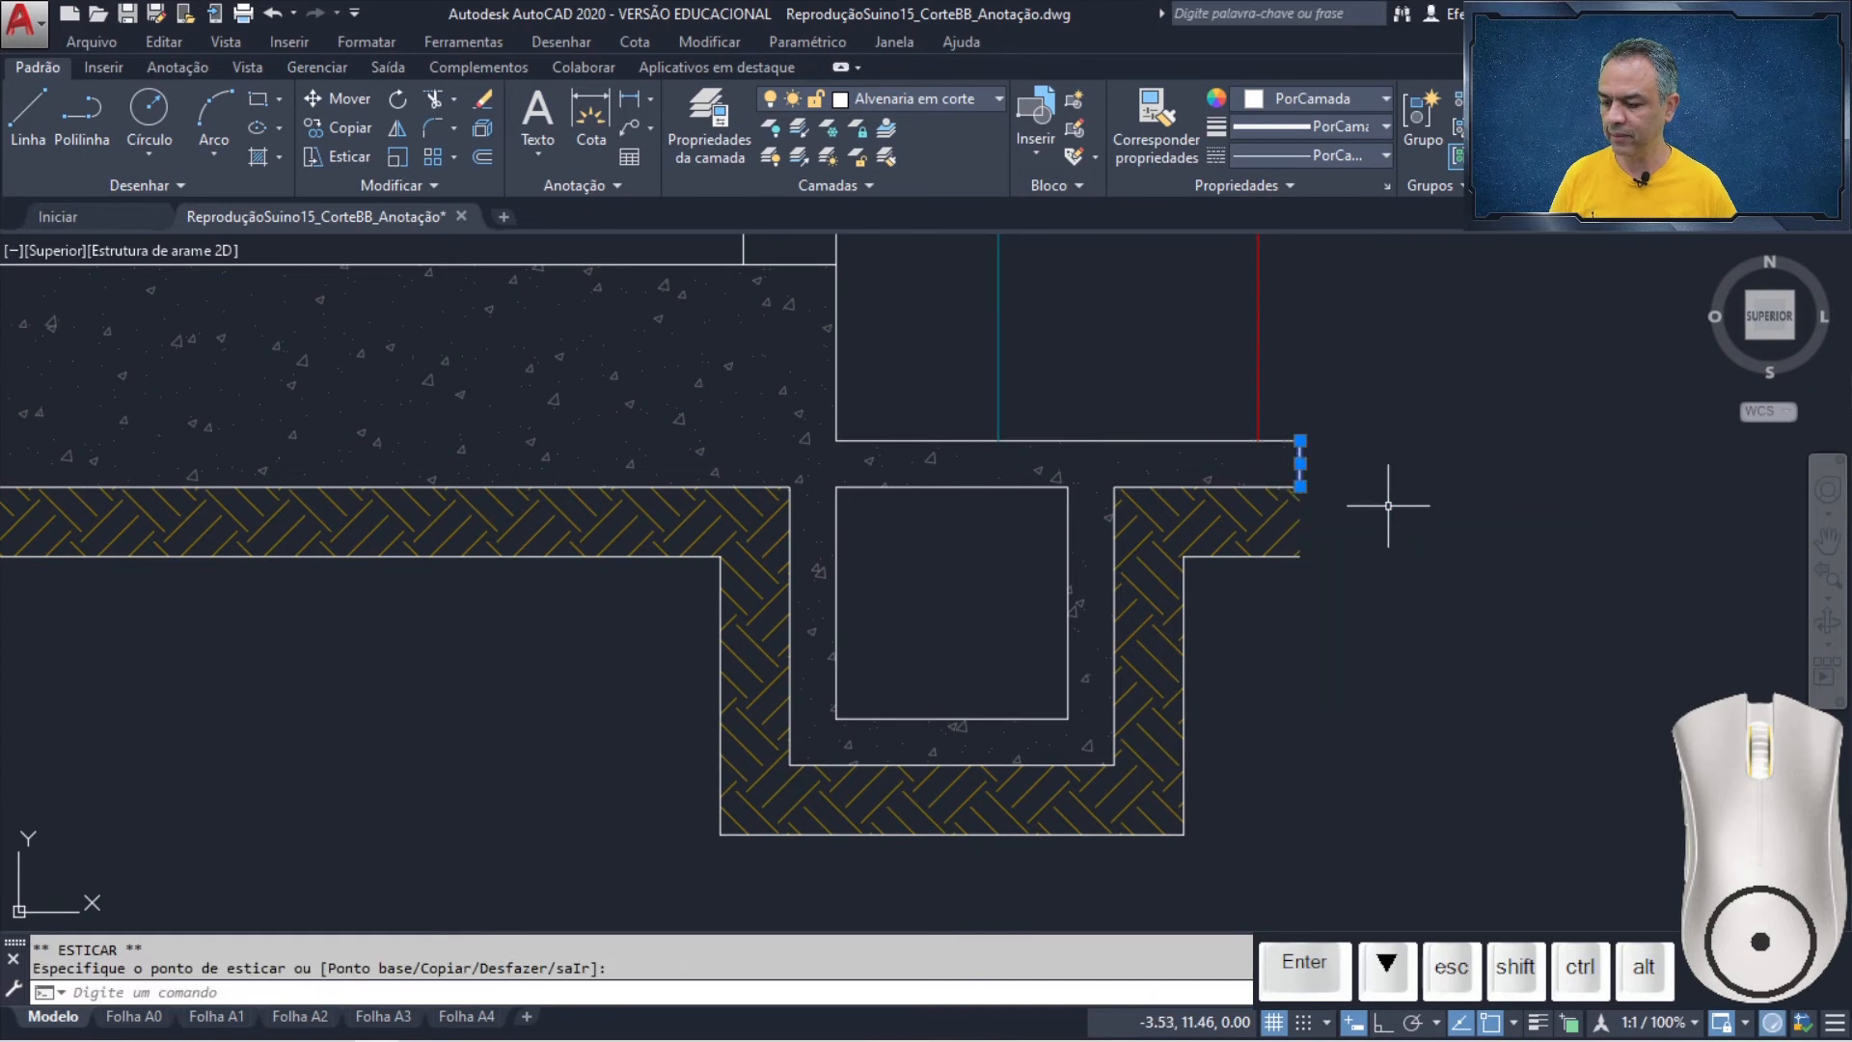
key("Escape")
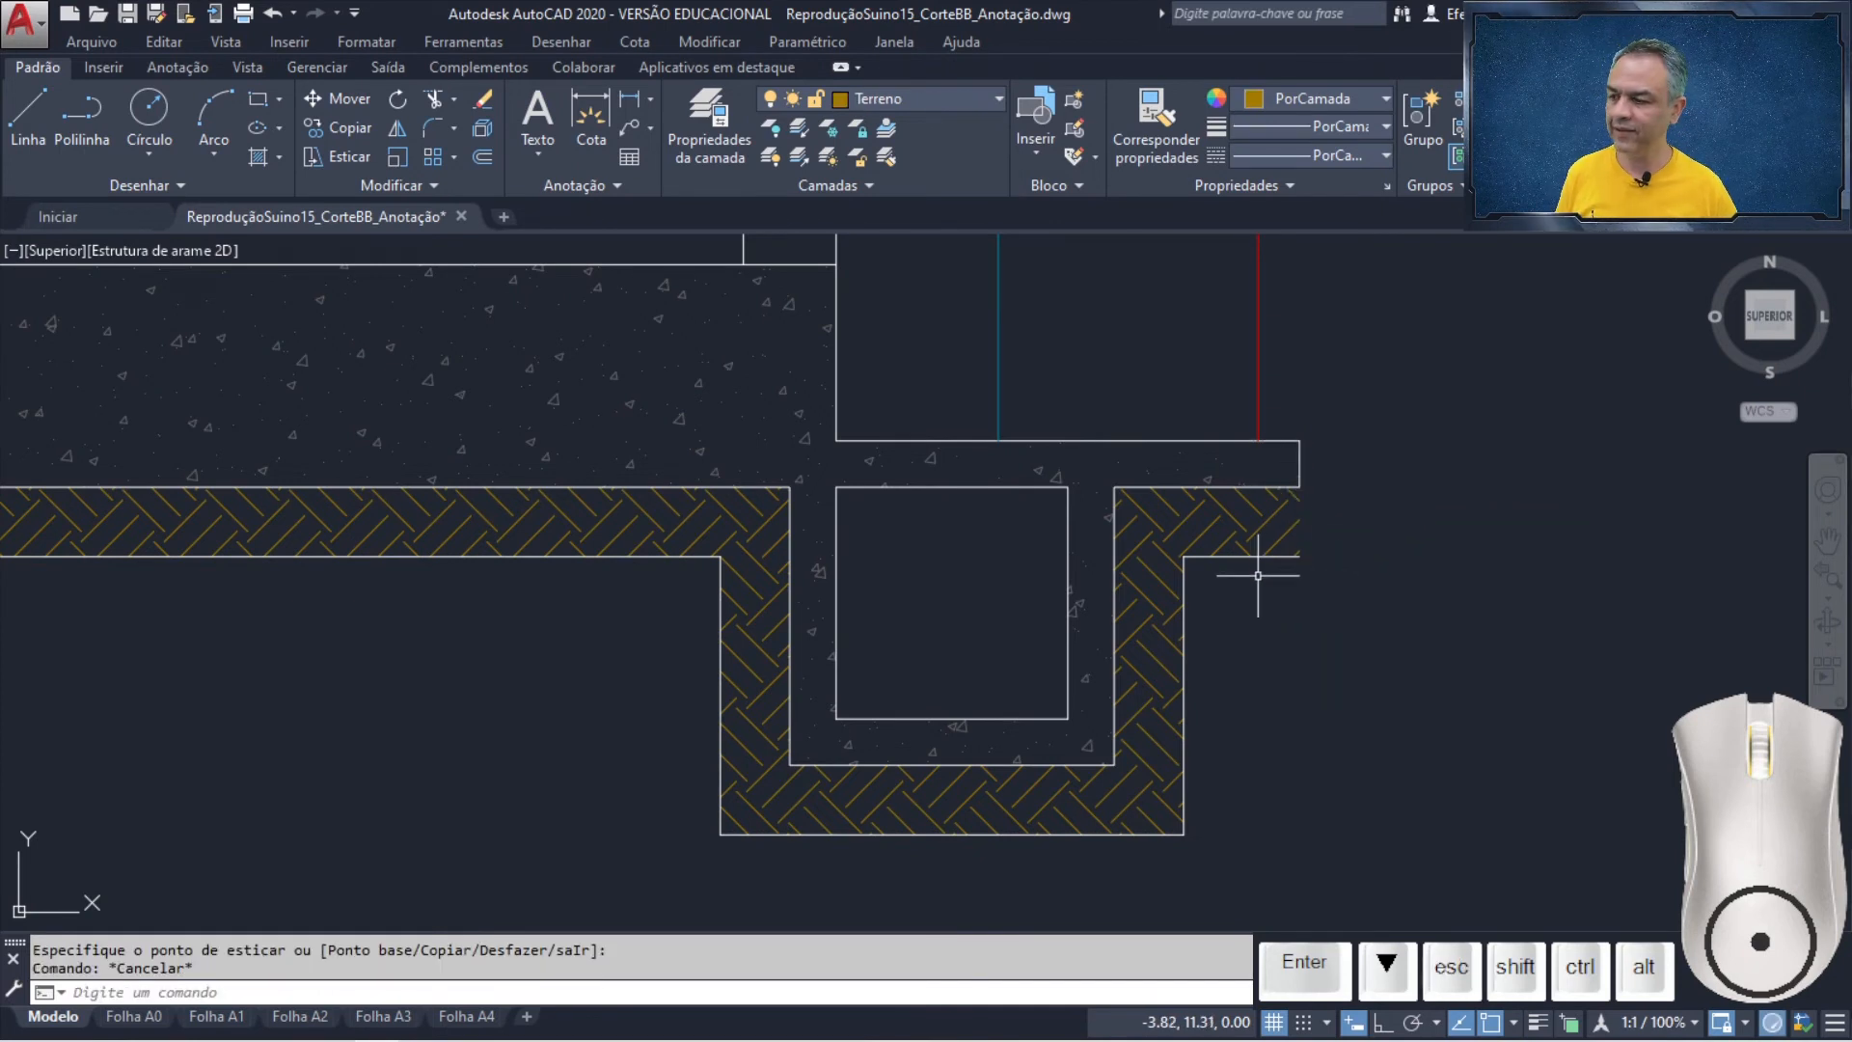
- Delete all the offset outline lines bounding the underside of the earth hatch along the slab and around both boxes
left_click(1242, 558)
left_click(1187, 598)
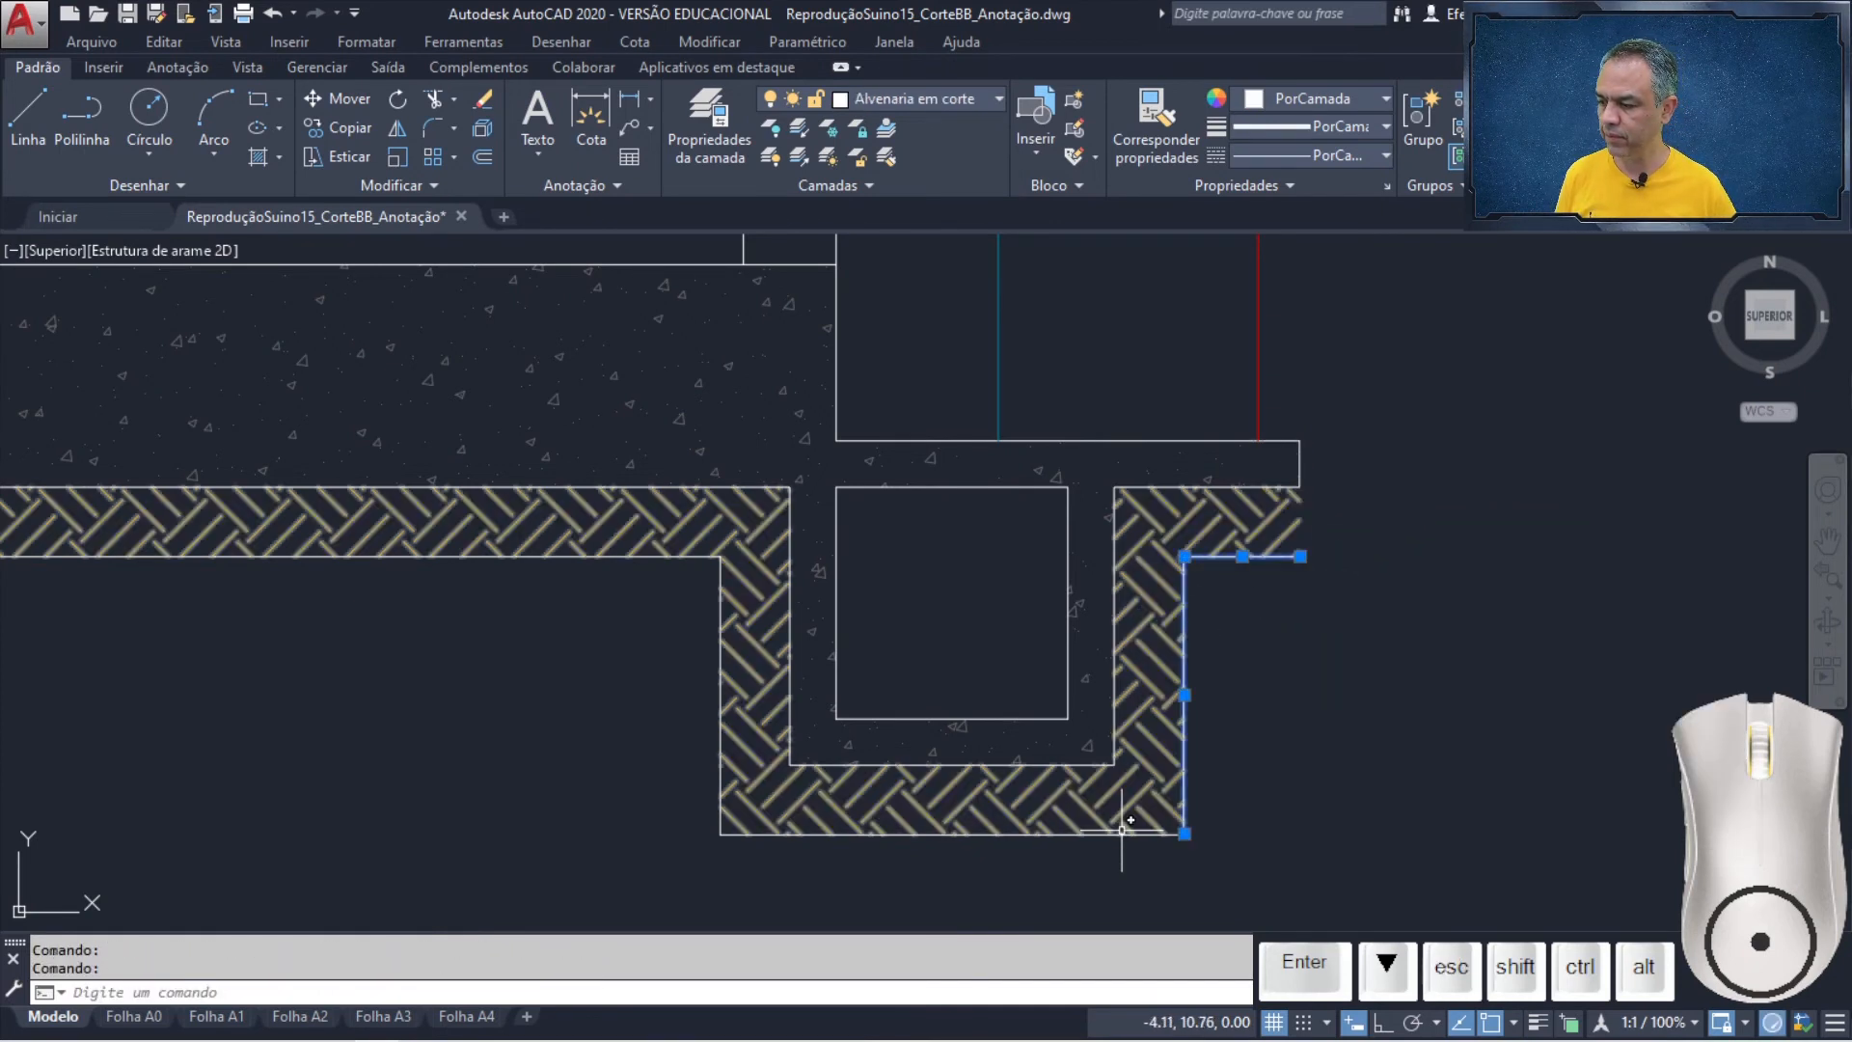
left_click(1100, 832)
left_click(720, 758)
left_click(570, 556)
middle_click_drag(571, 556, 1532, 582)
scroll(1532, 581, "down", 1)
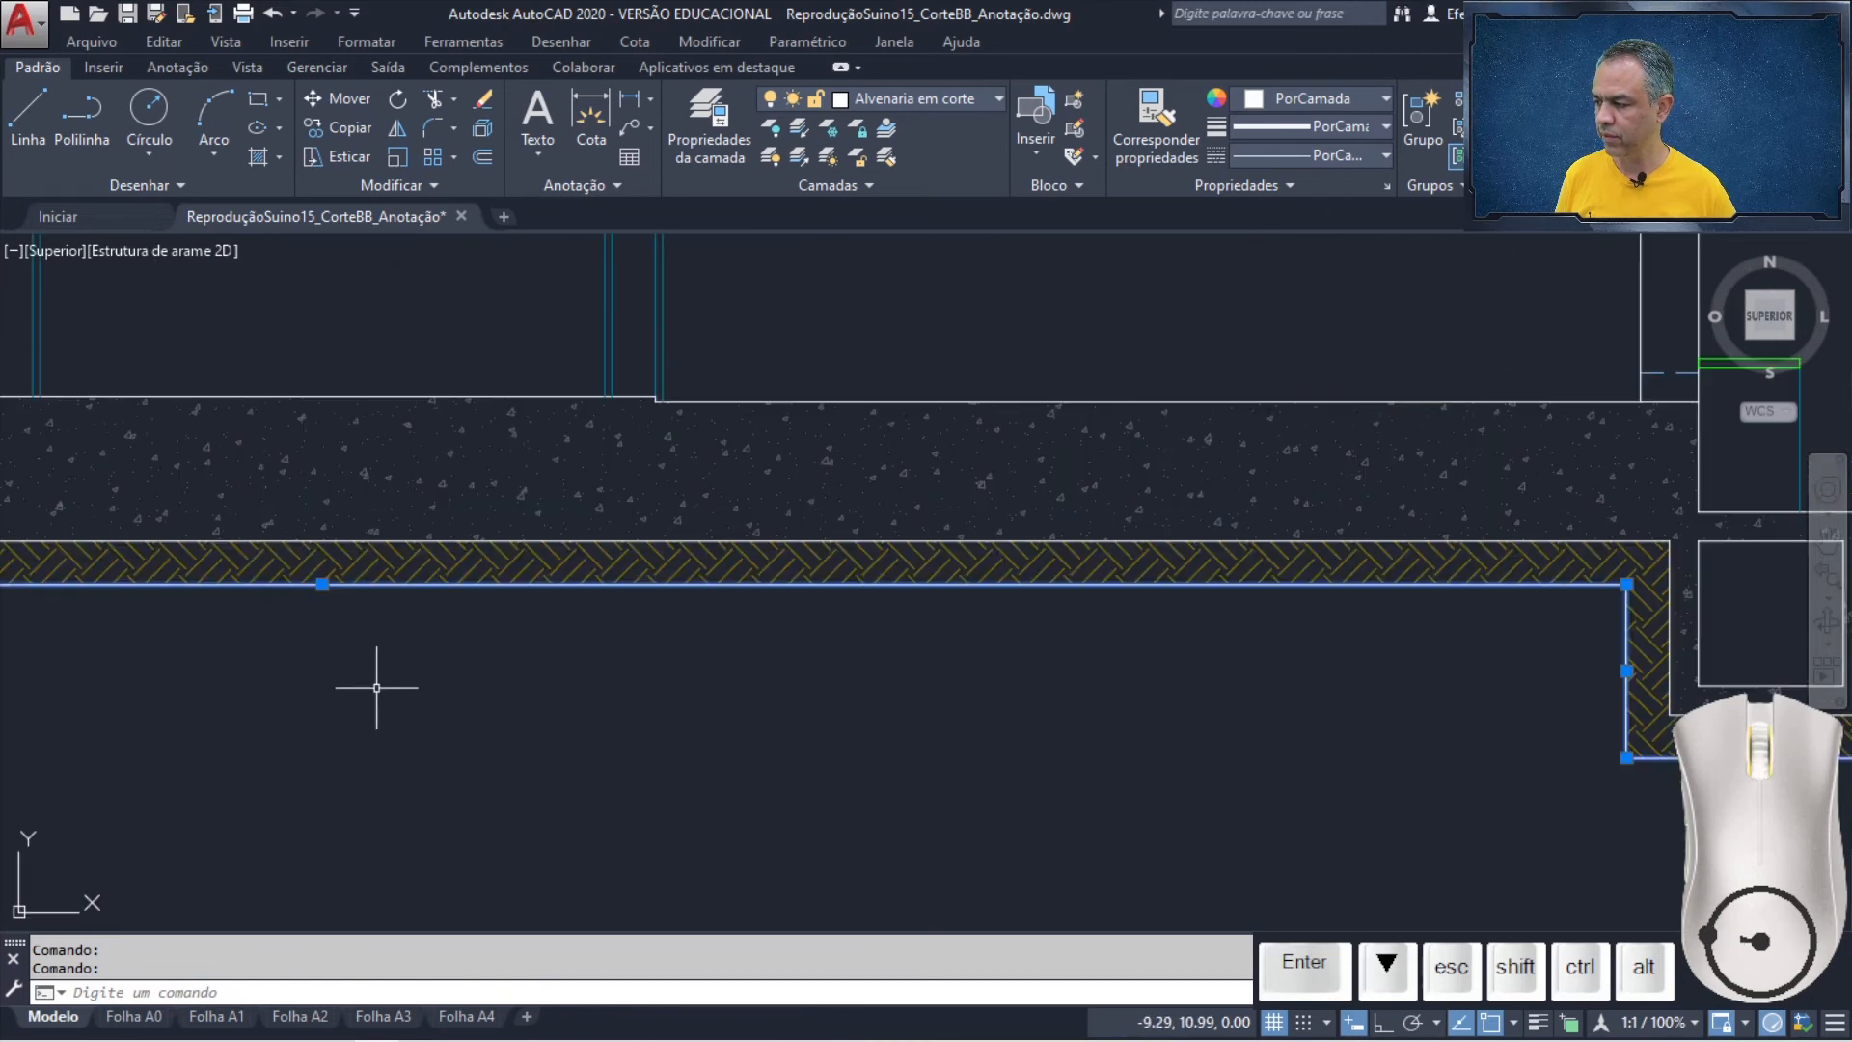
middle_click_drag(376, 686, 1688, 579)
scroll(1049, 622, "up", 1)
left_click(824, 594)
left_click(786, 657)
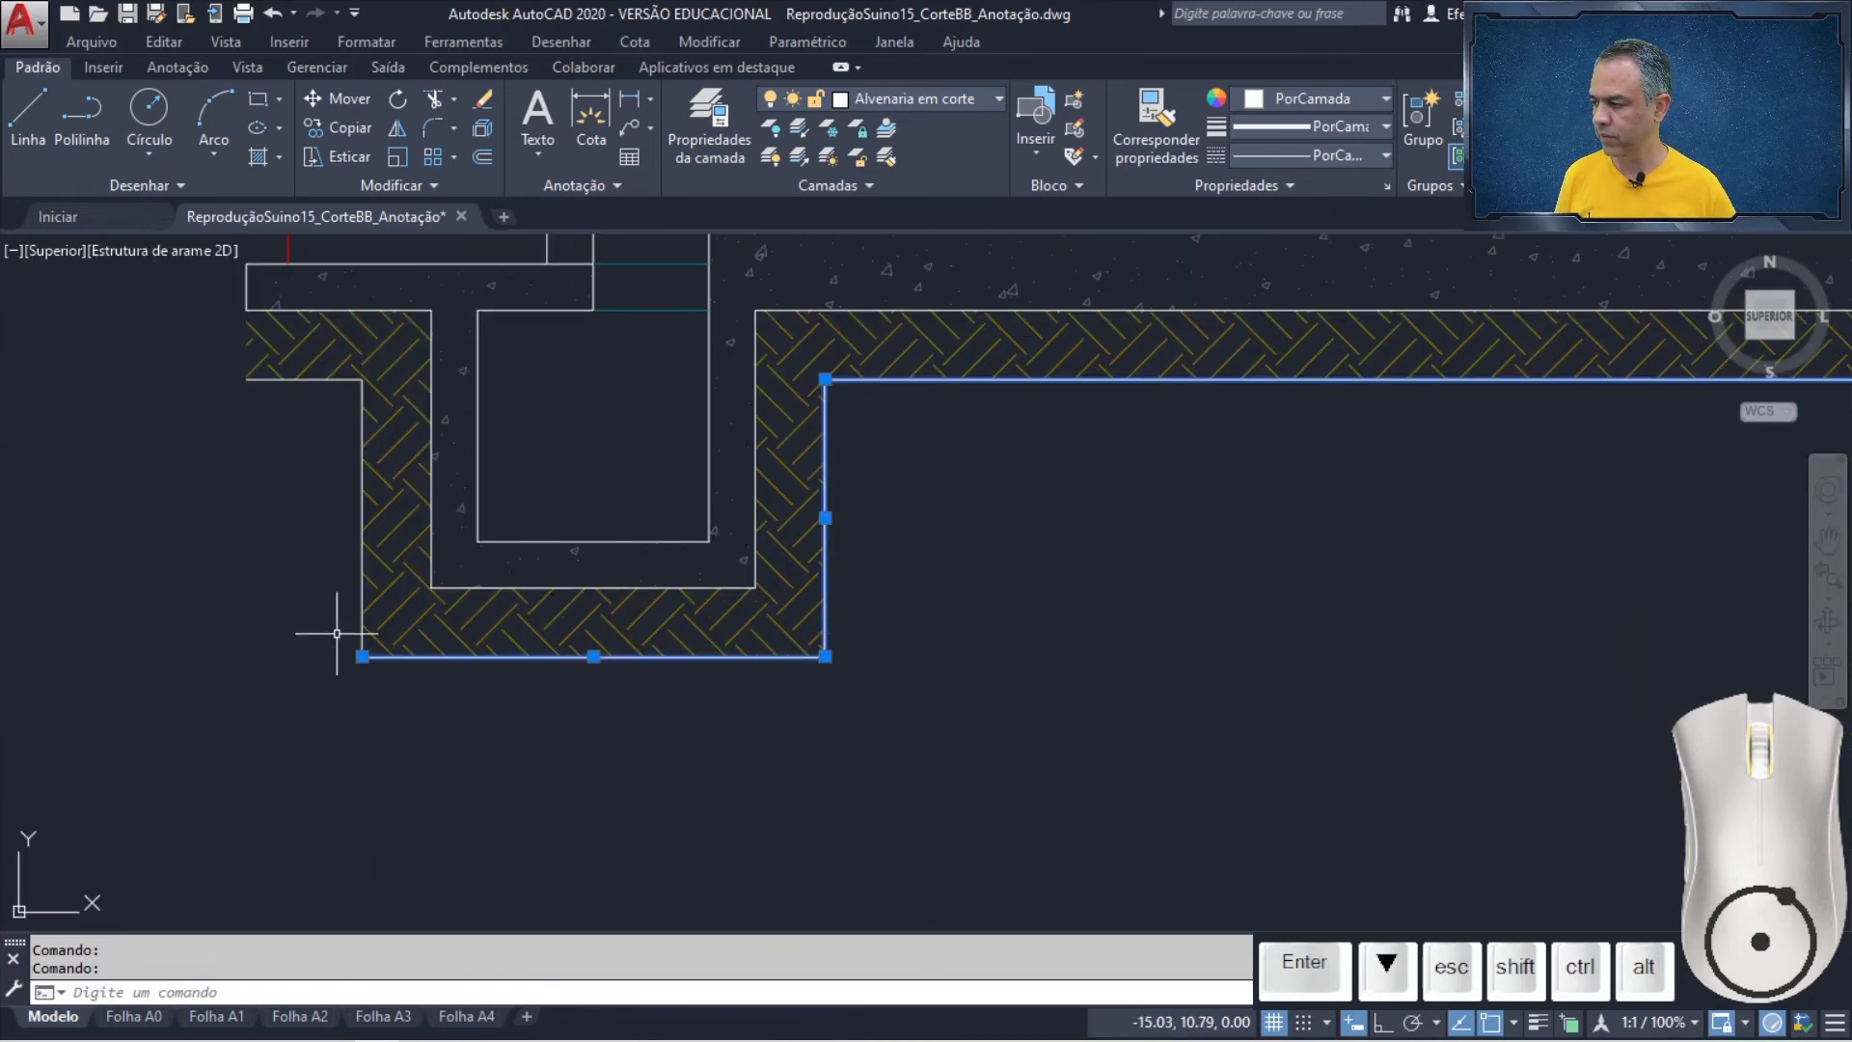
left_click(363, 579)
key("Delete")
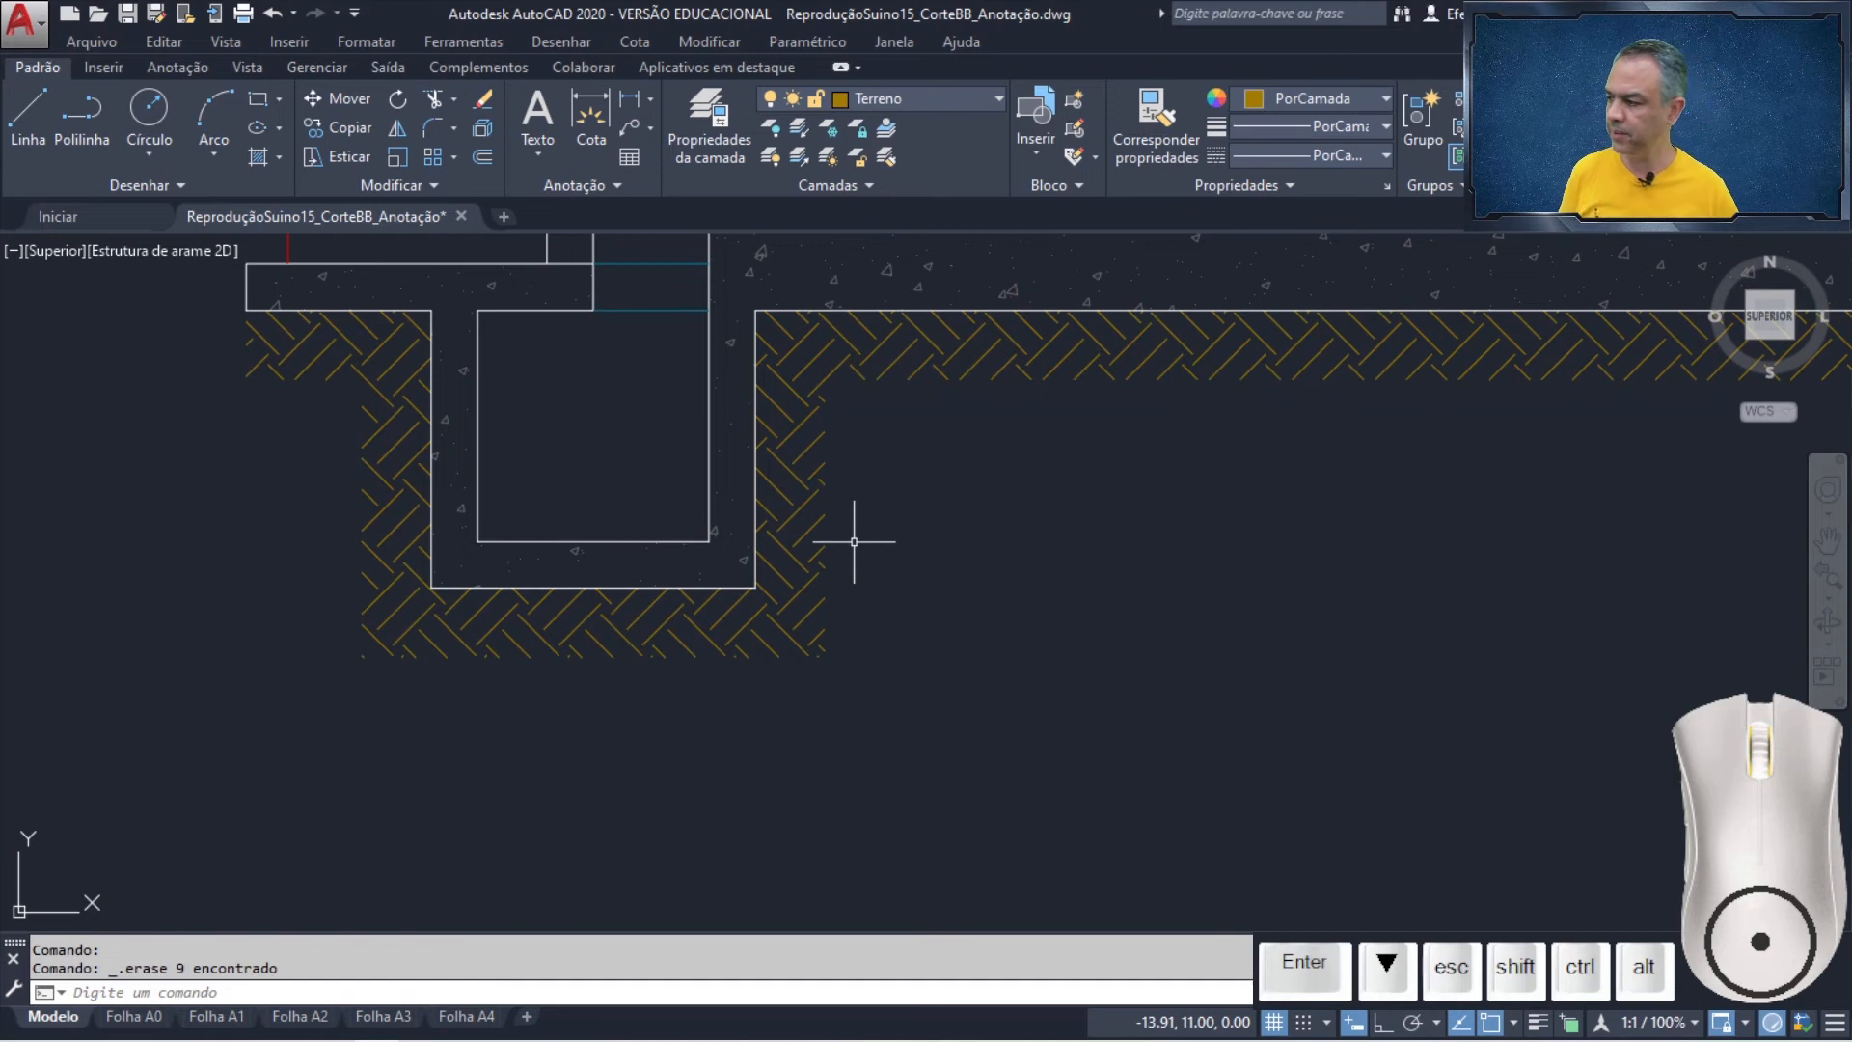
- Offset the dashed passage box rectangle 0.1 outward at the upper-left corner of the floor plan
scroll(853, 542, "down", 3)
scroll(853, 542, "down", 1)
middle_click_drag(1187, 555, 708, 787)
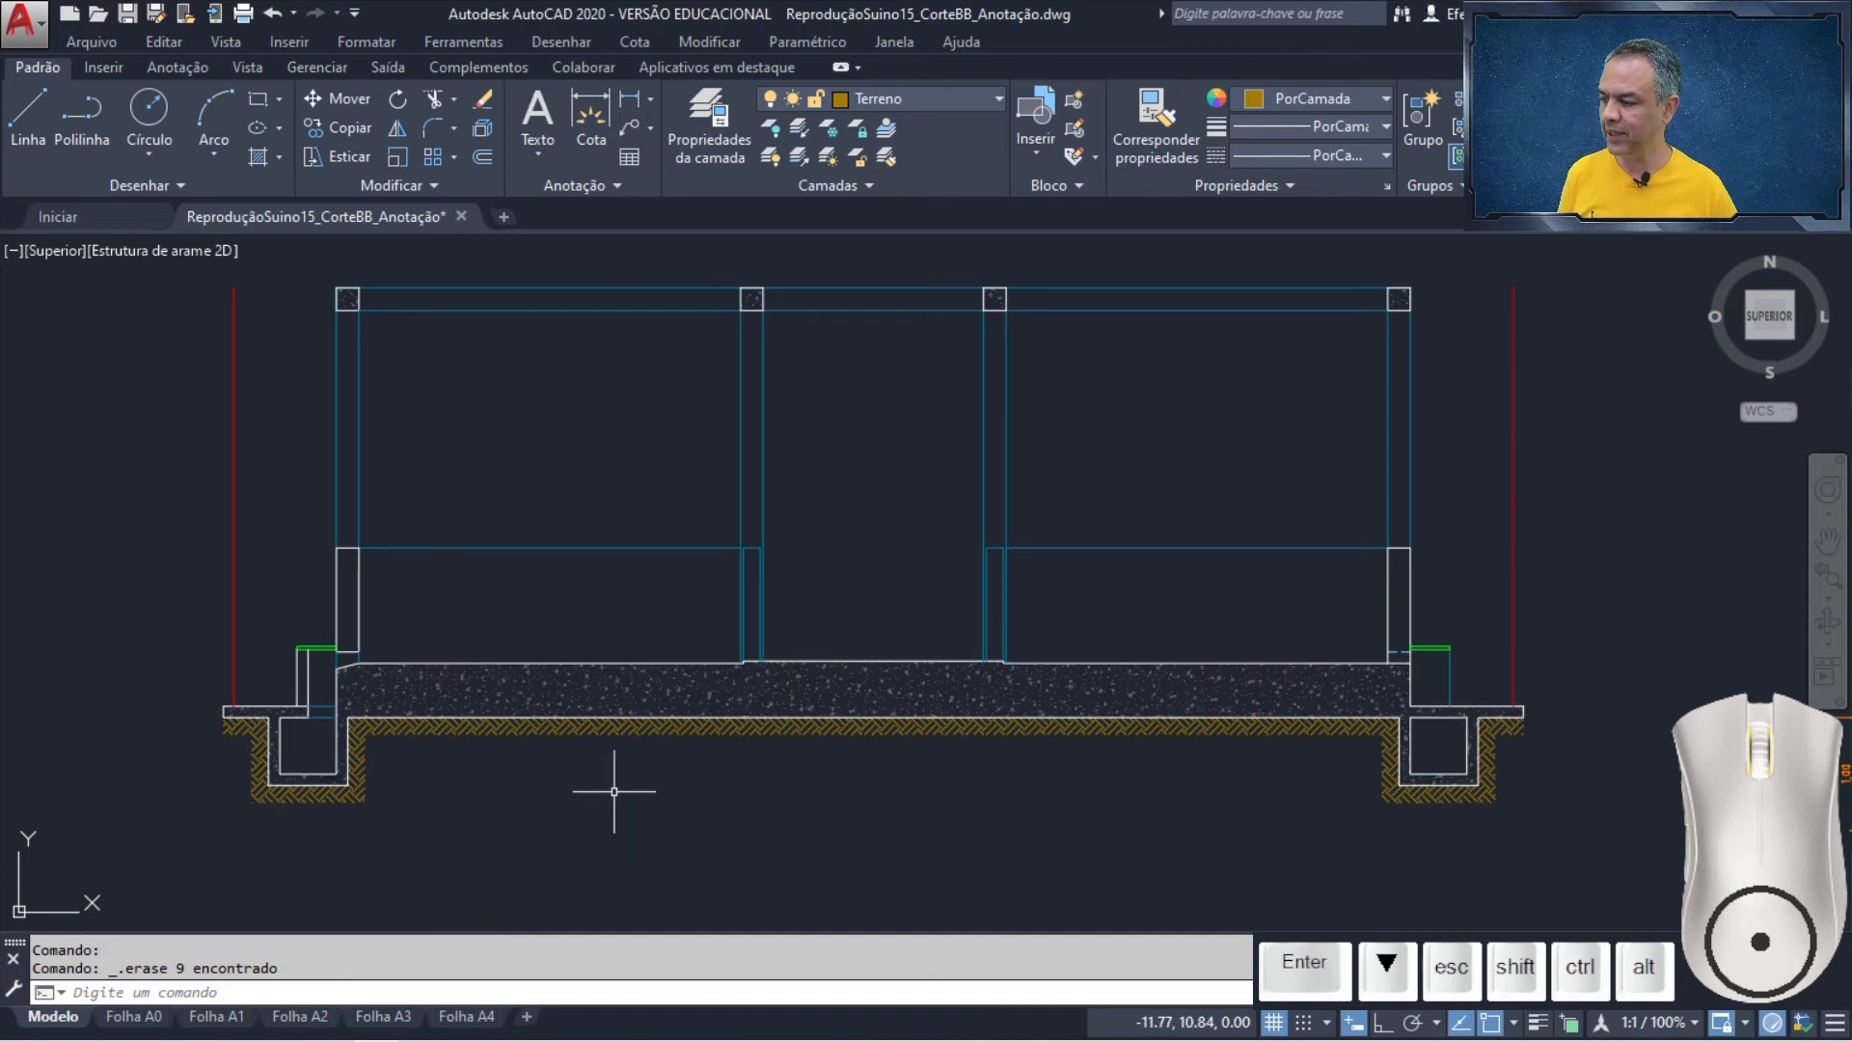
scroll(614, 791, "down", 3)
mouse_move(1347, 804)
middle_mouse_down()
mouse_move(865, 576)
mouse_move(873, 505)
mouse_move(945, 497)
middle_mouse_up()
scroll(736, 503, "up", 1)
scroll(690, 482, "up", 2)
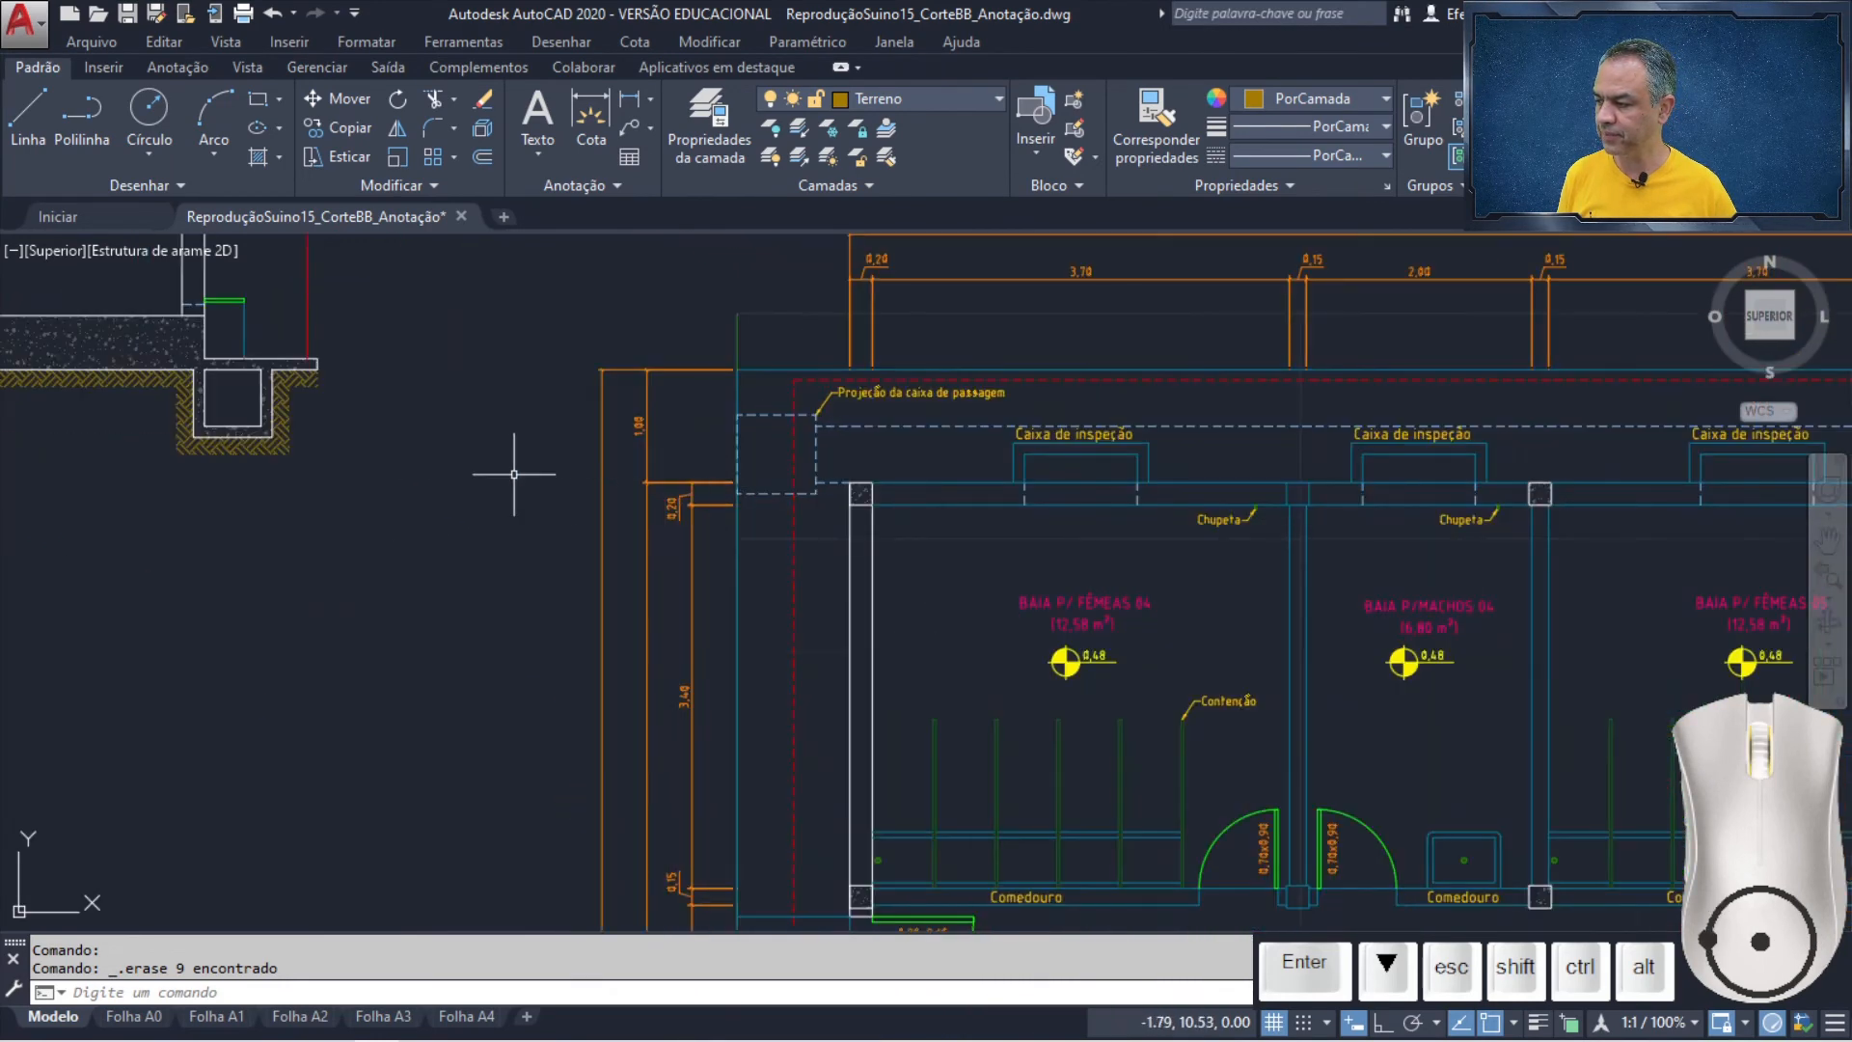
scroll(513, 466, "up", 1)
middle_click_drag(981, 430, 879, 562)
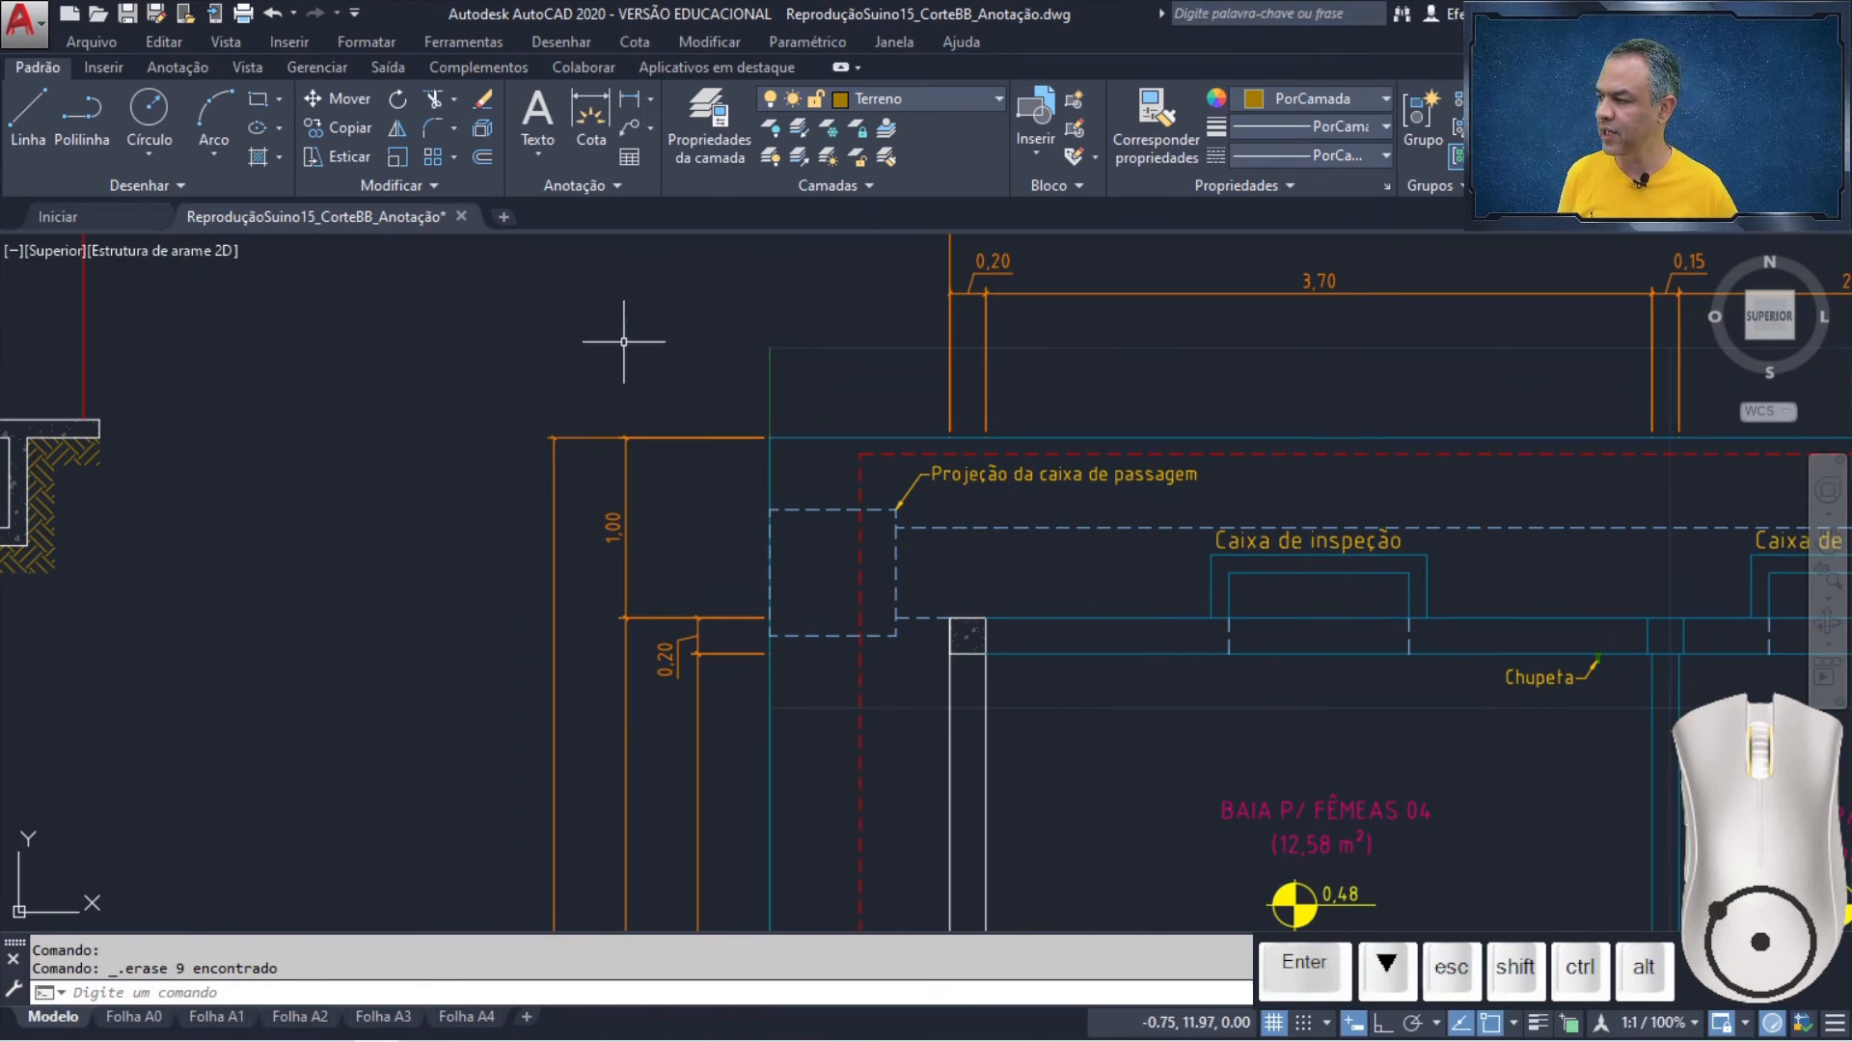
left_click(482, 156)
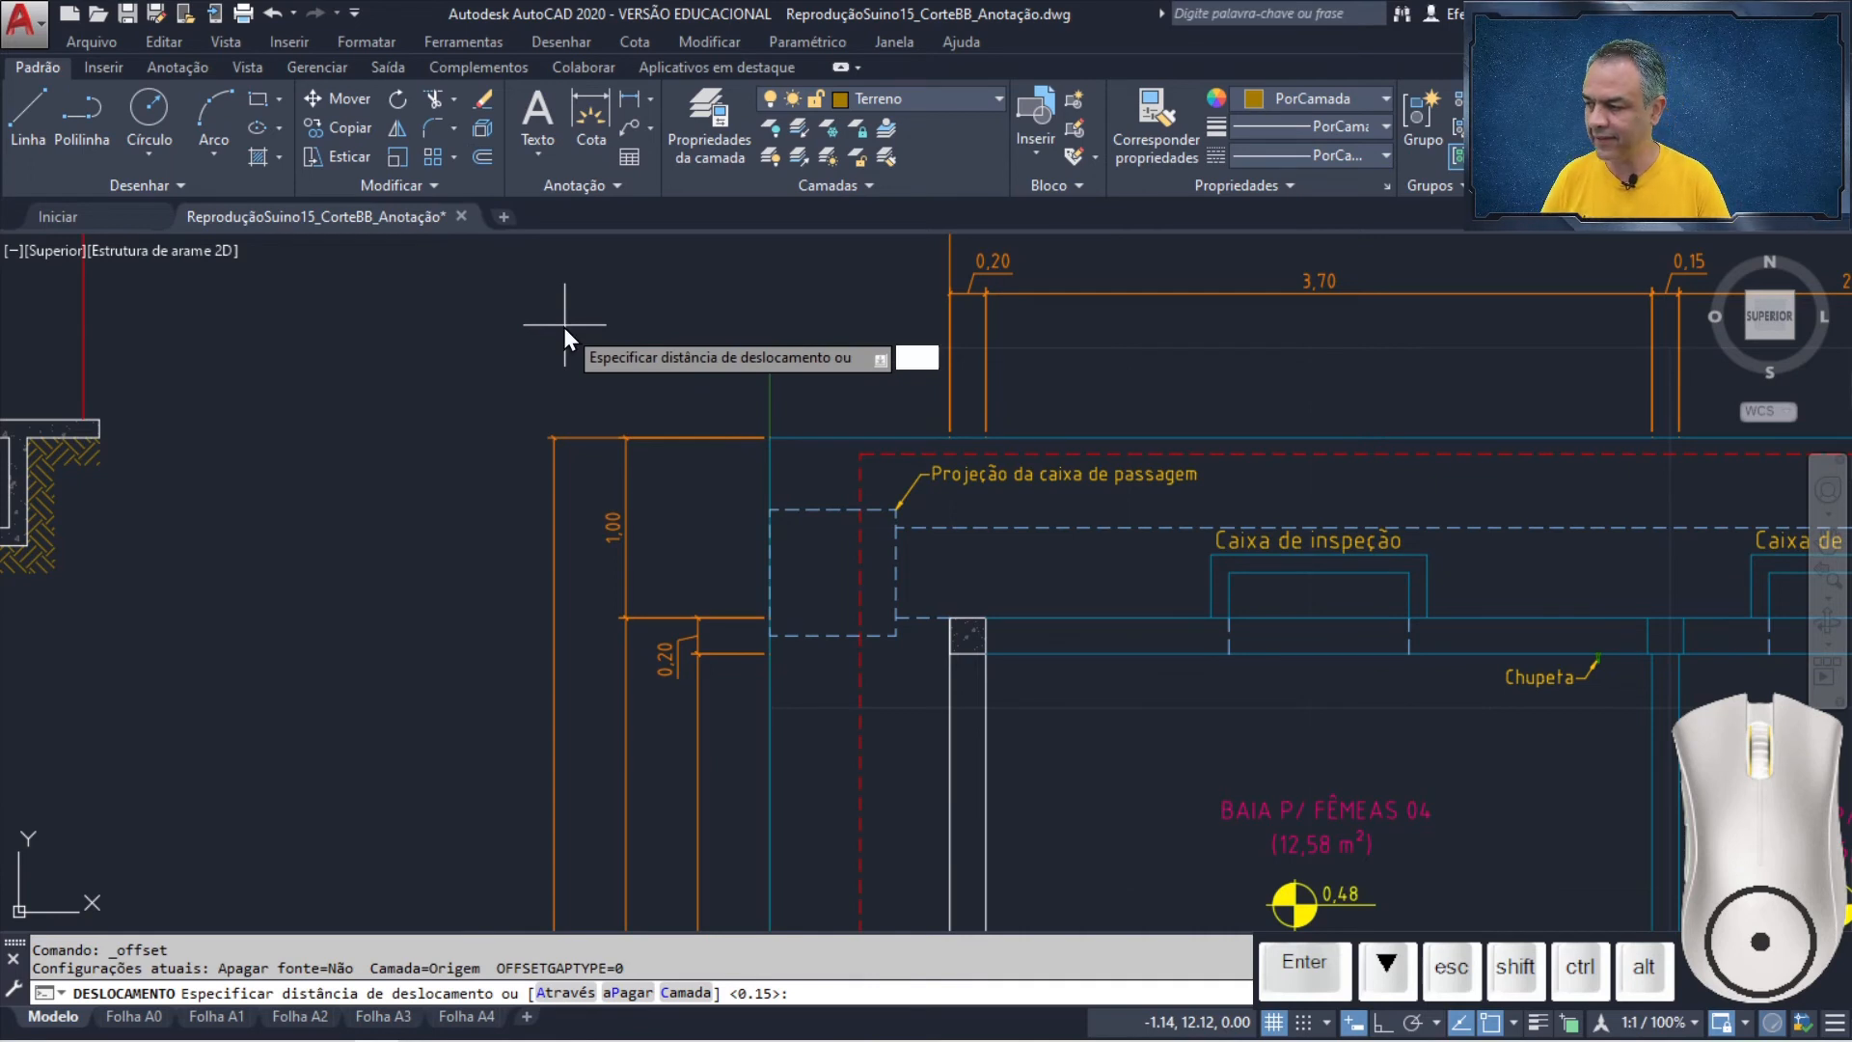
key("Return")
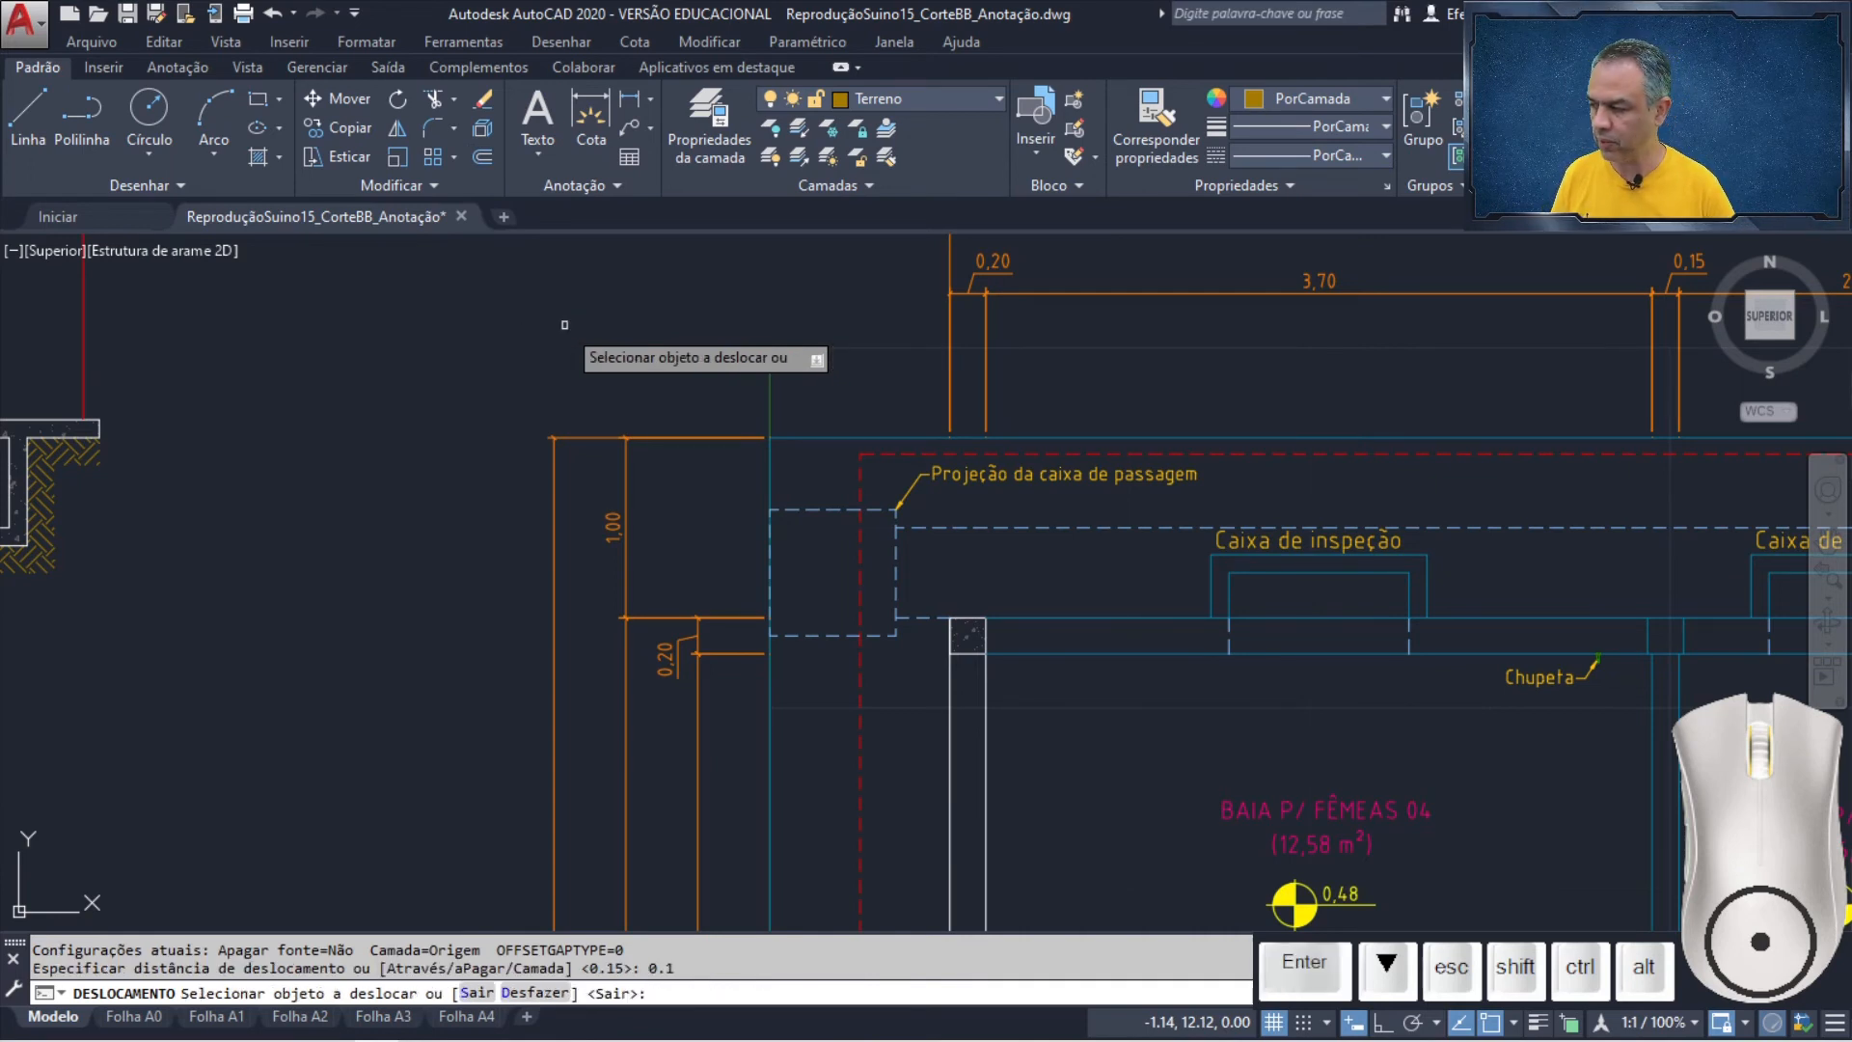
left_click(818, 509)
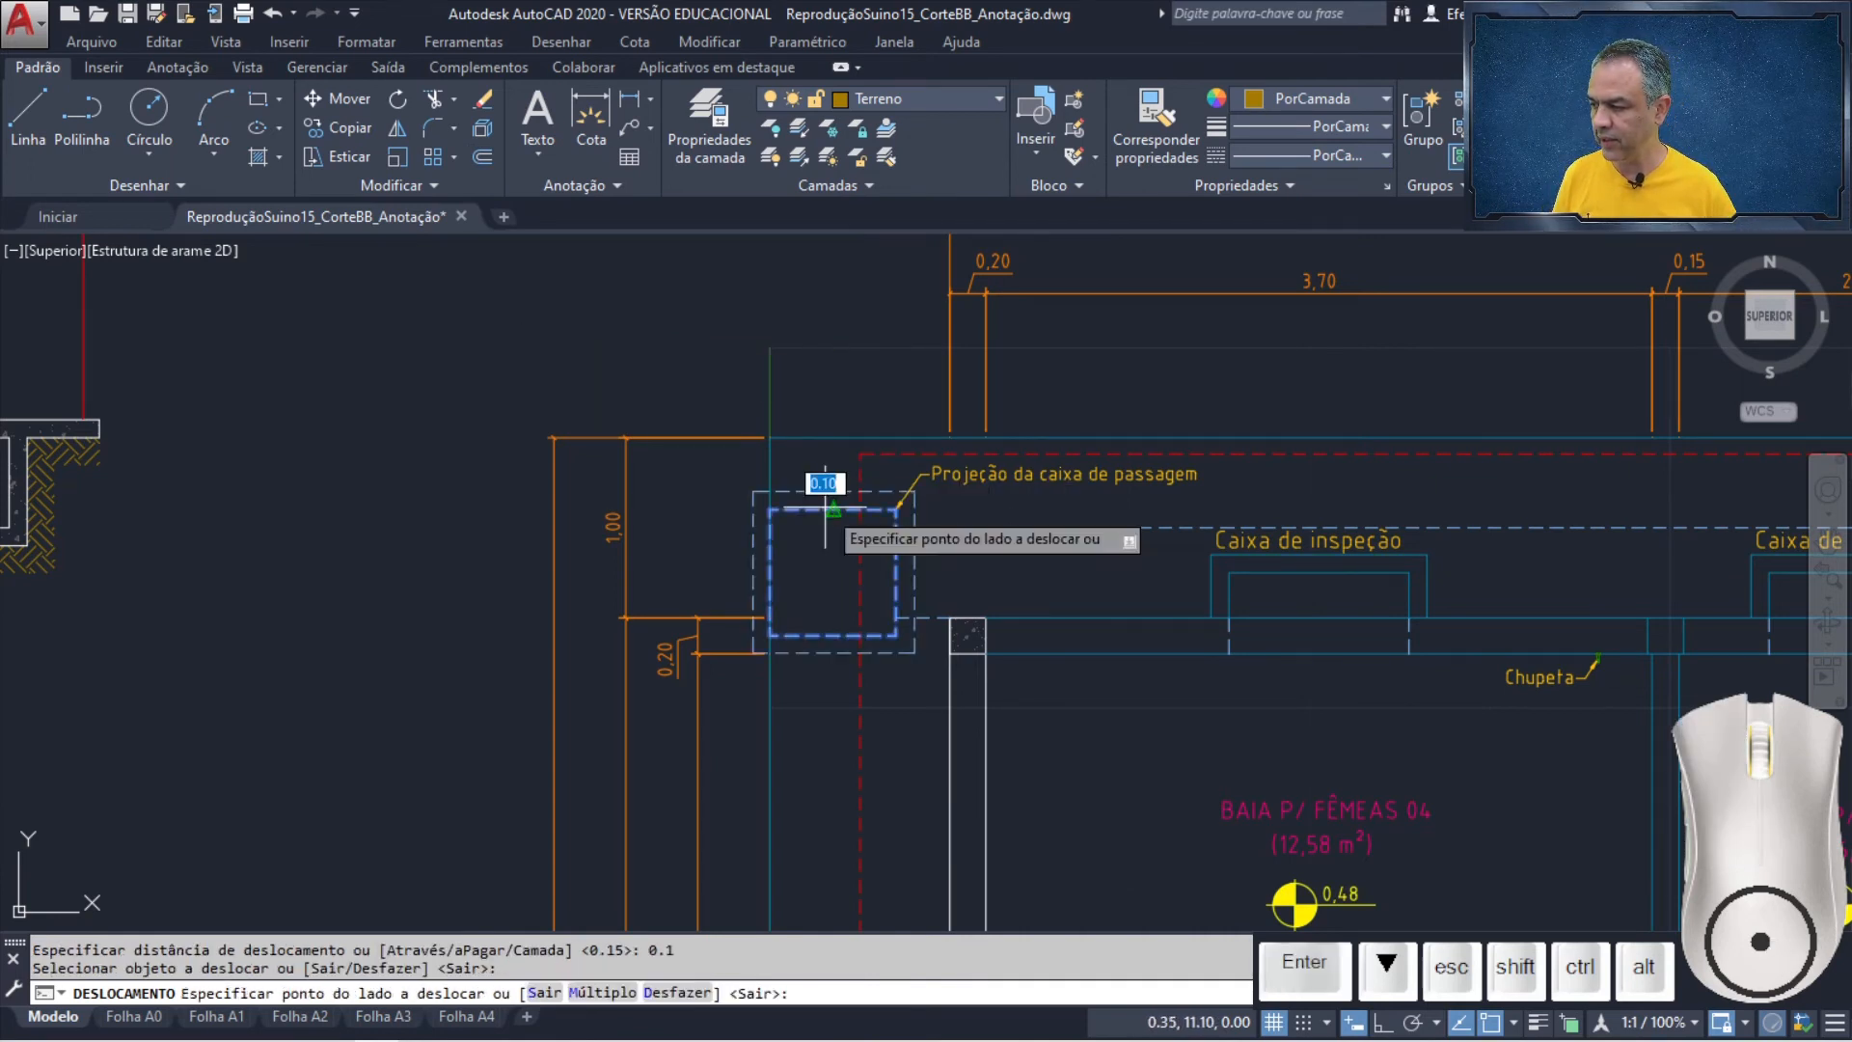
left_click(819, 467)
key("Return")
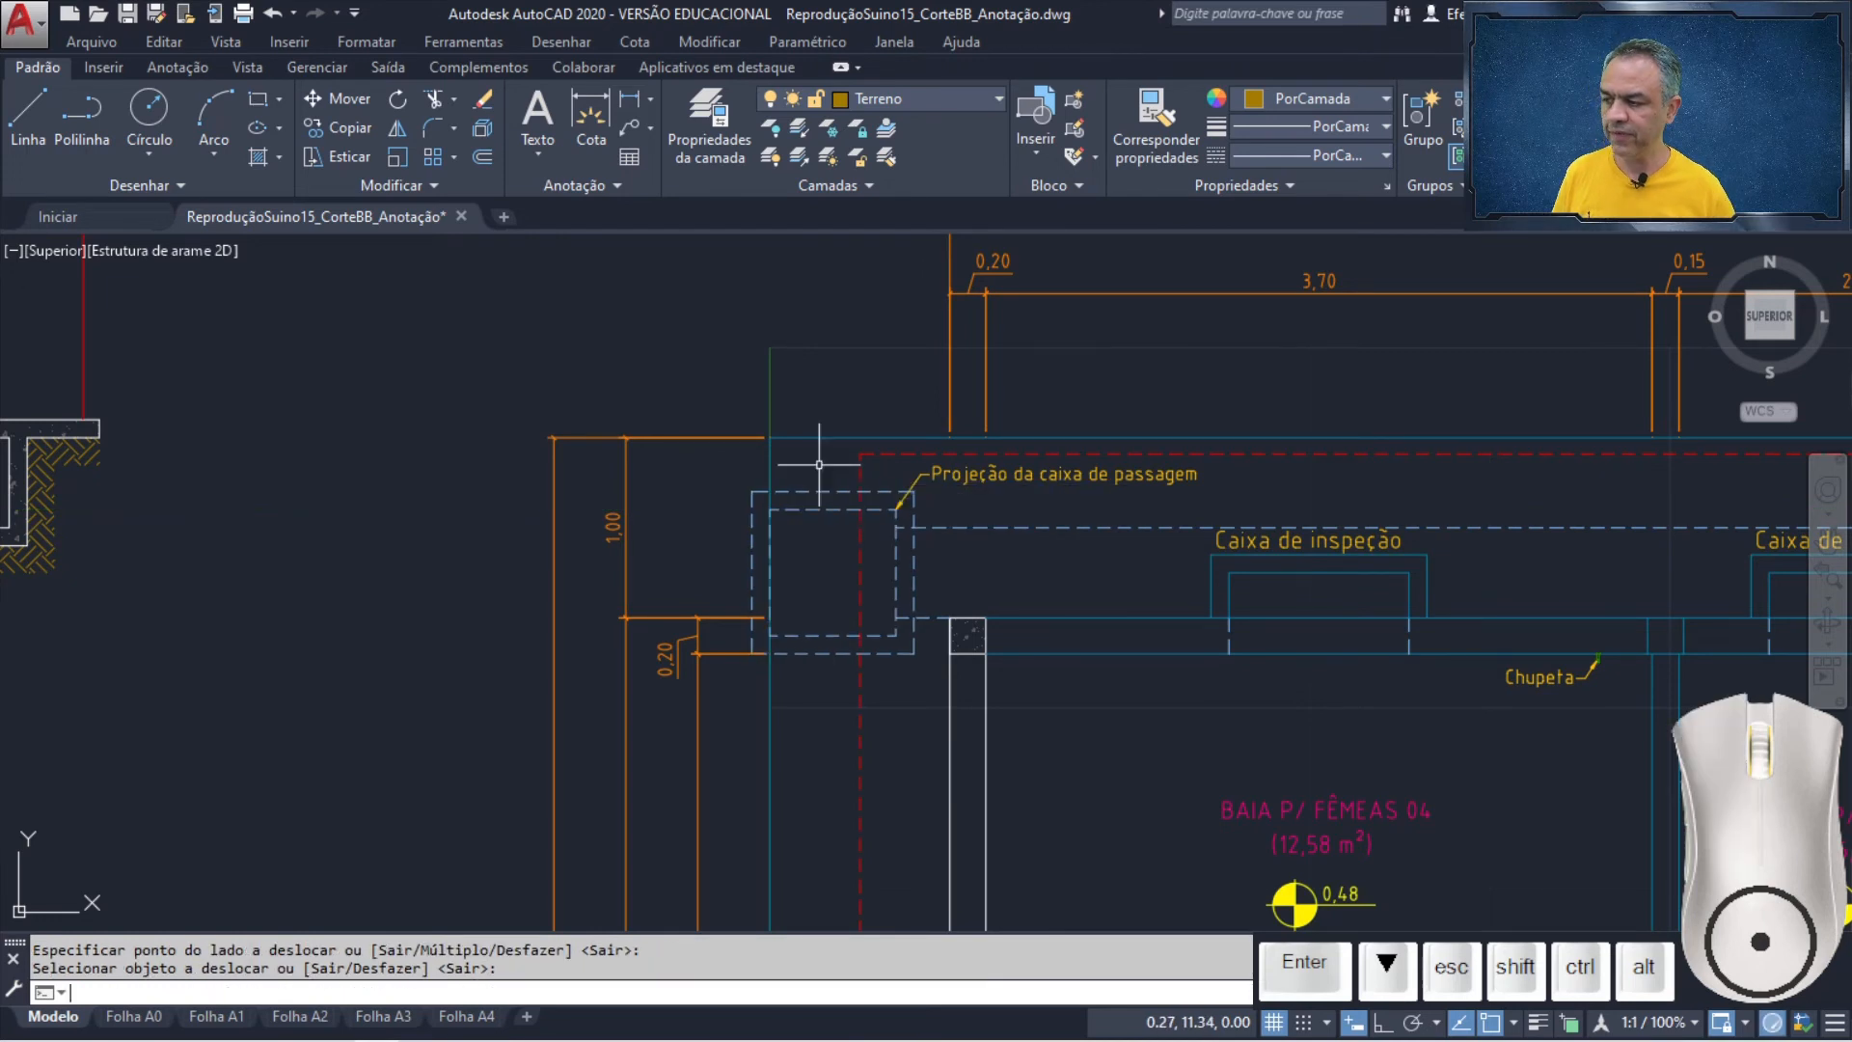
- Move both dashed passage box rectangles 0.10 to the right, aligning the outer one's left side with the plan's outer edge line
scroll(815, 482, "up", 4)
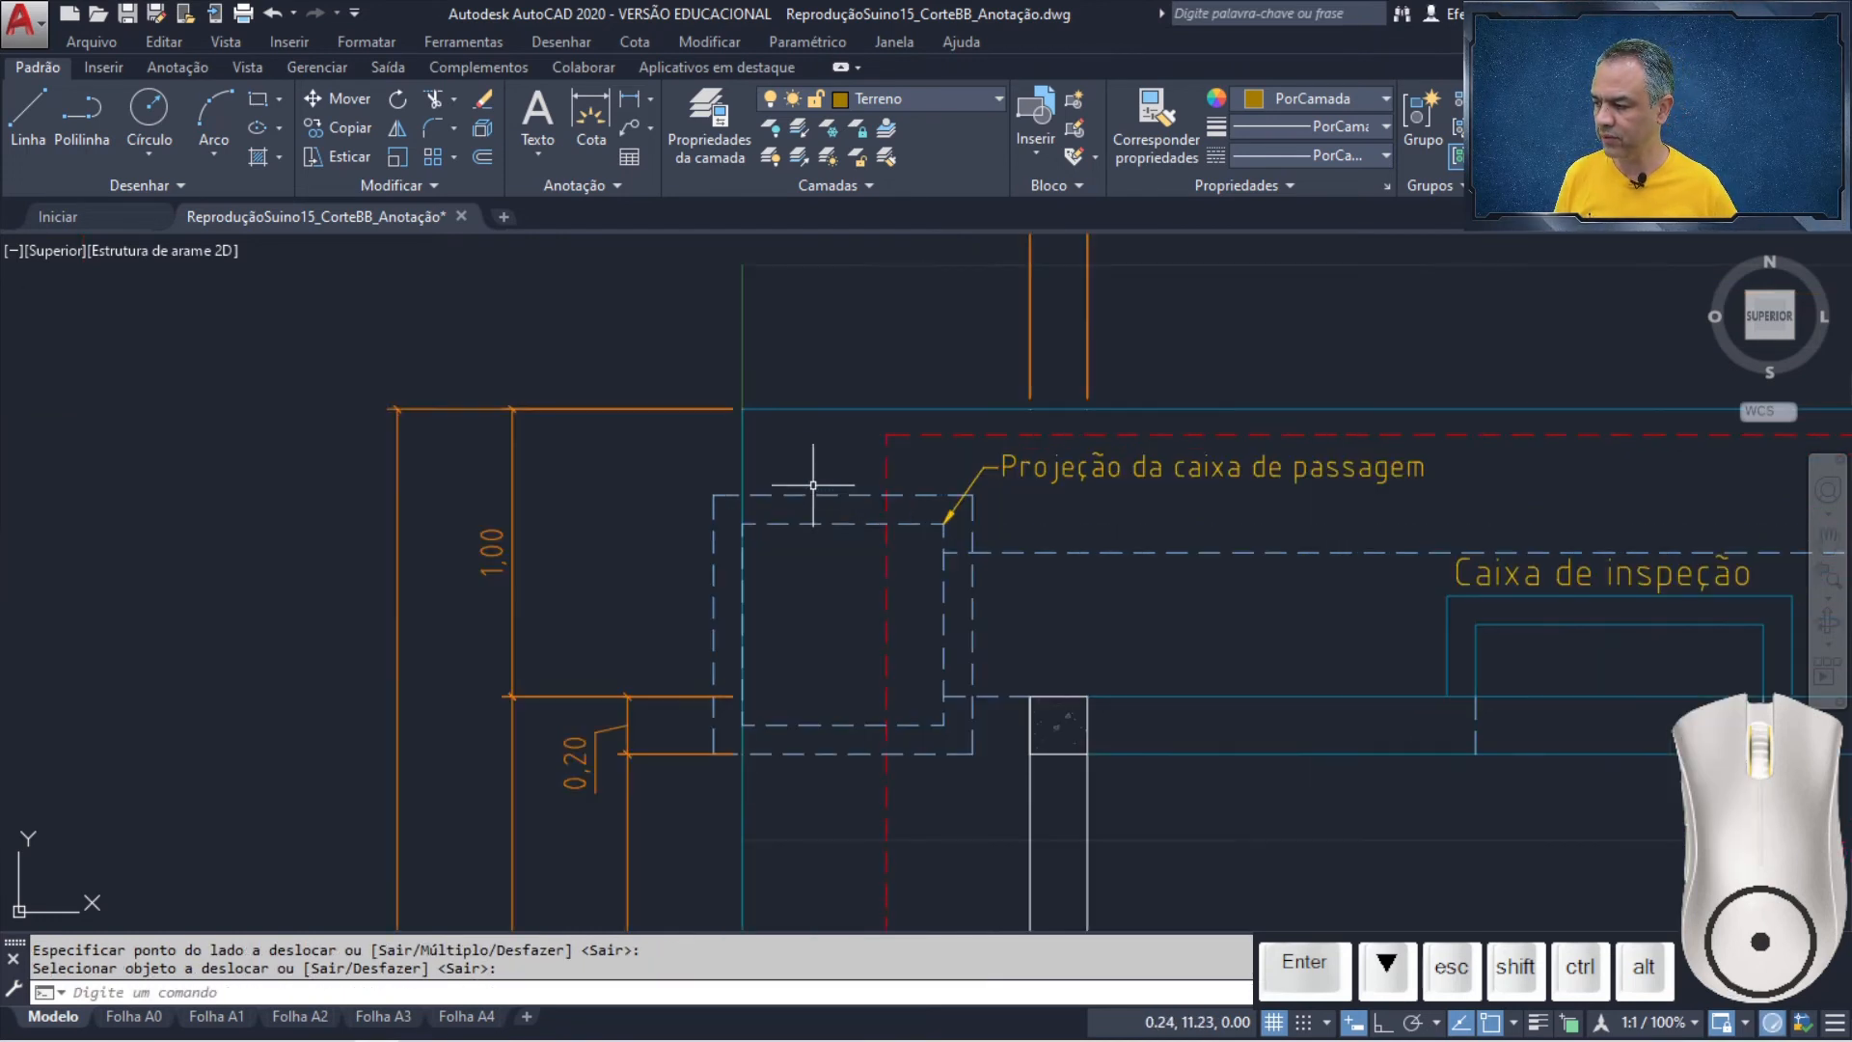
middle_click_drag(814, 485, 644, 383)
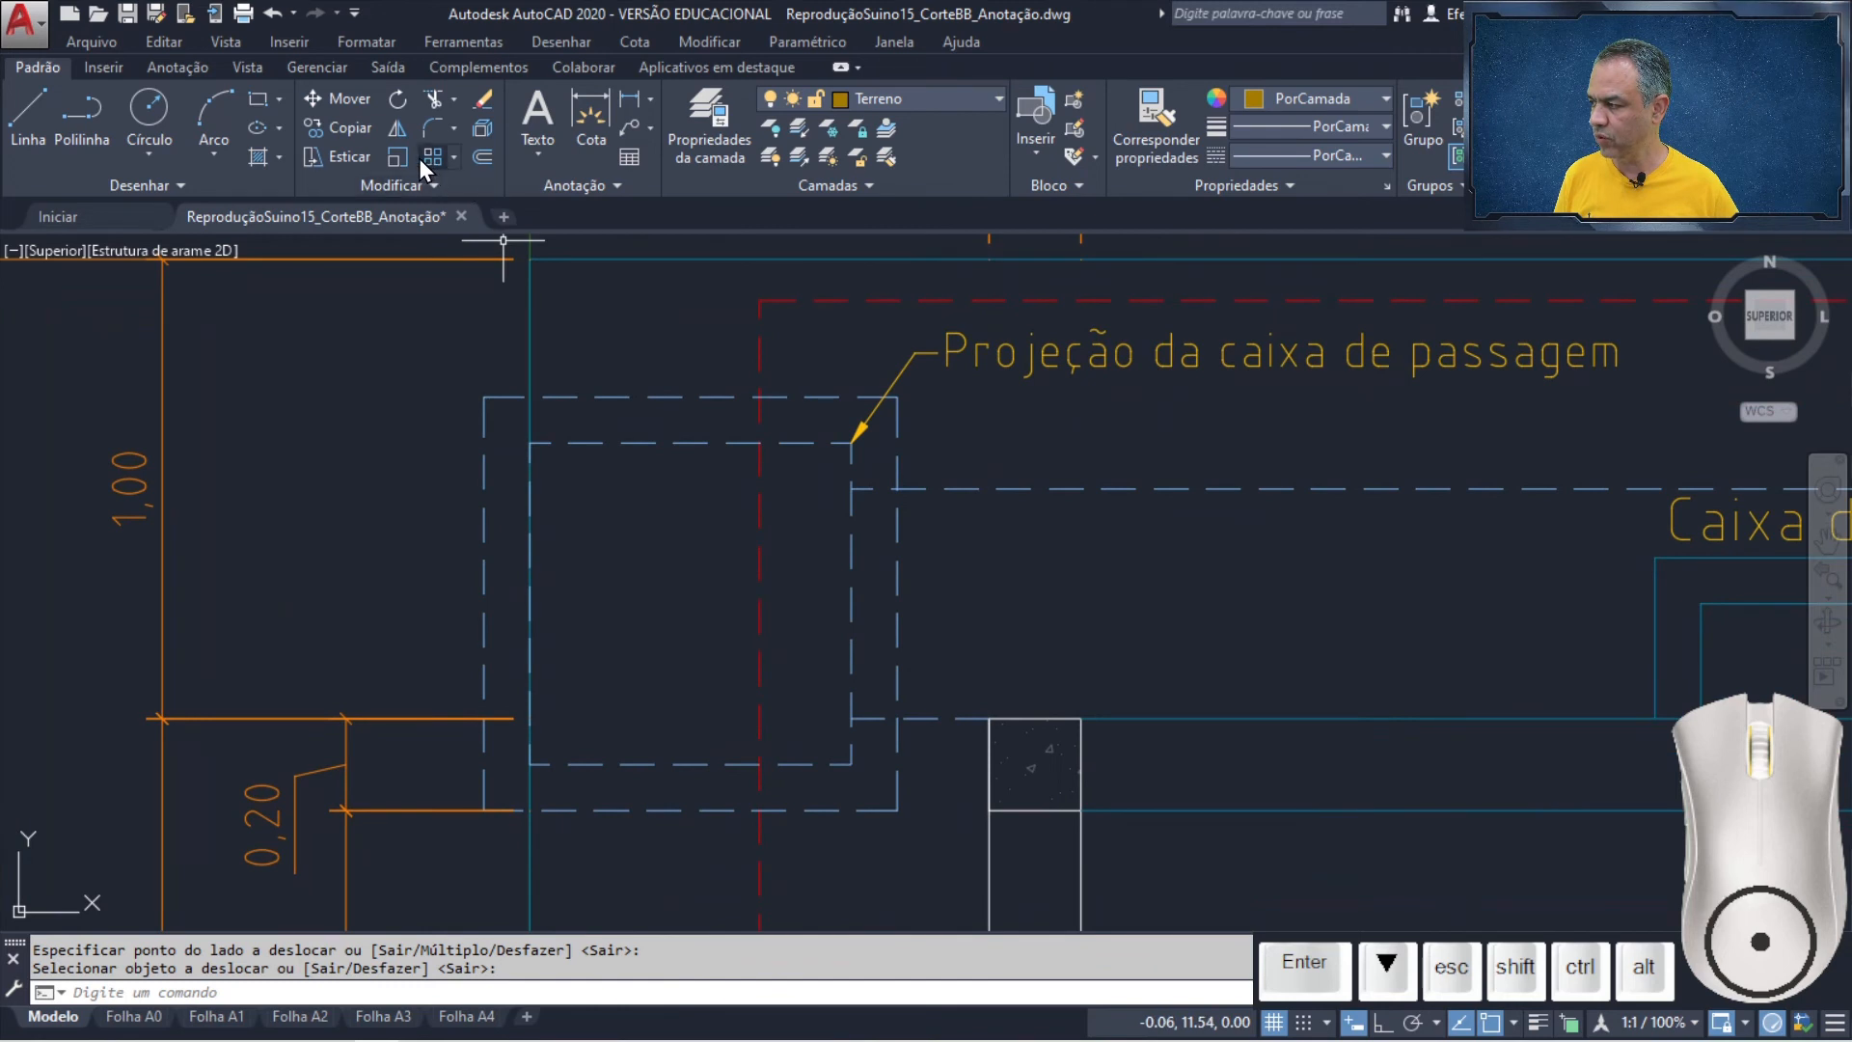
left_click(339, 95)
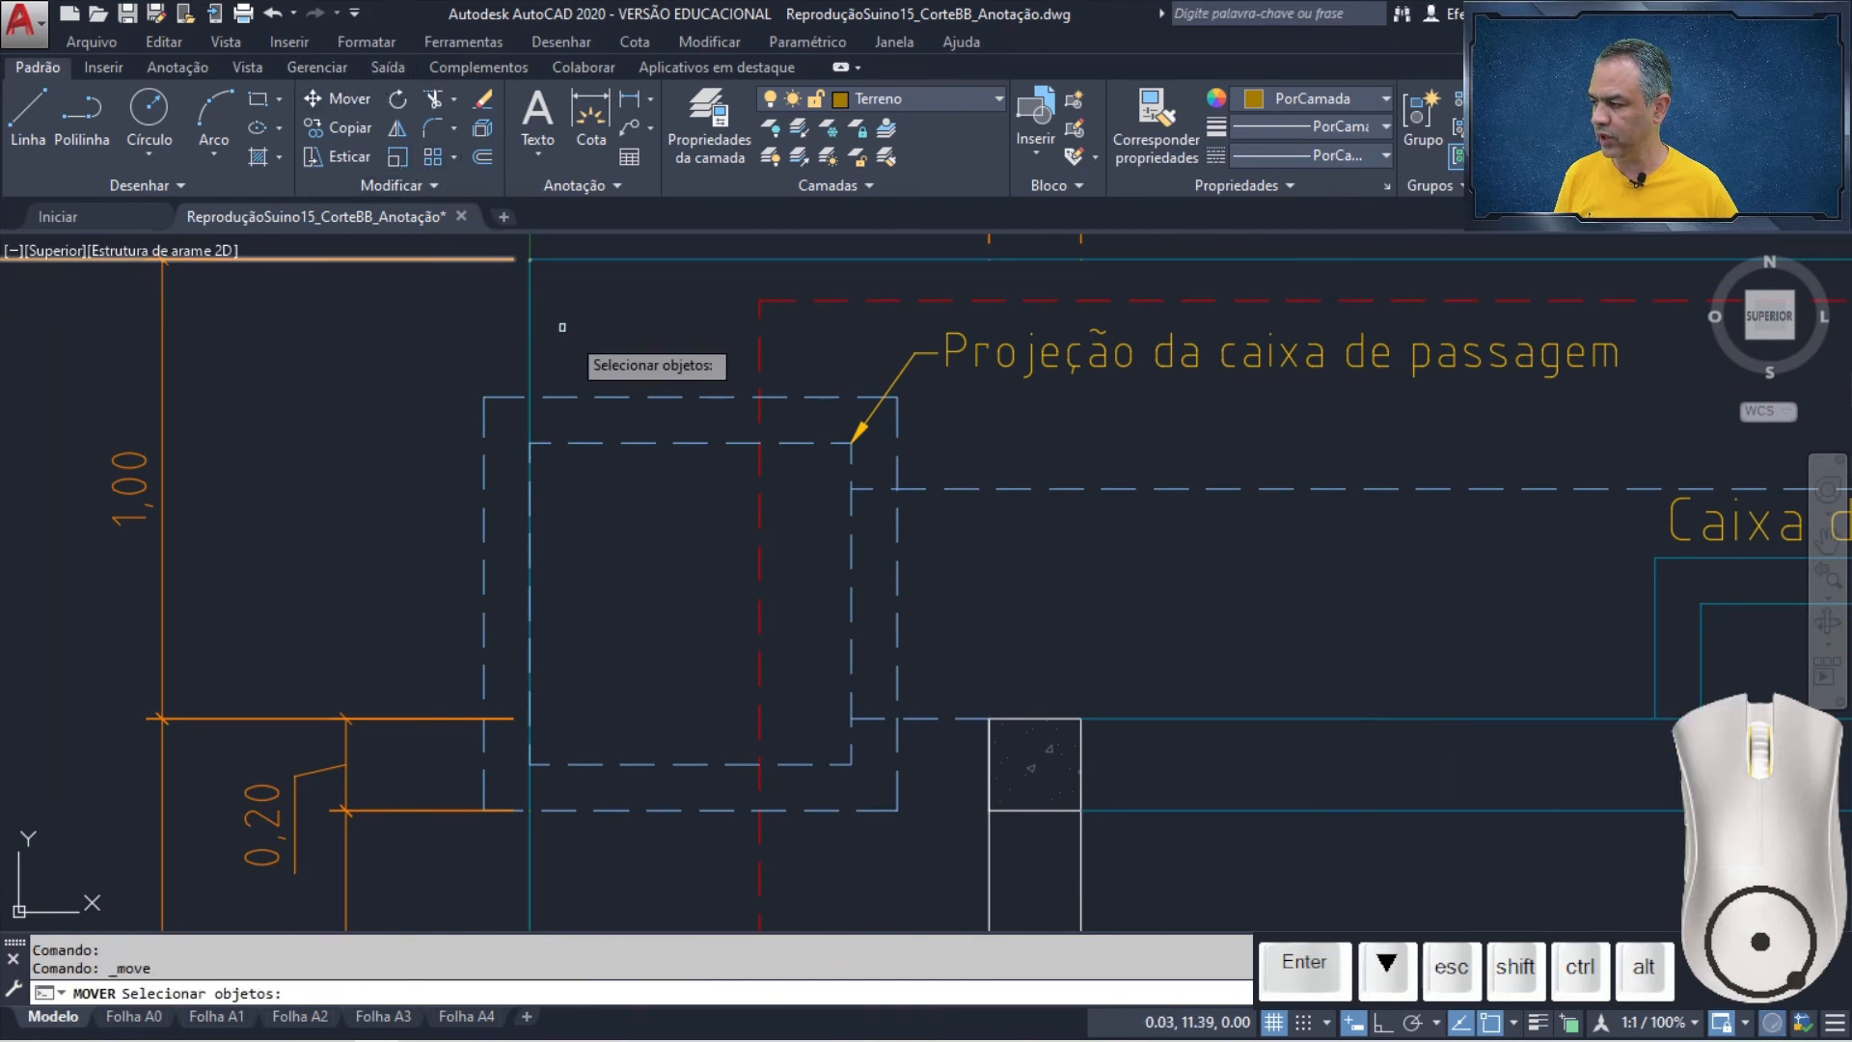
left_click(694, 346)
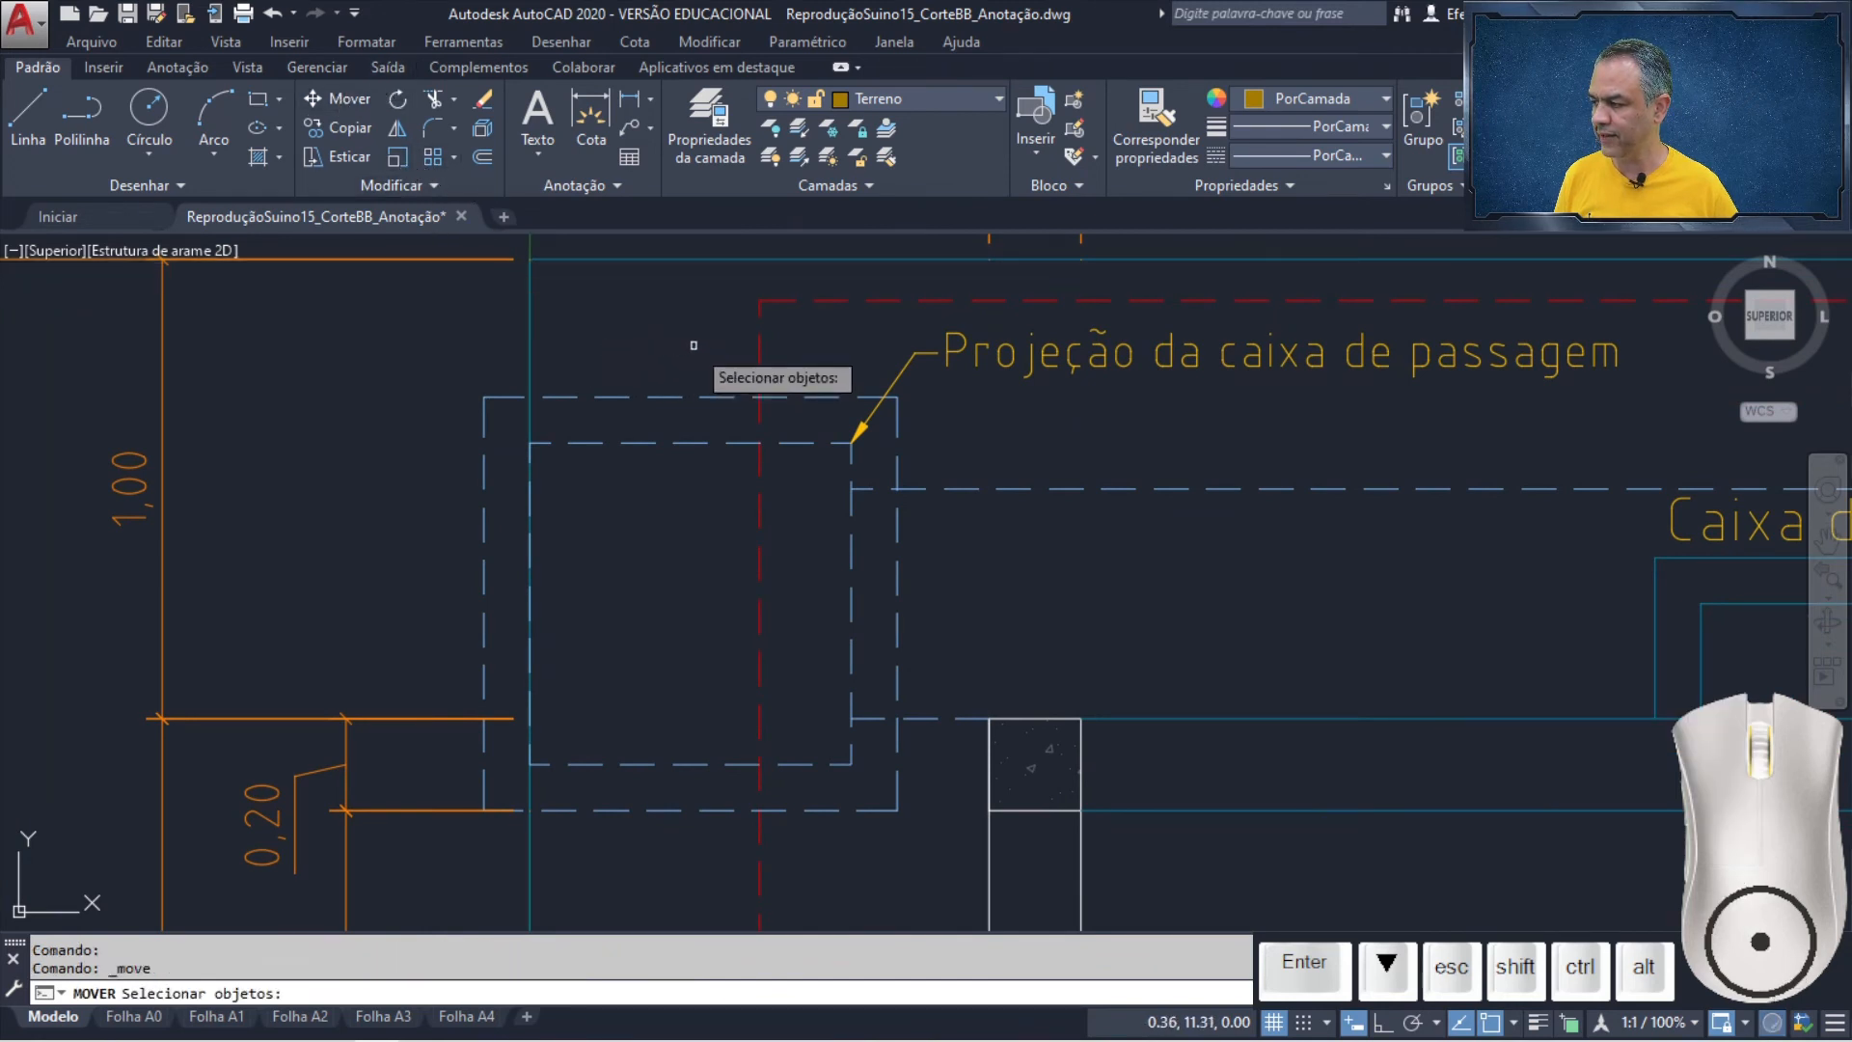
left_click(605, 475)
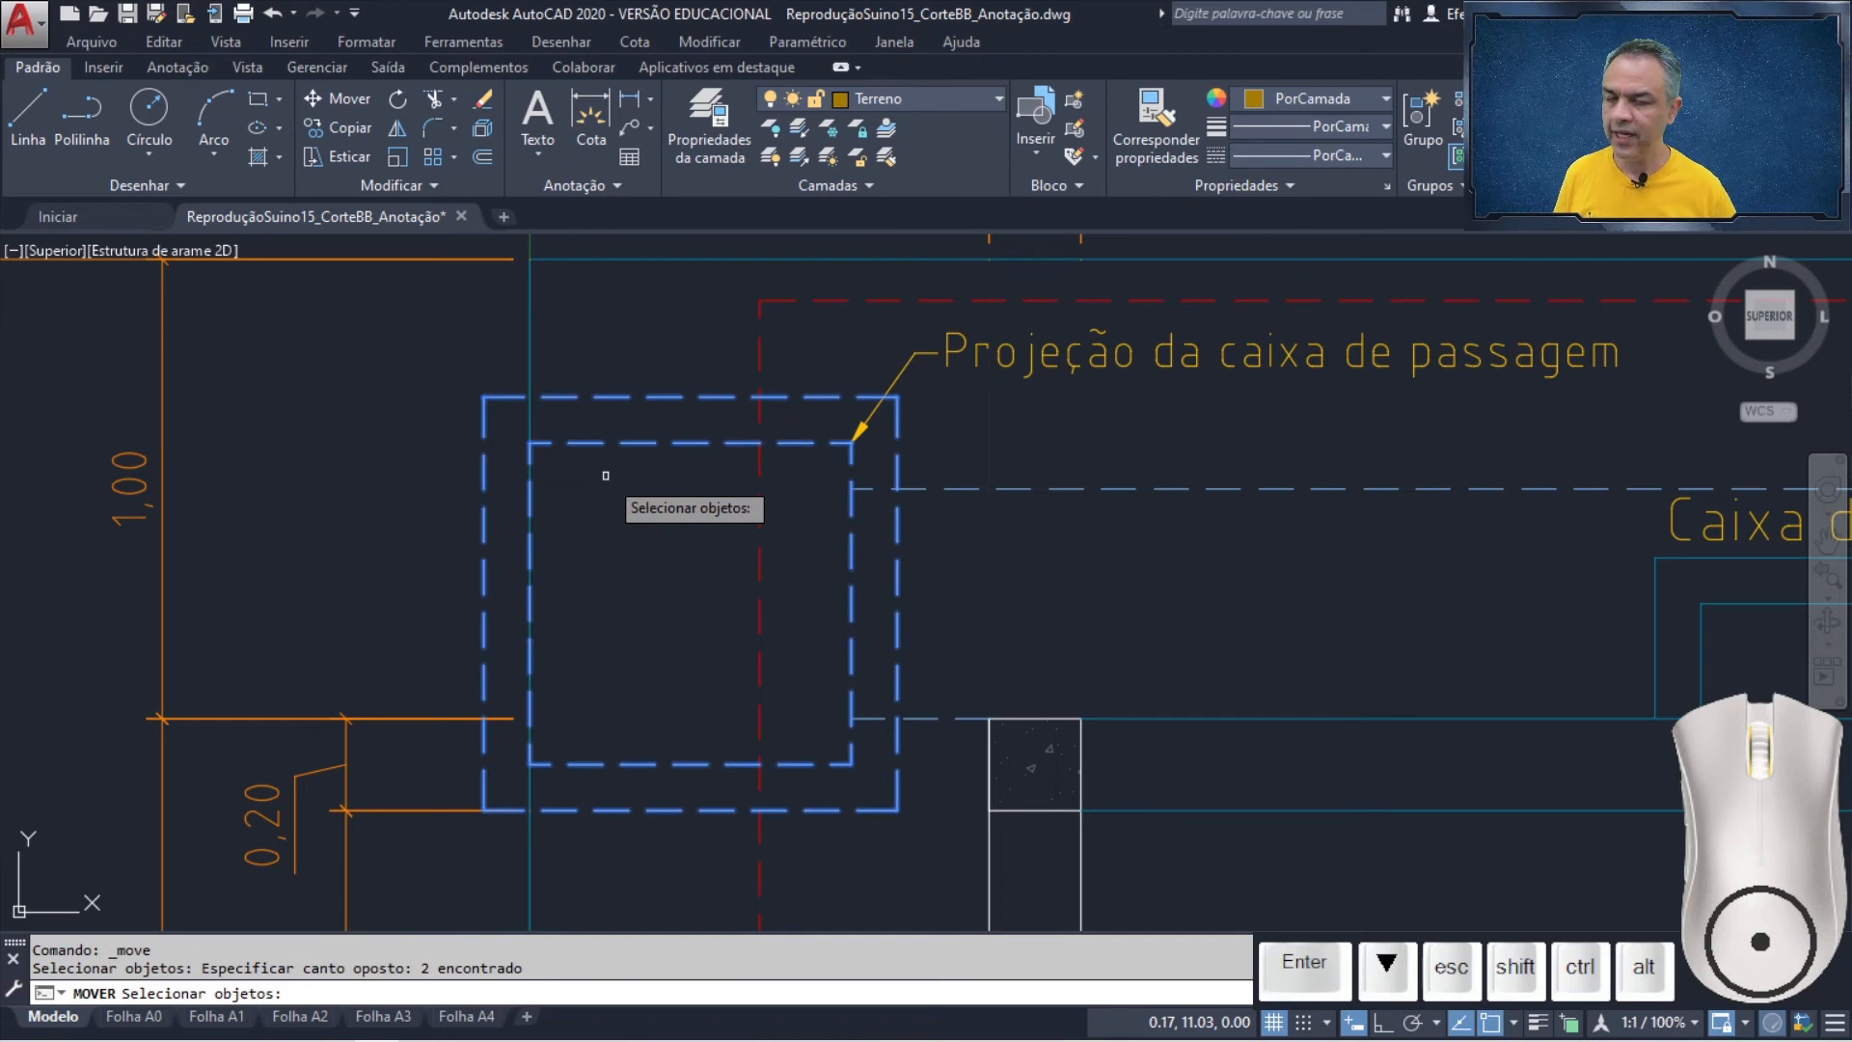
key("Return")
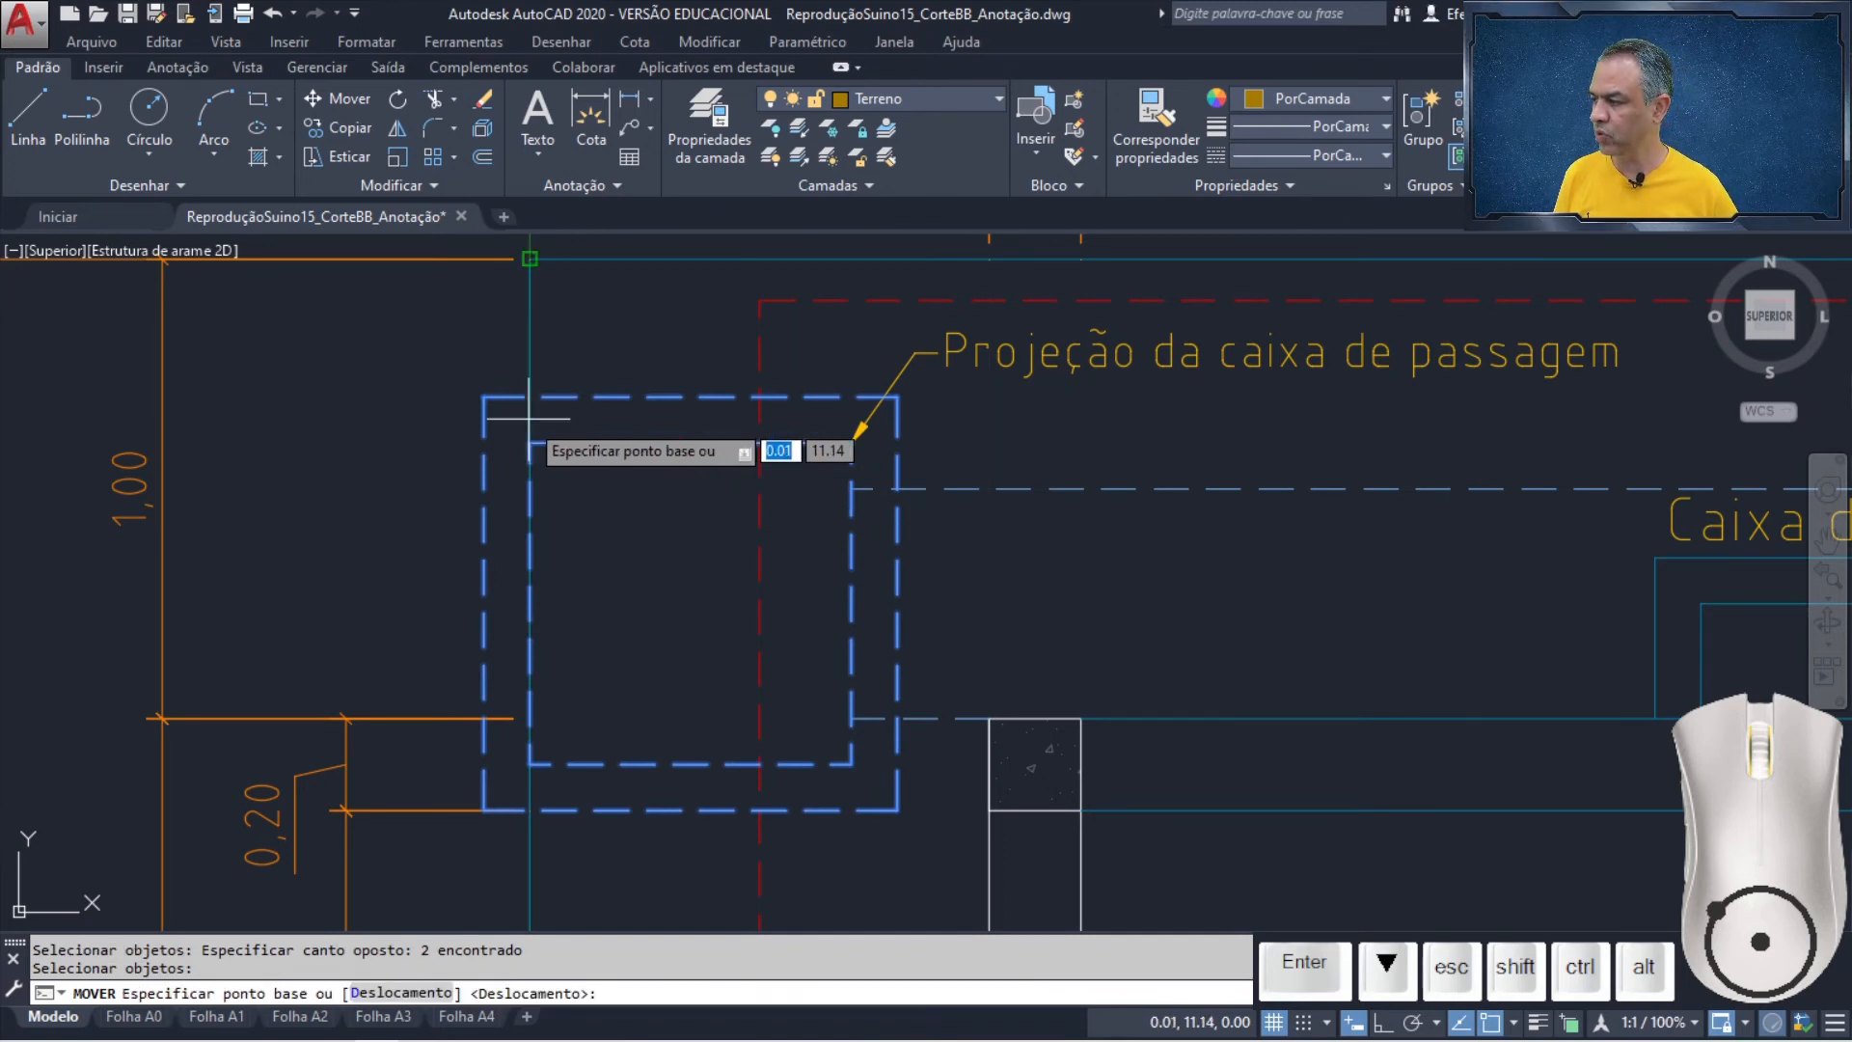
left_click(483, 396)
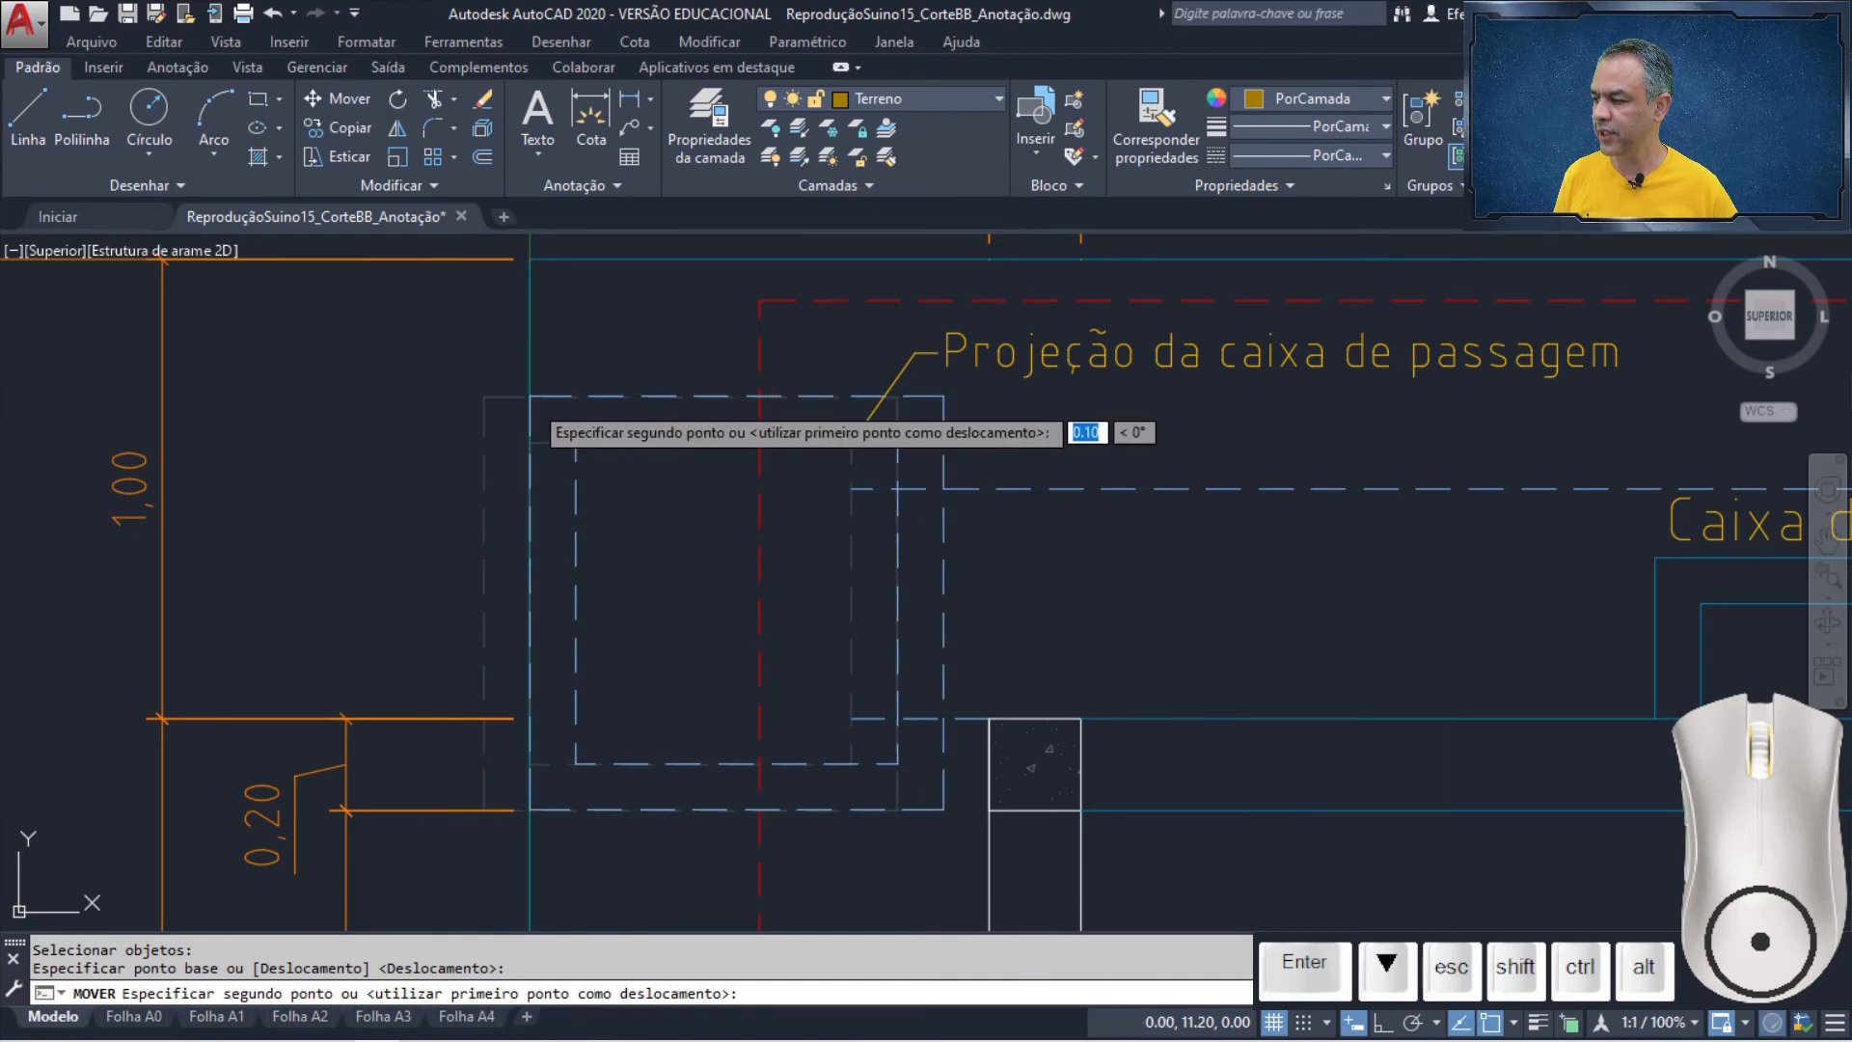
key("Escape")
- Shorten the long and short dashed channel lines so they end at the outer passage box rectangle
left_click(1000, 488)
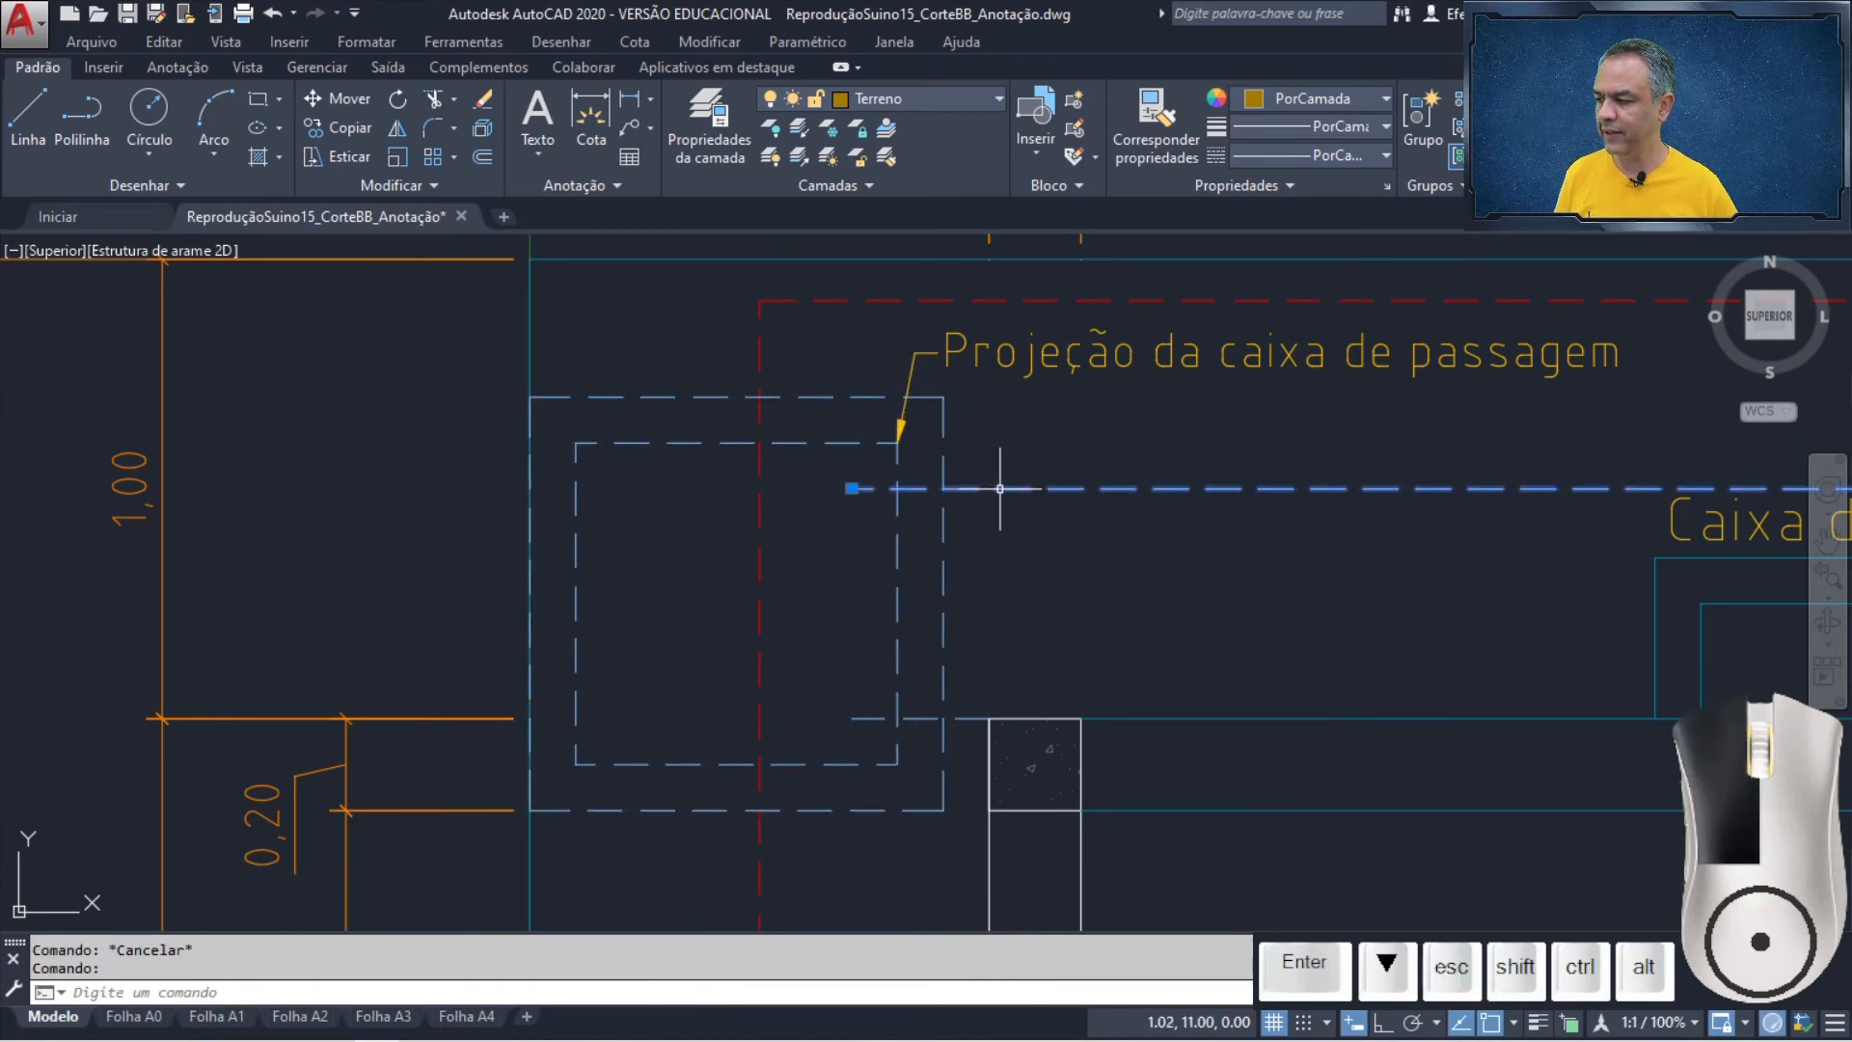
left_click(852, 488)
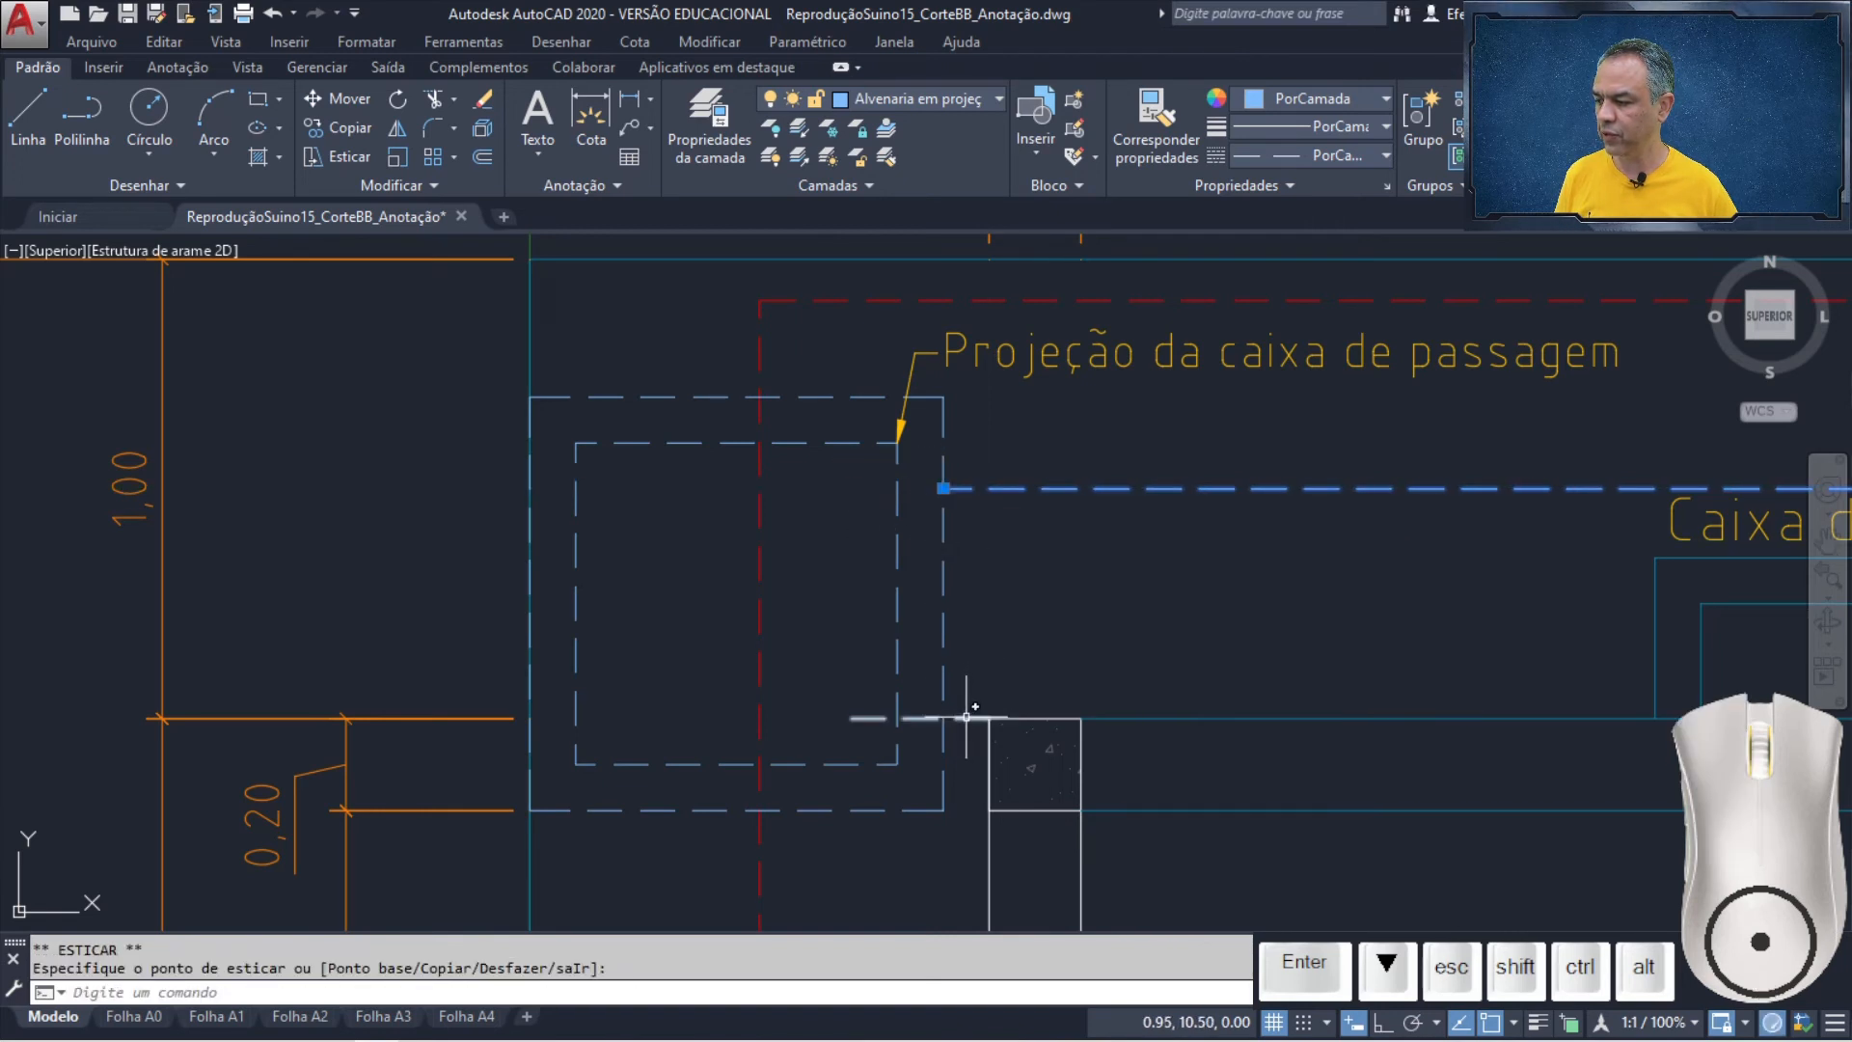
left_click(968, 718)
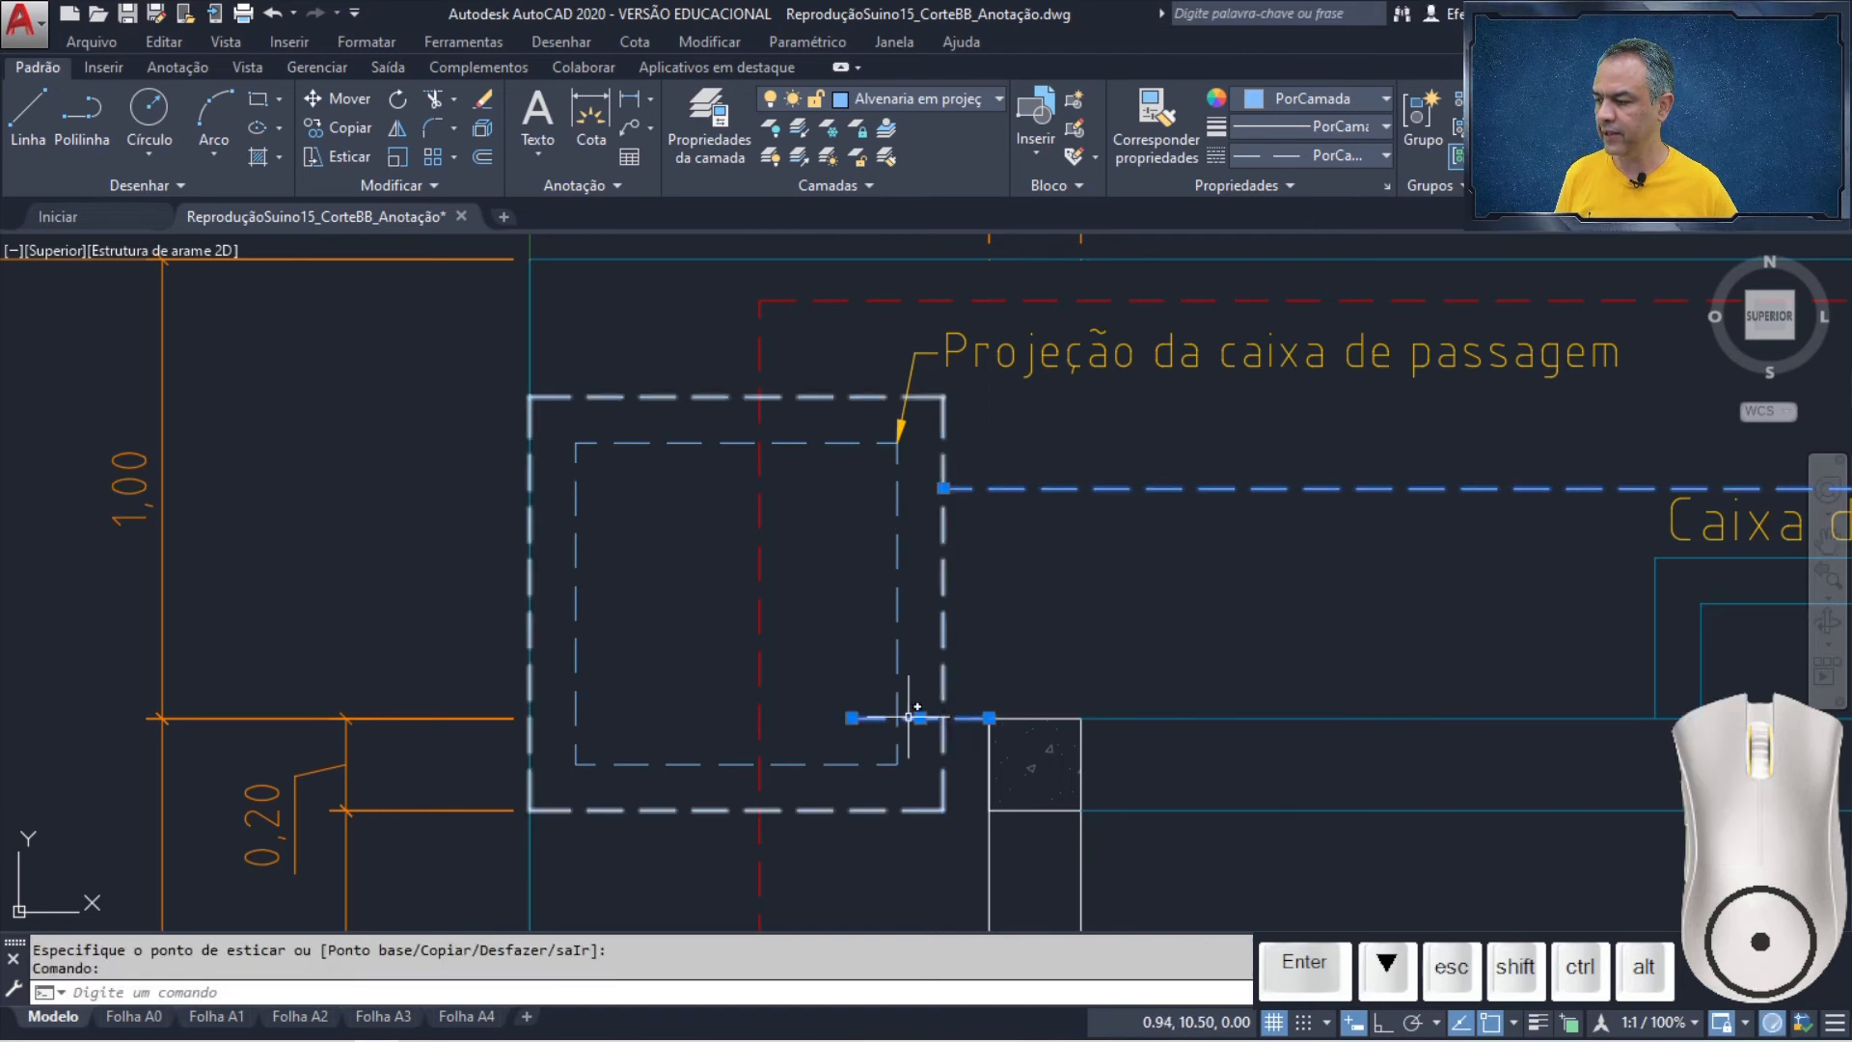
left_click(851, 718)
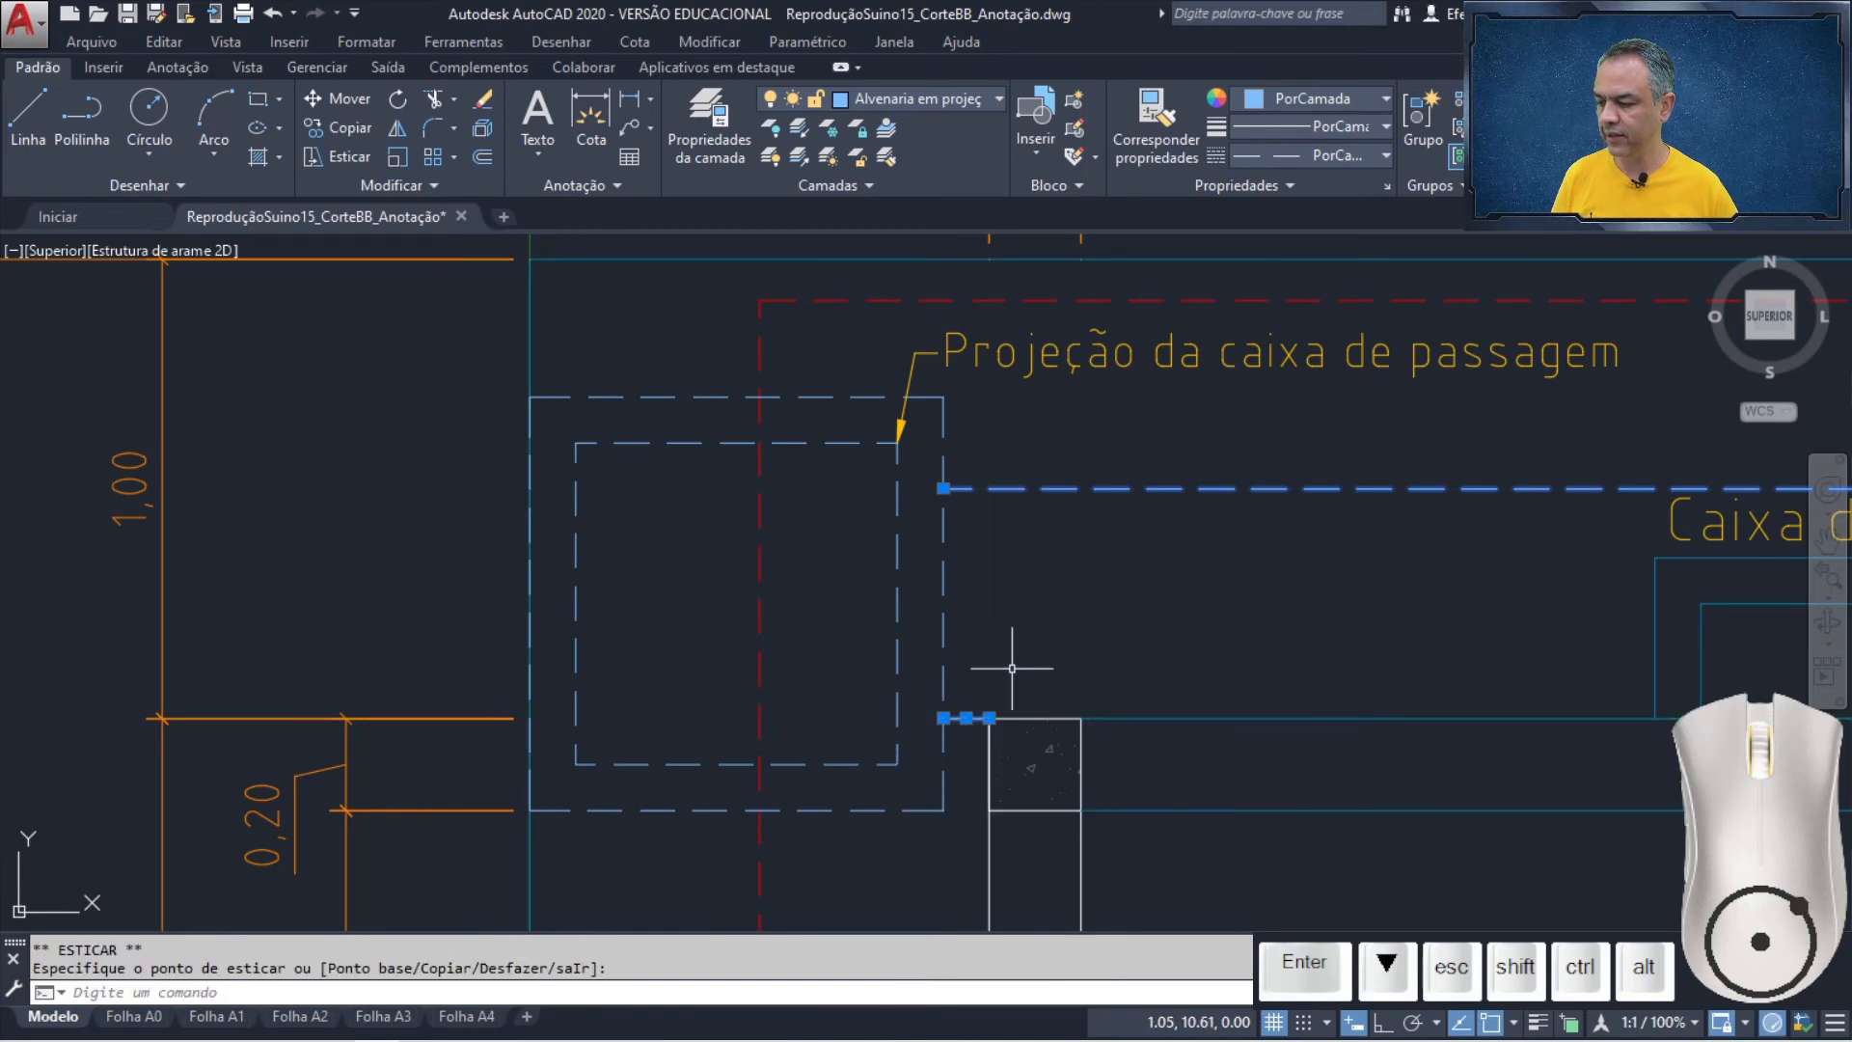
key("Escape")
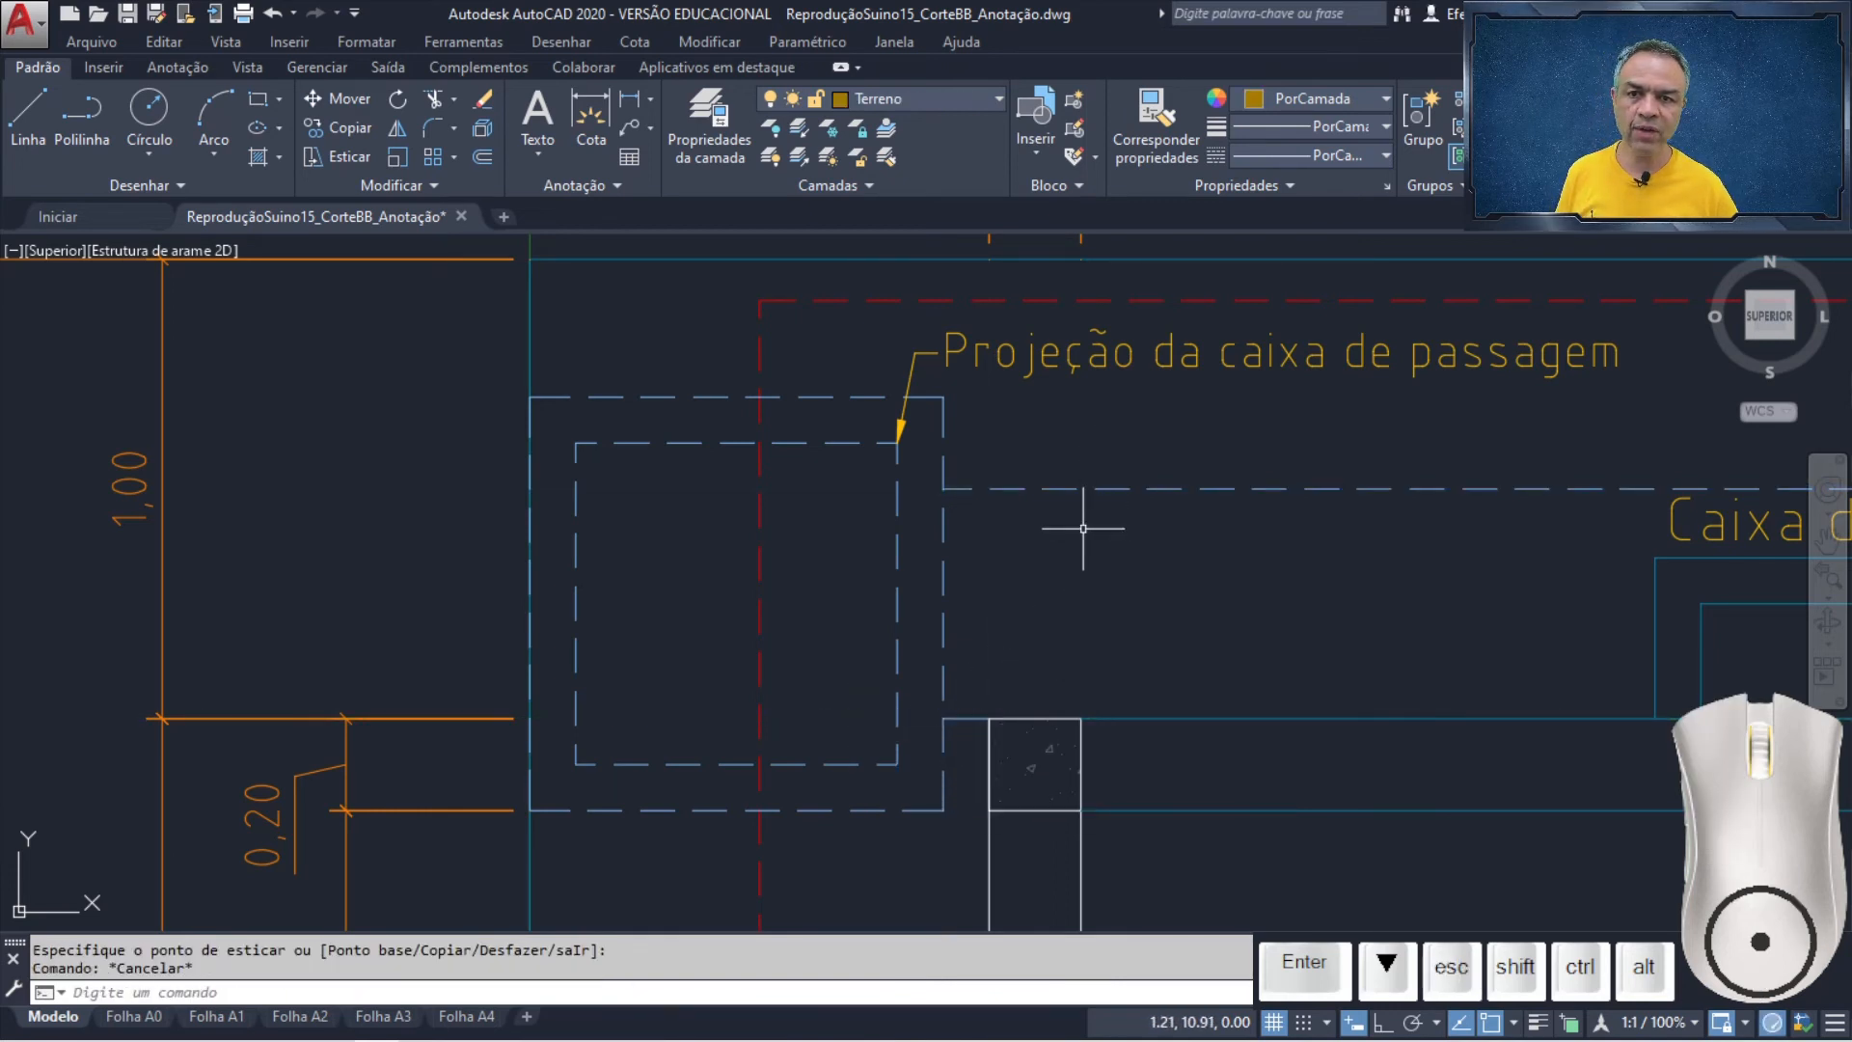
- Offset the long dashed channel line 0.1 upward and the short line beside the column 0.1 downward
left_click(484, 158)
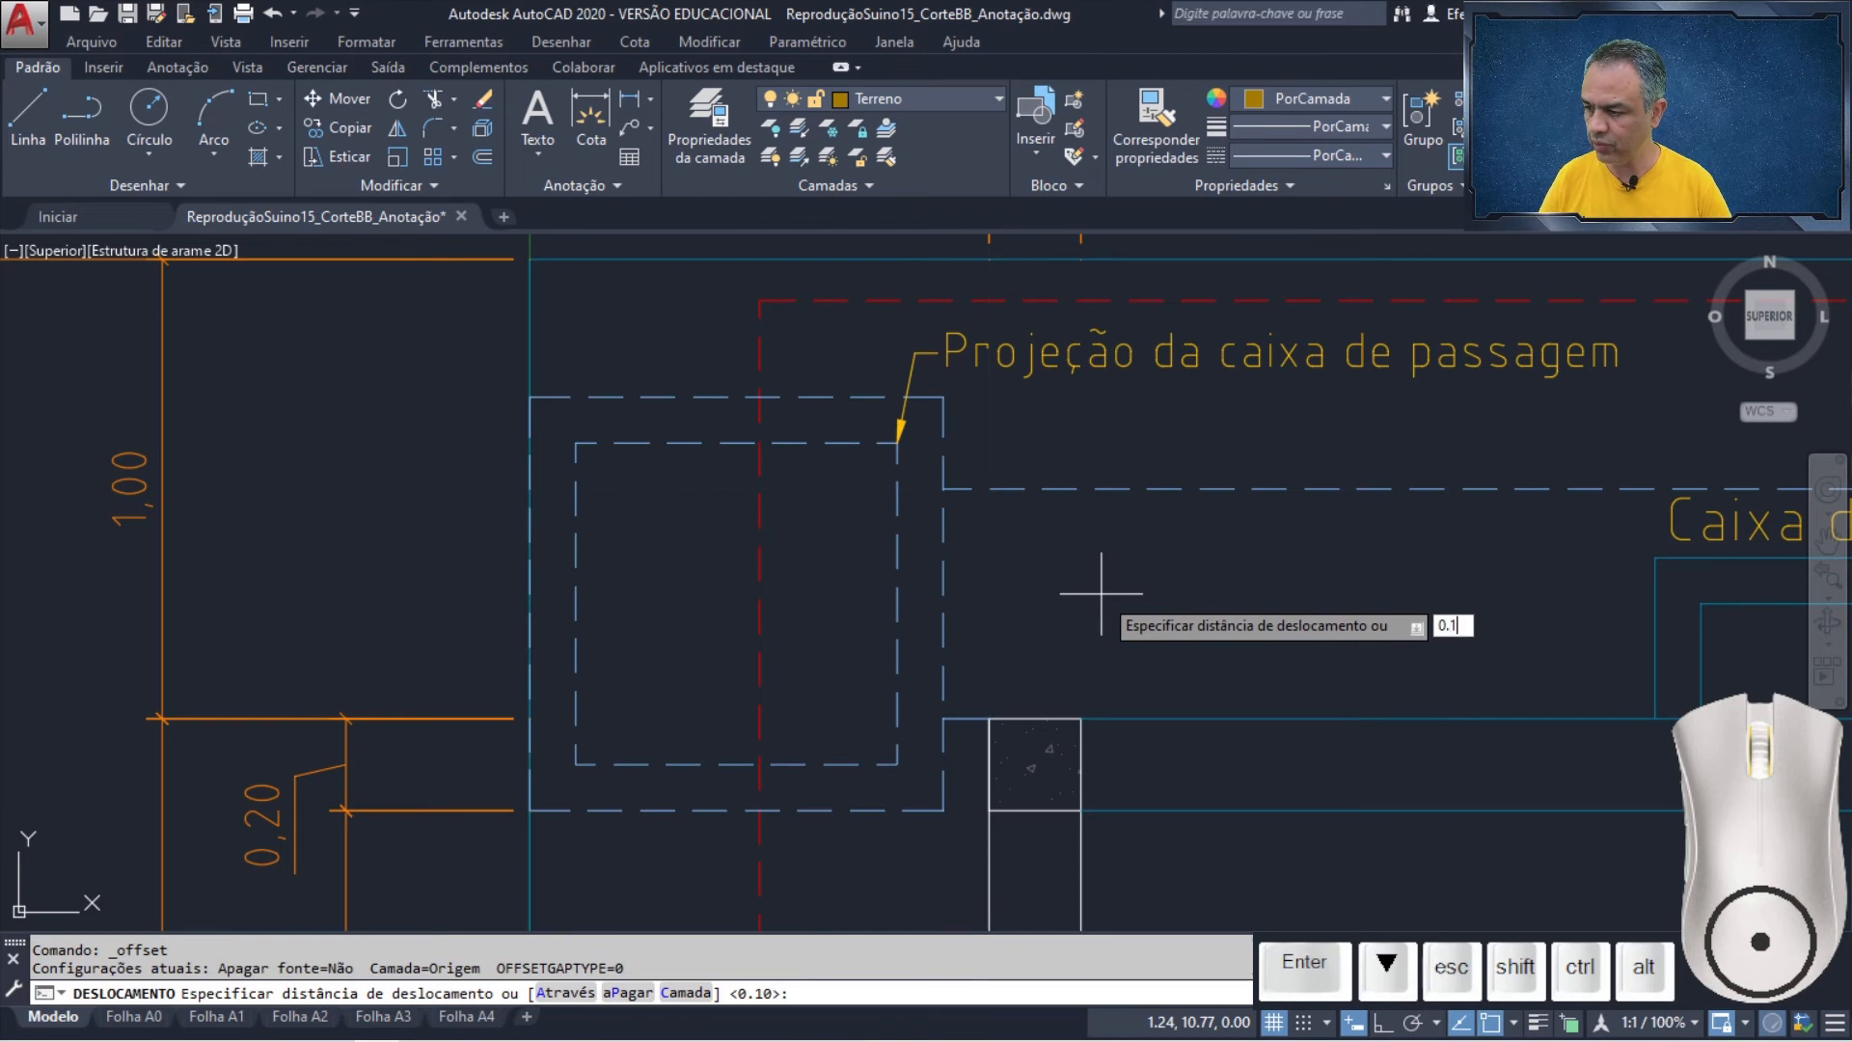
type("0.1")
key("Return")
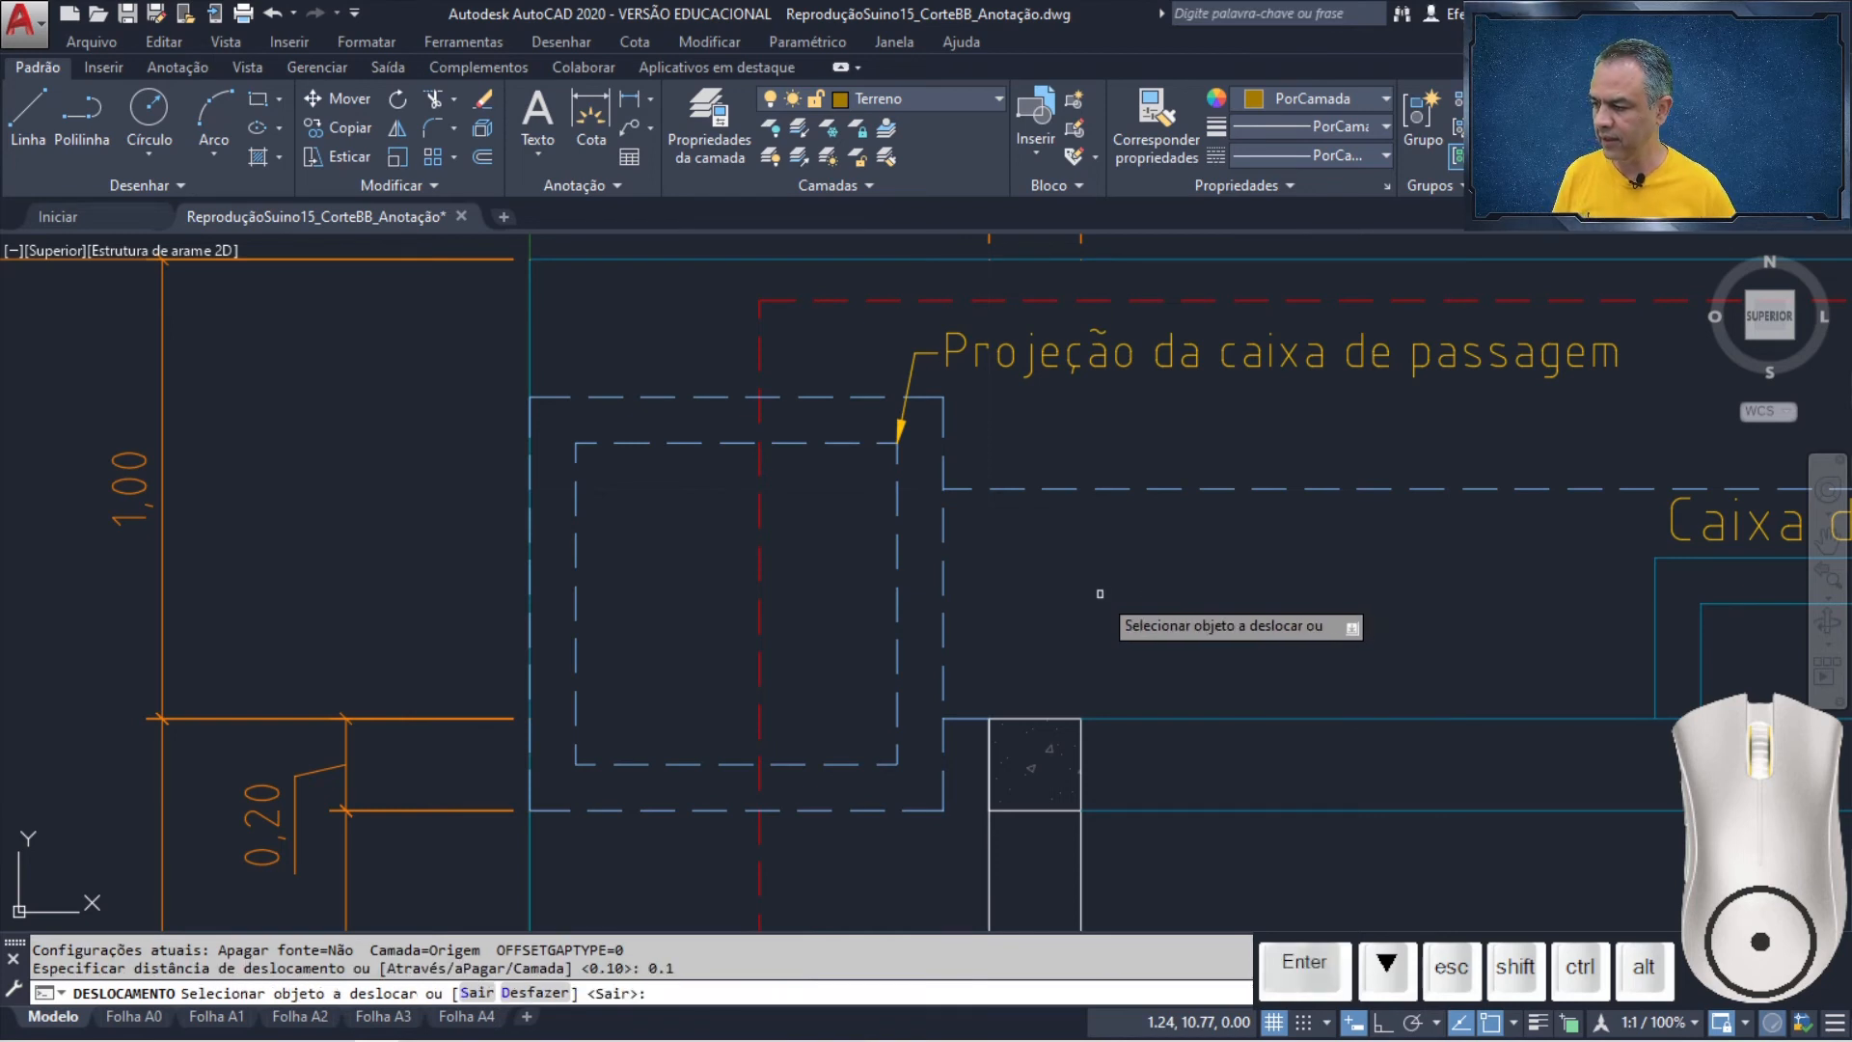
left_click(1051, 489)
left_click(1055, 405)
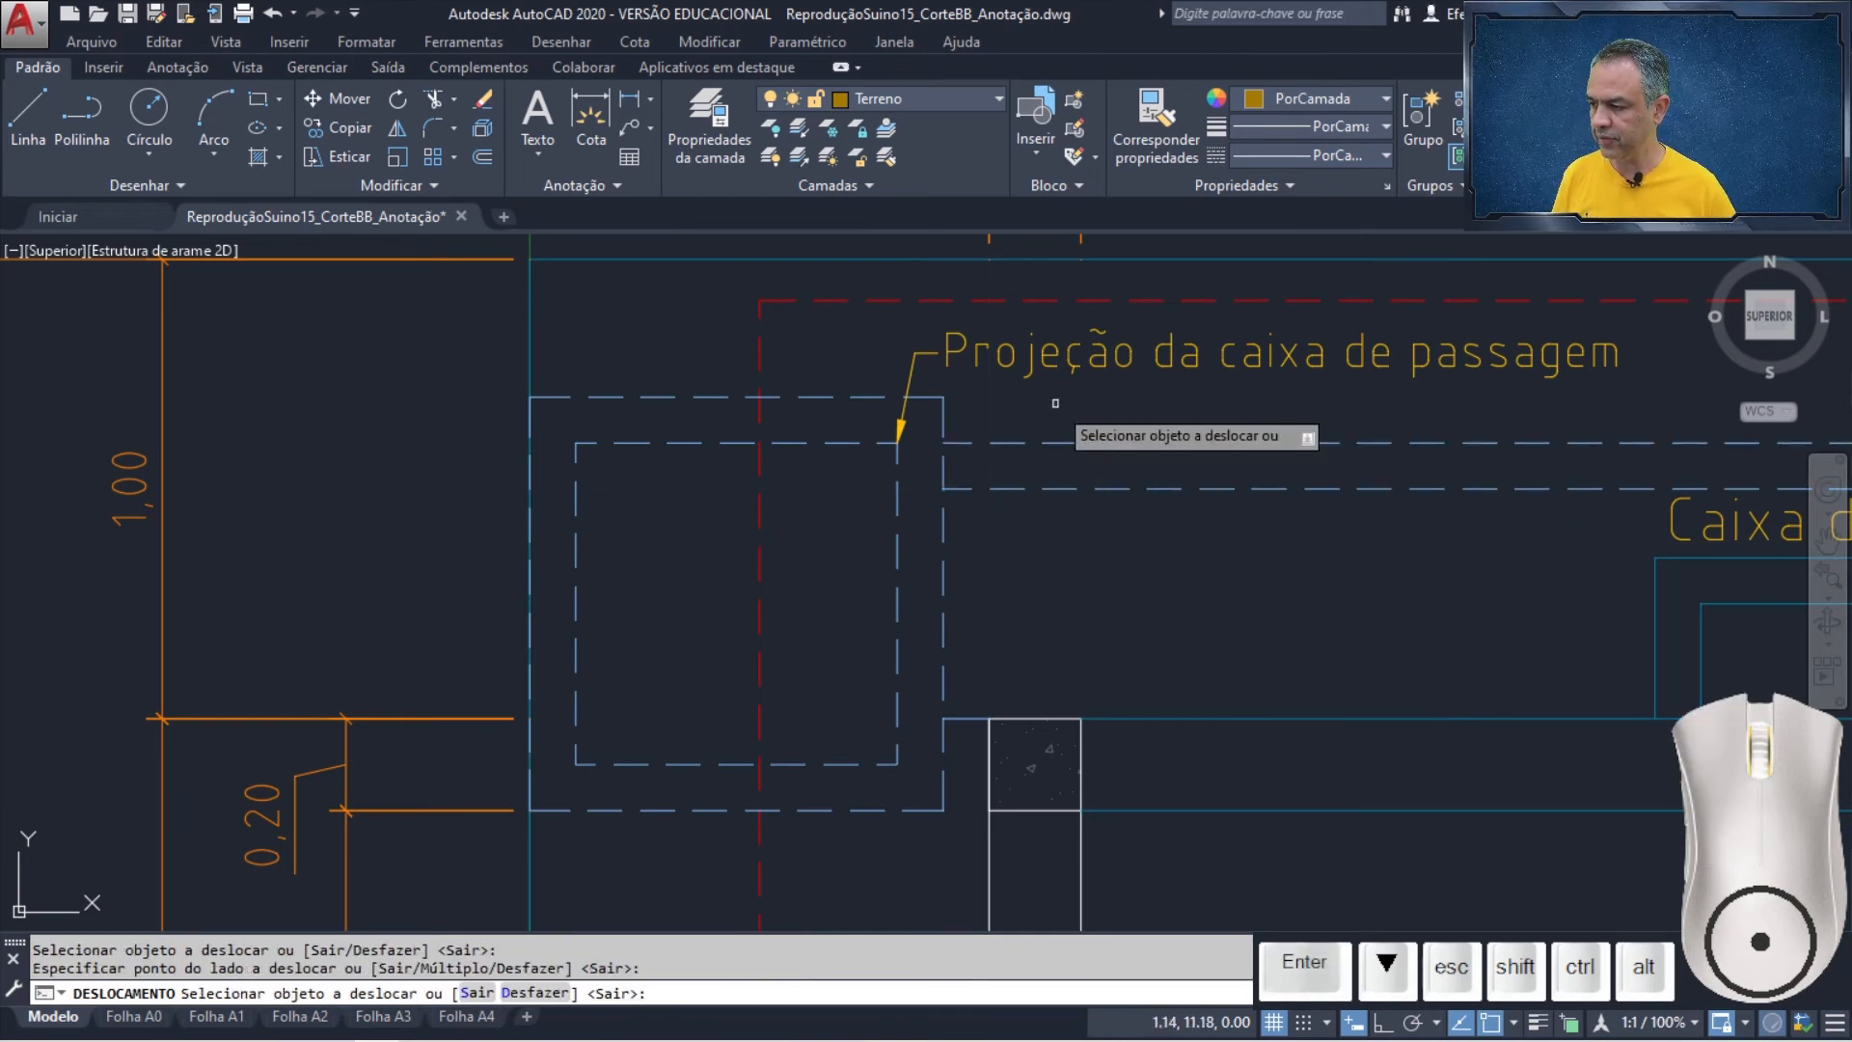
left_click(966, 738)
left_click(961, 748)
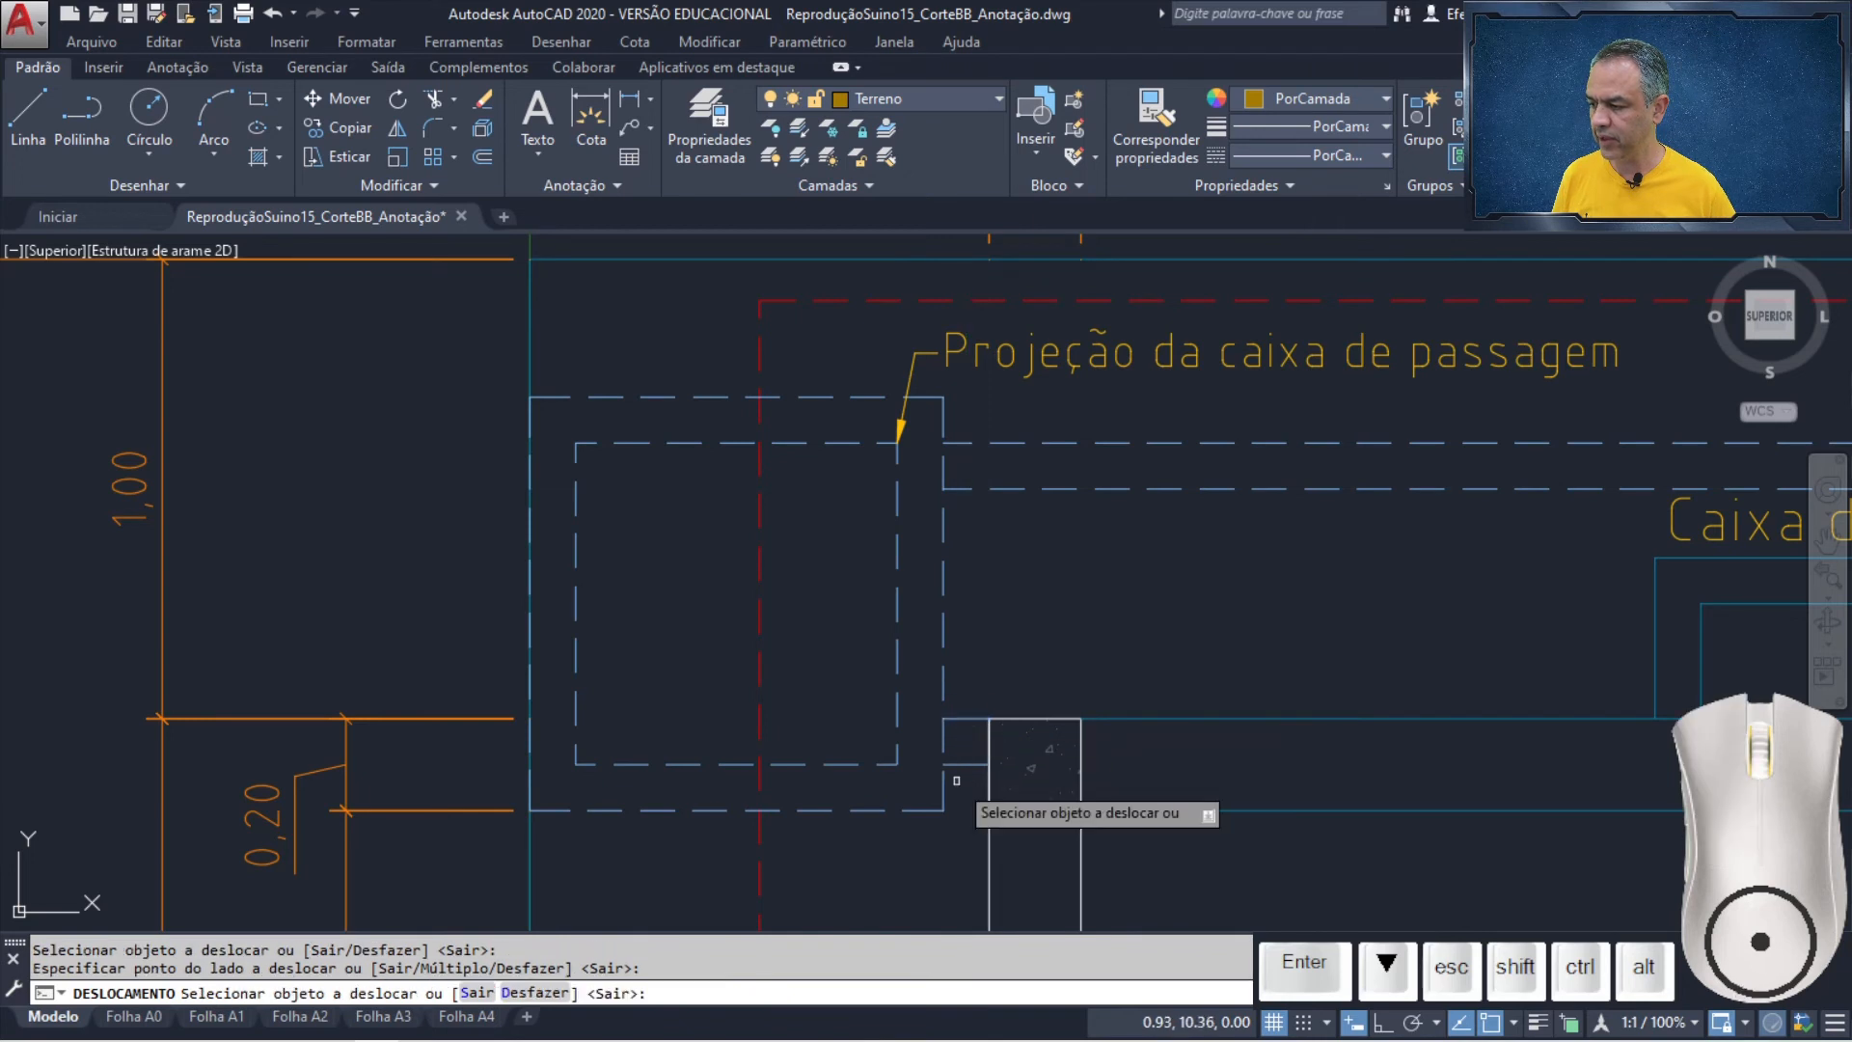
key("Return")
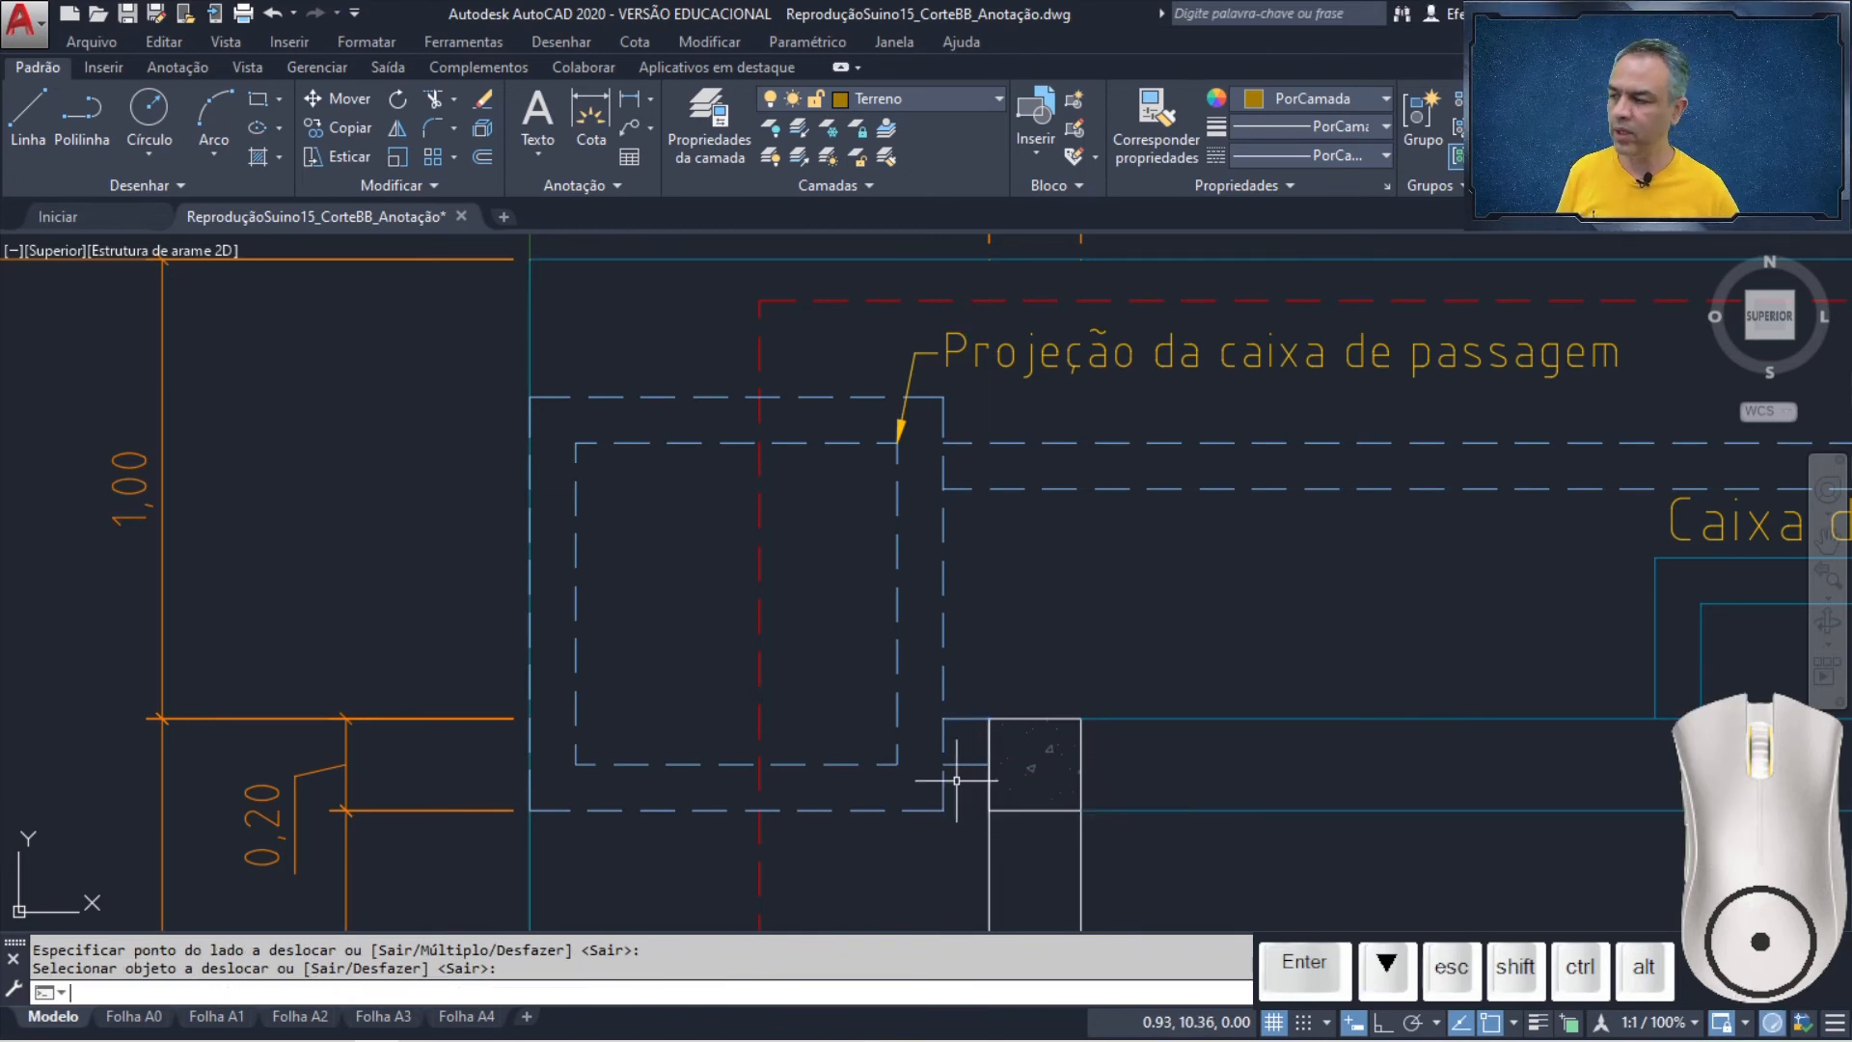
- Move the "Projeção da caixa de passagem" leader so its arrow points at the upper-right corner of the outer dashed passage box rectangle
left_click(362, 101)
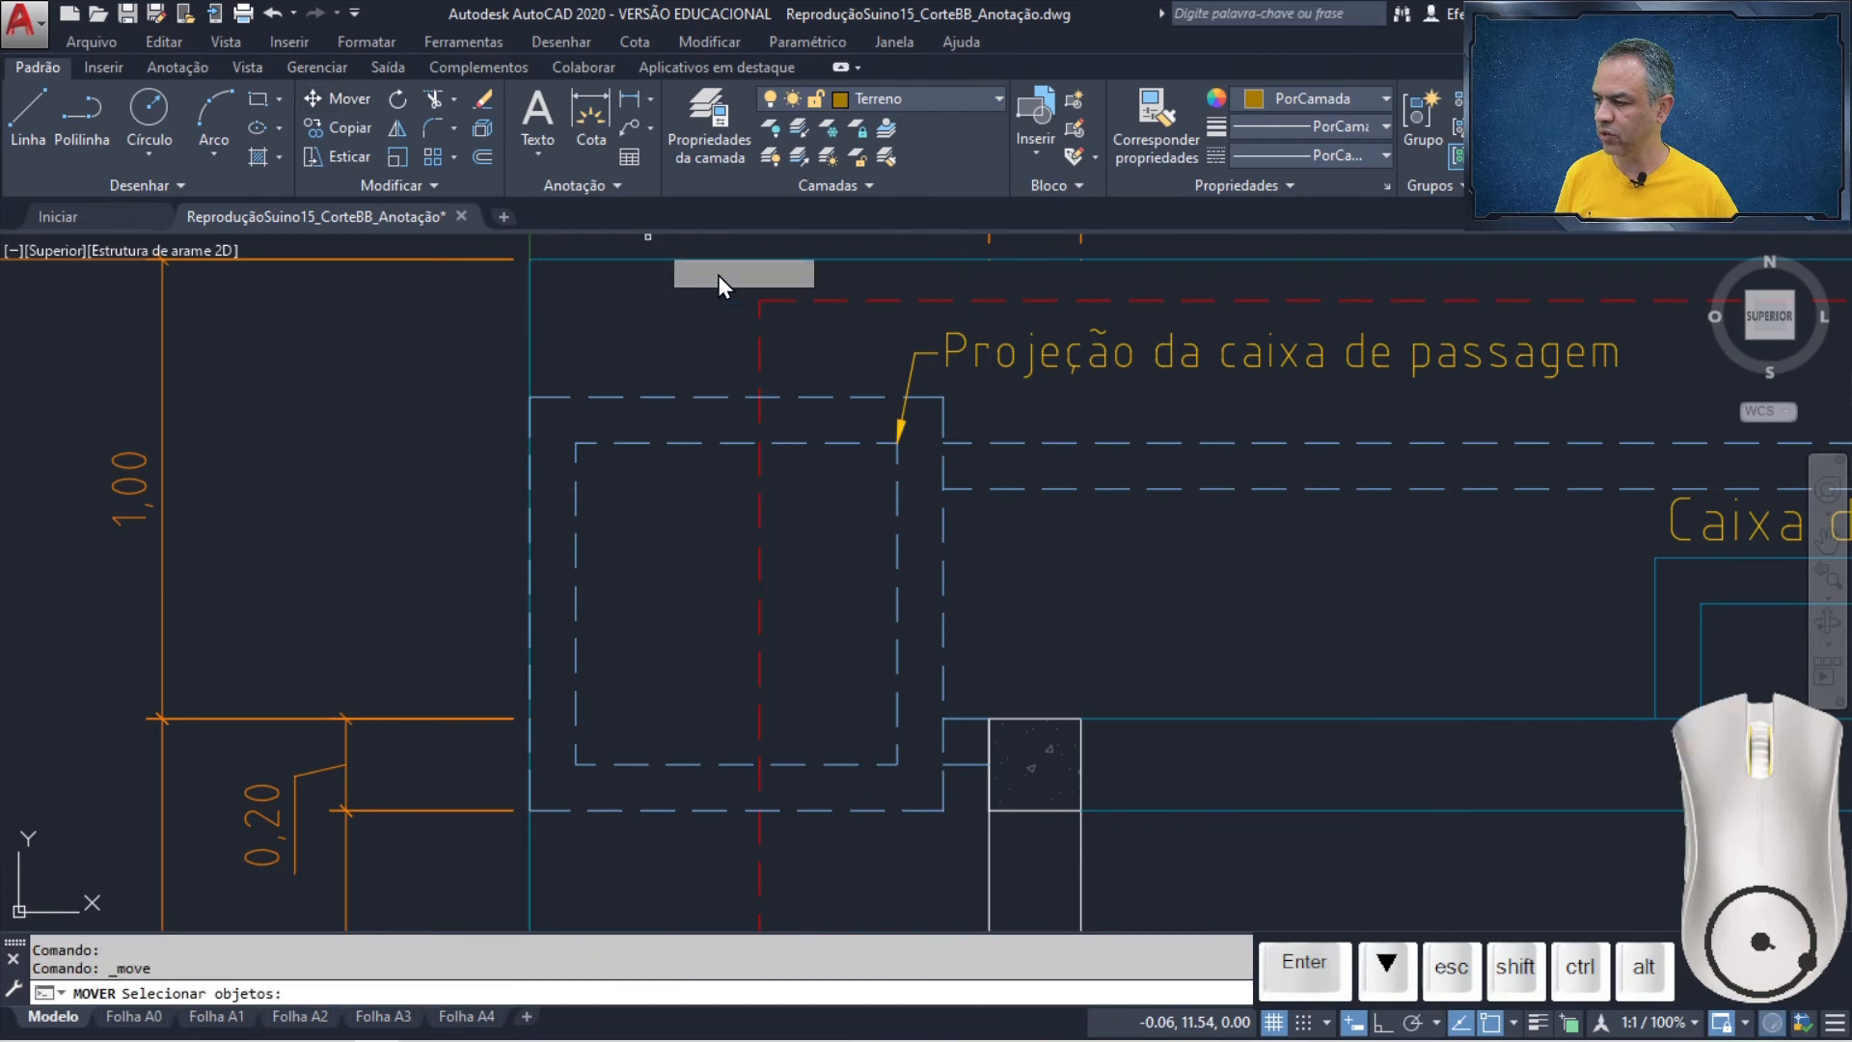
left_click(926, 355)
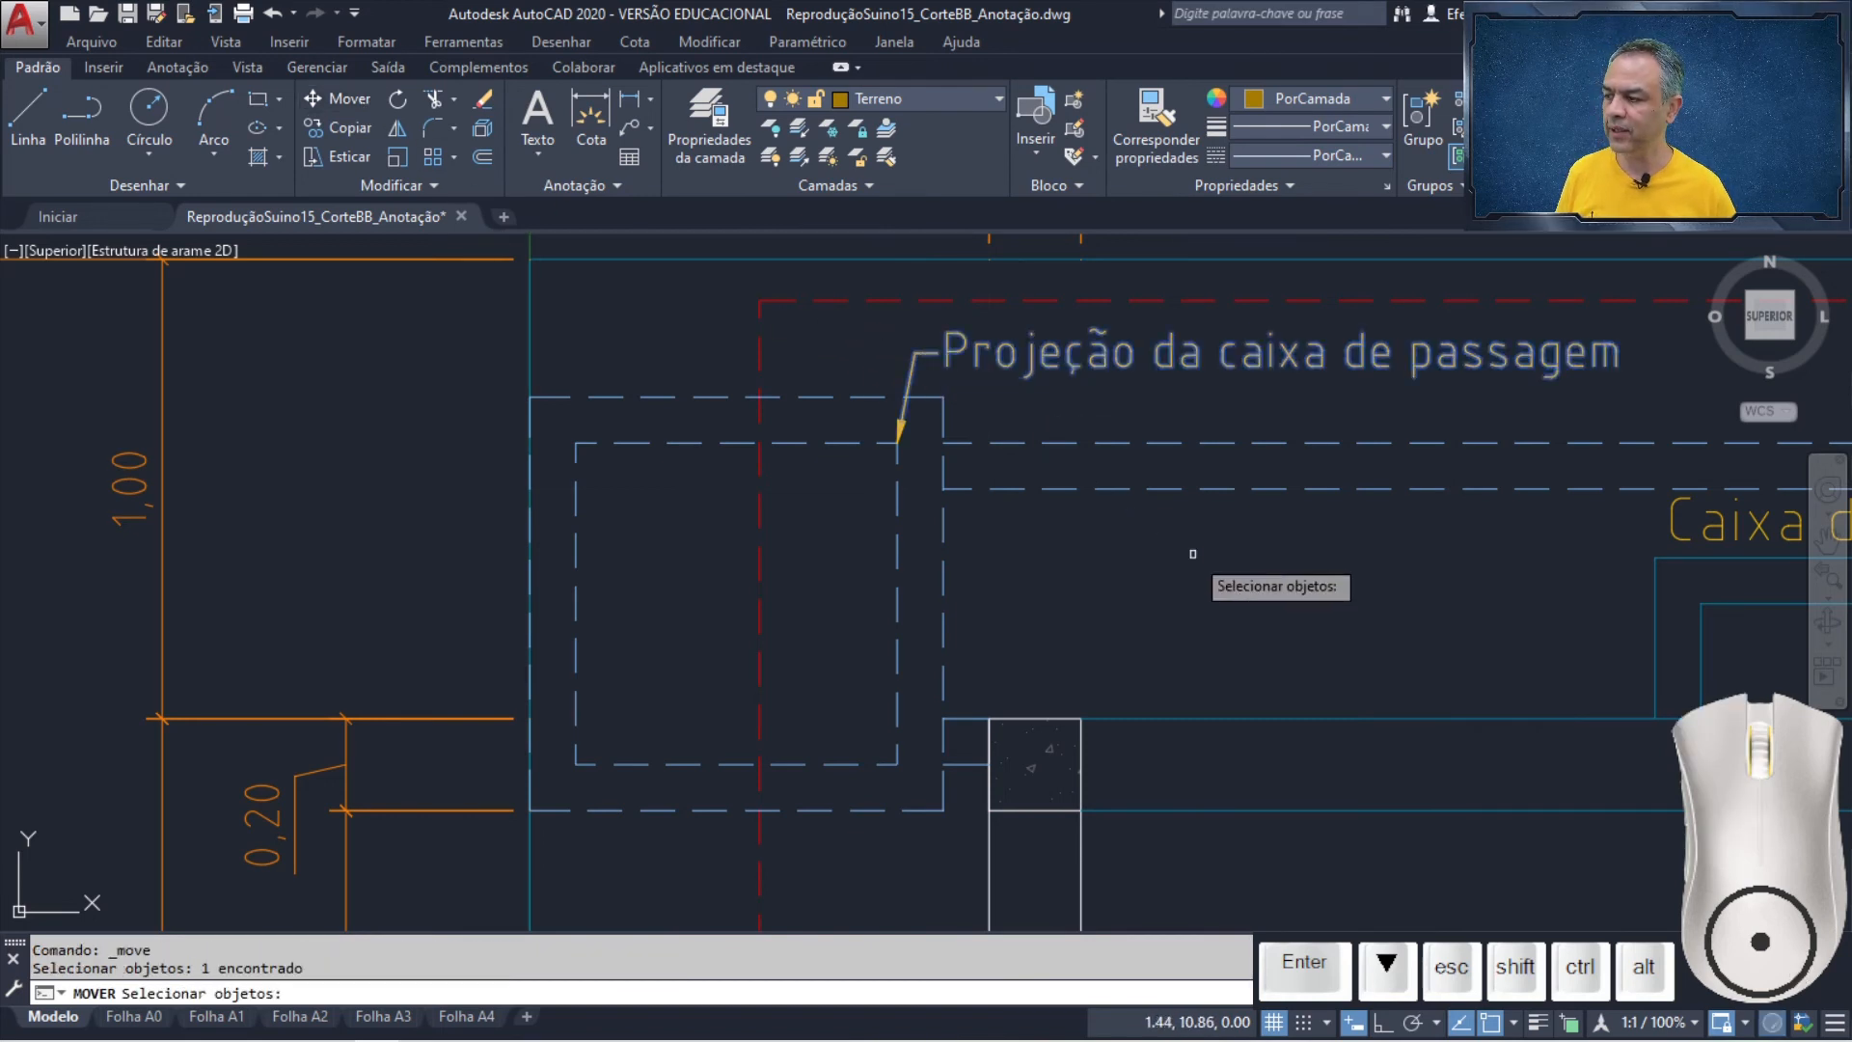
key("Return")
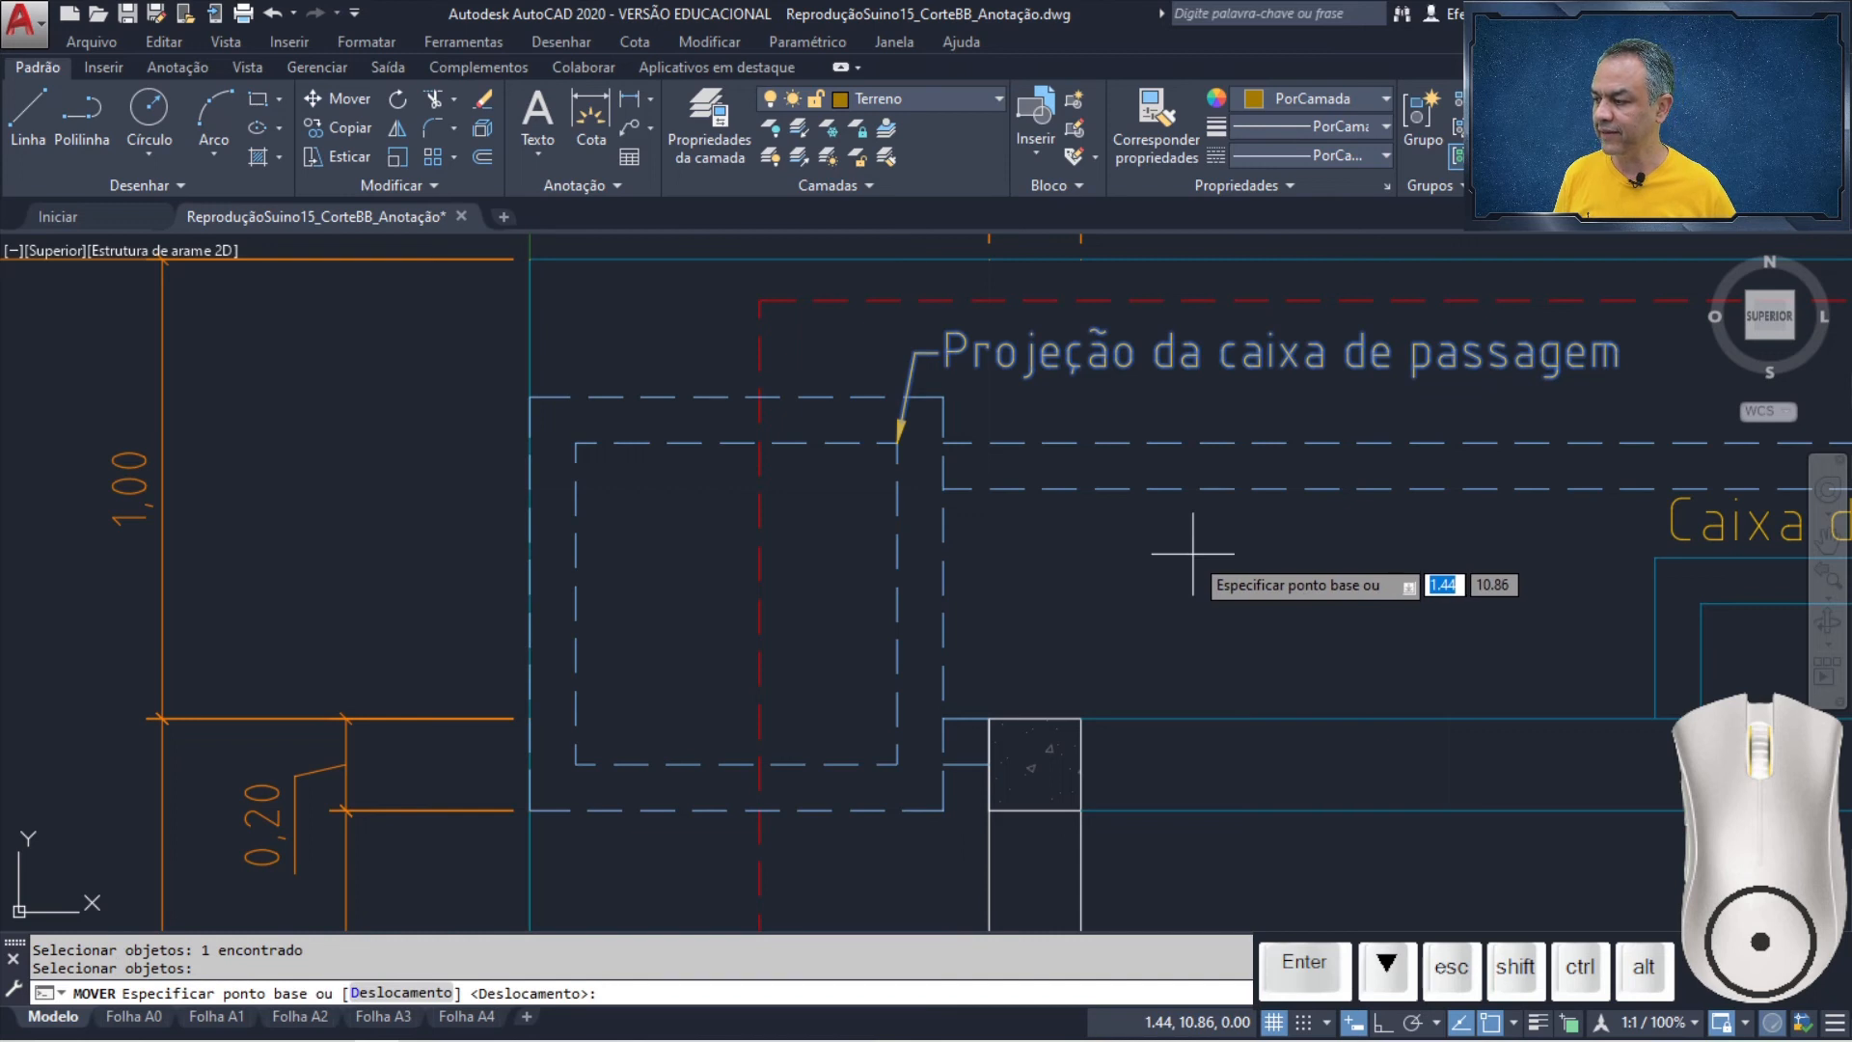
left_click(897, 442)
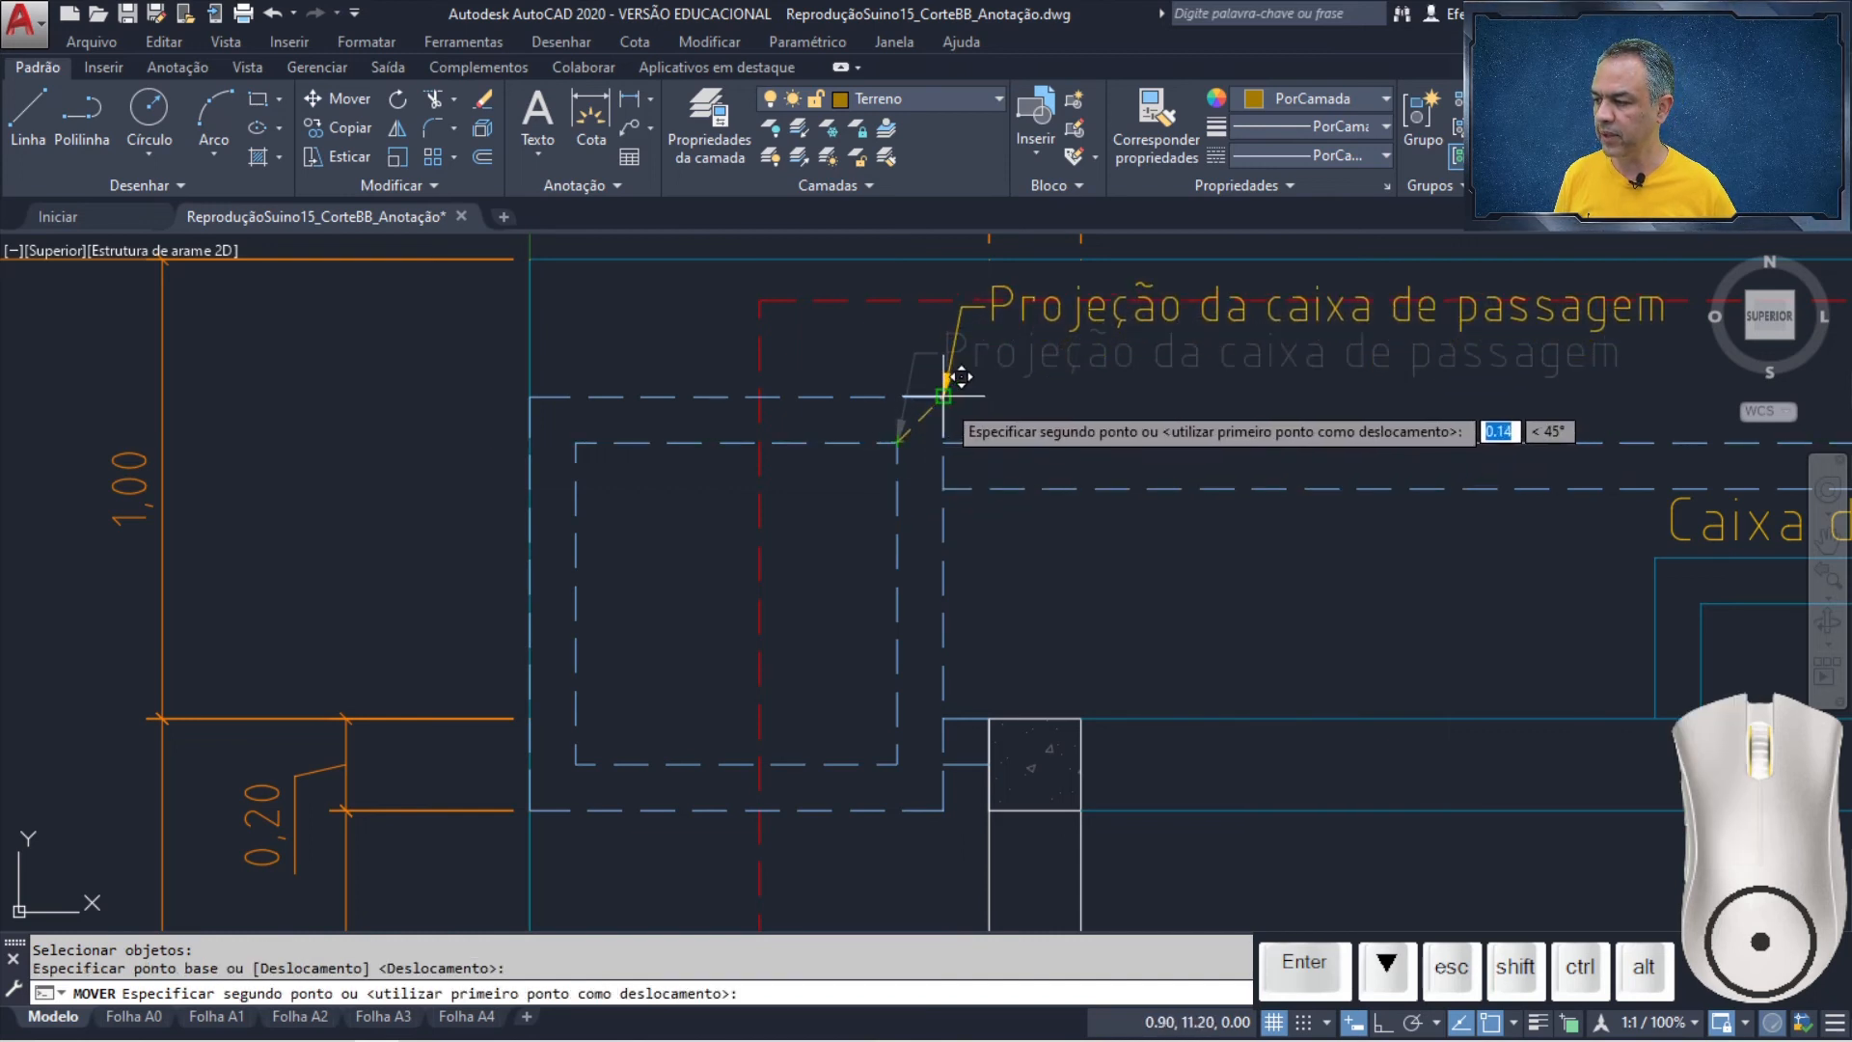
left_click(943, 396)
- Lower the landing of the "Projeção da caixa de passagem" leader straight down so its text clears the red dashed line
left_click(1003, 310)
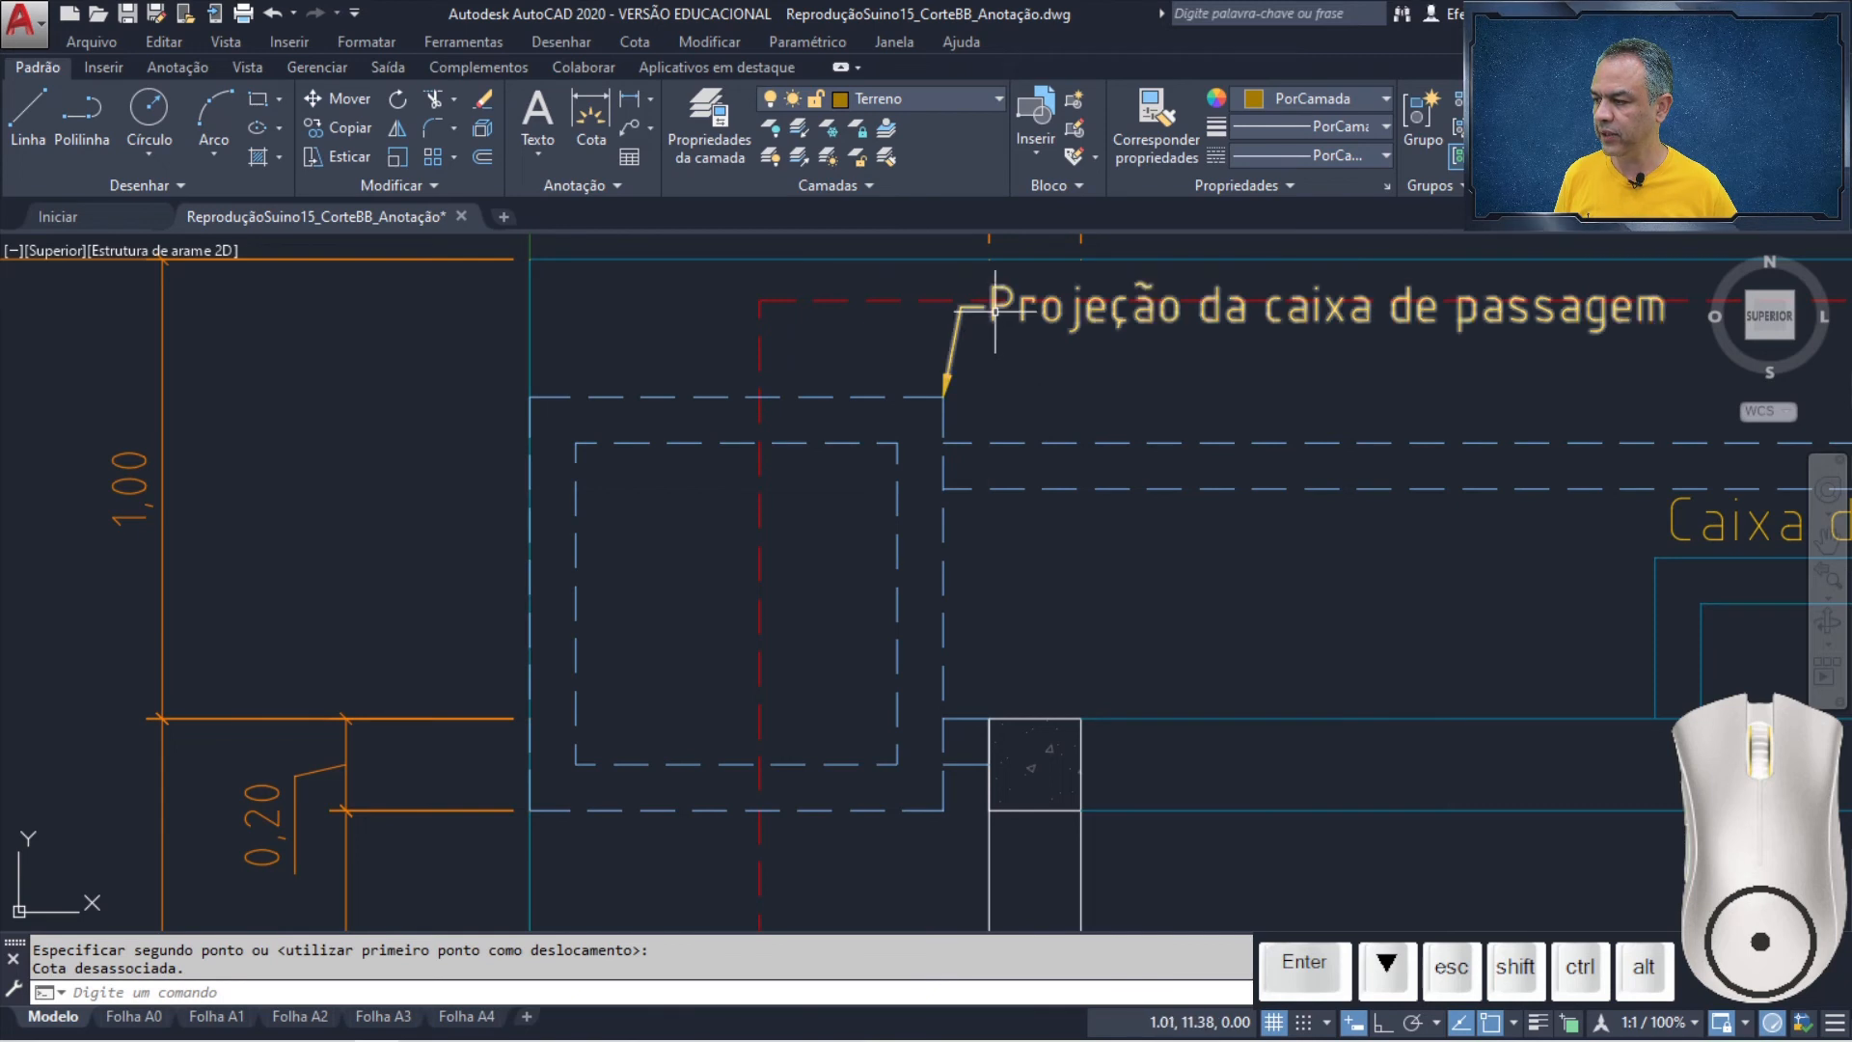
scroll(1009, 306, "up", 2)
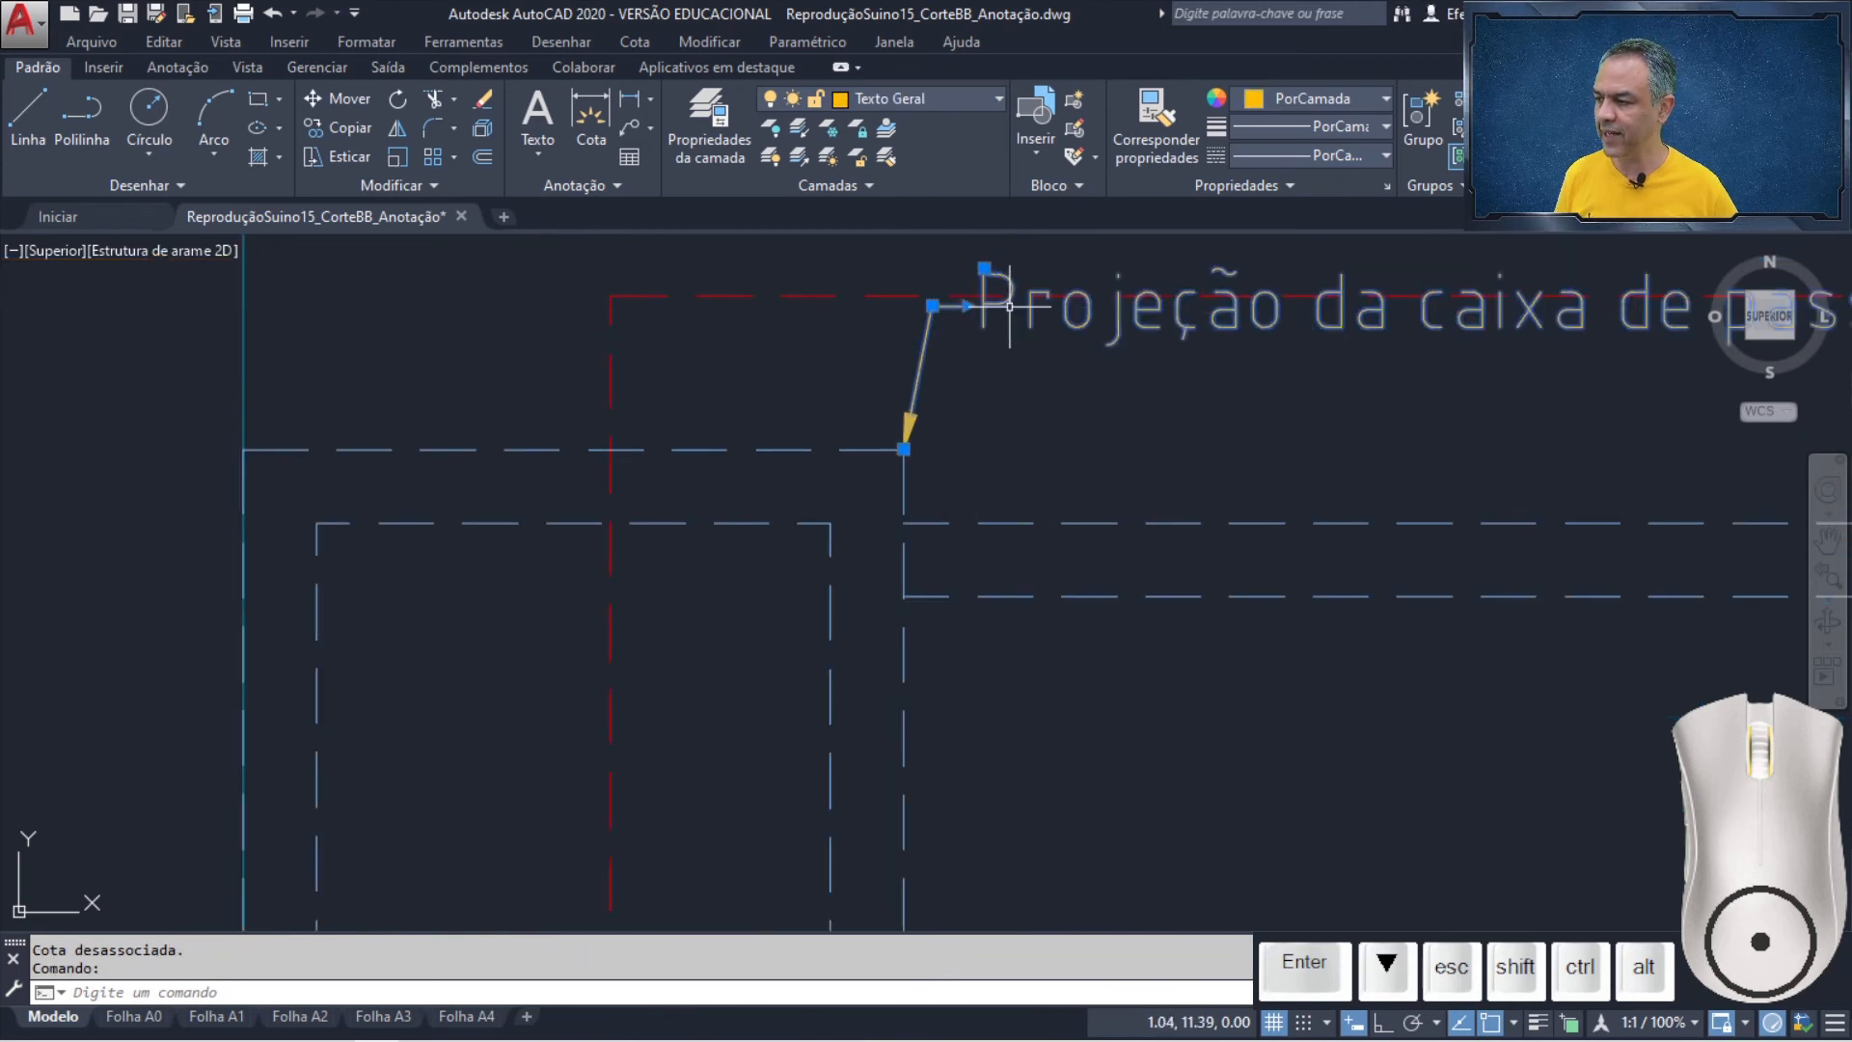
left_click(932, 305)
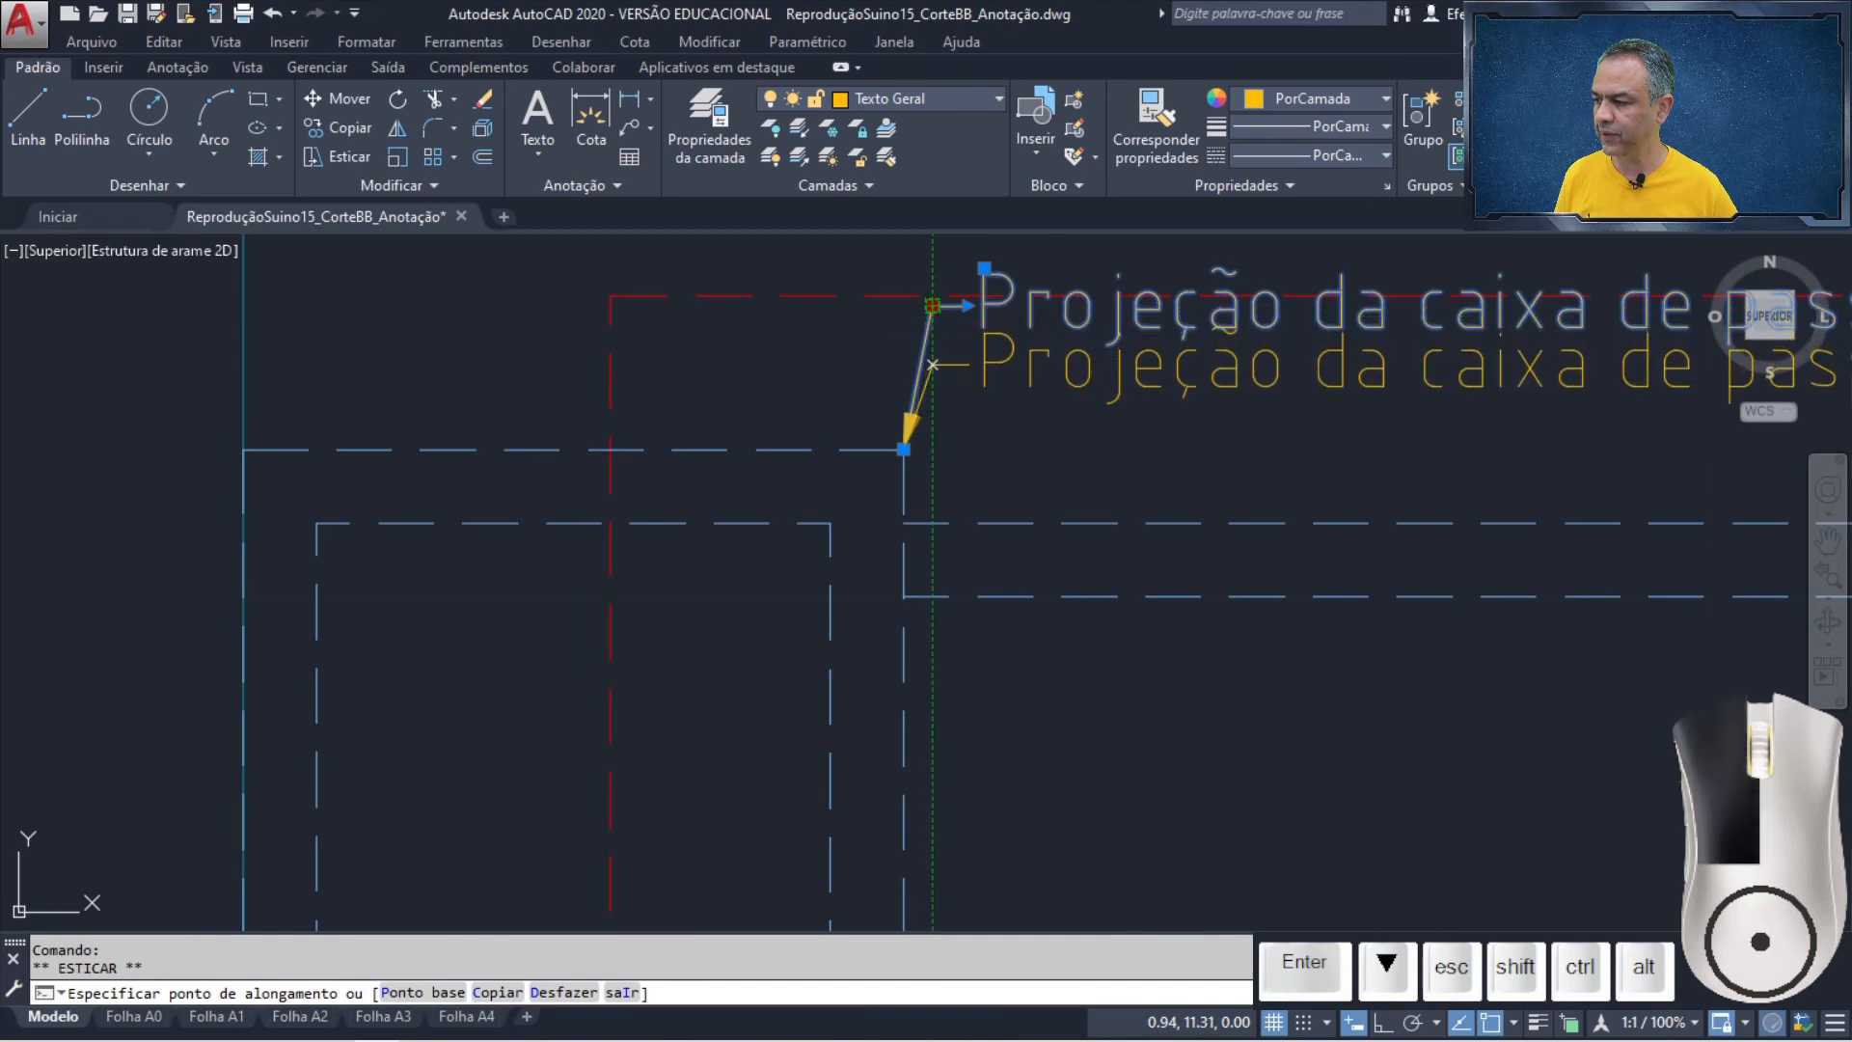
key("Escape")
- Offset the short vertical dashed line at the end of the projected pit (fosso) 0.10 to the right
scroll(1131, 478, "down", 5)
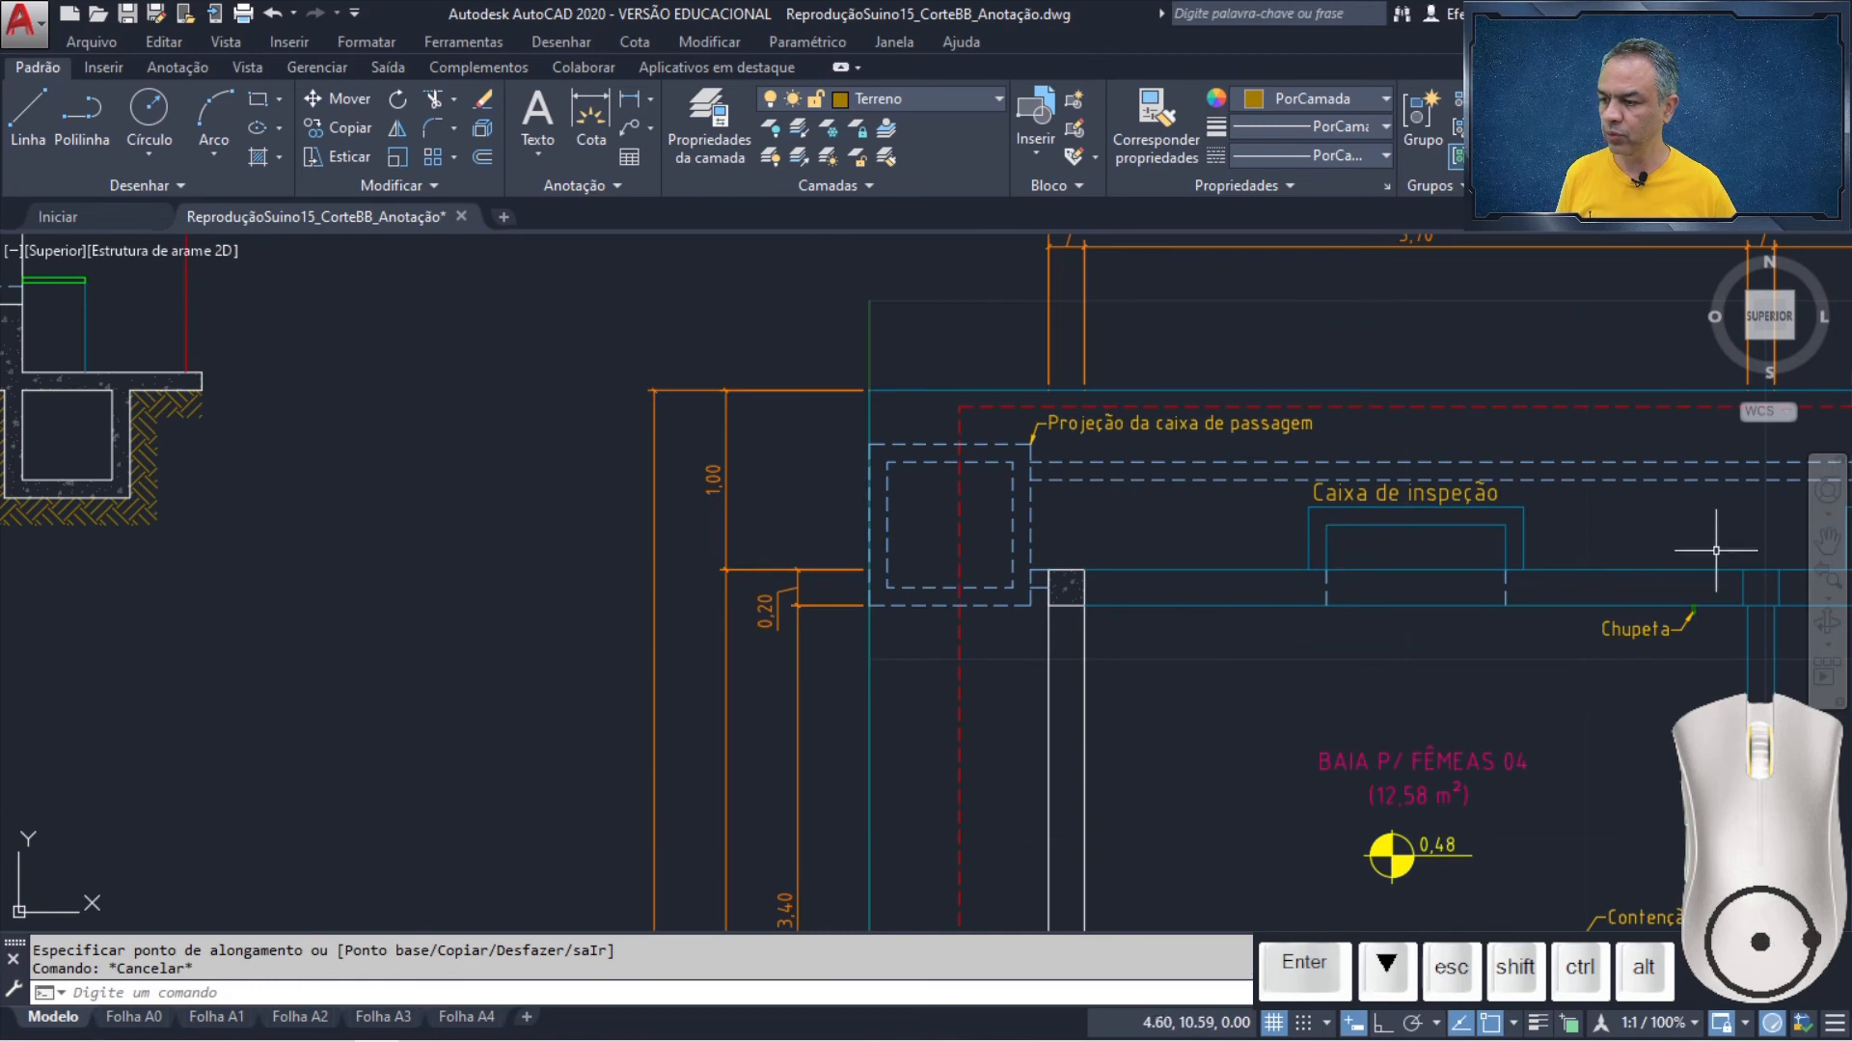
middle_click_drag(1716, 550, 599, 517)
mouse_move(1443, 524)
middle_mouse_down()
mouse_move(286, 501)
mouse_move(118, 524)
middle_mouse_up()
middle_click_drag(1625, 479, 872, 417)
scroll(833, 389, "up", 1)
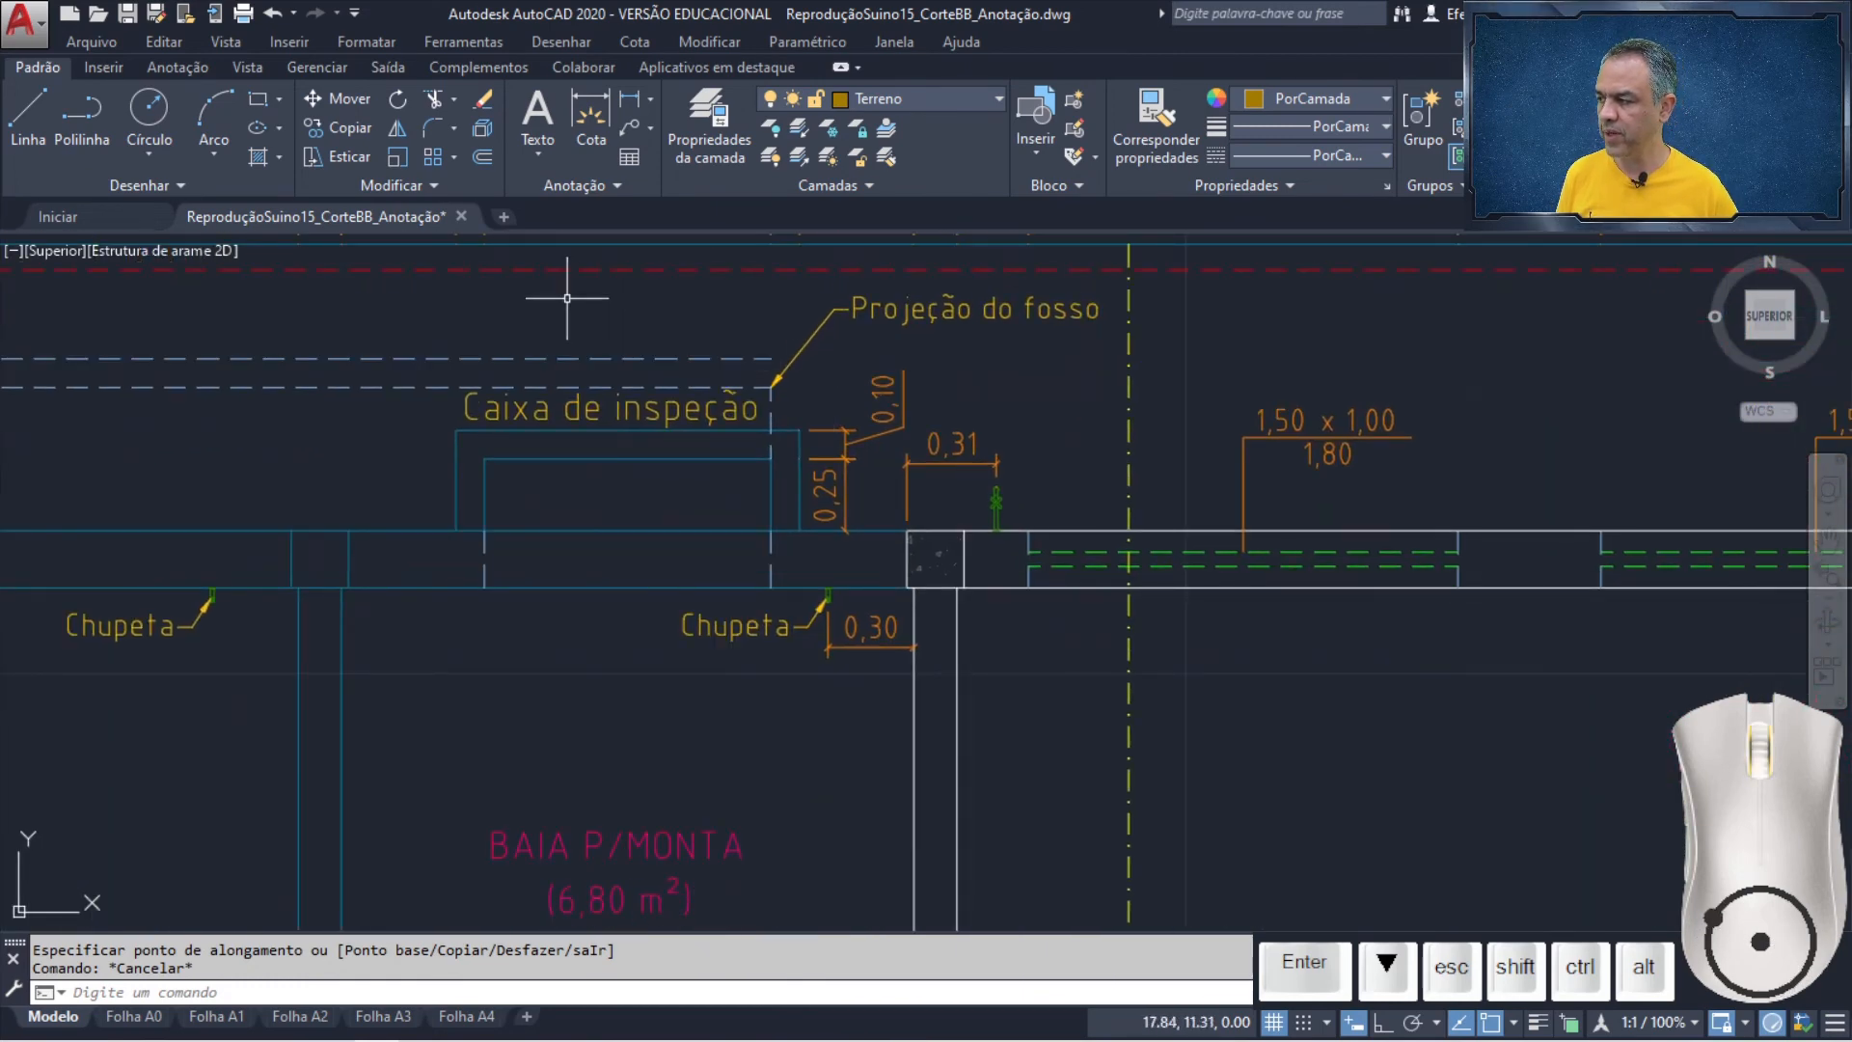
left_click(485, 154)
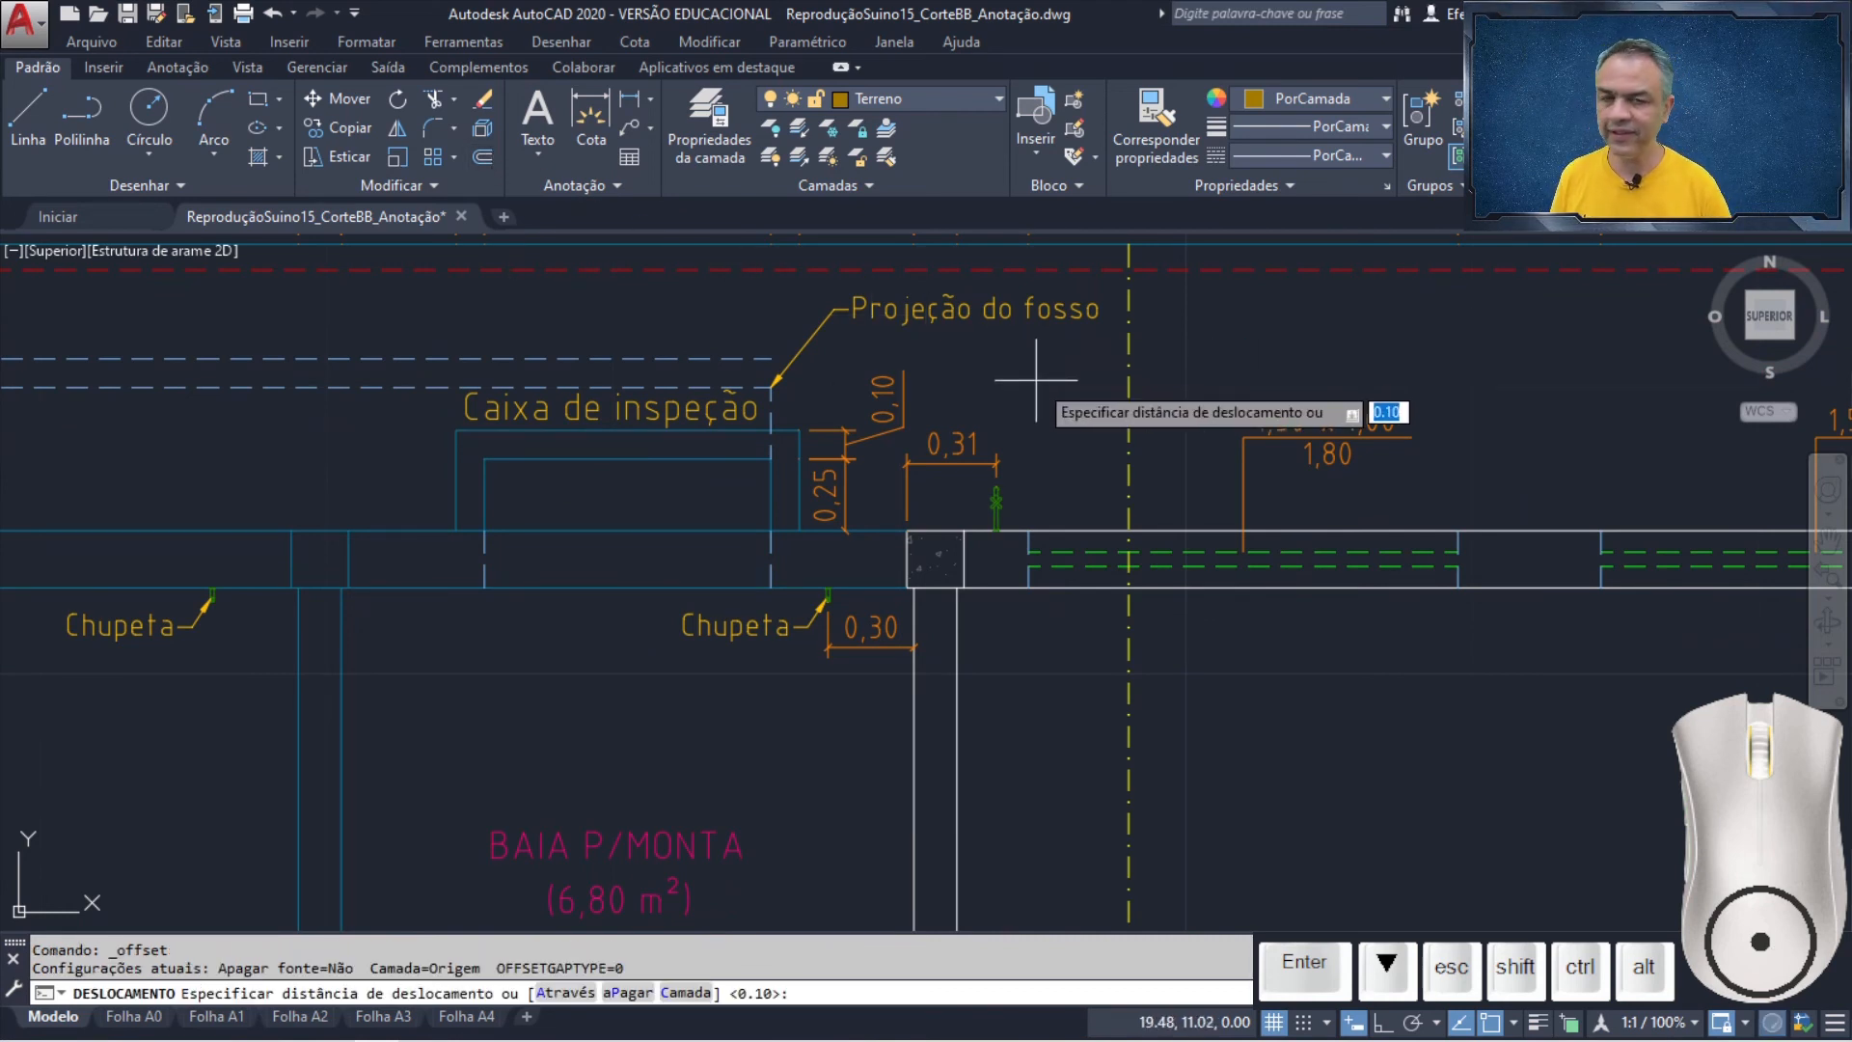
key("Return")
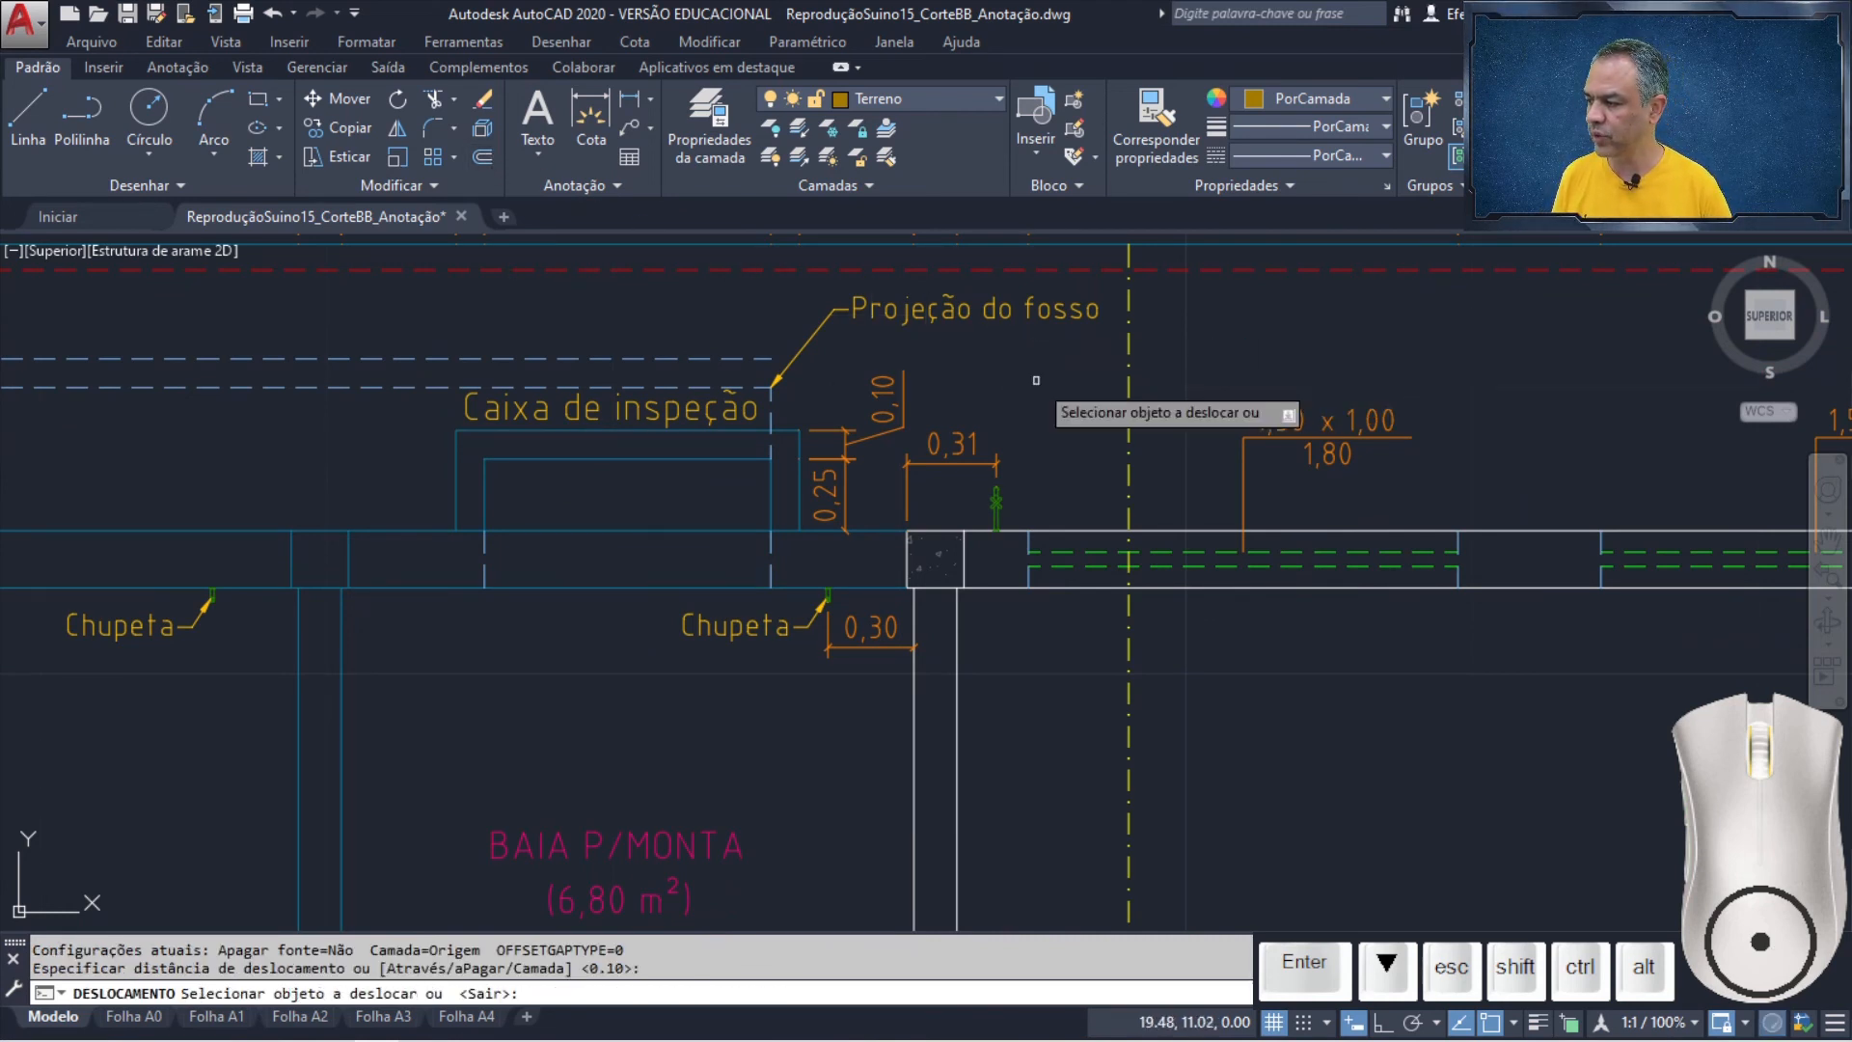
left_click(773, 408)
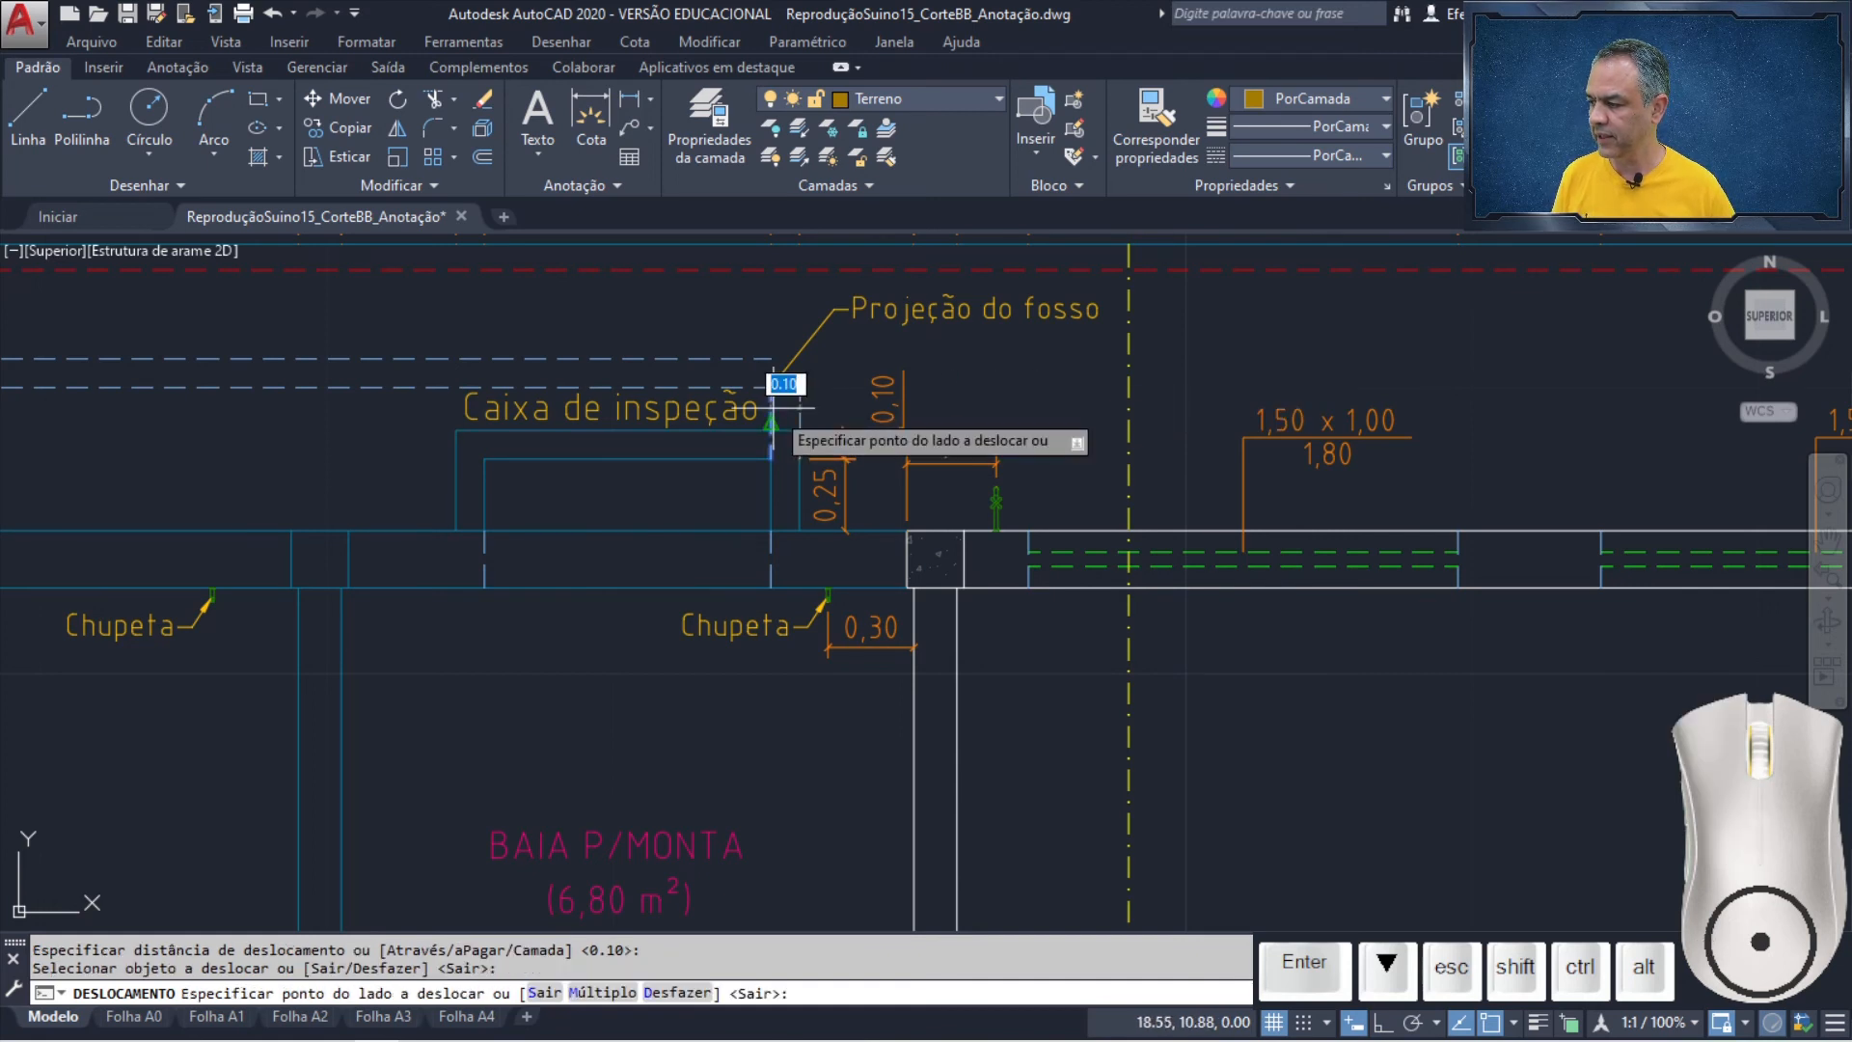
left_click(837, 409)
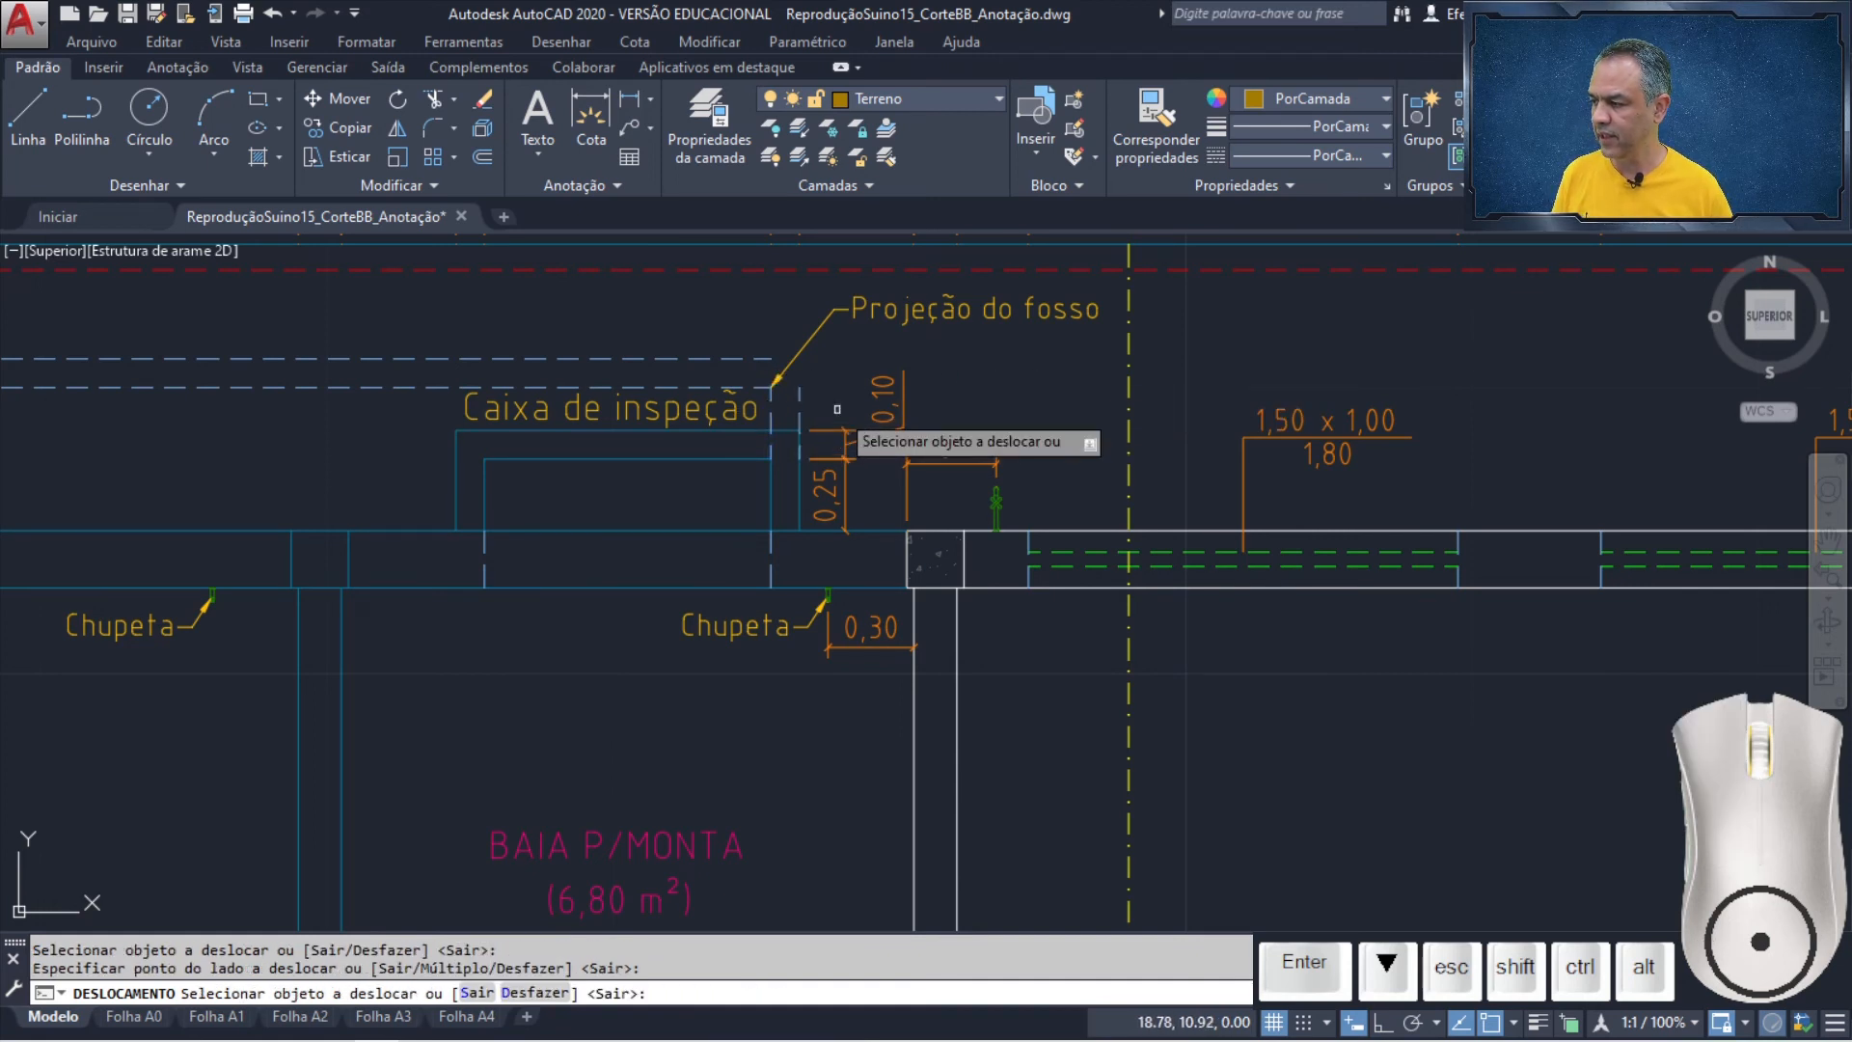
key("Return")
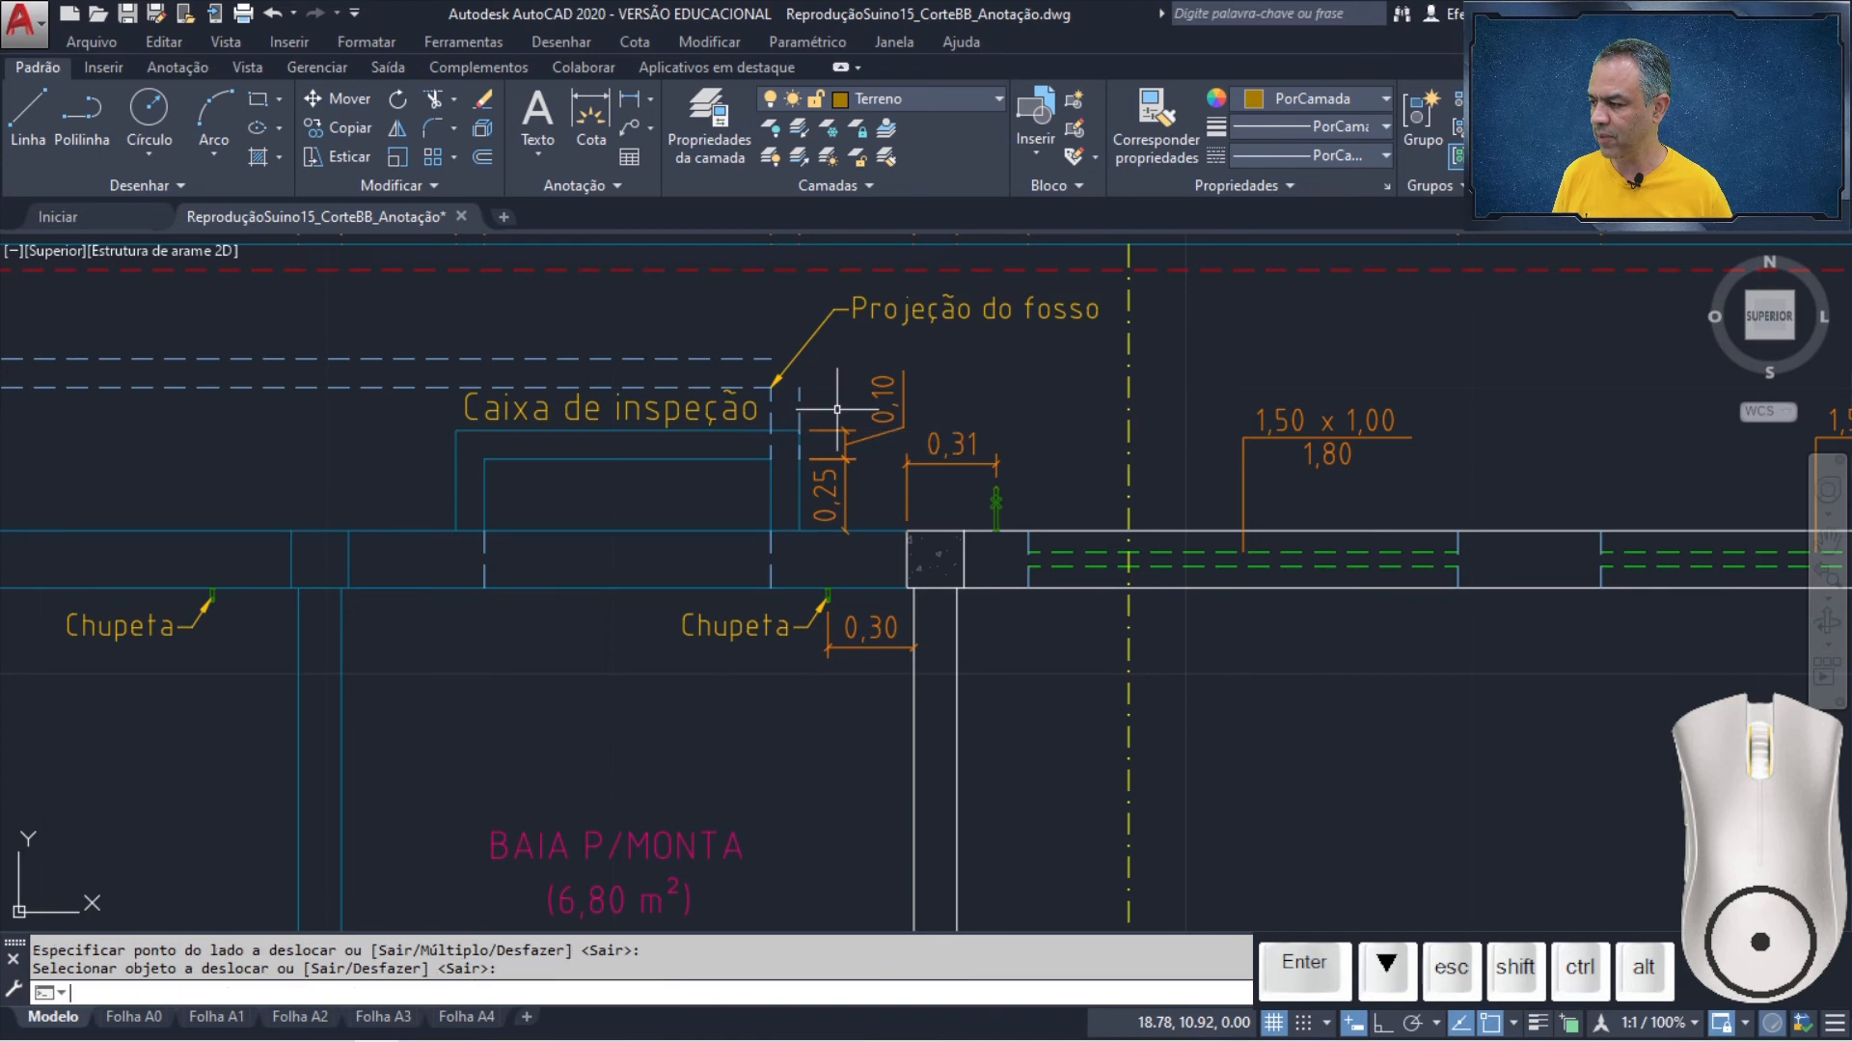
- Shorten both vertical dashed pit lines so they end at the upper outer edge of the inspection box
scroll(836, 409, "up", 4)
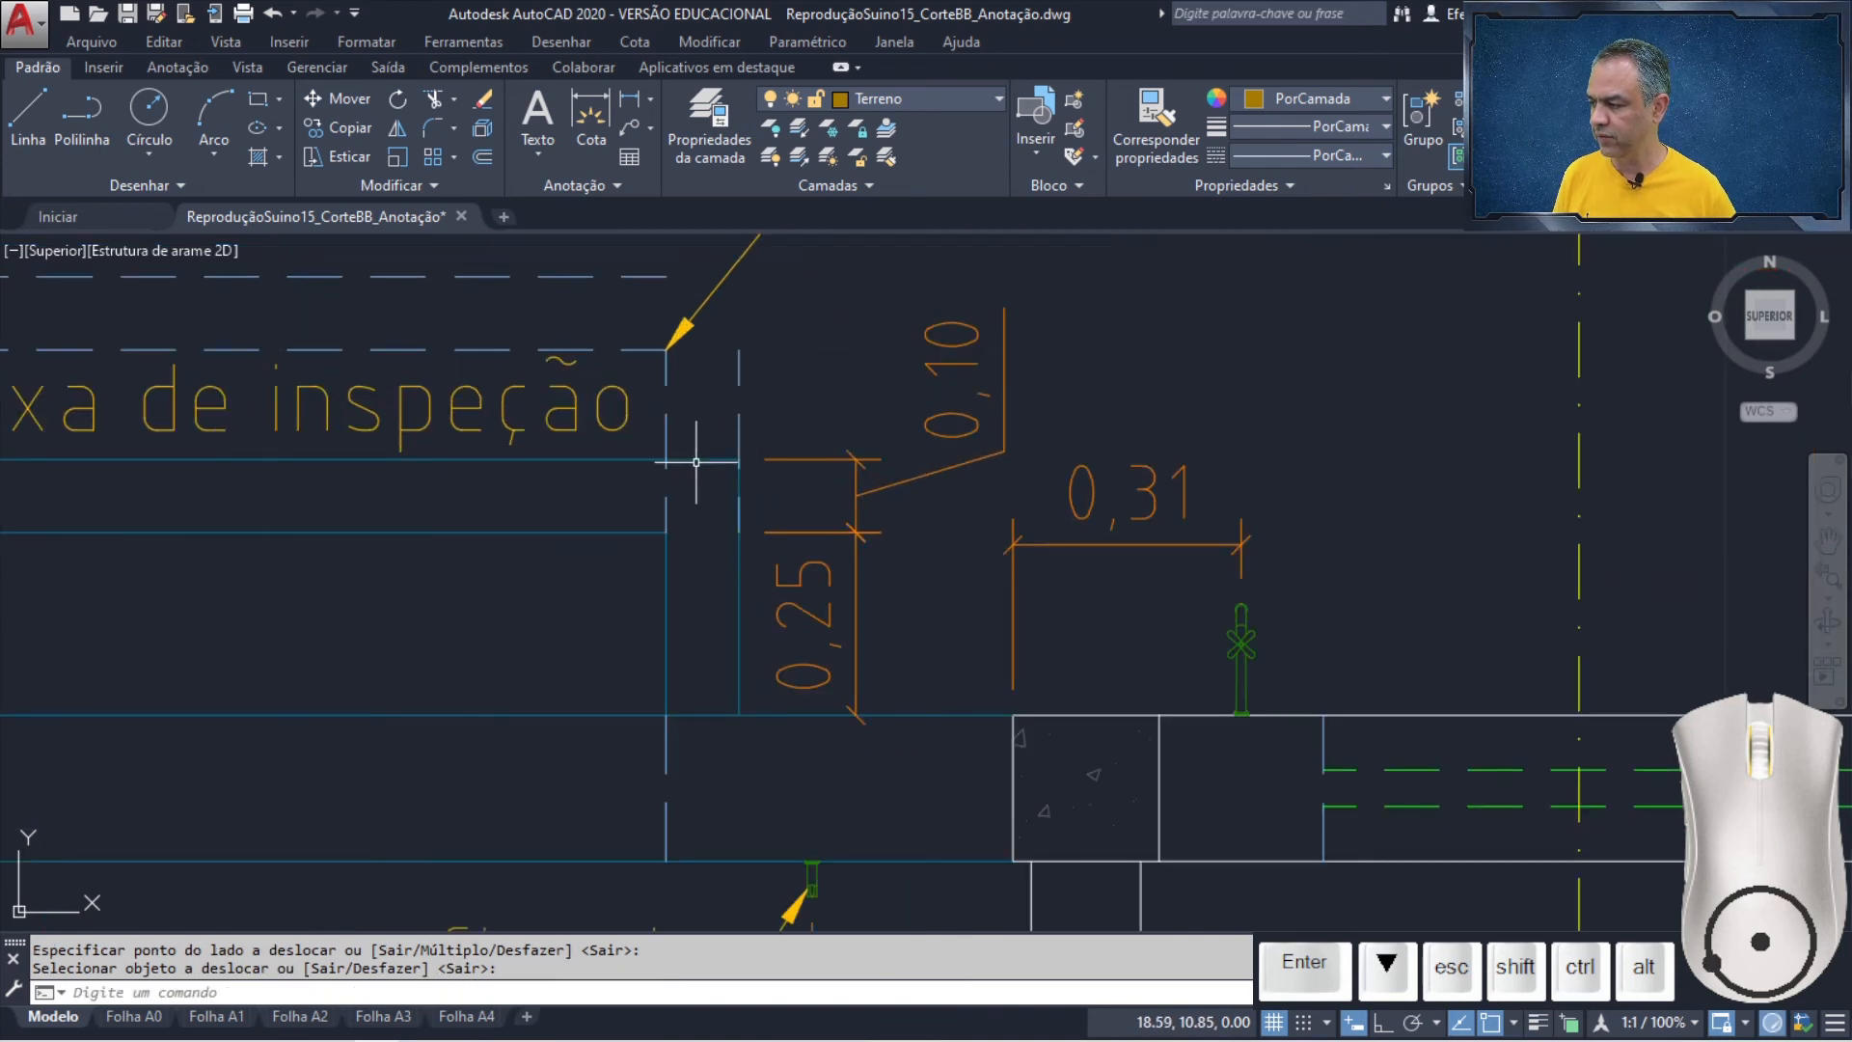
left_click(666, 504)
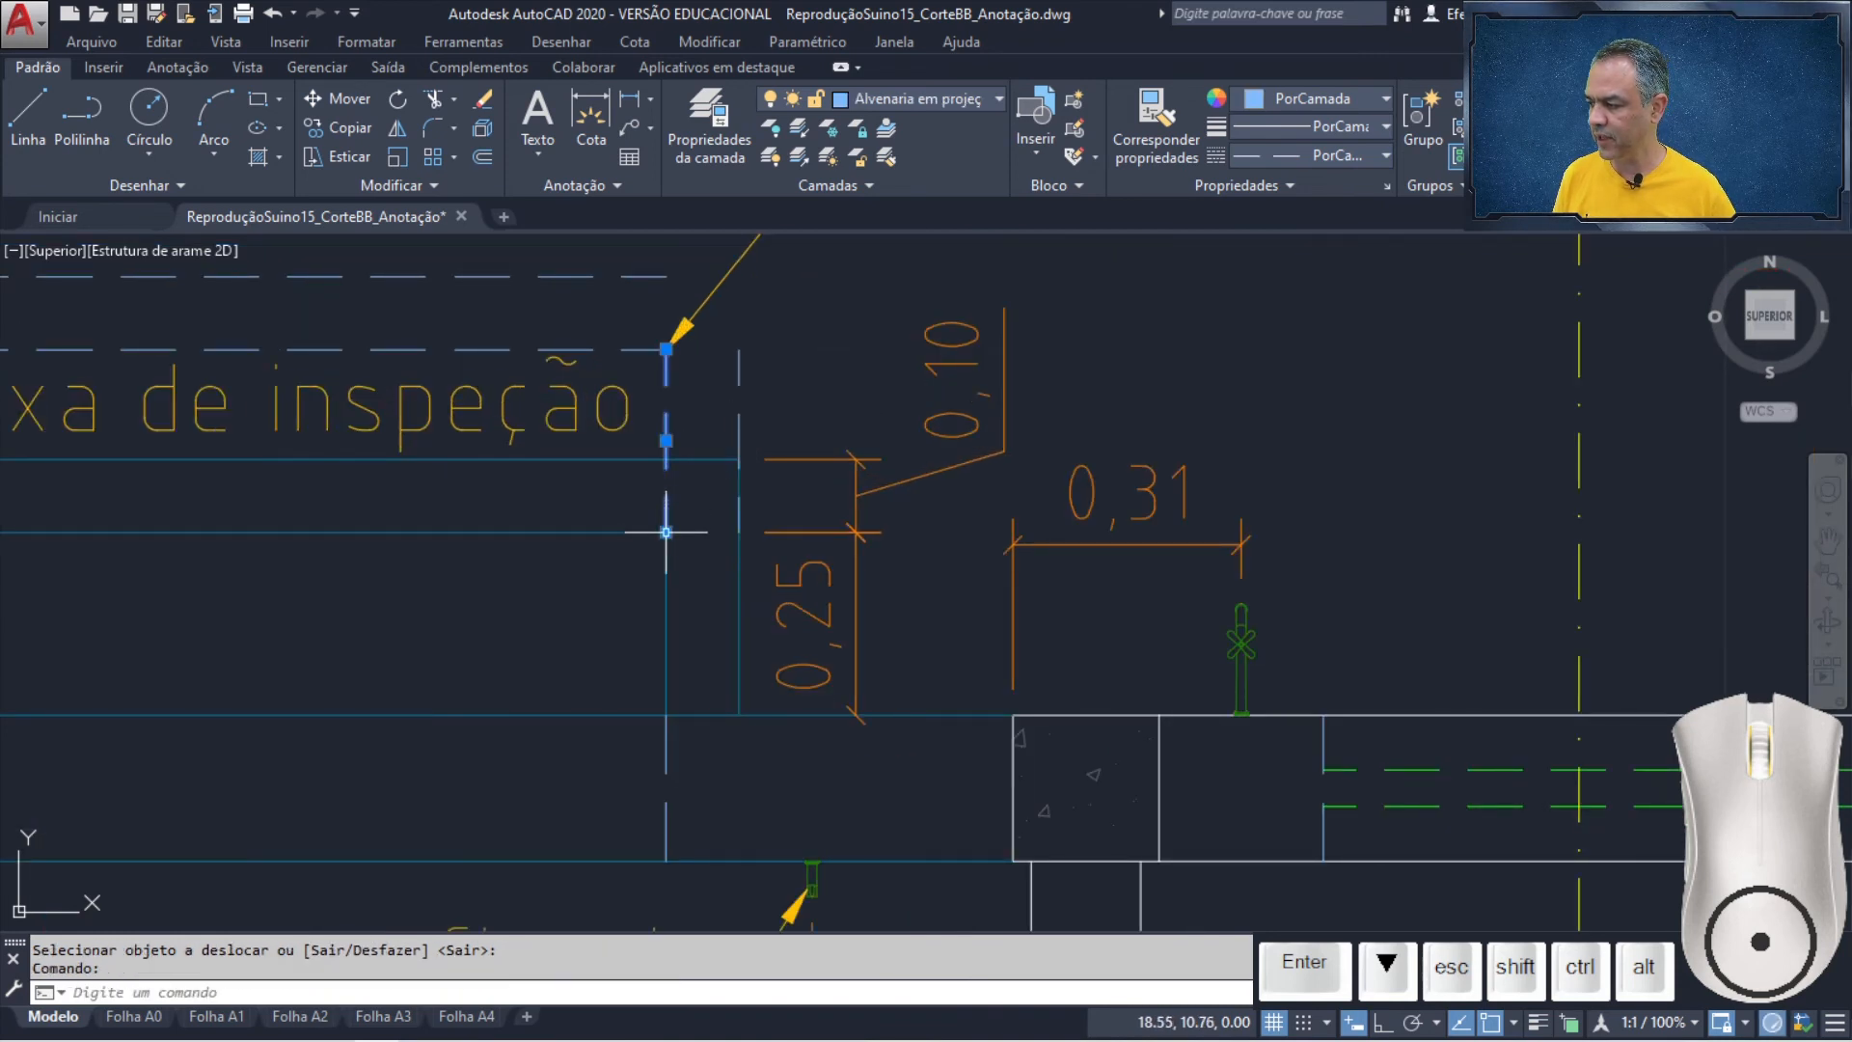
left_click(666, 528)
left_click(669, 450)
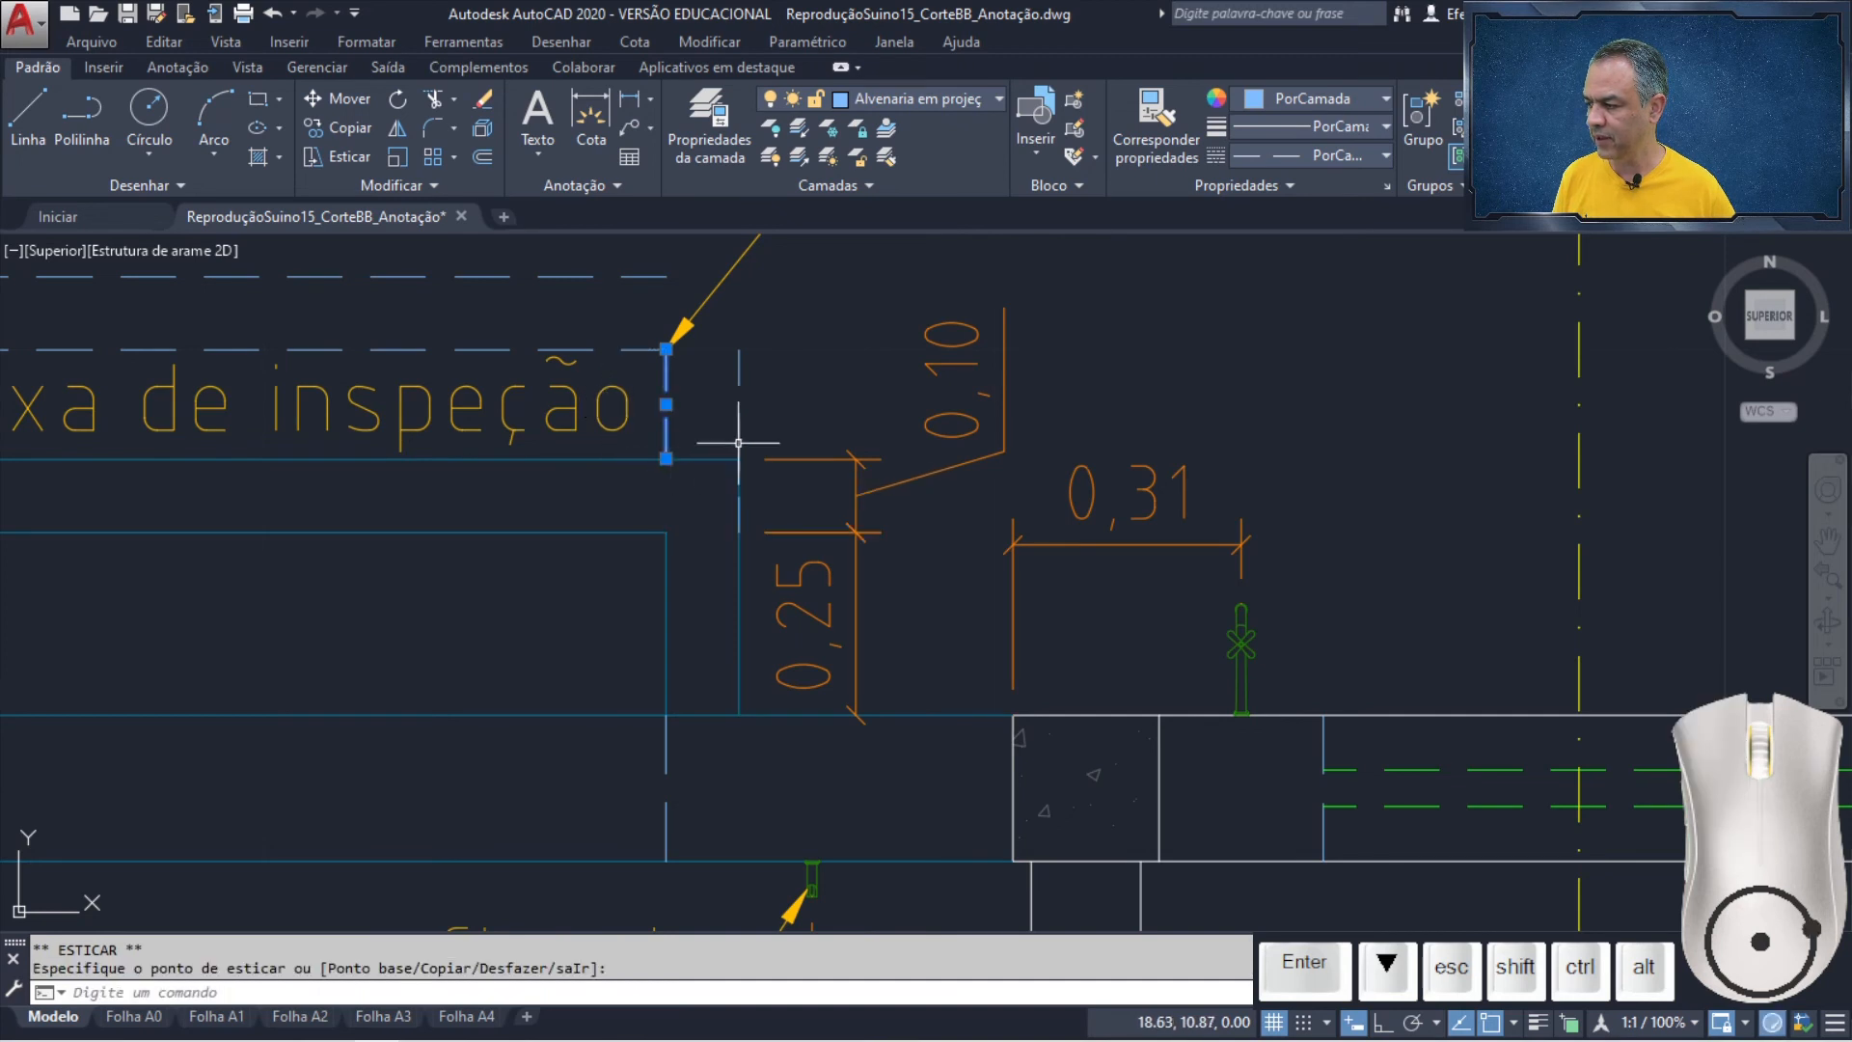
left_click(739, 434)
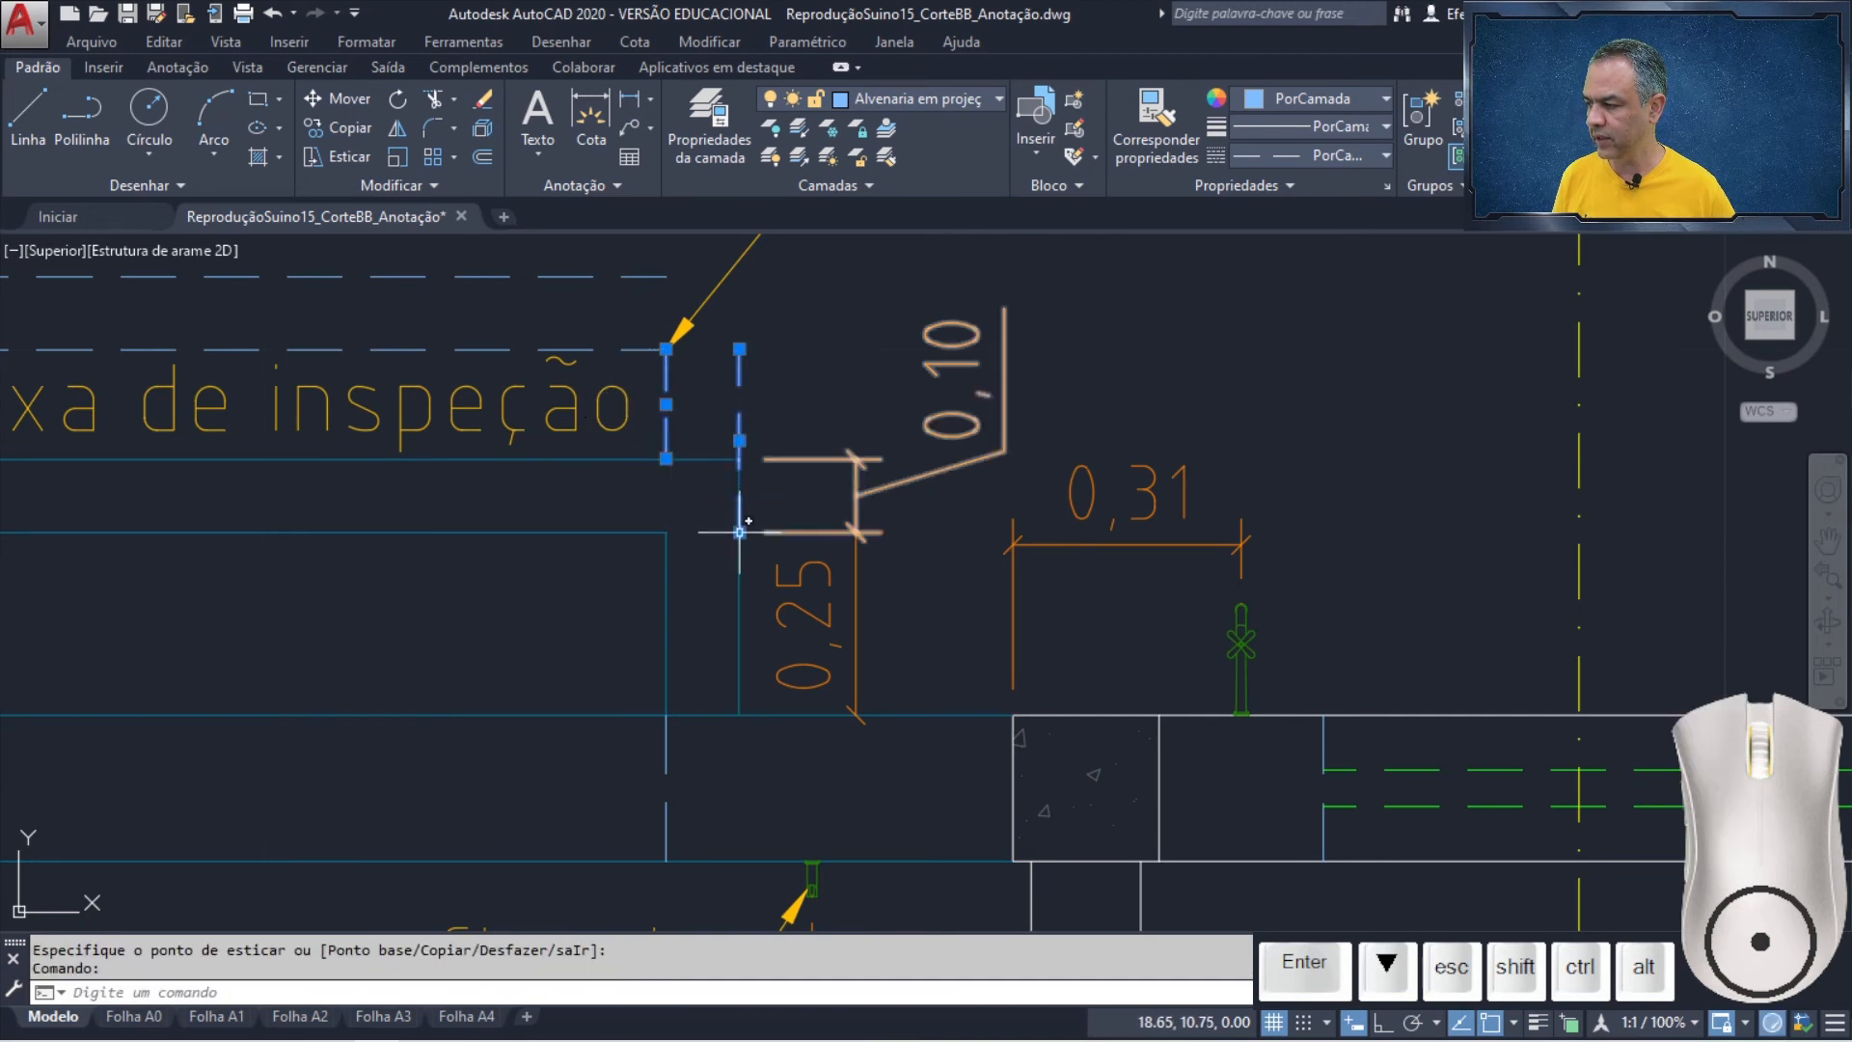
left_click(739, 531)
left_click(739, 460)
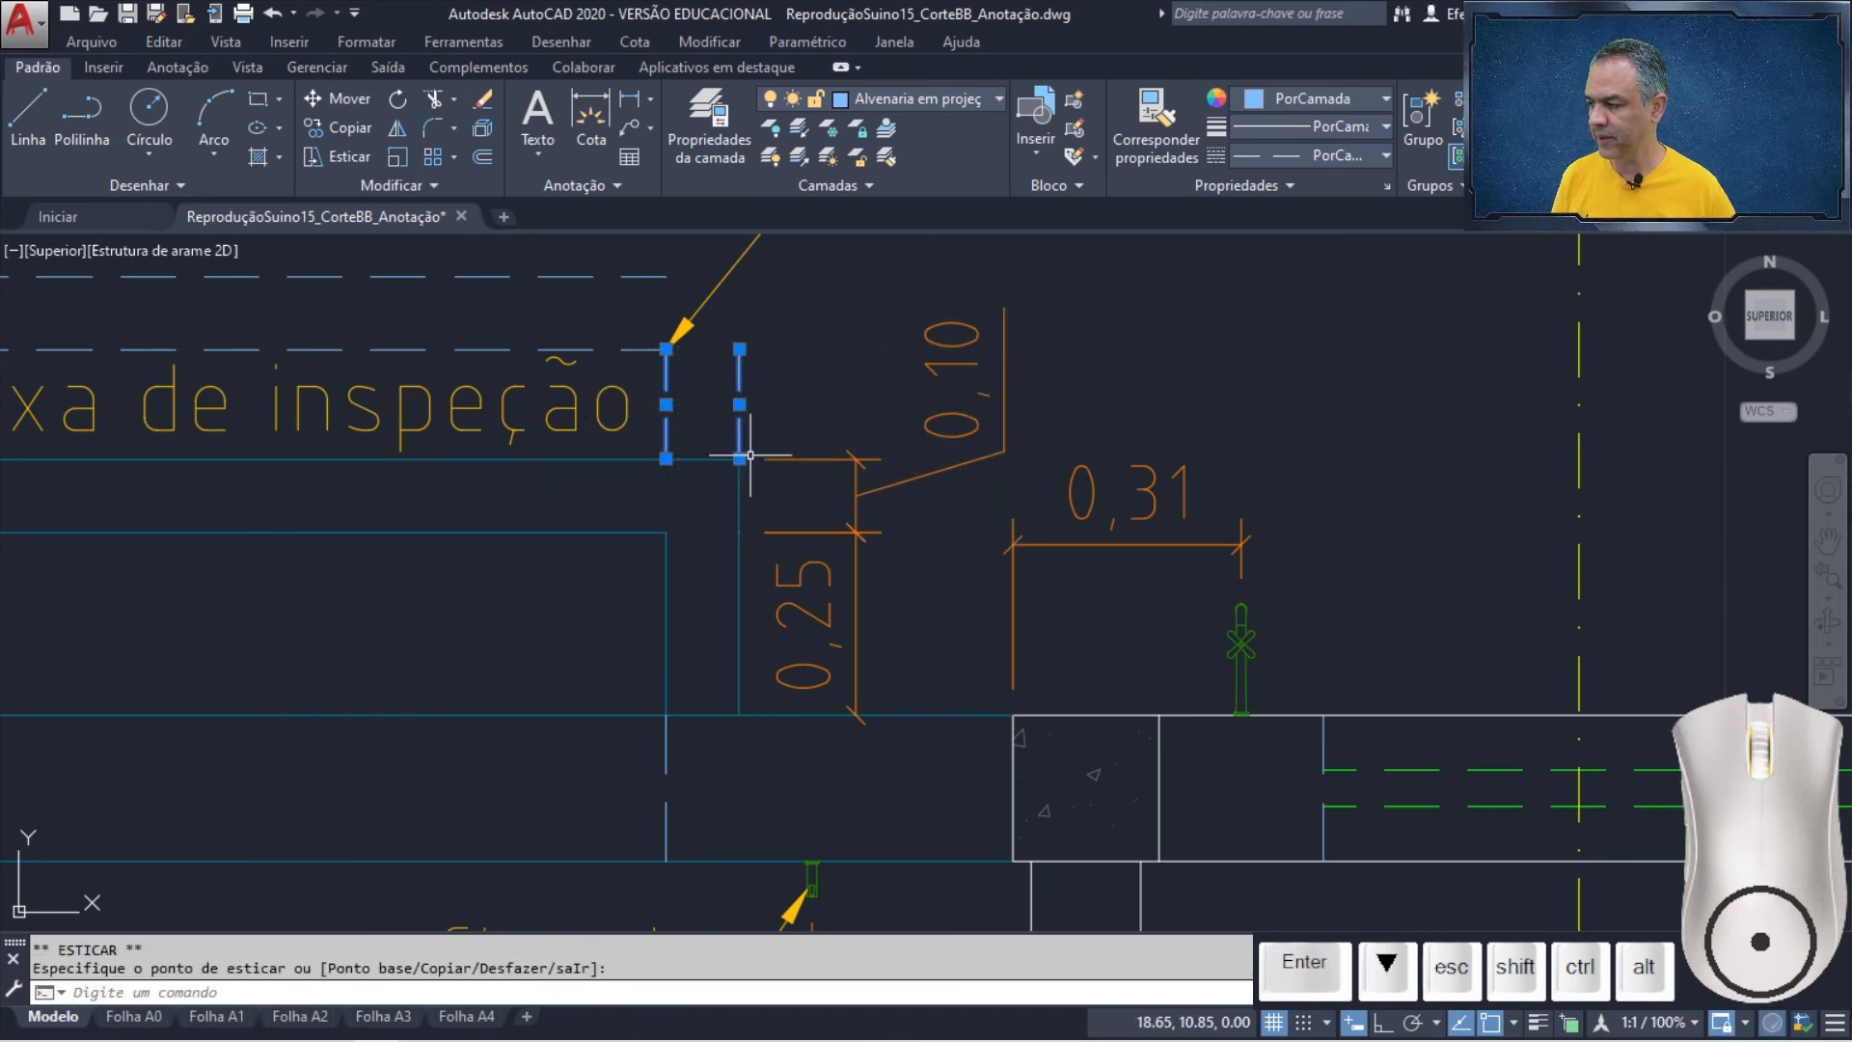
key("Escape")
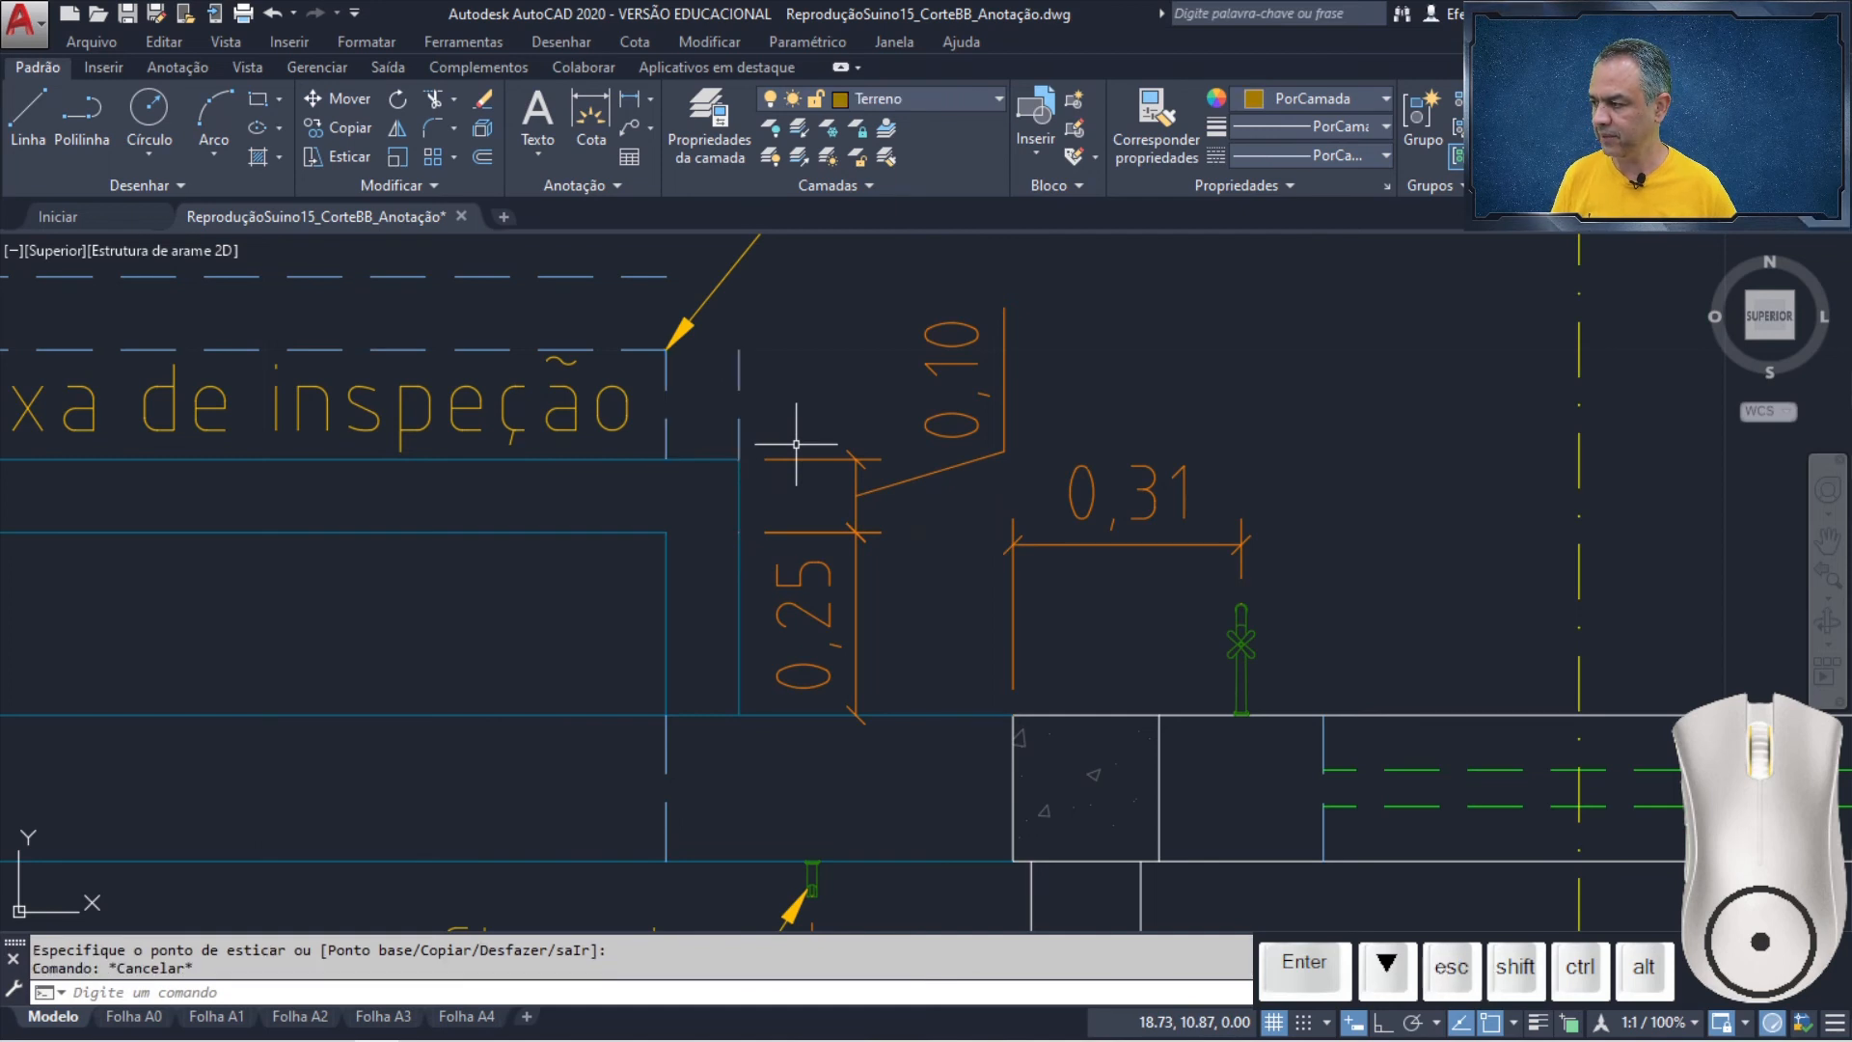
- Join the outer vertical dashed line and the upper horizontal dashed line into a square corner with Fillet
left_click(429, 123)
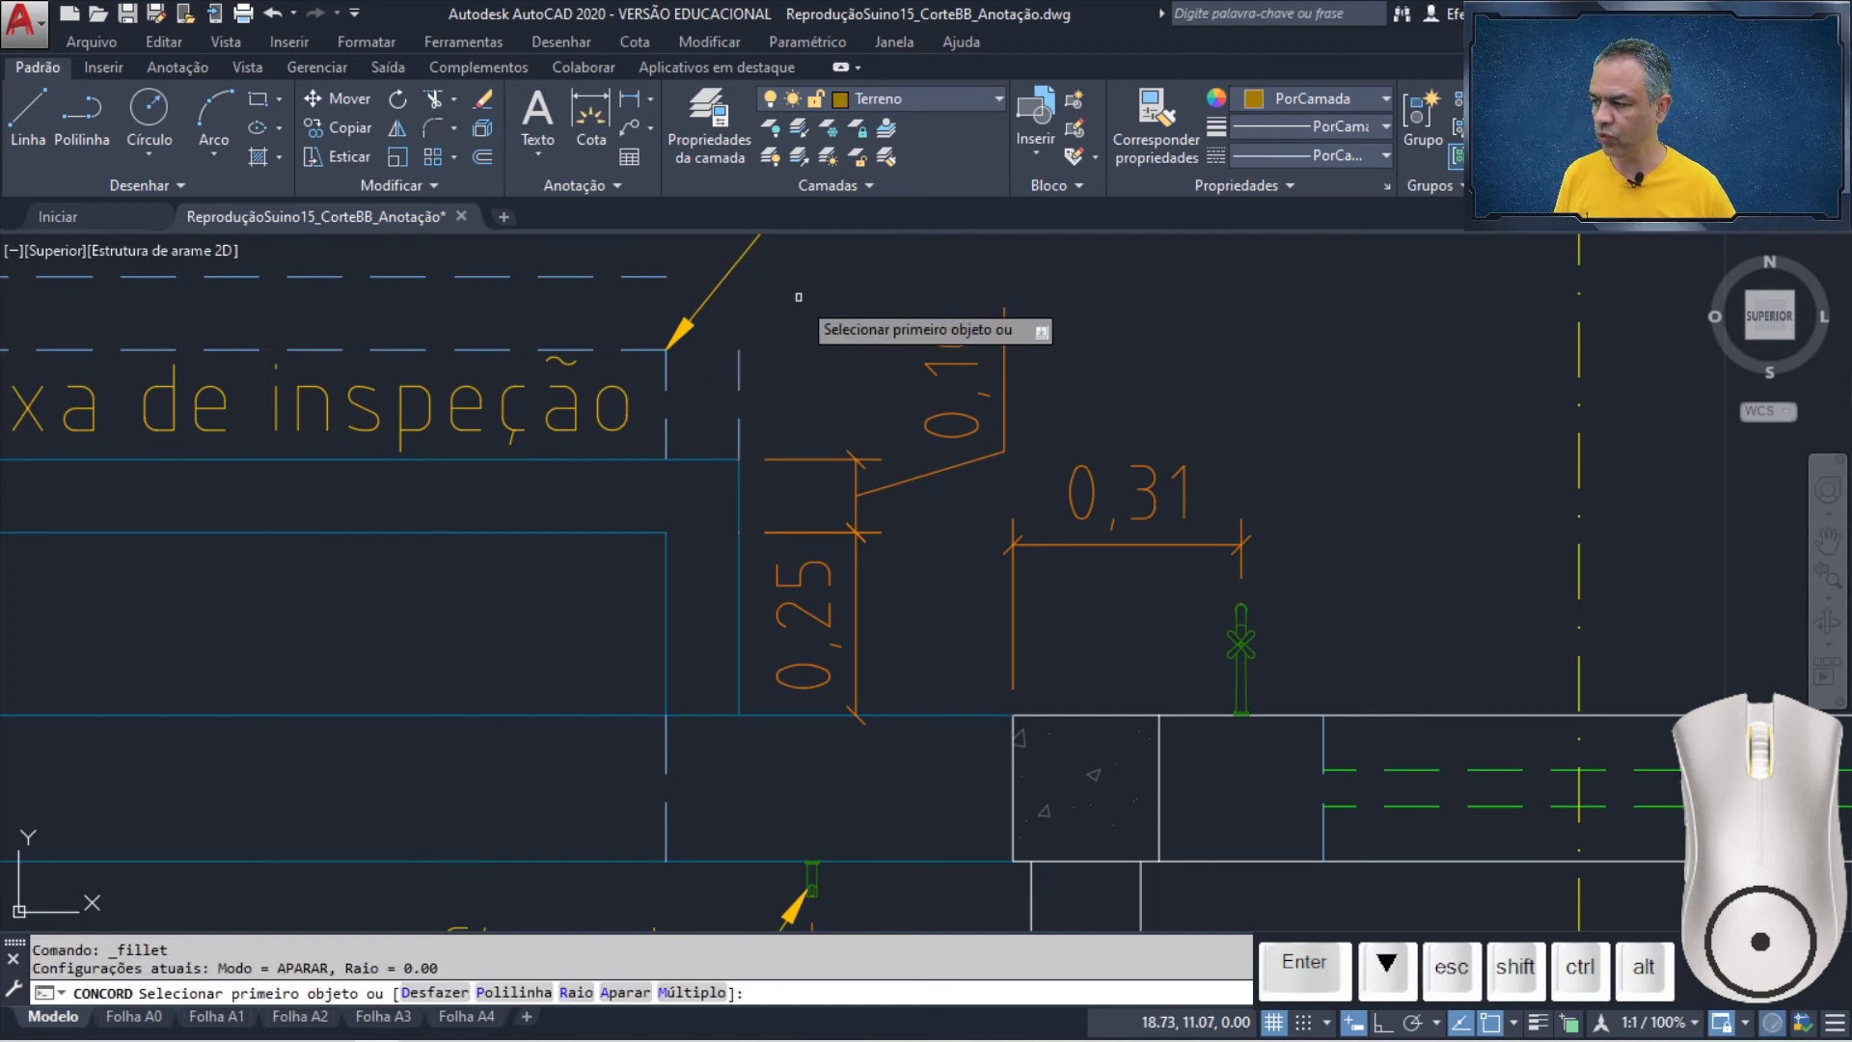
left_click(740, 371)
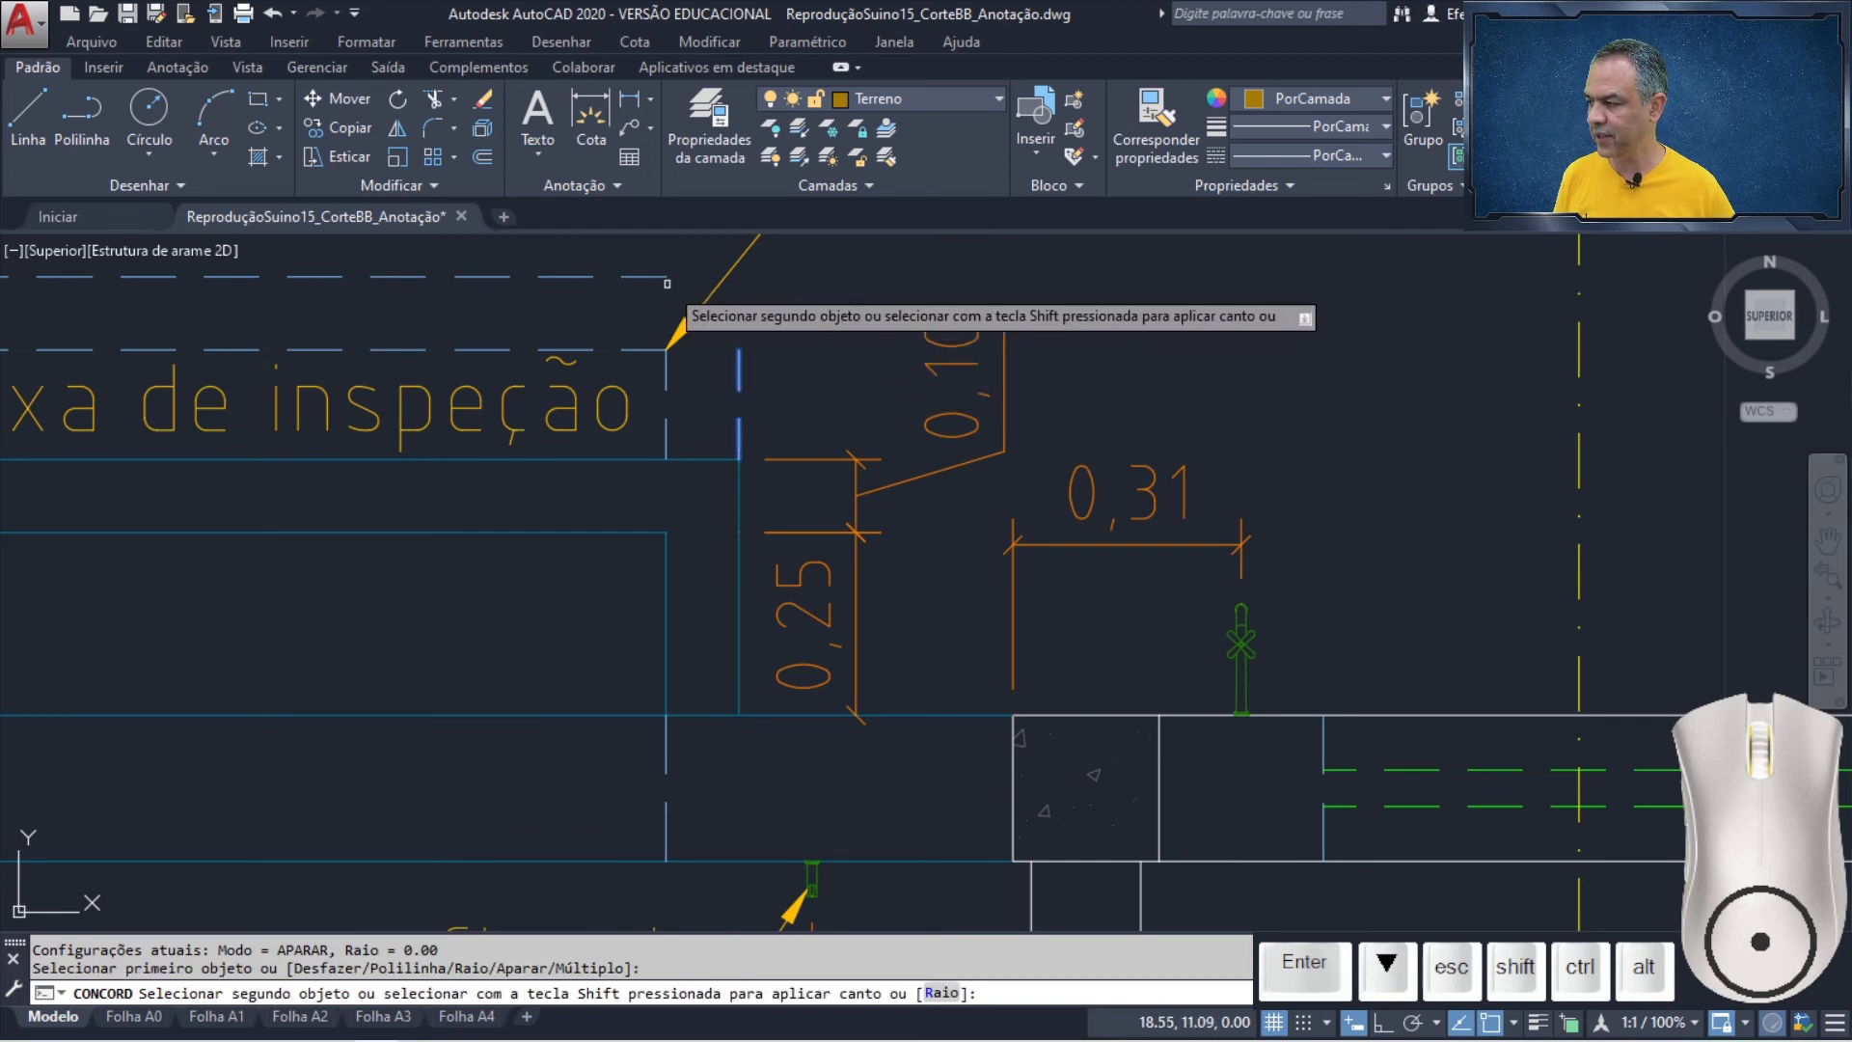
left_click(683, 286)
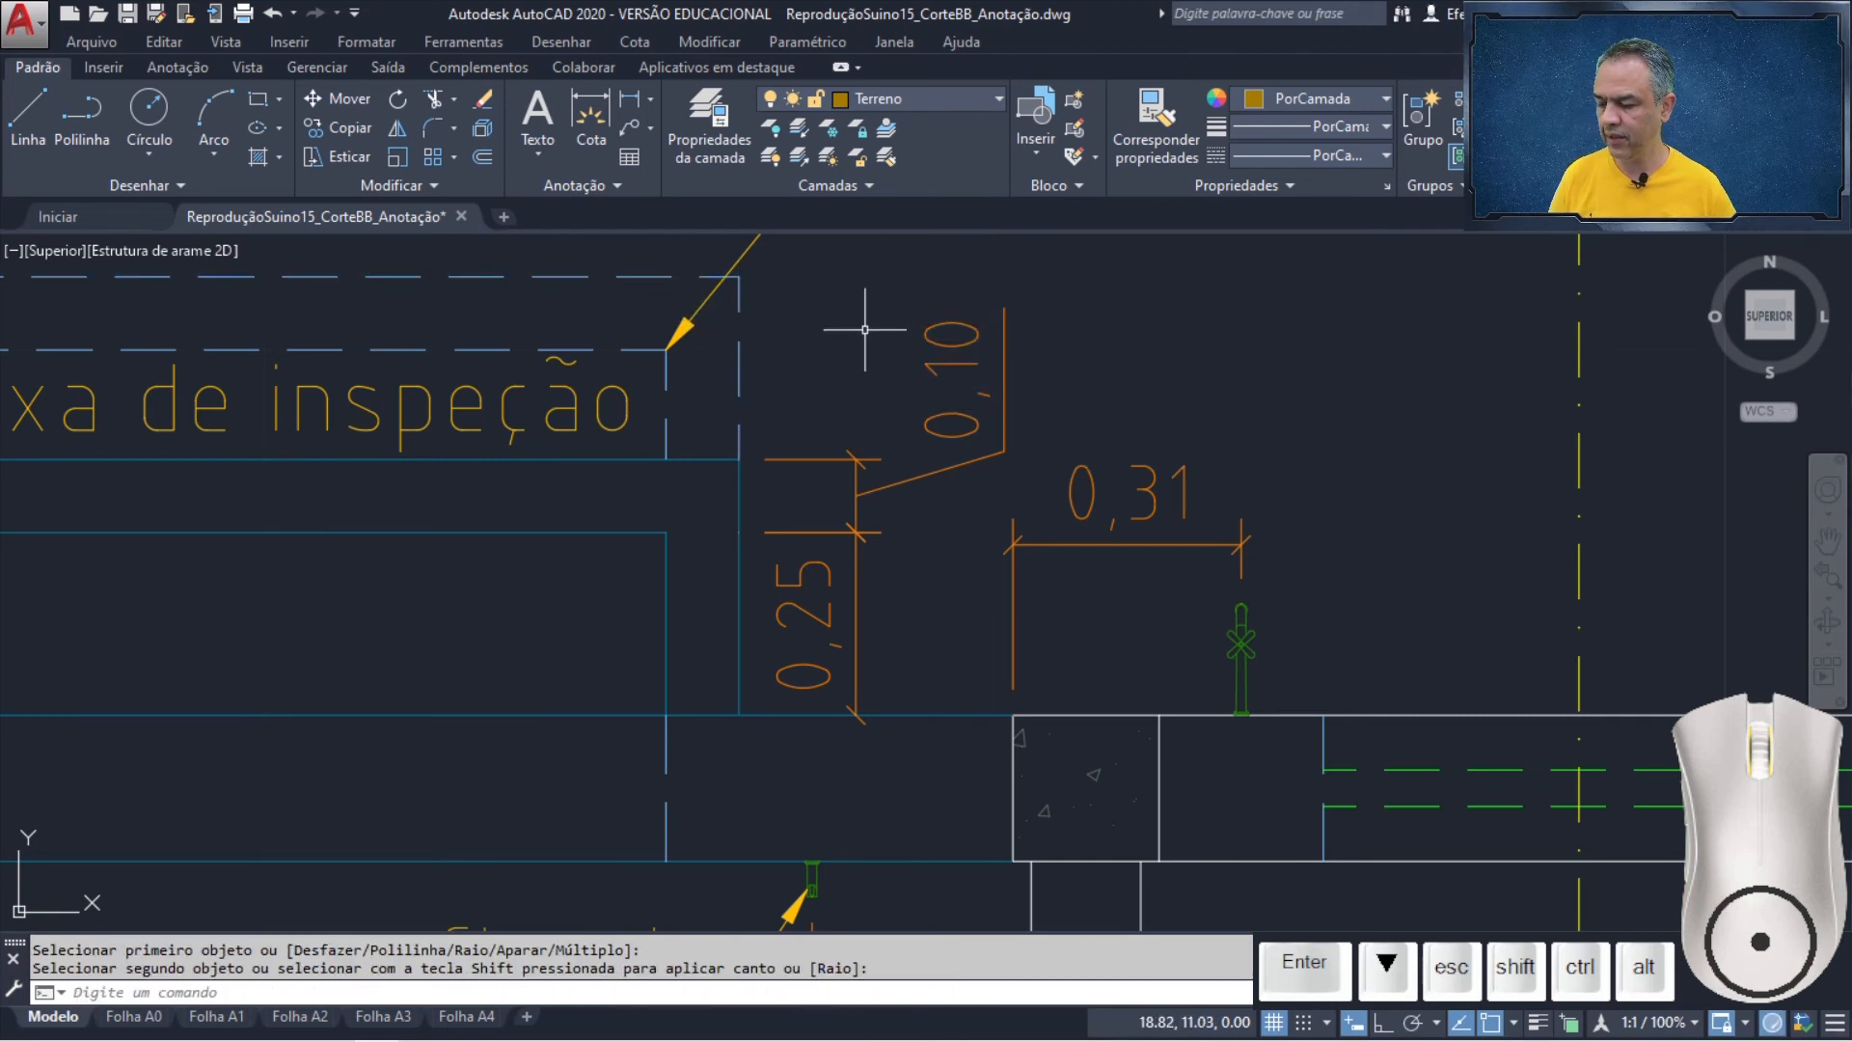
key("Escape")
- Stretch the arrow tip of the "Projeção do fosso" leader to the new outer corner of the dashed pit lines
scroll(823, 443, "down", 3)
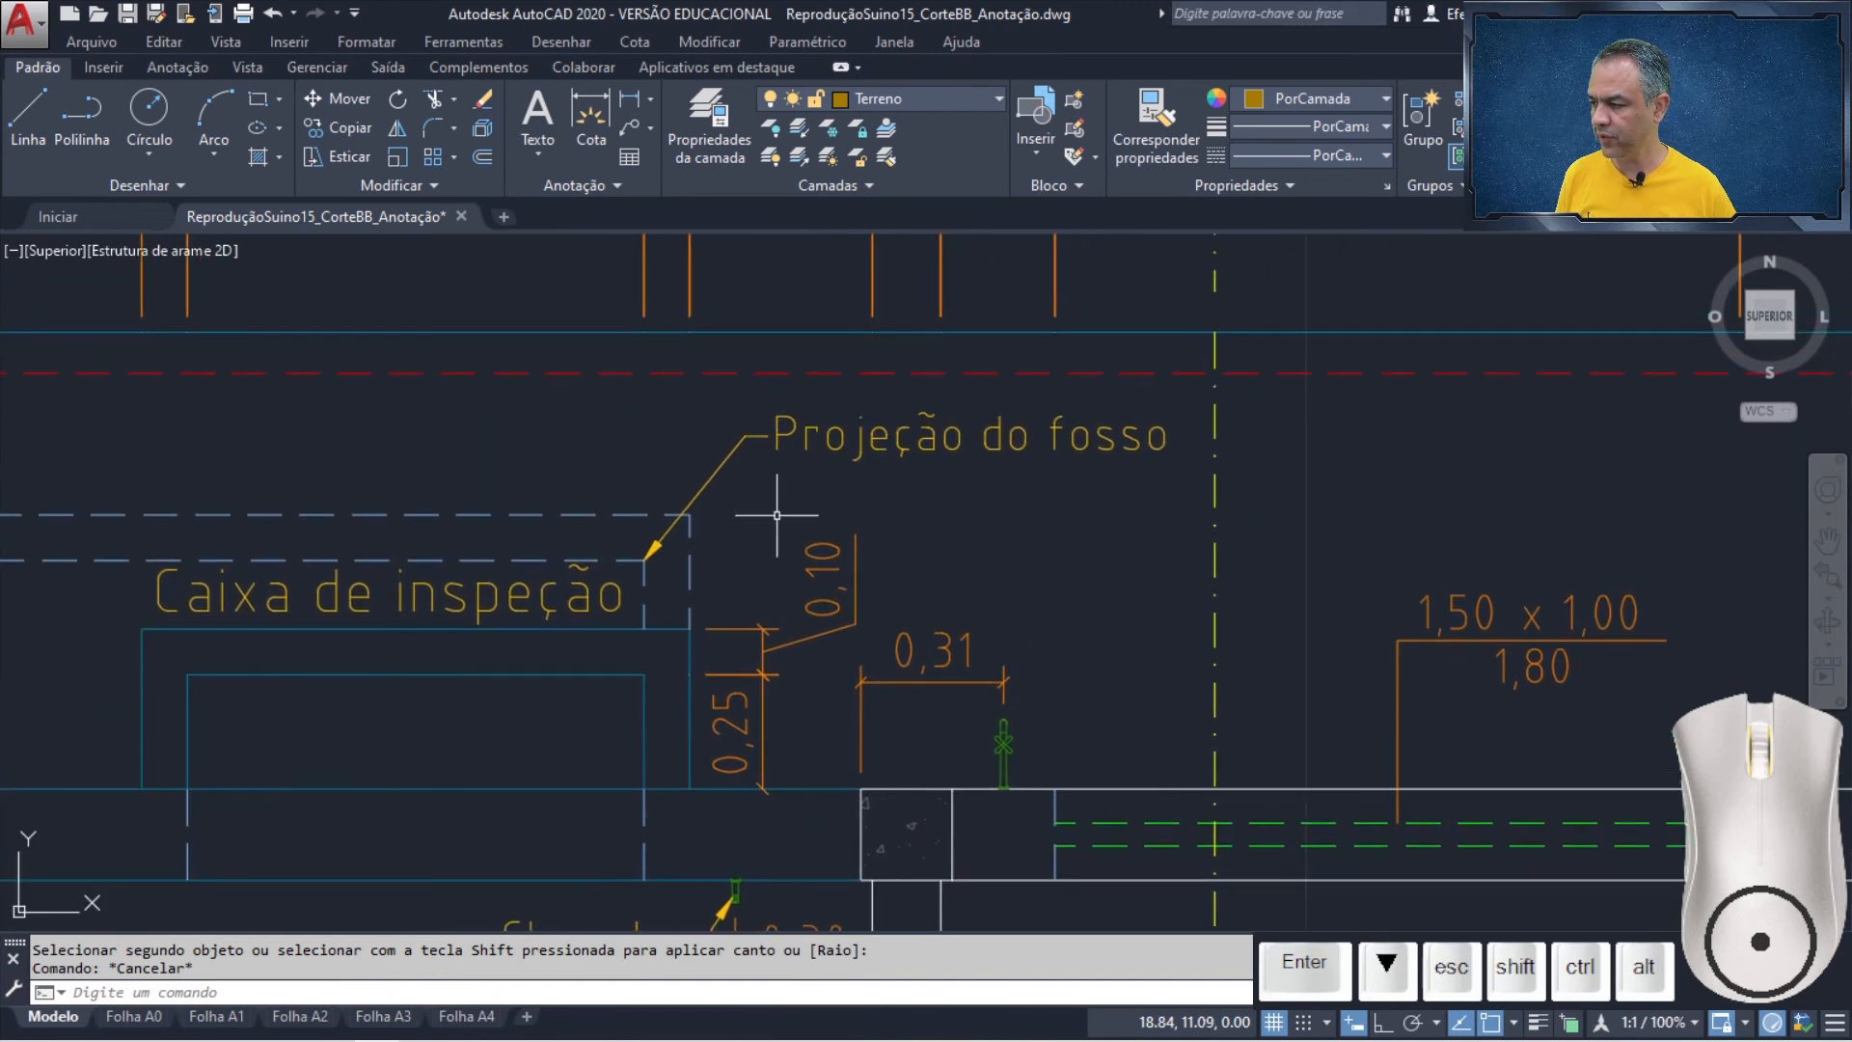
left_click(680, 518)
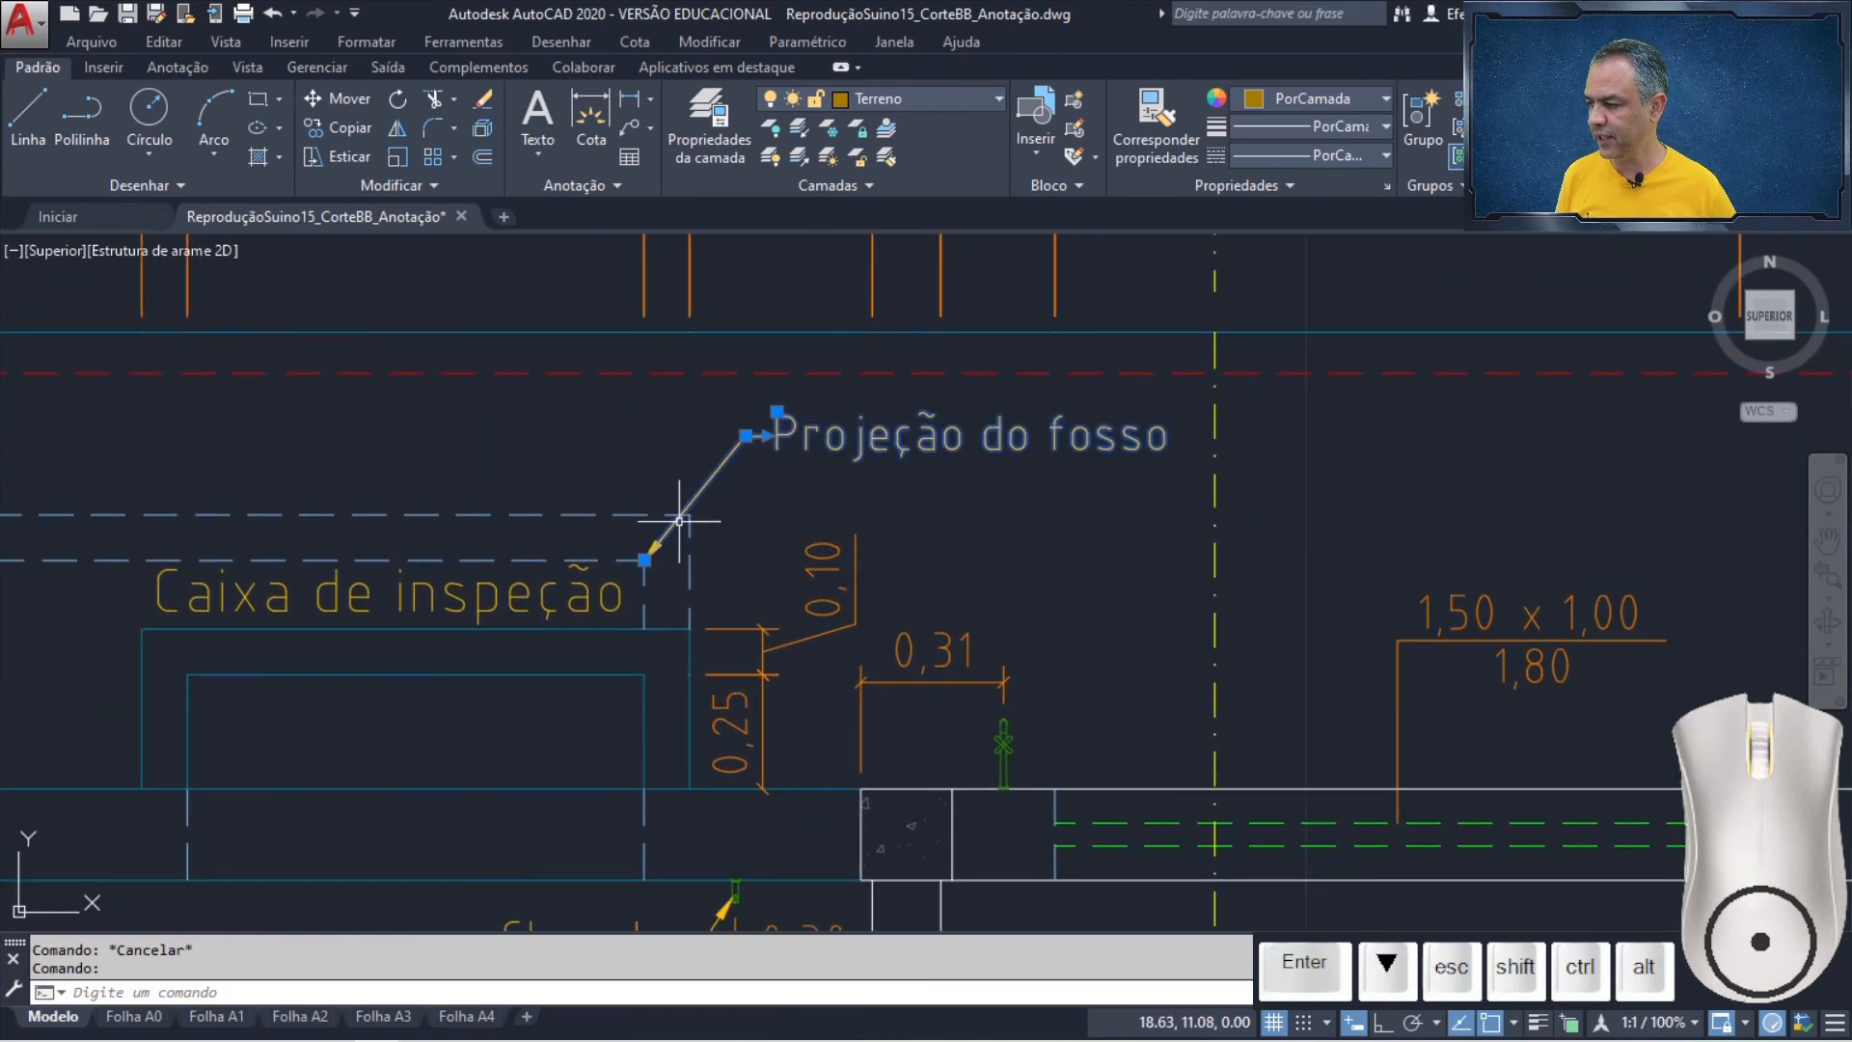
left_click(644, 559)
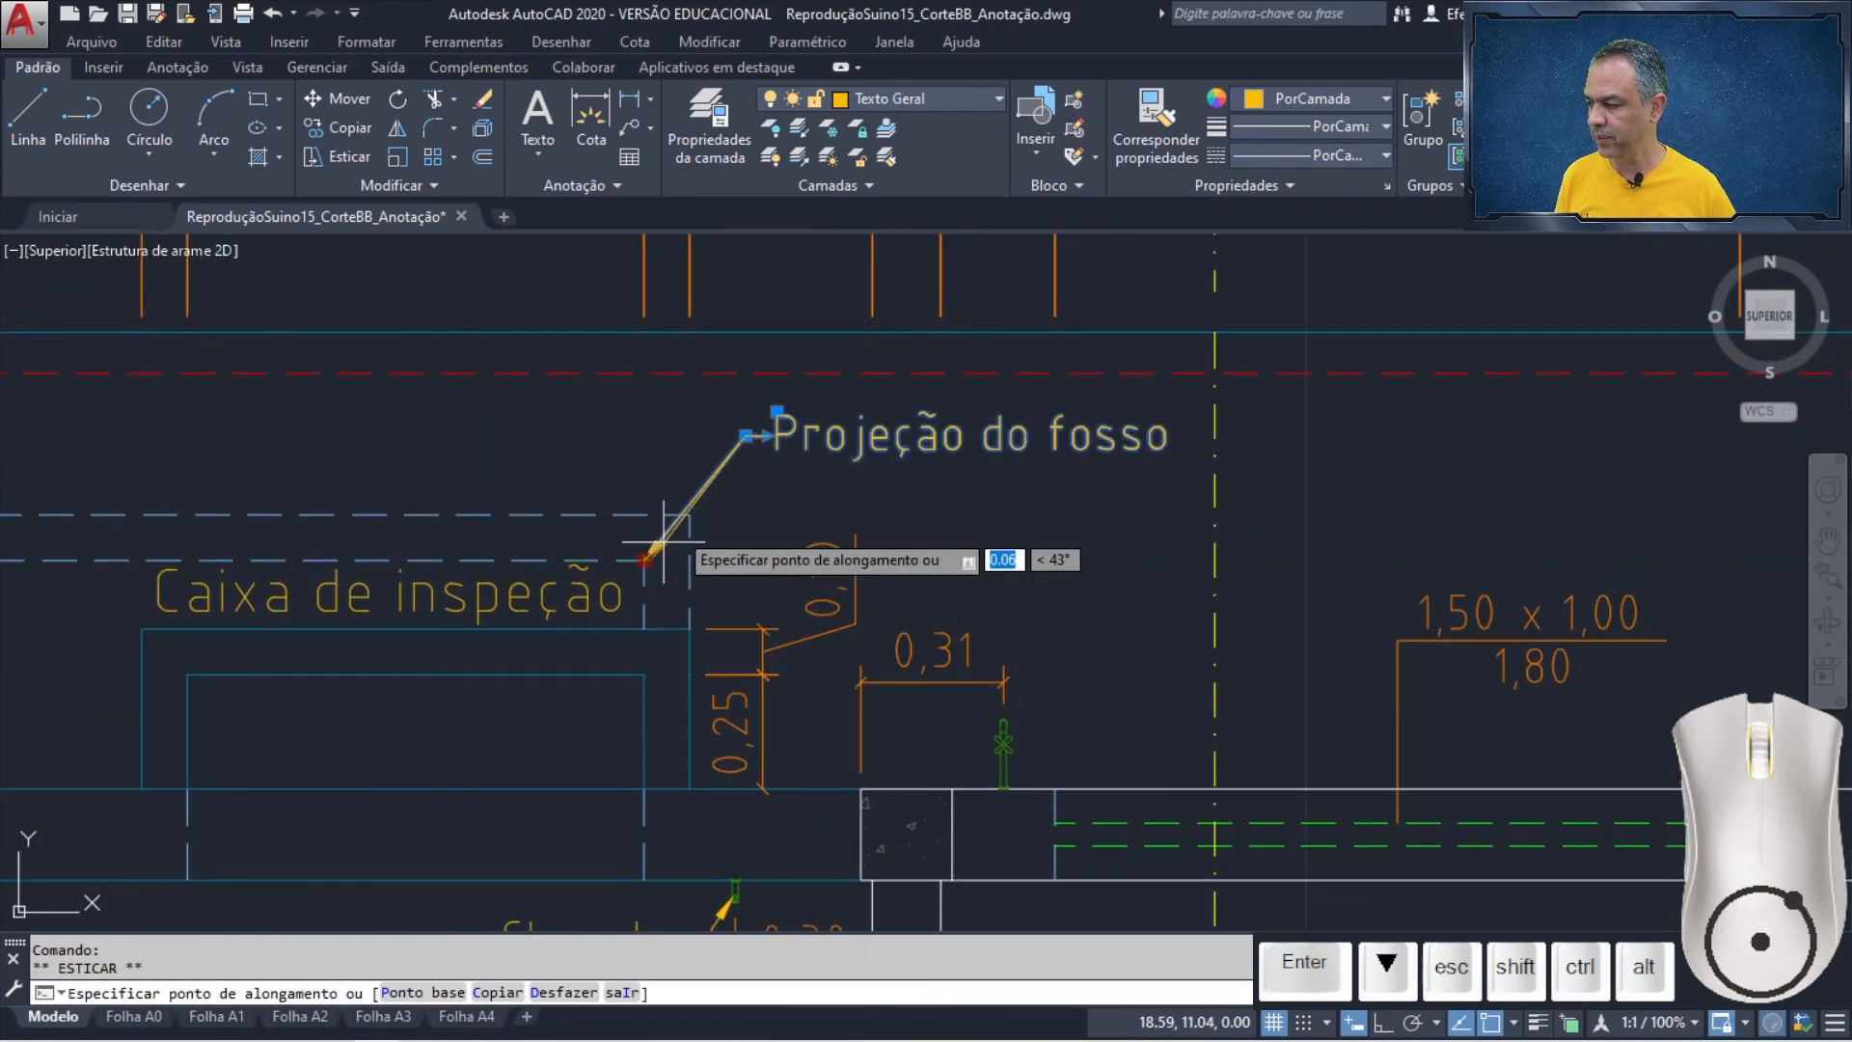
left_click(690, 514)
key("Escape")
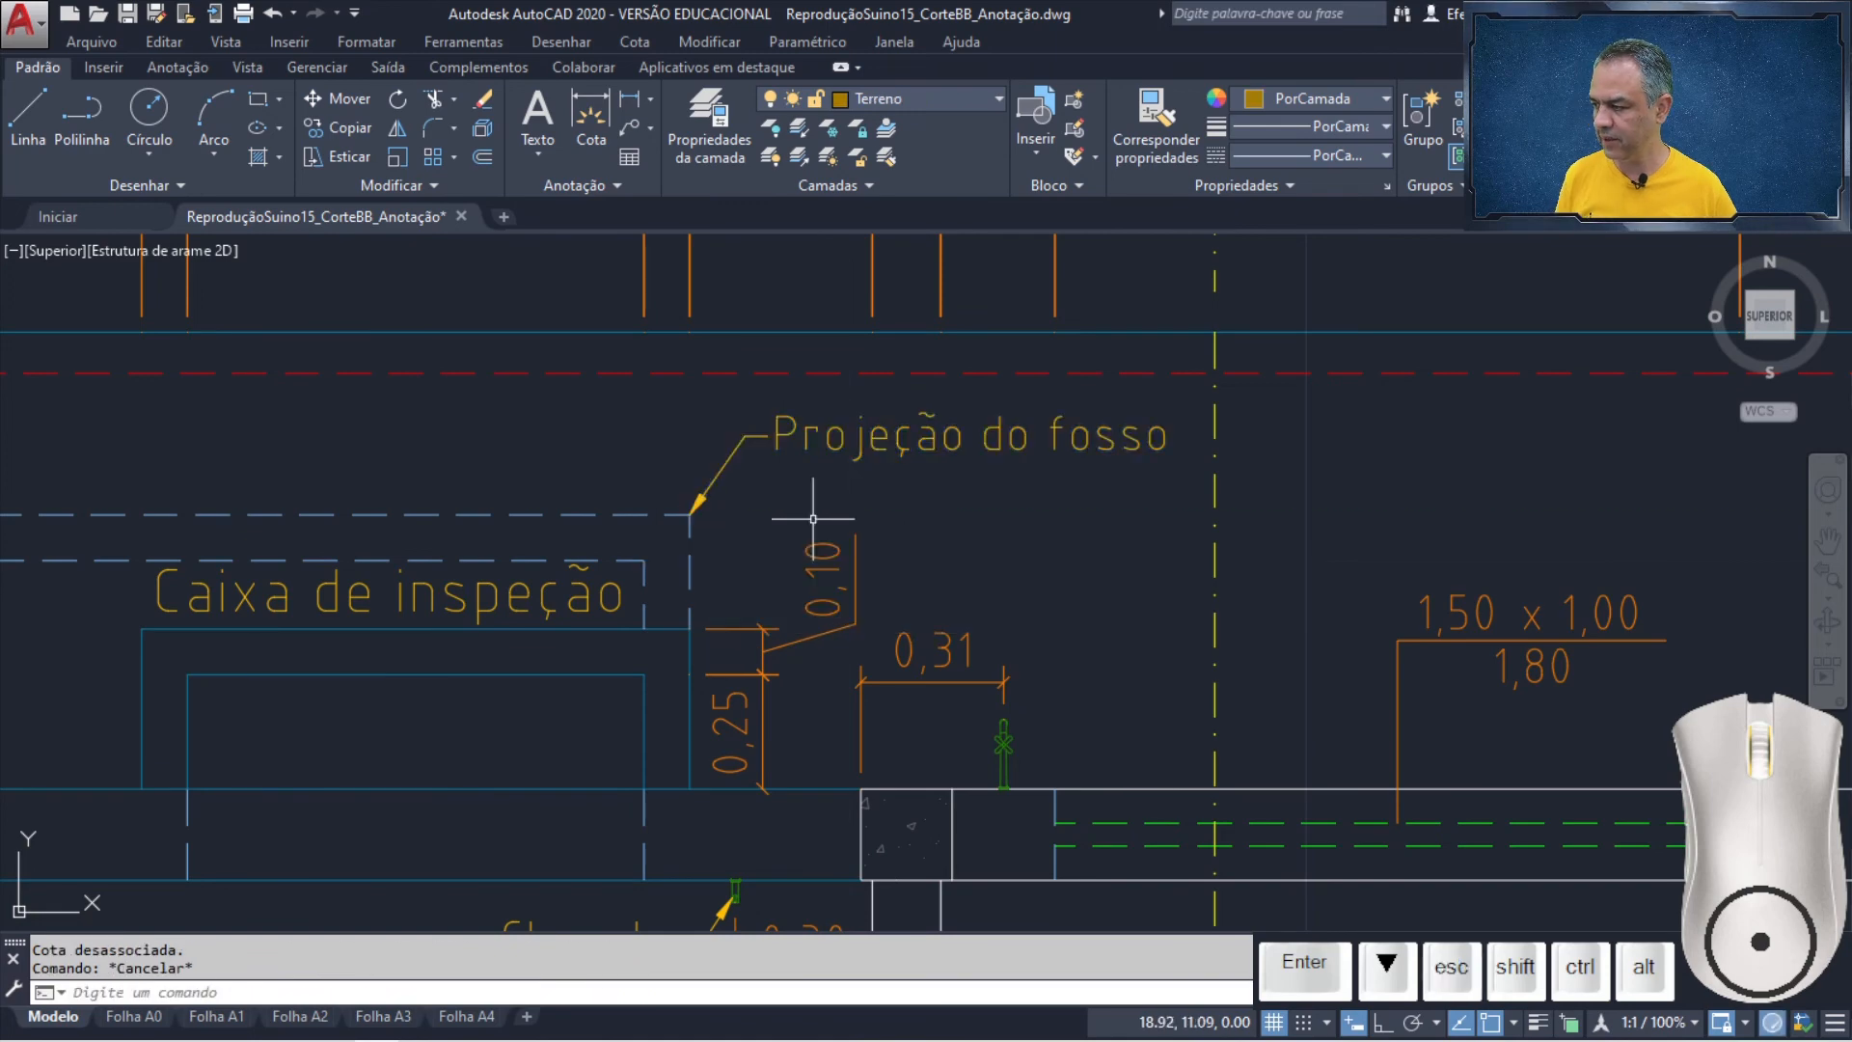
- Offset the dashed passage box rectangle at the lower-left corner of the floor plan 0.10 outward
scroll(813, 519, "down", 3)
mouse_move(510, 697)
middle_mouse_down()
mouse_move(715, 592)
mouse_move(823, 579)
mouse_move(743, 579)
mouse_move(946, 530)
mouse_move(676, 441)
middle_mouse_up()
middle_click_drag(682, 925, 682, 649)
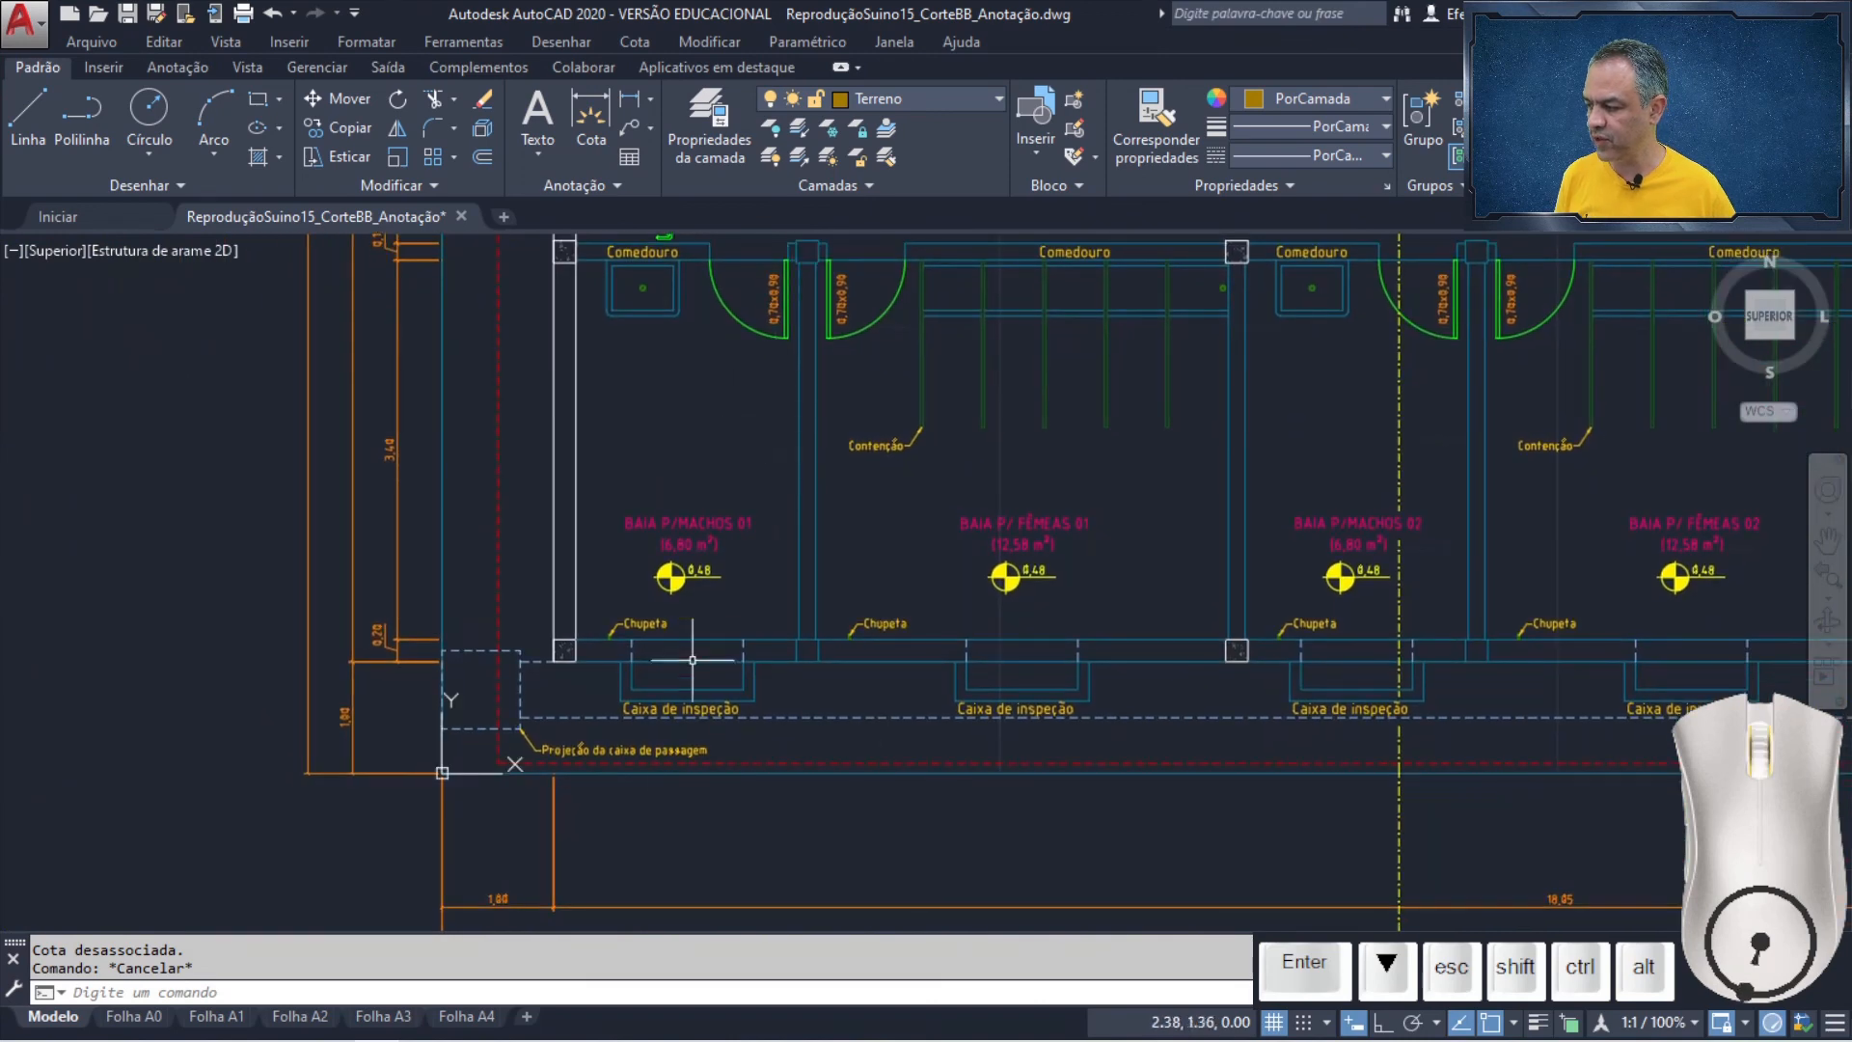
middle_click_drag(526, 709, 526, 613)
mouse_move(621, 579)
middle_mouse_down()
mouse_move(620, 456)
mouse_move(530, 495)
middle_mouse_up()
scroll(650, 412, "up", 4)
left_click(488, 158)
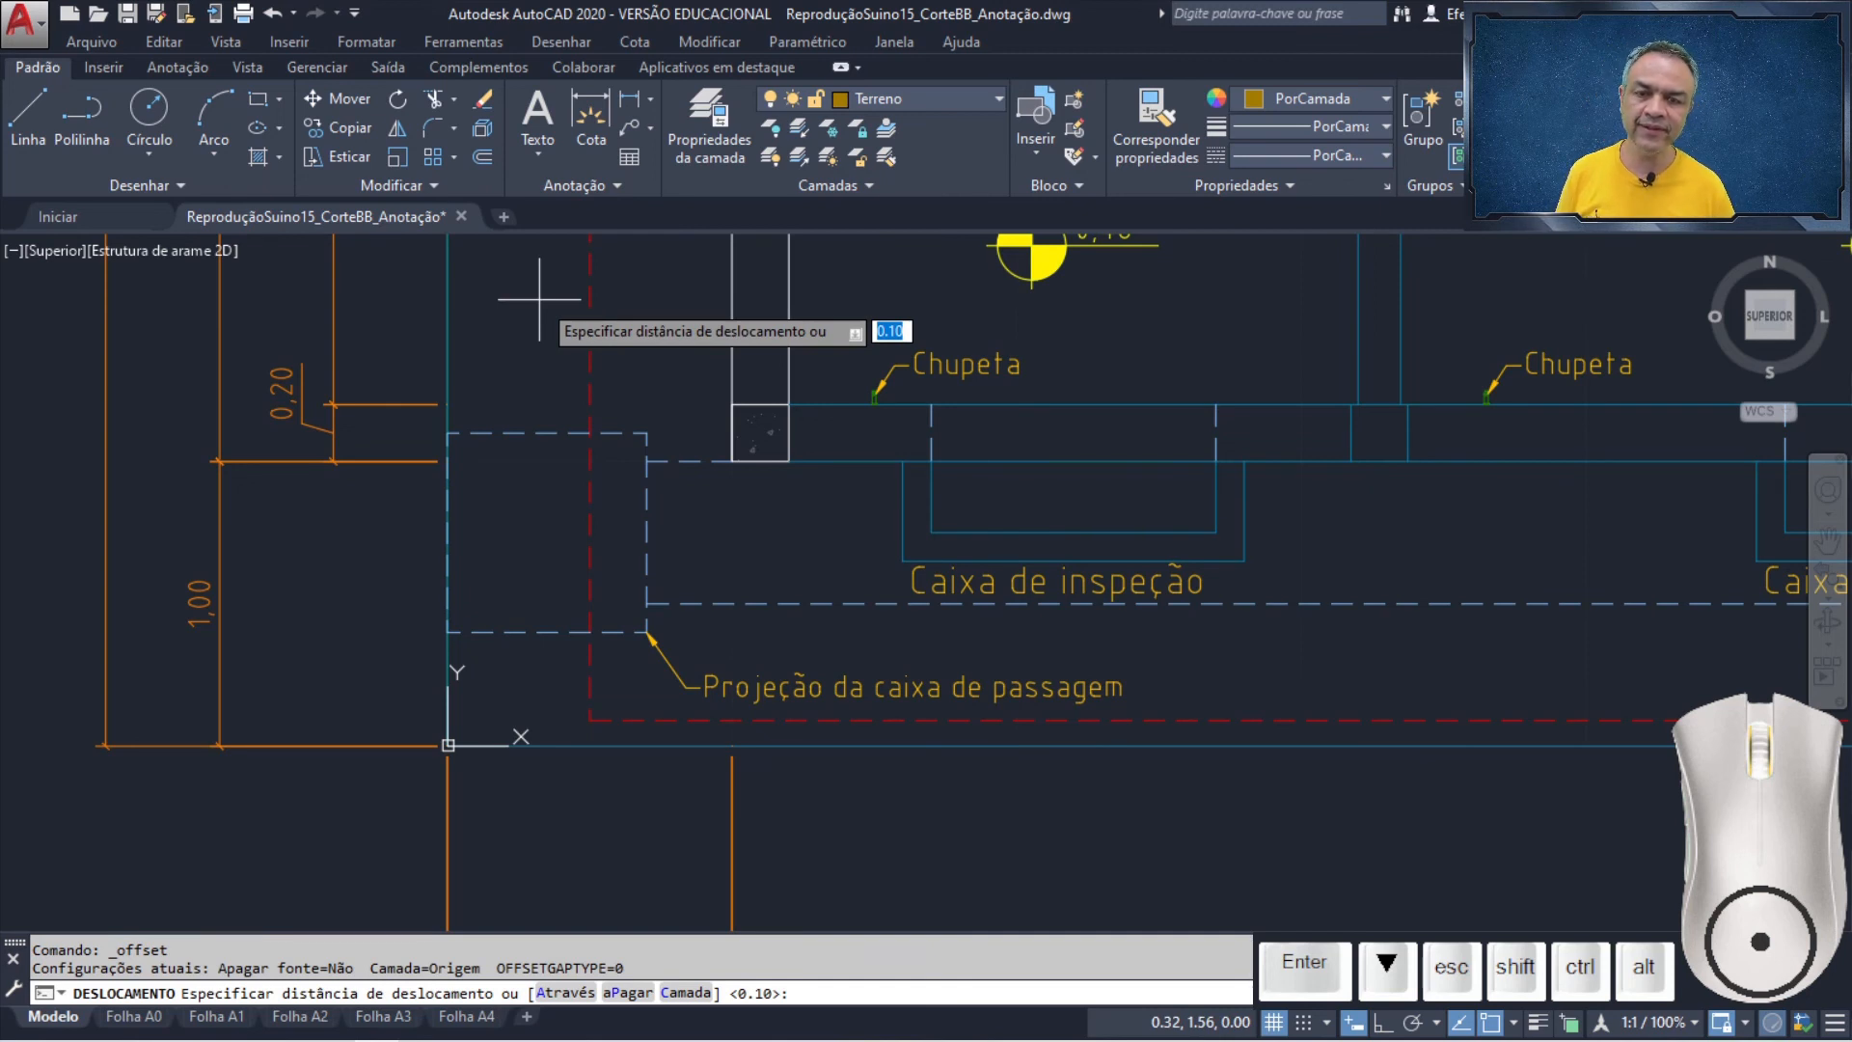
key("Return")
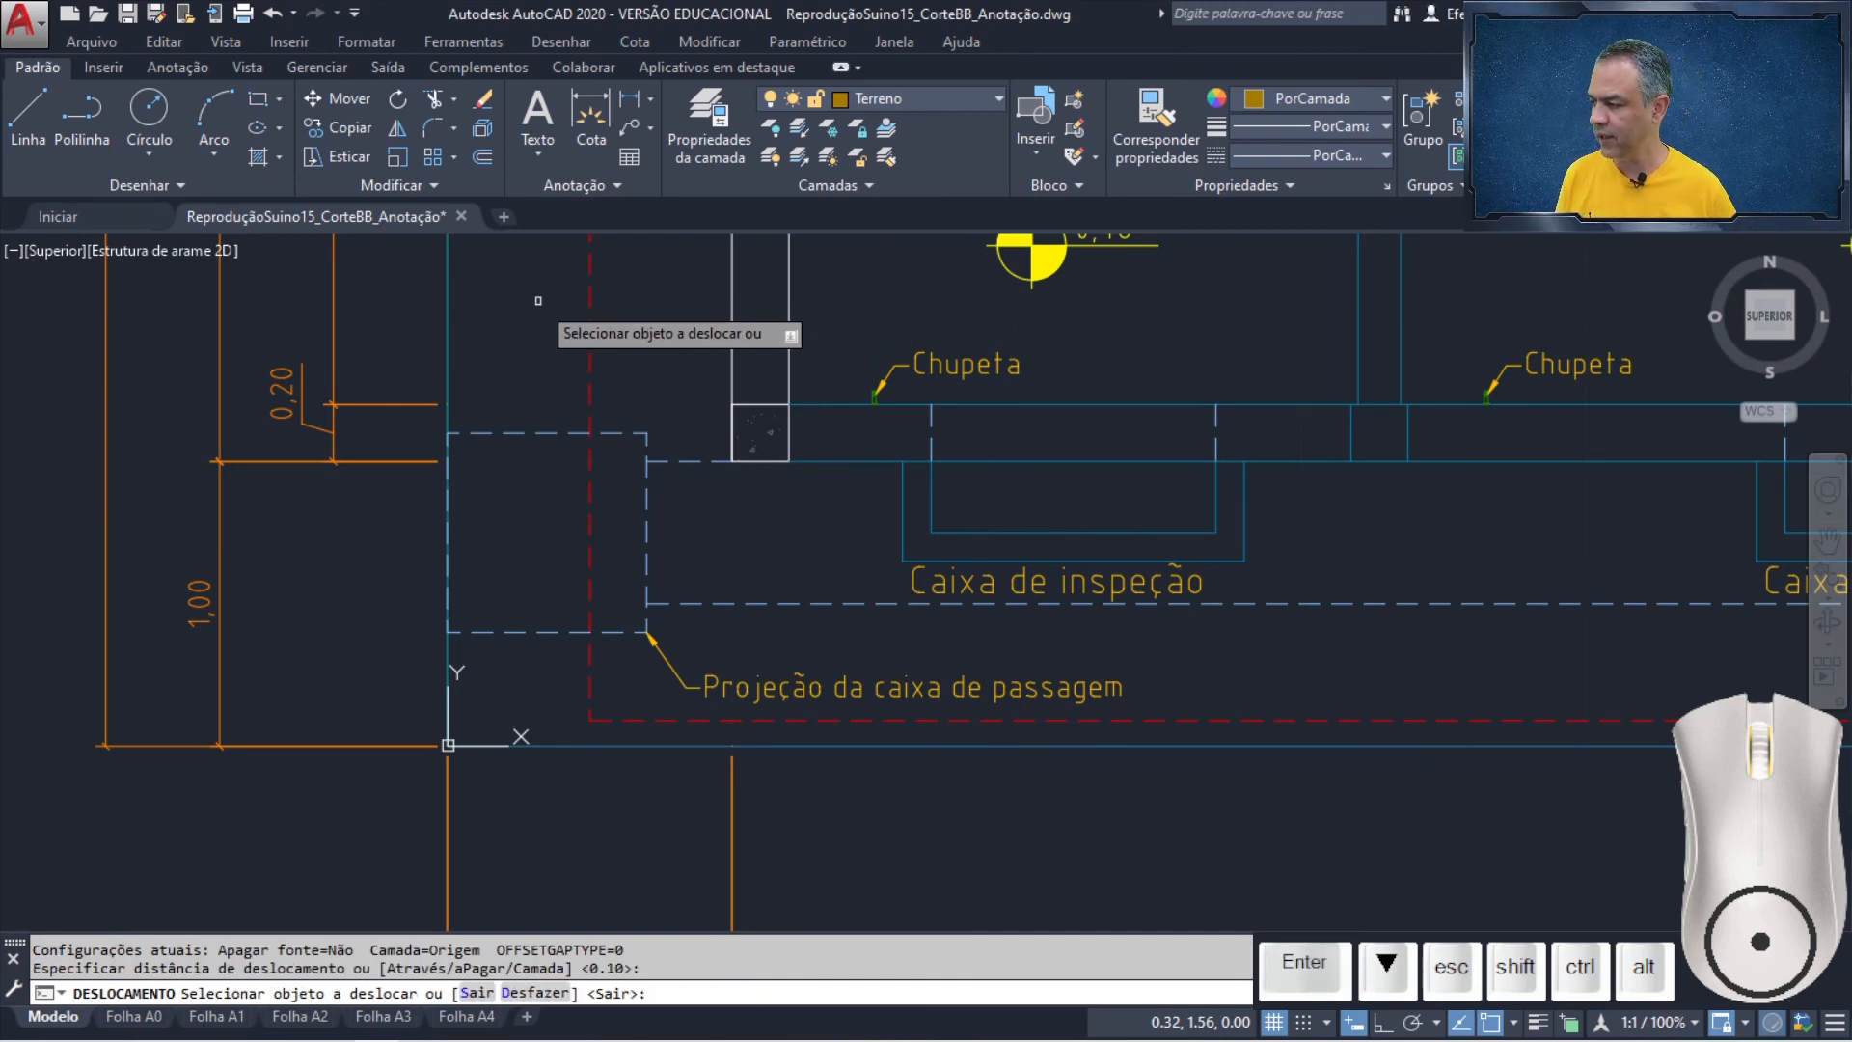
left_click(518, 430)
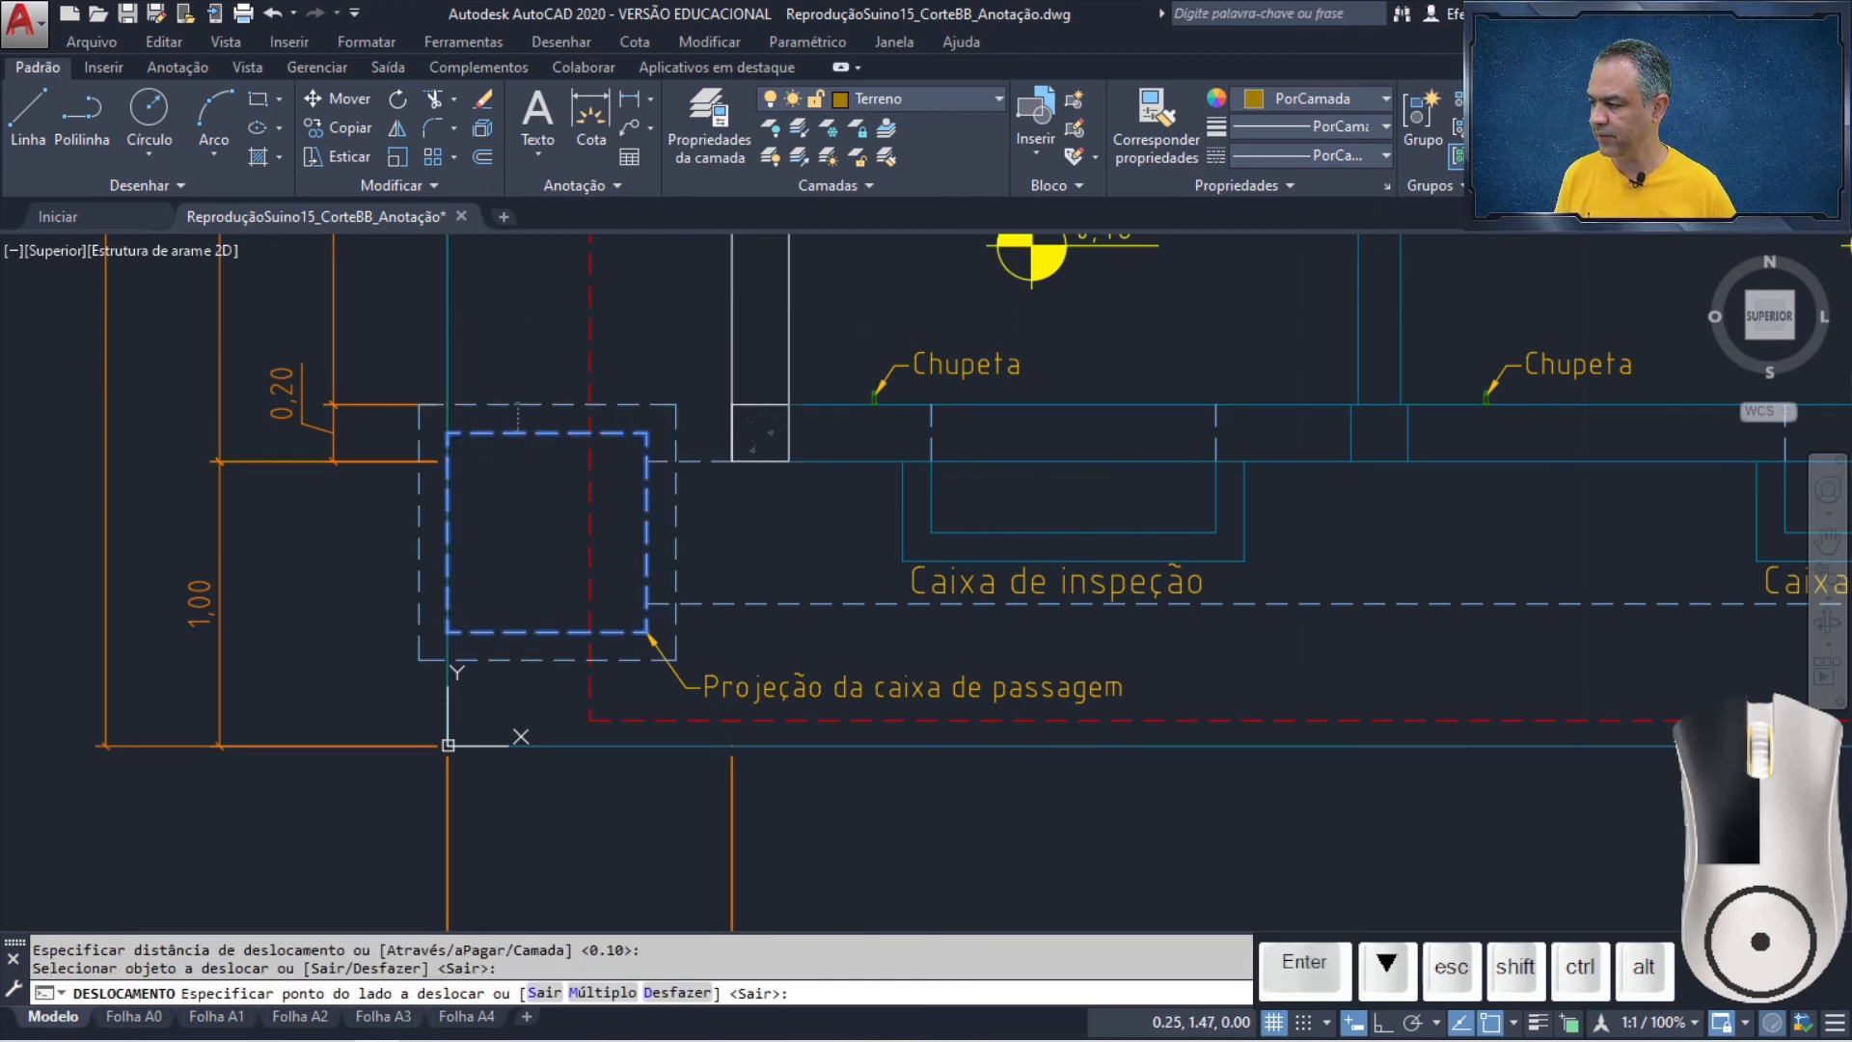
left_click(517, 396)
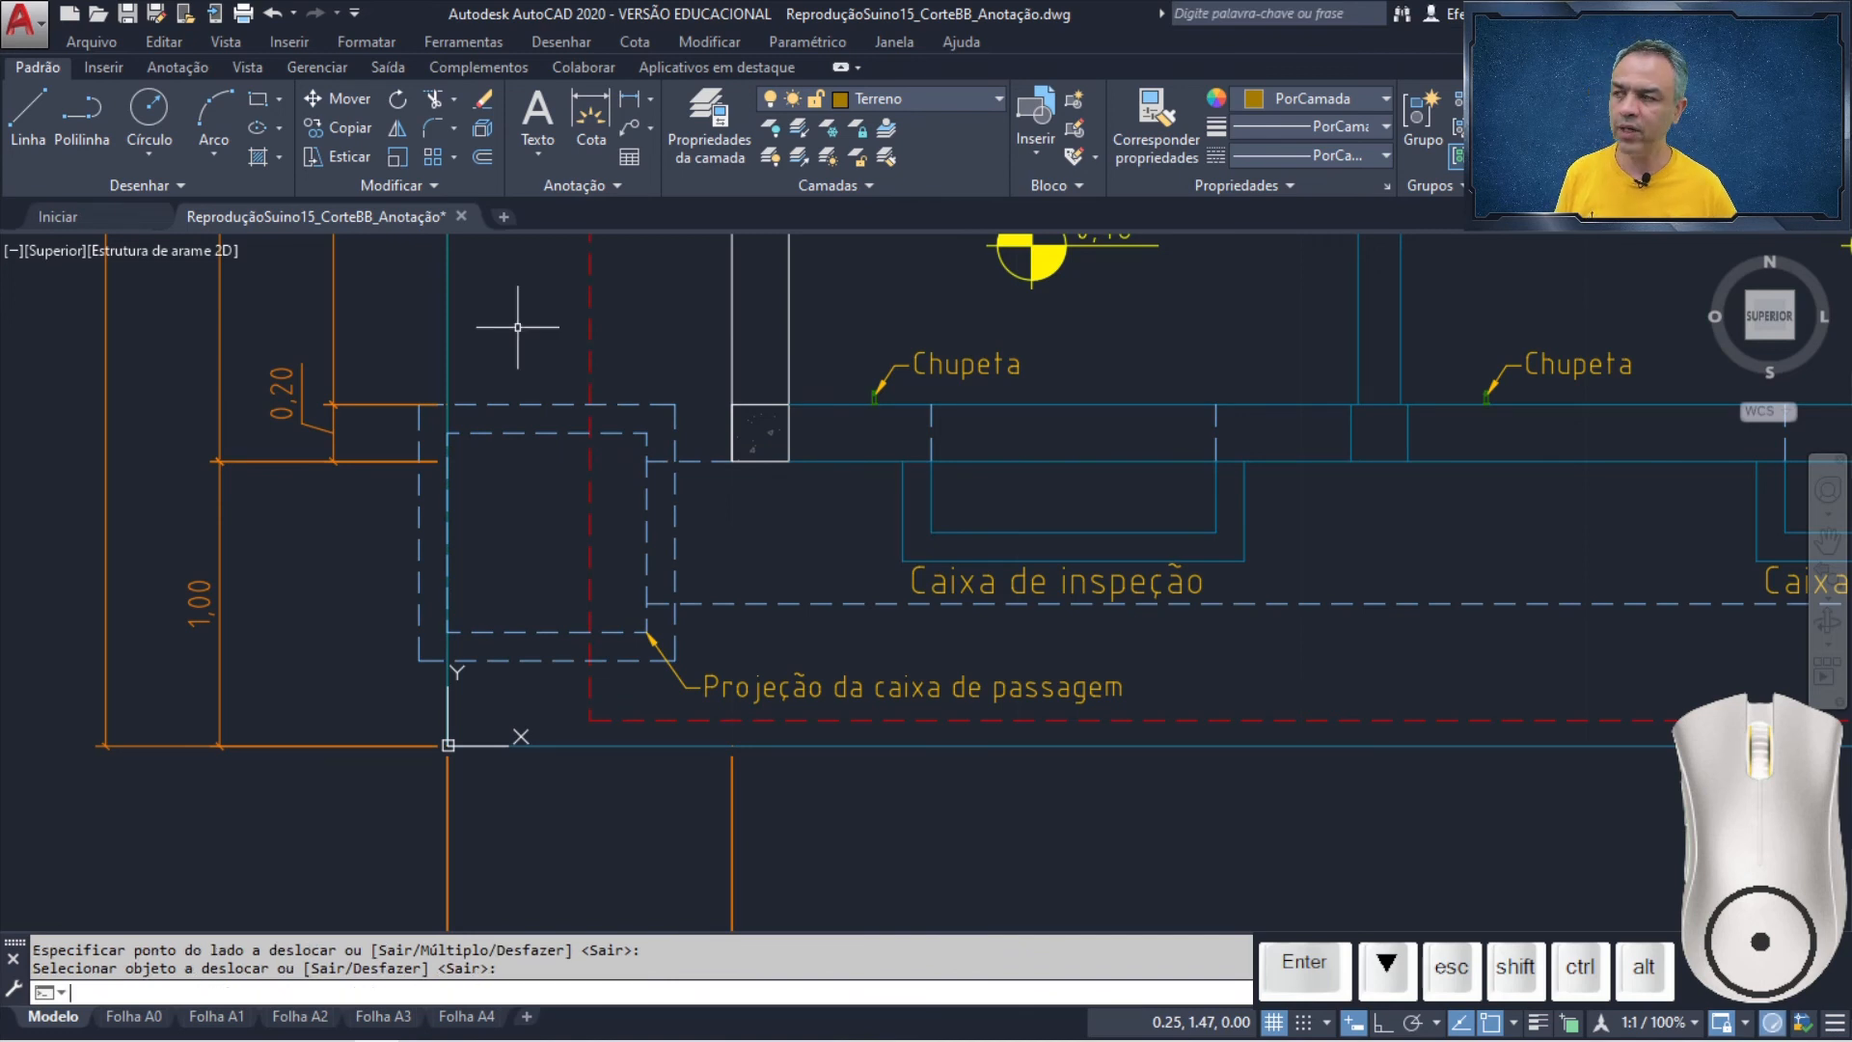
- Move both nested dashed passage box rectangles 0.10 to the right so the outer one's left side lies on the vertical boundary line
left_click(327, 106)
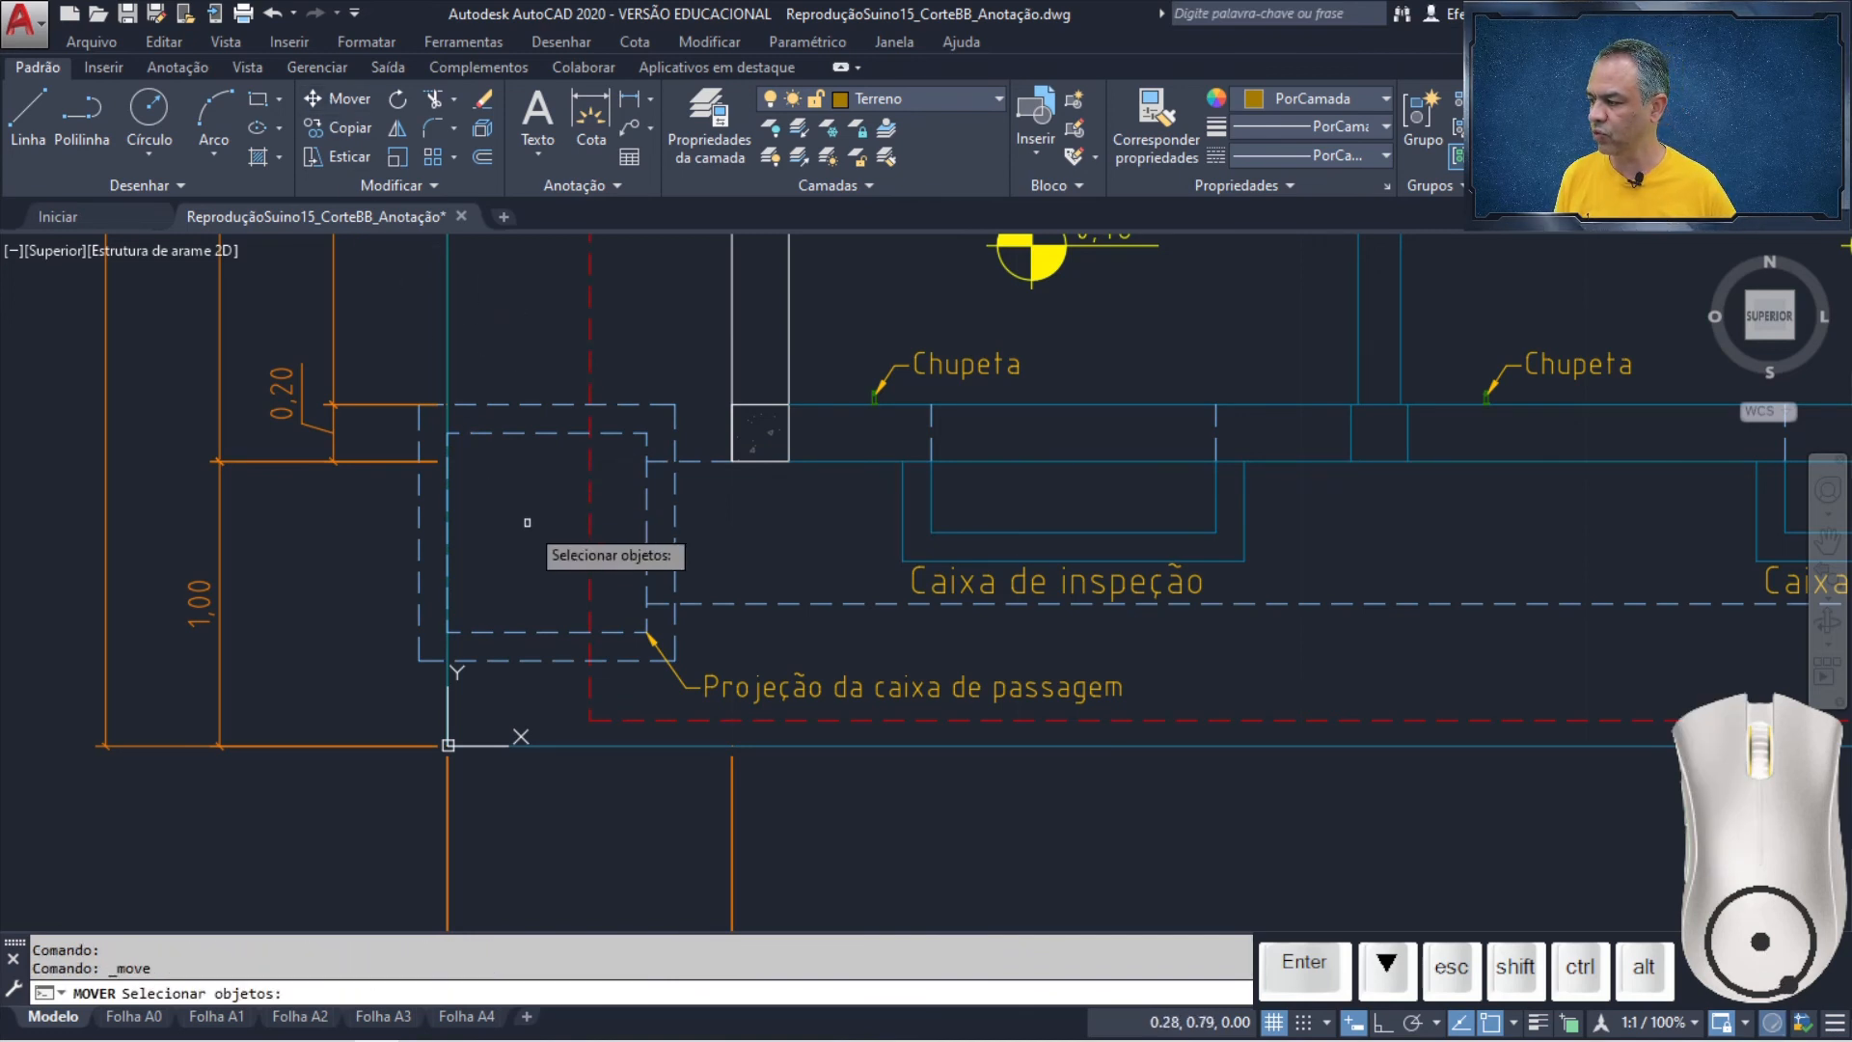
left_click(542, 564)
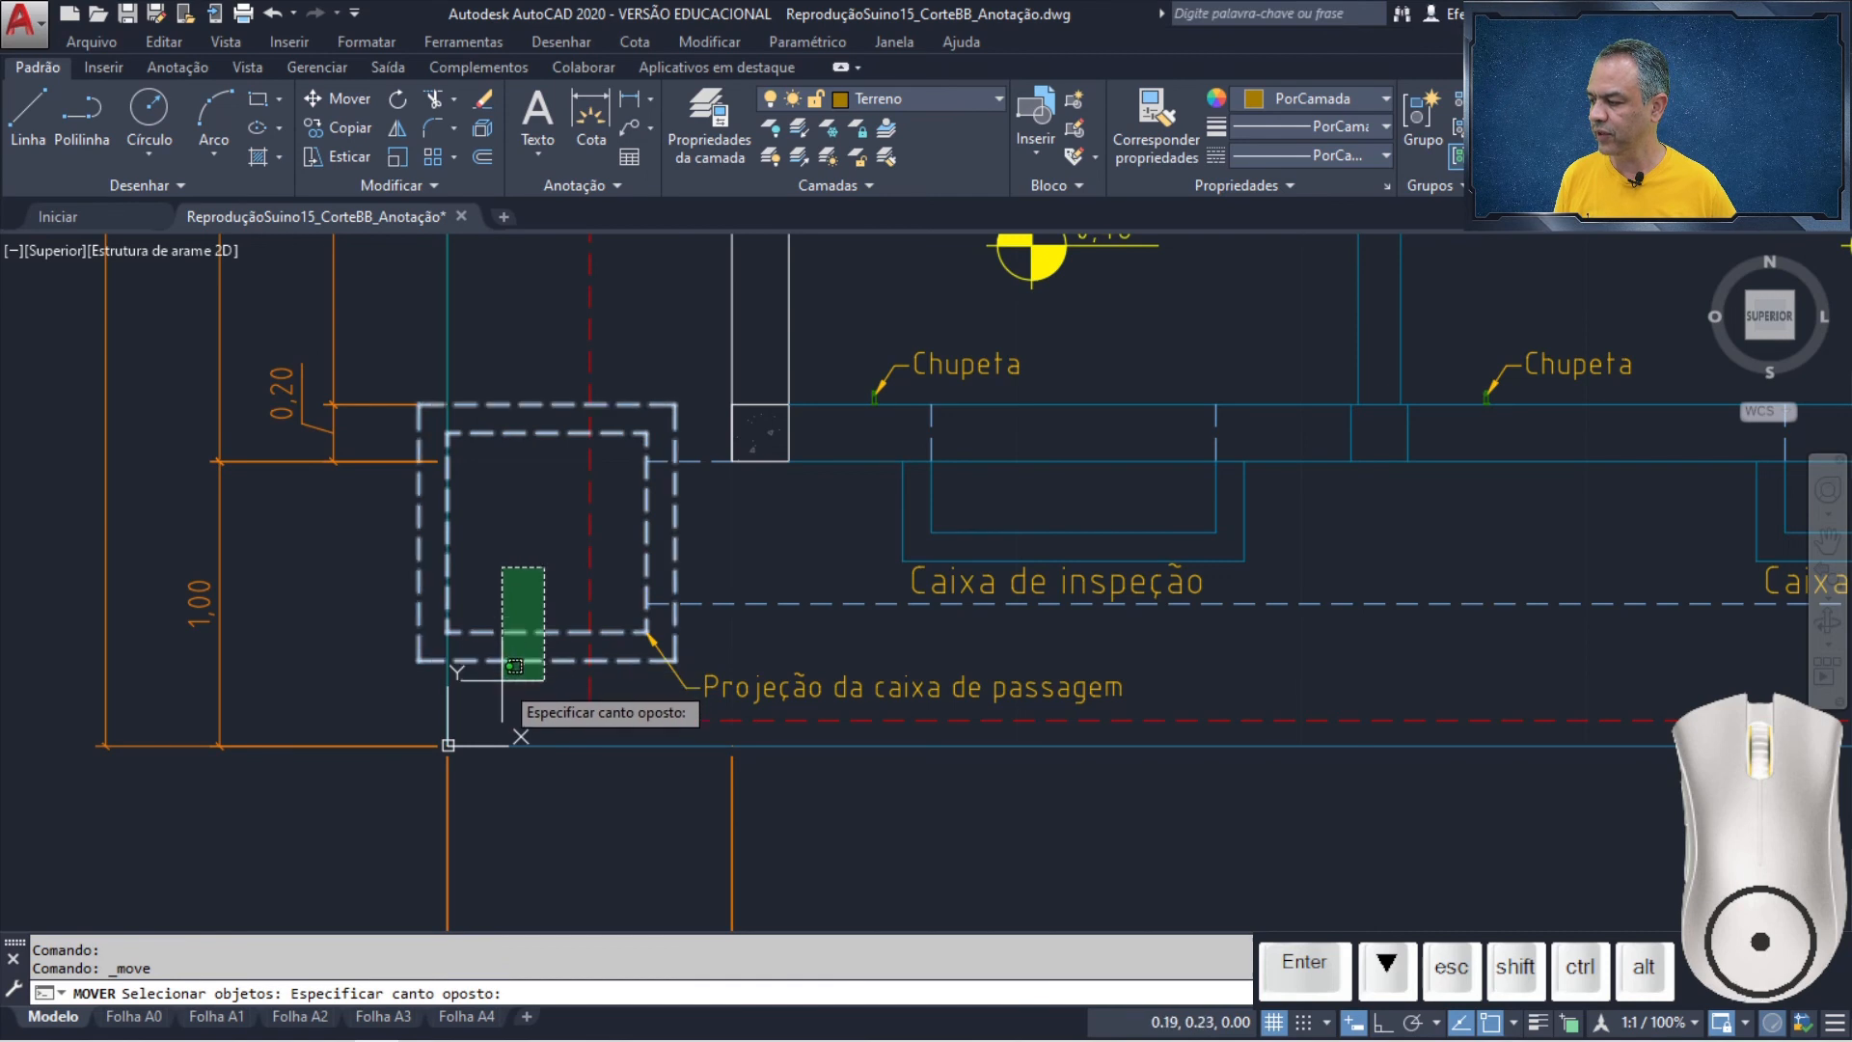
left_click(505, 687)
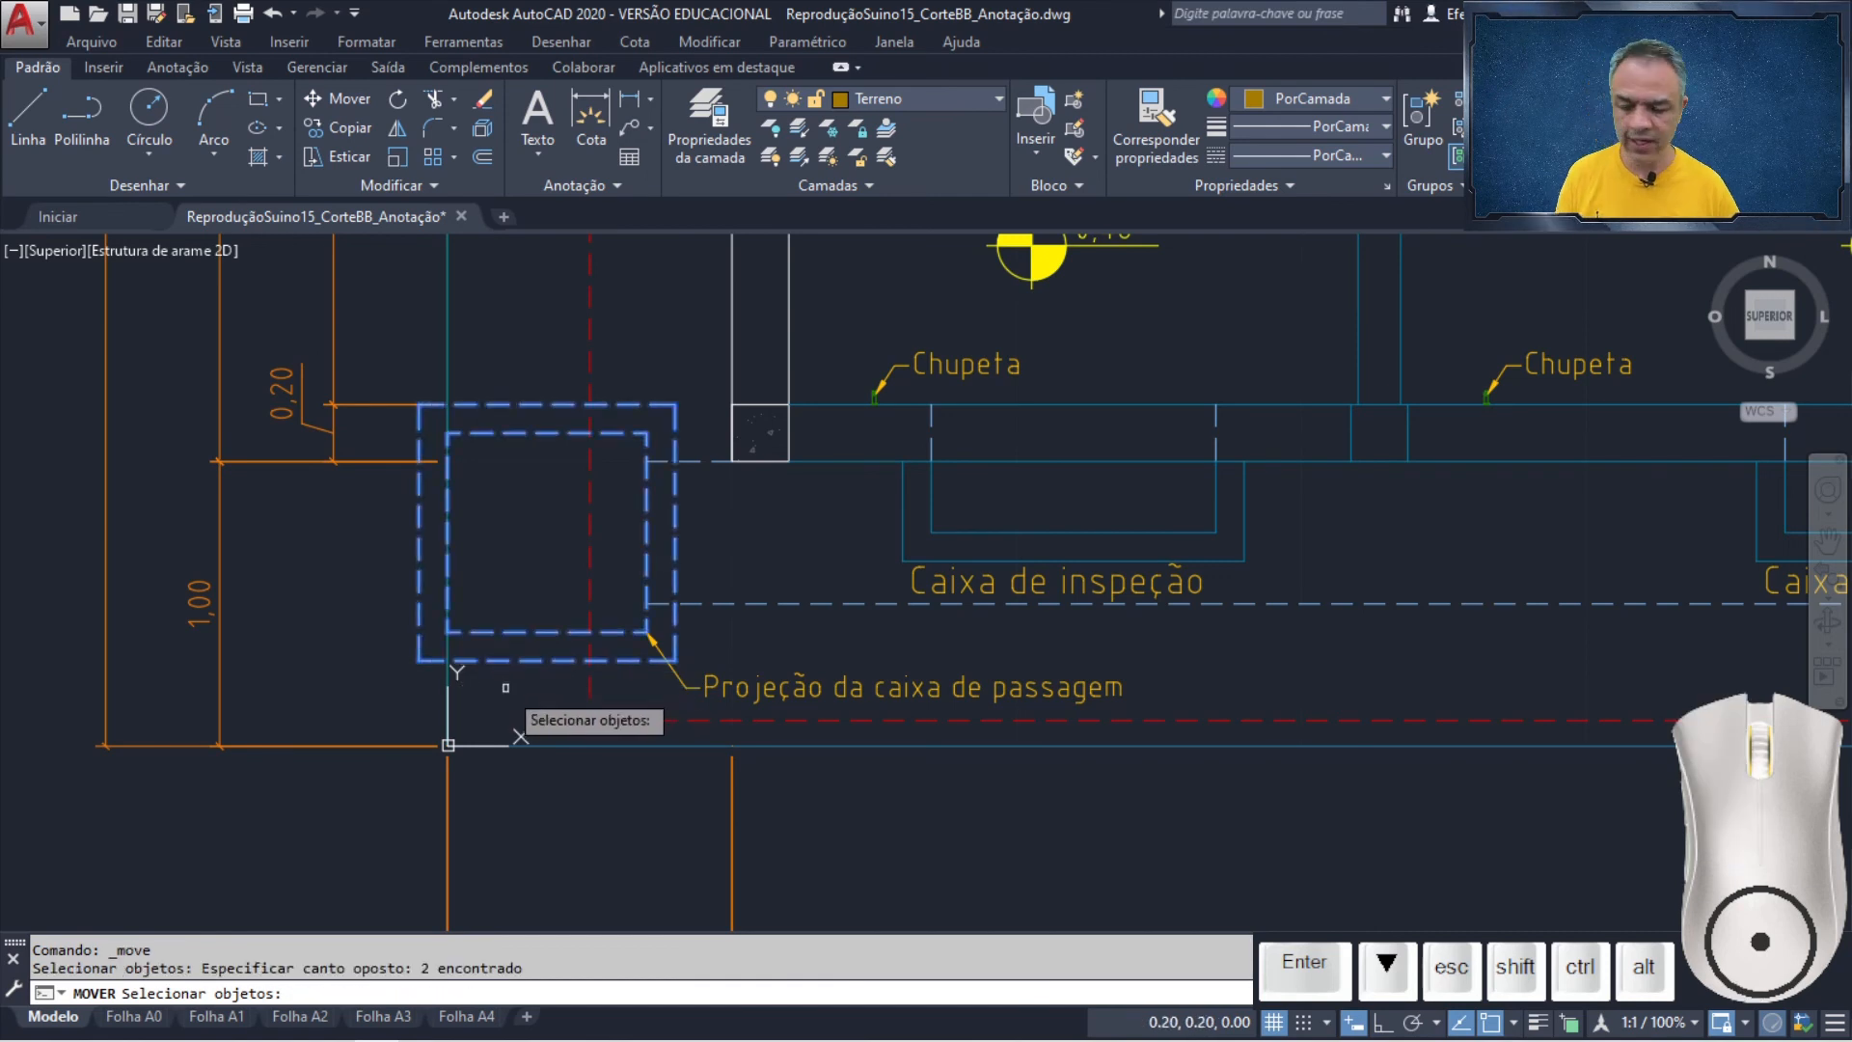
key("Return")
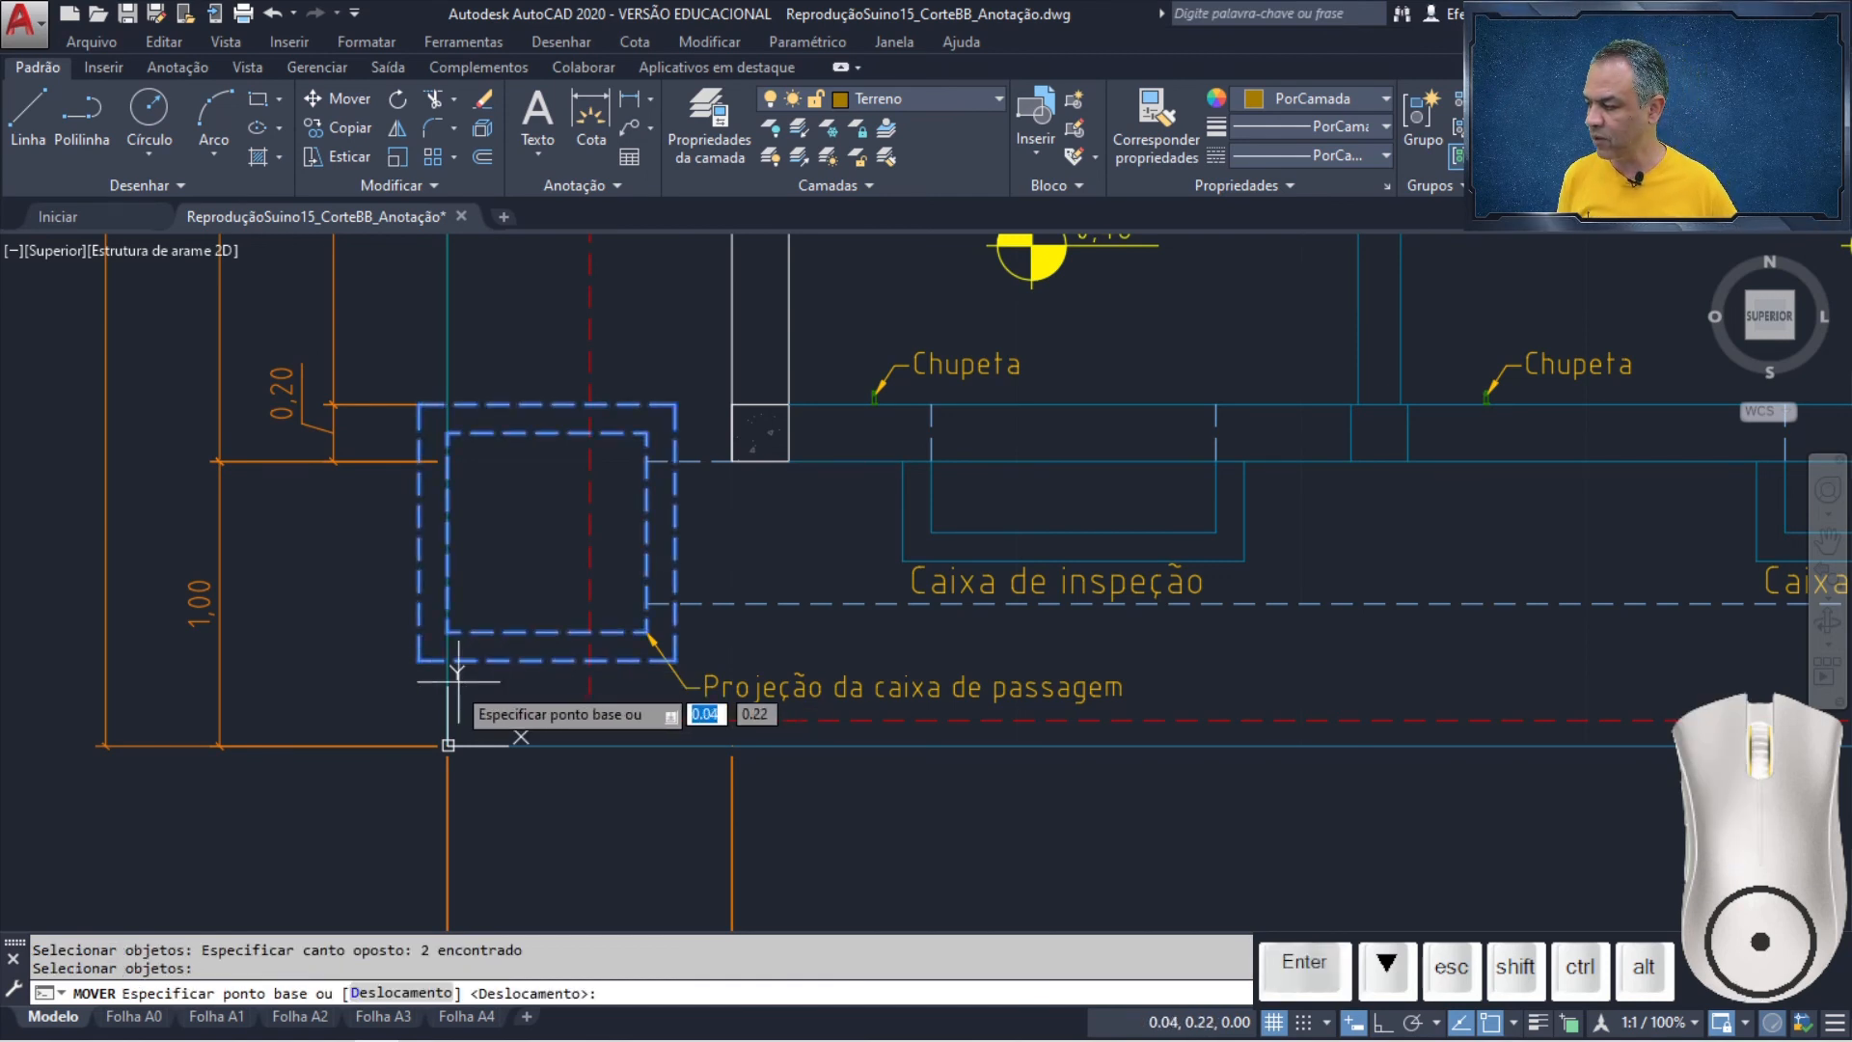
scroll(451, 685, "up", 2)
left_click(399, 650)
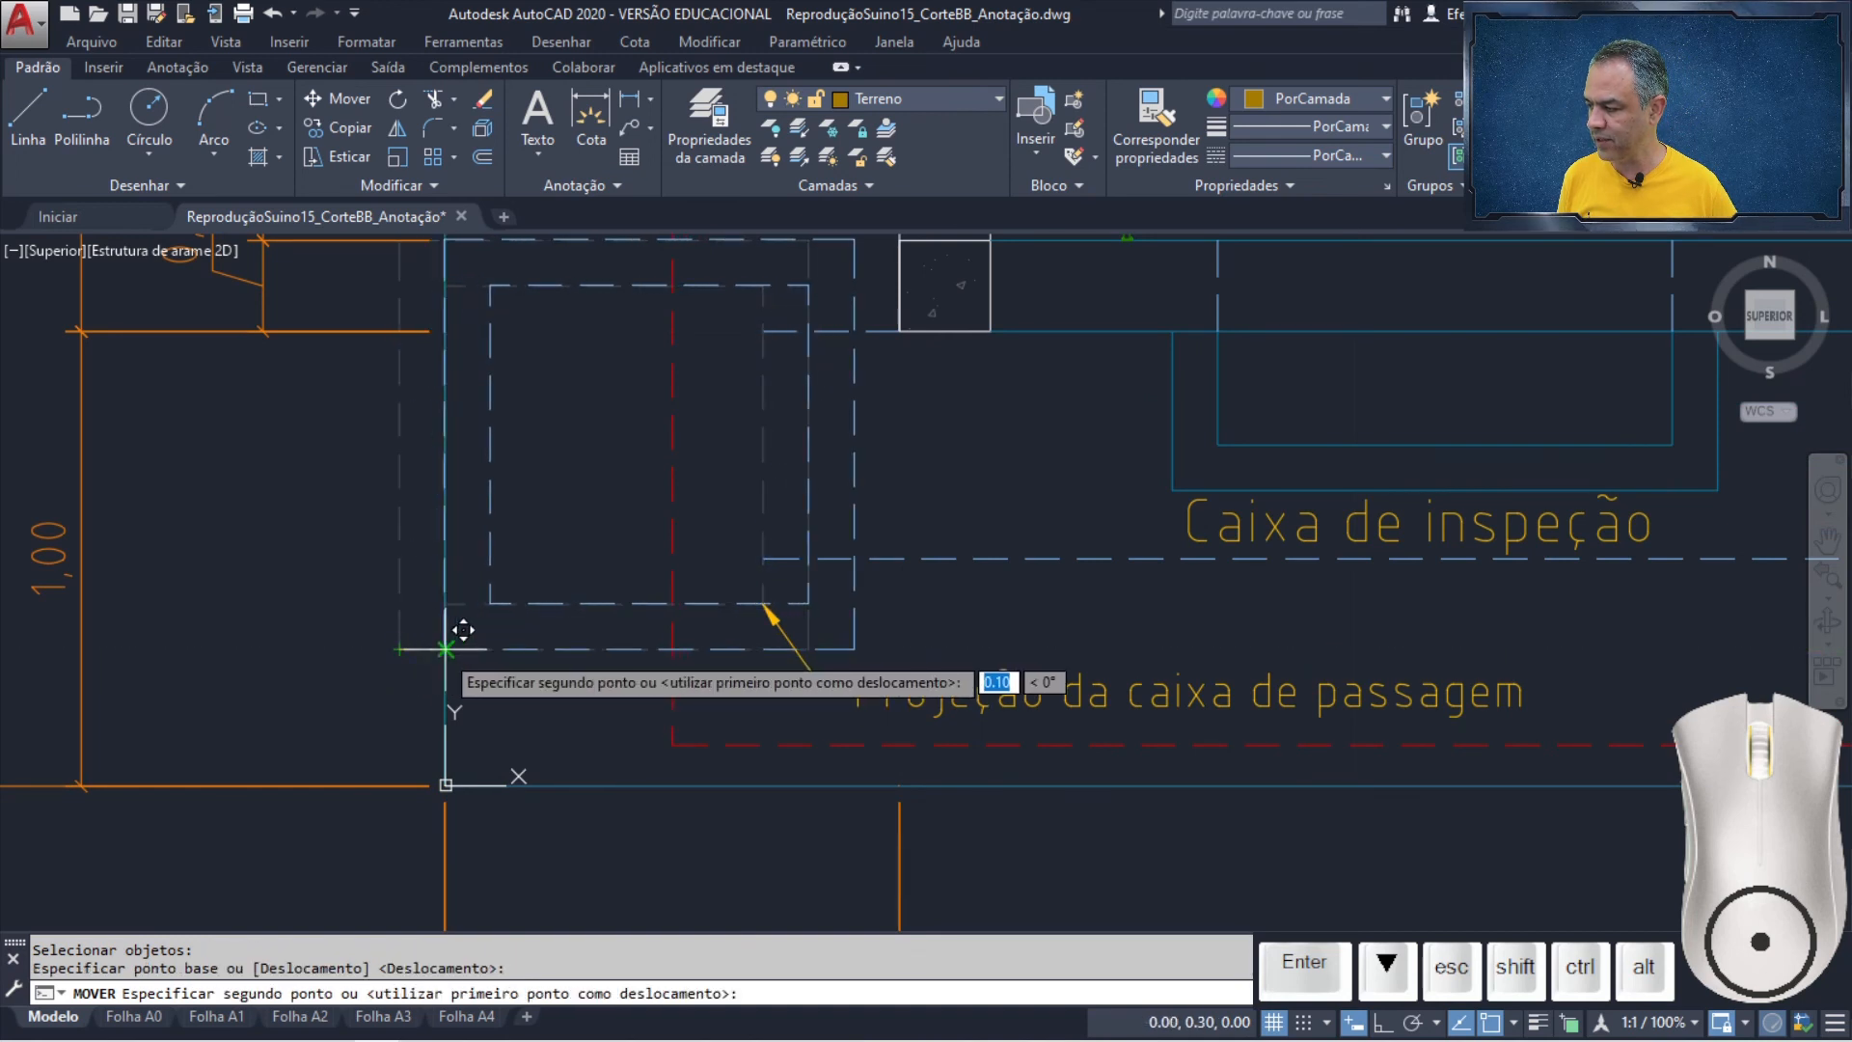
left_click(450, 631)
key("Escape")
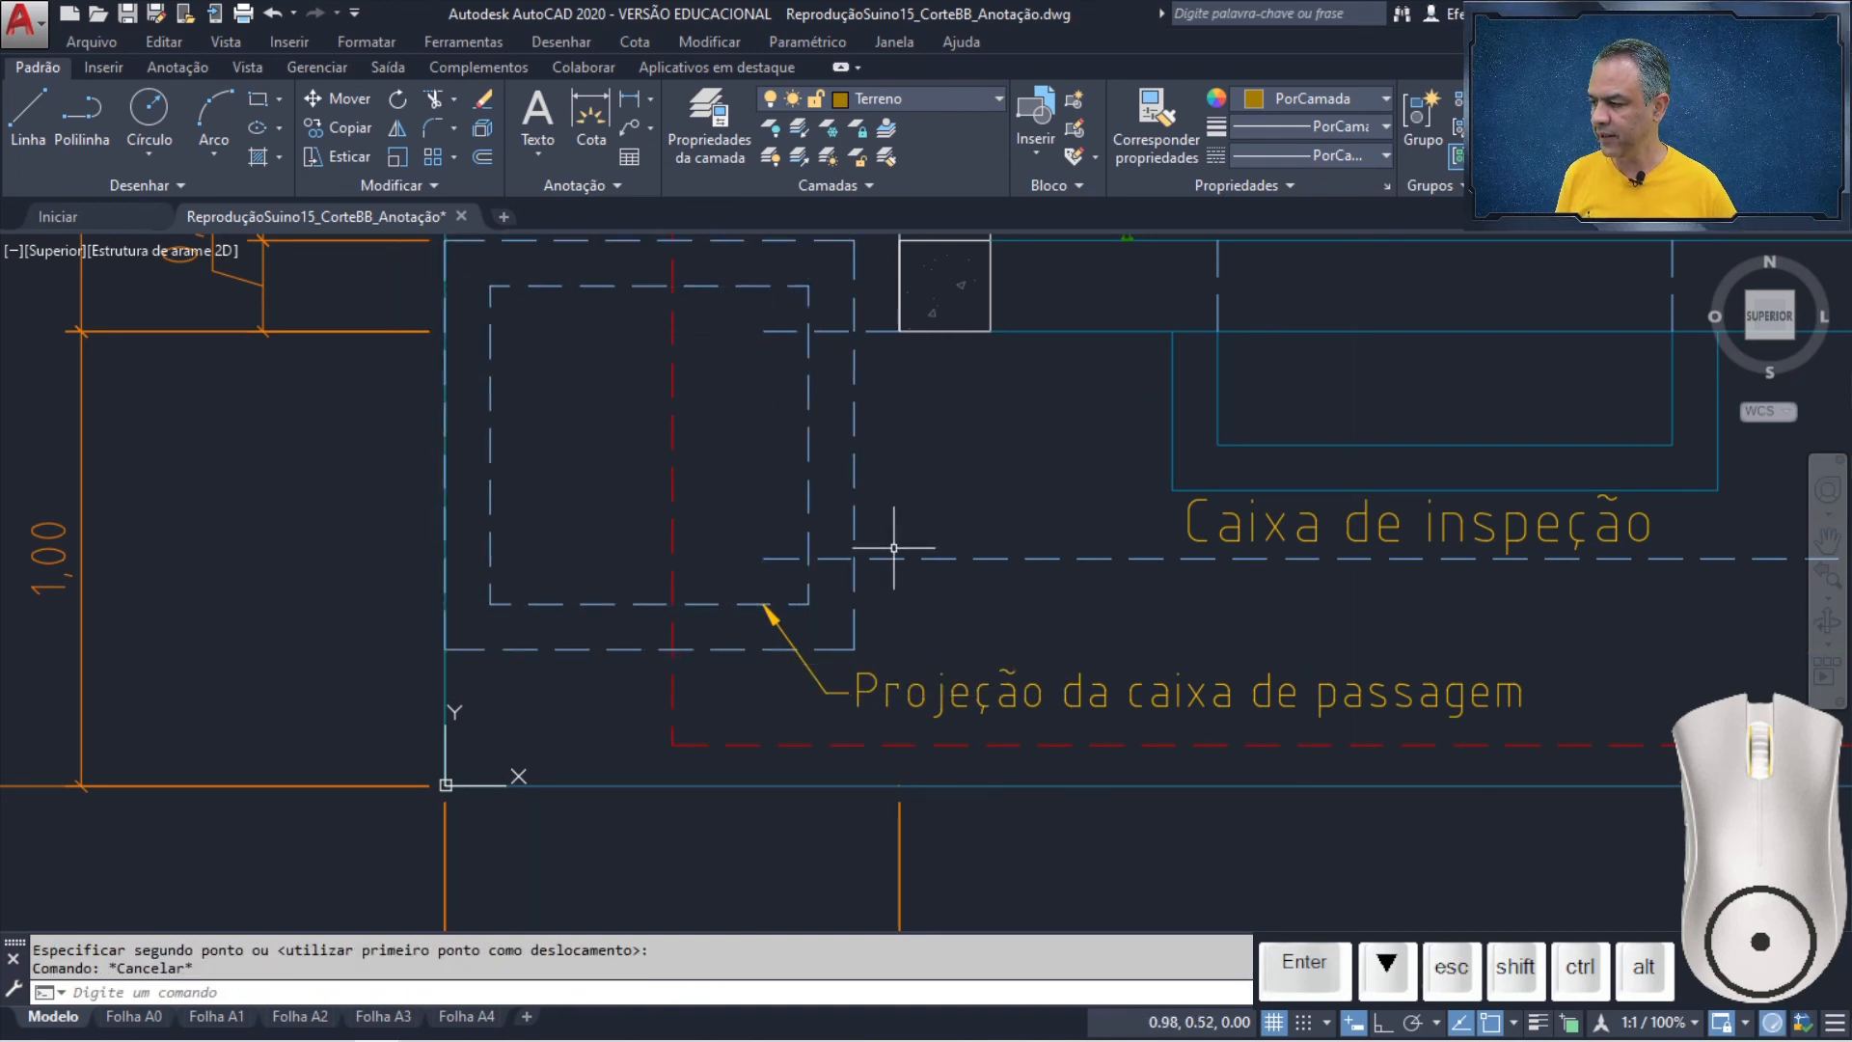
- Shorten the two horizontal dashed channel lines so they end at the outer rectangle of the passage box
left_click(859, 556)
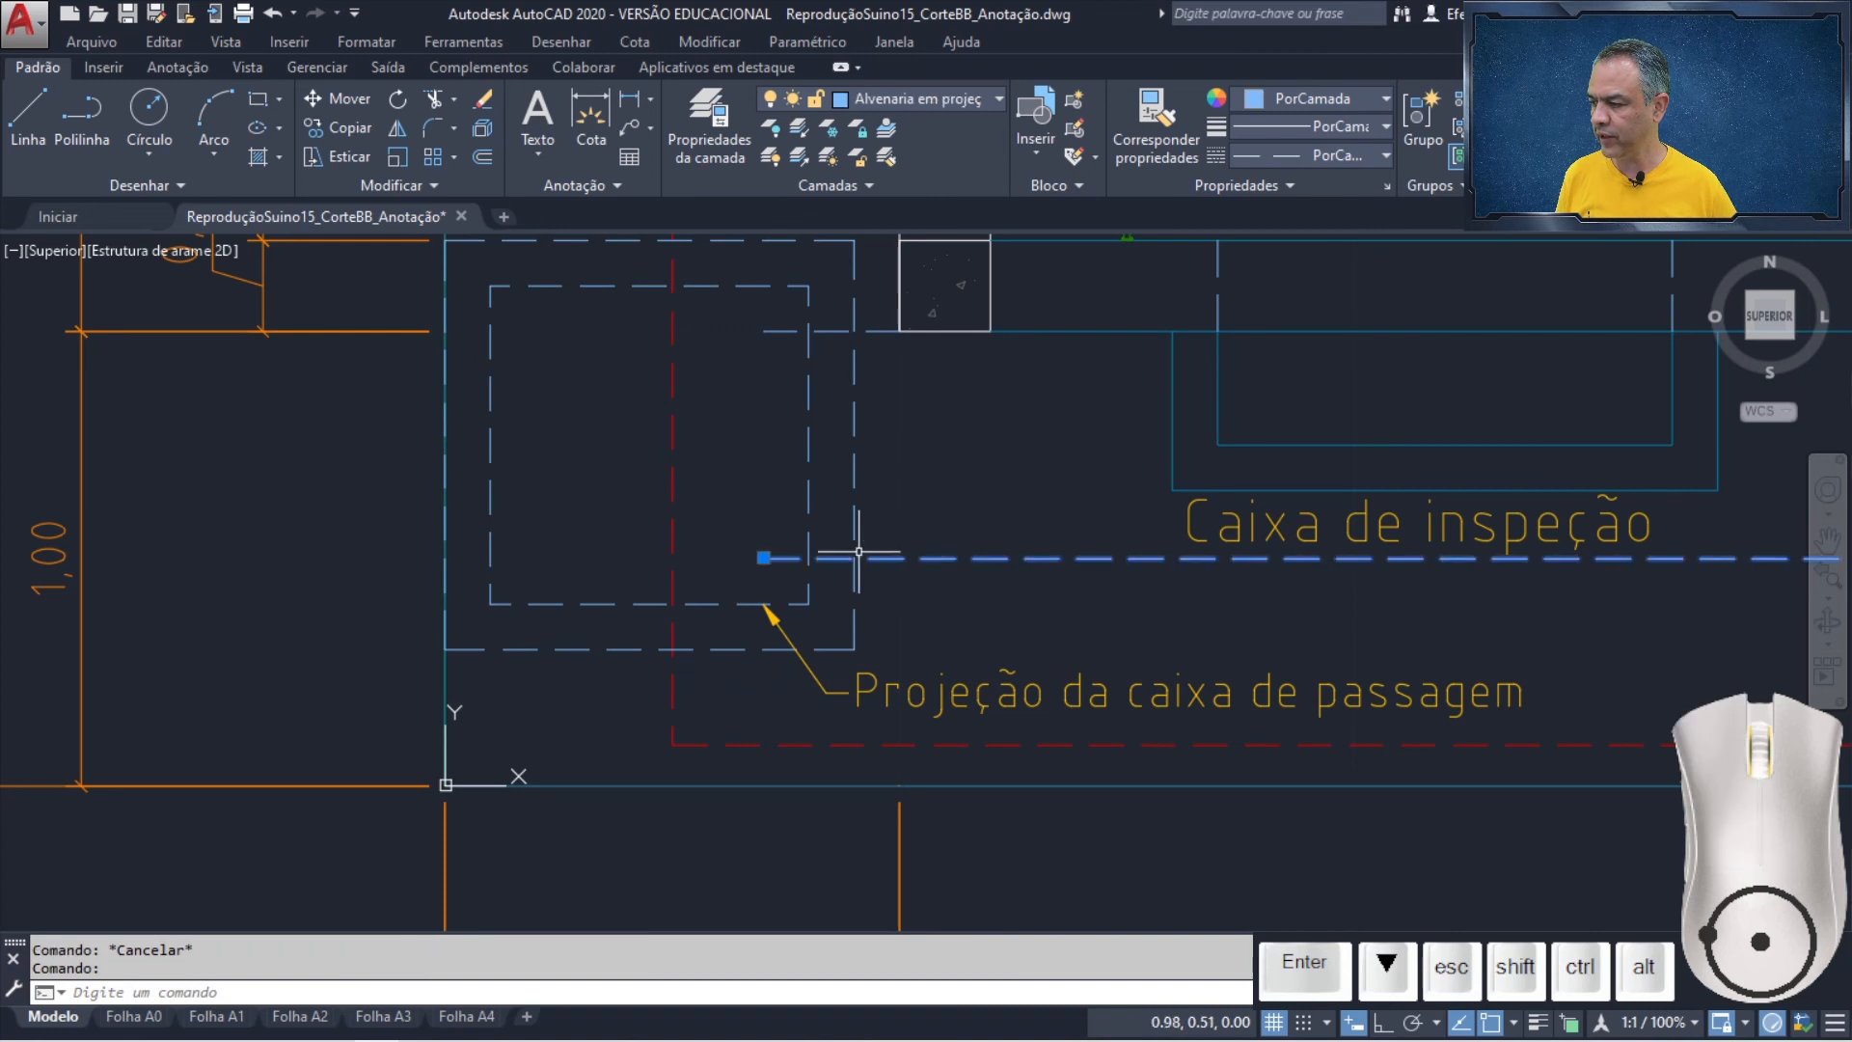
left_click(763, 558)
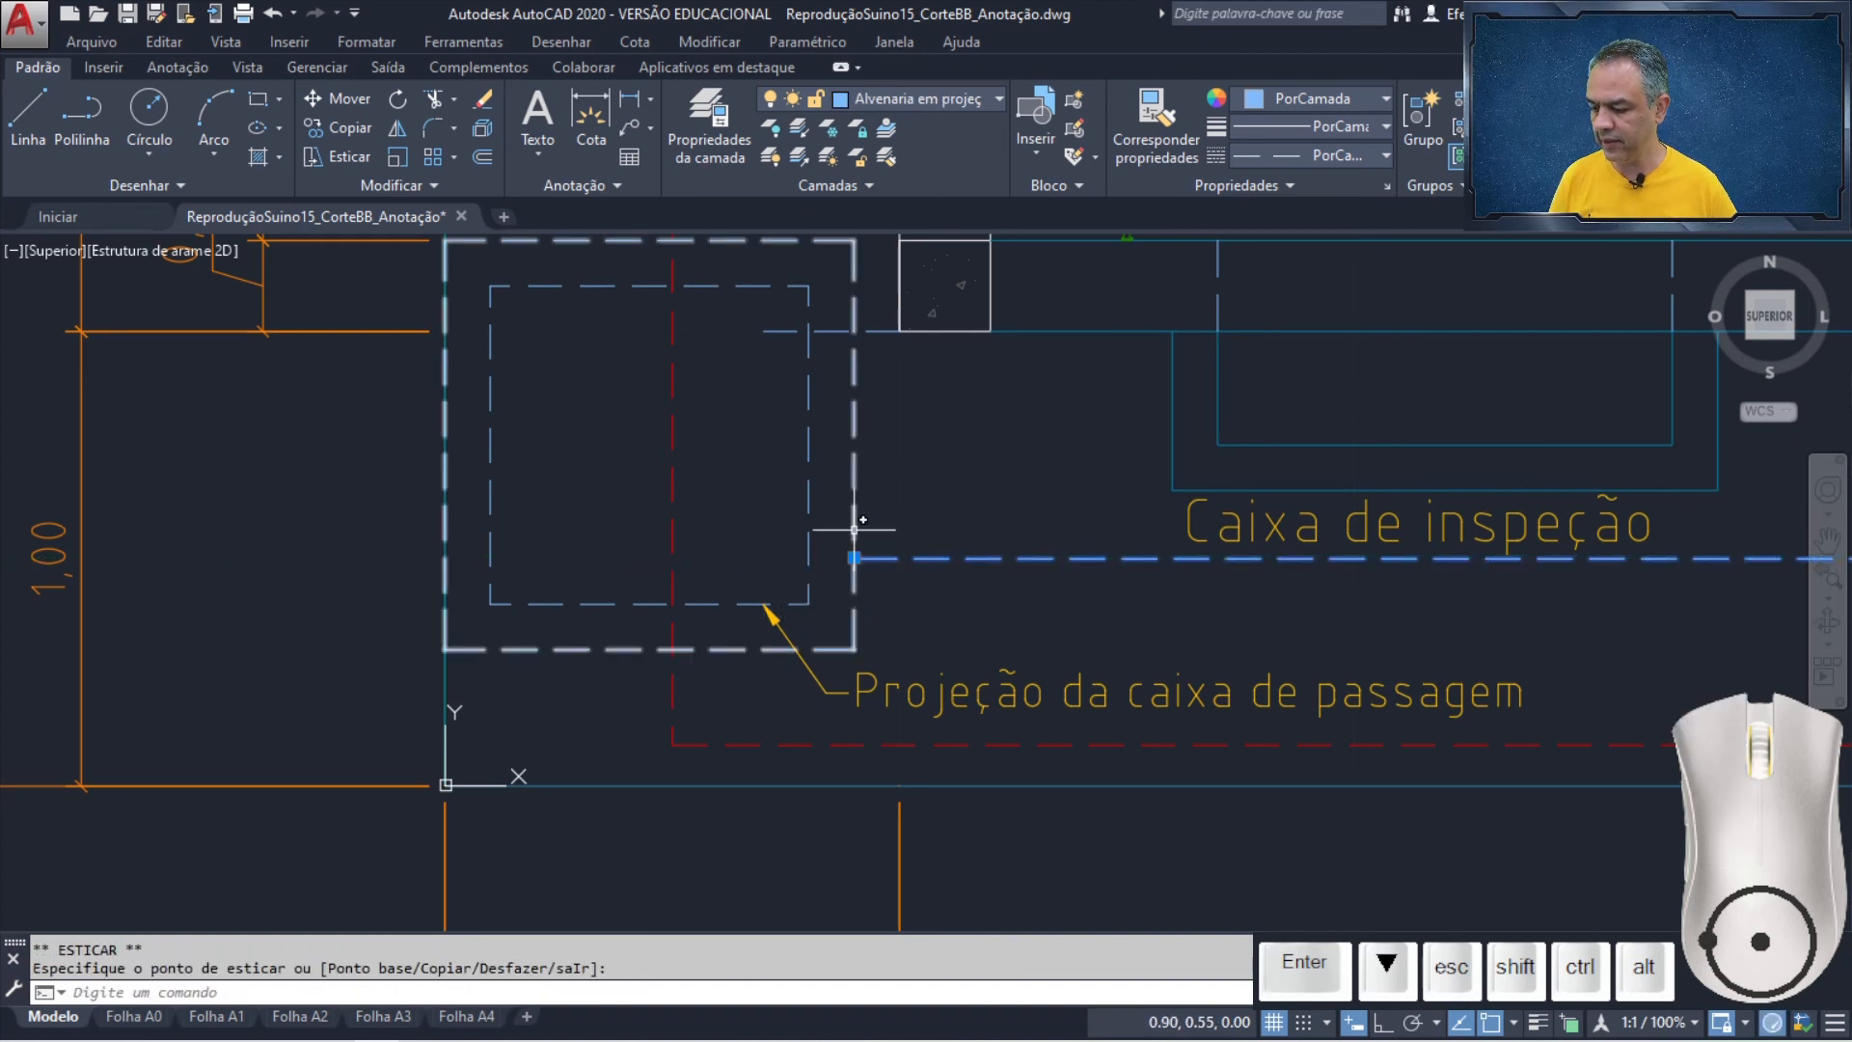
key("Escape")
left_click(779, 331)
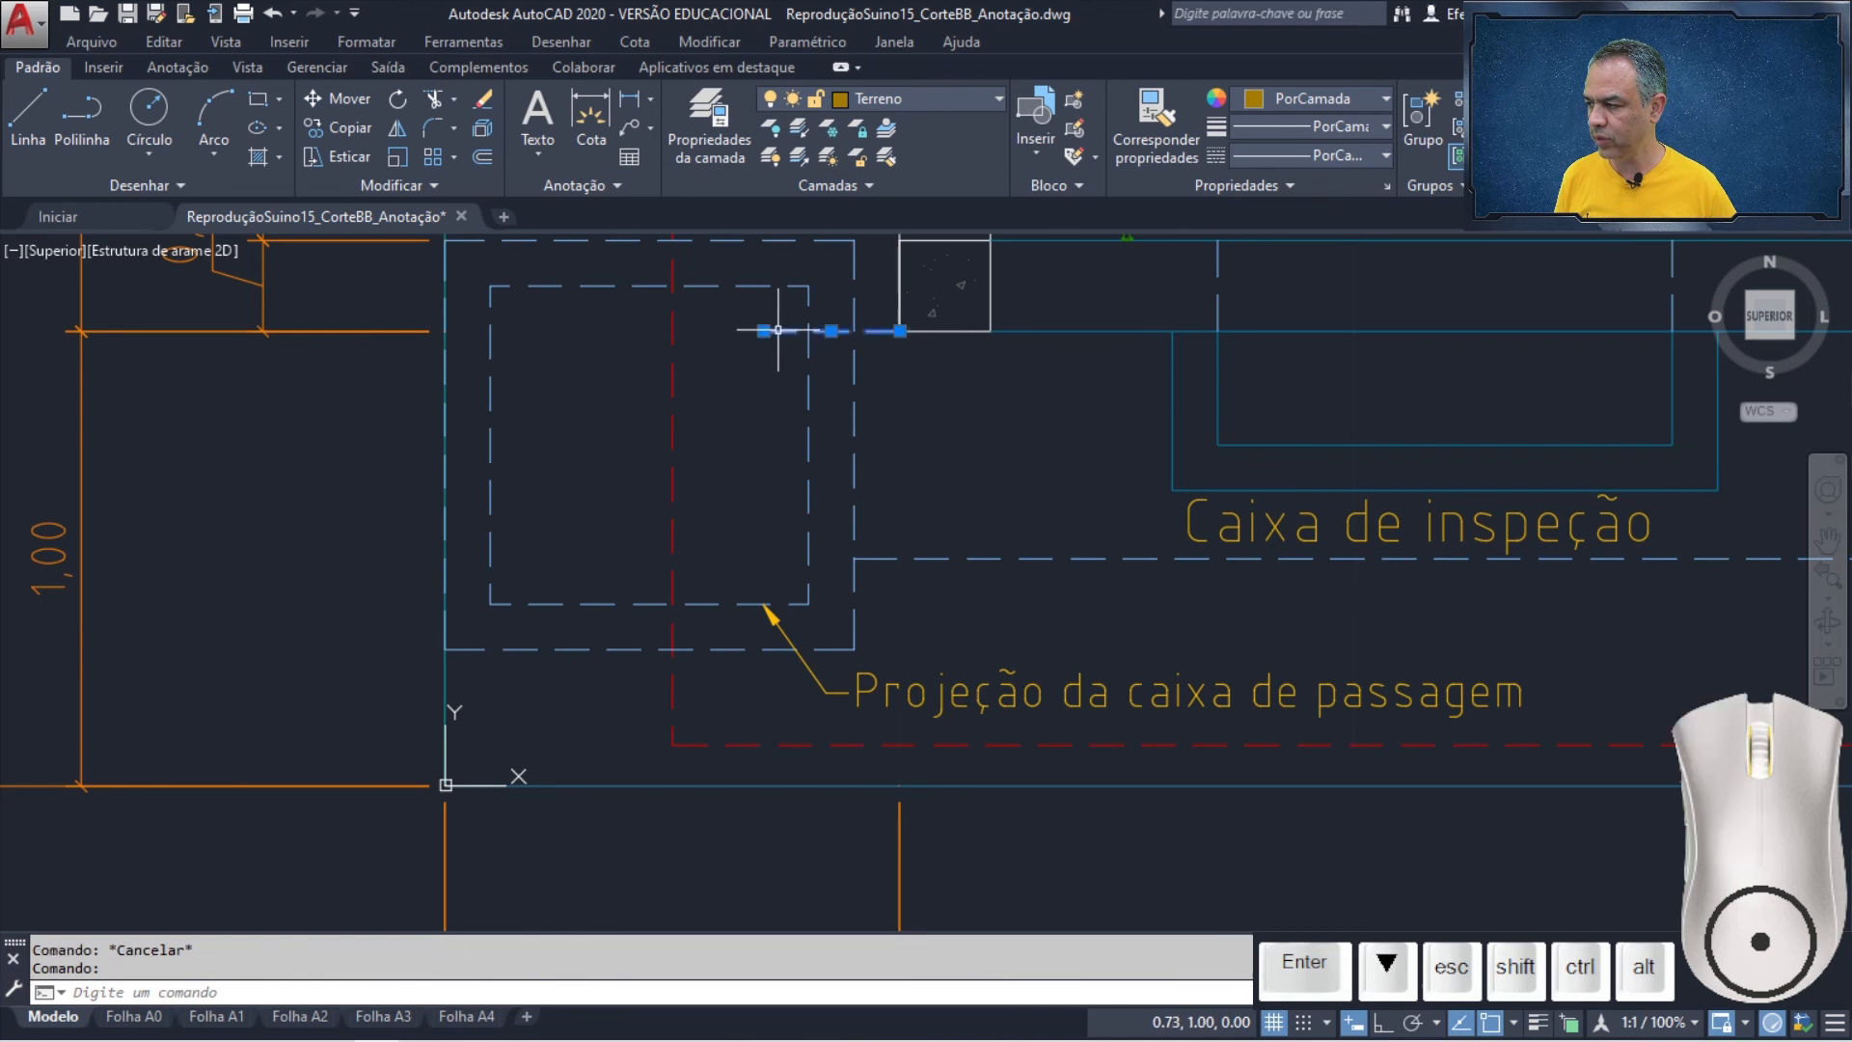
left_click(764, 331)
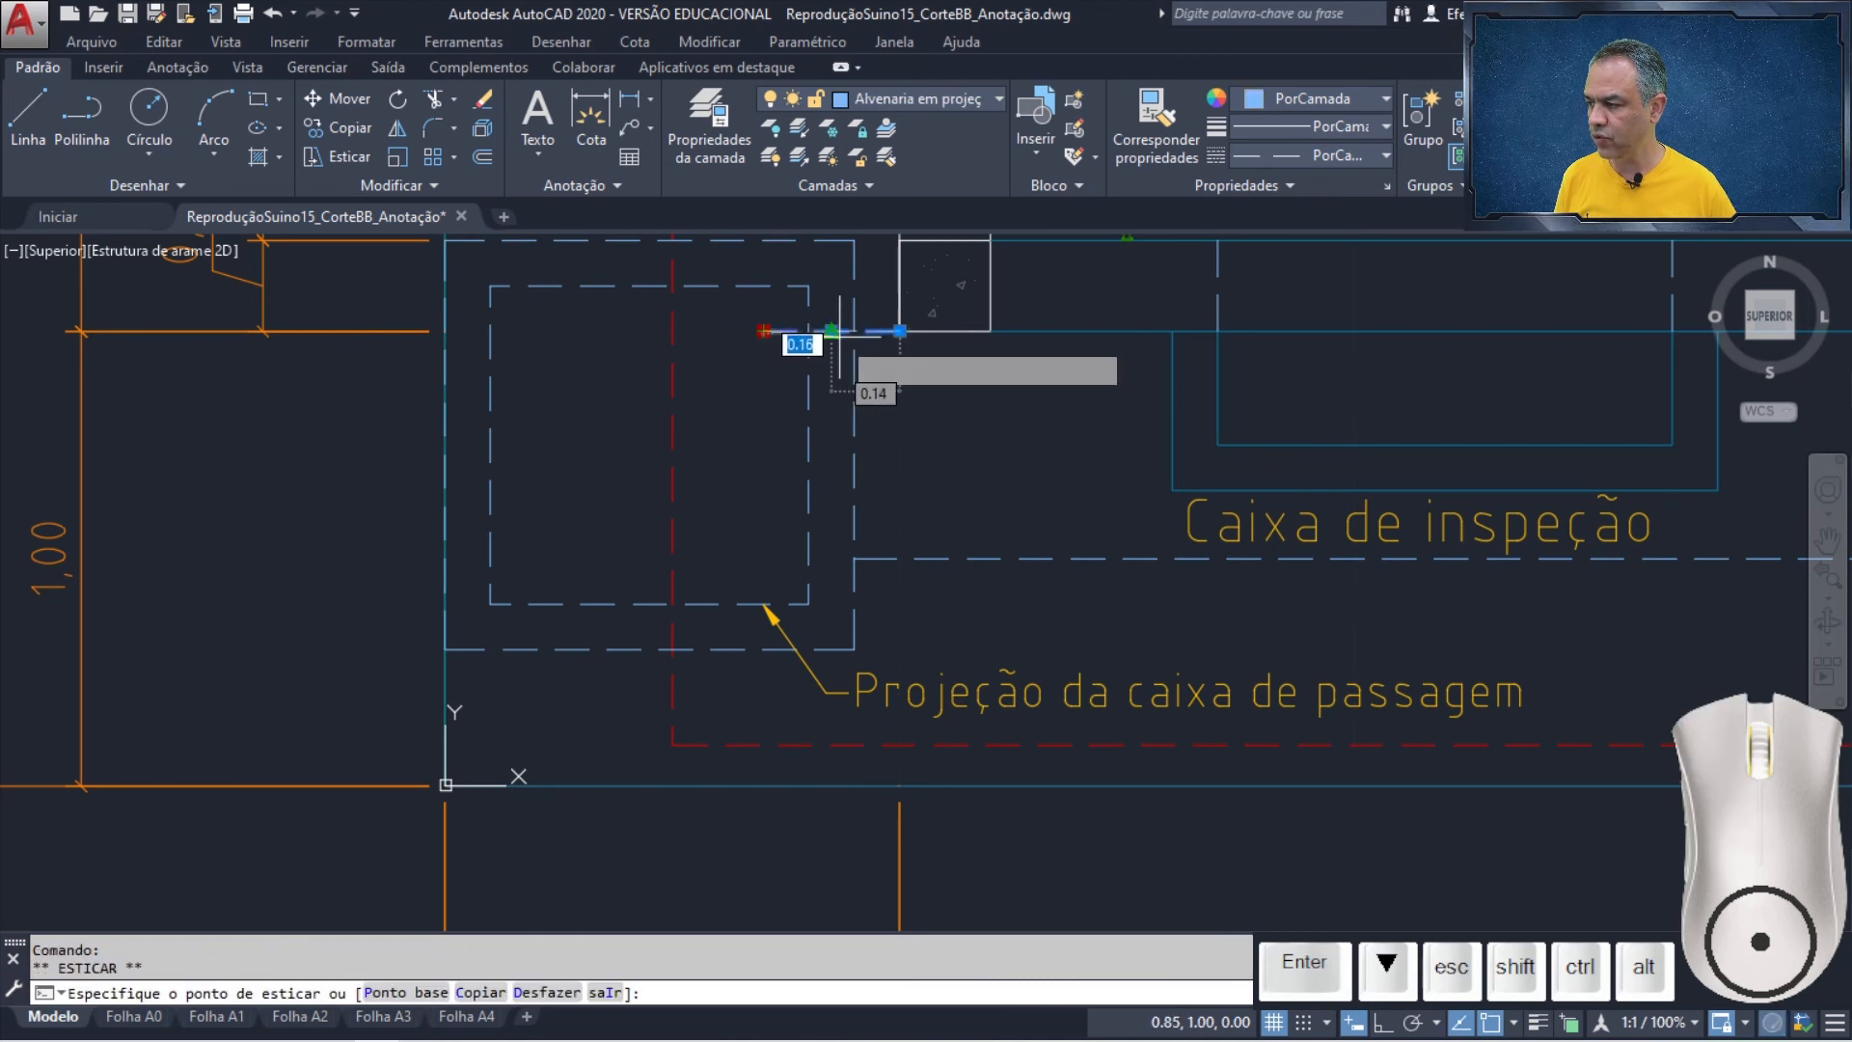
left_click(854, 331)
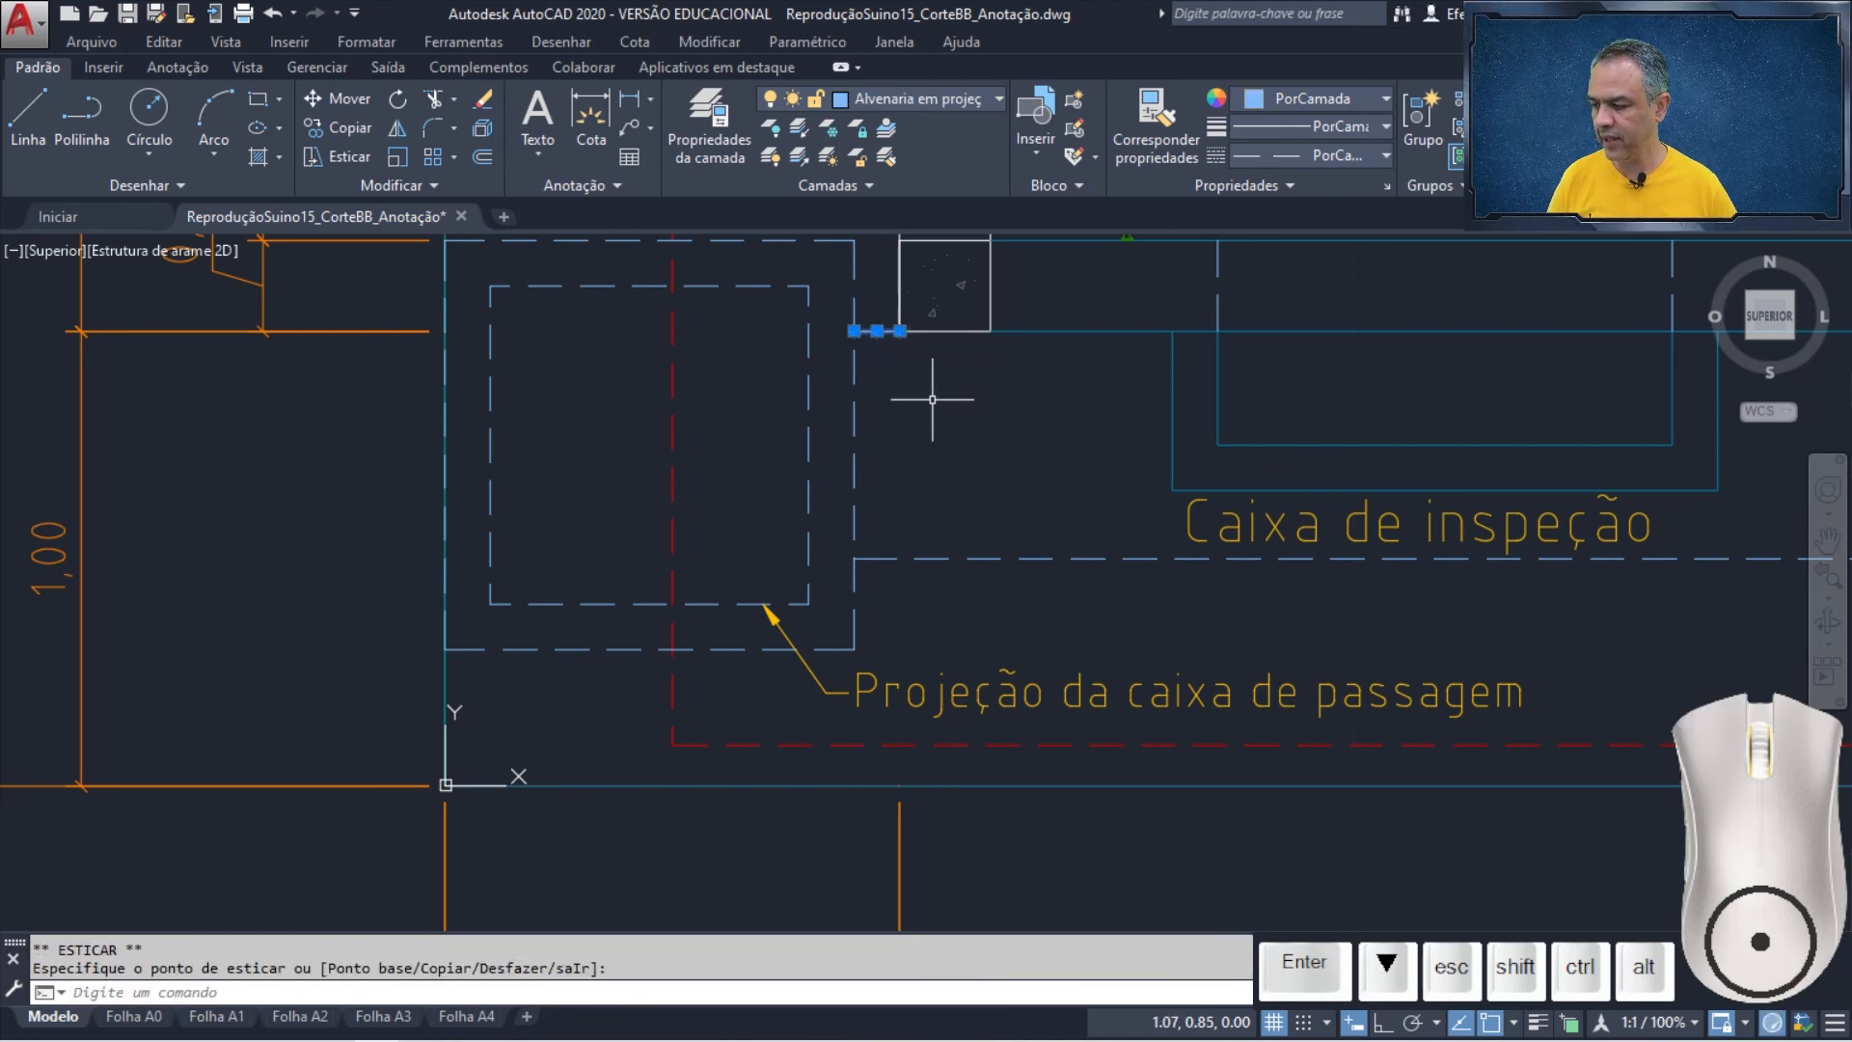
key("Escape")
- Offset the long dashed channel line 0.10 downward and the short dashed line beside the corner pillar 0.10 upward
left_click(484, 154)
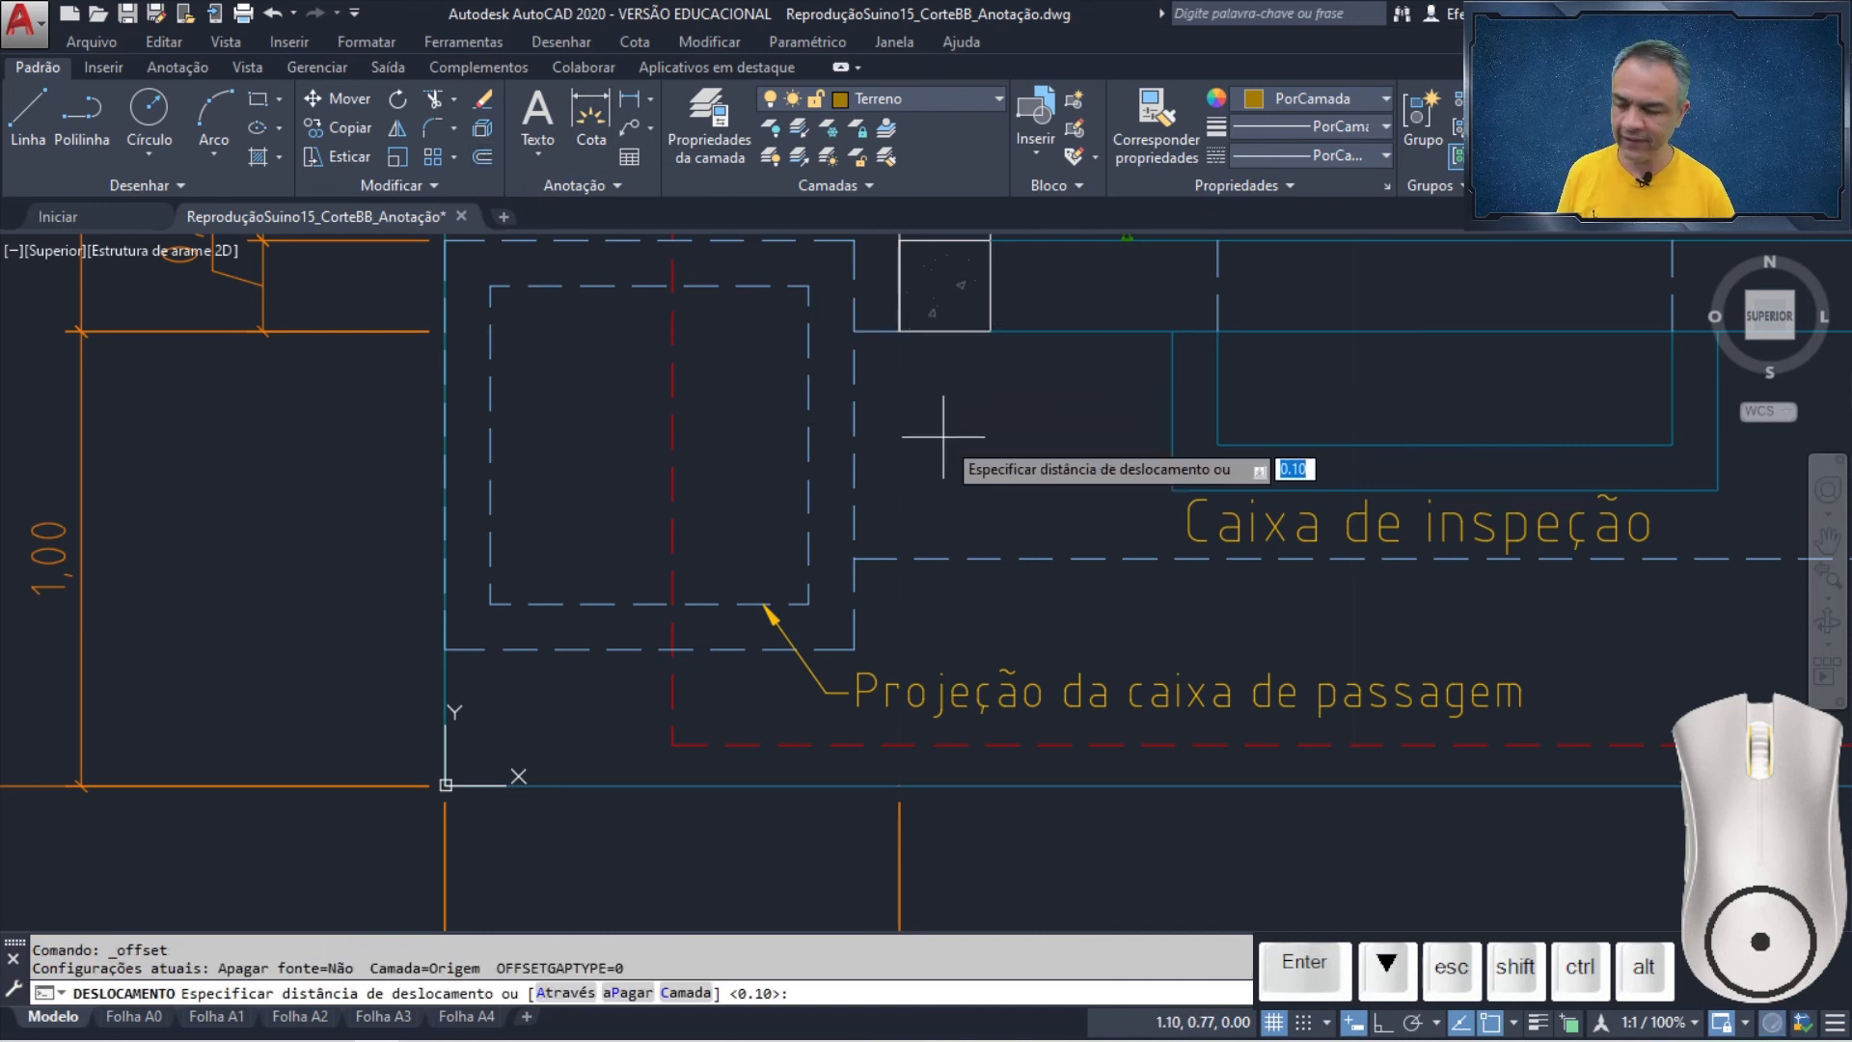
key("Return")
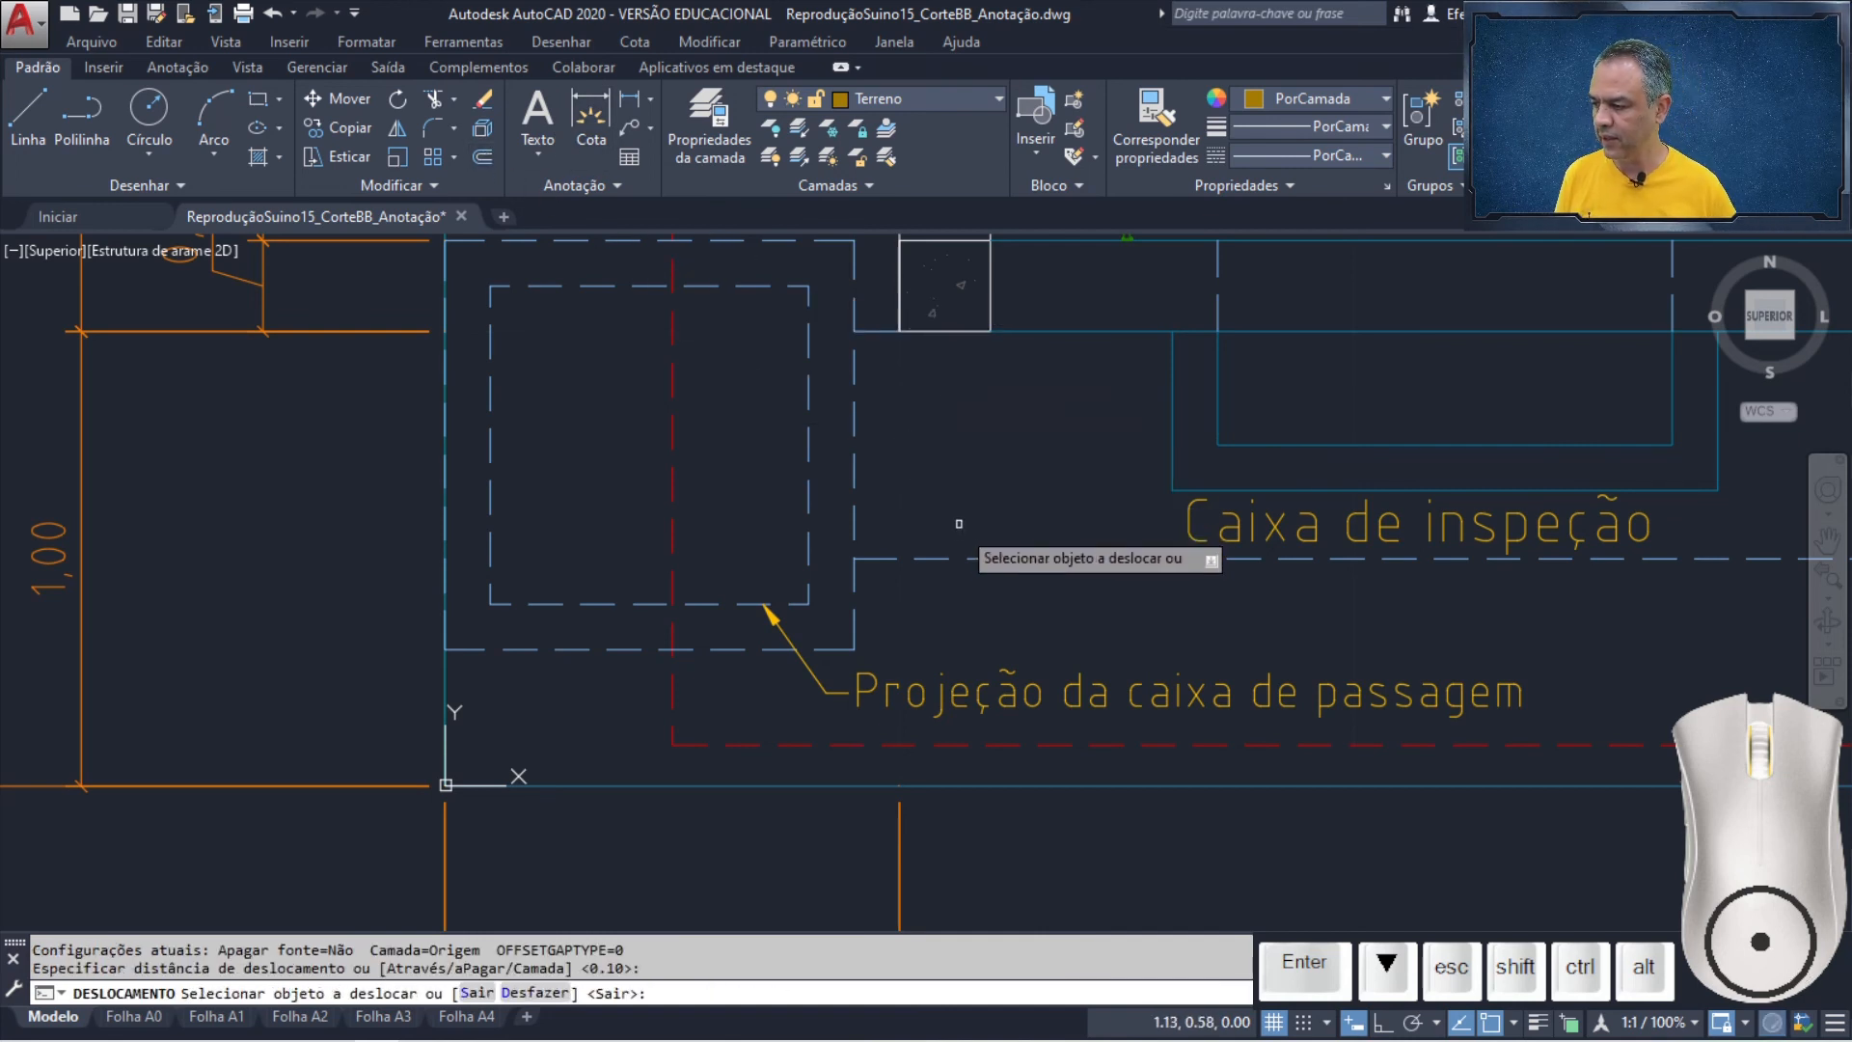
left_click(932, 558)
left_click(933, 628)
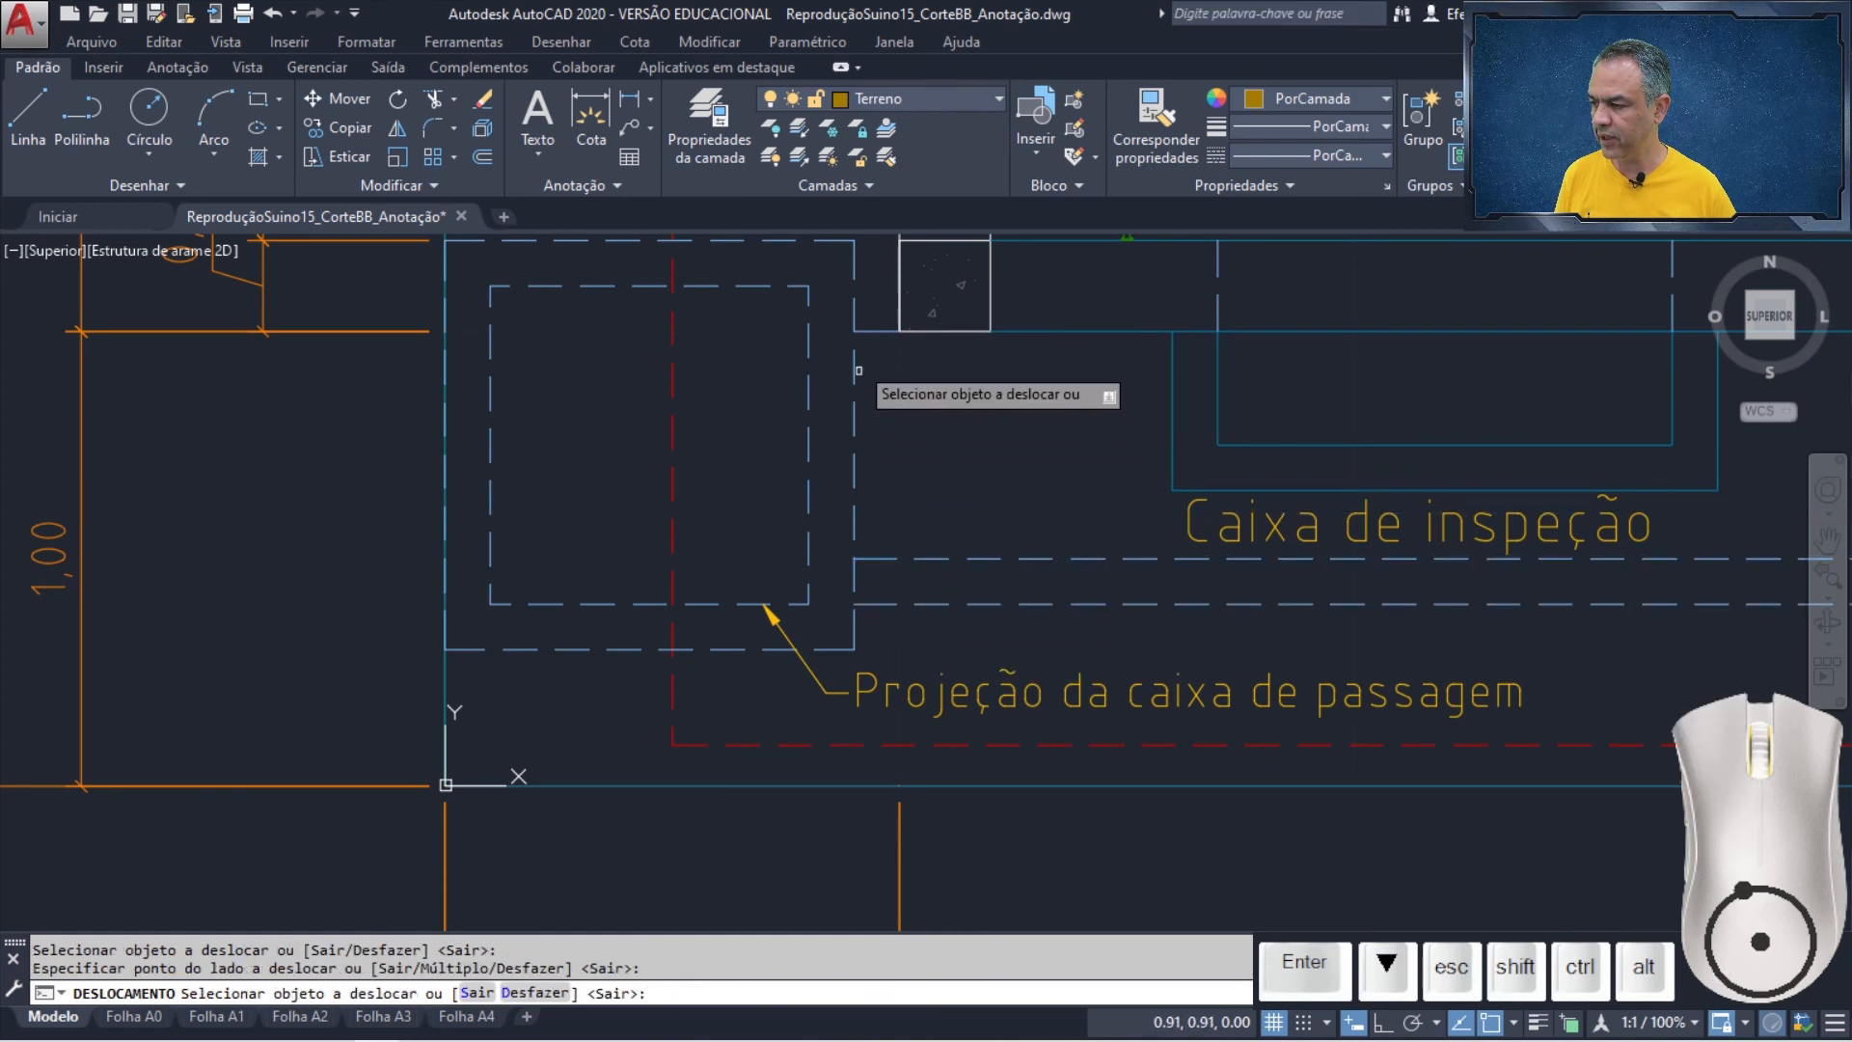
left_click(874, 329)
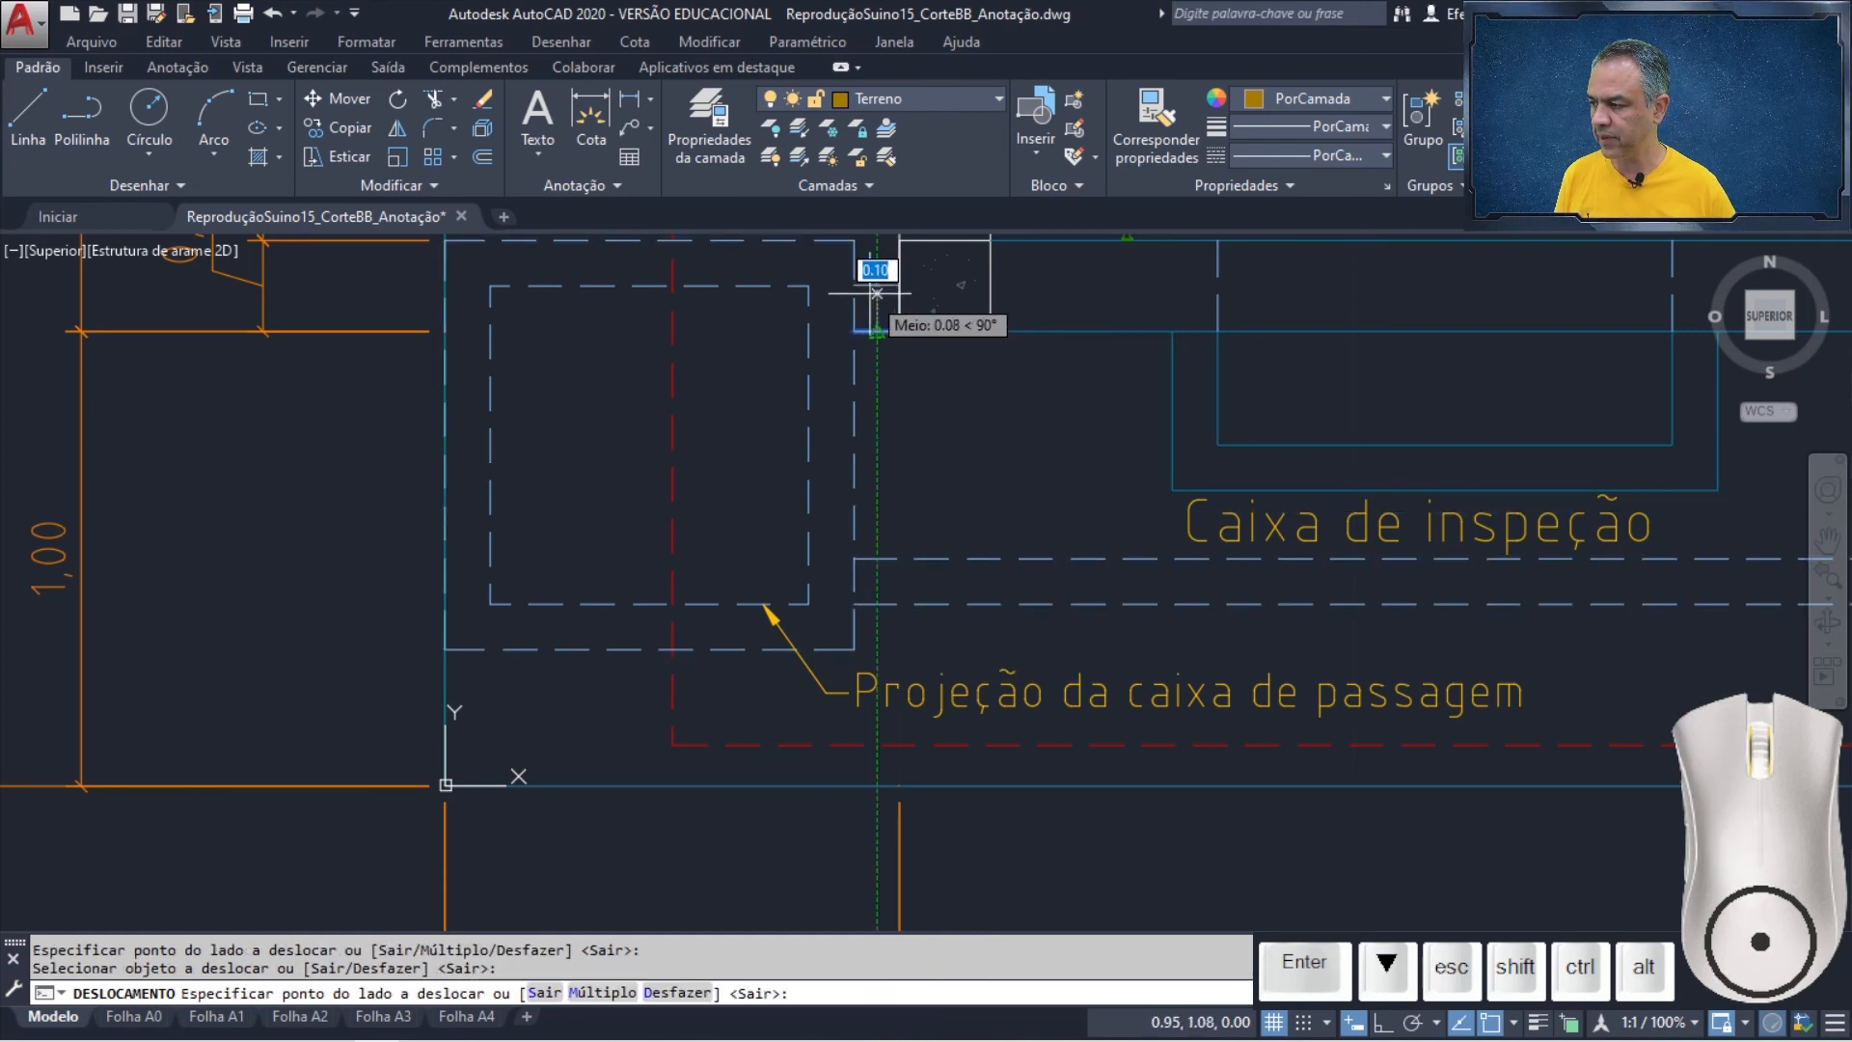
left_click(872, 301)
key("Return")
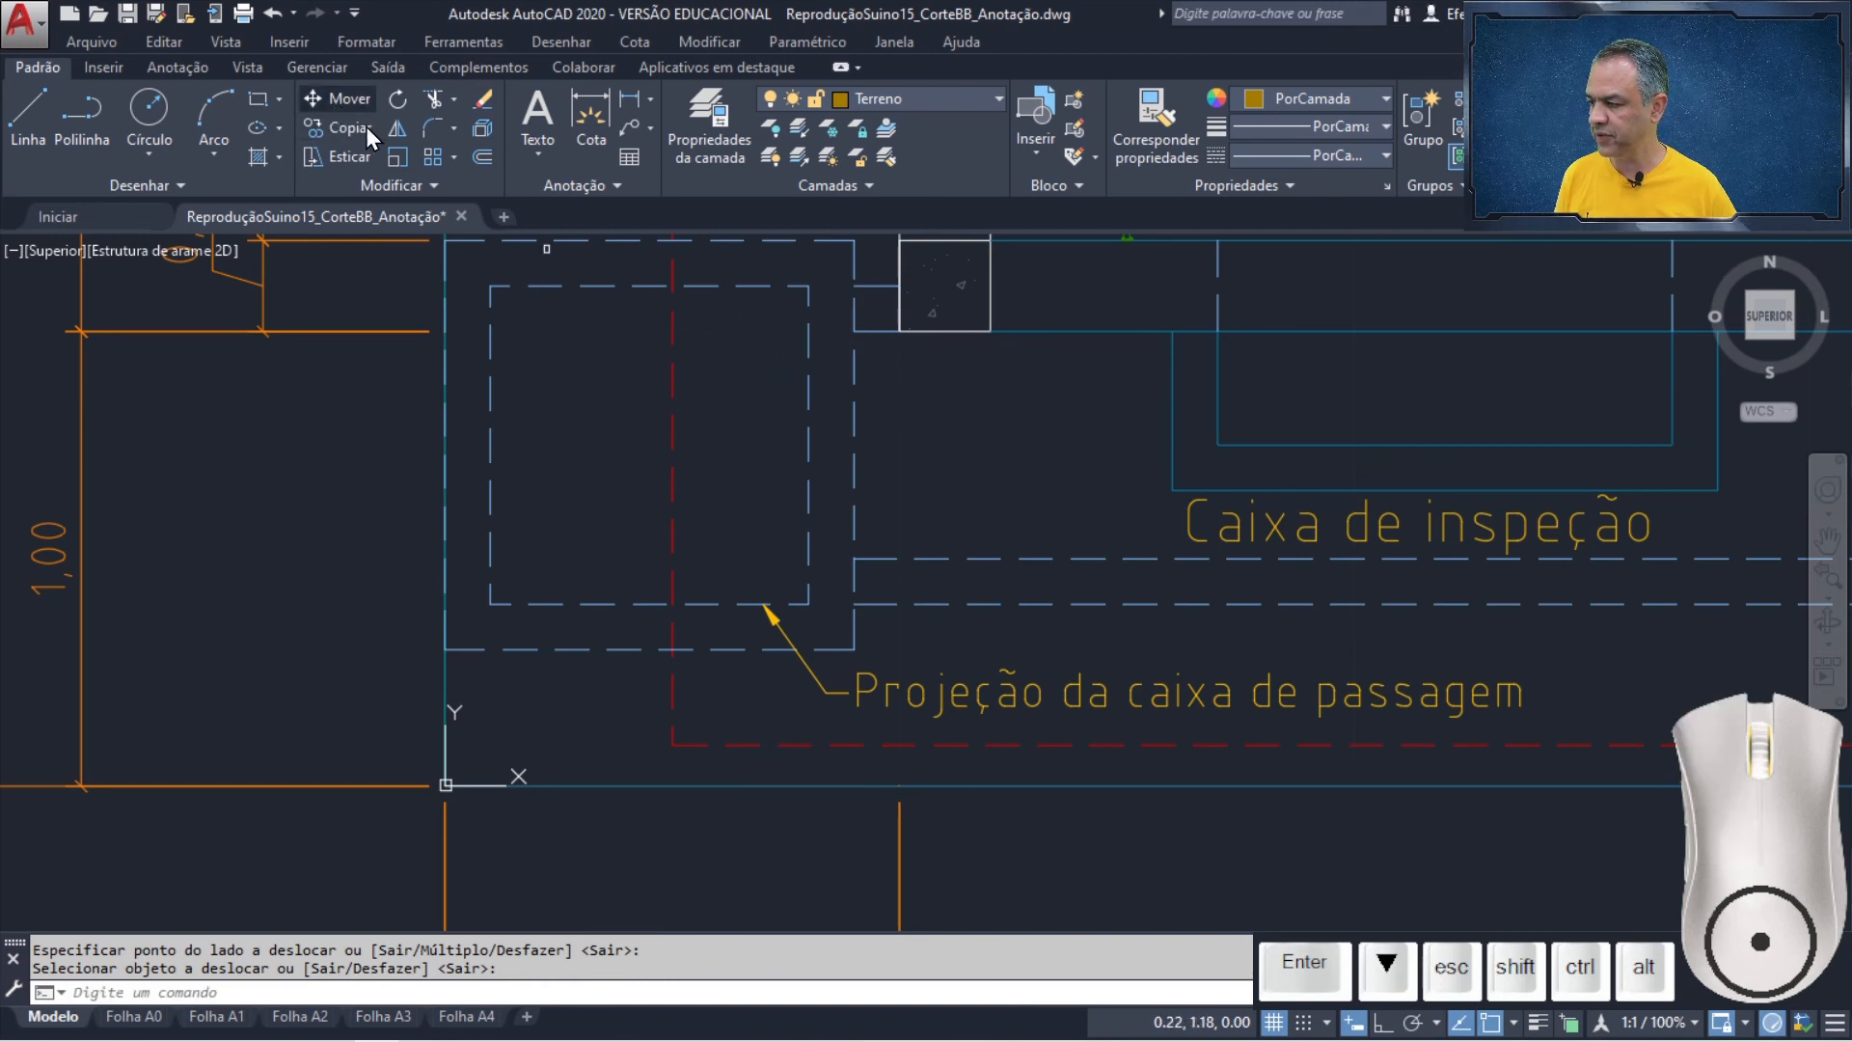
- Move the "Projeção da caixa de passagem" leader so its arrow tip touches the outer rectangle's lower-right corner
left_click(340, 98)
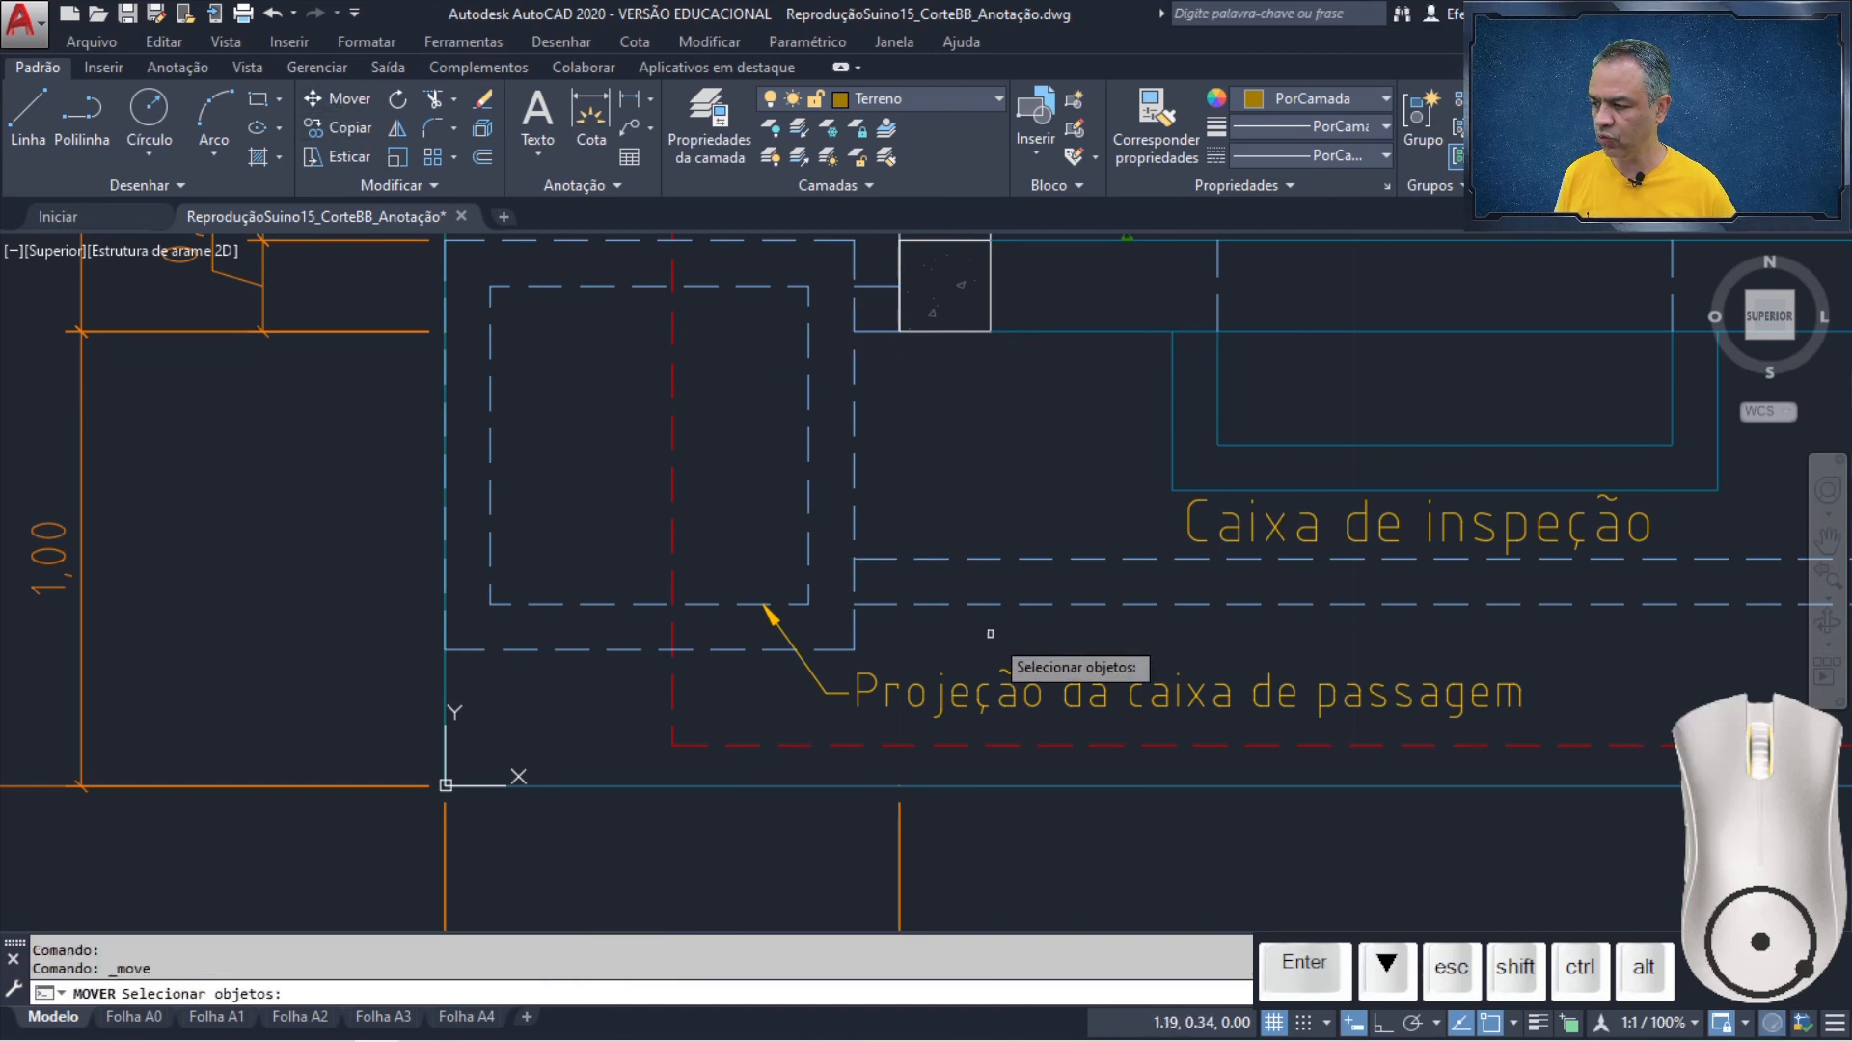
left_click(986, 693)
key("Return")
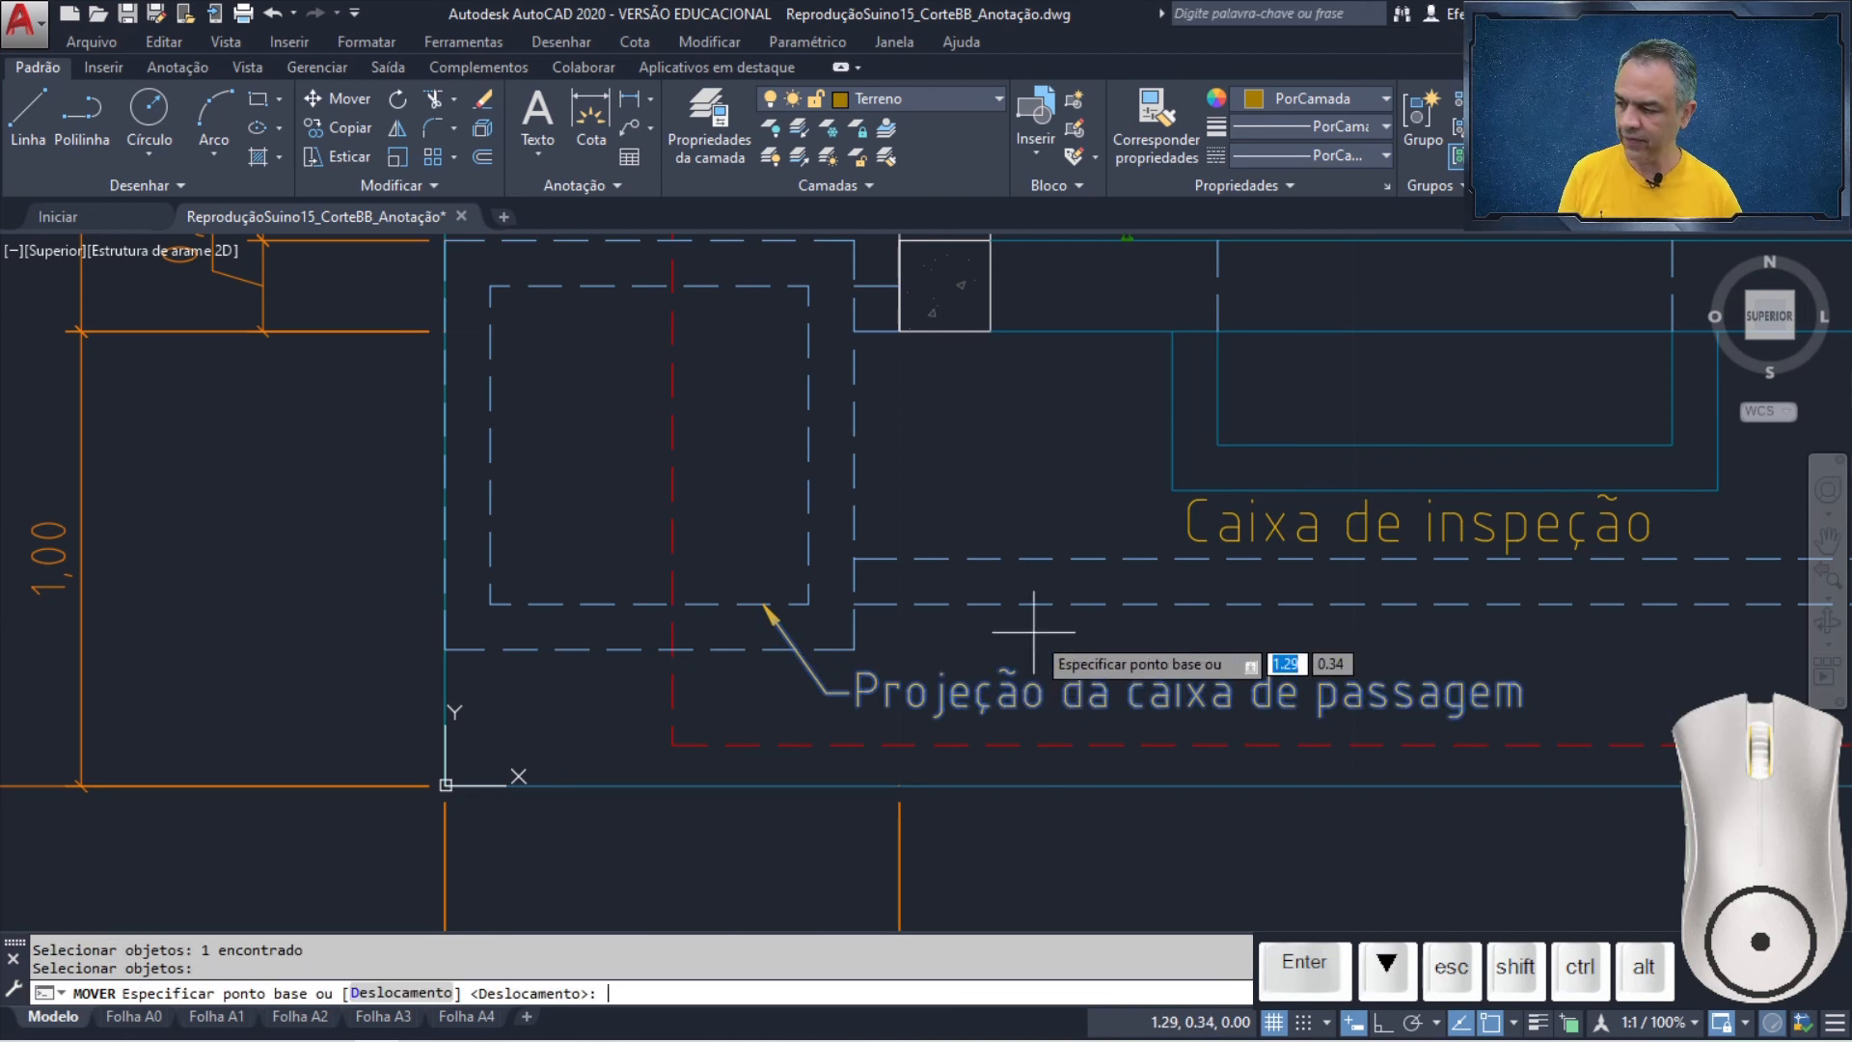
left_click(763, 604)
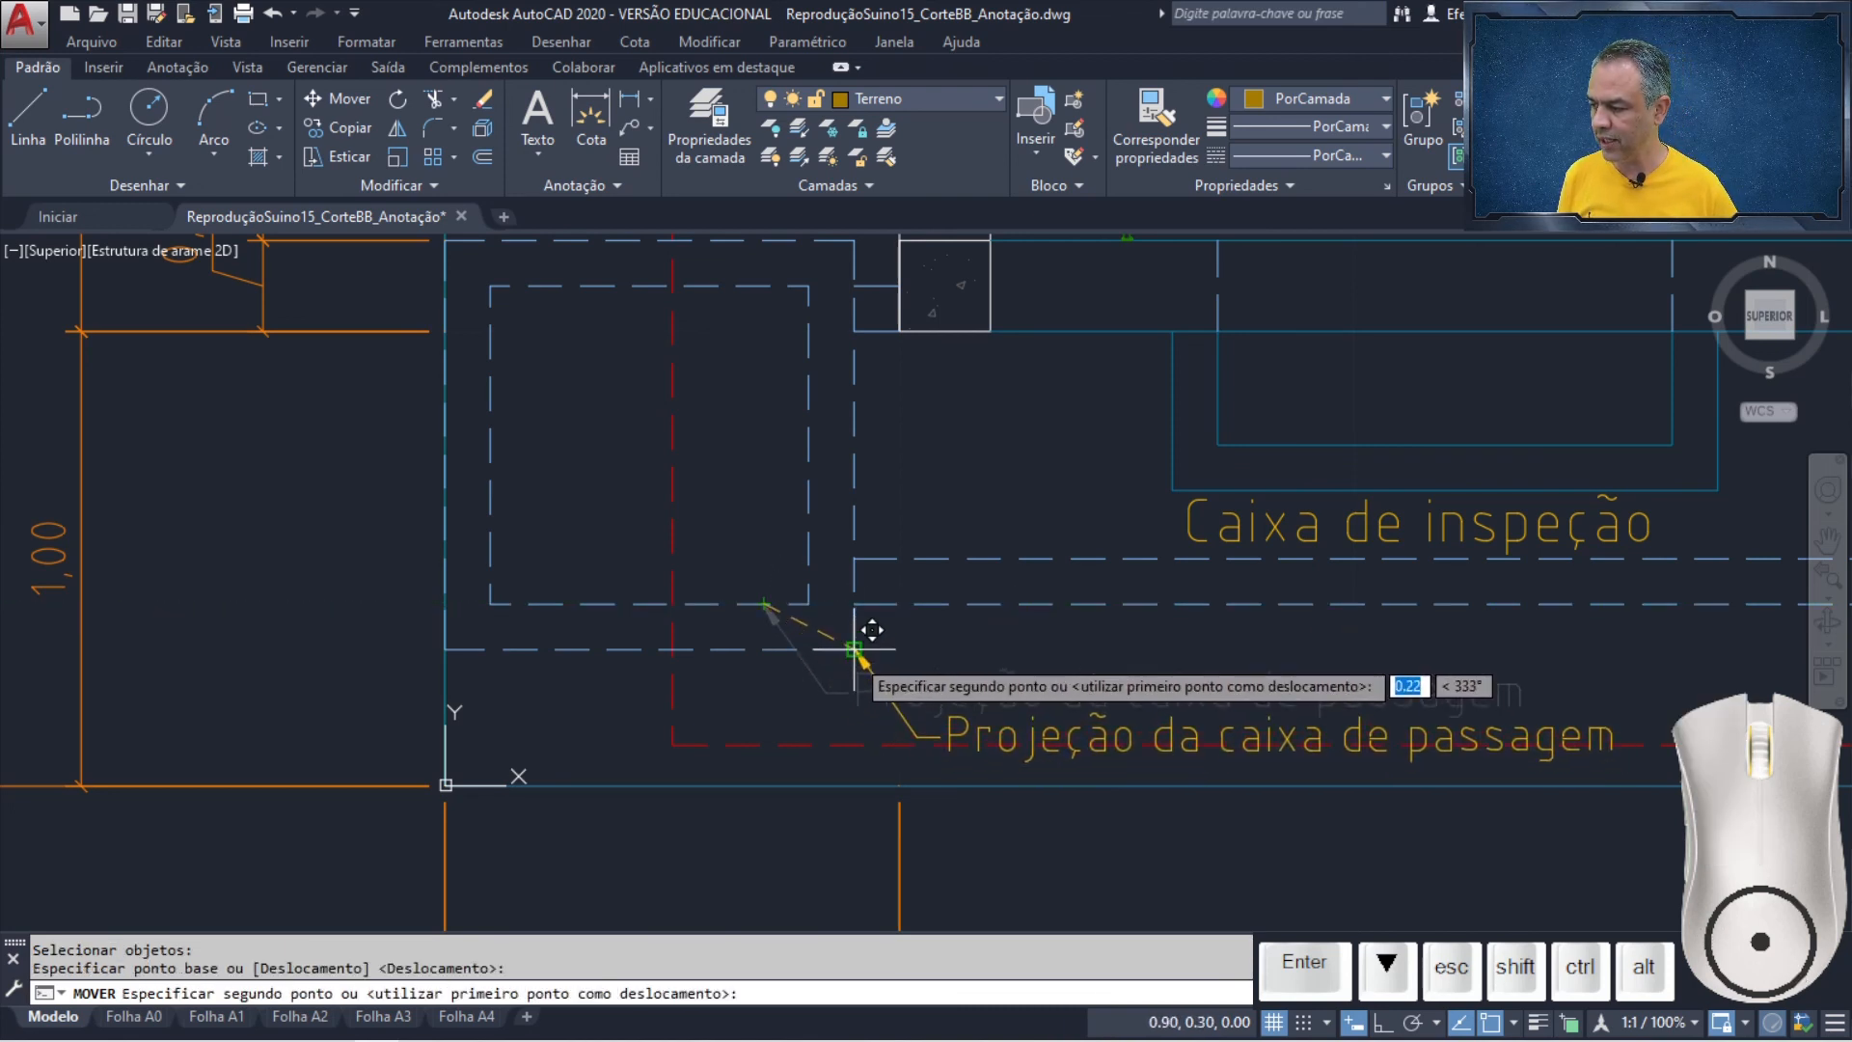
left_click(855, 649)
- Raise the landing and text of the "Projeção da caixa de passagem" leader clear of the red dashed line
scroll(964, 649, "up", 4)
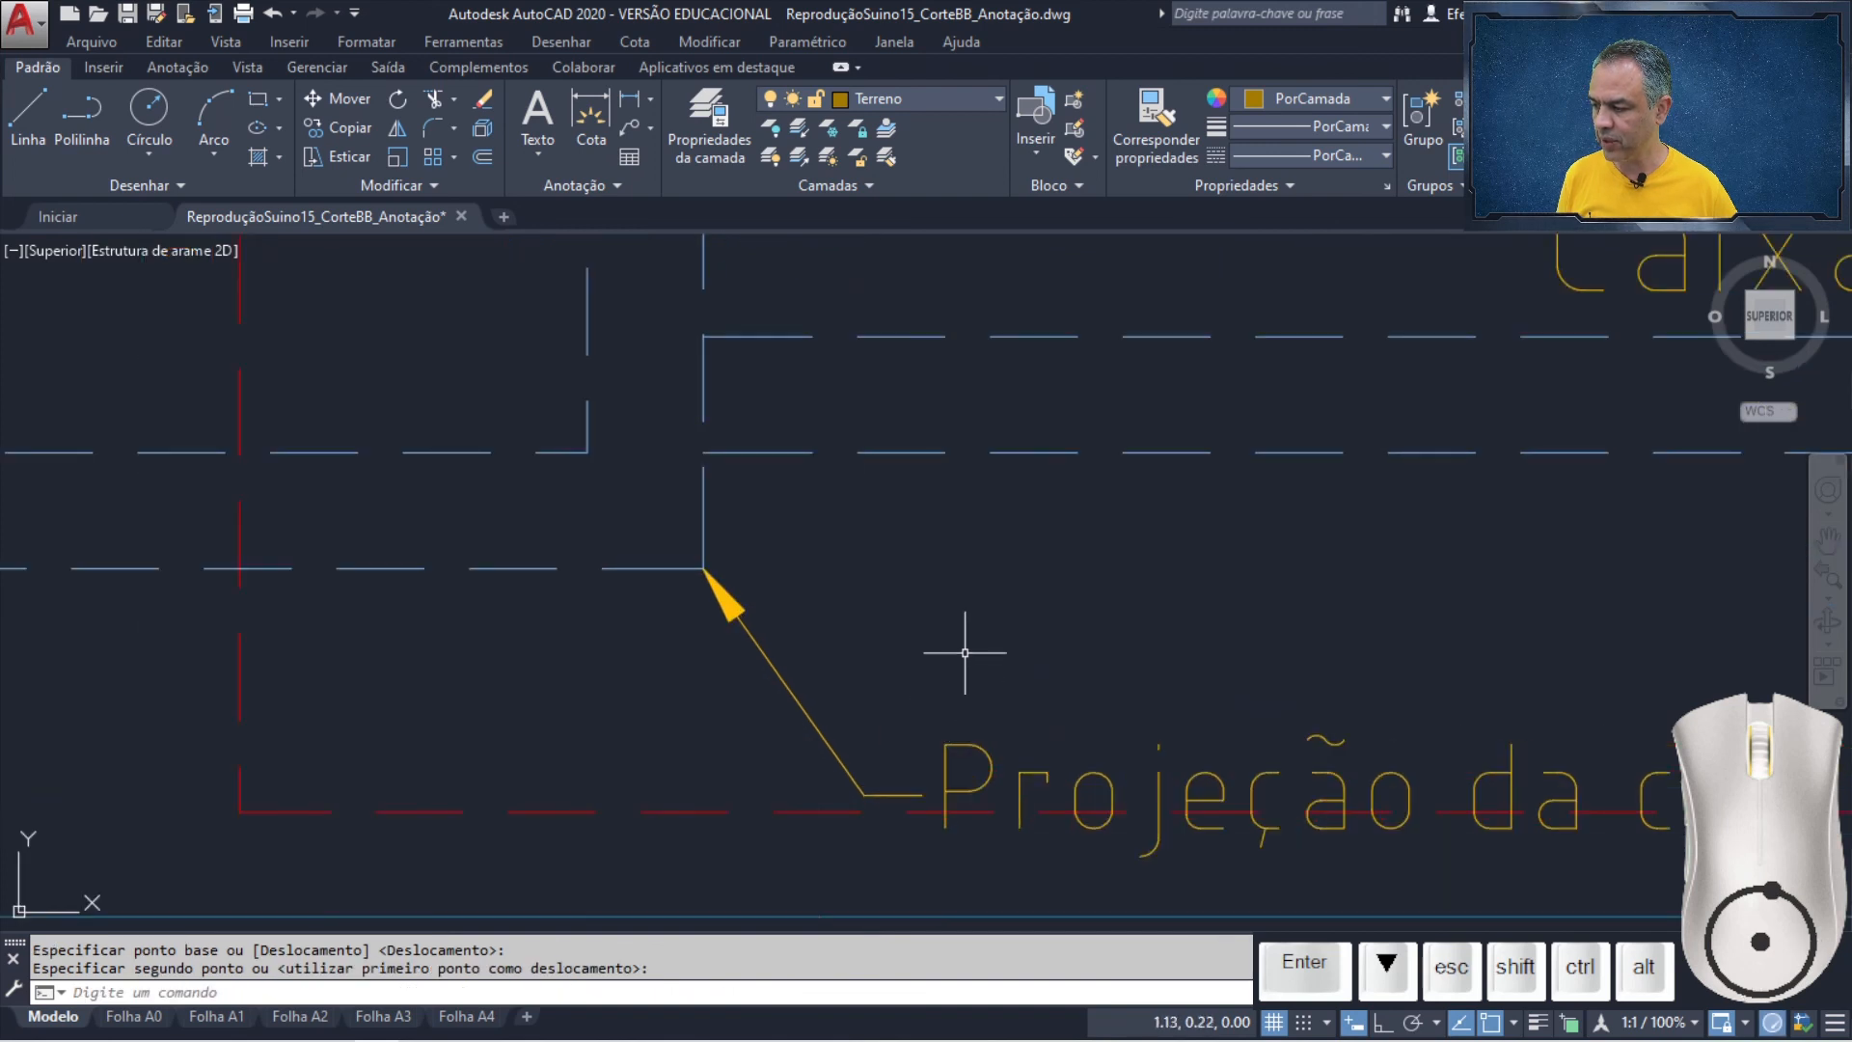
middle_click_drag(964, 649, 571, 513)
left_click(553, 619)
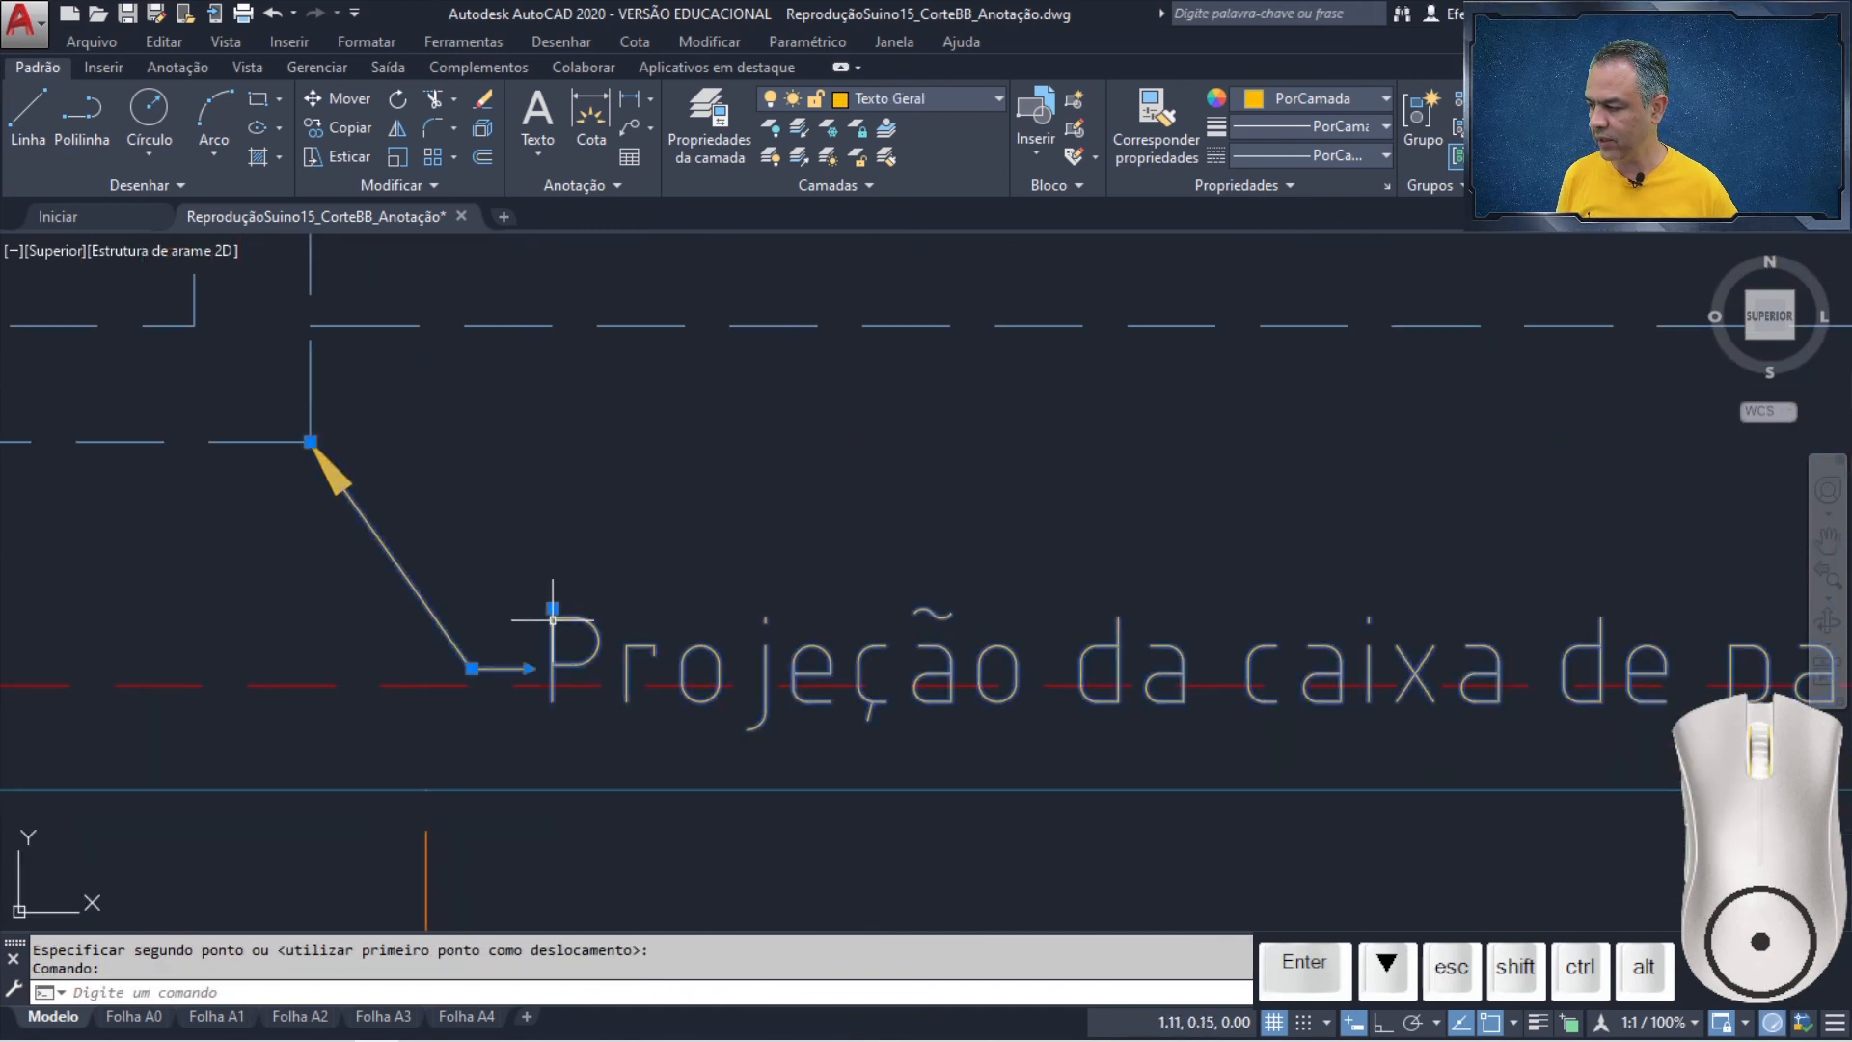
left_click(471, 668)
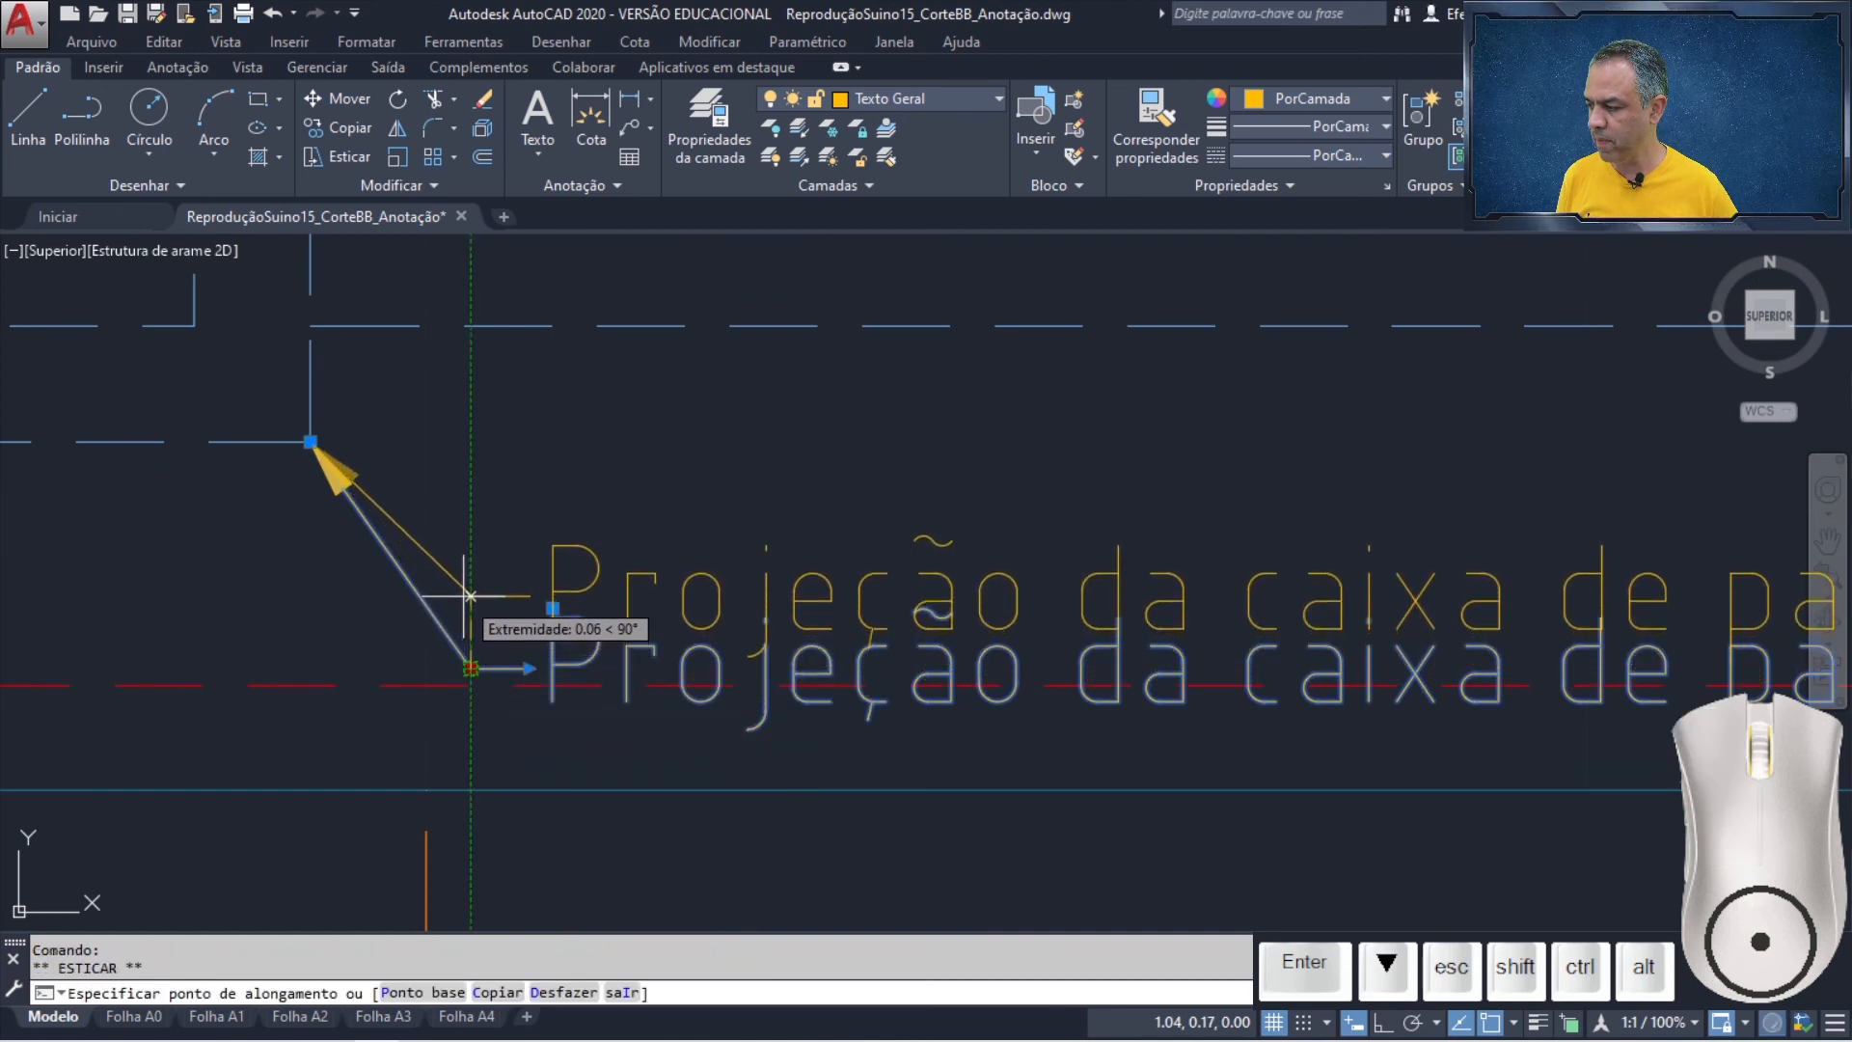
left_click(464, 581)
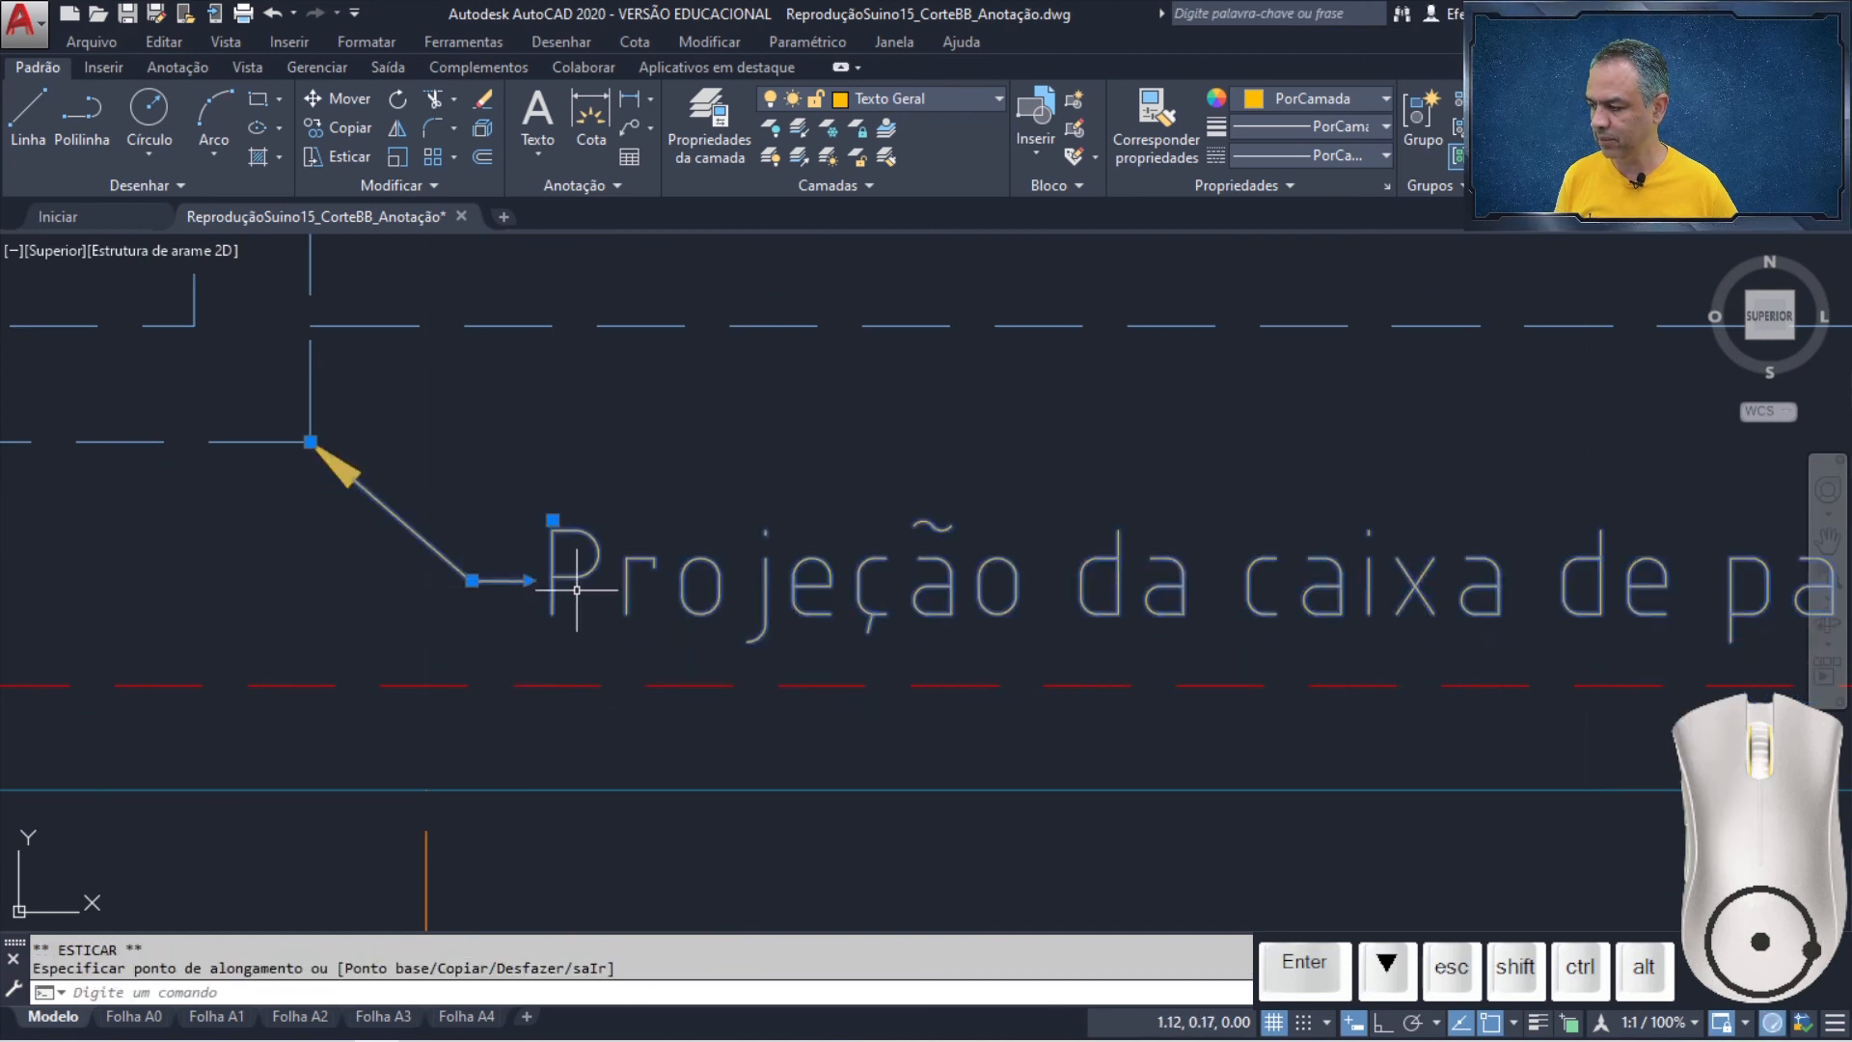
key("Escape")
- Offset the vertical dashed pit line below the last inspection box, at the "Projeção do fosso" leader, 0.10 to the right
scroll(665, 603, "down", 6)
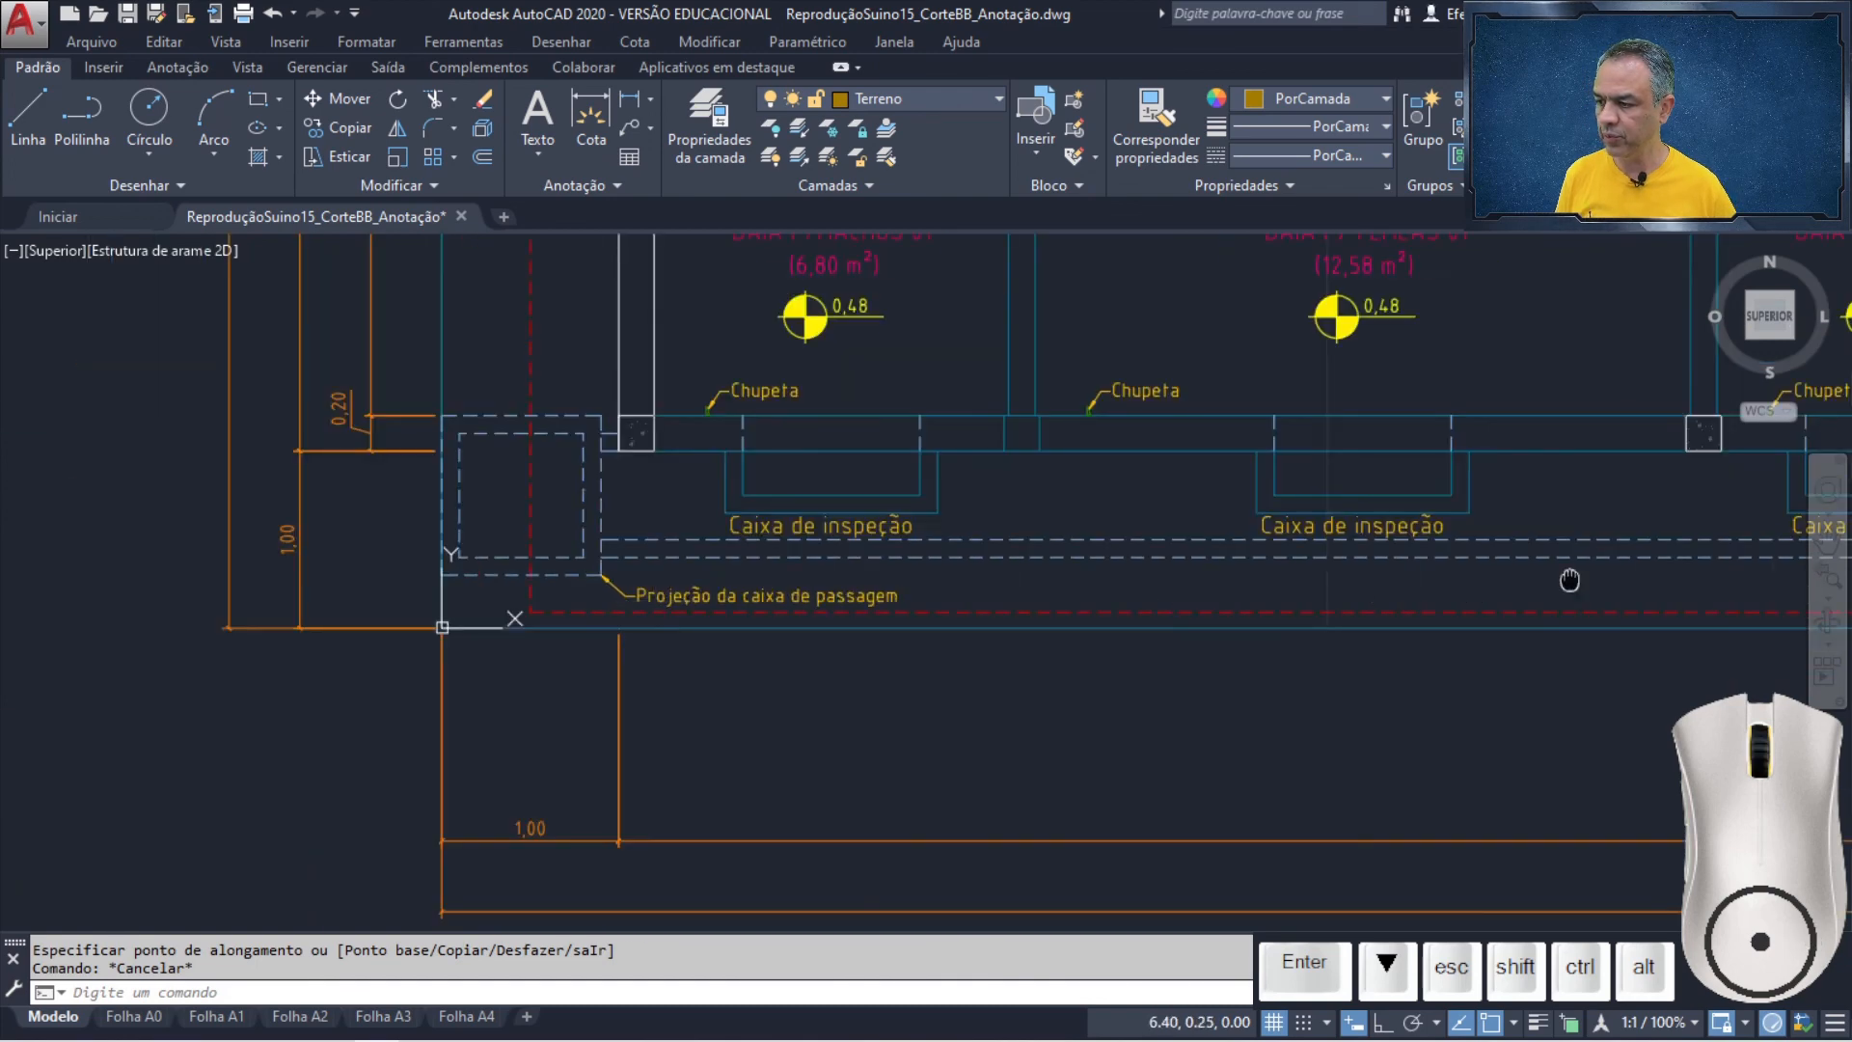
middle_click_drag(1571, 580, 285, 605)
mouse_move(1490, 595)
middle_mouse_down()
mouse_move(1051, 611)
mouse_move(273, 592)
middle_mouse_up()
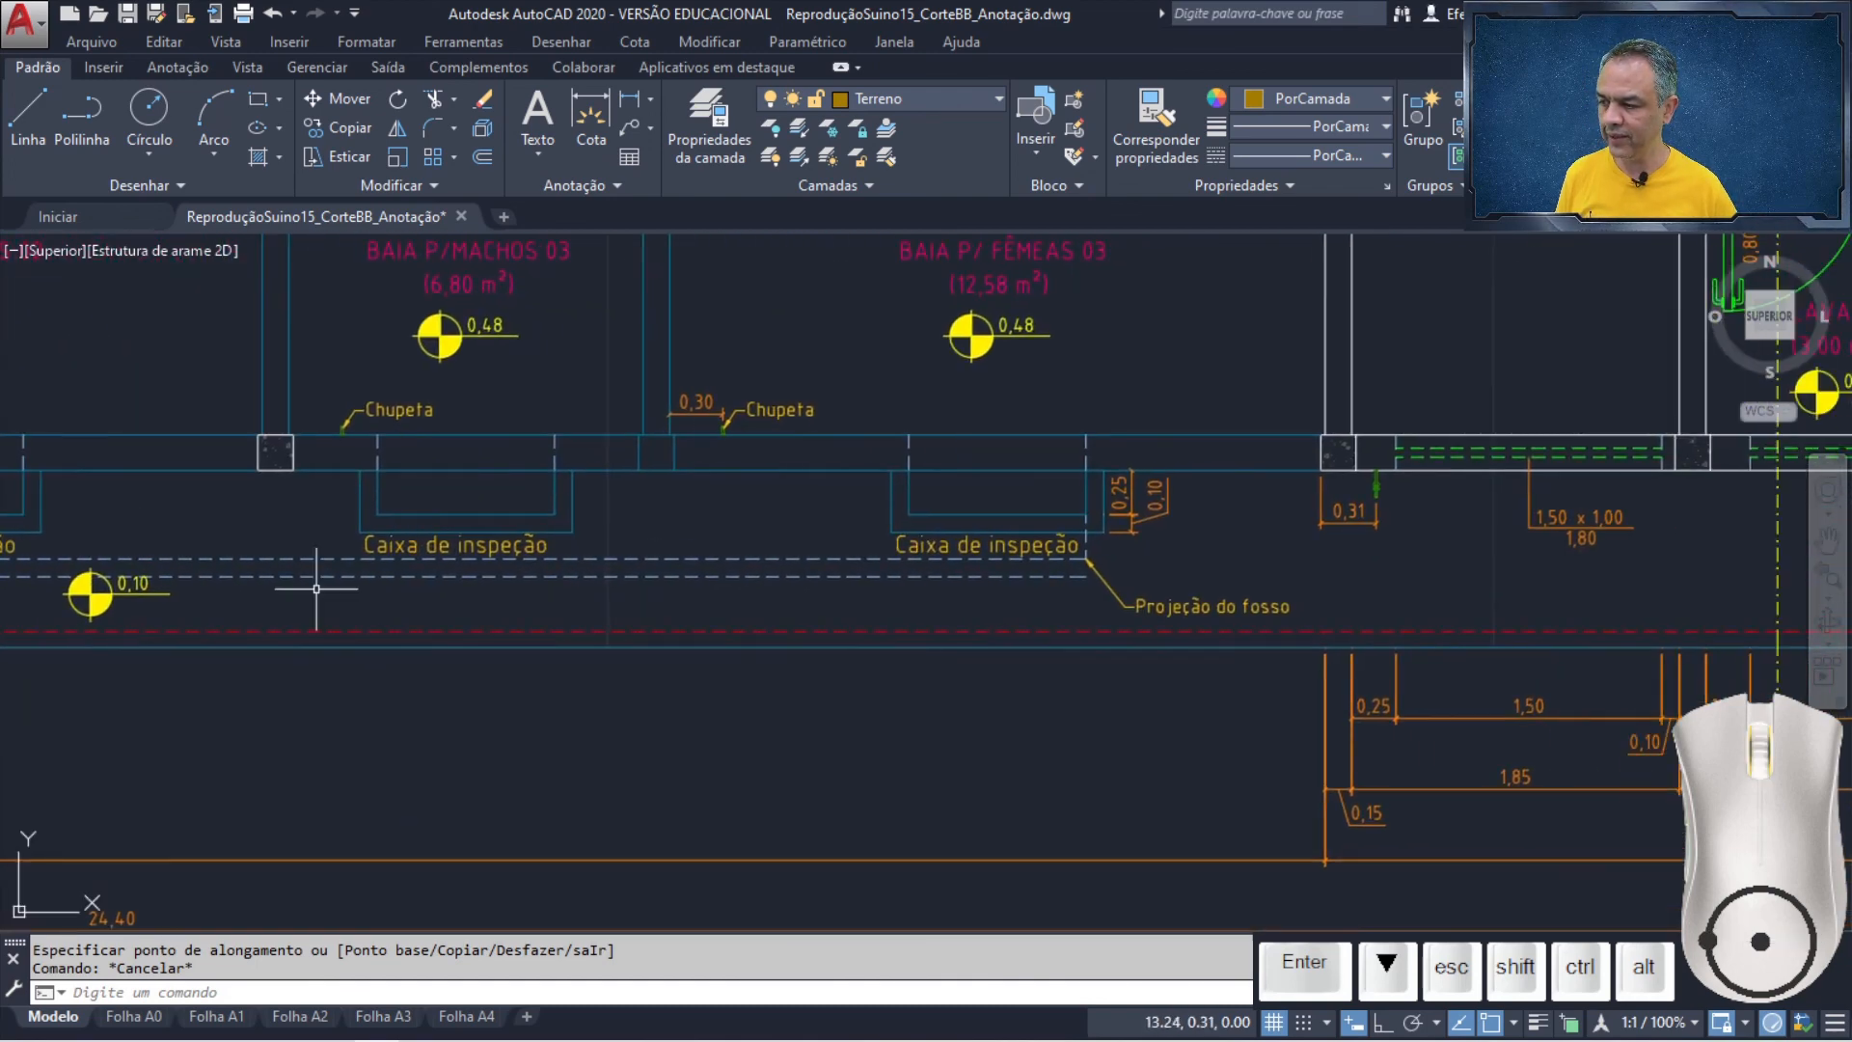
mouse_move(1080, 576)
middle_mouse_down()
mouse_move(952, 587)
mouse_move(798, 546)
mouse_move(1075, 582)
mouse_move(1091, 644)
middle_mouse_up()
scroll(798, 540, "up", 5)
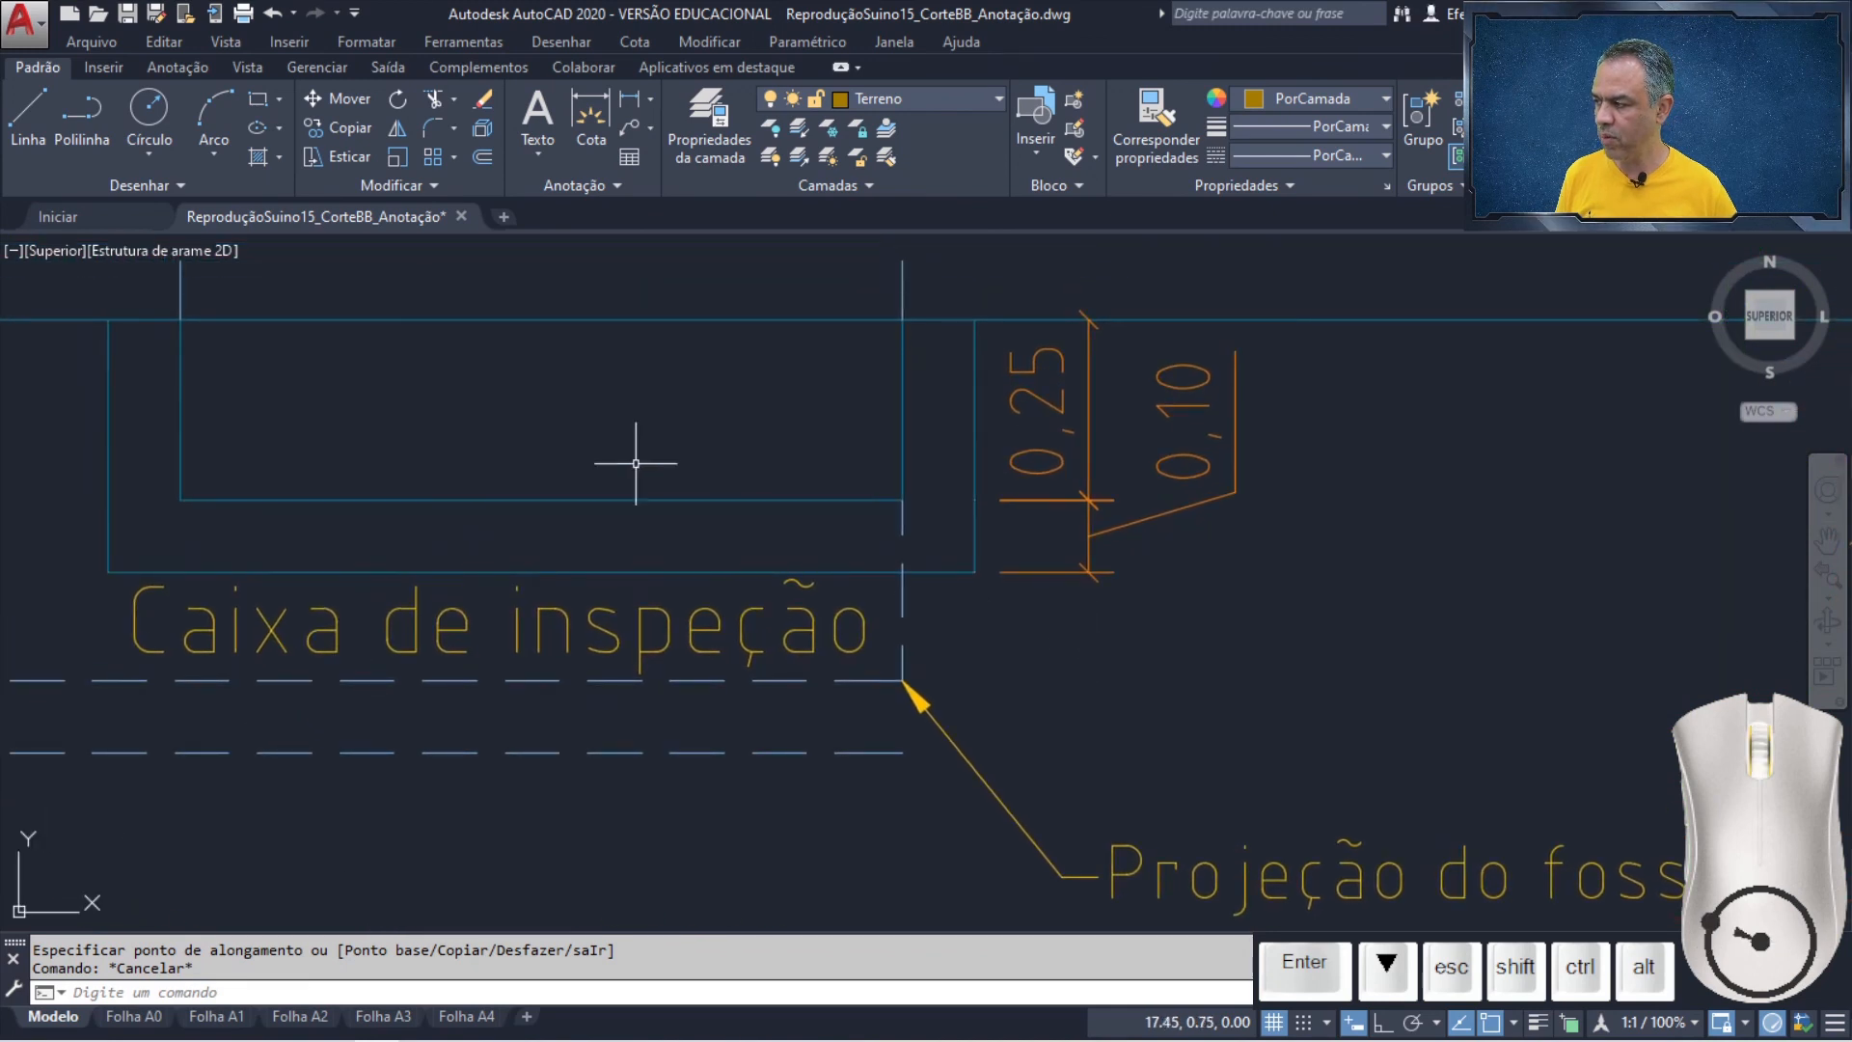
left_click(489, 160)
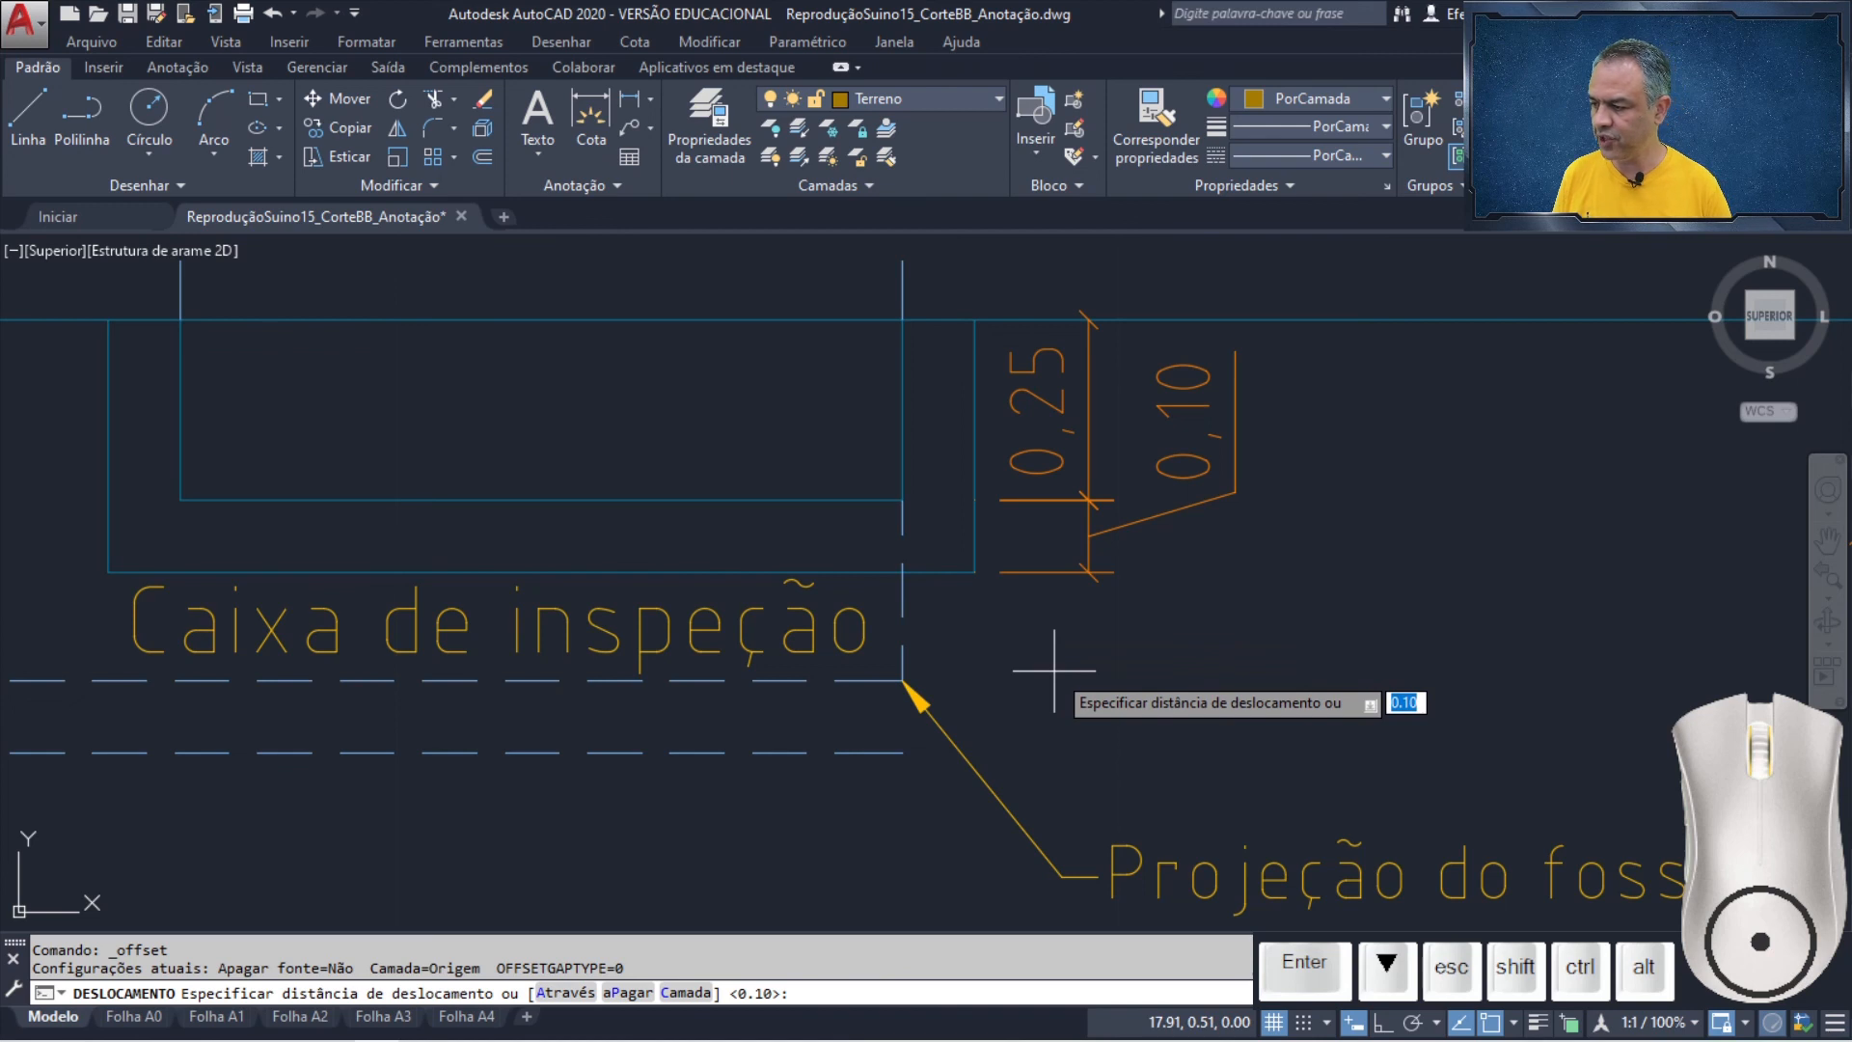
key("Return")
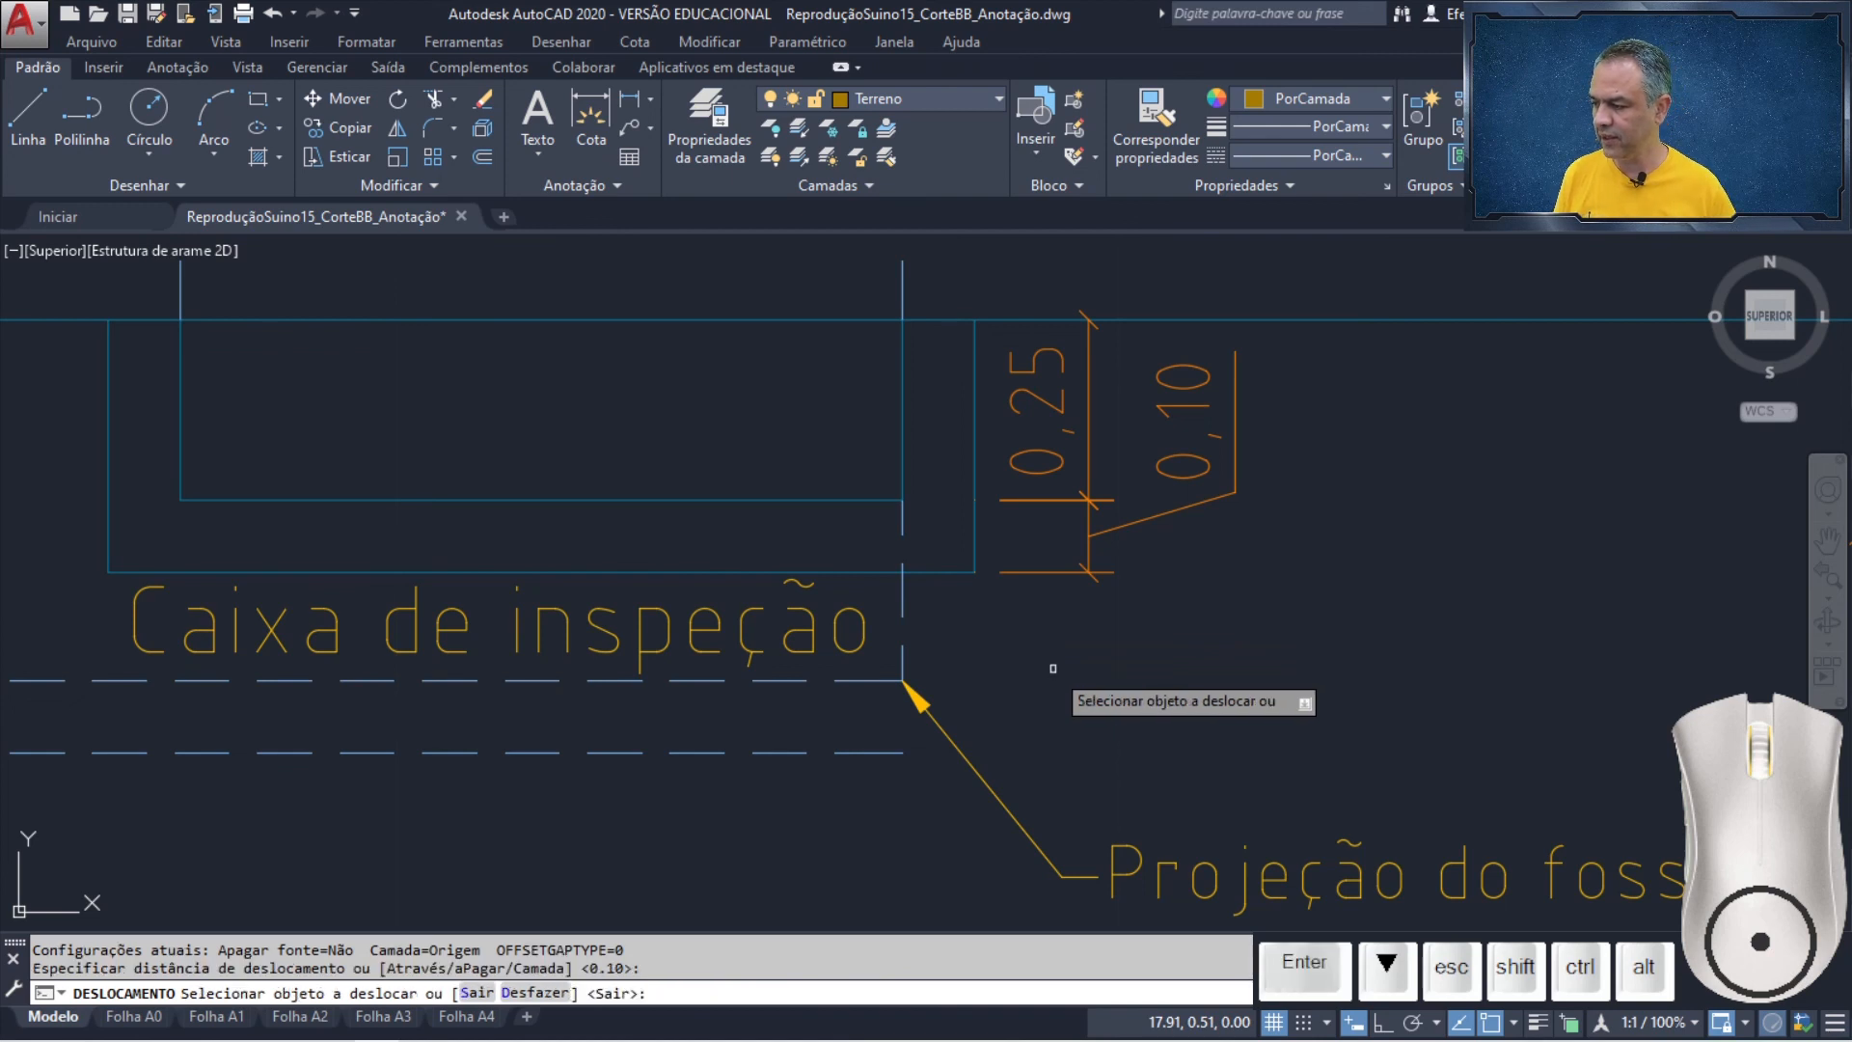
left_click(903, 622)
left_click(1021, 628)
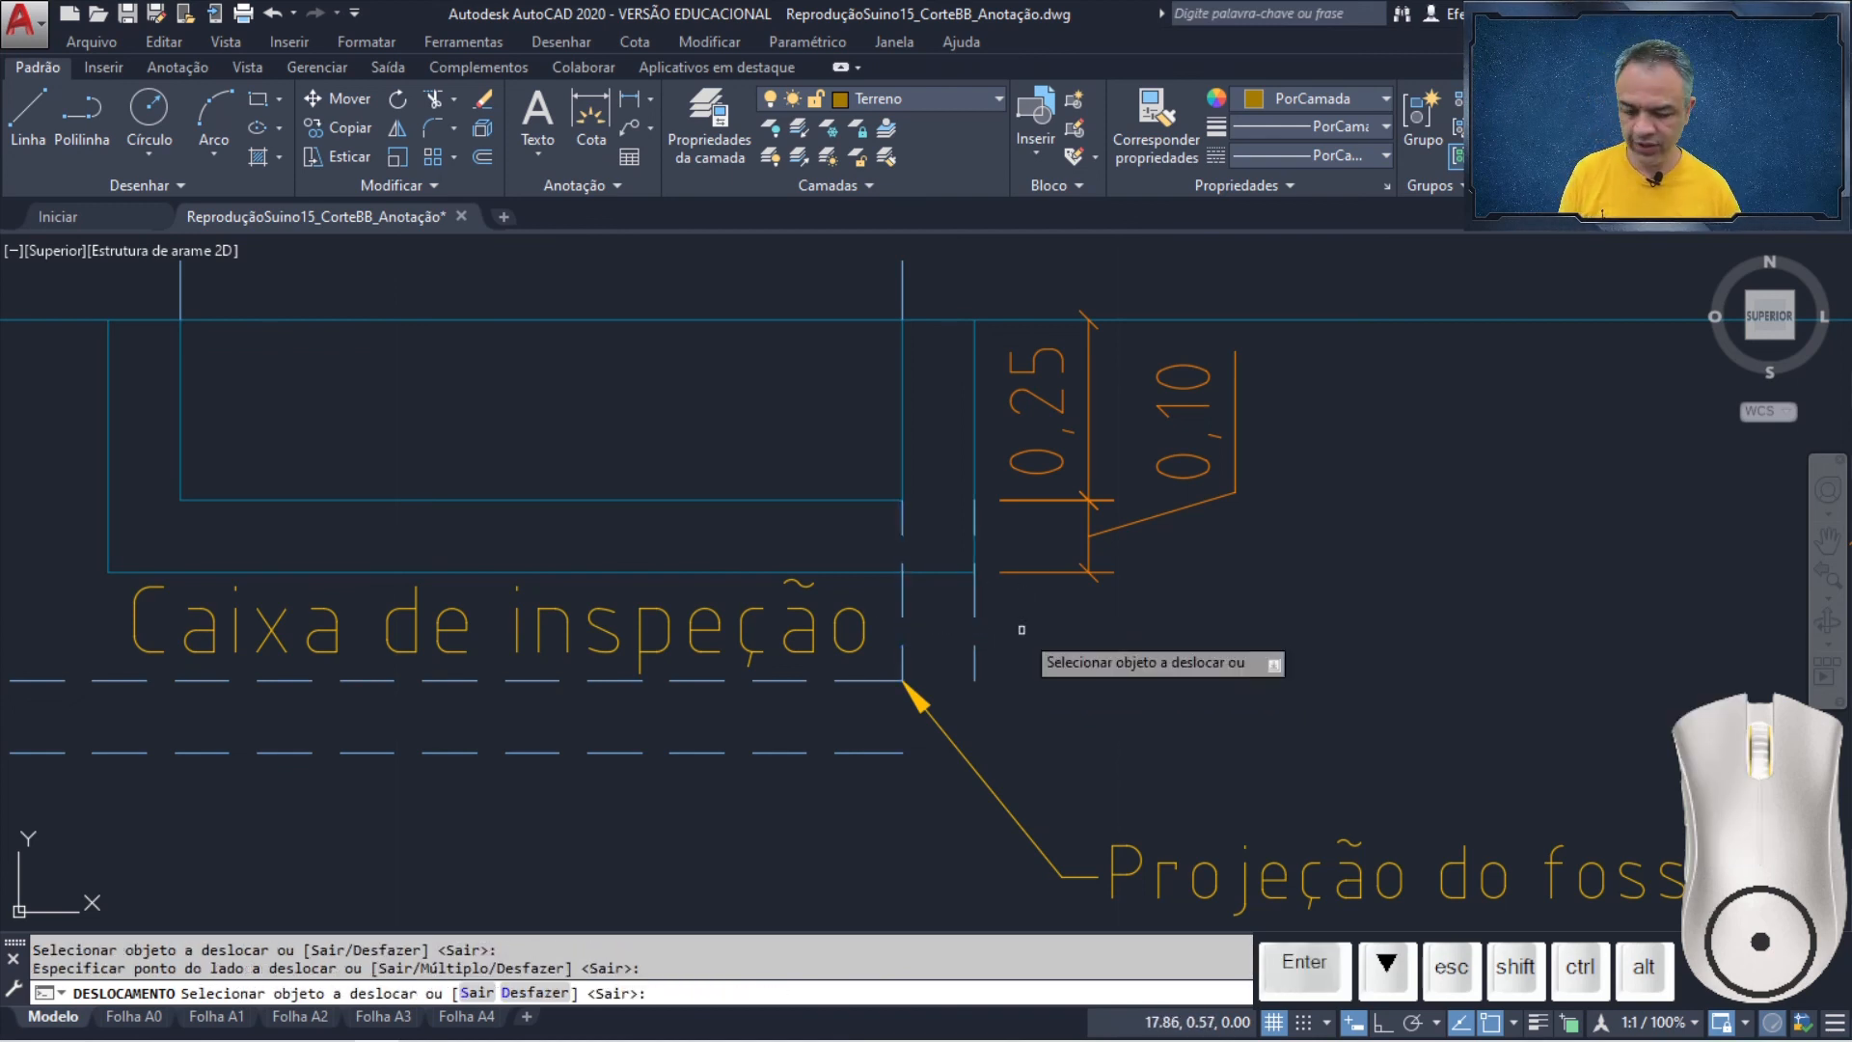
key("Return")
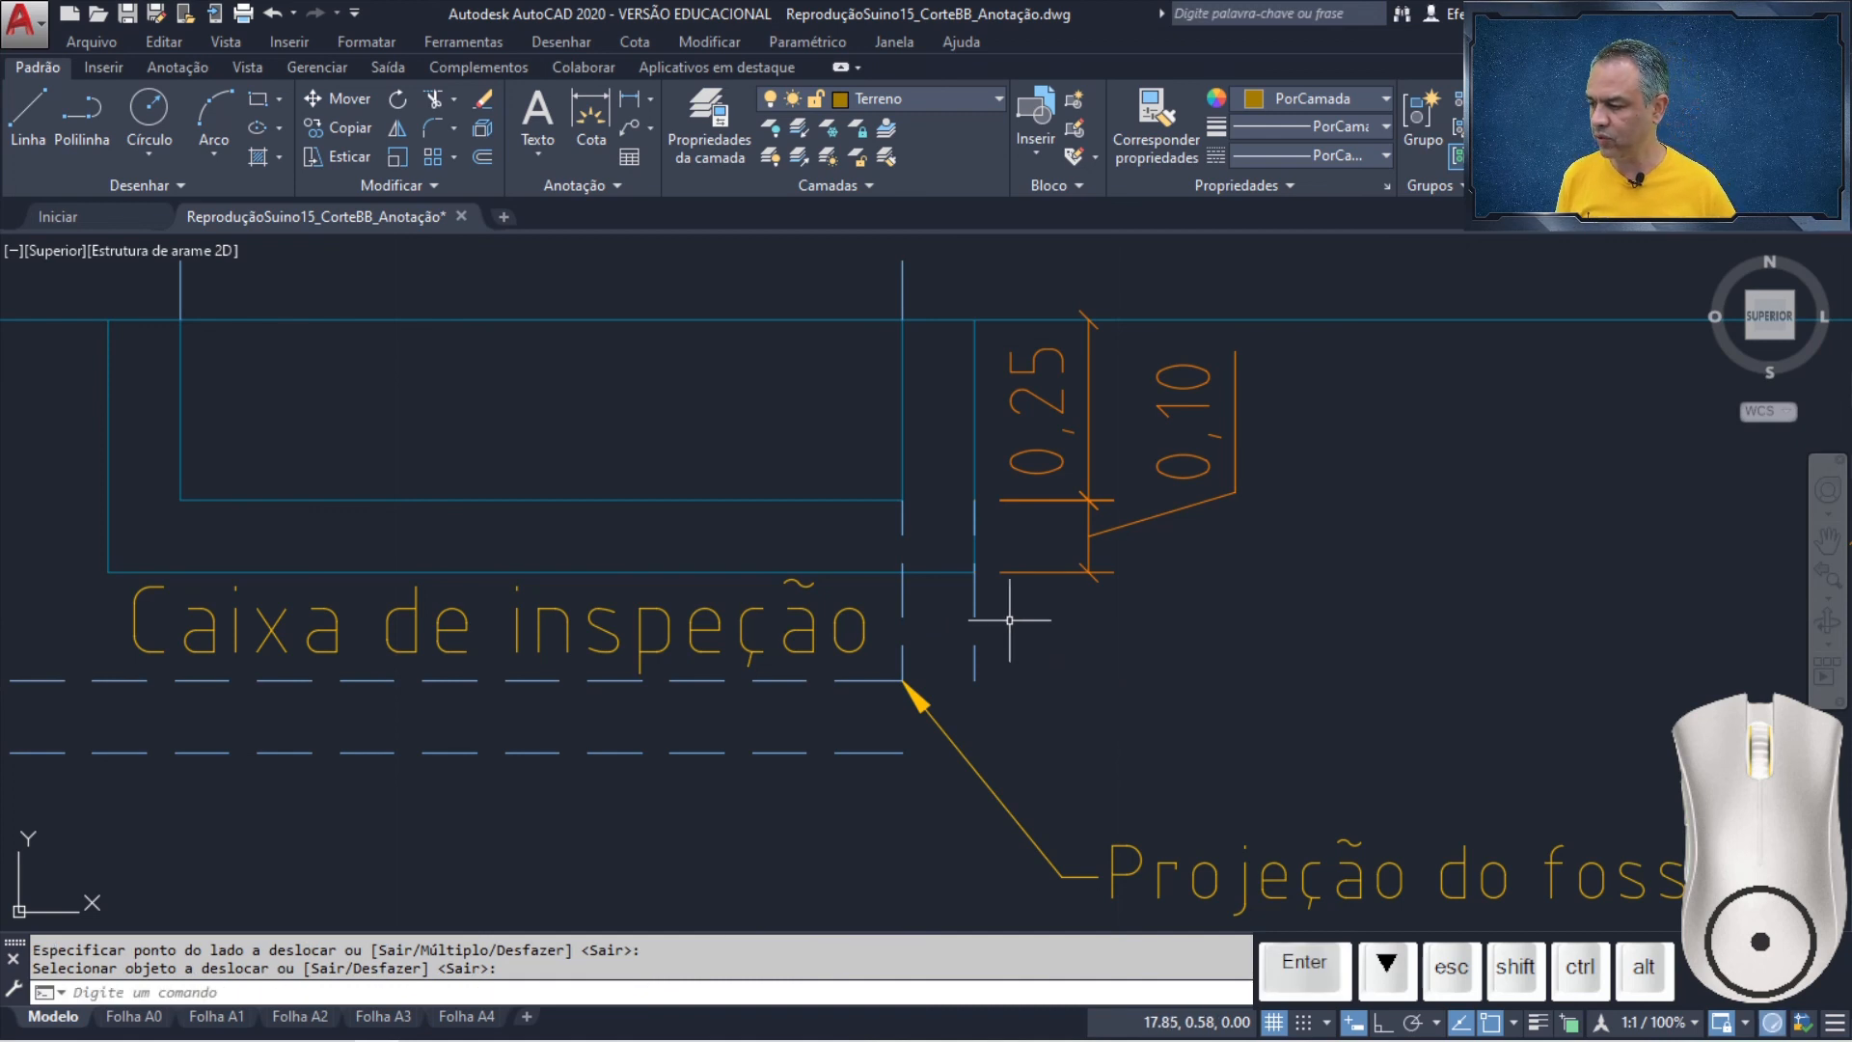
- Shorten both vertical dashed pit lines so their upper ends meet the lower outer edge of the inspection box
left_click(976, 598)
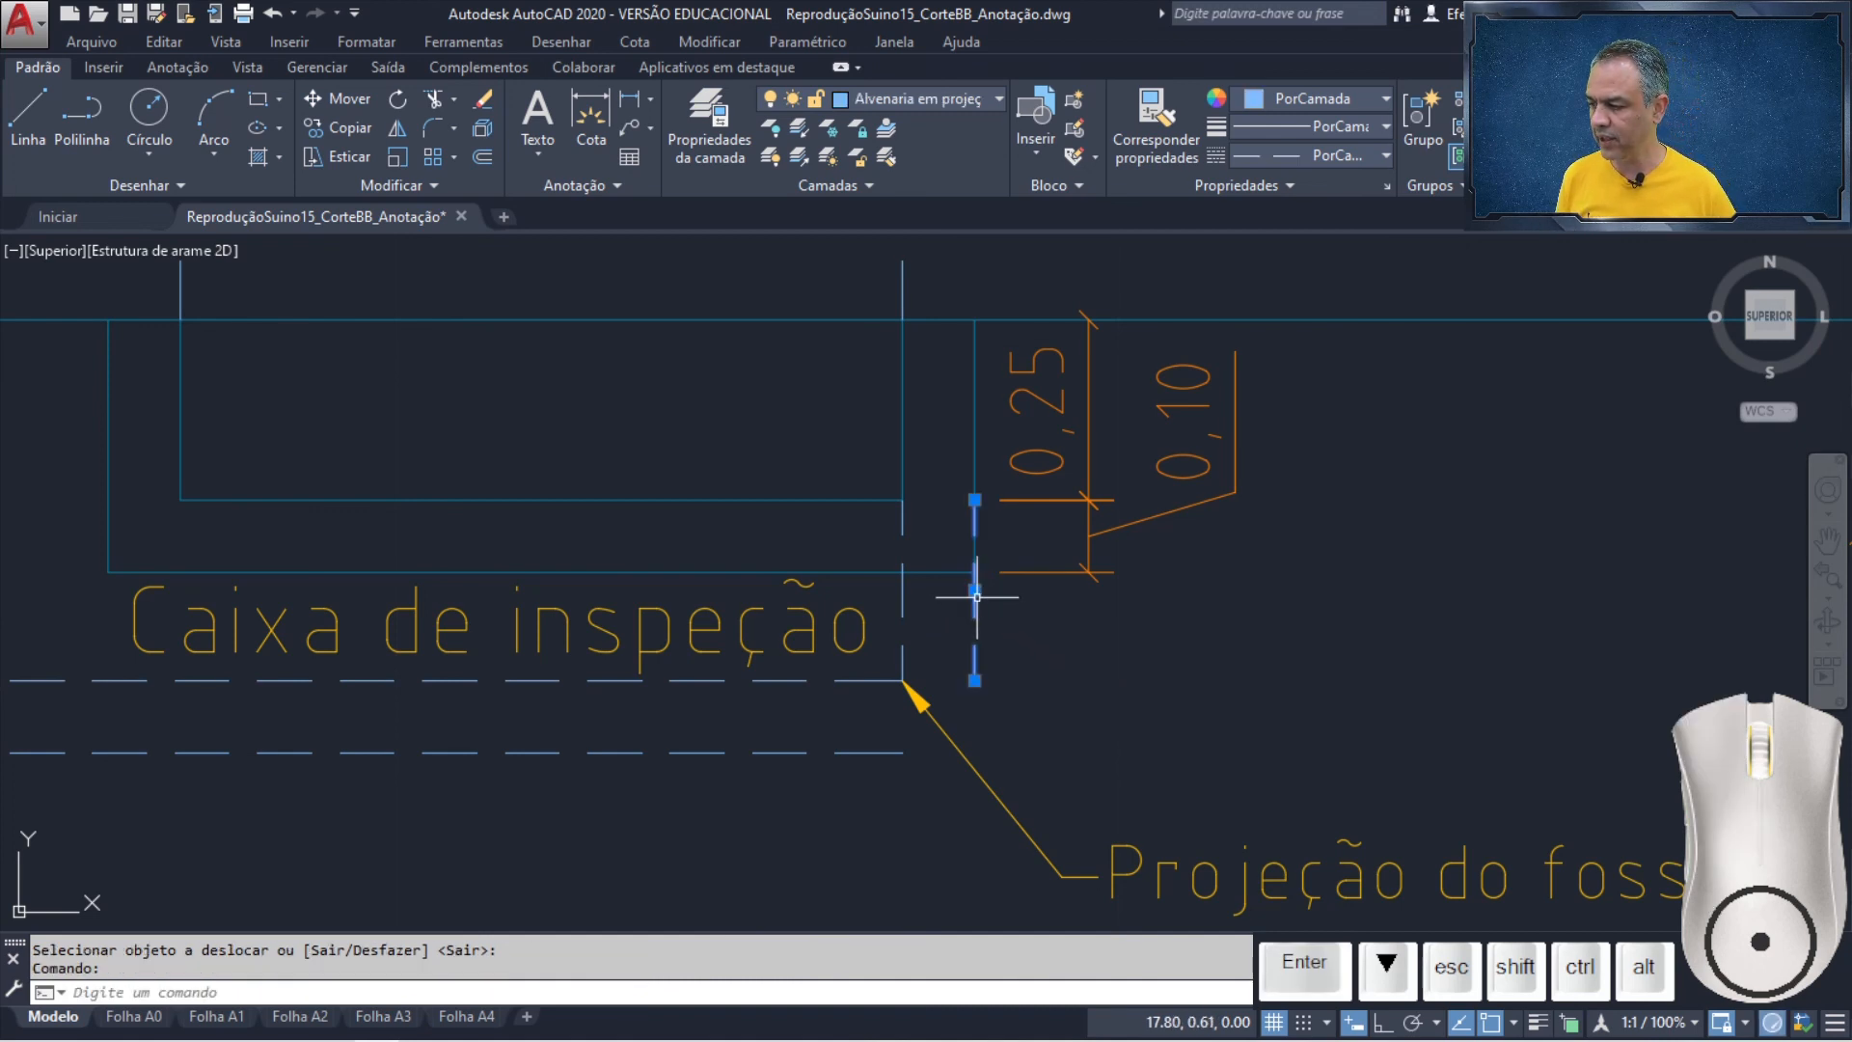
left_click(975, 499)
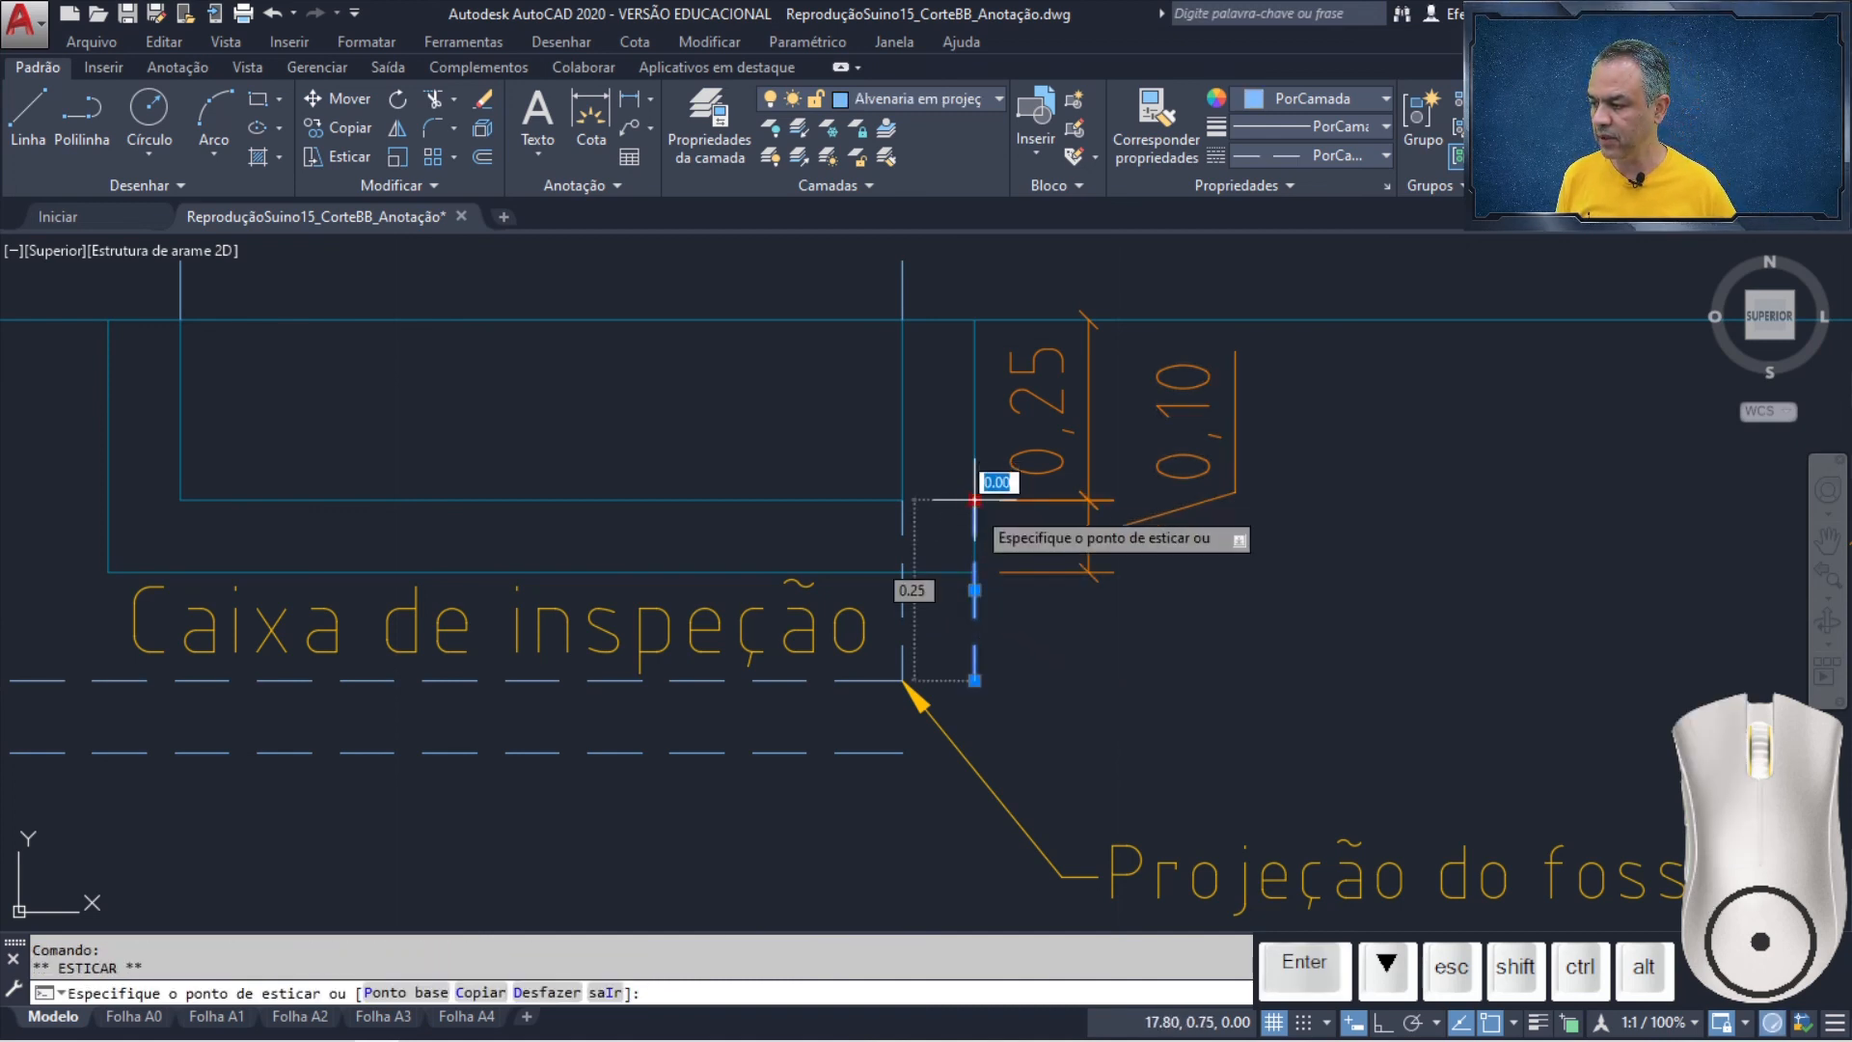
left_click(974, 571)
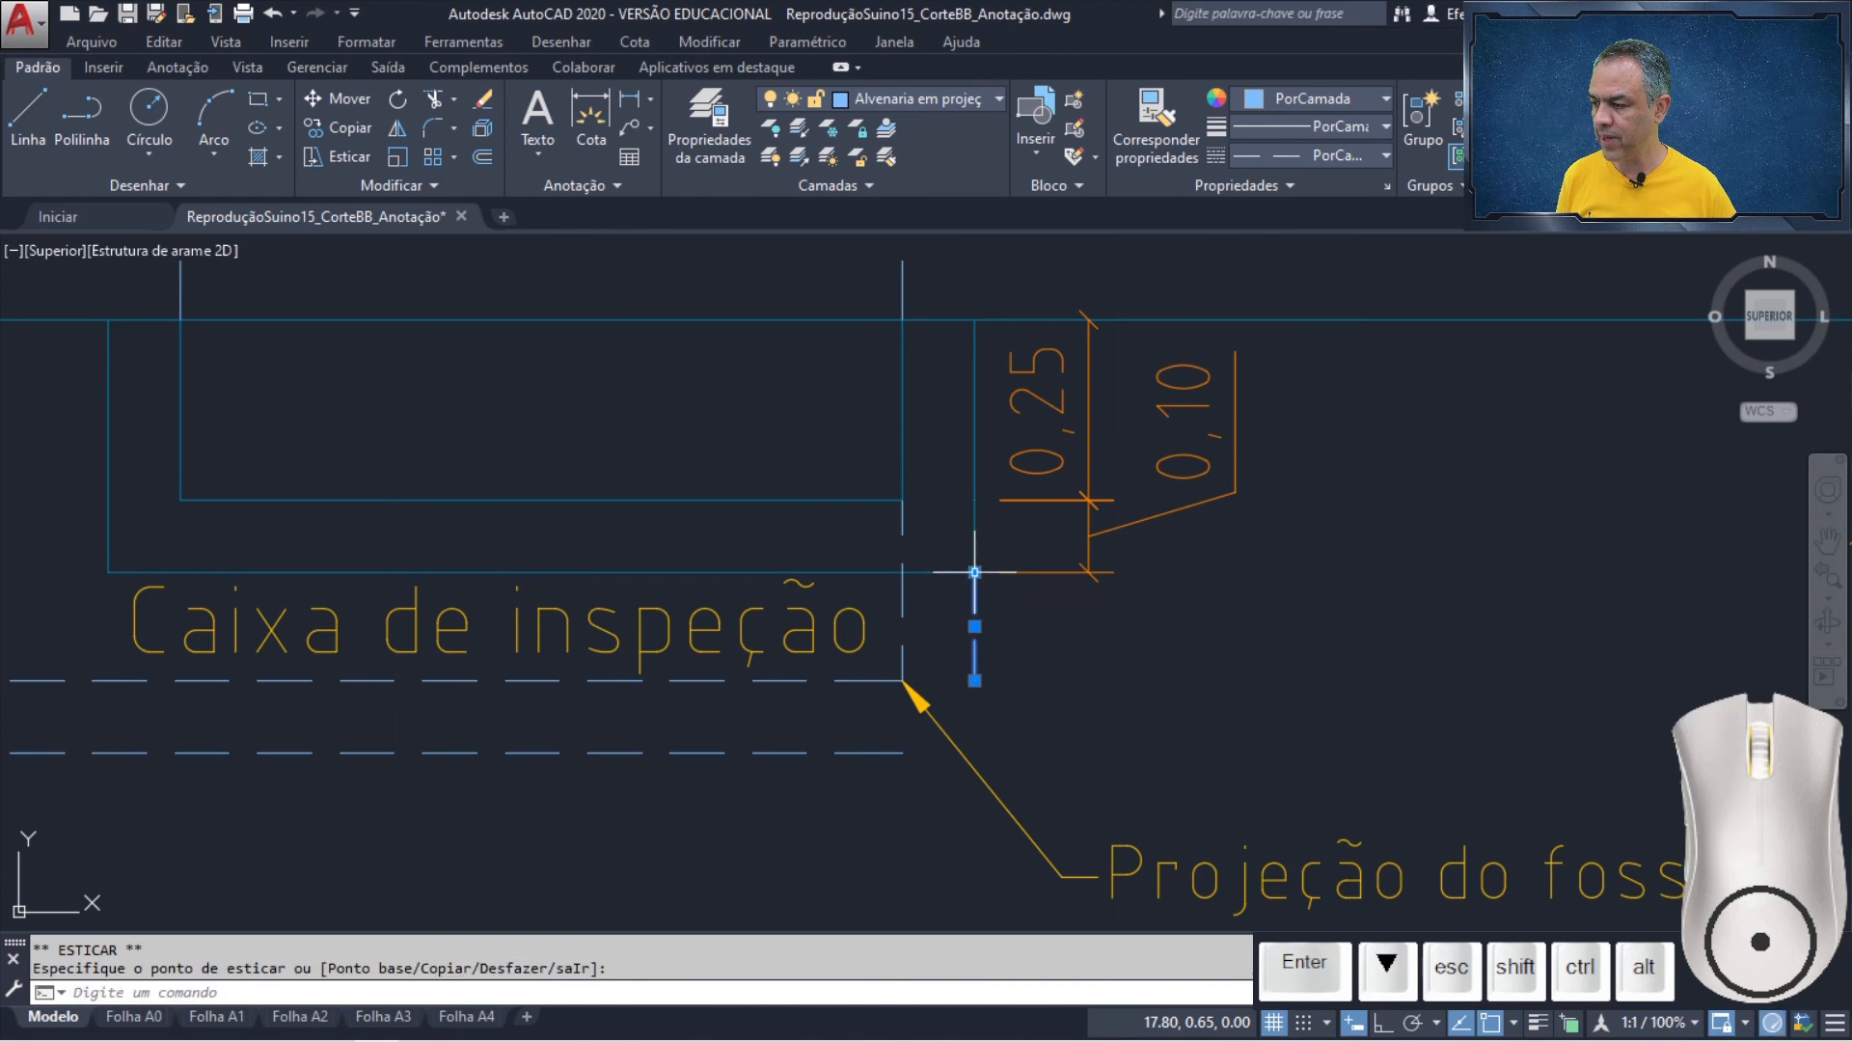
left_click(903, 581)
left_click(902, 500)
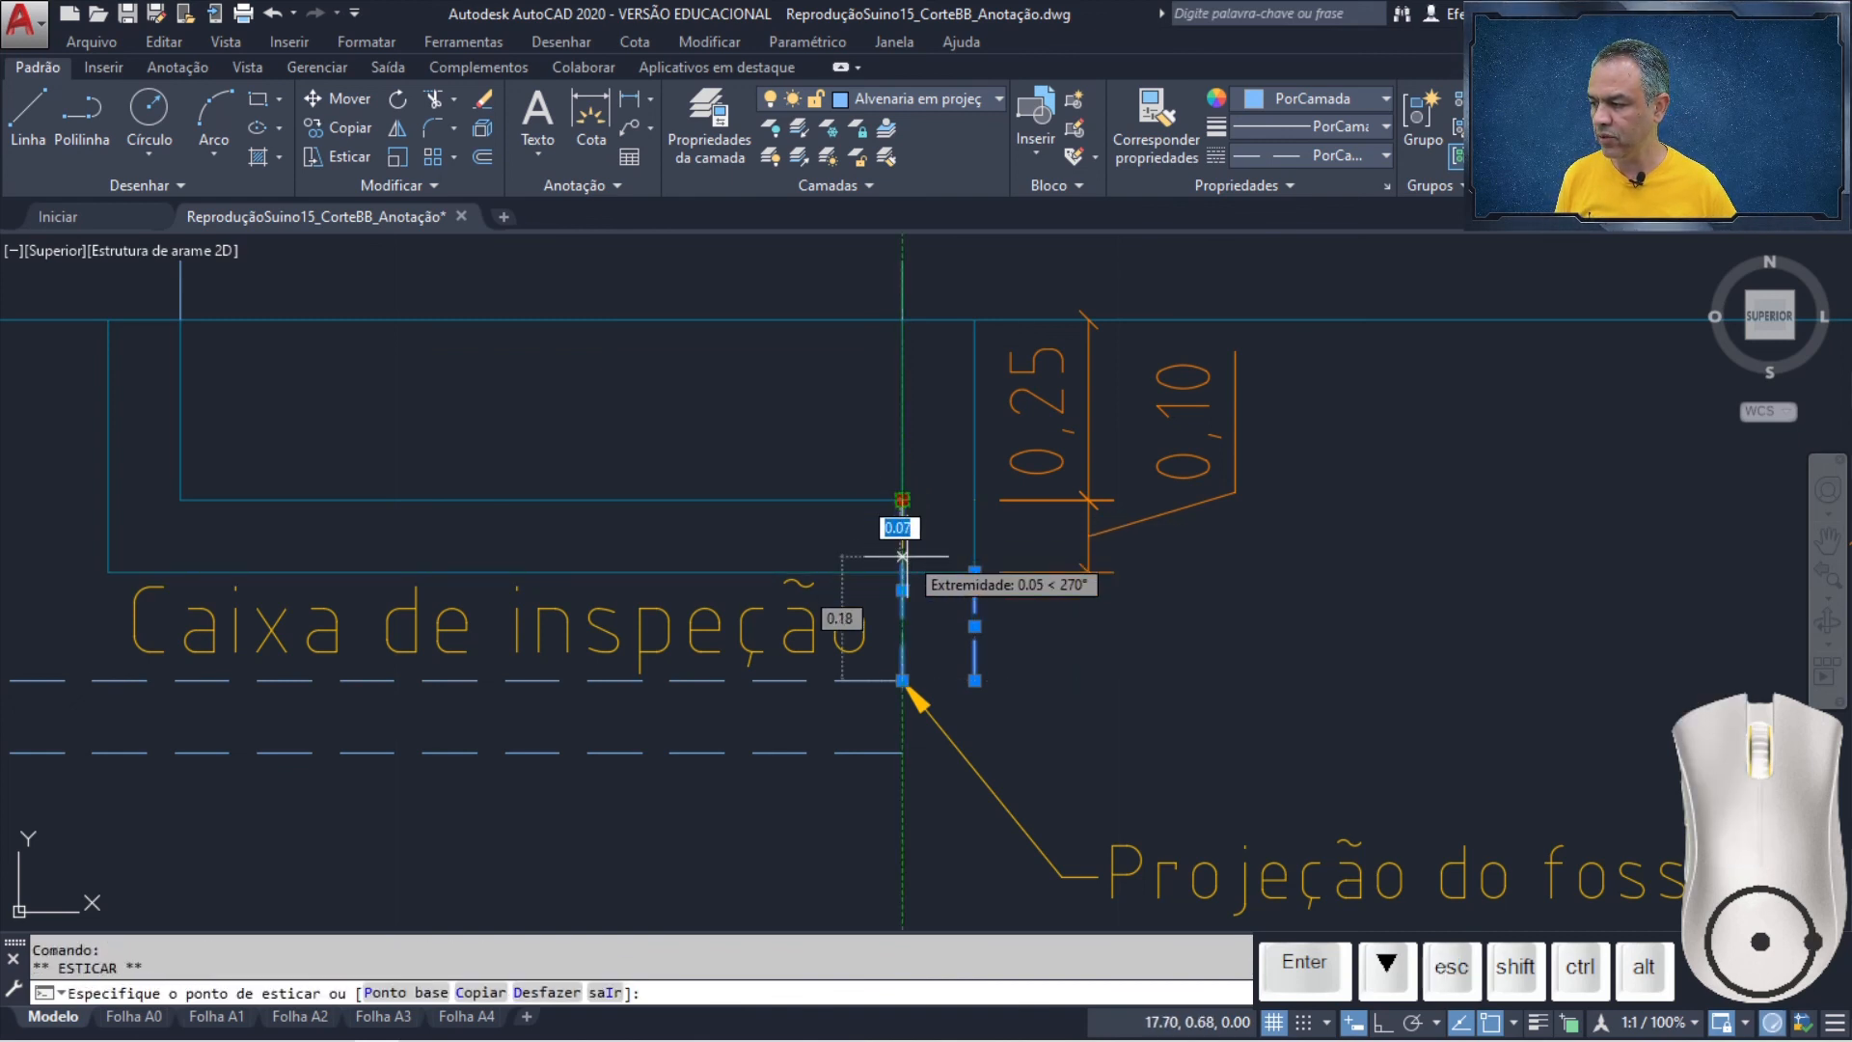
left_click(902, 572)
key("Escape")
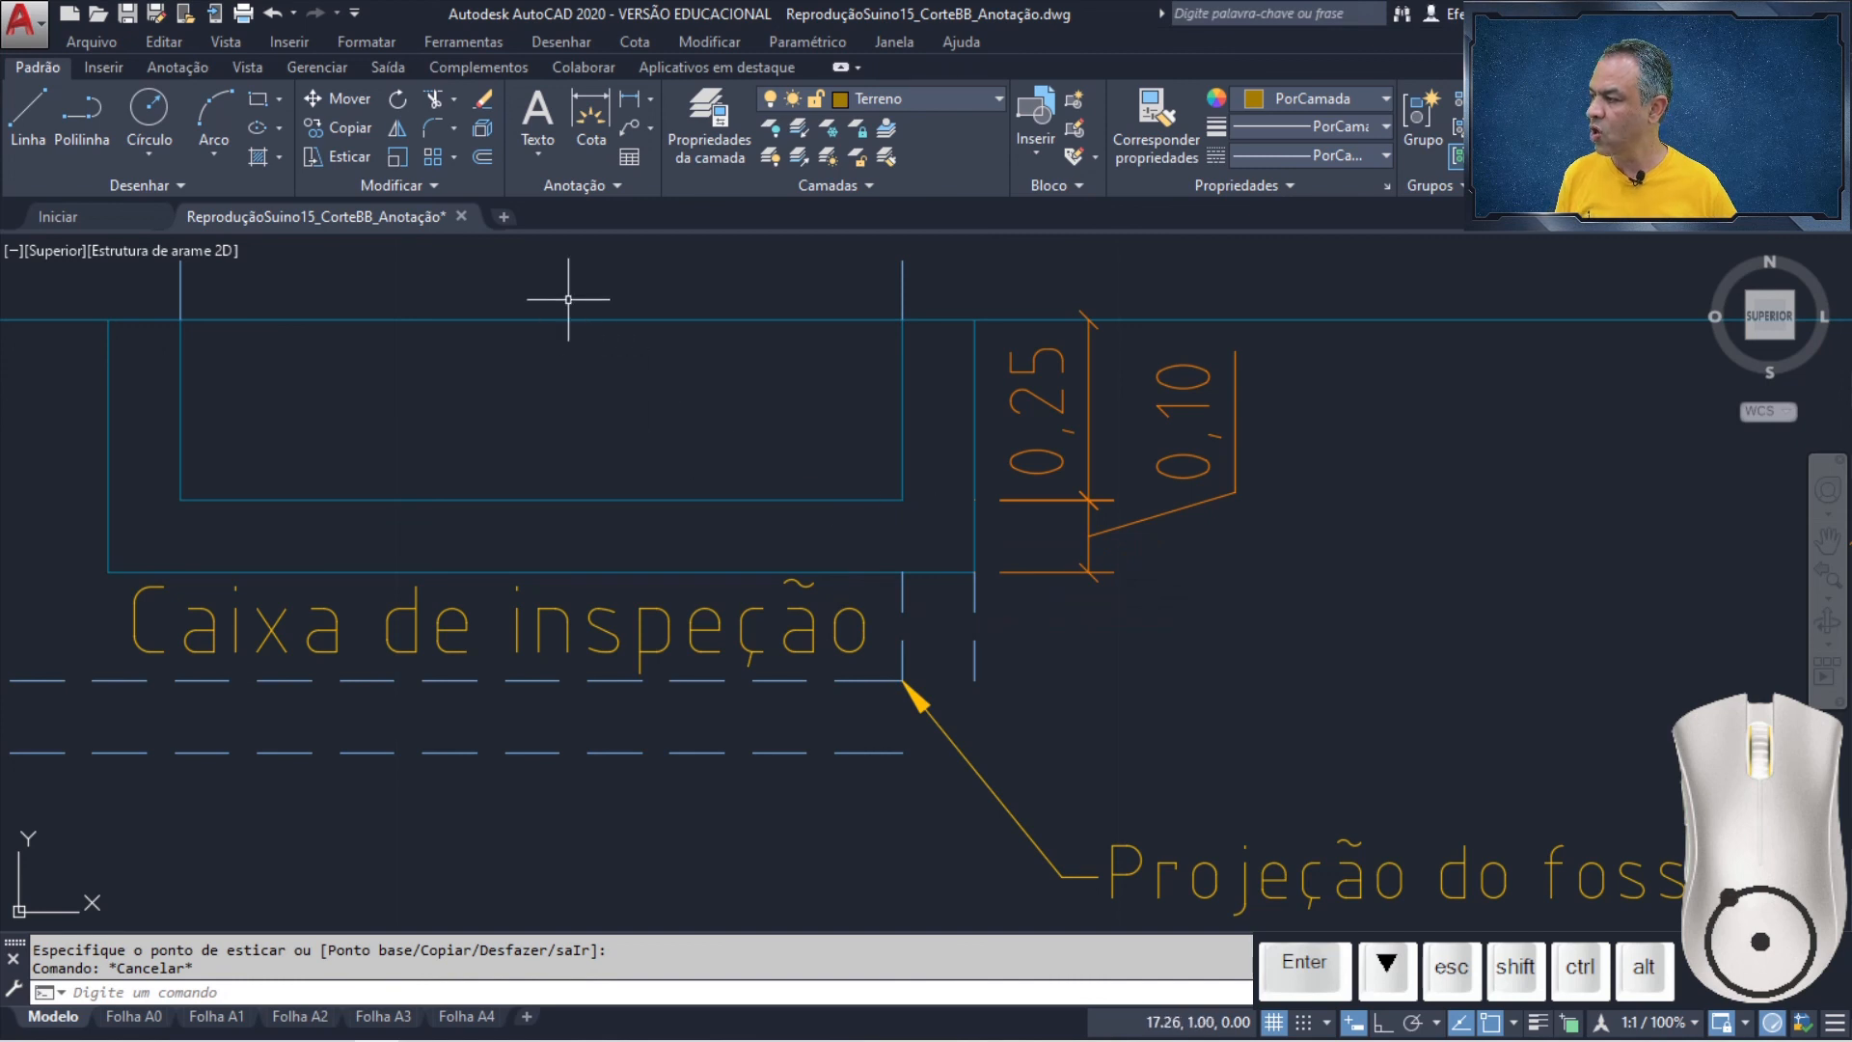
- Fillet the outer vertical dashed pit line with the lower horizontal dashed line to close the pit projection's outer corner
left_click(433, 130)
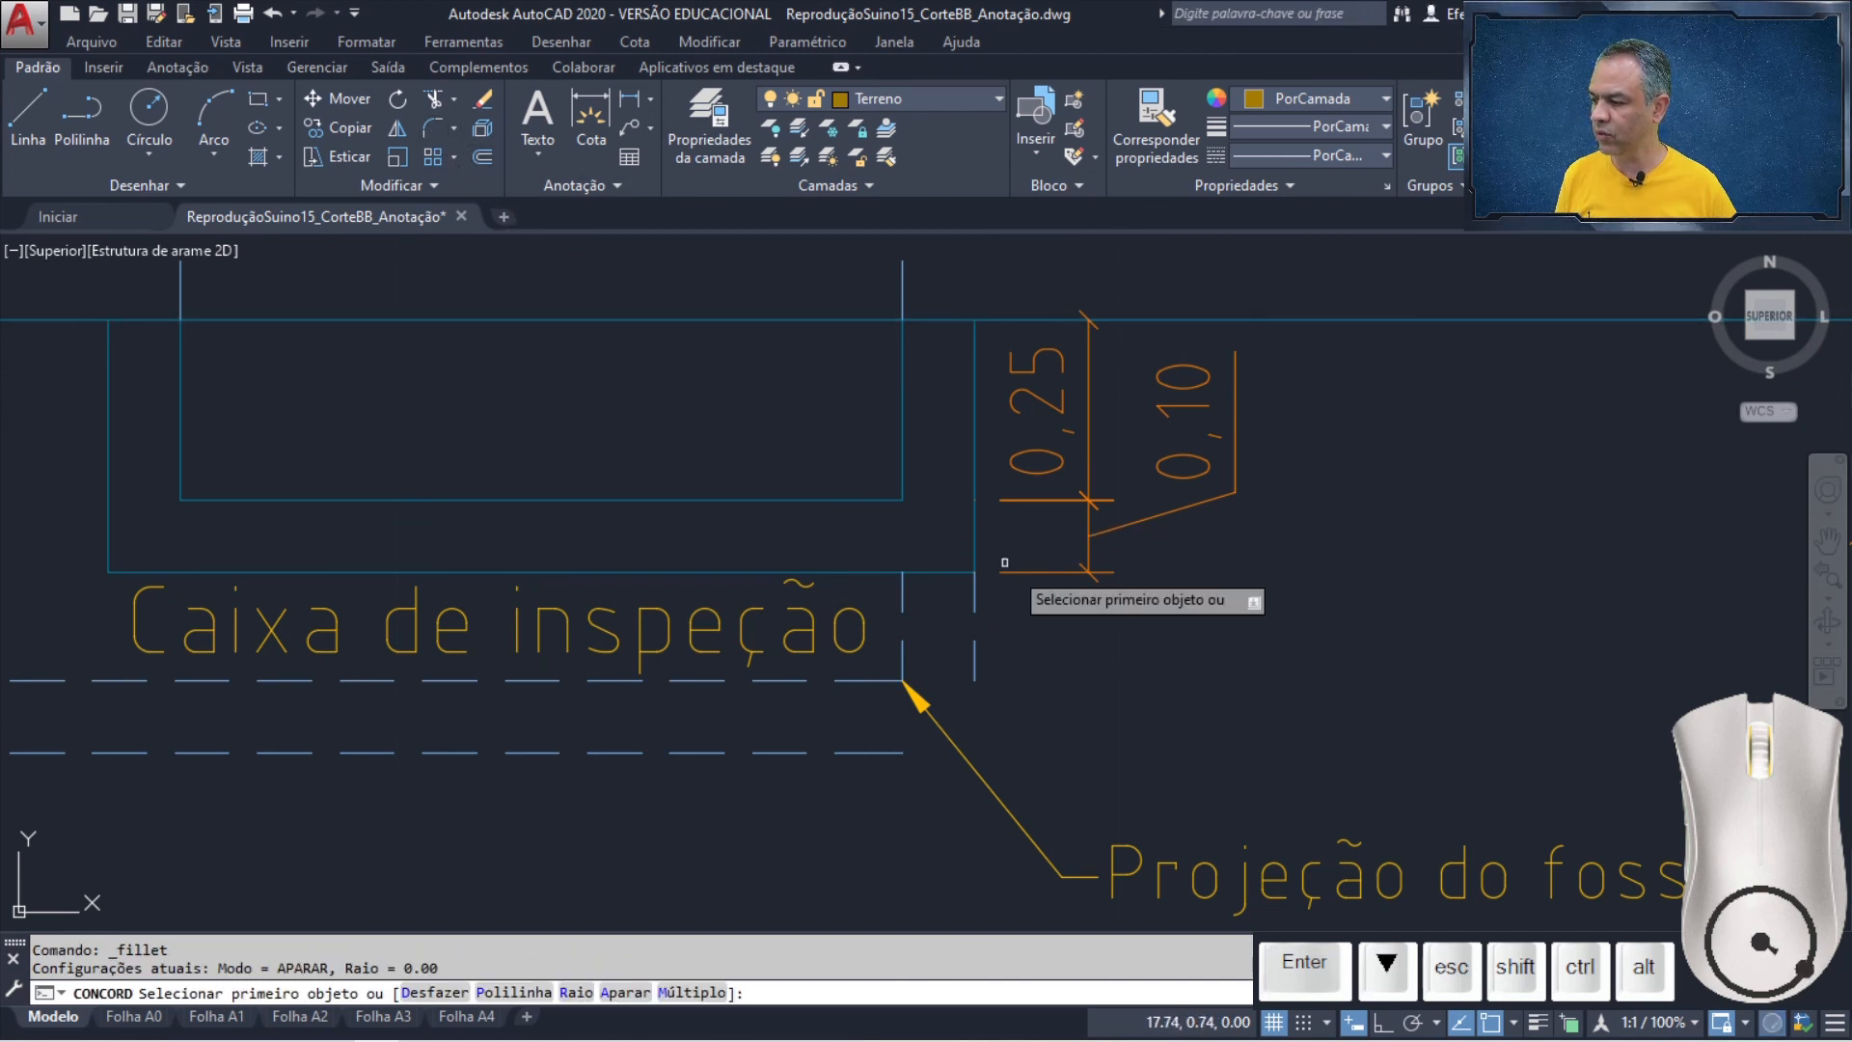
left_click(975, 673)
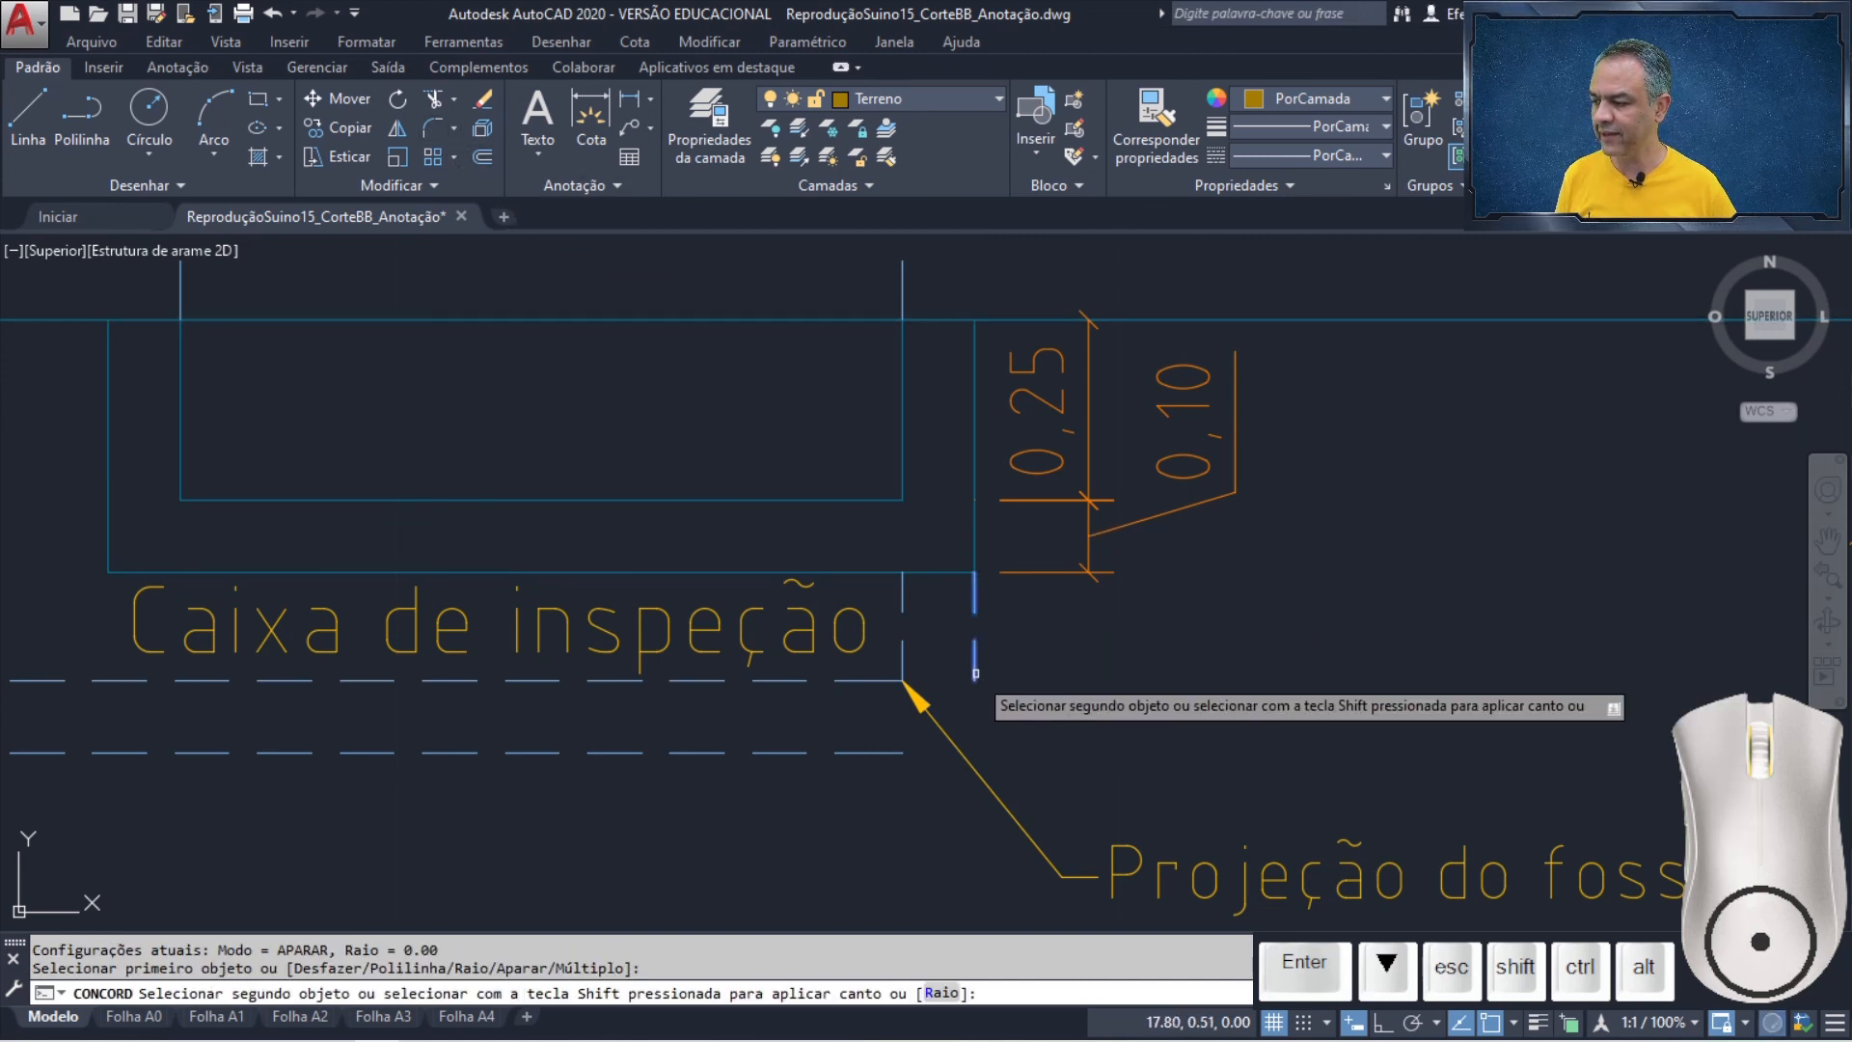
left_click(892, 753)
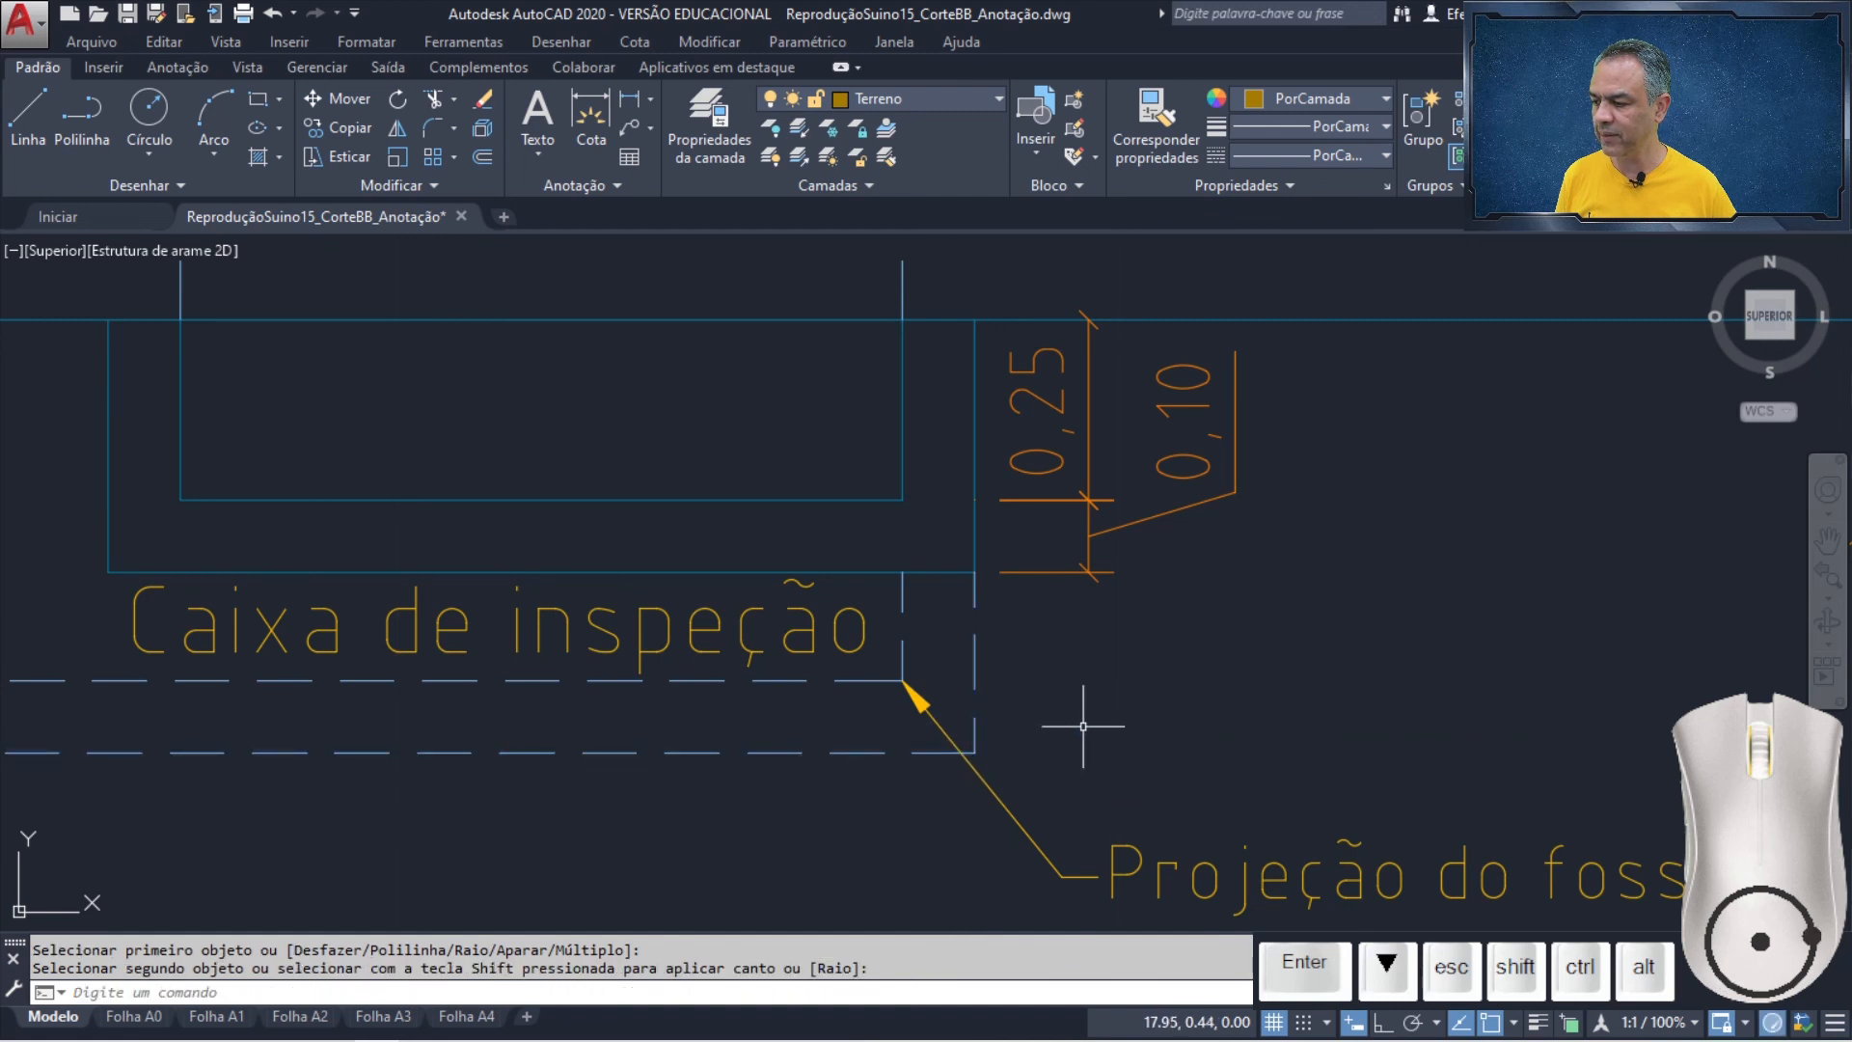
- Move the "Projeção do fosso" leader's arrow tip to the outer lower-right corner of the dashed pit lines
left_click(1019, 818)
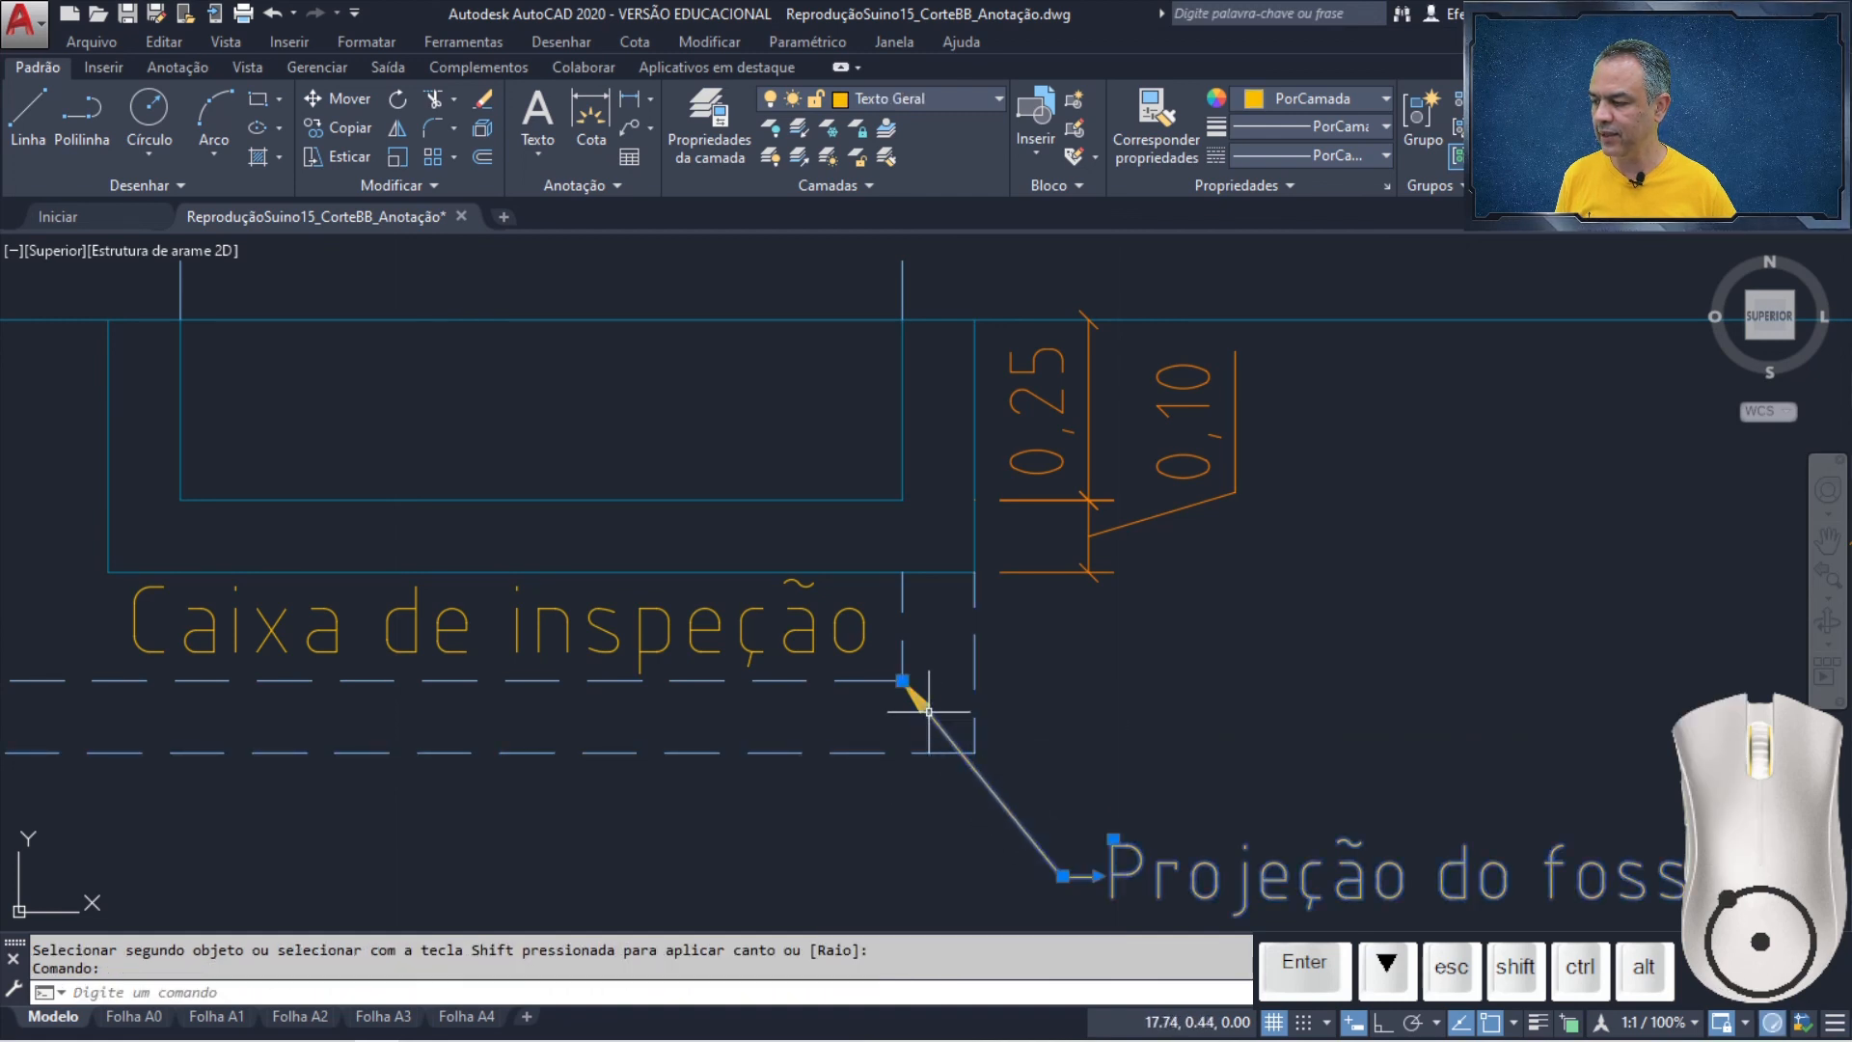
left_click(902, 680)
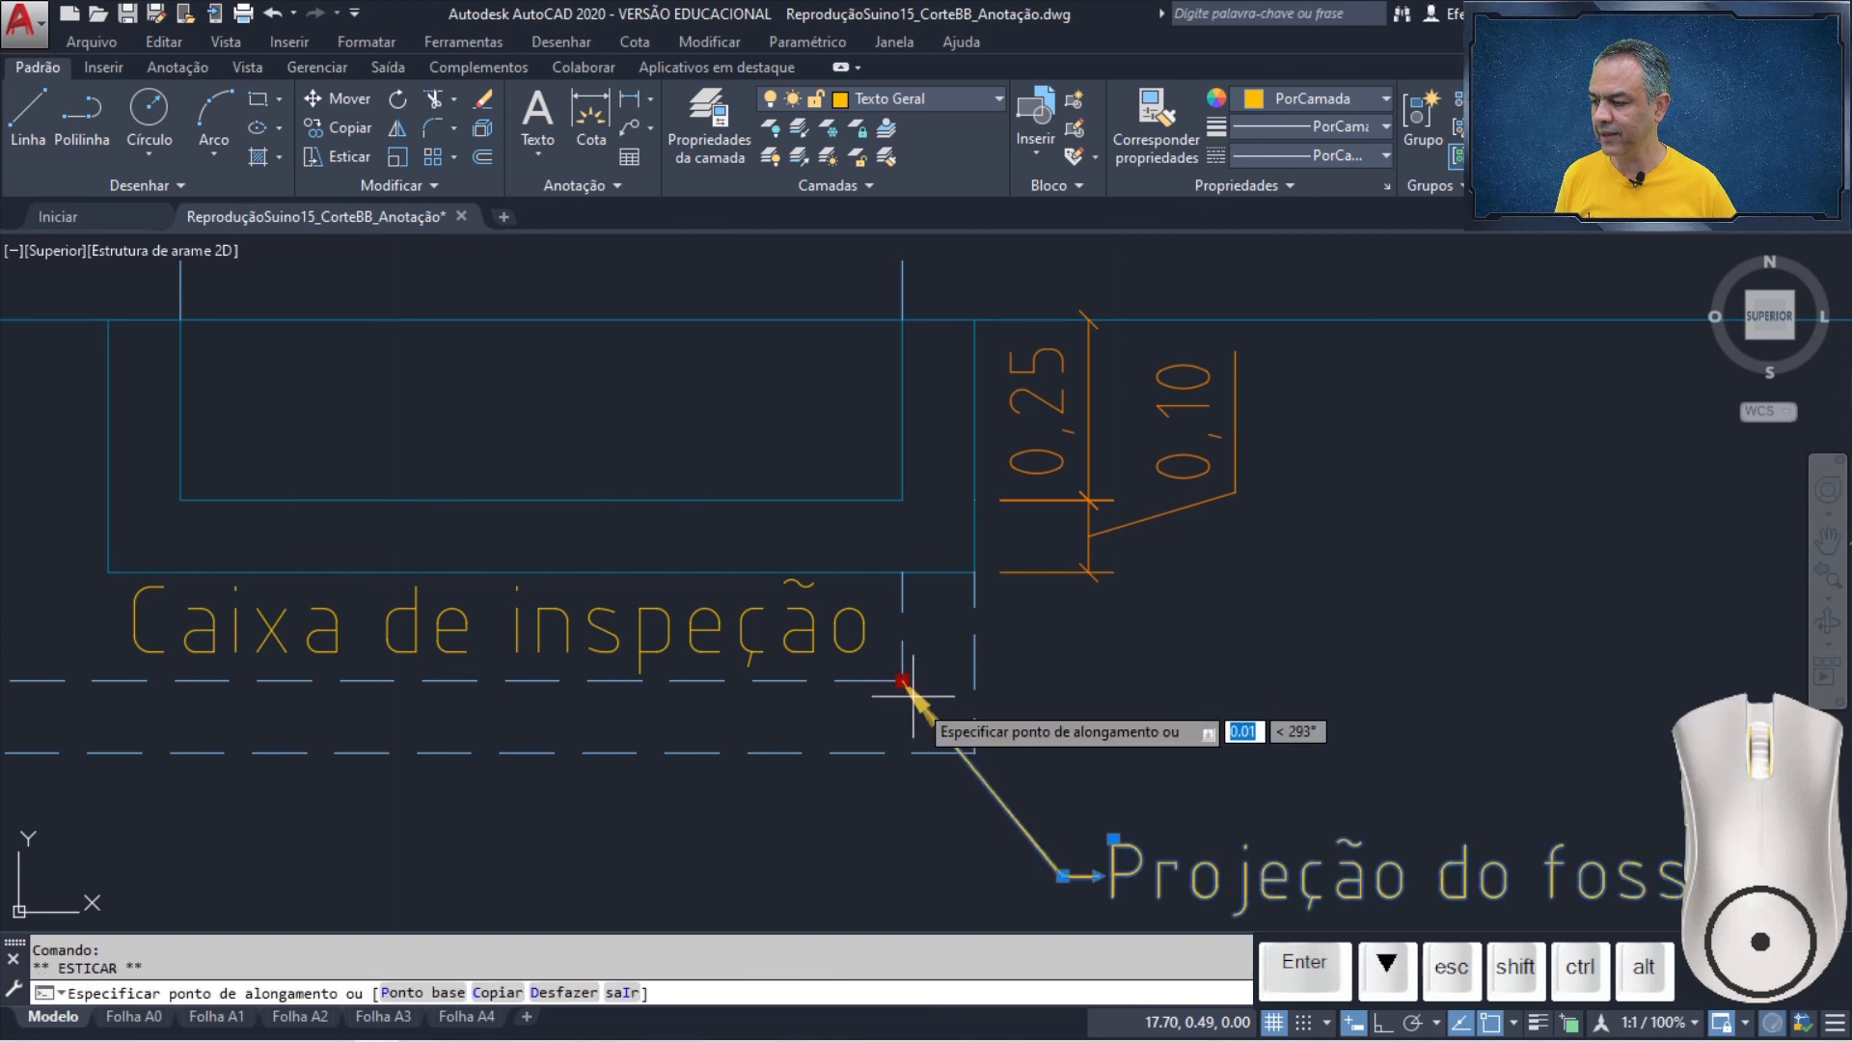
left_click(974, 753)
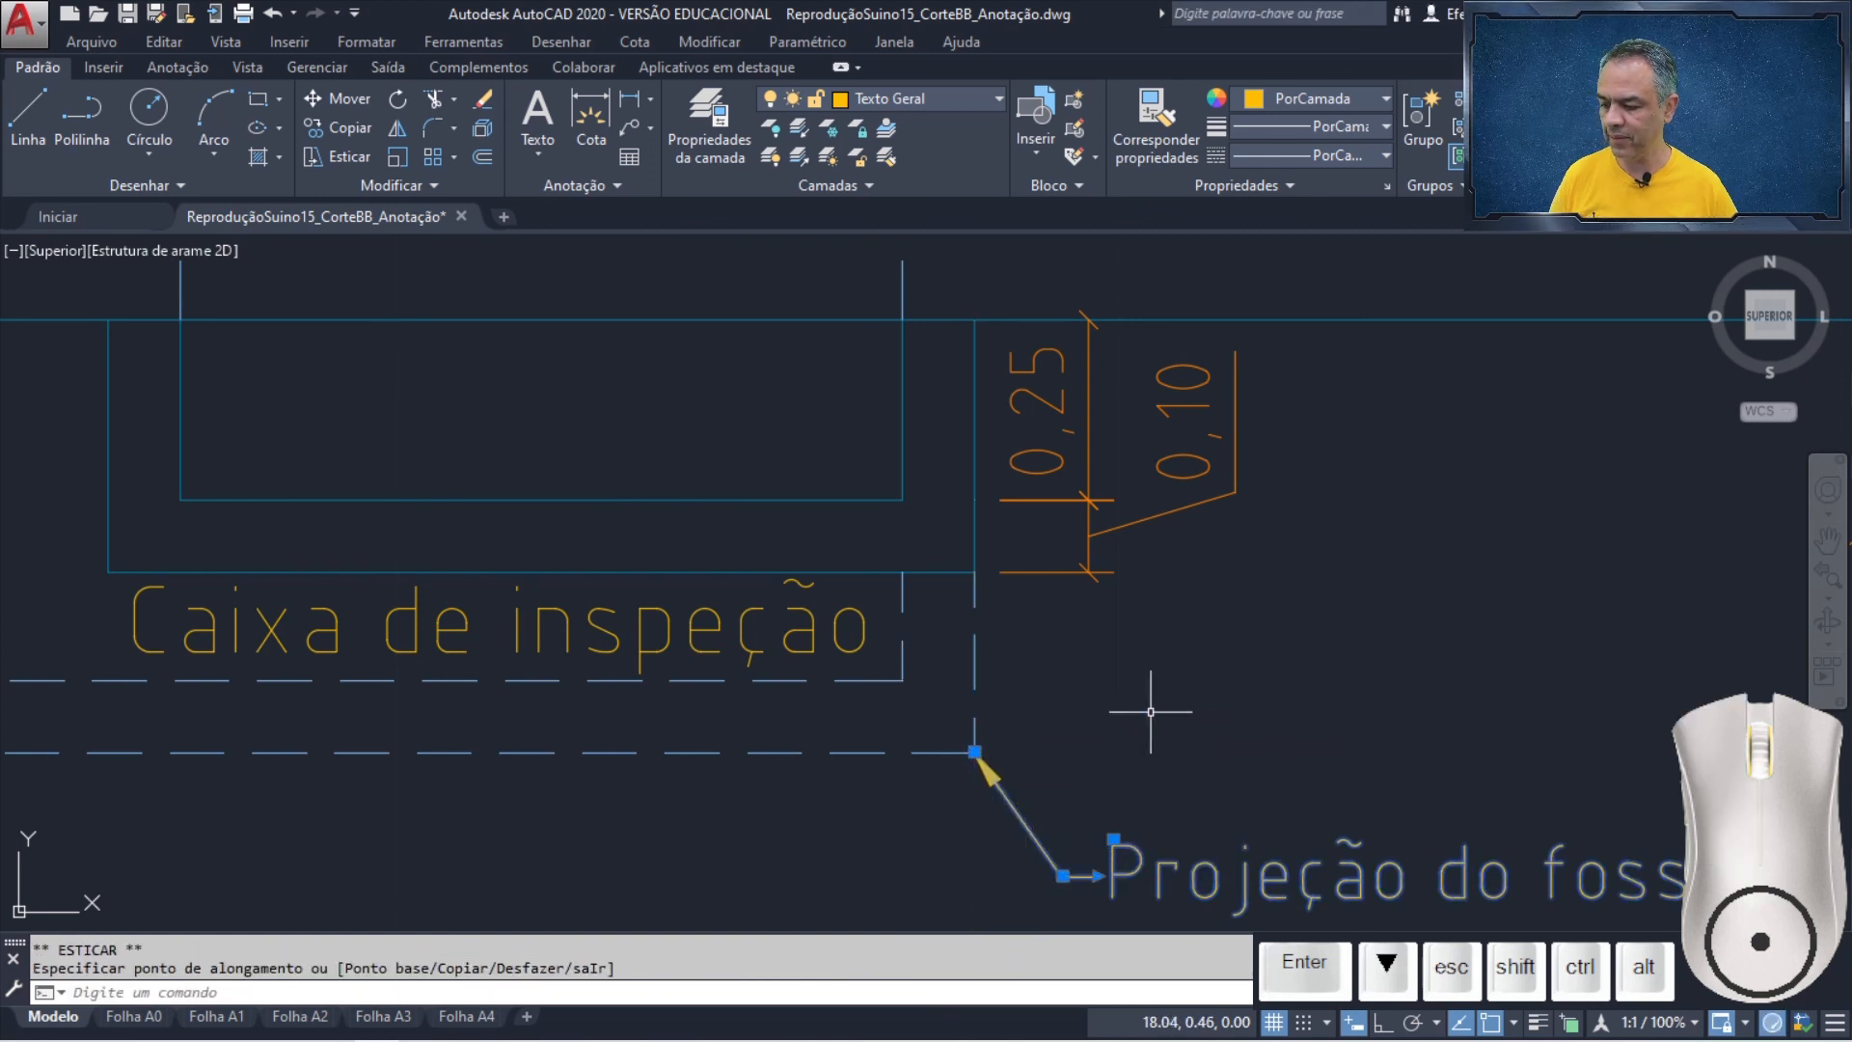
key("Escape")
- Examine the building's transverse section beside the floor plan, framing its full extent from the foundation channels up to the top beams
scroll(1151, 712, "down", 3)
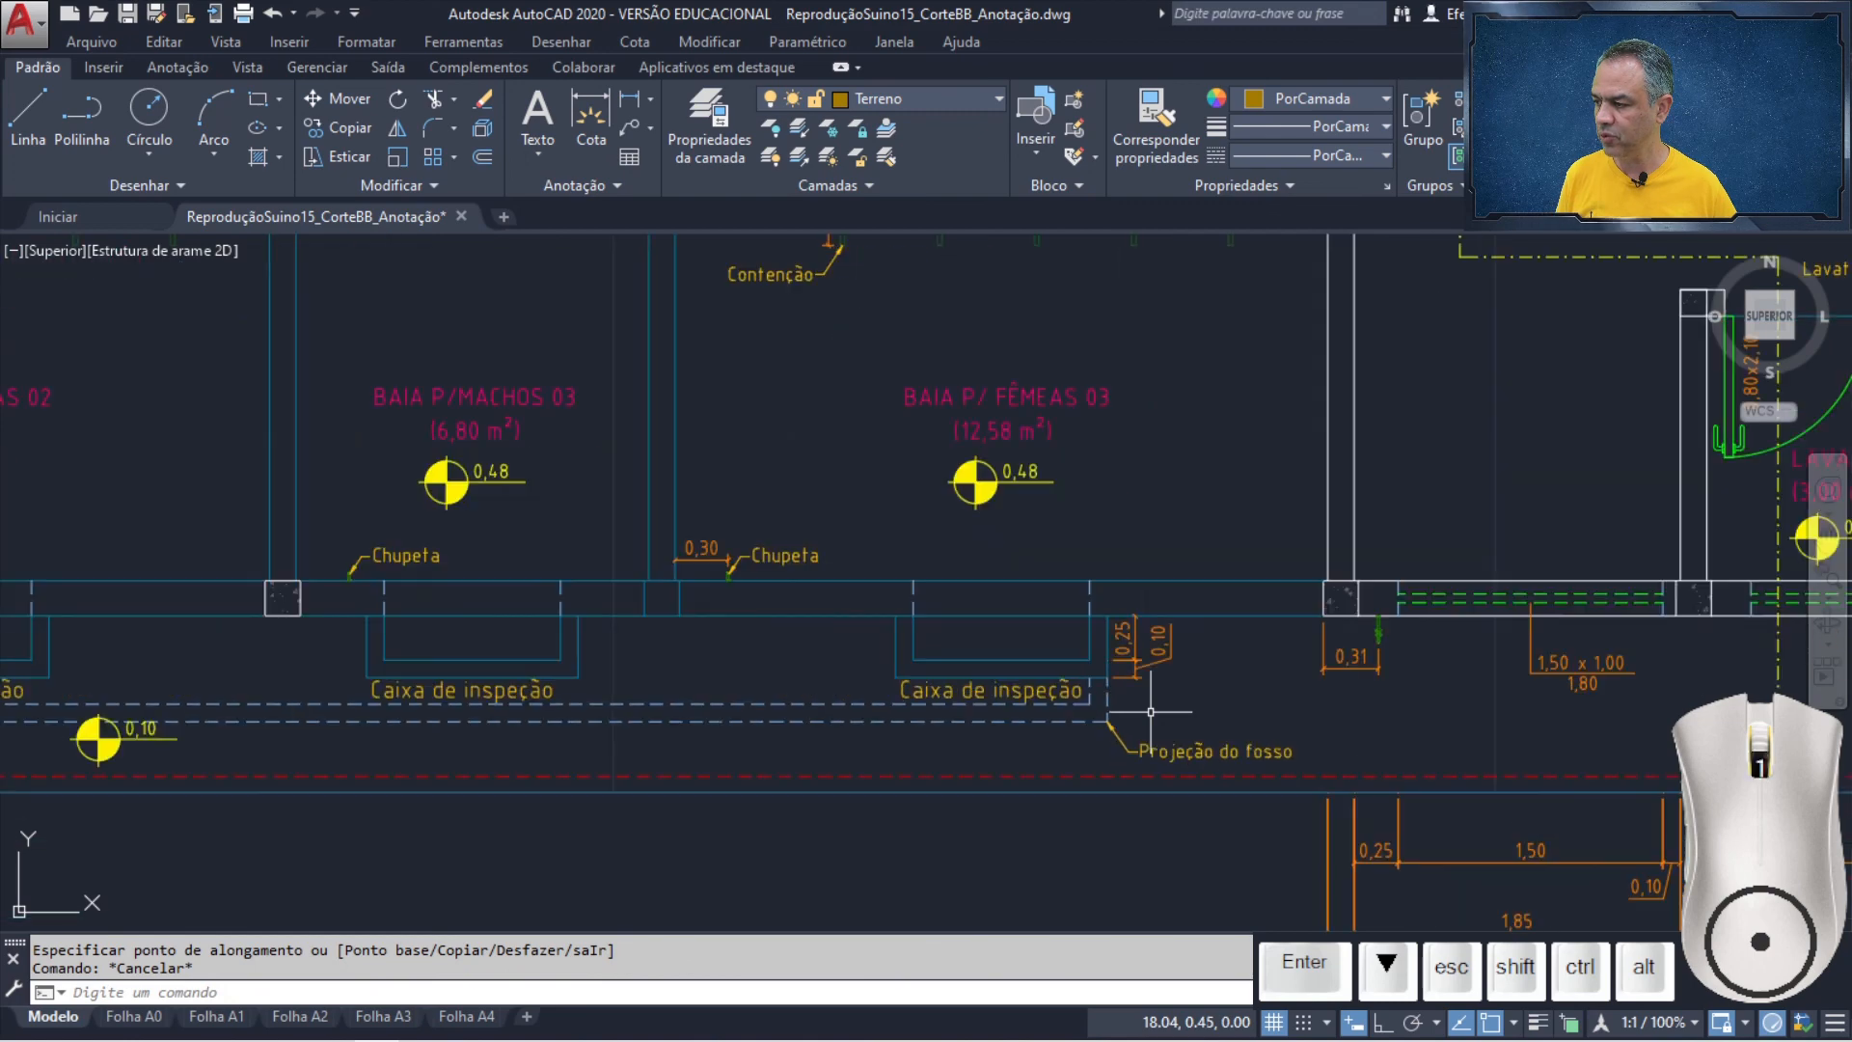
scroll(1151, 713, "down", 4)
mouse_move(698, 588)
middle_mouse_down()
mouse_move(1083, 622)
mouse_move(1184, 765)
middle_mouse_up()
scroll(1183, 765, "down", 5)
scroll(815, 526, "up", 5)
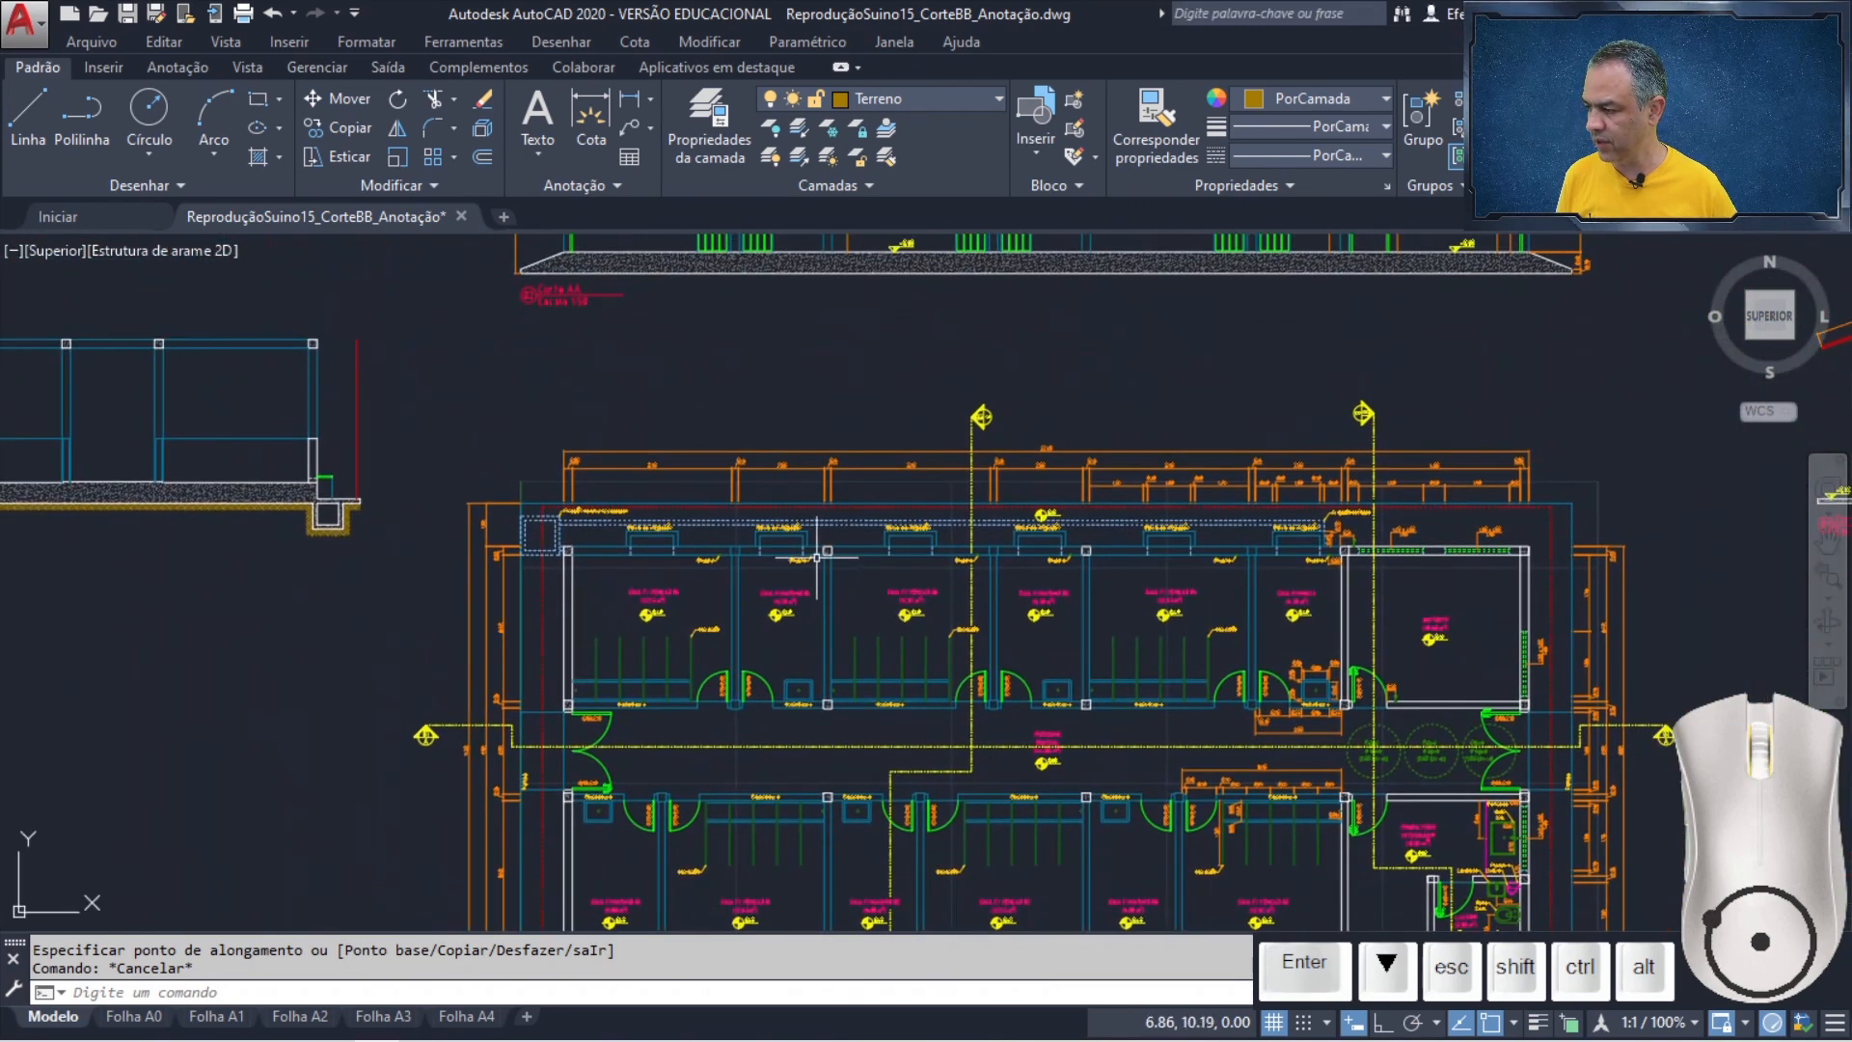
scroll(733, 569, "down", 2)
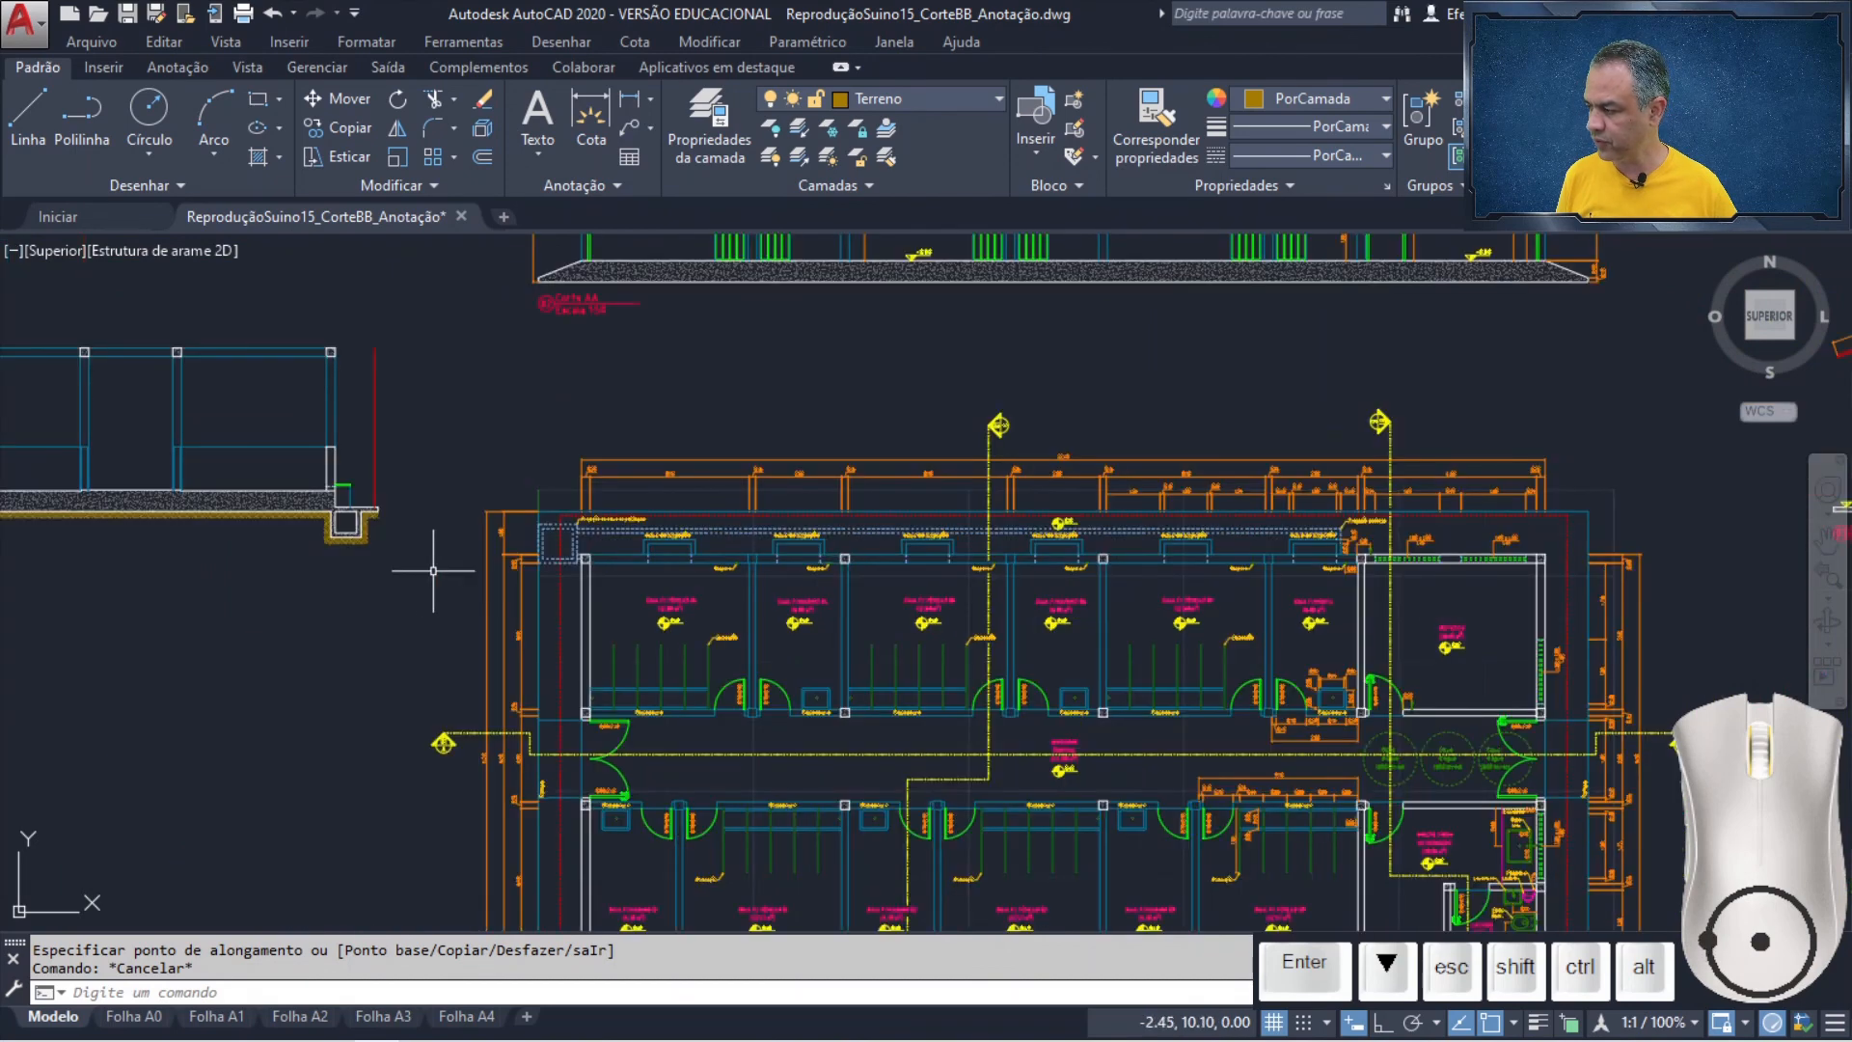
mouse_move(426, 573)
middle_mouse_down()
mouse_move(865, 620)
mouse_move(1006, 683)
mouse_move(1026, 736)
middle_mouse_up()
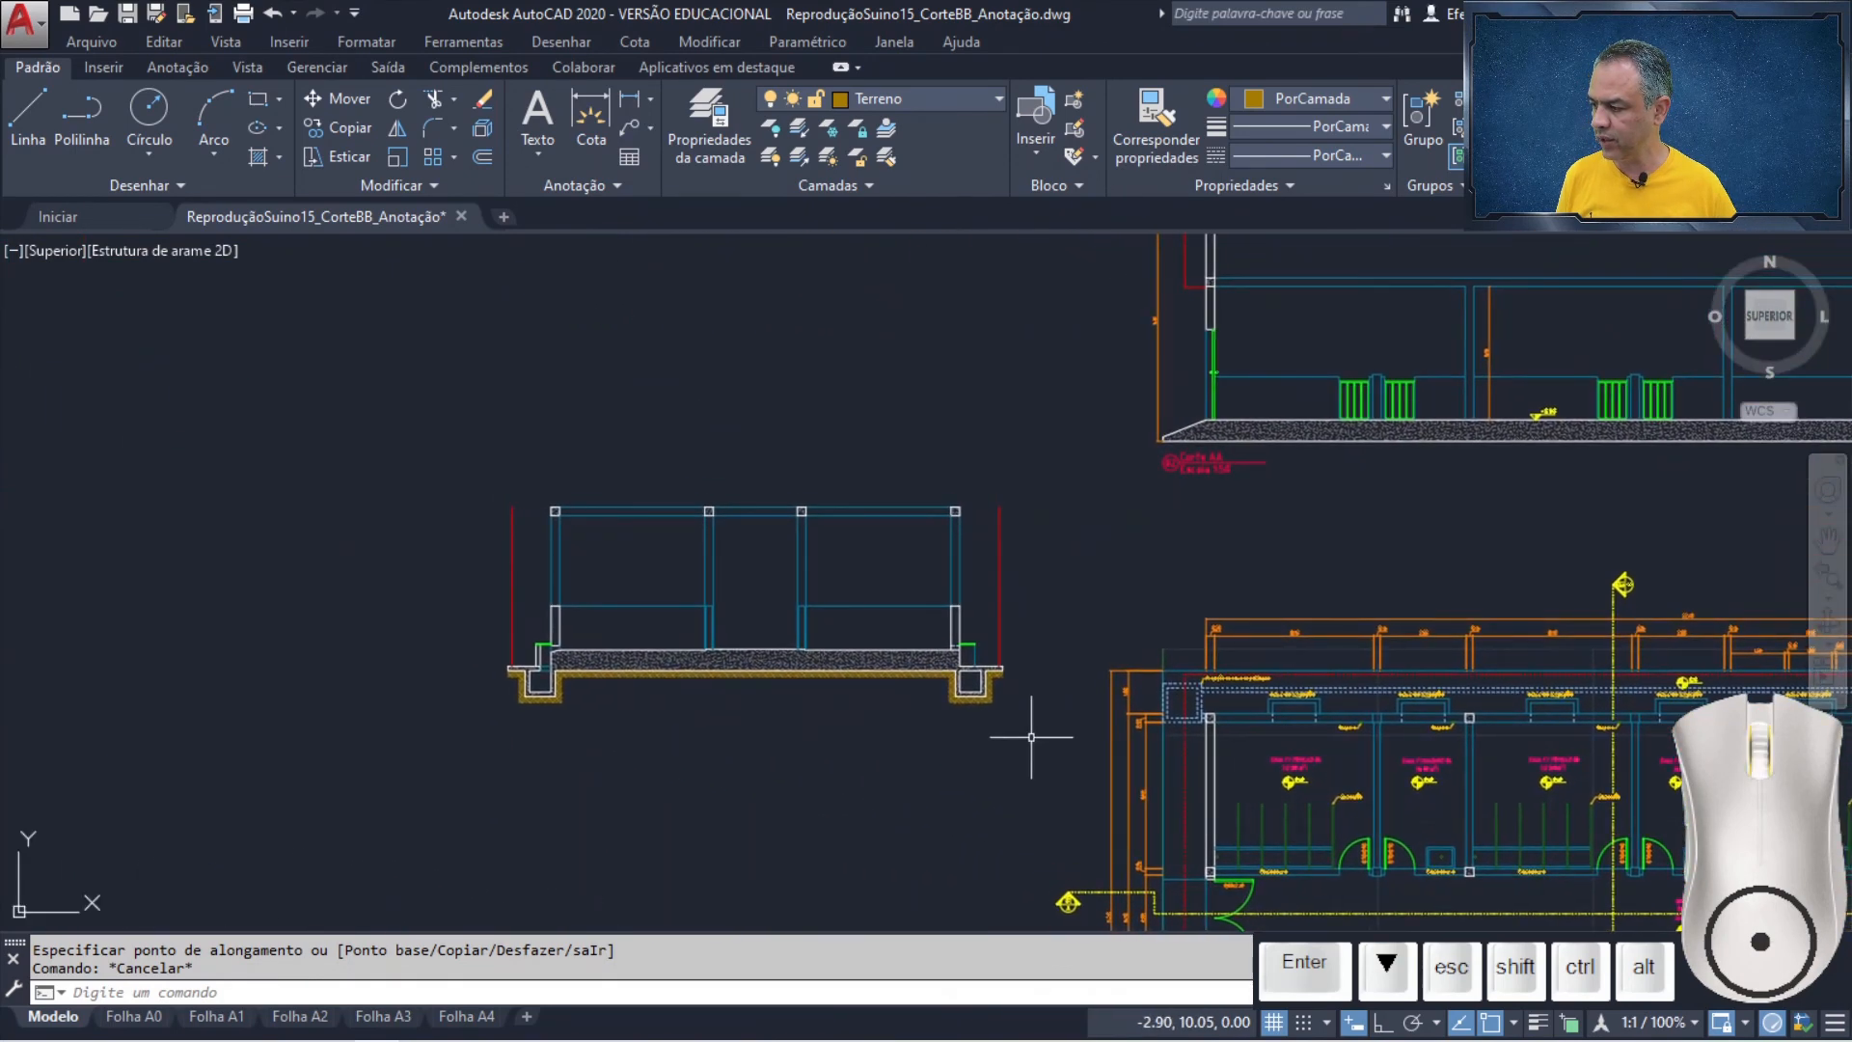
scroll(930, 736, "up", 2)
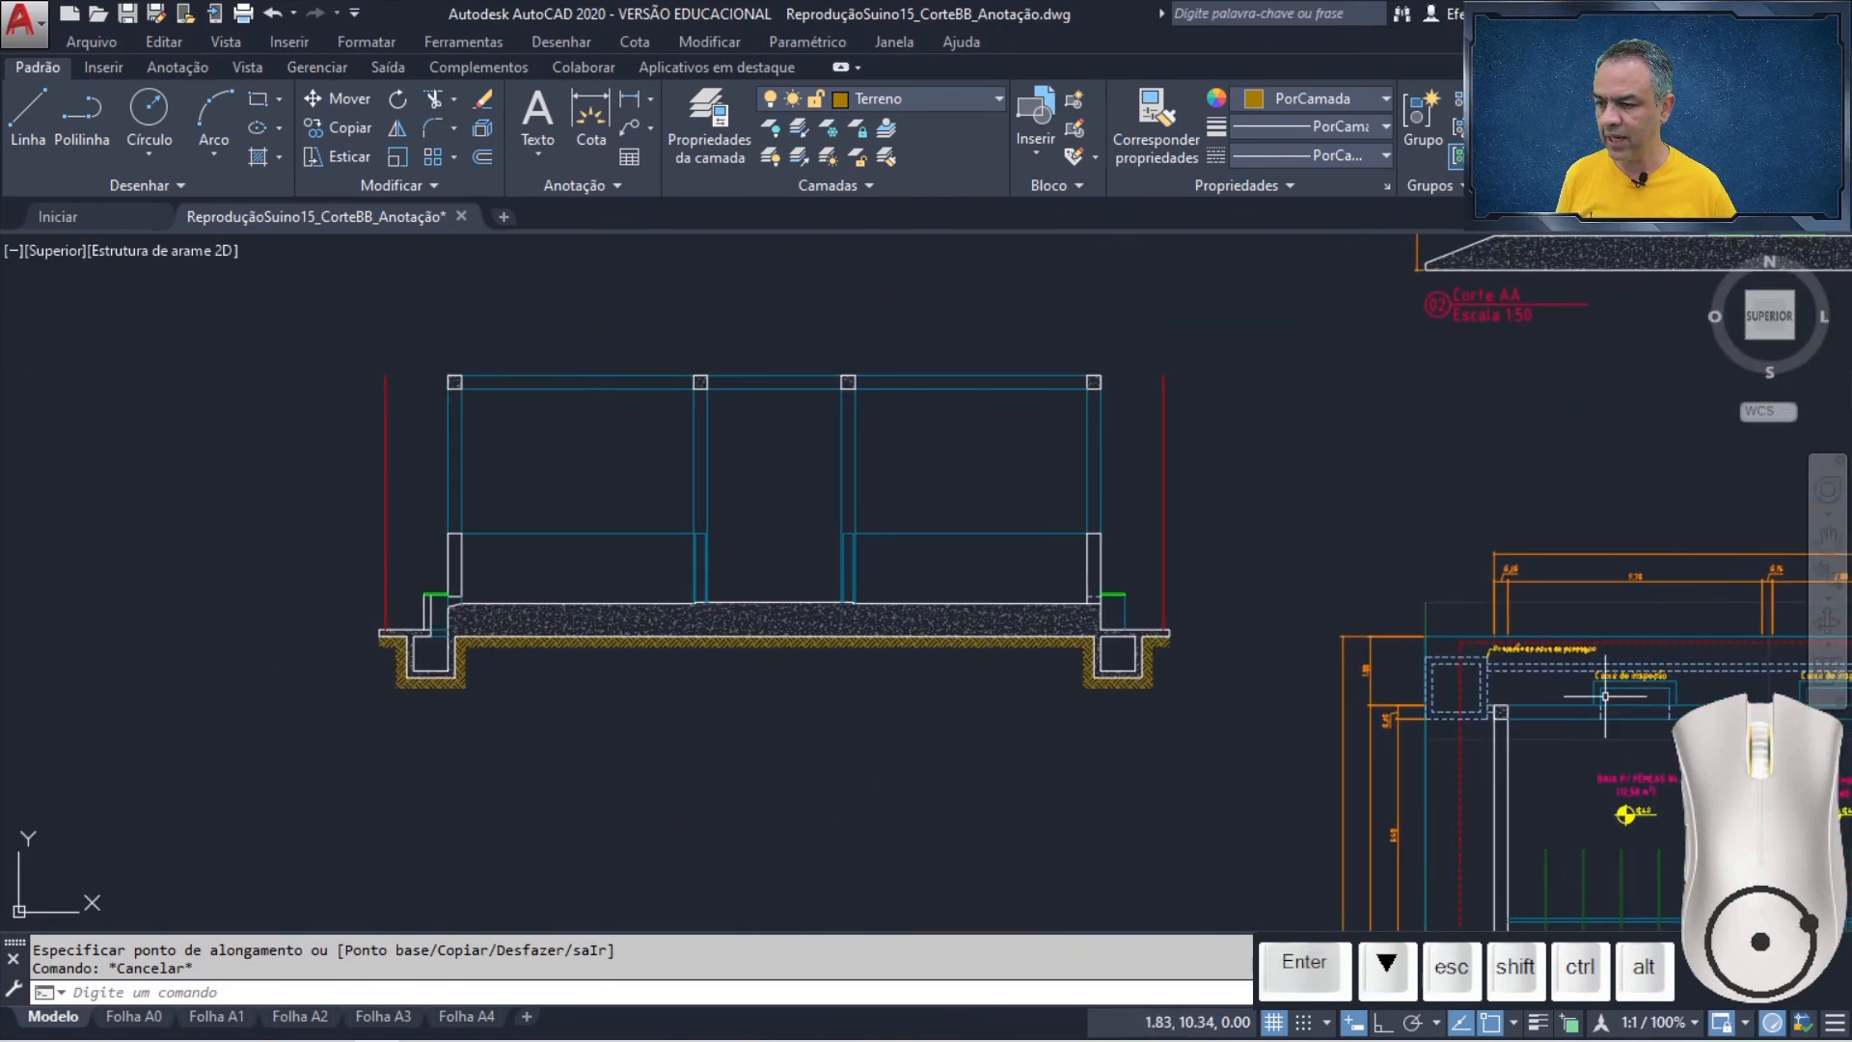
left_click(1831, 606)
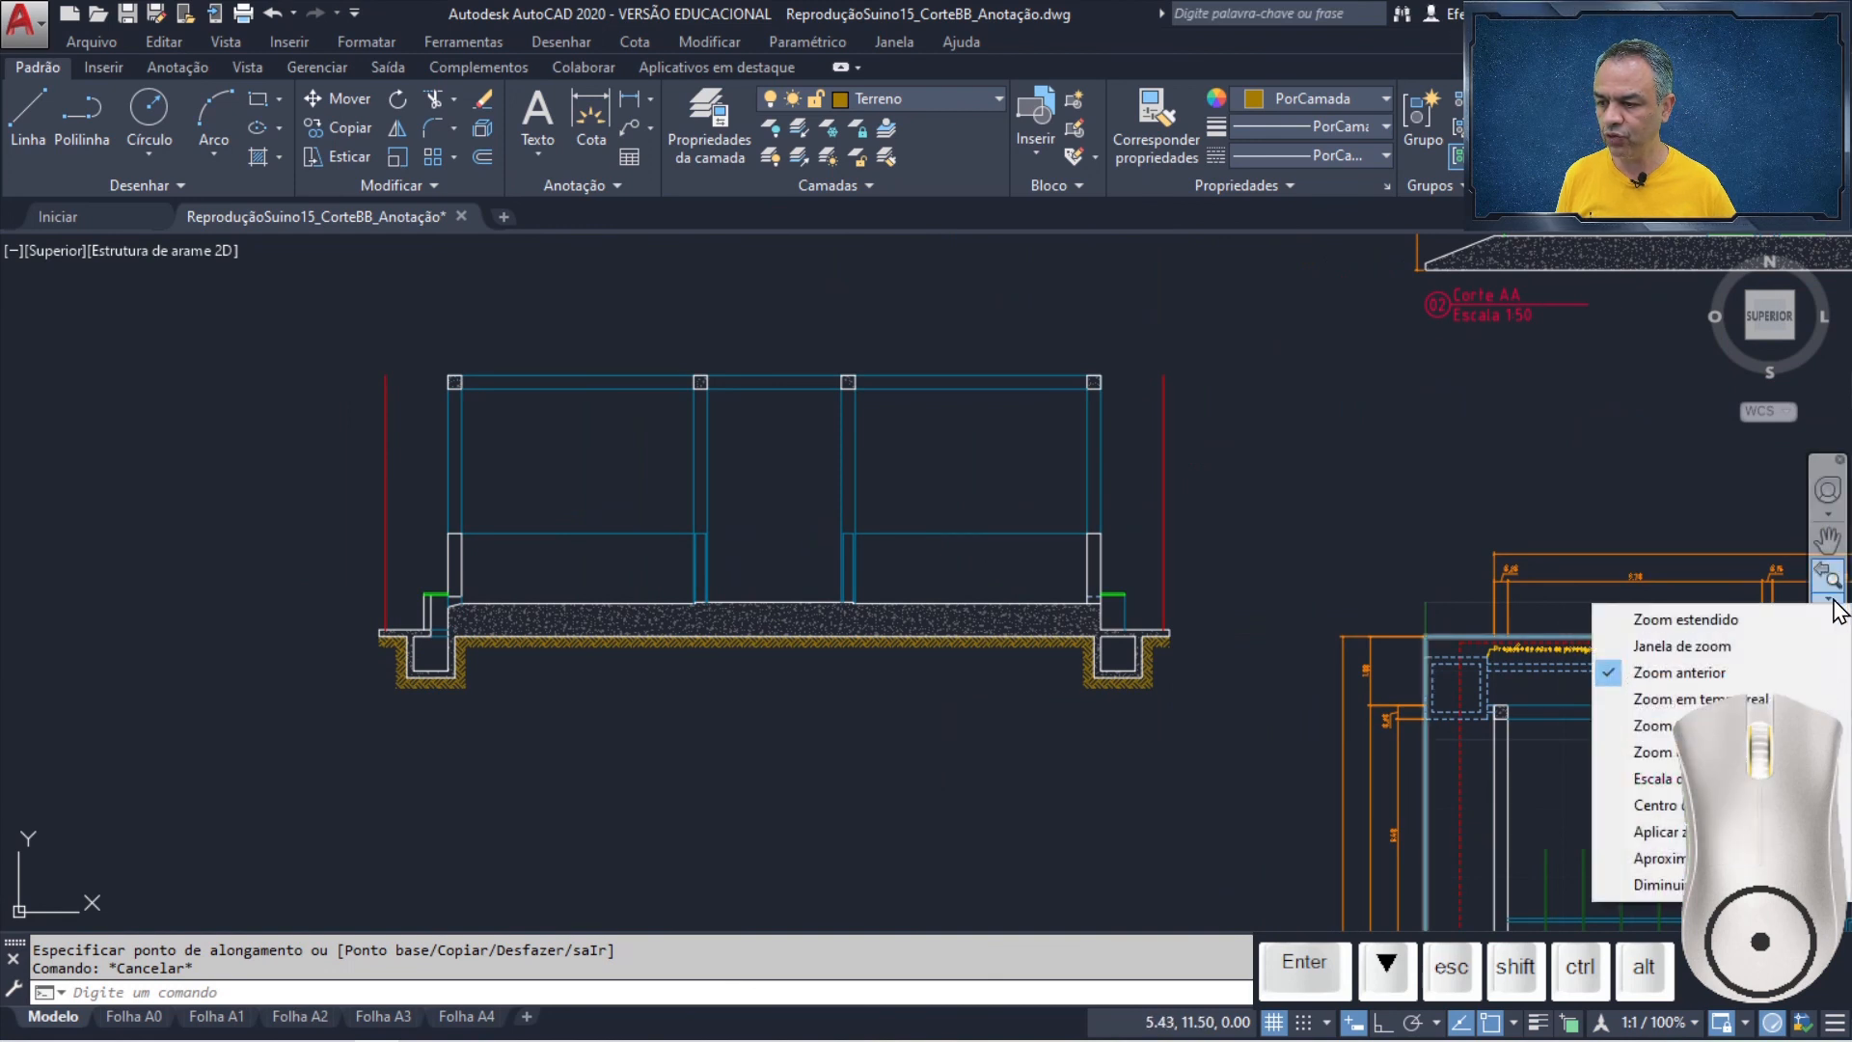
left_click(1722, 649)
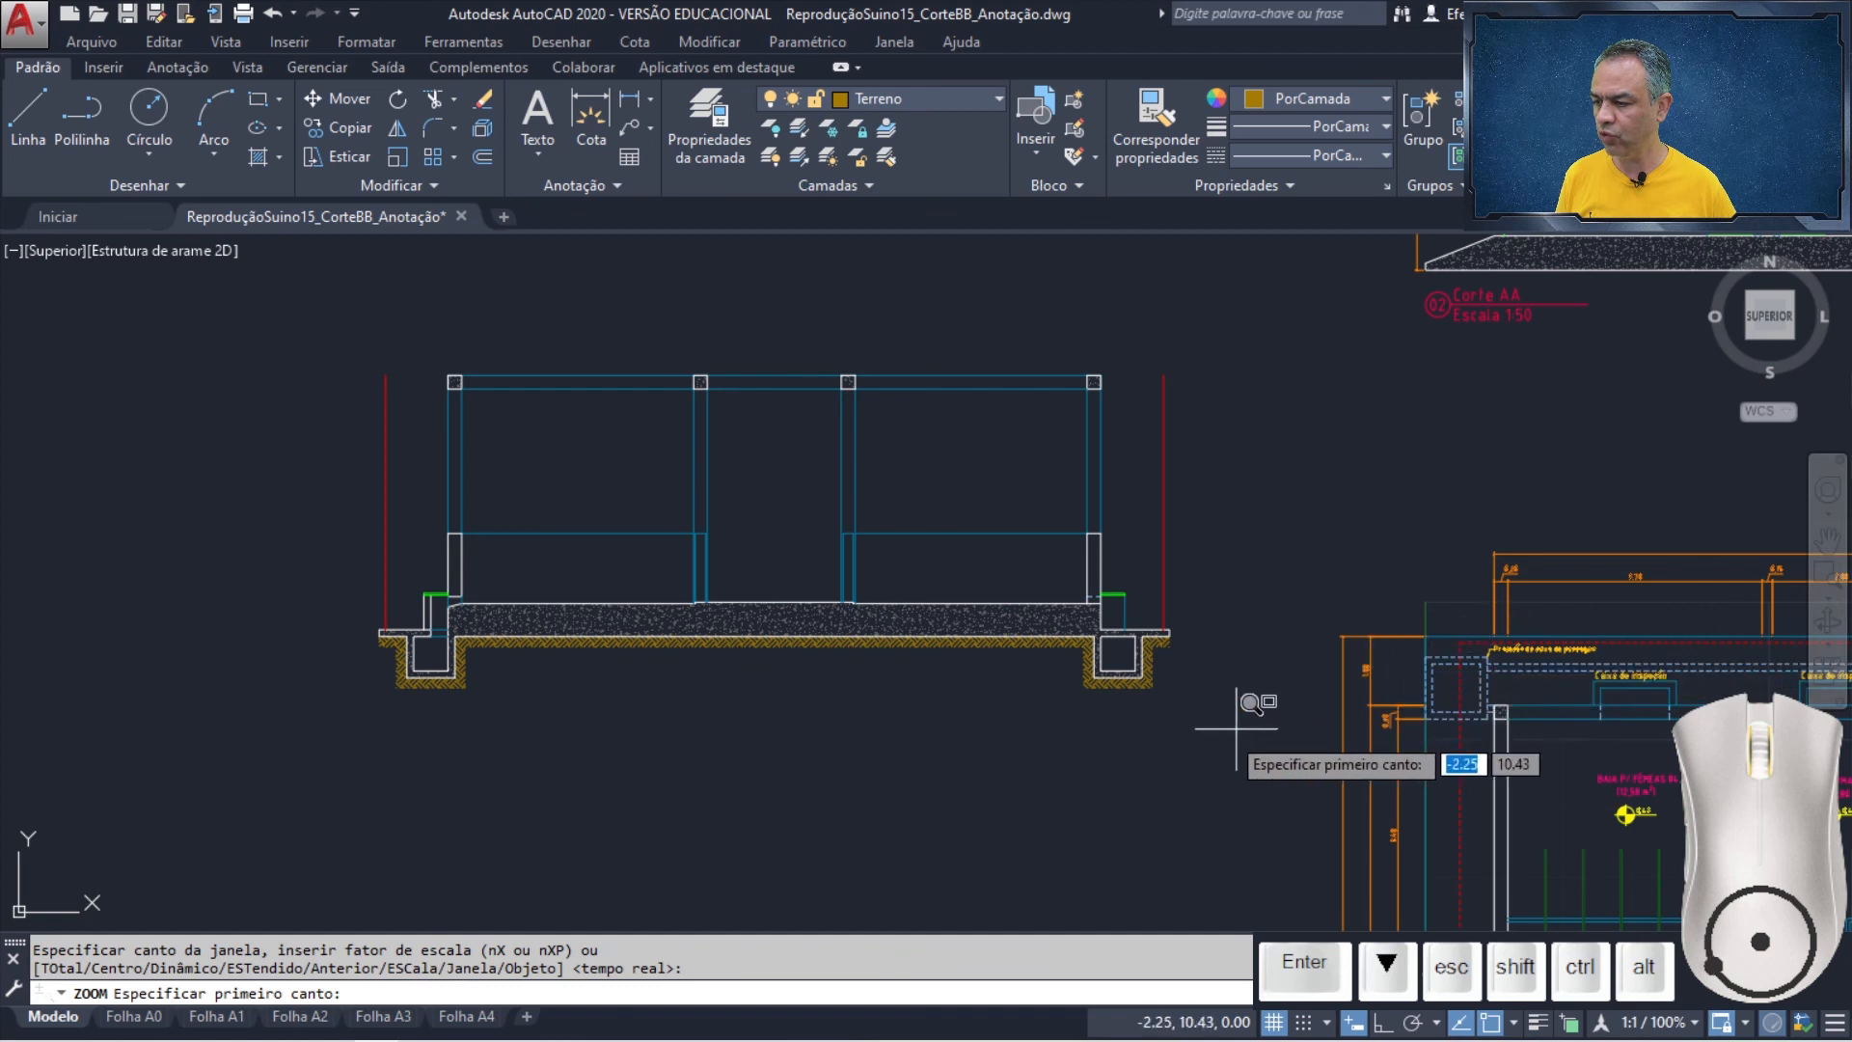
left_click(345, 709)
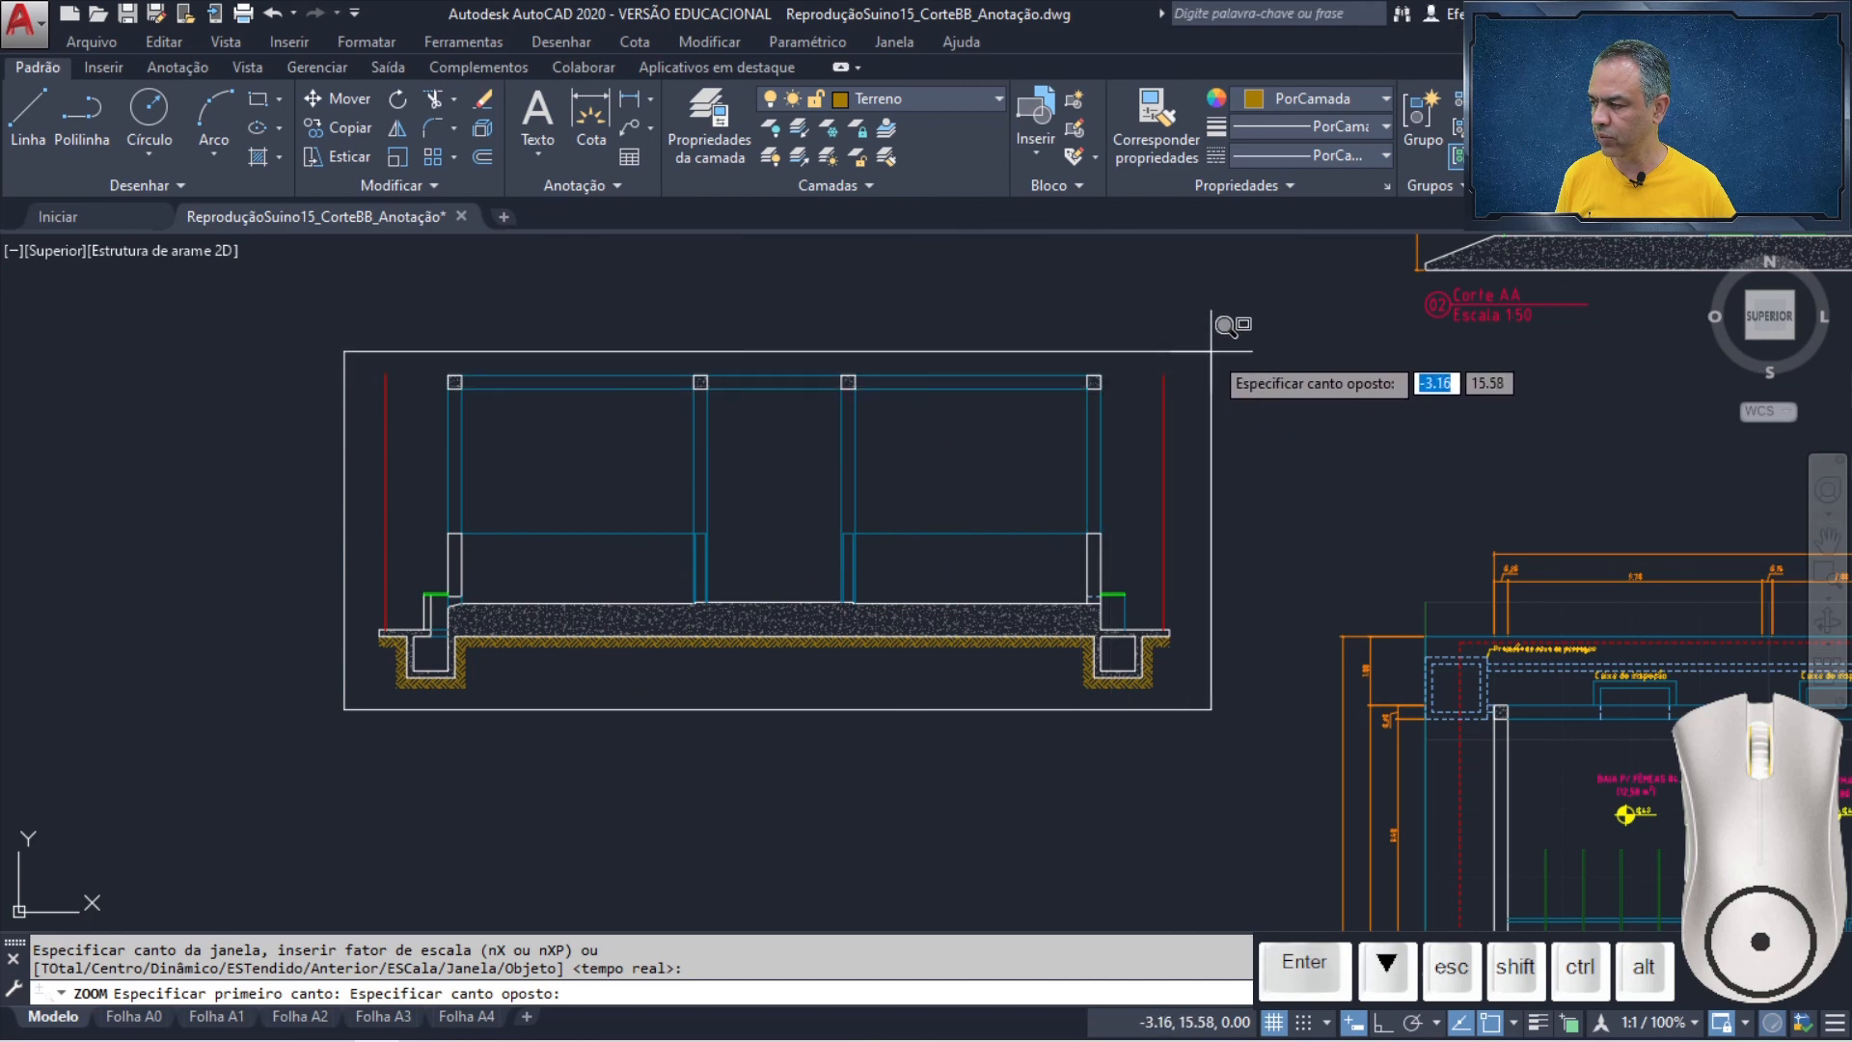
left_click(1231, 325)
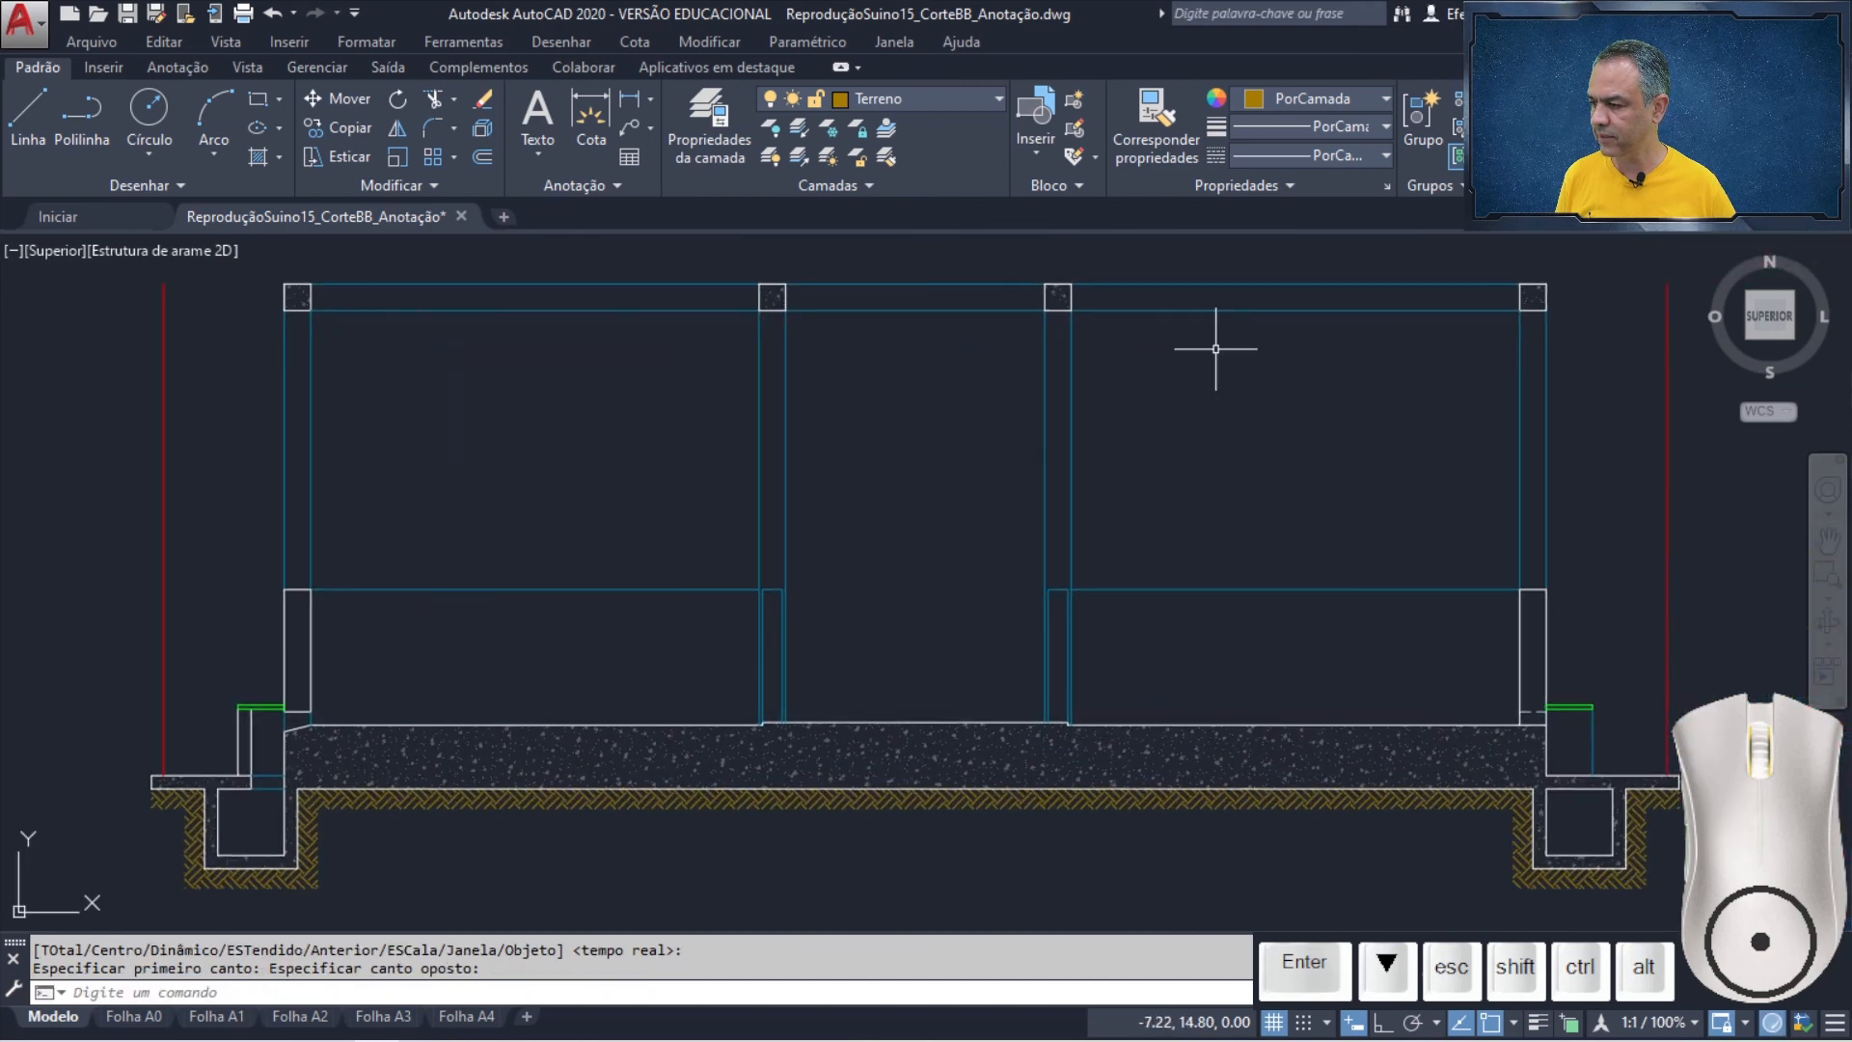